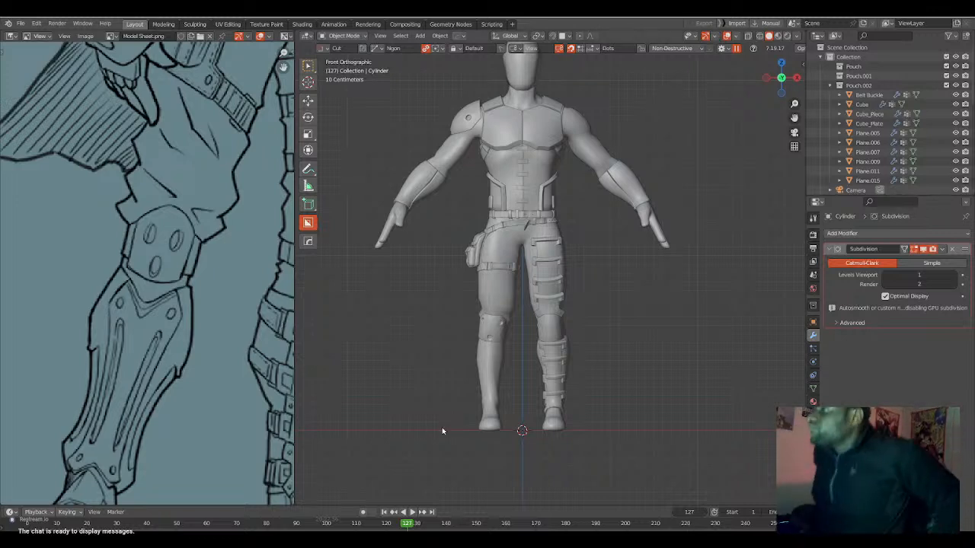
# Examine the character reference sheet, comparing both drawn figures and their costume details with the 3D model.
pyautogui.moveTo(576, 316); pyautogui.dragTo(543, 379, button='middle')
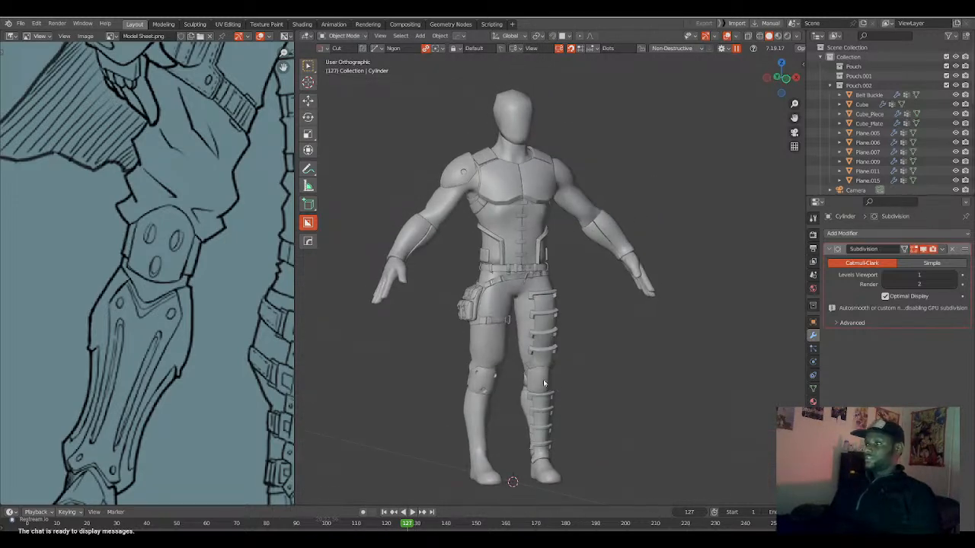
pyautogui.scroll(-6, 164, 261)
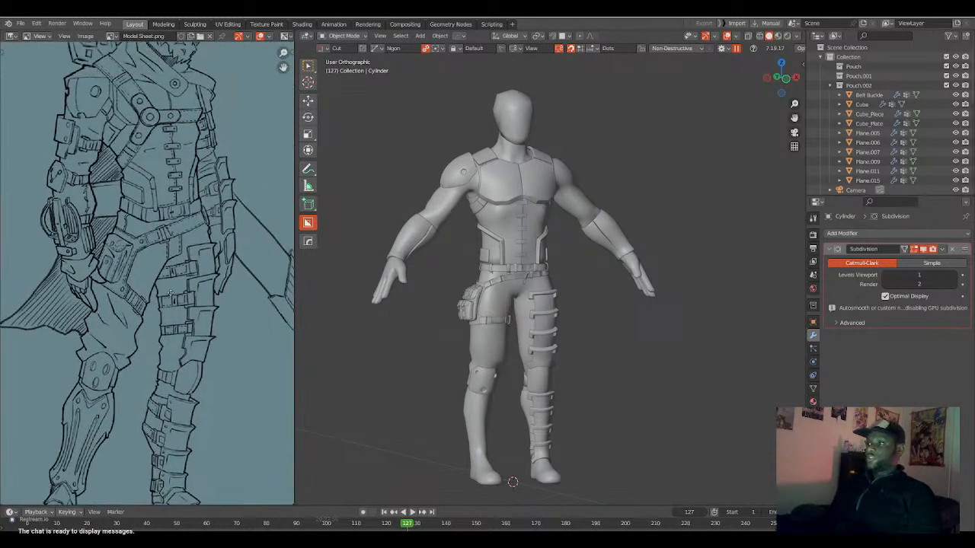
pyautogui.moveTo(177, 285); pyautogui.dragTo(173, 303, button='middle')
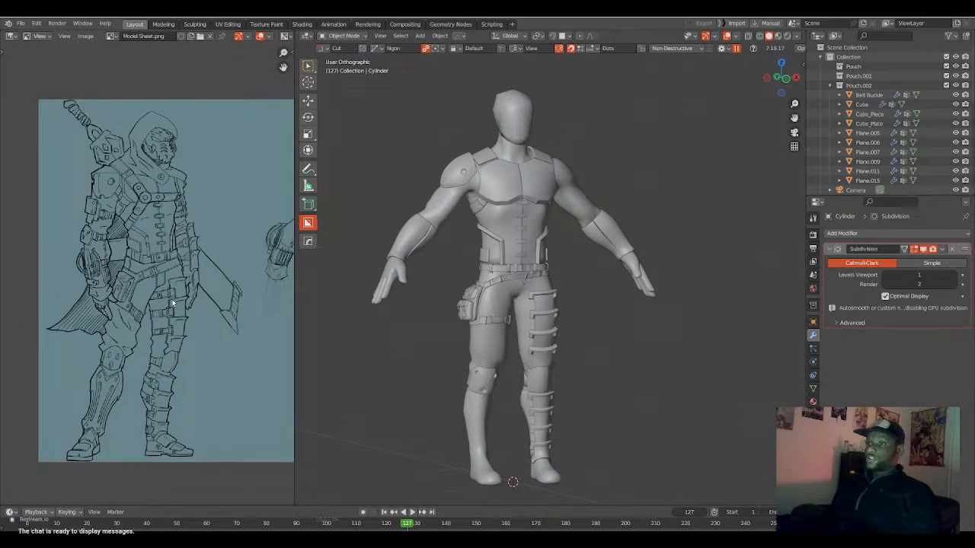
pyautogui.hotkey('ctrl', 'space')
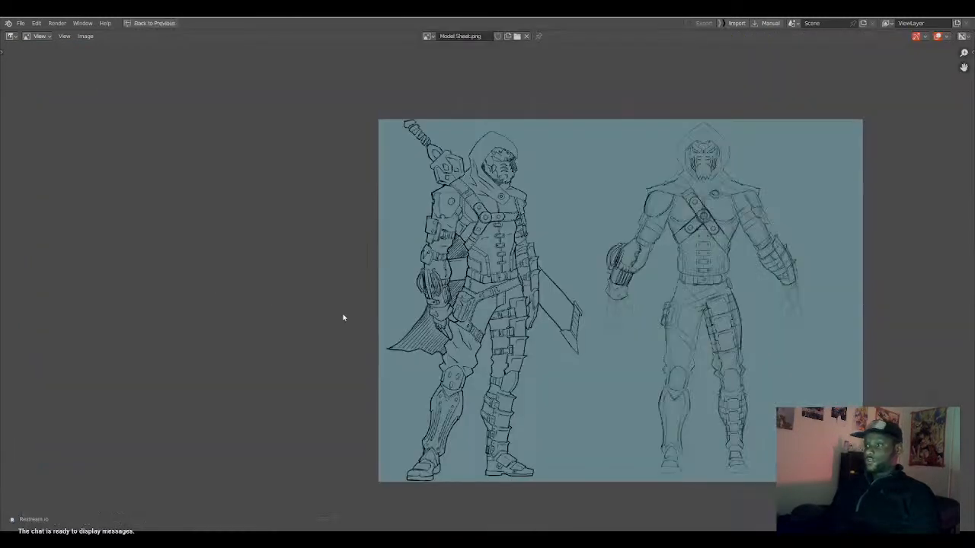
pyautogui.scroll(5, 538, 337)
pyautogui.scroll(-5, 457, 333)
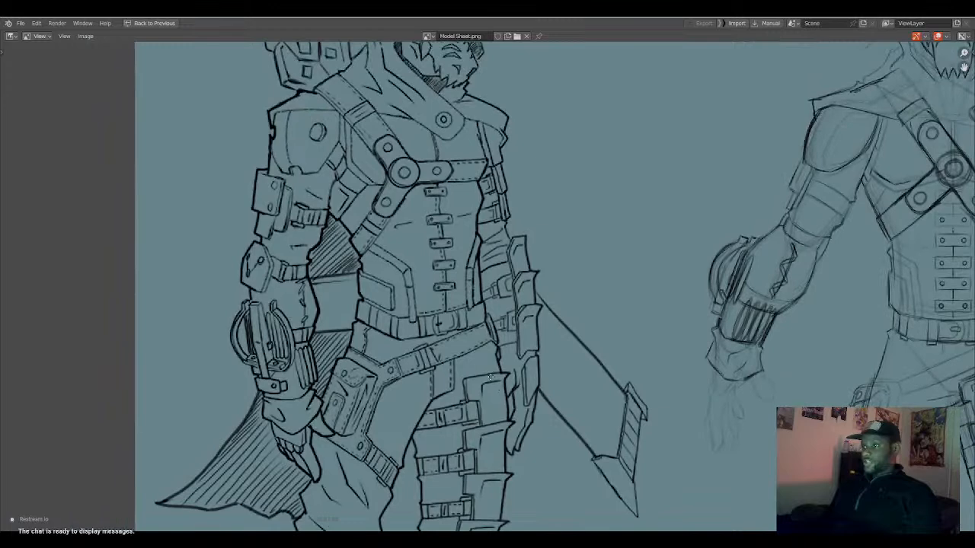
pyautogui.scroll(-1, 483, 409)
pyautogui.scroll(2, 487, 419)
pyautogui.hotkey('ctrl', 'space')
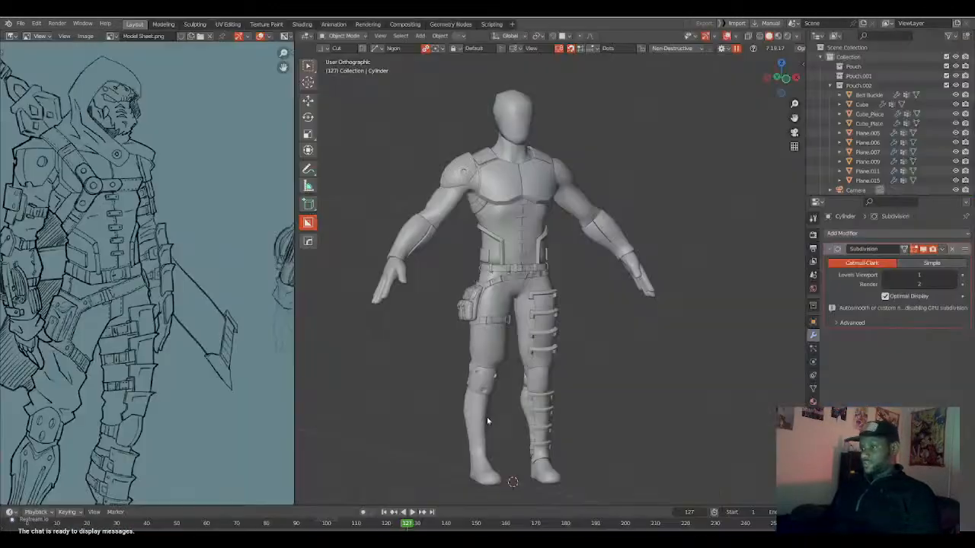
# Examine the model's belts, hip pouch, thigh strap and torso armor up close.
pyautogui.scroll(2, 522, 347)
pyautogui.moveTo(556, 353); pyautogui.dragTo(611, 368, button='middle')
pyautogui.keyDown('shift'); pyautogui.moveTo(540, 374); pyautogui.dragTo(465, 369, button='middle'); pyautogui.keyUp('shift')
pyautogui.scroll(3, 546, 359)
pyautogui.scroll(4, 495, 397)
pyautogui.scroll(3, 556, 362)
pyautogui.scroll(-3, 564, 361)
pyautogui.scroll(3, 460, 371)
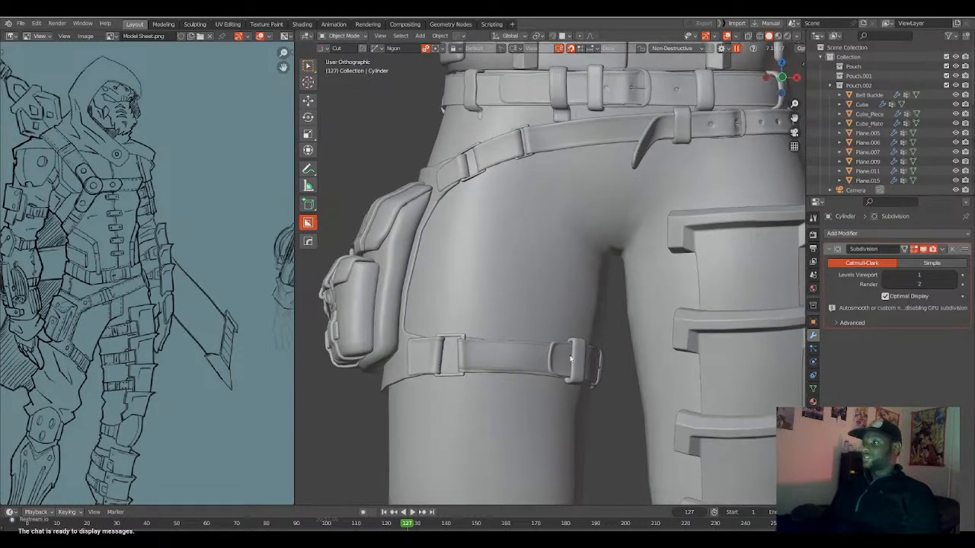
pyautogui.scroll(-3, 532, 333)
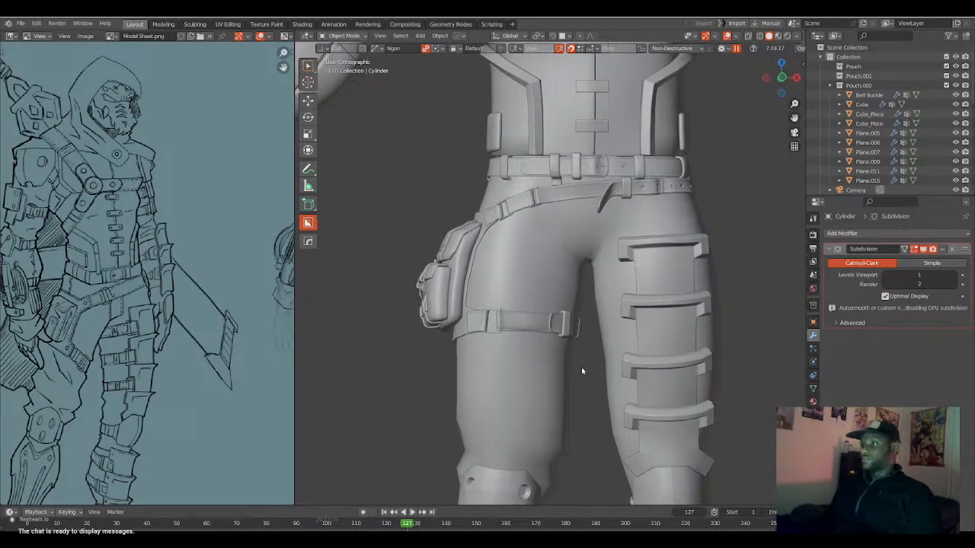
pyautogui.scroll(-2, 560, 343)
pyautogui.keyDown('shift'); pyautogui.moveTo(577, 332); pyautogui.dragTo(593, 366, button='middle'); pyautogui.keyUp('shift')
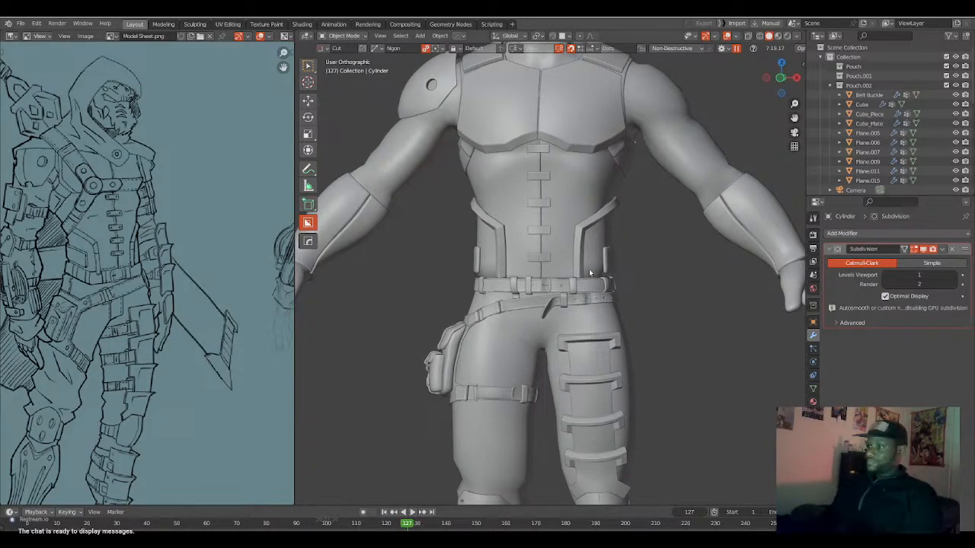
pyautogui.keyDown('shift'); pyautogui.moveTo(589, 269); pyautogui.dragTo(580, 352, button='middle'); pyautogui.keyUp('shift')
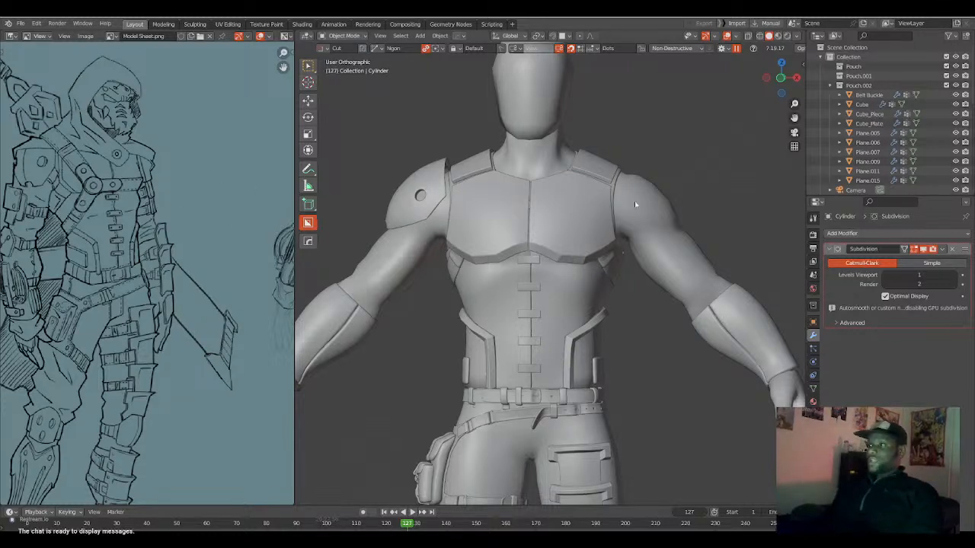
# Examine the whole character from several angles, covering the leg plates, knee guards, chest armor and shoulder pad.
pyautogui.scroll(-2, 446, 315)
pyautogui.keyDown('shift'); pyautogui.moveTo(526, 386); pyautogui.dragTo(573, 256, button='middle'); pyautogui.keyUp('shift')
pyautogui.moveTo(608, 340); pyautogui.dragTo(633, 343, button='middle')
pyautogui.keyDown('shift'); pyautogui.moveTo(633, 420); pyautogui.dragTo(496, 366, button='middle'); pyautogui.keyUp('shift')
pyautogui.scroll(2, 502, 368)
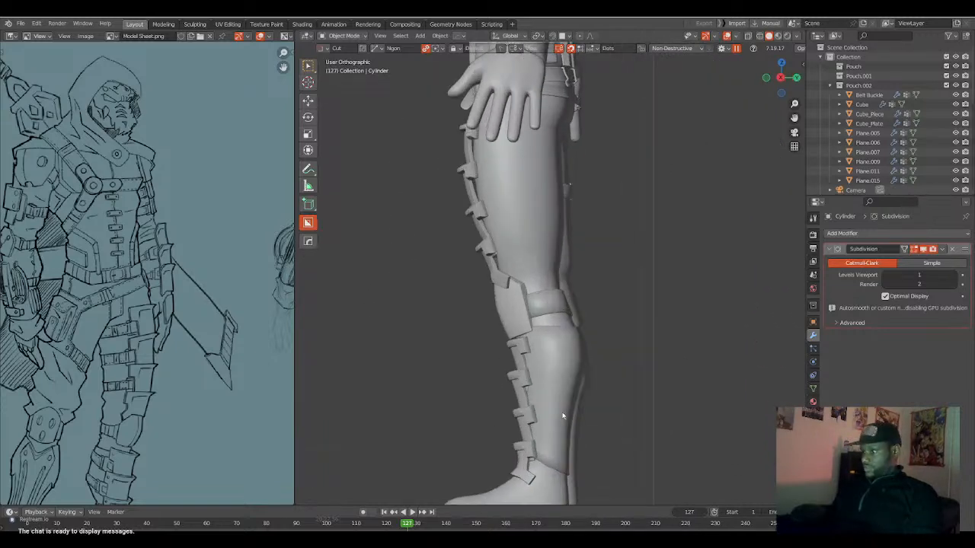
pyautogui.keyDown('shift'); pyautogui.moveTo(561, 413); pyautogui.dragTo(578, 346, button='middle'); pyautogui.keyUp('shift')
pyautogui.moveTo(513, 324); pyautogui.dragTo(733, 372, button='middle')
pyautogui.keyDown('shift'); pyautogui.moveTo(574, 302); pyautogui.dragTo(576, 325, button='middle'); pyautogui.keyUp('shift')
pyautogui.keyDown('shift'); pyautogui.moveTo(544, 241); pyautogui.dragTo(513, 381, button='middle'); pyautogui.keyUp('shift')
pyautogui.moveTo(570, 293); pyautogui.dragTo(528, 285, button='middle')
pyautogui.keyDown('shift'); pyautogui.moveTo(523, 217); pyautogui.dragTo(562, 397, button='middle'); pyautogui.keyUp('shift')
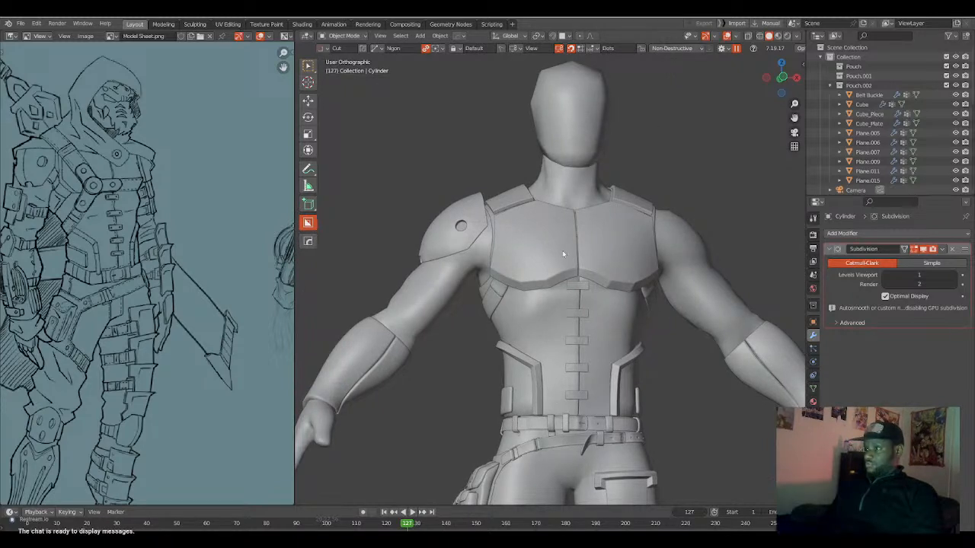
pyautogui.moveTo(564, 253); pyautogui.dragTo(529, 257, button='middle')
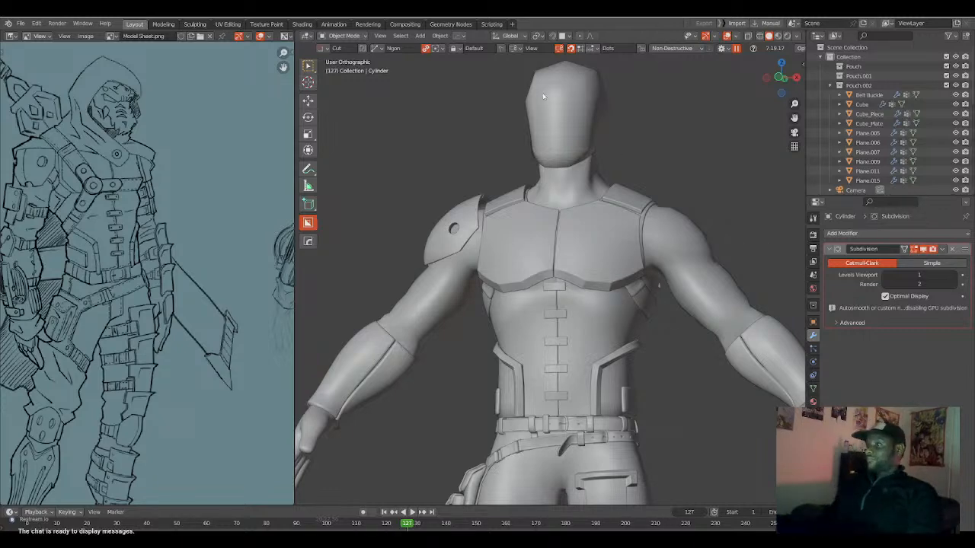
pyautogui.moveTo(458, 165); pyautogui.dragTo(485, 168, button='middle')
pyautogui.press('KP_1')
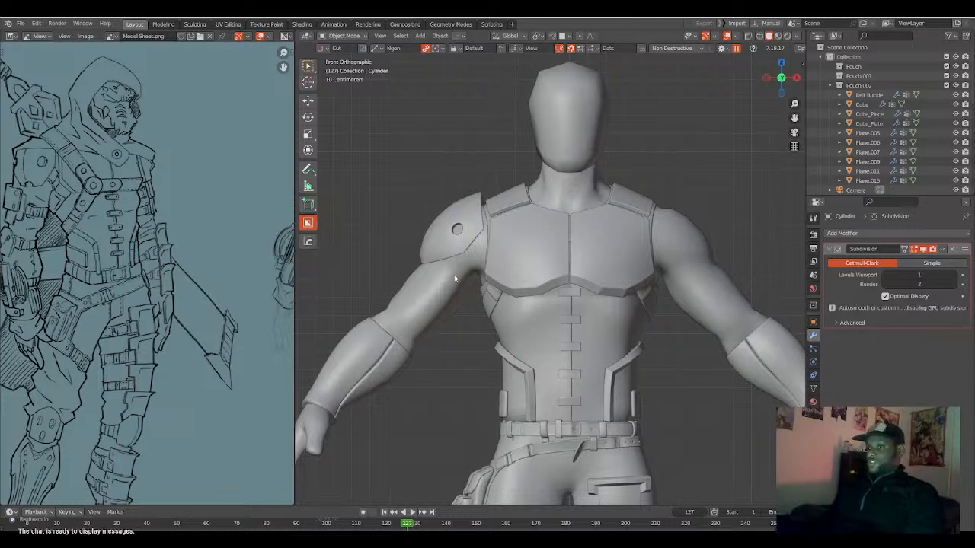
pyautogui.scroll(-2, 591, 299)
pyautogui.keyDown('shift'); pyautogui.moveTo(593, 378); pyautogui.dragTo(600, 208, button='middle'); pyautogui.keyUp('shift')
pyautogui.scroll(-2, 600, 208)
pyautogui.scroll(3, 588, 255)
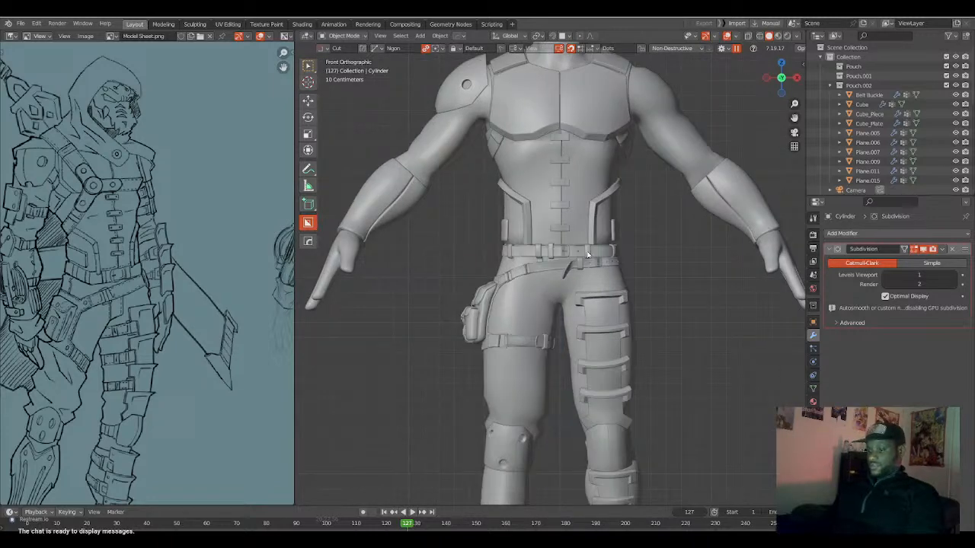
# Reveal all hidden objects and isolate the large contoured Cylinder by hiding every other object.
pyautogui.hotkey('alt', 'h')
pyautogui.scroll(-2, 586, 226)
pyautogui.keyDown('shift'); pyautogui.moveTo(592, 427); pyautogui.dragTo(537, 254, button='middle'); pyautogui.keyUp('shift')
pyautogui.scroll(-2, 23, 411)
pyautogui.moveTo(23, 411); pyautogui.dragTo(189, 253, button='middle')
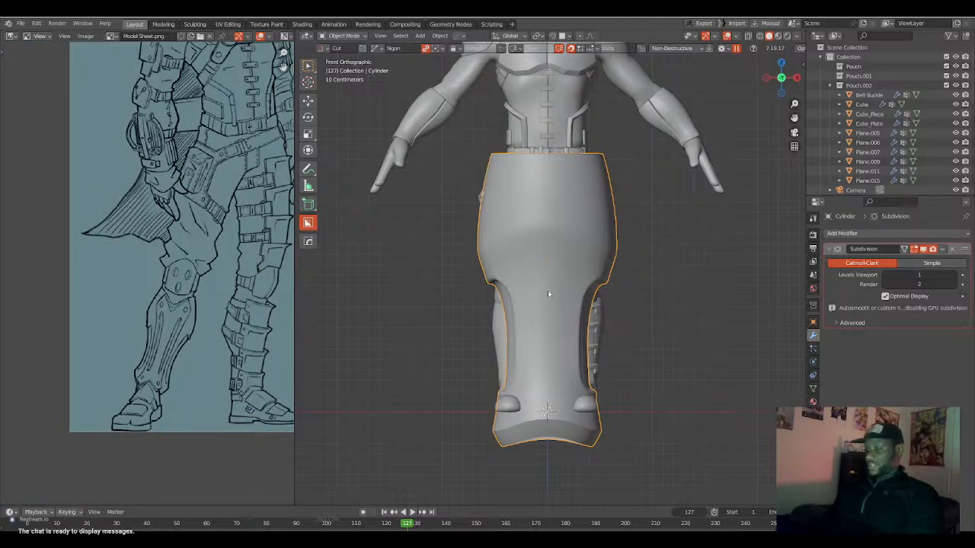
pyautogui.hotkey('ctrl', 'i')
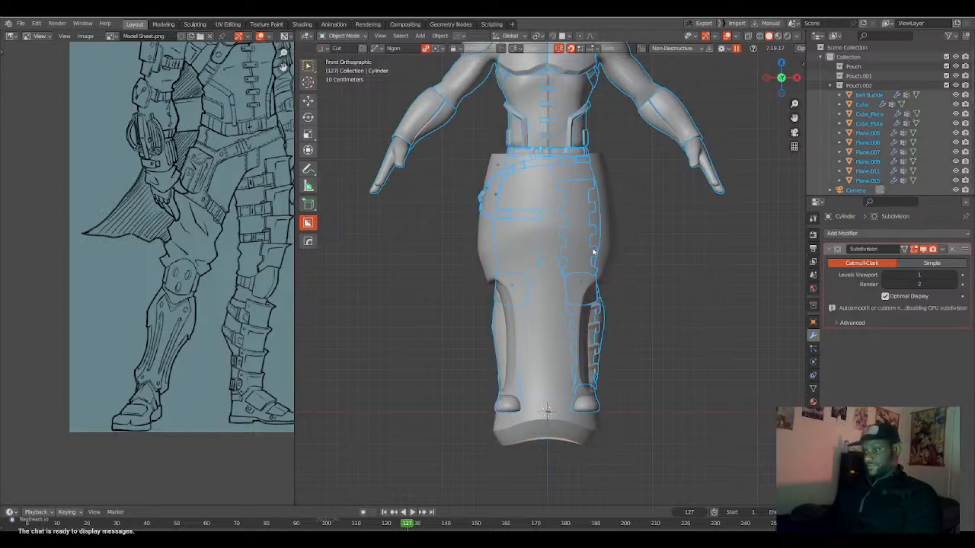
pyautogui.press('h')
# Examine the isolated Cylinder's silhouette in front and right views and show its transform properties.
pyautogui.click(588, 335)
pyautogui.moveTo(588, 335); pyautogui.dragTo(497, 323, button='middle')
pyautogui.press('KP_3')
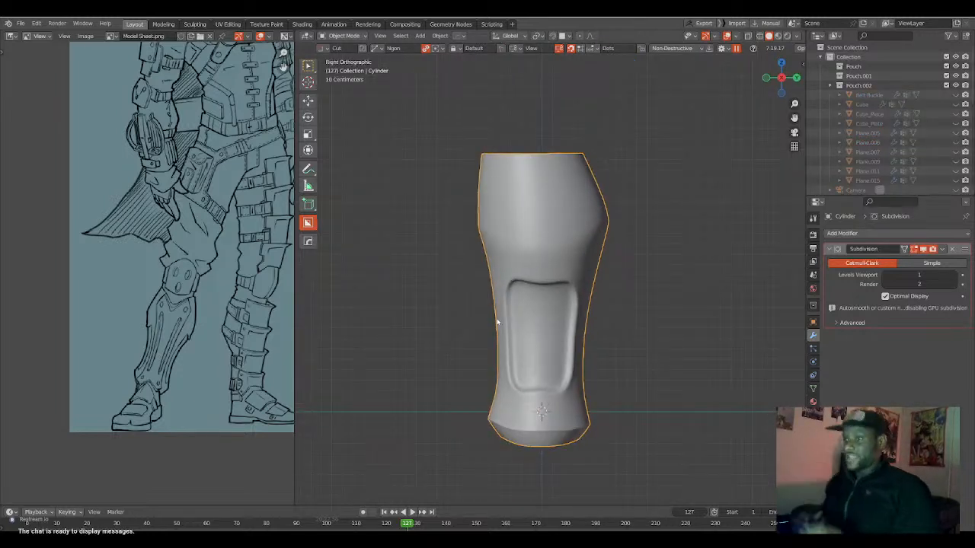
pyautogui.press('KP_1')
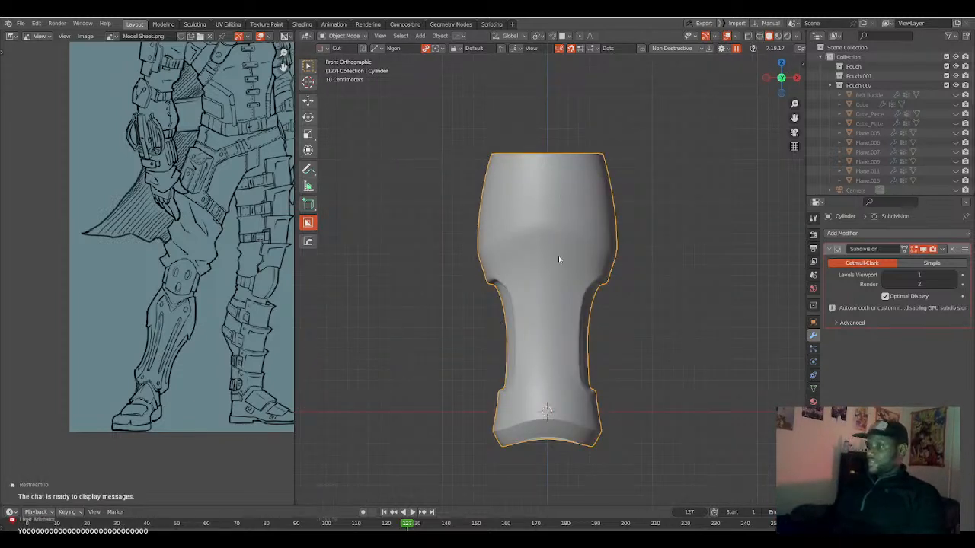
pyautogui.scroll(1, 555, 260)
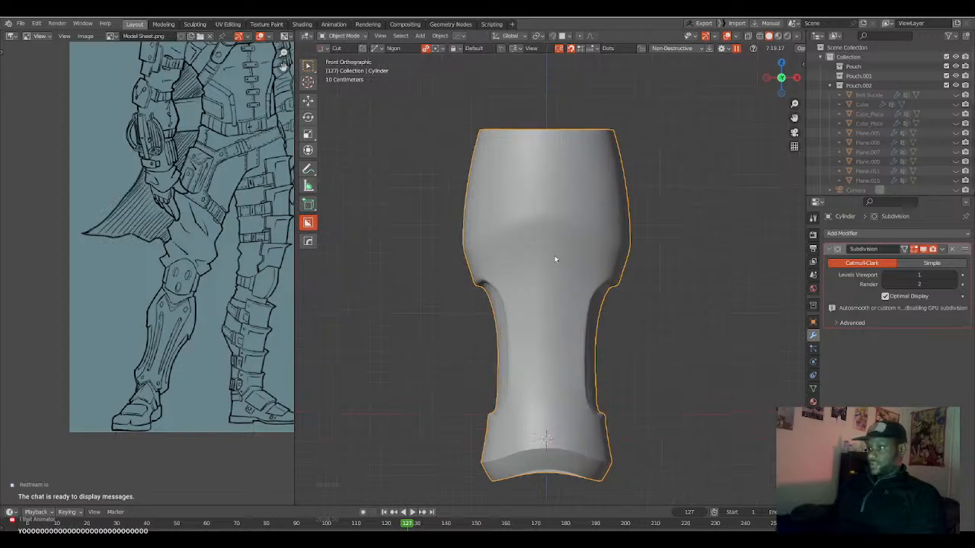
pyautogui.scroll(1, 555, 260)
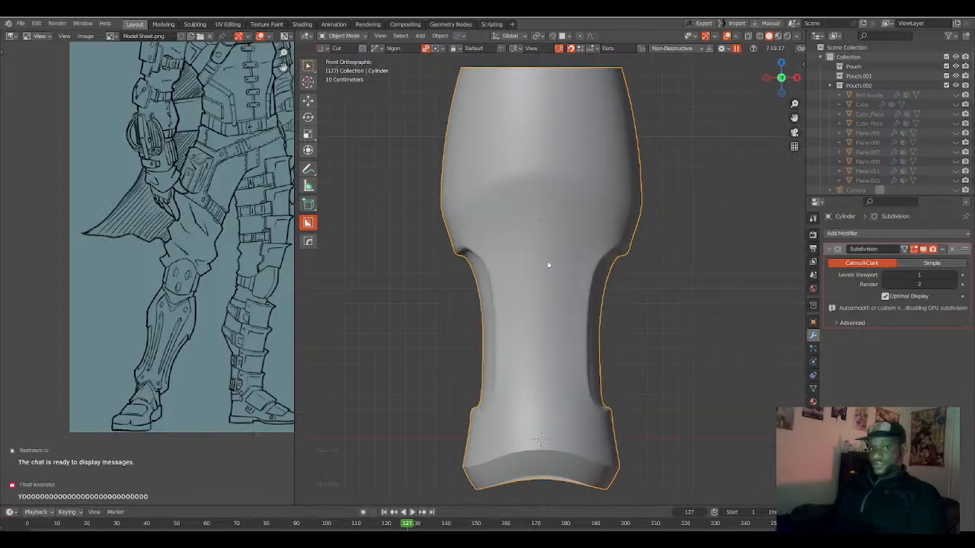
pyautogui.scroll(-1, 547, 265)
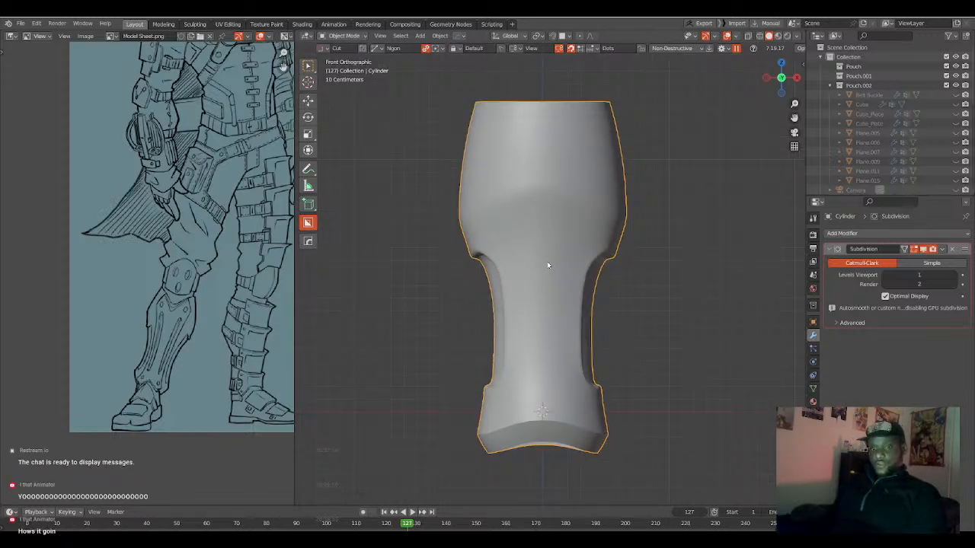
pyautogui.moveTo(561, 255); pyautogui.dragTo(526, 273, button='middle')
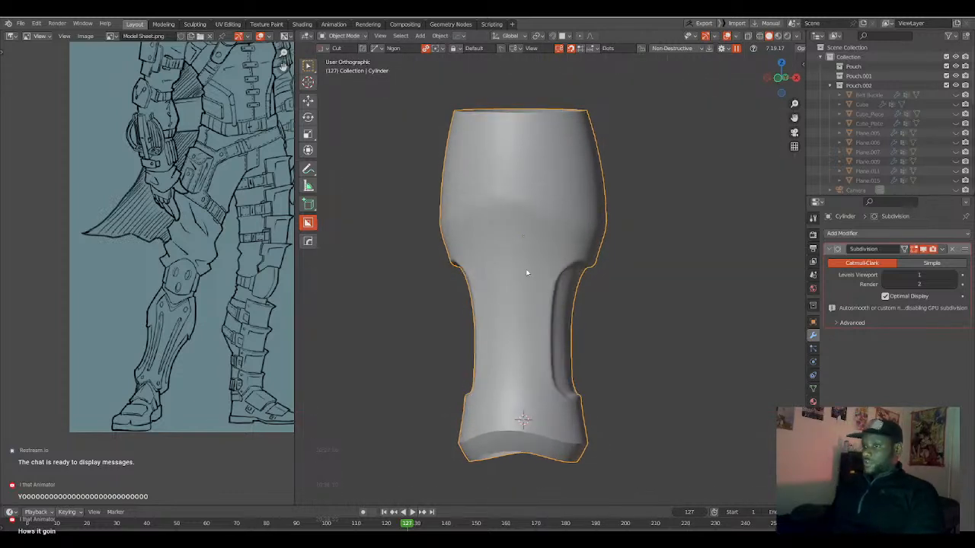
pyautogui.press('KP_1')
pyautogui.press('n')
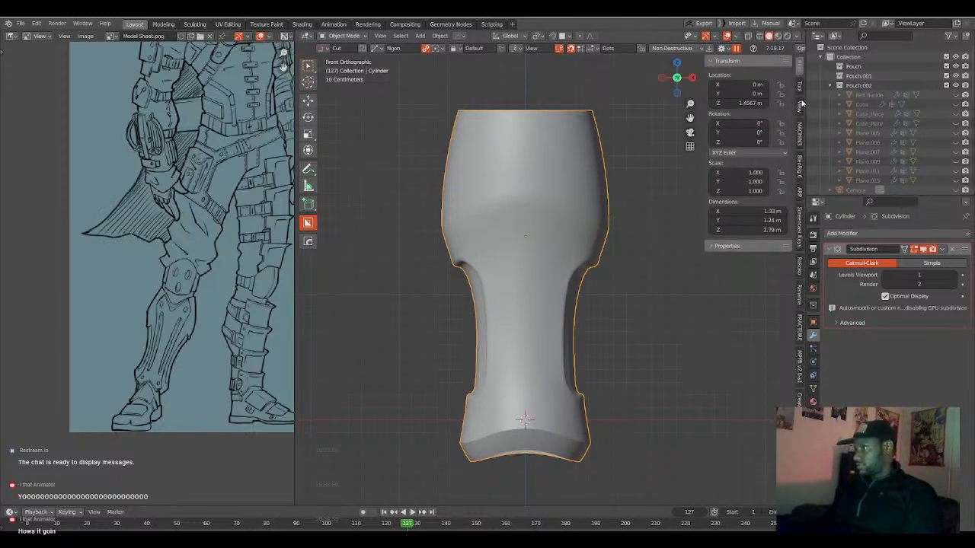
pyautogui.scroll(-4, 800, 265)
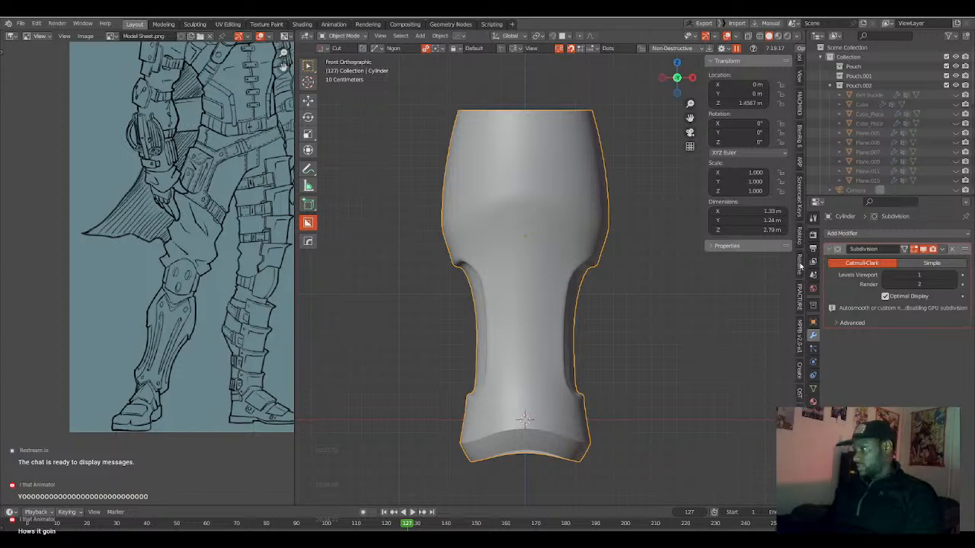
pyautogui.scroll(3, 800, 265)
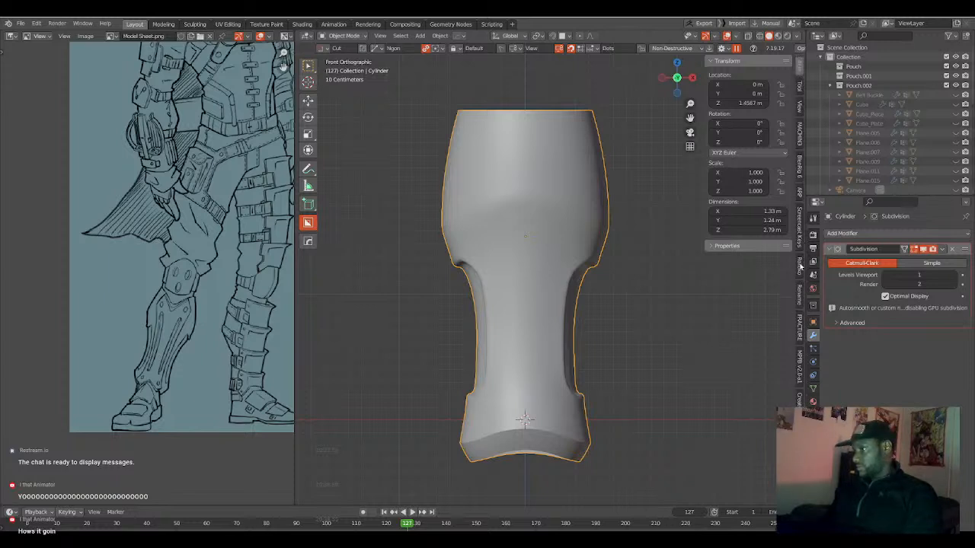
# Annotate the Cylinder's outer profile in front view with a curved contour line and a simplified angular version beside it.
pyautogui.click(309, 170)
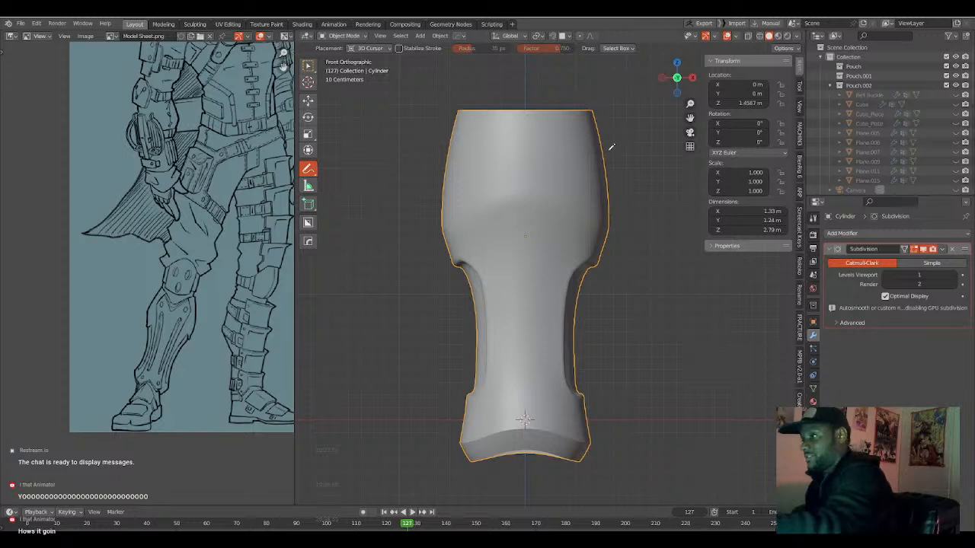
pyautogui.moveTo(603, 114); pyautogui.dragTo(610, 144)
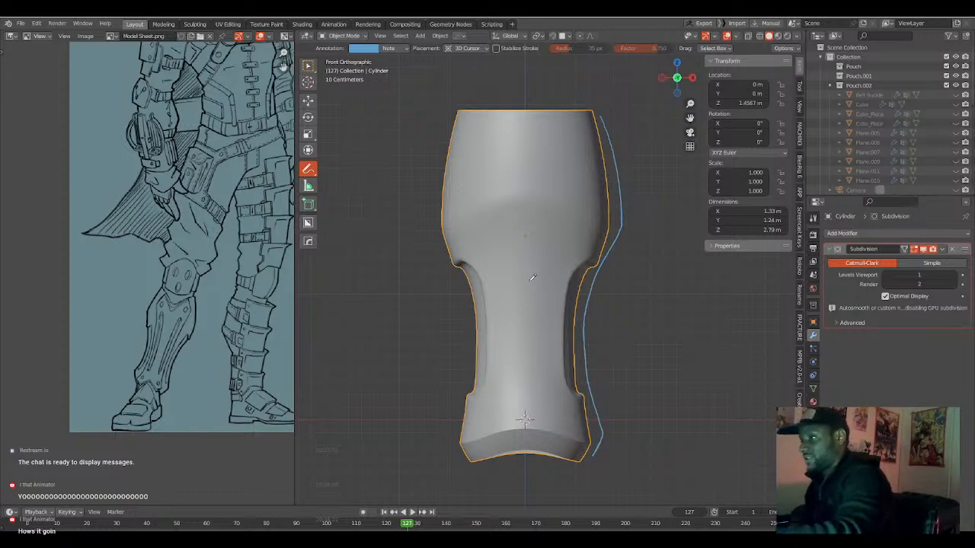
pyautogui.moveTo(651, 129)
pyautogui.mouseDown()
pyautogui.moveTo(670, 212)
pyautogui.moveTo(632, 304)
pyautogui.moveTo(656, 407)
pyautogui.moveTo(635, 457)
pyautogui.mouseUp()
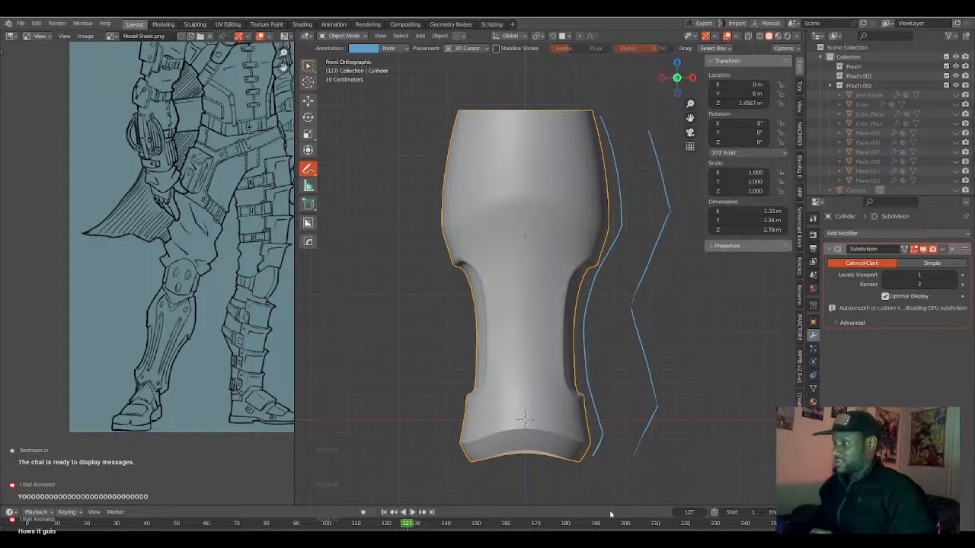
pyautogui.moveTo(644, 405); pyautogui.dragTo(636, 388, button='middle')
# Trace the Cylinder's front profile from upper rim to lower rim with an annotation stroke in right view.
pyautogui.press('KP_3')
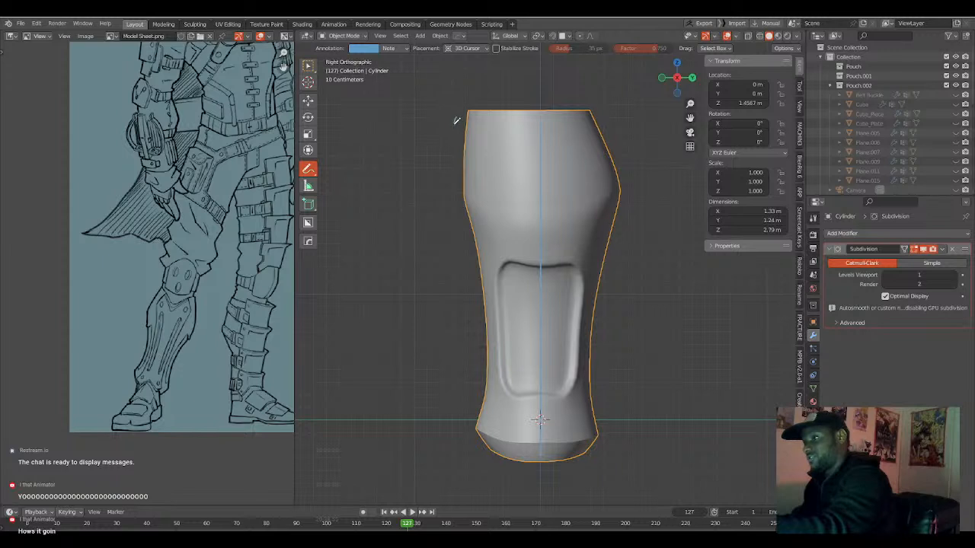
pyautogui.moveTo(454, 124); pyautogui.dragTo(464, 156)
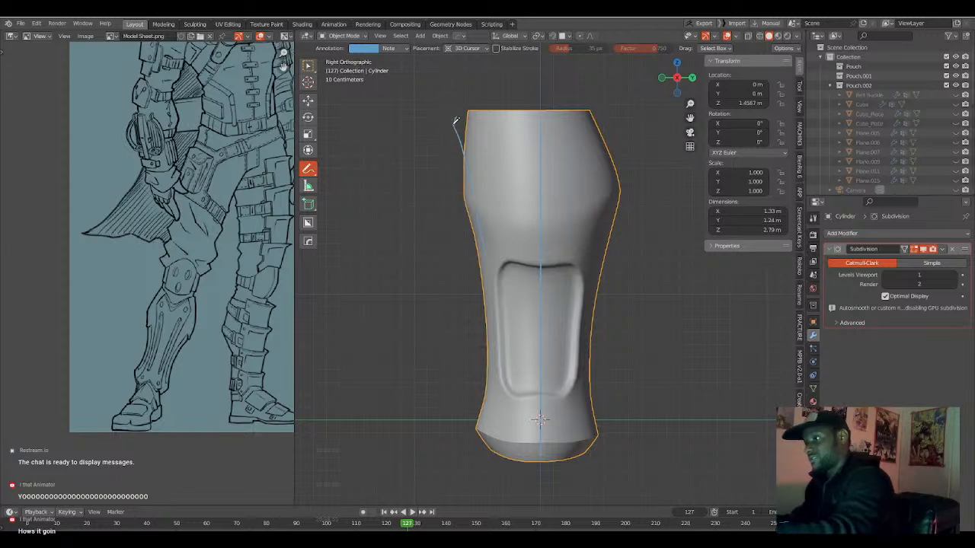
pyautogui.moveTo(456, 120); pyautogui.dragTo(488, 461)
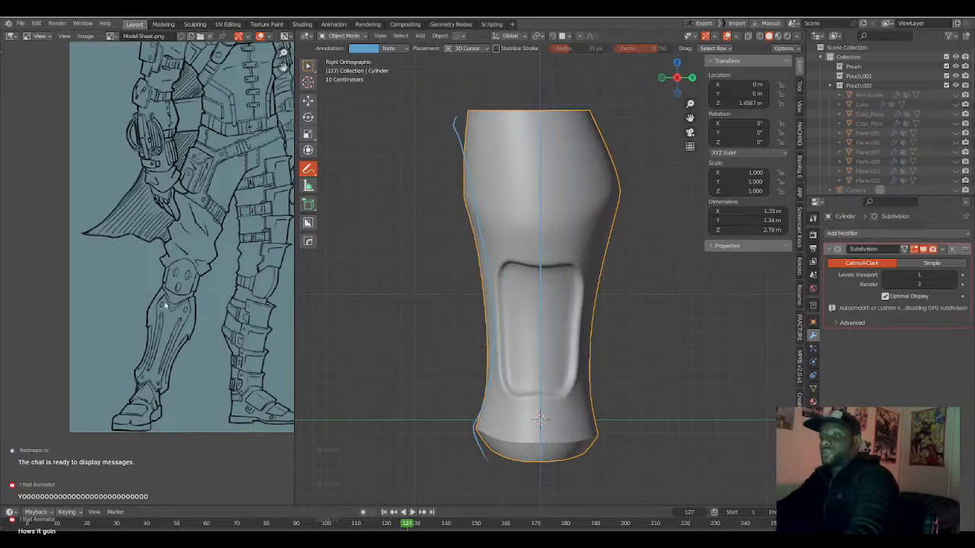
# Draw an annotation in front view running down the Cylinder's front surface, curving inward at the middle and outward near the base.
pyautogui.scroll(-1, 193, 301)
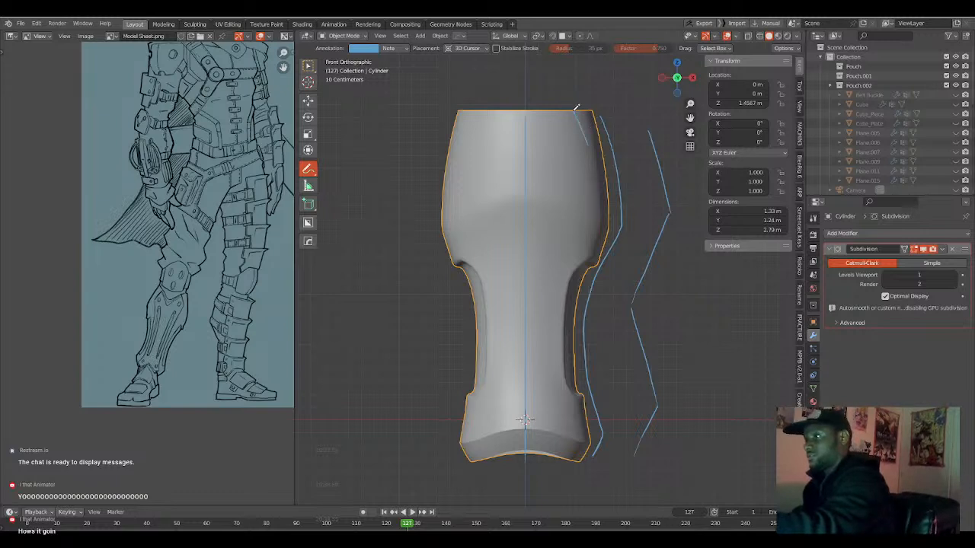
pyautogui.hotkey('ctrl', 'd')
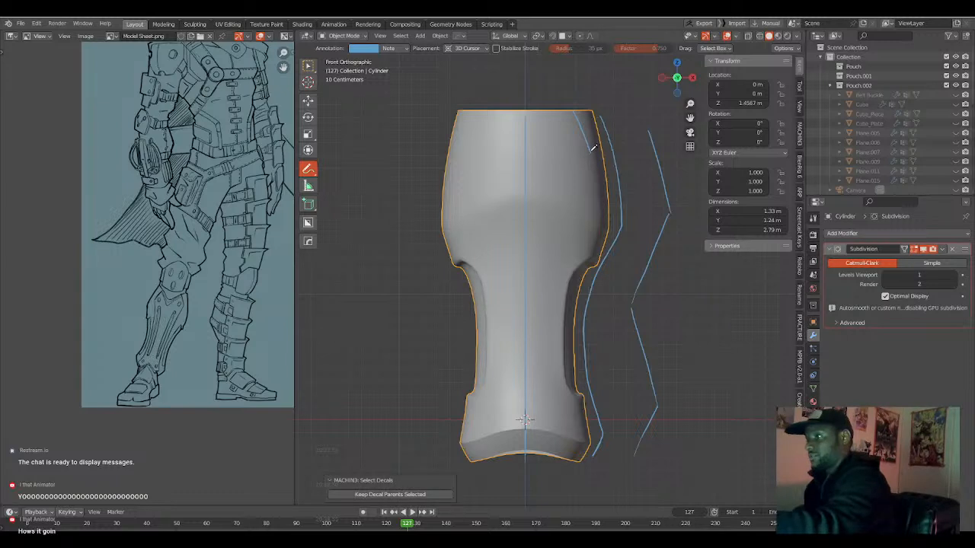
pyautogui.moveTo(591, 152); pyautogui.dragTo(563, 242)
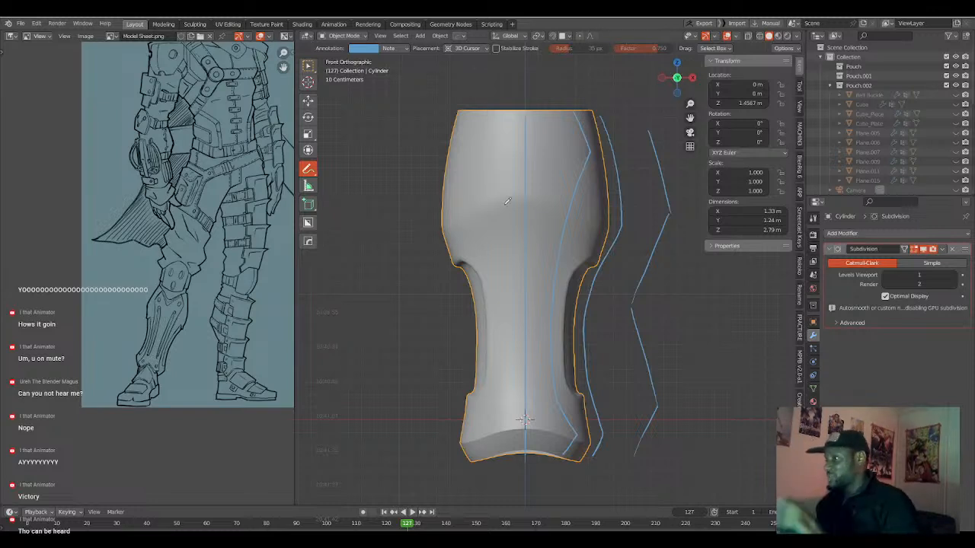
# Compare the Cylinder's side profile in right view with the knee and shin armor on the reference sheet.
pyautogui.scroll(-1, 618, 302)
pyautogui.moveTo(604, 302); pyautogui.dragTo(590, 300, button='middle')
pyautogui.press('KP_3')
pyautogui.scroll(2, 590, 300)
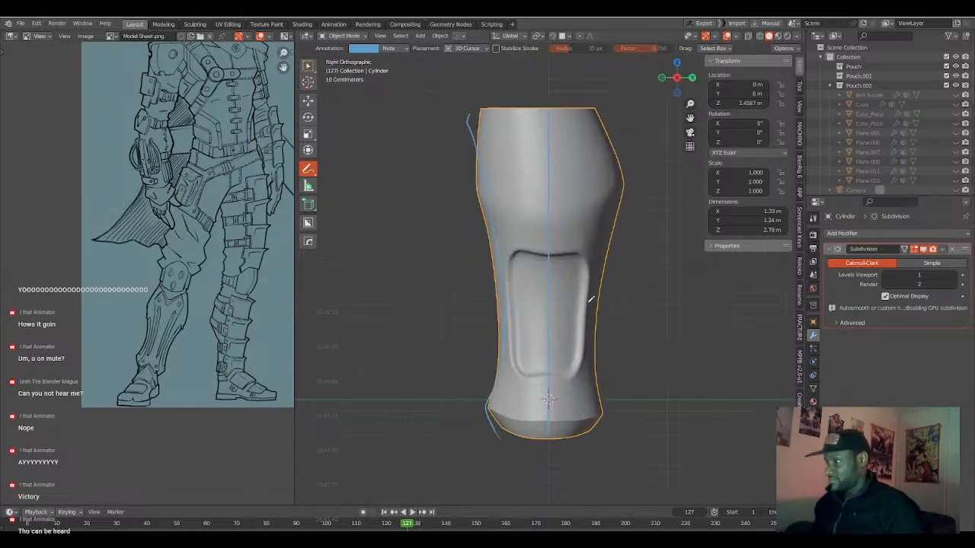
pyautogui.scroll(2, 153, 345)
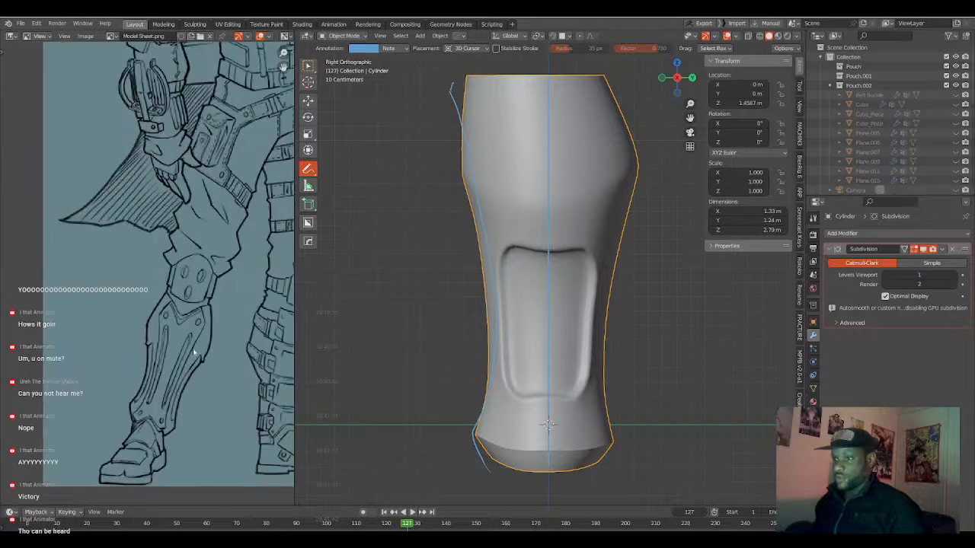
pyautogui.scroll(1, 213, 363)
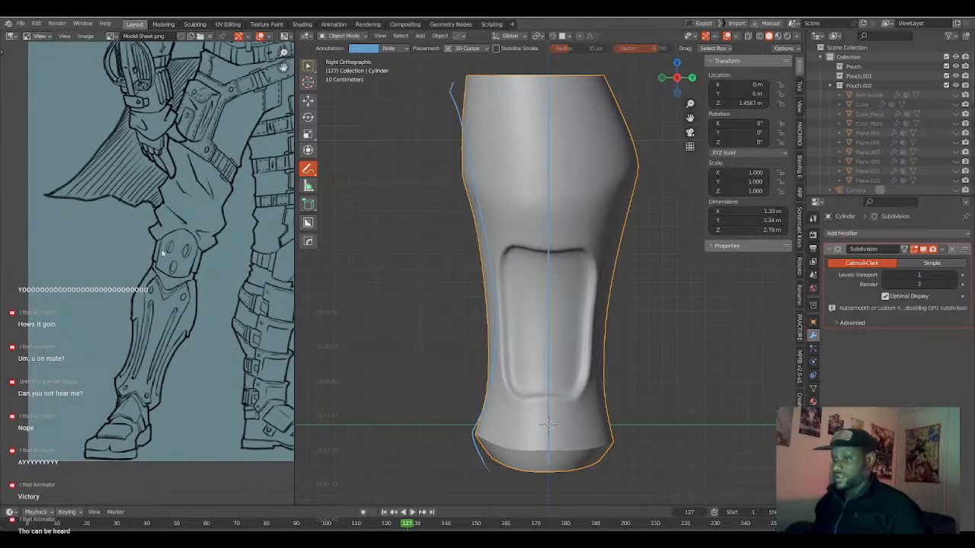
pyautogui.scroll(-2, 400, 398)
# Examine the annotated contours on the Cylinder in front and right views, comparing them with the leg drawings on the reference sheet.
pyautogui.press('KP_1')
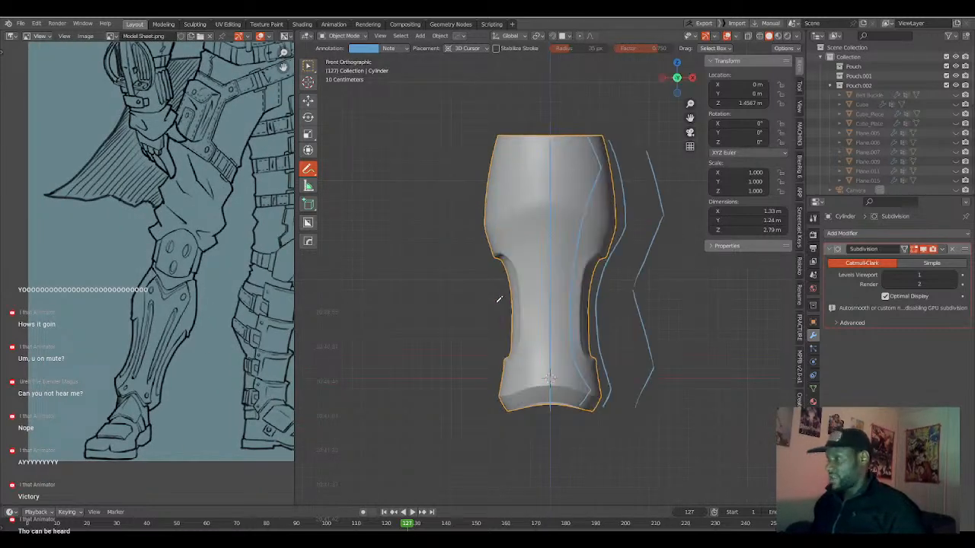
pyautogui.scroll(2, 639, 210)
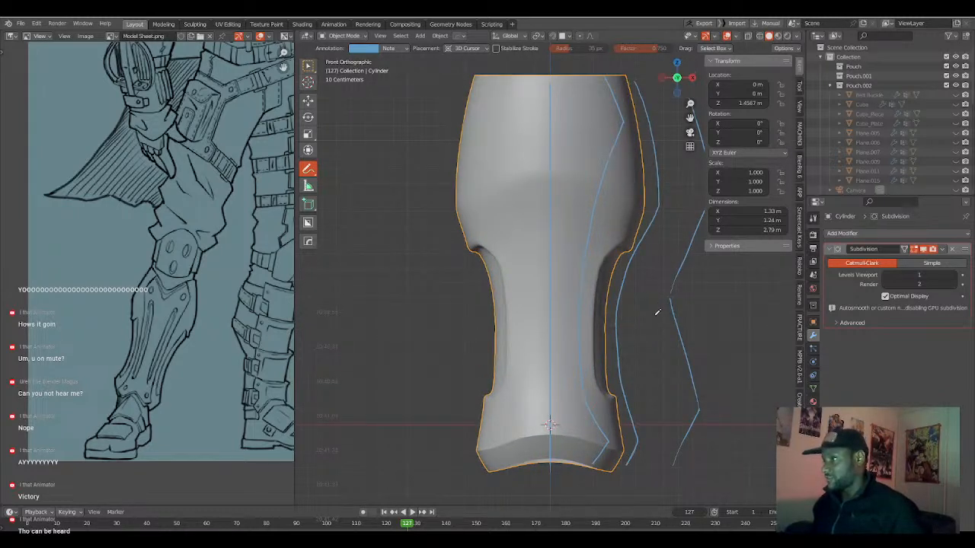
pyautogui.moveTo(609, 83); pyautogui.dragTo(622, 129)
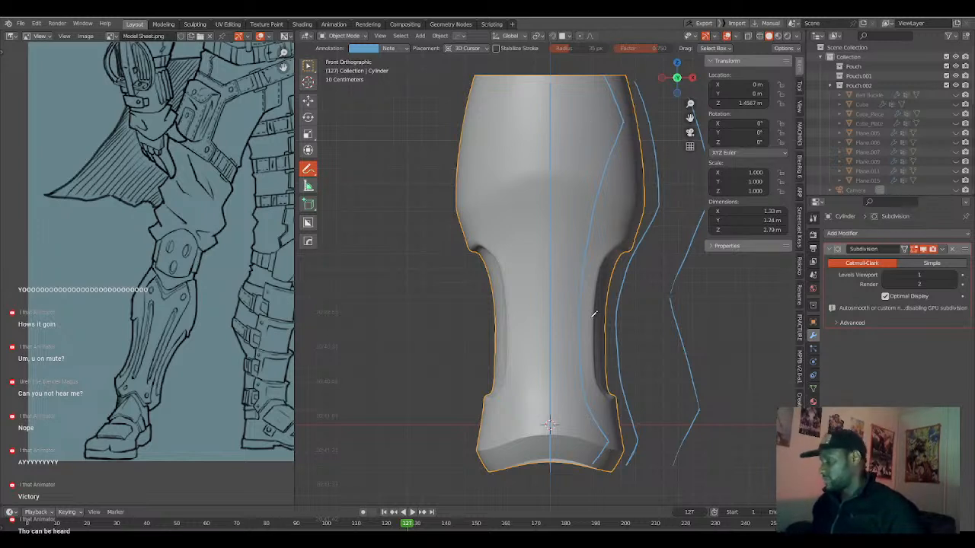
pyautogui.press('KP_3')
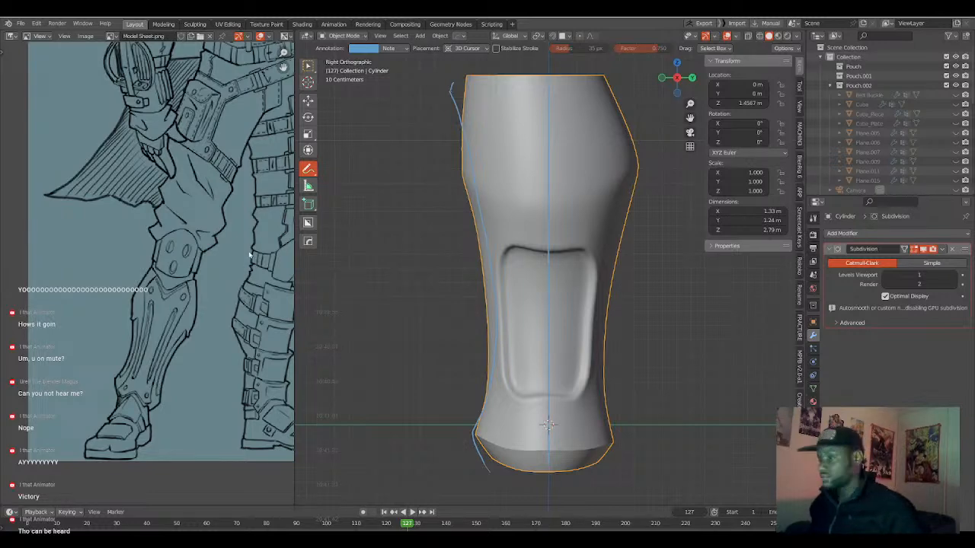
pyautogui.scroll(-2, 248, 270)
pyautogui.moveTo(596, 213); pyautogui.dragTo(573, 215, button='middle')
pyautogui.press('KP_3')
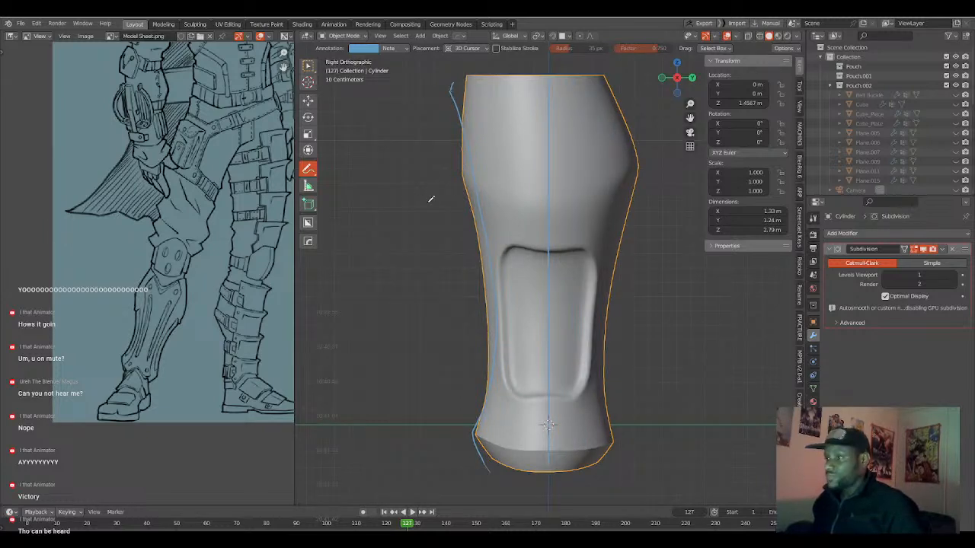
pyautogui.moveTo(404, 196); pyautogui.dragTo(497, 212, button='middle')
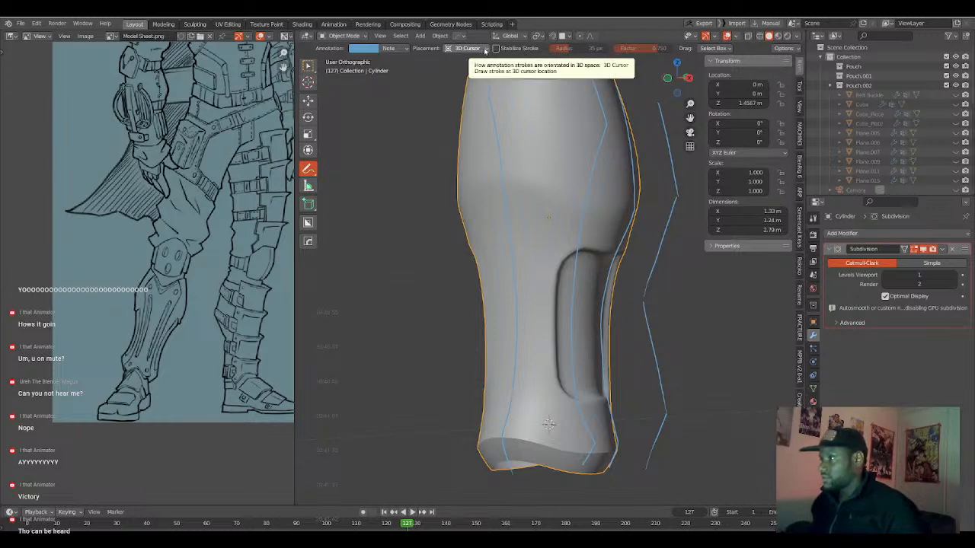
# Try to select the annotation strokes in Object Mode and look for them among the Cylinder's entries in the object hierarchy.
pyautogui.hotkey('ctrl', 'Tab')
pyautogui.click(462, 173)
pyautogui.scroll(-4, 495, 198)
pyautogui.moveTo(597, 240); pyautogui.dragTo(607, 239, button='middle')
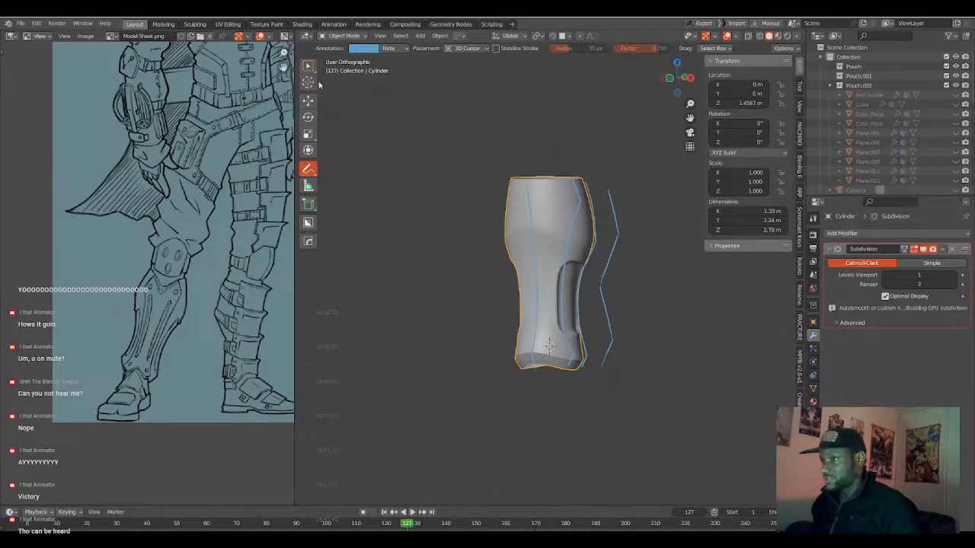
pyautogui.click(308, 66)
pyautogui.click(615, 241)
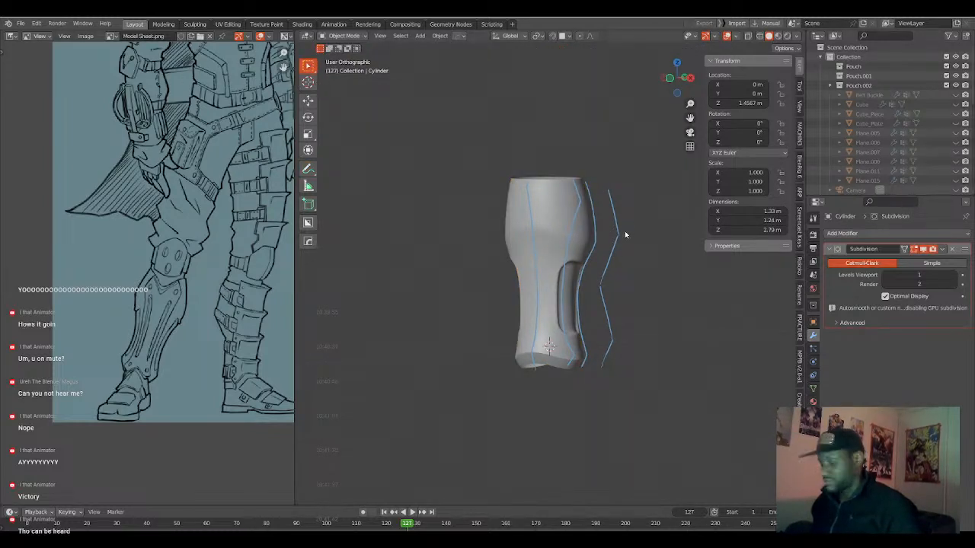
pyautogui.scroll(-5, 908, 133)
pyautogui.scroll(-5, 847, 176)
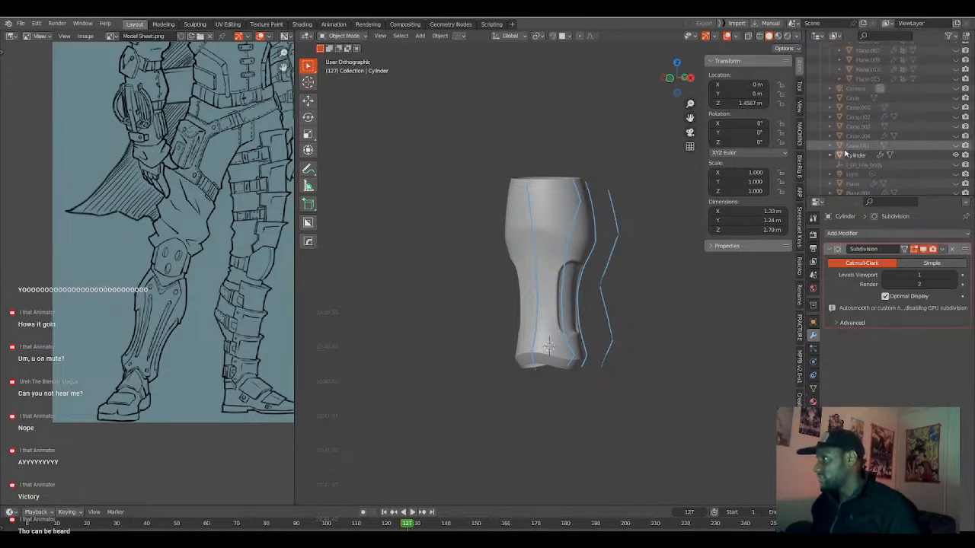
pyautogui.click(830, 155)
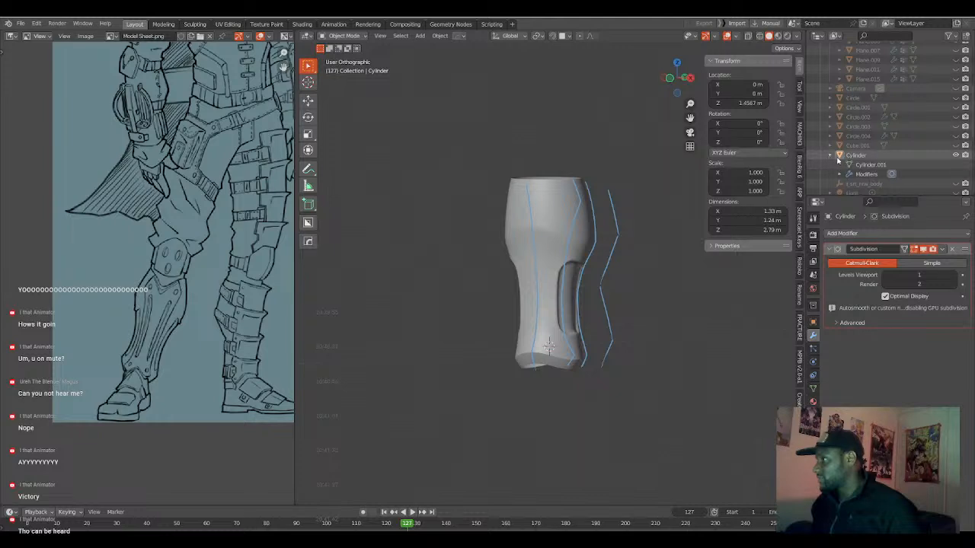
# Undo the accidental Cylinder move and try to select the annotation strokes individually and with Select All, ending with nothing selected.
pyautogui.moveTo(583, 257); pyautogui.dragTo(597, 277)
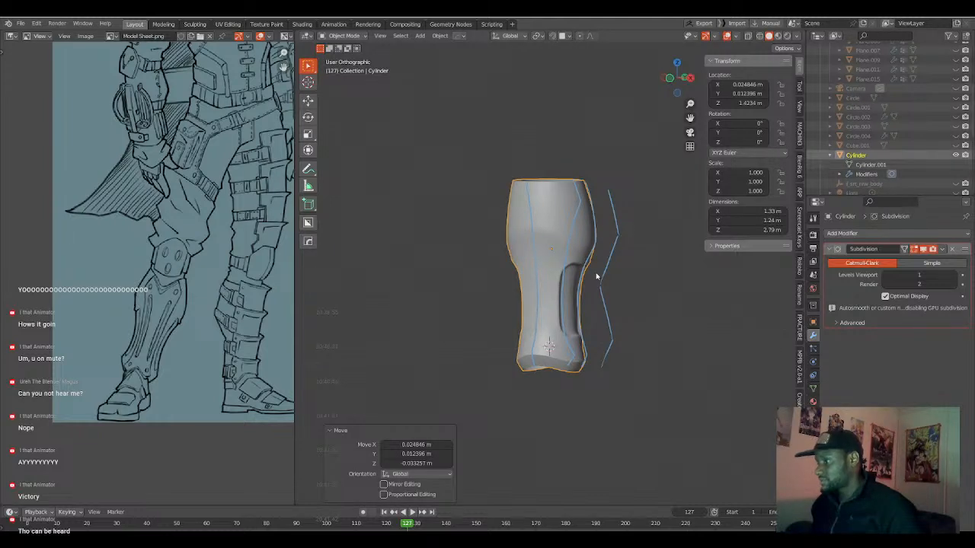
pyautogui.hotkey('ctrl', 'z')
pyautogui.moveTo(572, 228); pyautogui.dragTo(613, 219, button='middle')
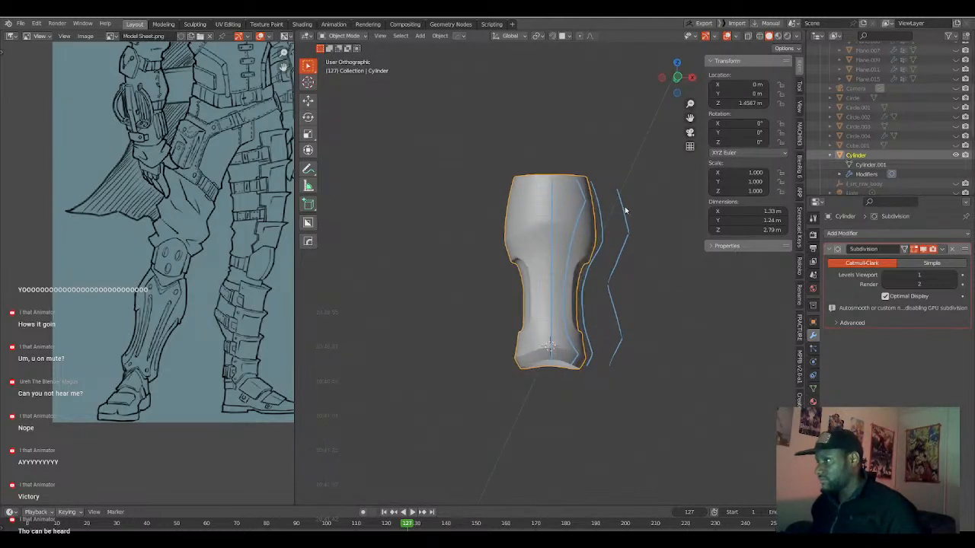
pyautogui.click(625, 211)
pyautogui.click(308, 169)
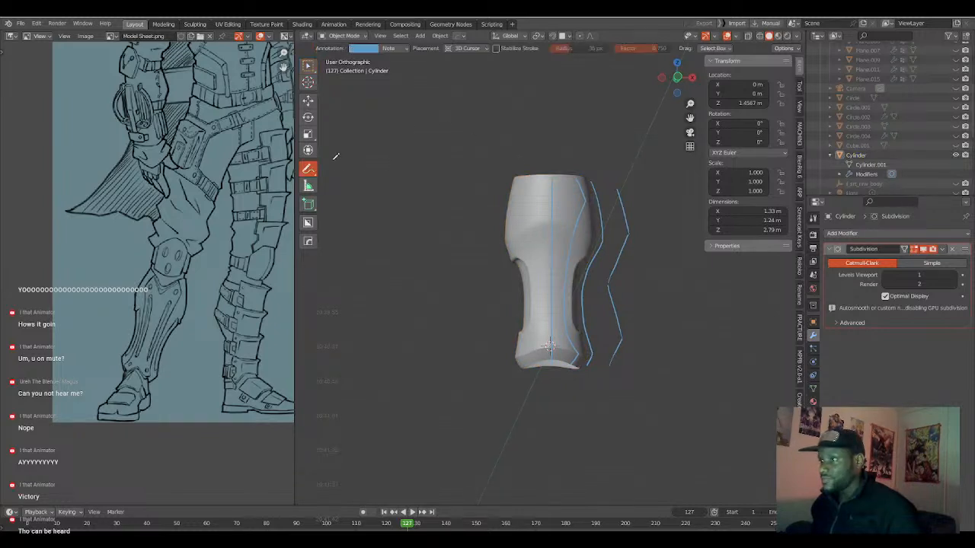
pyautogui.click(400, 36)
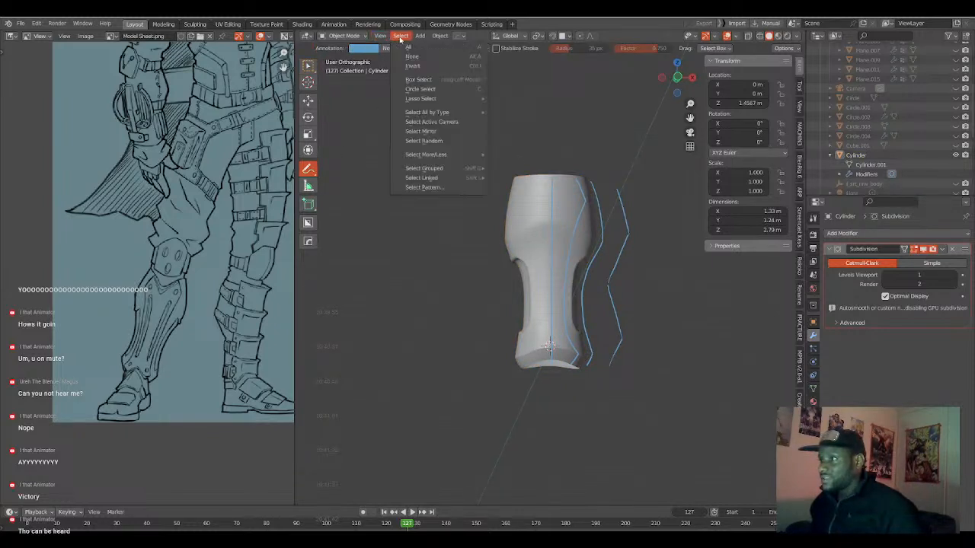
pyautogui.click(409, 48)
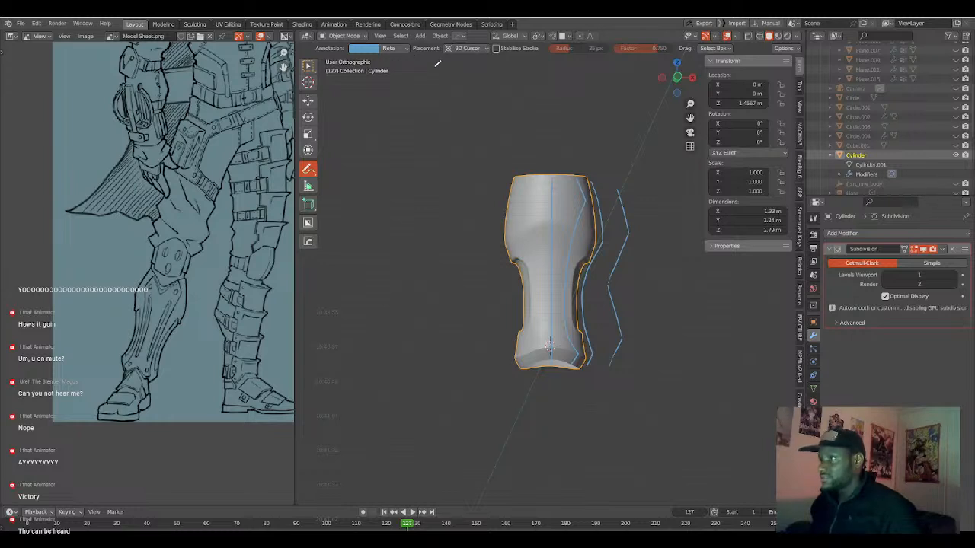
pyautogui.hotkey('alt', 'a')
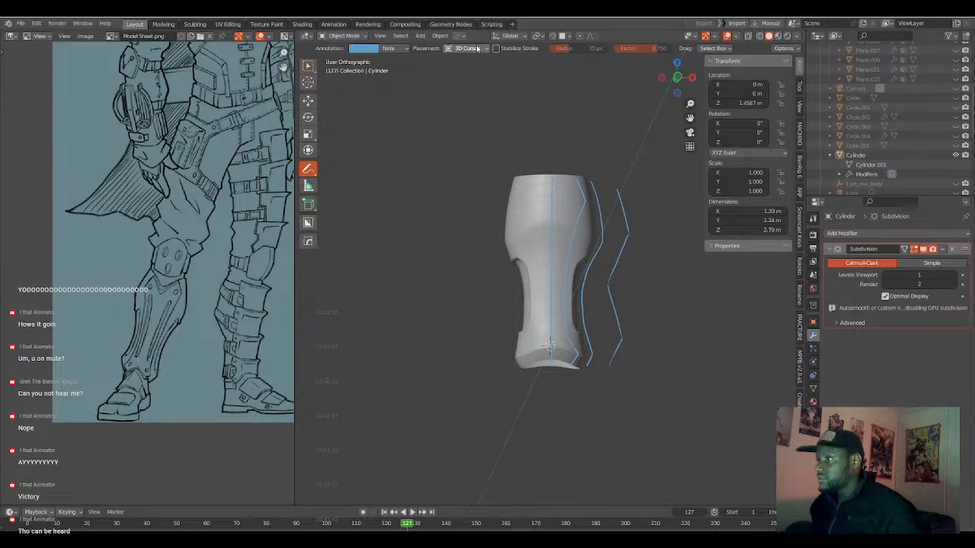
# Toggle the Note annotation layer's visibility off and on, and delete the layer to clear all contour strokes.
pyautogui.click(388, 51)
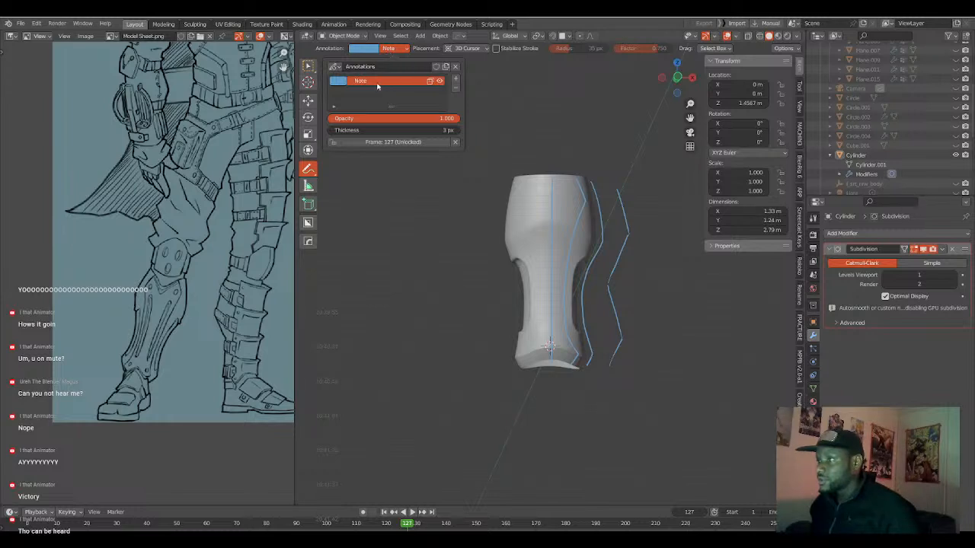
pyautogui.click(439, 81)
pyautogui.click(439, 81)
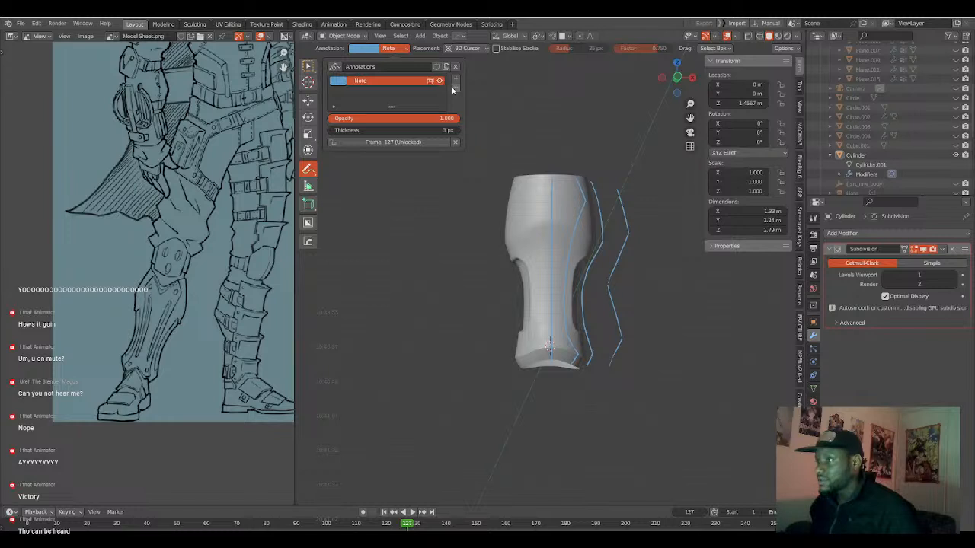
pyautogui.click(456, 86)
pyautogui.press('KP_1')
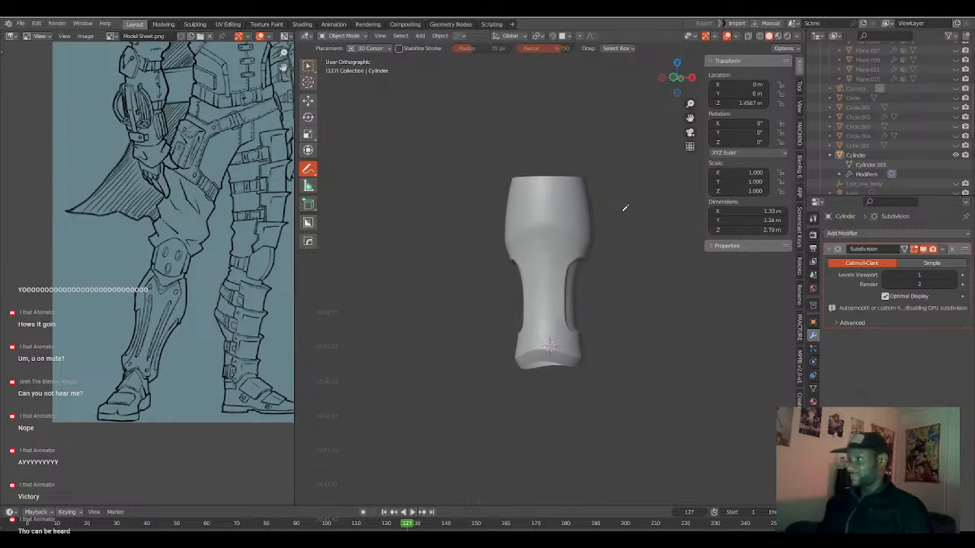
# Select the Cylinder in right view and enter Edit Mode.
pyautogui.press('KP_3')
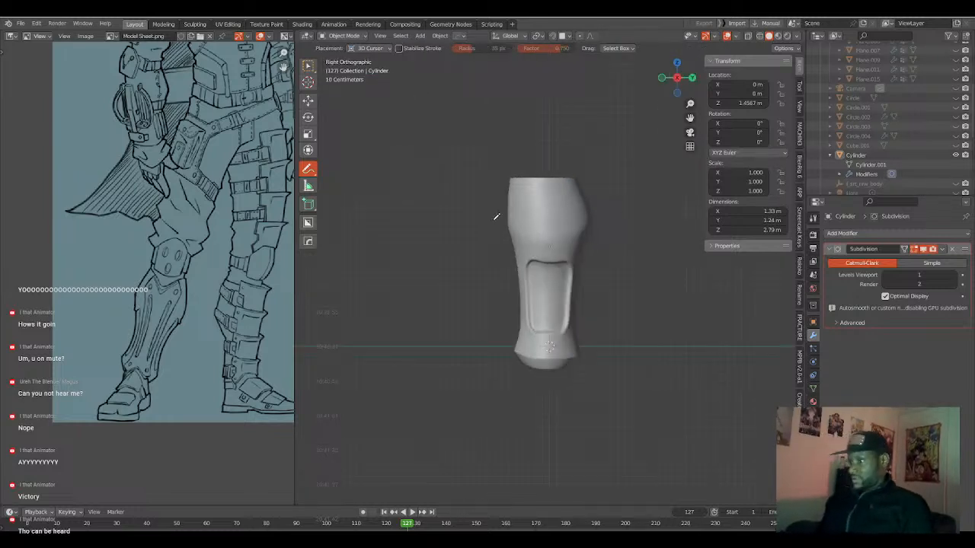
pyautogui.click(308, 67)
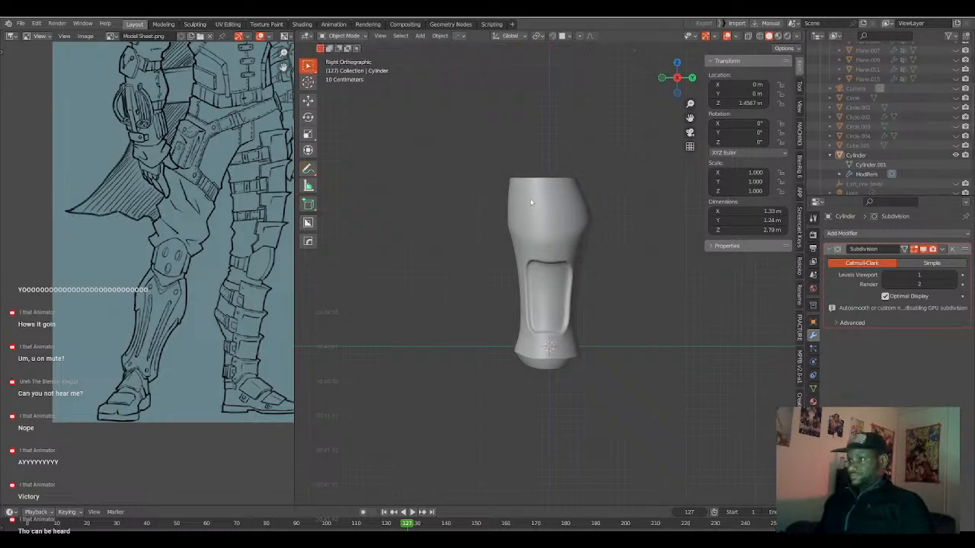
pyautogui.scroll(4, 505, 222)
pyautogui.click(467, 172)
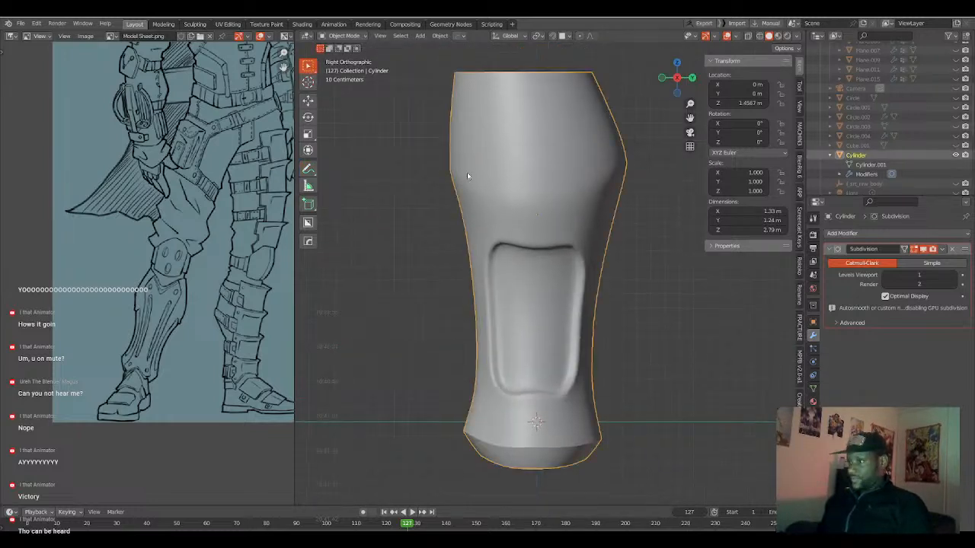
pyautogui.hotkey('ctrl', 'Tab')
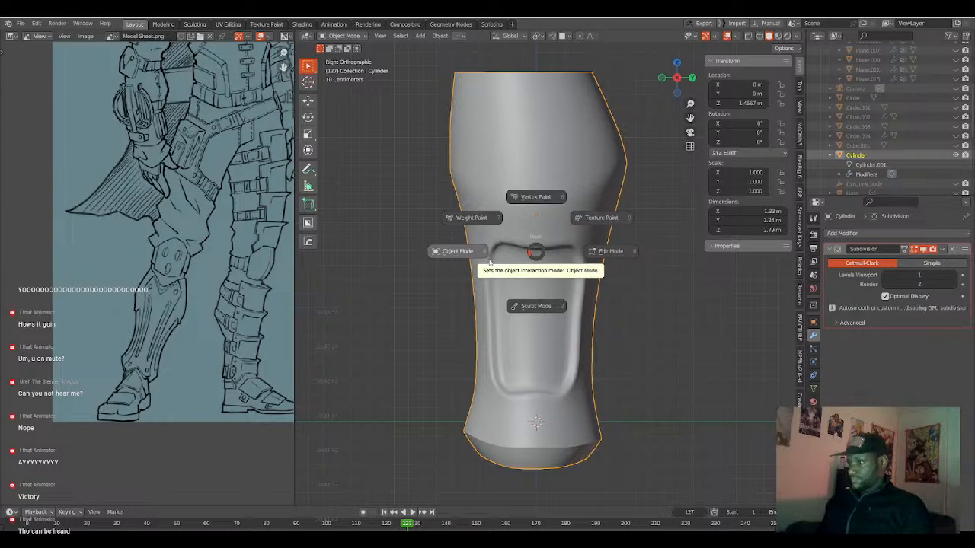
pyautogui.click(590, 250)
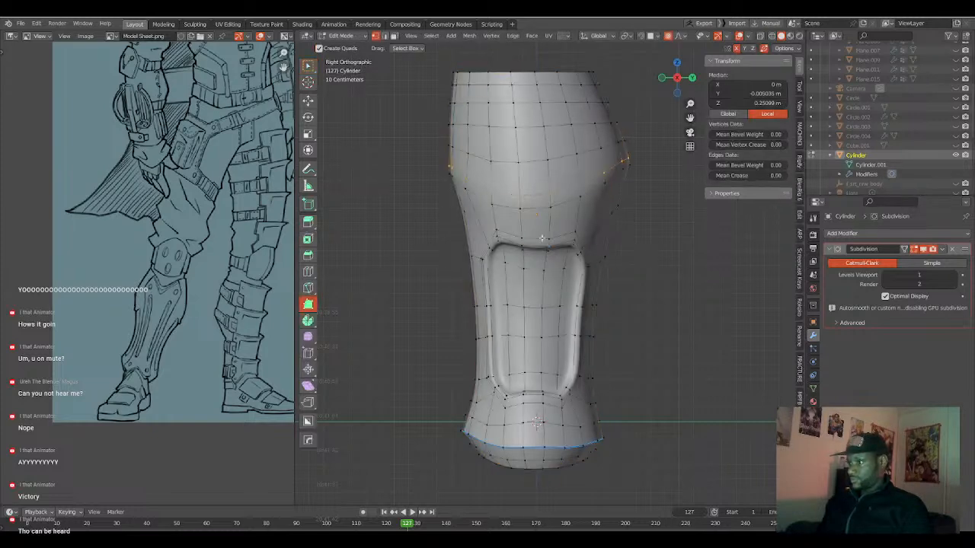
# Clear the Cylinder's vertex selection and switch to face selection.
pyautogui.moveTo(509, 232); pyautogui.dragTo(524, 231, button='middle')
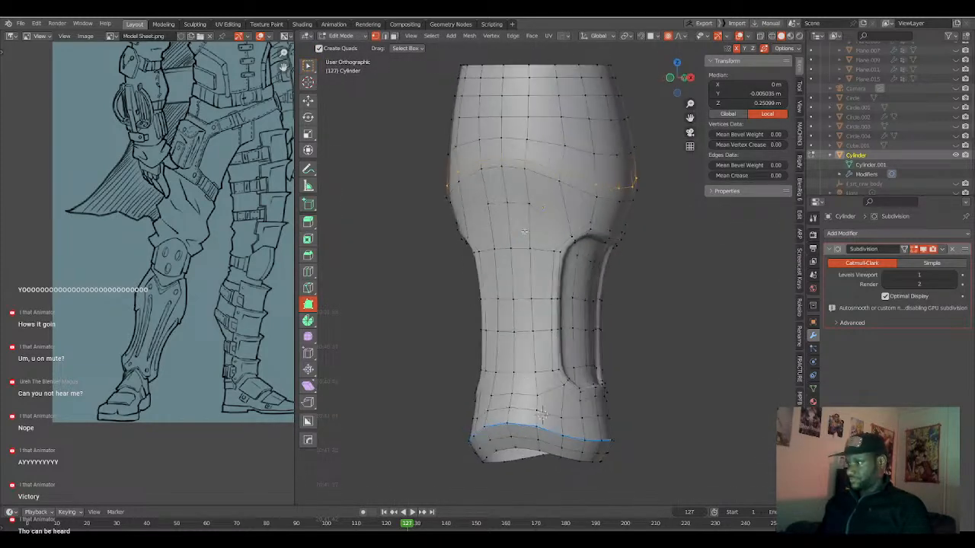
pyautogui.keyDown('alt'); pyautogui.click(533, 231); pyautogui.keyUp('alt')
pyautogui.press('3')
pyautogui.scroll(-2, 523, 273)
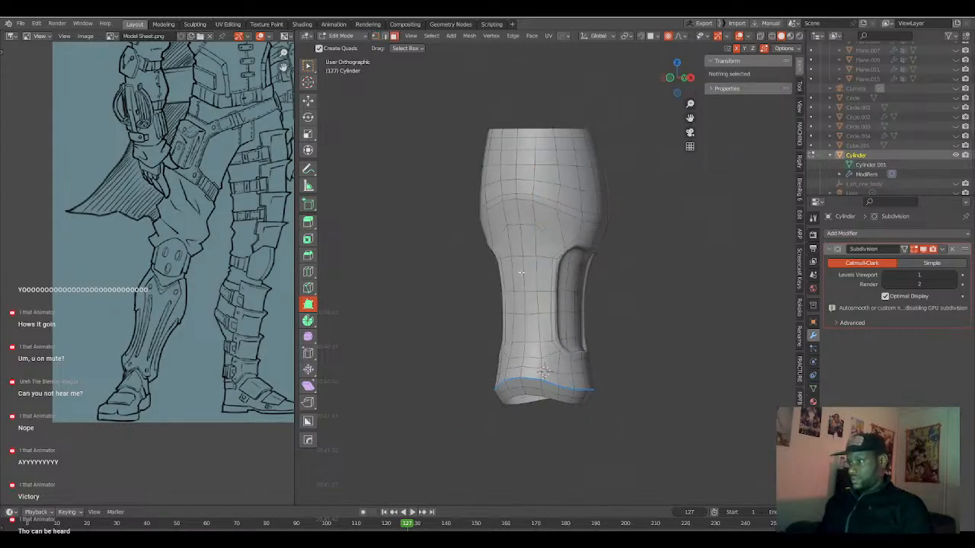
pyautogui.press('KP_3')
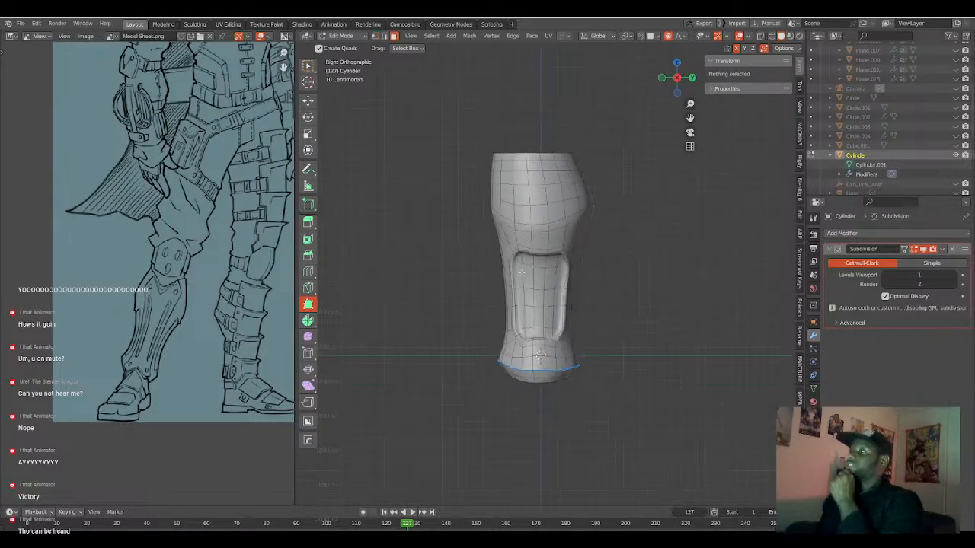
# Select the two central front face columns of the Cylinder from the ankle flare up to the top rim.
pyautogui.scroll(2, 521, 272)
pyautogui.moveTo(481, 278); pyautogui.dragTo(546, 416, button='middle')
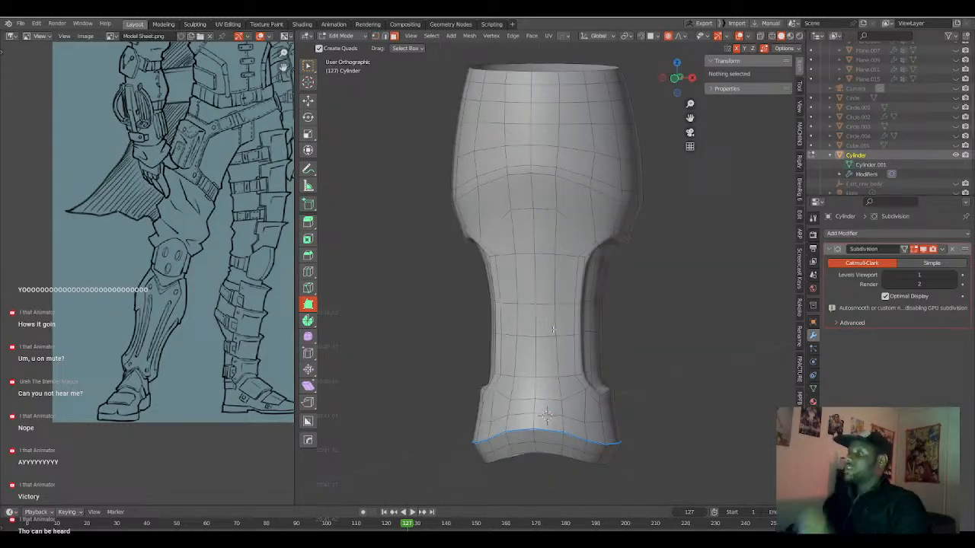
pyautogui.keyDown('ctrl'); pyautogui.click(545, 415); pyautogui.keyUp('ctrl')
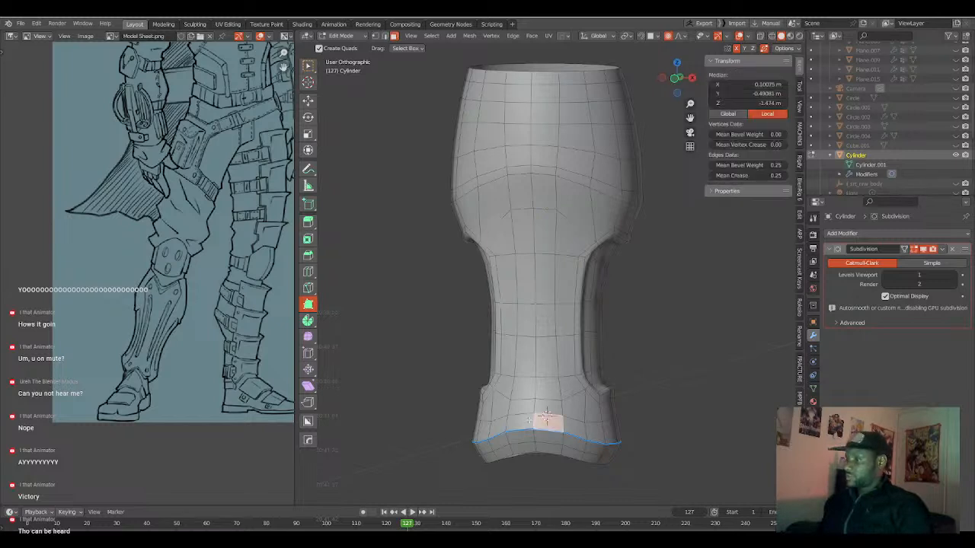
pyautogui.keyDown('ctrl'); pyautogui.click(522, 88); pyautogui.keyUp('ctrl')
pyautogui.keyDown('ctrl'); pyautogui.click(542, 78); pyautogui.keyUp('ctrl')
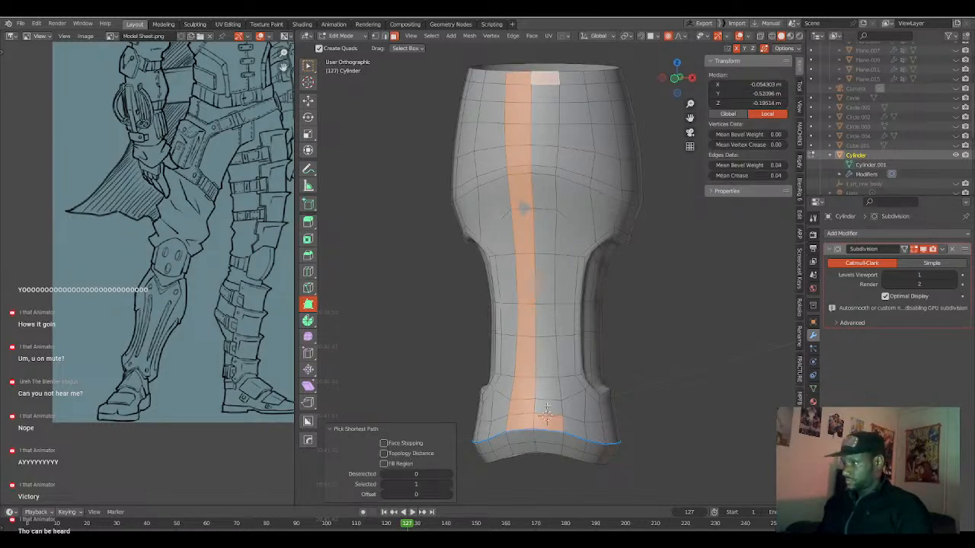
pyautogui.keyDown('ctrl'); pyautogui.click(546, 411); pyautogui.keyUp('ctrl')
# Flatten the selected front faces with the LoopTools Flatten operation, working from the right view.
pyautogui.press('KP_3')
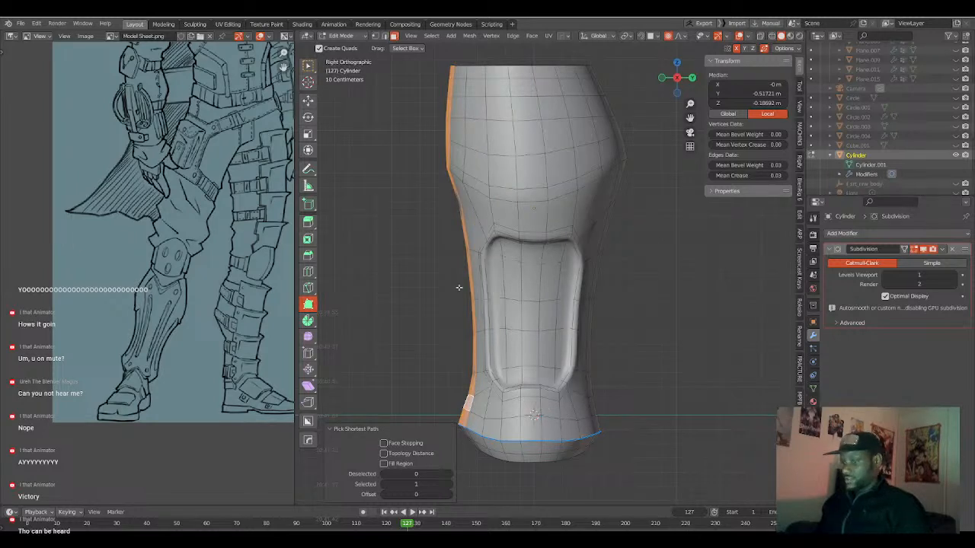
pyautogui.rightClick(444, 259)
pyautogui.moveTo(453, 248)
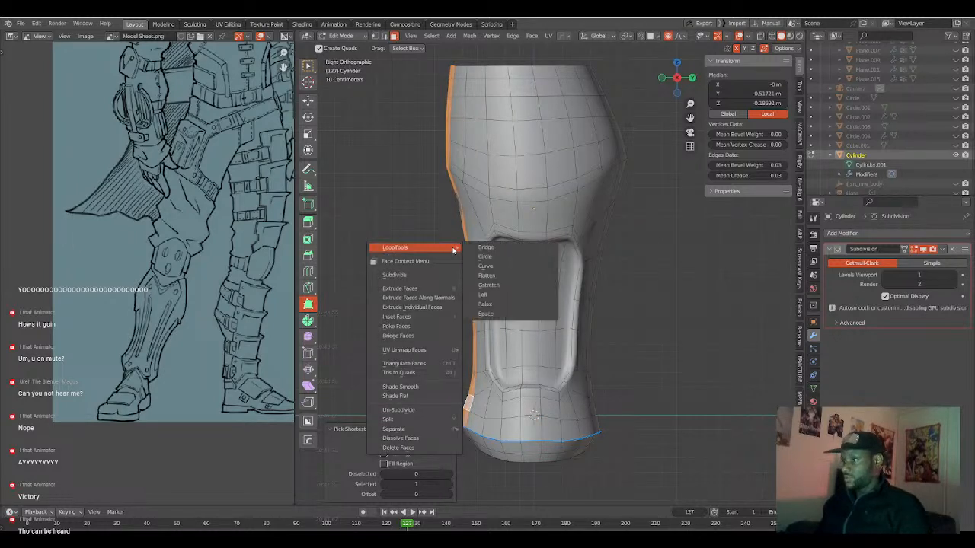
pyautogui.click(488, 275)
pyautogui.moveTo(488, 262); pyautogui.dragTo(524, 260, button='middle')
pyautogui.press('KP_3')
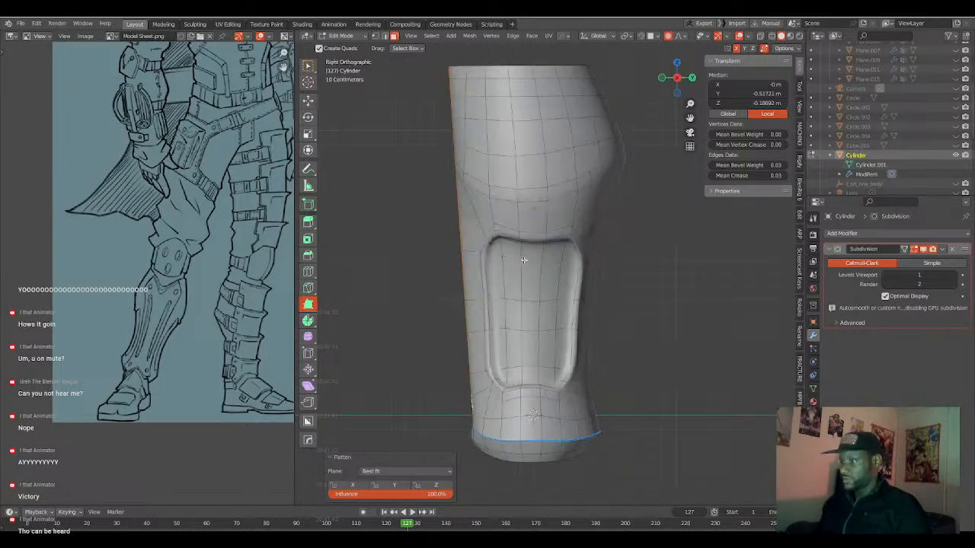
# Move the flattened front faces about -0.043 m along Y and rotate them 2.29° so the front stands more upright.
pyautogui.press('g')
pyautogui.press('y')
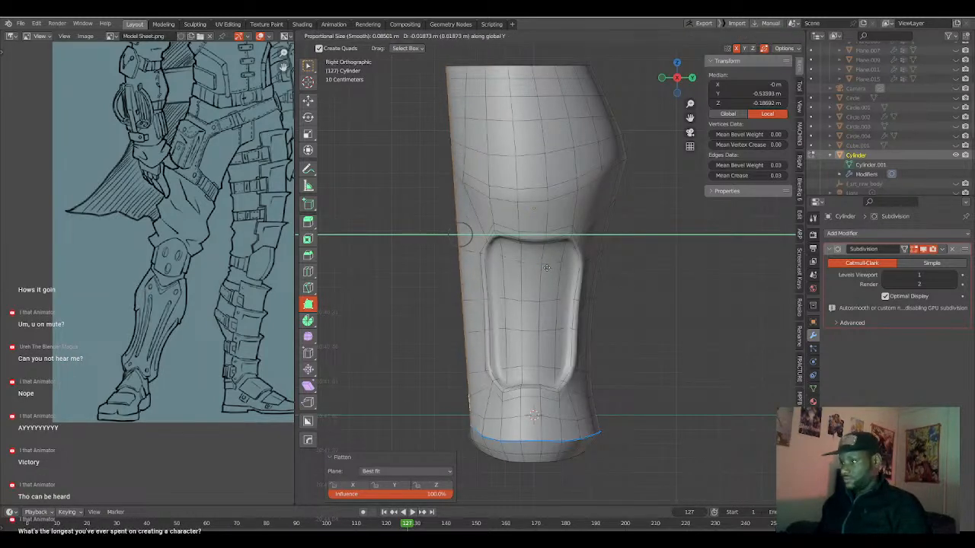
pyautogui.click(542, 267)
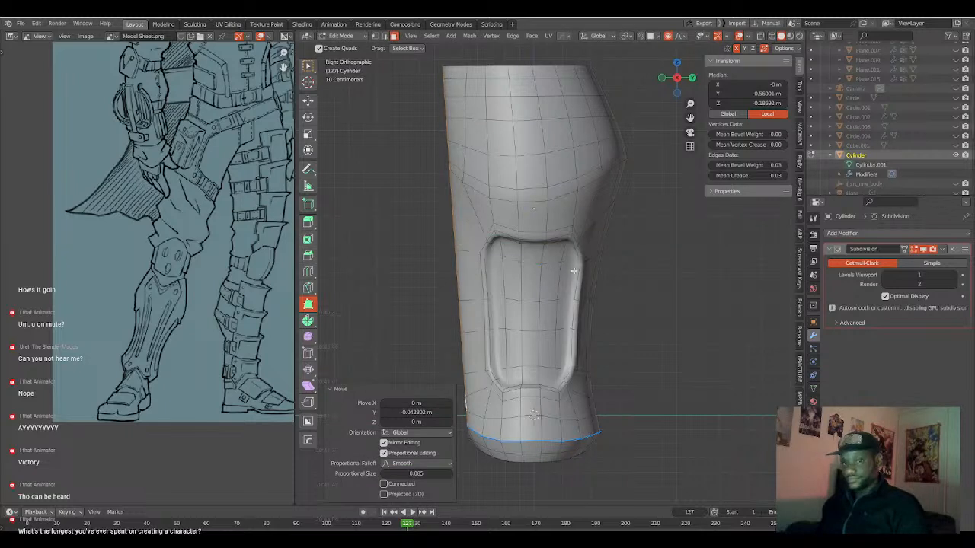
pyautogui.press('r')
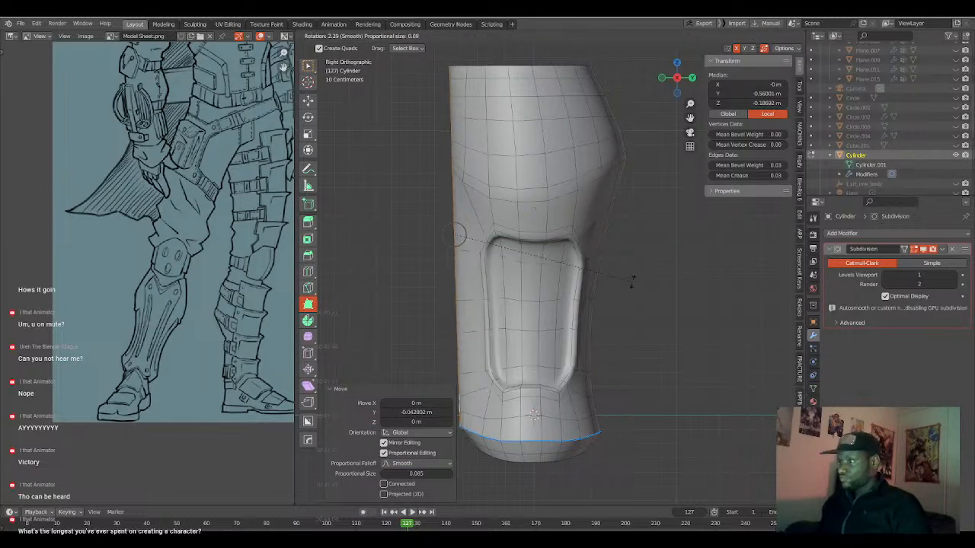
pyautogui.click(631, 281)
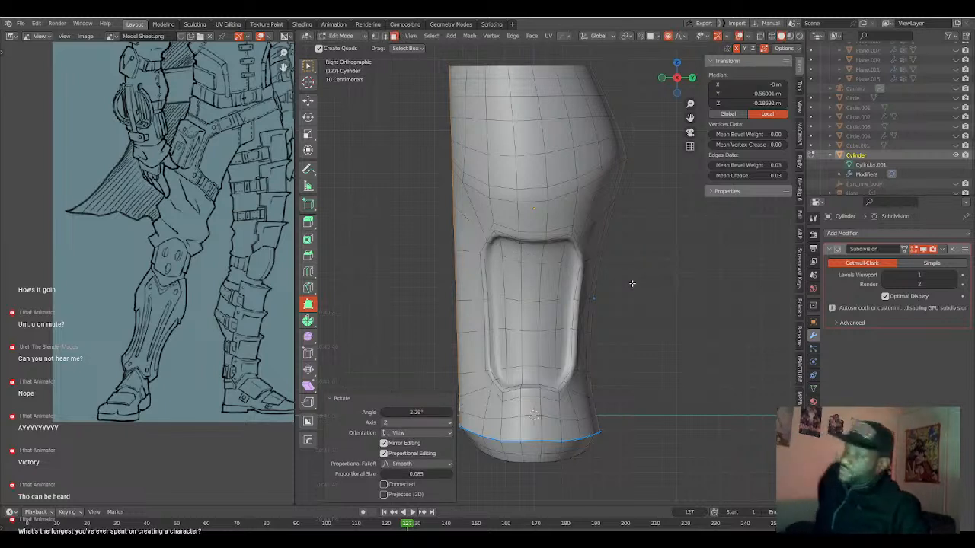
# Switch to wireframe shading and vertex selection, clear the old selection, and select the front vertices along the lower shin.
pyautogui.press('2')
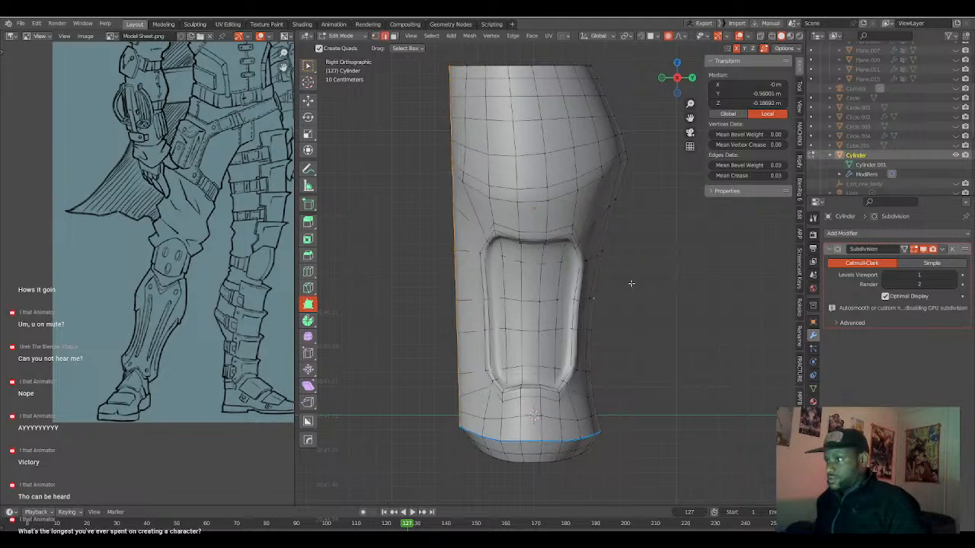
pyautogui.hotkey('shift', 'z')
pyautogui.press('1')
pyautogui.keyDown('shift'); pyautogui.moveTo(512, 188); pyautogui.dragTo(541, 199, button='middle'); pyautogui.keyUp('shift')
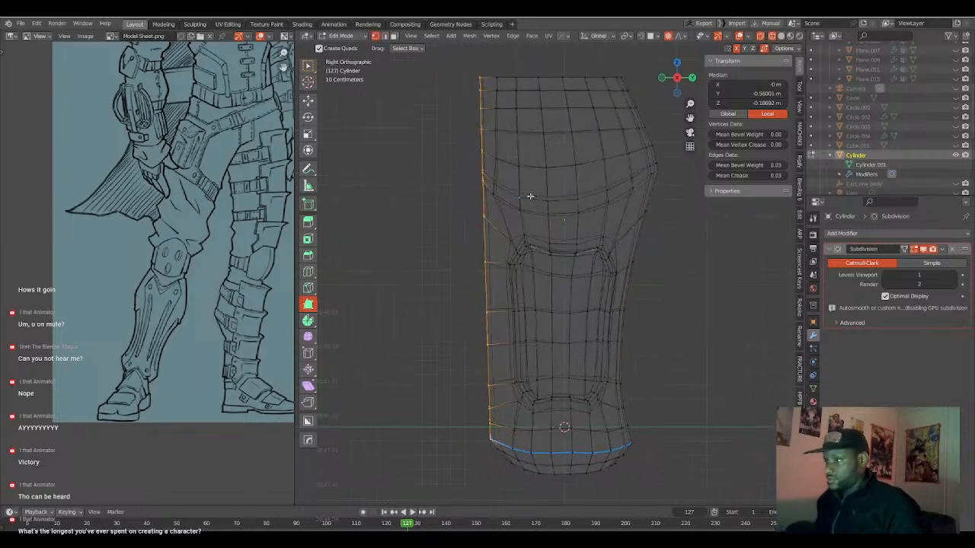
pyautogui.moveTo(488, 310); pyautogui.dragTo(544, 304, button='middle')
pyautogui.scroll(1, 544, 304)
pyautogui.press('KP_3')
pyautogui.scroll(-1, 524, 251)
pyautogui.keyDown('shift'); pyautogui.moveTo(527, 254); pyautogui.dragTo(525, 245, button='middle'); pyautogui.keyUp('shift')
pyautogui.hotkey('alt', 'a')
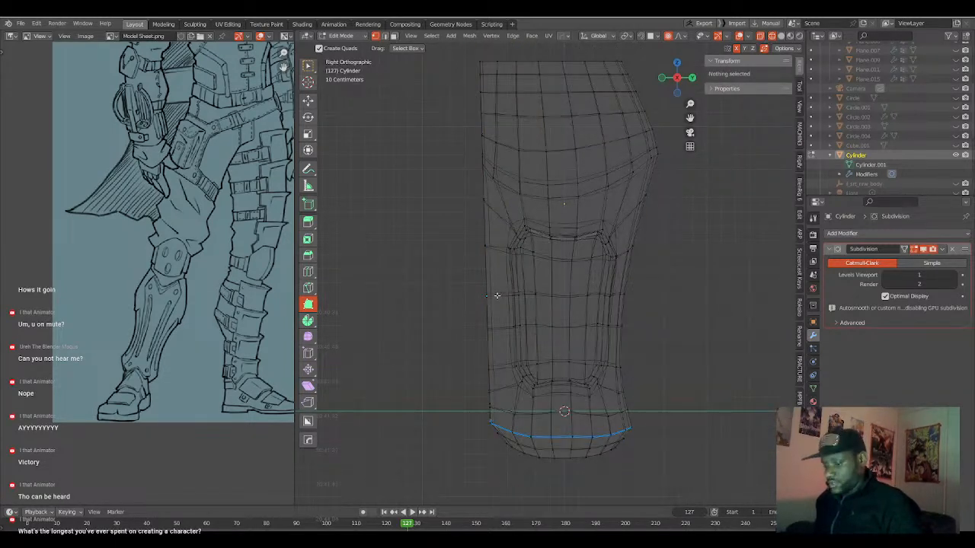
pyautogui.moveTo(472, 268); pyautogui.dragTo(518, 410)
pyautogui.moveTo(504, 257); pyautogui.dragTo(571, 398, button='middle')
pyautogui.press('g')
pyautogui.press('y')
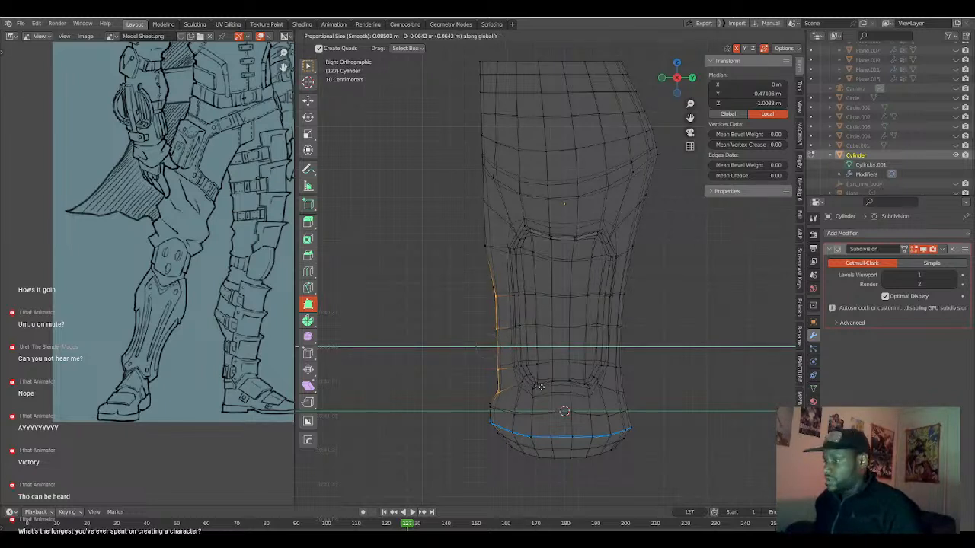
pyautogui.rightClick(544, 388)
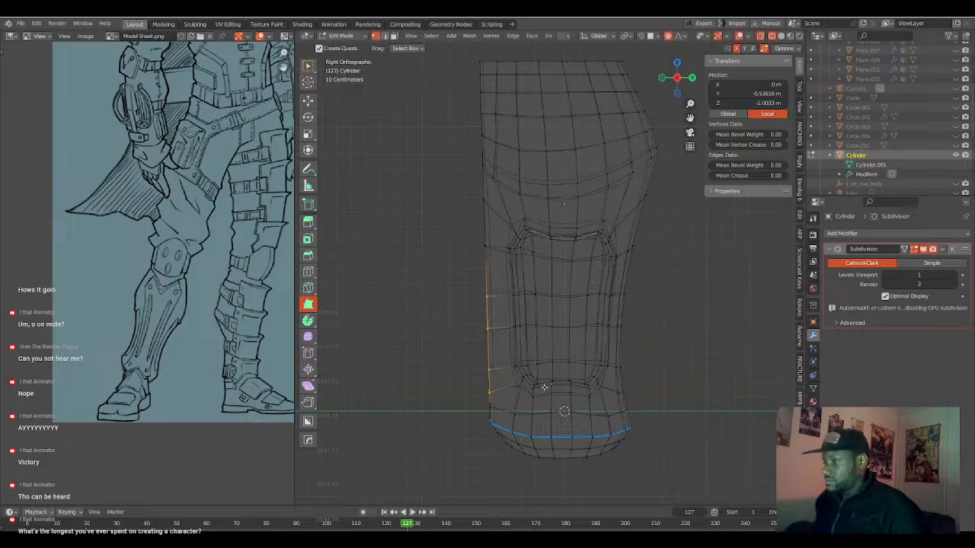
# Add the next front vertex near the ankle to the selection and move the group about 0.08 m inward along Y.
pyautogui.moveTo(471, 353); pyautogui.dragTo(496, 406)
pyautogui.press('g')
pyautogui.press('y')
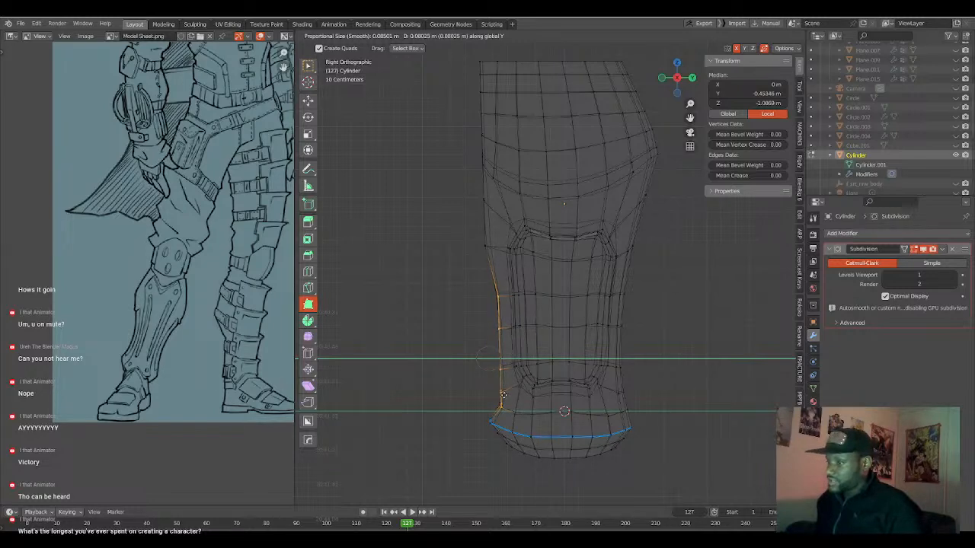
pyautogui.click(503, 392)
# Select only the front vertex at the upper shin and move it about 0.07 m inward along Y.
pyautogui.press('a')
pyautogui.press('a')
pyautogui.press('b')
pyautogui.moveTo(473, 231); pyautogui.dragTo(487, 259)
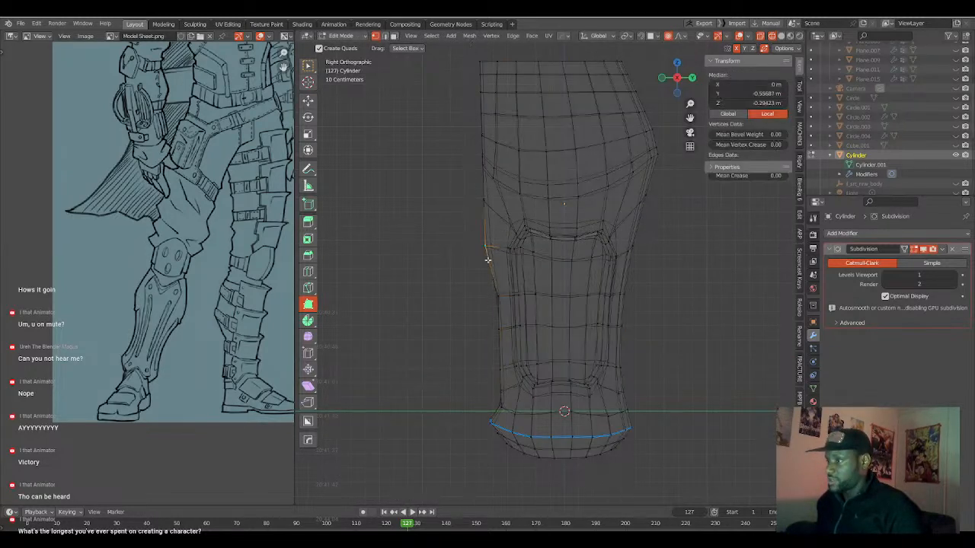
pyautogui.press('g')
pyautogui.click(486, 308)
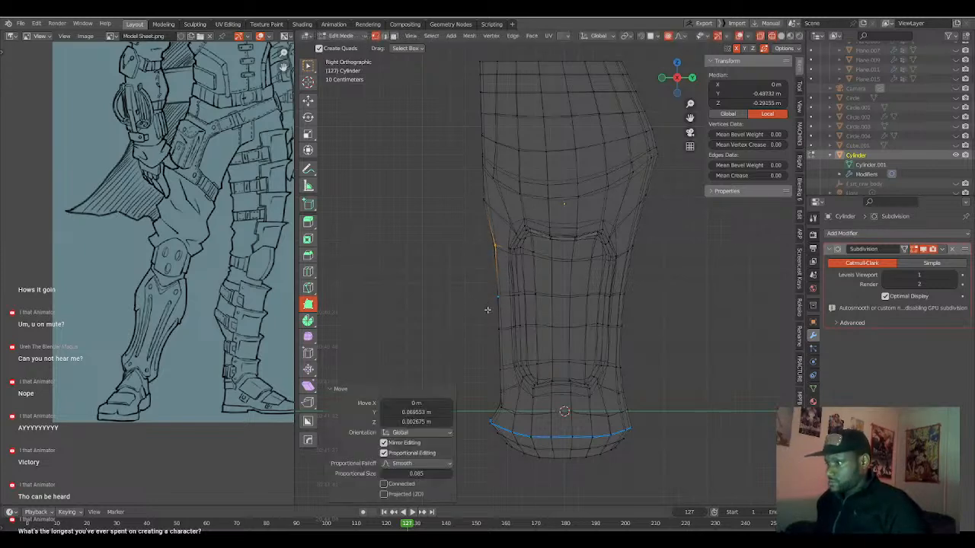
# Select only the front vertex just above the ankle flare and move it slightly inward and up.
pyautogui.hotkey('alt', 'a')
pyautogui.press('a')
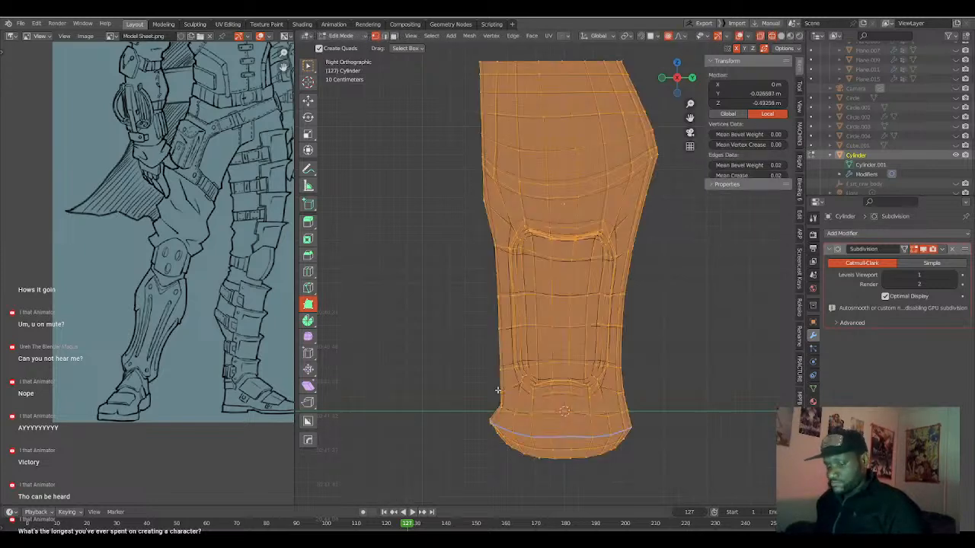
pyautogui.press('a')
pyautogui.press('b')
pyautogui.moveTo(493, 387); pyautogui.dragTo(507, 400)
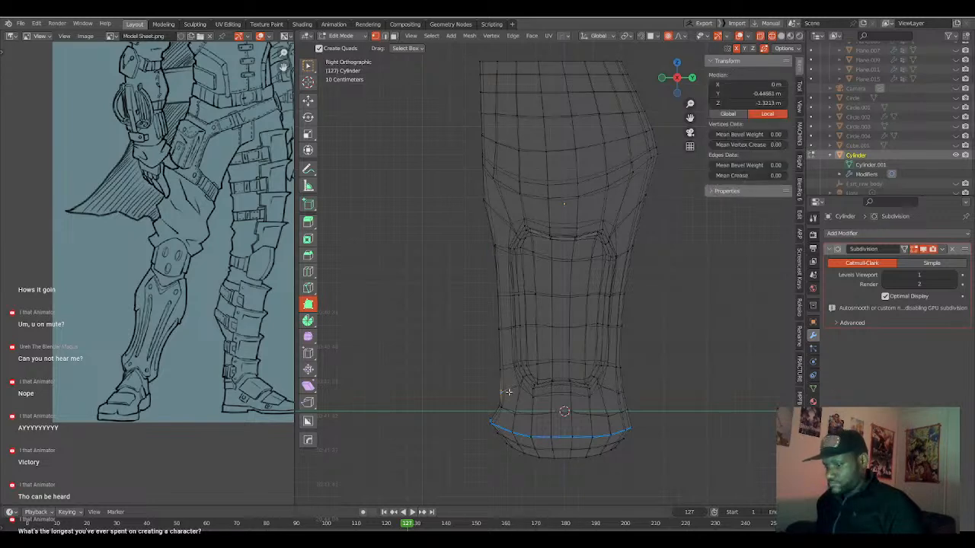
pyautogui.press('g')
pyautogui.click(512, 386)
# Select the front vertex level with the panel's lower edge and move it about 0.035 m inward and 0.027 m up.
pyautogui.press('a')
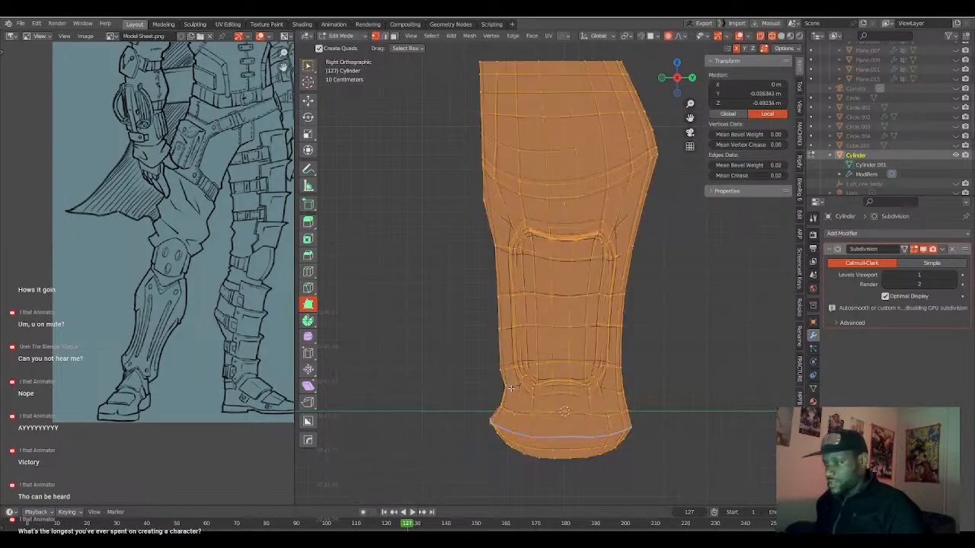
pyautogui.hotkey('alt', 'a')
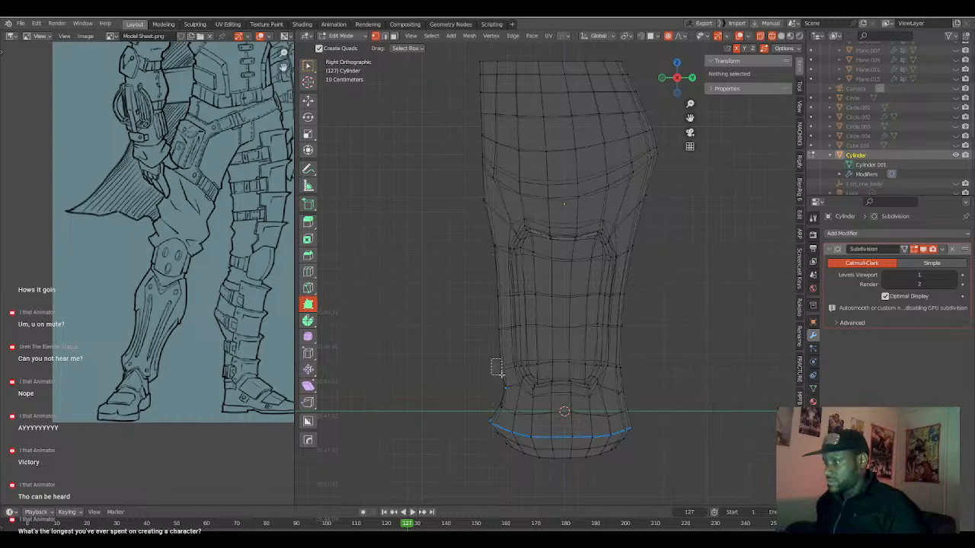
pyautogui.click(502, 374)
pyautogui.press('g')
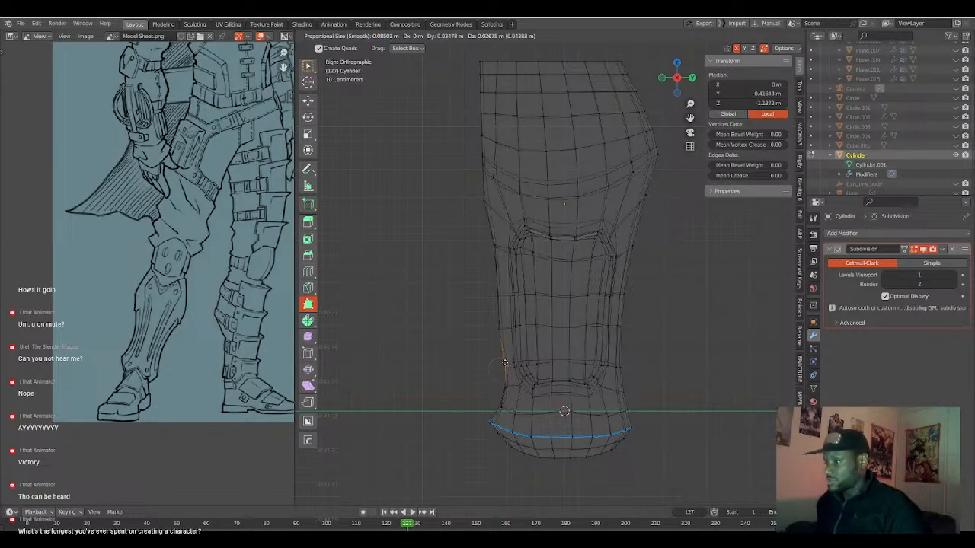
pyautogui.click(504, 363)
# Select the next front vertex up the shin and move it about 0.035 m inward and 0.008 m up.
pyautogui.hotkey('alt', 'a')
pyautogui.moveTo(490, 315); pyautogui.dragTo(503, 337)
pyautogui.press('g')
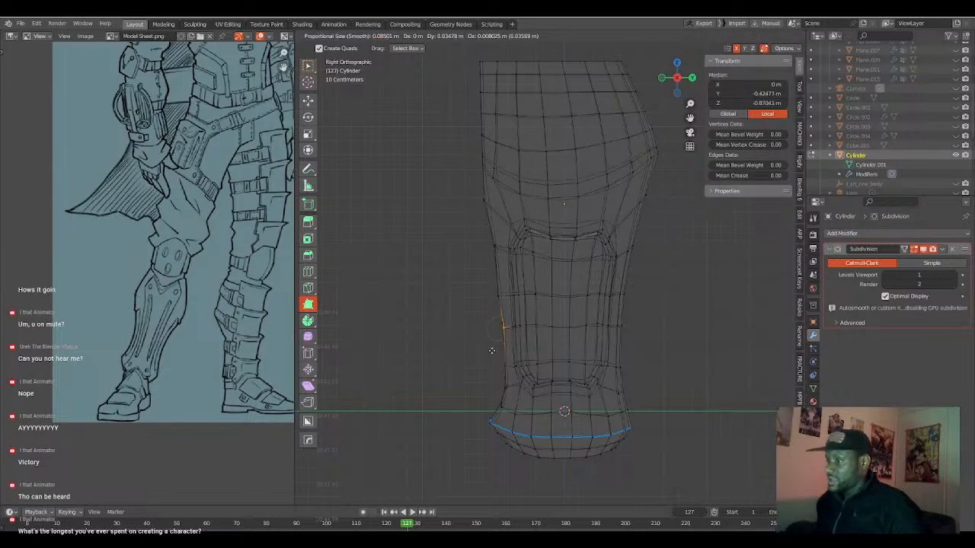
pyautogui.click(492, 350)
# Select the front vertex at mid-shin and move it about 0.032 m inward along Y.
pyautogui.hotkey('alt', 'a')
pyautogui.press('b')
pyautogui.moveTo(481, 274); pyautogui.dragTo(503, 308)
pyautogui.press('g')
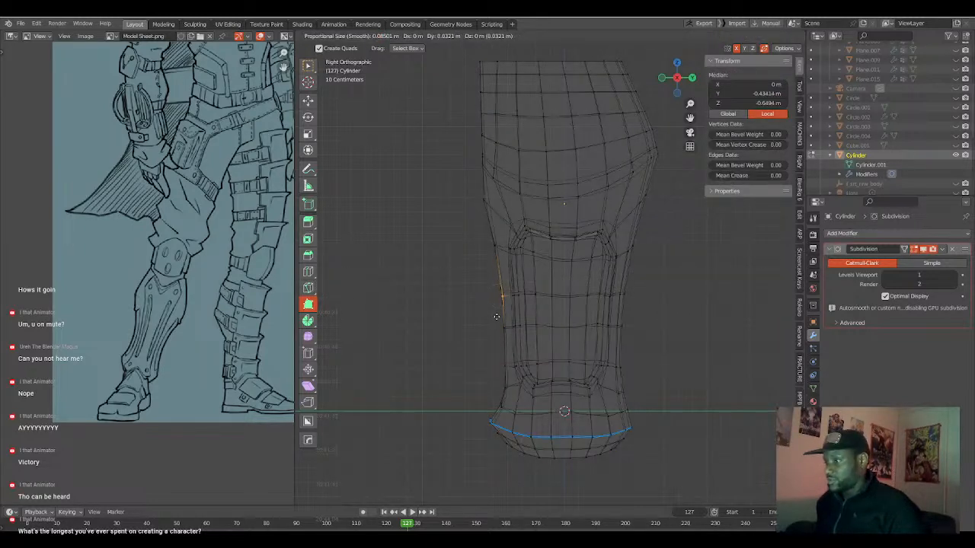
pyautogui.click(495, 316)
# Select the front vertex near the panel's upper edge and move it about 0.021 m inward and 0.013 m down.
pyautogui.press('a')
pyautogui.press('b')
pyautogui.press('Escape')
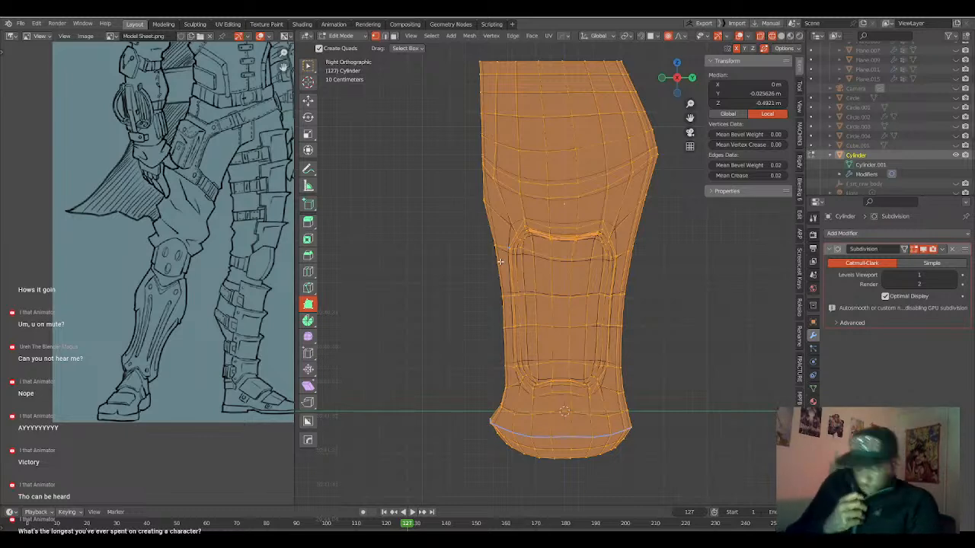
pyautogui.hotkey('alt', 'a')
pyautogui.press('b')
pyautogui.moveTo(480, 244); pyautogui.dragTo(502, 261)
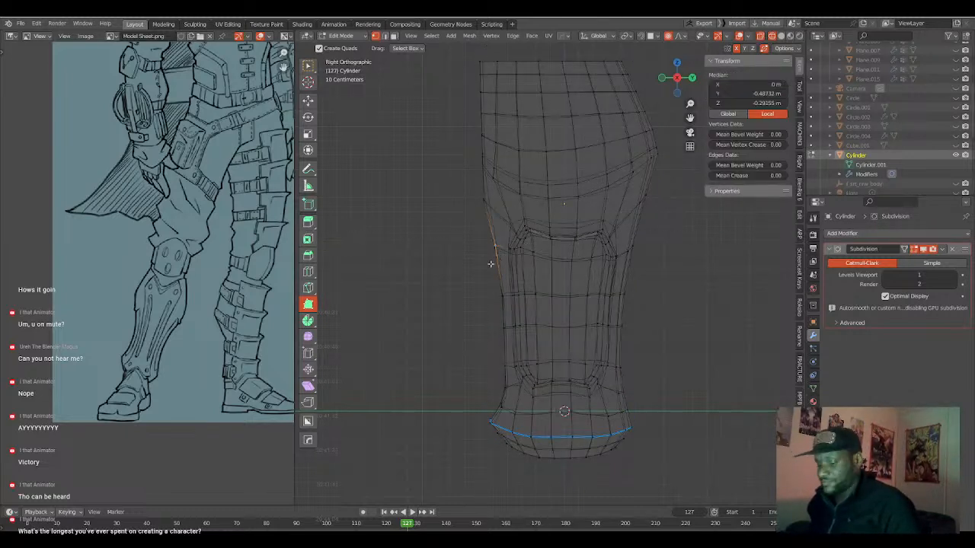
pyautogui.press('g')
pyautogui.click(491, 212)
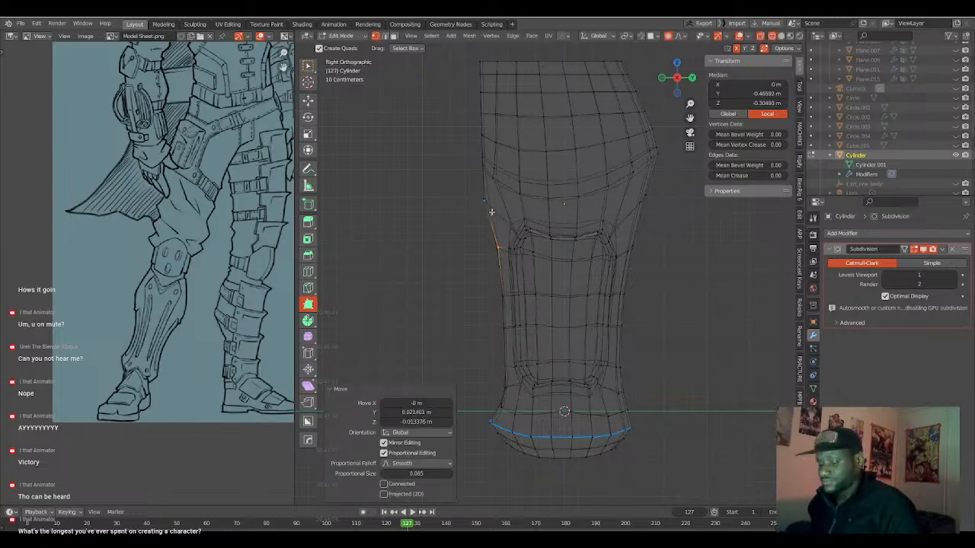
# Select the front vertex just below the knee bulge and move it about 0.056 m inward and 0.075 m down.
pyautogui.hotkey('alt', 'a')
pyautogui.press('b')
pyautogui.moveTo(470, 193); pyautogui.dragTo(487, 218)
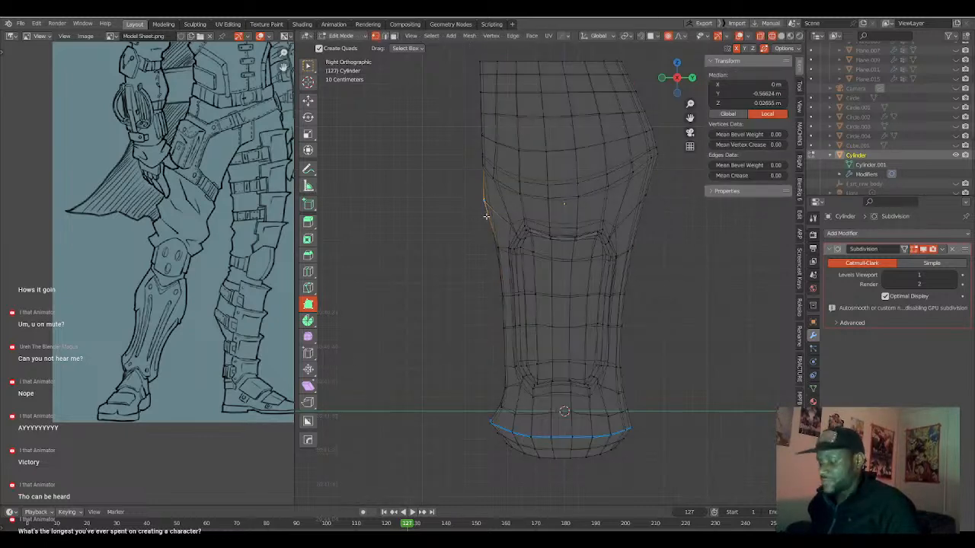
pyautogui.press('g')
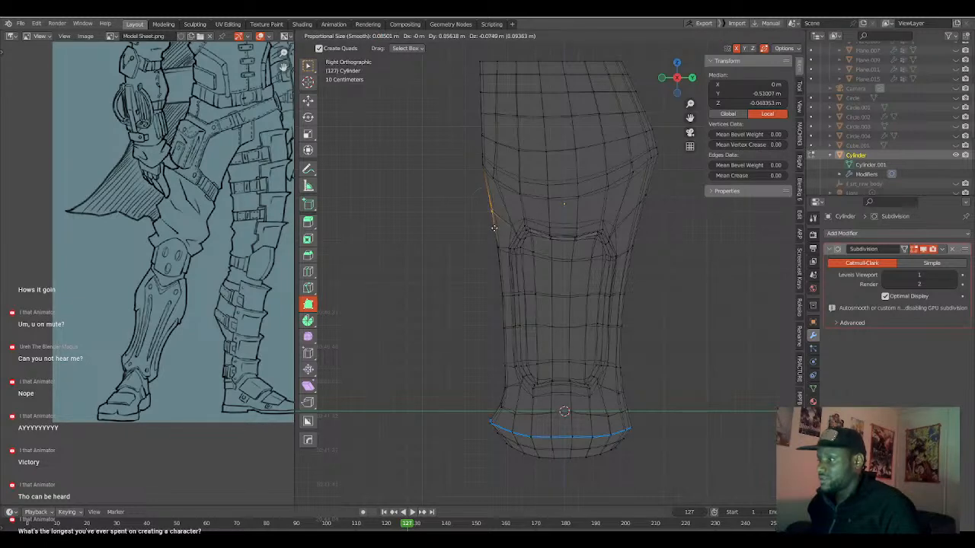
pyautogui.click(494, 228)
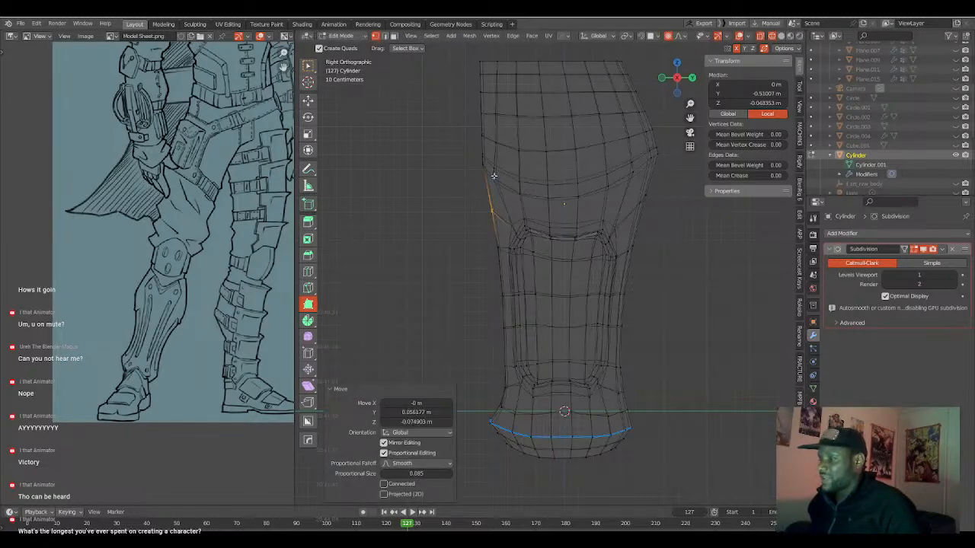
# Box-select the front vertices at the underside of the knee, move them about 0.019 m inward along Y, and rotate them slightly.
pyautogui.hotkey('alt', 'a')
pyautogui.press('b')
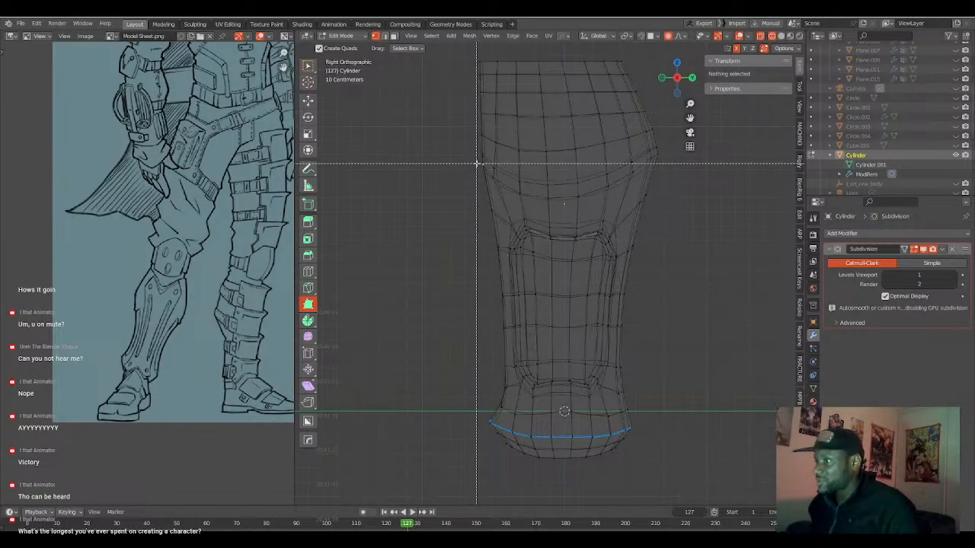
pyautogui.moveTo(474, 149); pyautogui.dragTo(504, 196)
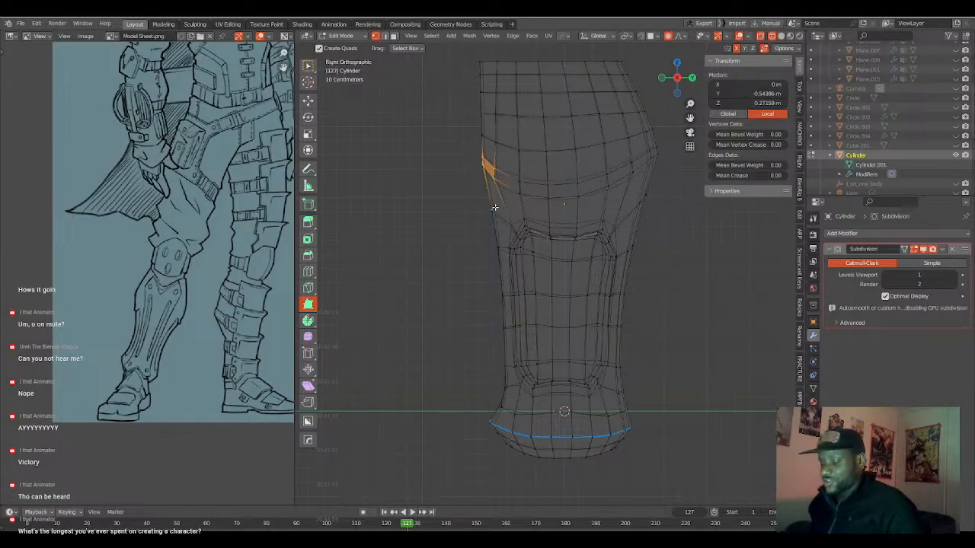
pyautogui.press('g')
pyautogui.press('y')
pyautogui.click(497, 208)
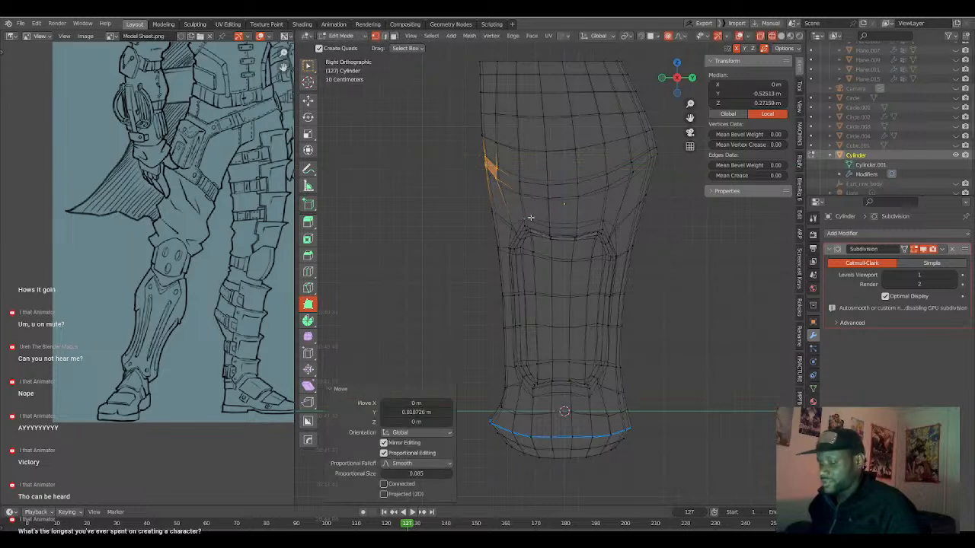
pyautogui.press('r')
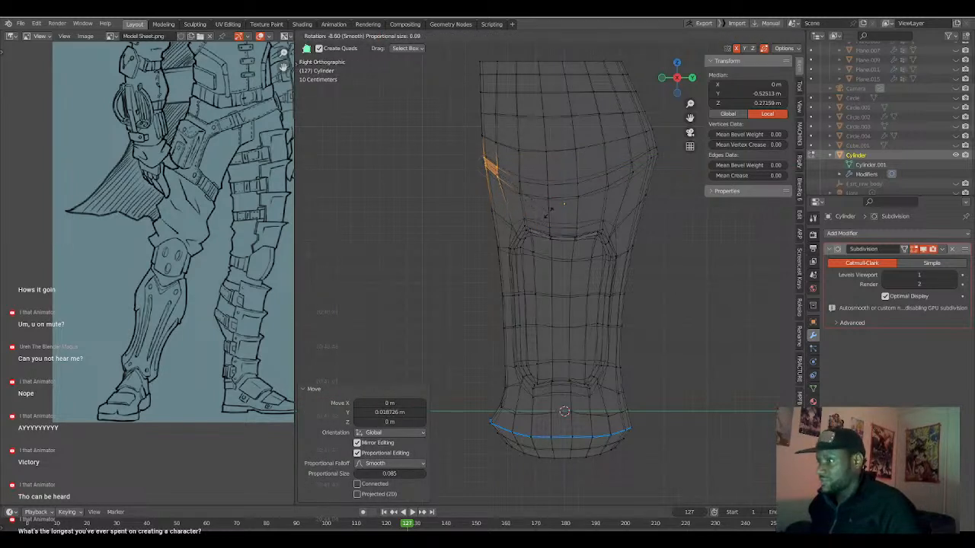
pyautogui.click(547, 213)
# Select the front vertices between the knee and the shin panel and move them about 0.045 m inward along Y with proportional size about 1.114.
pyautogui.click(486, 165)
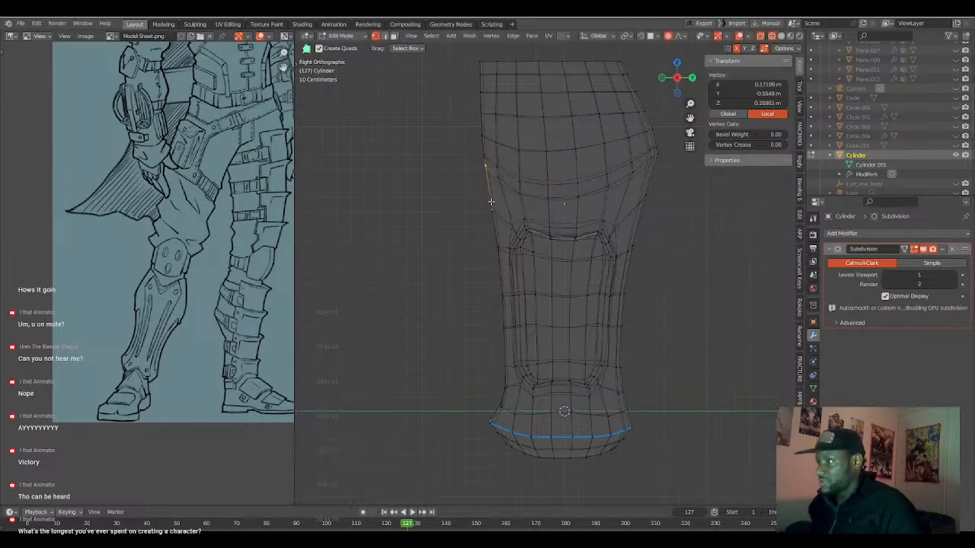
pyautogui.press('a')
pyautogui.hotkey('alt', 'a')
pyautogui.click(490, 217)
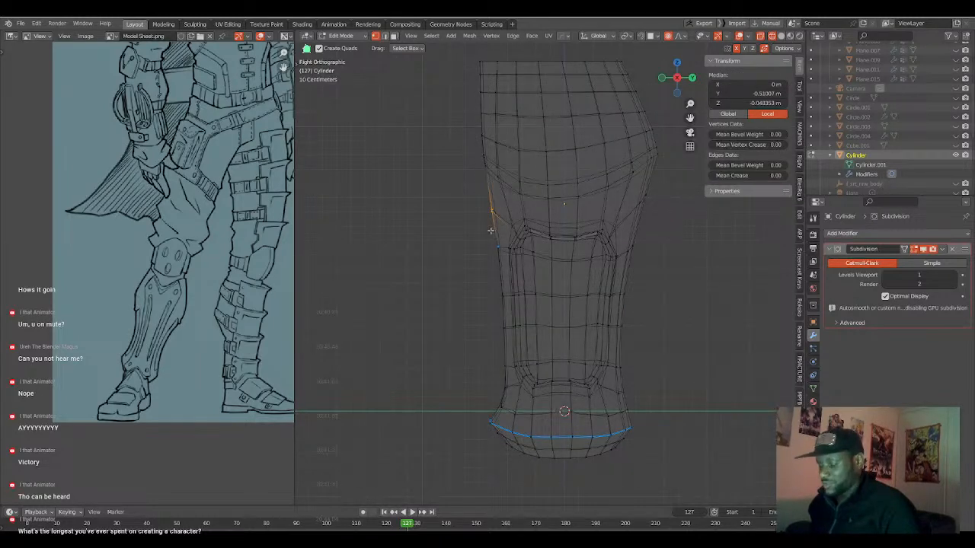
pyautogui.press('g')
pyautogui.press('y')
pyautogui.scroll(-13, 495, 232)
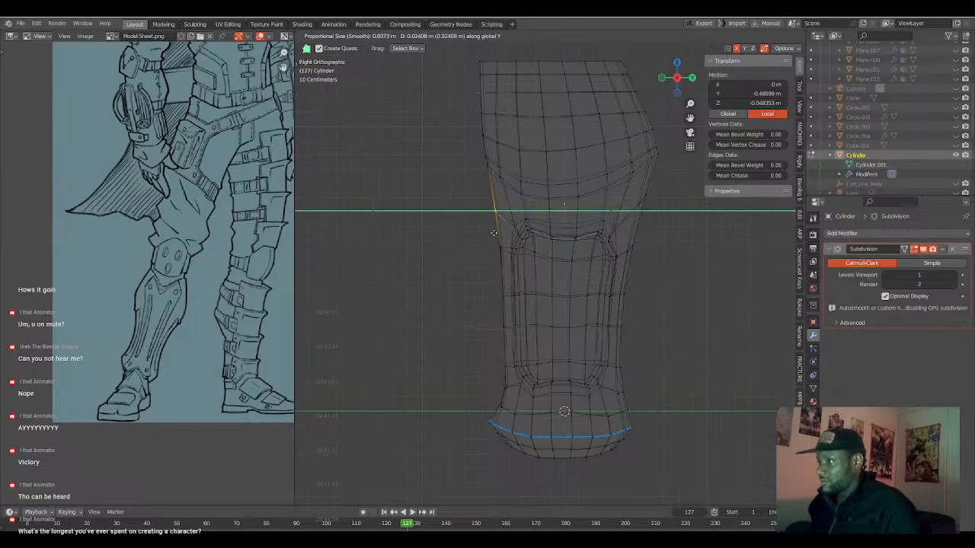
pyautogui.click(497, 234)
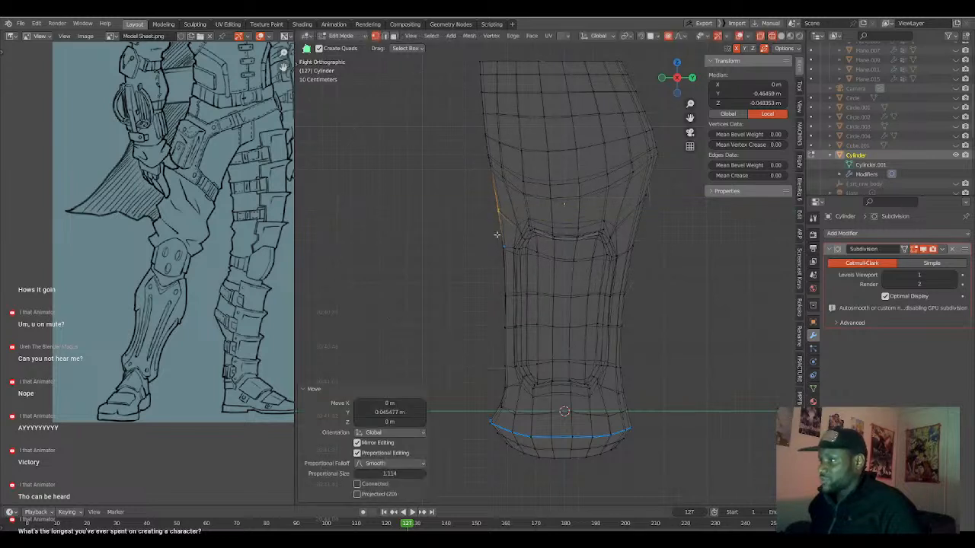
# Select the front vertex at mid-shin and move it about 0.035 m inward along Y with proportional size about 1.114.
pyautogui.click(498, 293)
pyautogui.press('g')
pyautogui.press('y')
pyautogui.scroll(2, 502, 294)
pyautogui.scroll(-2, 503, 294)
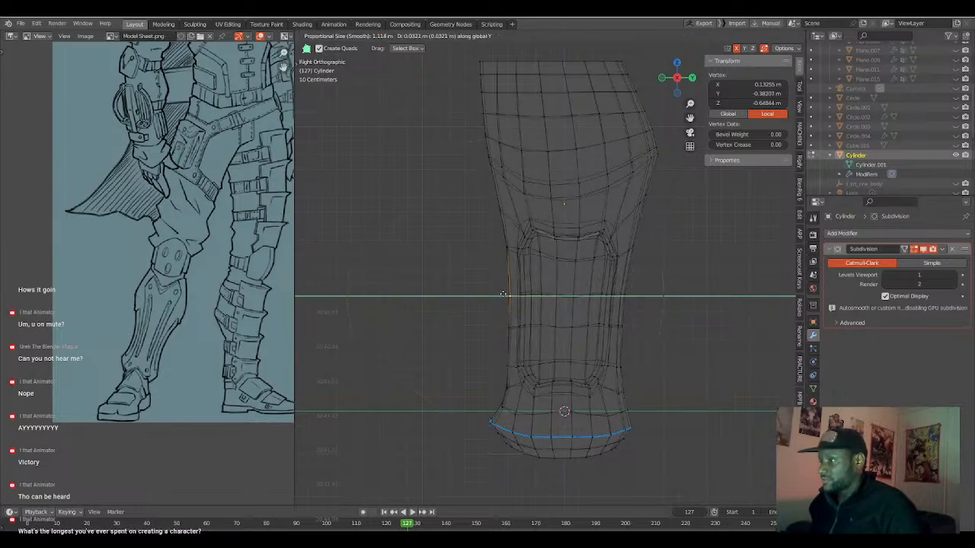
pyautogui.click(503, 294)
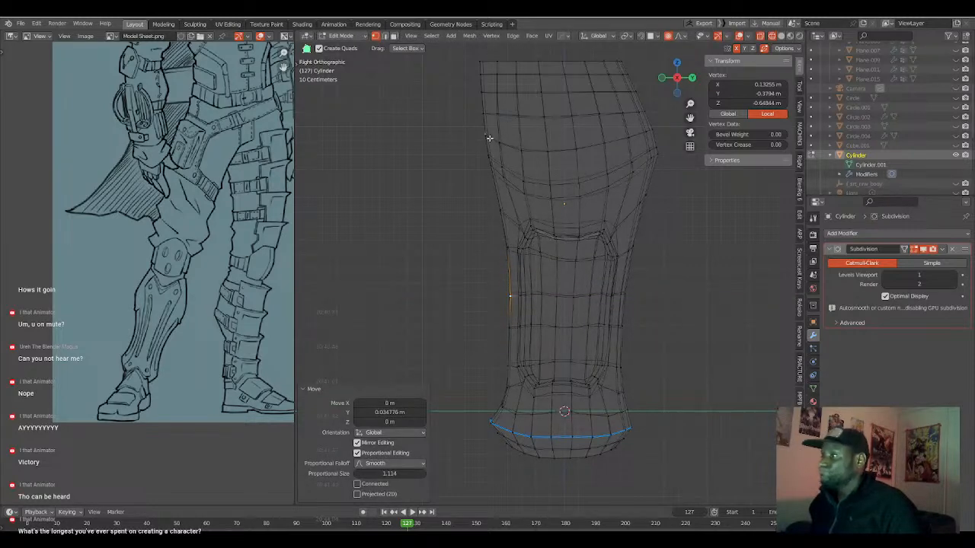
# Box-select the front vertices under the knee and move them about 0.040 m inward along Y with proportional size about 0.761.
pyautogui.press('a')
pyautogui.hotkey('alt', 'a')
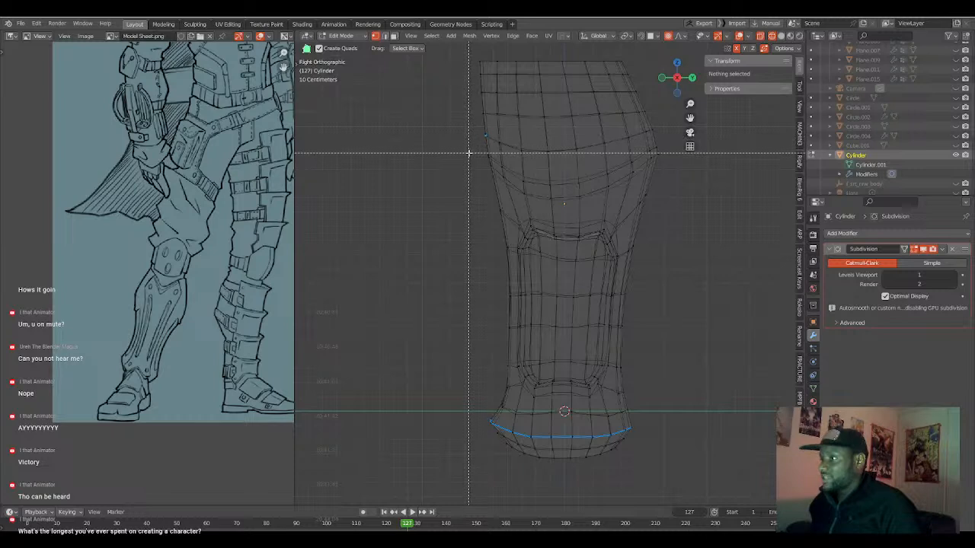
pyautogui.moveTo(470, 151); pyautogui.dragTo(497, 174)
pyautogui.press('g')
pyautogui.press('y')
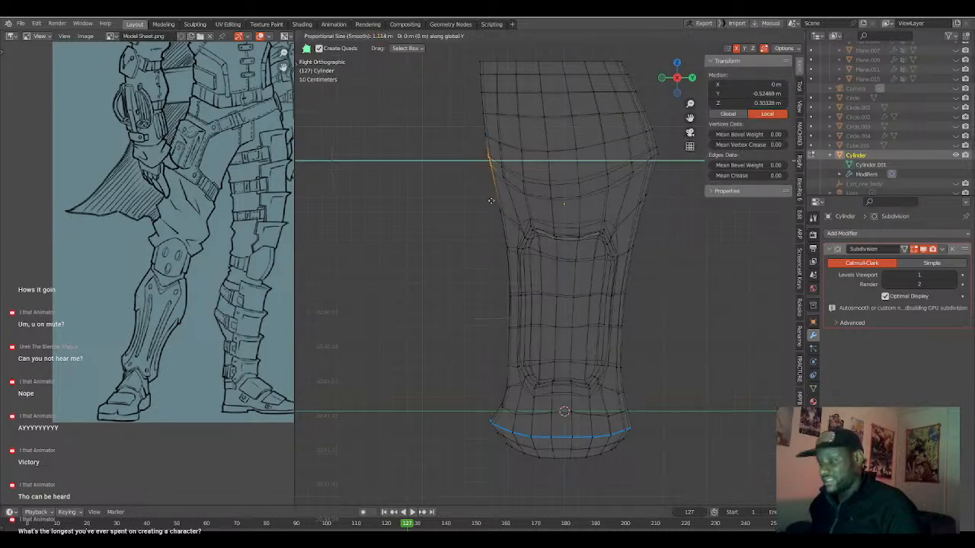
pyautogui.scroll(1, 494, 200)
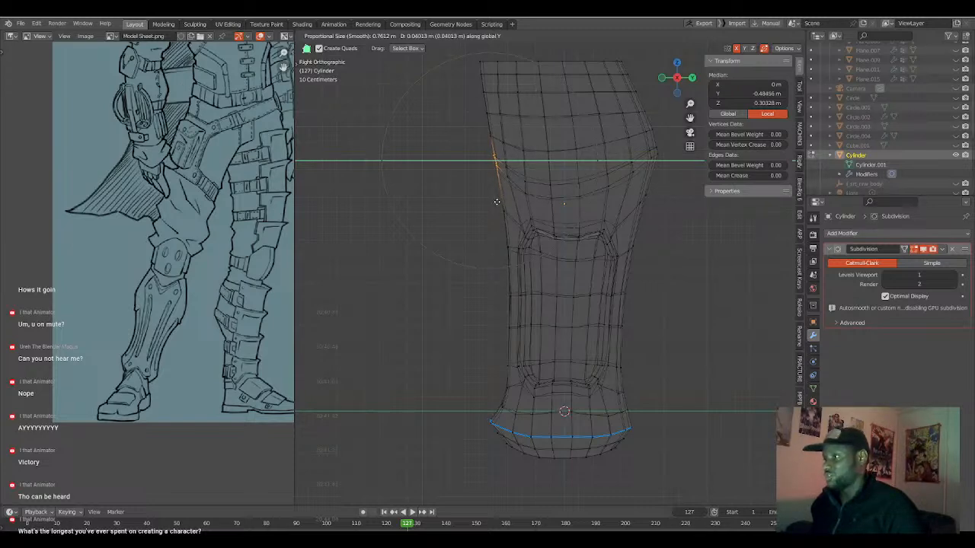
pyautogui.click(497, 202)
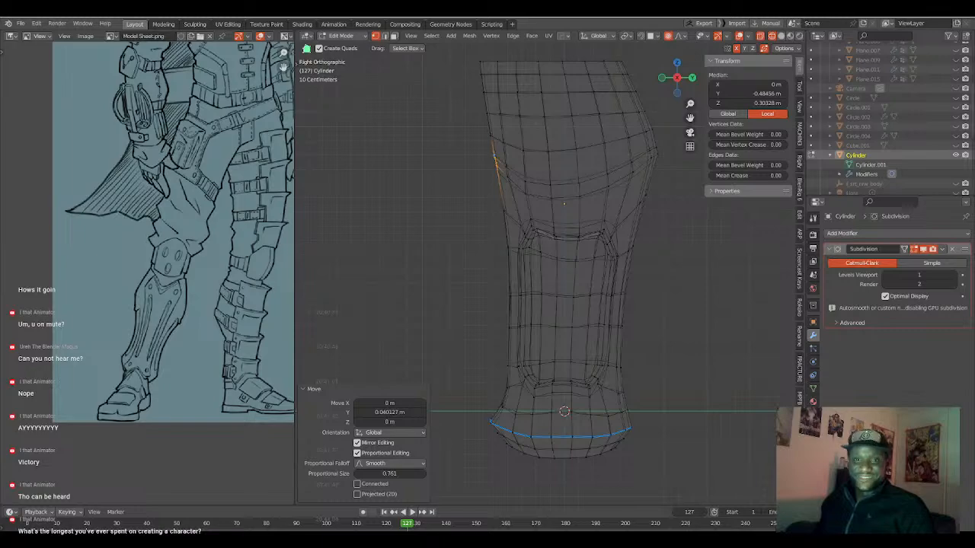
# Switch to the browser's Facebook photo of the glowing blue armoured character and examine the full-body render enlarged, from legs to helmet.
pyautogui.moveTo(2, 30); pyautogui.dragTo(532, 105)
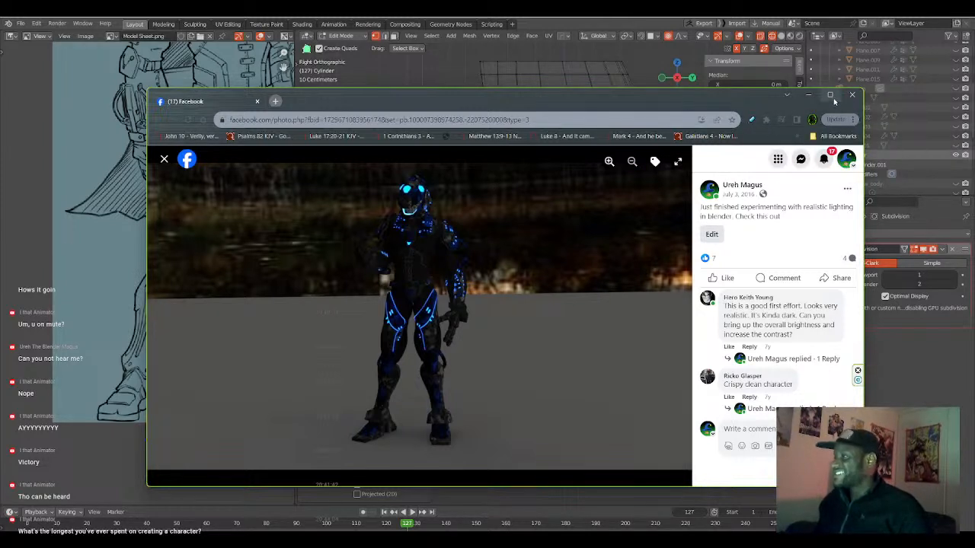
pyautogui.click(609, 161)
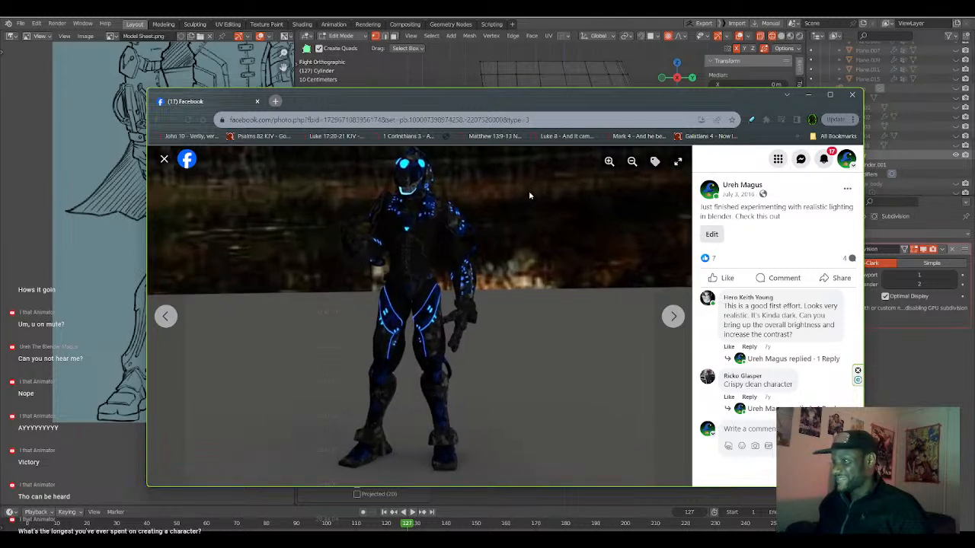
pyautogui.click(609, 162)
pyautogui.click(609, 161)
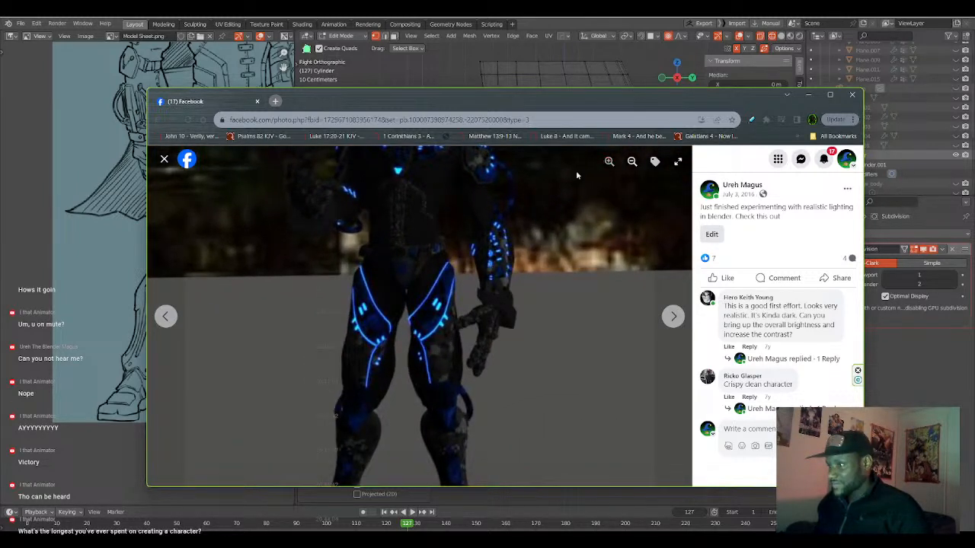
pyautogui.moveTo(535, 270); pyautogui.dragTo(488, 362)
pyautogui.moveTo(488, 276); pyautogui.dragTo(493, 352)
pyautogui.moveTo(494, 312); pyautogui.dragTo(497, 334)
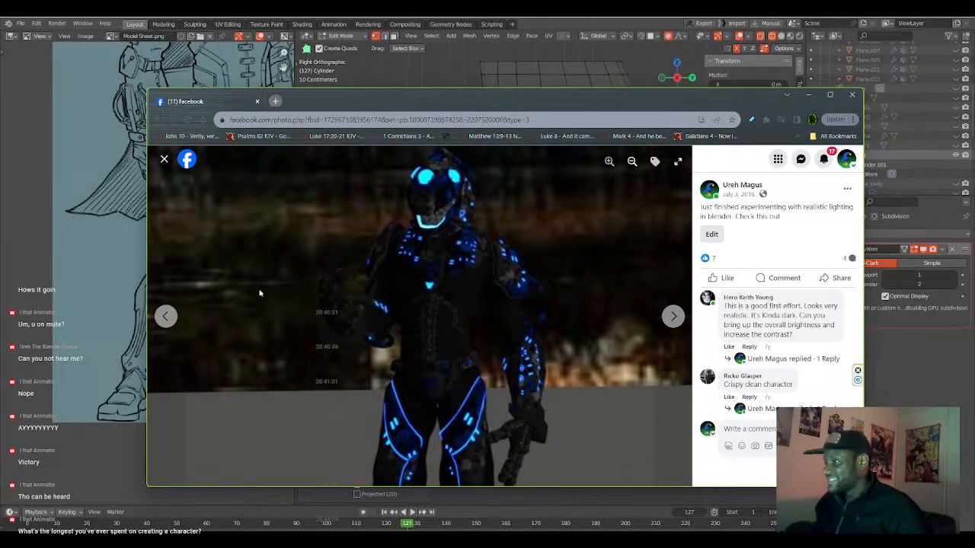
# Open the neighbouring close-up photo and examine the character's helmet, shoulders and chest armour.
pyautogui.click(166, 317)
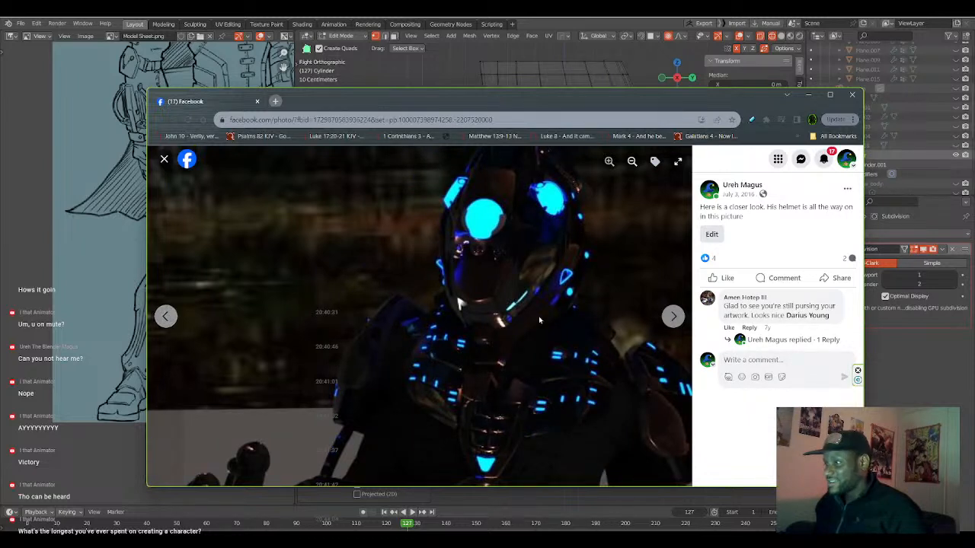
pyautogui.moveTo(590, 434); pyautogui.dragTo(529, 271)
pyautogui.moveTo(522, 341); pyautogui.dragTo(492, 372)
pyautogui.moveTo(482, 316); pyautogui.dragTo(500, 368)
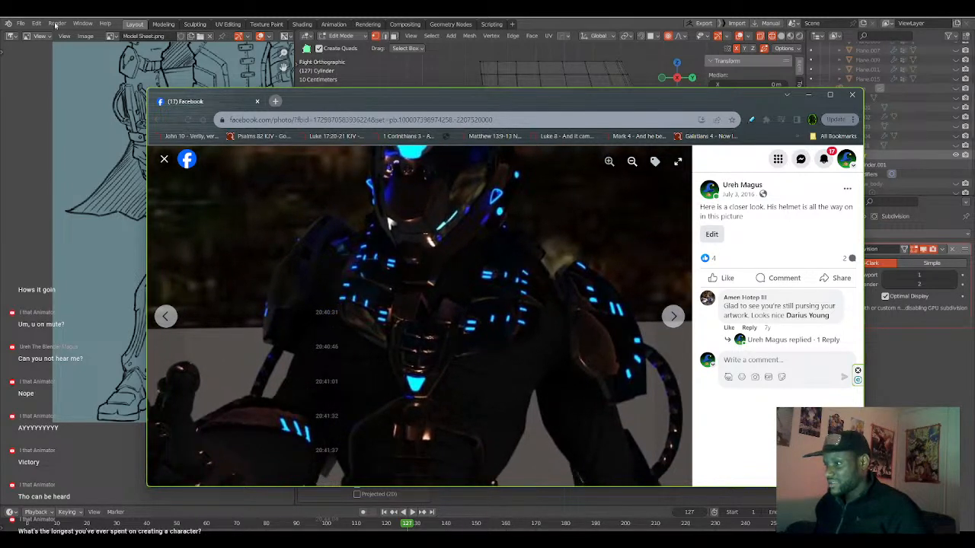
# View the render with the sunset sky in a maximized browser, then return to Blender and cancel closing the file.
pyautogui.click(60, 64)
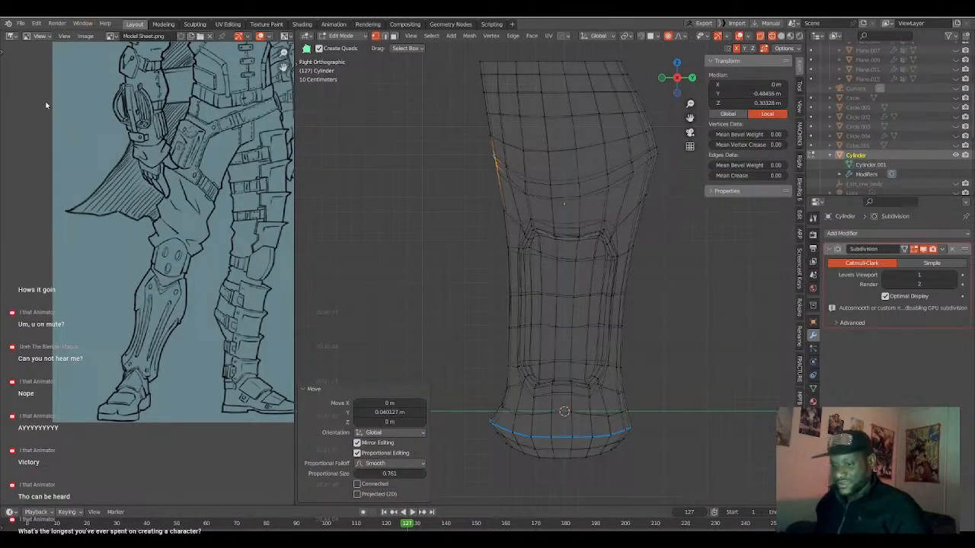
pyautogui.hotkey('alt', 'Tab')
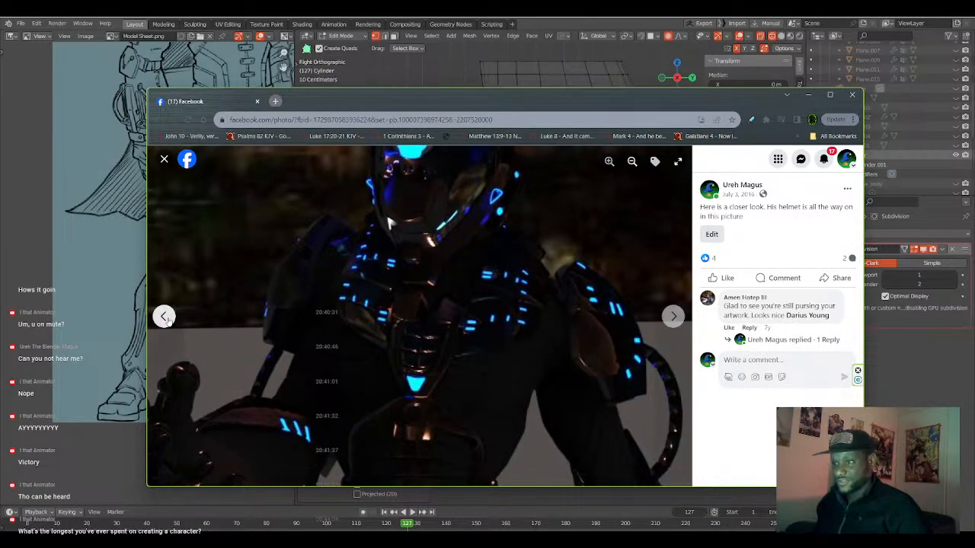
pyautogui.click(172, 316)
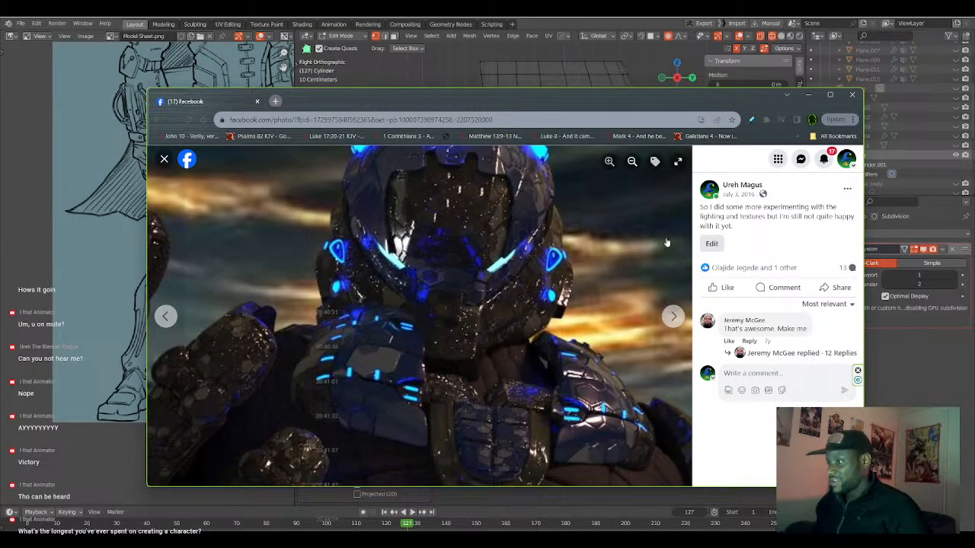
pyautogui.click(831, 94)
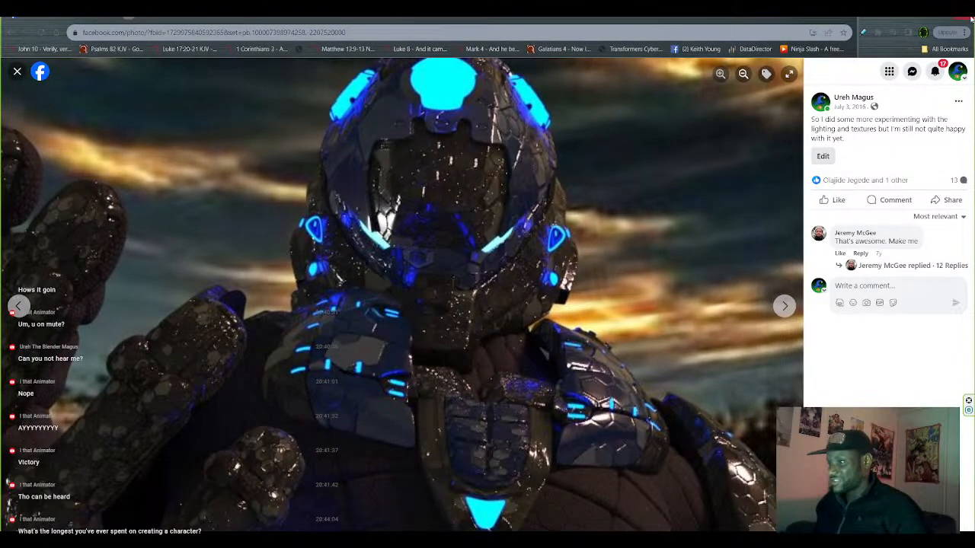
pyautogui.doubleClick(971, 20)
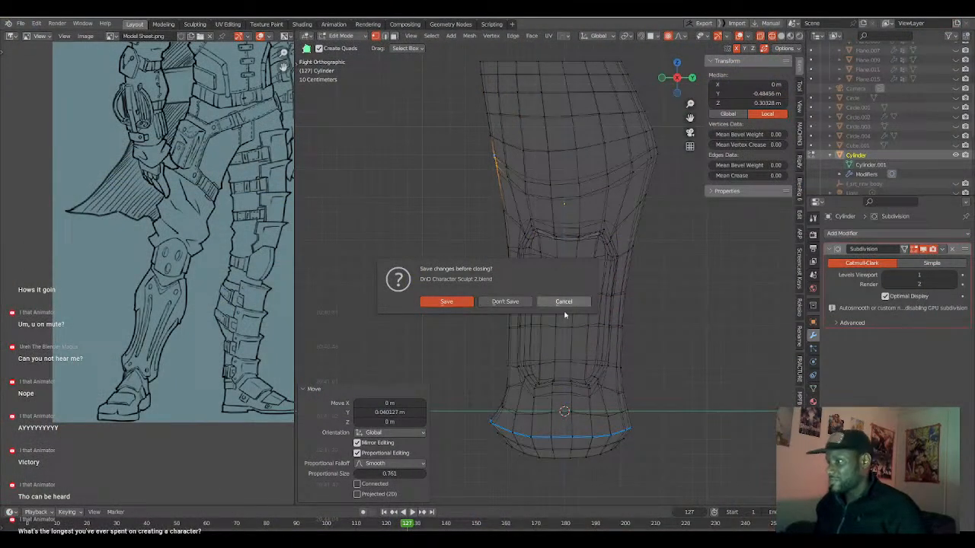
pyautogui.click(563, 302)
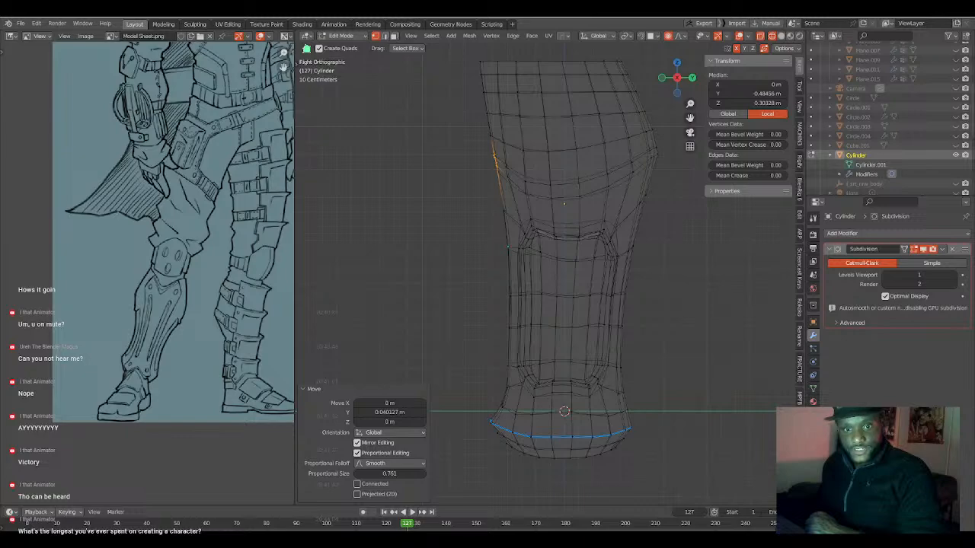
# Reopen the Facebook photos in the browser, examine the sunset render and browse to the character with swords, then return to Blender.
pyautogui.moveTo(2, 46); pyautogui.dragTo(288, 4)
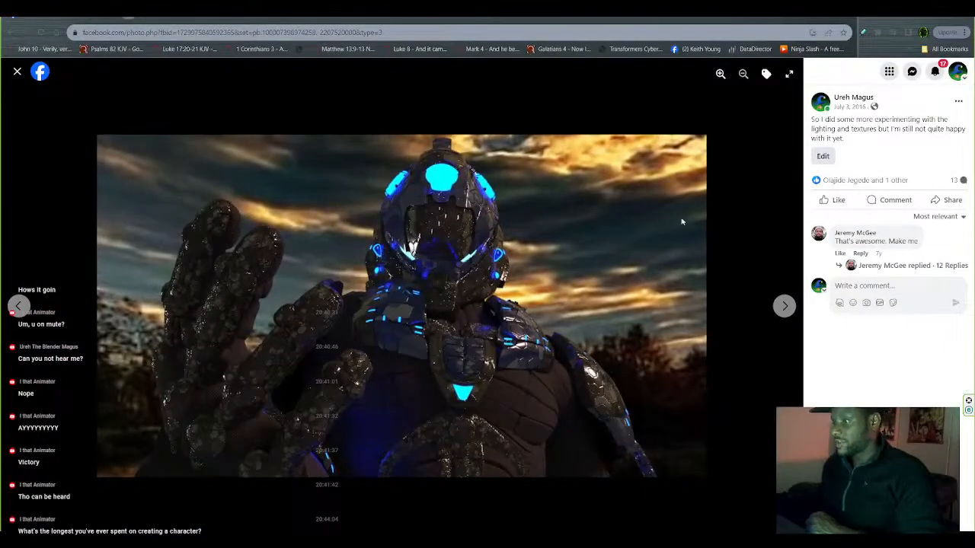
pyautogui.click(721, 74)
pyautogui.click(720, 75)
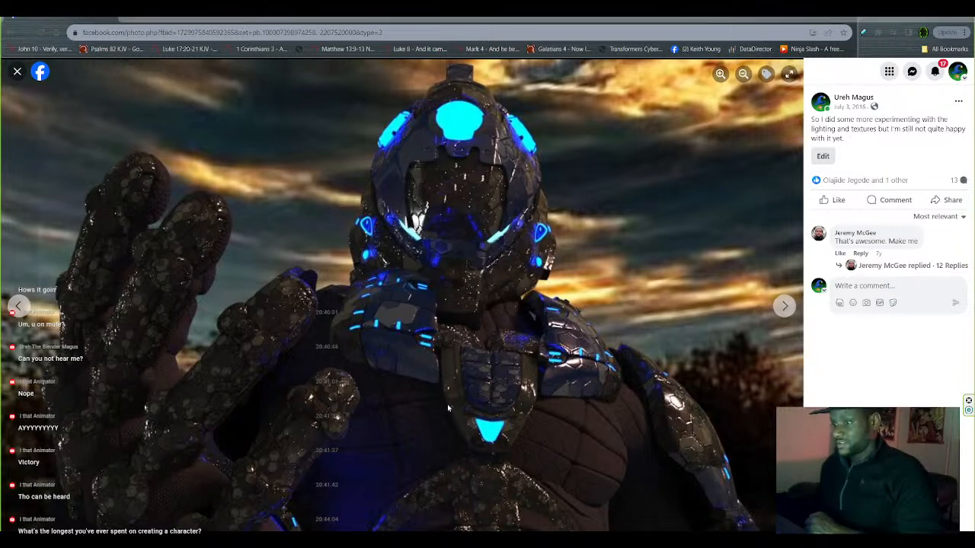
pyautogui.click(744, 74)
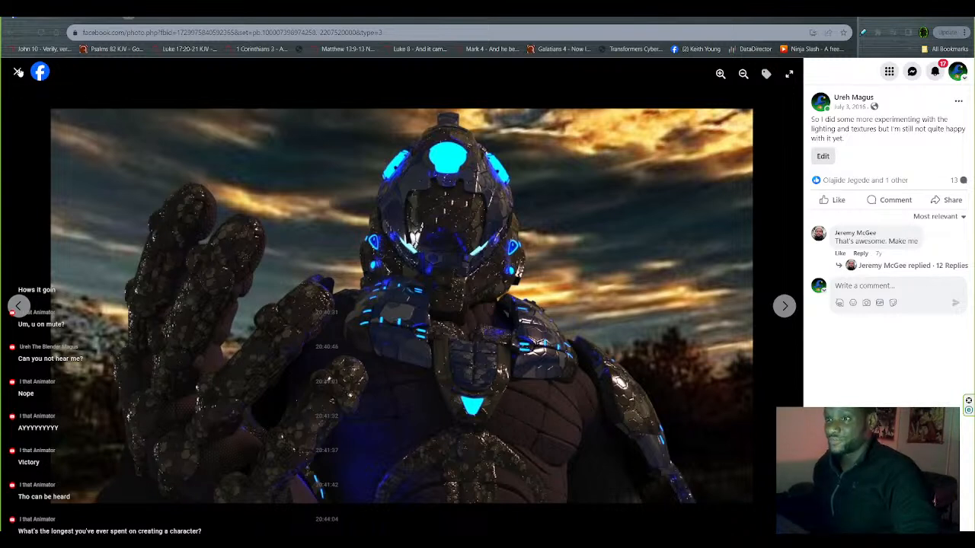
pyautogui.click(15, 308)
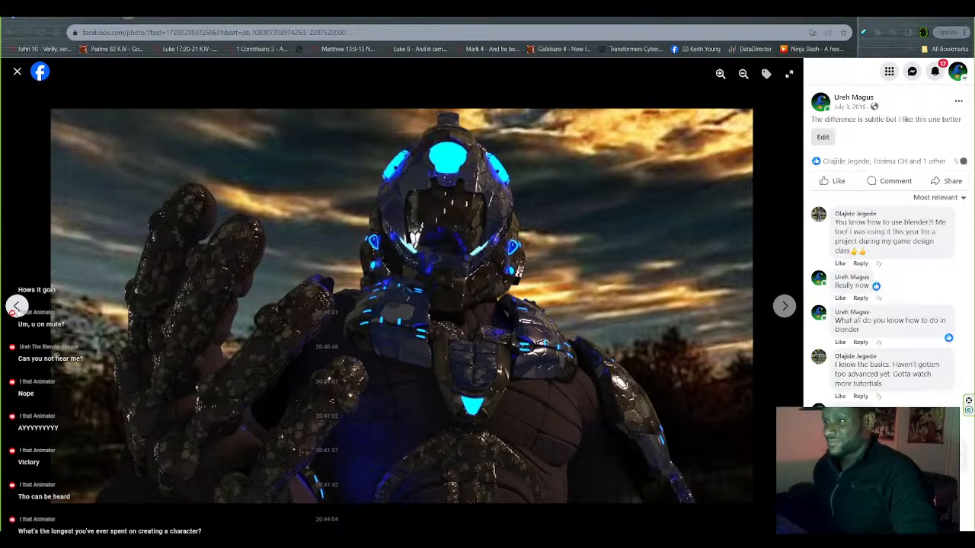
pyautogui.click(15, 307)
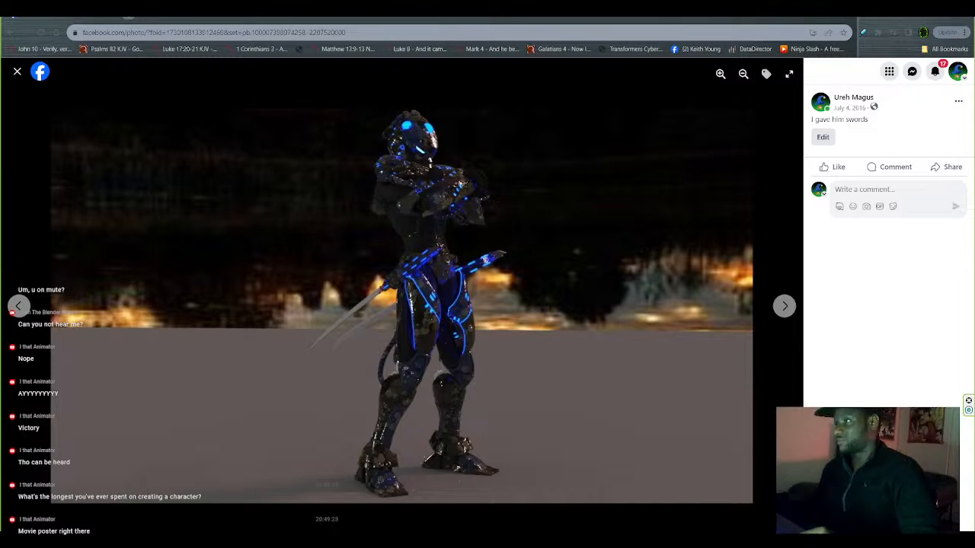
pyautogui.click(921, 18)
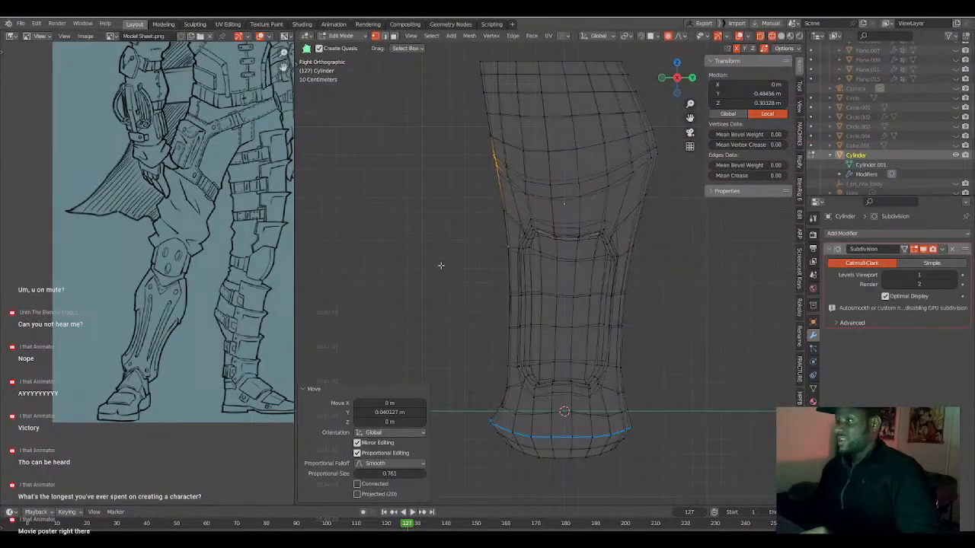
# Lower the front silhouette vertex above the side recess by about 0.023 m, using a proportional size of about 0.058.
pyautogui.scroll(3, 477, 282)
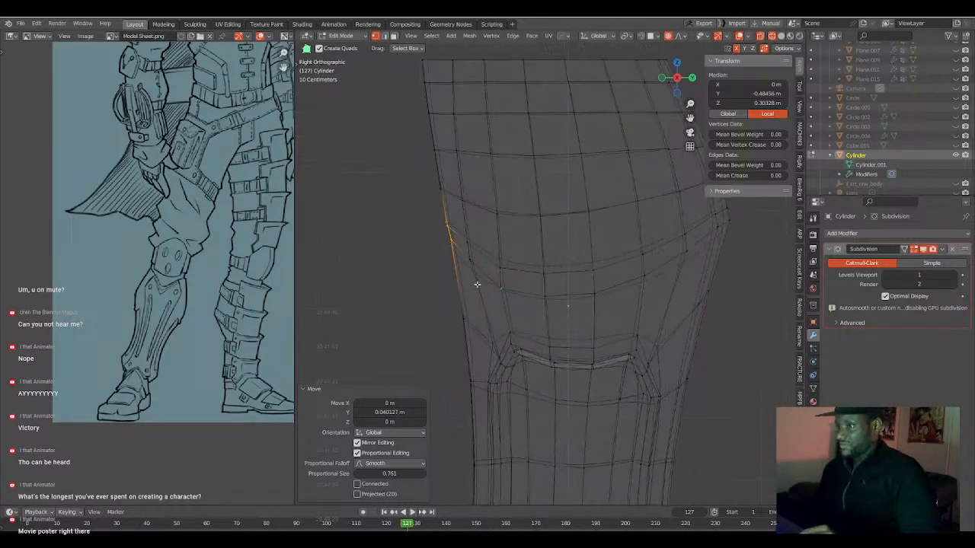
pyautogui.hotkey('alt', 'a')
pyautogui.press('b')
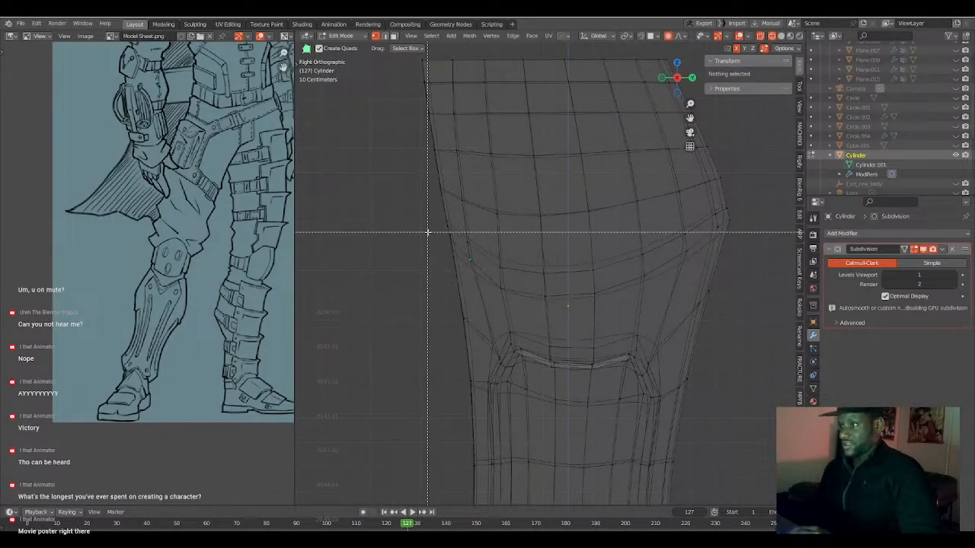
pyautogui.moveTo(431, 236); pyautogui.dragTo(459, 268)
pyautogui.press('g')
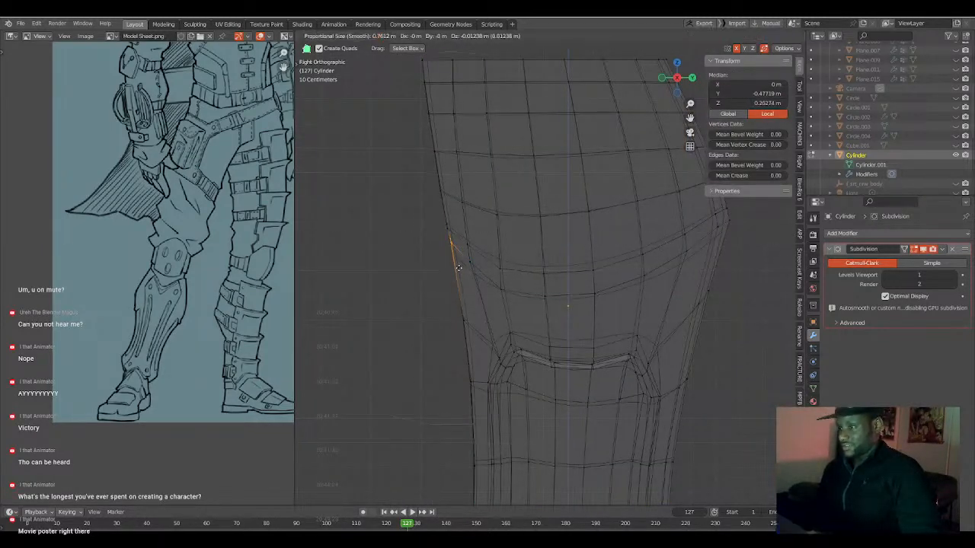
pyautogui.scroll(6, 458, 269)
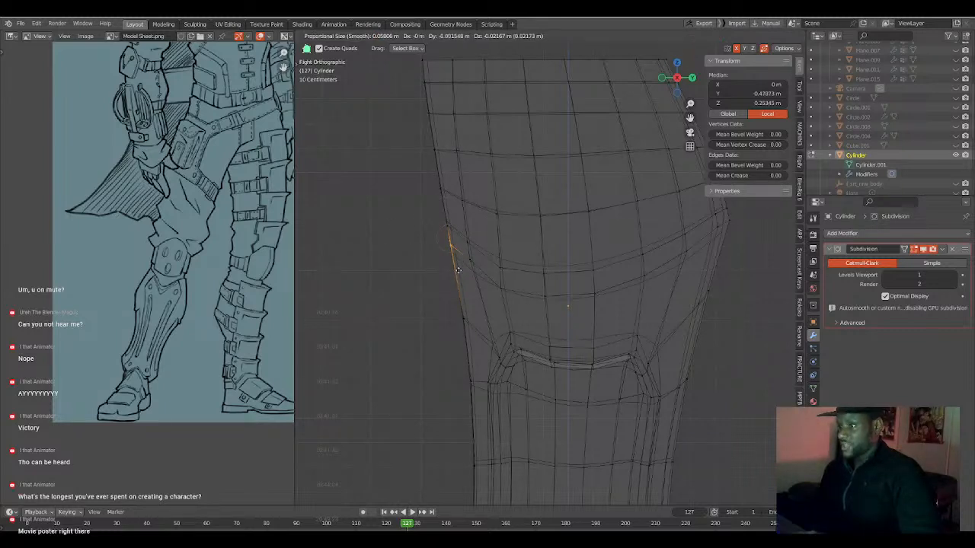
pyautogui.click(459, 272)
# Move the leg's topmost front silhouette vertex about 0.036 m inward along the Y axis.
pyautogui.keyDown('shift'); pyautogui.scroll(5, 461, 260); pyautogui.keyUp('shift')
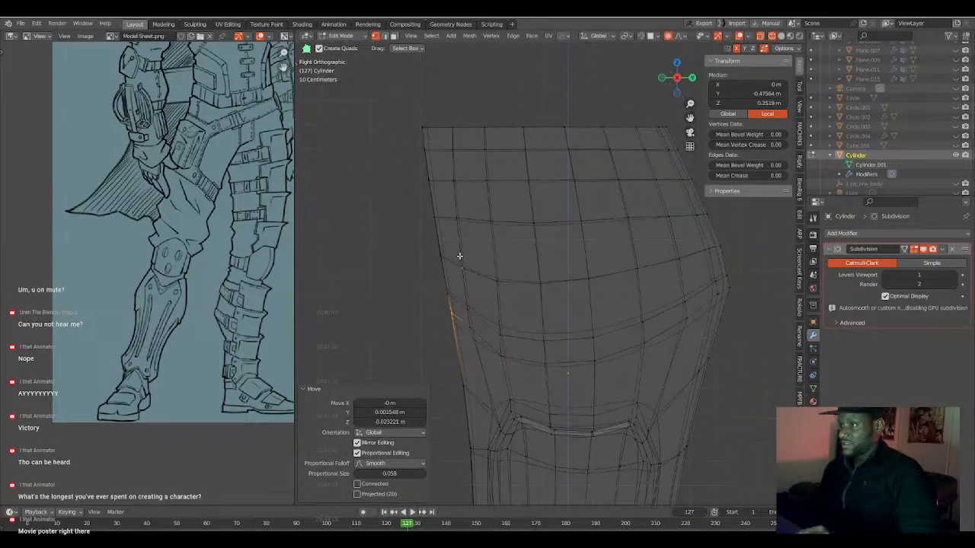
pyautogui.hotkey('alt', 'a')
pyautogui.keyDown('shift'); pyautogui.scroll(3, 464, 228); pyautogui.keyUp('shift')
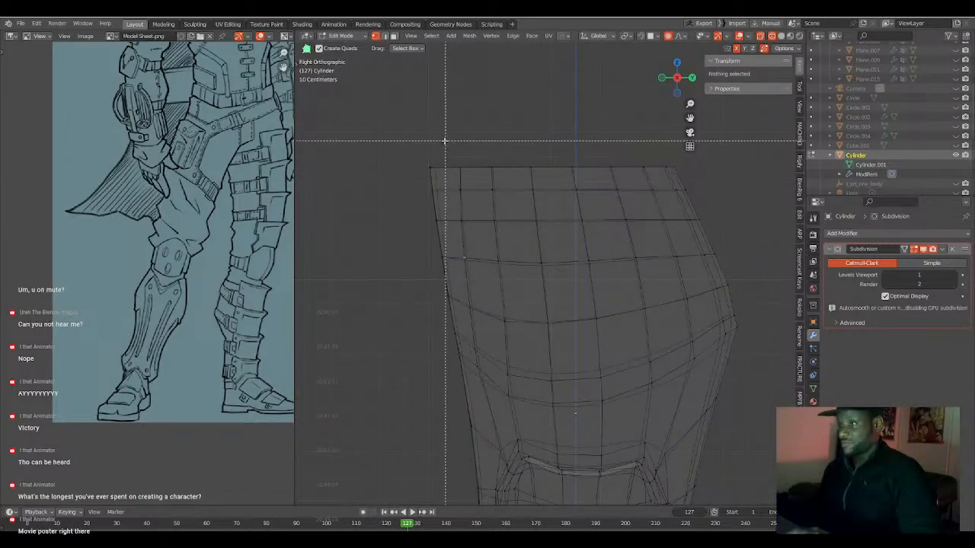
pyautogui.moveTo(419, 143); pyautogui.dragTo(443, 179)
pyautogui.press('g')
pyautogui.press('y')
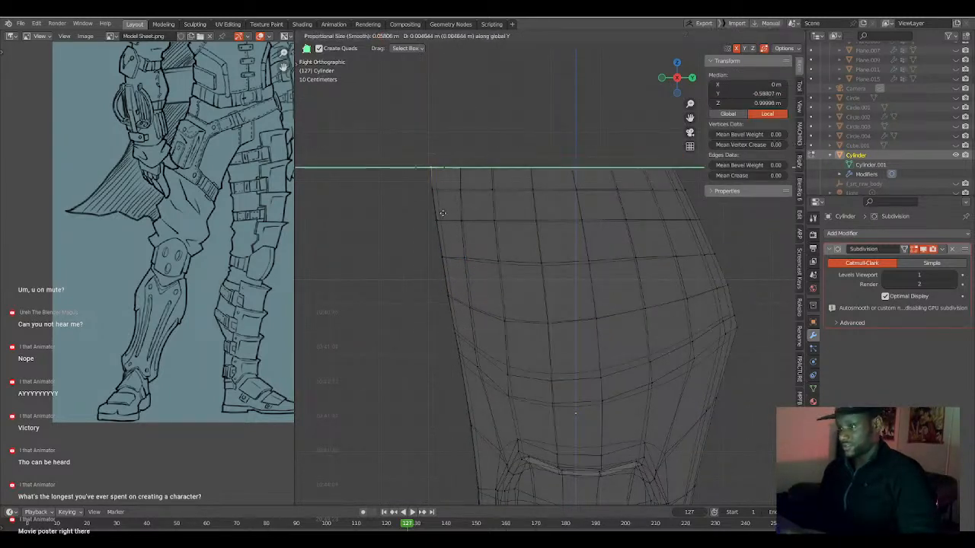
pyautogui.click(447, 215)
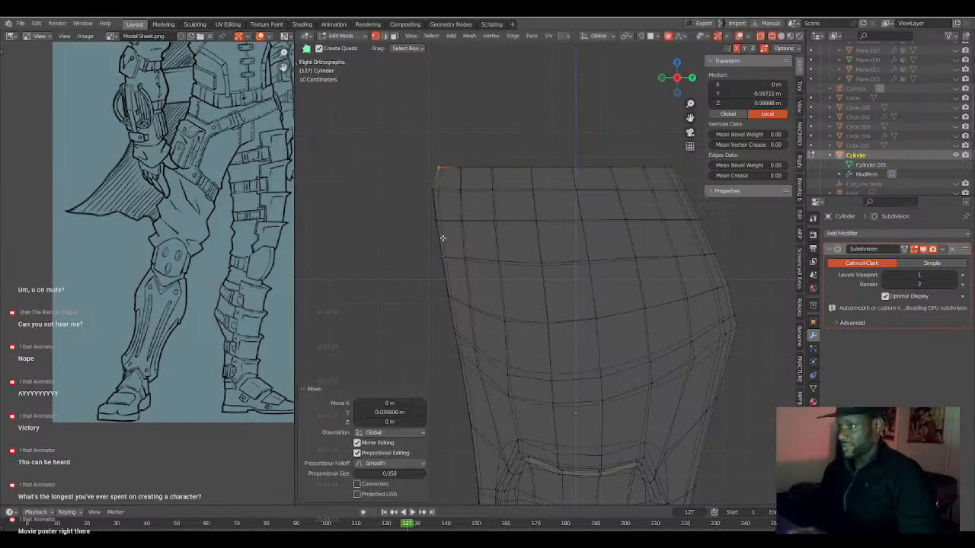
# Clear the selection, restore solid shading, inspect the reshaped leg from an angle and show it from the front in Object Mode.
pyautogui.scroll(-5, 457, 254)
pyautogui.press('a')
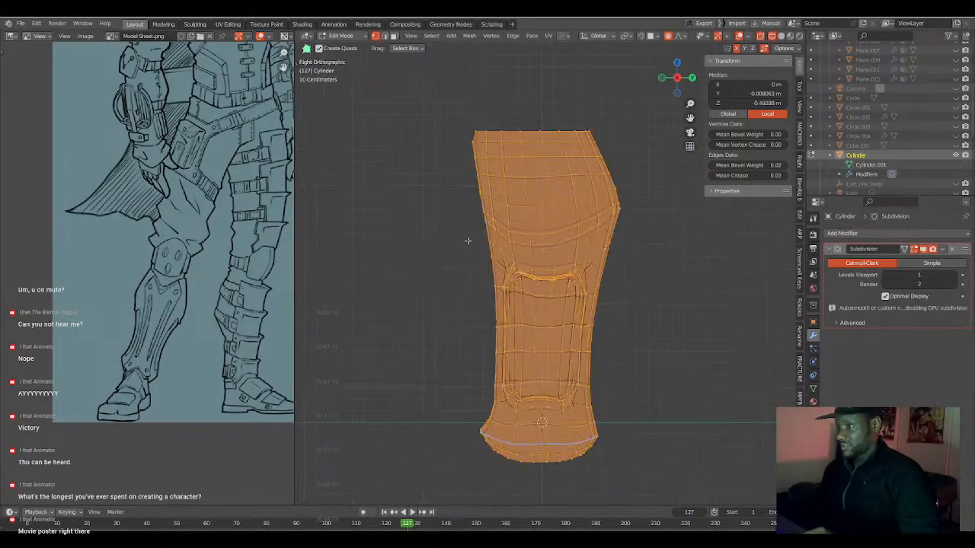
pyautogui.hotkey('alt', 'a')
pyautogui.scroll(-3, 457, 311)
pyautogui.moveTo(457, 312)
pyautogui.mouseDown(button='middle')
pyautogui.moveTo(594, 325)
pyautogui.moveTo(583, 301)
pyautogui.moveTo(597, 310)
pyautogui.moveTo(598, 198)
pyautogui.moveTo(587, 179)
pyautogui.moveTo(506, 242)
pyautogui.moveTo(506, 279)
pyautogui.mouseUp(button='middle')
pyautogui.press('KP_1')
pyautogui.hotkey('shift', 'z')
pyautogui.scroll(5, 598, 310)
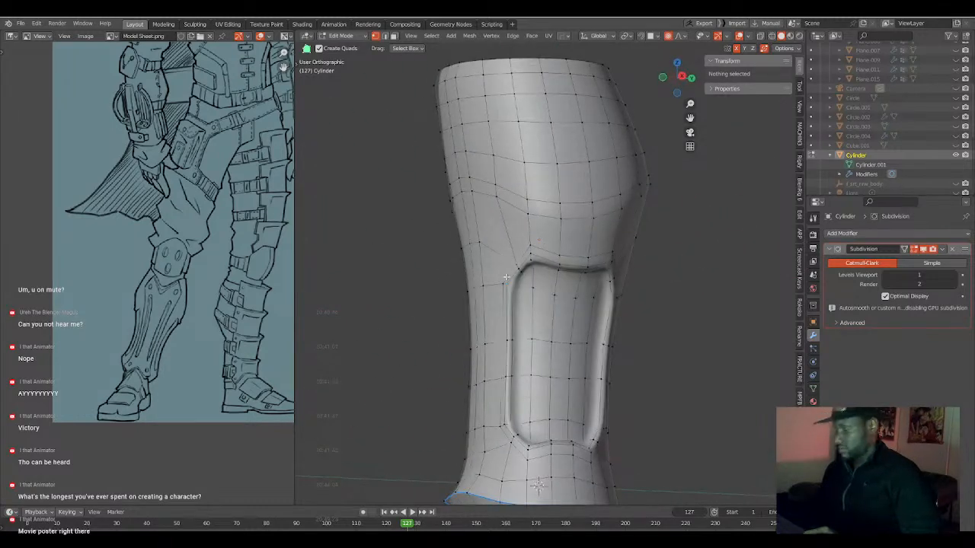
pyautogui.press('KP_1')
pyautogui.press('Tab')
pyautogui.scroll(-5, 561, 320)
pyautogui.scroll(4, 503, 331)
pyautogui.keyDown('shift'); pyautogui.moveTo(561, 320); pyautogui.dragTo(532, 405, button='middle'); pyautogui.keyUp('shift')
pyautogui.scroll(-3, 517, 262)
# Add a plane and rotate its mesh 90° about the X axis to face the front view.
pyautogui.hotkey('shift', 'a')
pyautogui.moveTo(518, 298)
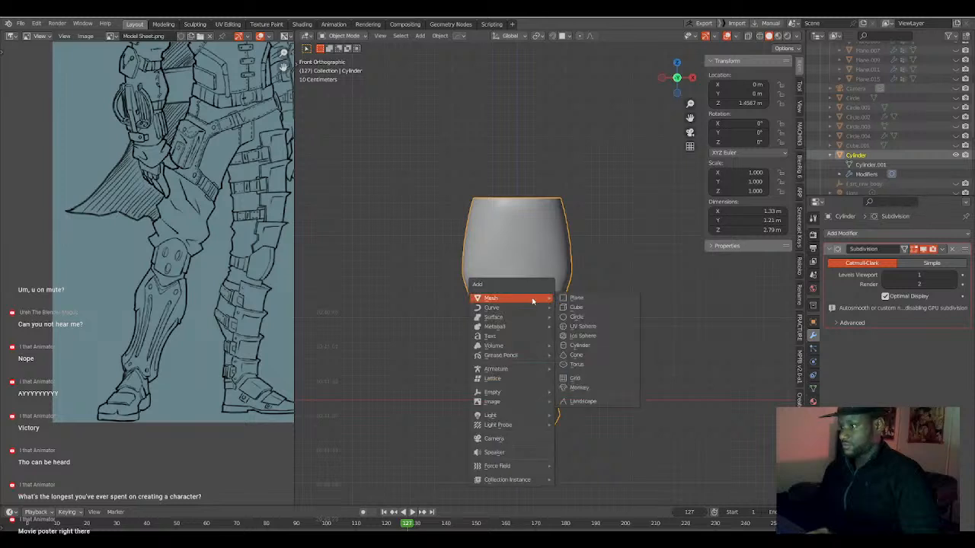
pyautogui.click(573, 298)
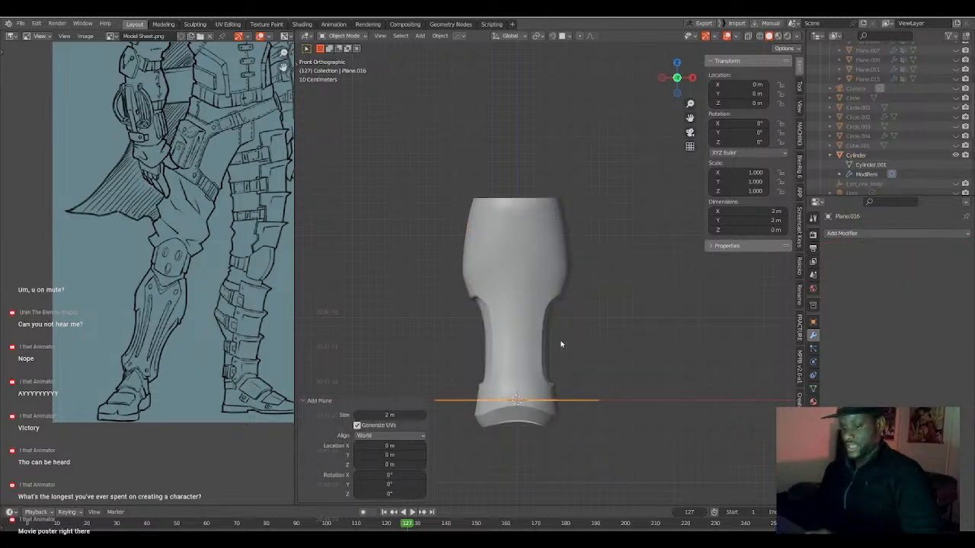
pyautogui.press('Tab')
pyautogui.write('rx90')
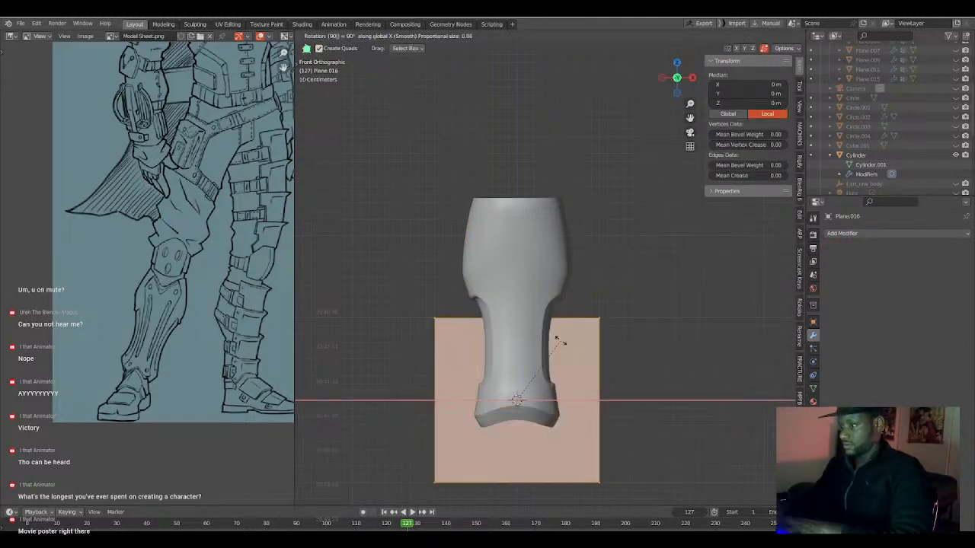
pyautogui.press('Return')
# Scale the plane's mesh by 0.203 and move it about 2.04 m up along Z, snapped onto the leg's upper front.
pyautogui.press('Tab')
pyautogui.press('Tab')
pyautogui.press('s')
pyautogui.press('Return')
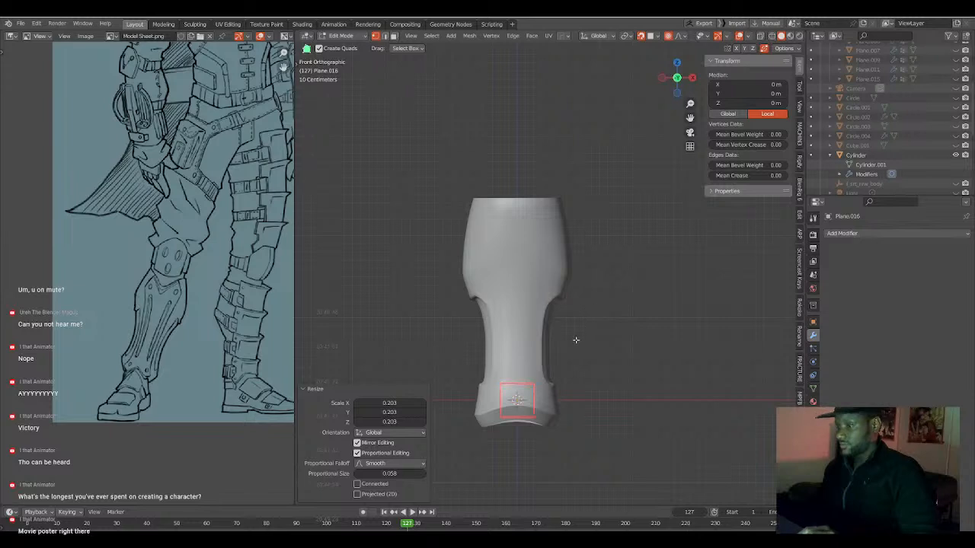
pyautogui.scroll(3, 561, 317)
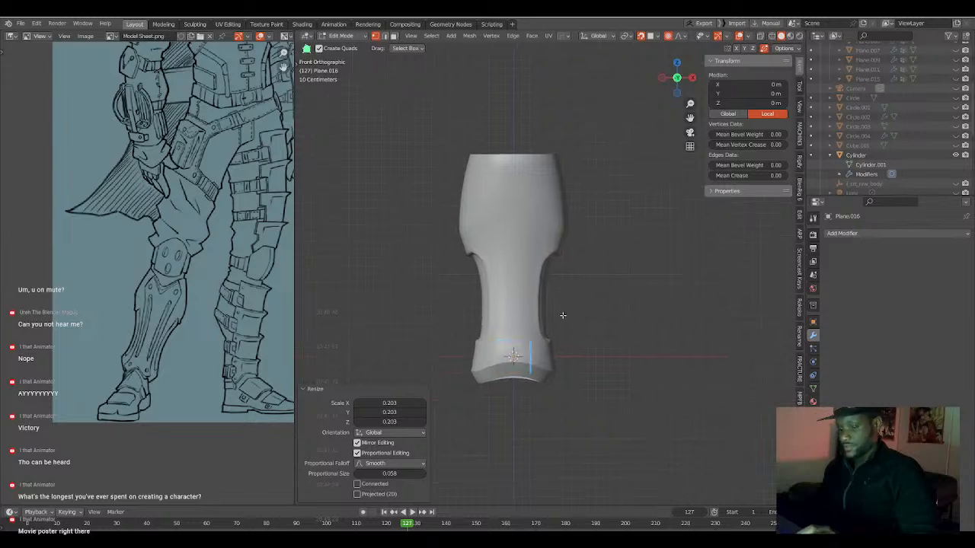
pyautogui.click(498, 371)
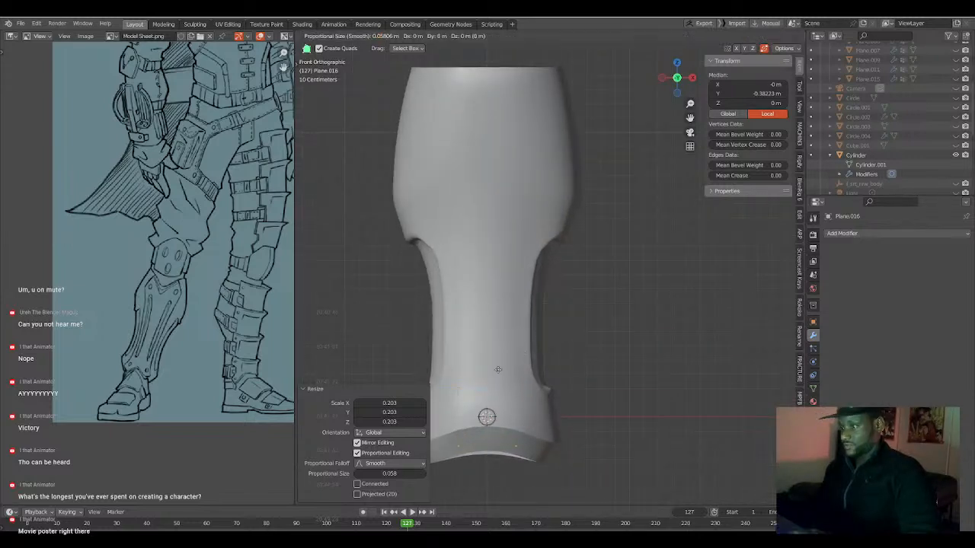
pyautogui.press('g')
pyautogui.press('z')
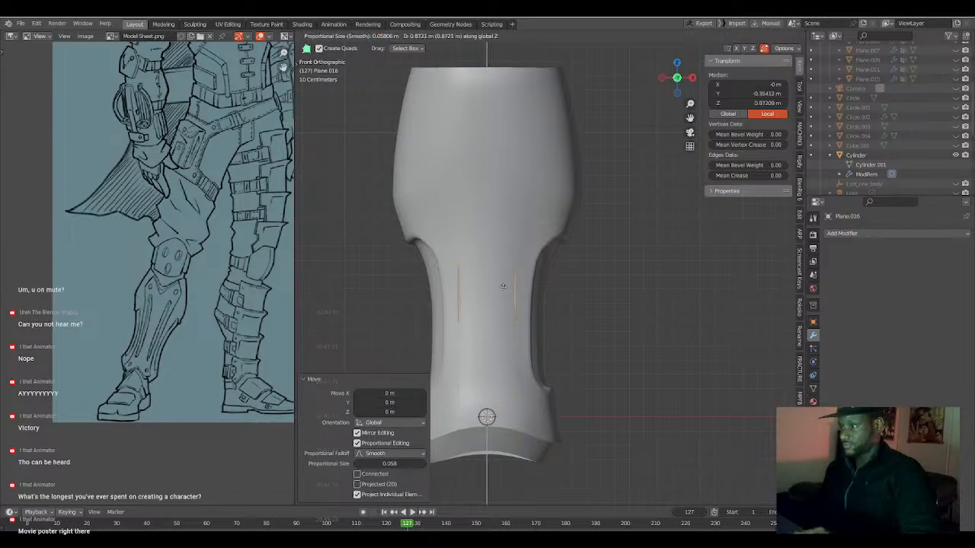
pyautogui.click(508, 145)
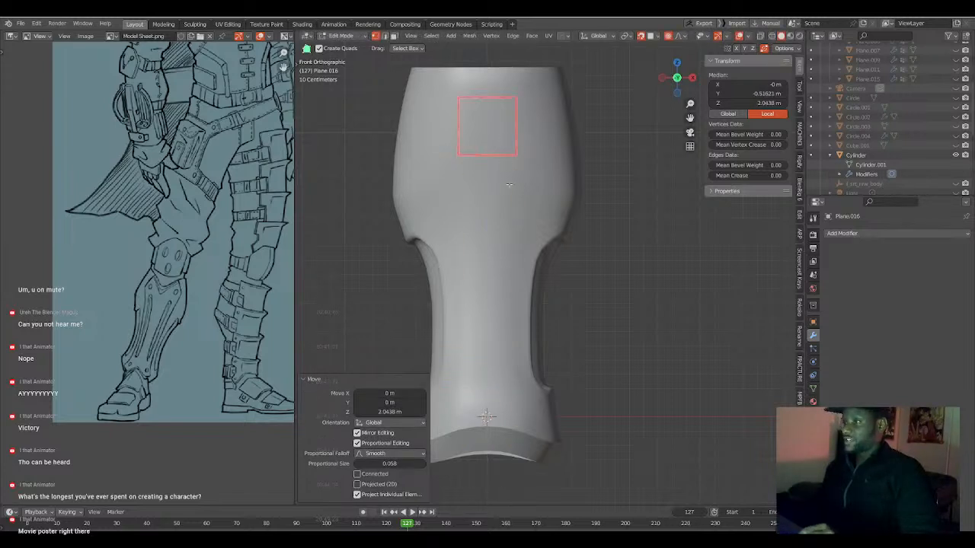
pyautogui.keyDown('shift'); pyautogui.moveTo(509, 183); pyautogui.dragTo(503, 254, button='middle'); pyautogui.keyUp('shift')
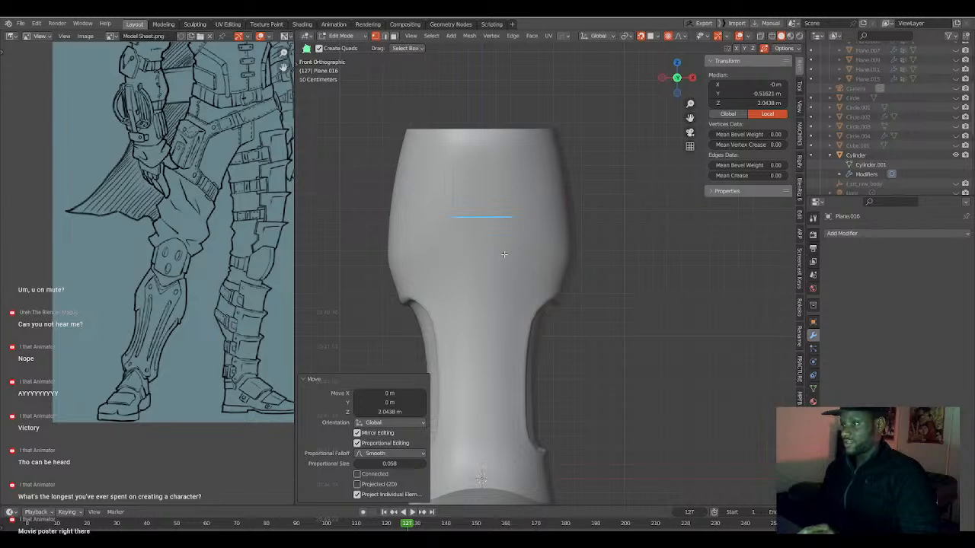
pyautogui.scroll(2, 505, 252)
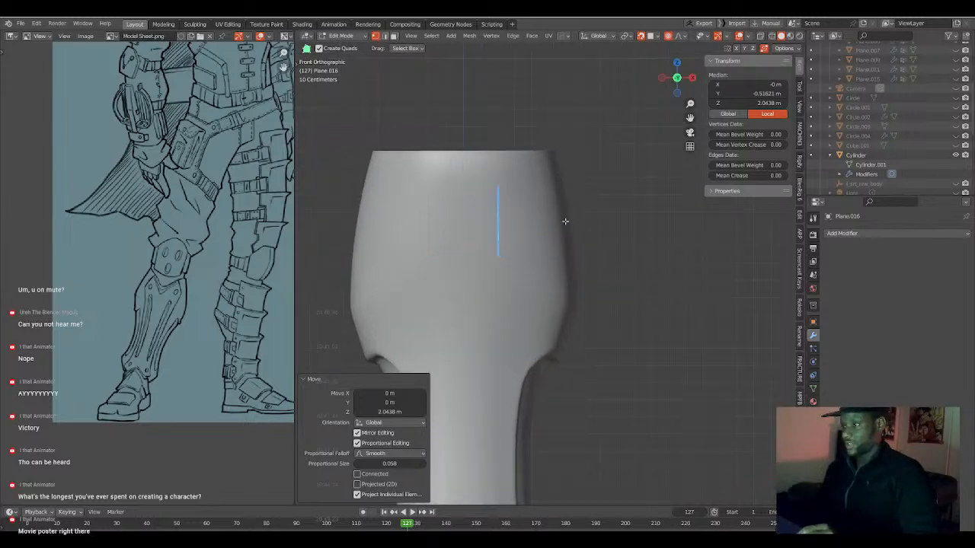
pyautogui.press('Tab')
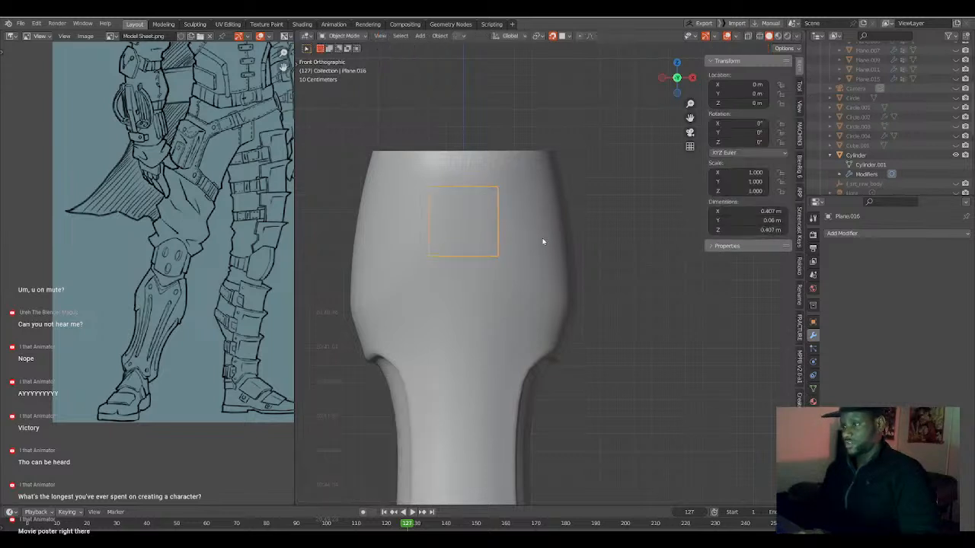
# Edit the Cylinder leg and select the outer face columns on both sides of its front, from the top rim to the ankle.
pyautogui.click(537, 241)
pyautogui.press('Tab')
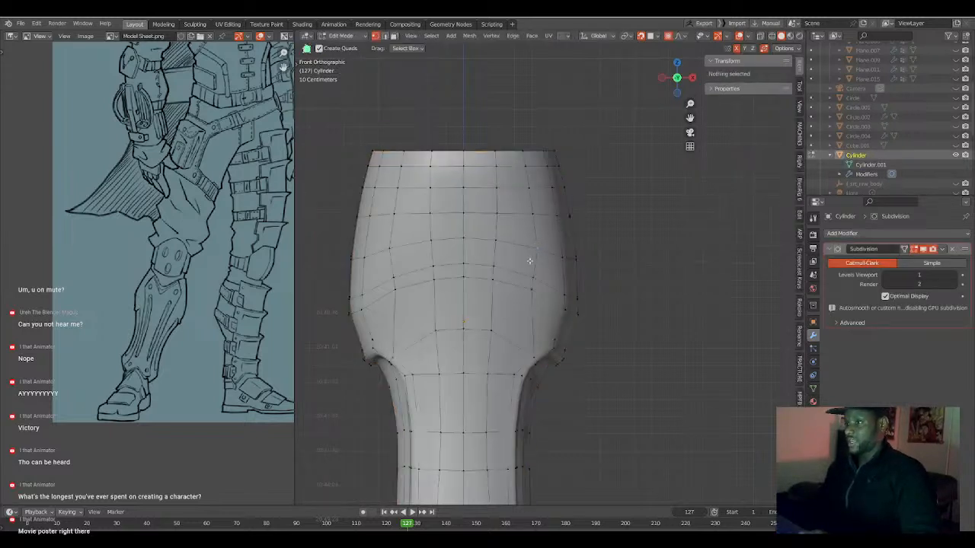
pyautogui.click(517, 161)
pyautogui.keyDown('shift'); pyautogui.moveTo(500, 318); pyautogui.dragTo(522, 219, button='middle'); pyautogui.keyUp('shift')
pyautogui.keyDown('shift'); pyautogui.moveTo(517, 290); pyautogui.dragTo(520, 208, button='middle'); pyautogui.keyUp('shift')
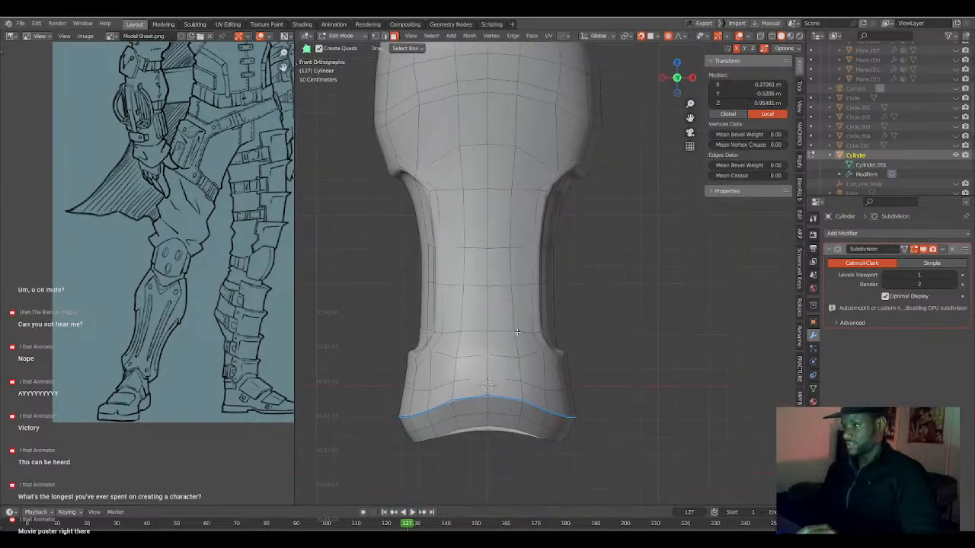
pyautogui.keyDown('ctrl'); pyautogui.click(533, 394); pyautogui.keyUp('ctrl')
pyautogui.keyDown('ctrl'); pyautogui.click(440, 390); pyautogui.keyUp('ctrl')
pyautogui.keyDown('shift'); pyautogui.moveTo(484, 178); pyautogui.dragTo(483, 315, button='middle'); pyautogui.keyUp('shift')
pyautogui.keyDown('ctrl'); pyautogui.click(435, 179); pyautogui.keyUp('ctrl')
# Add the two central front face columns to the selection, from the top rim to the ankle.
pyautogui.keyDown('ctrl'); pyautogui.click(464, 180); pyautogui.keyUp('ctrl')
pyautogui.keyDown('ctrl'); pyautogui.click(466, 473); pyautogui.keyUp('ctrl')
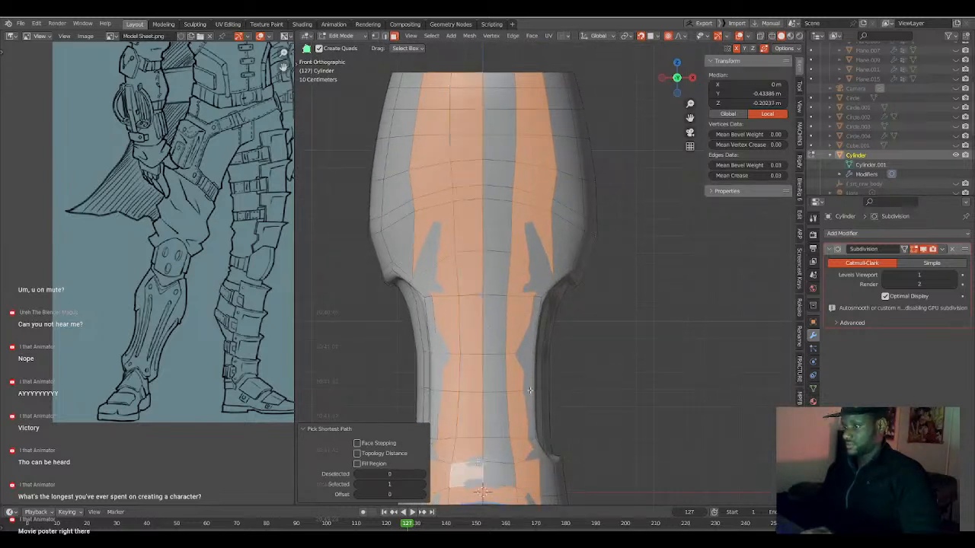
pyautogui.keyDown('ctrl'); pyautogui.click(493, 473); pyautogui.keyUp('ctrl')
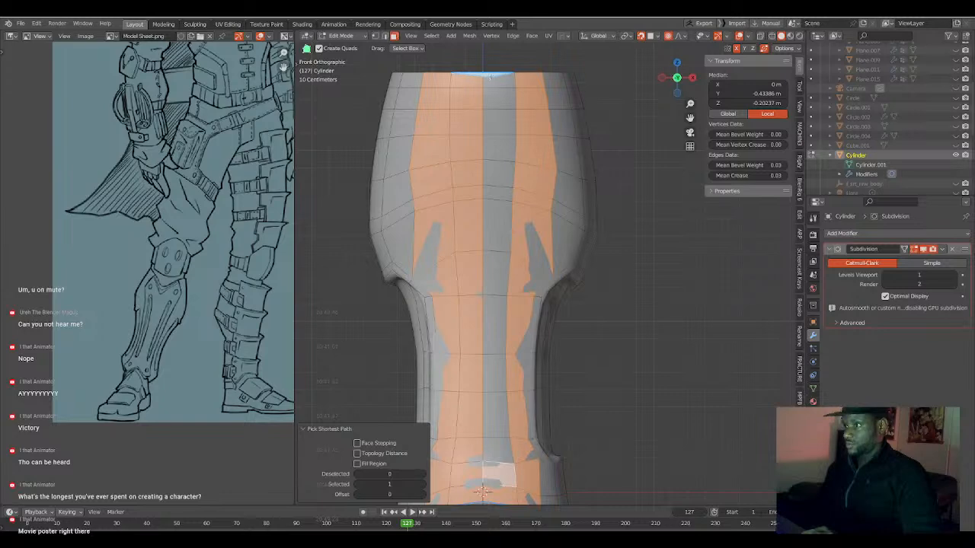
pyautogui.keyDown('ctrl'); pyautogui.click(499, 79); pyautogui.keyUp('ctrl')
# Convert the selected front faces into a separate plate with To_Plate, using a Solidify thickness of -0.036.
pyautogui.scroll(-3, 527, 242)
pyautogui.moveTo(531, 244); pyautogui.dragTo(523, 244, button='middle')
pyautogui.scroll(3, 522, 244)
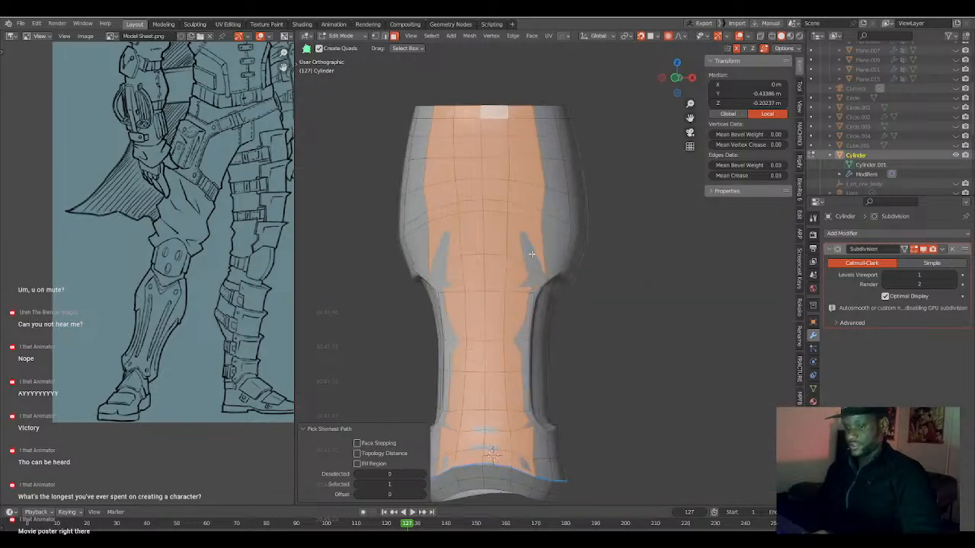
pyautogui.press('q')
pyautogui.click(524, 283)
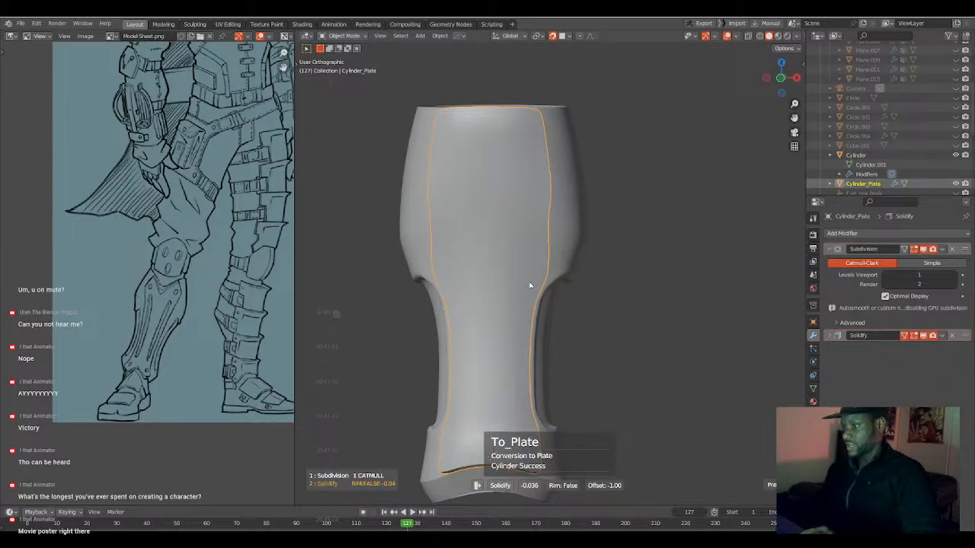
pyautogui.click(529, 284)
pyautogui.press('n')
pyautogui.moveTo(529, 285); pyautogui.dragTo(457, 288, button='middle')
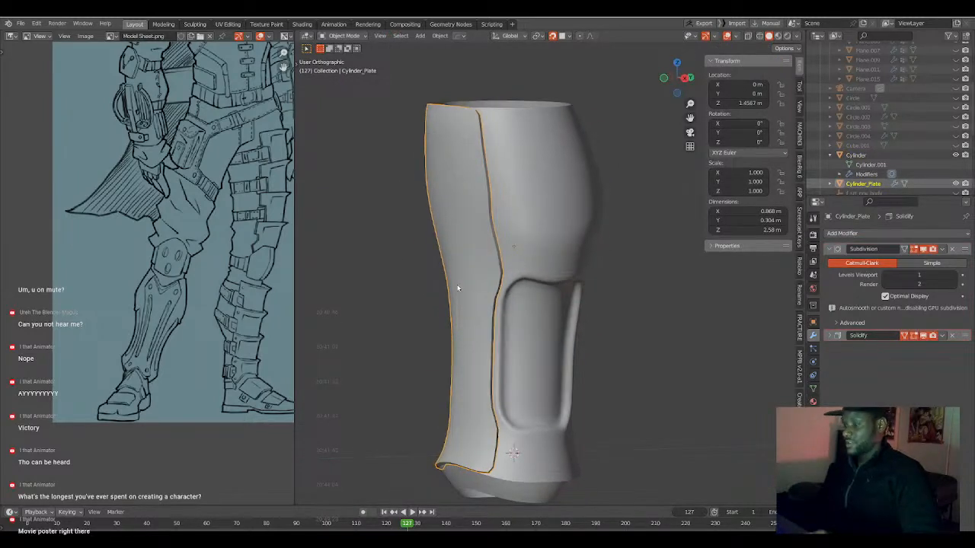
# Edit the new plate's vertices from the front and pull the side-edge vertex above the recess inward toward the centre.
pyautogui.press('KP_1')
pyautogui.press('Tab')
pyautogui.moveTo(534, 274)
pyautogui.mouseDown(button='middle')
pyautogui.moveTo(504, 272)
pyautogui.moveTo(518, 277)
pyautogui.mouseUp(button='middle')
pyautogui.press('Tab')
pyautogui.press('KP_1')
pyautogui.press('Tab')
pyautogui.press('1')
pyautogui.click(557, 268)
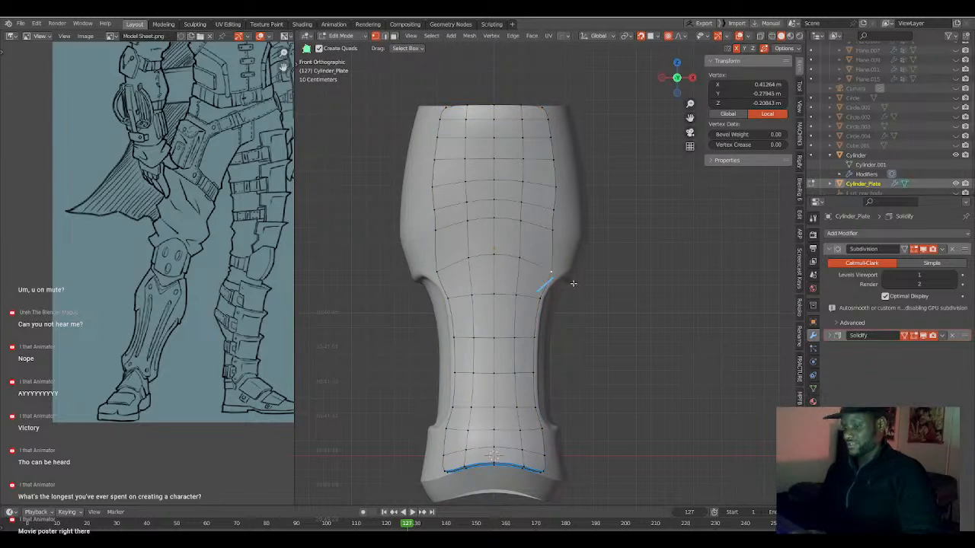
pyautogui.press('g')
pyautogui.click(568, 279)
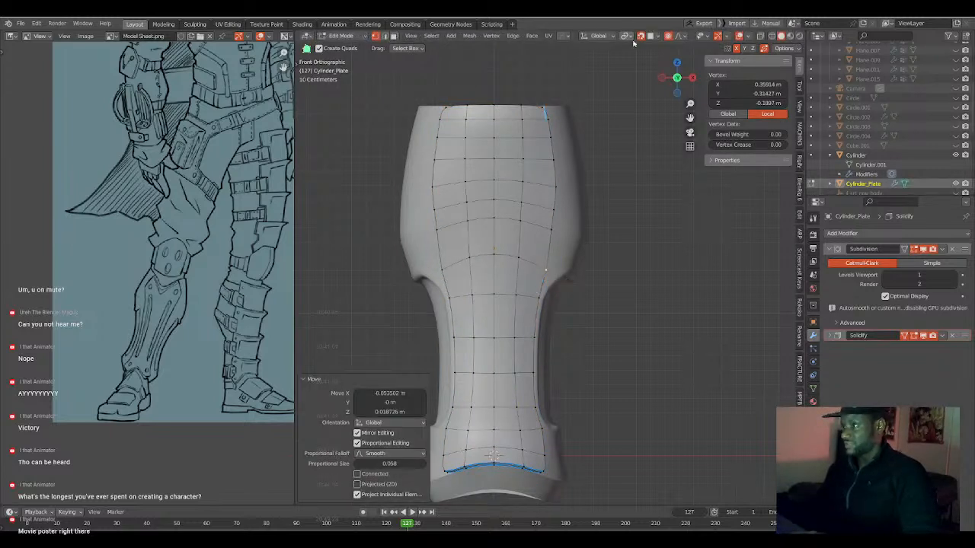
pyautogui.click(546, 268)
pyautogui.press('g')
pyautogui.click(543, 272)
# Nudge the plate's side-edge vertices at the top of the recess and near the ankle inward to smooth its outline.
pyautogui.click(537, 300)
pyautogui.press('g')
pyautogui.click(534, 348)
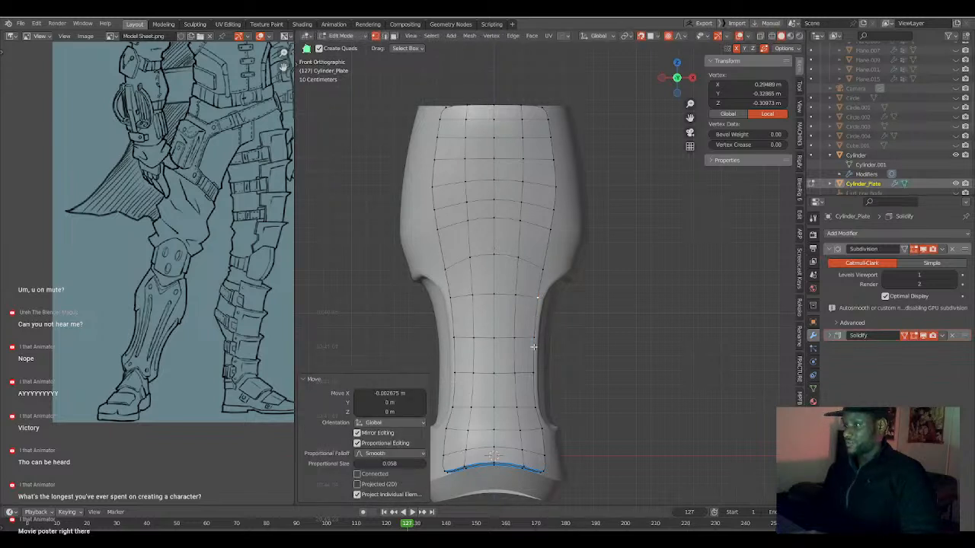
pyautogui.click(539, 429)
pyautogui.press('g')
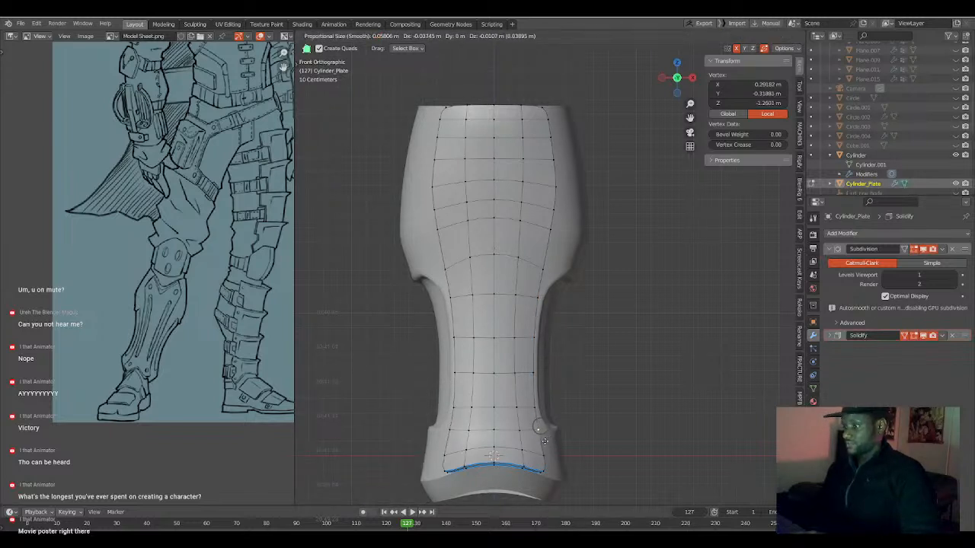
pyautogui.click(547, 441)
pyautogui.click(541, 456)
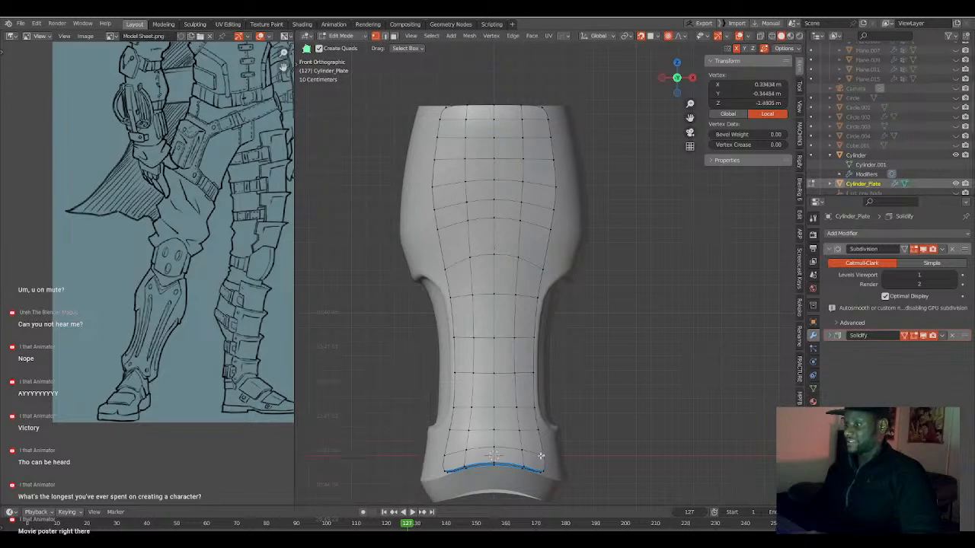
# Extrude the plate's bottom edge loop down 0.142 m along Z and scale the new edge to 0.9.
pyautogui.keyDown('shift'); pyautogui.moveTo(538, 475); pyautogui.dragTo(546, 451, button='middle'); pyautogui.keyUp('shift')
pyautogui.keyDown('alt'); pyautogui.click(519, 436); pyautogui.keyUp('alt')
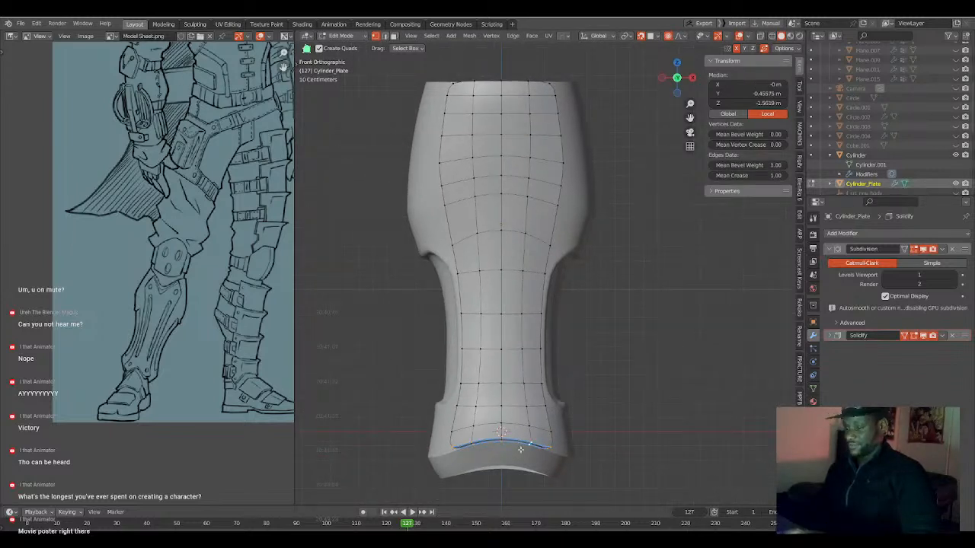
pyautogui.press('e')
pyautogui.press('z')
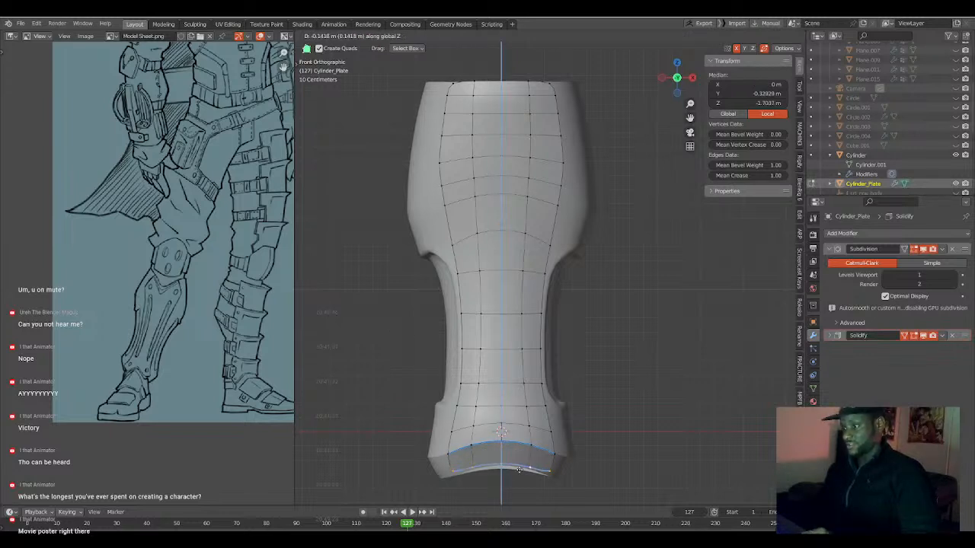
pyautogui.click(521, 470)
pyautogui.press('s')
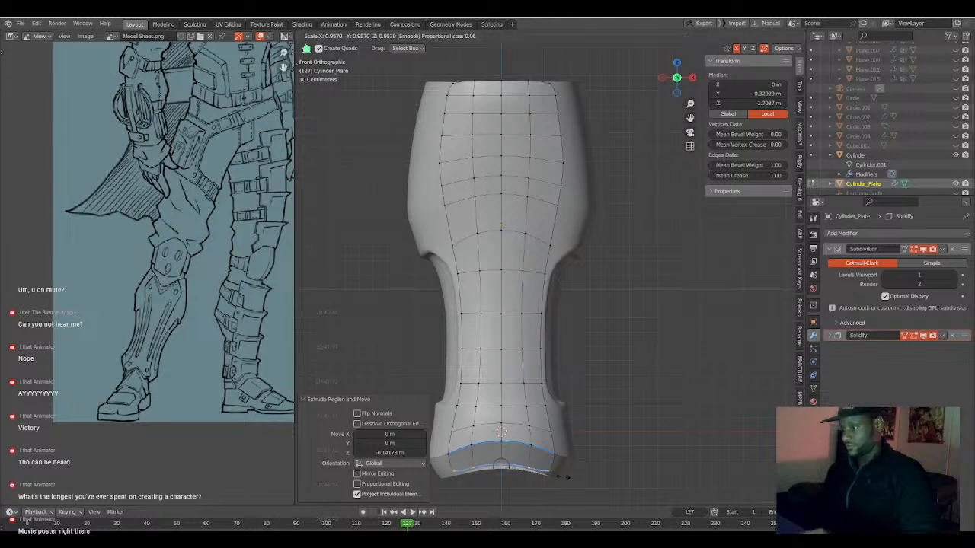
pyautogui.click(560, 474)
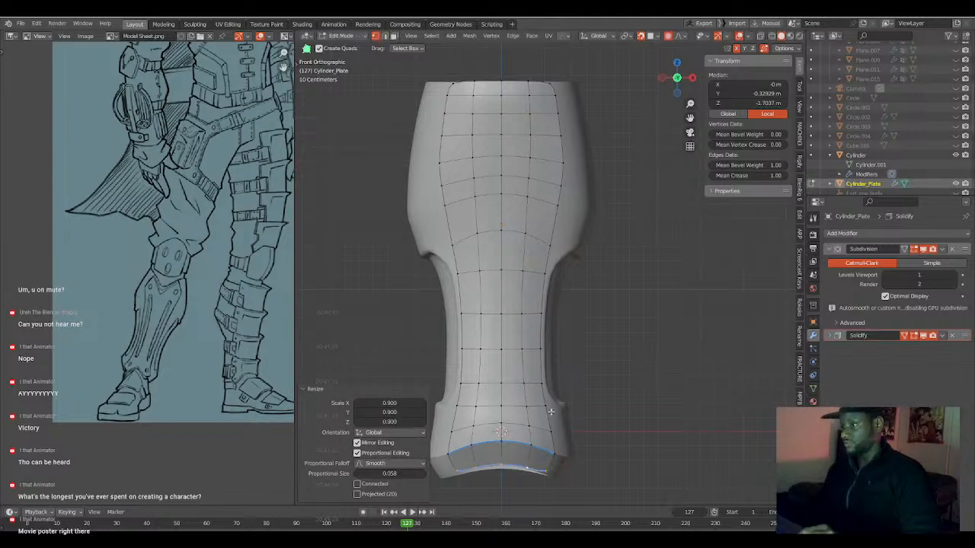
# Pull the side-edge vertex at the widest part of the plate outward about 0.02 m and nudge the vertices above it.
pyautogui.keyDown('shift'); pyautogui.moveTo(529, 256); pyautogui.dragTo(528, 296, button='middle'); pyautogui.keyUp('shift')
pyautogui.scroll(2, 528, 296)
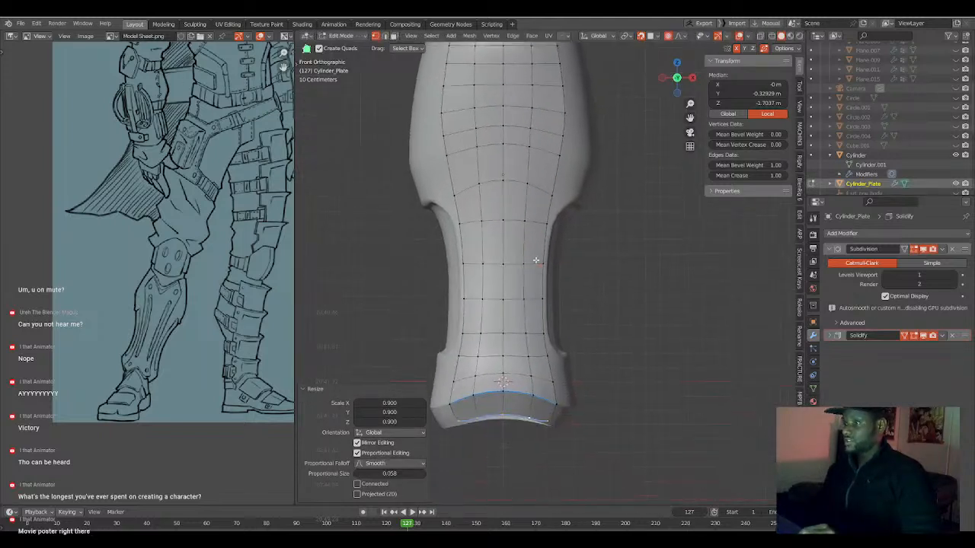
pyautogui.scroll(-3, 529, 301)
pyautogui.keyDown('shift'); pyautogui.moveTo(556, 194); pyautogui.dragTo(555, 235, button='middle'); pyautogui.keyUp('shift')
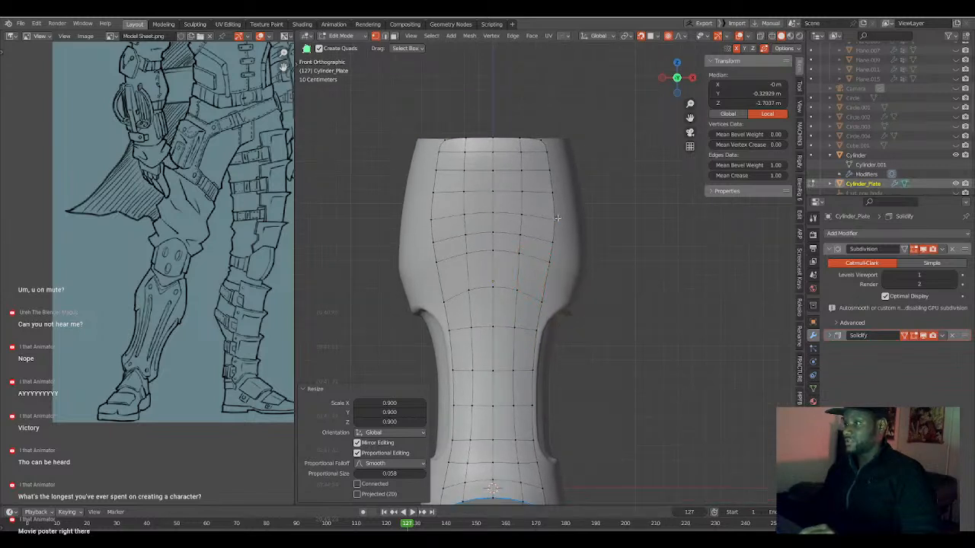
pyautogui.click(557, 217)
pyautogui.press('g')
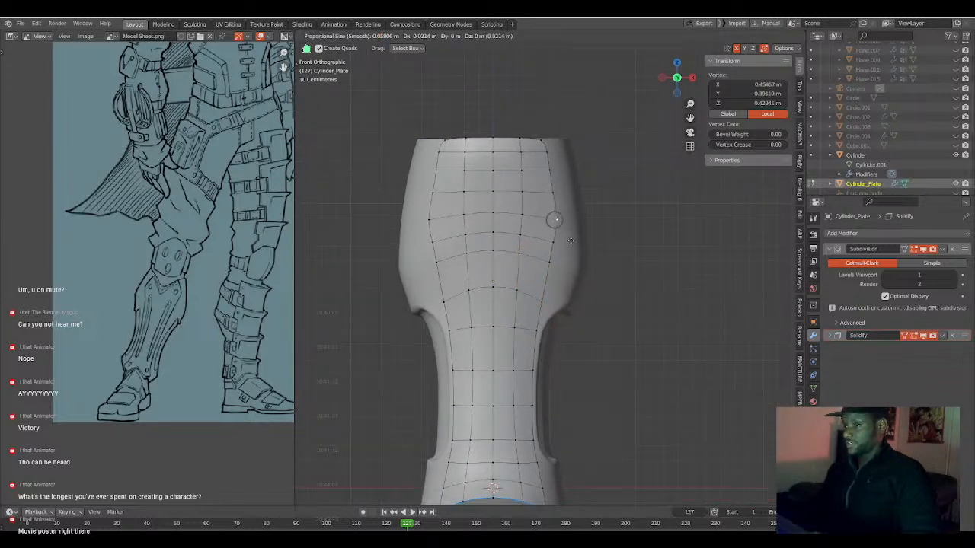
pyautogui.click(571, 239)
pyautogui.click(557, 190)
pyautogui.press('g')
pyautogui.click(559, 191)
pyautogui.click(549, 167)
pyautogui.press('g')
pyautogui.click(560, 190)
# Fine-tune the side-edge vertex at the plate's widest part and the one just below it to smooth the outline.
pyautogui.click(557, 221)
pyautogui.press('g')
pyautogui.click(558, 221)
pyautogui.click(550, 245)
pyautogui.press('g')
pyautogui.click(550, 248)
pyautogui.scroll(-2, 545, 308)
pyautogui.scroll(3, 551, 309)
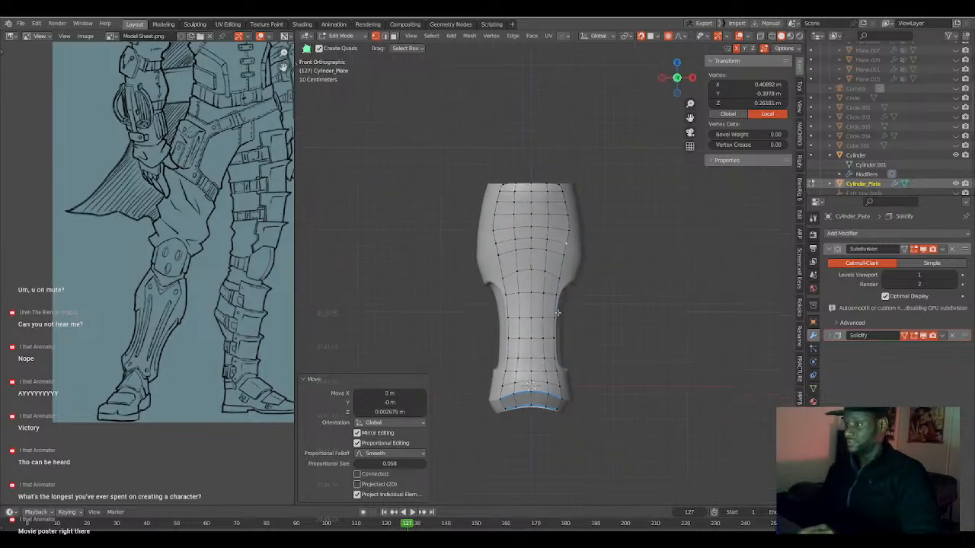
# Shift the side-edge vertices between the plate's bulge and the recess along X to even out the taper.
pyautogui.click(593, 195)
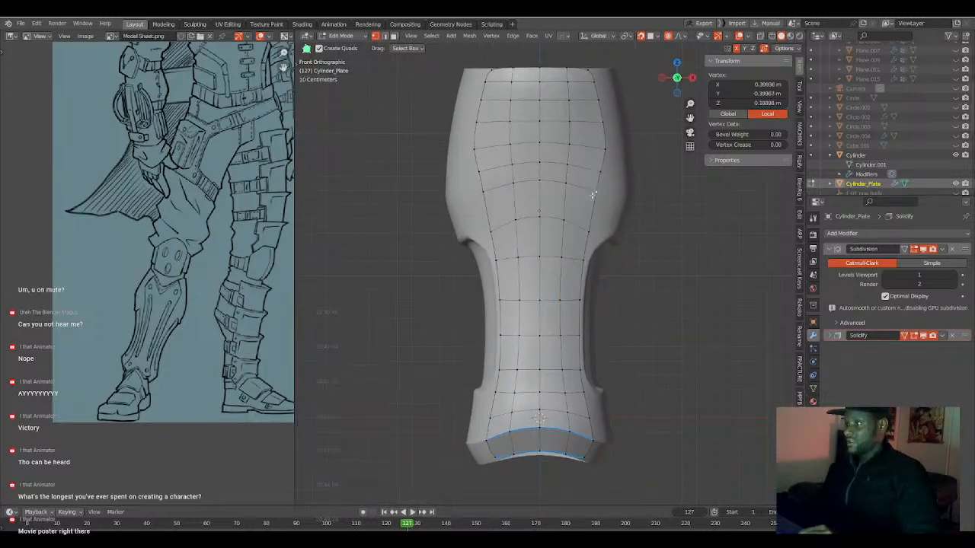
pyautogui.press('g')
pyautogui.press('x')
pyautogui.click(608, 234)
pyautogui.click(593, 230)
pyautogui.press('g')
pyautogui.press('x')
pyautogui.click(591, 232)
pyautogui.click(604, 196)
pyautogui.press('g')
pyautogui.press('x')
pyautogui.click(603, 195)
# Nudge the widest side-edge vertex of the plate slightly outward and adjust the vertex above it.
pyautogui.click(609, 150)
pyautogui.press('g')
pyautogui.click(610, 150)
pyautogui.click(608, 123)
pyautogui.press('g')
pyautogui.click(608, 124)
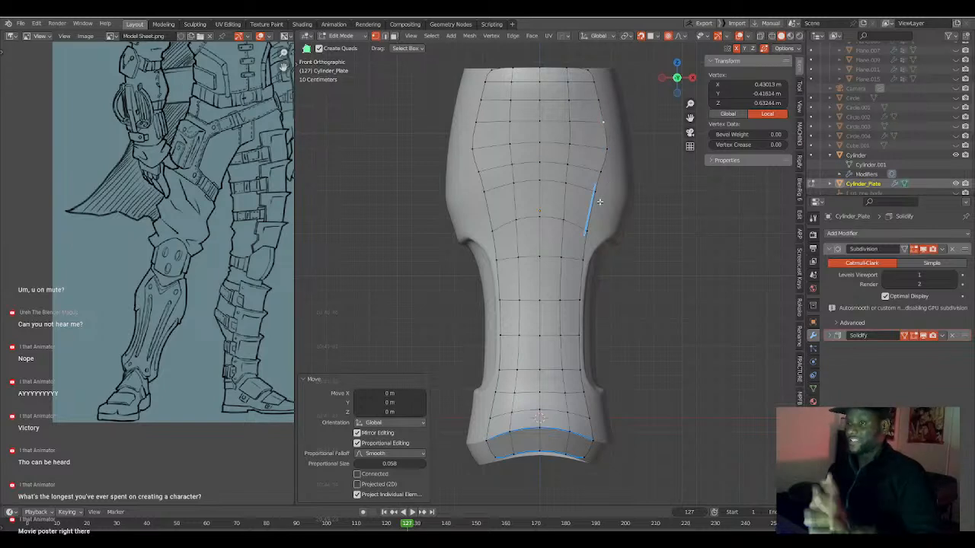
# Look over the character's legs and upper body on the reference sheet.
pyautogui.scroll(1, 177, 190)
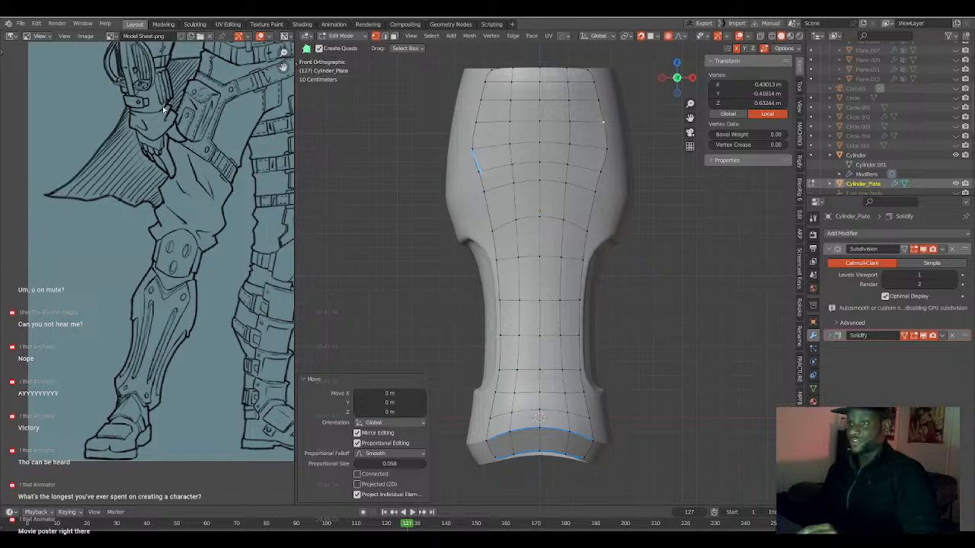
pyautogui.moveTo(162, 110); pyautogui.dragTo(158, 207, button='middle')
pyautogui.moveTo(153, 132); pyautogui.dragTo(126, 242, button='middle')
pyautogui.moveTo(221, 148); pyautogui.dragTo(194, 209, button='middle')
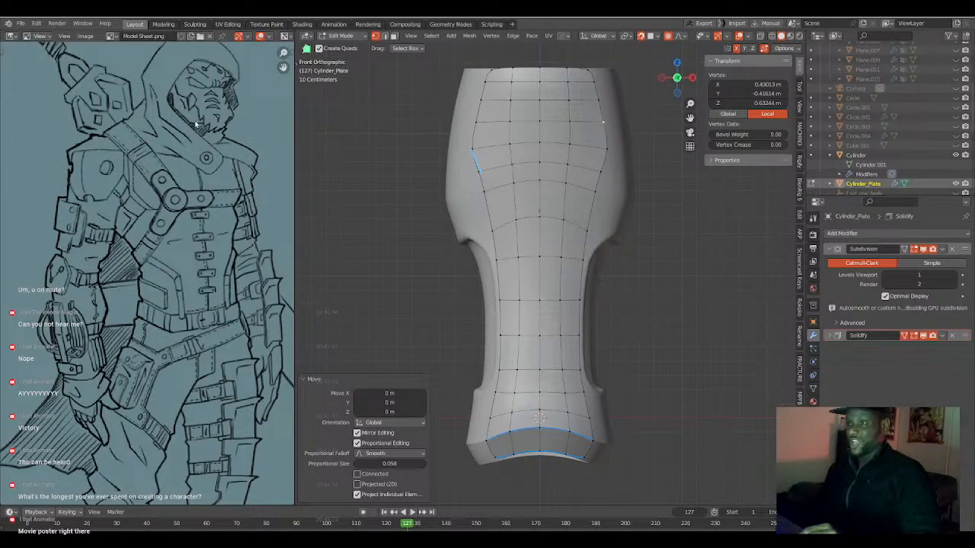
pyautogui.scroll(-3, 598, 302)
pyautogui.scroll(3, 579, 314)
# Mark the horizontal edge loop just below the plate's top rim with the HOps Mark operation.
pyautogui.keyDown('shift'); pyautogui.moveTo(574, 316); pyautogui.dragTo(562, 286, button='middle'); pyautogui.keyUp('shift')
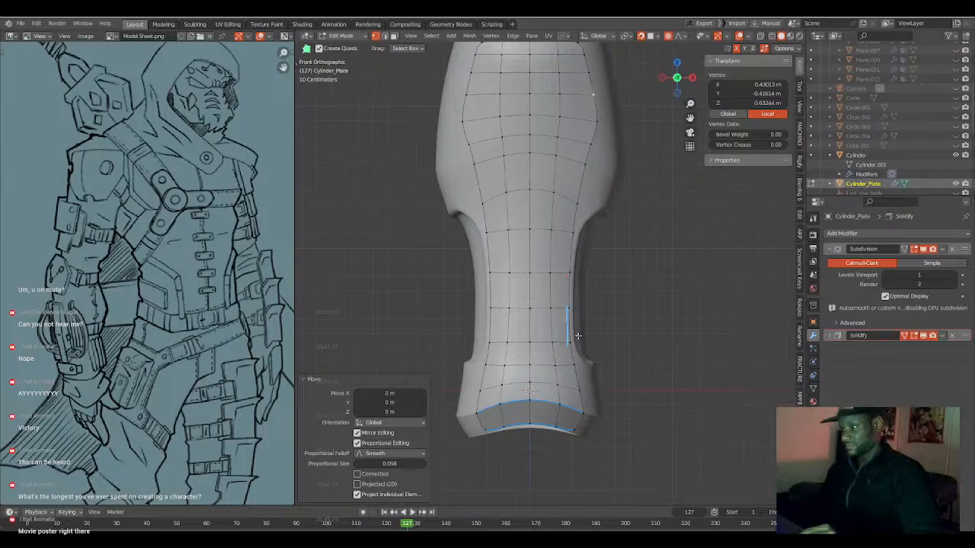
pyautogui.moveTo(572, 334); pyautogui.dragTo(526, 273, button='middle')
pyautogui.keyDown('alt'); pyautogui.click(488, 131); pyautogui.keyUp('alt')
pyautogui.press('q')
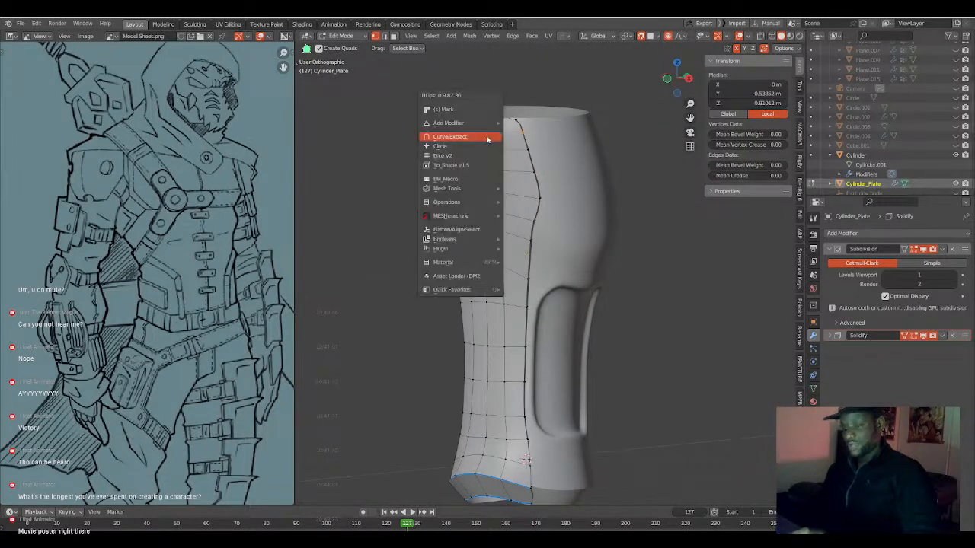
pyautogui.click(472, 109)
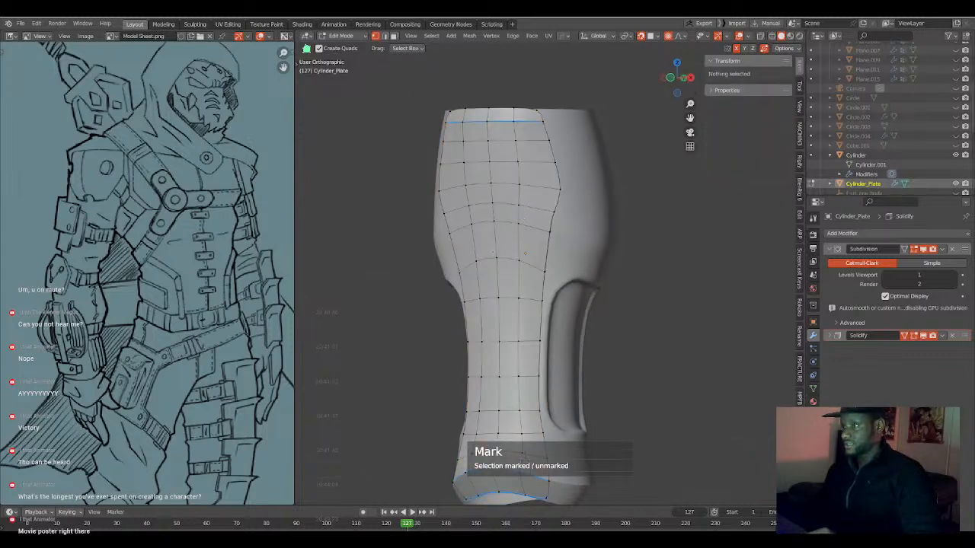
# Finish editing the plate and reveal all hidden objects to view the leg armour with the whole body.
pyautogui.press('Tab')
pyautogui.scroll(-3, 525, 282)
pyautogui.moveTo(515, 307); pyautogui.dragTo(561, 266, button='middle')
pyautogui.scroll(6, 537, 282)
pyautogui.scroll(-3, 541, 265)
pyautogui.hotkey('alt', 'h')
pyautogui.click(535, 179)
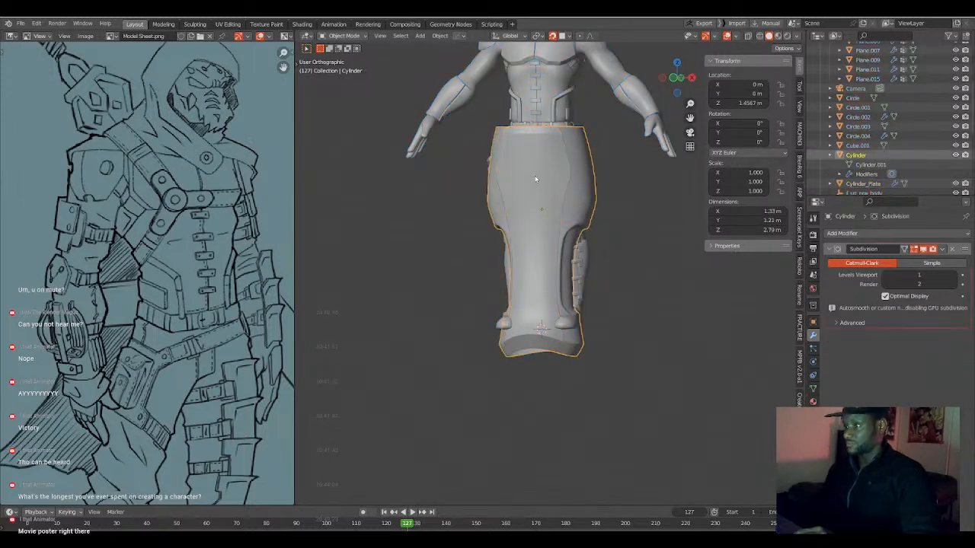
pyautogui.press('x')
pyautogui.click(535, 175)
pyautogui.moveTo(534, 178); pyautogui.dragTo(568, 172, button='middle')
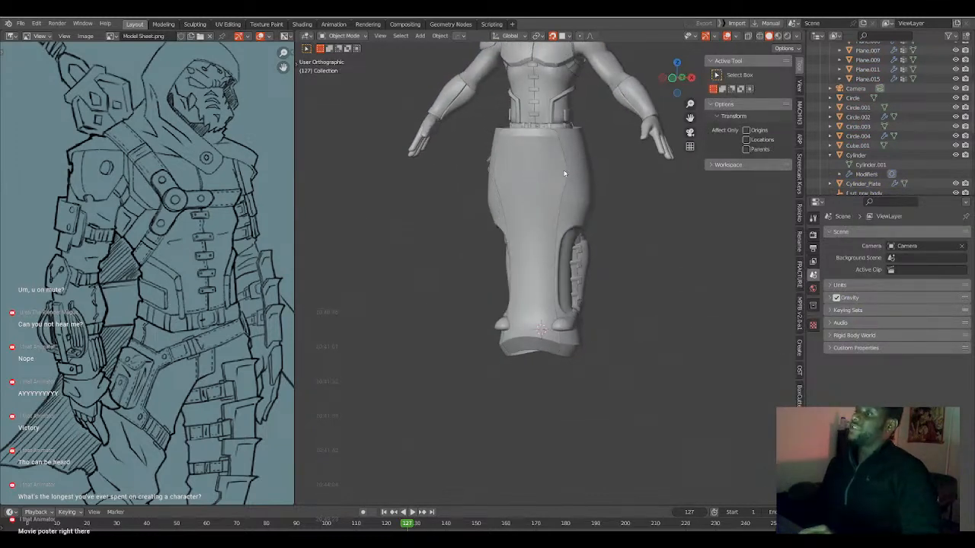
# Isolate the Cylinder leg and its front plate by hiding all other objects.
pyautogui.click(553, 185)
pyautogui.press('g')
pyautogui.click(552, 185)
pyautogui.press('h')
pyautogui.click(574, 192)
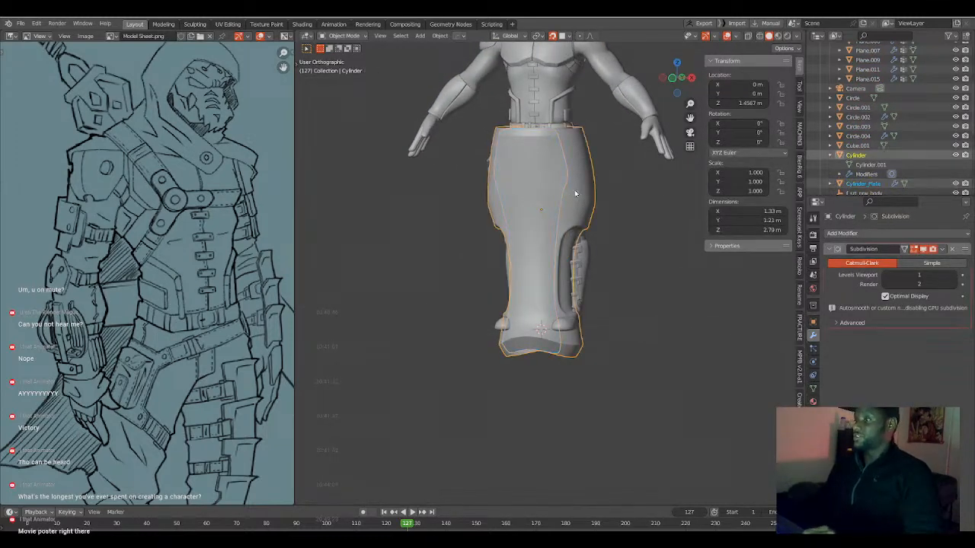
pyautogui.hotkey('shift', 'h')
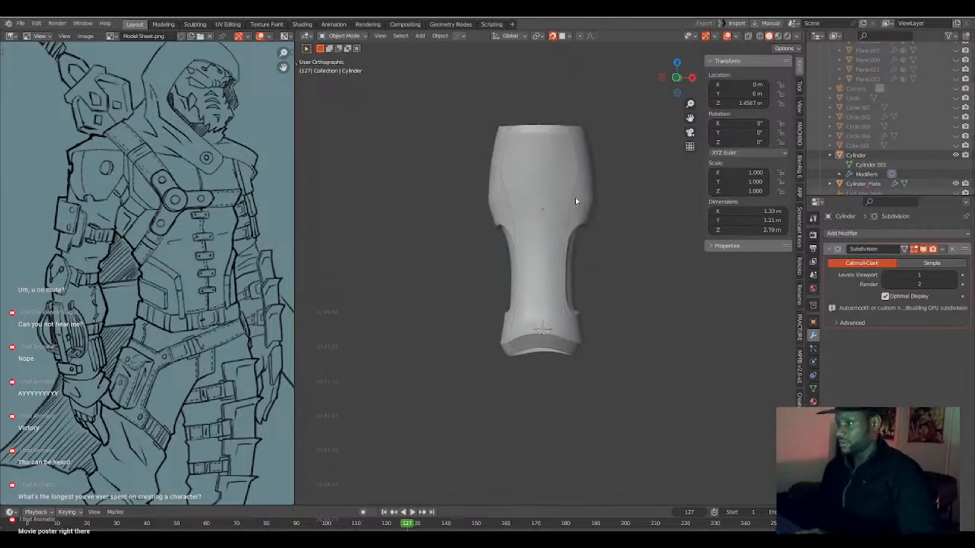
# Examine the leg armour from the front and the side and compare it with the shin guard on the reference sheet.
pyautogui.press('KP_1')
pyautogui.scroll(3, 574, 223)
pyautogui.keyDown('shift'); pyautogui.moveTo(577, 281); pyautogui.dragTo(542, 253, button='middle'); pyautogui.keyUp('shift')
pyautogui.press('KP_3')
pyautogui.keyDown('shift'); pyautogui.moveTo(514, 161); pyautogui.dragTo(506, 222, button='middle'); pyautogui.keyUp('shift')
pyautogui.press('KP_3')
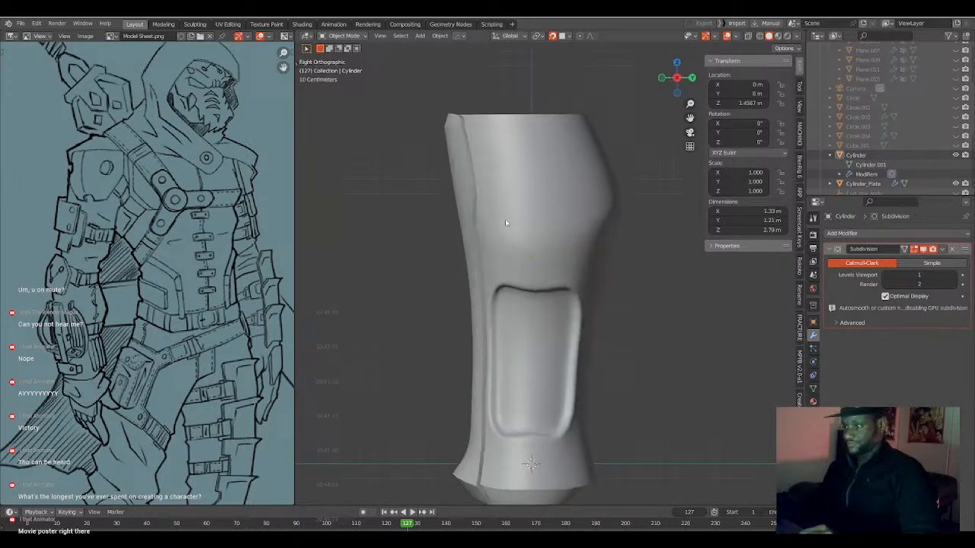
pyautogui.scroll(1, 508, 222)
pyautogui.keyDown('shift'); pyautogui.moveTo(582, 450); pyautogui.dragTo(543, 307, button='middle'); pyautogui.keyUp('shift')
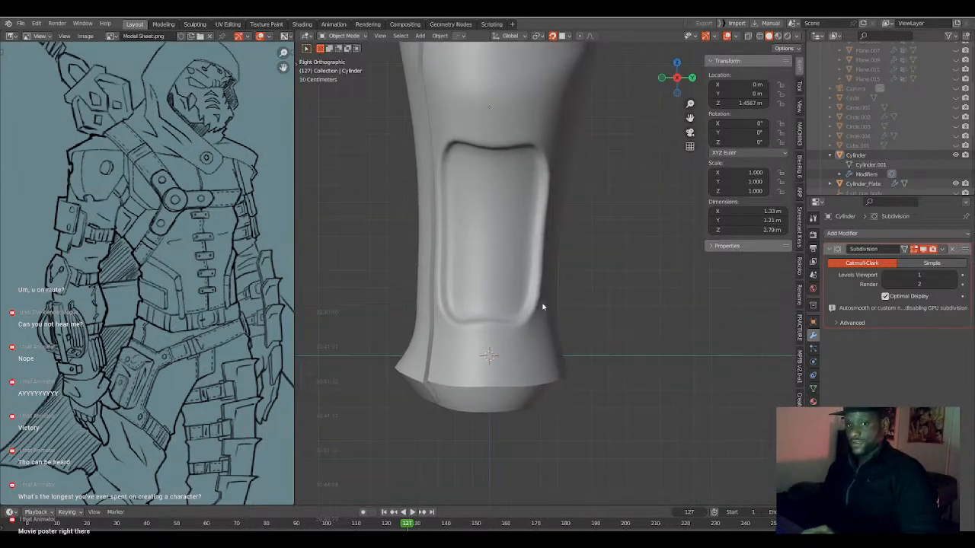
pyautogui.scroll(1, 543, 307)
pyautogui.scroll(-5, 229, 371)
pyautogui.scroll(6, 222, 353)
pyautogui.moveTo(216, 393); pyautogui.dragTo(155, 297, button='middle')
pyautogui.moveTo(500, 207); pyautogui.dragTo(564, 204, button='middle')
pyautogui.press('KP_1')
pyautogui.scroll(1, 523, 218)
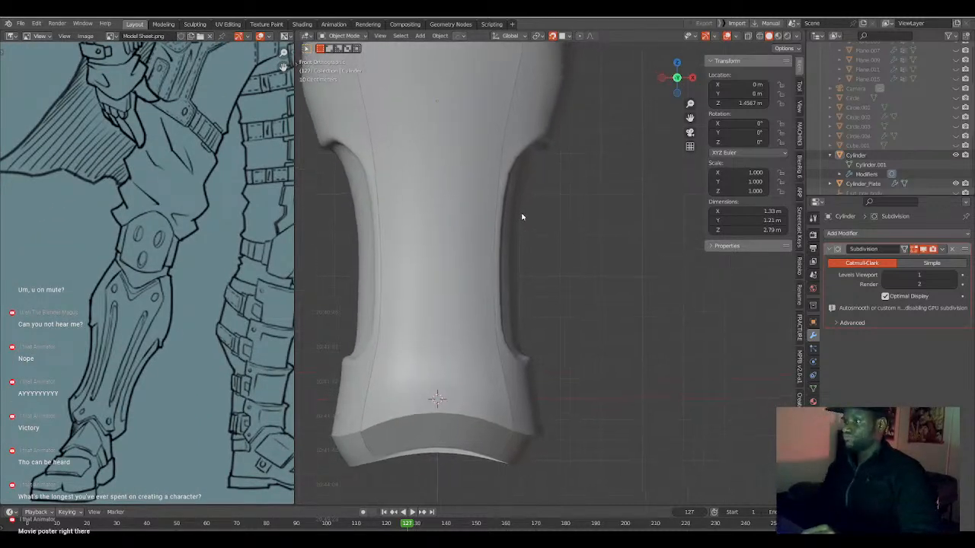
# Edit the Cylinder, offset the side recess's rim edge loop by 0.0111 m with Shrink/Fatten, and mark that loop.
pyautogui.click(523, 217)
pyautogui.press('Tab')
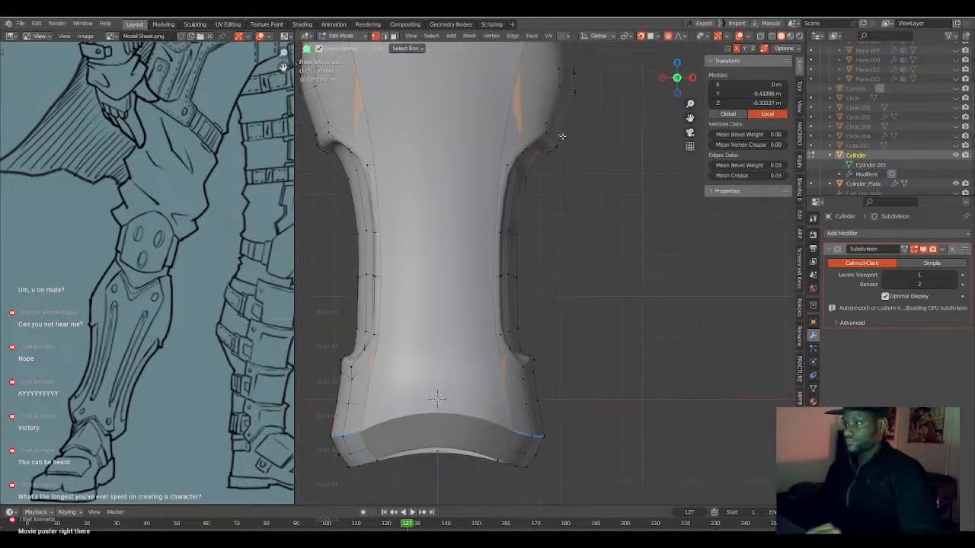
pyautogui.keyDown('alt'); pyautogui.click(552, 136); pyautogui.keyUp('alt')
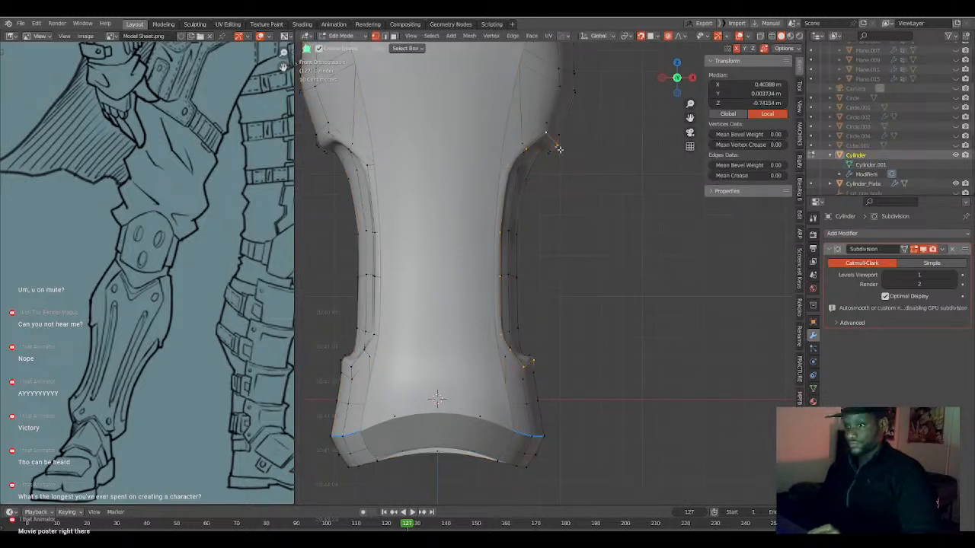
pyautogui.hotkey('alt', 's')
pyautogui.click(611, 226)
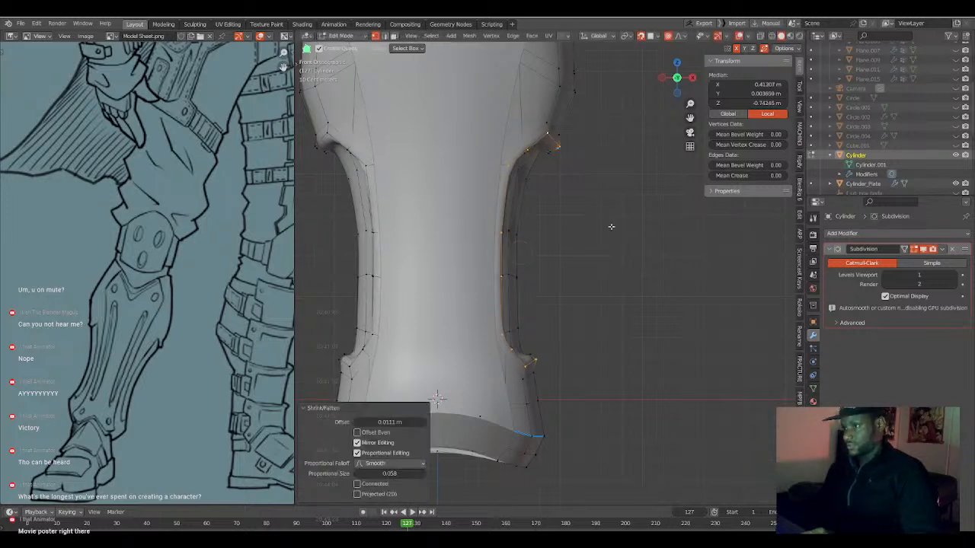
pyautogui.rightClick(611, 226)
pyautogui.click(611, 226)
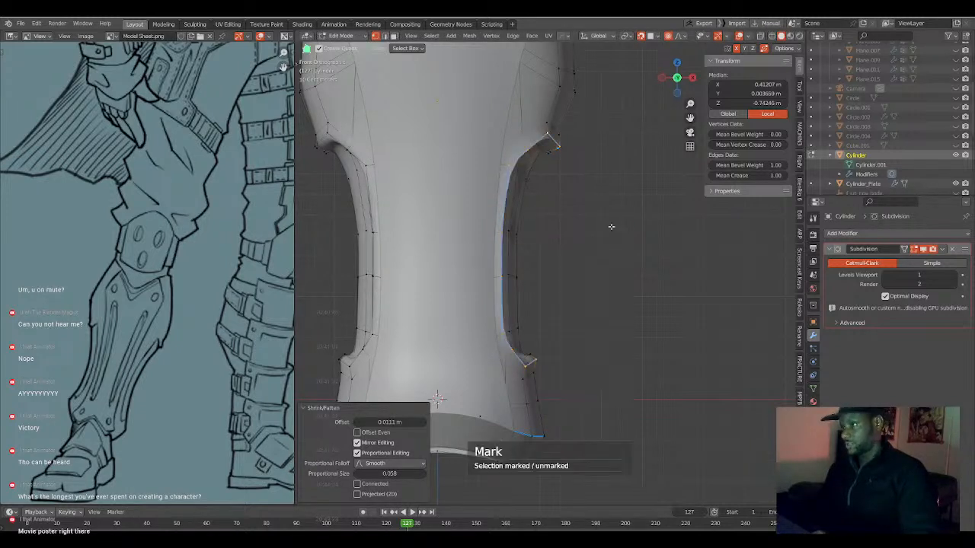
# Select the edge loop just outside the side recess's rim and mark it.
pyautogui.keyDown('alt'); pyautogui.click(541, 127); pyautogui.keyUp('alt')
pyautogui.moveTo(542, 147); pyautogui.dragTo(565, 157, button='middle')
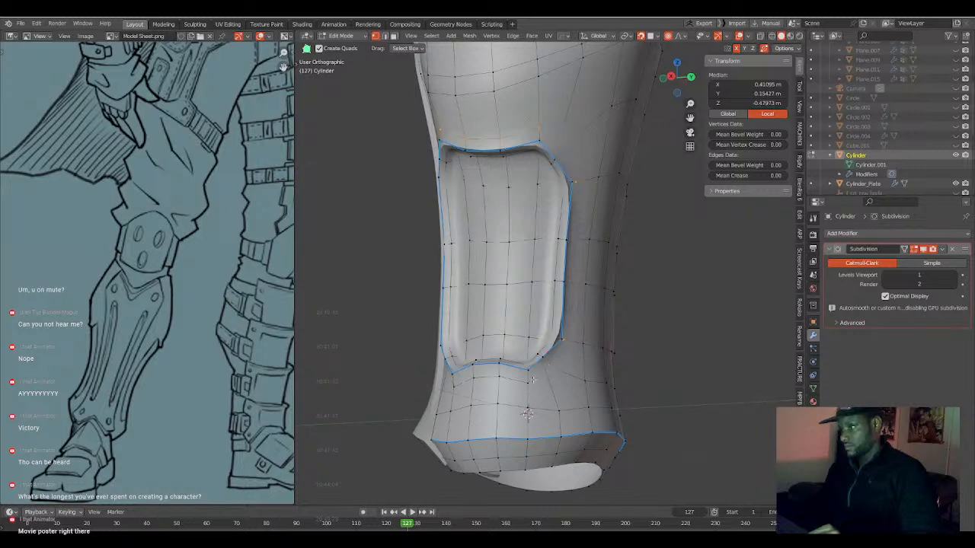
pyautogui.moveTo(508, 388); pyautogui.dragTo(478, 364, button='middle')
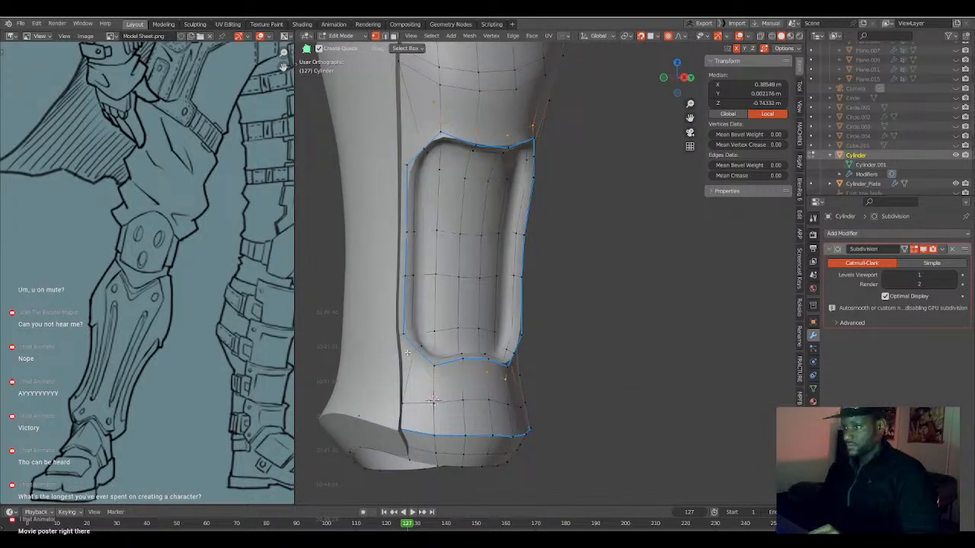
pyautogui.rightClick(407, 310)
pyautogui.click(407, 311)
pyautogui.moveTo(406, 310); pyautogui.dragTo(592, 267, button='middle')
# Inspect the side recess's rim up close in and out of Edit Mode and select the edge loop just inside it.
pyautogui.press('Tab')
pyautogui.press('Tab')
pyautogui.press('Tab')
pyautogui.scroll(4, 549, 276)
pyautogui.moveTo(496, 340); pyautogui.dragTo(551, 301, button='middle')
pyautogui.scroll(1, 537, 314)
pyautogui.press('Tab')
pyautogui.scroll(3, 531, 321)
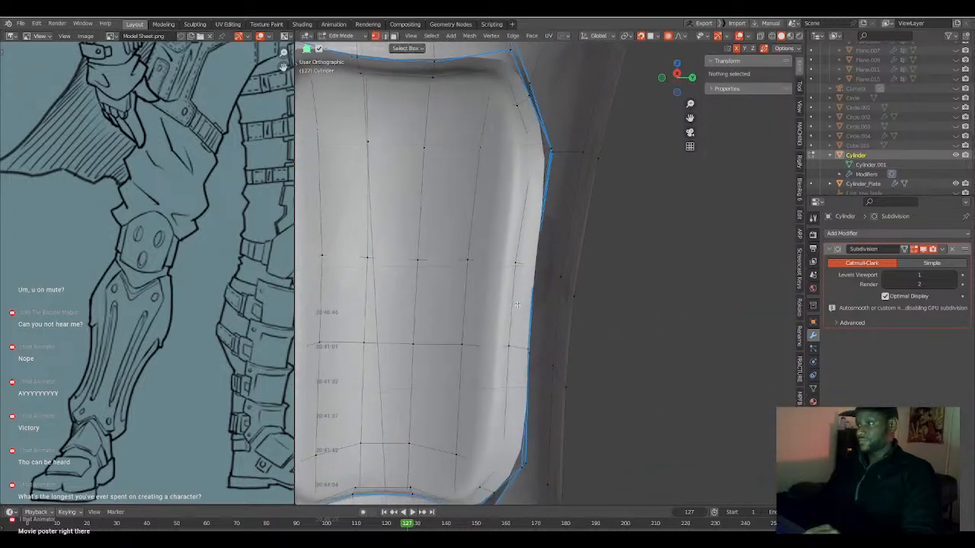
pyautogui.keyDown('alt'); pyautogui.click(475, 74); pyautogui.keyUp('alt')
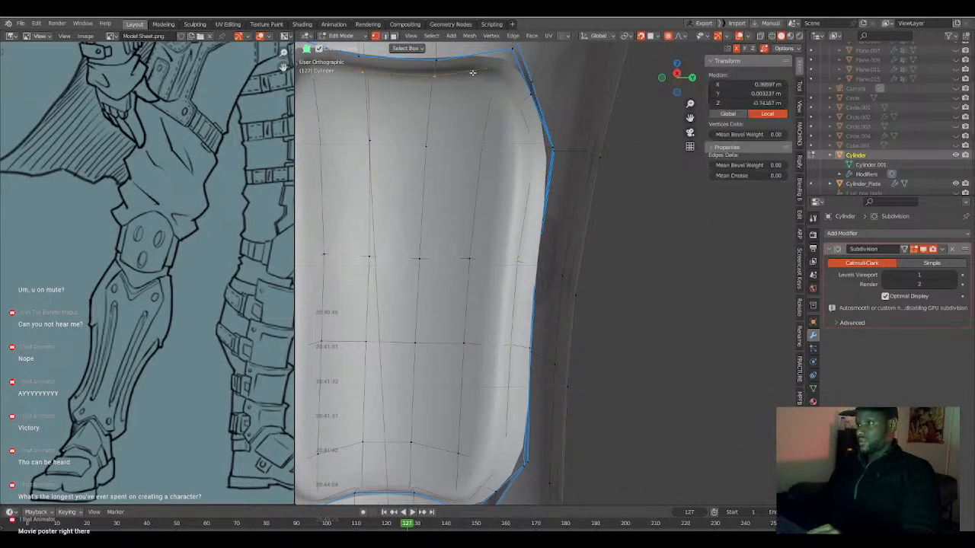
pyautogui.scroll(-2, 455, 149)
pyautogui.moveTo(468, 260); pyautogui.dragTo(418, 396, button='middle')
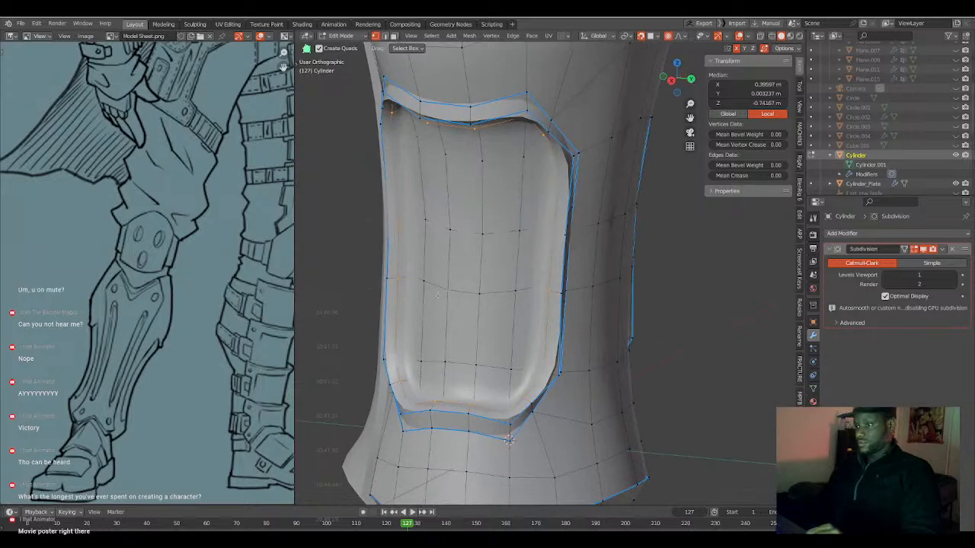
# Select the edge loop around the side recess's floor in wireframe display and return to solid shading in Object Mode.
pyautogui.press('Tab')
pyautogui.hotkey('shift', 'z')
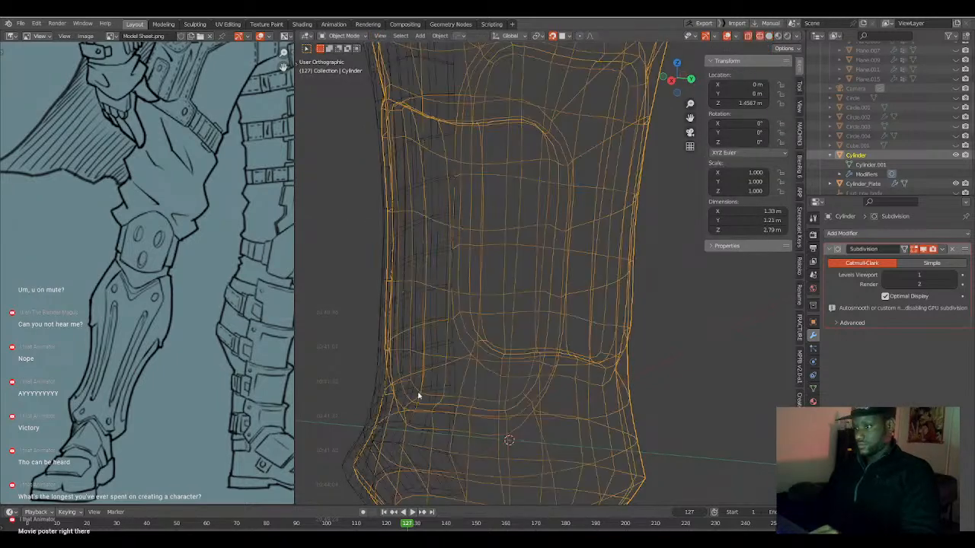
pyautogui.press('Tab')
pyautogui.keyDown('alt'); pyautogui.click(417, 395); pyautogui.keyUp('alt')
pyautogui.moveTo(440, 396); pyautogui.dragTo(477, 389, button='middle')
pyautogui.keyDown('alt'); pyautogui.click(496, 391); pyautogui.keyUp('alt')
pyautogui.keyDown('alt'); pyautogui.keyDown('shift'); pyautogui.click(478, 390); pyautogui.keyUp('shift'); pyautogui.keyUp('alt')
pyautogui.keyDown('alt'); pyautogui.keyDown('shift'); pyautogui.click(376, 318); pyautogui.keyUp('shift'); pyautogui.keyUp('alt')
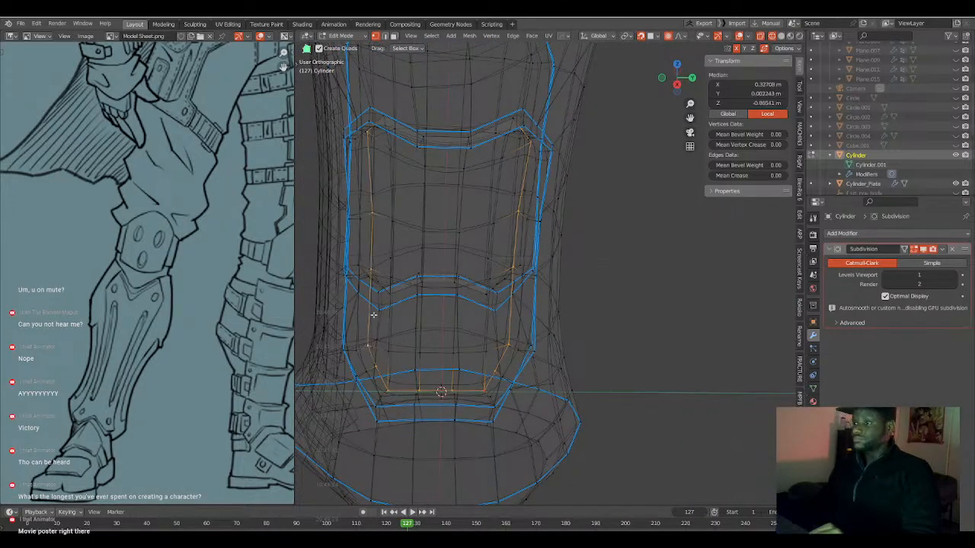
pyautogui.moveTo(474, 211); pyautogui.dragTo(537, 348, button='middle')
pyautogui.keyDown('alt'); pyautogui.keyDown('shift'); pyautogui.click(485, 207); pyautogui.keyUp('shift'); pyautogui.keyUp('alt')
pyautogui.press('q')
pyautogui.click(450, 285)
pyautogui.hotkey('shift', 'z')
pyautogui.press('Tab')
pyautogui.scroll(-5, 450, 348)
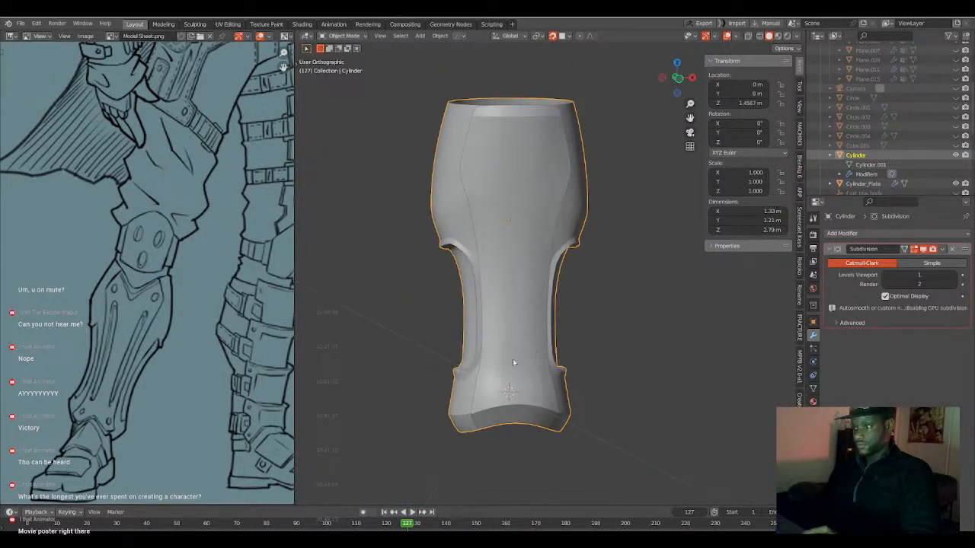
# Mirror the Cylinder's recess edits across X to the opposite side of the leg.
pyautogui.hotkey('alt', 'x')
pyautogui.press('Escape')
pyautogui.press('Tab')
pyautogui.hotkey('alt', 'x')
pyautogui.moveTo(440, 374); pyautogui.dragTo(620, 364, button='middle')
pyautogui.press('Tab')
pyautogui.scroll(1, 542, 348)
pyautogui.scroll(-3, 540, 349)
pyautogui.scroll(3, 611, 364)
pyautogui.moveTo(528, 368); pyautogui.dragTo(544, 374, button='middle')
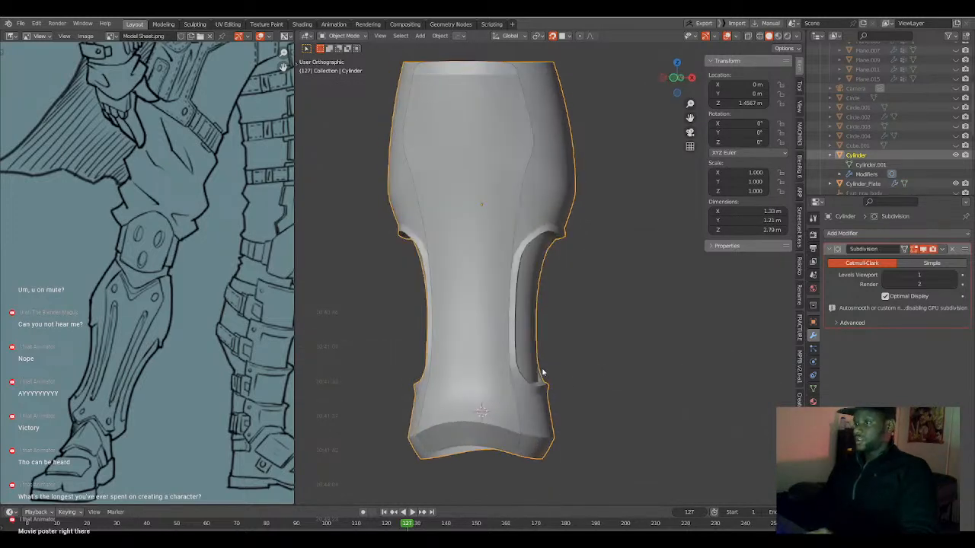
# Select the edge loop around the Cylinder's bottom opening in Edit Mode and switch to the front view.
pyautogui.scroll(2, 543, 376)
pyautogui.moveTo(544, 418); pyautogui.dragTo(518, 380, button='middle')
pyautogui.press('Tab')
pyautogui.keyDown('alt'); pyautogui.click(533, 378); pyautogui.keyUp('alt')
pyautogui.press('KP_1')
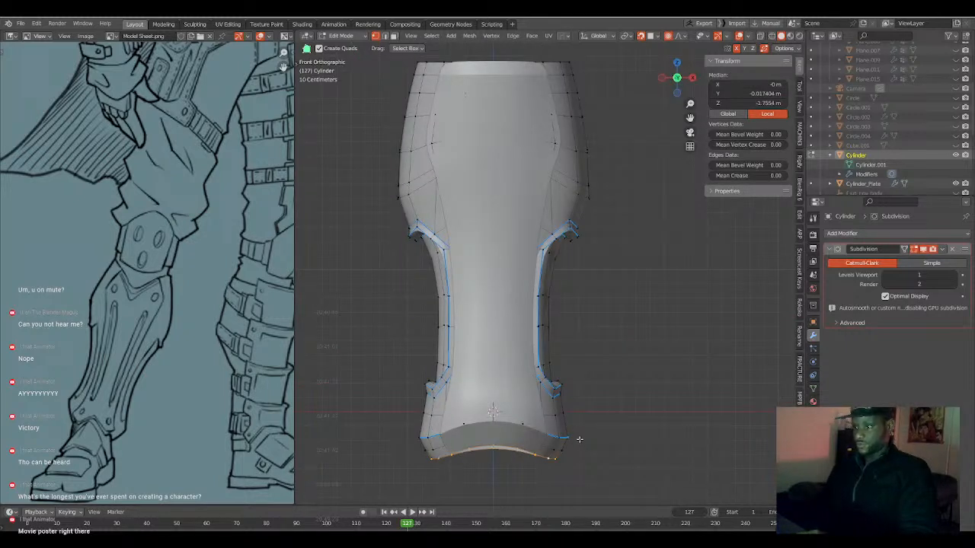
# Try to extrude the bottom opening's edge loop in place and scale it inward to 0.729, then undo it.
pyautogui.press('g')
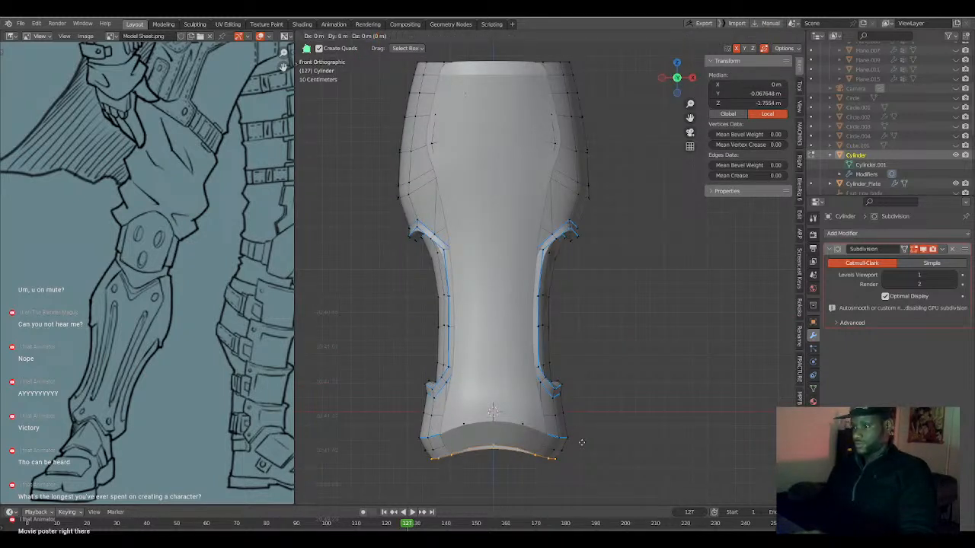
pyautogui.rightClick(582, 443)
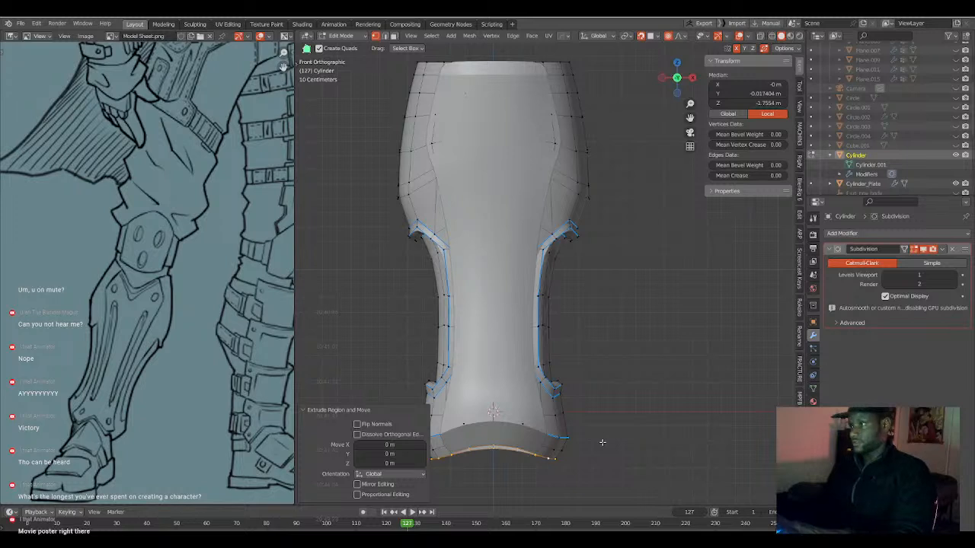
pyautogui.hotkey('ctrl', 'z')
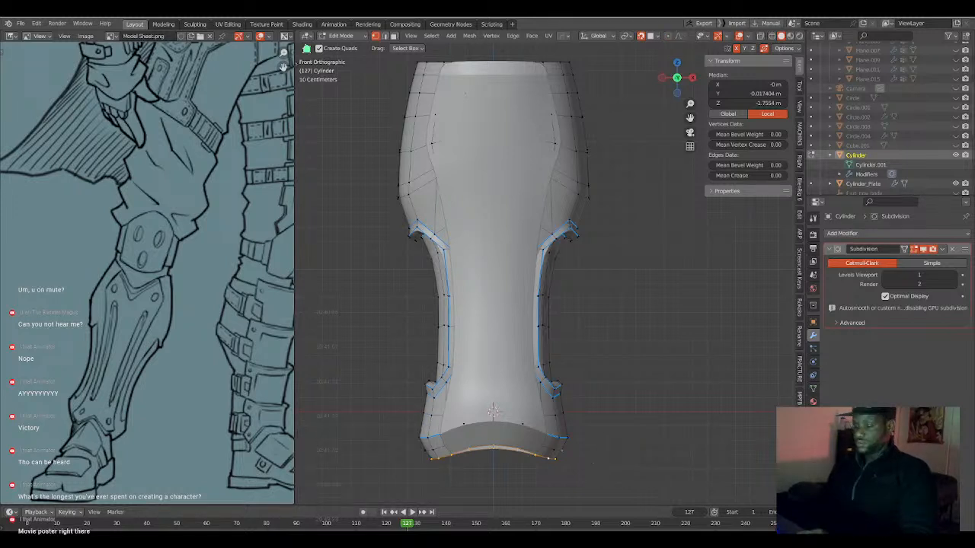
pyautogui.press('s')
pyautogui.click(565, 457)
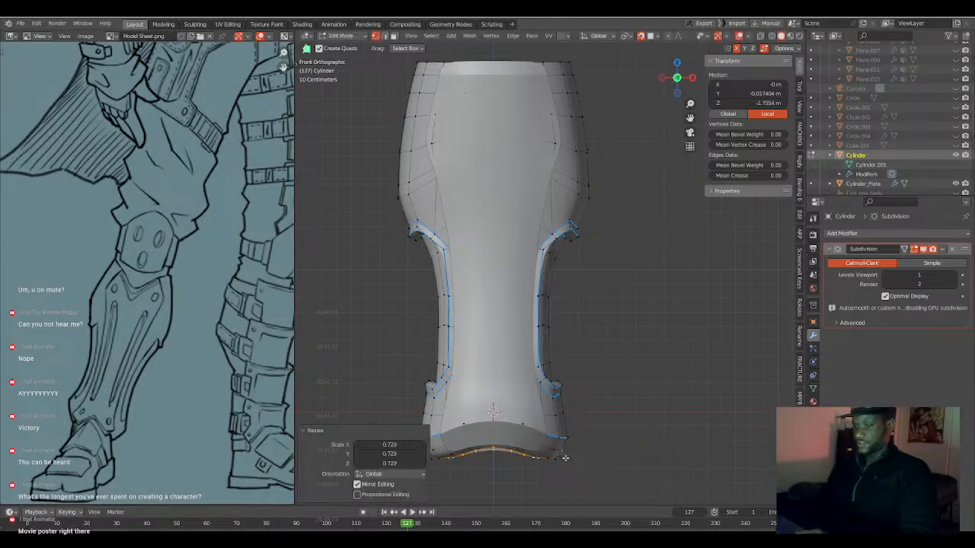
pyautogui.moveTo(565, 458); pyautogui.dragTo(549, 416, button='middle')
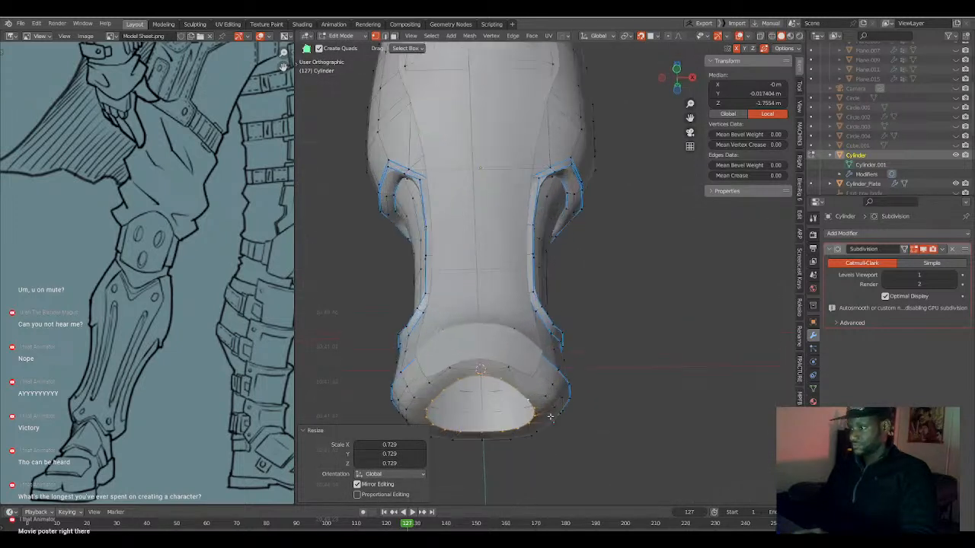
pyautogui.press('f')
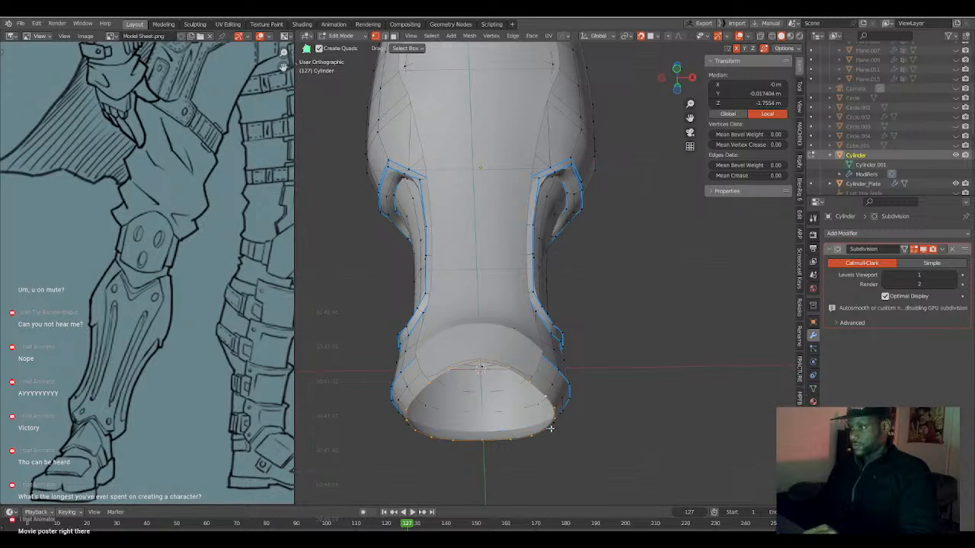
# Extrude the bottom opening's edge loop by -0.00825 m along Z and scale the new loop to 0.852.
pyautogui.click(765, 49)
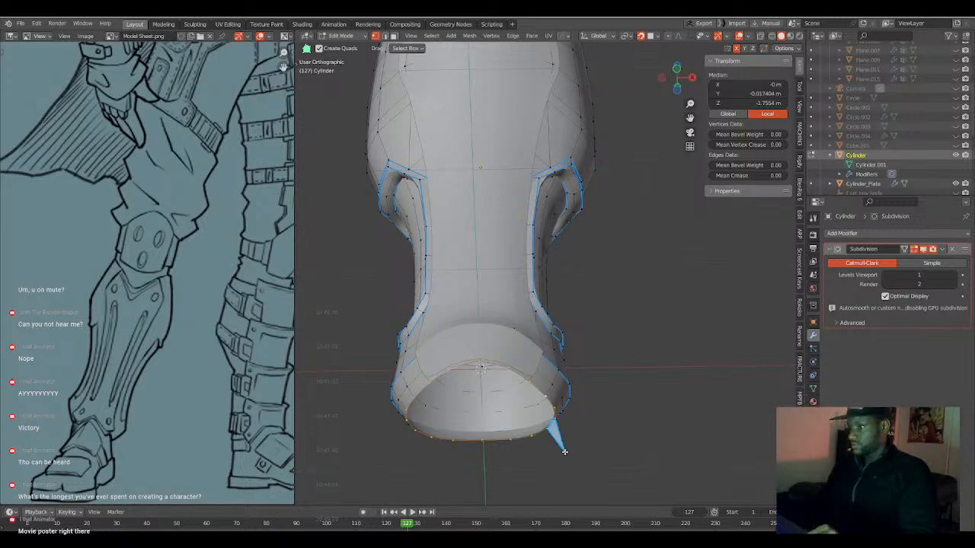
pyautogui.hotkey('alt', 'a')
pyautogui.keyDown('alt'); pyautogui.click(556, 413); pyautogui.keyUp('alt')
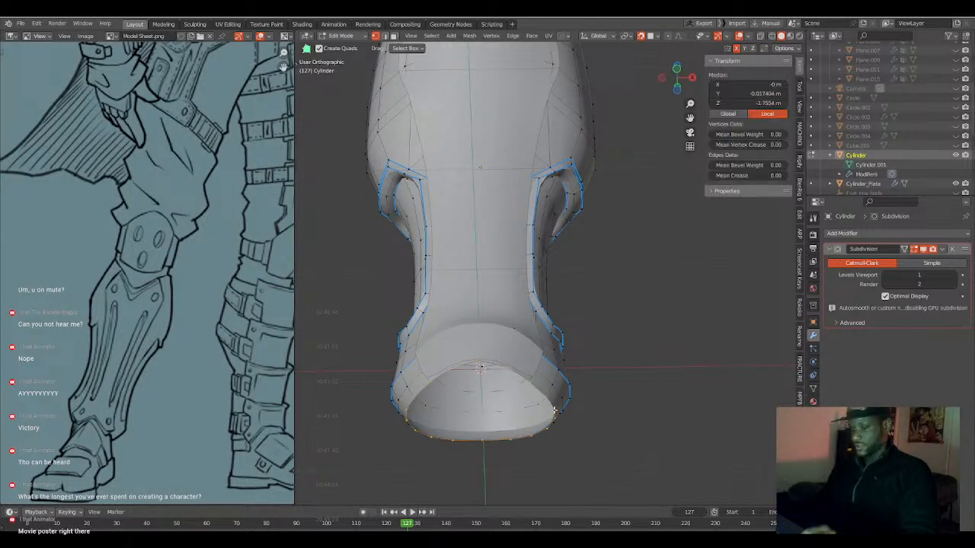
pyautogui.press('g')
pyautogui.press('z')
pyautogui.click(560, 415)
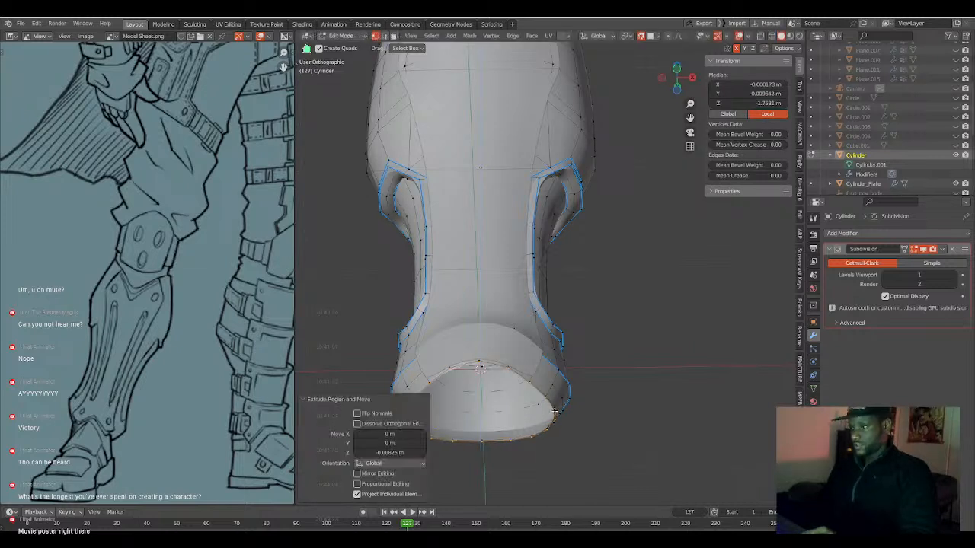
pyautogui.press('s')
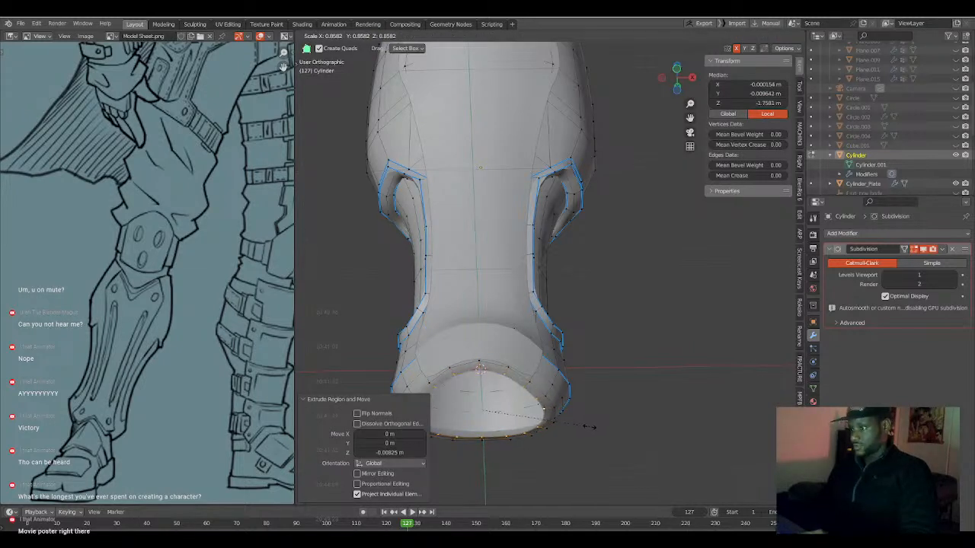
pyautogui.click(584, 433)
# Try to extrude the bottom rim's inner loop upward along Z into the leg.
pyautogui.press('e')
pyautogui.press('z')
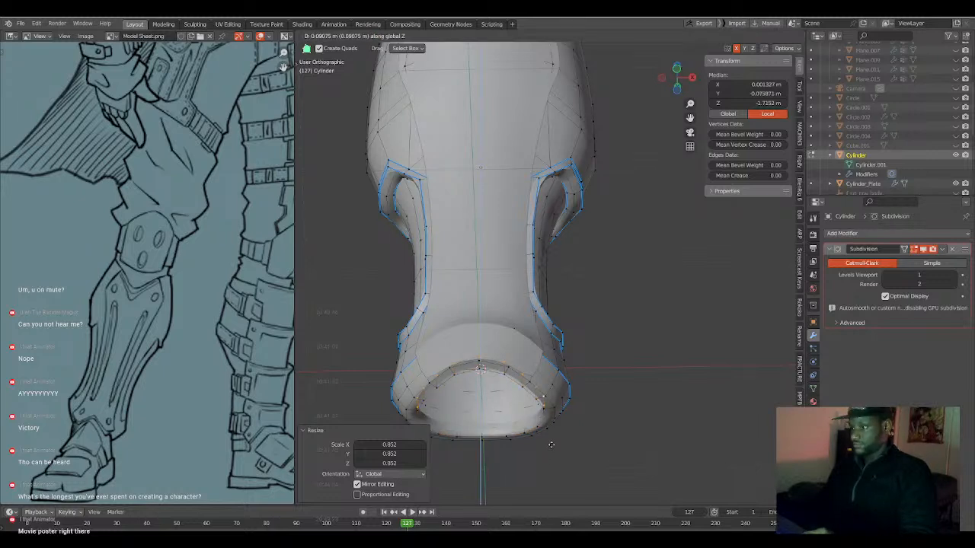
pyautogui.click(551, 444)
pyautogui.moveTo(570, 433)
pyautogui.mouseDown(button='middle')
pyautogui.moveTo(556, 420)
pyautogui.moveTo(566, 432)
pyautogui.mouseUp(button='middle')
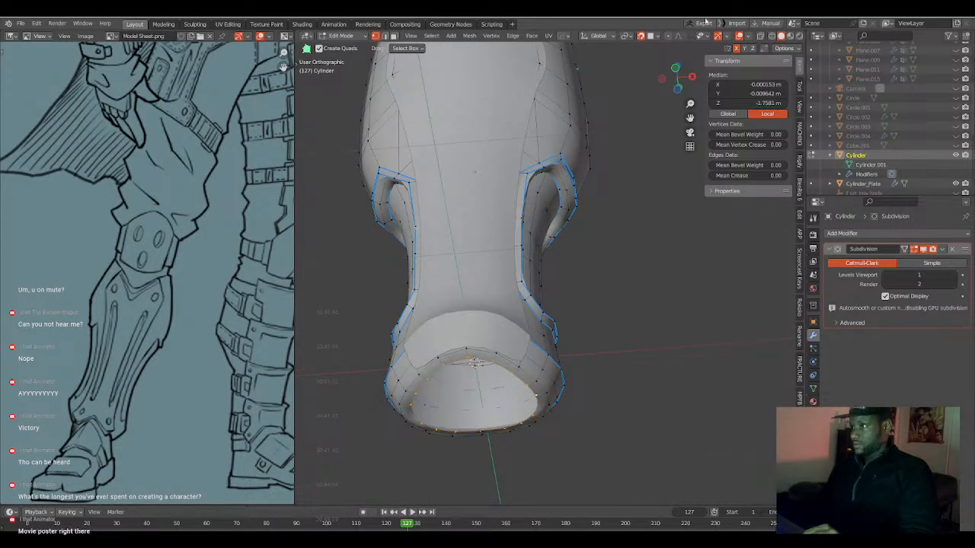
# Extrude the bottom rim's inner loop about 0.29 m up into the leg along Z and scale it to 0.813.
pyautogui.moveTo(576, 186); pyautogui.dragTo(591, 190, button='middle')
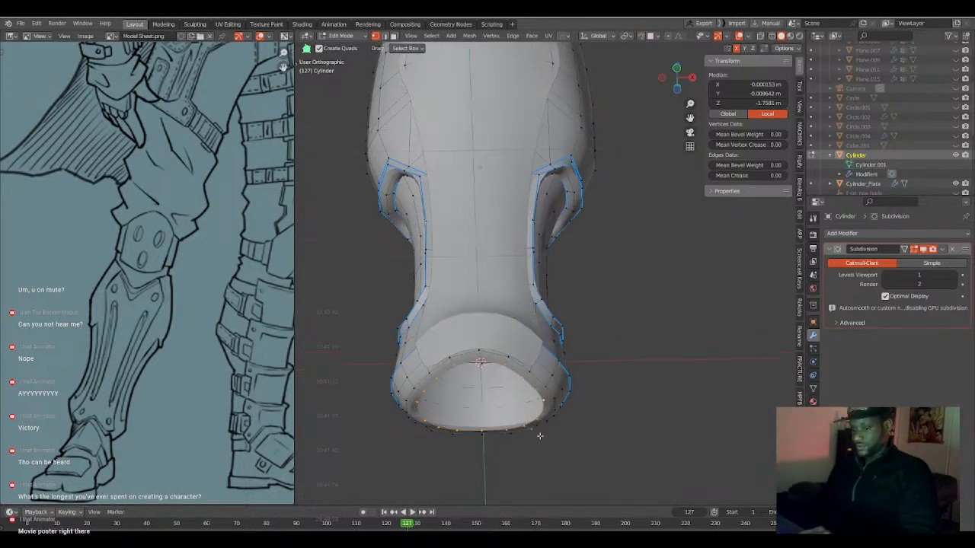
pyautogui.press('e')
pyautogui.press('z')
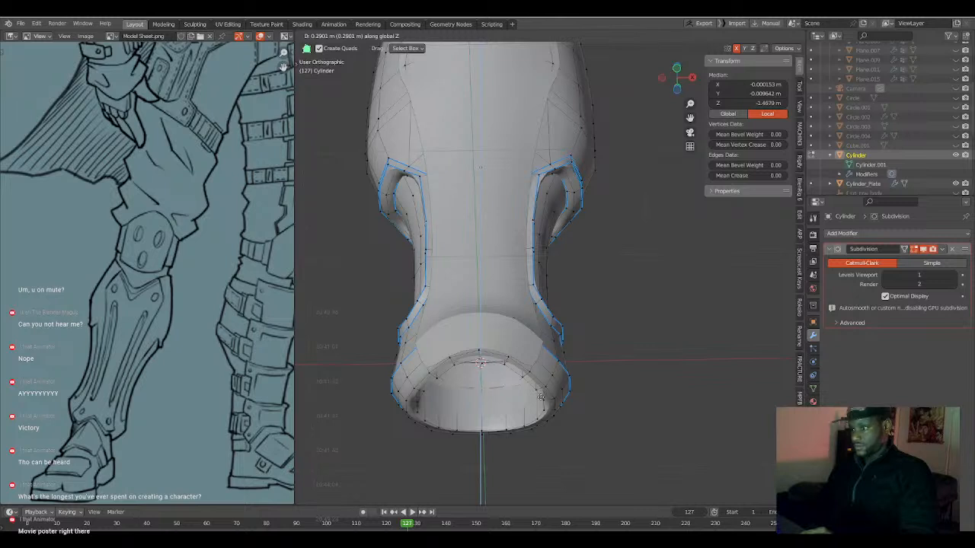
pyautogui.click(587, 422)
pyautogui.press('s')
pyautogui.click(554, 412)
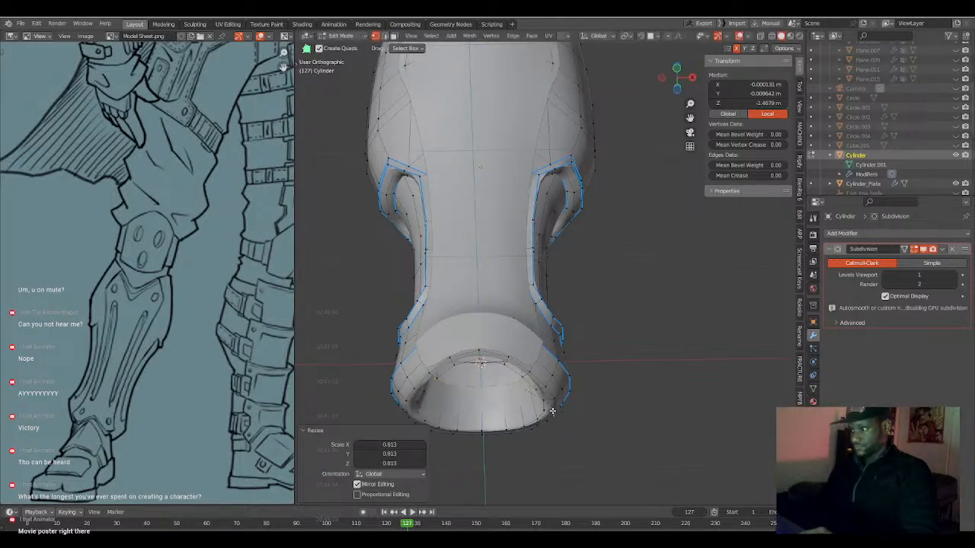
# Try a loop cut around the bottom rim with a slide factor of -0.515 and undo it.
pyautogui.press('g')
pyautogui.press('g')
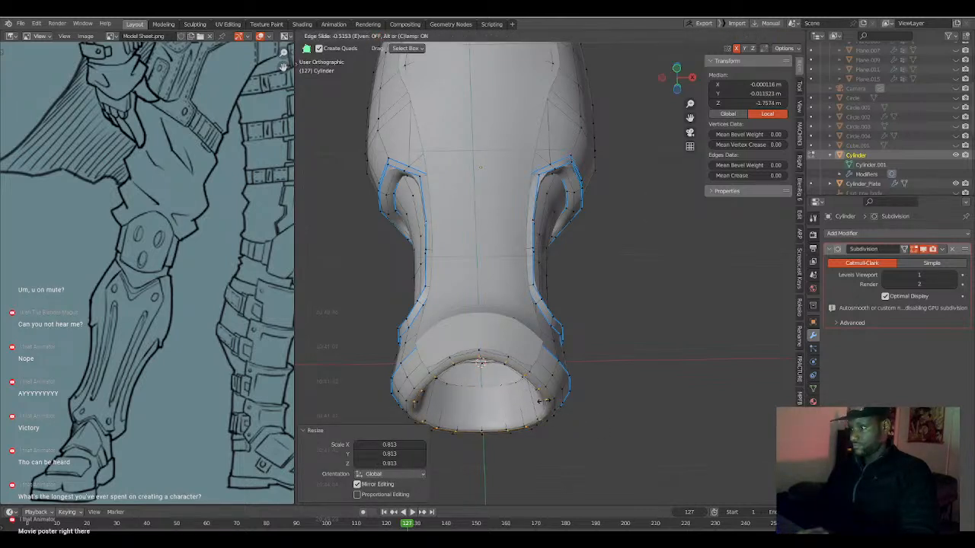
pyautogui.click(543, 401)
pyautogui.hotkey('ctrl', 'r')
pyautogui.rightClick(547, 404)
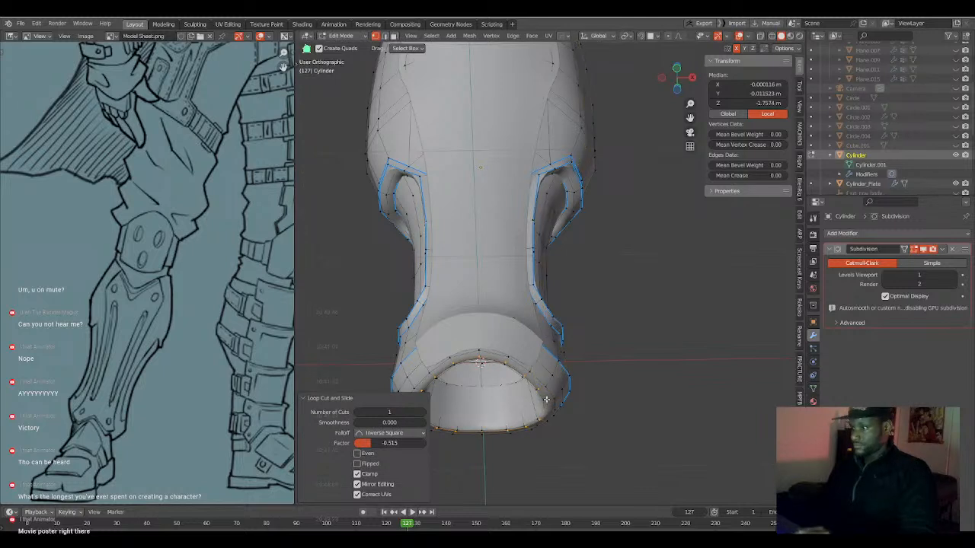
pyautogui.hotkey('ctrl', 'z')
# Select the outer and inner edge loops of the bottom rim, mark them with HardOps, and clear the selection.
pyautogui.hotkey('ctrl', 'r')
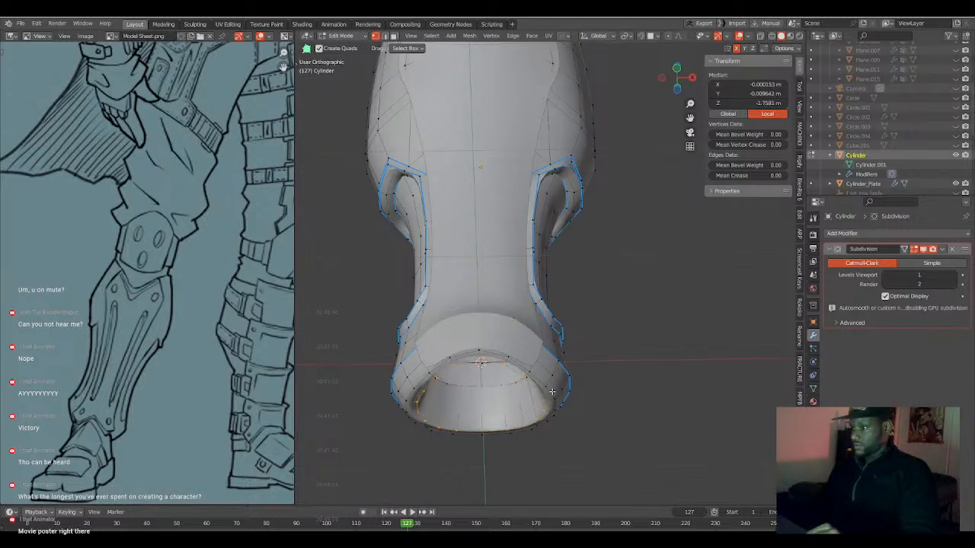
pyautogui.click(552, 391)
pyautogui.press('q')
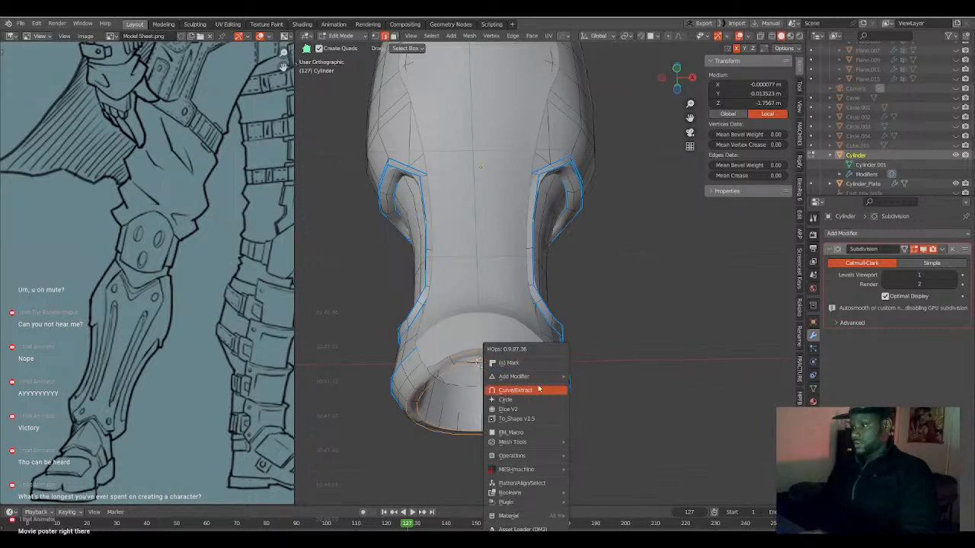
pyautogui.click(533, 364)
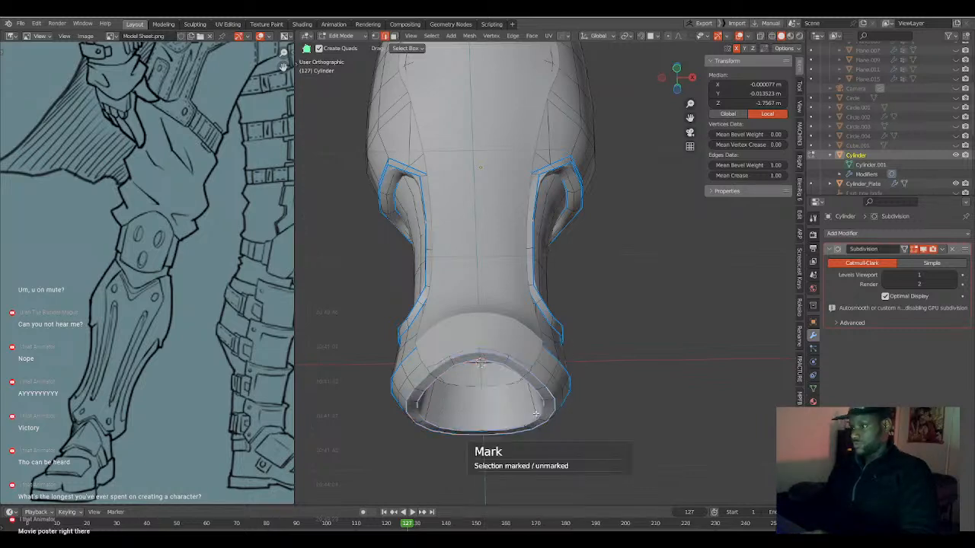
pyautogui.hotkey('alt', 'a')
# Extrude the edge loop around the Cylinder's top opening and scale it slightly inward to form a rim.
pyautogui.moveTo(559, 404); pyautogui.dragTo(568, 276, button='middle')
pyautogui.click(565, 276)
pyautogui.keyDown('alt'); pyautogui.click(569, 276); pyautogui.keyUp('alt')
pyautogui.press('KP_1')
pyautogui.press('e')
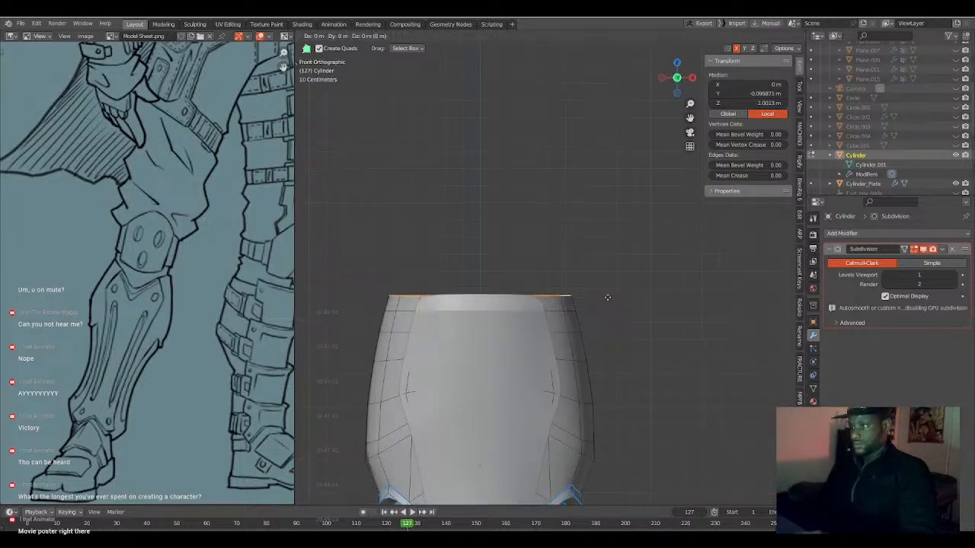
pyautogui.rightClick(607, 297)
pyautogui.press('g')
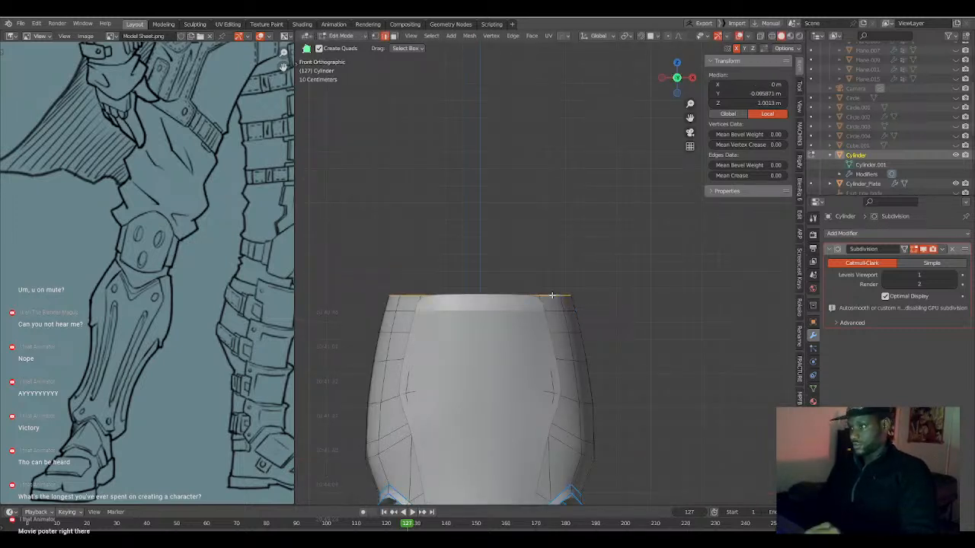
pyautogui.press('z')
pyautogui.click(606, 352)
pyautogui.press('s')
pyautogui.click(601, 352)
# Extrude the top rim's inner loop 0.16719 m down into the leg along Z.
pyautogui.press('g')
pyautogui.press('z')
pyautogui.click(601, 355)
pyautogui.press('g')
pyautogui.press('z')
pyautogui.click(599, 386)
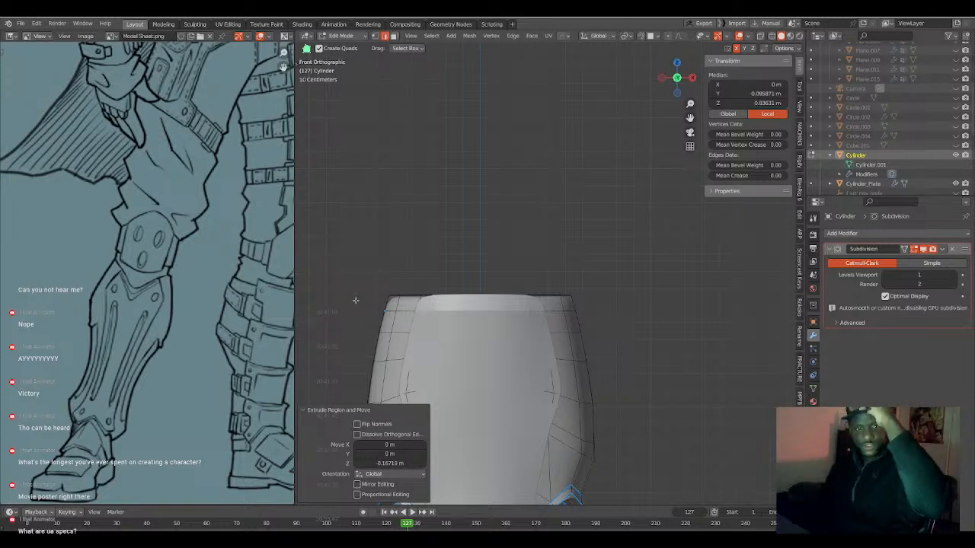
# Open Cylinder_Plate for editing and slide the curved edge loop below its widest part downward by a factor of 0.553.
pyautogui.scroll(-3, 537, 397)
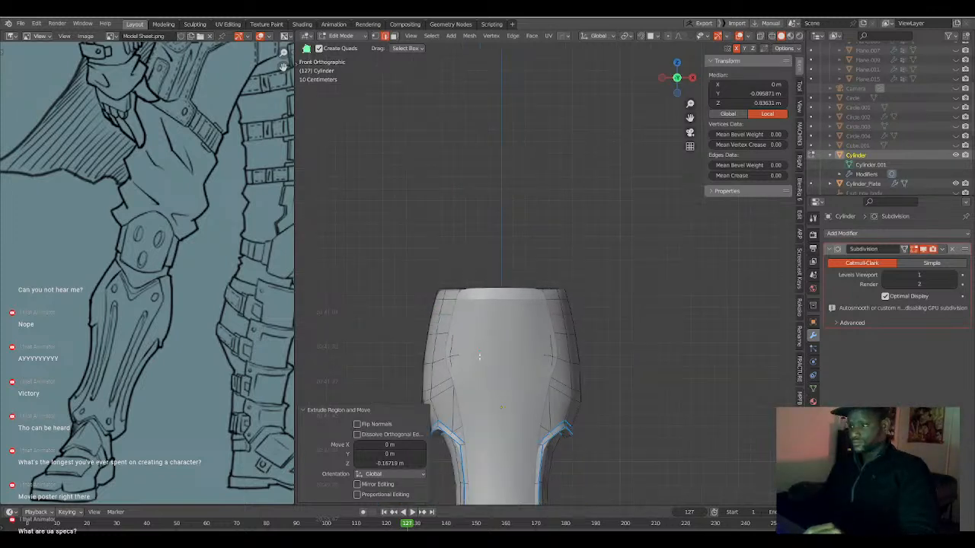
pyautogui.scroll(3, 537, 397)
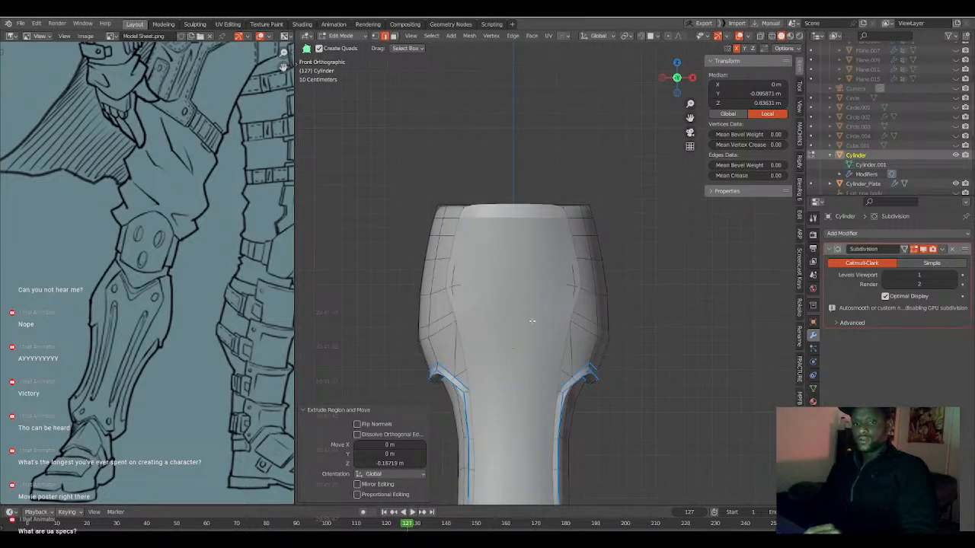
pyautogui.moveTo(545, 327); pyautogui.dragTo(551, 307, button='middle')
pyautogui.press('Tab')
pyautogui.scroll(-2, 504, 329)
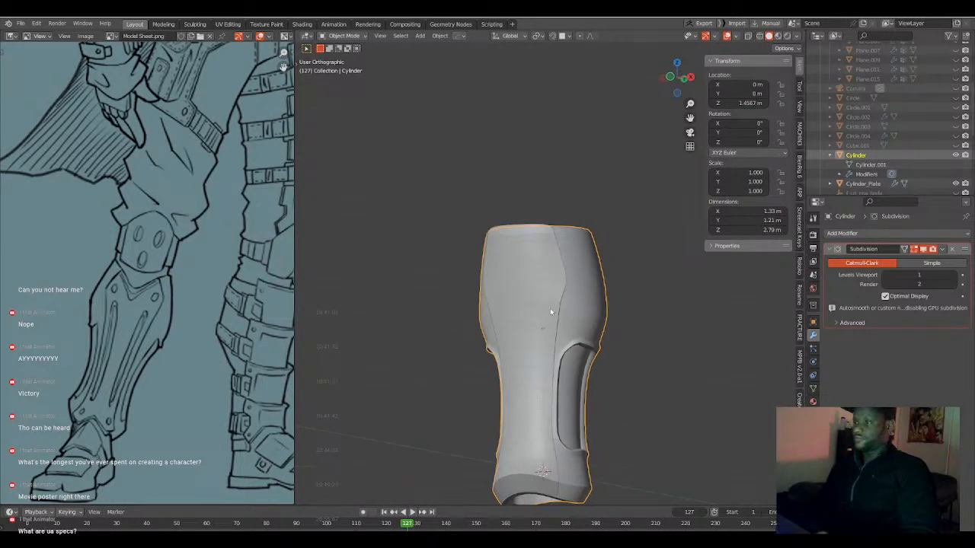
pyautogui.click(550, 307)
pyautogui.press('Tab')
pyautogui.moveTo(541, 340)
pyautogui.mouseDown(button='middle')
pyautogui.moveTo(548, 333)
pyautogui.moveTo(534, 325)
pyautogui.mouseUp(button='middle')
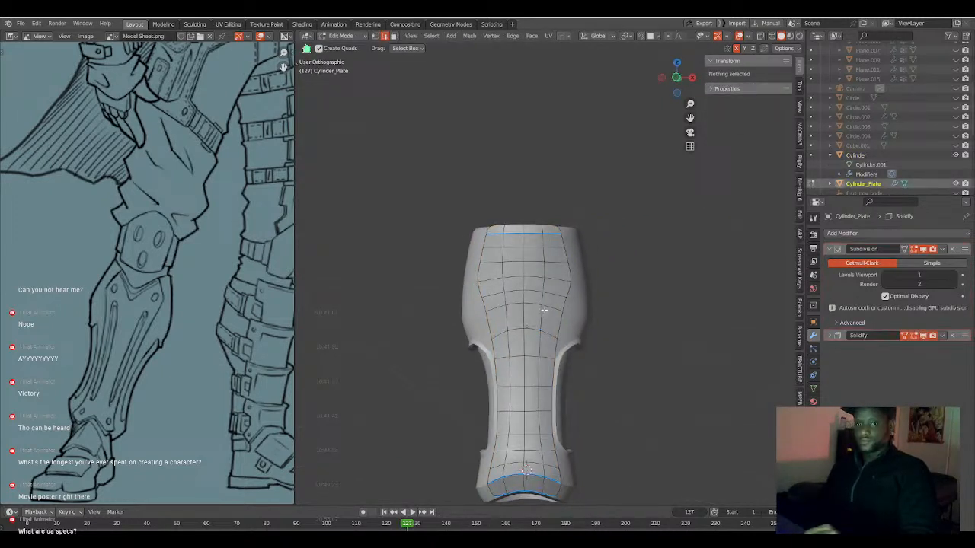
pyautogui.keyDown('alt'); pyautogui.click(547, 303); pyautogui.keyUp('alt')
pyautogui.press('g')
pyautogui.press('g')
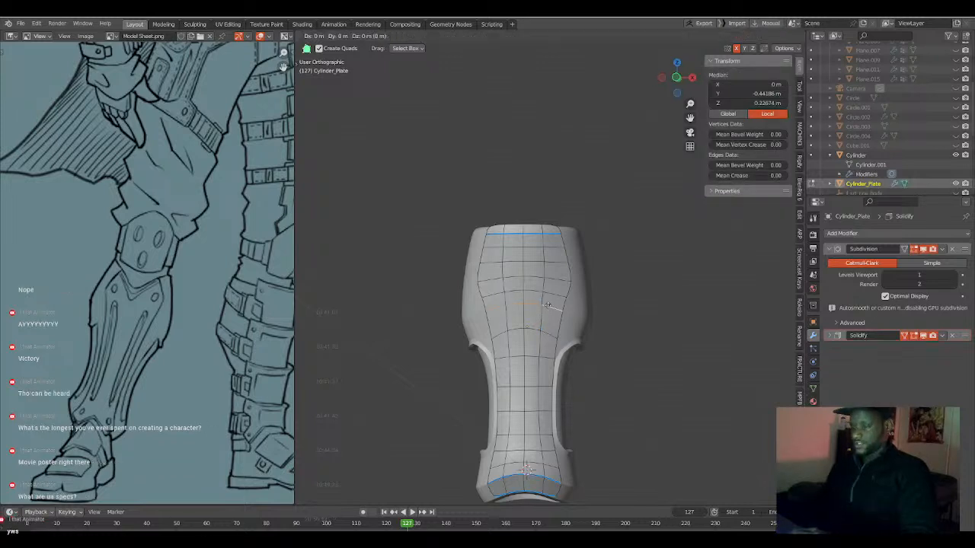
pyautogui.click(545, 316)
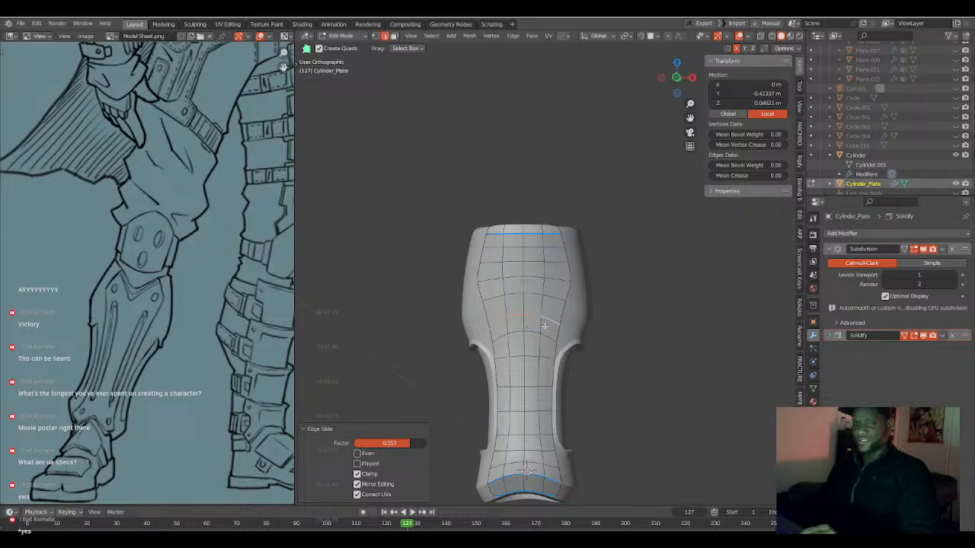
# Examine Cylinder_Plate's outline over the leg from the front in Object Mode and return to Edit Mode.
pyautogui.scroll(1, 544, 325)
pyautogui.keyDown('shift'); pyautogui.moveTo(538, 348); pyautogui.dragTo(538, 339, button='middle'); pyautogui.keyUp('shift')
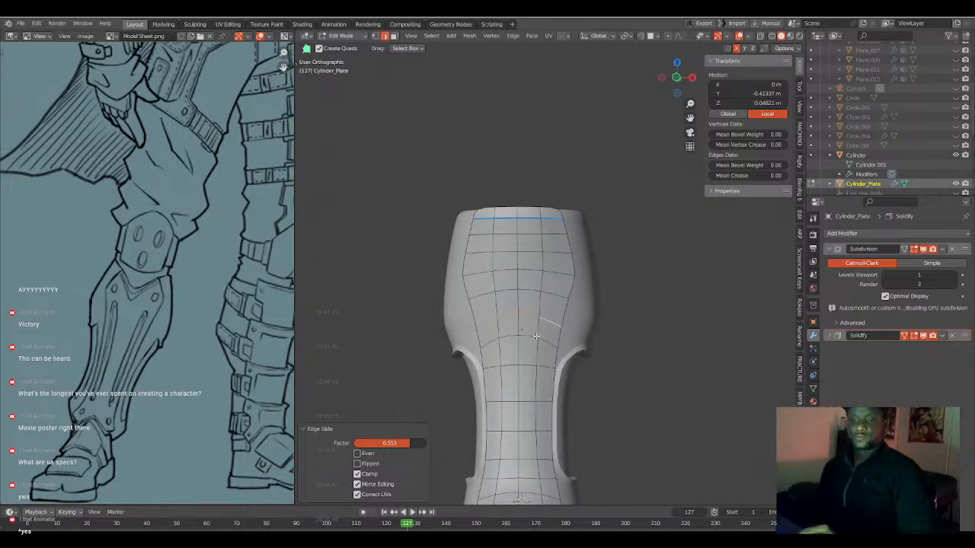
pyautogui.moveTo(538, 342); pyautogui.dragTo(488, 329, button='middle')
pyautogui.press('Tab')
pyautogui.press('KP_1')
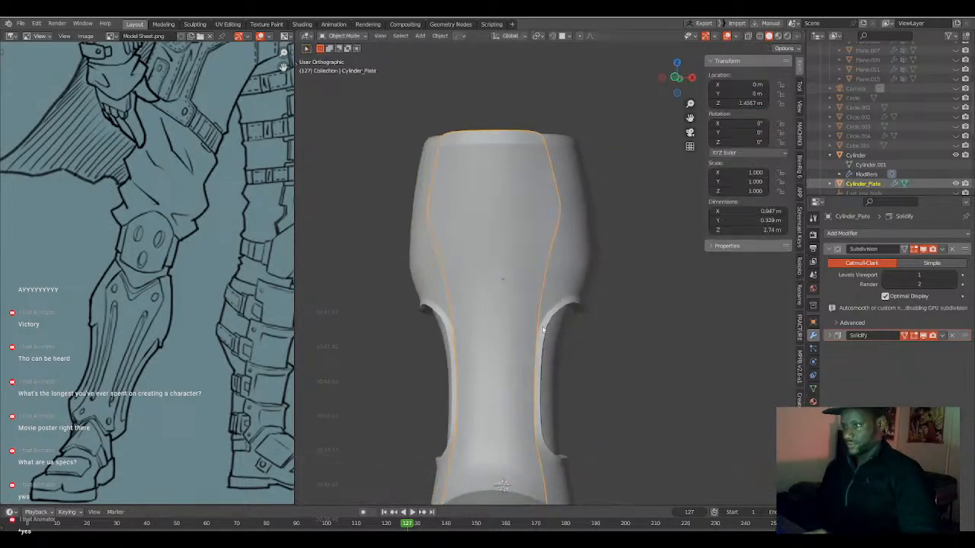
pyautogui.scroll(2, 544, 329)
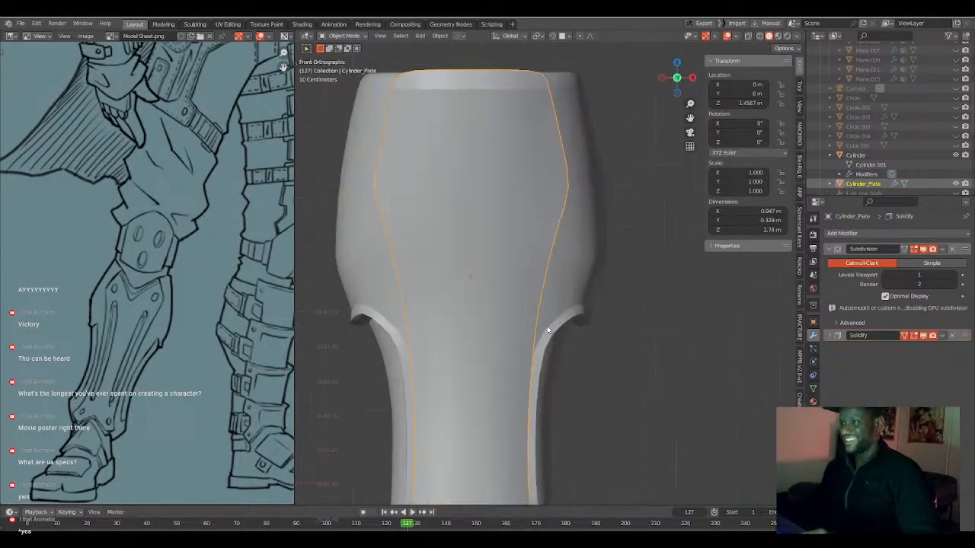
pyautogui.moveTo(540, 211)
pyautogui.keyDown('shift'); pyautogui.mouseDown(button='middle')
pyautogui.moveTo(549, 238)
pyautogui.moveTo(540, 235)
pyautogui.moveTo(565, 277)
pyautogui.mouseUp(button='middle'); pyautogui.keyUp('shift')
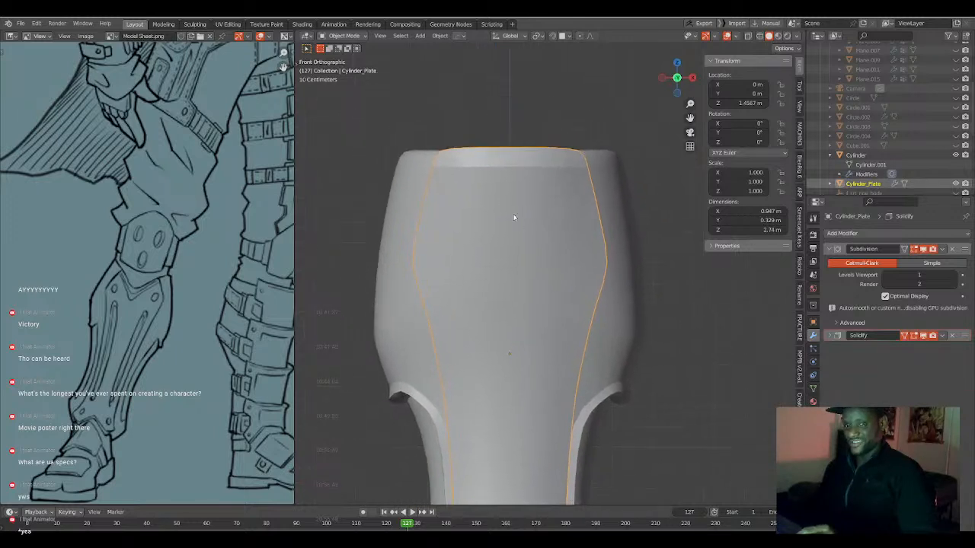
pyautogui.press('Tab')
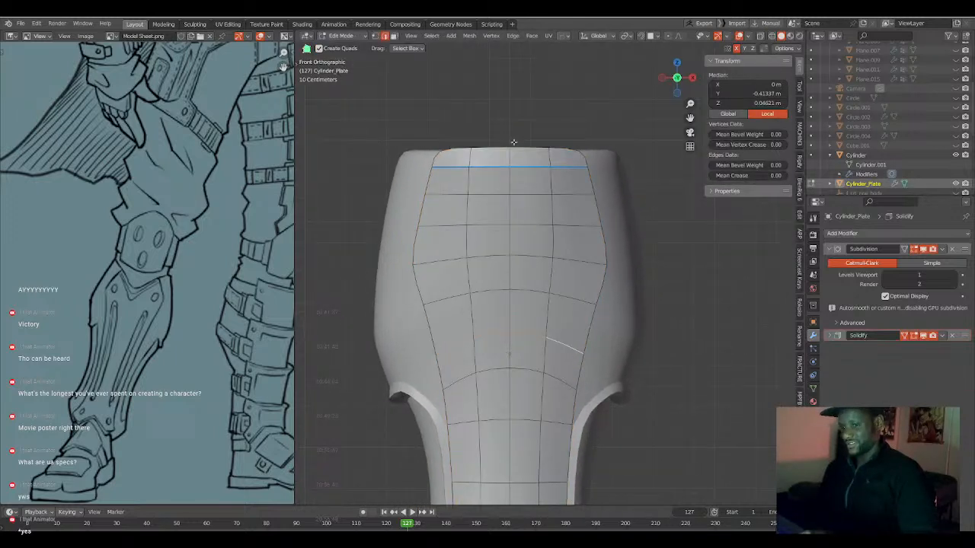
# Open Cylinder and Cylinder_Plate together for editing and select the front centre vertices through both pieces at the top rim.
pyautogui.press('Tab')
pyautogui.keyDown('shift'); pyautogui.click(608, 174); pyautogui.keyUp('shift')
pyautogui.press('Tab')
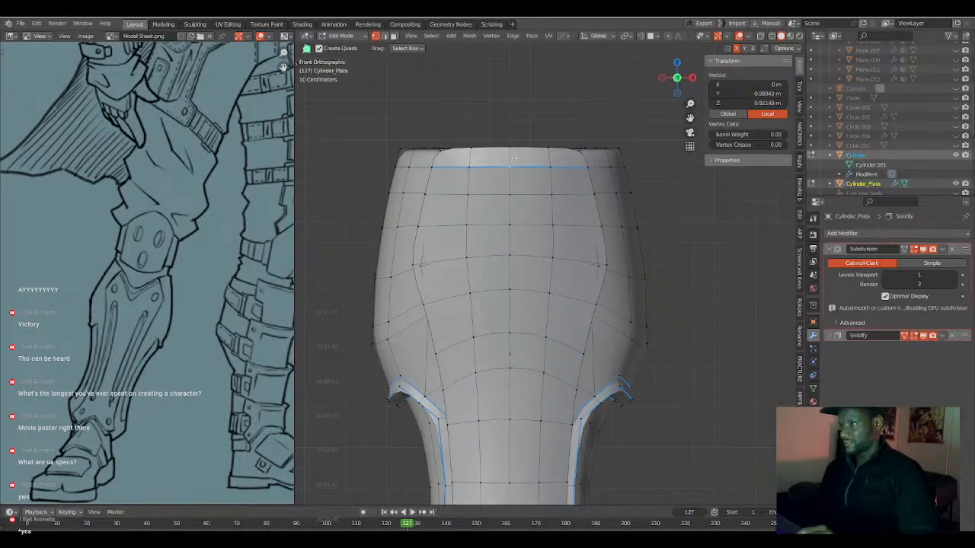
pyautogui.moveTo(514, 158); pyautogui.dragTo(499, 207, button='middle')
pyautogui.click(503, 207)
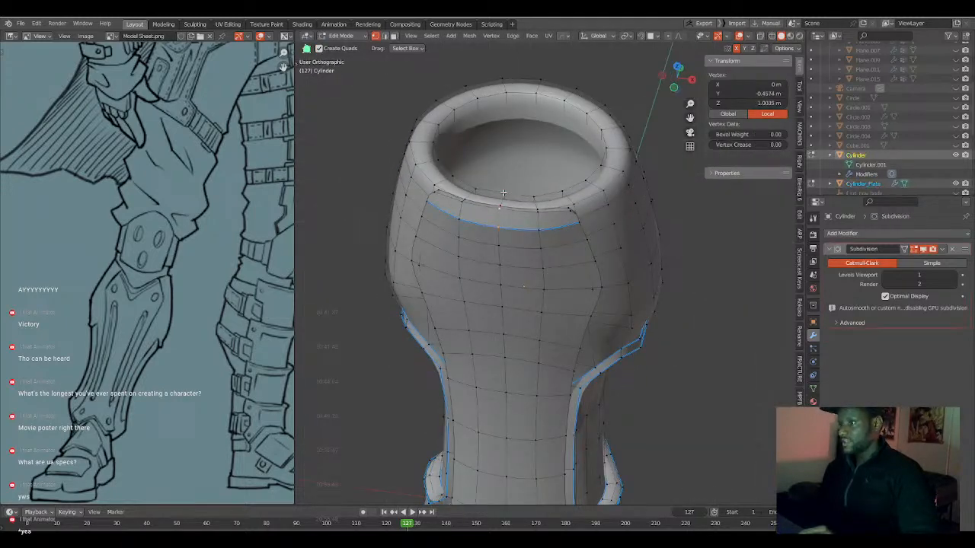
pyautogui.hotkey('alt', 'z')
pyautogui.keyDown('shift'); pyautogui.click(502, 221); pyautogui.keyUp('shift')
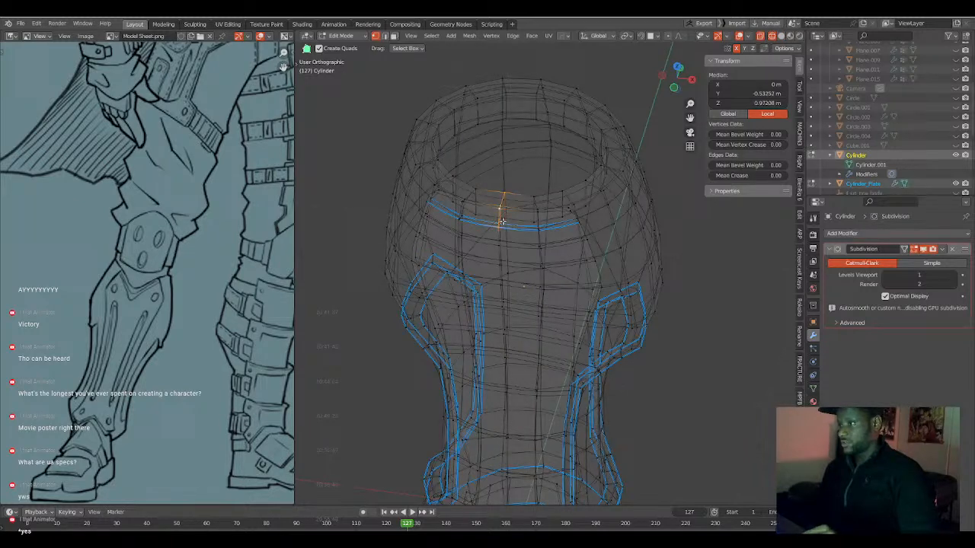
pyautogui.press('KP_1')
pyautogui.press('z')
pyautogui.press('Escape')
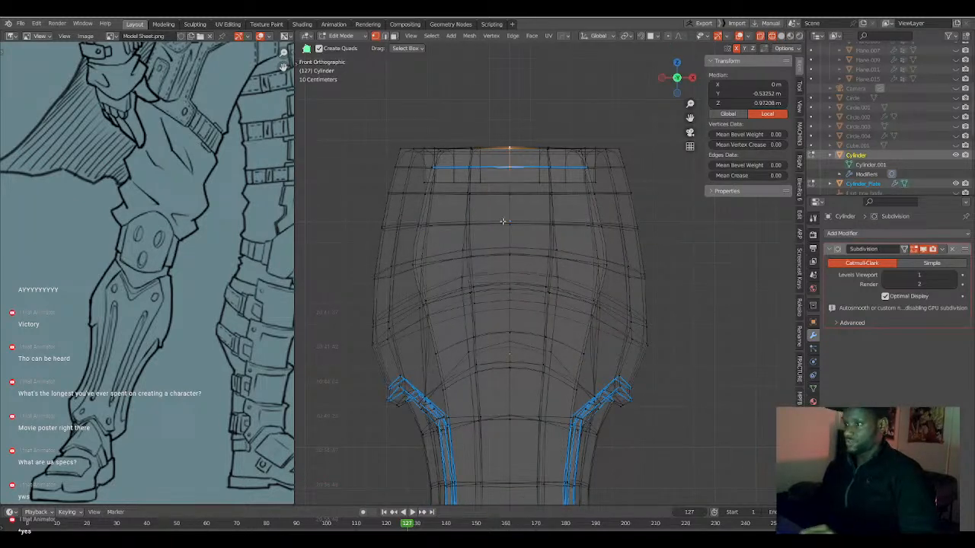
pyautogui.hotkey('alt', 'z')
pyautogui.press('g')
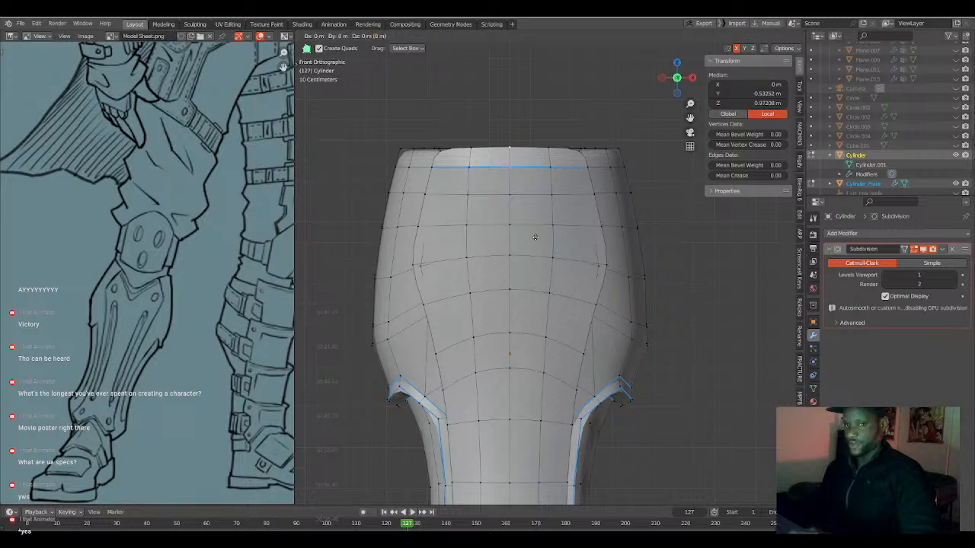
pyautogui.press('z')
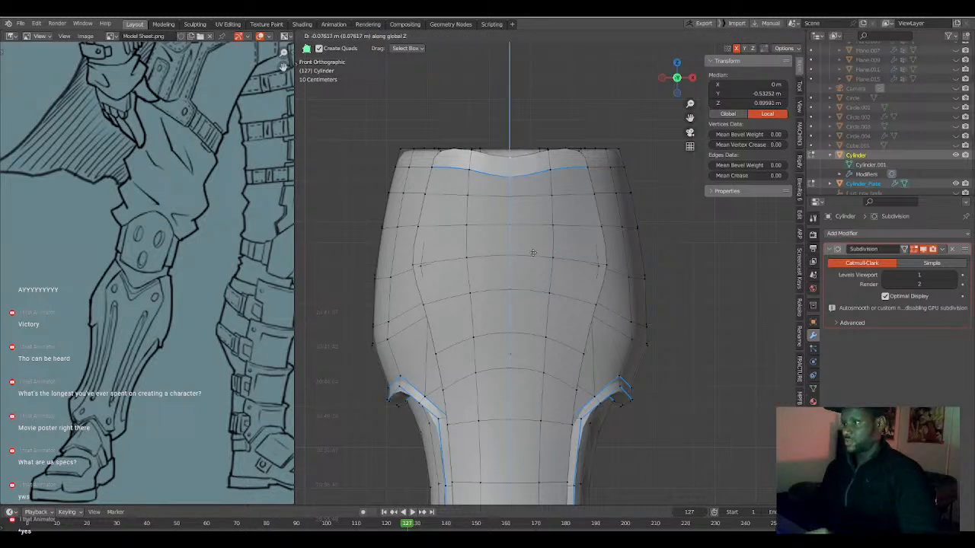
pyautogui.rightClick(533, 253)
# Lower the front centre rim vertices about 0.262 m along Z with smooth proportional editing at size 0.43 to form a V notch.
pyautogui.press('o')
pyautogui.press('g')
pyautogui.press('z')
pyautogui.scroll(-15, 533, 255)
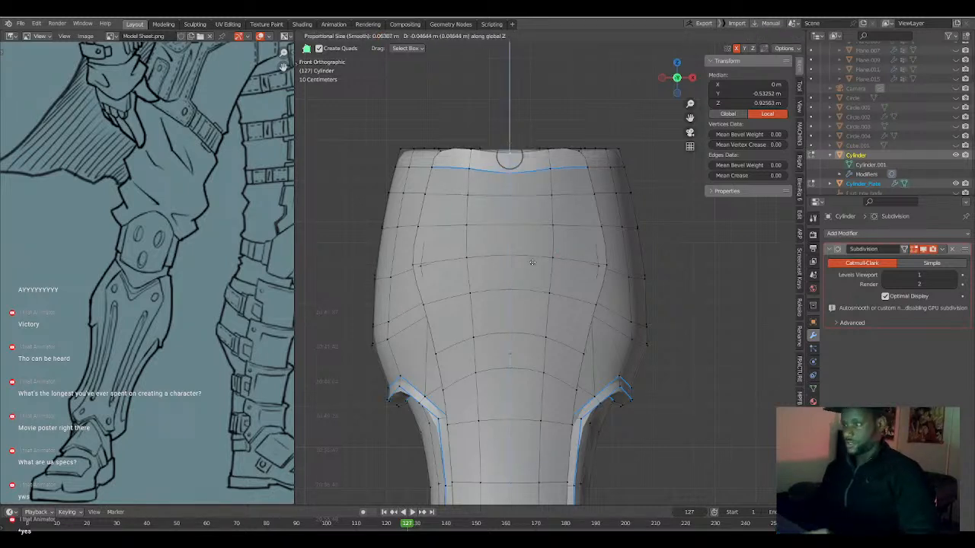
pyautogui.scroll(-2, 532, 282)
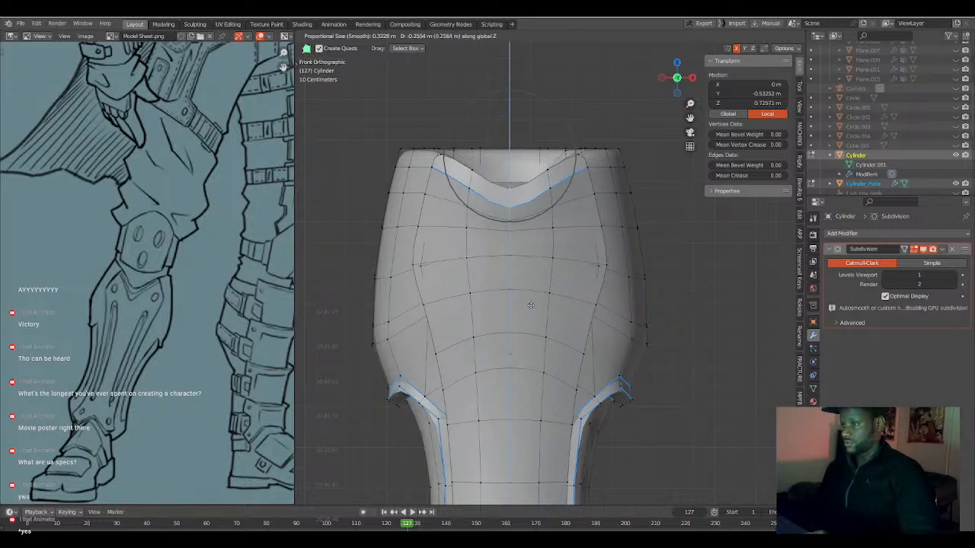
pyautogui.scroll(-3, 530, 305)
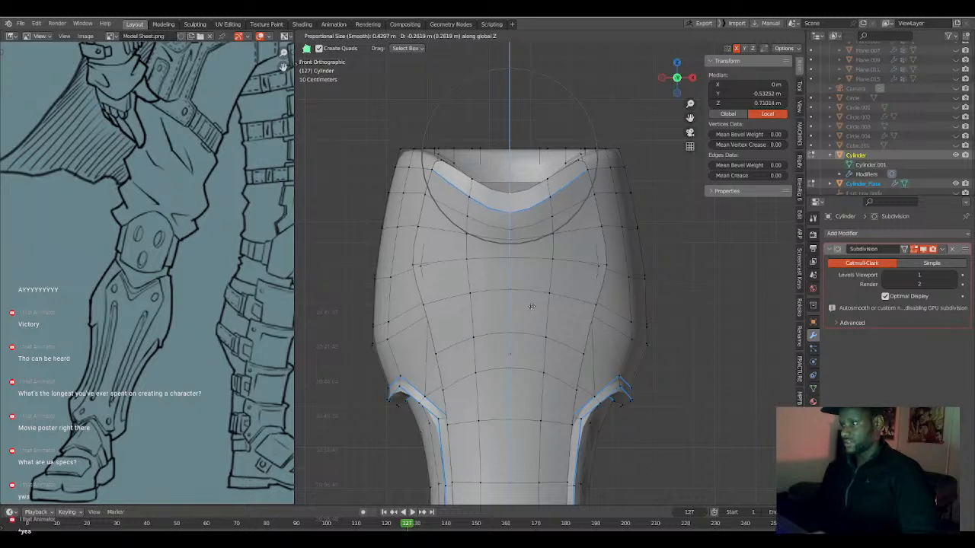
pyautogui.click(530, 306)
# Lower the plate's centre-line vertex below the notch about 0.07 m along Z with proportional editing.
pyautogui.click(515, 256)
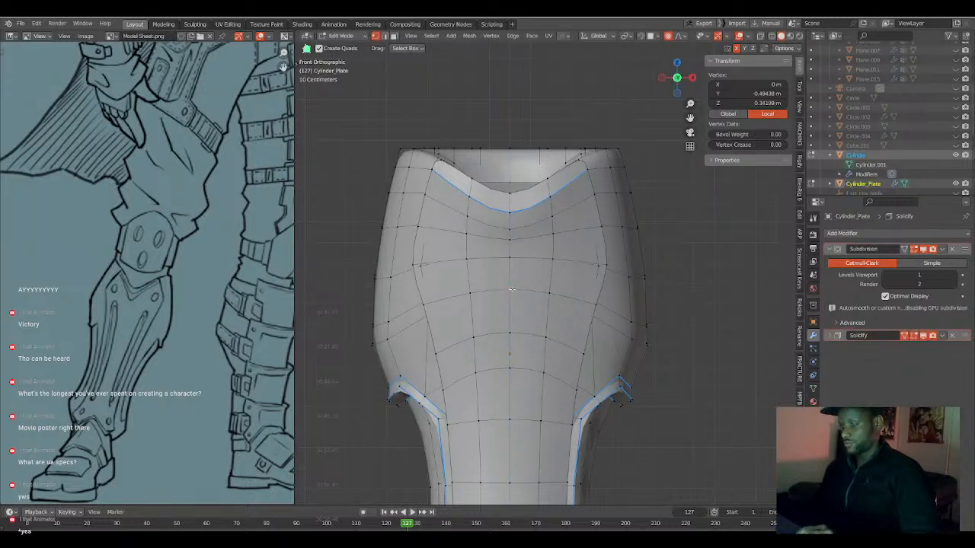
pyautogui.press('g')
pyautogui.press('z')
pyautogui.click(510, 303)
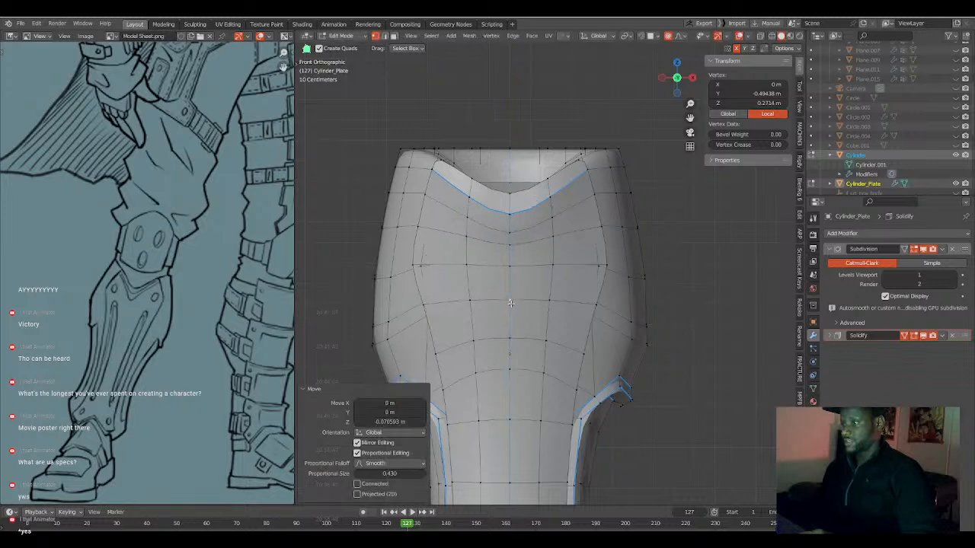
# Lower the symmetrical vertex pair in the plate's curved row above the side recesses about 0.043 m along Z with proportional editing.
pyautogui.click(543, 379)
pyautogui.keyDown('shift'); pyautogui.click(483, 375); pyautogui.keyUp('shift')
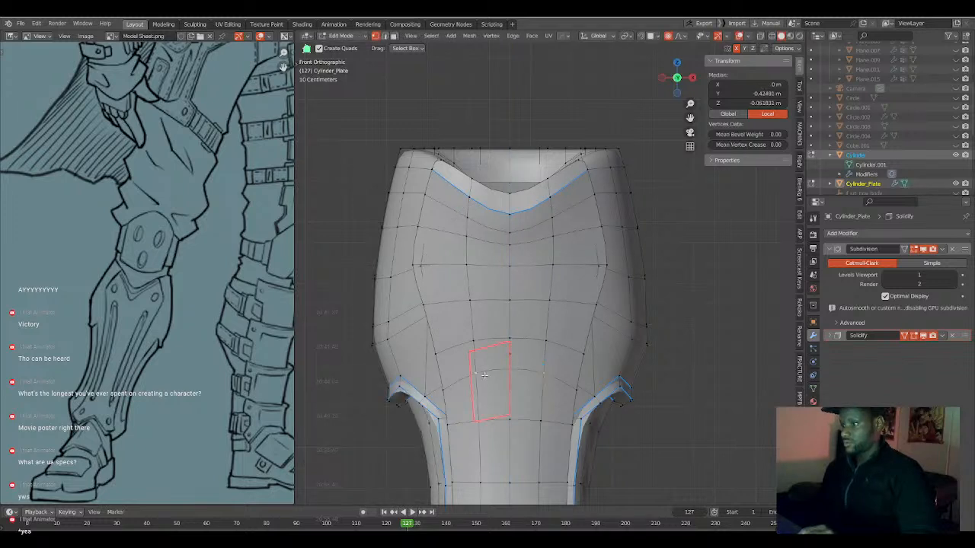
pyautogui.press('g')
pyautogui.press('z')
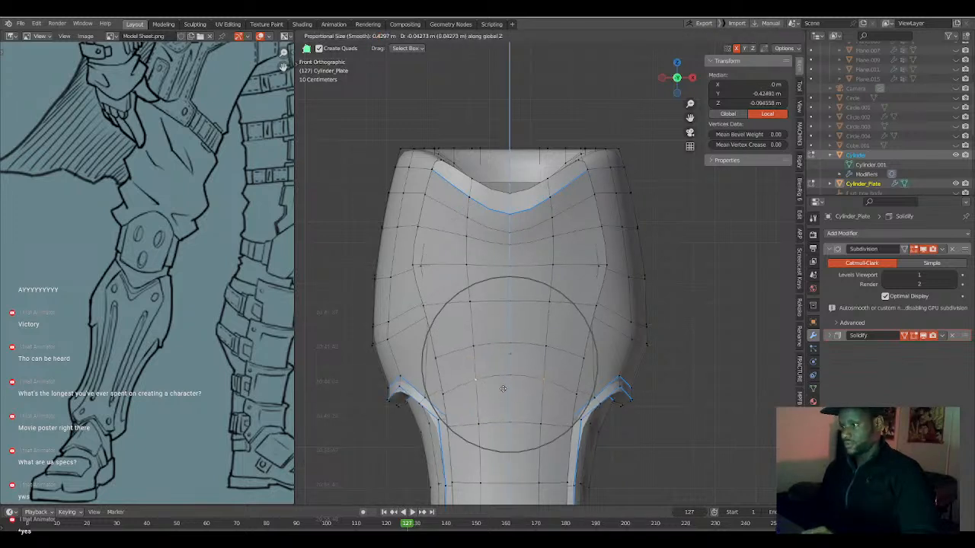
pyautogui.click(502, 390)
# Select the vertices at the plate's widest row on both sides and lower them about 0.043 m along Z with proportional size 0.113.
pyautogui.click(560, 258)
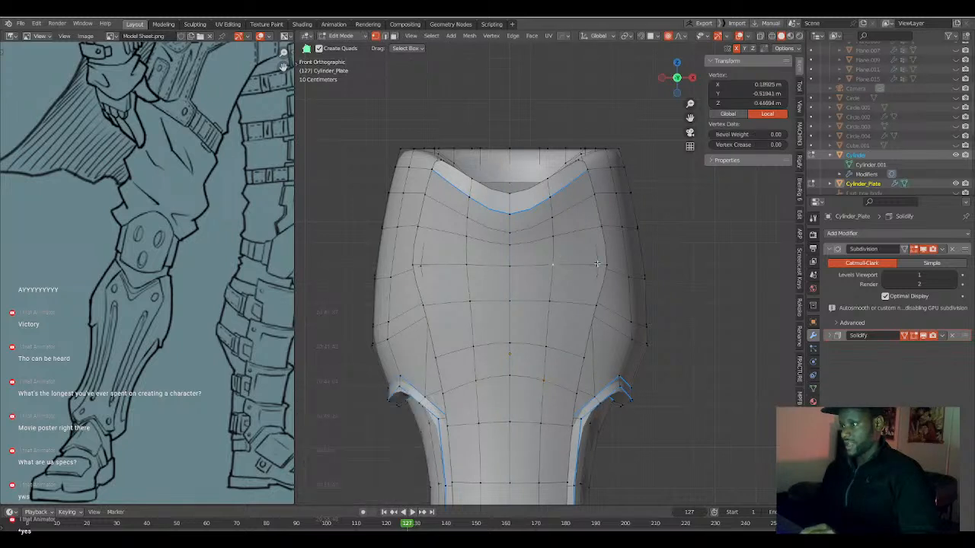
pyautogui.keyDown('shift'); pyautogui.click(597, 264); pyautogui.keyUp('shift')
pyautogui.hotkey('ctrl', 'shift', 'm')
pyautogui.press('g')
pyautogui.press('z')
pyautogui.scroll(10, 566, 278)
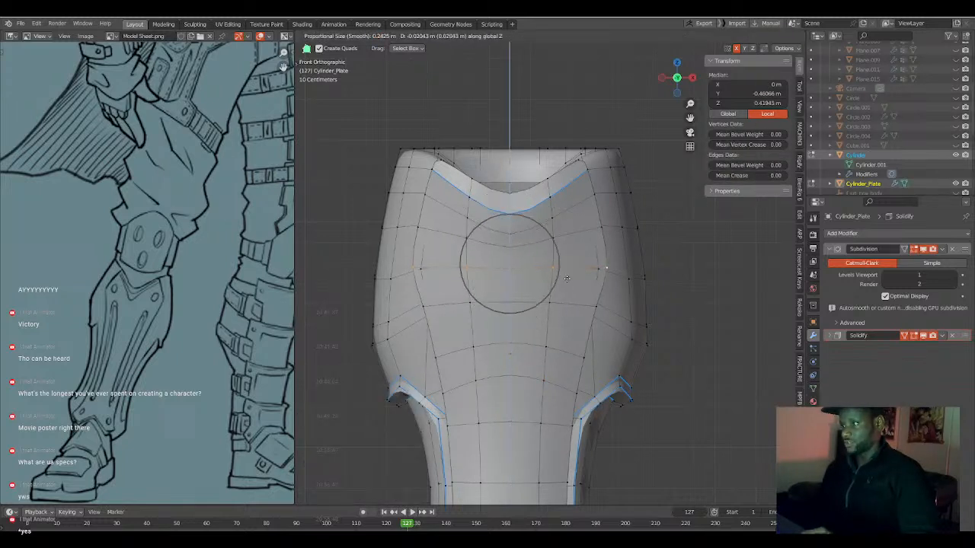
pyautogui.click(567, 283)
# Edge-slide the symmetrical plate vertex pair directly below the V notch by a factor of -0.417.
pyautogui.click(551, 229)
pyautogui.keyDown('shift'); pyautogui.click(524, 230); pyautogui.keyUp('shift')
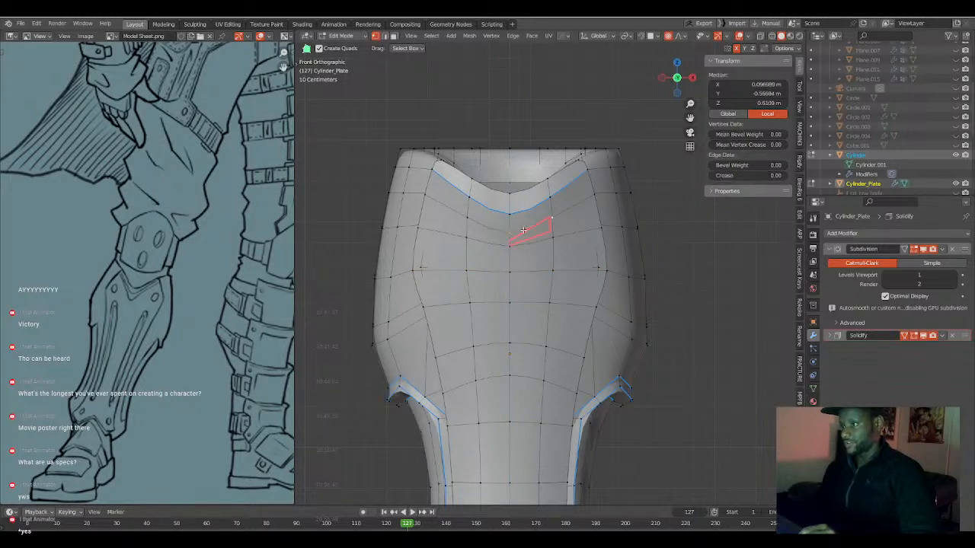
pyautogui.keyDown('shift'); pyautogui.click(462, 215); pyautogui.keyUp('shift')
pyautogui.press('g')
pyautogui.press('g')
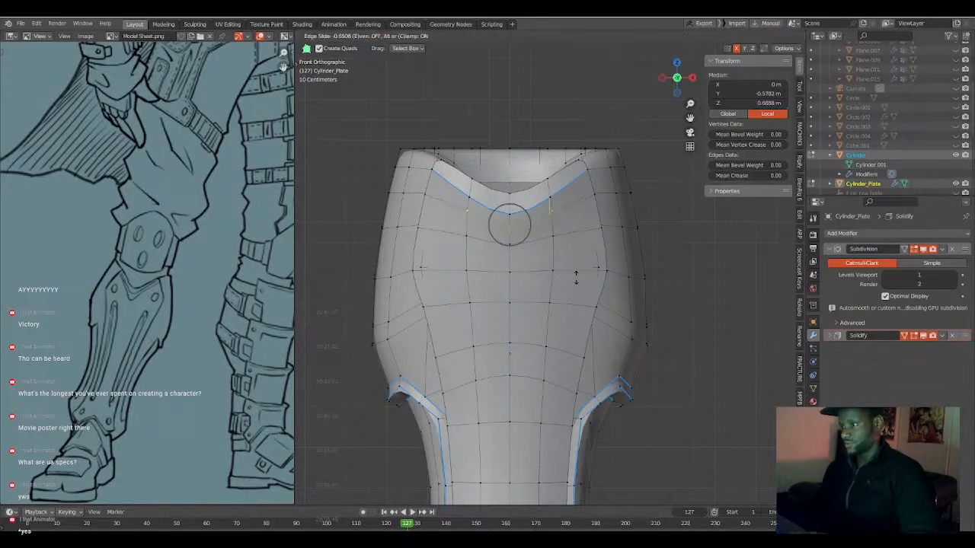
pyautogui.click(576, 275)
pyautogui.press('g')
pyautogui.click(576, 275)
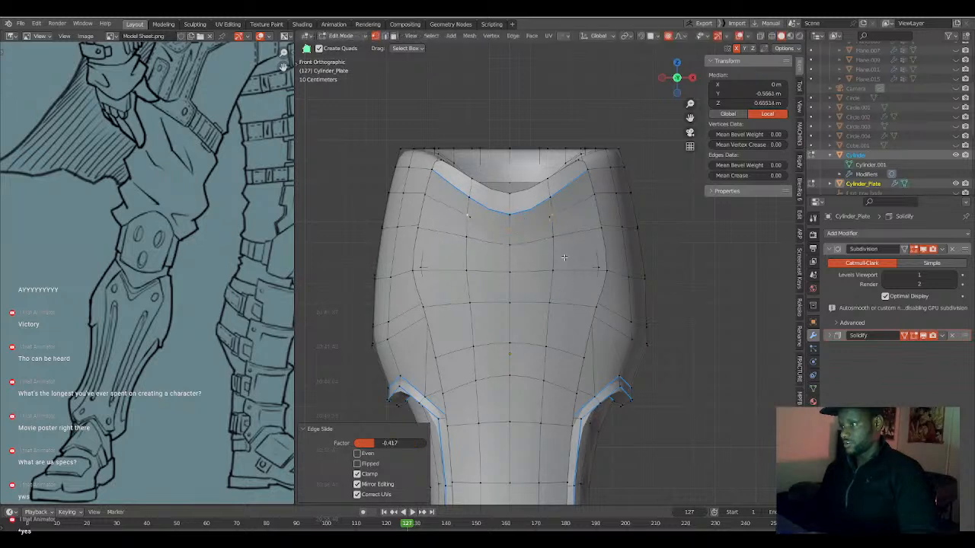
# Edge-slide the next vertex pair below the notch downward toward the widest row and check the shape in Object Mode.
pyautogui.click(558, 238)
pyautogui.keyDown('ctrl'); pyautogui.click(468, 242); pyautogui.keyUp('ctrl')
pyautogui.press('g')
pyautogui.press('g')
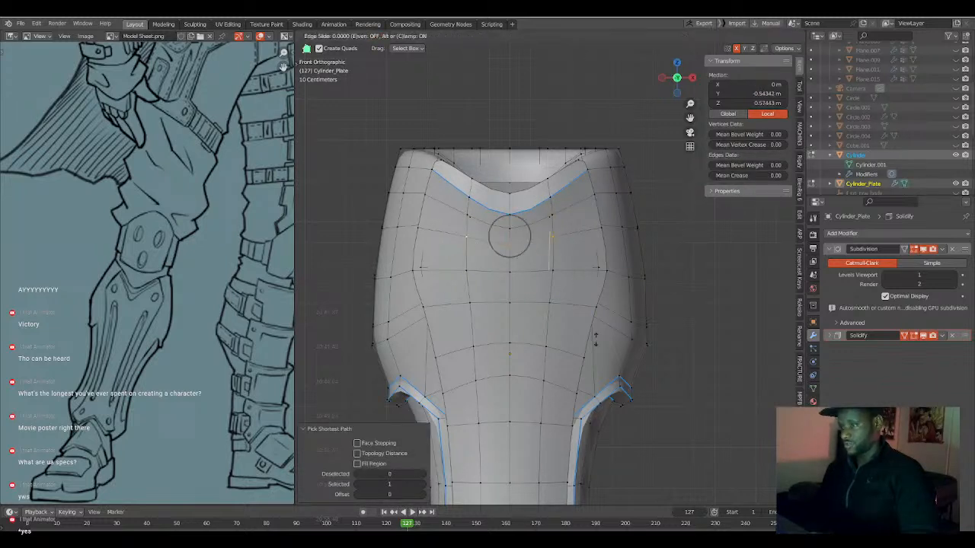
pyautogui.click(593, 360)
pyautogui.press('g')
pyautogui.press('g')
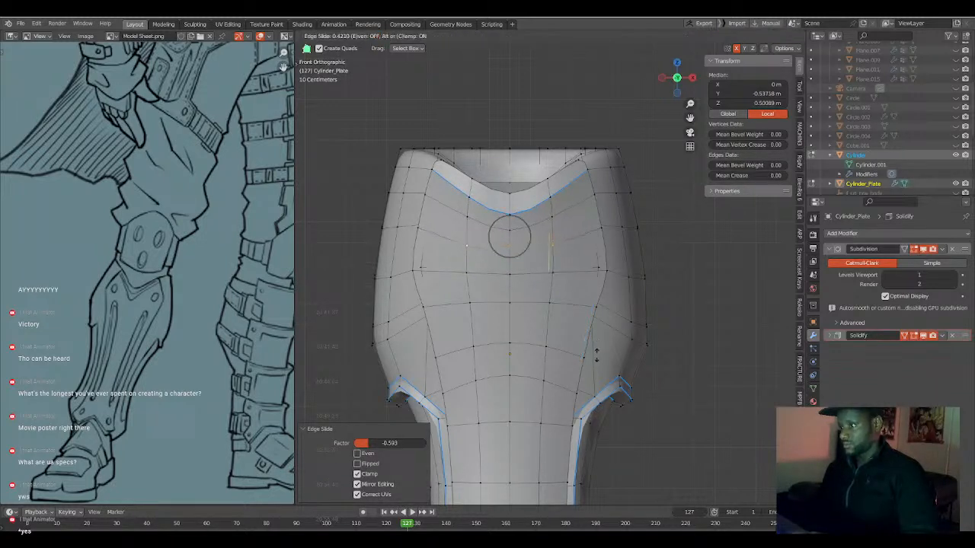
pyautogui.click(592, 347)
pyautogui.scroll(-3, 550, 338)
pyautogui.moveTo(550, 339); pyautogui.dragTo(526, 368, button='middle')
pyautogui.press('Tab')
pyautogui.scroll(-2, 537, 371)
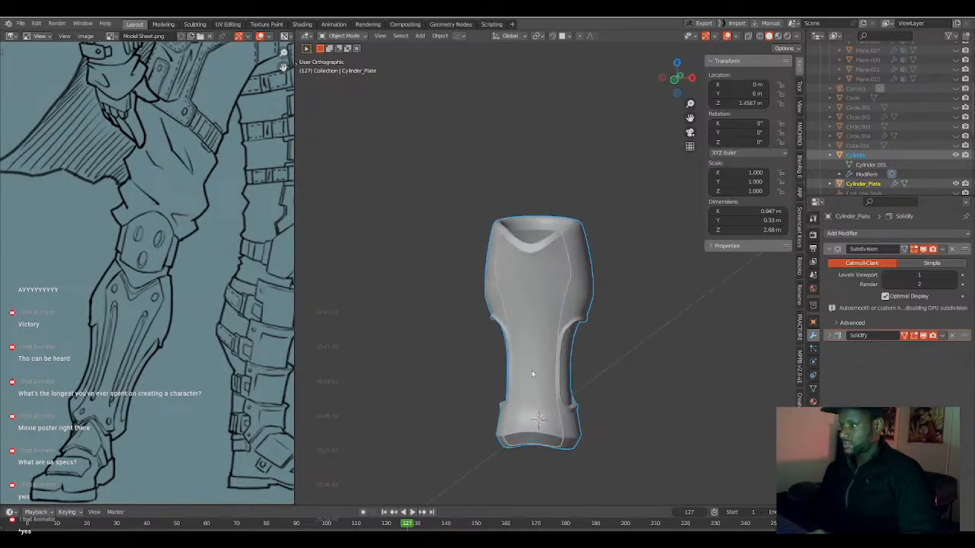
# Return to editing both pieces and mark the Cylinder's short rim edges beside both upper corners of the notch.
pyautogui.press('Tab')
pyautogui.scroll(4, 576, 268)
pyautogui.keyDown('shift'); pyautogui.moveTo(577, 268); pyautogui.dragTo(556, 407, button='middle'); pyautogui.keyUp('shift')
pyautogui.moveTo(556, 408); pyautogui.dragTo(568, 425, button='middle')
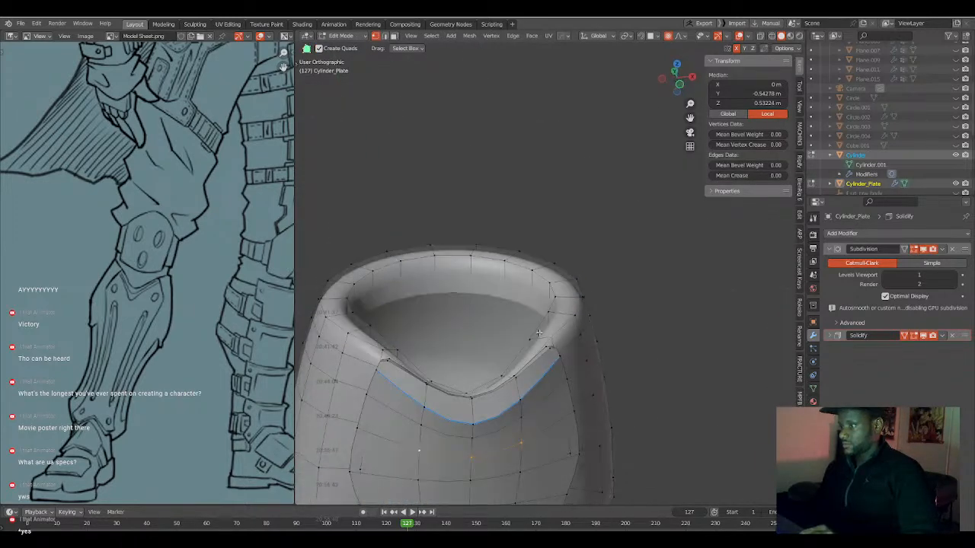
pyautogui.click(531, 339)
pyautogui.keyDown('ctrl'); pyautogui.click(550, 338); pyautogui.keyUp('ctrl')
pyautogui.keyDown('shift'); pyautogui.click(396, 350); pyautogui.keyUp('shift')
pyautogui.keyDown('shift'); pyautogui.click(384, 352); pyautogui.keyUp('shift')
pyautogui.press('q')
pyautogui.click(383, 357)
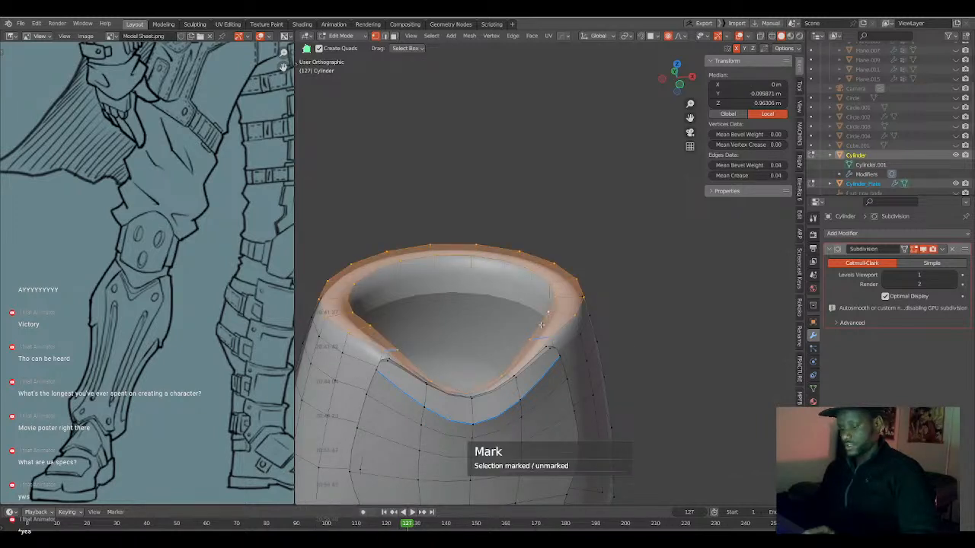
# Select the edges bordering the Cylinder's top rim face behind the notch and apply Mark to them.
pyautogui.hotkey('alt', 'a')
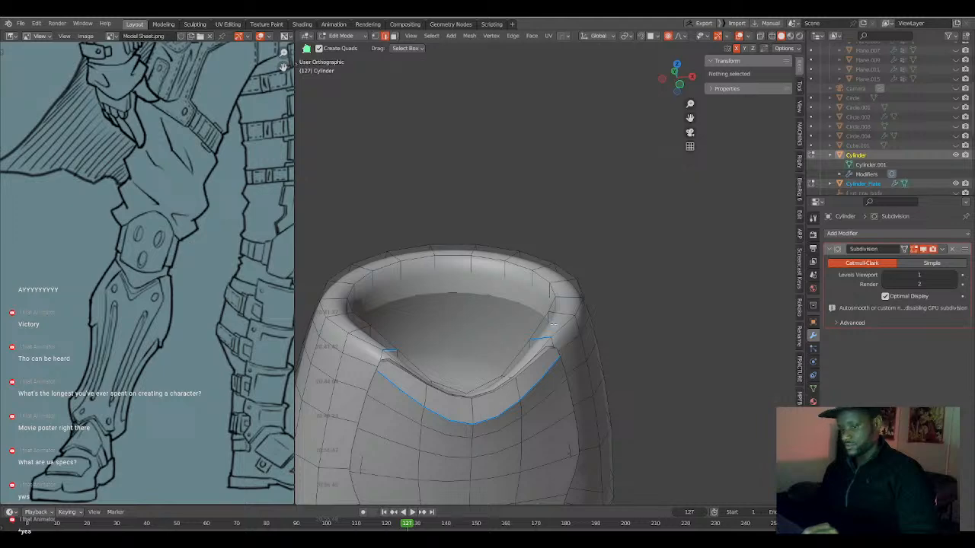
pyautogui.keyDown('alt'); pyautogui.click(555, 325); pyautogui.keyUp('alt')
pyautogui.press('q')
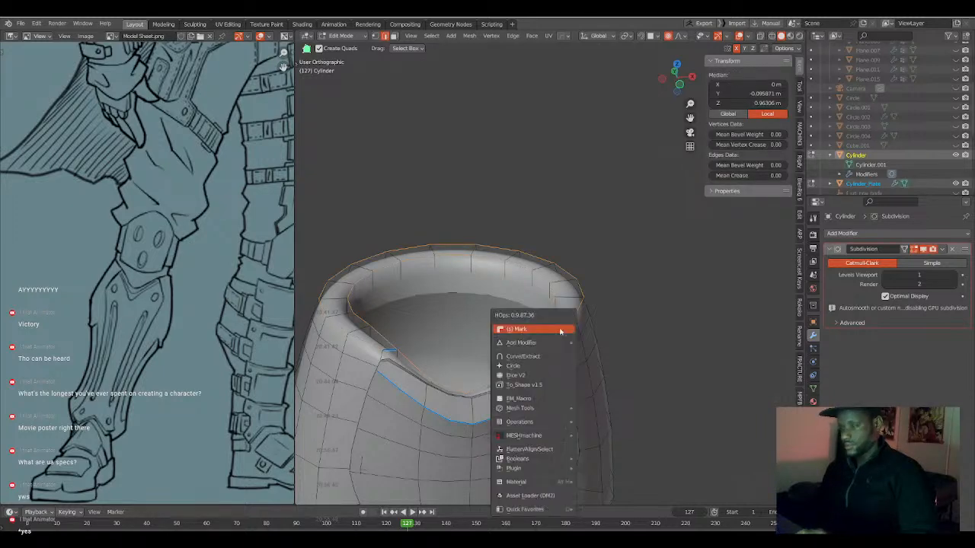
pyautogui.click(560, 329)
pyautogui.press('a')
pyautogui.hotkey('alt', 'a')
# Raise the two rim vertices at the notch's upper ends about 0.066 m along Z with proportional size 0.103.
pyautogui.moveTo(529, 364); pyautogui.dragTo(546, 350, button='middle')
pyautogui.press('1')
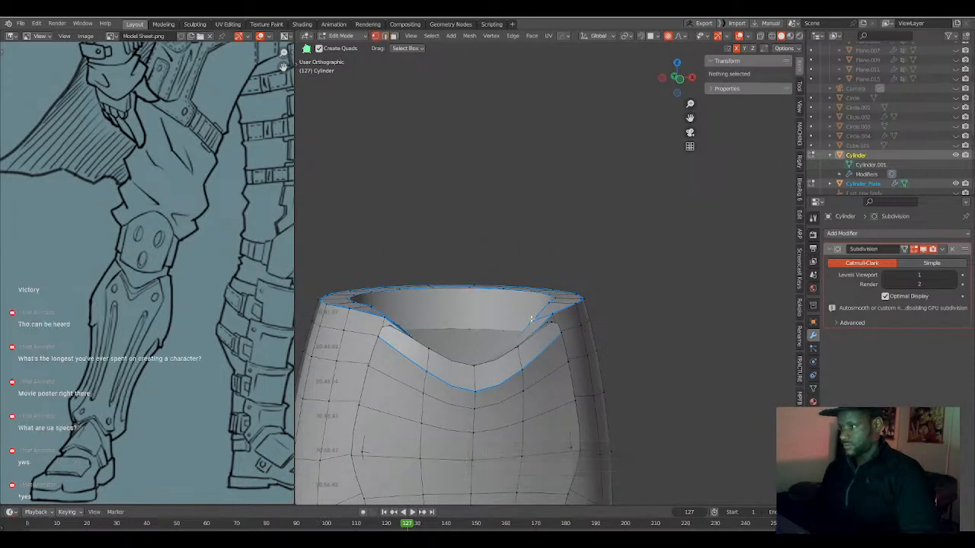
pyautogui.click(531, 318)
pyautogui.moveTo(531, 319); pyautogui.dragTo(594, 290, button='middle')
pyautogui.keyDown('alt'); pyautogui.click(375, 310); pyautogui.keyUp('alt')
pyautogui.press('KP_1')
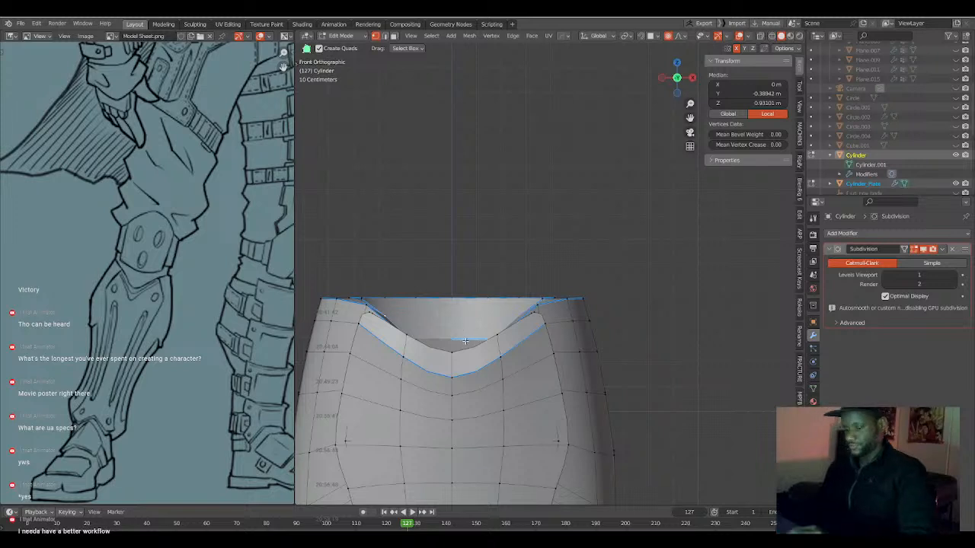
pyautogui.press('g')
pyautogui.press('z')
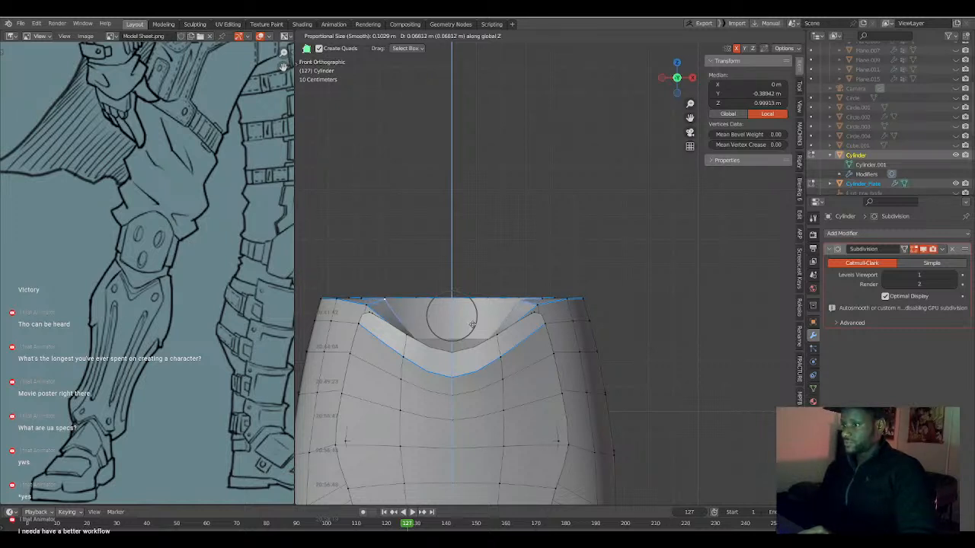
pyautogui.click(472, 323)
# Nudge the vertex at the notch's upper corner slightly downward along Z.
pyautogui.click(539, 307)
pyautogui.press('g')
pyautogui.press('z')
pyautogui.click(540, 313)
# Examine the notched leg armour from the side and front in Object Mode.
pyautogui.scroll(-3, 540, 313)
pyautogui.press('Tab')
pyautogui.moveTo(563, 320); pyautogui.dragTo(480, 364, button='middle')
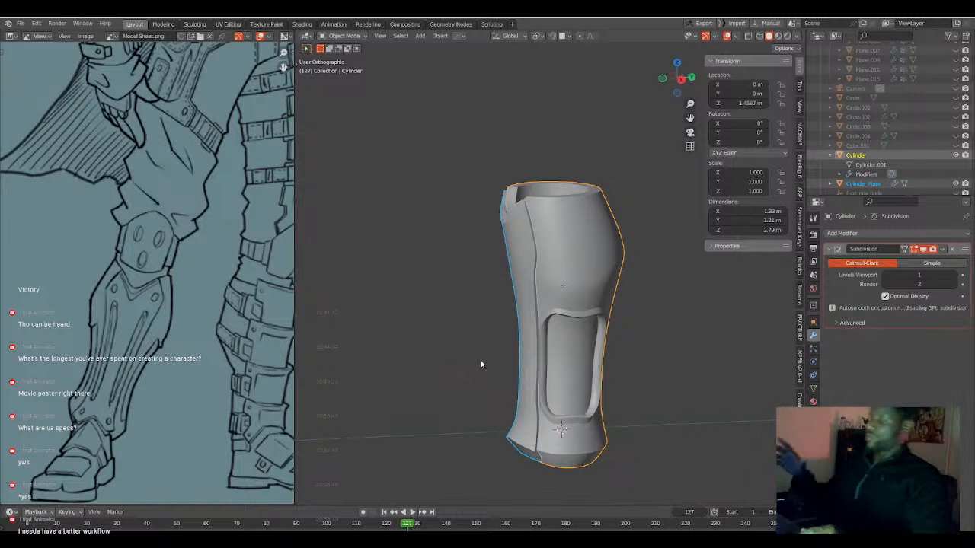
pyautogui.moveTo(560, 299); pyautogui.dragTo(595, 289, button='middle')
pyautogui.press('KP_1')
pyautogui.click(599, 274)
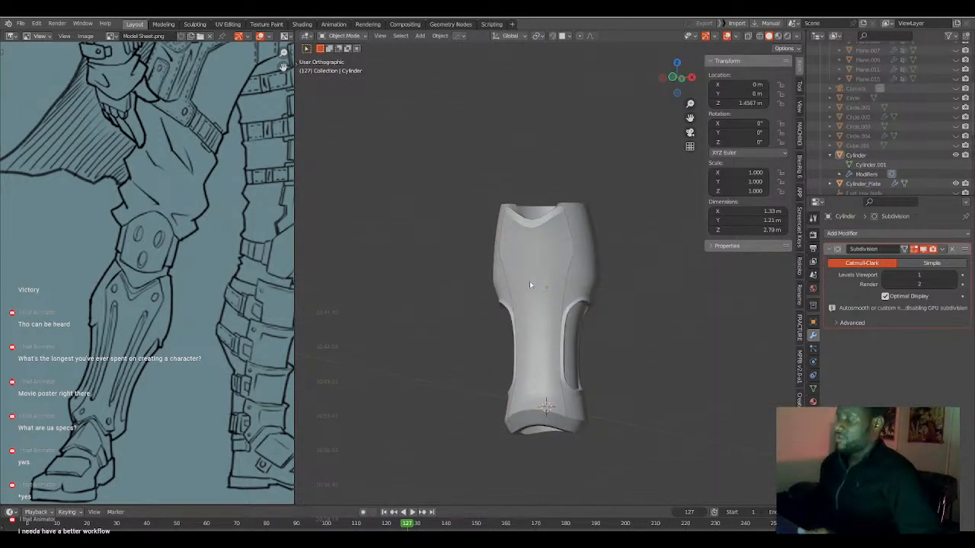
pyautogui.press('KP_1')
pyautogui.scroll(3, 555, 353)
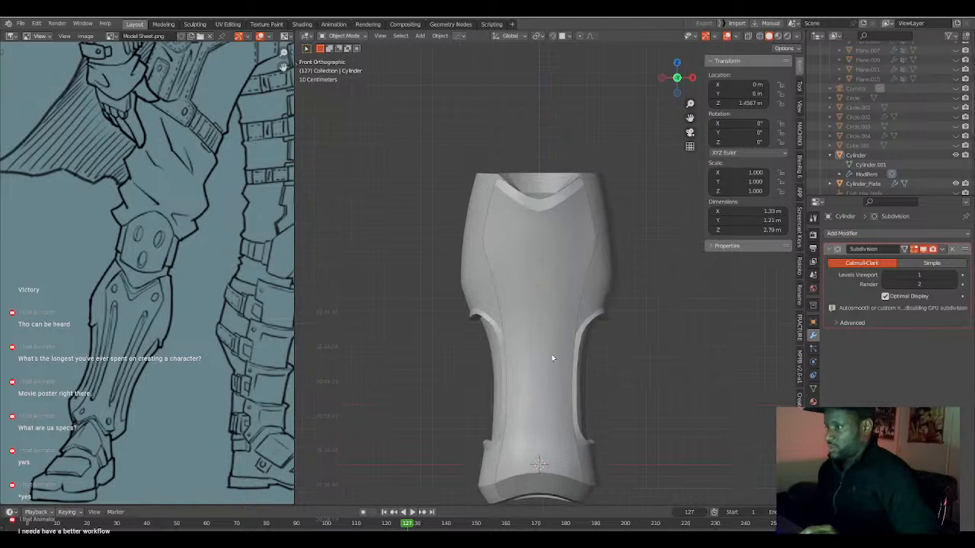
# Open Cylinder_Plate for editing and scale its horizontal row across the shin to about 0.925 along X with proportional size 1.01.
pyautogui.click(537, 311)
pyautogui.press('Tab')
pyautogui.keyDown('alt'); pyautogui.click(542, 324); pyautogui.keyUp('alt')
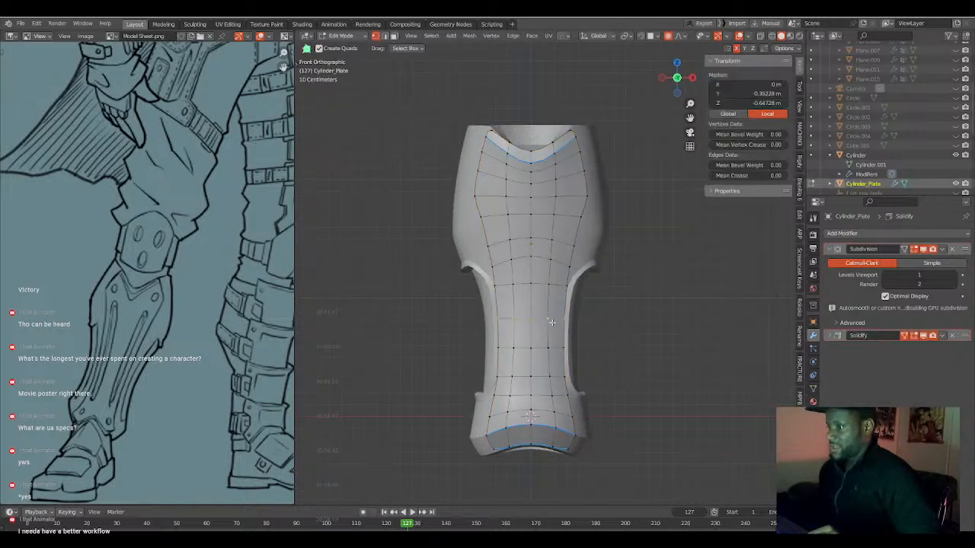
pyautogui.press('s')
pyautogui.press('x')
pyautogui.scroll(-14, 602, 338)
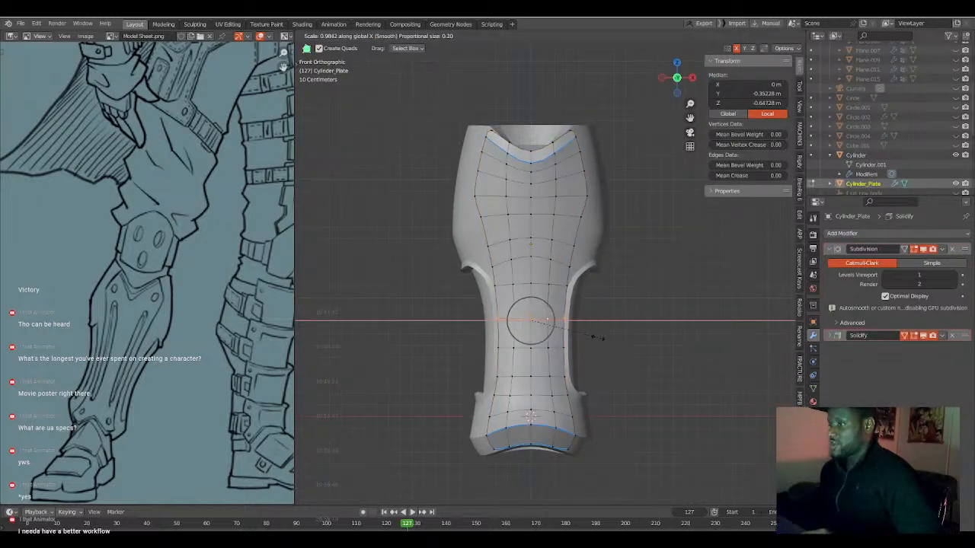
pyautogui.scroll(-10, 599, 338)
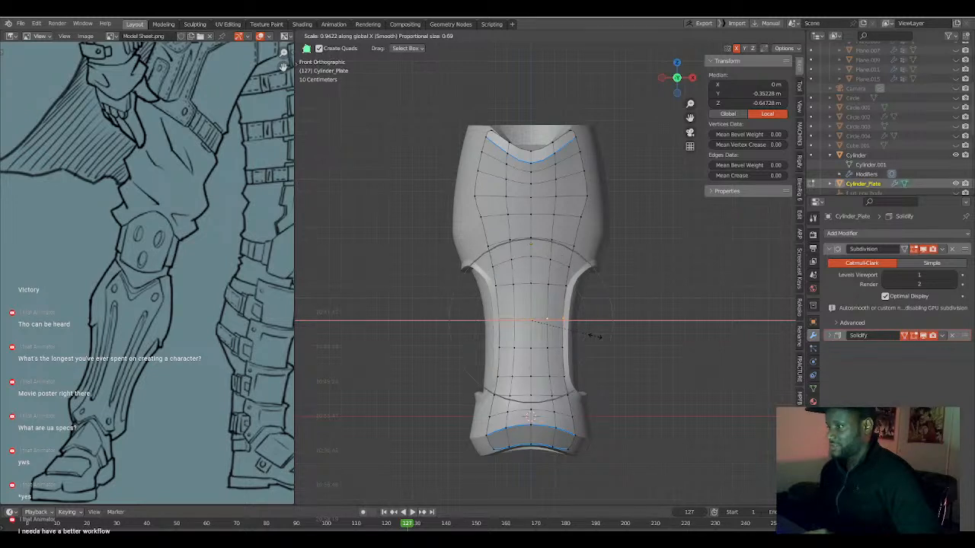
pyautogui.click(599, 335)
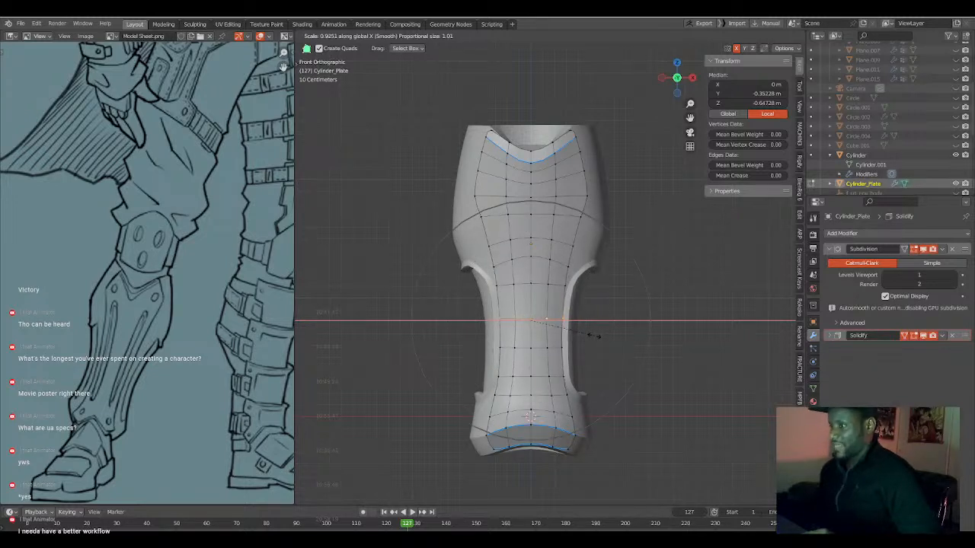
# Scale Cylinder_Plate's row near the recesses' lower end to about 0.948 along X with proportional size 0.57 and check it in Object Mode.
pyautogui.keyDown('alt'); pyautogui.click(585, 376); pyautogui.keyUp('alt')
pyautogui.press('s')
pyautogui.press('x')
pyautogui.scroll(6, 598, 373)
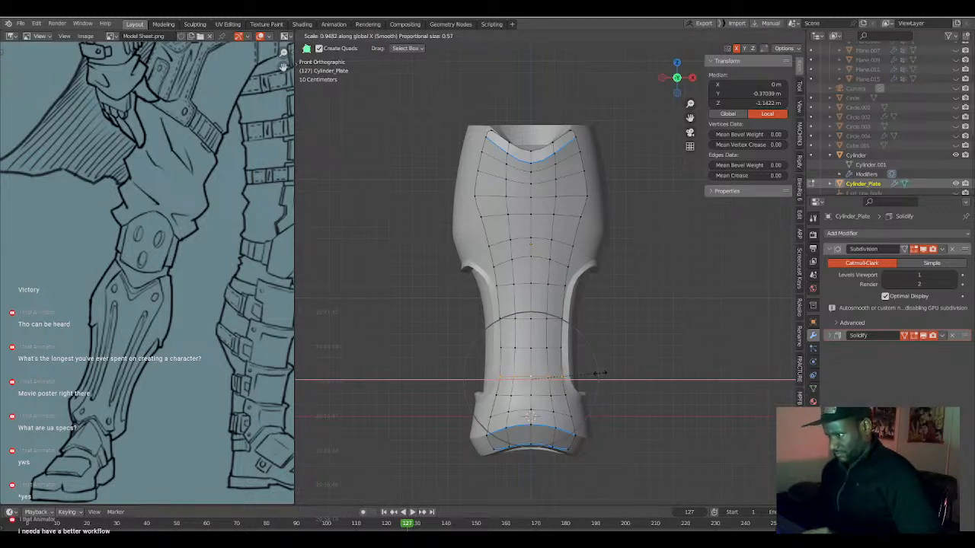
pyautogui.click(601, 372)
pyautogui.press('Tab')
pyautogui.scroll(-2, 607, 311)
pyautogui.moveTo(568, 267)
pyautogui.mouseDown(button='middle')
pyautogui.moveTo(596, 307)
pyautogui.moveTo(537, 344)
pyautogui.moveTo(564, 264)
pyautogui.mouseUp(button='middle')
pyautogui.scroll(2, 590, 311)
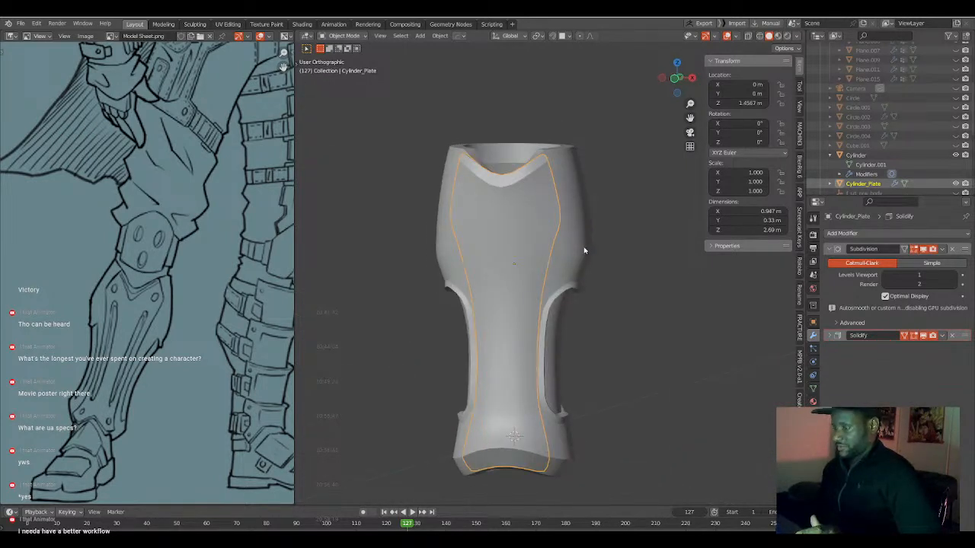
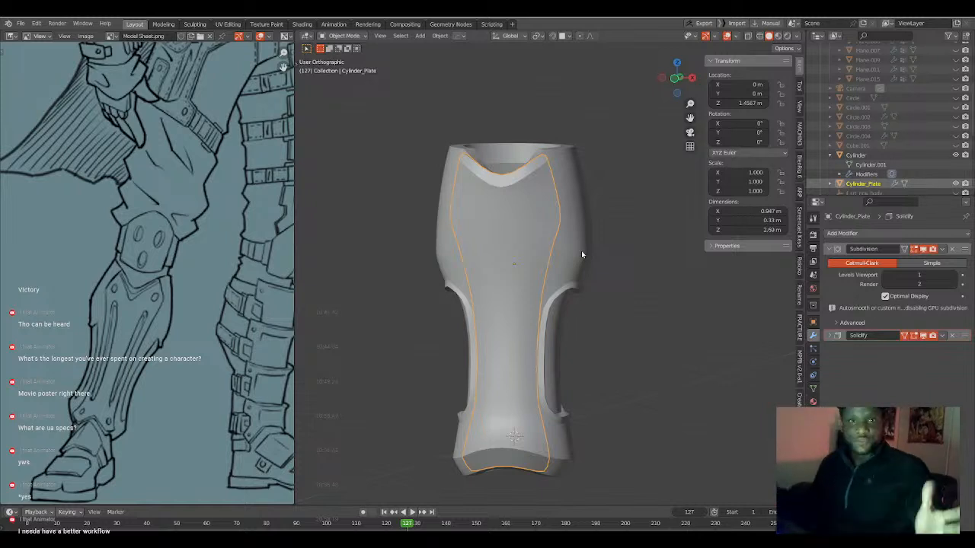
# Examine the leg armour from the front with nothing selected in Object Mode.
pyautogui.moveTo(502, 306); pyautogui.dragTo(527, 308, button='middle')
pyautogui.press('KP_1')
pyautogui.hotkey('alt', 'a')
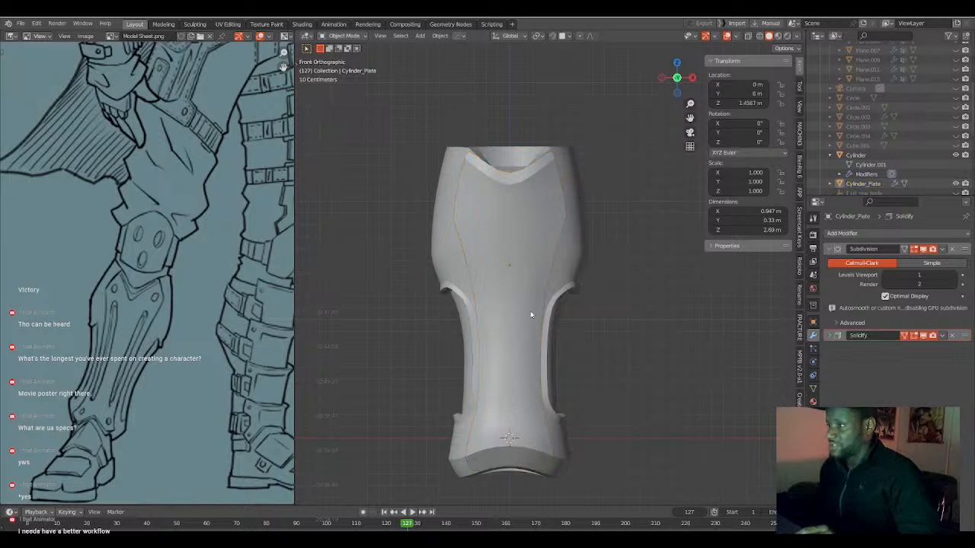
pyautogui.scroll(-4, 526, 306)
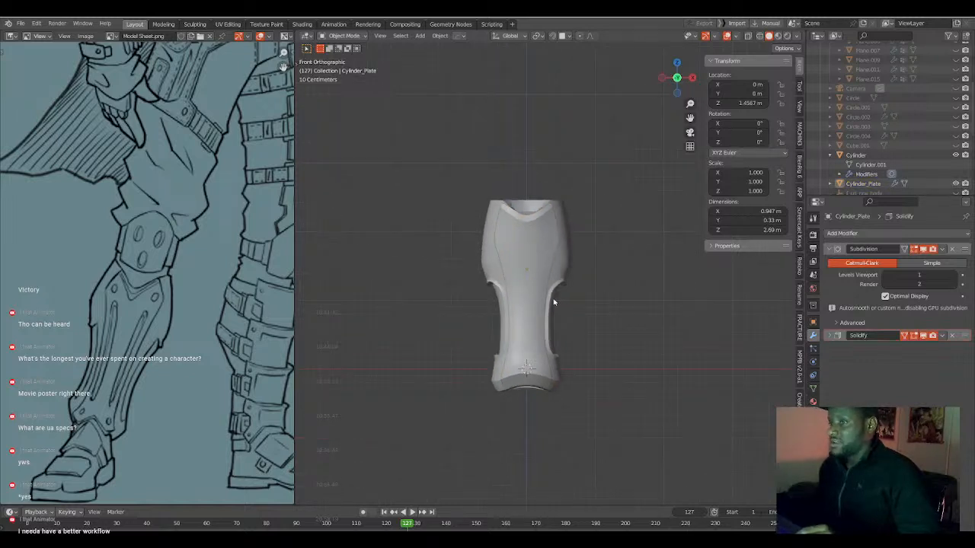
pyautogui.moveTo(555, 304); pyautogui.dragTo(502, 308, button='middle')
pyautogui.press('Tab')
# Open Cylinder for editing and add one loop cut around it just above the side recesses with factor about -0.61.
pyautogui.press('Tab')
pyautogui.click(578, 266)
pyautogui.press('Tab')
pyautogui.moveTo(566, 276); pyautogui.dragTo(596, 279, button='middle')
pyautogui.scroll(3, 595, 279)
pyautogui.hotkey('ctrl', 'r')
pyautogui.click(598, 266)
pyautogui.click(600, 261)
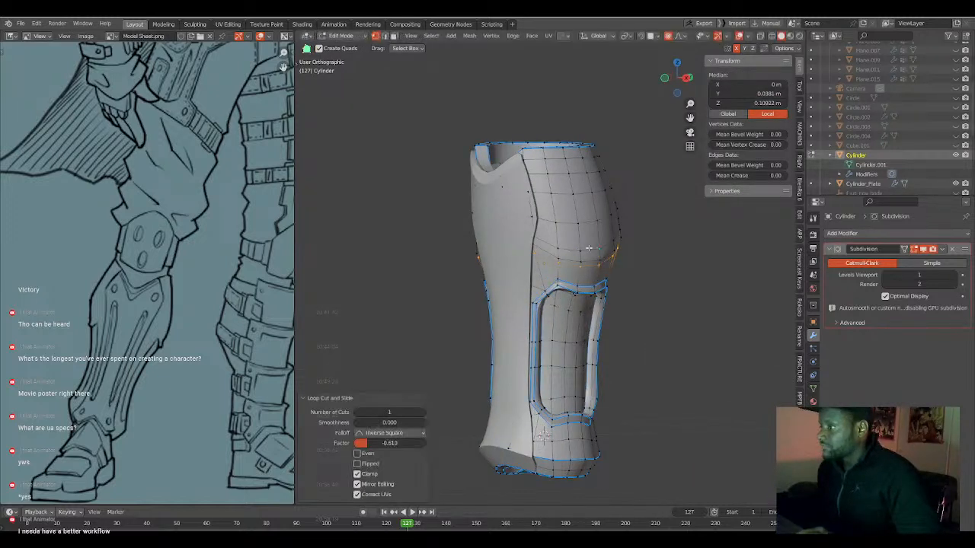
# Slide Cylinder's new loop along its edges just above the side recesses and check the shape in Object Mode.
pyautogui.press('g')
pyautogui.press('g')
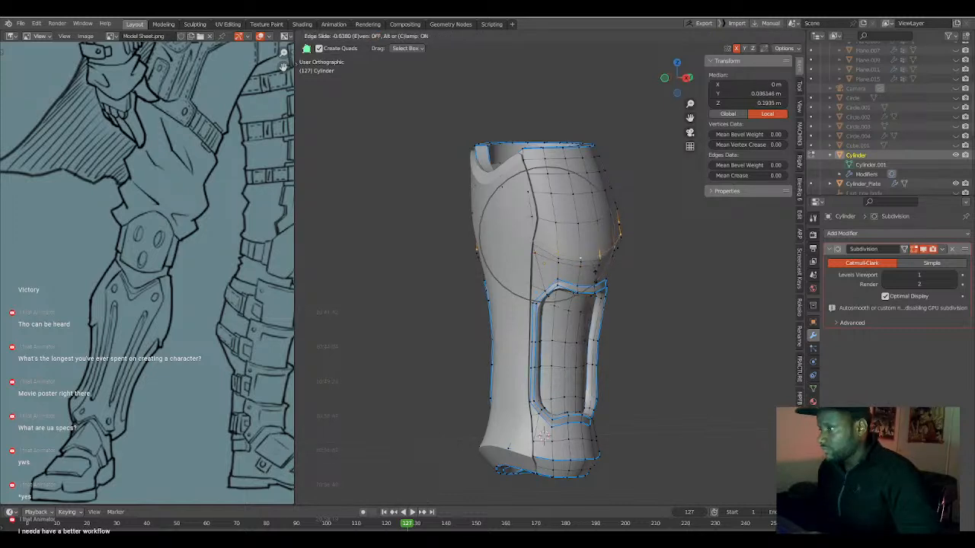
pyautogui.click(583, 263)
pyautogui.press('g')
pyautogui.press('g')
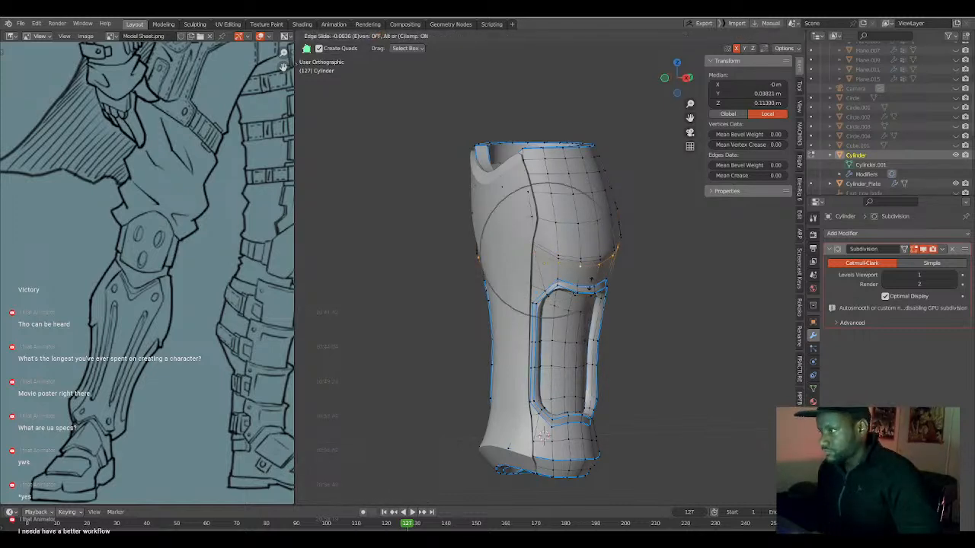
pyautogui.click(591, 282)
pyautogui.press('a')
pyautogui.press('Tab')
pyautogui.moveTo(574, 309); pyautogui.dragTo(651, 304, button='middle')
pyautogui.moveTo(698, 302); pyautogui.dragTo(574, 287, button='middle')
pyautogui.scroll(-3, 581, 308)
pyautogui.scroll(3, 574, 287)
# Open Cylinder_Plate for editing and inset all its faces by a narrow margin with Boundary on.
pyautogui.press('Tab')
pyautogui.moveTo(533, 260); pyautogui.dragTo(592, 338, button='middle')
pyautogui.press('Tab')
pyautogui.click(545, 249)
pyautogui.press('Tab')
pyautogui.press('a')
pyautogui.press('i')
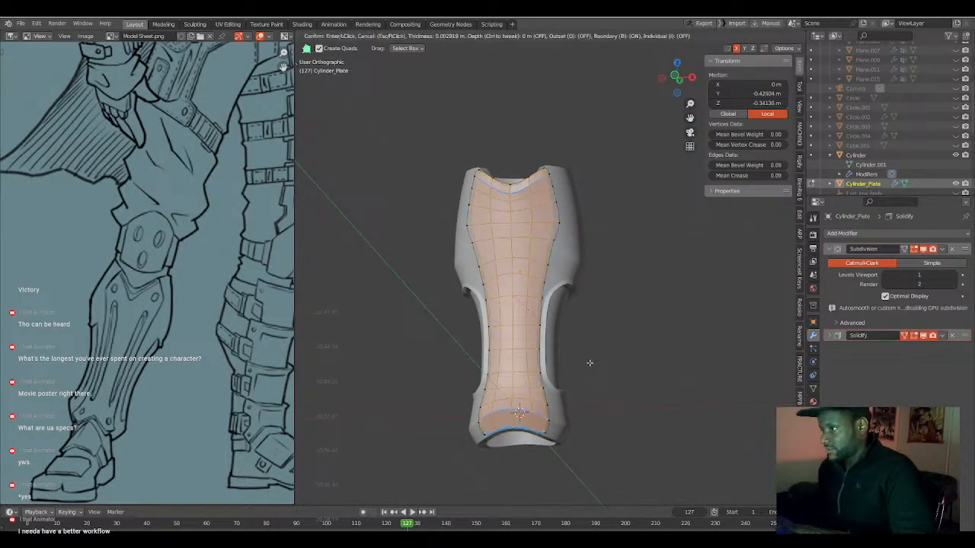
pyautogui.click(587, 361)
# Move Cylinder_Plate's vertical centre line about -0.0375 m along Y with smooth proportional size 0.391.
pyautogui.press('Tab')
pyautogui.moveTo(587, 361); pyautogui.dragTo(537, 323, button='middle')
pyautogui.press('Tab')
pyautogui.keyDown('alt'); pyautogui.click(519, 316); pyautogui.keyUp('alt')
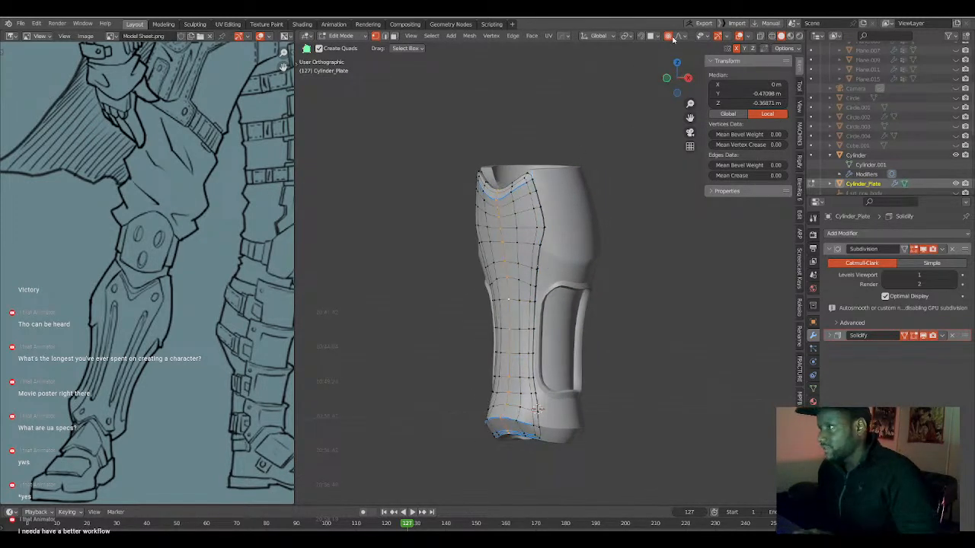
pyautogui.press('g')
pyautogui.press('y')
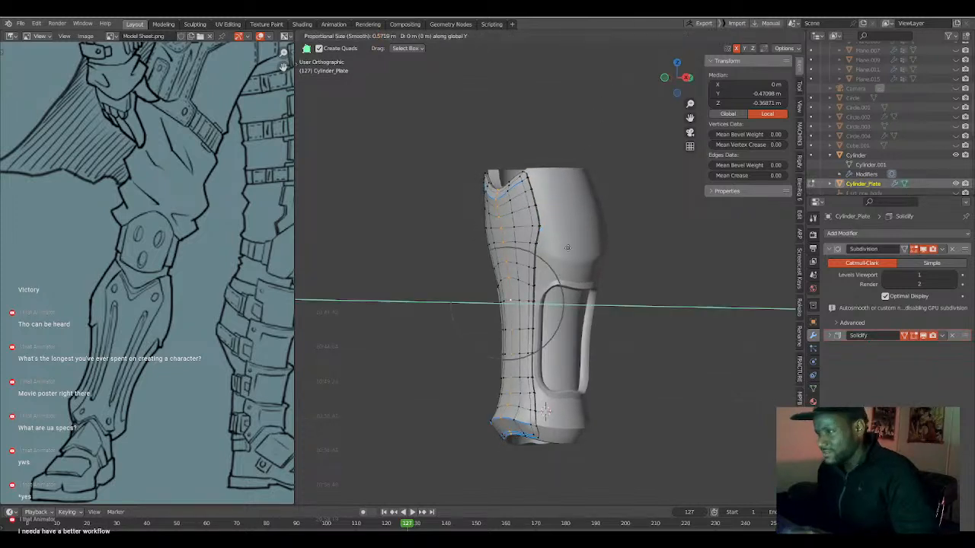
pyautogui.scroll(7, 566, 247)
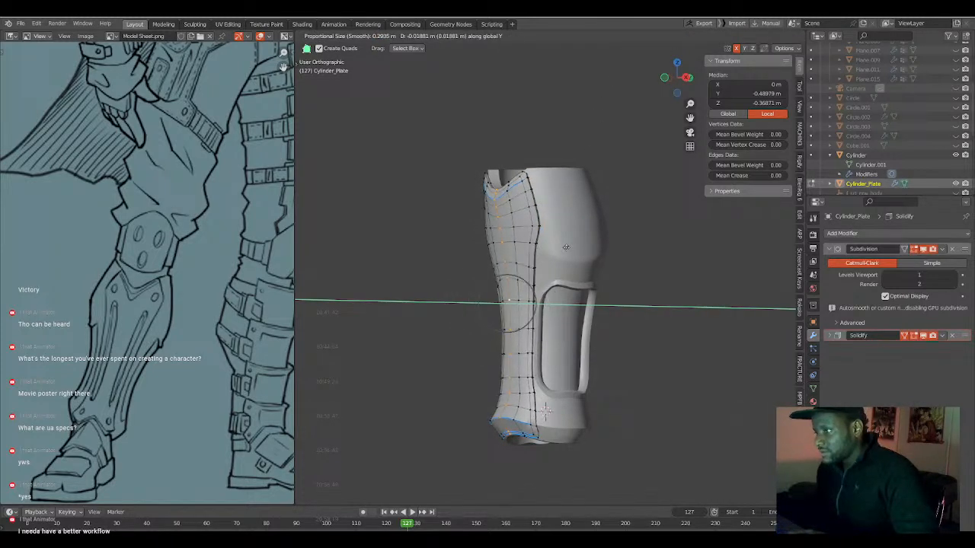
pyautogui.scroll(-3, 565, 246)
pyautogui.click(564, 246)
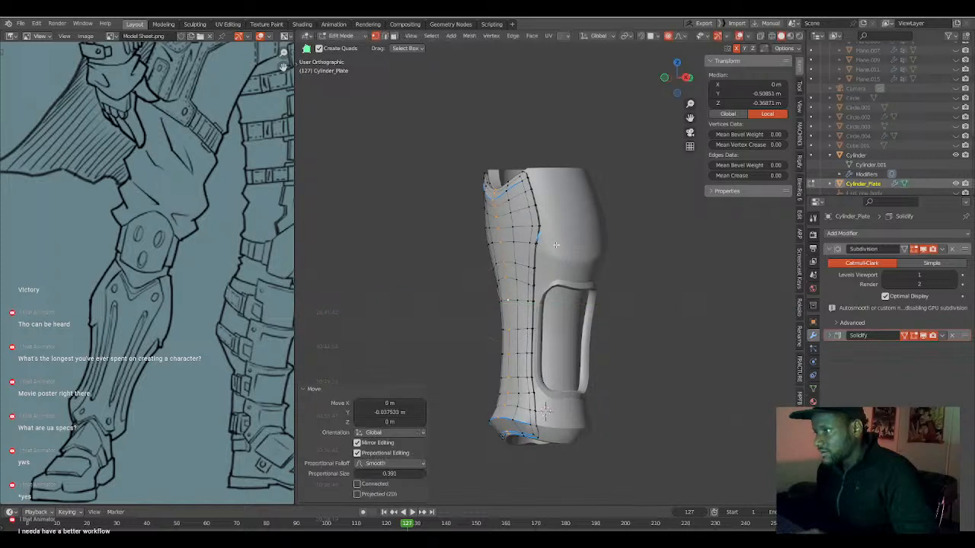
# Mark the curved ridge edges near Cylinder_Plate's lower end with HOps Mark and check the result in Object Mode.
pyautogui.press('Tab')
pyautogui.moveTo(522, 257); pyautogui.dragTo(542, 361, button='middle')
pyautogui.press('Tab')
pyautogui.scroll(4, 538, 360)
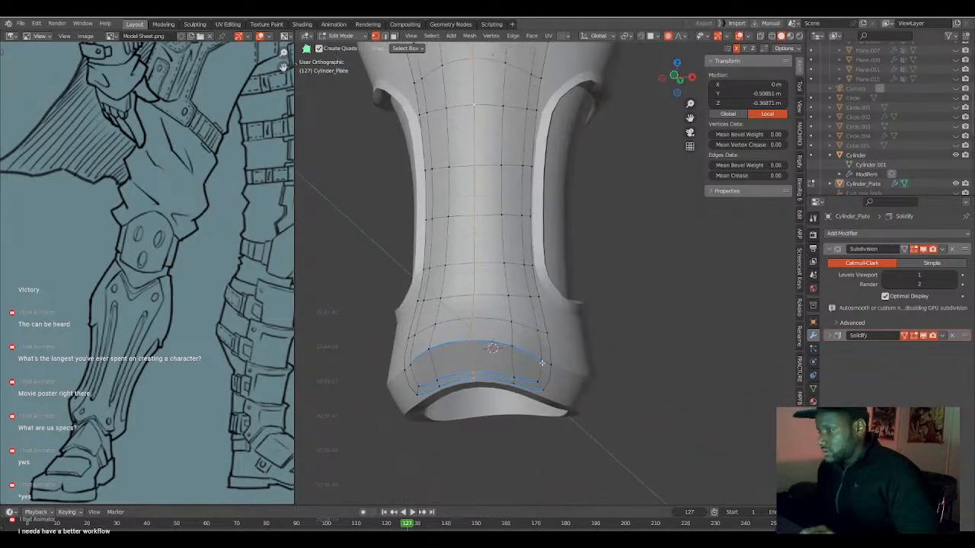
pyautogui.press('q')
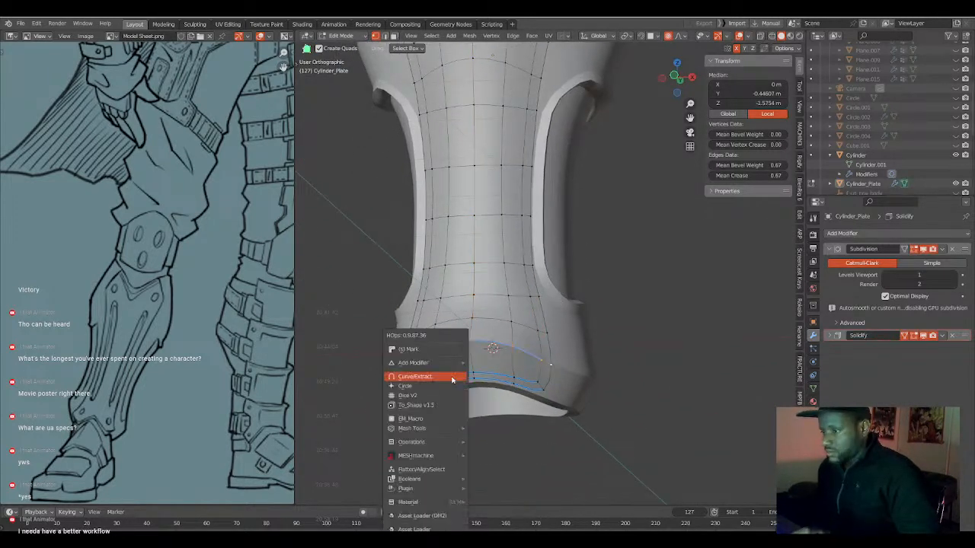
pyautogui.click(447, 350)
pyautogui.press('q')
pyautogui.click(446, 349)
pyautogui.moveTo(449, 352); pyautogui.dragTo(524, 264, button='middle')
pyautogui.press('Tab')
pyautogui.click(524, 264)
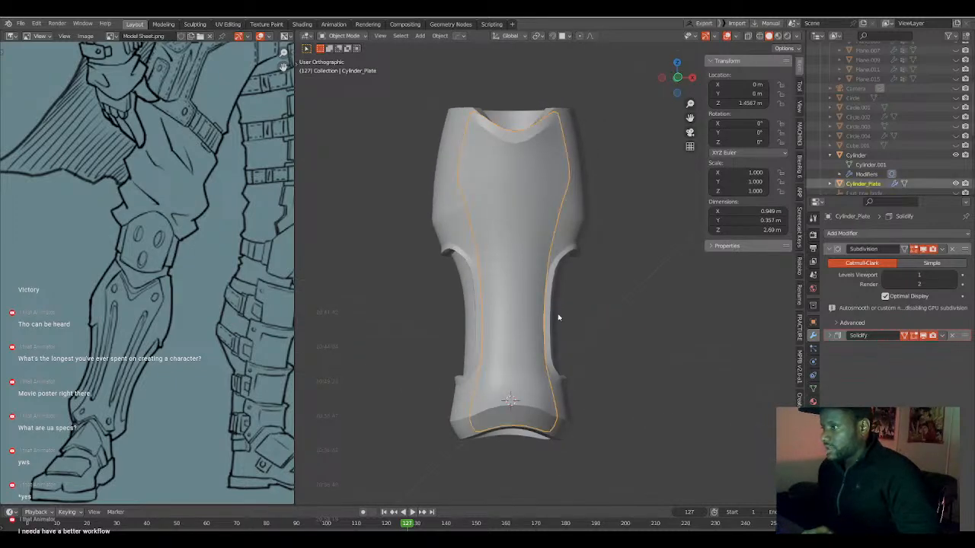
# Place Cylinder_Plate's Solidify modifier before Subdivision and apply Solidify.
pyautogui.press('Tab')
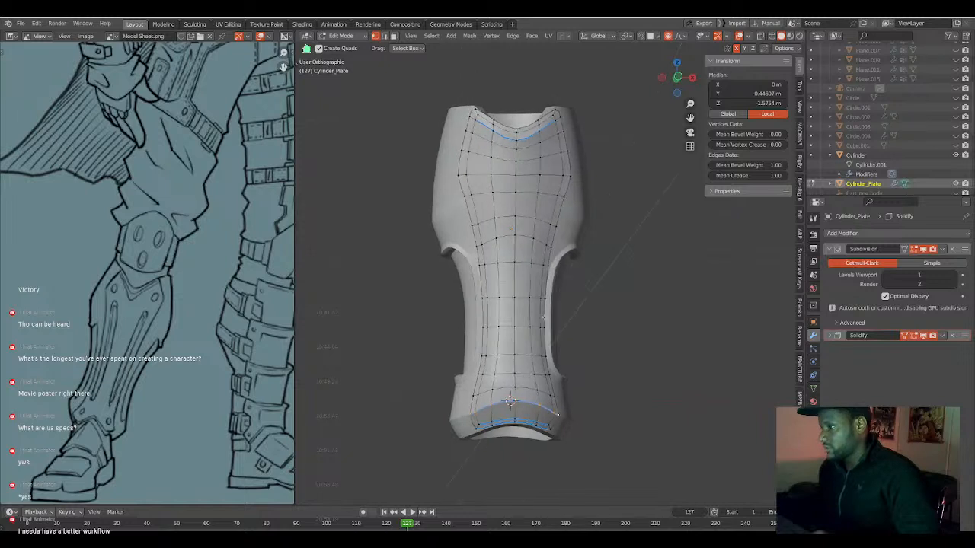
pyautogui.press('Tab')
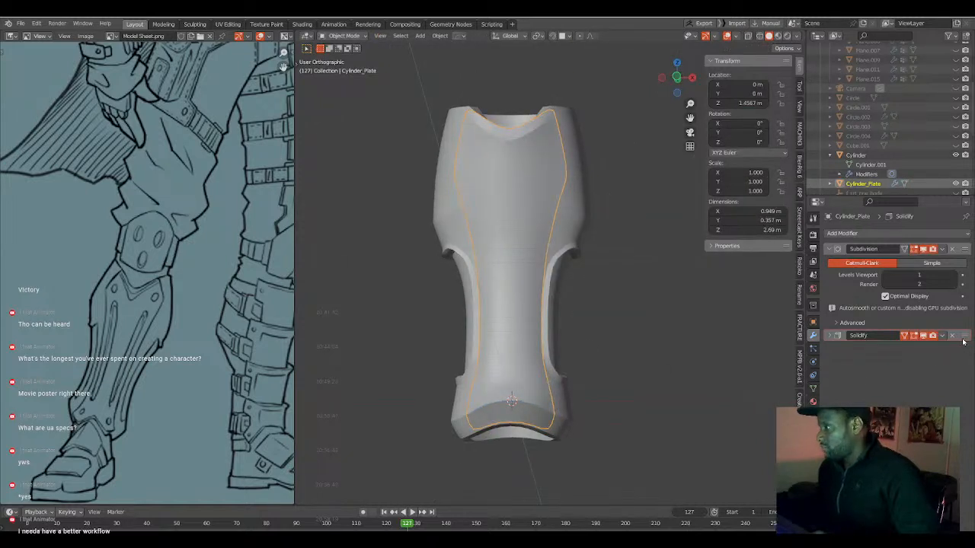
pyautogui.moveTo(965, 337); pyautogui.dragTo(968, 249)
pyautogui.moveTo(578, 316); pyautogui.dragTo(555, 324, button='middle')
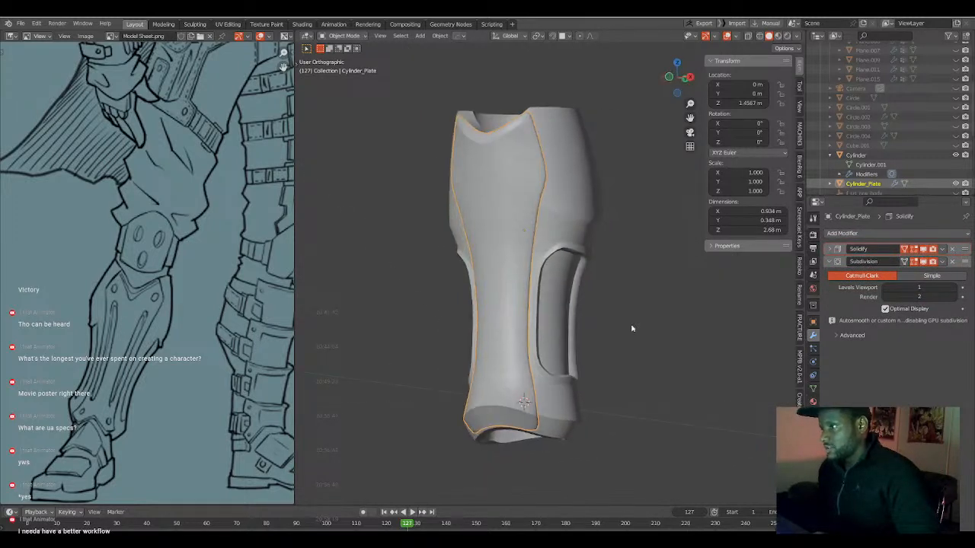
pyautogui.click(829, 250)
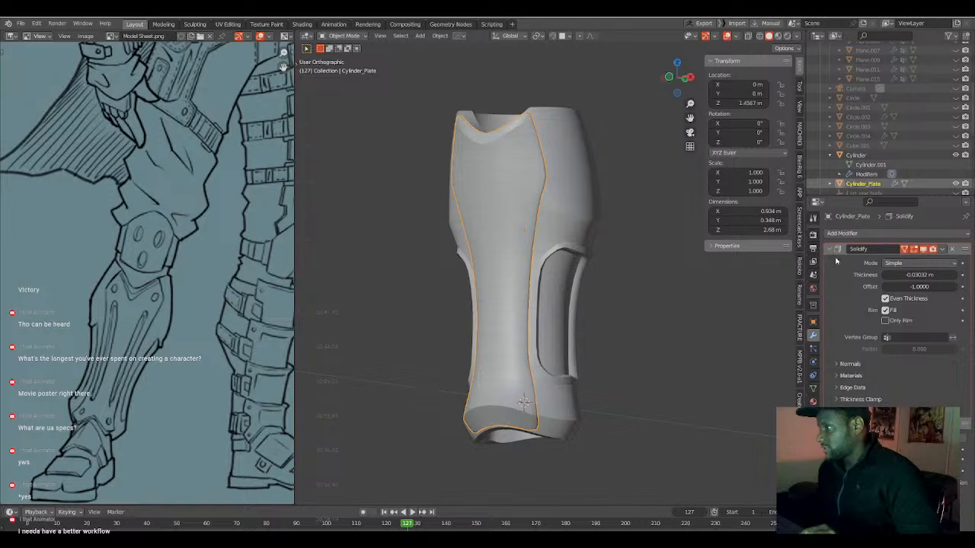
pyautogui.hotkey('ctrl', 'a')
# Apply HOps Sharpen to Cylinder_Plate in Ssharp mode with 30° sharpness.
pyautogui.press('Tab')
pyautogui.scroll(3, 521, 360)
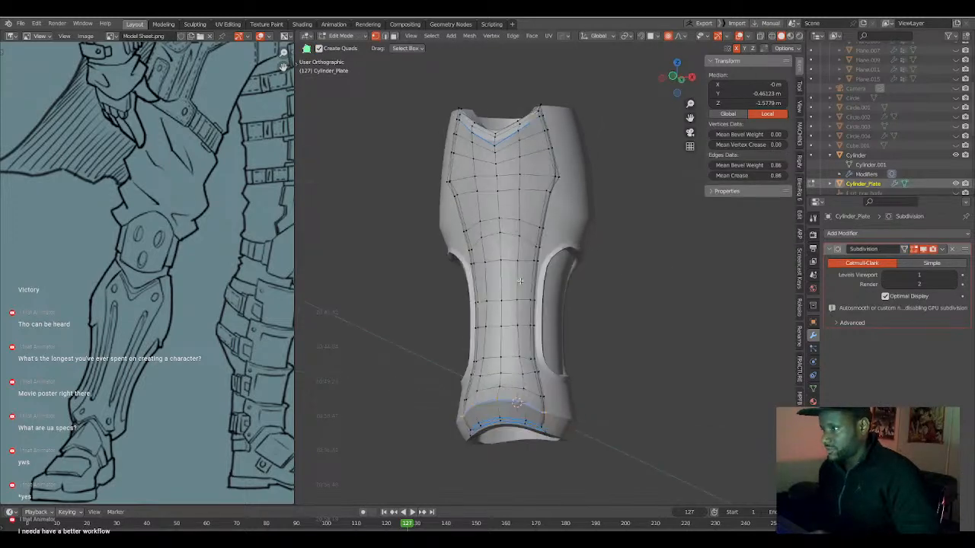
pyautogui.moveTo(521, 360); pyautogui.dragTo(497, 360, button='middle')
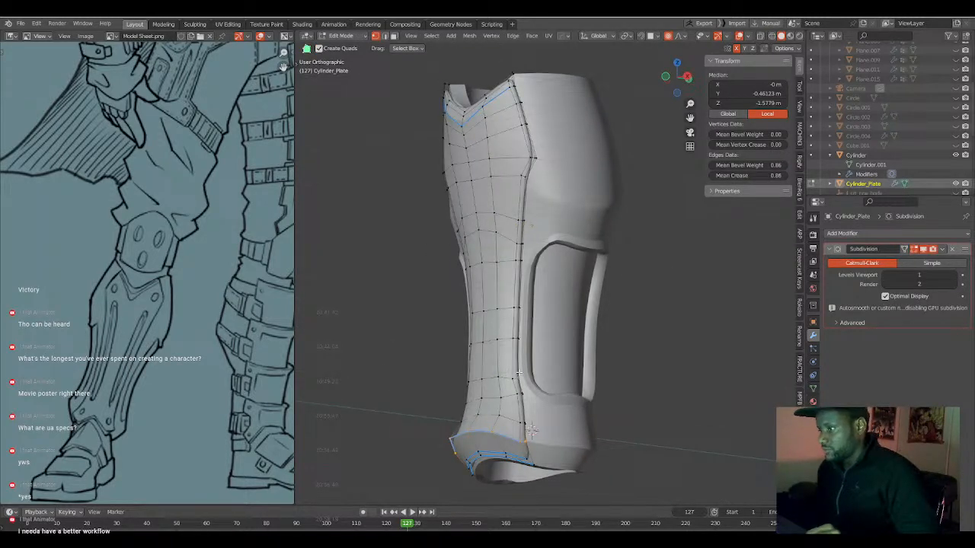
pyautogui.press('Tab')
pyautogui.scroll(2, 540, 381)
pyautogui.press('q')
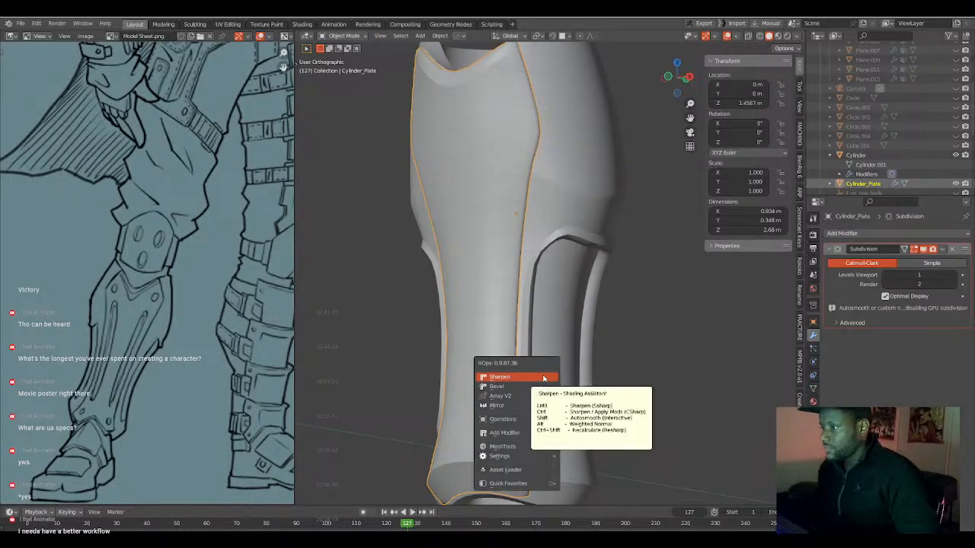
pyautogui.click(543, 378)
pyautogui.moveTo(543, 378); pyautogui.dragTo(559, 365, button='middle')
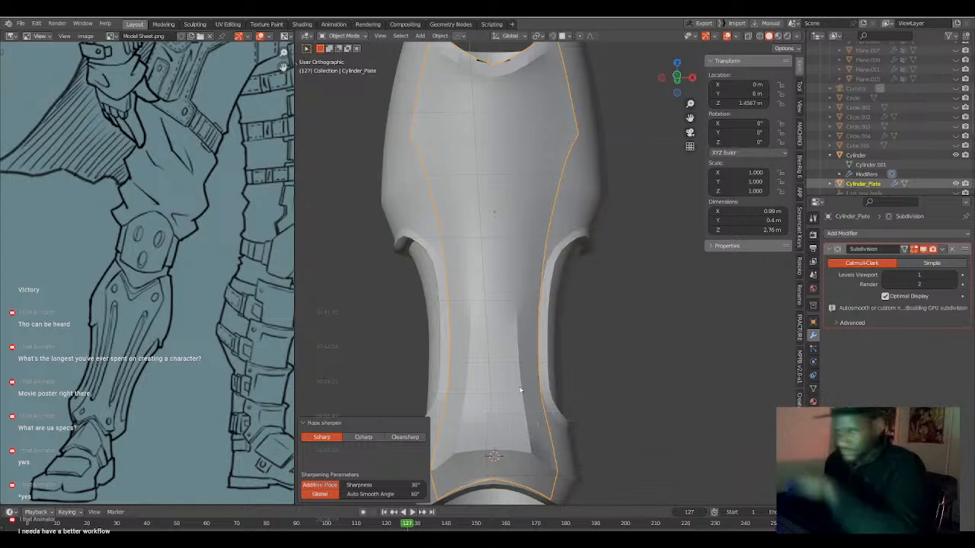
# Clear the sharp marks from the two vertical edge lines flanking Cylinder_Plate's centre using HOps Mark.
pyautogui.press('Tab')
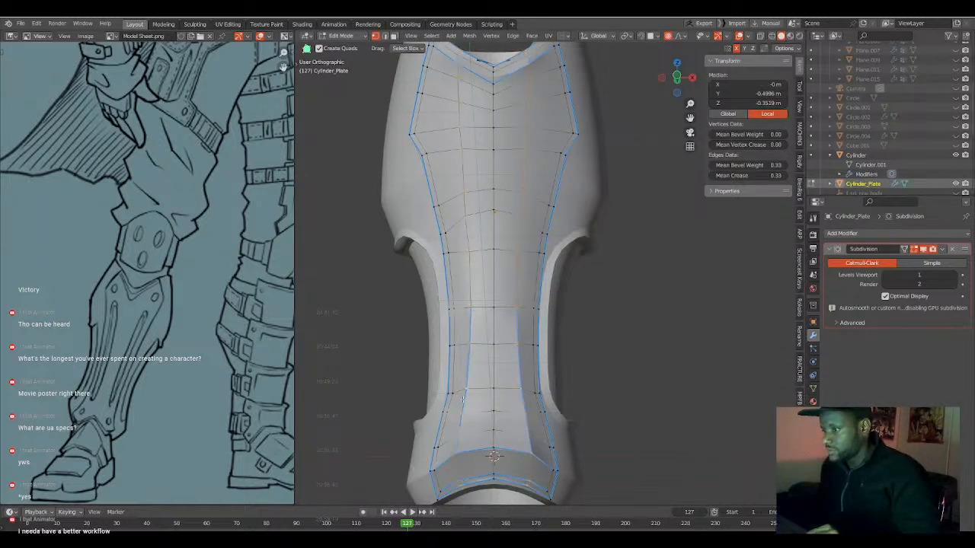
pyautogui.press('q')
pyautogui.click(439, 362)
pyautogui.keyDown('shift'); pyautogui.moveTo(533, 196); pyautogui.dragTo(541, 309, button='middle'); pyautogui.keyUp('shift')
# Shrink/Fatten the edge row just beneath Cylinder_Plate's V notch by 0.00774 m with proportional size 0.151.
pyautogui.scroll(3, 552, 268)
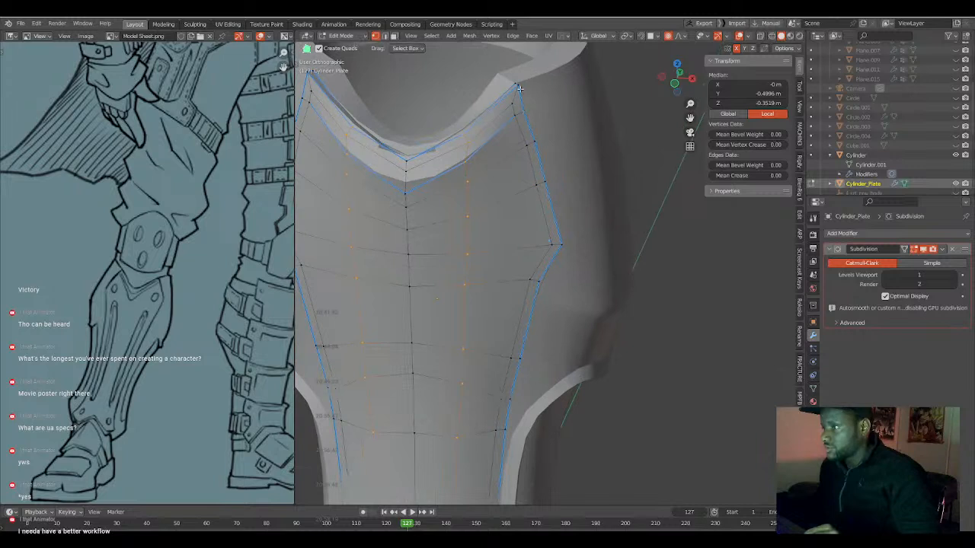
pyautogui.moveTo(487, 167); pyautogui.dragTo(508, 163, button='middle')
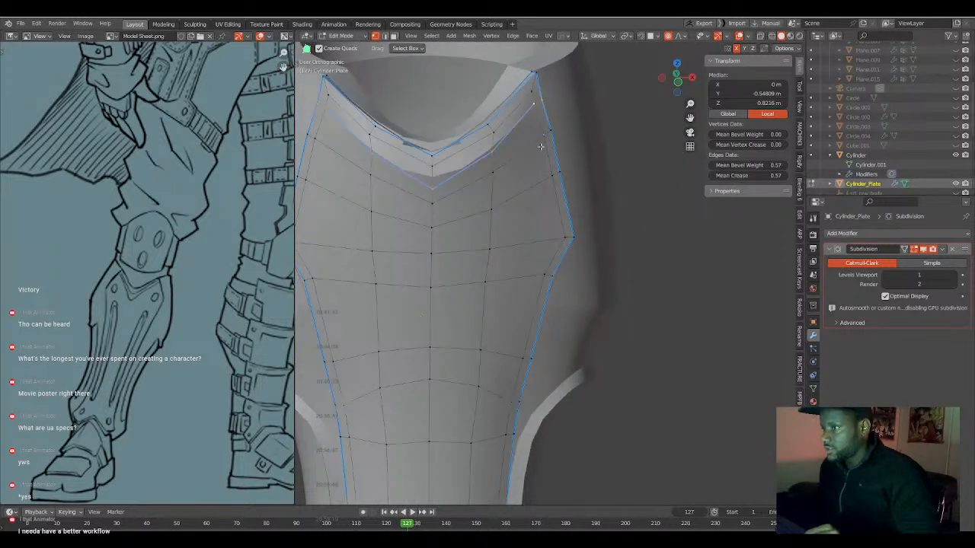
pyautogui.click(536, 105)
pyautogui.keyDown('shift'); pyautogui.click(525, 133); pyautogui.keyUp('shift')
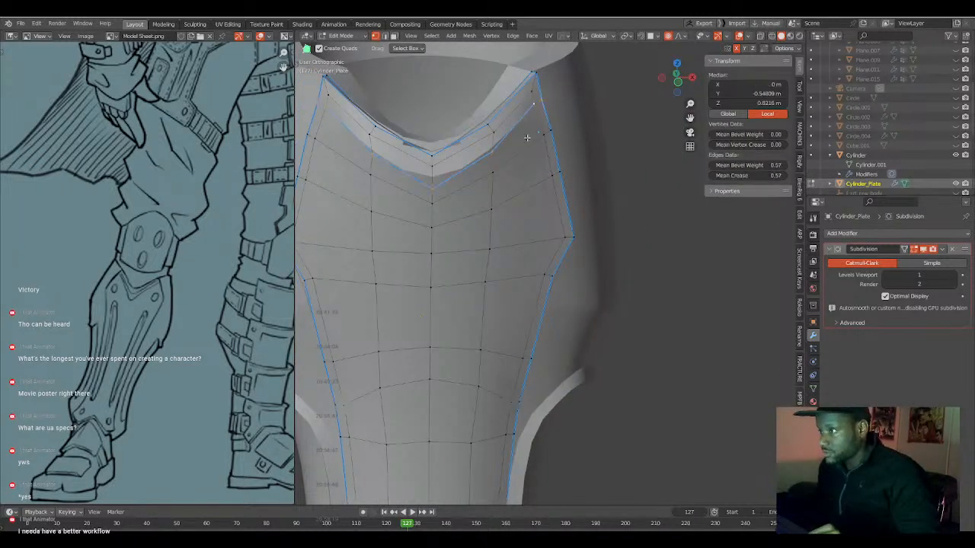
pyautogui.hotkey('alt', 's')
pyautogui.scroll(7, 547, 175)
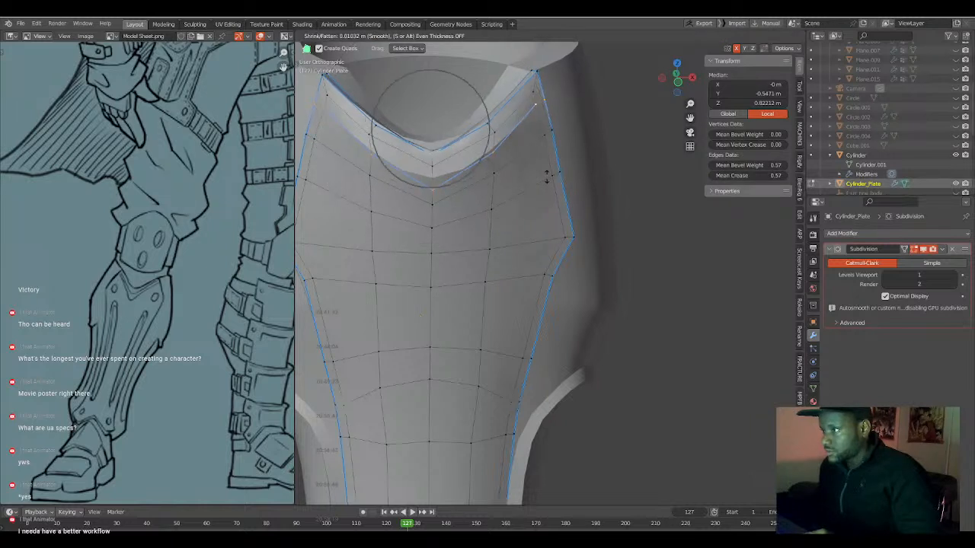
pyautogui.click(547, 178)
# Mark the edge row beneath the V notch with HOps Mark.
pyautogui.press('q')
pyautogui.click(547, 177)
pyautogui.press('q')
pyautogui.click(547, 177)
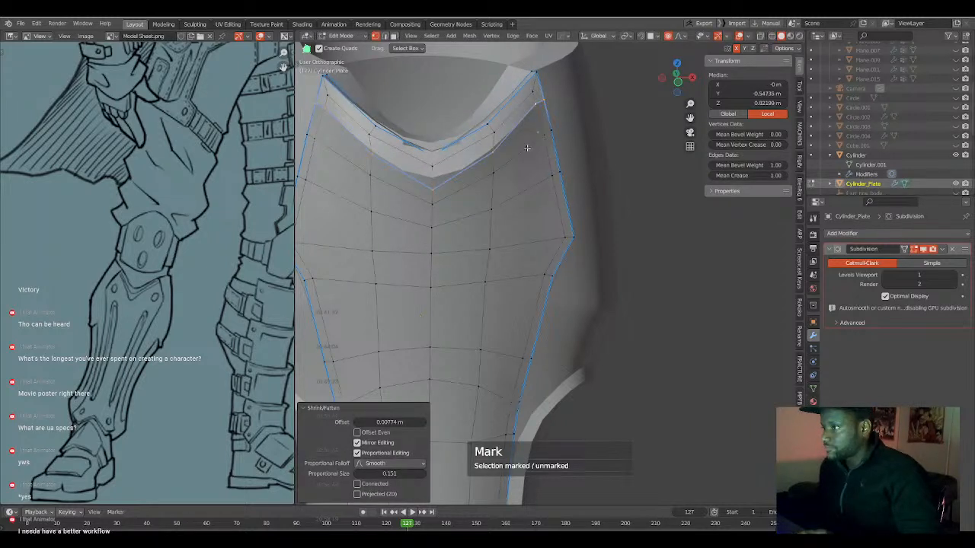
# Toggle HOps Mark on the edge row just inside Cylinder_Plate's lower rim and check the plate in Object Mode.
pyautogui.scroll(-6, 540, 131)
pyautogui.keyDown('shift'); pyautogui.moveTo(489, 376); pyautogui.dragTo(498, 225, button='middle'); pyautogui.keyUp('shift')
pyautogui.moveTo(535, 333); pyautogui.dragTo(509, 303, button='middle')
pyautogui.scroll(2, 555, 367)
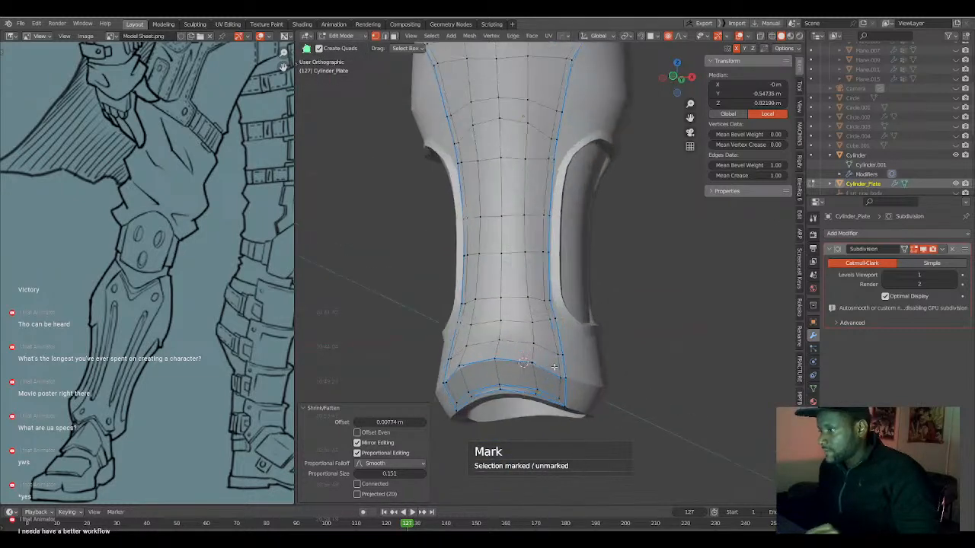
pyautogui.keyDown('alt'); pyautogui.click(556, 394); pyautogui.keyUp('alt')
pyautogui.press('q')
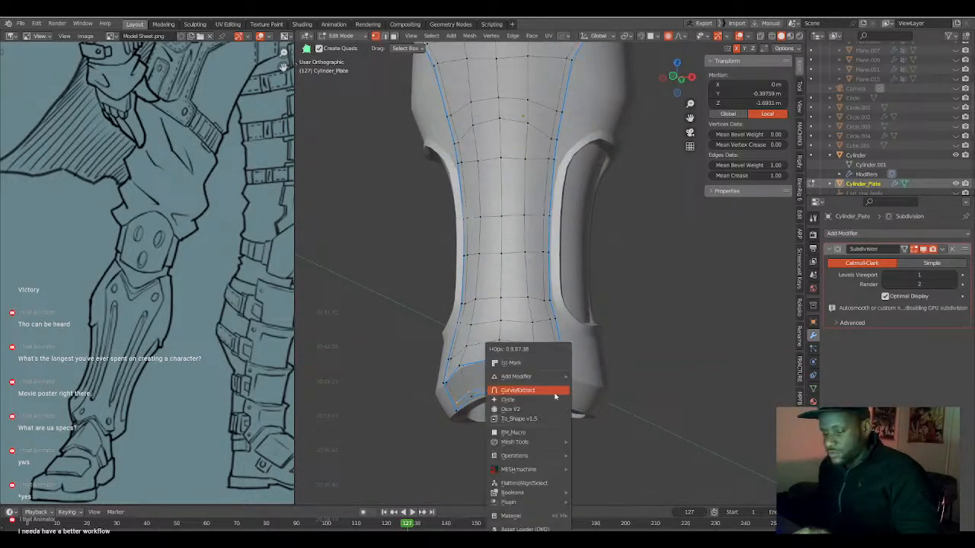
pyautogui.click(532, 363)
pyautogui.scroll(-2, 534, 367)
pyautogui.moveTo(533, 367); pyautogui.dragTo(571, 393, button='middle')
pyautogui.press('a')
pyautogui.press('Tab')
pyautogui.keyDown('shift'); pyautogui.moveTo(537, 245); pyautogui.dragTo(523, 356, button='middle'); pyautogui.keyUp('shift')
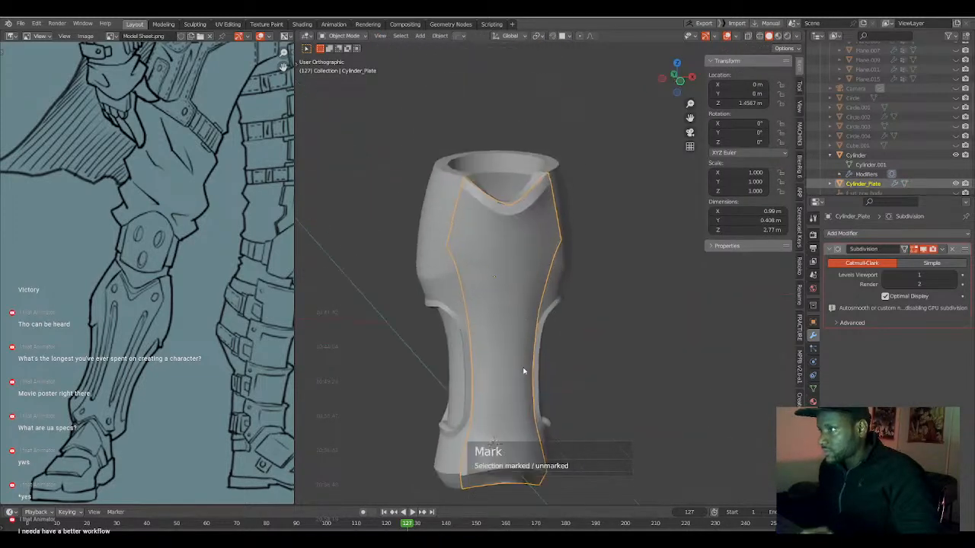
# Inspect Cylinder_Plate's mesh around the notch close up in wireframe and solid shading.
pyautogui.scroll(4, 525, 353)
pyautogui.press('Tab')
pyautogui.hotkey('alt', 'a')
pyautogui.hotkey('shift', 'z')
pyautogui.keyDown('shift'); pyautogui.moveTo(485, 163); pyautogui.dragTo(497, 256, button='middle'); pyautogui.keyUp('shift')
pyautogui.scroll(1, 497, 256)
pyautogui.moveTo(496, 256)
pyautogui.mouseDown(button='middle')
pyautogui.moveTo(470, 334)
pyautogui.moveTo(602, 267)
pyautogui.moveTo(567, 286)
pyautogui.moveTo(577, 301)
pyautogui.moveTo(549, 288)
pyautogui.moveTo(559, 298)
pyautogui.mouseUp(button='middle')
pyautogui.scroll(3, 470, 334)
pyautogui.hotkey('shift', 'z')
pyautogui.scroll(-5, 577, 303)
pyautogui.press('Tab')
# Isolate Cylinder_Plate in local view and inspect its notch and thickness from the side.
pyautogui.press('KP_Divide')
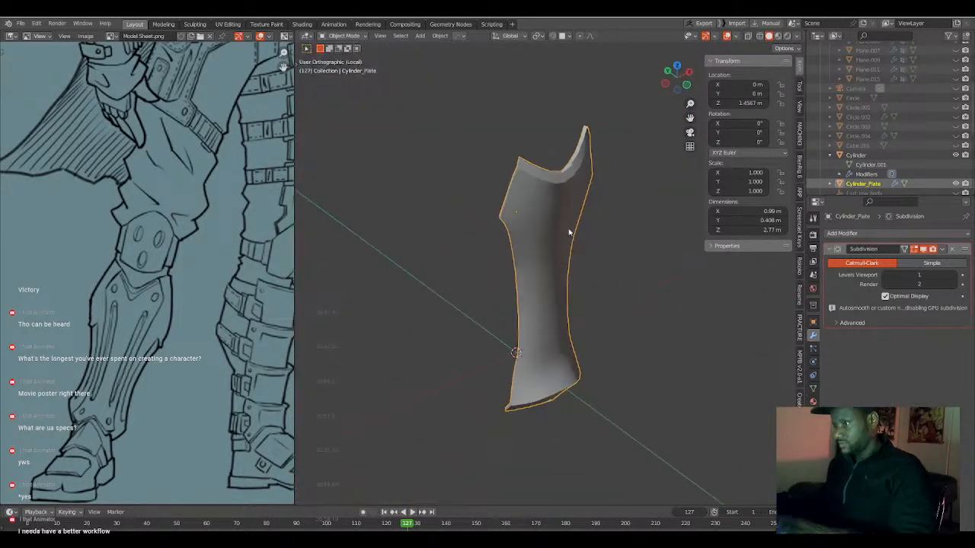
pyautogui.scroll(4, 569, 225)
pyautogui.scroll(-3, 569, 224)
pyautogui.moveTo(569, 225); pyautogui.dragTo(615, 292, button='middle')
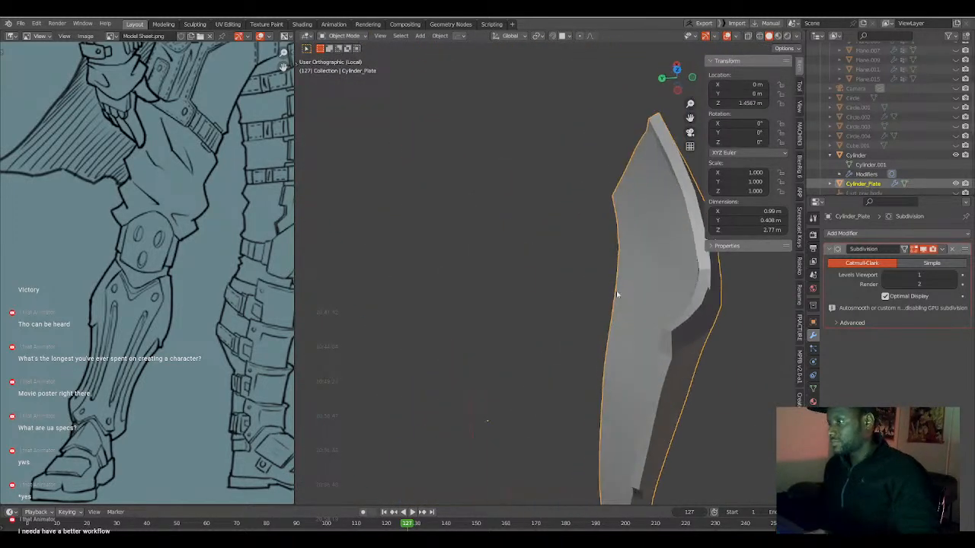
# Clear the HOps mark from the short edge across Cylinder_Plate's thickness at the notch's lowest point.
pyautogui.press('Tab')
pyautogui.keyDown('shift'); pyautogui.moveTo(679, 290); pyautogui.dragTo(570, 267, button='middle'); pyautogui.keyUp('shift')
pyautogui.scroll(2, 438, 267)
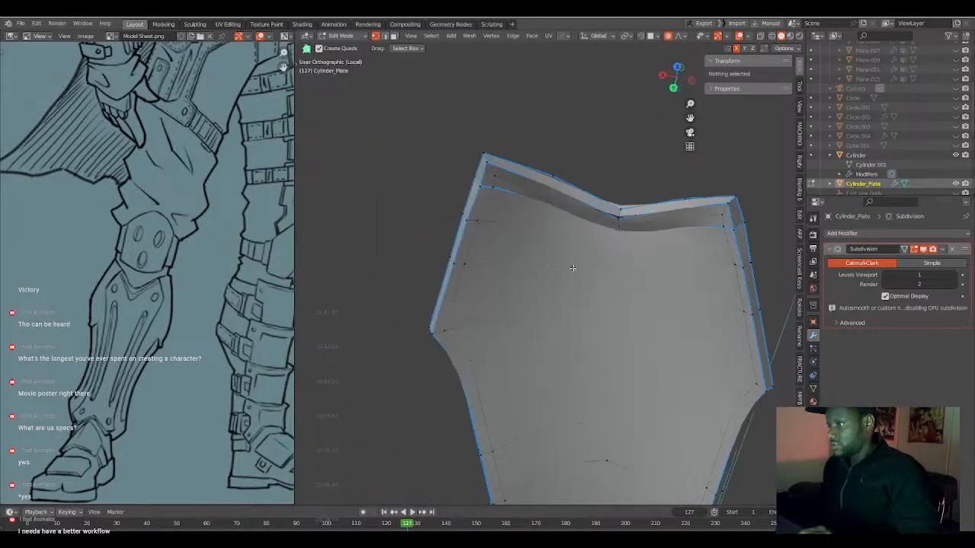
pyautogui.scroll(3, 612, 242)
pyautogui.moveTo(612, 242); pyautogui.dragTo(472, 312, button='middle')
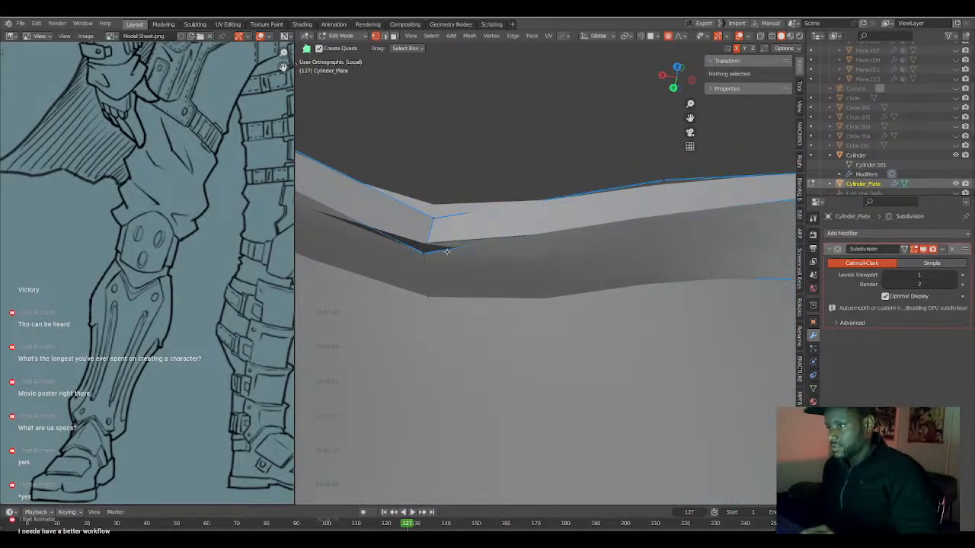
pyautogui.click(432, 227)
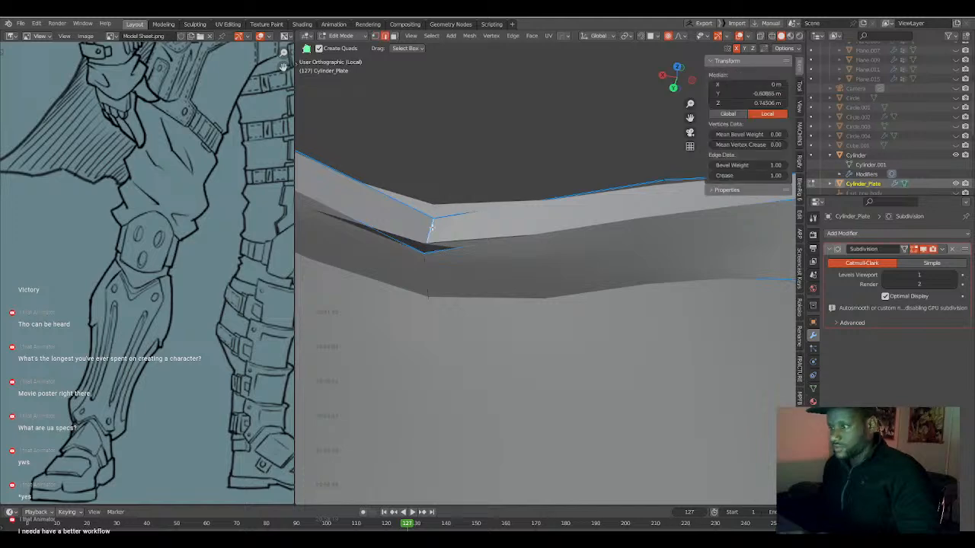
pyautogui.press('q')
pyautogui.click(432, 229)
pyautogui.moveTo(433, 231); pyautogui.dragTo(541, 318, button='middle')
pyautogui.scroll(-3, 542, 318)
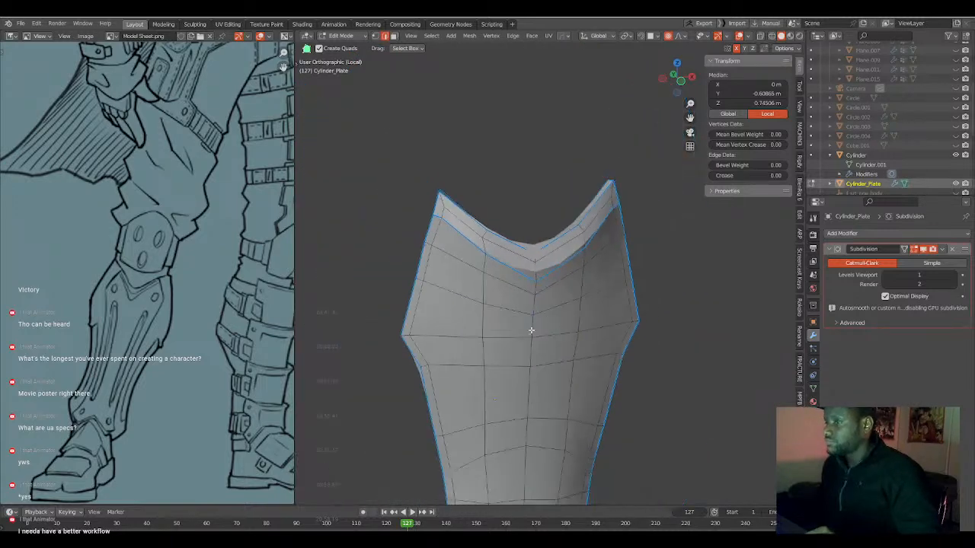
# Return to Object Mode, leave local view and check the plate's notch against the leg.
pyautogui.moveTo(630, 308); pyautogui.dragTo(537, 281, button='middle')
pyautogui.press('Tab')
pyautogui.press('KP_Divide')
pyautogui.scroll(4, 544, 336)
pyautogui.scroll(-4, 511, 335)
pyautogui.scroll(3, 518, 342)
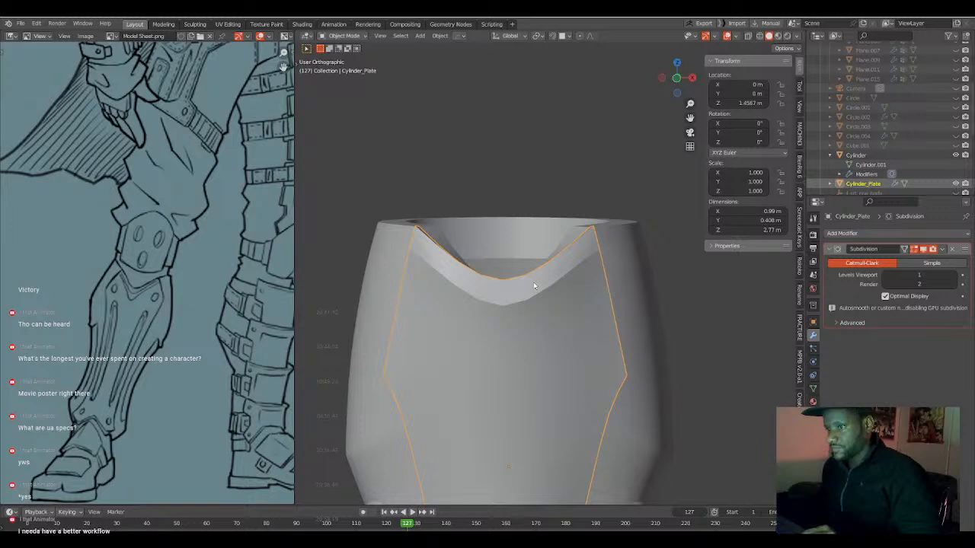
pyautogui.scroll(-3, 534, 287)
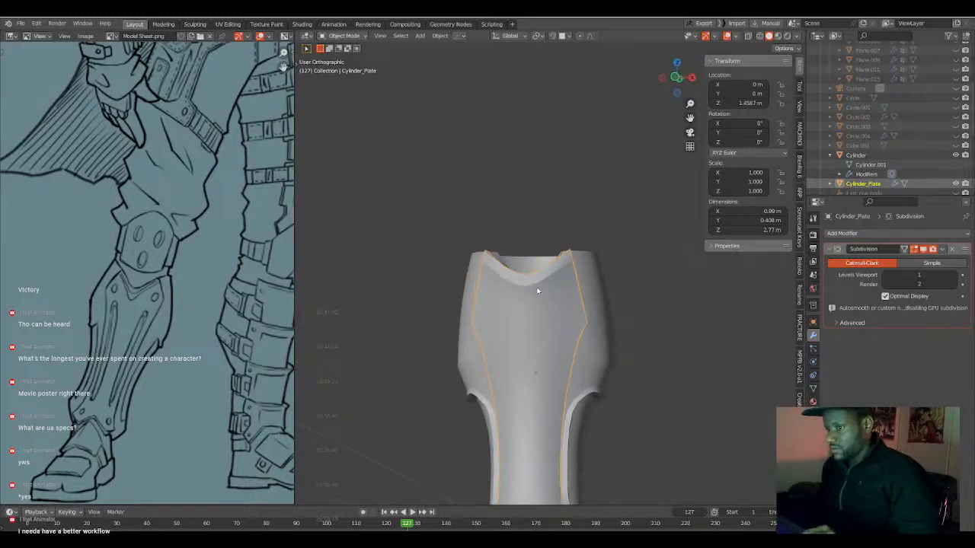
pyautogui.keyDown('shift'); pyautogui.moveTo(540, 328); pyautogui.dragTo(545, 258, button='middle'); pyautogui.keyUp('shift')
# Nudge front-face vertices beside Cylinder_Plate's centre line with proportional size 0.151, moving the one at the widest row X 0.00642 m, Z 0.00321 m.
pyautogui.press('Tab')
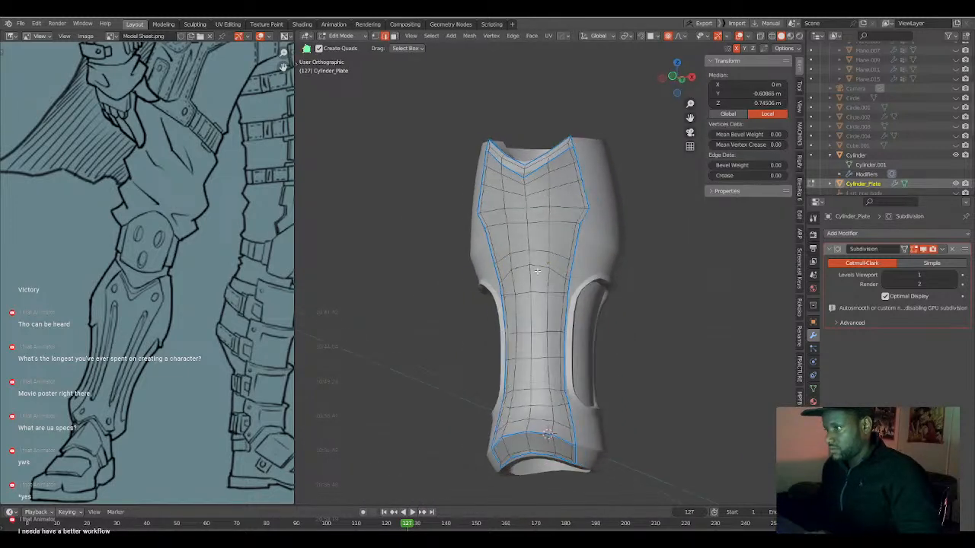
pyautogui.press('KP_1')
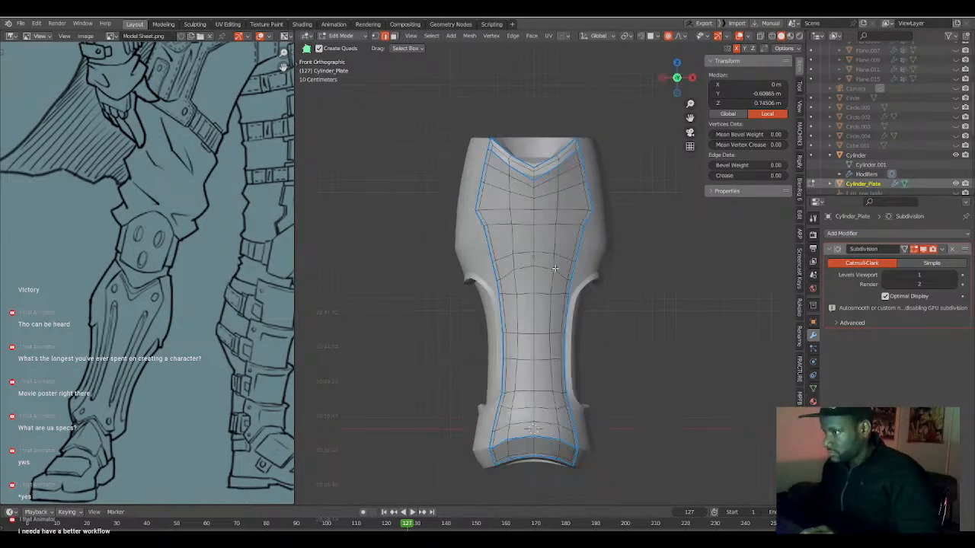
pyautogui.press('1')
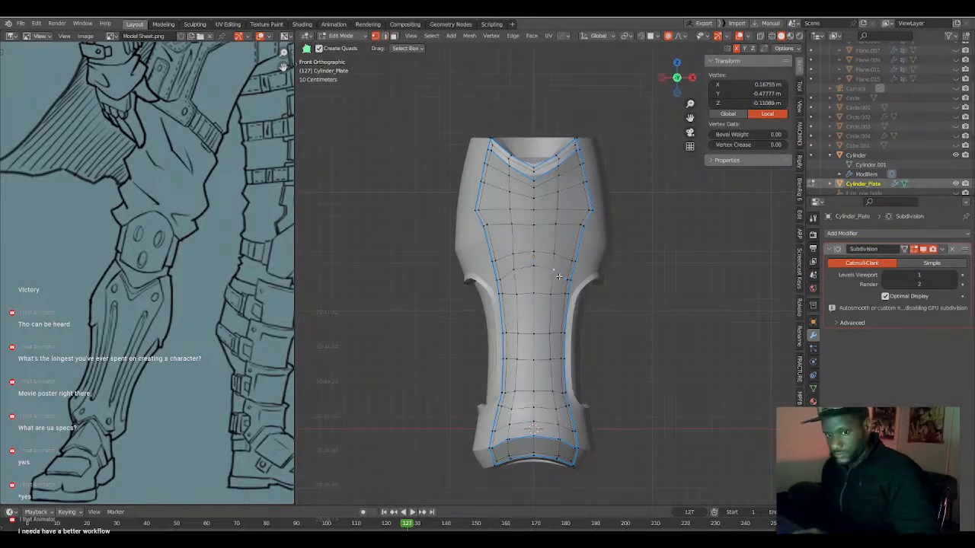
pyautogui.press('g')
pyautogui.moveTo(568, 278); pyautogui.dragTo(552, 272)
pyautogui.click(561, 255)
pyautogui.moveTo(558, 224); pyautogui.dragTo(561, 206)
pyautogui.click(559, 208)
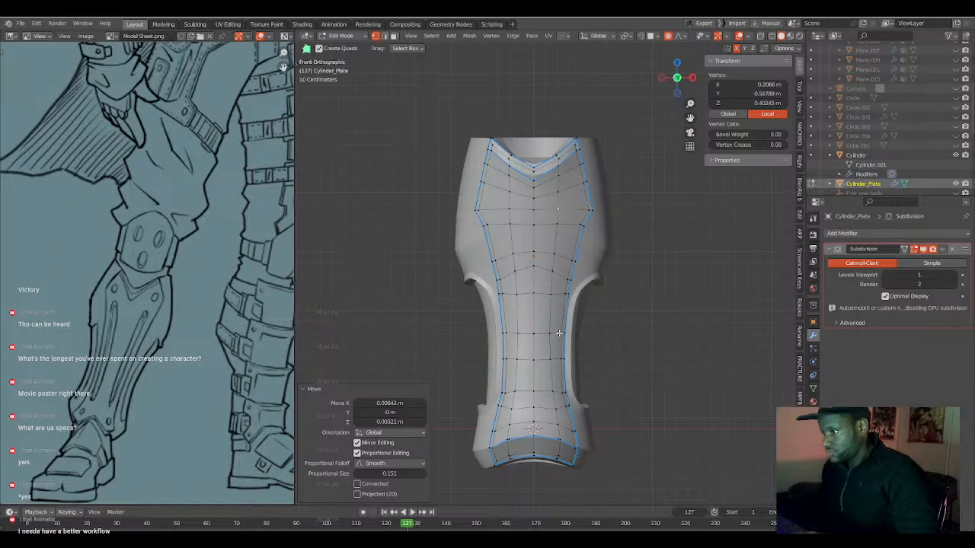
# Edge Slide the vertex column just inside the plate's side border, from the widest part to the leg cutout, finishing with factor -0.225.
pyautogui.click(578, 226)
pyautogui.moveTo(578, 226); pyautogui.dragTo(562, 261, button='middle')
pyautogui.keyDown('ctrl'); pyautogui.click(564, 278); pyautogui.keyUp('ctrl')
pyautogui.press('g')
pyautogui.press('g')
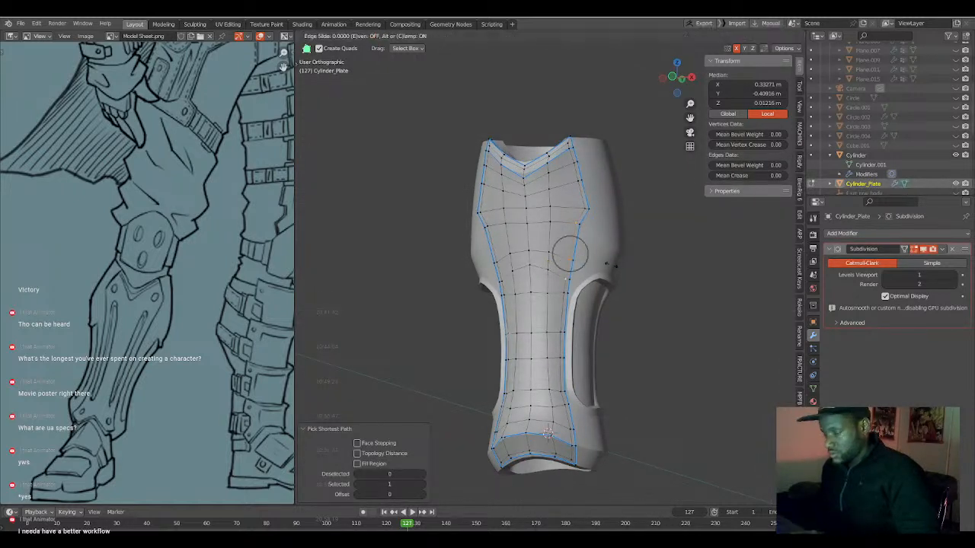
pyautogui.click(581, 276)
pyautogui.click(563, 293)
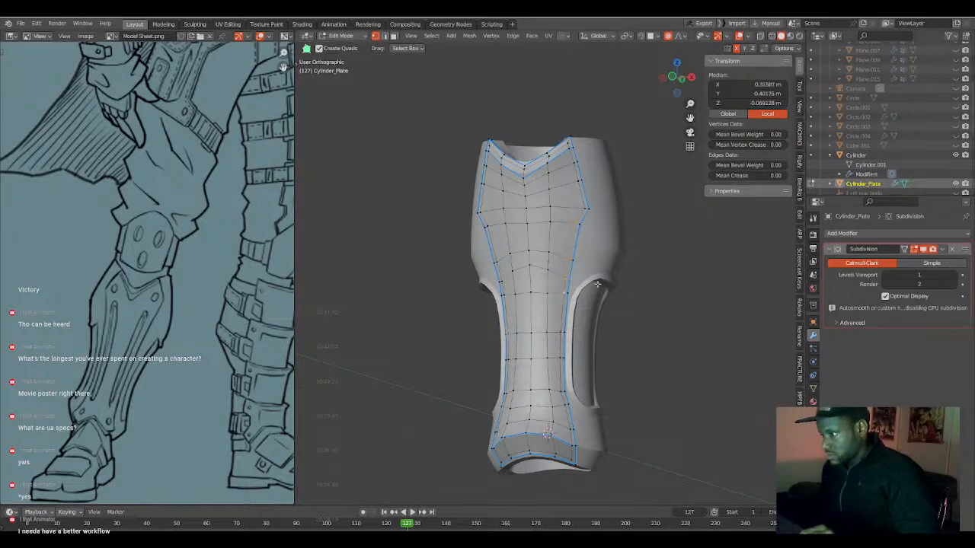
pyautogui.press('g')
pyautogui.press('g')
pyautogui.click(568, 263)
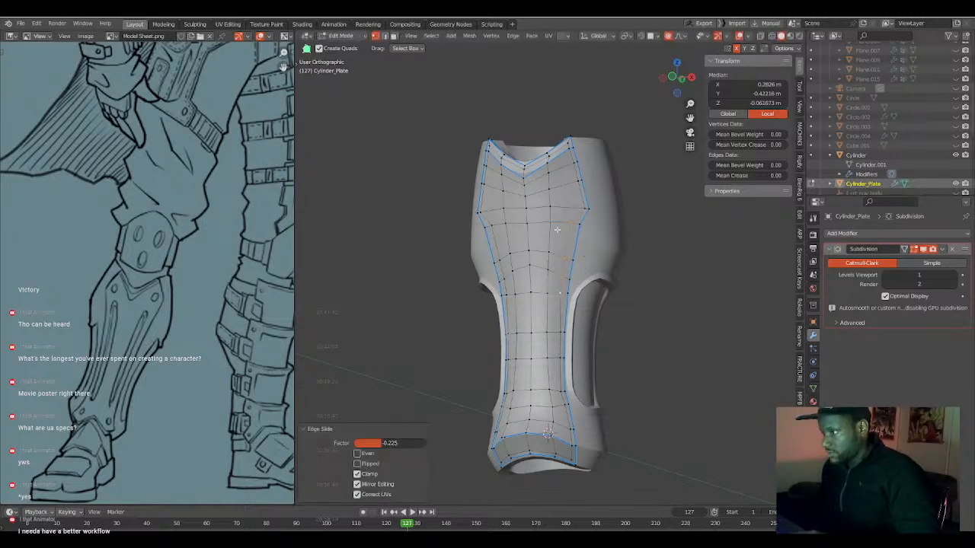
# Slide that column's vertices around the plate's widest rows inward, away from the side border.
pyautogui.click(566, 225)
pyautogui.press('g')
pyautogui.press('g')
pyautogui.click(567, 225)
pyautogui.click(584, 207)
pyautogui.press('g')
pyautogui.press('g')
pyautogui.click(568, 204)
# Vertex Slide the column's upper vertex inward from the border, then Edge Slide the stretch beneath it by about -0.102.
pyautogui.click(573, 183)
pyautogui.press('g')
pyautogui.press('g')
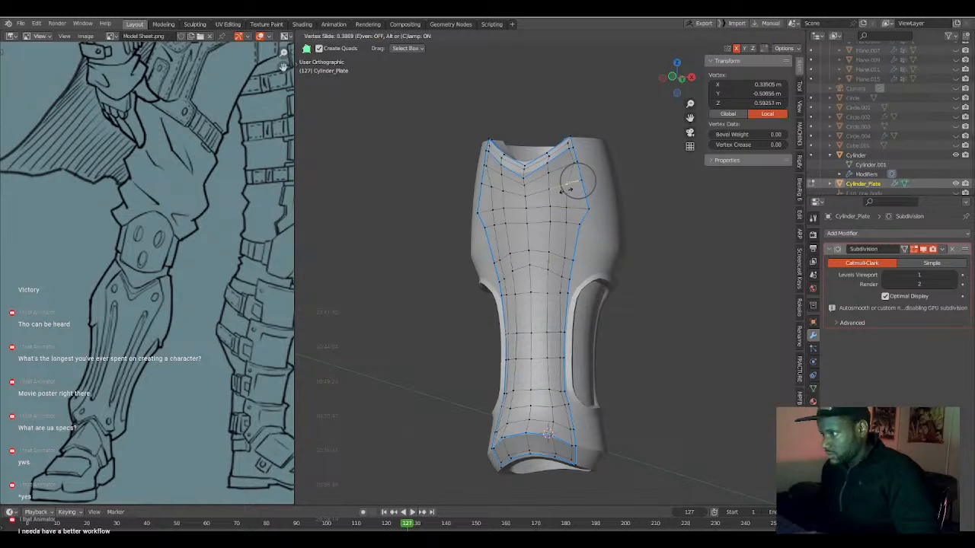
pyautogui.click(563, 190)
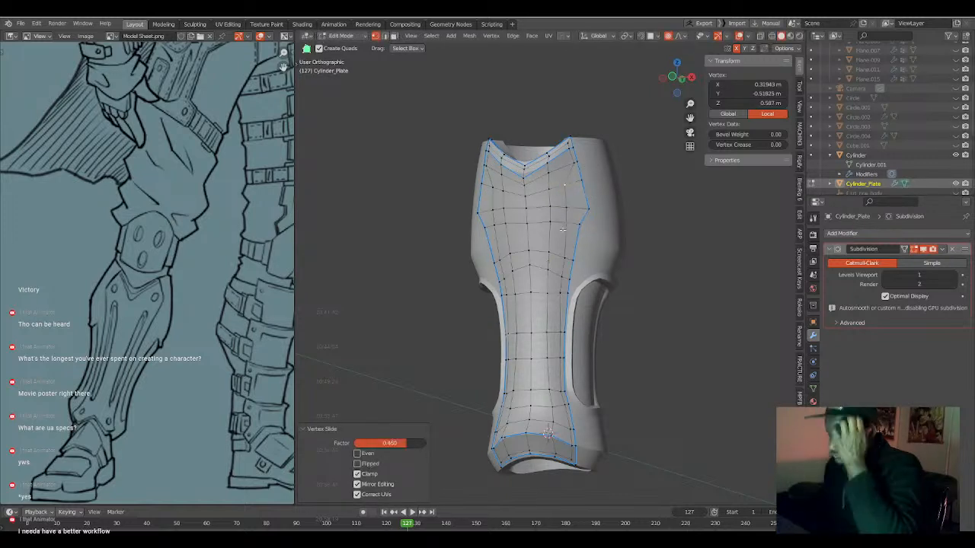
pyautogui.click(568, 183)
pyautogui.keyDown('ctrl'); pyautogui.click(569, 227); pyautogui.keyUp('ctrl')
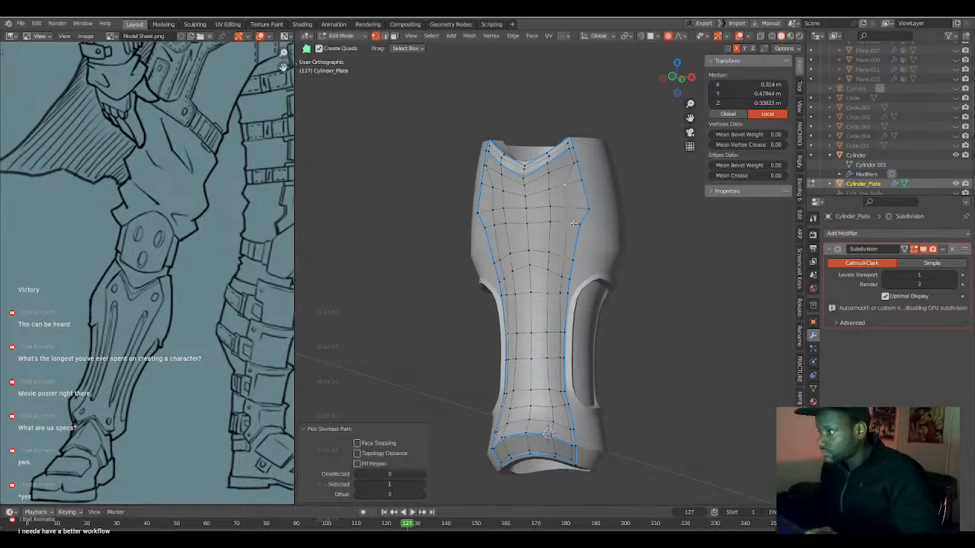
pyautogui.press('g')
pyautogui.press('g')
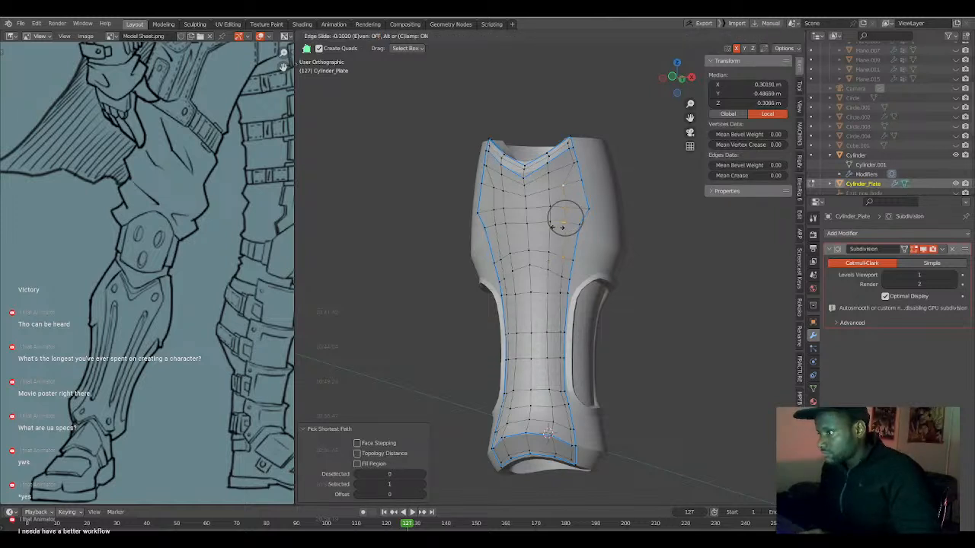
pyautogui.click(561, 227)
# Vertex Slide the two vertices beside the border in the plate's narrow section inward, the lower one with factor 0.120.
pyautogui.click(558, 351)
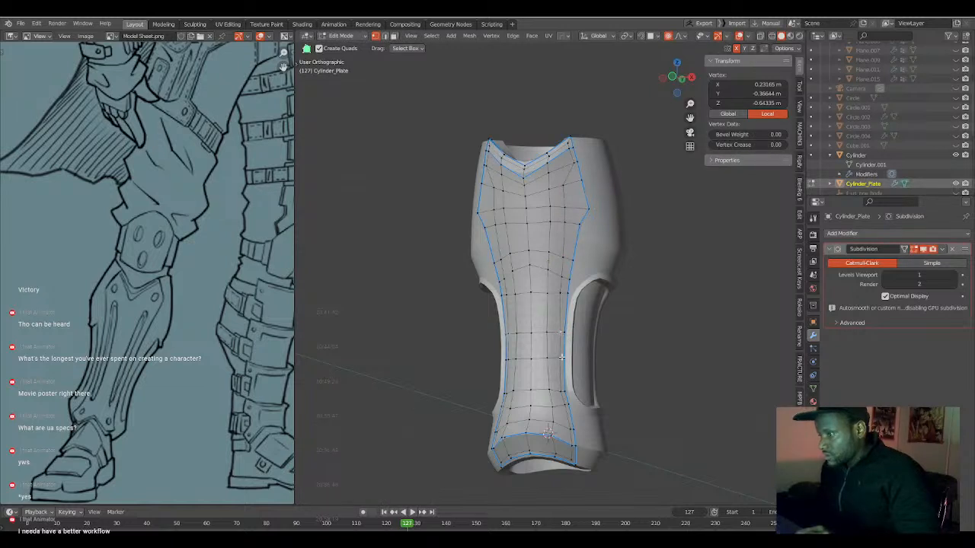
pyautogui.press('g')
pyautogui.press('g')
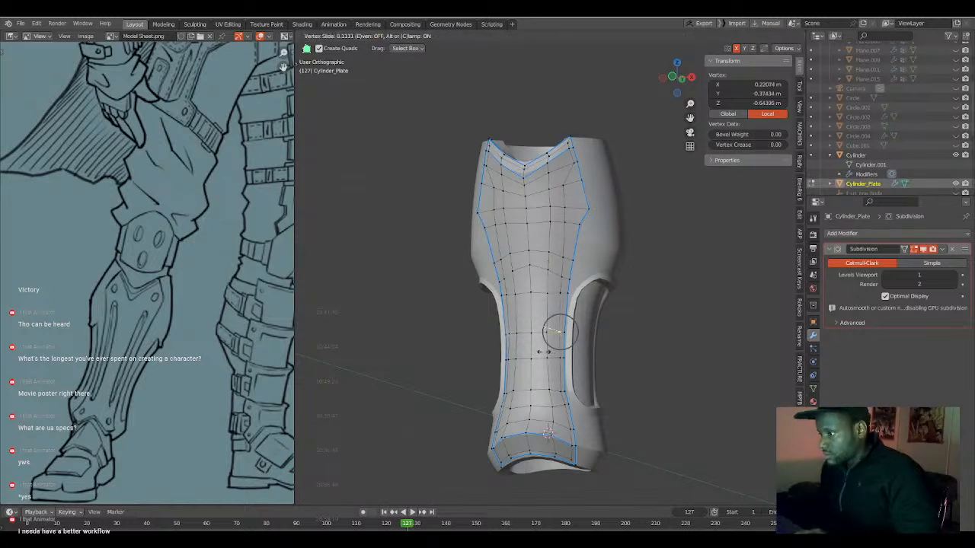
pyautogui.click(559, 361)
pyautogui.press('g')
pyautogui.press('g')
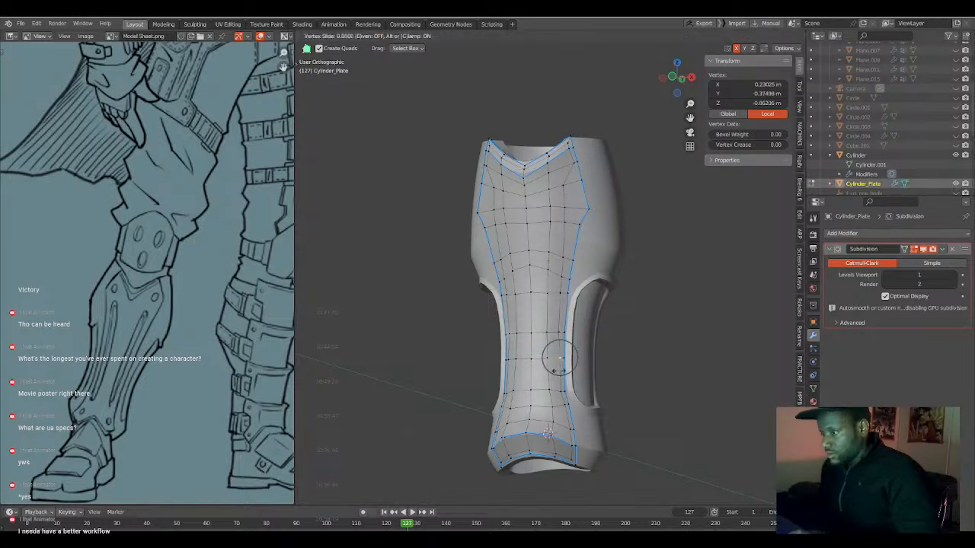
pyautogui.click(538, 365)
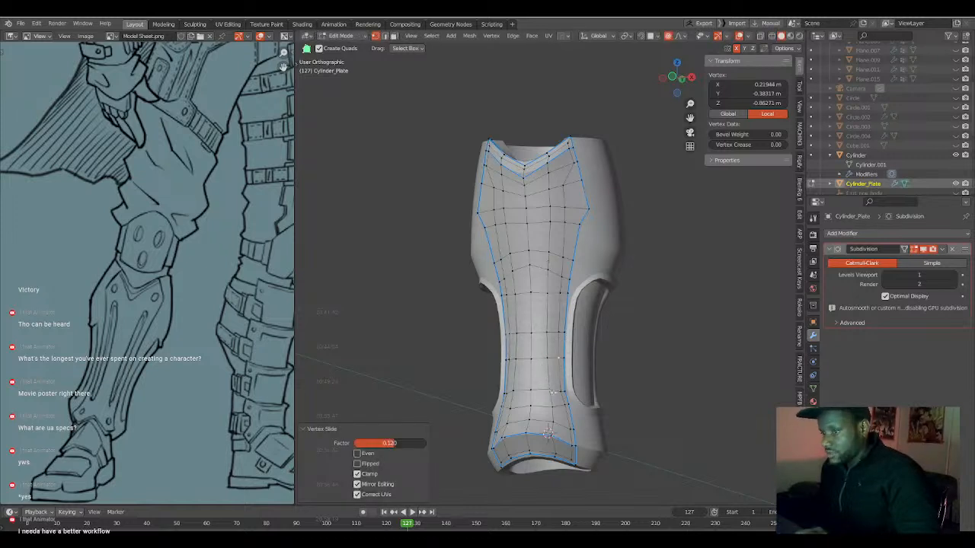
# Vertex Slide the vertex between the centre line and border column in the plate's lower narrow section, with factor 0.045.
pyautogui.moveTo(550, 393)
pyautogui.mouseDown(button='middle')
pyautogui.moveTo(548, 374)
pyautogui.moveTo(561, 380)
pyautogui.mouseUp(button='middle')
pyautogui.click(547, 367)
pyautogui.press('g')
pyautogui.press('g')
pyautogui.click(556, 352)
pyautogui.click(556, 339)
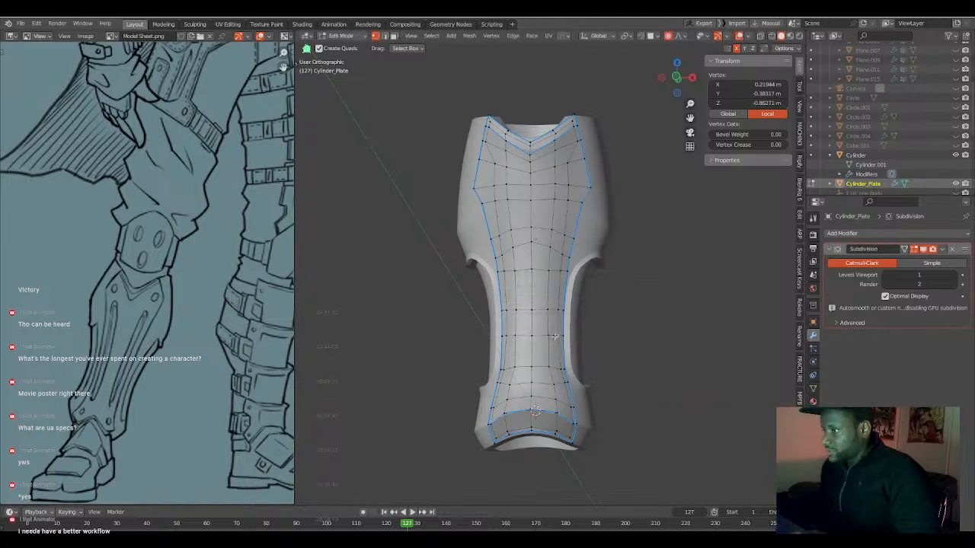
pyautogui.press('g')
pyautogui.press('g')
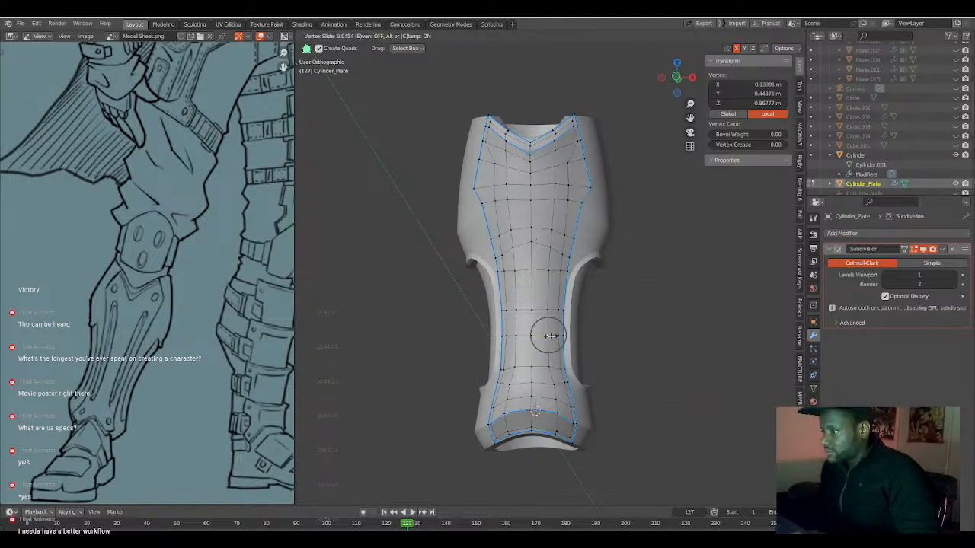
pyautogui.click(548, 336)
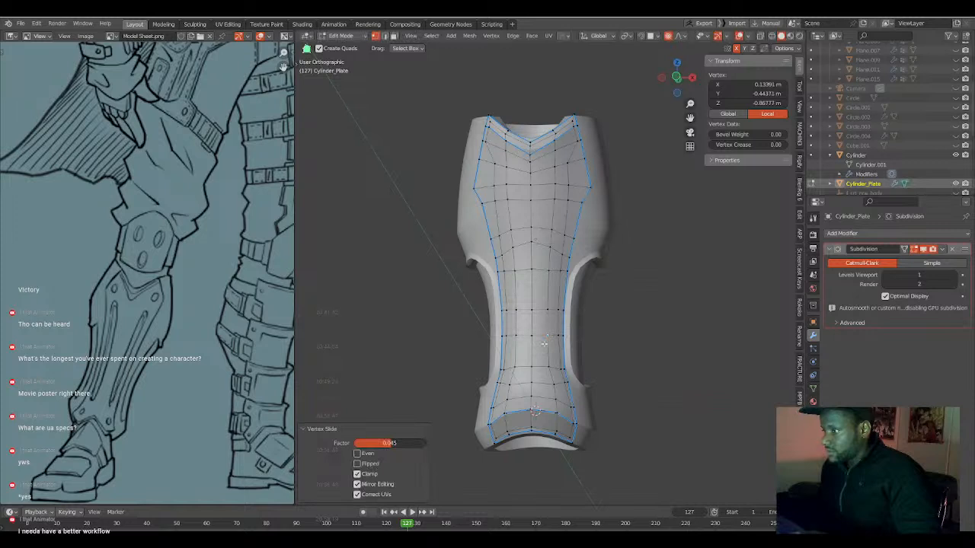
# Edge Slide the middle vertices of the arched row just above the leg cutouts downward by about 0.17.
pyautogui.keyDown('shift'); pyautogui.click(533, 242); pyautogui.keyUp('shift')
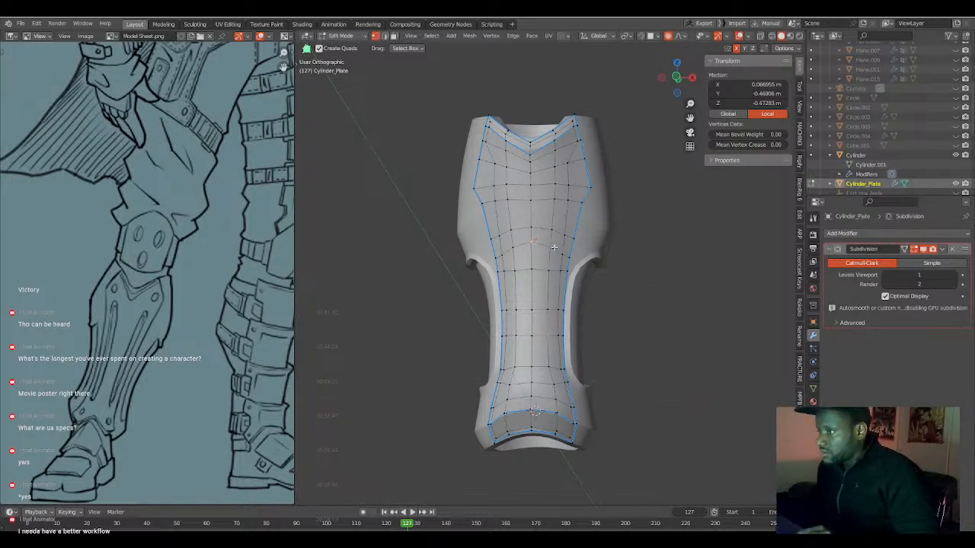
pyautogui.keyDown('ctrl'); pyautogui.click(516, 244); pyautogui.keyUp('ctrl')
pyautogui.press('g')
pyautogui.press('g')
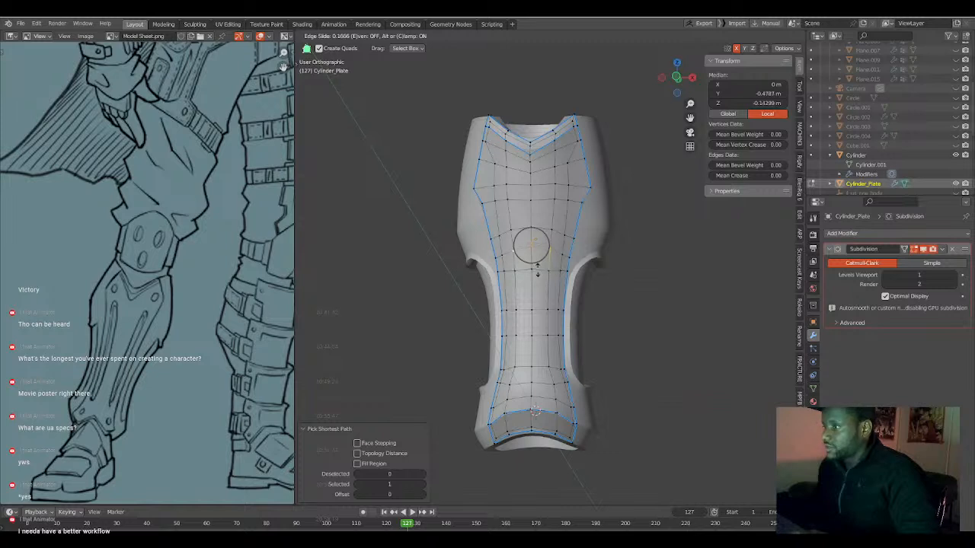
pyautogui.click(537, 271)
# Vertex Slide the centre vertex of the row above the leg cutouts downward to flatten the arch.
pyautogui.click(549, 232)
pyautogui.keyDown('ctrl'); pyautogui.click(519, 233); pyautogui.keyUp('ctrl')
pyautogui.press('g')
pyautogui.press('g')
pyautogui.click(553, 255)
pyautogui.press('g')
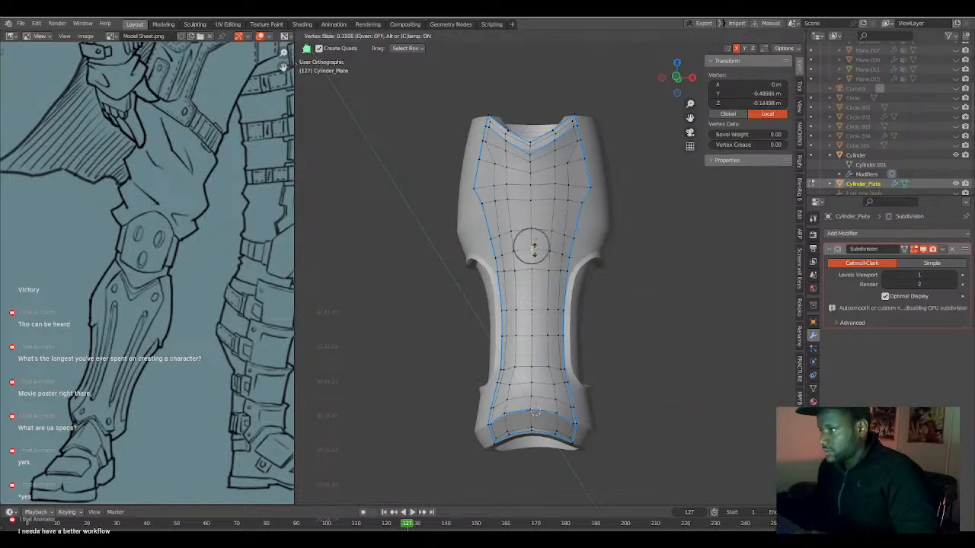
pyautogui.rightClick(535, 248)
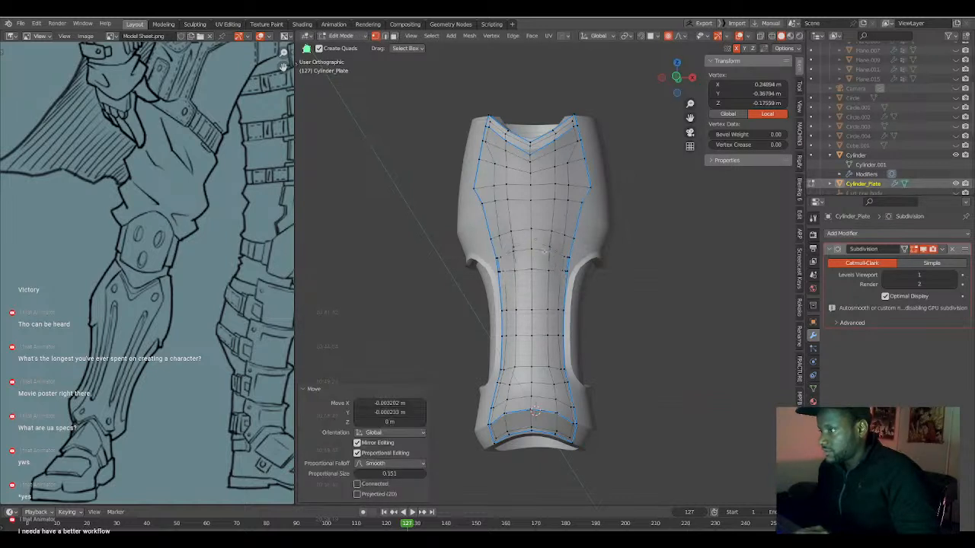
# Edge Slide the full row of vertices above the leg cutouts with factor -0.057.
pyautogui.click(561, 256)
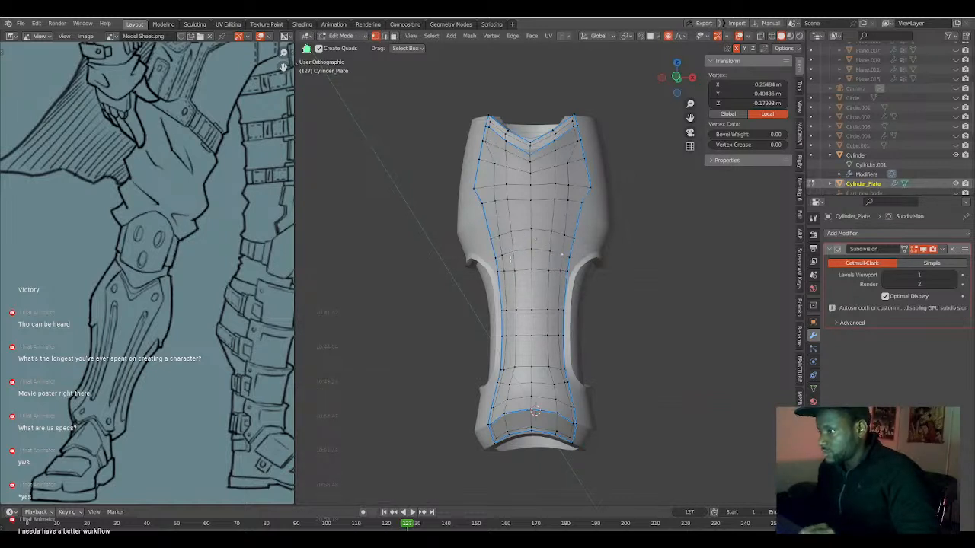
pyautogui.keyDown('alt'); pyautogui.click(561, 255); pyautogui.keyUp('alt')
pyautogui.press('g')
pyautogui.press('g')
pyautogui.click(540, 266)
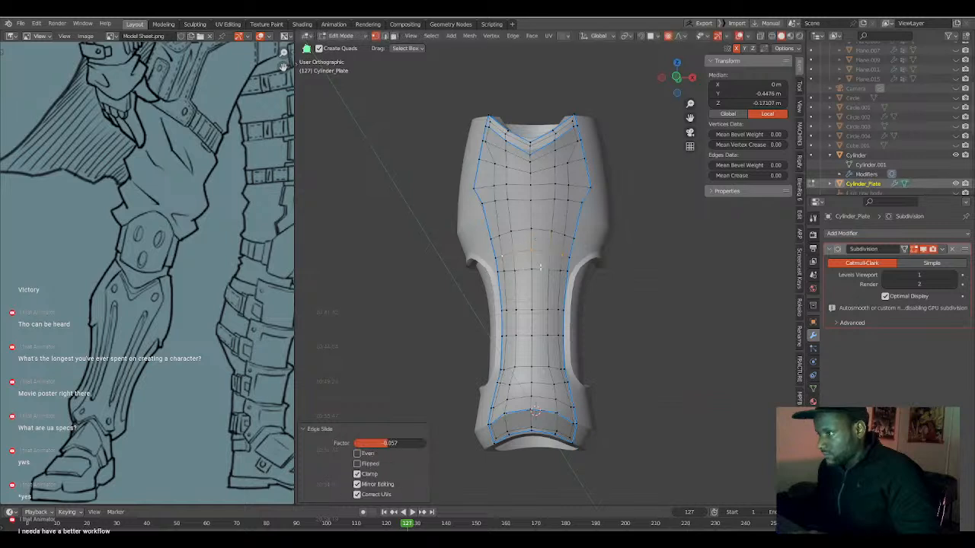
# Edge Slide only the three middle vertices of that row by about -0.02.
pyautogui.keyDown('alt'); pyautogui.click(560, 255); pyautogui.keyUp('alt')
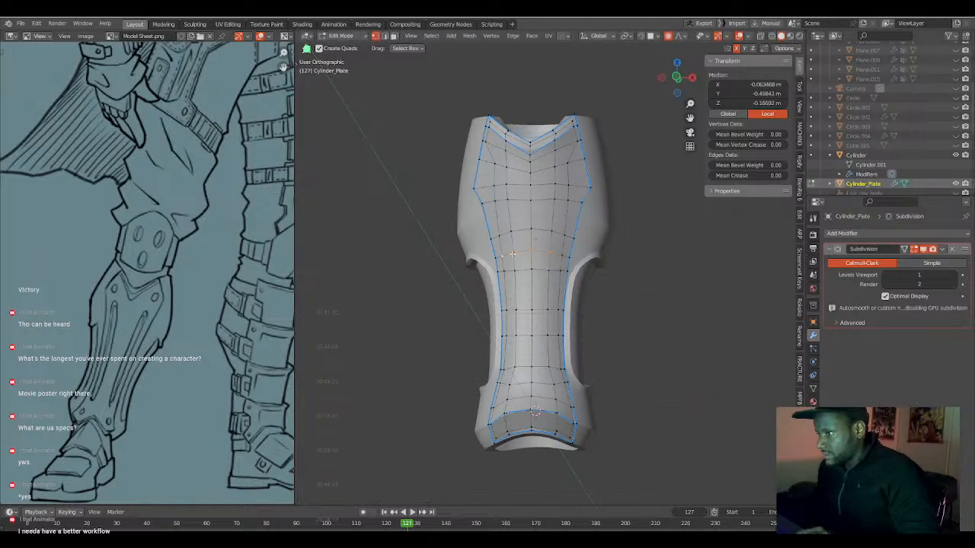
pyautogui.press('g')
pyautogui.press('g')
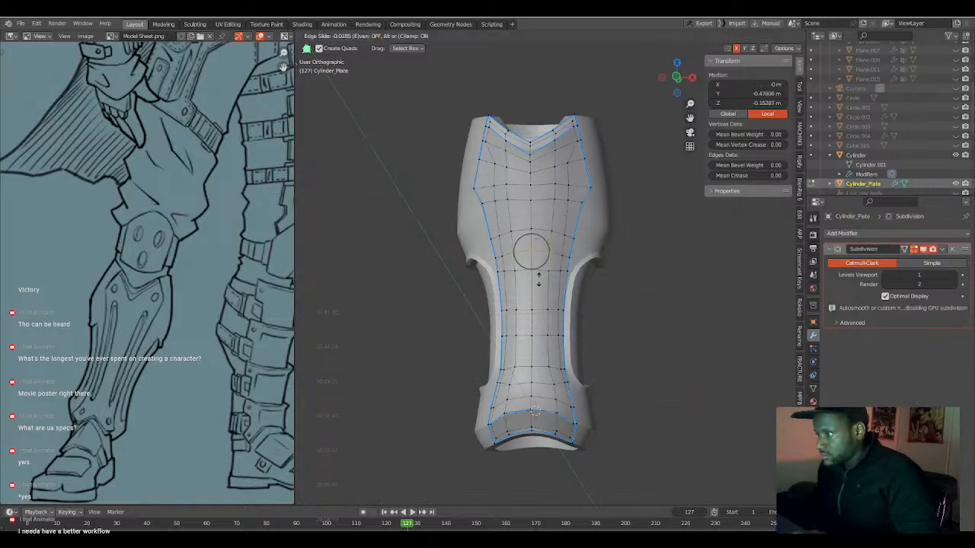
pyautogui.click(539, 280)
# Vertex Slide the centre vertex of the row level with the top of the leg cutouts by about 0.019.
pyautogui.click(530, 268)
pyautogui.press('g')
pyautogui.press('g')
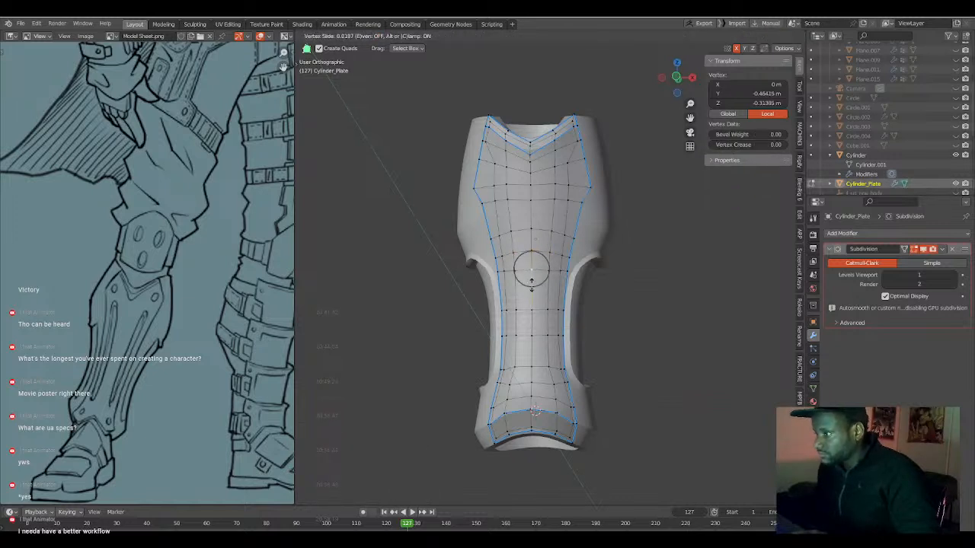
pyautogui.click(531, 282)
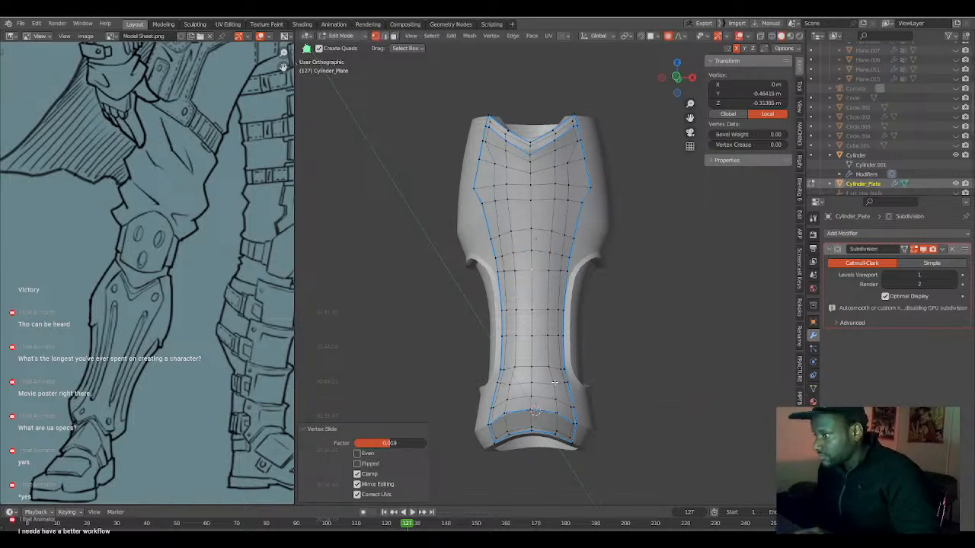
# Vertex Slide the vertices beside the lower end of the leg cutouts for even spacing, moving the outer one inward by 0.110.
pyautogui.press('g')
pyautogui.press('g')
pyautogui.click(551, 381)
pyautogui.press('g')
pyautogui.press('g')
pyautogui.click(560, 372)
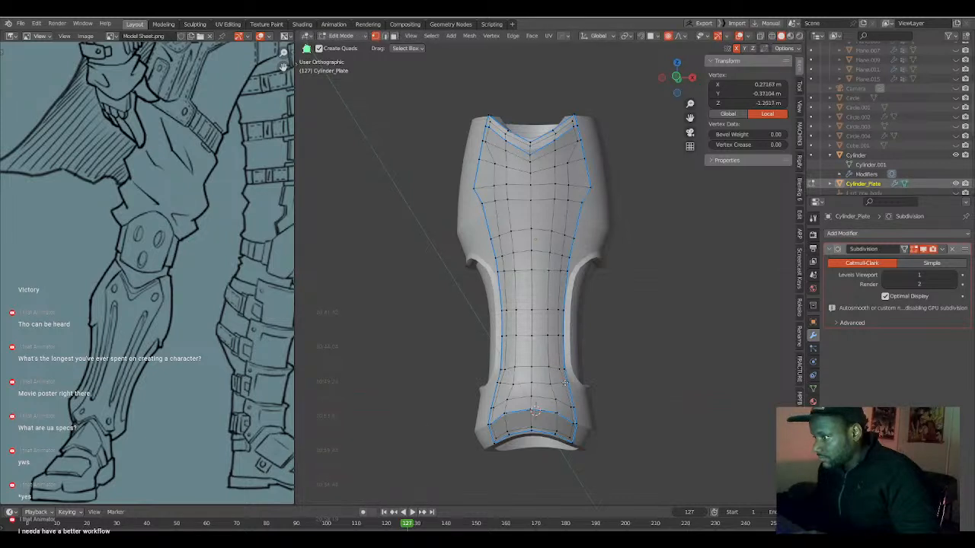
pyautogui.press('g')
pyautogui.press('g')
pyautogui.click(563, 382)
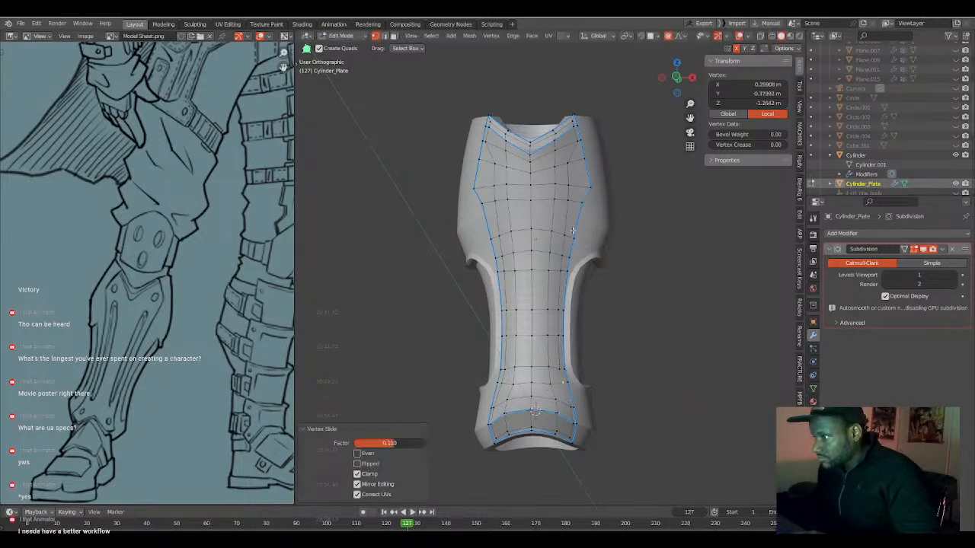
# Vertex Slide the two vertices right of centre outward in the row just below the plate's widest point.
pyautogui.press('g')
pyautogui.press('g')
pyautogui.click(561, 198)
pyautogui.press('g')
pyautogui.press('g')
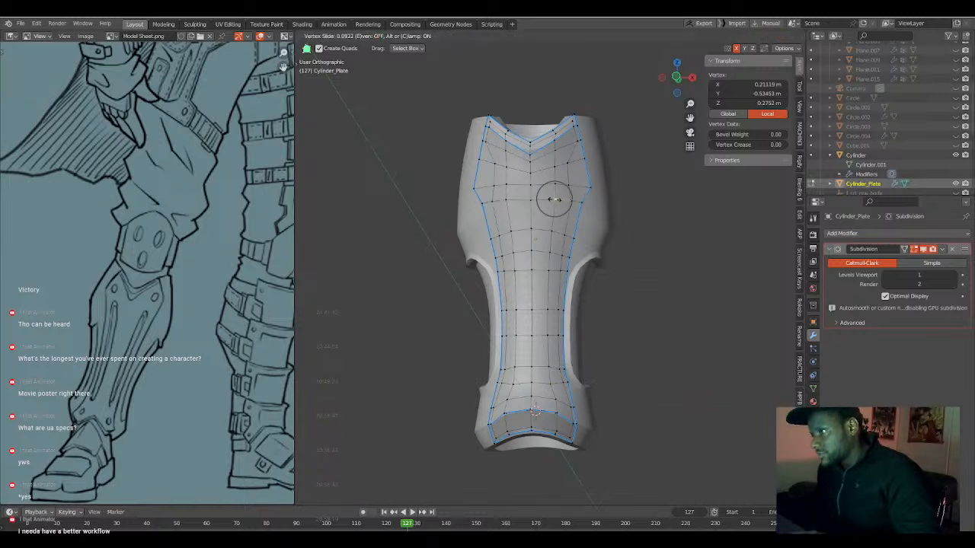
pyautogui.click(555, 199)
# Vertex Slide the two vertices right of centre outward in the row at the plate's widest point, the inner one by about 0.23.
pyautogui.press('g')
pyautogui.press('g')
pyautogui.click(573, 186)
pyautogui.press('g')
pyautogui.press('g')
pyautogui.click(555, 184)
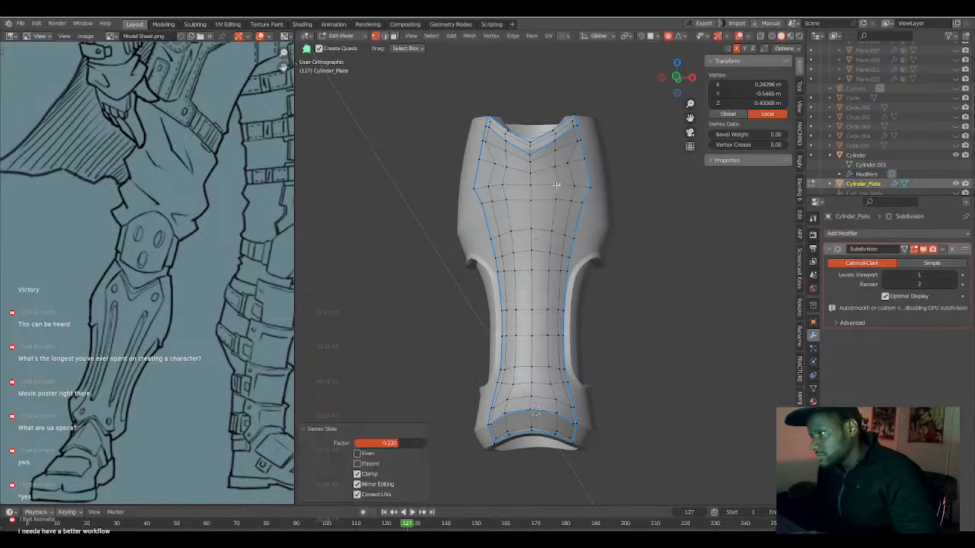
# Vertex Slide the two vertices right of centre outward in the row above the widest point, the inner one by 0.168, and clear the selection.
pyautogui.press('g')
pyautogui.press('g')
pyautogui.click(573, 163)
pyautogui.press('g')
pyautogui.press('g')
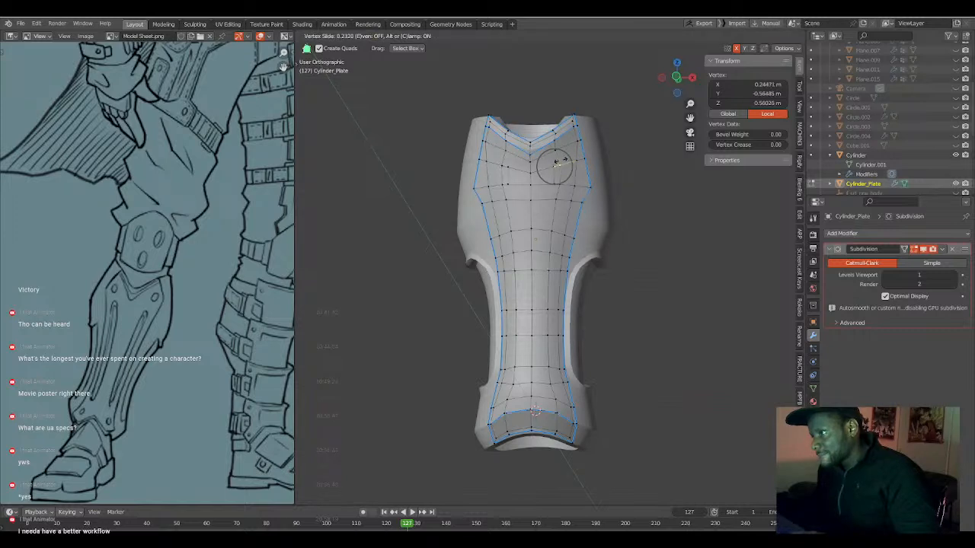
pyautogui.click(561, 161)
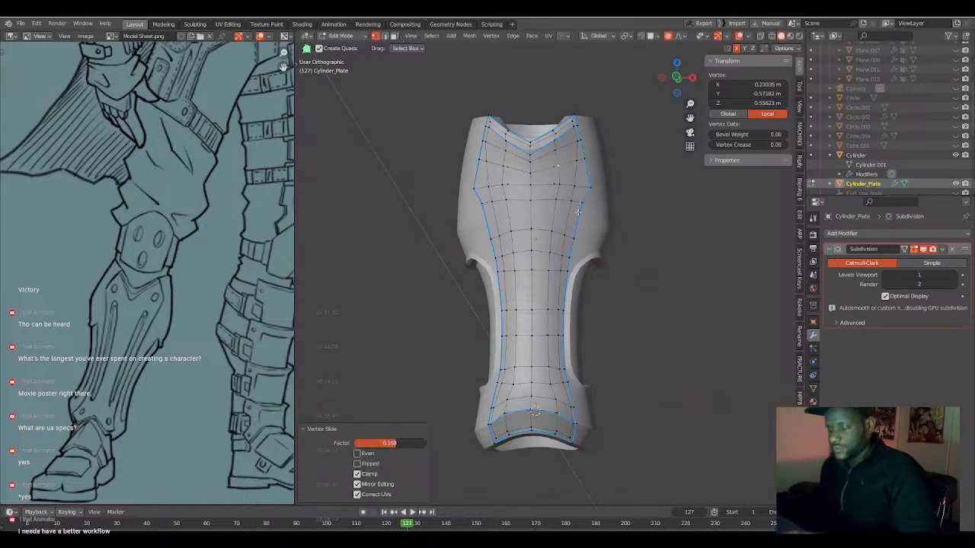
pyautogui.hotkey('alt', 'a')
# Select the edge loop around the plate's outer border and mark it as a seam.
pyautogui.moveTo(576, 230); pyautogui.dragTo(575, 353, button='middle')
pyautogui.scroll(4, 521, 306)
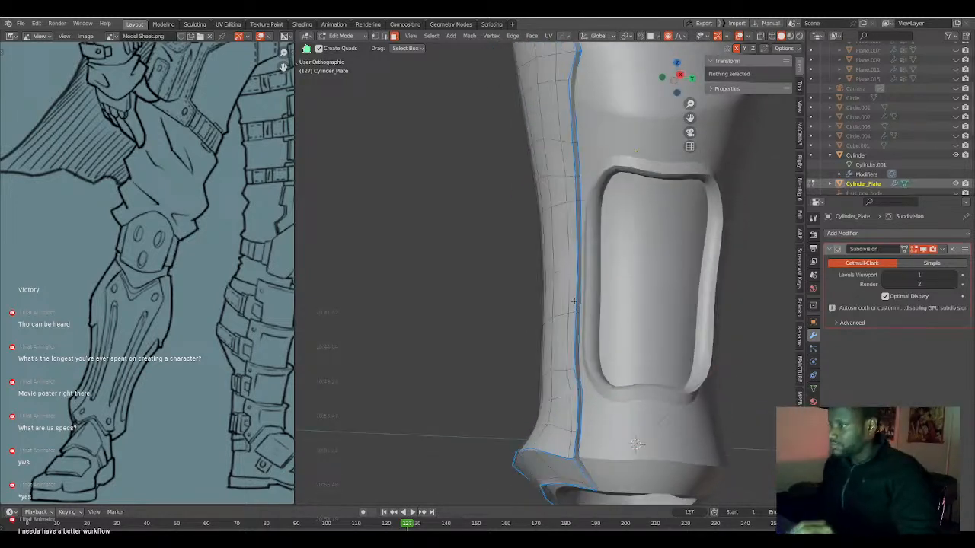
pyautogui.press('2')
pyautogui.keyDown('alt'); pyautogui.click(572, 356); pyautogui.keyUp('alt')
pyautogui.moveTo(565, 458); pyautogui.dragTo(564, 227, button='middle')
pyautogui.moveTo(567, 284); pyautogui.dragTo(555, 186, button='middle')
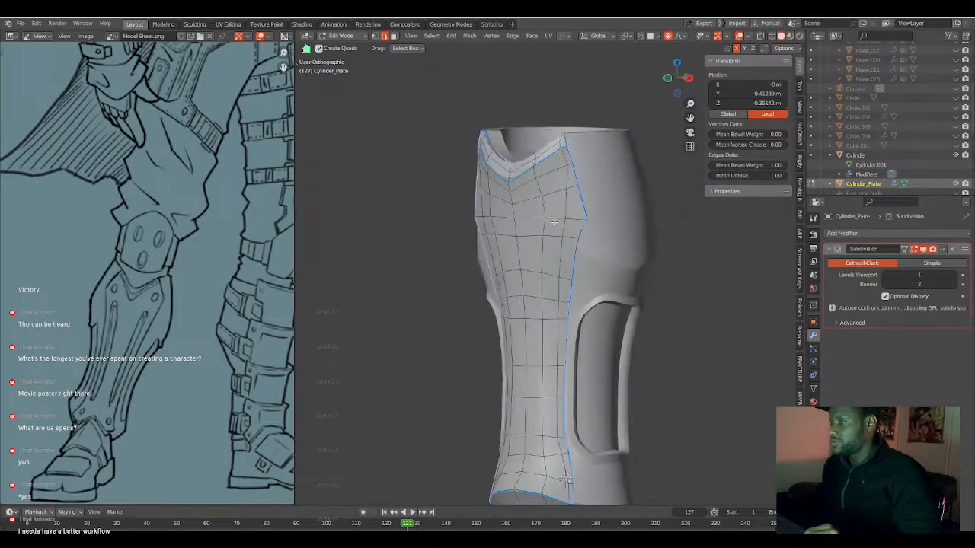
pyautogui.moveTo(566, 249); pyautogui.dragTo(568, 268, button='middle')
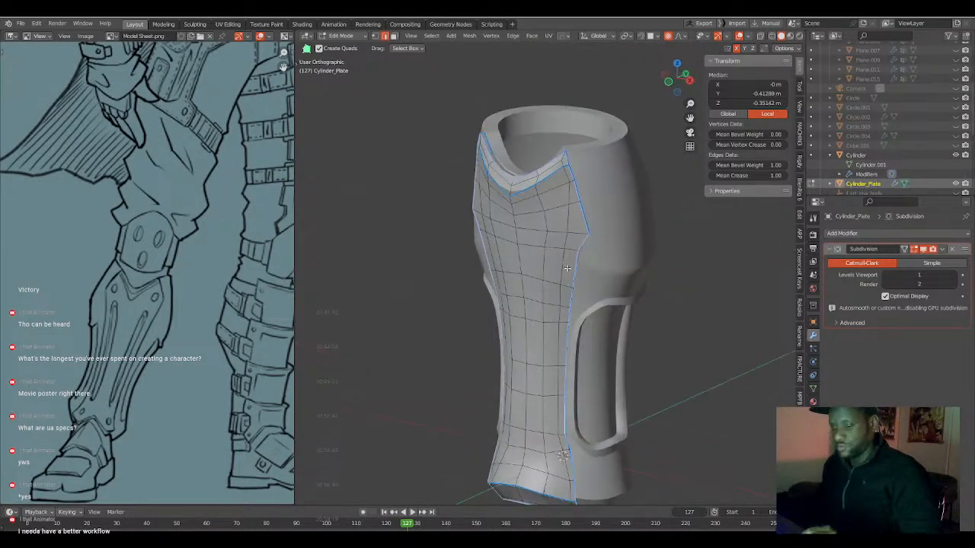
pyautogui.hotkey('ctrl', 'e')
pyautogui.click(568, 268)
# Select the plate's front faces as linked geometry delimited by the seam and Shrink/Fatten them outward by about 0.04 m.
pyautogui.press('a')
pyautogui.hotkey('alt', 'a')
pyautogui.moveTo(568, 268); pyautogui.dragTo(495, 320, button='middle')
pyautogui.press('l')
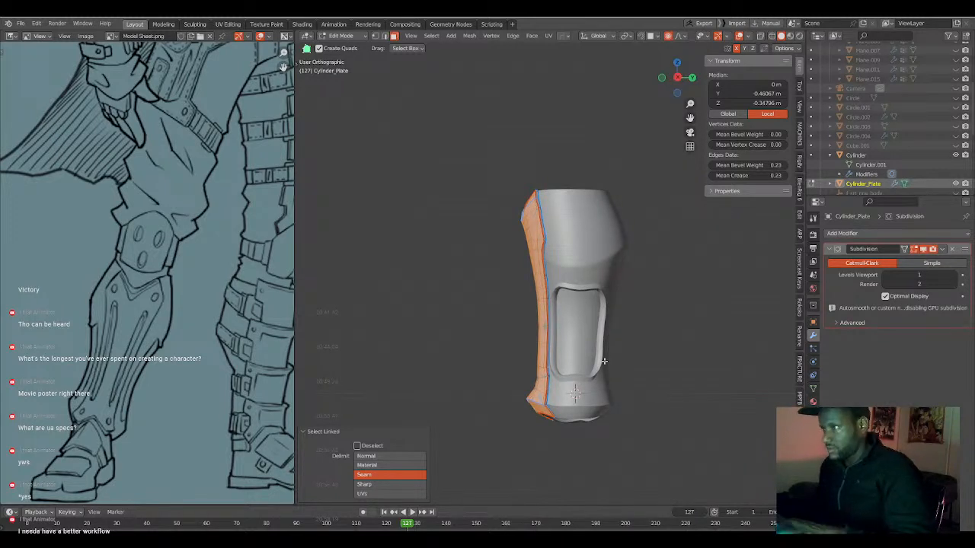
pyautogui.hotkey('alt', 's')
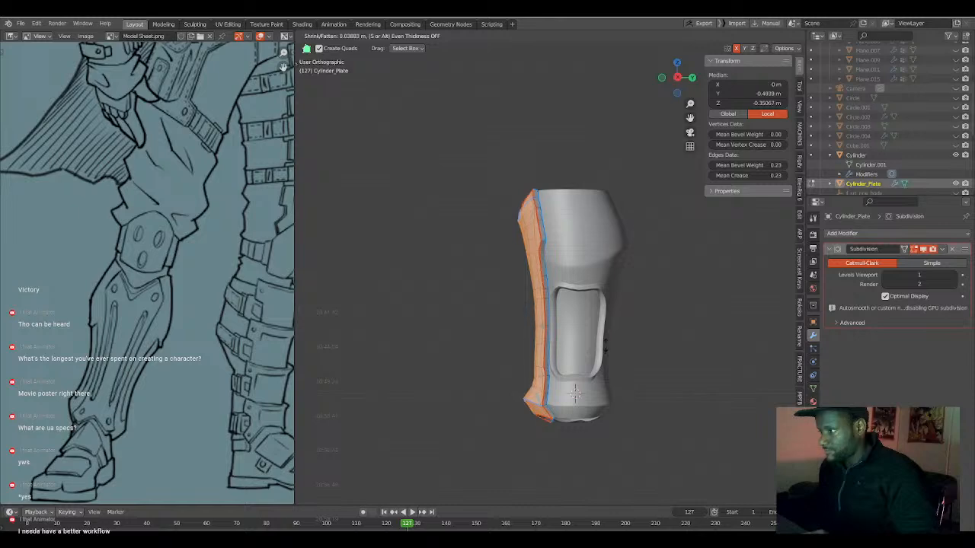
pyautogui.click(607, 346)
pyautogui.press('Tab')
pyautogui.moveTo(607, 346); pyautogui.dragTo(671, 355, button='middle')
# Select the vertical strip of faces right of centre, from the widest row down to the lower flare, and inset it by 0.01559 m.
pyautogui.press('Tab')
pyautogui.scroll(4, 627, 355)
pyautogui.moveTo(578, 256); pyautogui.dragTo(564, 261, button='middle')
pyautogui.click(578, 221)
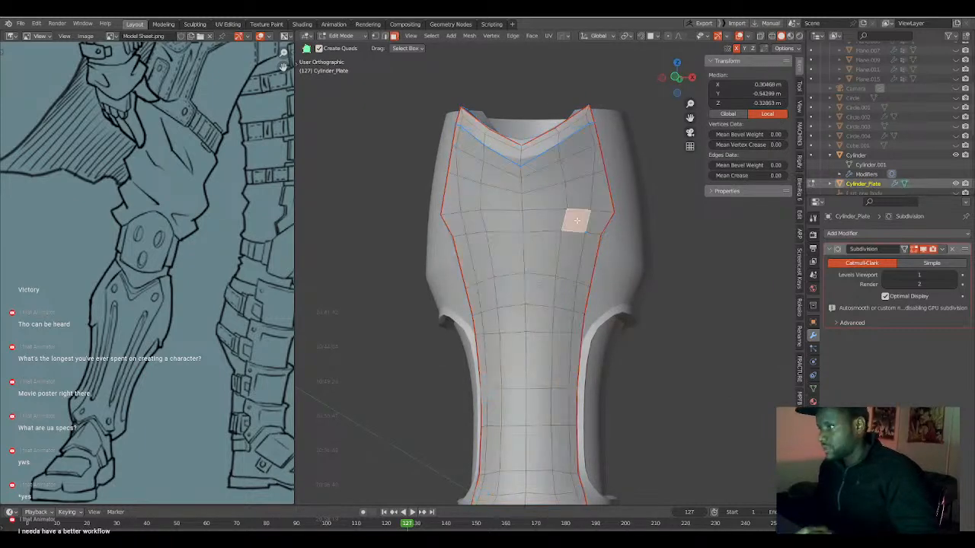
pyautogui.scroll(-3, 577, 305)
pyautogui.keyDown('shift'); pyautogui.moveTo(575, 404); pyautogui.dragTo(545, 304, button='middle'); pyautogui.keyUp('shift')
pyautogui.keyDown('ctrl'); pyautogui.click(545, 312); pyautogui.keyUp('ctrl')
pyautogui.scroll(2, 544, 305)
pyautogui.press('i')
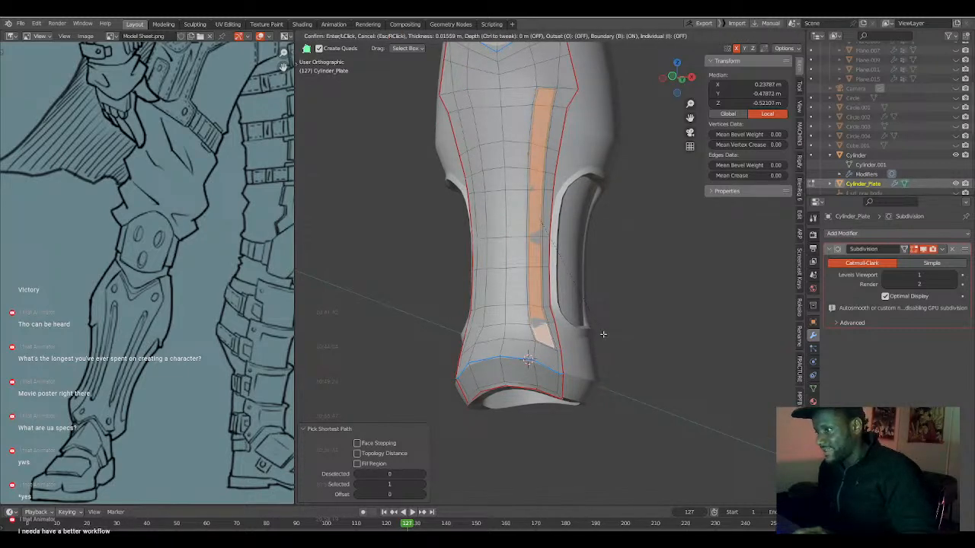
pyautogui.click(602, 333)
pyautogui.moveTo(602, 334); pyautogui.dragTo(594, 327, button='middle')
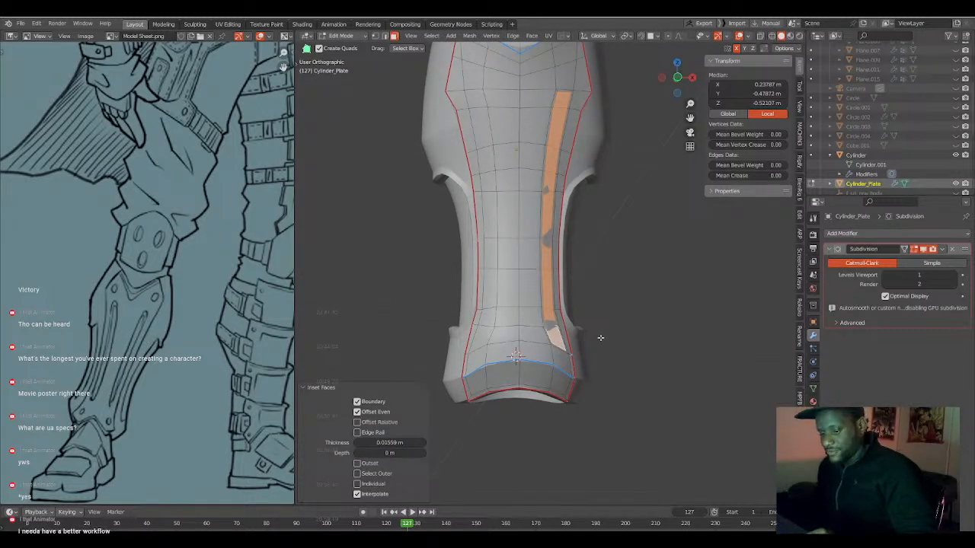
# Inset the face strip again by about 0.0055 m and Shrink/Fatten it inward by 0.0144 m to form a groove.
pyautogui.press('i')
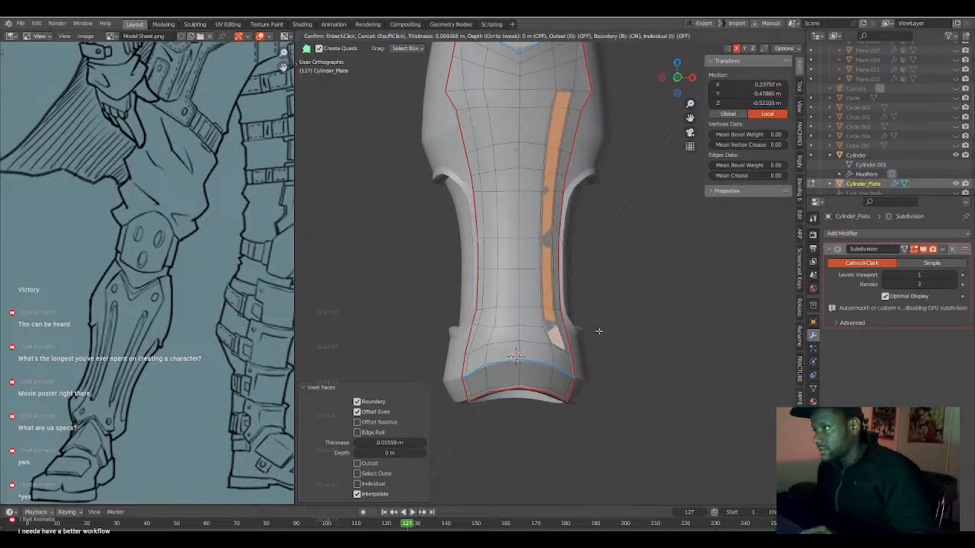
pyautogui.click(599, 330)
pyautogui.hotkey('alt', 's')
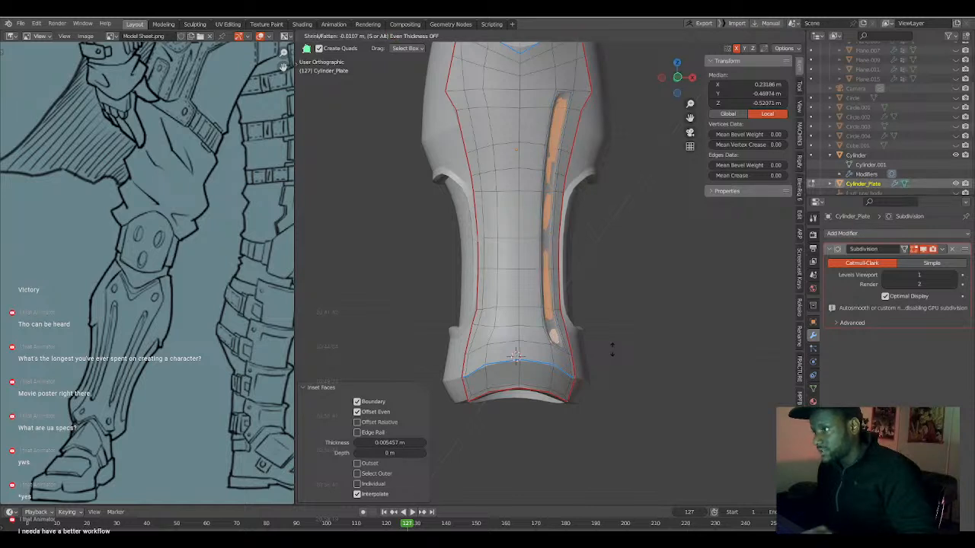
pyautogui.click(611, 351)
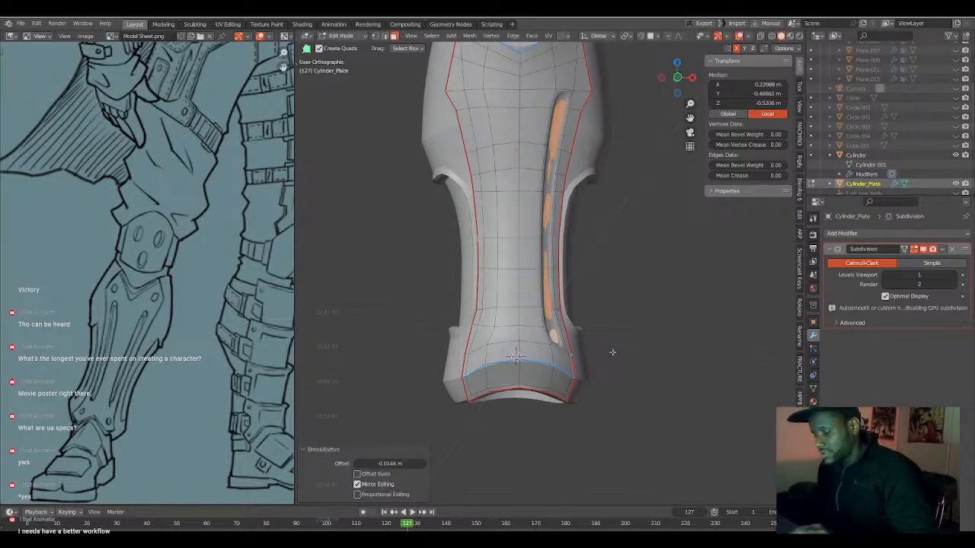
# Inset the groove's floor faces by 0.01451 m and check the smoothed plate in Object Mode.
pyautogui.press('i')
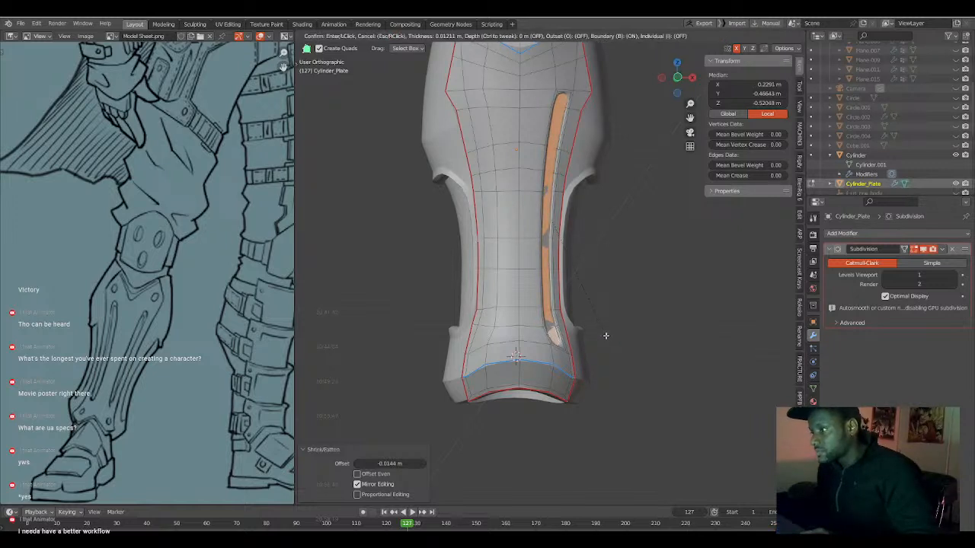
pyautogui.click(605, 333)
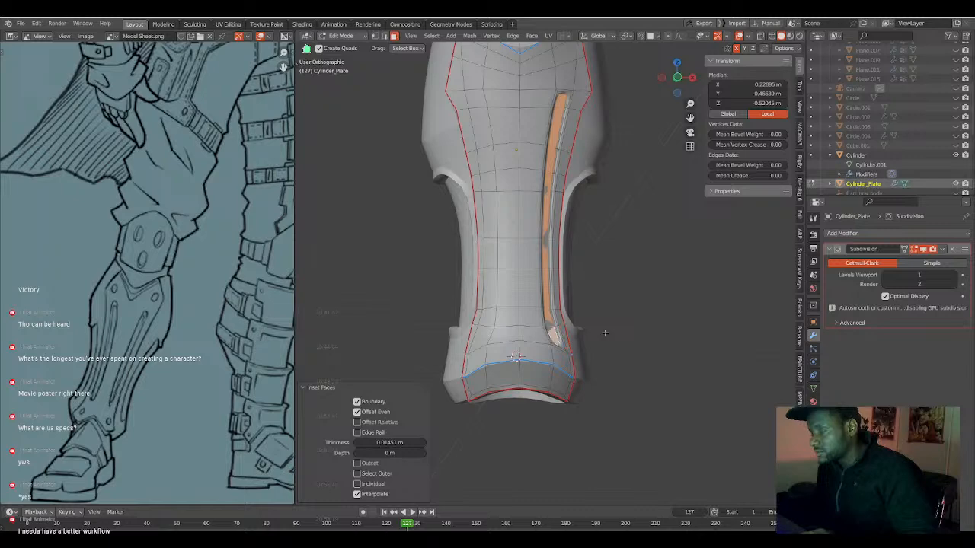
pyautogui.press('Tab')
pyautogui.press('Tab')
pyautogui.press('Tab')
pyautogui.press('Tab')
pyautogui.press('Tab')
pyautogui.press('Tab')
pyautogui.press('Tab')
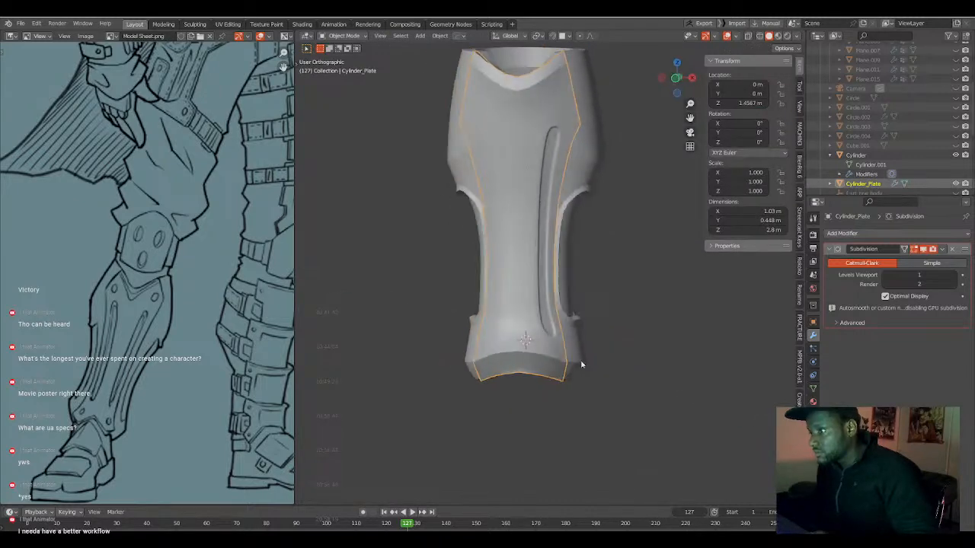
pyautogui.press('Tab')
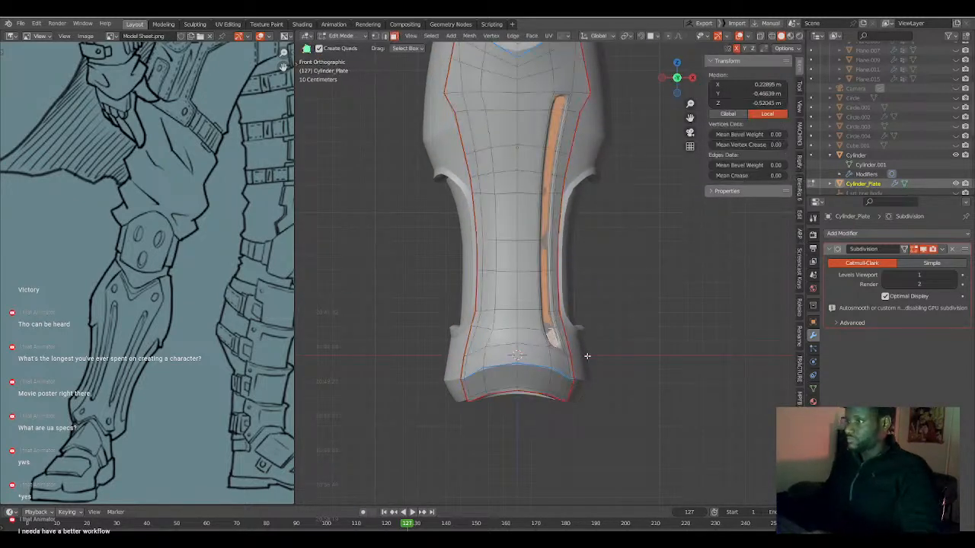
# Symmetrize the plate mesh across the X axis to copy the groove to the other half.
pyautogui.press('Tab')
pyautogui.press('KP_1')
pyautogui.press('Tab')
pyautogui.hotkey('alt', 'x')
pyautogui.press('Tab')
pyautogui.moveTo(438, 418); pyautogui.dragTo(516, 419, button='middle')
pyautogui.scroll(-2, 514, 427)
pyautogui.press('KP_1')
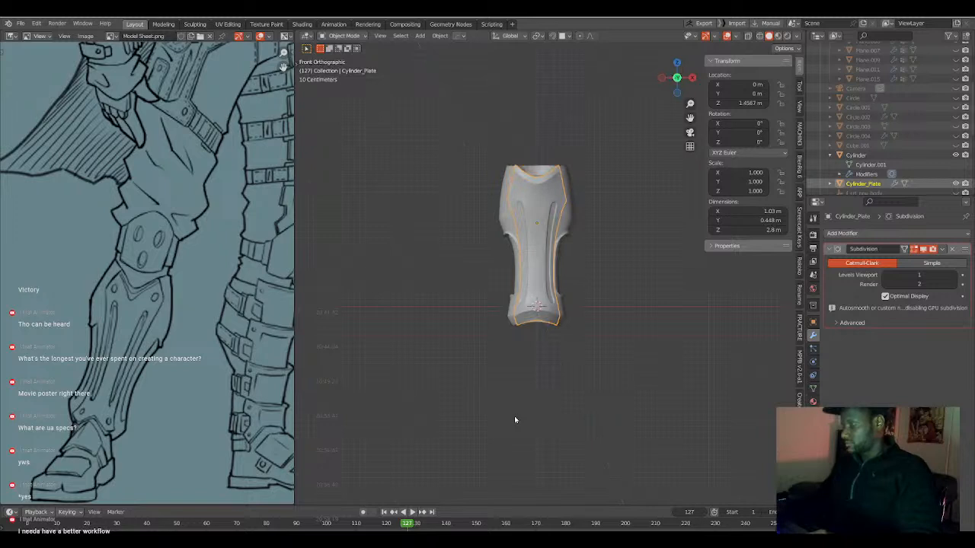
pyautogui.scroll(4, 517, 420)
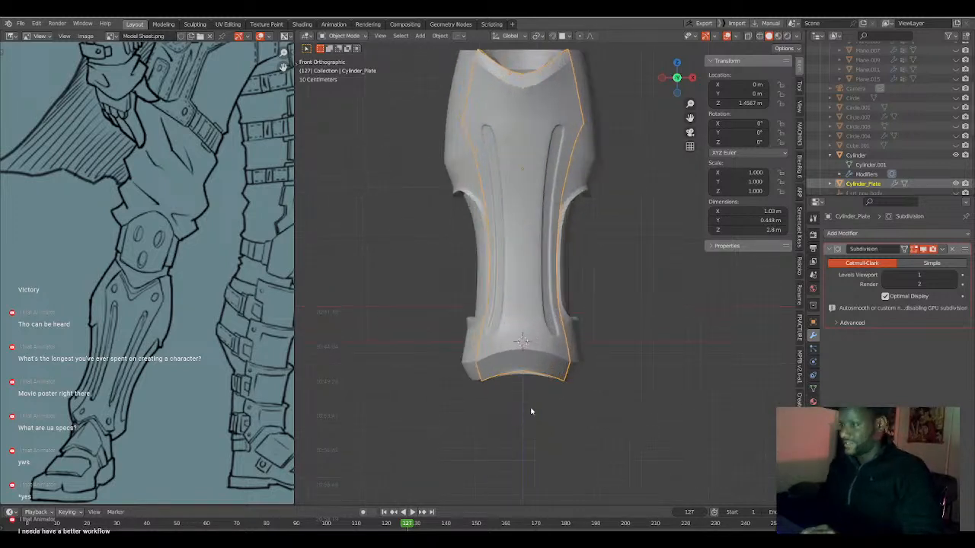
# Unhide all hidden objects and select the Cylinder leg armour together with Cylinder_Plate.
pyautogui.keyDown('shift'); pyautogui.moveTo(558, 387); pyautogui.dragTo(542, 428, button='middle'); pyautogui.keyUp('shift')
pyautogui.hotkey('alt', 'h')
pyautogui.click(562, 447)
pyautogui.keyDown('shift'); pyautogui.click(541, 438); pyautogui.keyUp('shift')
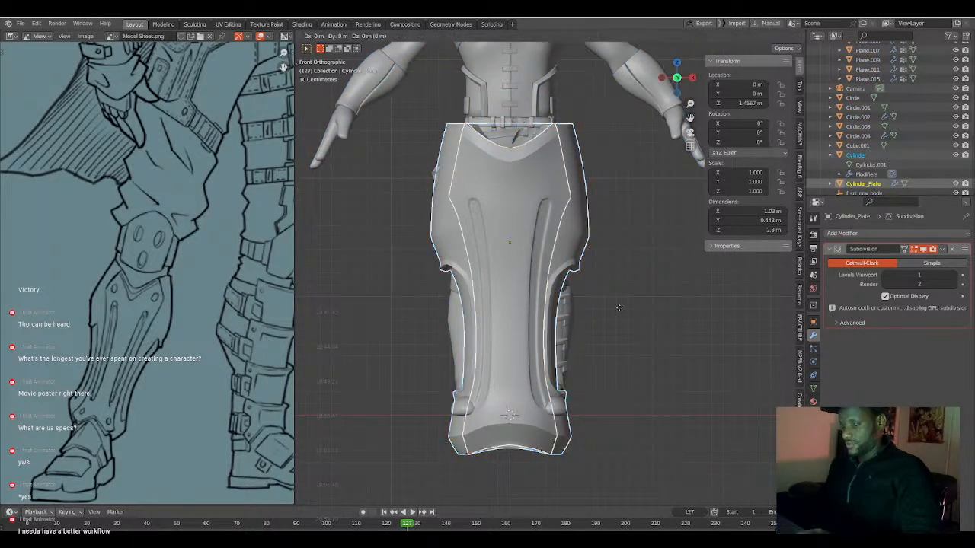
# Scale the leg armour and plate down to about 0.479 and move them over the character's unarmoured lower leg in front view.
pyautogui.press('g')
pyautogui.click(550, 323)
pyautogui.press('s')
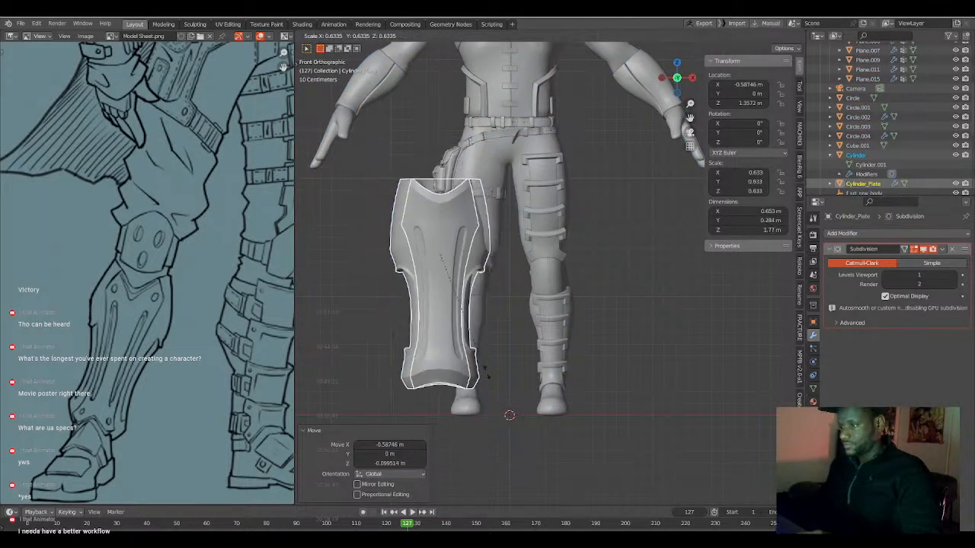
pyautogui.click(478, 348)
pyautogui.press('g')
pyautogui.click(483, 349)
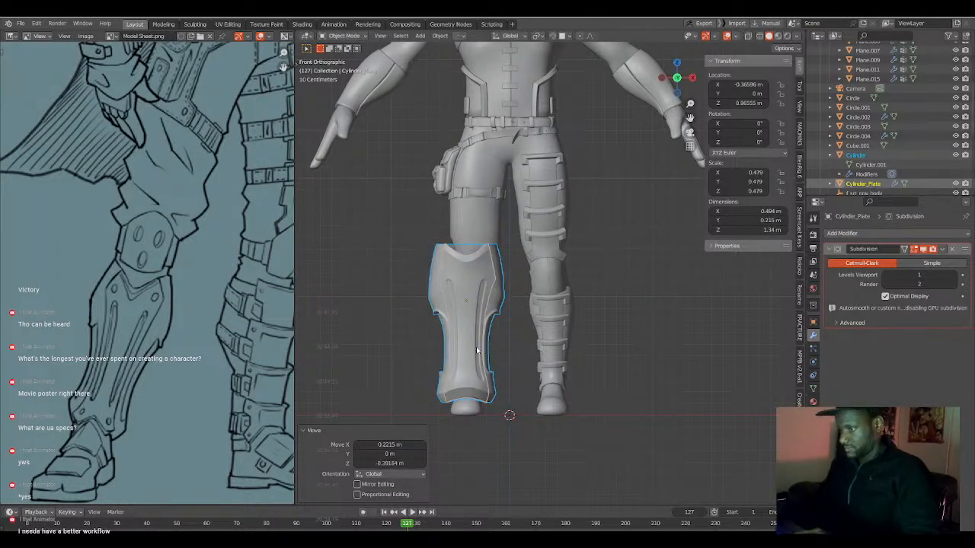
# Move the armour back 0.10272 m along Y in side view, and shift it a further 0.016 m in Y and -0.0064 m in Z.
pyautogui.press('KP_3')
pyautogui.press('g')
pyautogui.press('y')
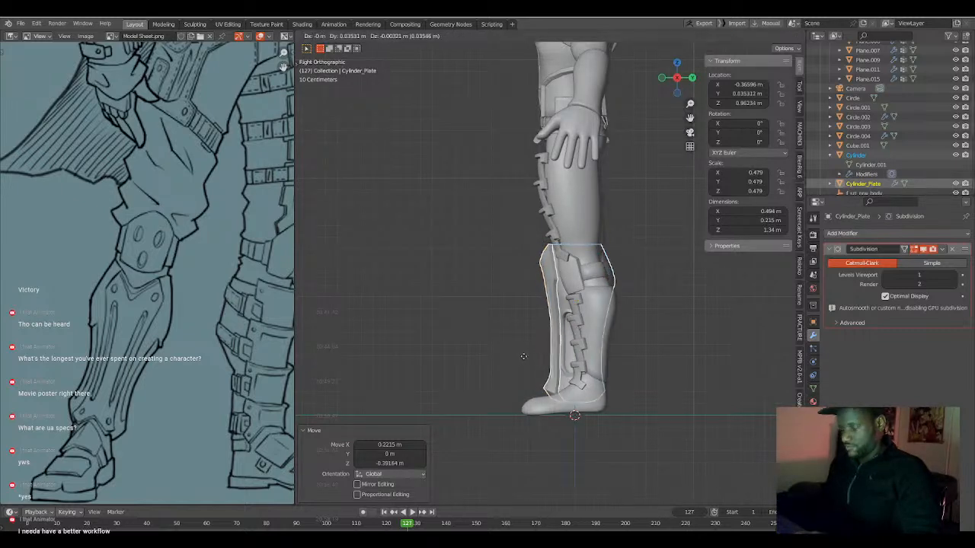
pyautogui.click(531, 359)
pyautogui.press('ctrl+KP_3')
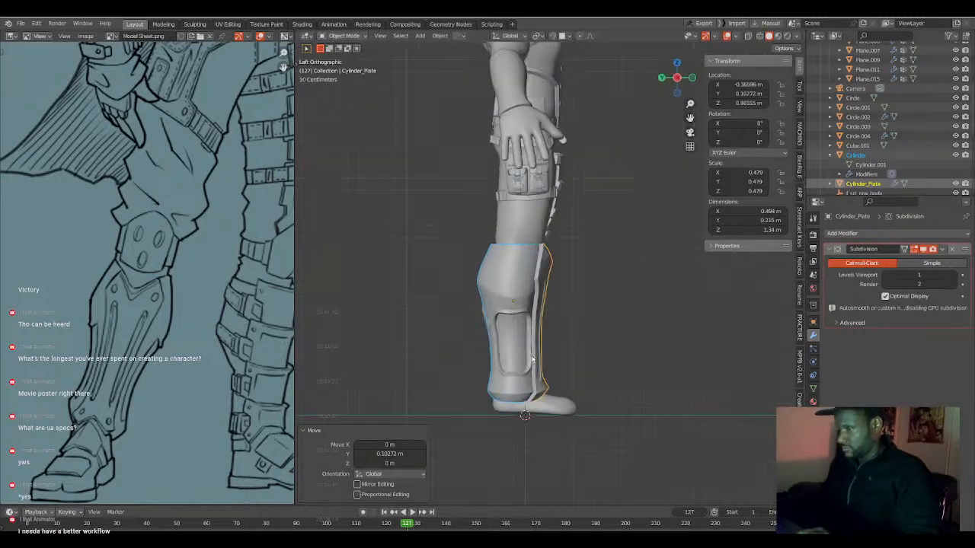
pyautogui.press('g')
pyautogui.click(554, 351)
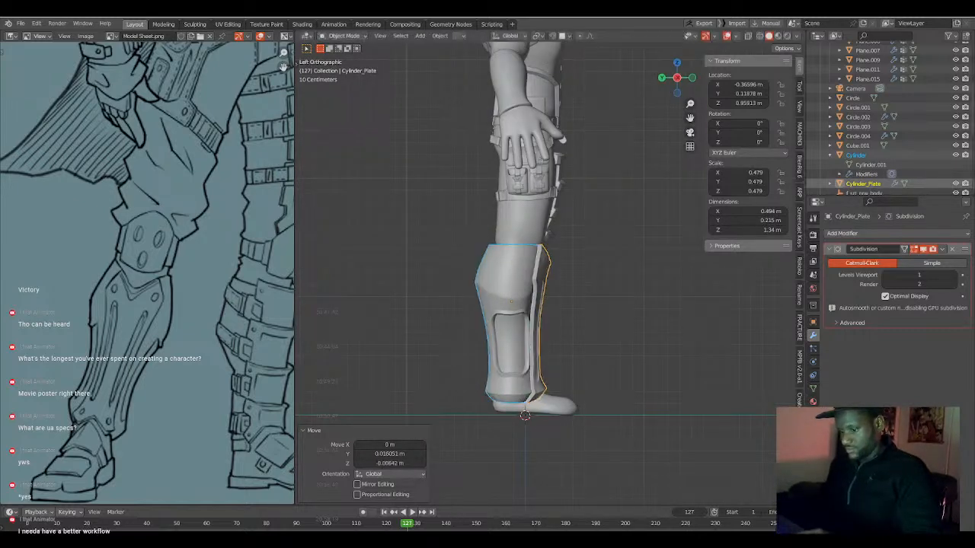
# Scale the armour by 0.819 and move it about 0.051 m in Y and -0.042 m in Z to fit the lower leg.
pyautogui.press('s')
pyautogui.click(569, 385)
pyautogui.press('g')
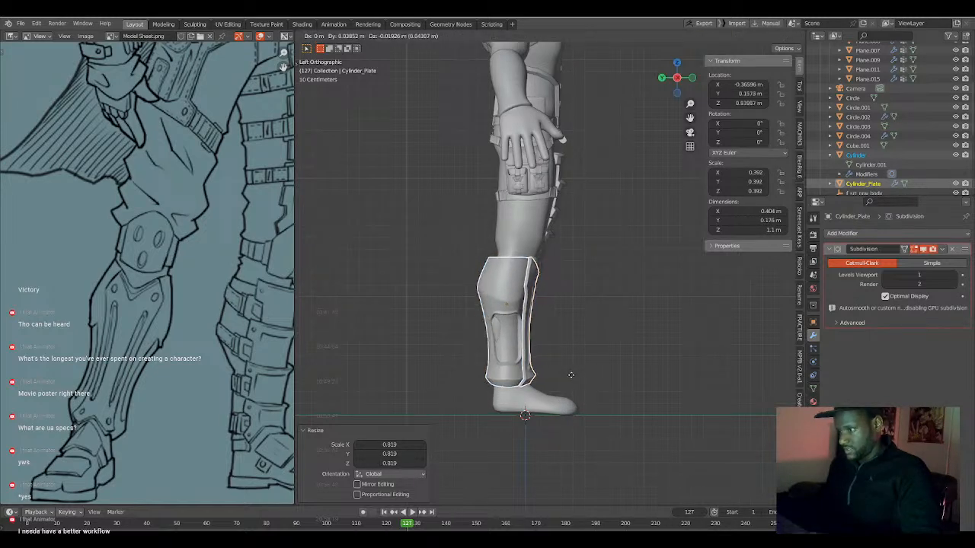
pyautogui.click(568, 389)
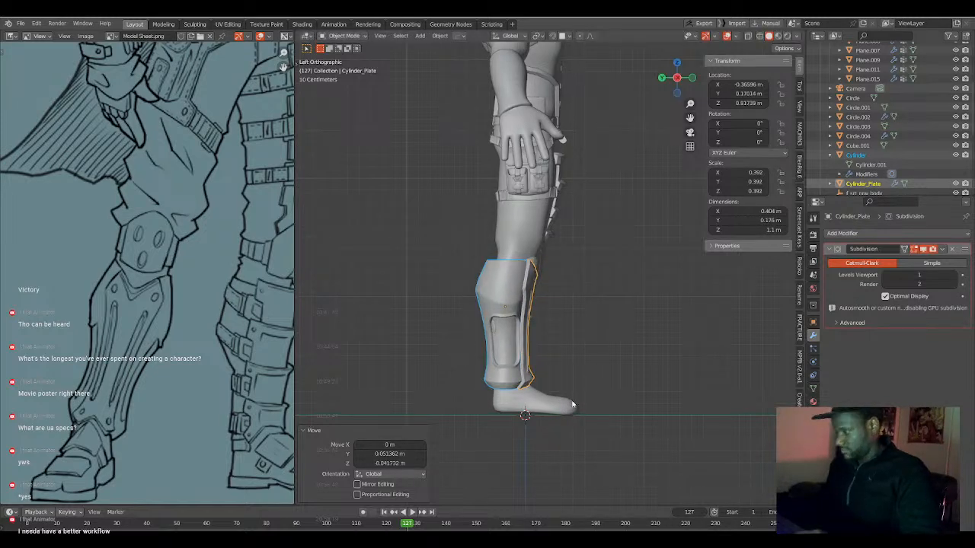
# Display the scene in wireframe from the front to compare the armour with the leg inside it.
pyautogui.press('KP_1')
pyautogui.scroll(5, 479, 390)
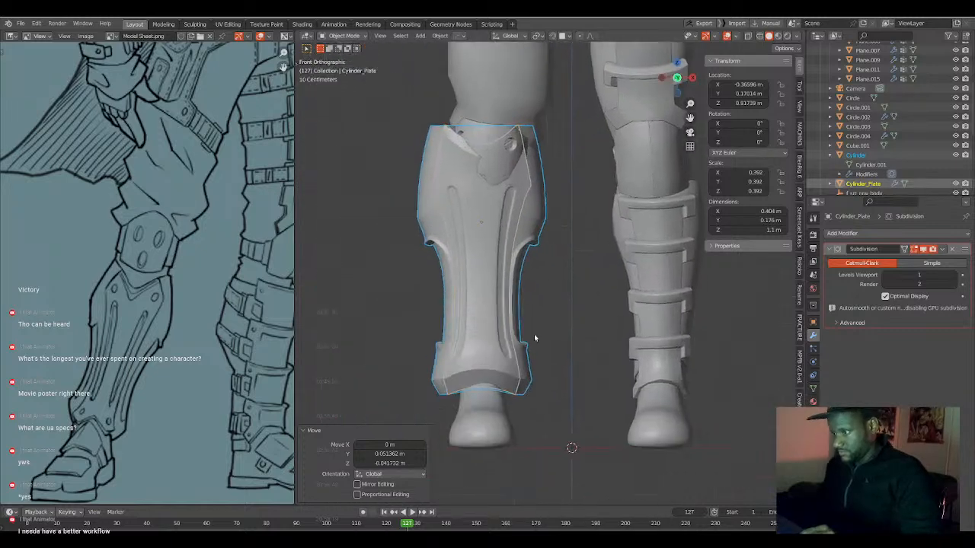
pyautogui.hotkey('shift', 'z')
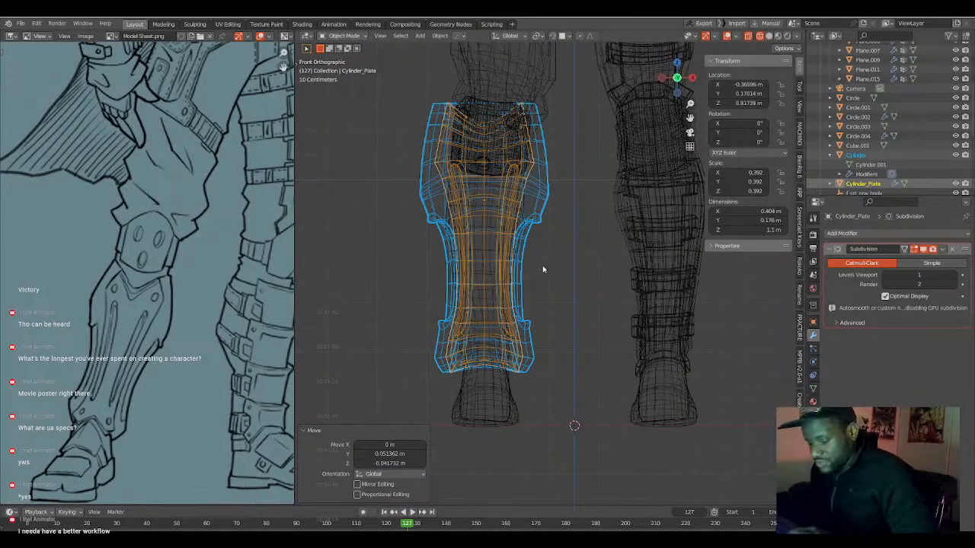
# Lower the leg armour and plate 0.082 m along Z and scale them by 0.801 in front view.
pyautogui.press('g')
pyautogui.press('Escape')
pyautogui.press('g')
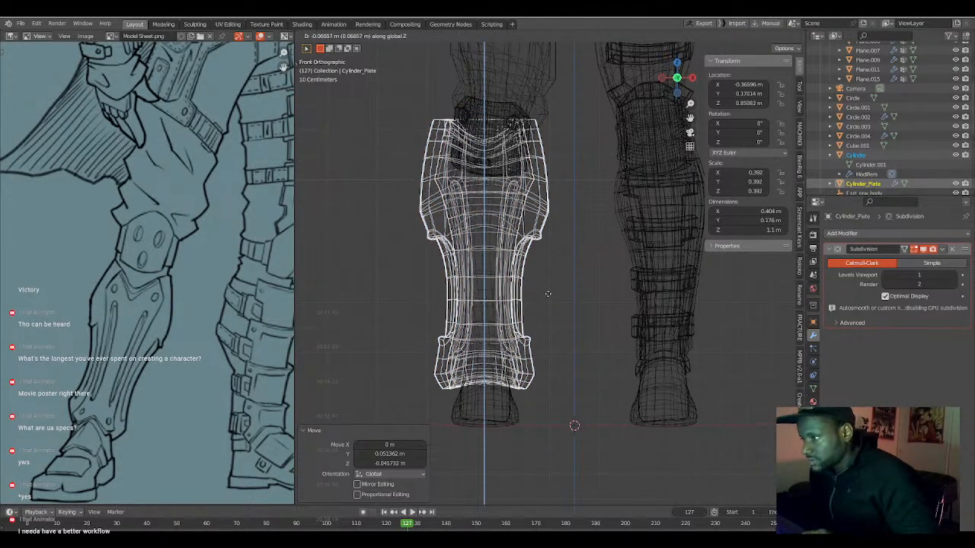
pyautogui.click(550, 302)
pyautogui.press('s')
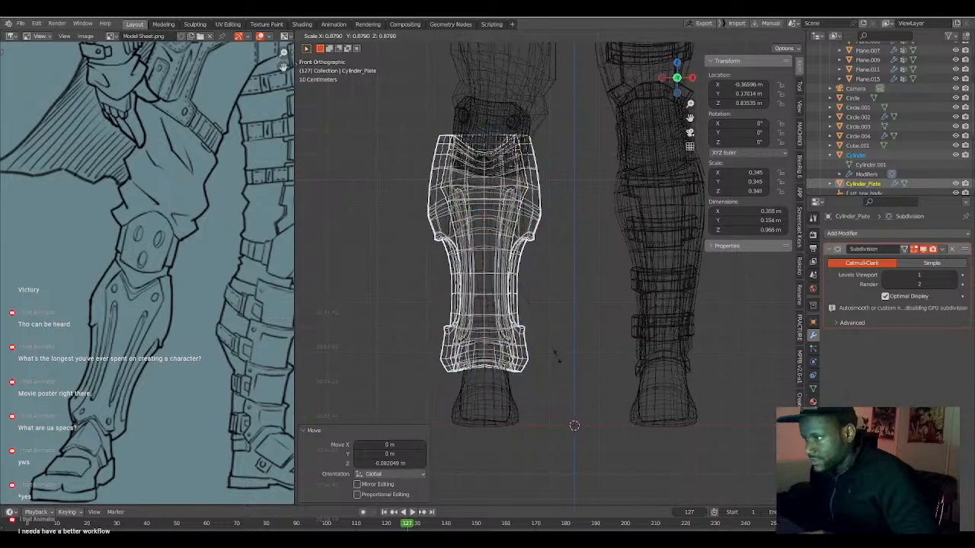
pyautogui.click(542, 310)
# Lower the armour 0.0836 m along Z, nudge it 0.0046 m in X and Z, and rotate it 1.47° in front view.
pyautogui.press('g')
pyautogui.press('z')
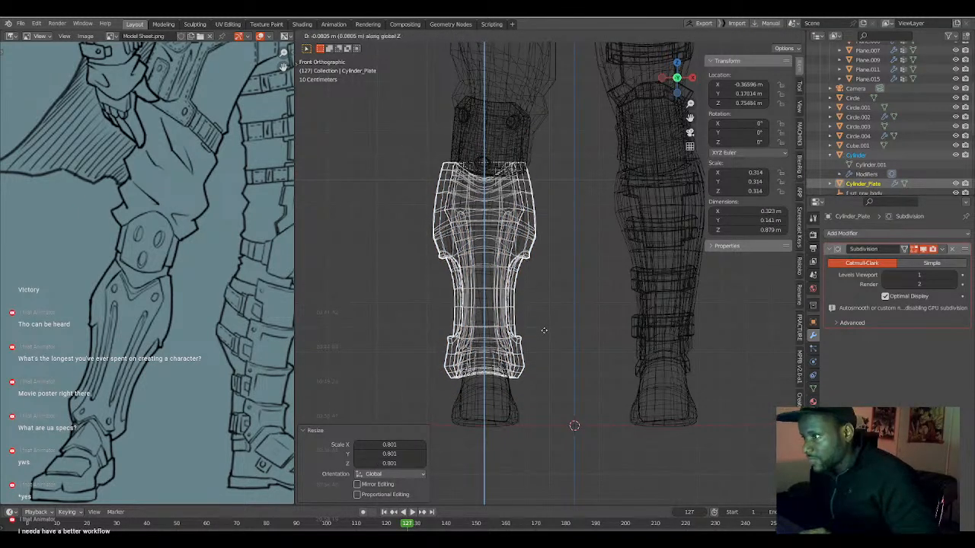
pyautogui.click(544, 334)
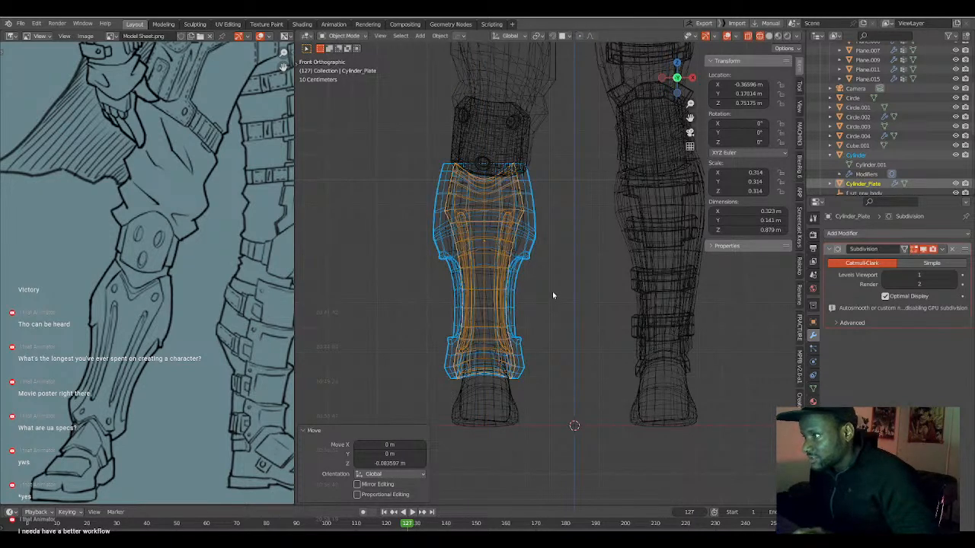
pyautogui.press('g')
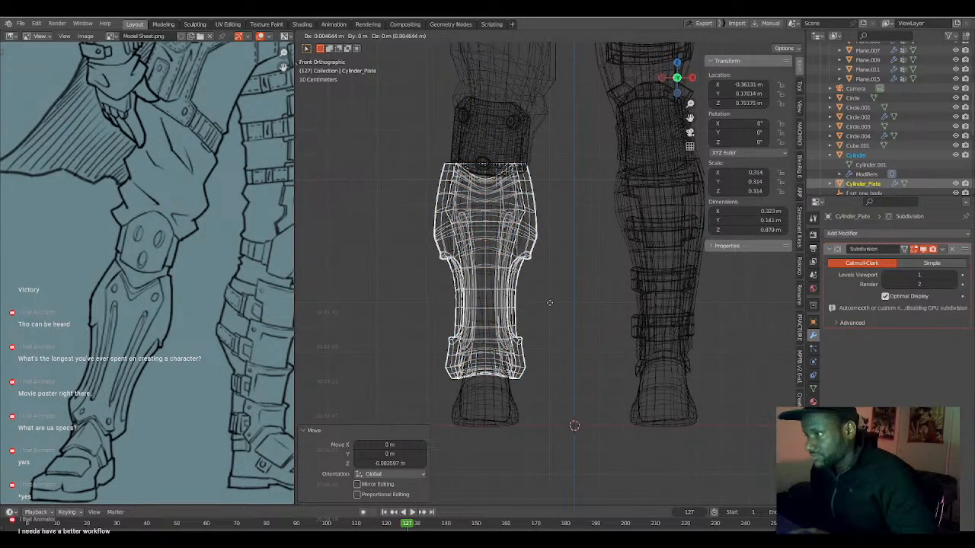
pyautogui.click(550, 303)
pyautogui.press('r')
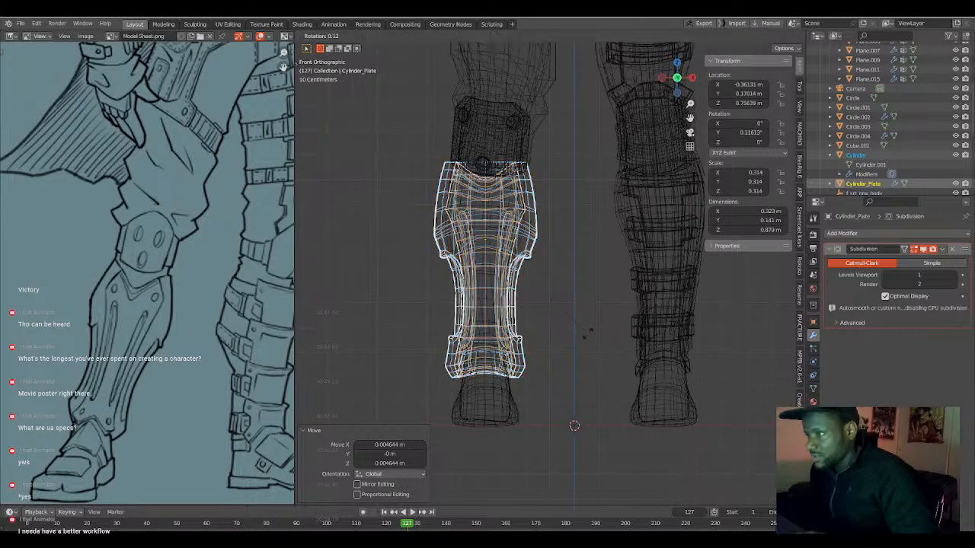
pyautogui.click(587, 340)
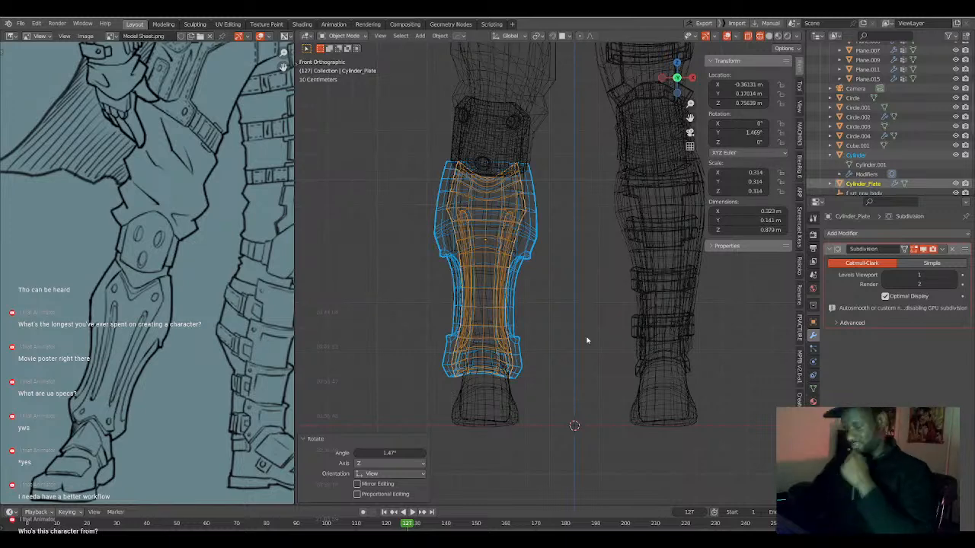
# Examine both full character drawings on the model sheet, enlarging the reference image to fill the window temporarily.
pyautogui.scroll(-5, 66, 207)
pyautogui.moveTo(178, 171); pyautogui.dragTo(160, 277, button='middle')
pyautogui.scroll(5, 160, 277)
pyautogui.scroll(-5, 159, 274)
pyautogui.moveTo(159, 273); pyautogui.dragTo(157, 304, button='middle')
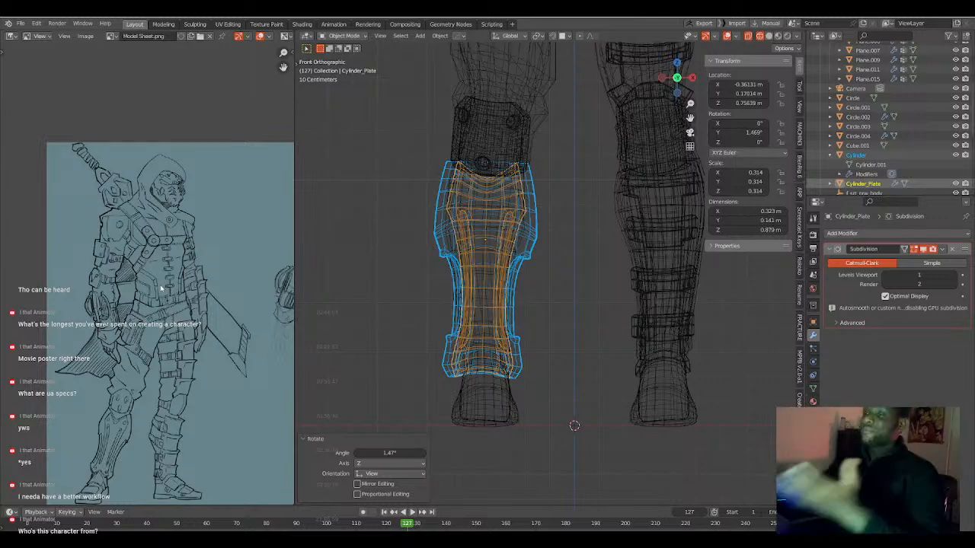
pyautogui.hotkey('ctrl', 'space')
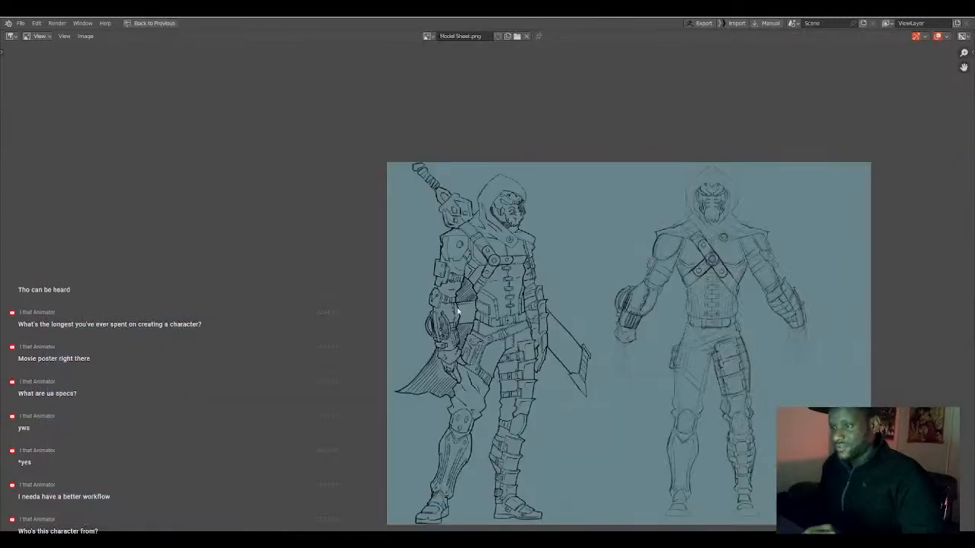
pyautogui.scroll(5, 460, 323)
pyautogui.scroll(-2, 546, 297)
pyautogui.scroll(-2, 533, 244)
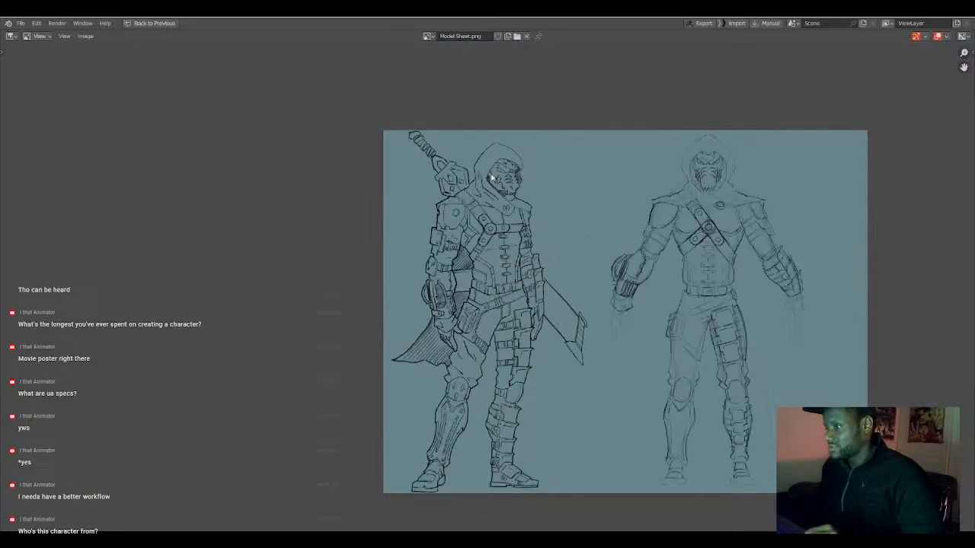
pyautogui.hotkey('ctrl', 'space')
# Rotate the leg armour by -0.472° and a further -0.913° in front view to straighten it on the leg.
pyautogui.scroll(3, 528, 288)
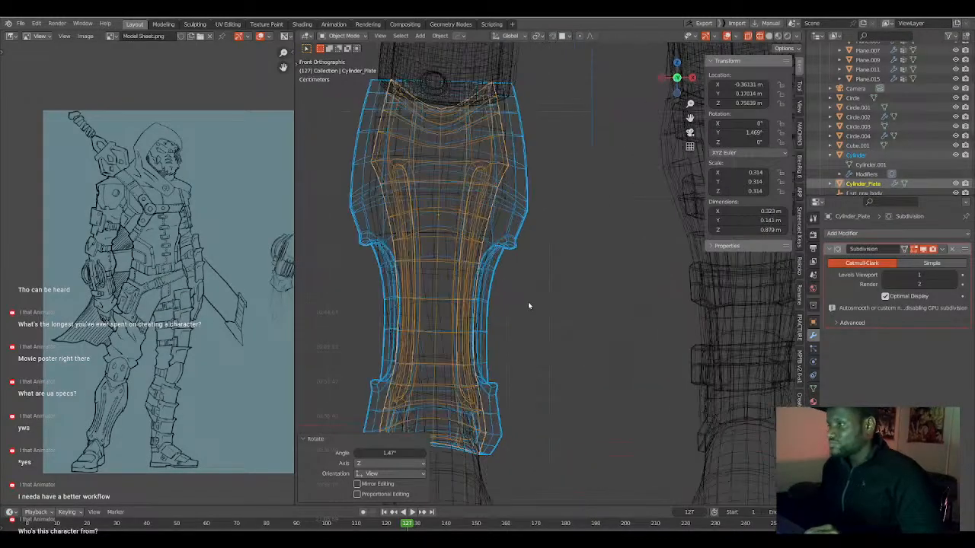
pyautogui.press('r')
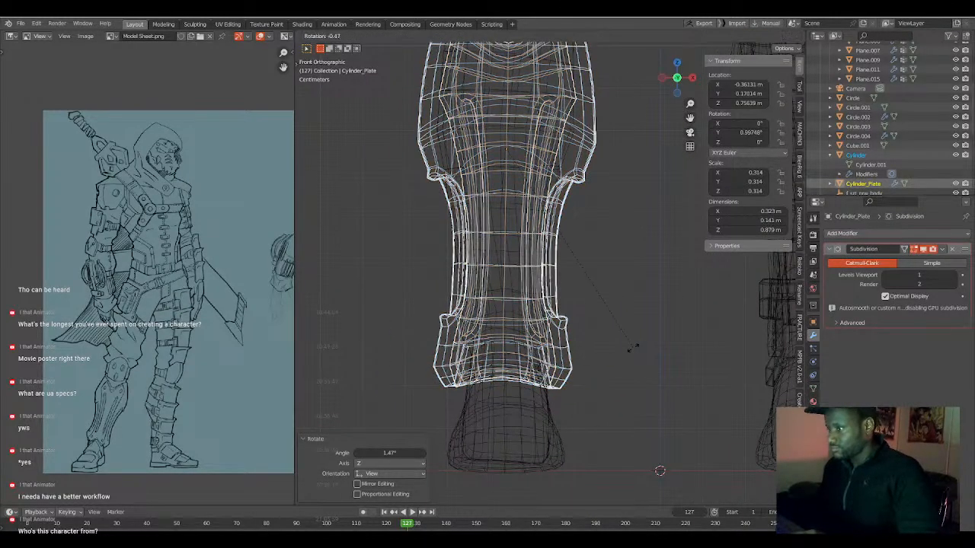
pyautogui.click(536, 309)
pyautogui.hotkey('shift', 'z')
pyautogui.scroll(-2, 539, 314)
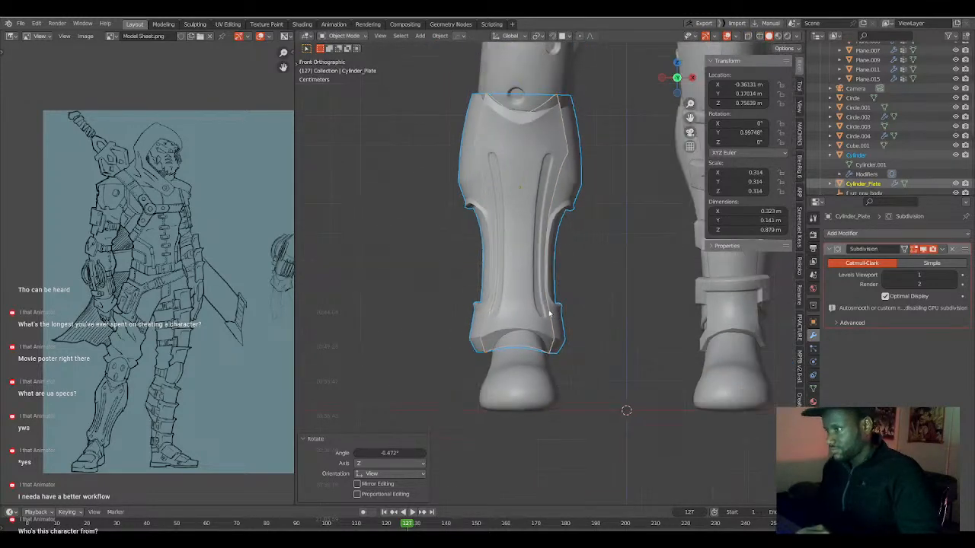
pyautogui.press('r')
pyautogui.click(570, 336)
# Shift the armour 0.0013 m along Y and rotate it -0.281° in side view.
pyautogui.moveTo(570, 336); pyautogui.dragTo(627, 335, button='middle')
pyautogui.press('ctrl+KP_3')
pyautogui.scroll(1, 610, 337)
pyautogui.scroll(1, 529, 318)
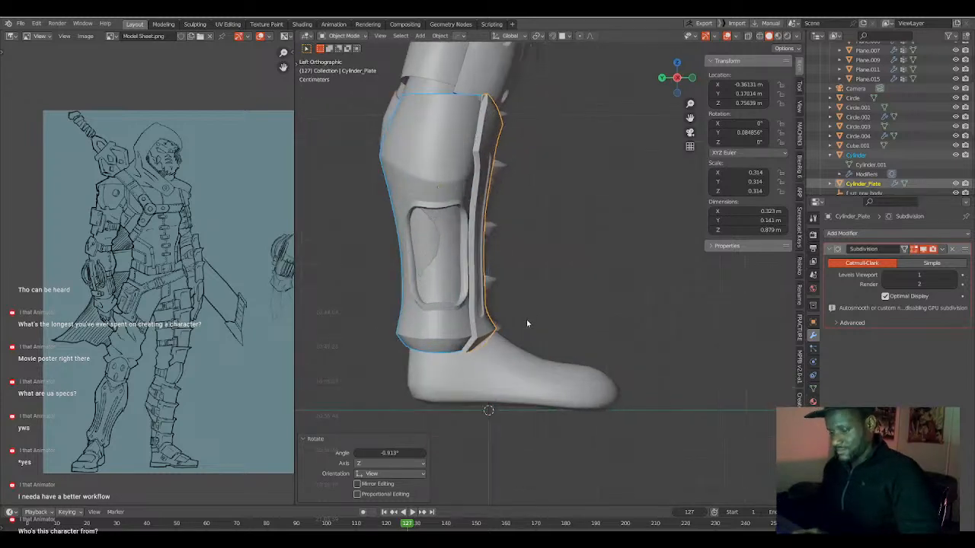
pyautogui.press('g')
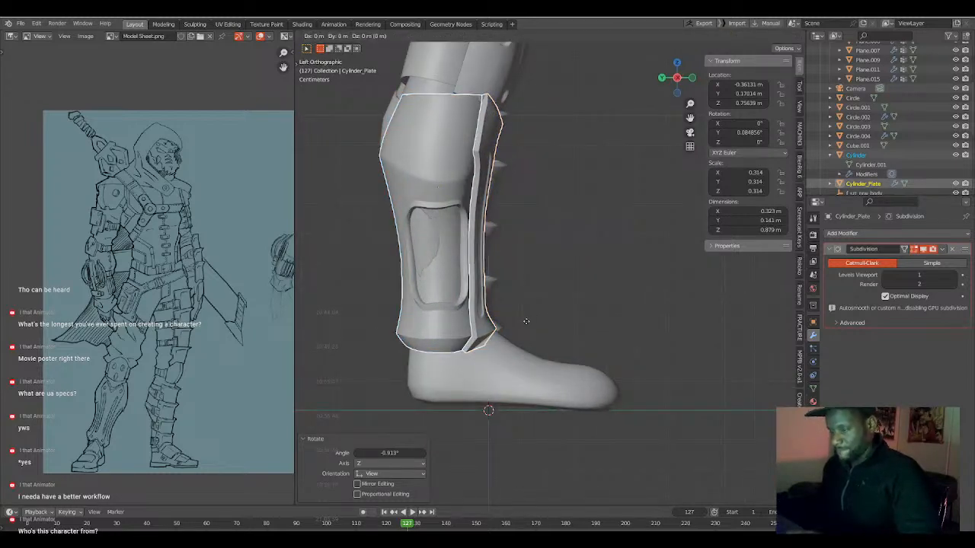
pyautogui.press('y')
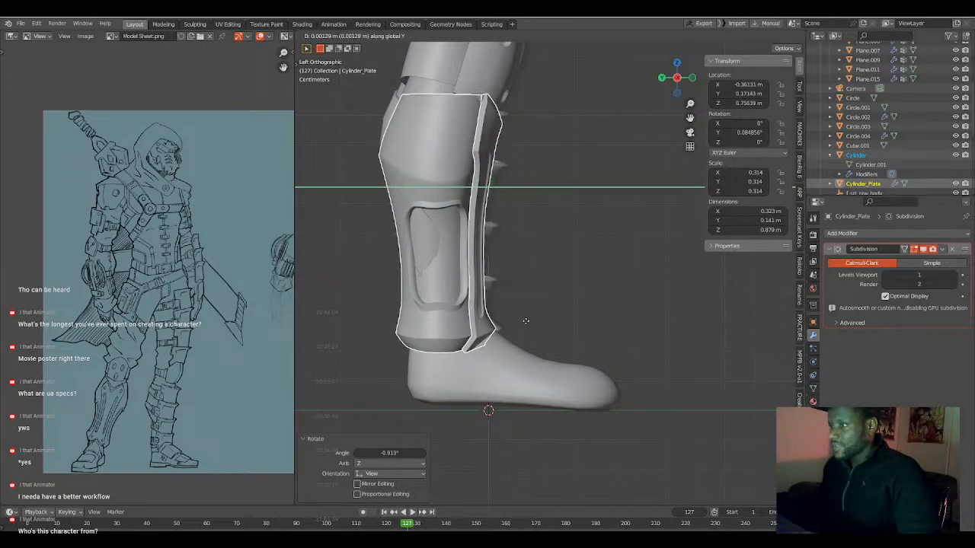
pyautogui.click(526, 320)
pyautogui.press('r')
pyautogui.click(549, 350)
# Inspect the body's lower-leg mesh inside the armour in wireframe Edit Mode, and check the fit from behind in solid view.
pyautogui.moveTo(539, 331); pyautogui.dragTo(521, 262, button='middle')
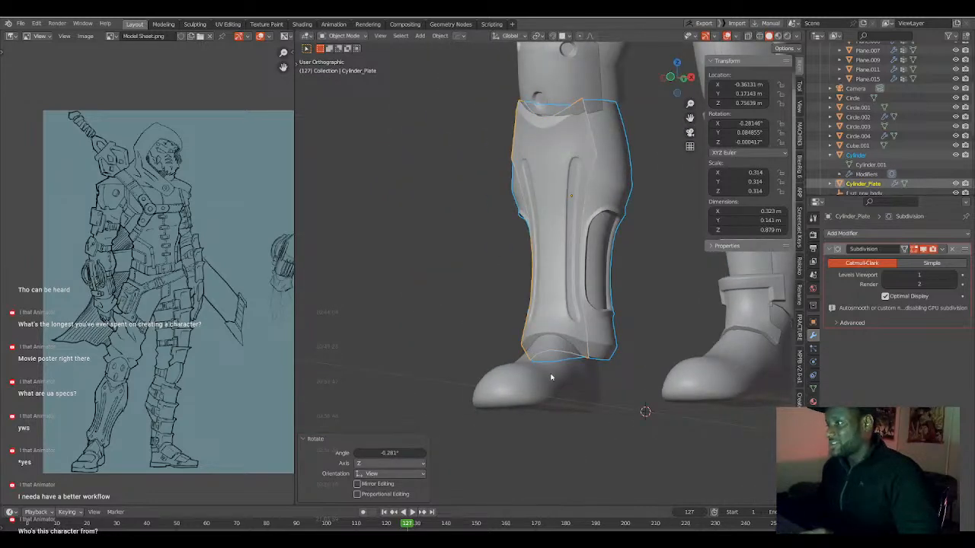
pyautogui.click(550, 375)
pyautogui.press('Tab')
pyautogui.press('KP_1')
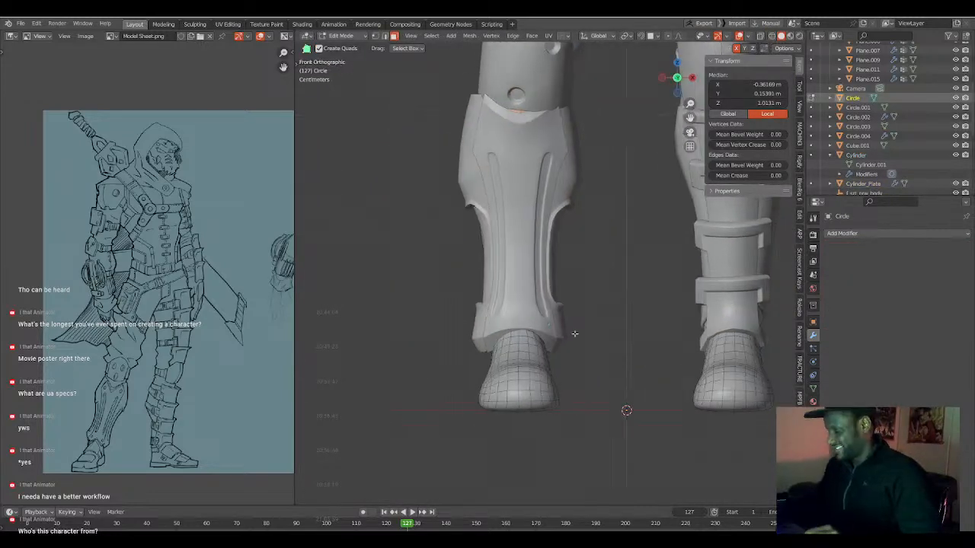
pyautogui.hotkey('shift', 'z')
pyautogui.keyDown('shift'); pyautogui.moveTo(523, 210); pyautogui.dragTo(488, 265, button='middle'); pyautogui.keyUp('shift')
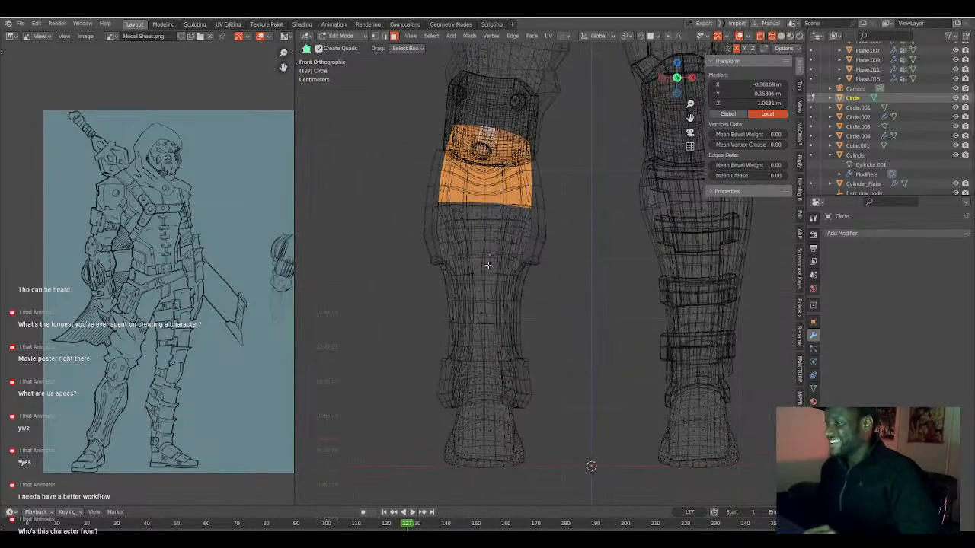
pyautogui.keyDown('alt'); pyautogui.click(488, 273); pyautogui.keyUp('alt')
pyautogui.press('2')
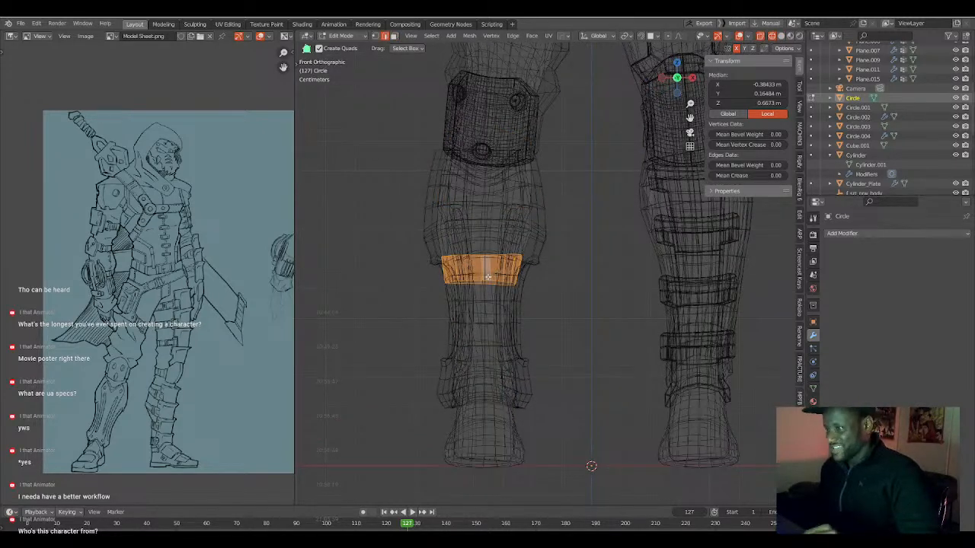
pyautogui.scroll(-2, 541, 261)
pyautogui.hotkey('shift', 'z')
pyautogui.moveTo(583, 276)
pyautogui.mouseDown(button='middle')
pyautogui.moveTo(378, 288)
pyautogui.moveTo(348, 279)
pyautogui.moveTo(412, 291)
pyautogui.mouseUp(button='middle')
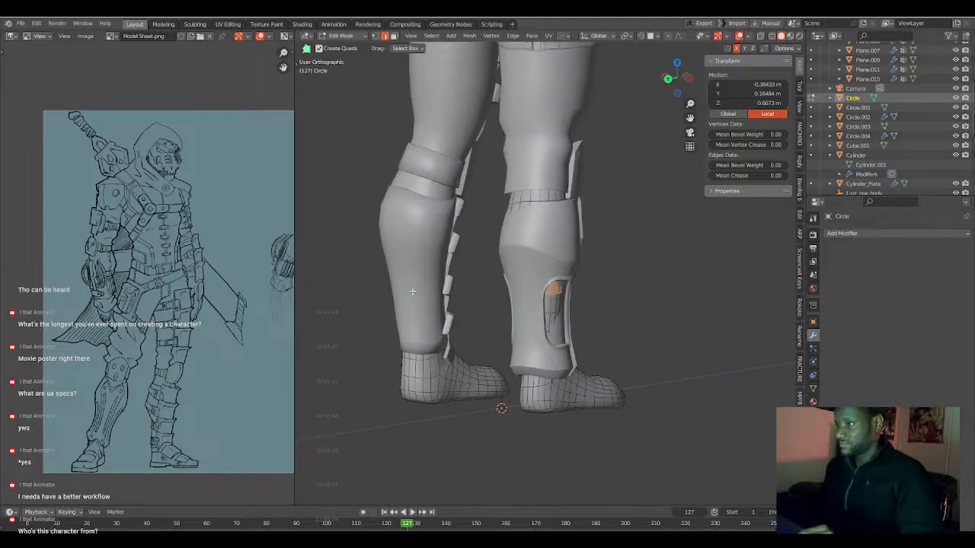
pyautogui.click(542, 173)
pyautogui.press('Tab')
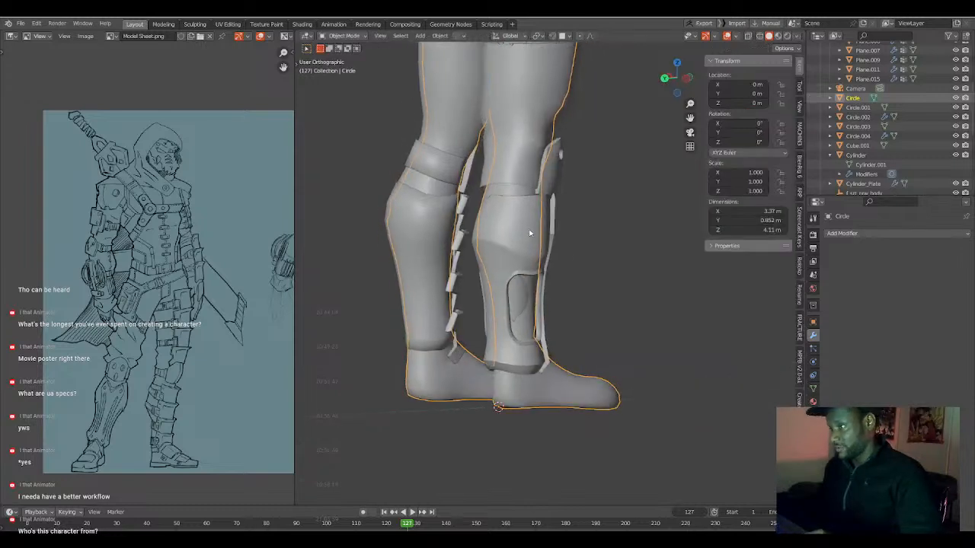
# Select the leg armour with its front plate and move them about 0.017 m along Y in left side view.
pyautogui.click(541, 236)
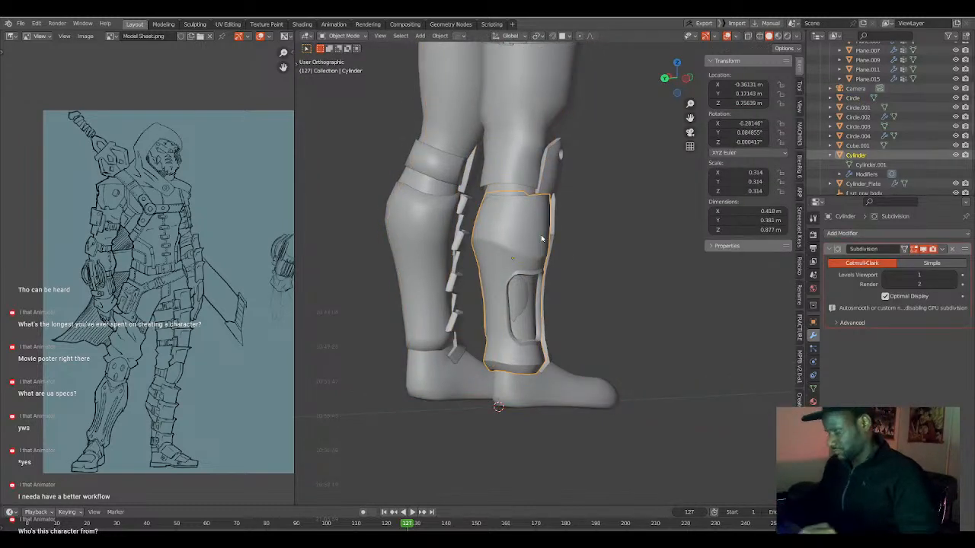
pyautogui.press('ctrl+KP_3')
pyautogui.keyDown('shift'); pyautogui.click(505, 221); pyautogui.keyUp('shift')
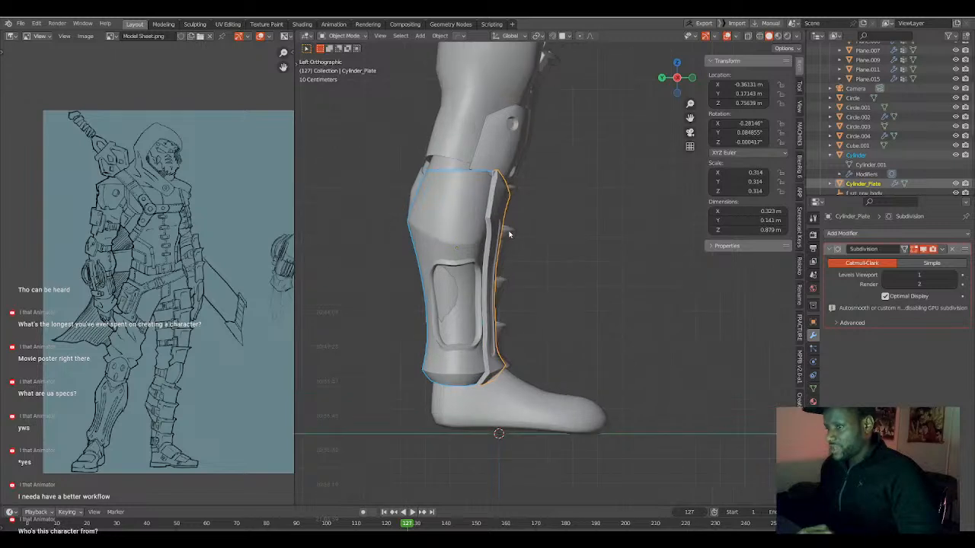
pyautogui.press('g')
pyautogui.press('y')
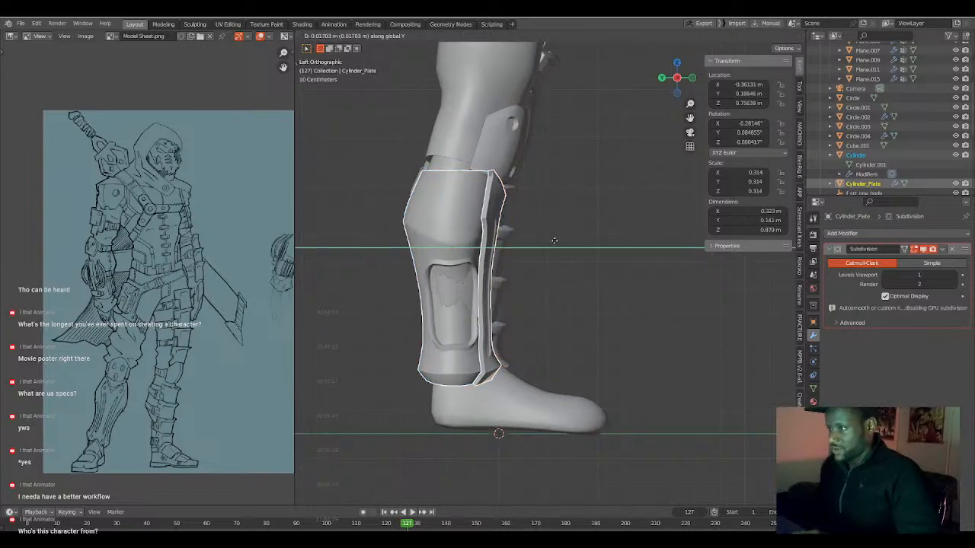
pyautogui.click(556, 241)
# Edit the trouser mesh and rotate the bottom edge loop above the leg armour by 5.84° in back view.
pyautogui.moveTo(460, 229); pyautogui.dragTo(608, 192, button='middle')
pyautogui.click(592, 183)
pyautogui.press('ctrl+KP_1')
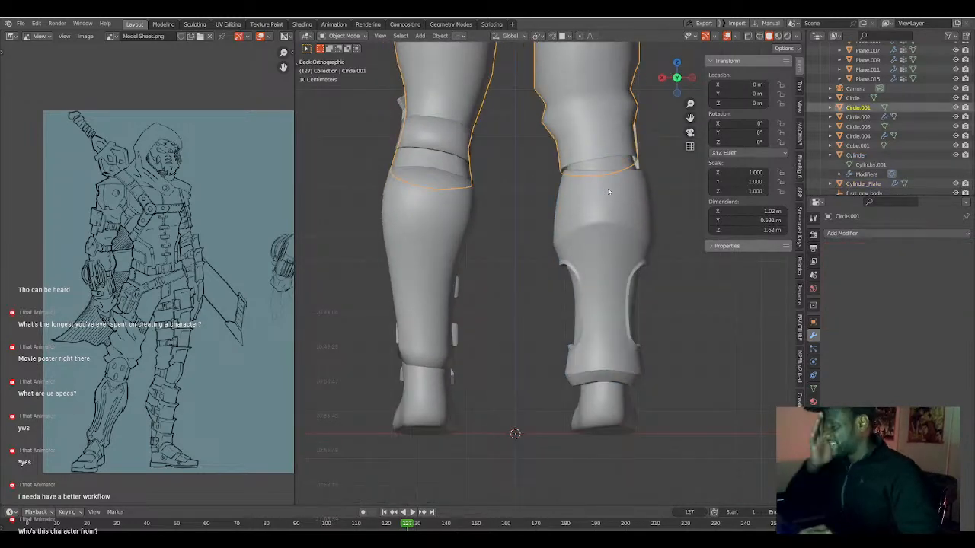
pyautogui.press('Tab')
pyautogui.keyDown('shift'); pyautogui.moveTo(608, 192); pyautogui.dragTo(595, 205, button='middle'); pyautogui.keyUp('shift')
pyautogui.keyDown('alt'); pyautogui.click(617, 161); pyautogui.keyUp('alt')
pyautogui.keyDown('alt'); pyautogui.click(617, 165); pyautogui.keyUp('alt')
pyautogui.keyDown('shift'); pyautogui.moveTo(617, 167); pyautogui.dragTo(620, 177, button='middle'); pyautogui.keyUp('shift')
pyautogui.press('r')
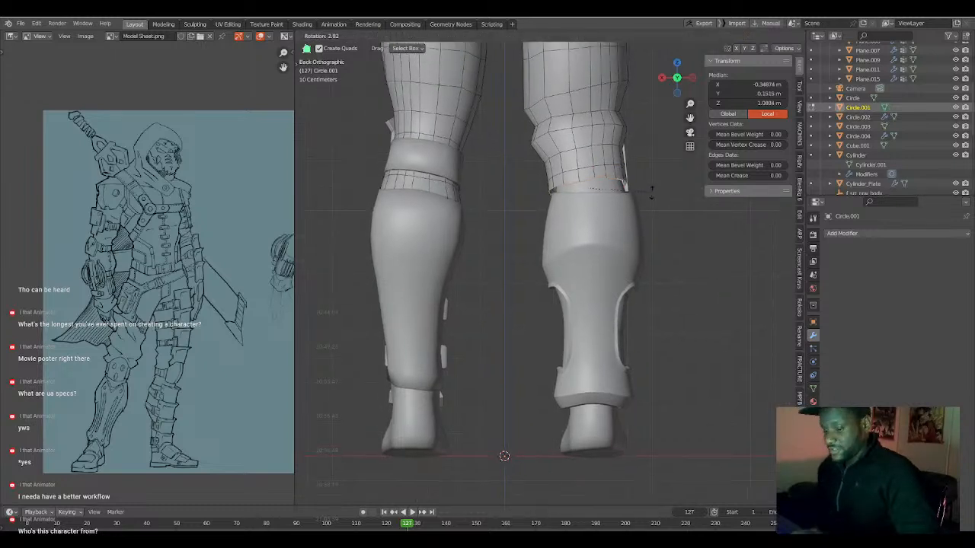
pyautogui.click(660, 197)
# Rotate the trouser's bottom edge loop 9.69° in side view and move it 0.0077 m in Y and -0.0279 m in Z.
pyautogui.press('KP_3')
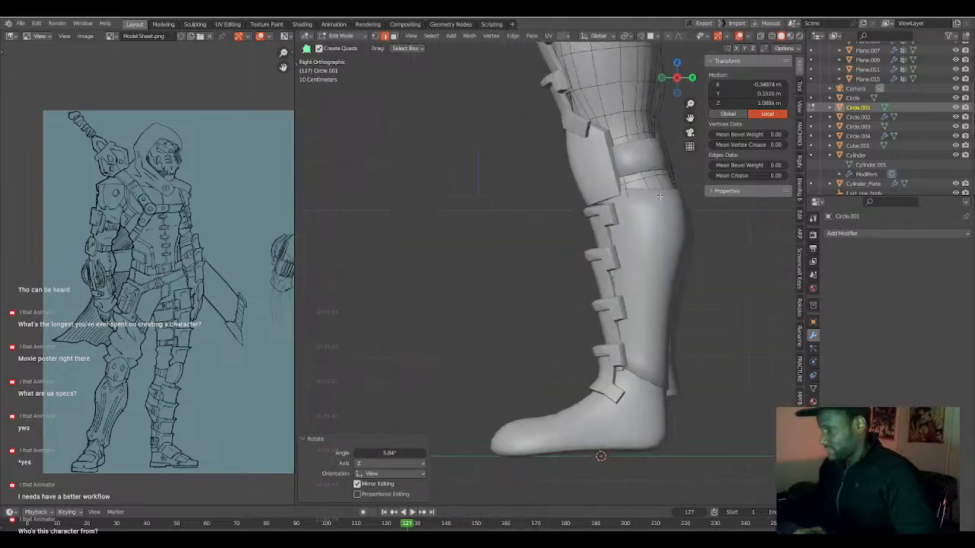
pyautogui.hotkey('shift', 'z')
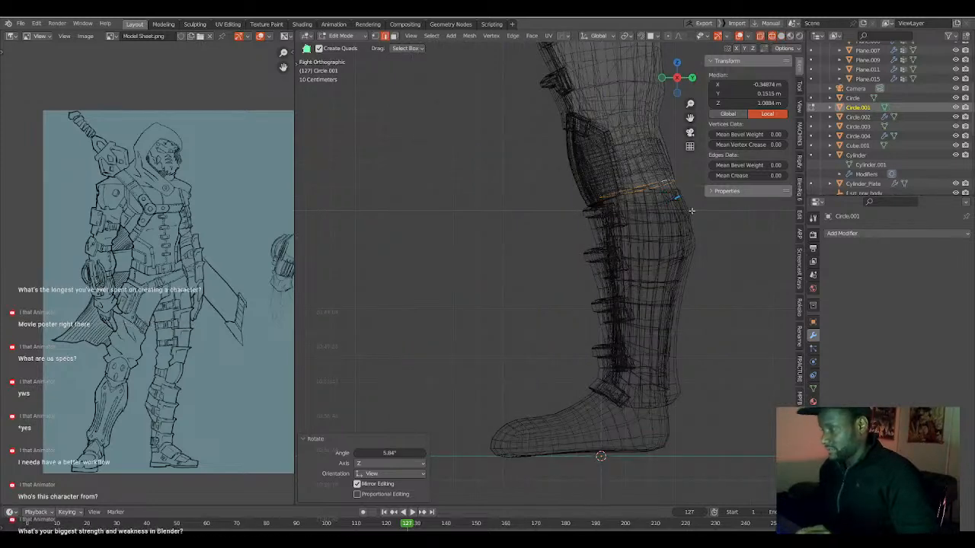
pyautogui.press('r')
pyautogui.click(690, 218)
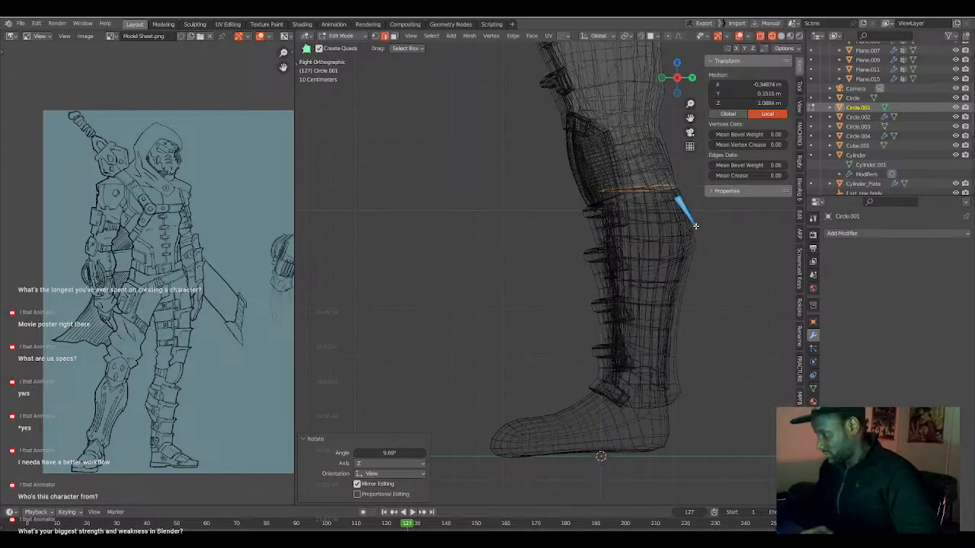
pyautogui.press('ctrl+KP_3')
pyautogui.hotkey('shift', 'z')
pyautogui.press('g')
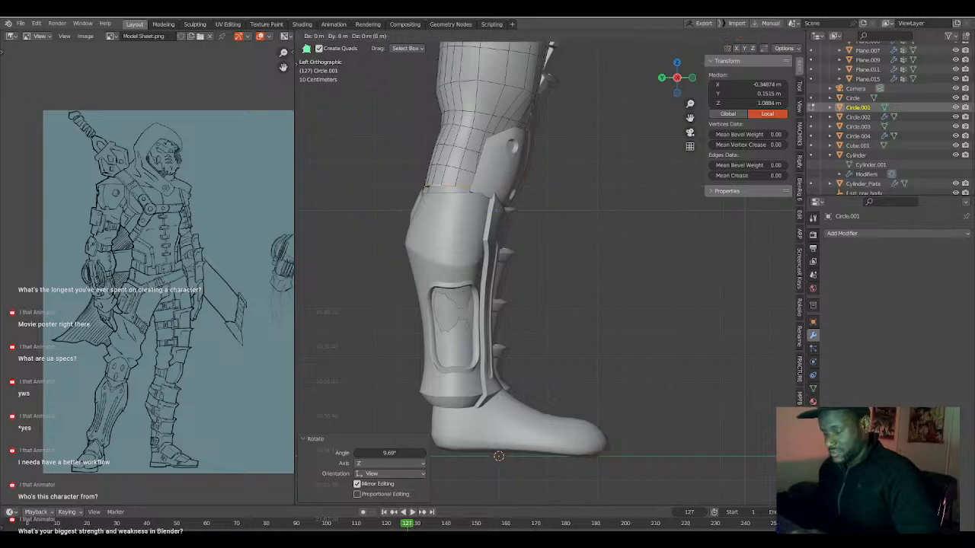
pyautogui.click(492, 229)
# Nudge the trouser's bottom edge loop into line with the armour's top opening and scale it to fit.
pyautogui.moveTo(493, 228); pyautogui.dragTo(551, 222, button='middle')
pyautogui.press('g')
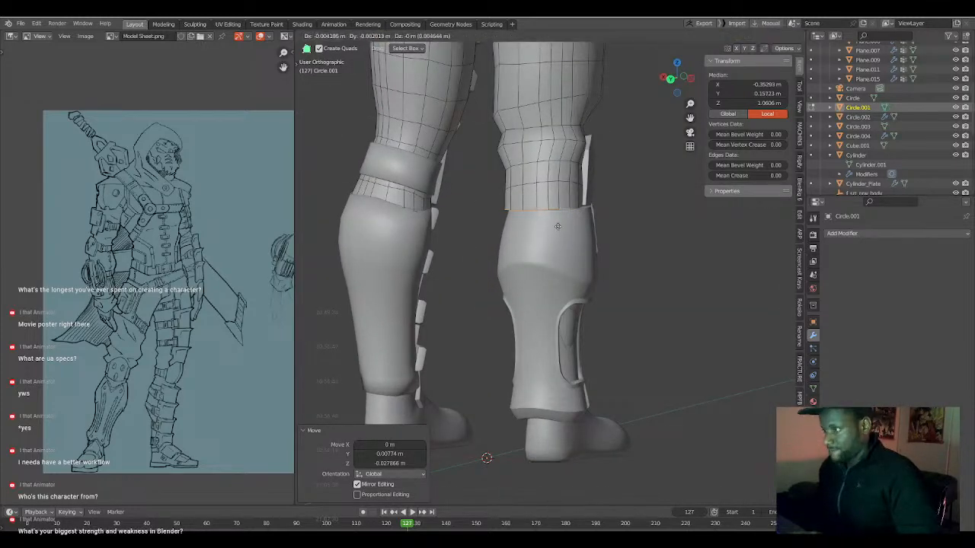
pyautogui.click(559, 227)
pyautogui.press('g')
pyautogui.click(559, 229)
pyautogui.press('s')
pyautogui.click(577, 254)
# Select the trouser vertices at the back of the knee and move them about -0.032 m in Y with proportional editing.
pyautogui.moveTo(577, 254); pyautogui.dragTo(438, 238, button='middle')
pyautogui.hotkey('alt', 'z')
pyautogui.click(418, 210)
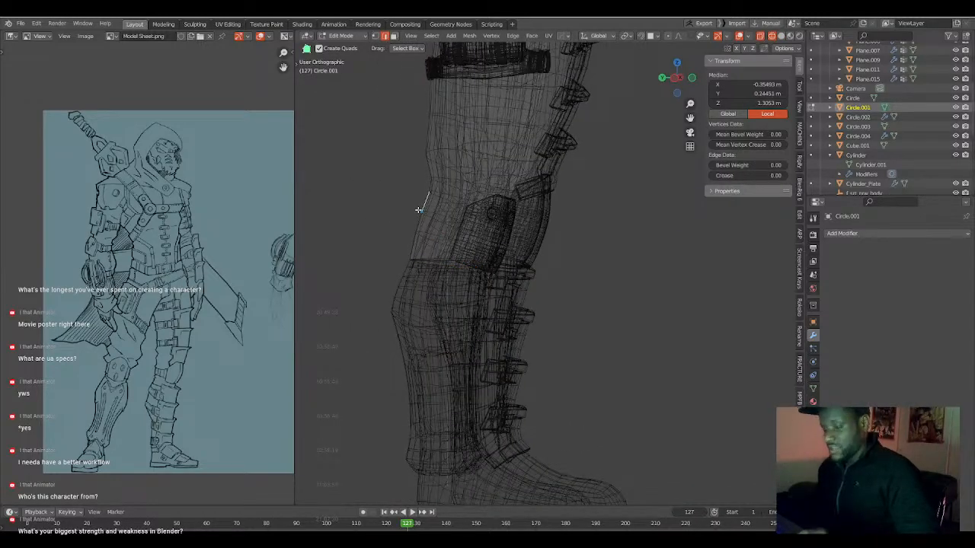
pyautogui.click(415, 221)
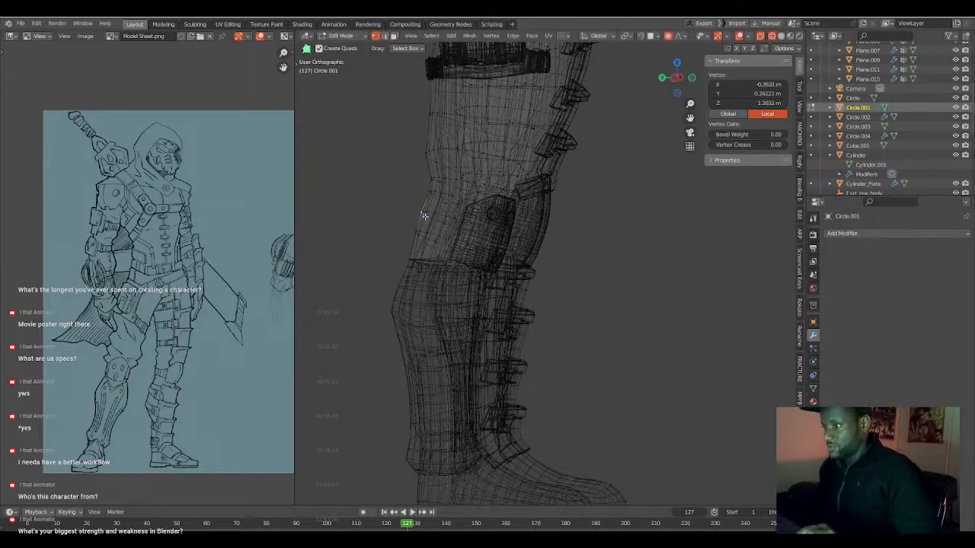
pyautogui.keyDown('ctrl'); pyautogui.click(424, 213); pyautogui.keyUp('ctrl')
pyautogui.press('g')
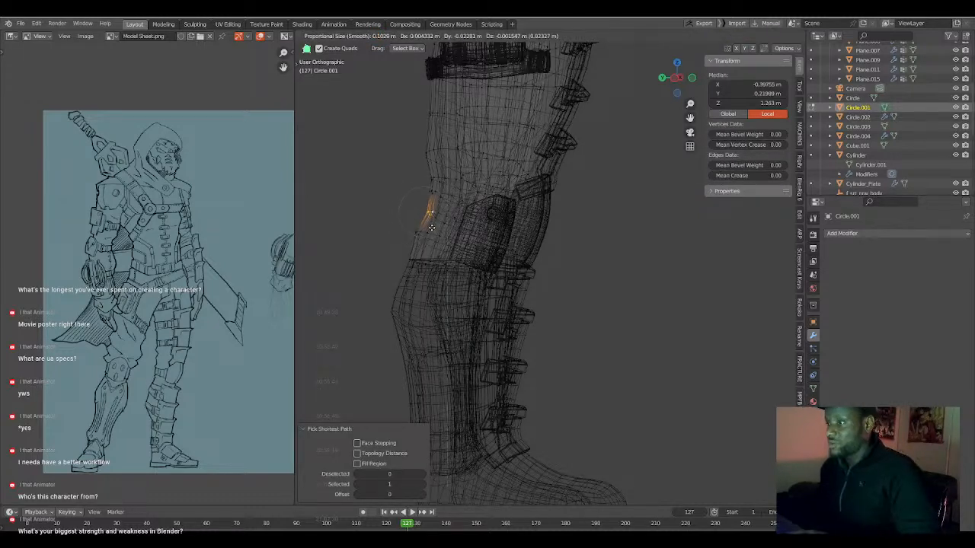
pyautogui.click(431, 233)
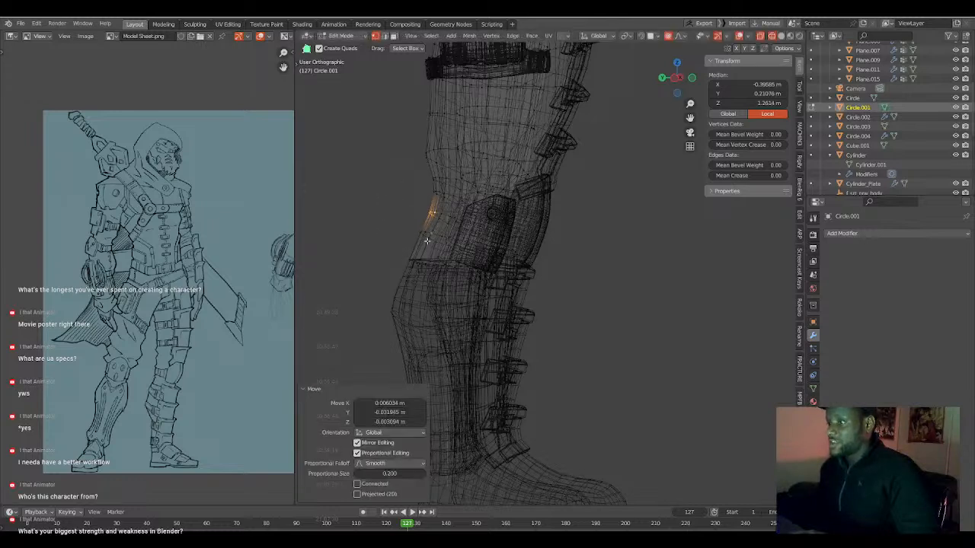
# Lower the trouser's bottom edge loop inside the leg armour's opening and extrude it about -0.040 m in Z.
pyautogui.keyDown('alt'); pyautogui.click(415, 263); pyautogui.keyUp('alt')
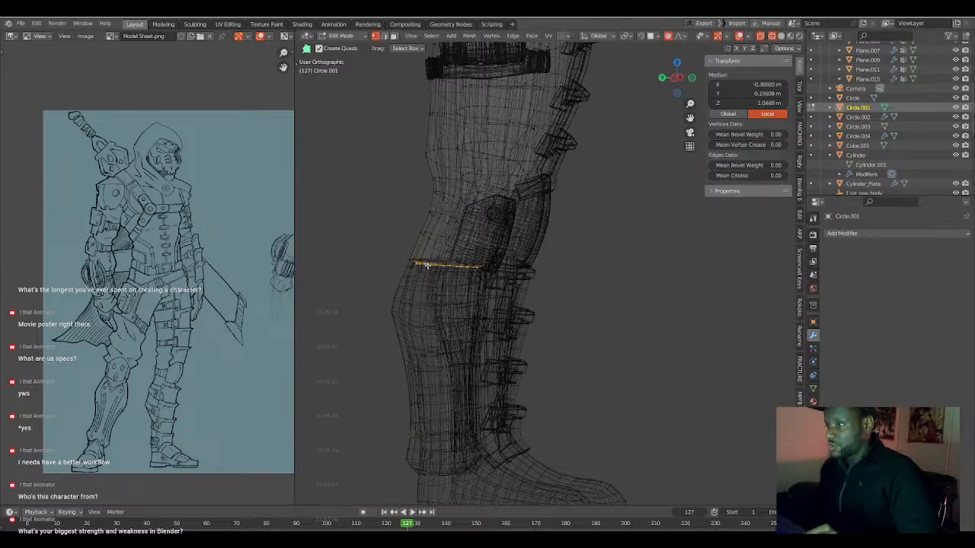
pyautogui.press('g')
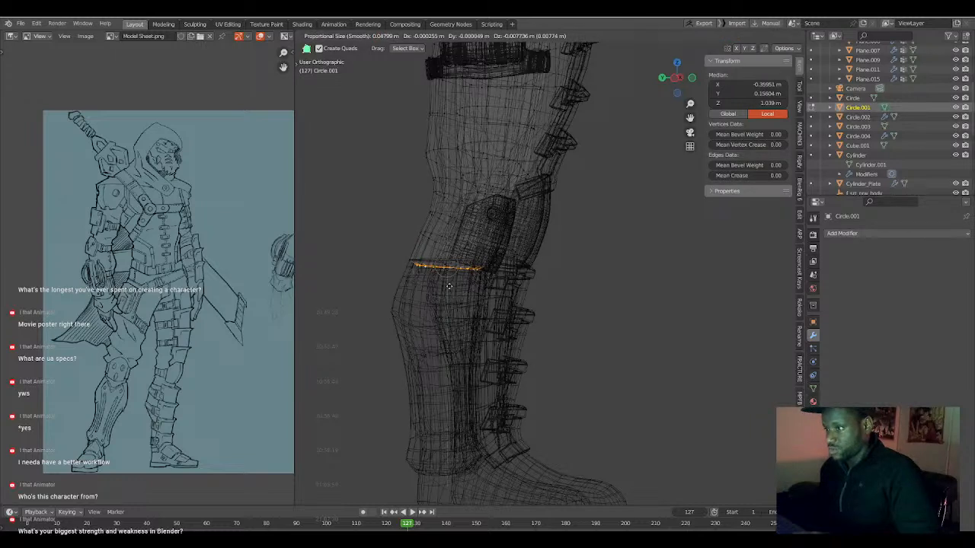
pyautogui.click(448, 290)
pyautogui.press('g')
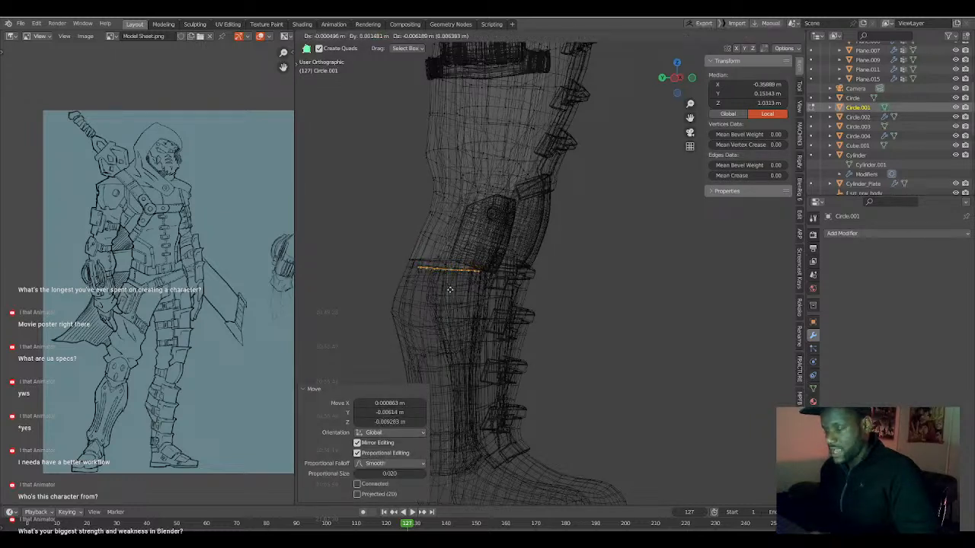
pyautogui.click(448, 297)
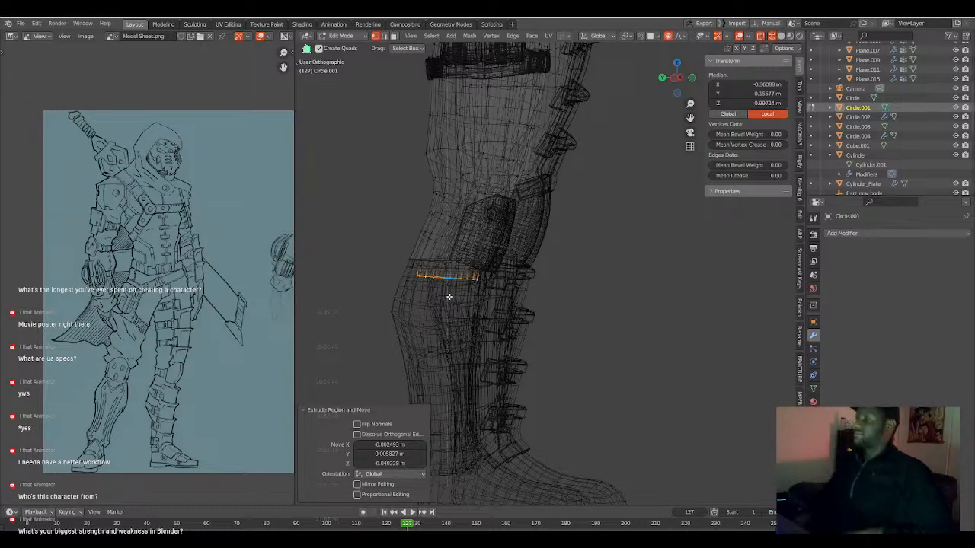
# Select the leg armour with its front plate, rotate them 1.06° in front view and move them 0.0062 m in X and -0.0015 m in Z.
pyautogui.scroll(-3, 549, 302)
pyautogui.moveTo(549, 303)
pyautogui.mouseDown(button='middle')
pyautogui.moveTo(493, 333)
pyautogui.moveTo(522, 292)
pyautogui.moveTo(517, 279)
pyautogui.mouseUp(button='middle')
pyautogui.hotkey('shift', 'z')
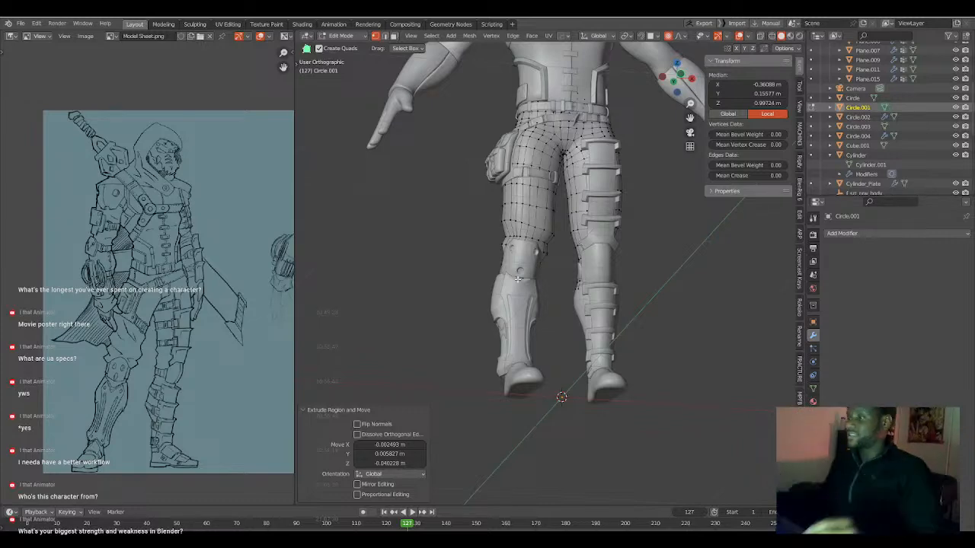
pyautogui.moveTo(517, 279); pyautogui.dragTo(591, 287, button='middle')
pyautogui.scroll(2, 540, 342)
pyautogui.moveTo(538, 344); pyautogui.dragTo(531, 363, button='middle')
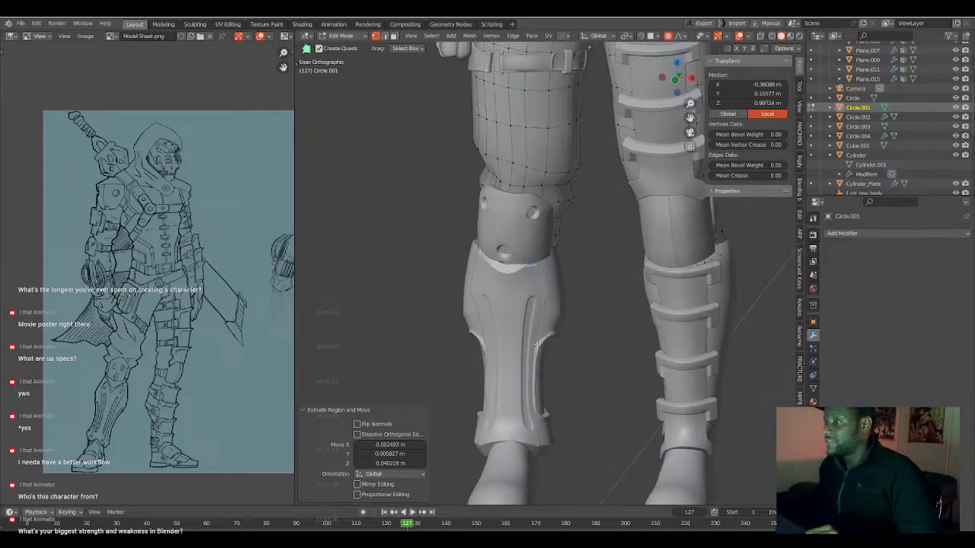
pyautogui.press('KP_1')
pyautogui.press('Tab')
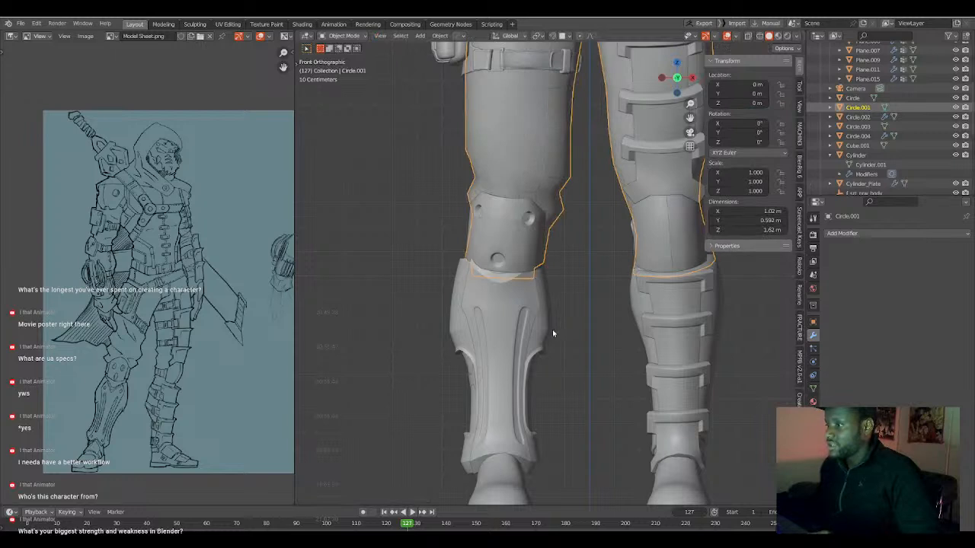
pyautogui.click(533, 326)
pyautogui.press('r')
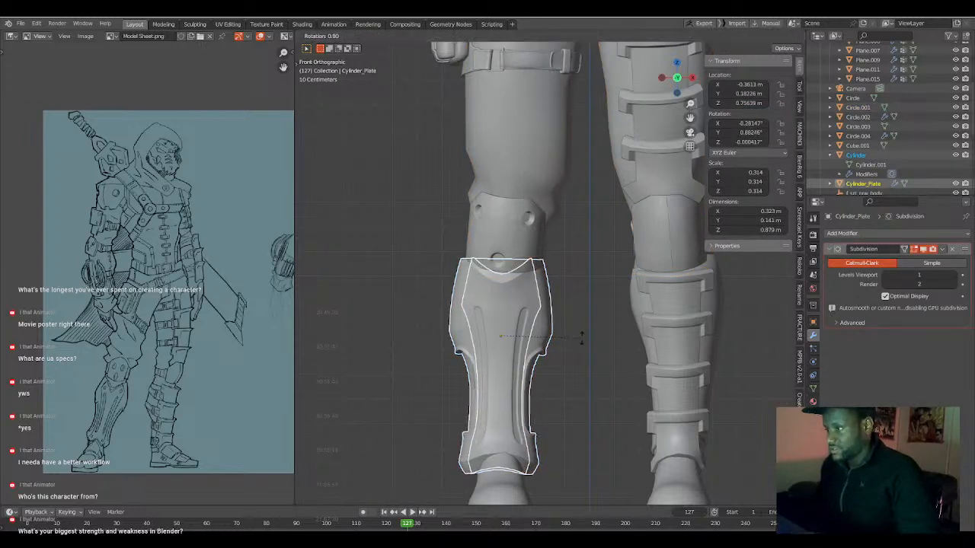
pyautogui.click(582, 342)
pyautogui.press('g')
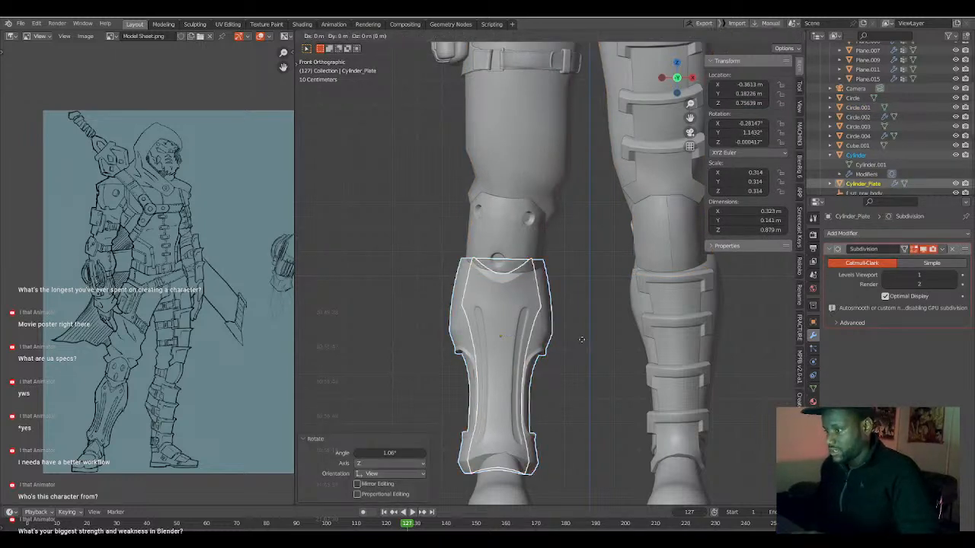
pyautogui.click(583, 341)
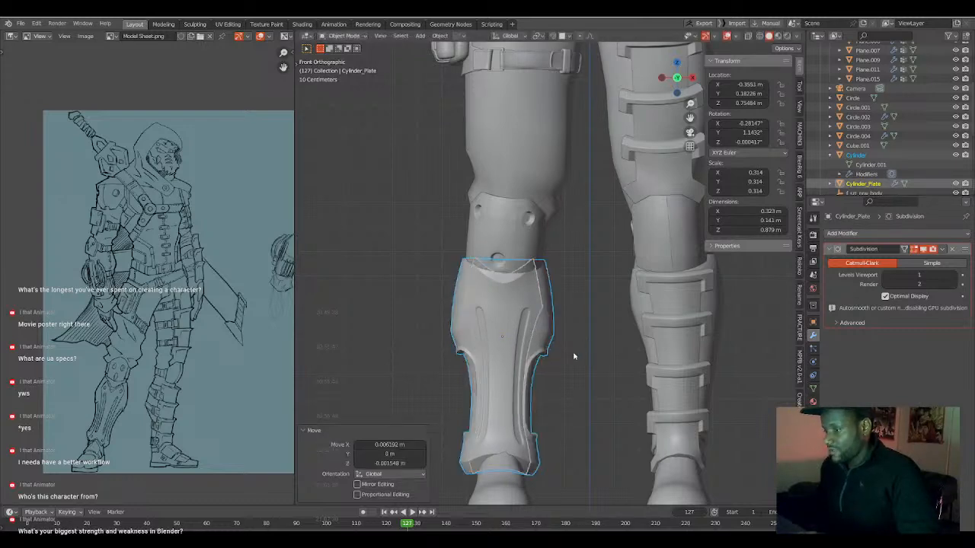
pyautogui.press('Tab')
pyautogui.press('Tab')
pyautogui.click(473, 372)
pyautogui.press('Tab')
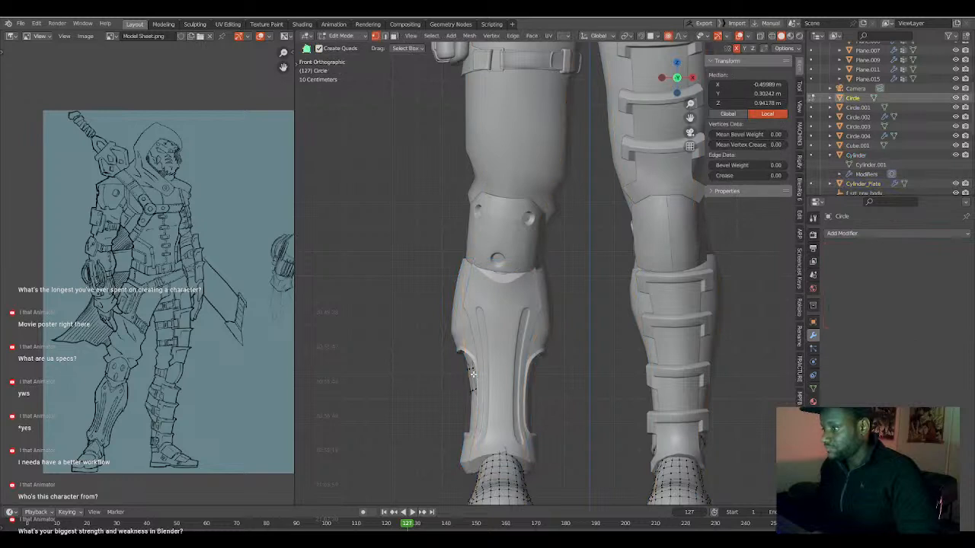
pyautogui.press('a')
pyautogui.click(467, 370)
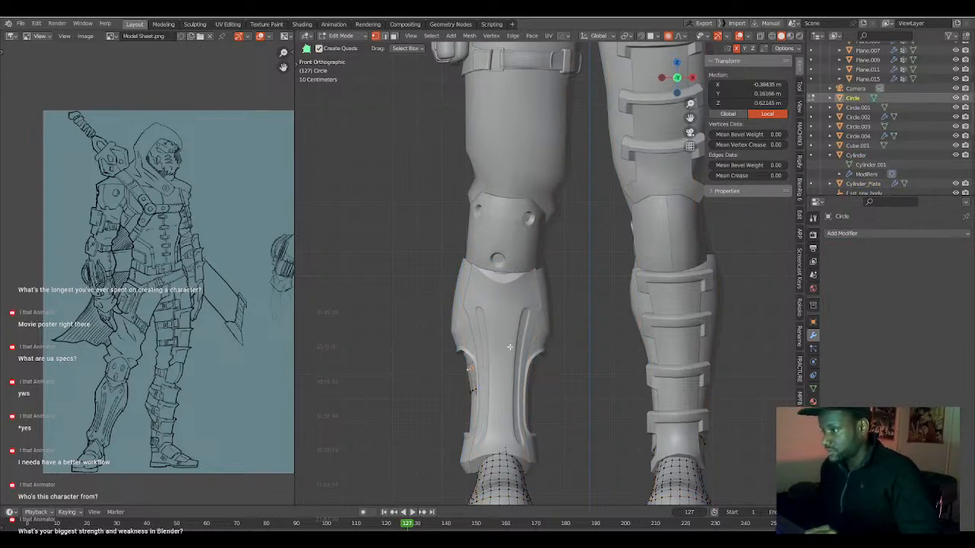
pyautogui.moveTo(509, 347); pyautogui.dragTo(523, 345, button='middle')
pyautogui.scroll(2, 522, 344)
pyautogui.press('Tab')
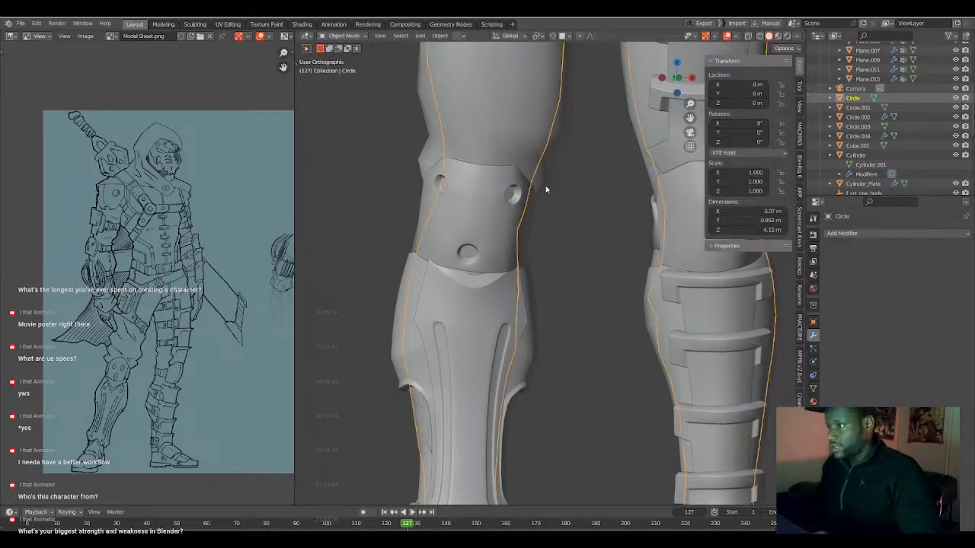
# Edit the trouser mesh and try to lower a front vertex of its bottom edge in front view.
pyautogui.click(543, 190)
pyautogui.press('Tab')
pyautogui.hotkey('shift', 'z')
pyautogui.moveTo(480, 272)
pyautogui.mouseDown(button='middle')
pyautogui.moveTo(500, 276)
pyautogui.moveTo(487, 261)
pyautogui.mouseUp(button='middle')
pyautogui.scroll(4, 440, 284)
pyautogui.press('KP_1')
pyautogui.press('KP_3')
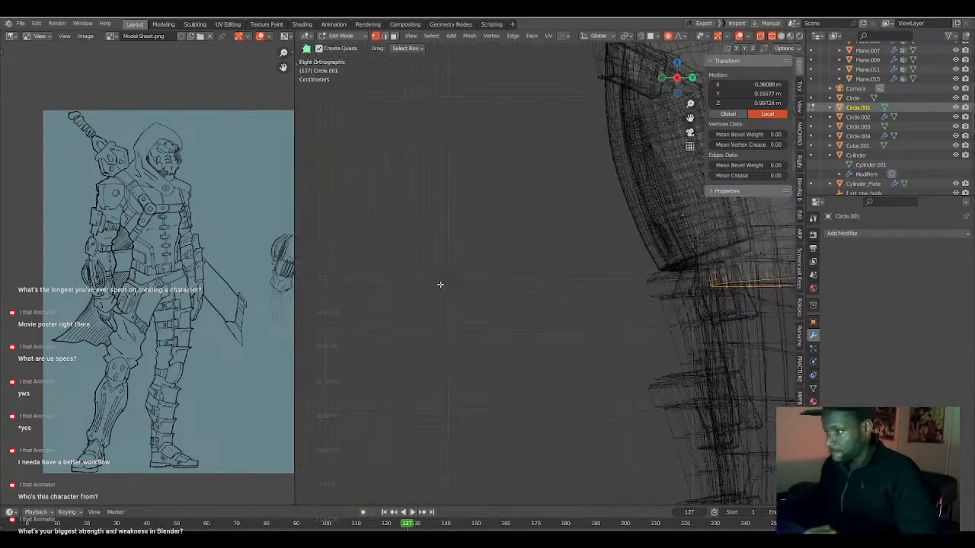
pyautogui.press('KP_Decimal')
pyautogui.click(489, 259)
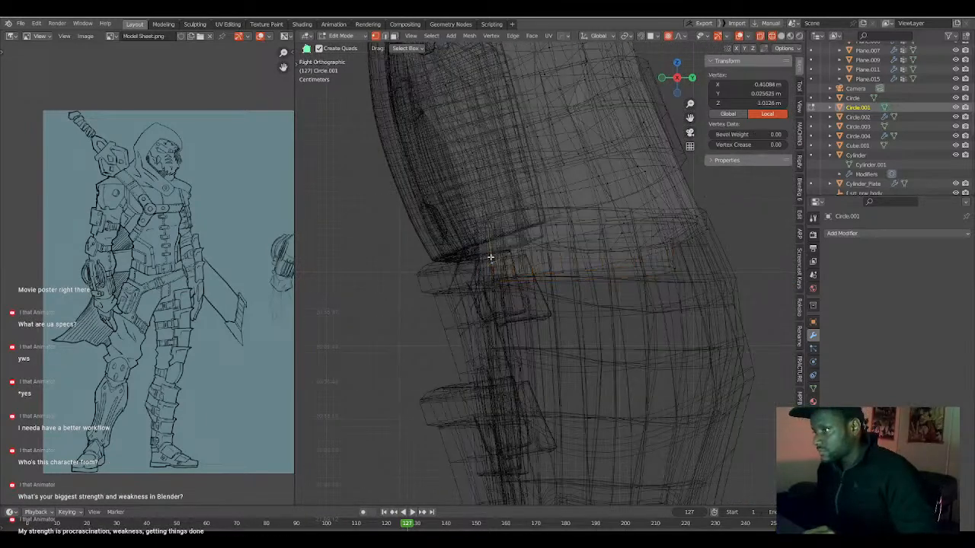
pyautogui.hotkey('shift', 'z')
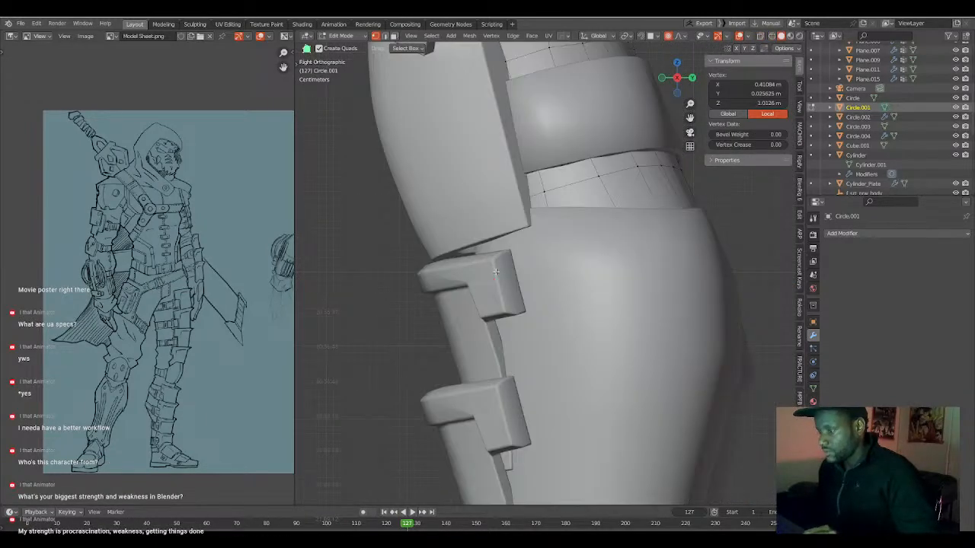
pyautogui.press('KP_1')
pyautogui.press('g')
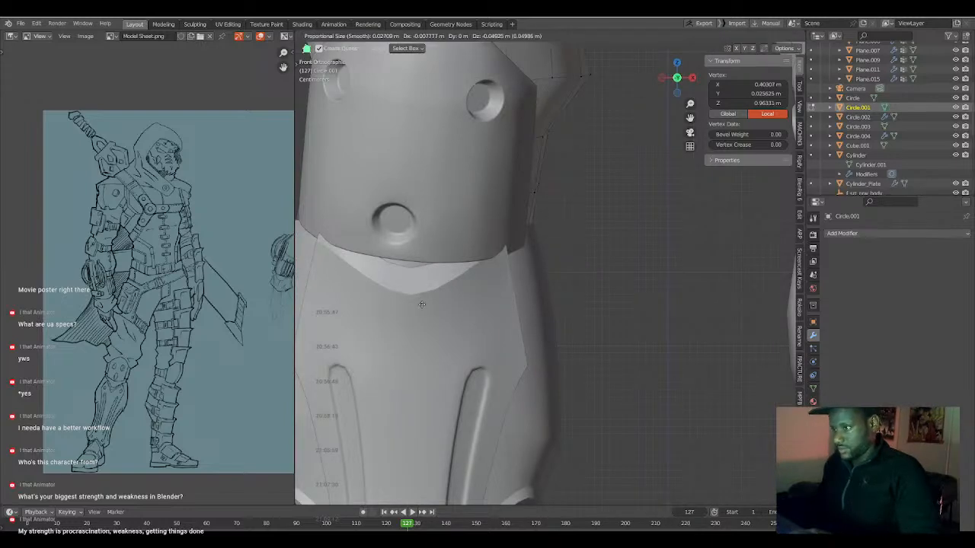
pyautogui.click(428, 298)
# Select the trouser hem's front vertices below the knee plate and move them -0.0149 m in Y and -0.0045 m in Z with proportional editing.
pyautogui.hotkey('shift', 'z')
pyautogui.scroll(-2, 425, 290)
pyautogui.click(446, 278)
pyautogui.moveTo(446, 279); pyautogui.dragTo(449, 267, button='middle')
pyautogui.keyDown('shift'); pyautogui.click(455, 258); pyautogui.keyUp('shift')
pyautogui.keyDown('shift'); pyautogui.click(442, 255); pyautogui.keyUp('shift')
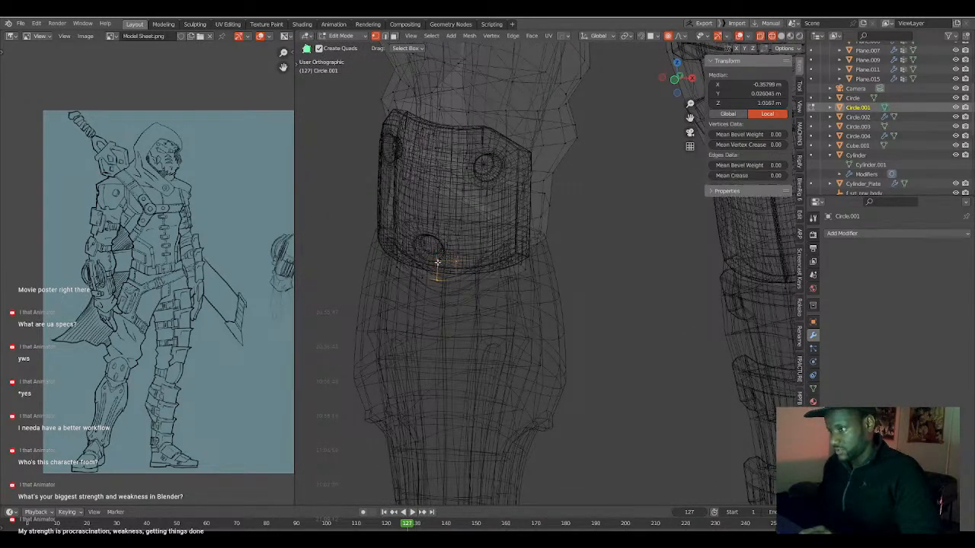
pyautogui.press('KP_3')
pyautogui.press('g')
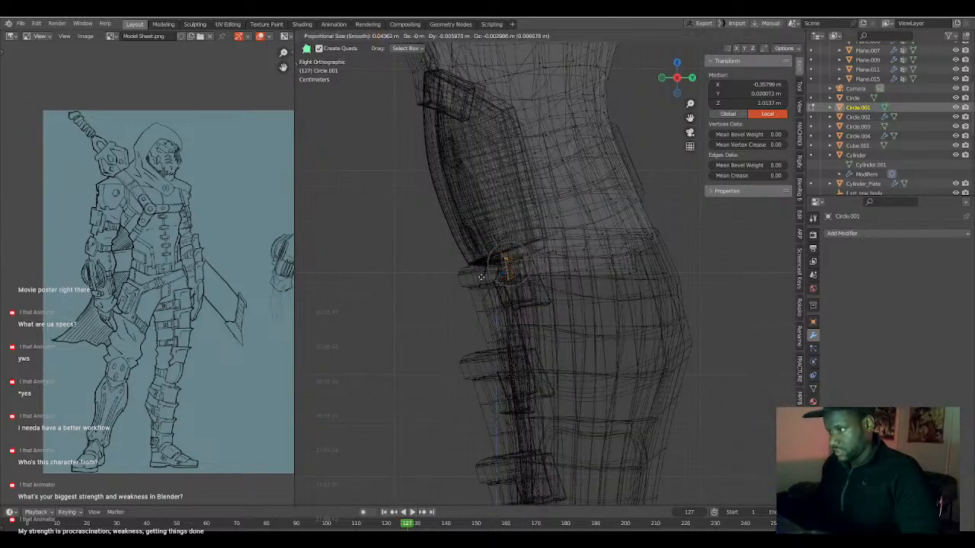
pyautogui.click(476, 278)
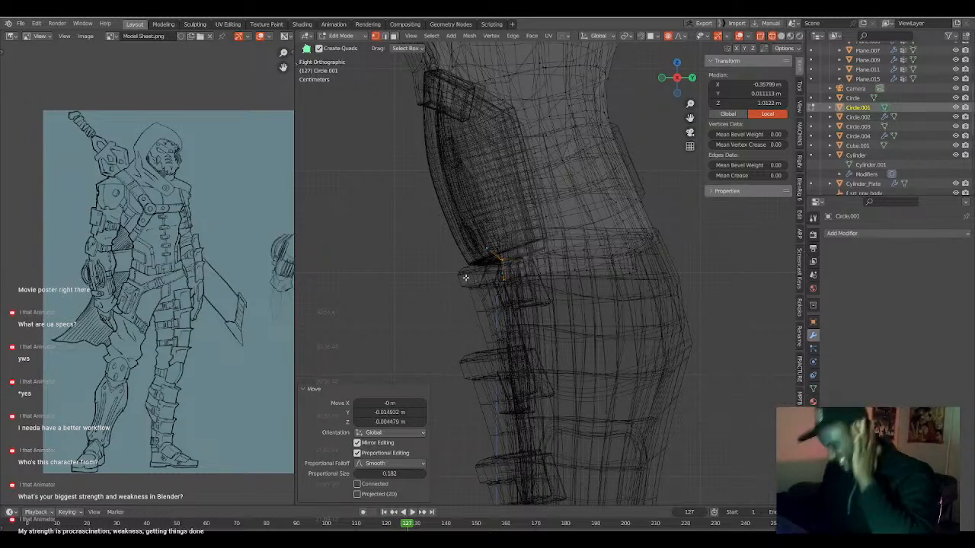
# Reselect the trouser hem vertices showing in the gap below the knee plate and move them -0.0073 m along Y with proportional editing.
pyautogui.moveTo(457, 259); pyautogui.dragTo(513, 254, button='middle')
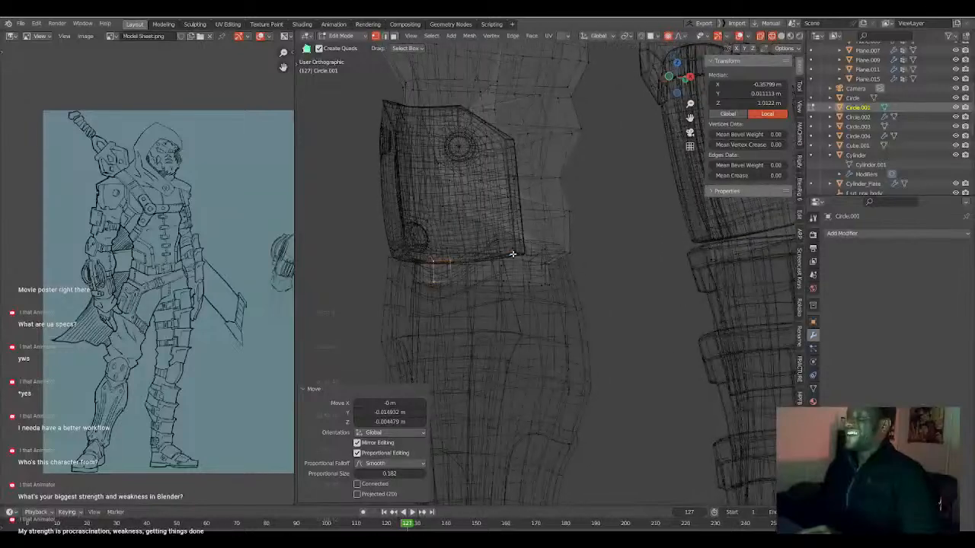
pyautogui.press('KP_3')
pyautogui.press('ctrl+KP_3')
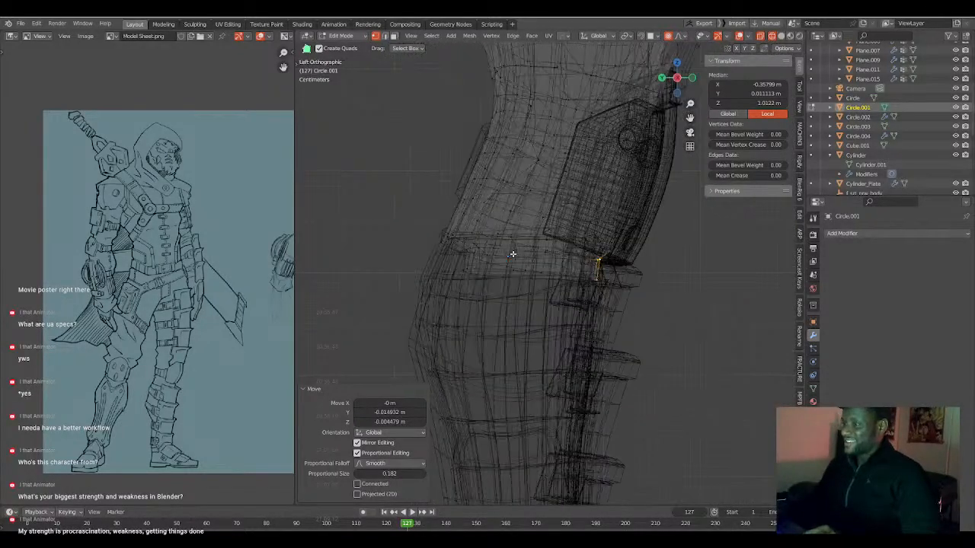
pyautogui.hotkey('shift', 'z')
pyautogui.moveTo(528, 244); pyautogui.dragTo(490, 265, button='middle')
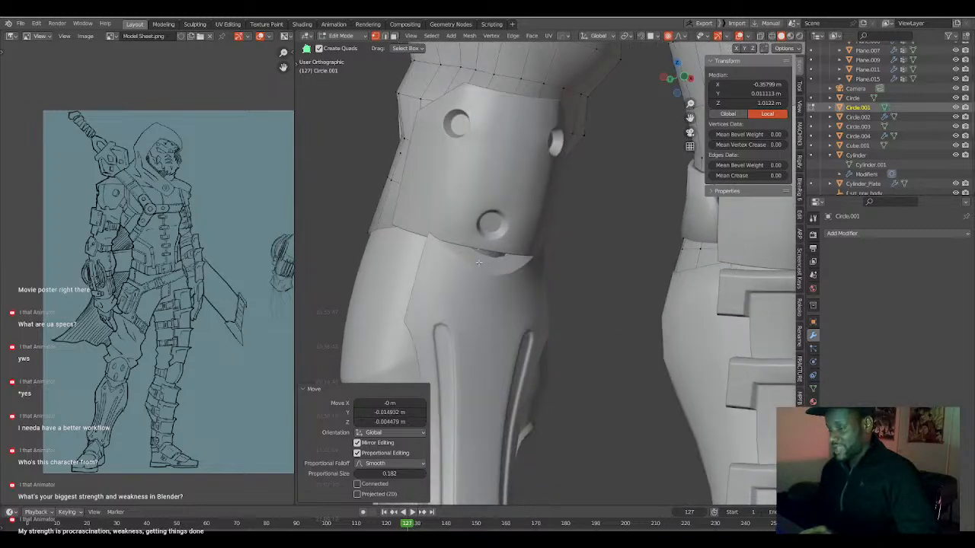
pyautogui.click(477, 260)
pyautogui.hotkey('shift', 'z')
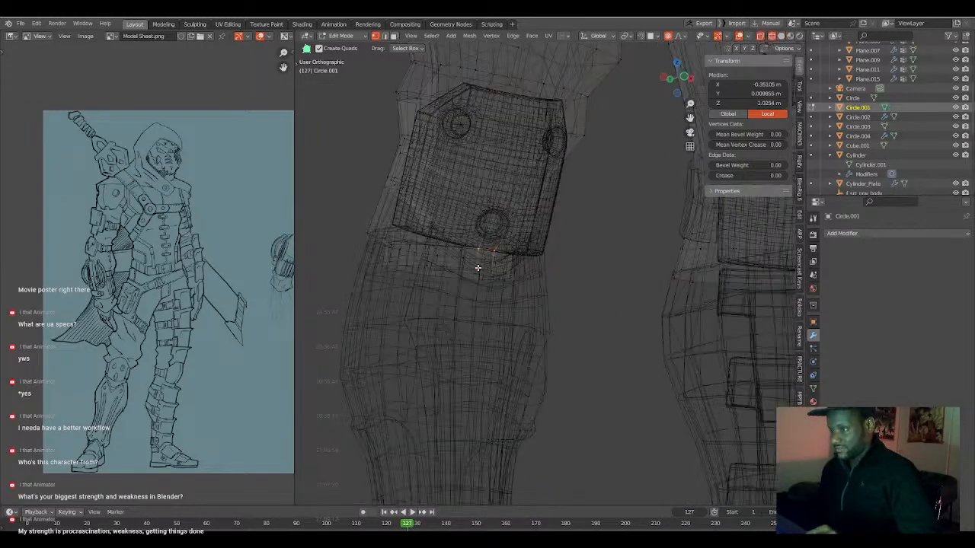
pyautogui.moveTo(476, 270); pyautogui.dragTo(474, 298, button='middle')
pyautogui.keyDown('shift'); pyautogui.click(478, 289); pyautogui.keyUp('shift')
pyautogui.keyDown('shift'); pyautogui.click(472, 289); pyautogui.keyUp('shift')
pyautogui.press('g')
pyautogui.press('y')
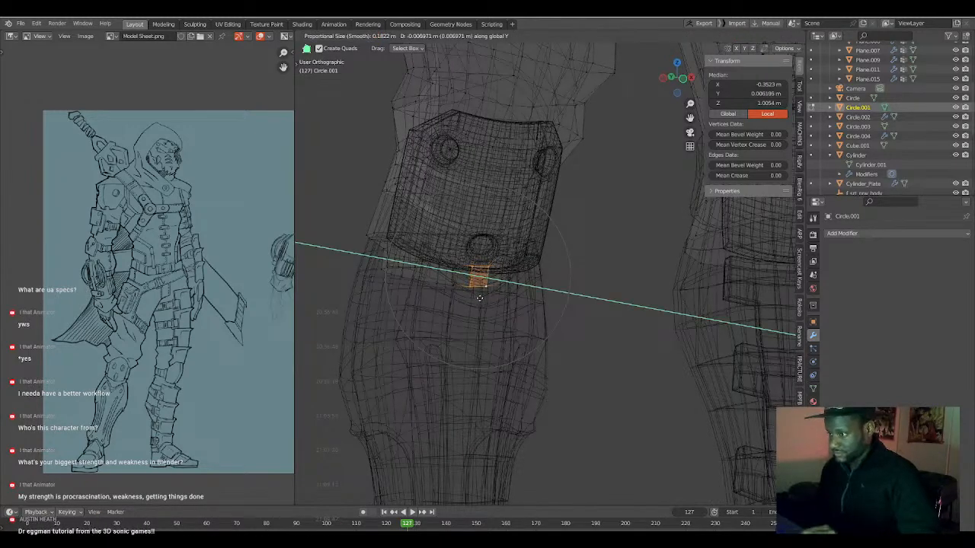
pyautogui.click(478, 296)
pyautogui.hotkey('shift', 'z')
pyautogui.moveTo(478, 296); pyautogui.dragTo(468, 297, button='middle')
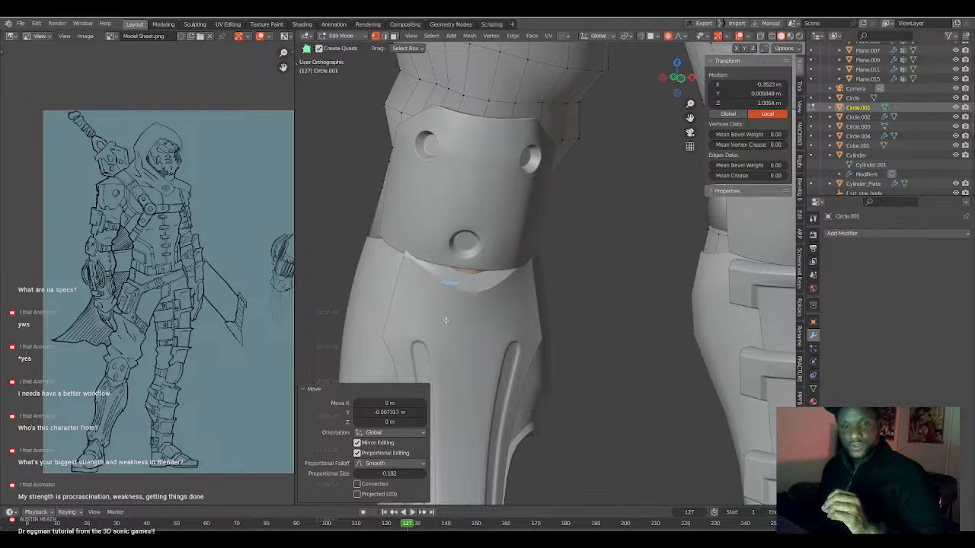
# Finish editing the trousers, edit the knee plate mesh and select its lower inner corner vertex.
pyautogui.scroll(-4, 473, 320)
pyautogui.press('a')
pyautogui.press('a')
pyautogui.moveTo(565, 291); pyautogui.dragTo(527, 284, button='middle')
pyautogui.click(541, 276)
pyautogui.press('Tab')
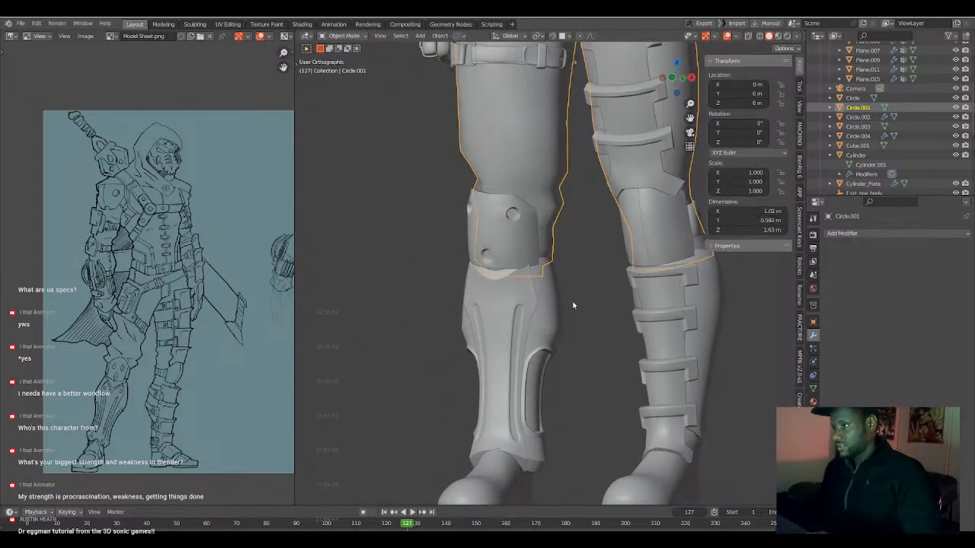
pyautogui.click(533, 246)
pyautogui.press('Tab')
pyautogui.scroll(3, 537, 286)
pyautogui.click(531, 262)
pyautogui.moveTo(532, 262)
pyautogui.mouseDown(button='middle')
pyautogui.moveTo(598, 269)
pyautogui.moveTo(529, 268)
pyautogui.mouseUp(button='middle')
pyautogui.press('g')
pyautogui.press('z')
pyautogui.press('z')
pyautogui.scroll(-2, 539, 279)
pyautogui.rightClick(539, 276)
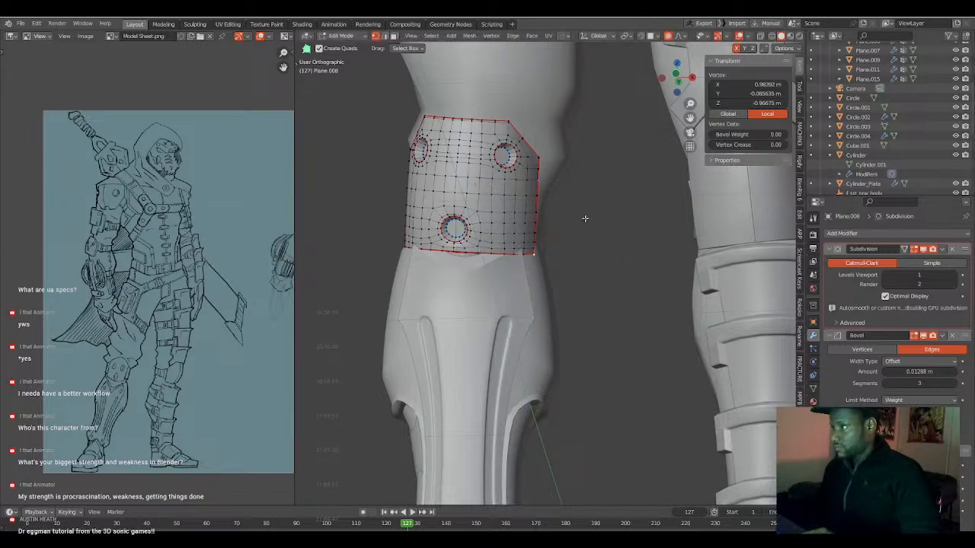
# Raise the knee plate's lower corner vertex about 0.040 m along local Z using proportional editing with a size of 0.124.
pyautogui.press('g')
pyautogui.press('z')
pyautogui.press('z')
pyautogui.scroll(7, 530, 294)
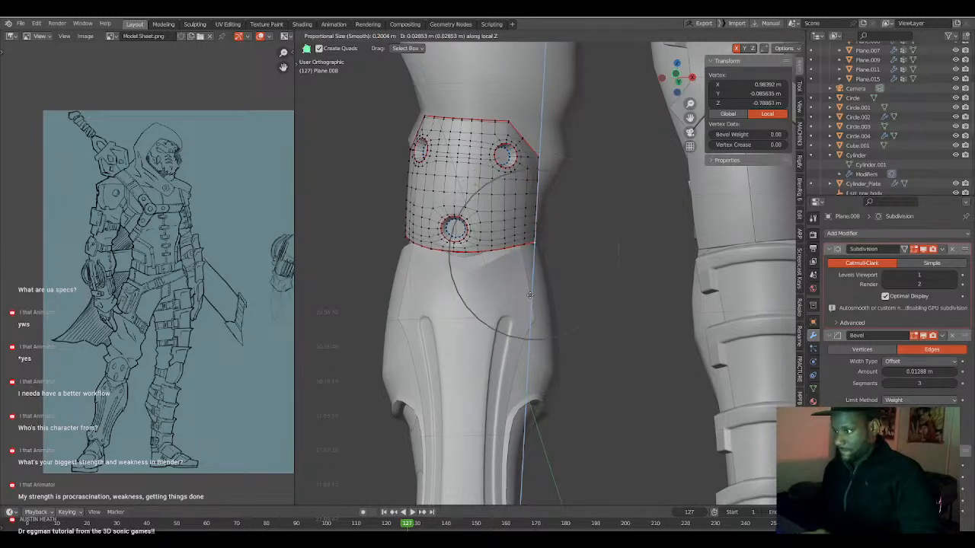
pyautogui.click(537, 290)
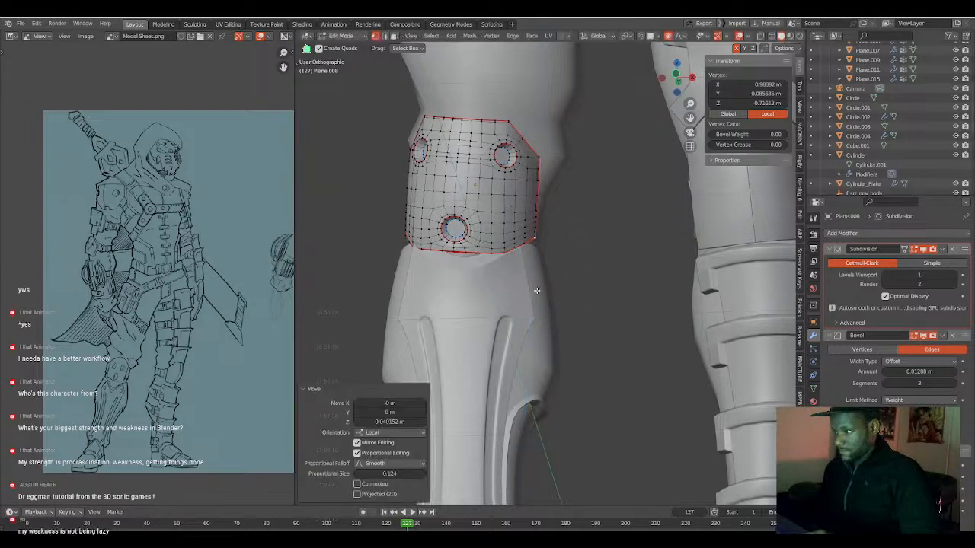
pyautogui.press('Tab')
pyautogui.moveTo(496, 292); pyautogui.dragTo(514, 292, button='middle')
pyautogui.press('Tab')
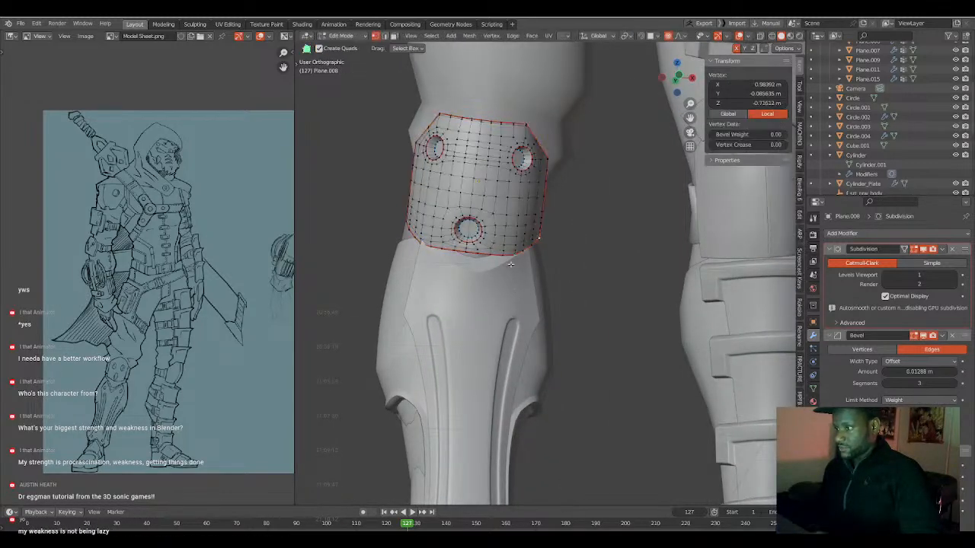
pyautogui.keyDown('alt'); pyautogui.click(507, 258); pyautogui.keyUp('alt')
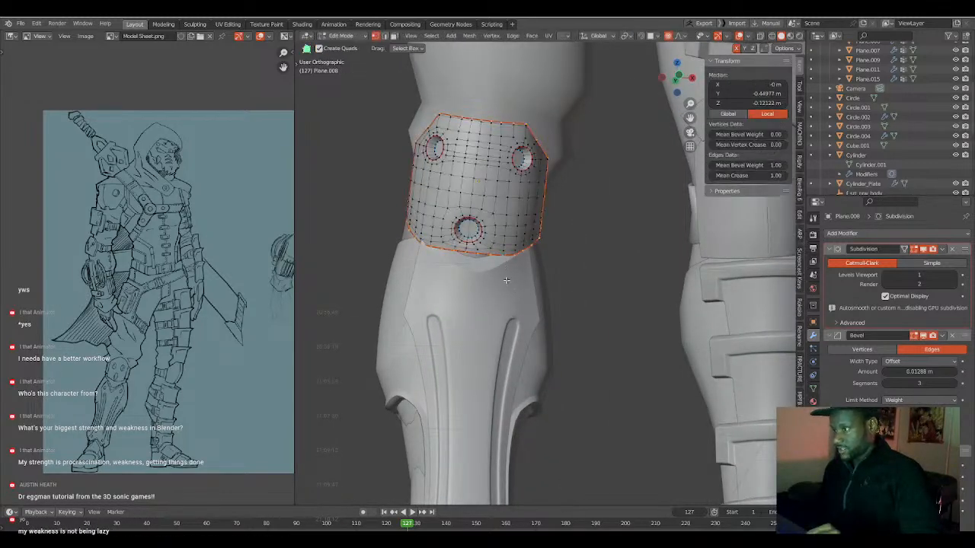
pyautogui.click(542, 239)
pyautogui.keyDown('ctrl'); pyautogui.click(406, 223); pyautogui.keyUp('ctrl')
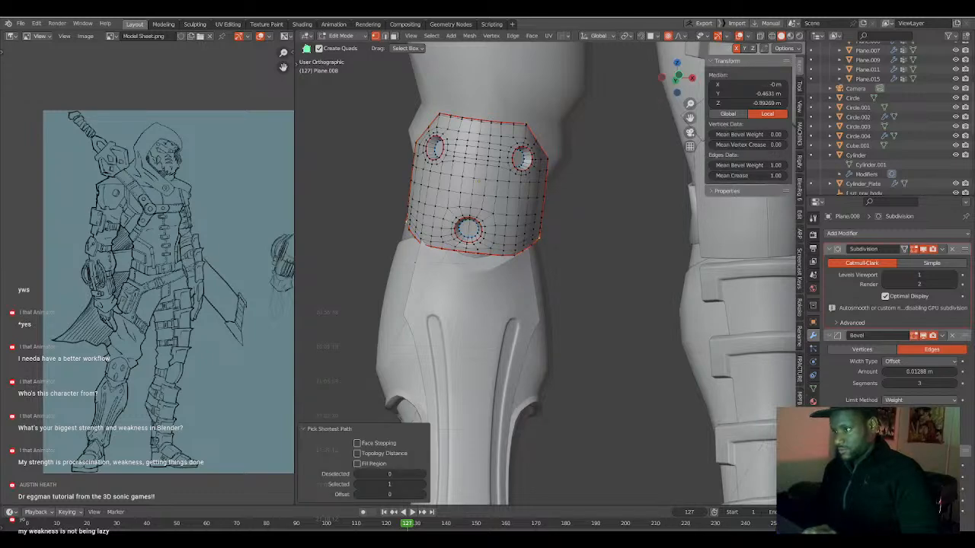
pyautogui.hotkey('ctrl', 'z')
pyautogui.hotkey('ctrl', 'shift', 'z')
pyautogui.hotkey('ctrl', 'z')
# Select the knee plate's whole lower edge and raise it about 0.018 m along local Z with proportional size 0.243.
pyautogui.moveTo(563, 266); pyautogui.dragTo(570, 280, button='middle')
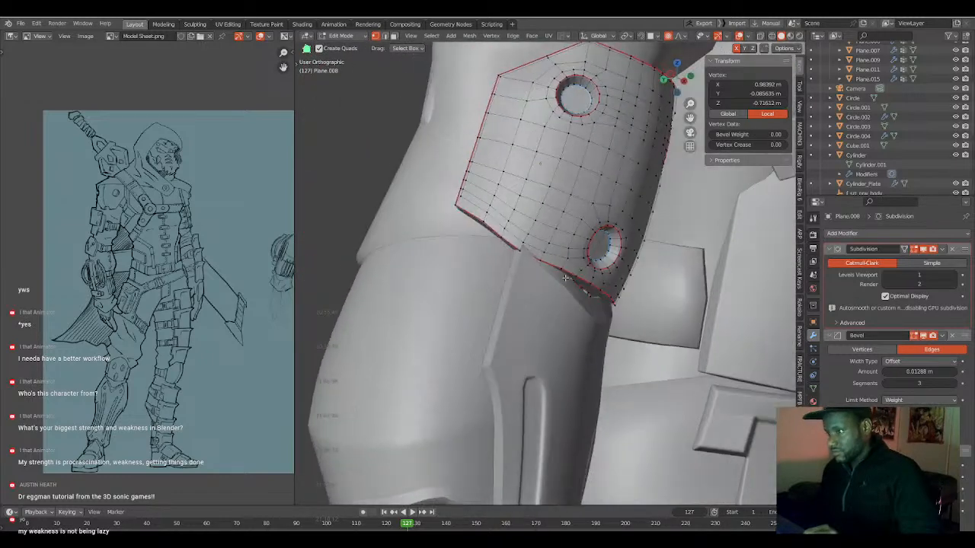
pyautogui.keyDown('ctrl'); pyautogui.click(466, 204); pyautogui.keyUp('ctrl')
pyautogui.moveTo(467, 203); pyautogui.dragTo(436, 241, button='middle')
pyautogui.click(571, 249)
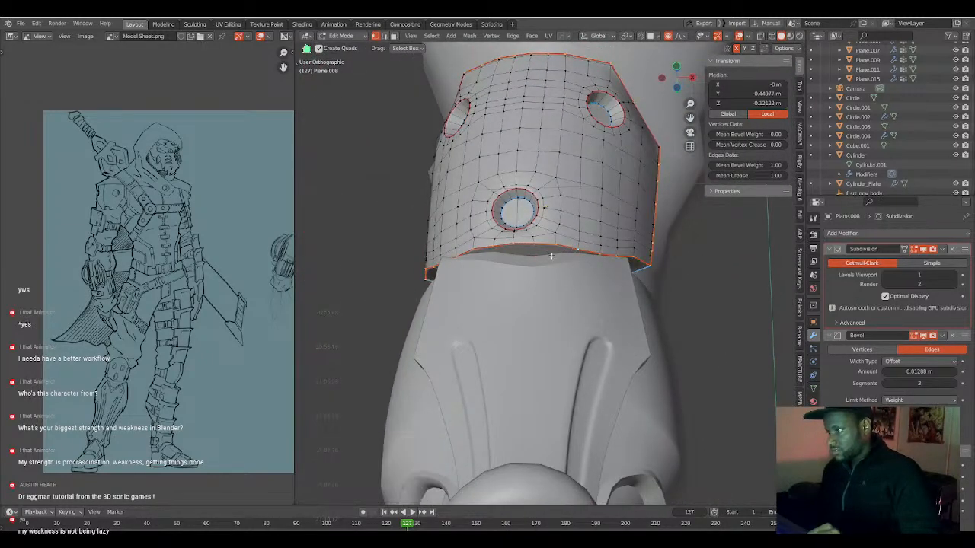
pyautogui.moveTo(572, 249); pyautogui.dragTo(533, 256, button='middle')
pyautogui.keyDown('ctrl'); pyautogui.click(468, 254); pyautogui.keyUp('ctrl')
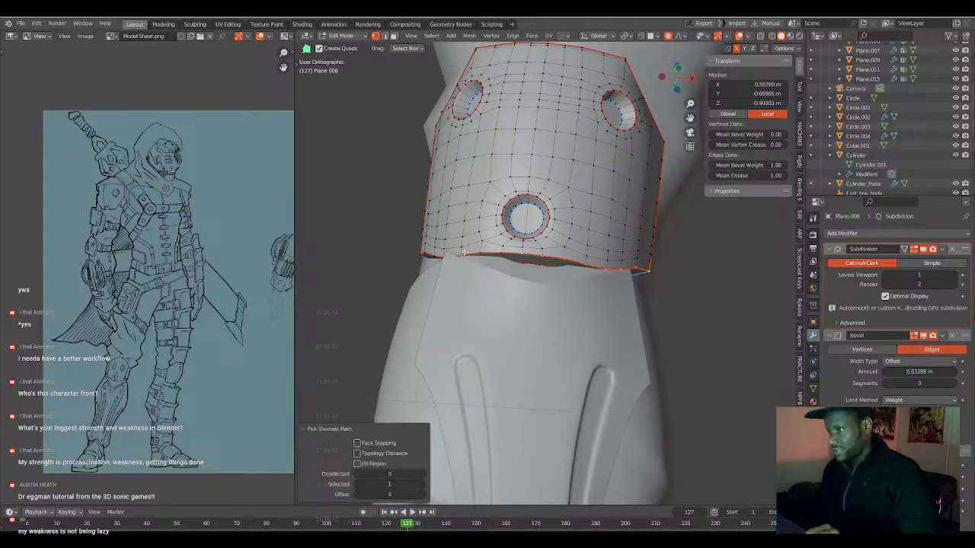
pyautogui.keyDown('ctrl'); pyautogui.click(419, 250); pyautogui.keyUp('ctrl')
pyautogui.moveTo(419, 251); pyautogui.dragTo(612, 343, button='middle')
pyautogui.press('g')
pyautogui.press('z')
pyautogui.press('z')
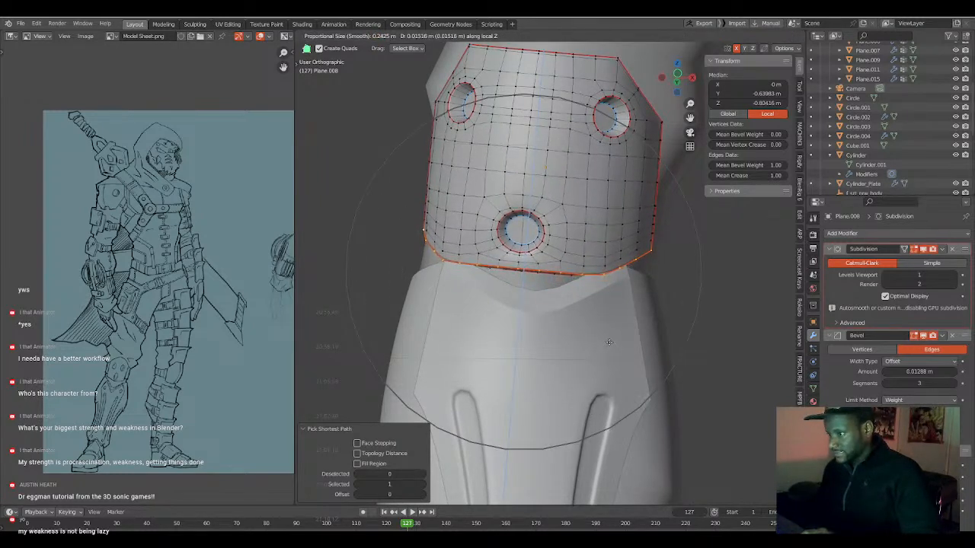
pyautogui.click(605, 342)
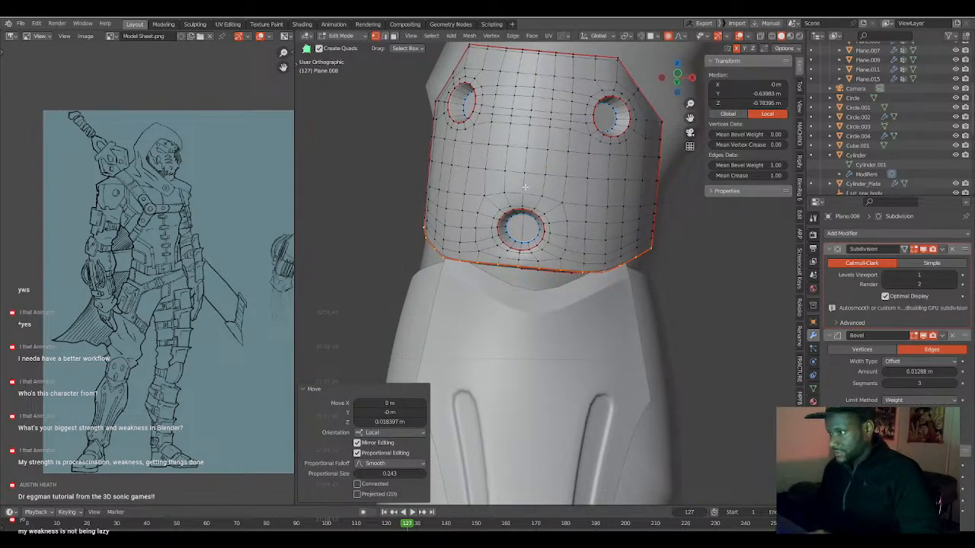
# Round the three edge loops of the knee plate's lower hole with LoopTools Circle and finish editing the plate.
pyautogui.click(525, 214)
pyautogui.keyDown('alt'); pyautogui.keyDown('shift'); pyautogui.click(520, 214); pyautogui.keyUp('shift'); pyautogui.keyUp('alt')
pyautogui.rightClick(520, 211)
pyautogui.moveTo(529, 199)
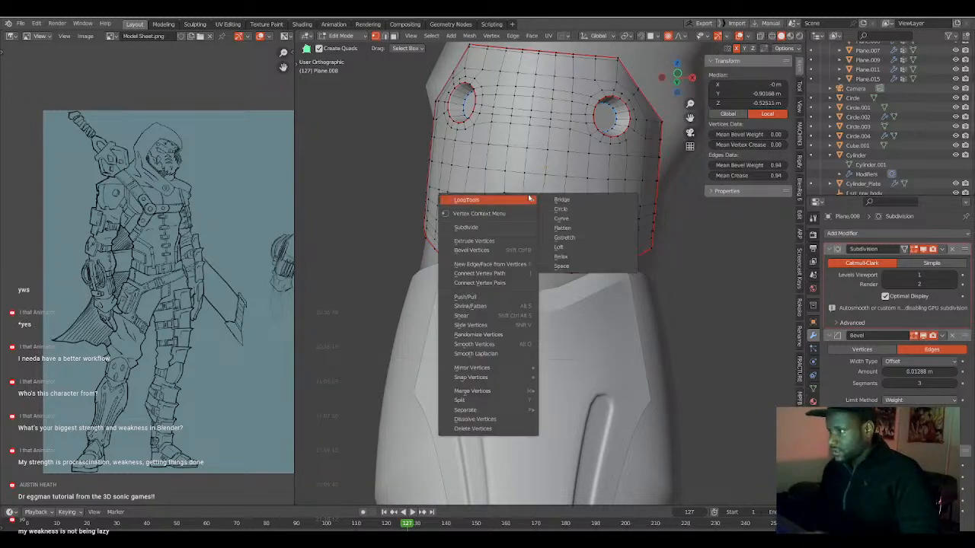
pyautogui.click(560, 208)
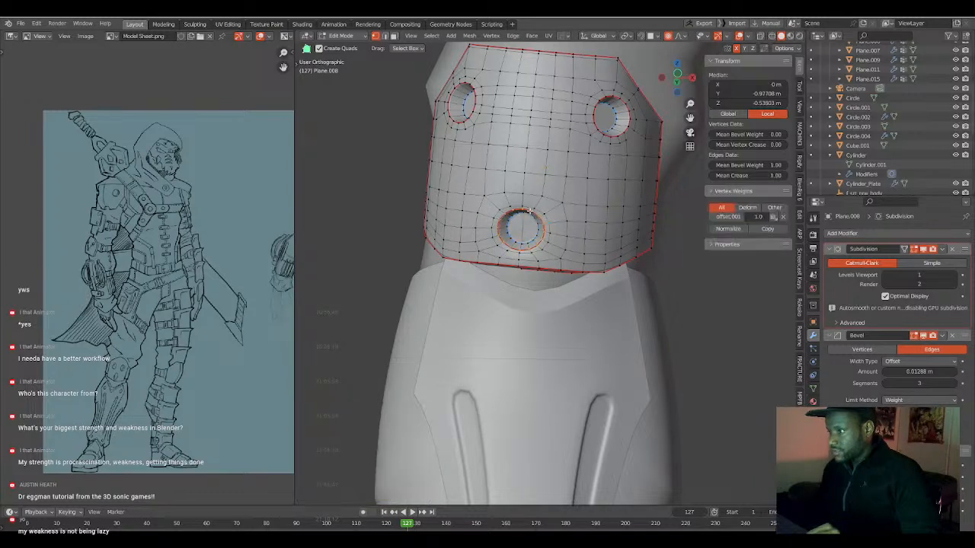
pyautogui.rightClick(531, 211)
pyautogui.moveTo(534, 211)
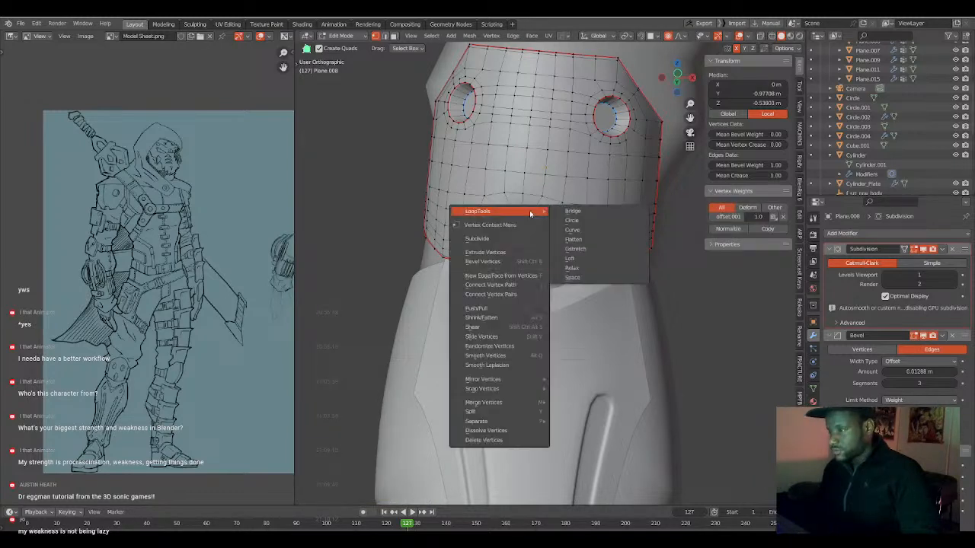
pyautogui.click(576, 221)
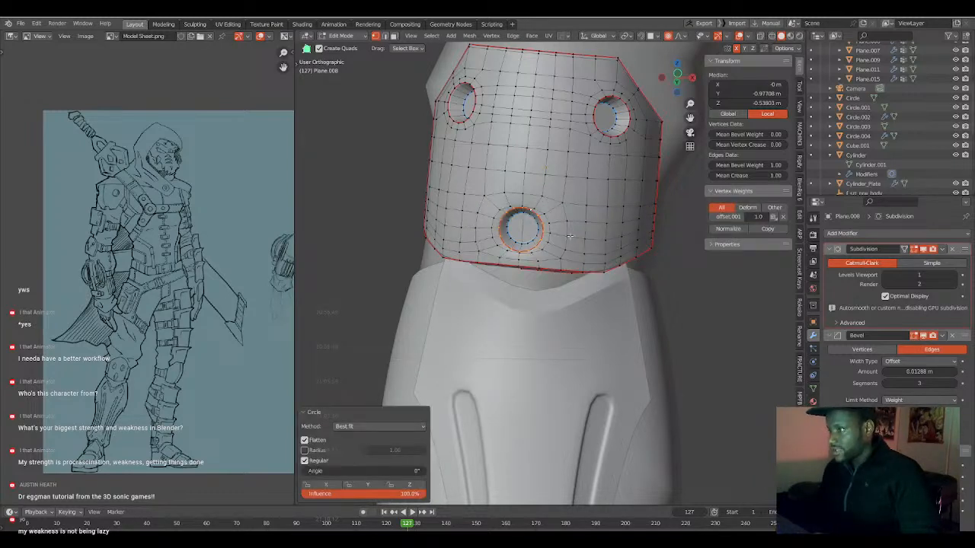
pyautogui.keyDown('alt'); pyautogui.click(537, 208); pyautogui.keyUp('alt')
pyautogui.rightClick(537, 209)
pyautogui.moveTo(542, 211)
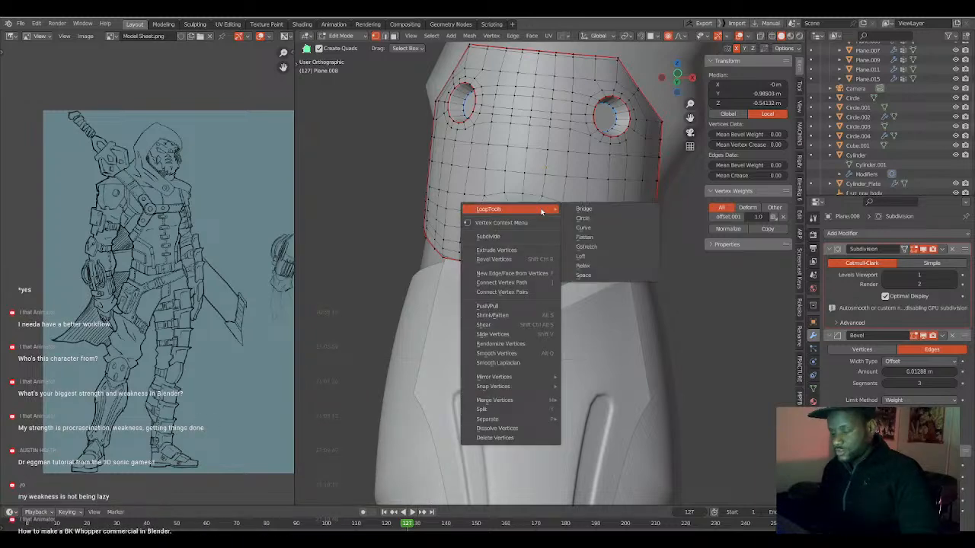
pyautogui.click(580, 220)
pyautogui.press('Tab')
# Select the trousers, show the scene in wireframe and start editing the trouser mesh from behind the knee.
pyautogui.scroll(-5, 568, 248)
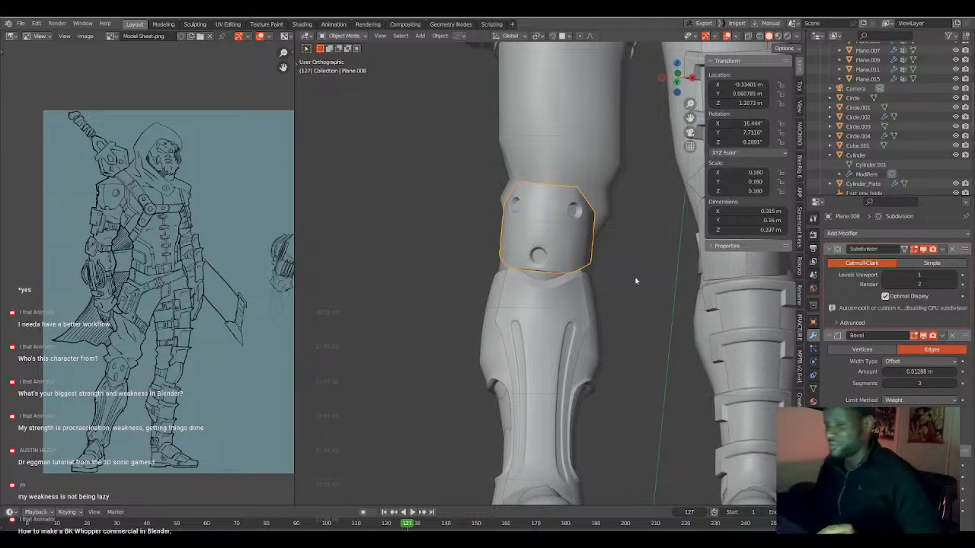
pyautogui.scroll(-2, 580, 278)
pyautogui.moveTo(580, 278); pyautogui.dragTo(491, 276, button='middle')
pyautogui.scroll(5, 518, 263)
pyautogui.moveTo(549, 252)
pyautogui.mouseDown(button='middle')
pyautogui.moveTo(527, 214)
pyautogui.moveTo(571, 229)
pyautogui.moveTo(626, 216)
pyautogui.moveTo(614, 219)
pyautogui.mouseUp(button='middle')
pyautogui.click(531, 221)
pyautogui.hotkey('shift', 'z')
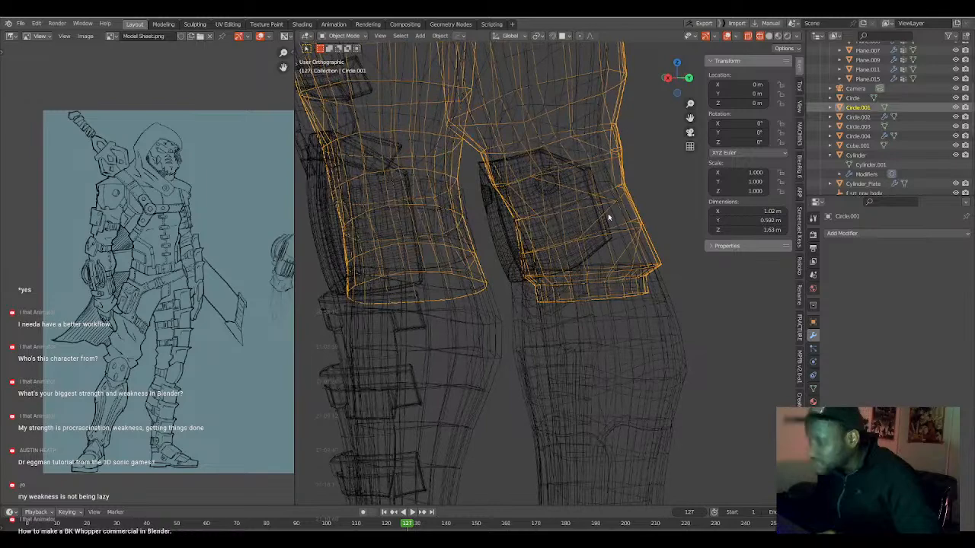
pyautogui.hotkey('ctrl', 'Tab')
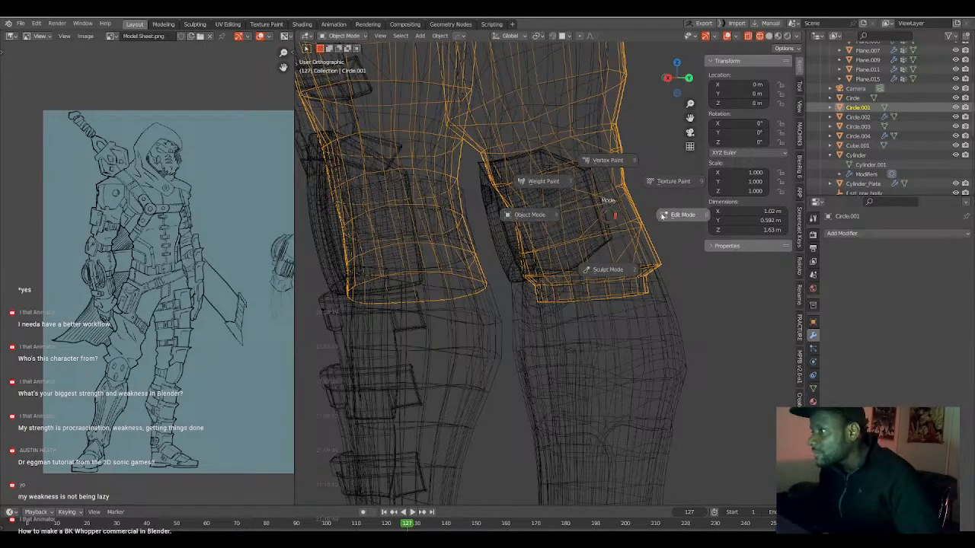
pyautogui.click(667, 210)
pyautogui.press('Tab')
pyautogui.moveTo(583, 204)
pyautogui.mouseDown(button='middle')
pyautogui.moveTo(602, 203)
pyautogui.moveTo(611, 257)
pyautogui.moveTo(631, 230)
pyautogui.moveTo(596, 197)
pyautogui.mouseUp(button='middle')
pyautogui.press('Tab')
# Select the trouser vertices along the side of the knee and smooth them repeatedly with a factor of 0.5.
pyautogui.click(607, 200)
pyautogui.keyDown('shift'); pyautogui.click(638, 233); pyautogui.keyUp('shift')
pyautogui.keyDown('shift'); pyautogui.click(608, 176); pyautogui.keyUp('shift')
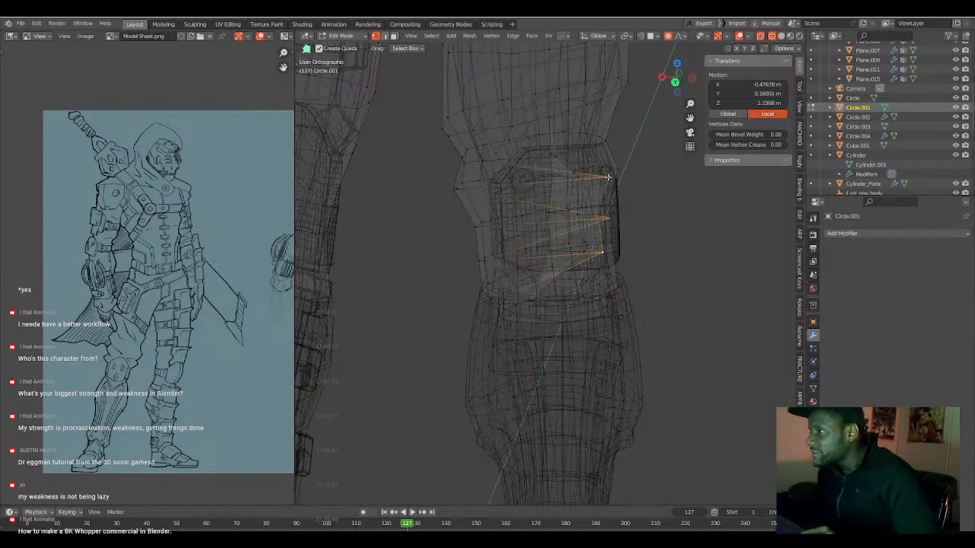
pyautogui.keyDown('shift'); pyautogui.click(601, 215); pyautogui.keyUp('shift')
pyautogui.hotkey('shift', 'r')
pyautogui.hotkey('shift', 'r')
pyautogui.hotkey('shift', 'r')
pyautogui.hotkey('shift', 'r')
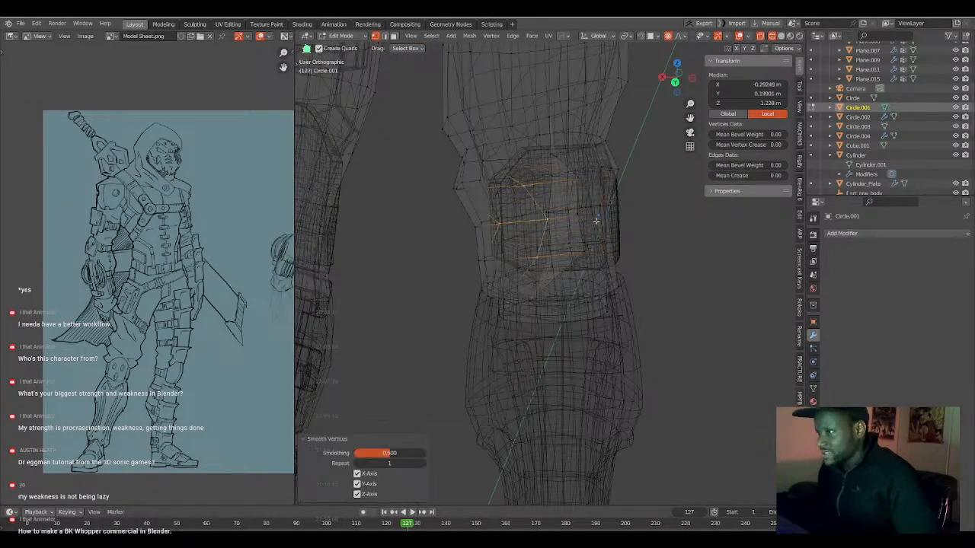
# Add the next column of three trouser vertices behind the knee to the selection and smooth the vertices repeatedly.
pyautogui.keyDown('shift'); pyautogui.click(580, 179); pyautogui.keyUp('shift')
pyautogui.keyDown('shift'); pyautogui.click(578, 222); pyautogui.keyUp('shift')
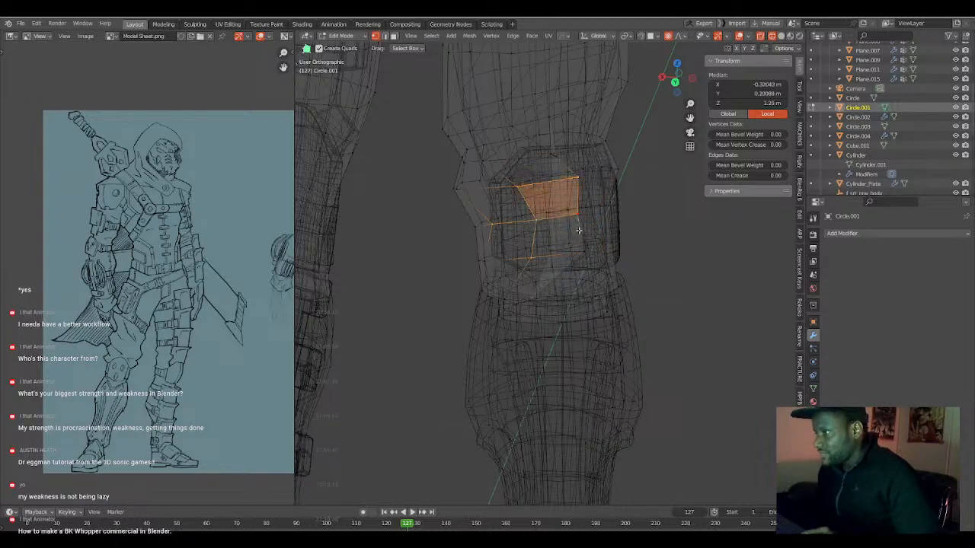
pyautogui.keyDown('shift'); pyautogui.click(580, 256); pyautogui.keyUp('shift')
pyautogui.hotkey('shift', 'r')
pyautogui.hotkey('shift', 'r')
pyautogui.hotkey('shift', 'r')
pyautogui.hotkey('shift', 'r')
pyautogui.hotkey('shift', 'r')
pyautogui.hotkey('shift', 'r')
pyautogui.hotkey('shift', 'r')
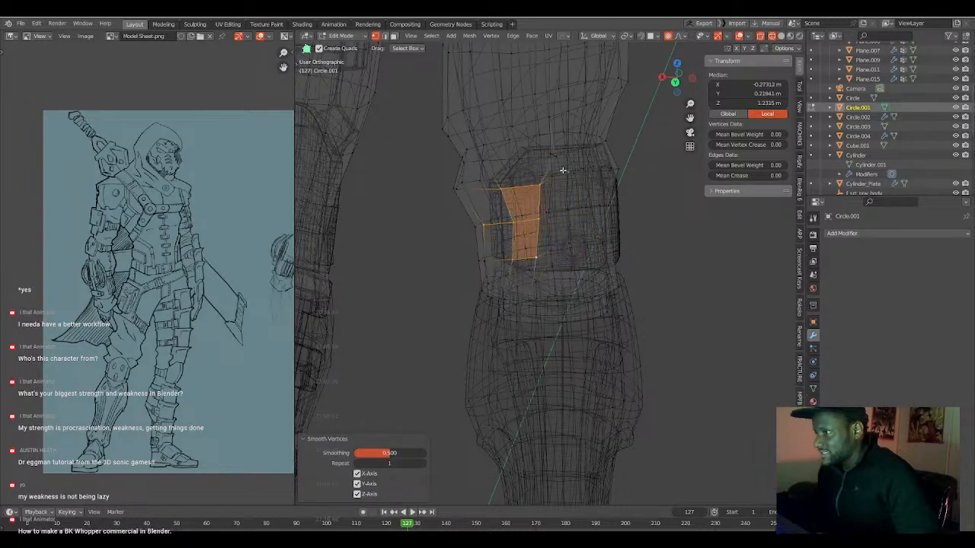
pyautogui.hotkey('shift', 'r')
# Return to solid shading, smooth the two trouser edge loops around the knee above the hem, and finish editing the trousers.
pyautogui.moveTo(551, 179)
pyautogui.mouseDown(button='middle')
pyautogui.moveTo(582, 237)
pyautogui.moveTo(521, 181)
pyautogui.mouseUp(button='middle')
pyautogui.hotkey('shift', 'z')
pyautogui.keyDown('alt'); pyautogui.click(521, 181); pyautogui.keyUp('alt')
pyautogui.keyDown('alt'); pyautogui.keyDown('shift'); pyautogui.click(522, 218); pyautogui.keyUp('shift'); pyautogui.keyUp('alt')
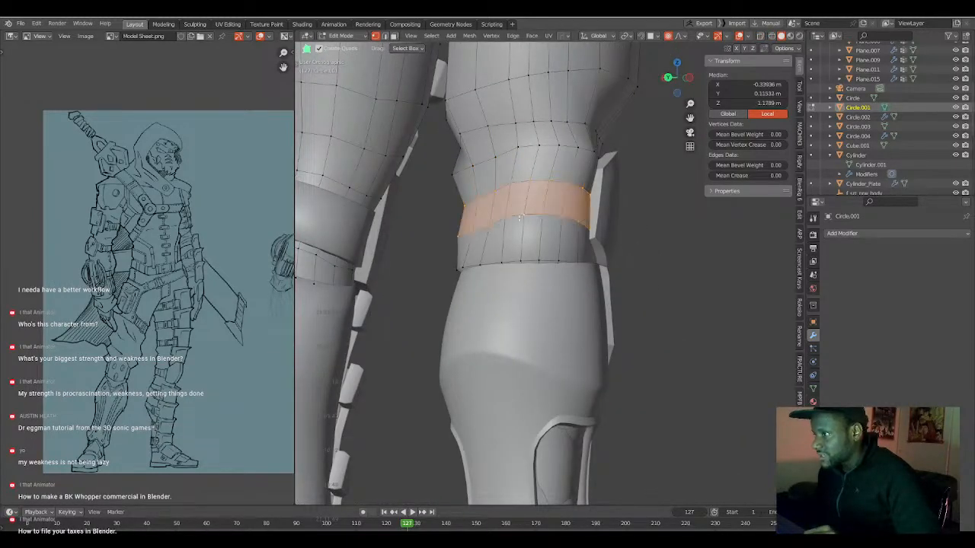
pyautogui.hotkey('shift', 'r')
pyautogui.hotkey('shift', 'r')
pyautogui.hotkey('shift', 'r')
pyautogui.moveTo(521, 219); pyautogui.dragTo(495, 250, button='middle')
pyautogui.press('Tab')
# Select the body mesh and edit it in wireframe from the left orthographic view.
pyautogui.scroll(-5, 483, 262)
pyautogui.moveTo(566, 250); pyautogui.dragTo(613, 248, button='middle')
pyautogui.moveTo(570, 275); pyautogui.dragTo(465, 304, button='middle')
pyautogui.press('Tab')
pyautogui.press('Tab')
pyautogui.click(597, 325)
pyautogui.click(596, 323)
pyautogui.press('Tab')
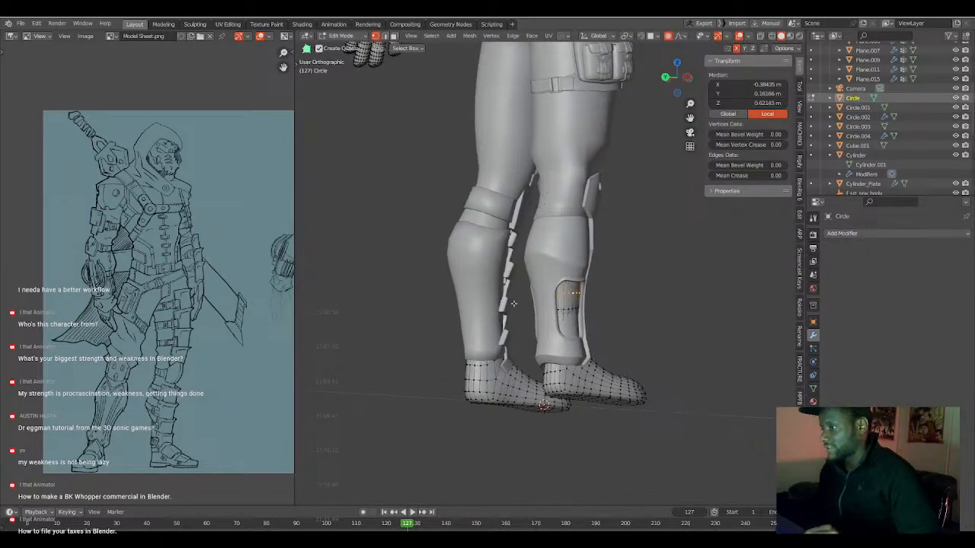
pyautogui.press('ctrl+KP_3')
pyautogui.keyDown('alt'); pyautogui.click(519, 316); pyautogui.keyUp('alt')
pyautogui.hotkey('shift', 'z')
pyautogui.keyDown('alt'); pyautogui.keyDown('shift'); pyautogui.click(523, 328); pyautogui.keyUp('shift'); pyautogui.keyUp('alt')
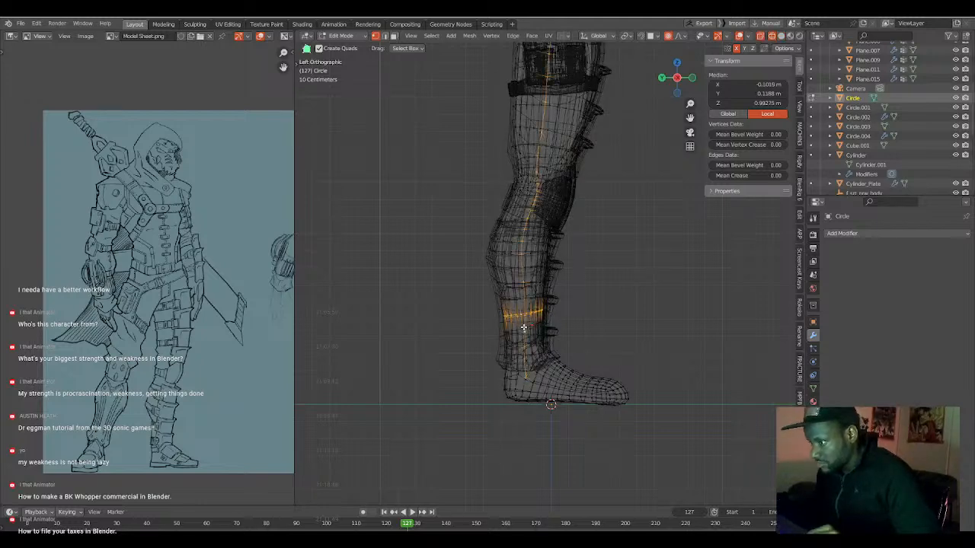
pyautogui.keyDown('alt'); pyautogui.keyDown('shift'); pyautogui.click(524, 331); pyautogui.keyUp('shift'); pyautogui.keyUp('alt')
pyautogui.keyDown('alt'); pyautogui.keyDown('shift'); pyautogui.click(524, 330); pyautogui.keyUp('shift'); pyautogui.keyUp('alt')
pyautogui.keyDown('alt'); pyautogui.keyDown('shift'); pyautogui.click(524, 331); pyautogui.keyUp('shift'); pyautogui.keyUp('alt')
pyautogui.scroll(4, 526, 328)
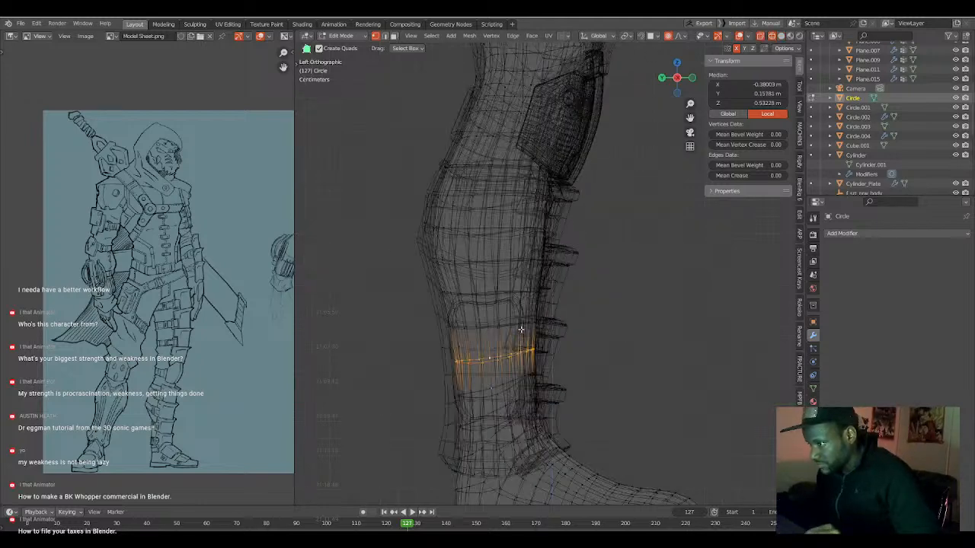
pyautogui.keyDown('alt'); pyautogui.keyDown('shift'); pyautogui.click(511, 362); pyautogui.keyUp('shift'); pyautogui.keyUp('alt')
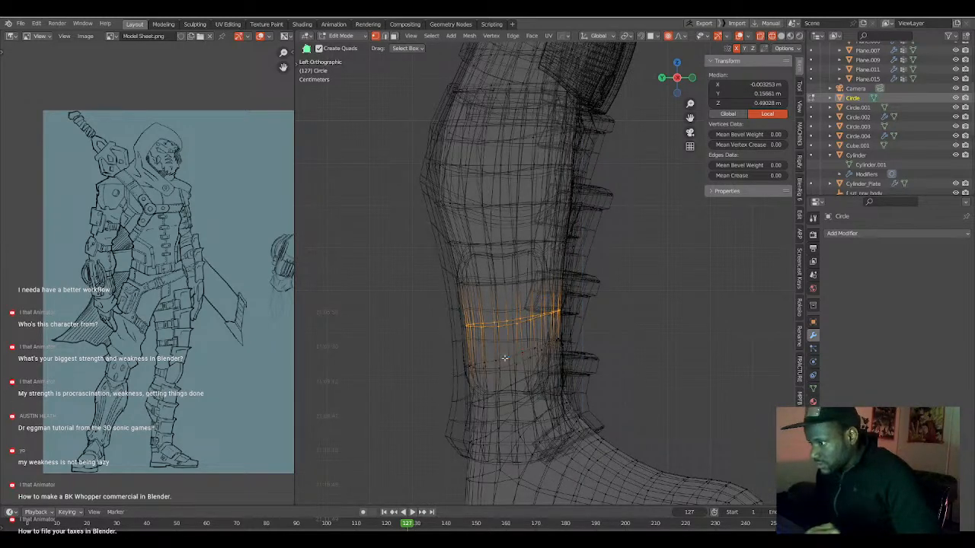
pyautogui.hotkey('alt', 'a')
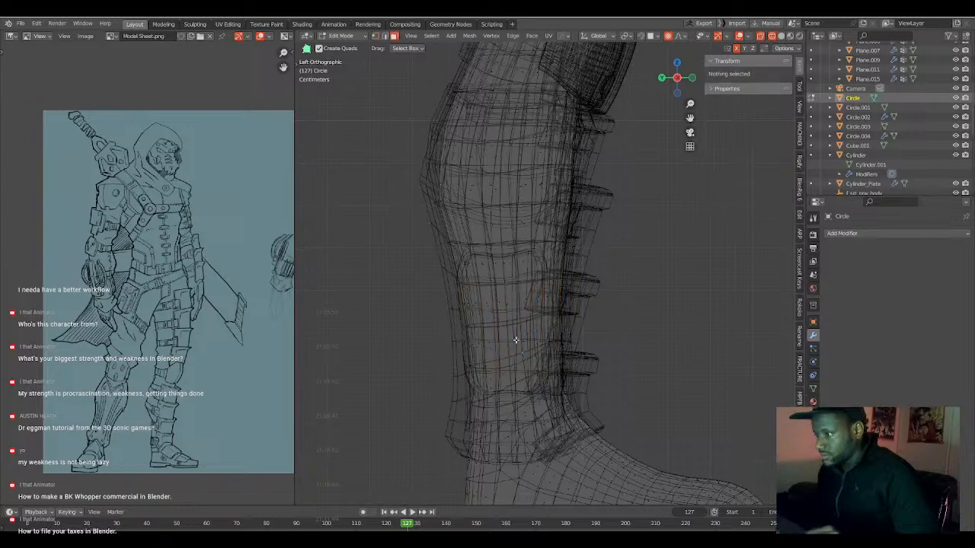
# Select the body's shin faces on both legs down to the ankles with box and circle selection.
pyautogui.press('b')
pyautogui.moveTo(428, 258); pyautogui.dragTo(677, 378)
pyautogui.press('c')
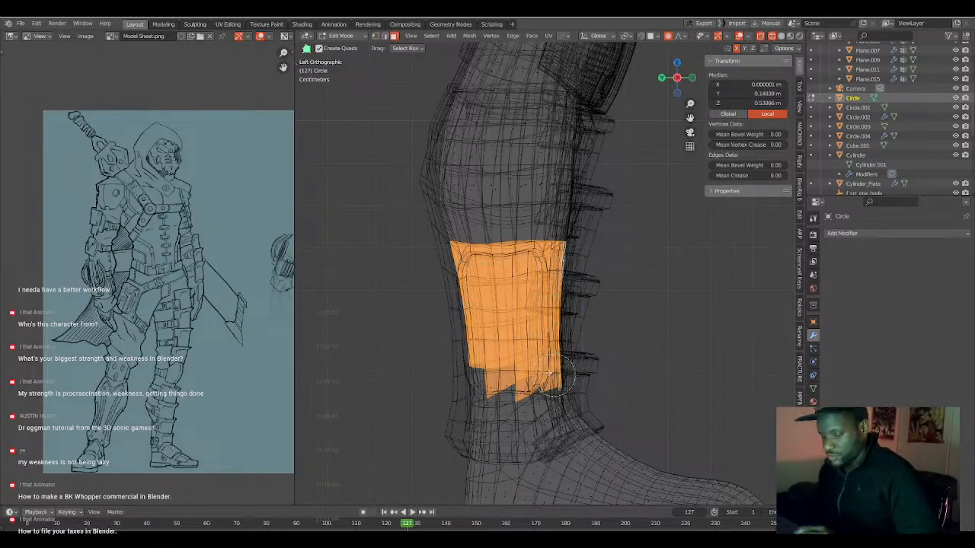
pyautogui.moveTo(545, 379)
pyautogui.mouseDown()
pyautogui.moveTo(491, 396)
pyautogui.moveTo(466, 381)
pyautogui.moveTo(465, 352)
pyautogui.moveTo(500, 398)
pyautogui.moveTo(525, 411)
pyautogui.moveTo(565, 385)
pyautogui.moveTo(500, 406)
pyautogui.moveTo(499, 430)
pyautogui.moveTo(464, 457)
pyautogui.moveTo(478, 445)
pyautogui.mouseUp()
pyautogui.rightClick(480, 444)
# Deselect the lowest body faces around both ankles so the selection ends inside the leg armour.
pyautogui.moveTo(618, 363)
pyautogui.mouseDown(button='middle')
pyautogui.moveTo(576, 368)
pyautogui.moveTo(515, 429)
pyautogui.mouseUp(button='middle')
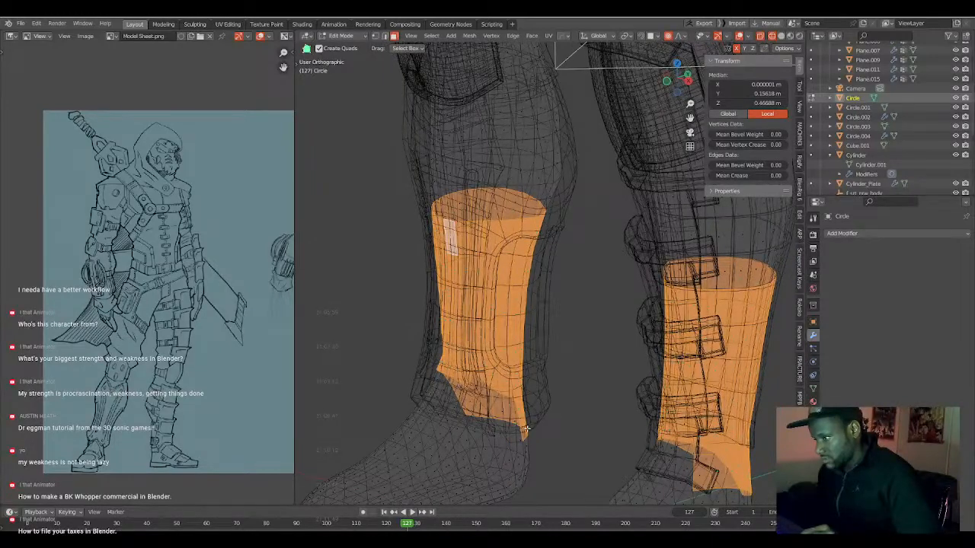
pyautogui.hotkey('shift', 'l')
pyautogui.hotkey('shift', 'l')
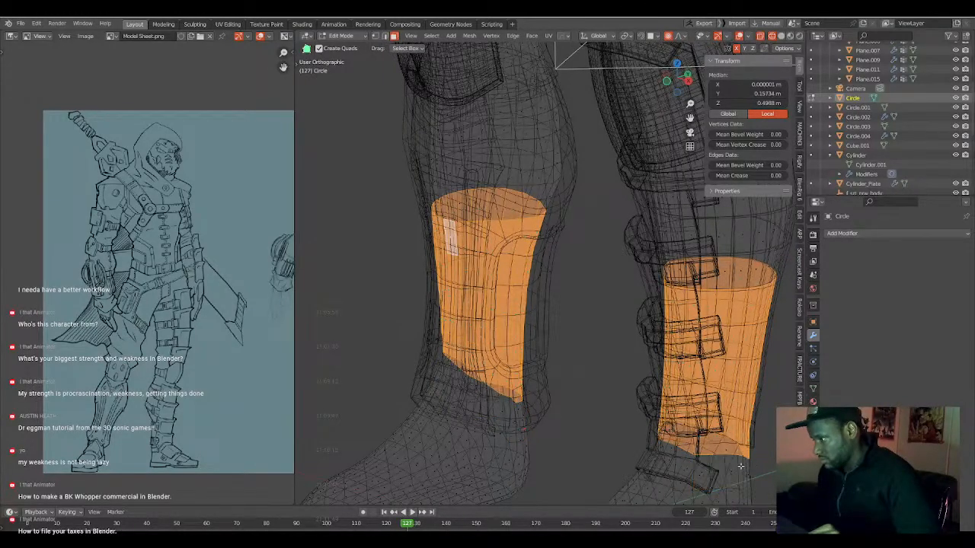
pyautogui.hotkey('shift', 'l')
pyautogui.hotkey('shift', 'l')
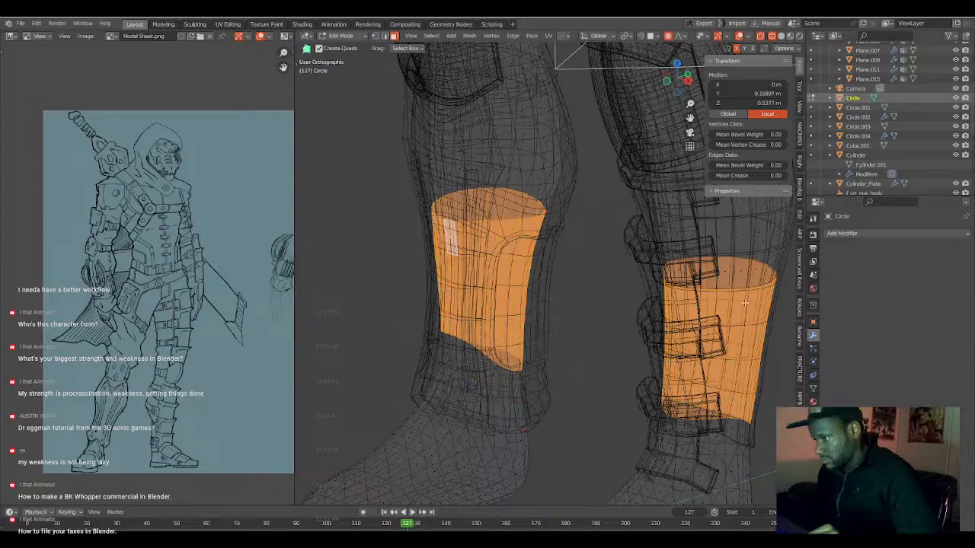
# Extend the shin selection upward on both legs to just below the knee plates, delete those body faces and leave mesh editing.
pyautogui.press('l')
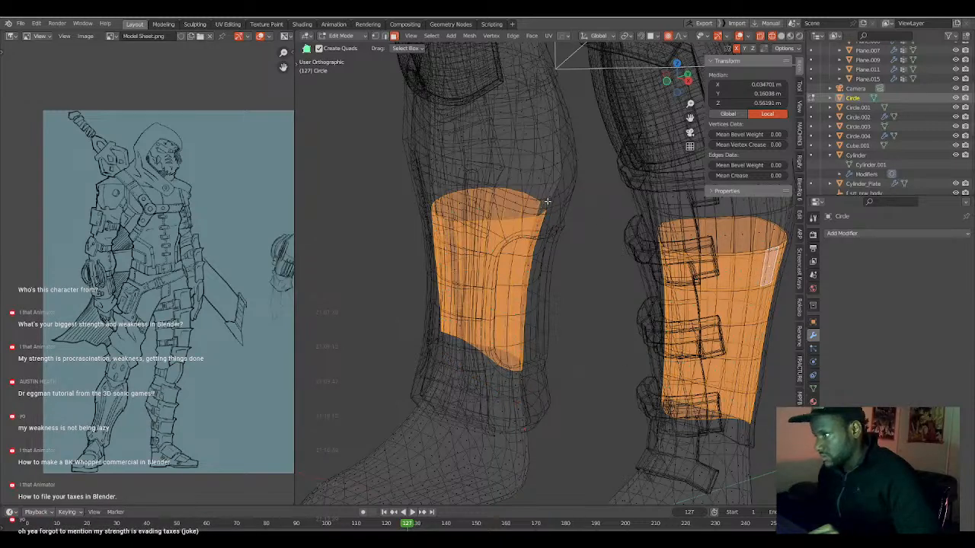
pyautogui.press('l')
pyautogui.press('l')
pyautogui.scroll(-4, 639, 315)
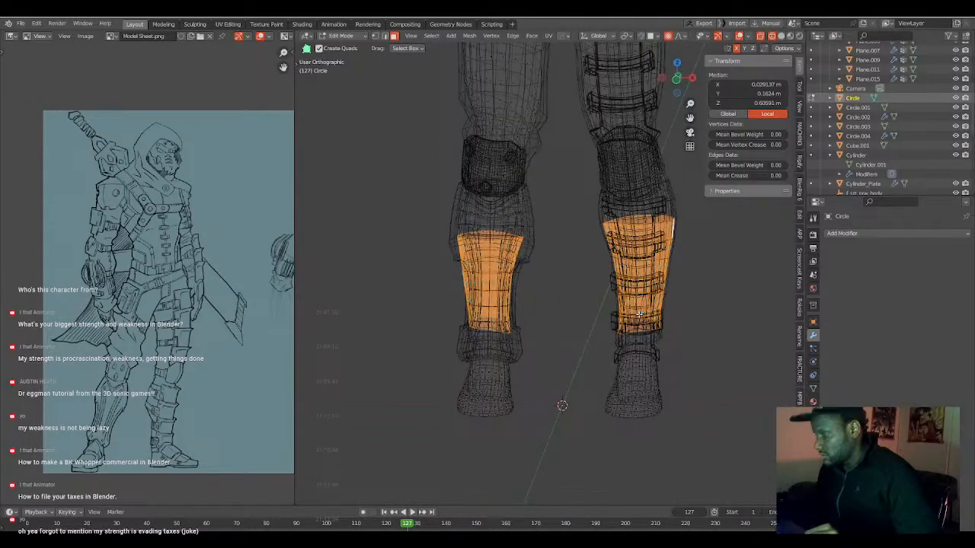
pyautogui.press('KP_1')
pyautogui.press('l')
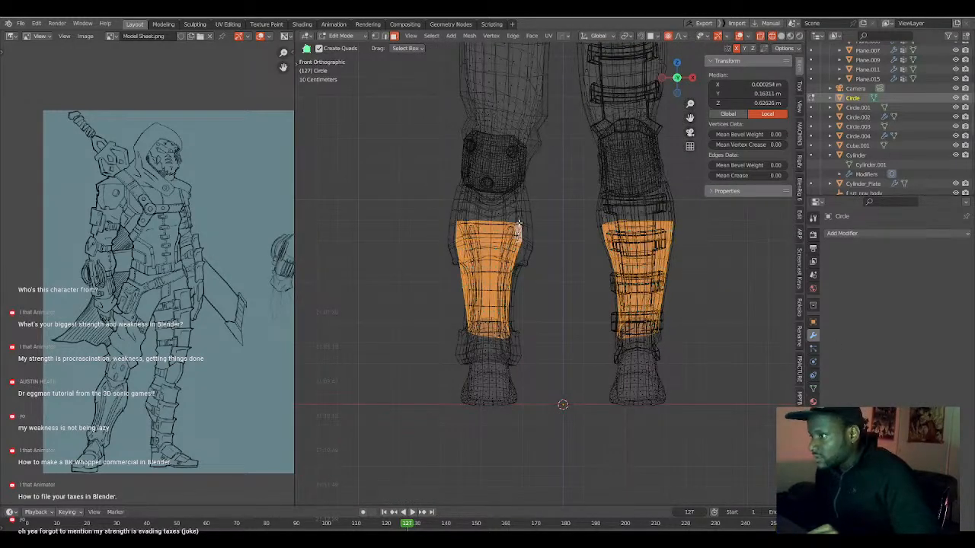
pyautogui.press('l')
pyautogui.press('l')
pyautogui.press('l')
pyautogui.press('l')
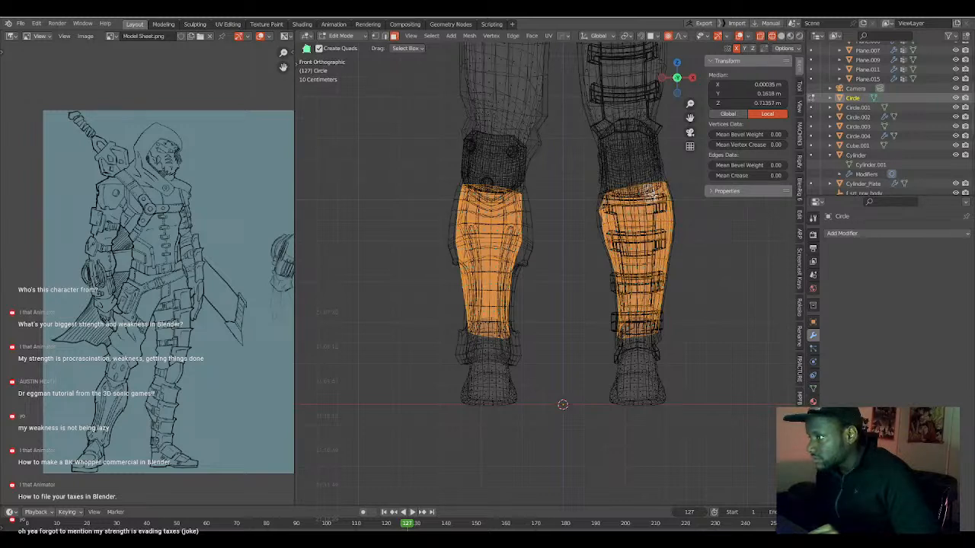
pyautogui.press('x')
pyautogui.click(649, 215)
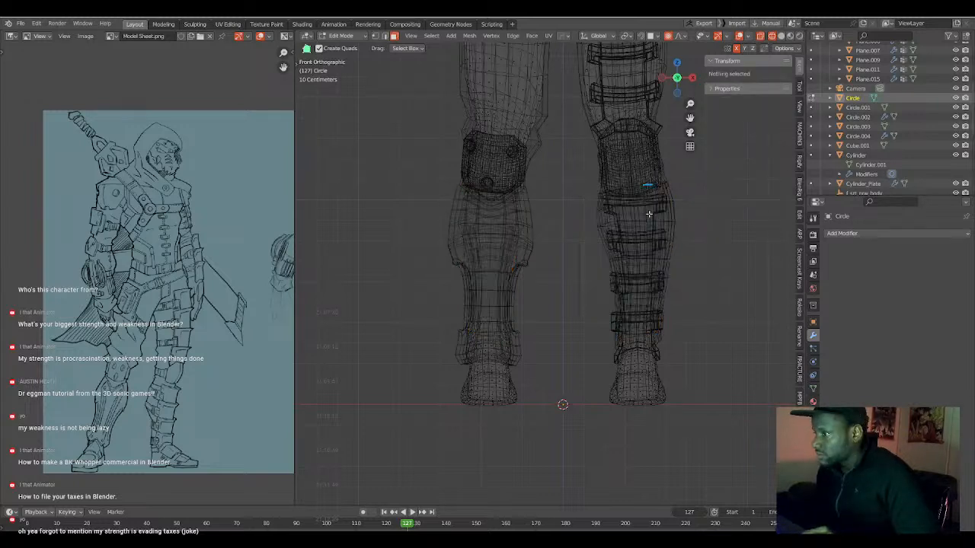
pyautogui.press('Tab')
pyautogui.scroll(-2, 601, 328)
pyautogui.moveTo(600, 327)
pyautogui.mouseDown(button='middle')
pyautogui.moveTo(644, 329)
pyautogui.moveTo(594, 327)
pyautogui.mouseUp(button='middle')
pyautogui.scroll(4, 669, 223)
pyautogui.keyDown('shift'); pyautogui.moveTo(669, 223); pyautogui.dragTo(584, 313, button='middle'); pyautogui.keyUp('shift')
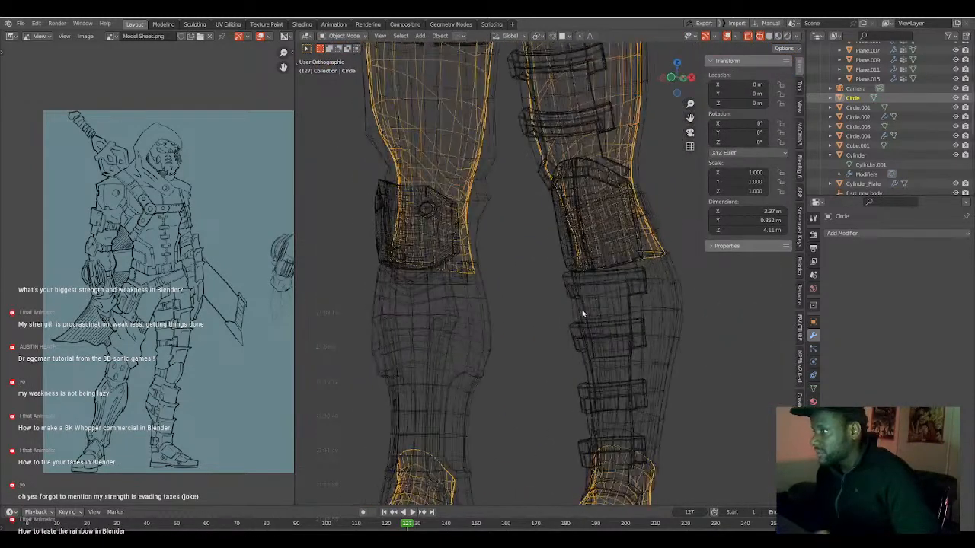
# Edit the body mesh, select the edge loops hidden behind the knee plate on the strapped leg and delete their vertices.
pyautogui.press('Tab')
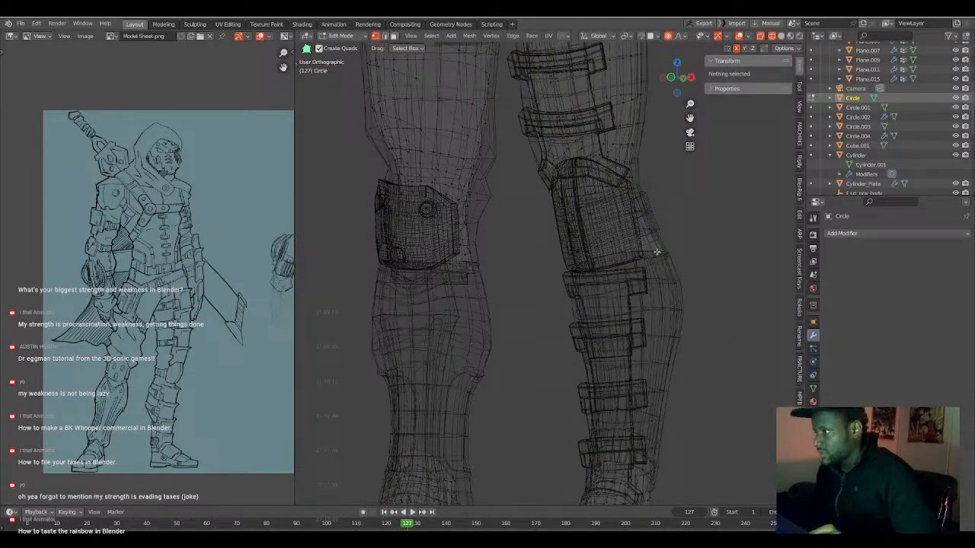
pyautogui.keyDown('alt'); pyautogui.click(657, 252); pyautogui.keyUp('alt')
pyautogui.keyDown('alt'); pyautogui.keyDown('shift'); pyautogui.click(636, 227); pyautogui.keyUp('shift'); pyautogui.keyUp('alt')
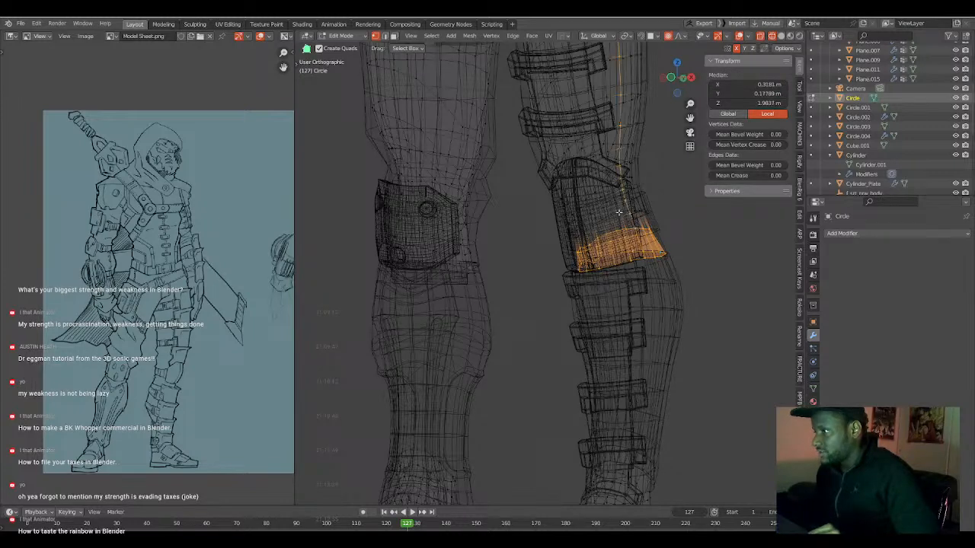
pyautogui.keyDown('alt'); pyautogui.keyDown('shift'); pyautogui.click(624, 214); pyautogui.keyUp('shift'); pyautogui.keyUp('alt')
pyautogui.keyDown('alt'); pyautogui.keyDown('shift'); pyautogui.click(623, 204); pyautogui.keyUp('shift'); pyautogui.keyUp('alt')
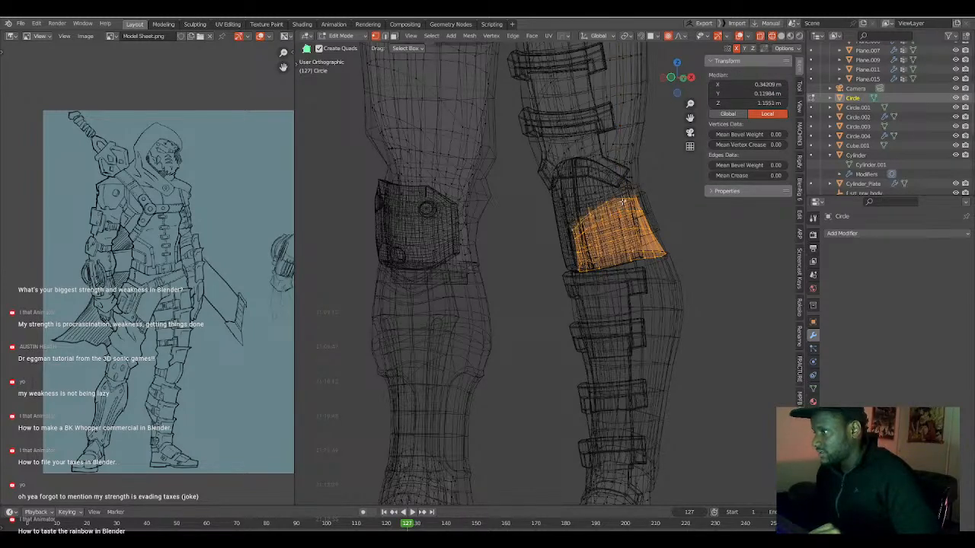
pyautogui.press('x')
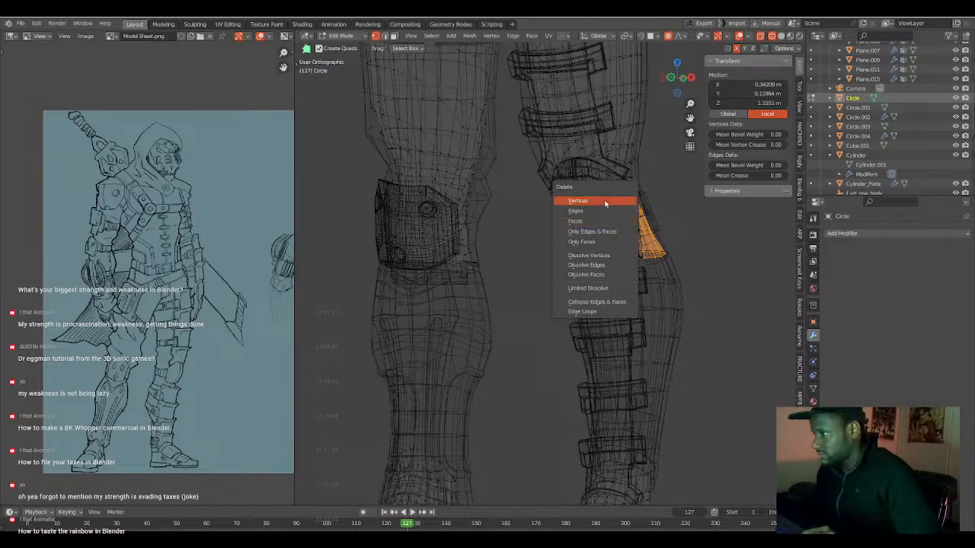
pyautogui.click(605, 204)
# Symmetrize the body mesh across X from the positive to the negative side and leave mesh editing.
pyautogui.moveTo(605, 204); pyautogui.dragTo(437, 202, button='middle')
pyautogui.scroll(-6, 466, 270)
pyautogui.moveTo(483, 268); pyautogui.dragTo(532, 319, button='middle')
pyautogui.hotkey('alt', 'x')
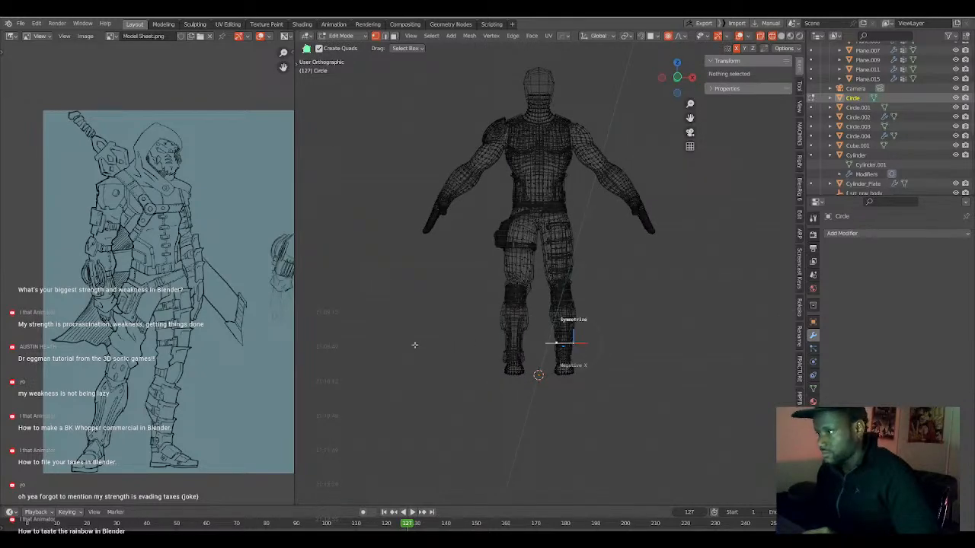
pyautogui.scroll(4, 529, 374)
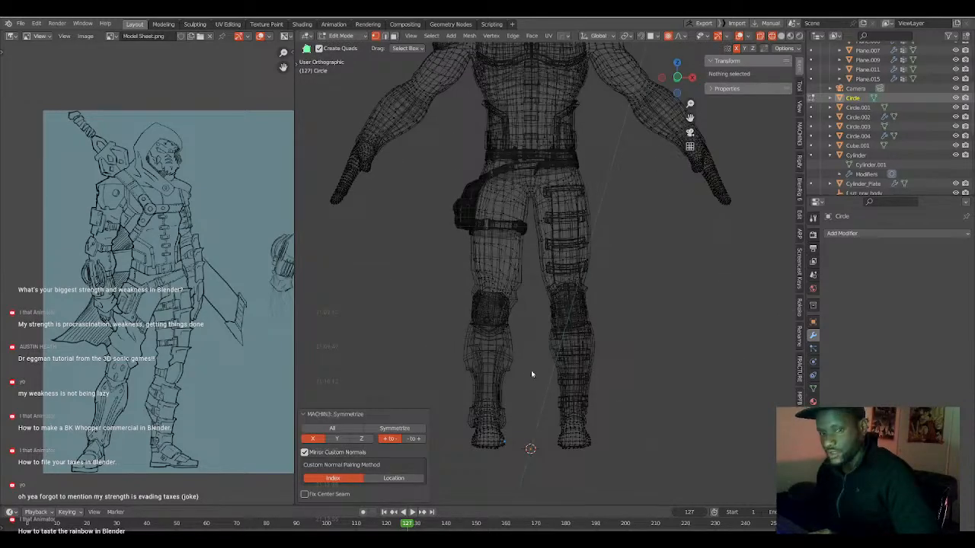
pyautogui.press('Tab')
# Deselect everything, switch to solid shading and examine the armour fit on both legs down to the feet.
pyautogui.moveTo(533, 366); pyautogui.dragTo(515, 330, button='middle')
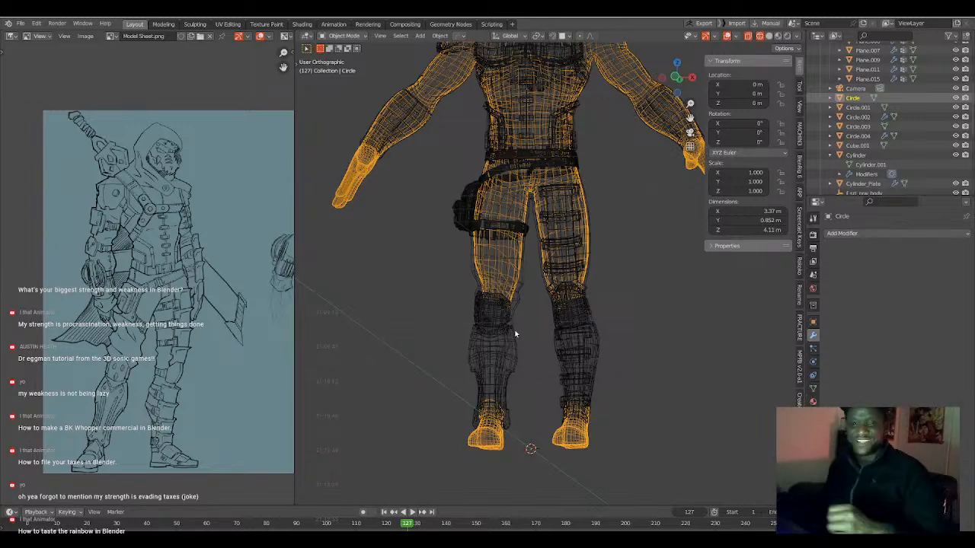
pyautogui.moveTo(674, 278)
pyautogui.mouseDown(button='middle')
pyautogui.moveTo(598, 269)
pyautogui.moveTo(557, 277)
pyautogui.moveTo(556, 305)
pyautogui.mouseUp(button='middle')
pyautogui.press('a')
pyautogui.press('a')
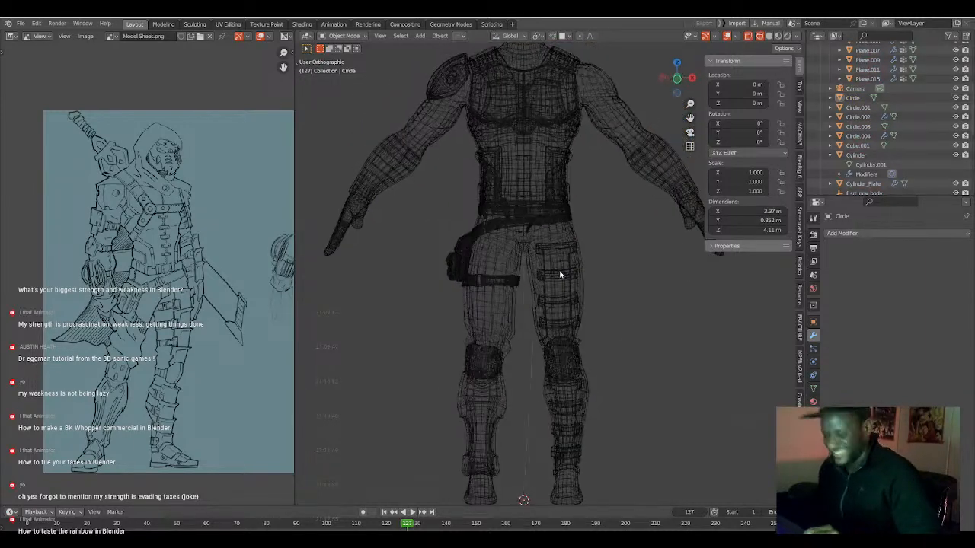
pyautogui.hotkey('shift', 'z')
pyautogui.moveTo(537, 269)
pyautogui.mouseDown(button='middle')
pyautogui.moveTo(523, 270)
pyautogui.moveTo(549, 263)
pyautogui.moveTo(537, 274)
pyautogui.mouseUp(button='middle')
pyautogui.moveTo(537, 274)
pyautogui.mouseDown(button='middle')
pyautogui.moveTo(611, 265)
pyautogui.moveTo(545, 264)
pyautogui.mouseUp(button='middle')
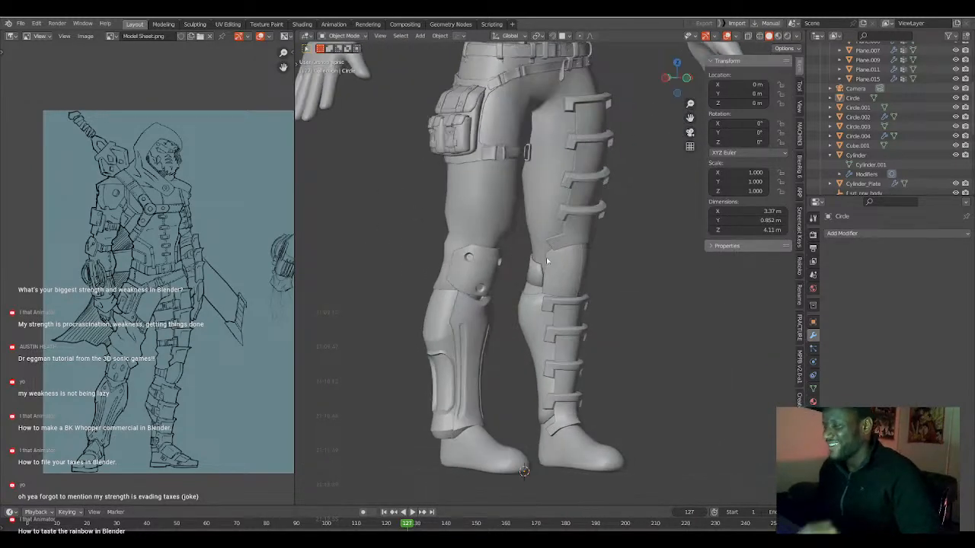
pyautogui.moveTo(563, 336); pyautogui.dragTo(503, 355, button='middle')
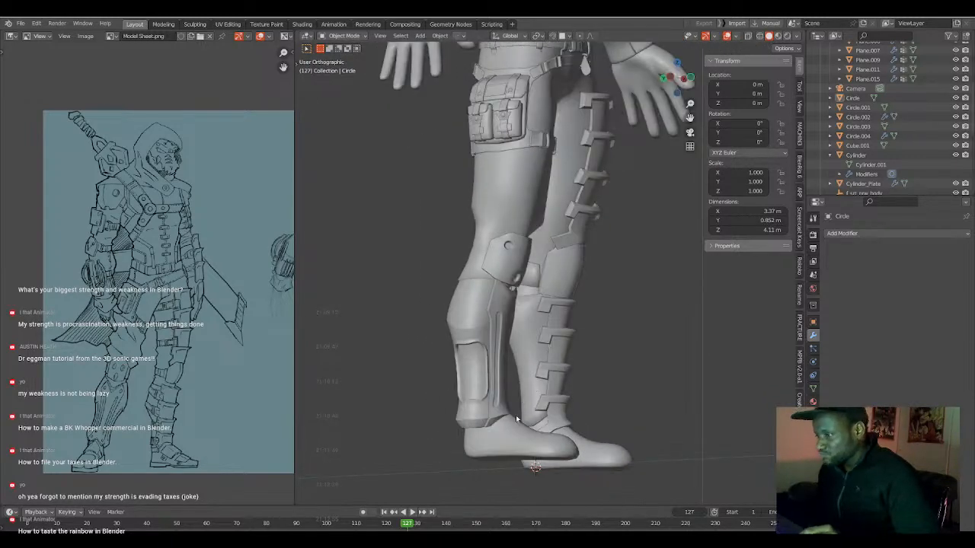
pyautogui.moveTo(516, 421); pyautogui.dragTo(504, 320, button='middle')
# Edit the front shin plate and the shin guard around it together in a front wireframe view.
pyautogui.click(512, 308)
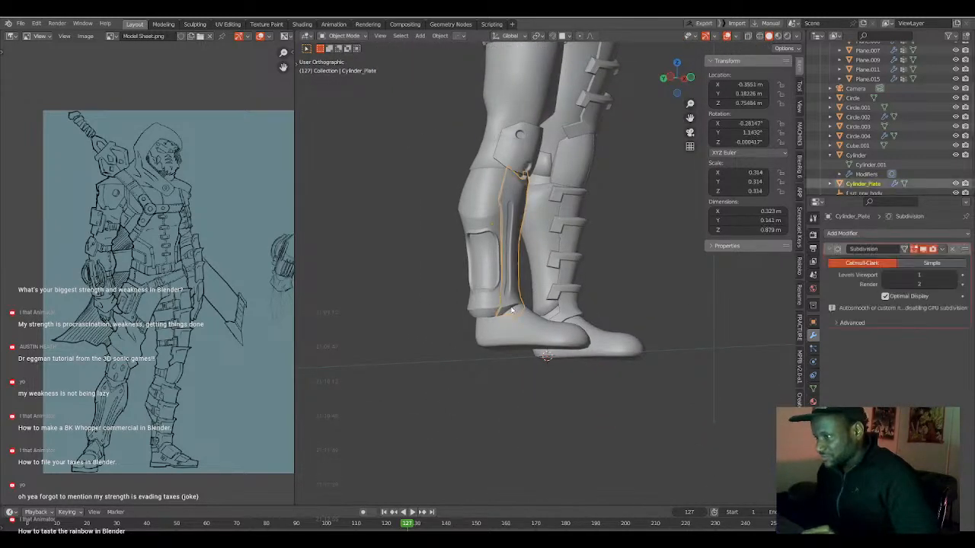
pyautogui.press('Tab')
pyautogui.moveTo(510, 309); pyautogui.dragTo(475, 312, button='middle')
pyautogui.scroll(3, 475, 312)
pyautogui.keyDown('shift'); pyautogui.moveTo(434, 341); pyautogui.dragTo(531, 297, button='middle'); pyautogui.keyUp('shift')
pyautogui.press('KP_1')
pyautogui.hotkey('shift', 'z')
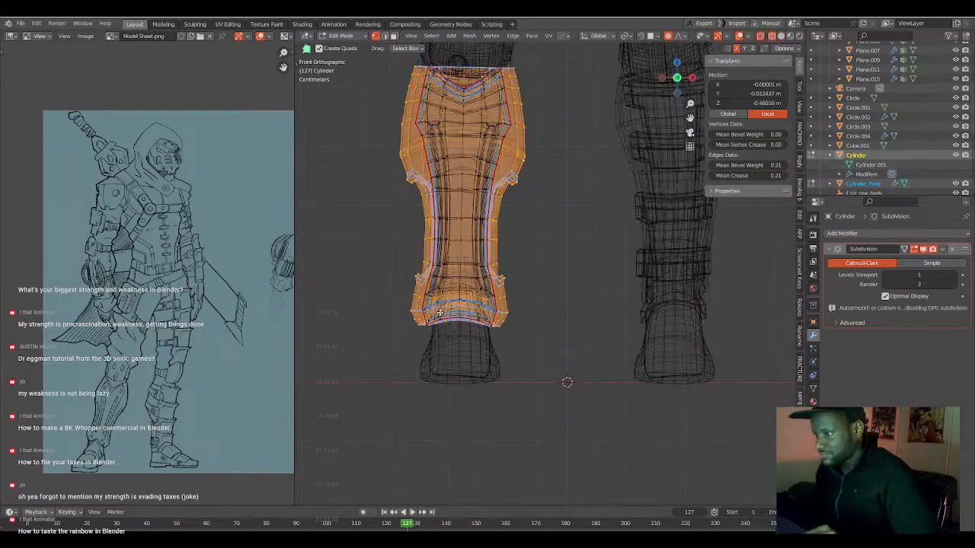
# Select the centre vertices along the front lower edge of the shin plate and shin guard above the foot.
pyautogui.keyDown('shift'); pyautogui.moveTo(456, 327); pyautogui.dragTo(490, 320, button='middle'); pyautogui.keyUp('shift')
pyautogui.scroll(3, 482, 338)
pyautogui.moveTo(460, 351); pyautogui.dragTo(483, 353, button='middle')
pyautogui.keyDown('ctrl'); pyautogui.click(487, 344); pyautogui.keyUp('ctrl')
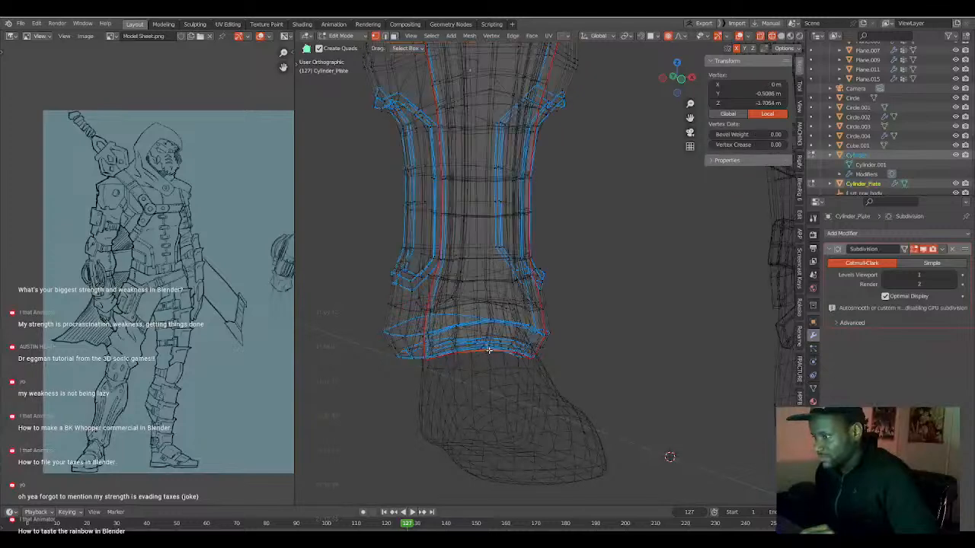
pyautogui.click(483, 347)
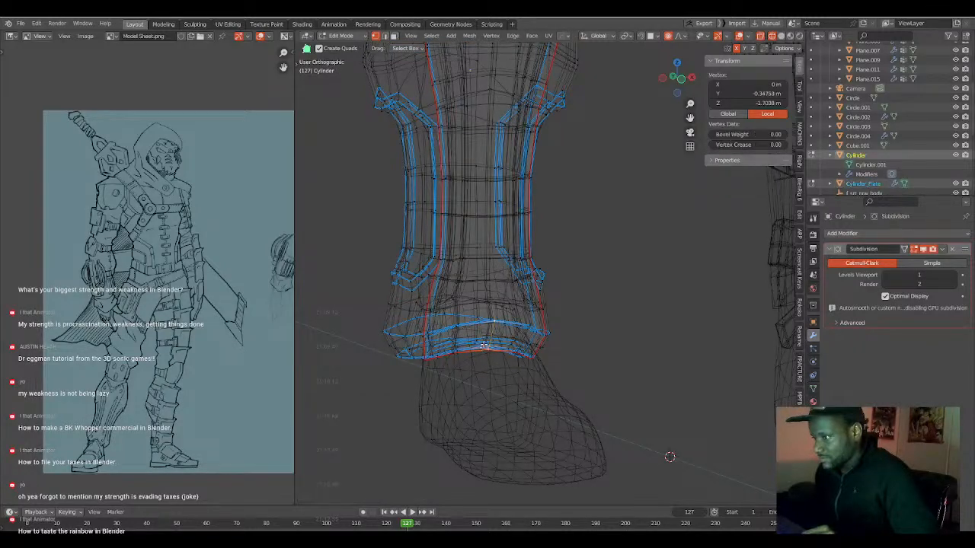
pyautogui.keyDown('ctrl'); pyautogui.click(492, 322); pyautogui.keyUp('ctrl')
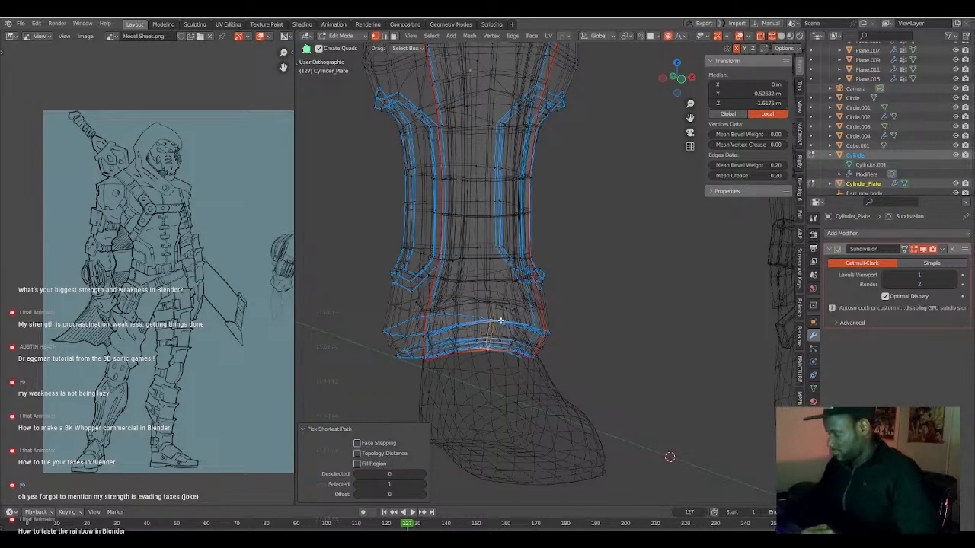
# Raise the selected centre vertices about 0.04 m along local Z with a proportional size of 0.182, arching the plate's lower edge over the foot.
pyautogui.press('KP_1')
pyautogui.hotkey('shift', 'z')
pyautogui.press('g')
pyautogui.press('z')
pyautogui.press('z')
pyautogui.scroll(4, 502, 348)
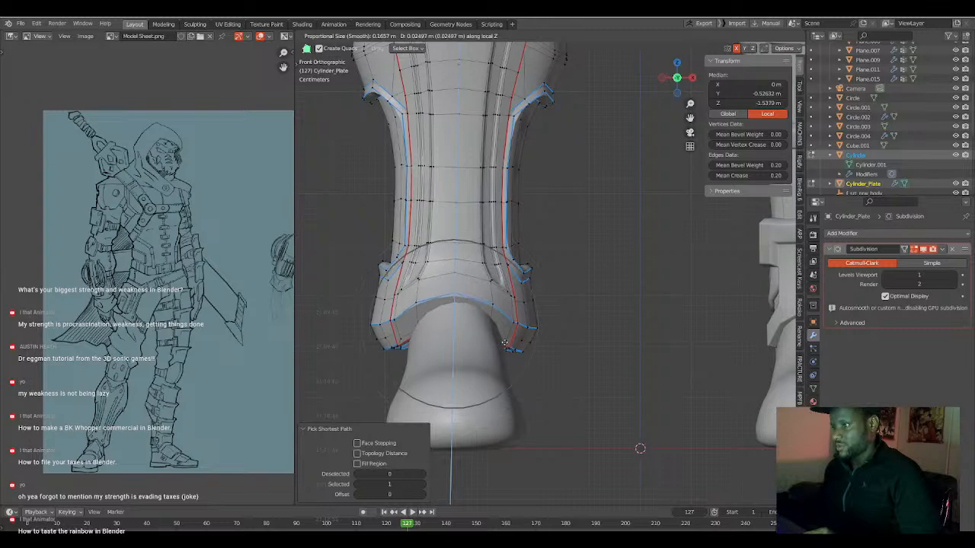
pyautogui.scroll(-1, 502, 335)
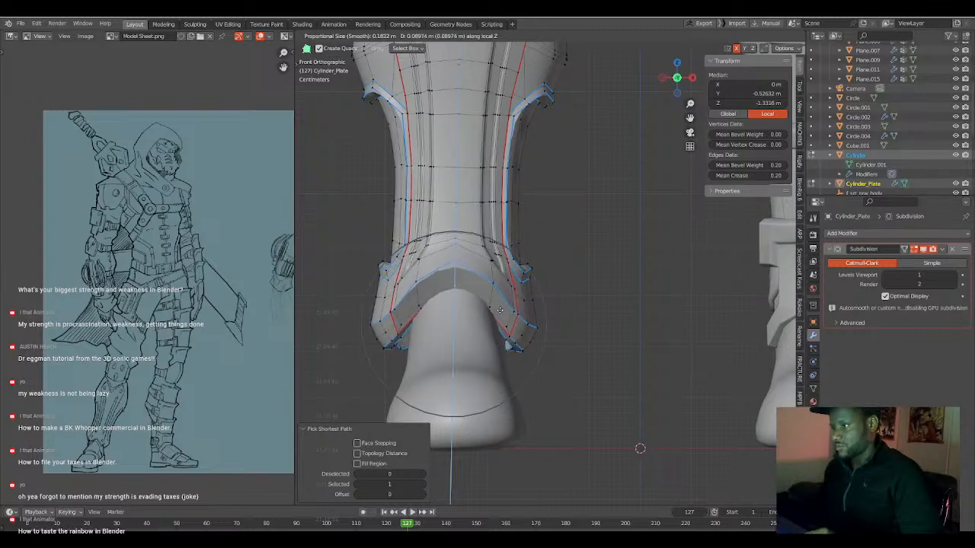
pyautogui.click(494, 335)
# Push the arched lower edge about 0.05 m forward along global Y with proportional editing, flaring it over the instep.
pyautogui.moveTo(494, 335); pyautogui.dragTo(645, 334, button='middle')
pyautogui.press('g')
pyautogui.press('y')
pyautogui.scroll(-6, 648, 333)
pyautogui.scroll(-2, 652, 333)
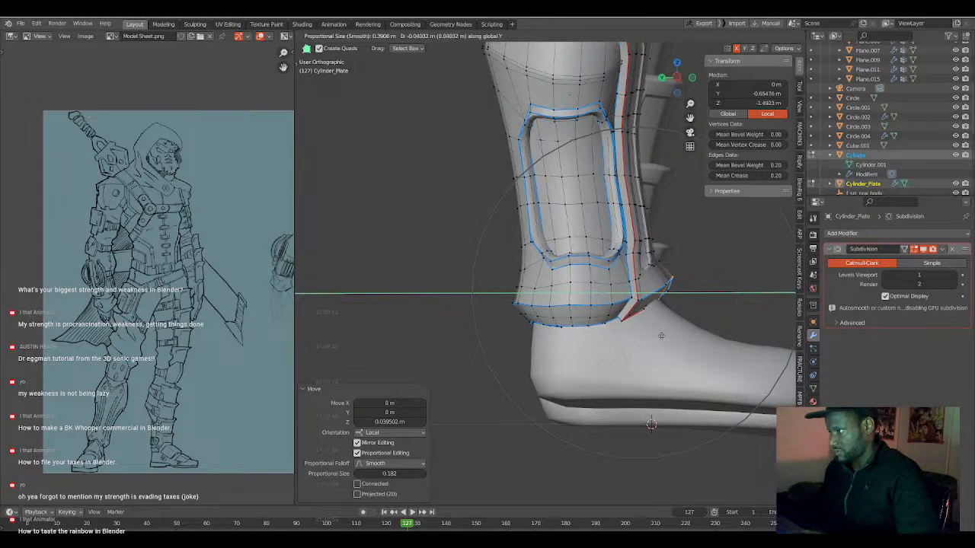
pyautogui.scroll(1, 667, 338)
pyautogui.scroll(4, 666, 338)
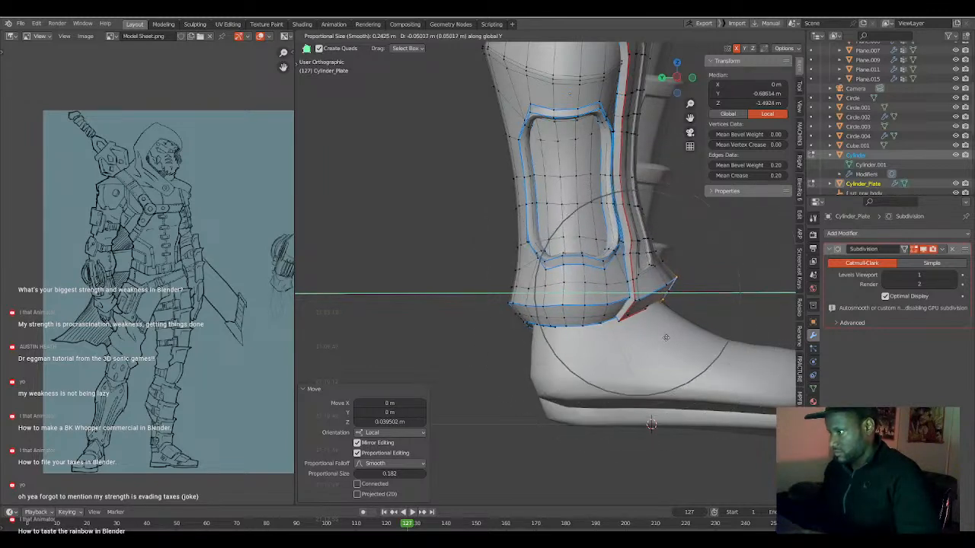
pyautogui.click(665, 337)
# Move the shin plate's front centre vertex above the flare back about 0.006 m with a proportional size of 0.085.
pyautogui.click(656, 227)
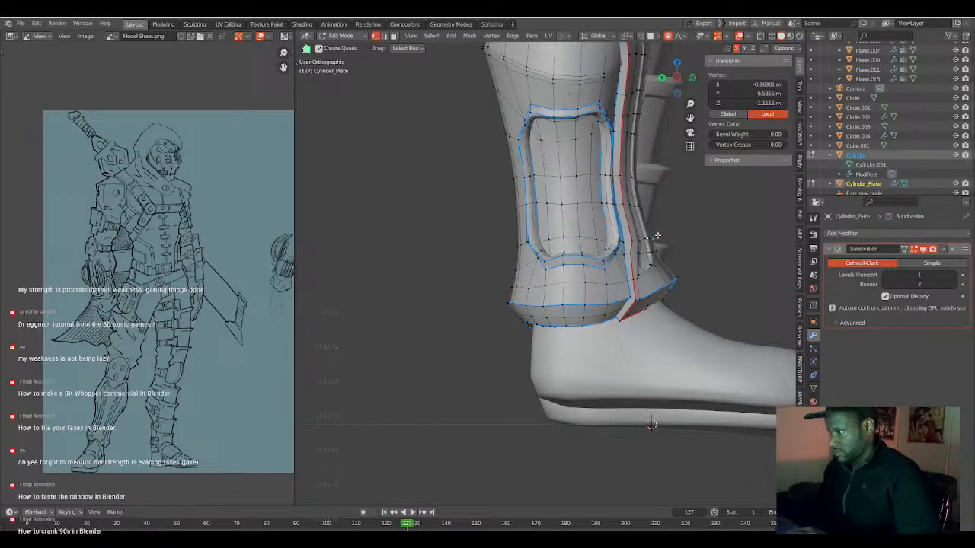
pyautogui.press('g')
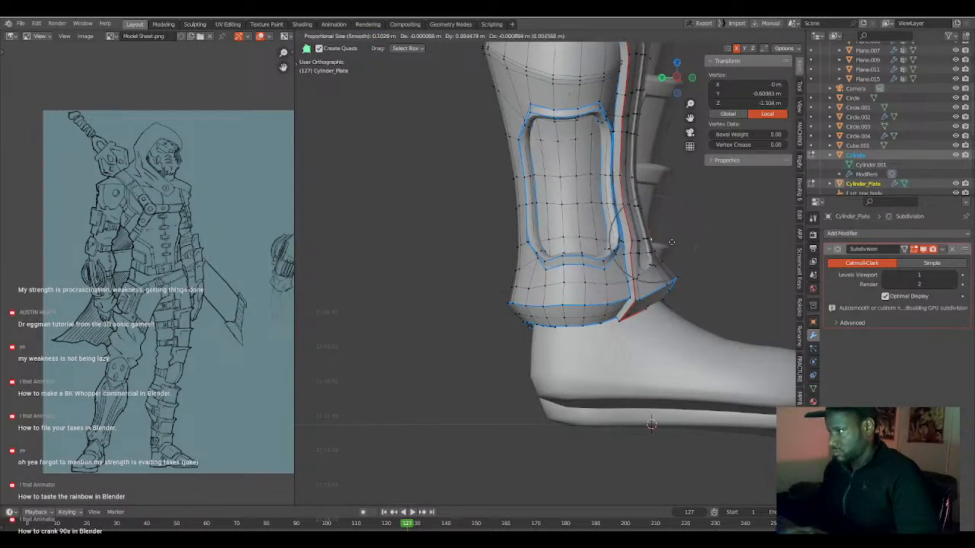
pyautogui.click(657, 240)
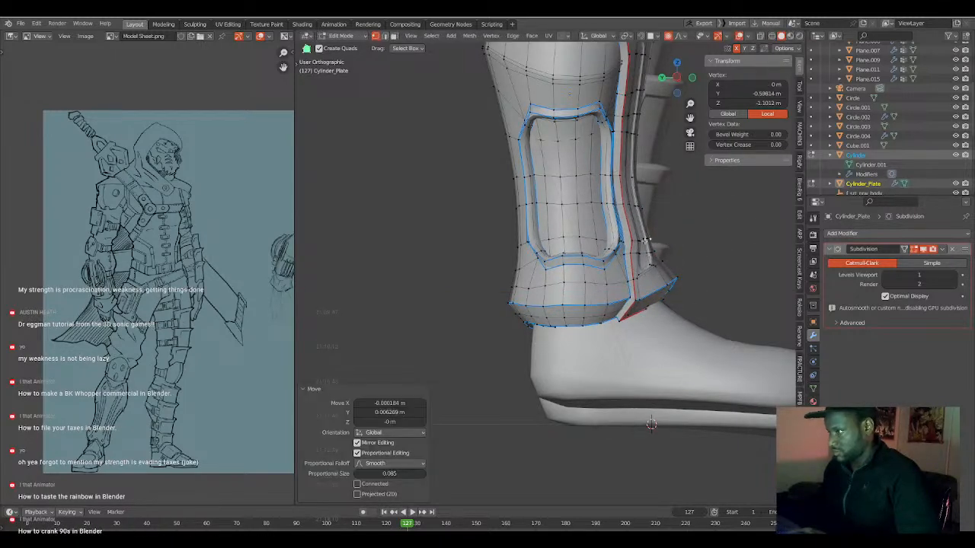
# Nudge the side vertices of the shin plate and the adjoining guard just above the ankle flare with a proportional size of about 0.053.
pyautogui.click(641, 244)
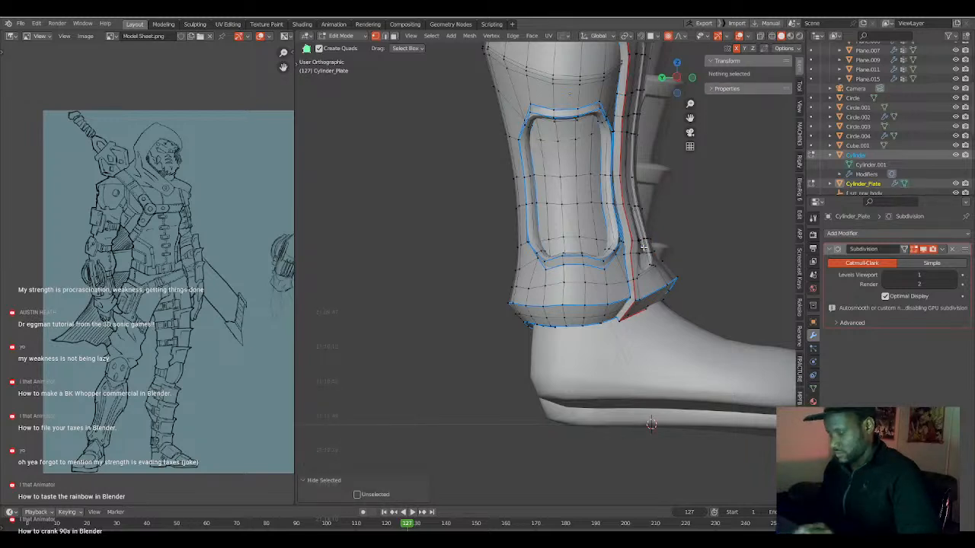
pyautogui.keyDown('shift'); pyautogui.click(643, 247); pyautogui.keyUp('shift')
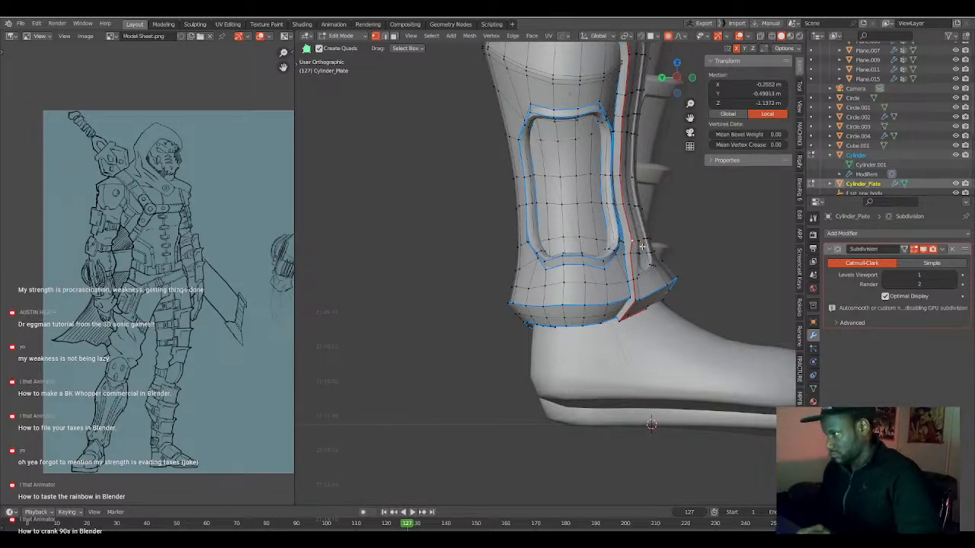
pyautogui.press('g')
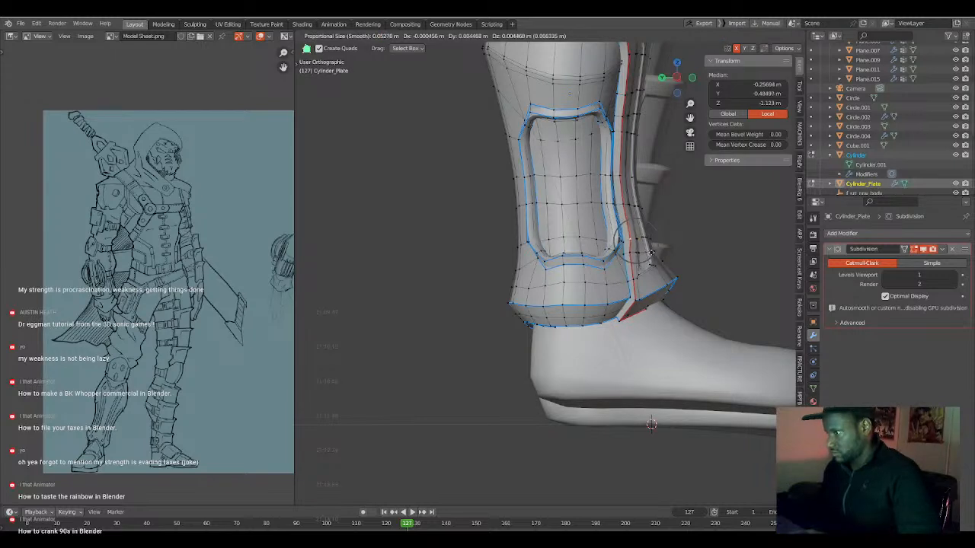
pyautogui.click(649, 257)
pyautogui.press('g')
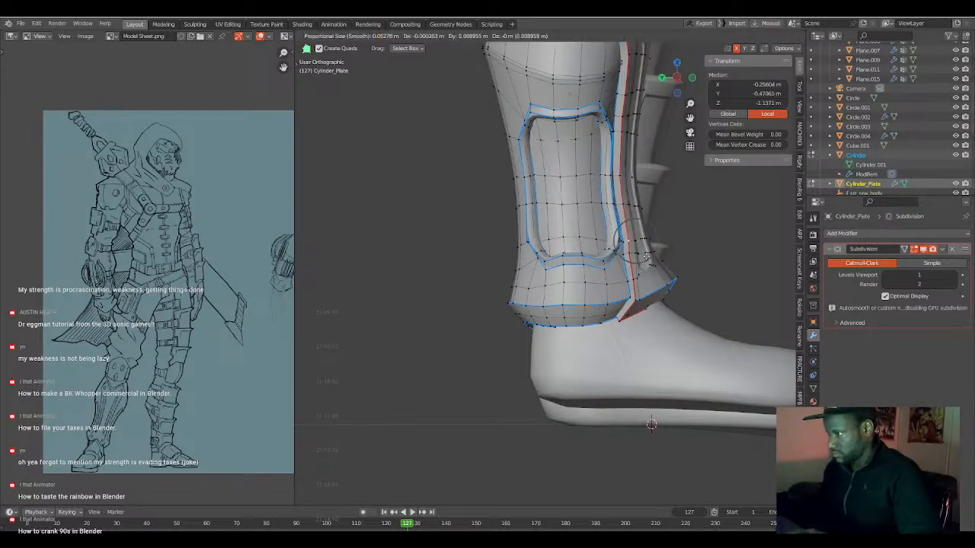
pyautogui.click(646, 255)
pyautogui.click(624, 242)
pyautogui.press('g')
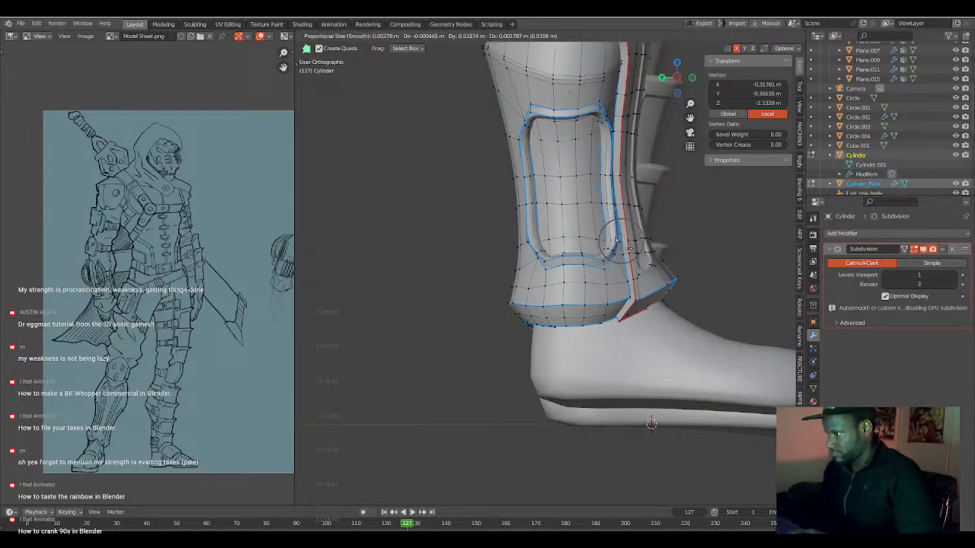
pyautogui.click(631, 248)
# Adjust the front tip vertex of the ankle flare, lowering it about 0.01 m with a proportional size of 0.053.
pyautogui.click(676, 275)
pyautogui.press('g')
pyautogui.click(672, 271)
pyautogui.press('g')
pyautogui.click(681, 281)
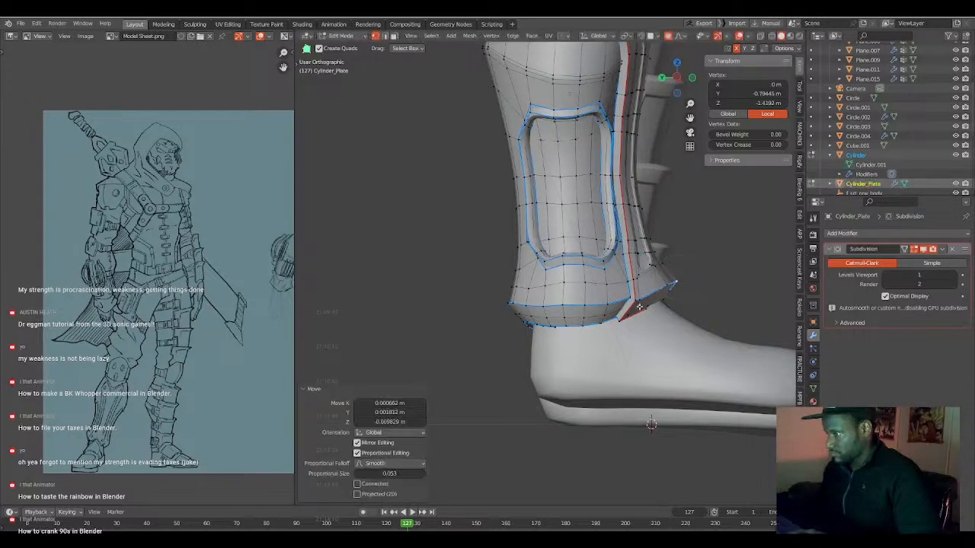
# Scale the two vertices above the plate's arched ankle edge toward each other by 0.852 with a proportional size of 0.077.
pyautogui.scroll(-2, 642, 303)
pyautogui.moveTo(649, 294); pyautogui.dragTo(541, 264, button='middle')
pyautogui.press('Tab')
pyautogui.moveTo(528, 297)
pyautogui.mouseDown(button='middle')
pyautogui.moveTo(479, 318)
pyautogui.moveTo(529, 309)
pyautogui.mouseUp(button='middle')
pyautogui.press('Tab')
pyautogui.press('KP_1')
pyautogui.scroll(4, 476, 280)
pyautogui.click(476, 280)
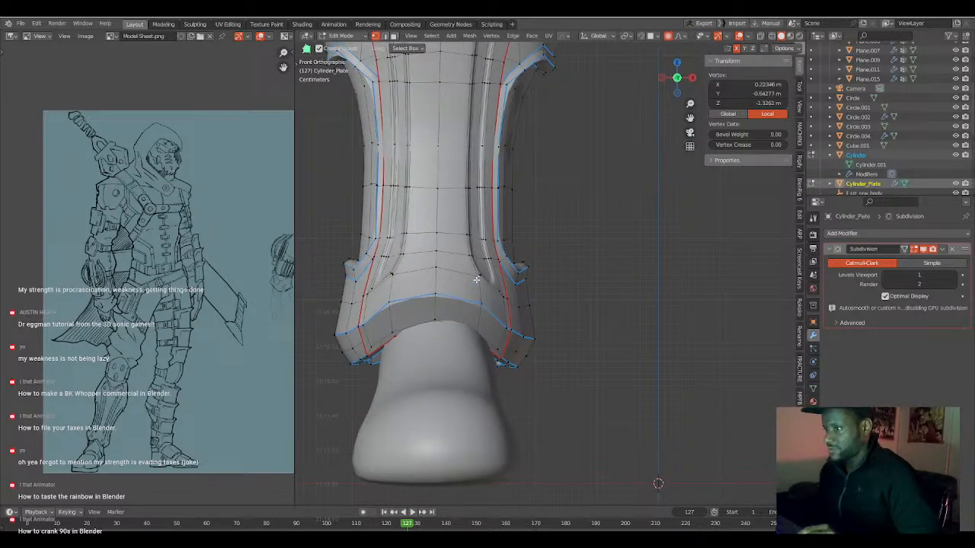
pyautogui.keyDown('shift'); pyautogui.click(400, 275); pyautogui.keyUp('shift')
pyautogui.press('s')
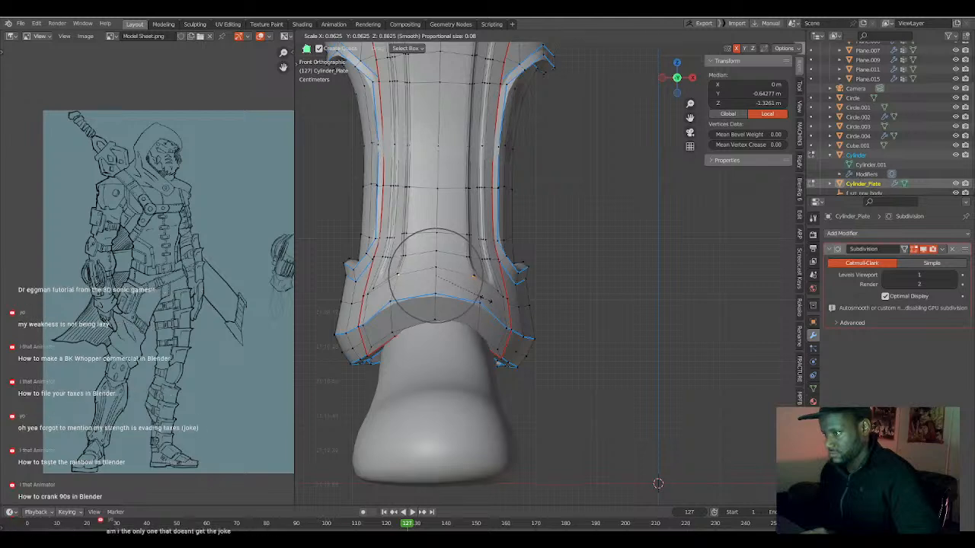
pyautogui.click(485, 299)
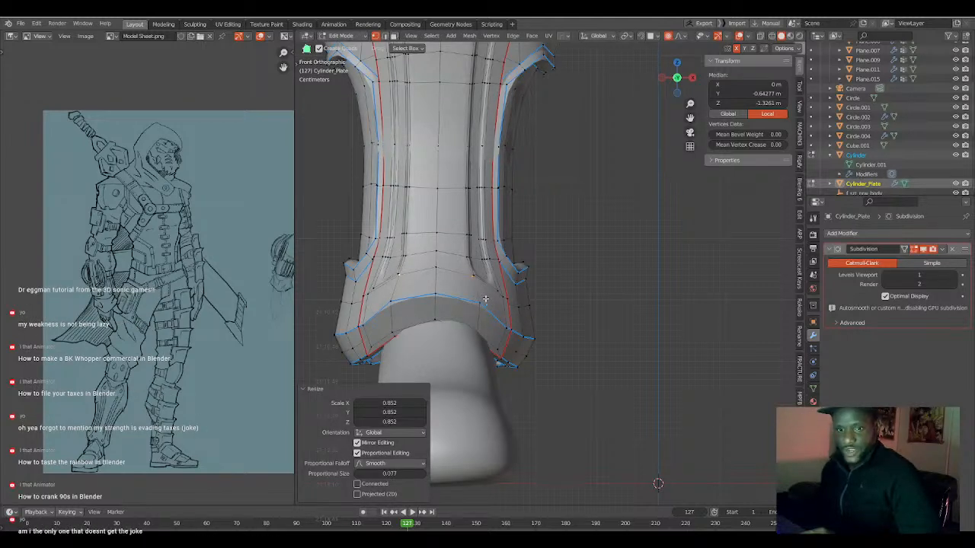
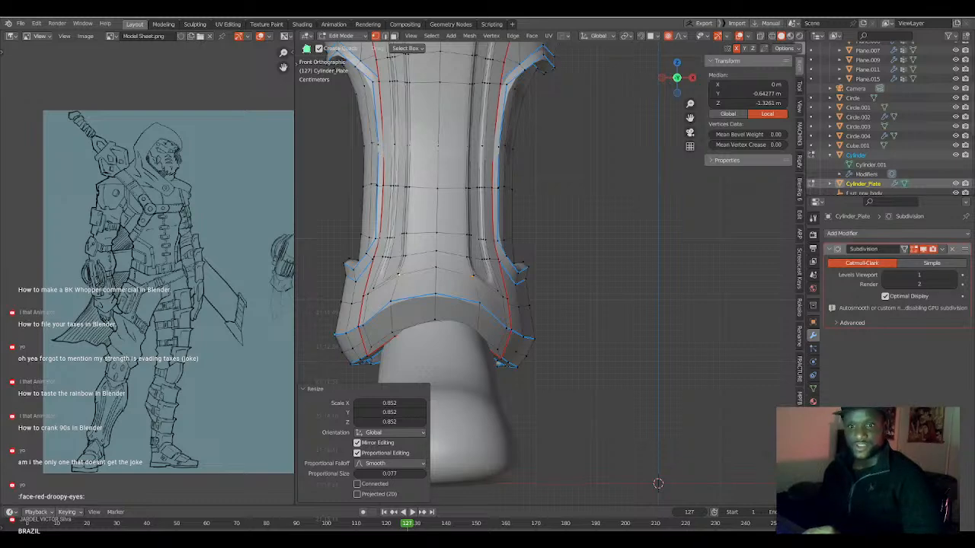
# Move the centre vertices at the shin armour's V-shaped knee edge forward about 0.012 m along Y with a proportional size of about 0.355.
pyautogui.scroll(-3, 513, 334)
pyautogui.keyDown('shift'); pyautogui.moveTo(508, 226); pyautogui.dragTo(501, 311, button='middle'); pyautogui.keyUp('shift')
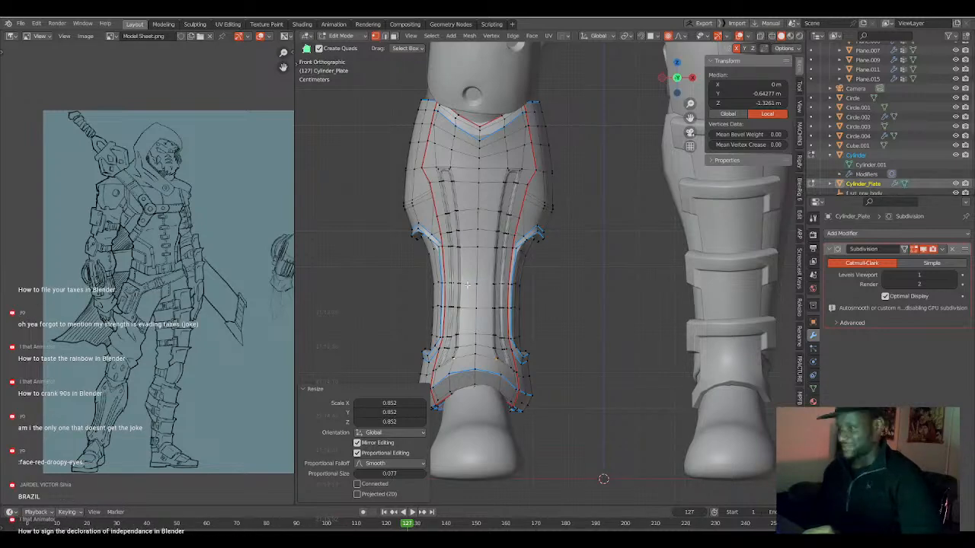
pyautogui.moveTo(467, 285); pyautogui.dragTo(578, 296, button='middle')
pyautogui.press('KP_3')
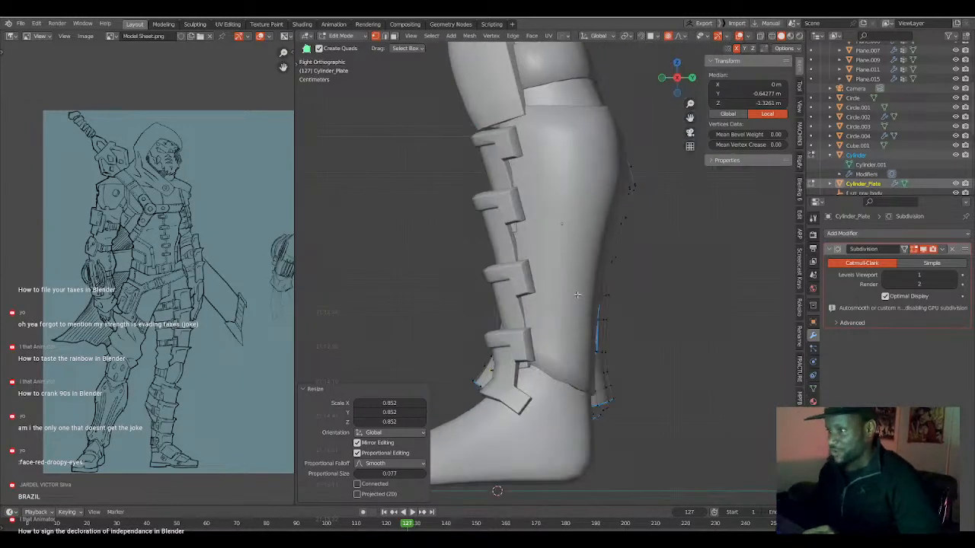
pyautogui.hotkey('shift', 'z')
pyautogui.keyDown('shift'); pyautogui.moveTo(513, 257); pyautogui.dragTo(514, 331, button='middle'); pyautogui.keyUp('shift')
pyautogui.keyDown('ctrl'); pyautogui.moveTo(514, 331); pyautogui.dragTo(515, 190, button='middle'); pyautogui.keyUp('ctrl')
pyautogui.moveTo(443, 191); pyautogui.dragTo(495, 191, button='middle')
pyautogui.keyDown('shift'); pyautogui.moveTo(384, 165); pyautogui.dragTo(501, 182, button='middle'); pyautogui.keyUp('shift')
pyautogui.click(460, 176)
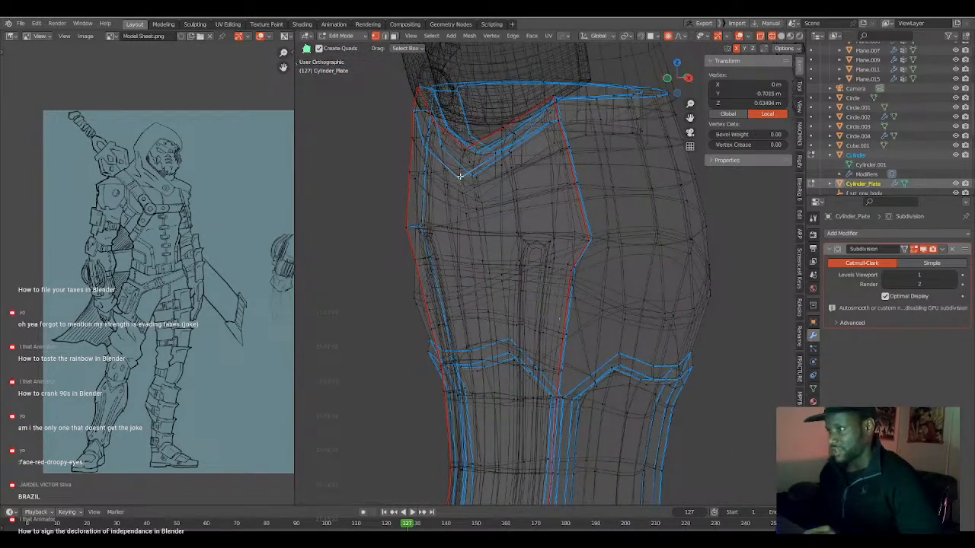
pyautogui.keyDown('shift'); pyautogui.click(474, 177); pyautogui.keyUp('shift')
pyautogui.keyDown('shift'); pyautogui.click(486, 176); pyautogui.keyUp('shift')
pyautogui.hotkey('ctrl', 'z')
pyautogui.keyDown('shift'); pyautogui.click(482, 176); pyautogui.keyUp('shift')
pyautogui.press('KP_3')
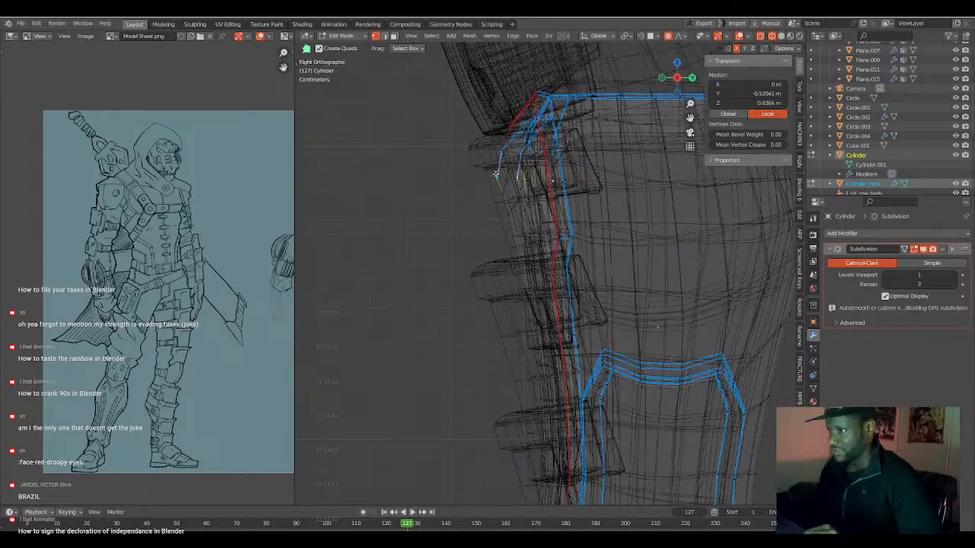
pyautogui.press('z')
pyautogui.click(495, 177)
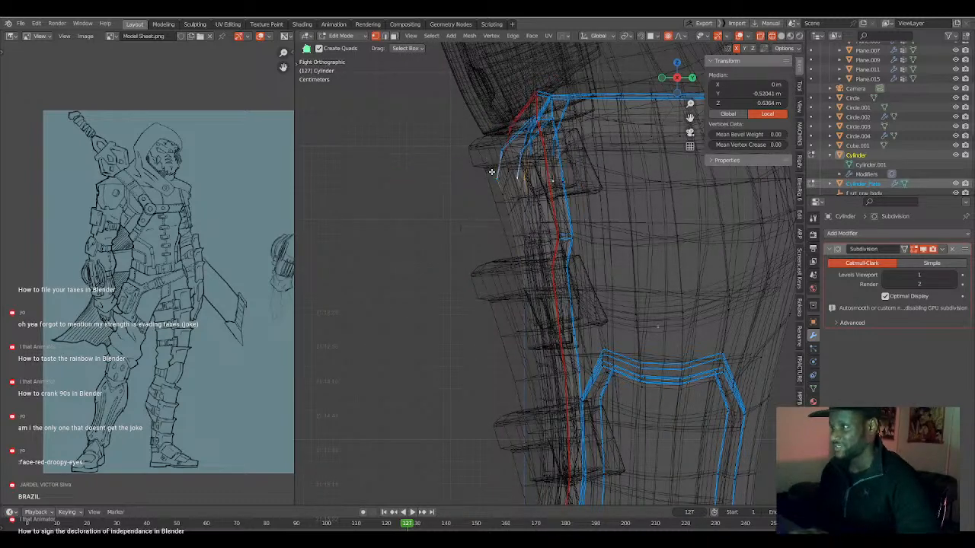
pyautogui.press('g')
pyautogui.press('y')
pyautogui.scroll(-15, 495, 193)
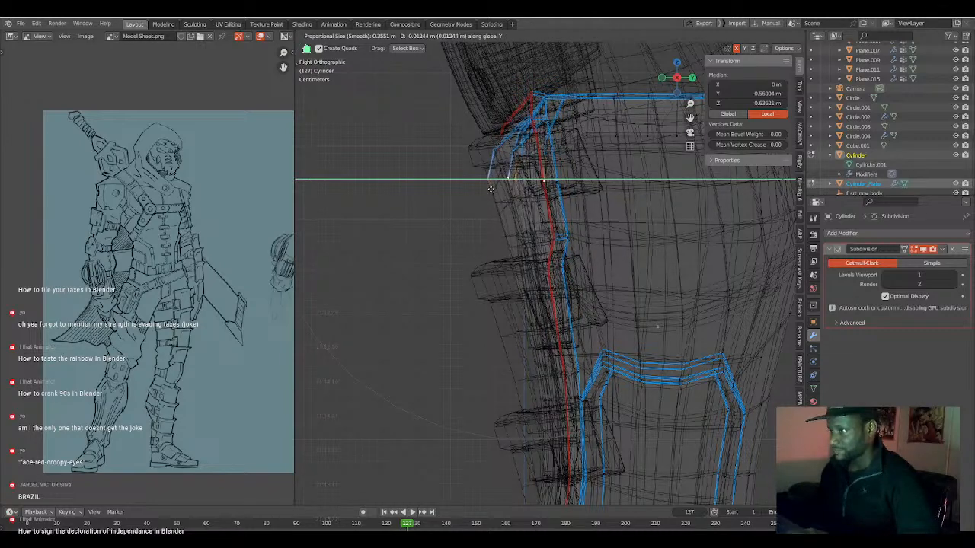
pyautogui.click(491, 190)
pyautogui.press('Tab')
# Examine the shin armour's knee edge and overall shape in wireframe and solid shading against the leg drawing on the model sheet.
pyautogui.scroll(-1, 442, 234)
pyautogui.press('KP_4')
pyautogui.press('KP_4')
pyautogui.press('KP_4')
pyautogui.moveTo(436, 232); pyautogui.dragTo(451, 232, button='middle')
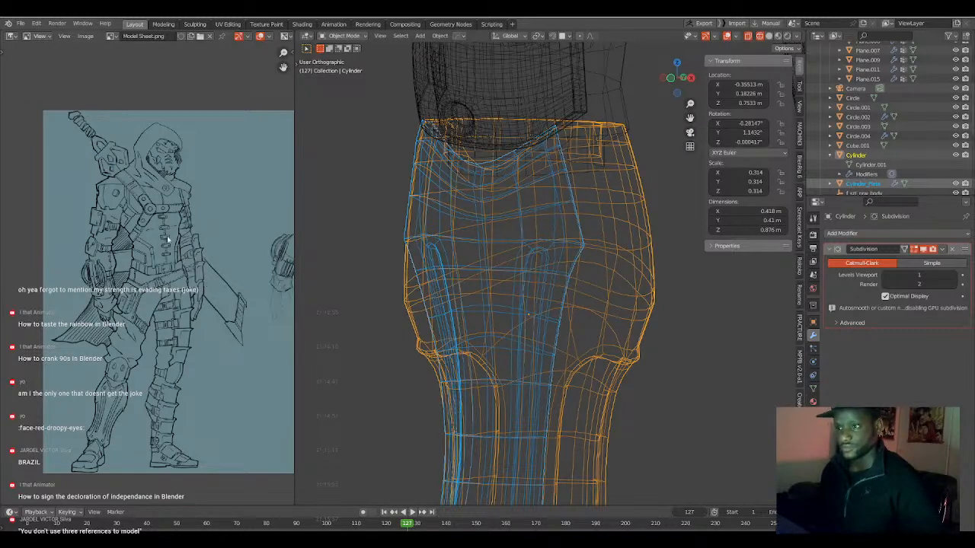
pyautogui.moveTo(225, 289); pyautogui.dragTo(281, 258, button='middle')
pyautogui.moveTo(157, 265); pyautogui.dragTo(167, 272, button='middle')
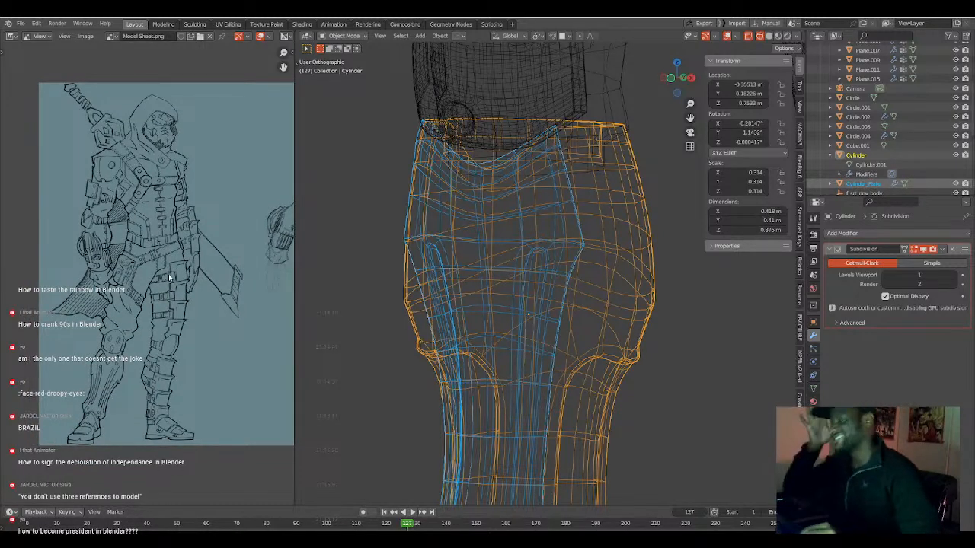
pyautogui.scroll(-5, 520, 303)
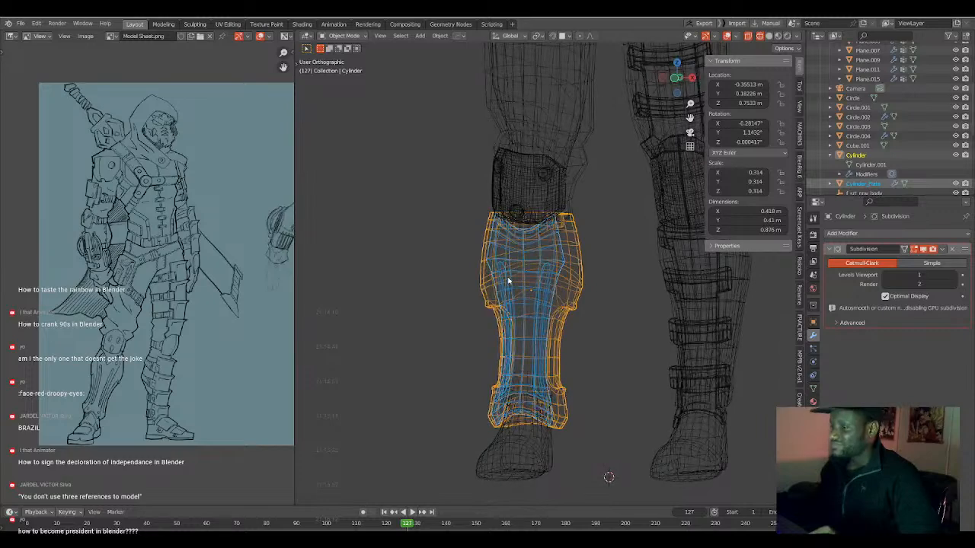
pyautogui.hotkey('shift', 'z')
pyautogui.moveTo(520, 303); pyautogui.dragTo(543, 303, button='middle')
pyautogui.click(574, 309)
pyautogui.scroll(2, 545, 305)
pyautogui.scroll(-3, 554, 329)
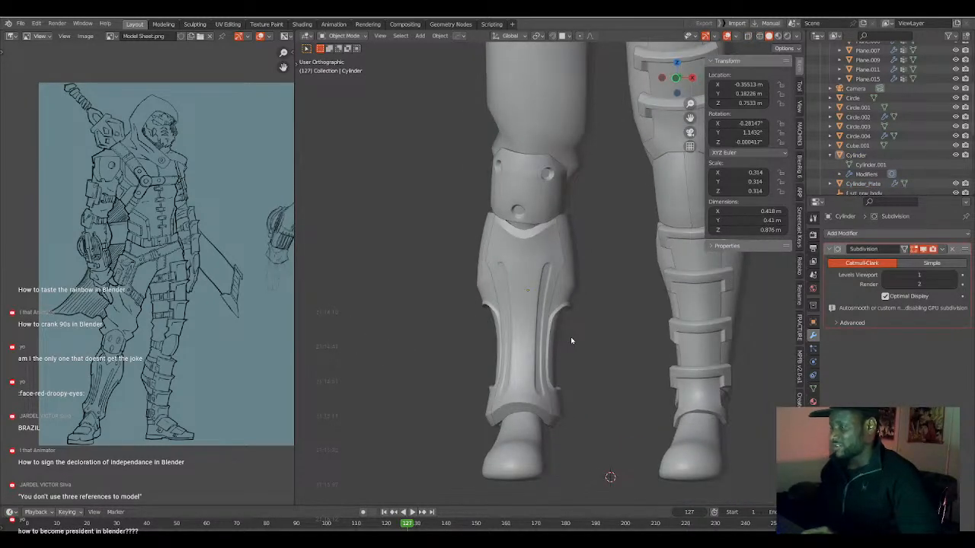
# Look over the character's legs, torso and arms from the front, checking which meshes make up the arms and upper body.
pyautogui.press('KP_1')
pyautogui.keyDown('shift'); pyautogui.moveTo(579, 270); pyautogui.dragTo(544, 396, button='middle'); pyautogui.keyUp('shift')
pyautogui.moveTo(543, 355)
pyautogui.keyDown('shift'); pyautogui.mouseDown(button='middle')
pyautogui.moveTo(526, 415)
pyautogui.moveTo(533, 467)
pyautogui.mouseUp(button='middle'); pyautogui.keyUp('shift')
pyautogui.keyDown('shift'); pyautogui.moveTo(565, 329); pyautogui.dragTo(561, 412, button='middle'); pyautogui.keyUp('shift')
pyautogui.scroll(-3, 561, 376)
pyautogui.keyDown('shift'); pyautogui.moveTo(546, 363); pyautogui.dragTo(521, 366, button='middle'); pyautogui.keyUp('shift')
pyautogui.click(584, 199)
pyautogui.hotkey('shift', 'a')
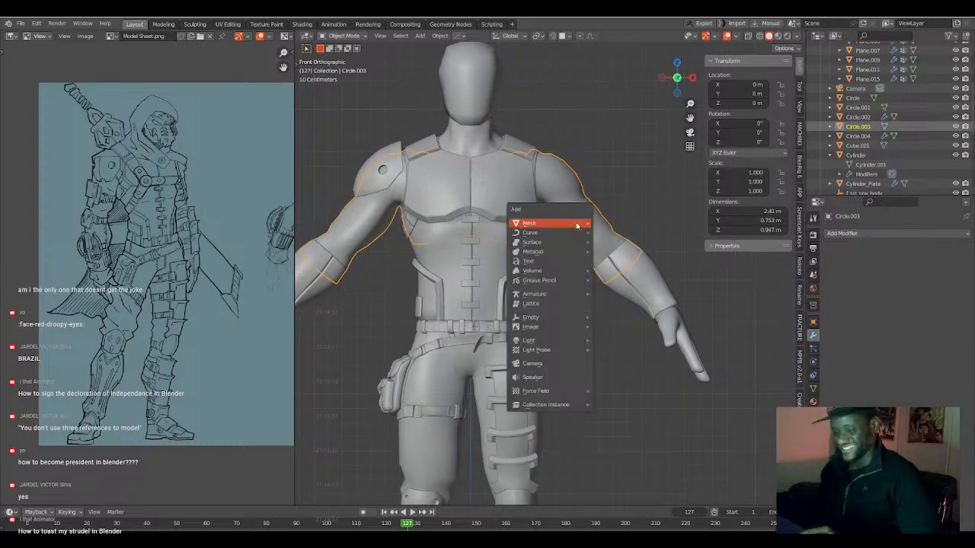
pyautogui.moveTo(577, 226)
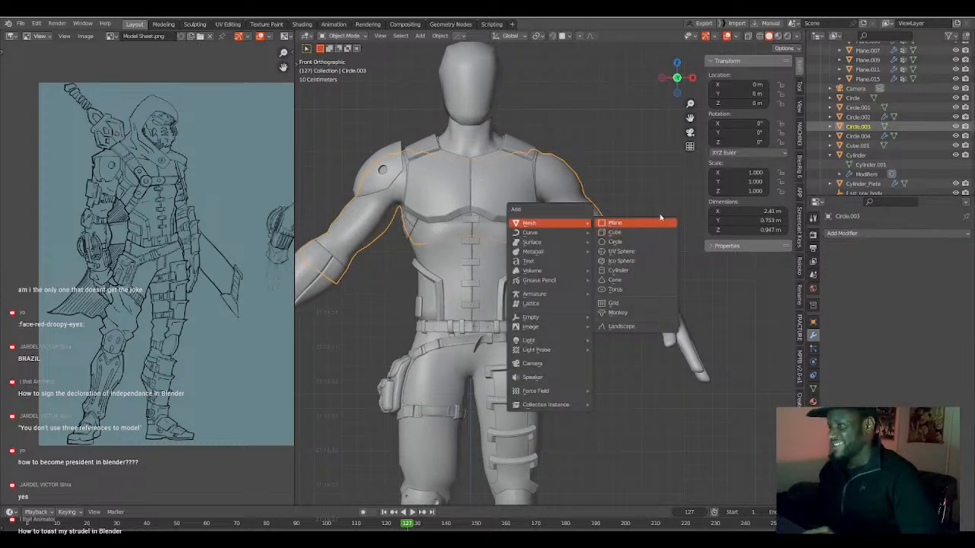
pyautogui.scroll(2, 644, 310)
pyautogui.click(622, 233)
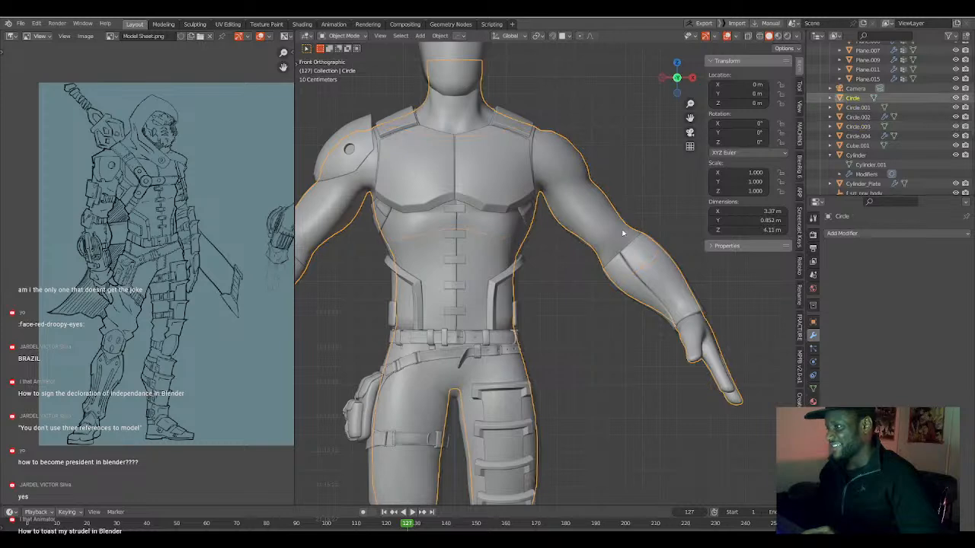
pyautogui.scroll(2, 623, 233)
pyautogui.keyDown('shift'); pyautogui.moveTo(631, 229); pyautogui.dragTo(573, 278, button='middle'); pyautogui.keyUp('shift')
pyautogui.click(601, 278)
pyautogui.press('KP_1')
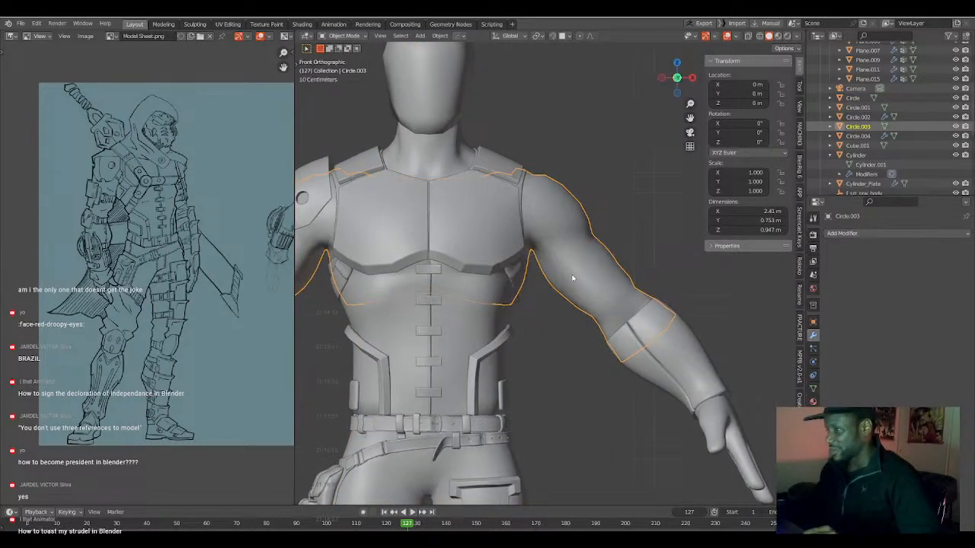
# Compare the full character in front view with the front and three-quarter drawings on the model sheet.
pyautogui.scroll(-6, 572, 277)
pyautogui.keyDown('shift'); pyautogui.moveTo(549, 356); pyautogui.dragTo(547, 304, button='middle'); pyautogui.keyUp('shift')
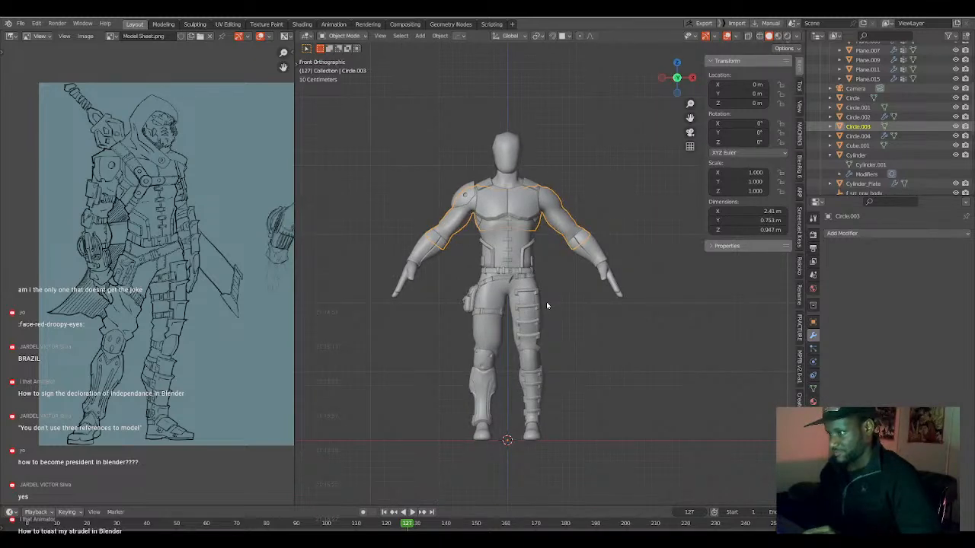
pyautogui.scroll(1, 546, 304)
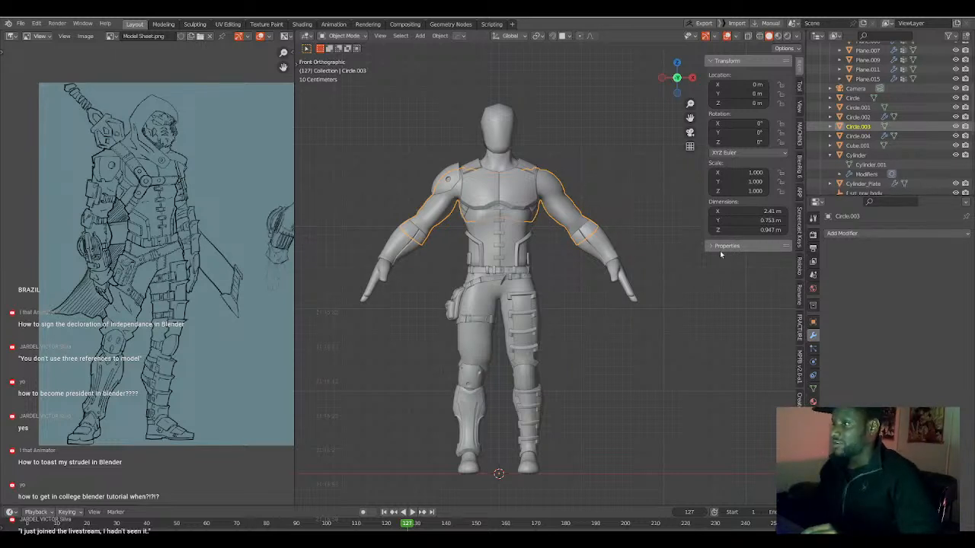
pyautogui.keyDown('shift'); pyautogui.click(629, 287); pyautogui.keyUp('shift')
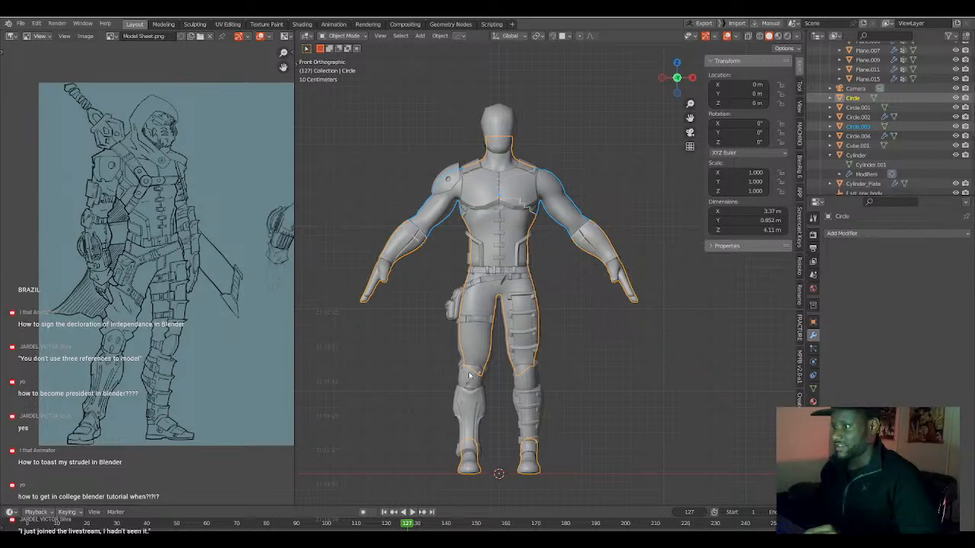
pyautogui.click(321, 248)
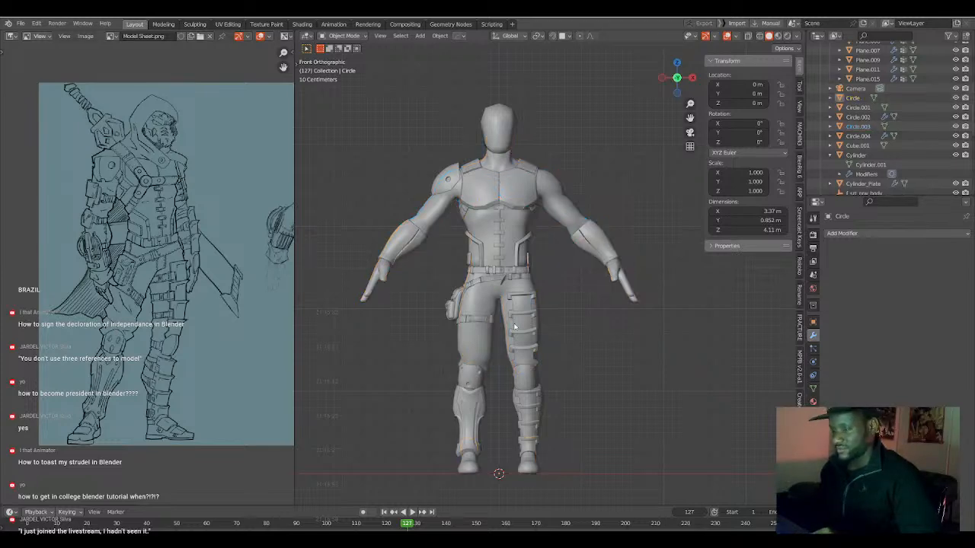
pyautogui.moveTo(267, 230)
pyautogui.mouseDown(button='middle')
pyautogui.moveTo(122, 207)
pyautogui.moveTo(69, 225)
pyautogui.moveTo(121, 239)
pyautogui.mouseUp(button='middle')
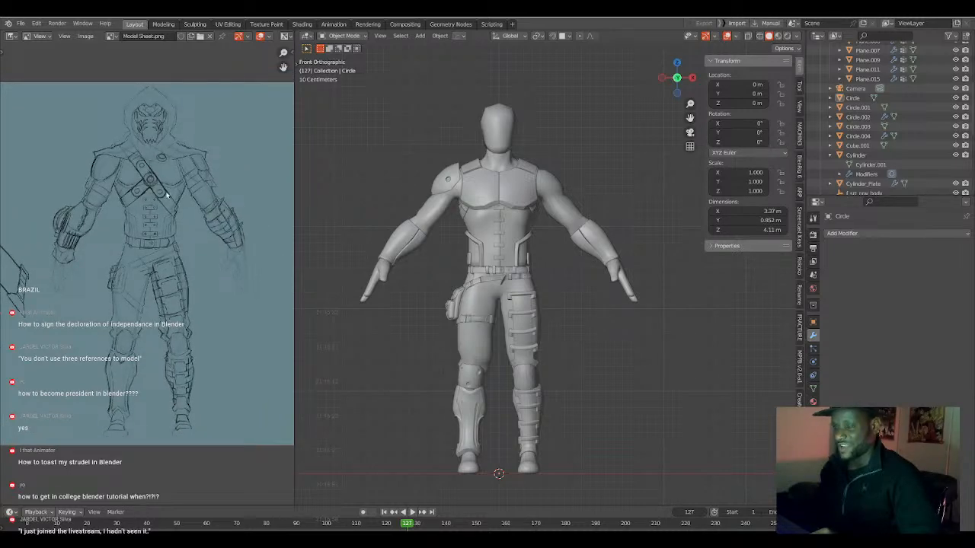
pyautogui.moveTo(164, 221); pyautogui.dragTo(278, 243, button='middle')
pyautogui.moveTo(137, 204); pyautogui.dragTo(196, 198, button='middle')
pyautogui.scroll(2, 180, 262)
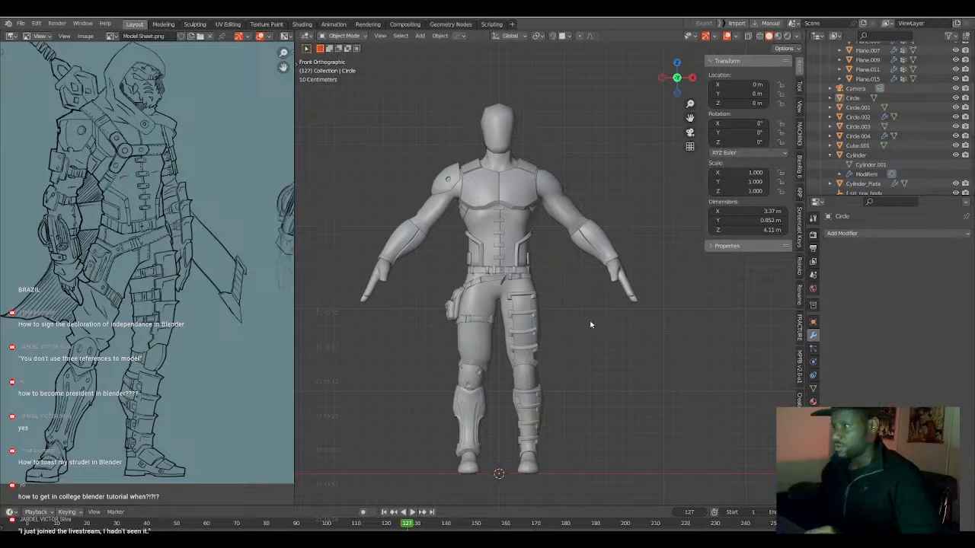
# Select all objects from the waist down, including leg armour, straps, belts, pouch and body, with the trousers mesh as the active object.
pyautogui.scroll(2, 535, 328)
pyautogui.keyDown('shift'); pyautogui.moveTo(534, 327); pyautogui.dragTo(564, 273, button='middle'); pyautogui.keyUp('shift')
pyautogui.click(537, 263)
pyautogui.scroll(-2, 547, 277)
pyautogui.keyDown('shift'); pyautogui.moveTo(536, 304); pyautogui.dragTo(527, 296, button='middle'); pyautogui.keyUp('shift')
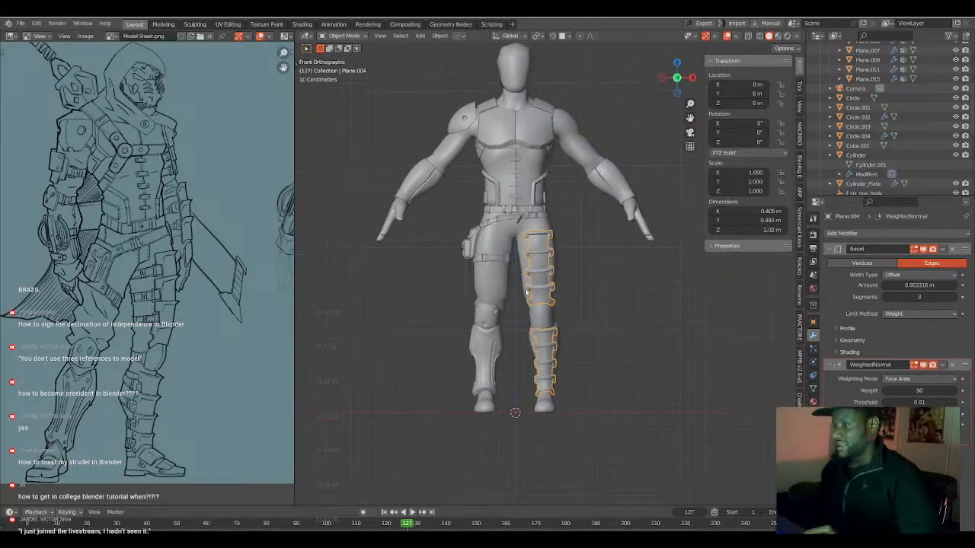
pyautogui.click(494, 349)
pyautogui.click(497, 368)
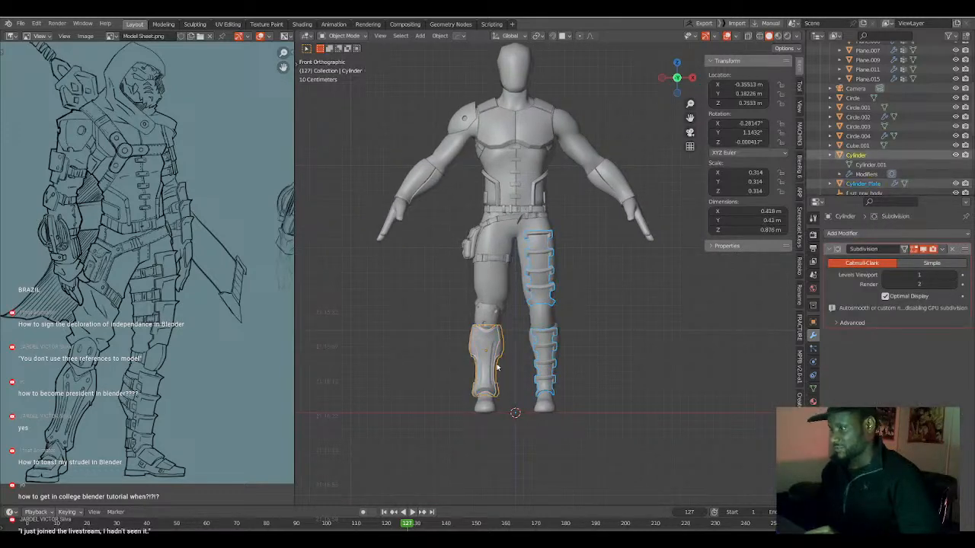
pyautogui.click(491, 317)
pyautogui.click(503, 293)
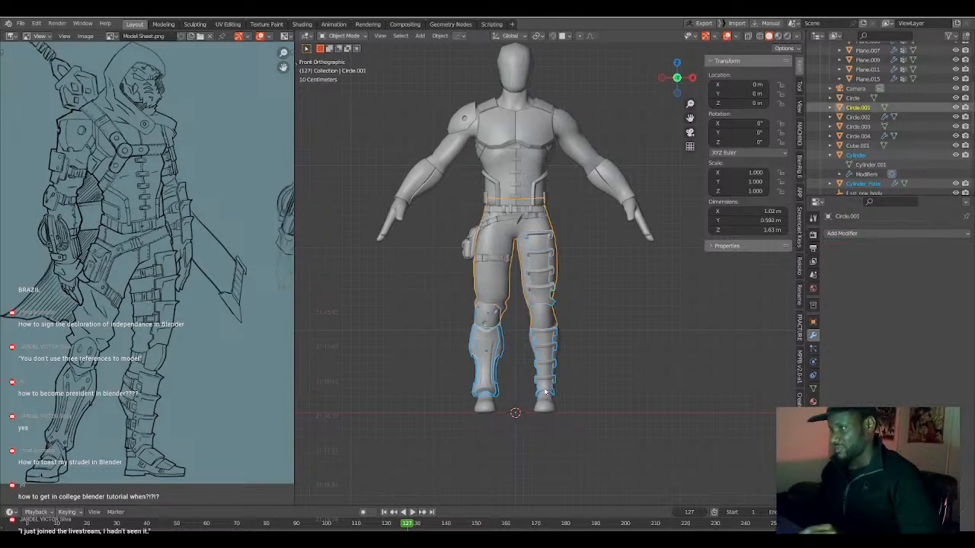
pyautogui.keyDown('shift'); pyautogui.click(467, 254); pyautogui.keyUp('shift')
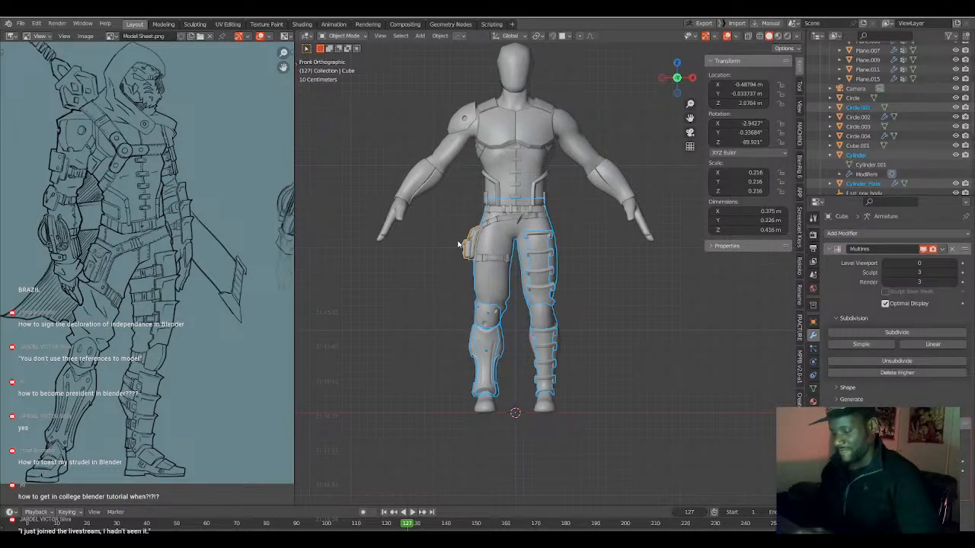
pyautogui.press('b')
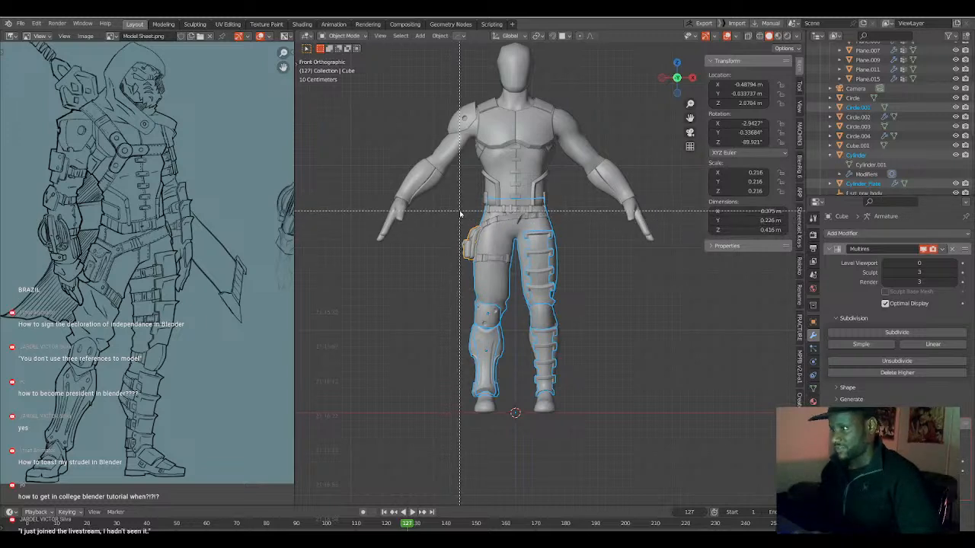
pyautogui.moveTo(460, 206); pyautogui.dragTo(591, 431)
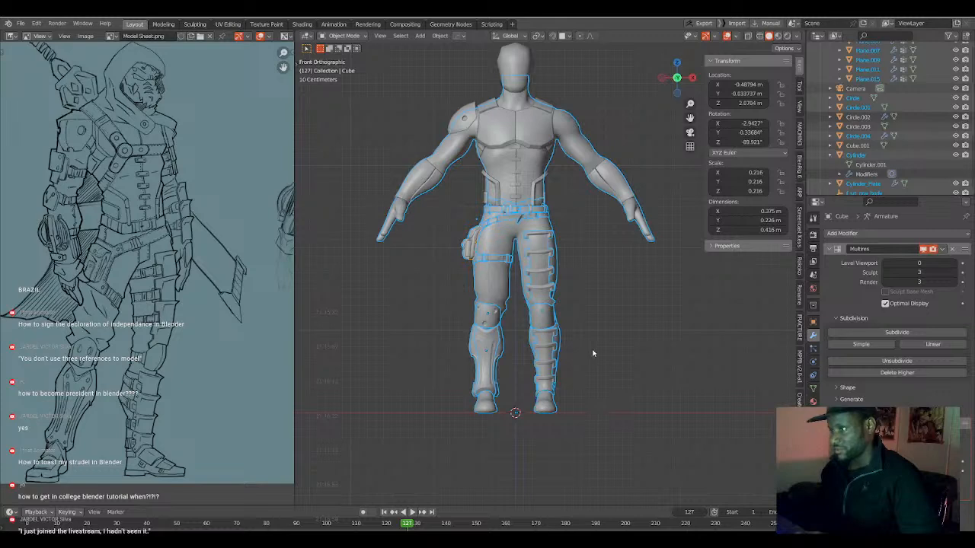
pyautogui.keyDown('shift'); pyautogui.click(556, 265); pyautogui.keyUp('shift')
# Put the selected objects into Edit Mode and select all their geometry from the waist down, including hidden vertices, in wireframe.
pyautogui.scroll(3, 550, 290)
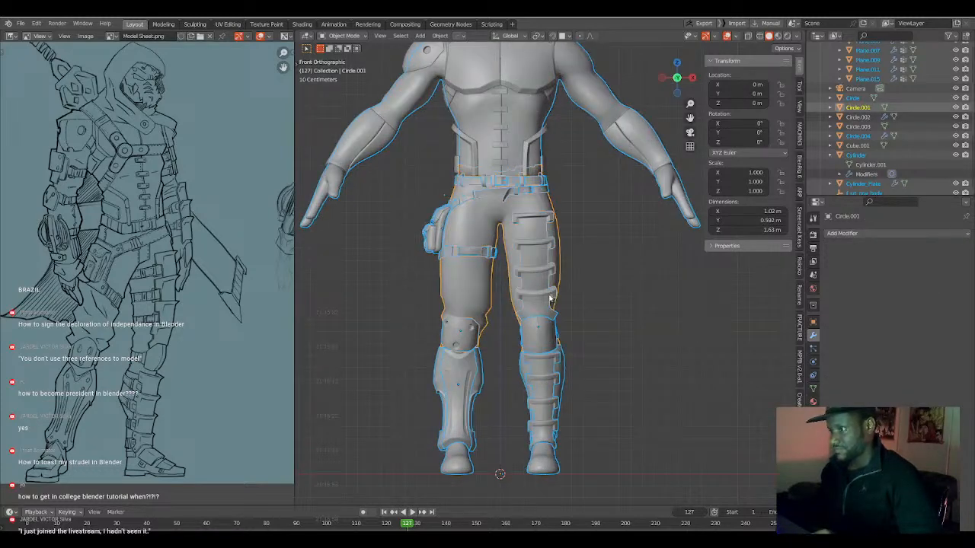
pyautogui.press('Tab')
pyautogui.press('a')
pyautogui.hotkey('alt', 'a')
pyautogui.scroll(-3, 545, 334)
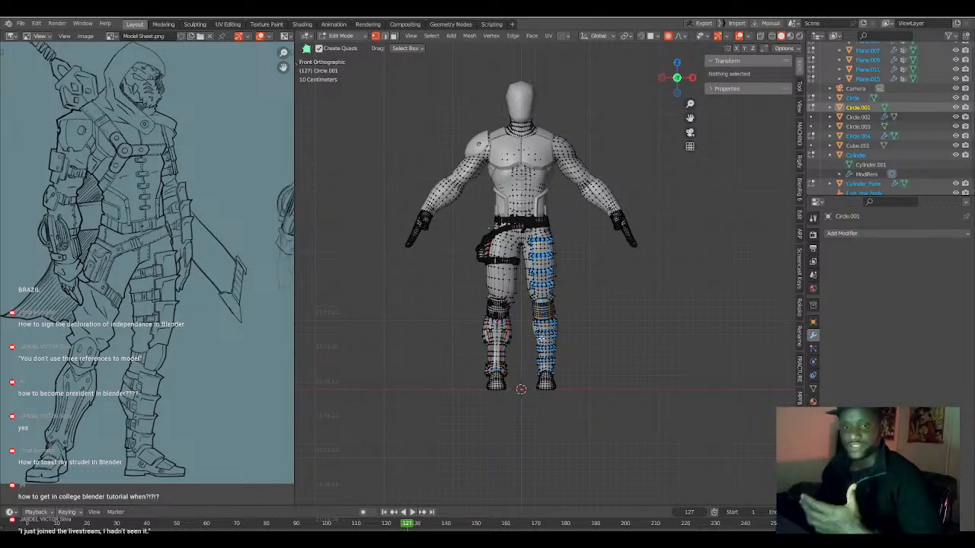
pyautogui.press('b')
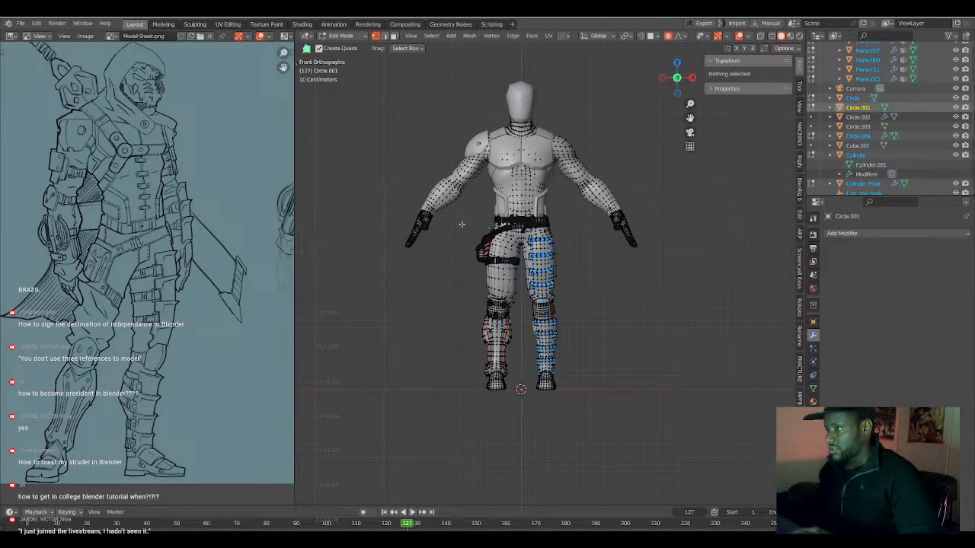
pyautogui.hotkey('shift', 'z')
pyautogui.press('b')
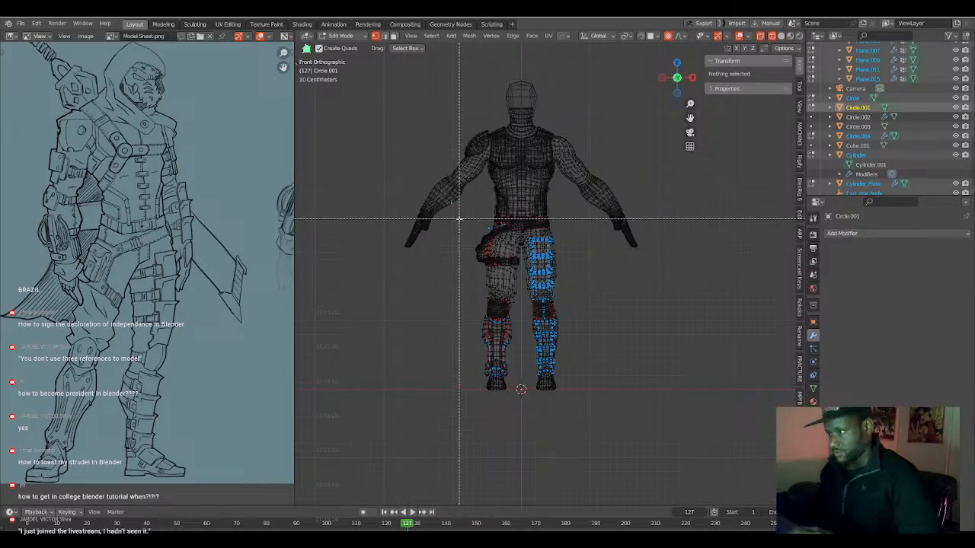
pyautogui.moveTo(457, 213); pyautogui.dragTo(582, 397)
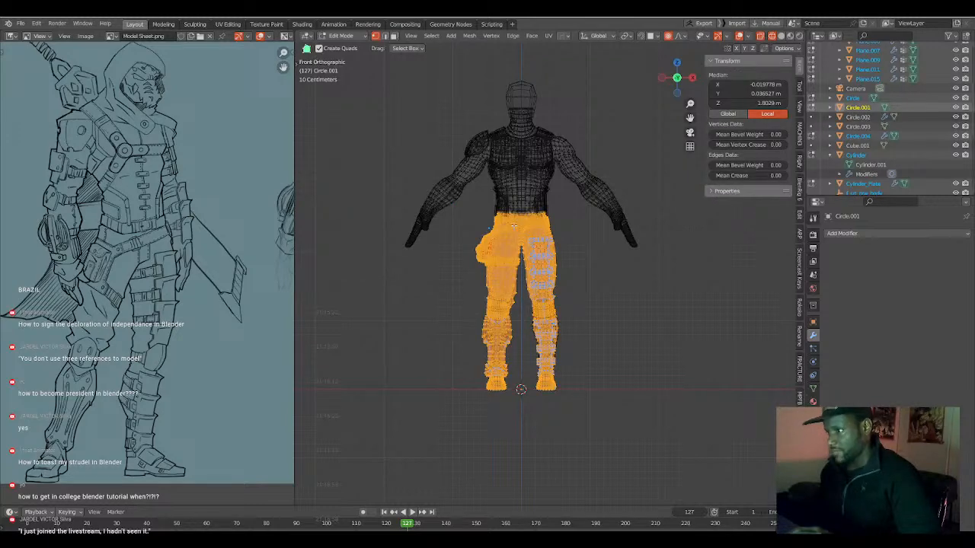
# Undo the accidental extrusion at the waist, restoring the waist-down selection, and switch to the Select Box tool in solid shading.
pyautogui.keyDown('ctrl'); pyautogui.rightClick(517, 221); pyautogui.keyUp('ctrl')
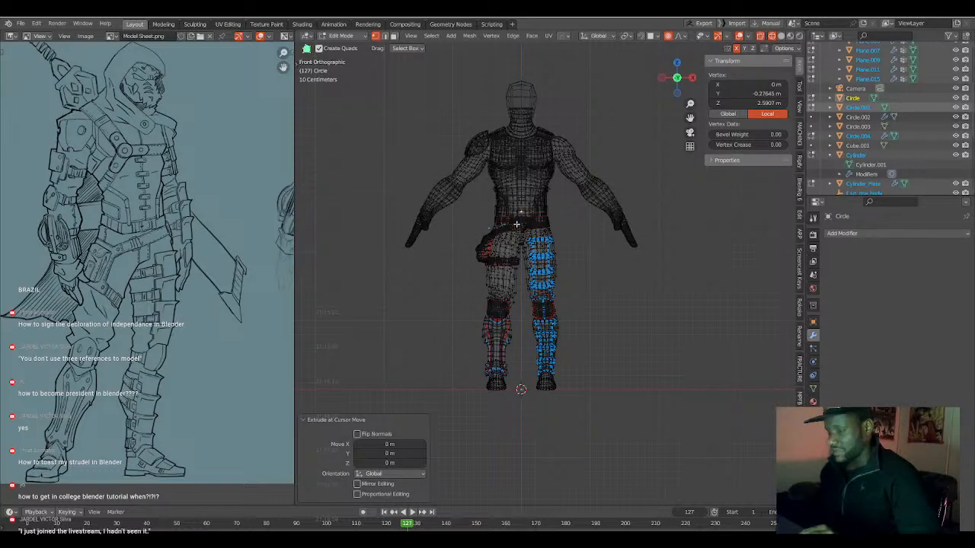
pyautogui.press('t')
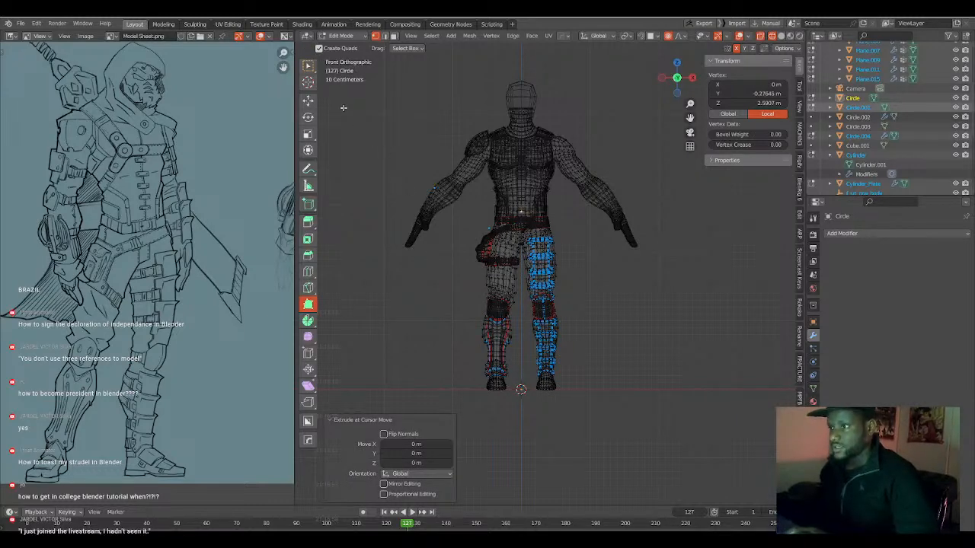
pyautogui.hotkey('shift', 'z')
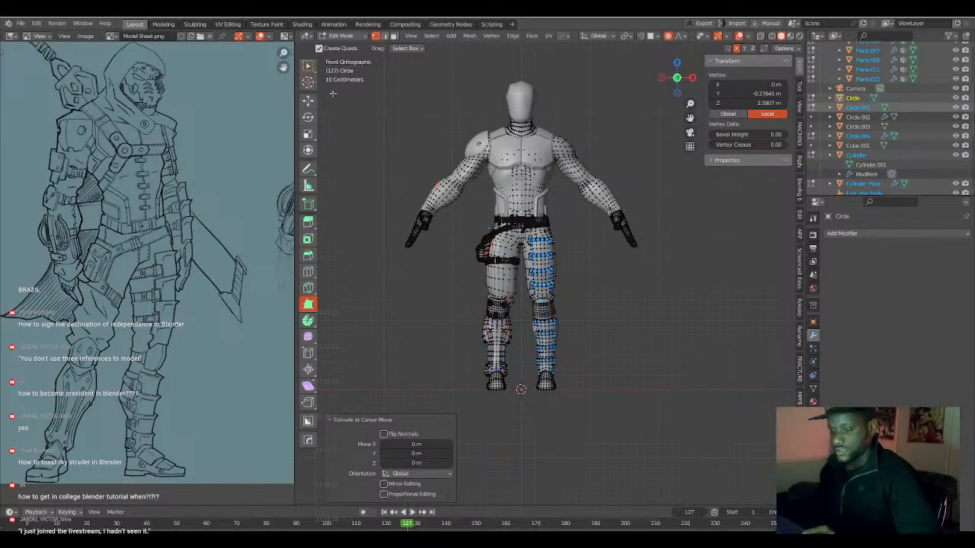
pyautogui.press('a')
pyautogui.press('w')
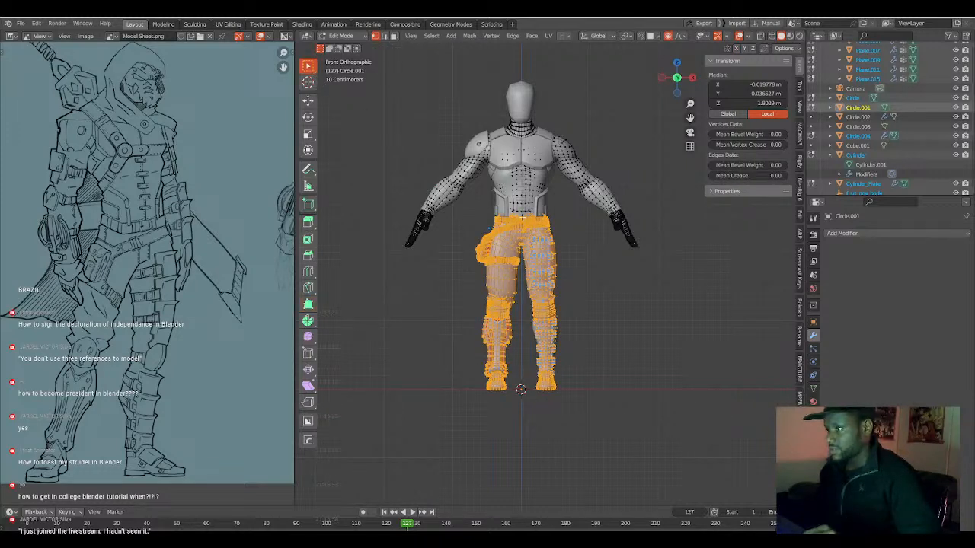
# Select the trousers' centre waistline vertex just above the belt in wireframe and snap the 3D cursor to it.
pyautogui.scroll(8, 521, 217)
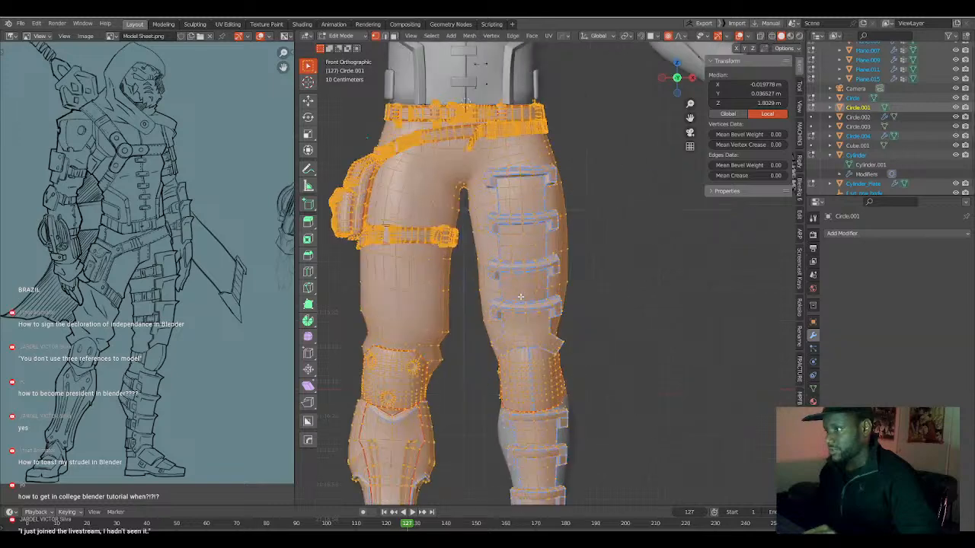
pyautogui.scroll(6, 407, 153)
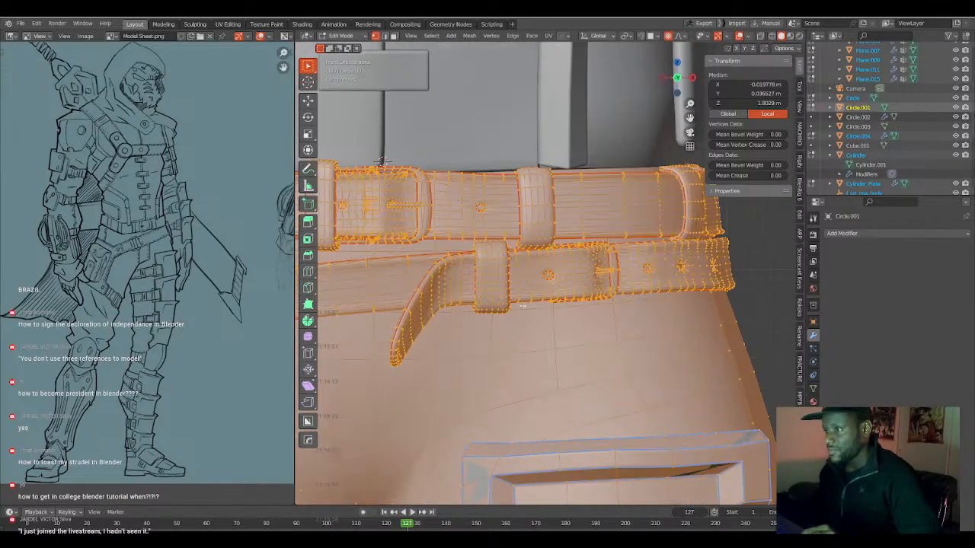
pyautogui.scroll(-4, 458, 278)
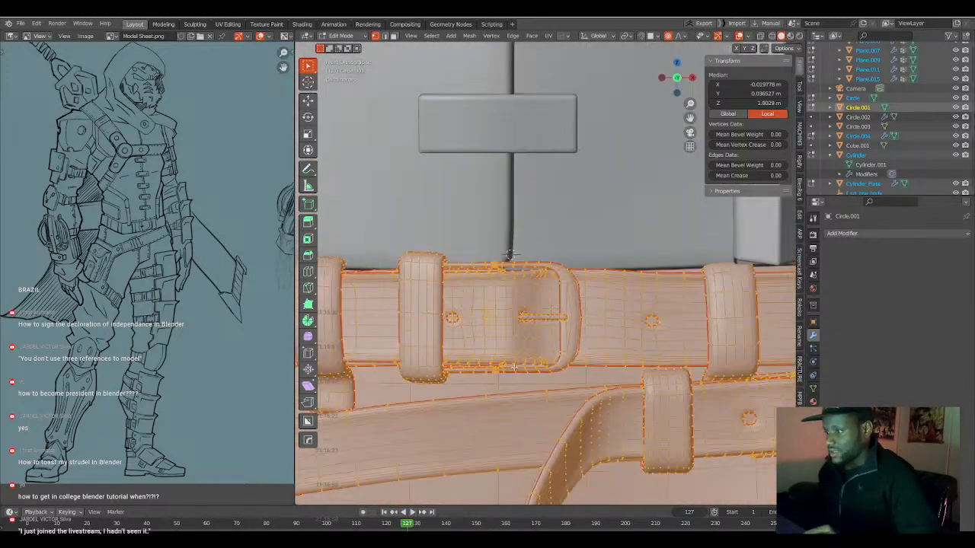
pyautogui.click(499, 384)
pyautogui.hotkey('shift', 'z')
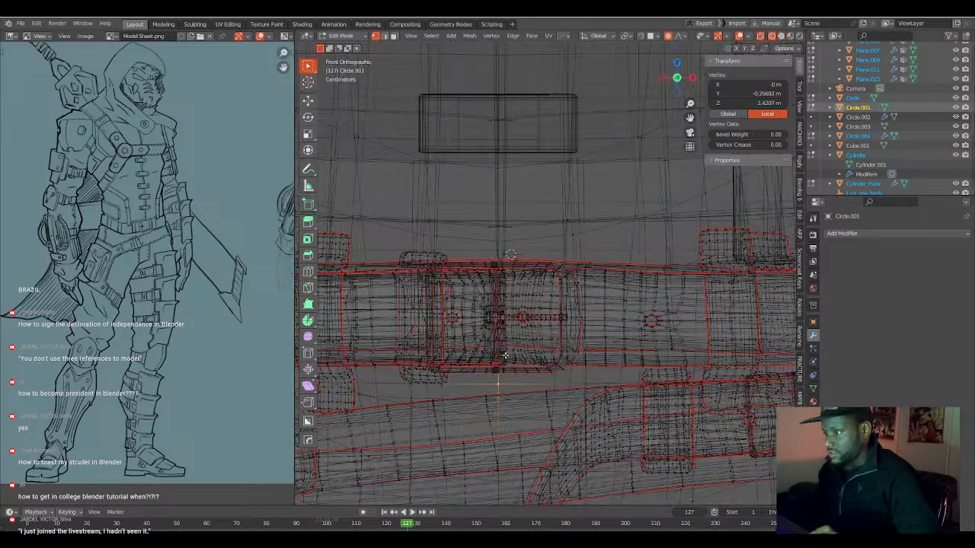
pyautogui.keyDown('alt'); pyautogui.click(499, 378); pyautogui.keyUp('alt')
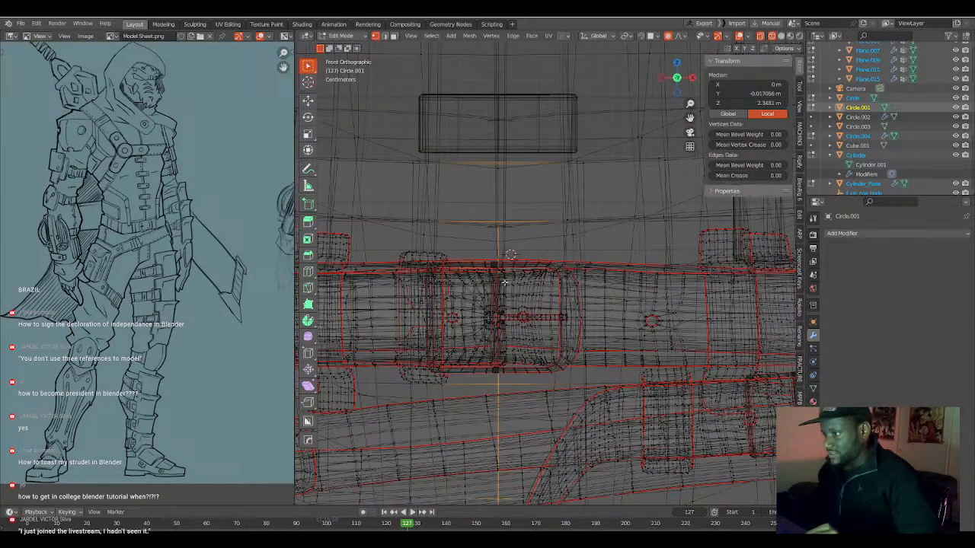
pyautogui.click(498, 221)
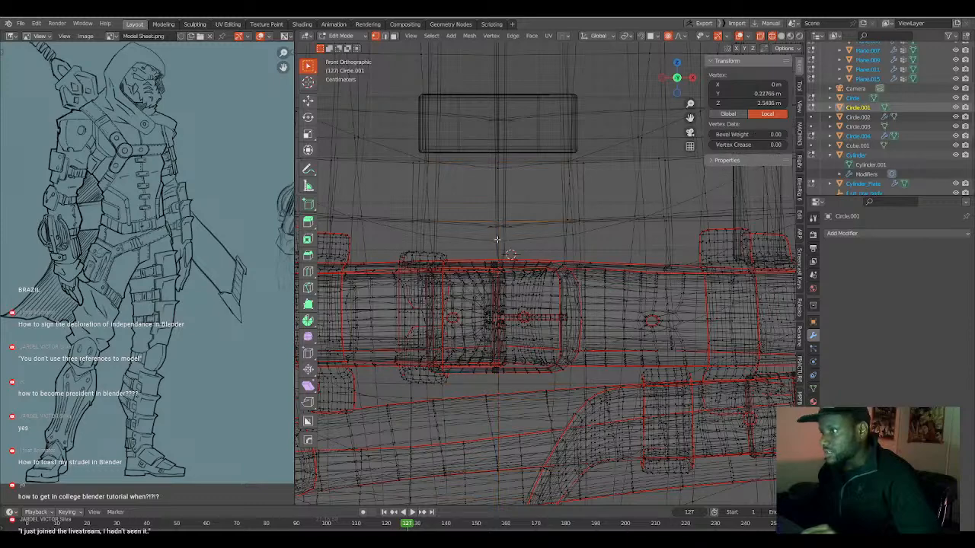
pyautogui.hotkey('shift', 's')
pyautogui.click(494, 283)
pyautogui.scroll(-10, 497, 298)
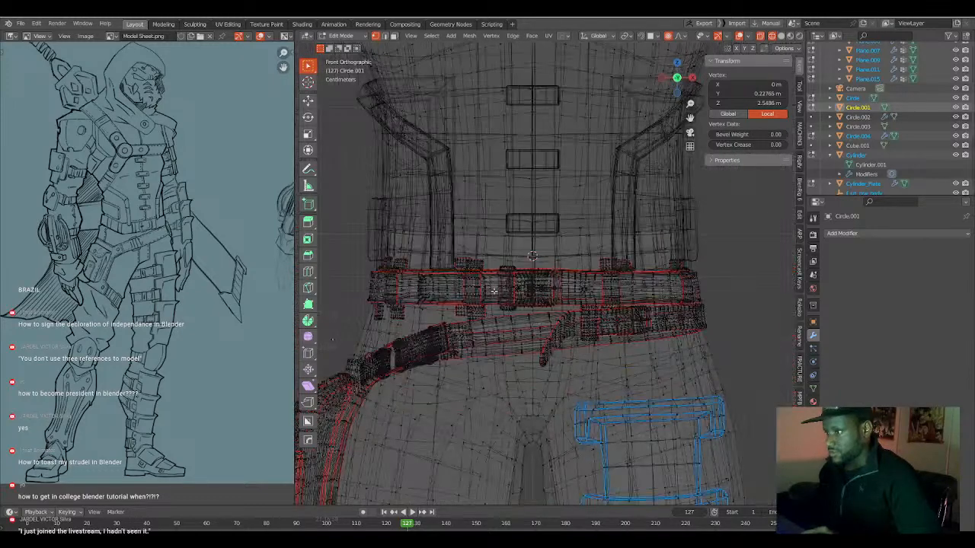
# Box-select all geometry from the waist down to the feet and hide the transform sidebar.
pyautogui.press('b')
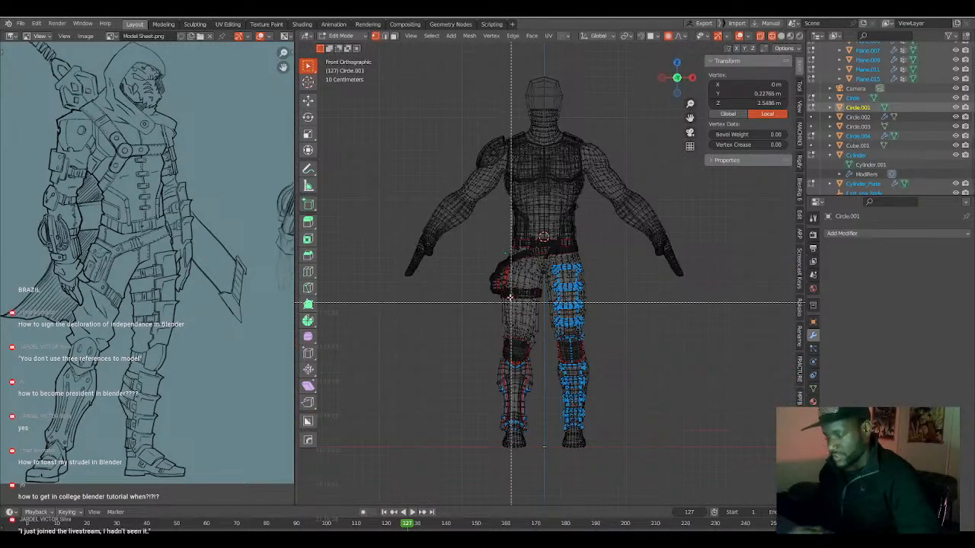
pyautogui.moveTo(490, 236); pyautogui.dragTo(627, 456)
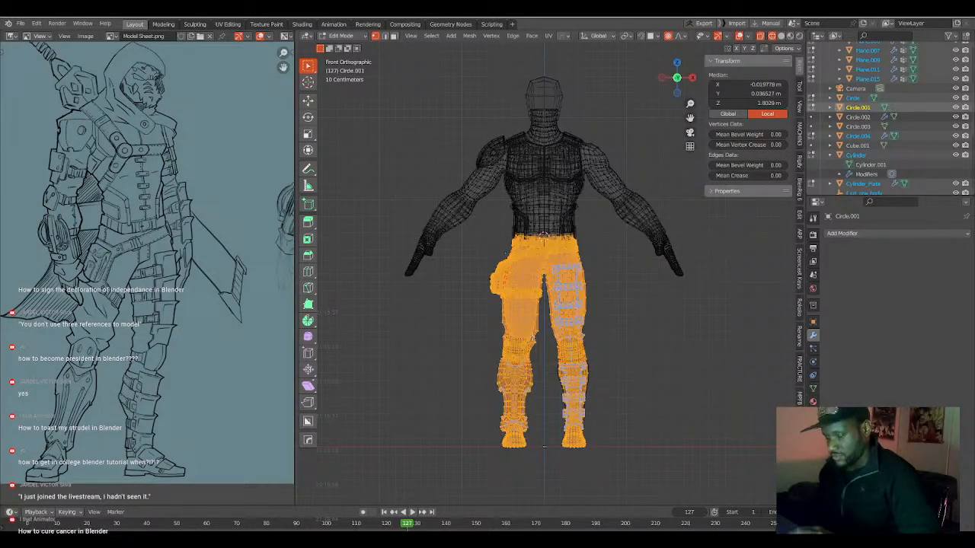
pyautogui.press('n')
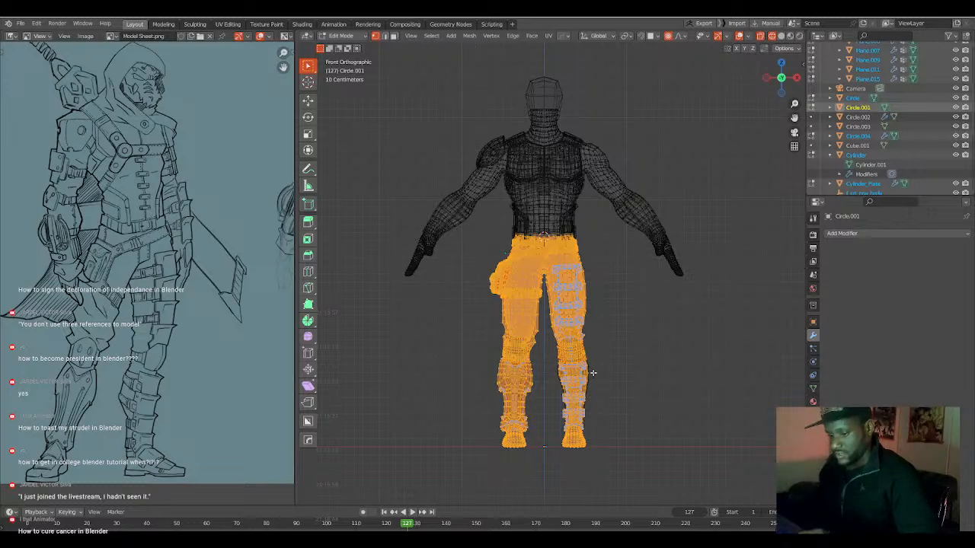
# Set the pivot point to 3D Cursor and scale the waist-down geometry uniformly by about 1.097.
pyautogui.press('s')
pyautogui.press('Return')
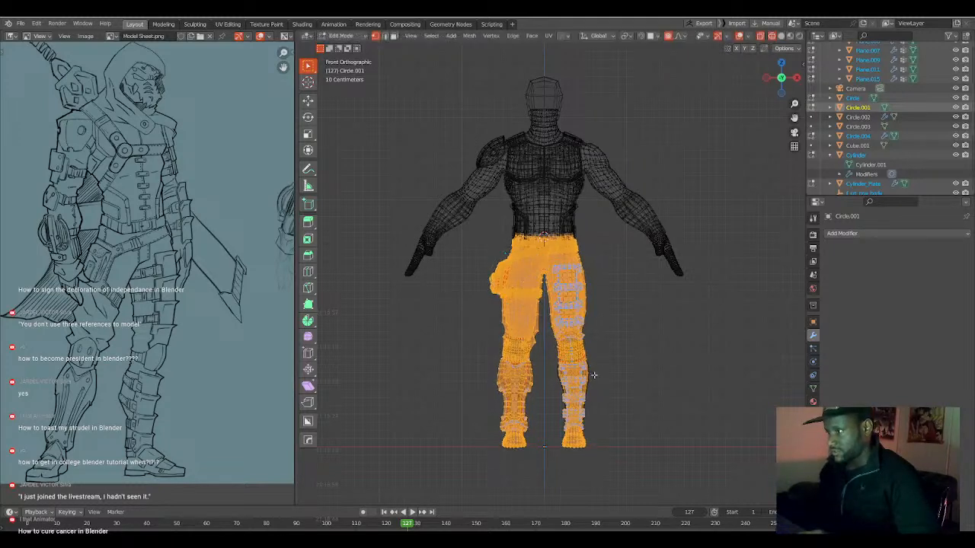
pyautogui.press('.')
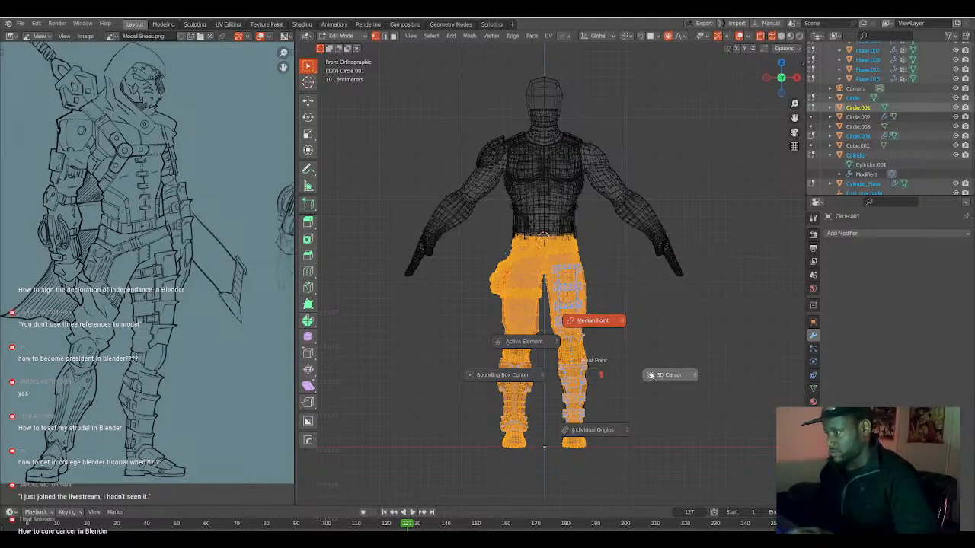
pyautogui.click(609, 351)
pyautogui.press('s')
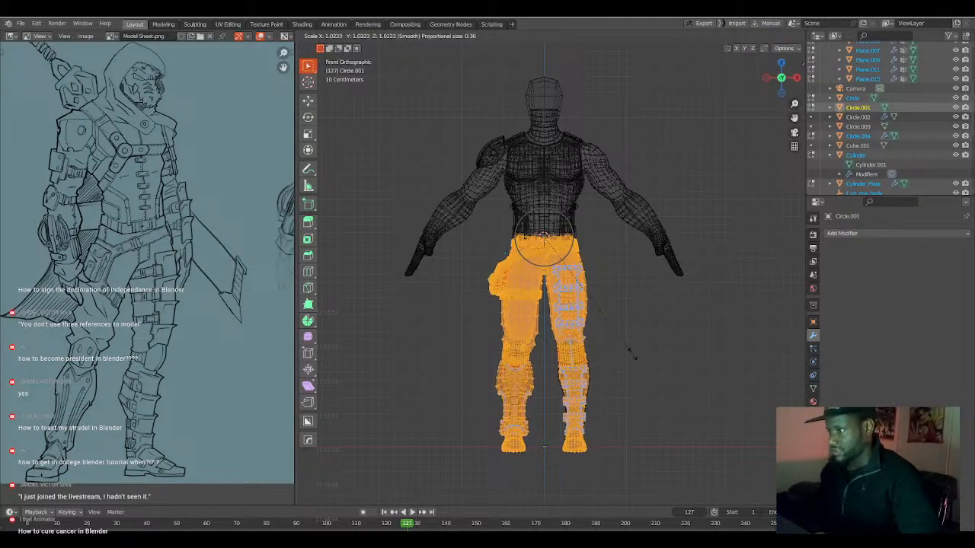
pyautogui.scroll(1, 634, 358)
pyautogui.scroll(2, 634, 358)
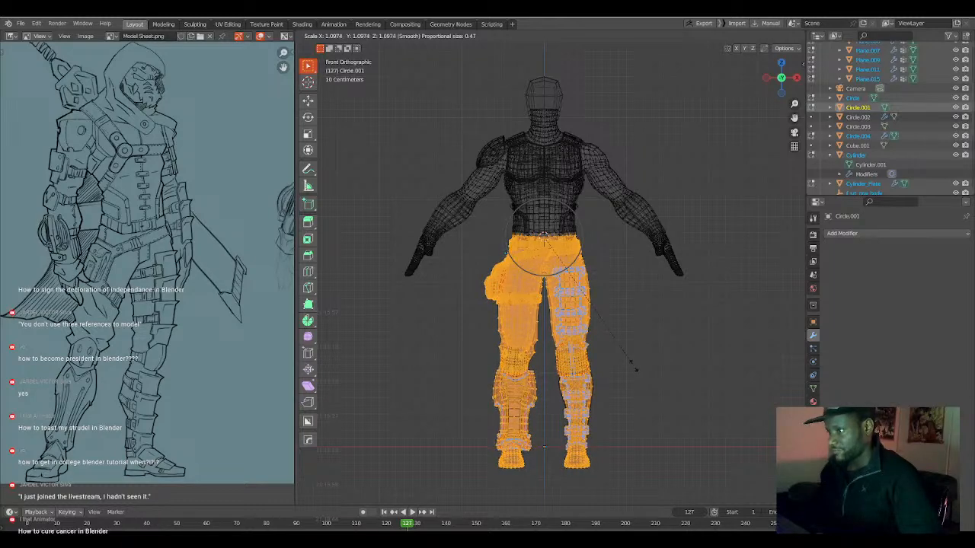
pyautogui.click(634, 368)
# Scale the waist-down geometry uniformly by about 0.991 and return to Object Mode.
pyautogui.scroll(-1, 628, 369)
pyautogui.scroll(2, 629, 368)
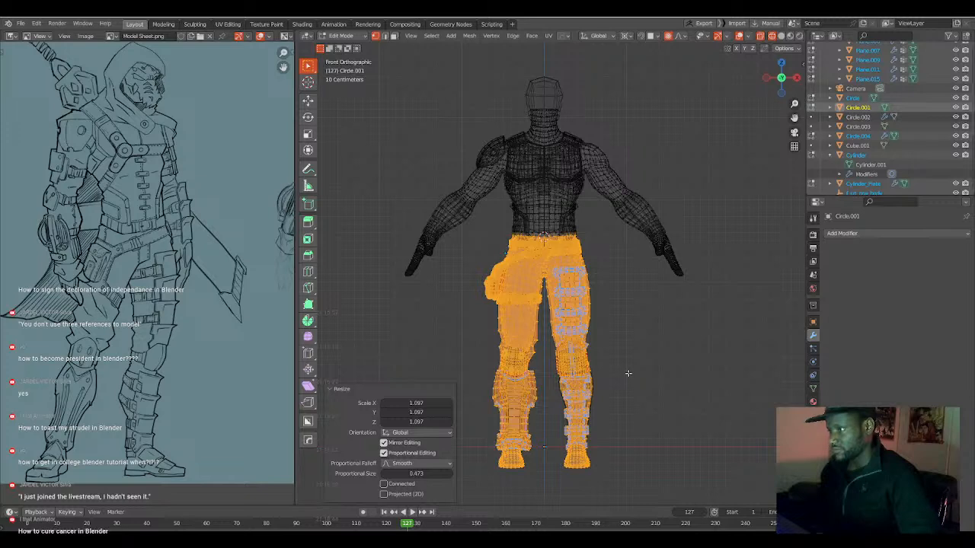
pyautogui.press('s')
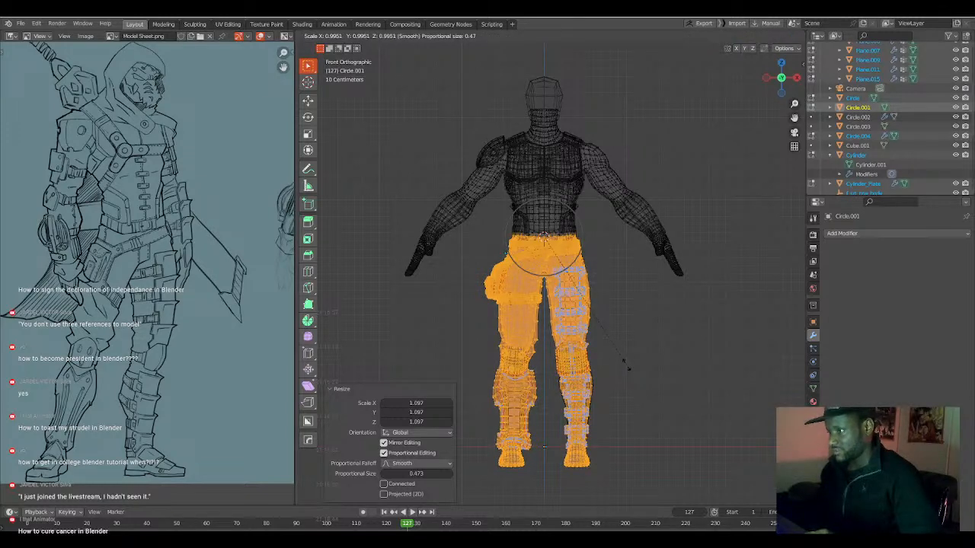
pyautogui.click(625, 358)
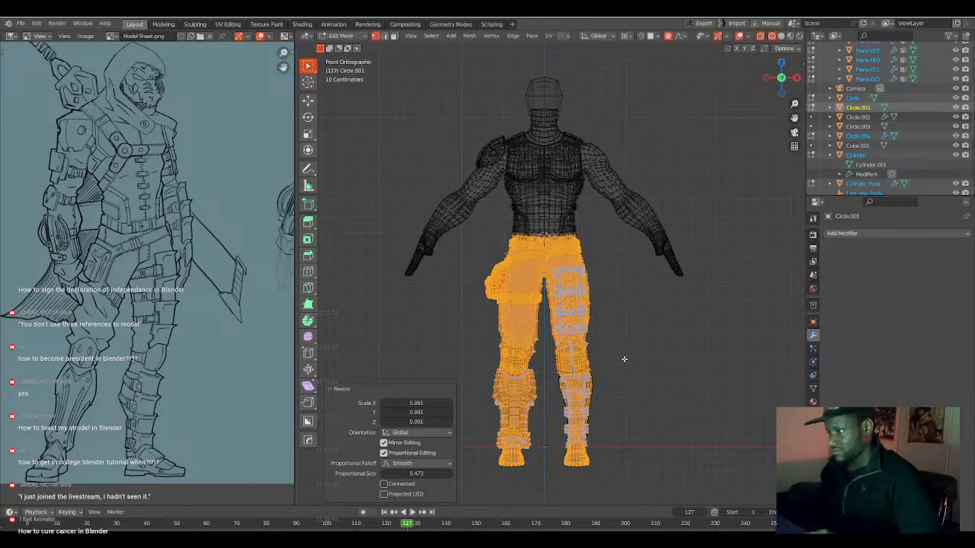
pyautogui.press('Tab')
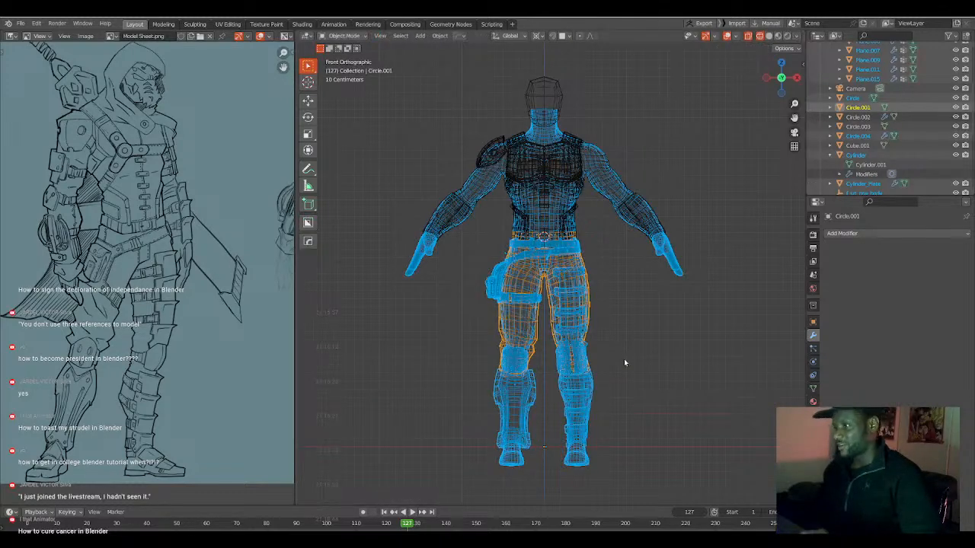
# Select every object of the character and raise all their geometry in Edit Mode along Z by about 0.226 m, placing the feet on the ground line.
pyautogui.scroll(-2, 622, 358)
pyautogui.keyDown('shift'); pyautogui.moveTo(452, 135); pyautogui.dragTo(628, 244); pyautogui.keyUp('shift')
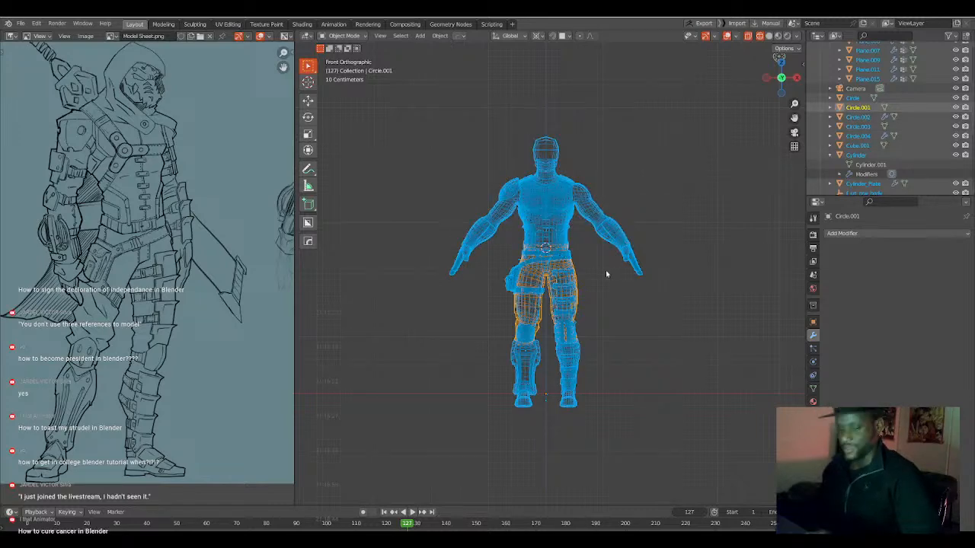
pyautogui.press('Tab')
pyautogui.press('a')
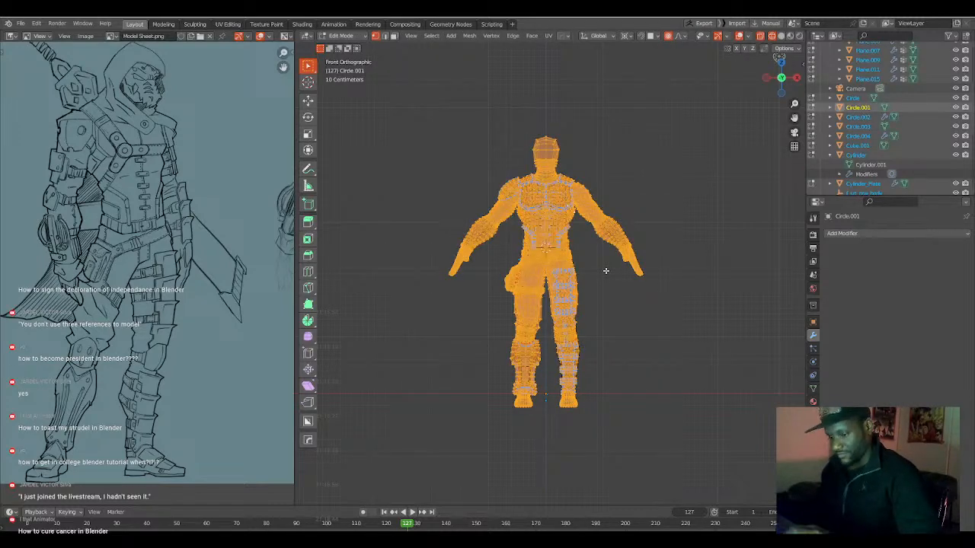
pyautogui.press('g')
pyautogui.press('z')
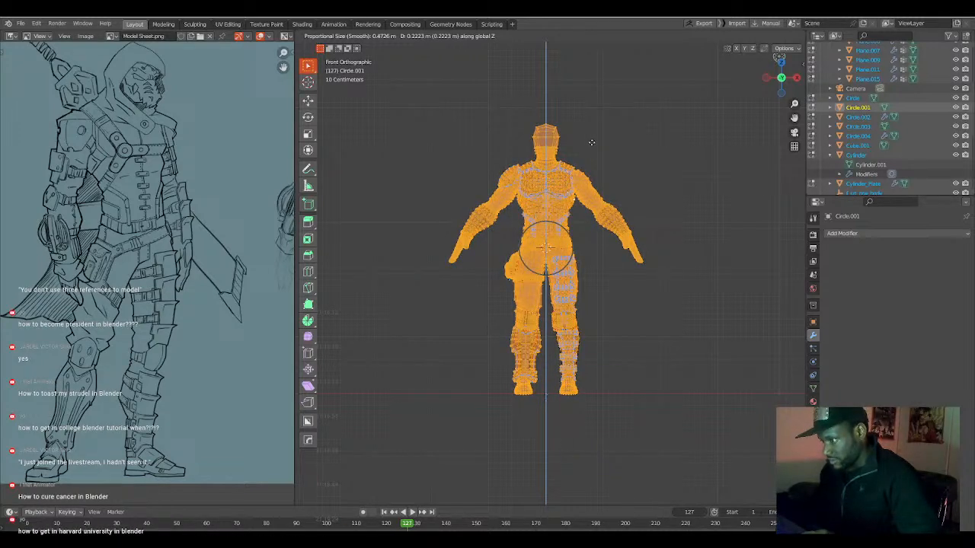
pyautogui.click(591, 142)
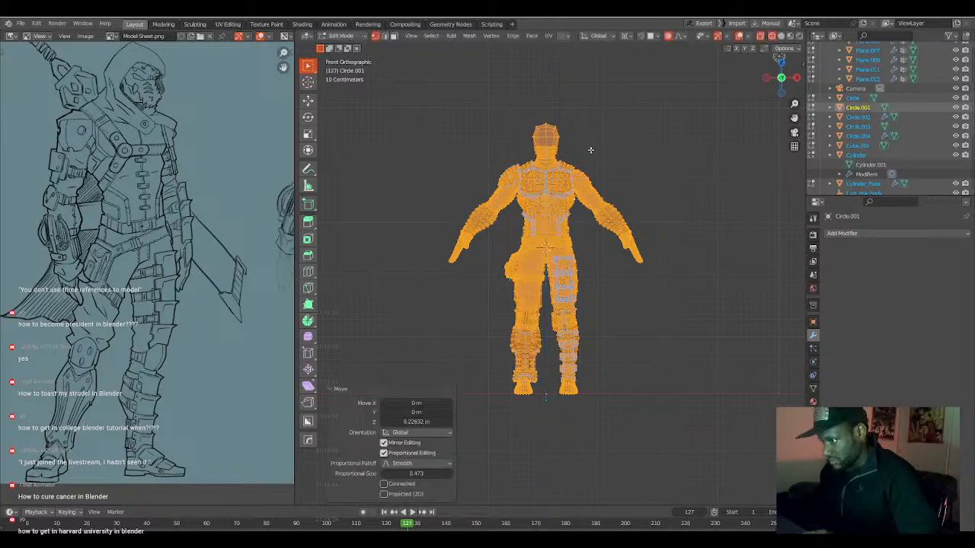
pyautogui.press('Tab')
# Select the spherical shoulder plate, frame it in solid shading from the outer side, and put it into Edit Mode.
pyautogui.scroll(2, 570, 345)
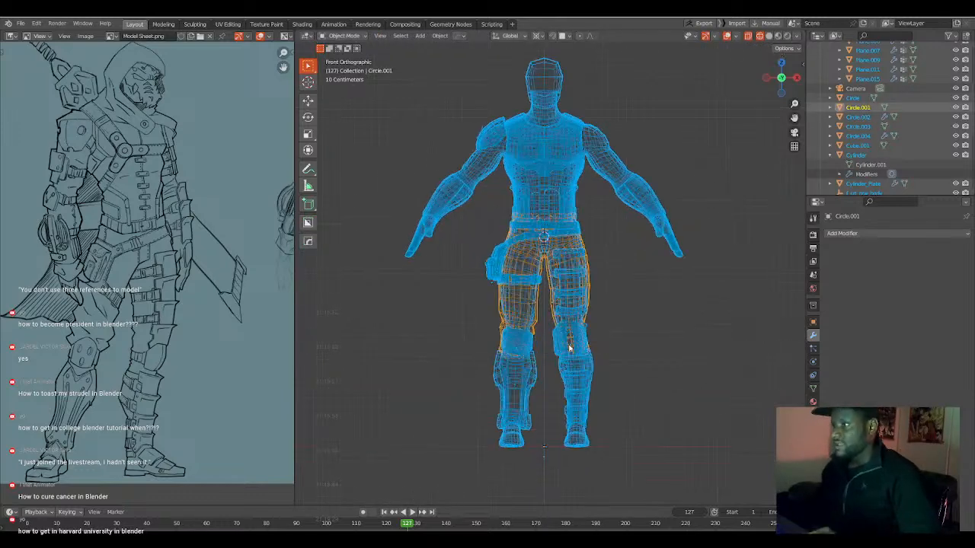
pyautogui.scroll(2, 570, 349)
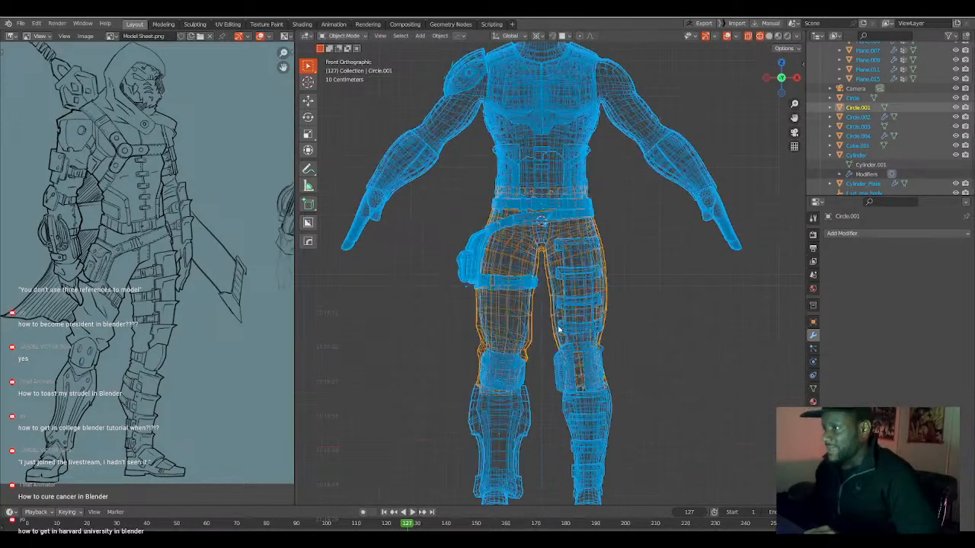
pyautogui.click(474, 161)
pyautogui.moveTo(473, 177); pyautogui.dragTo(497, 219, button='middle')
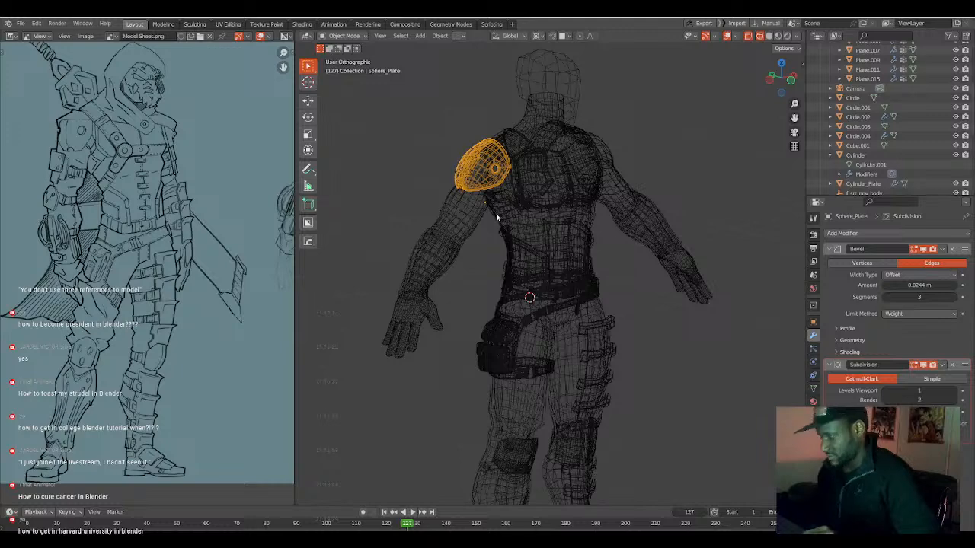
pyautogui.hotkey('shift', 'z')
pyautogui.press('KP_Decimal')
pyautogui.moveTo(488, 224); pyautogui.dragTo(575, 280, button='middle')
pyautogui.press('Tab')
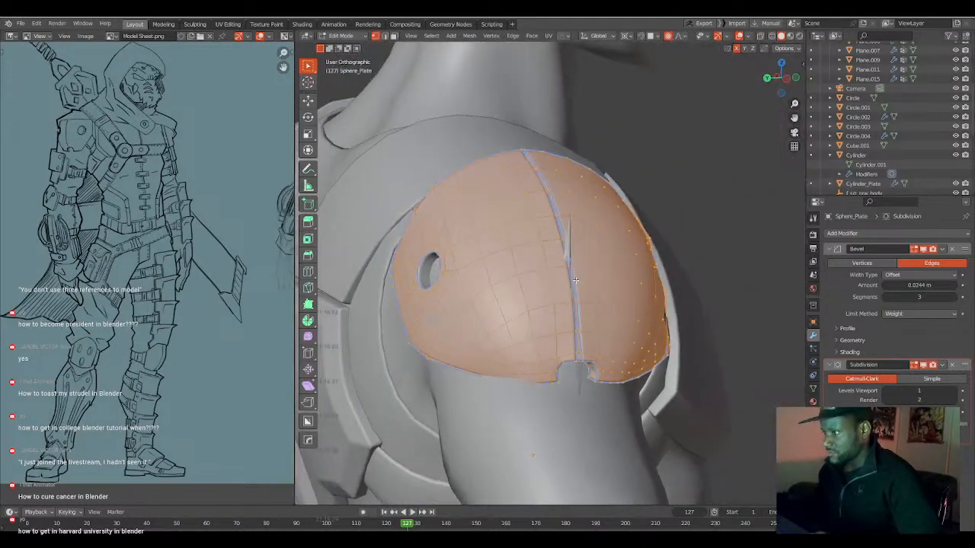
# Select the shoulder plate's linked geometry and examine the split seam above the lower notch in see-through wireframe.
pyautogui.hotkey('alt', 'a')
pyautogui.press('l')
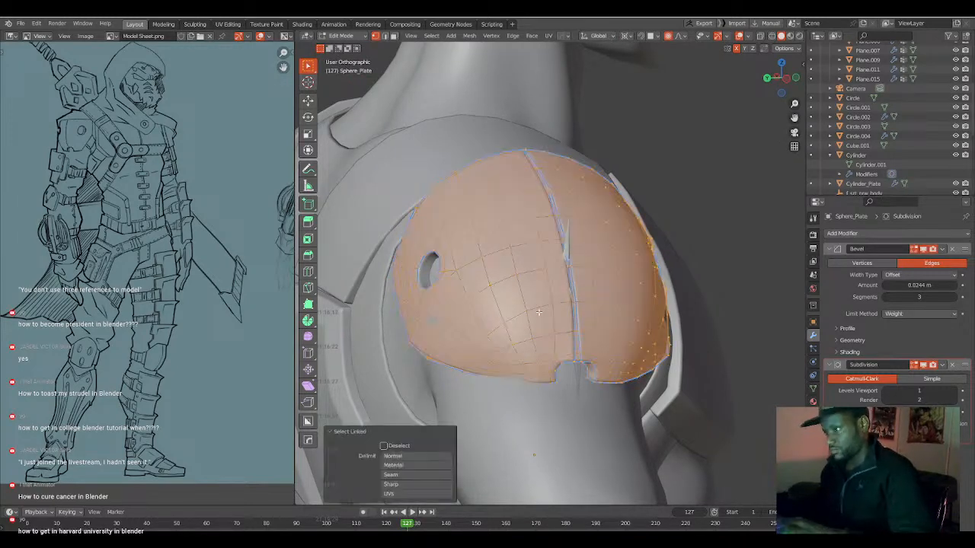
pyautogui.moveTo(538, 312); pyautogui.dragTo(515, 265, button='middle')
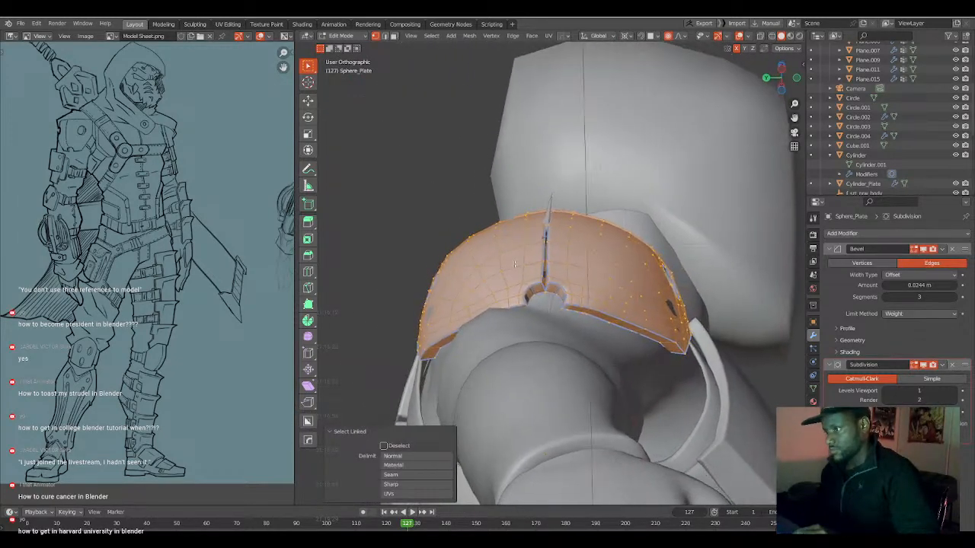
pyautogui.scroll(8, 515, 265)
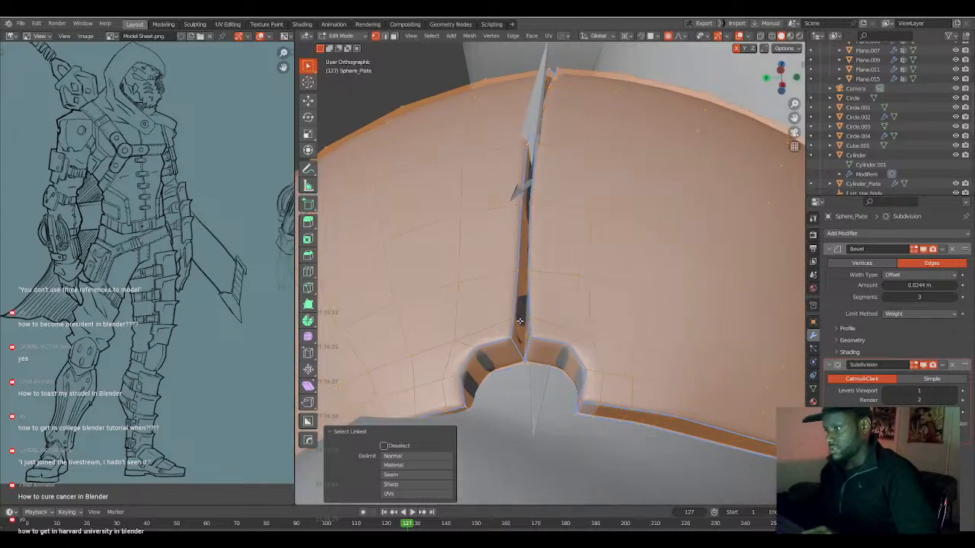
pyautogui.hotkey('alt', 'z')
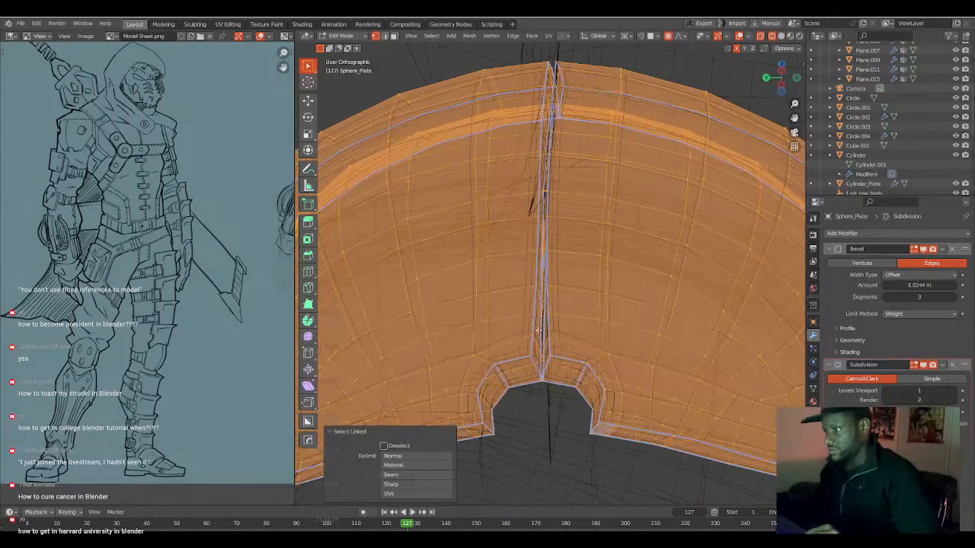
# Clear the selection and try to move the shoulder plate's seam beside the notch with smooth proportional editing.
pyautogui.hotkey('alt', 'a')
pyautogui.hotkey('alt', 'z')
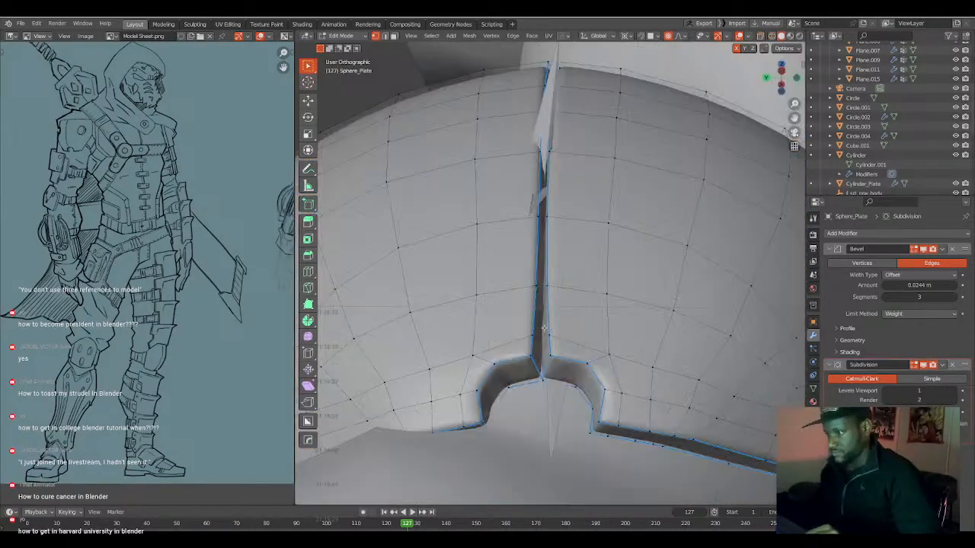
pyautogui.press('g')
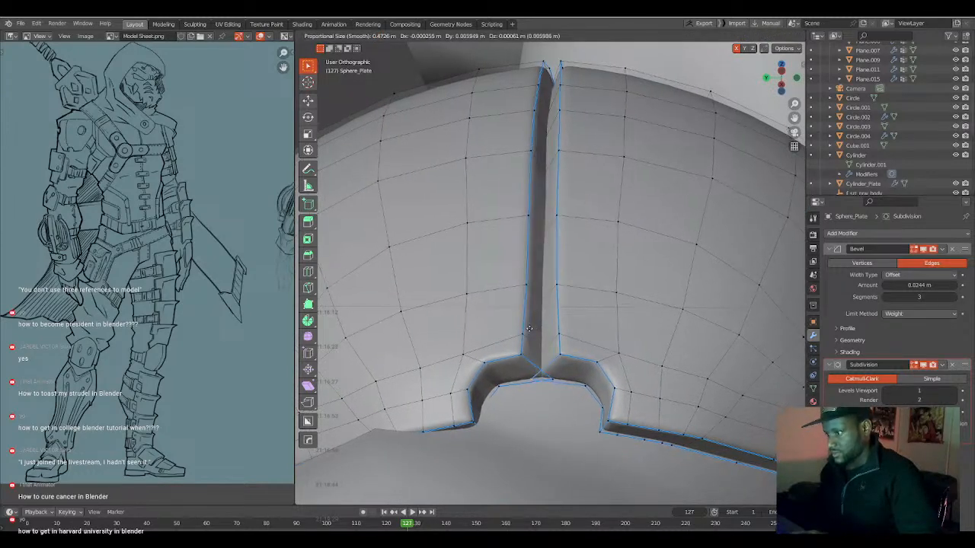
pyautogui.click(542, 333)
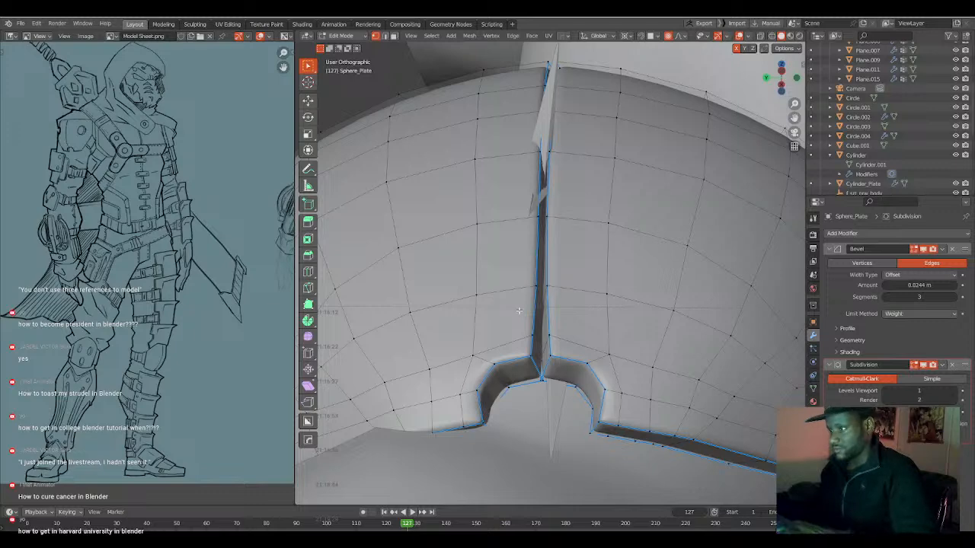
# Move the seam vertex at the shoulder plate's lower notch slightly, using smooth proportional editing with a size of about 0.323 m.
pyautogui.press('l')
pyautogui.hotkey('alt', 'z')
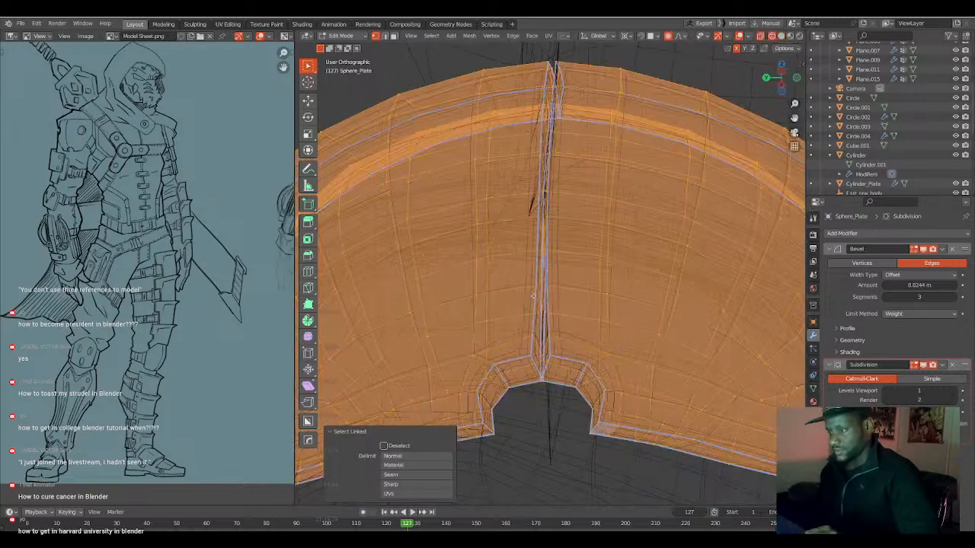
pyautogui.scroll(1, 537, 312)
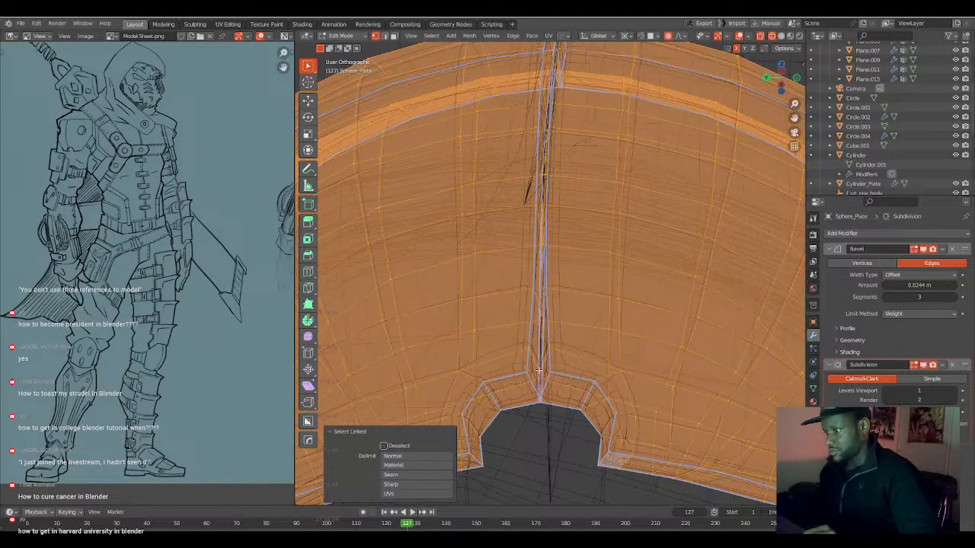
pyautogui.hotkey('alt', 'a')
pyautogui.hotkey('shift', 'z')
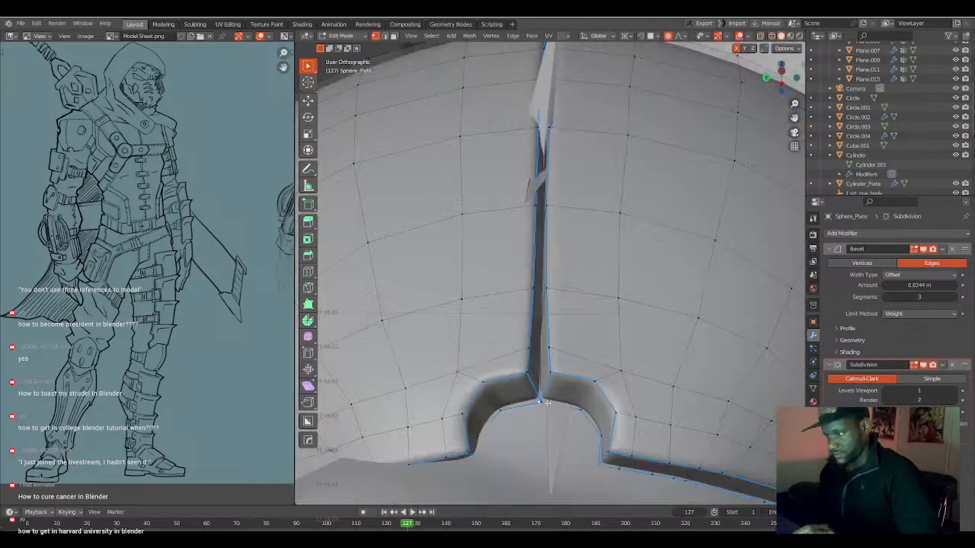
pyautogui.press('g')
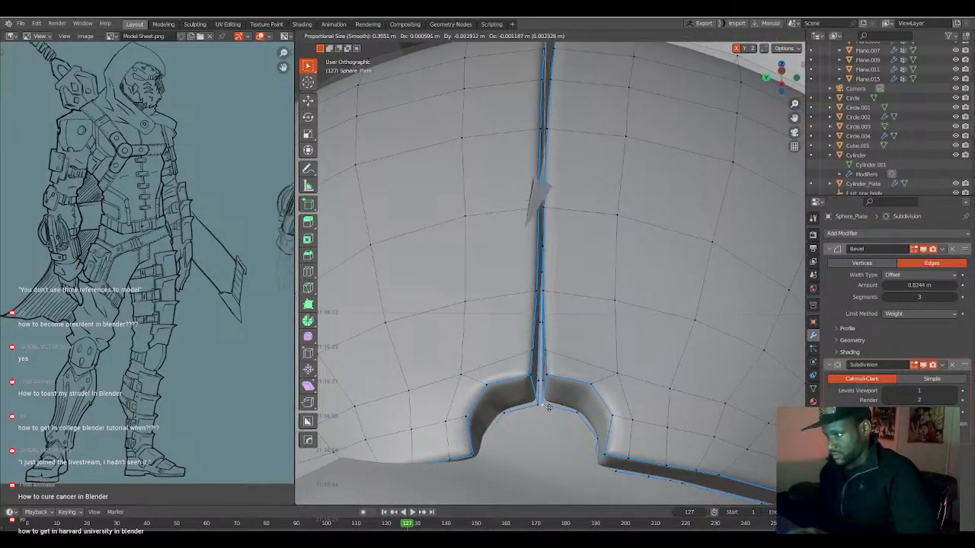
pyautogui.click(545, 384)
pyautogui.scroll(-3, 543, 312)
pyautogui.moveTo(543, 312); pyautogui.dragTo(550, 299, button='middle')
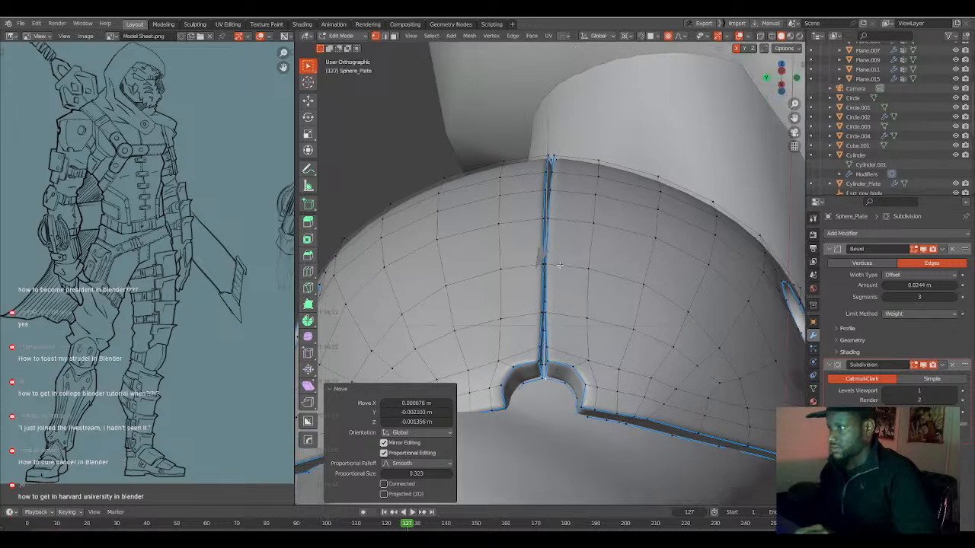
# Shift a vertex halfway up the shoulder plate's seam about 0.004 m along negative Y with smooth proportional editing, and readjust it slightly.
pyautogui.press('g')
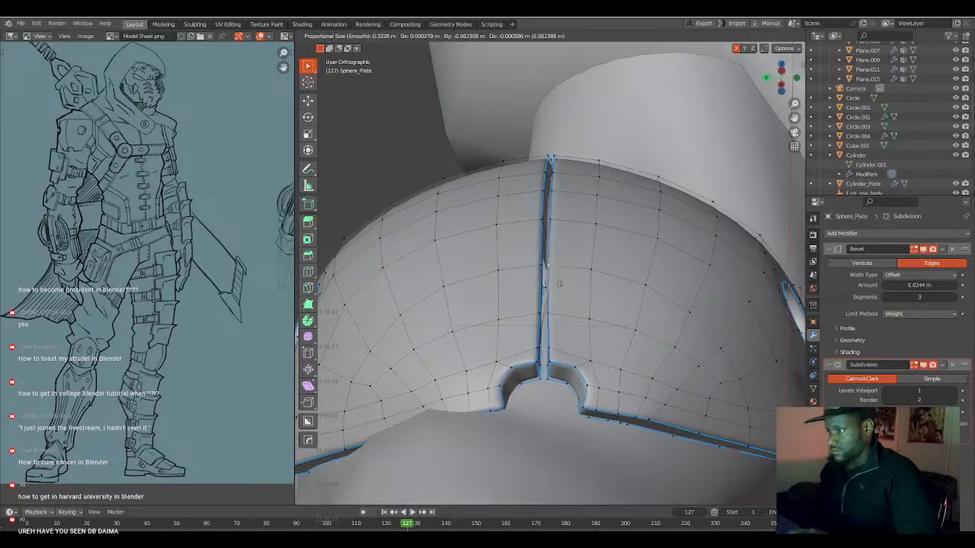
pyautogui.click(561, 285)
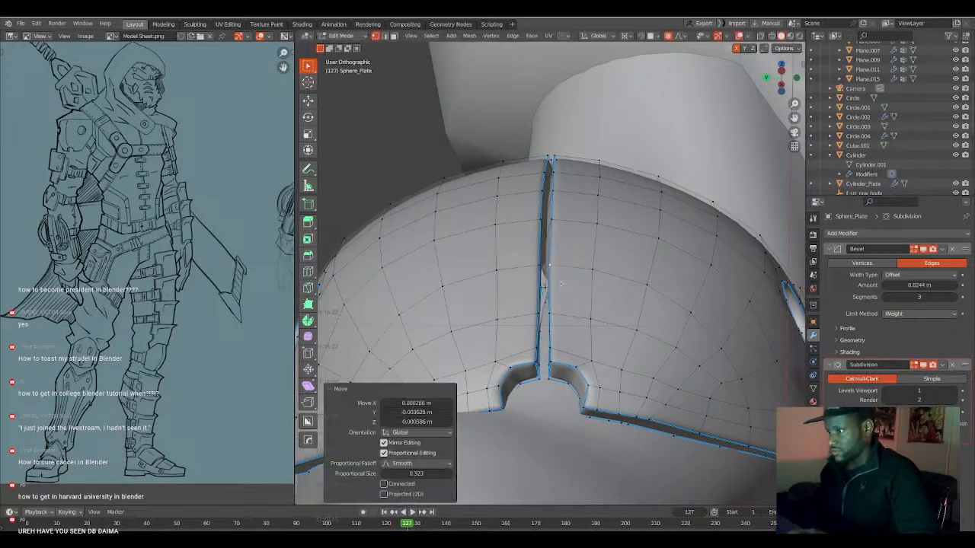
pyautogui.press('g')
pyautogui.click(557, 303)
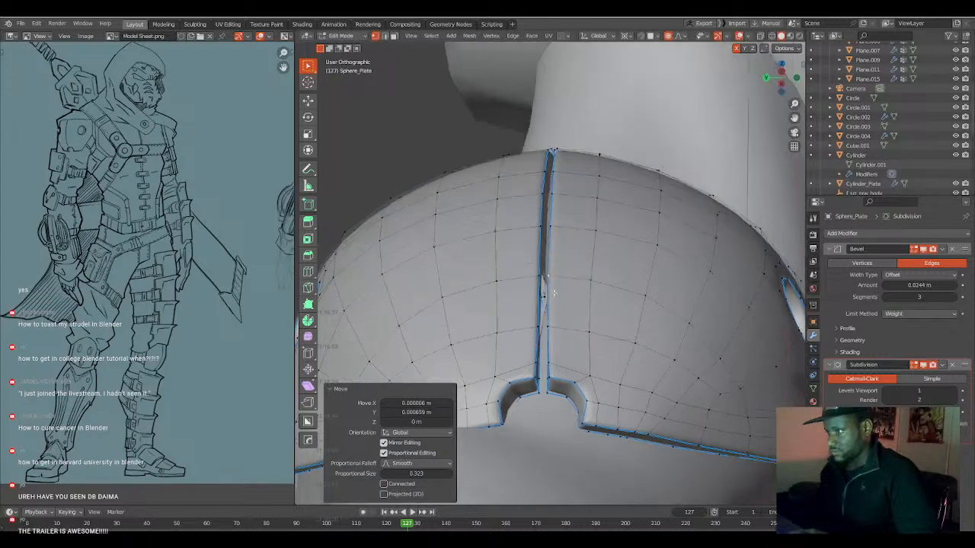
# Check the shoulder plate's seam in Object Mode, return to Edit Mode and turn off the Bevel modifier's viewport display.
pyautogui.moveTo(557, 303); pyautogui.dragTo(556, 291, button='middle')
pyautogui.scroll(-5, 556, 291)
pyautogui.press('Tab')
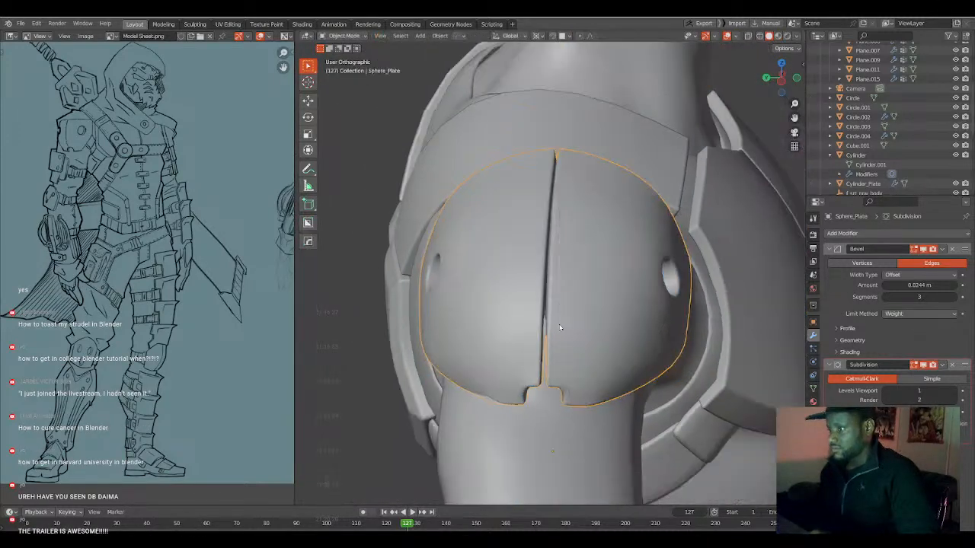
pyautogui.moveTo(560, 342)
pyautogui.mouseDown(button='middle')
pyautogui.moveTo(579, 331)
pyautogui.moveTo(553, 324)
pyautogui.mouseUp(button='middle')
pyautogui.scroll(4, 566, 323)
pyautogui.press('Tab')
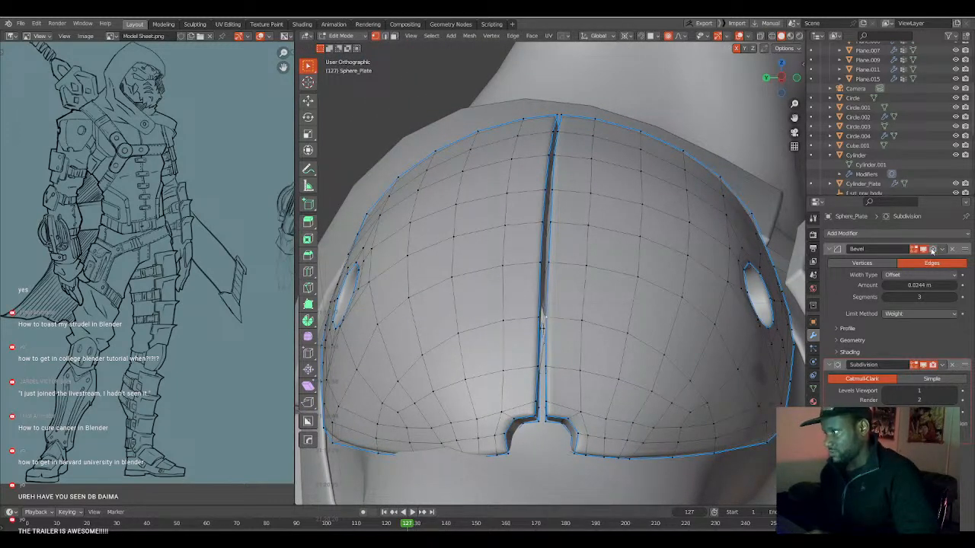
pyautogui.click(925, 249)
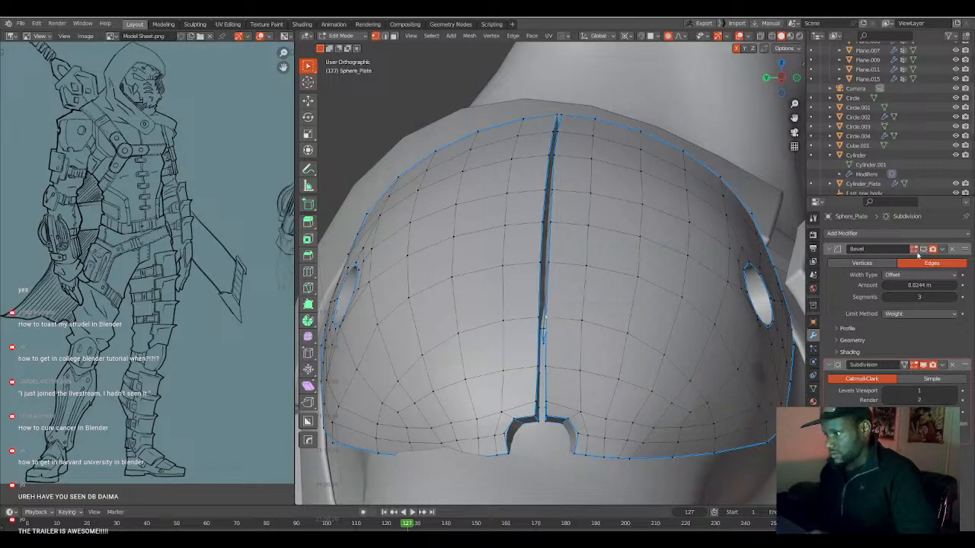
# In wireframe, raise the tip of the stray spike inside the seam by about 0.016 m, reducing the proportional size to about 0.007 m.
pyautogui.scroll(6, 566, 308)
pyautogui.scroll(-3, 566, 308)
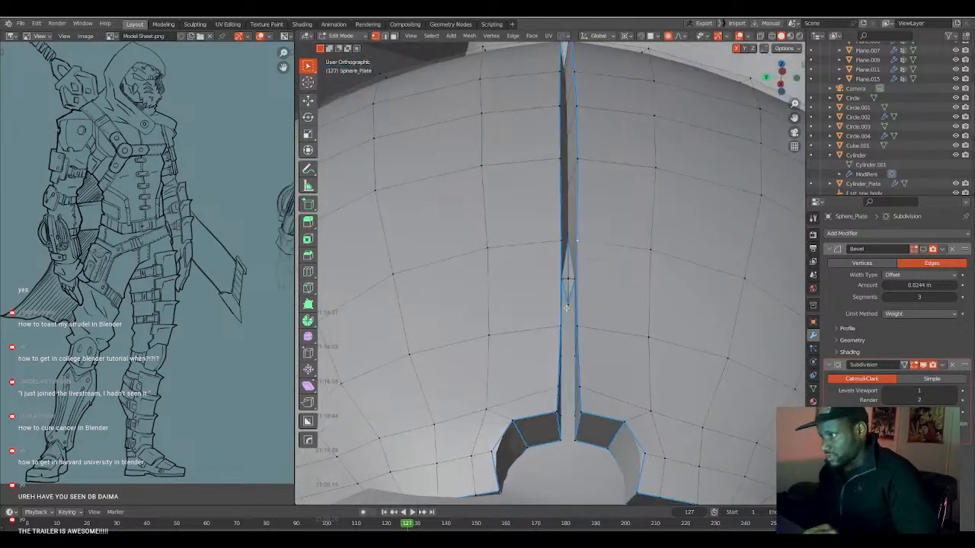
pyautogui.hotkey('shift', 'z')
pyautogui.scroll(2, 566, 313)
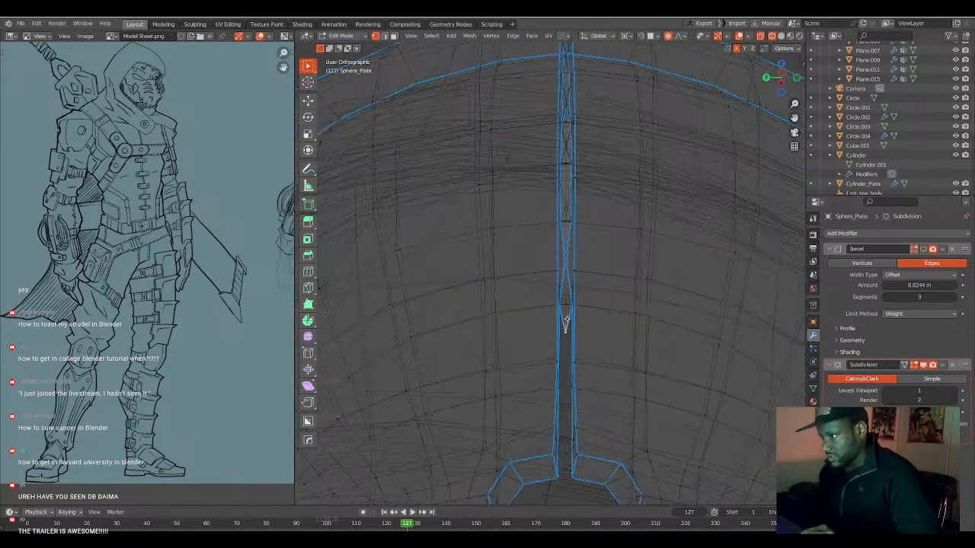
pyautogui.press('g')
pyautogui.scroll(5, 561, 341)
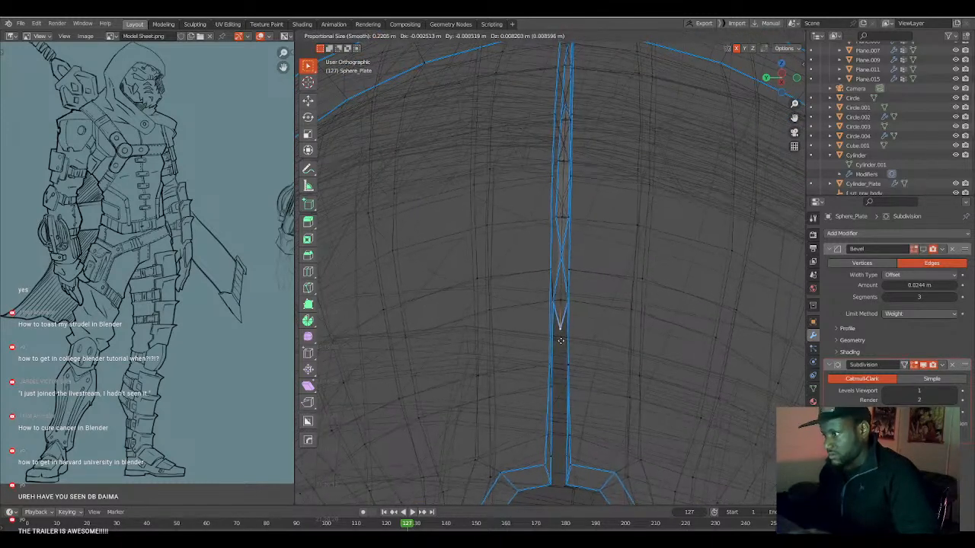
pyautogui.scroll(8, 563, 335)
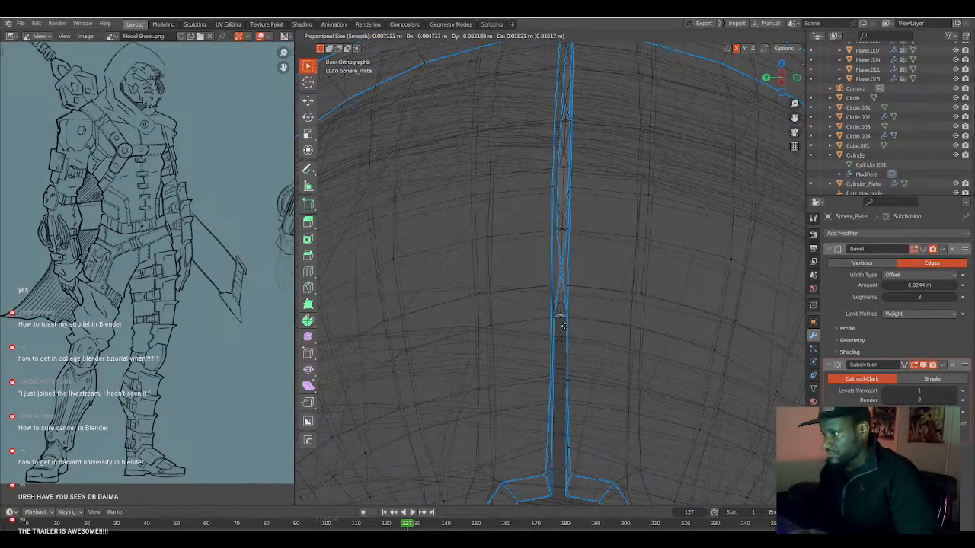
pyautogui.click(569, 291)
# Uncross the edges along the middle and upper seam by moving its overlapping vertices individually with a proportional size of about 0.005 m.
pyautogui.press('g')
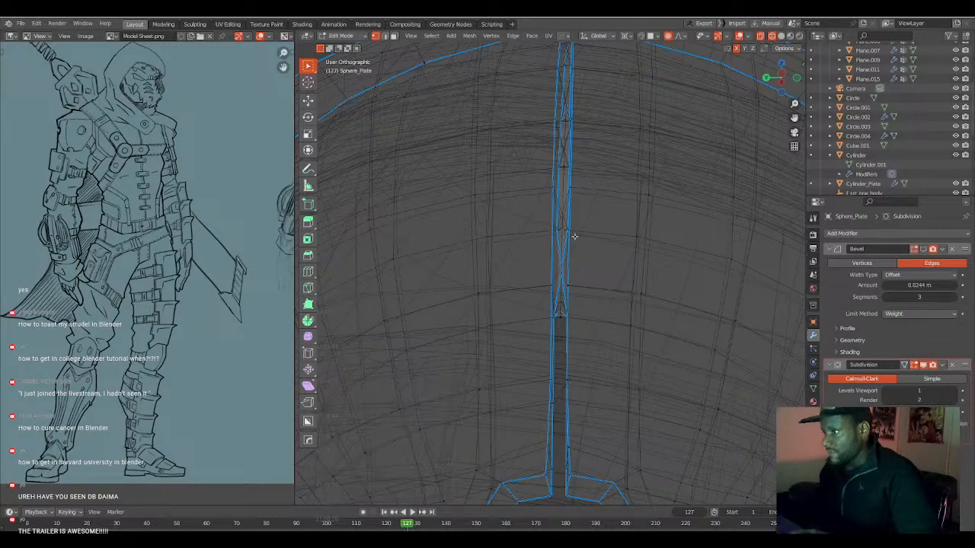
pyautogui.click(565, 236)
pyautogui.press('g')
pyautogui.click(581, 198)
pyautogui.press('g')
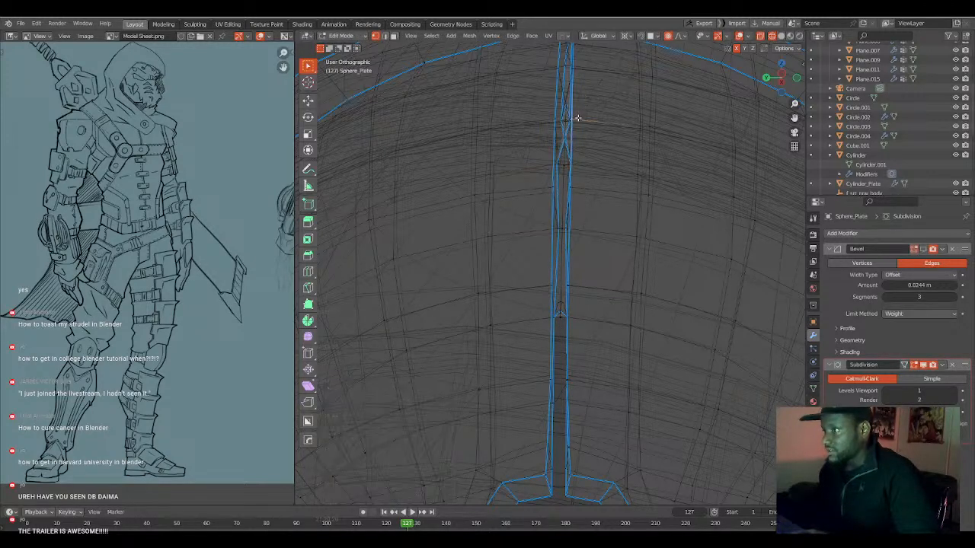
pyautogui.click(566, 123)
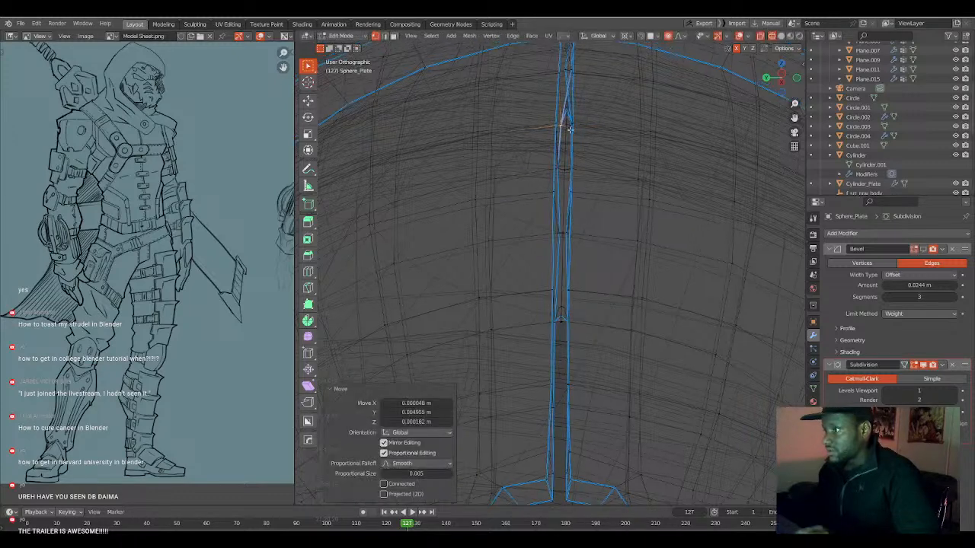
pyautogui.press('g')
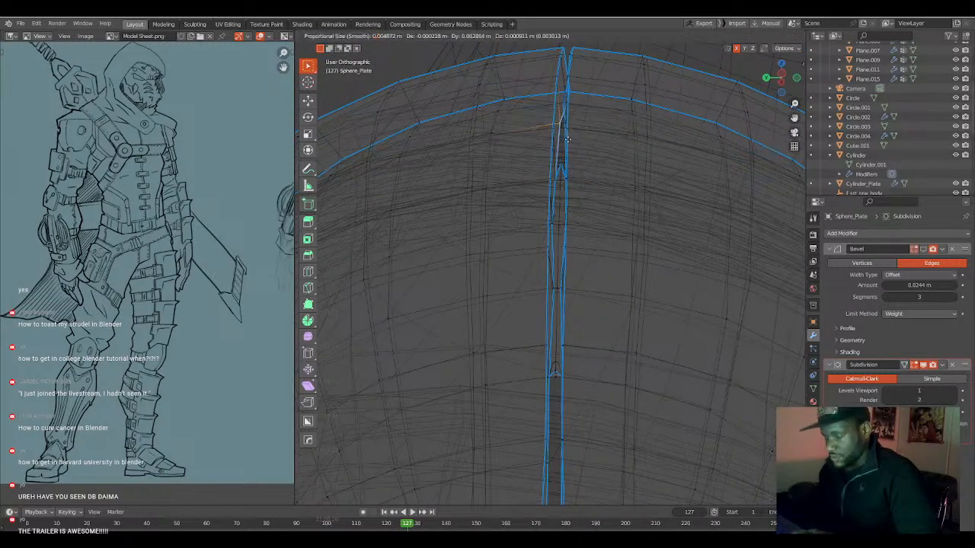
pyautogui.click(568, 141)
# Separate the overlapping vertices where the seam meets the shoulder plate's upper rim, moving each one to its own side of the gap.
pyautogui.click(572, 99)
pyautogui.press('g')
pyautogui.click(566, 103)
pyautogui.click(572, 95)
pyautogui.press('g')
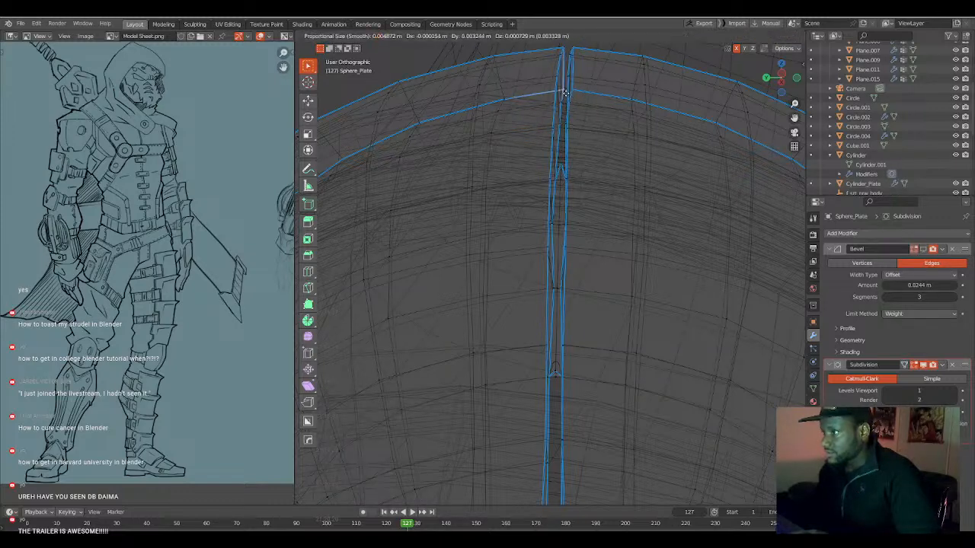
pyautogui.click(565, 92)
# Select the upper and lower stray spike geometry left inside the seam and delete its vertices.
pyautogui.click(561, 164)
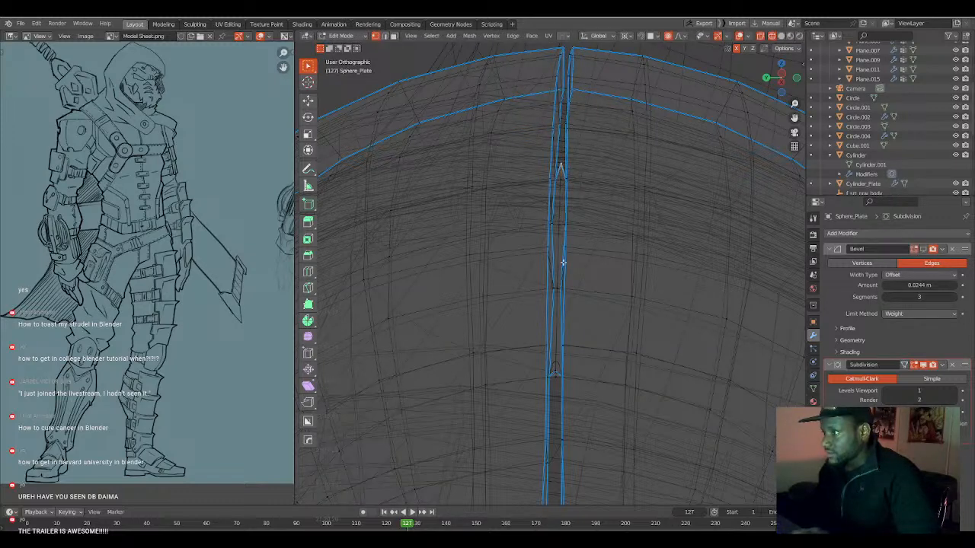
pyautogui.keyDown('ctrl'); pyautogui.click(556, 375); pyautogui.keyUp('ctrl')
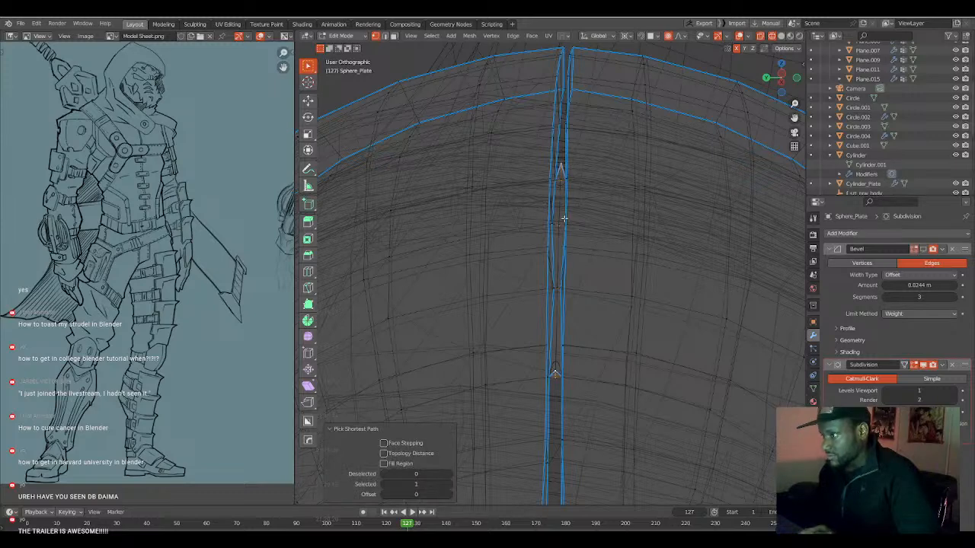
pyautogui.press('x')
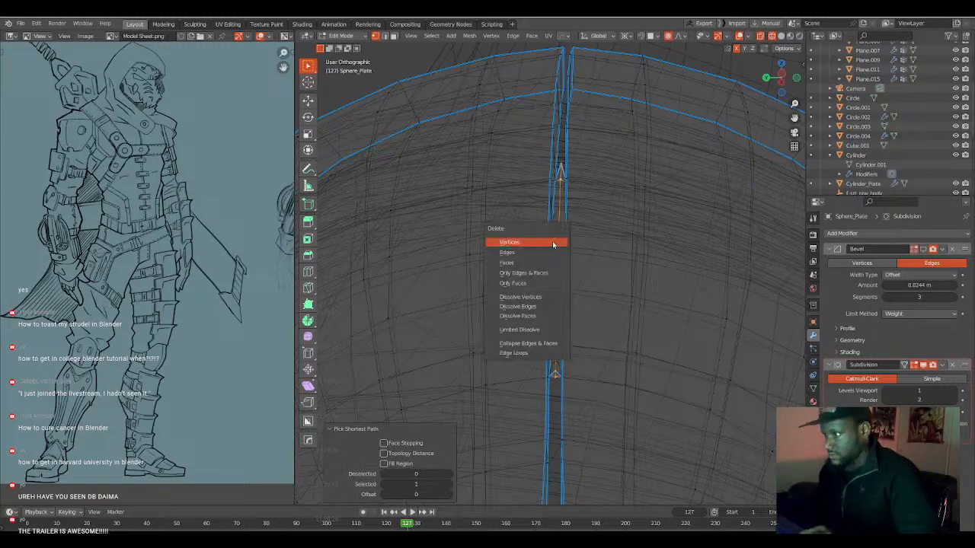
pyautogui.click(552, 241)
# Isolate the shoulder plate in solid shading, examine its seam from the inner side, and return to the full scene in Object Mode.
pyautogui.moveTo(552, 255)
pyautogui.mouseDown(button='middle')
pyautogui.moveTo(538, 257)
pyautogui.moveTo(650, 259)
pyautogui.moveTo(612, 282)
pyautogui.moveTo(509, 287)
pyautogui.mouseUp(button='middle')
pyautogui.hotkey('alt', 'z')
pyautogui.hotkey('alt', 'z')
pyautogui.hotkey('shift', 'z')
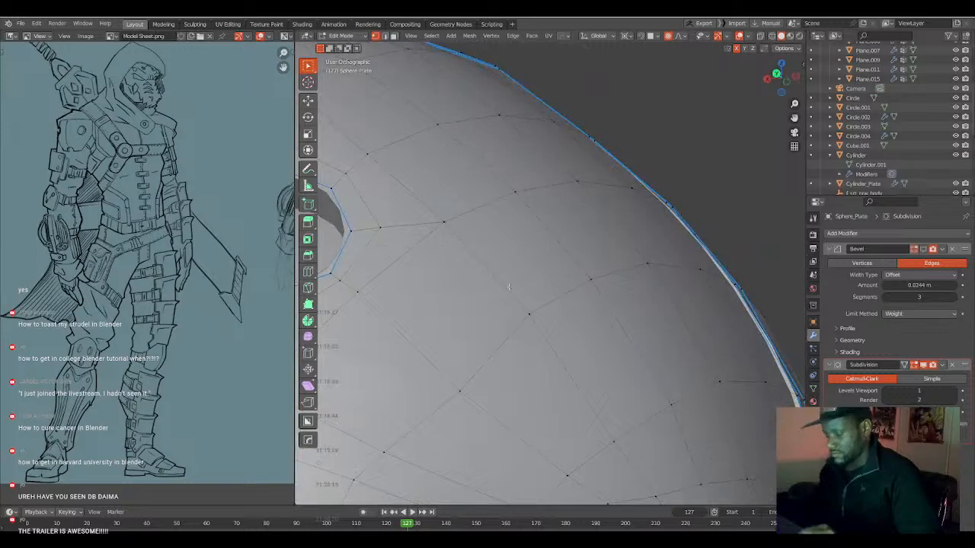
pyautogui.press('KP_Divide')
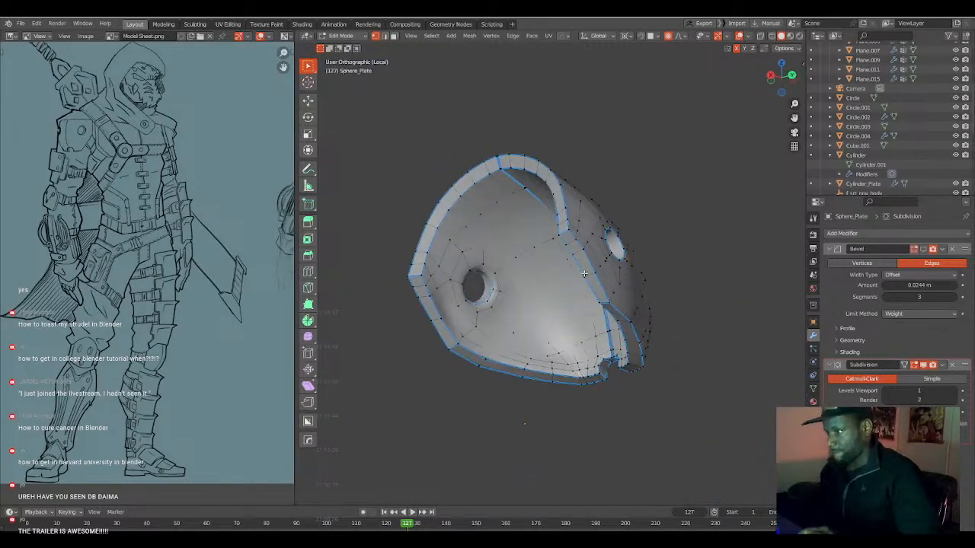
pyautogui.moveTo(569, 284); pyautogui.dragTo(576, 290, button='middle')
pyautogui.scroll(8, 579, 290)
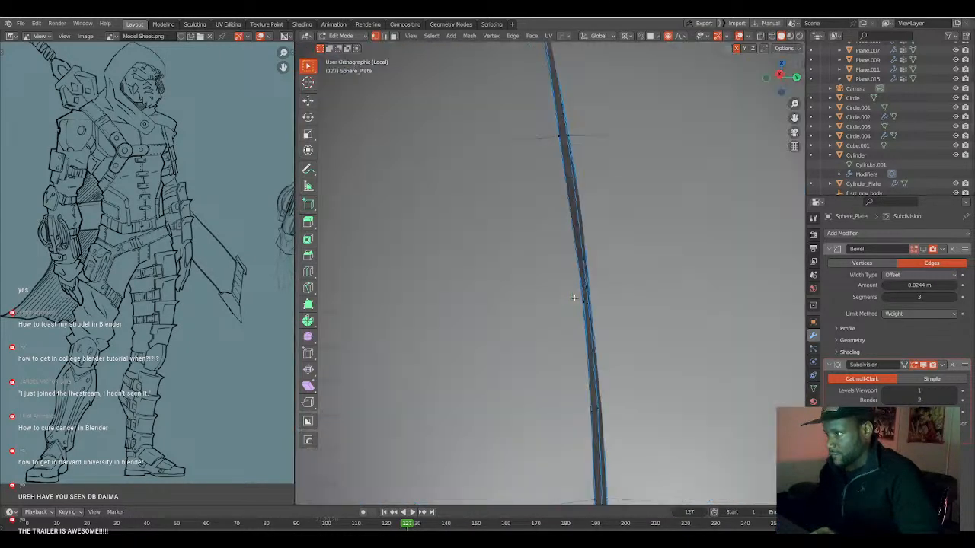
pyautogui.scroll(-8, 583, 274)
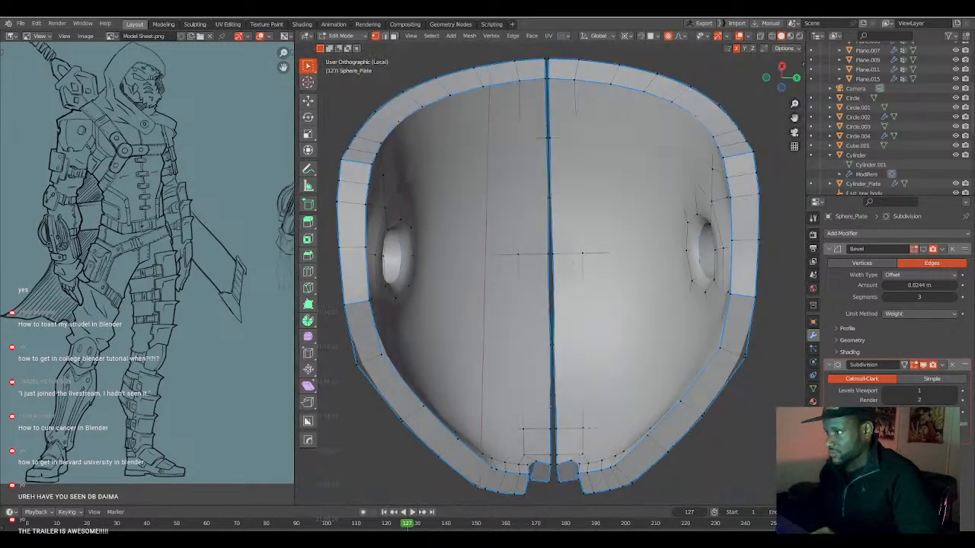
pyautogui.moveTo(572, 272); pyautogui.dragTo(500, 302, button='middle')
pyautogui.press('Tab')
pyautogui.scroll(-3, 521, 319)
pyautogui.press('KP_Divide')
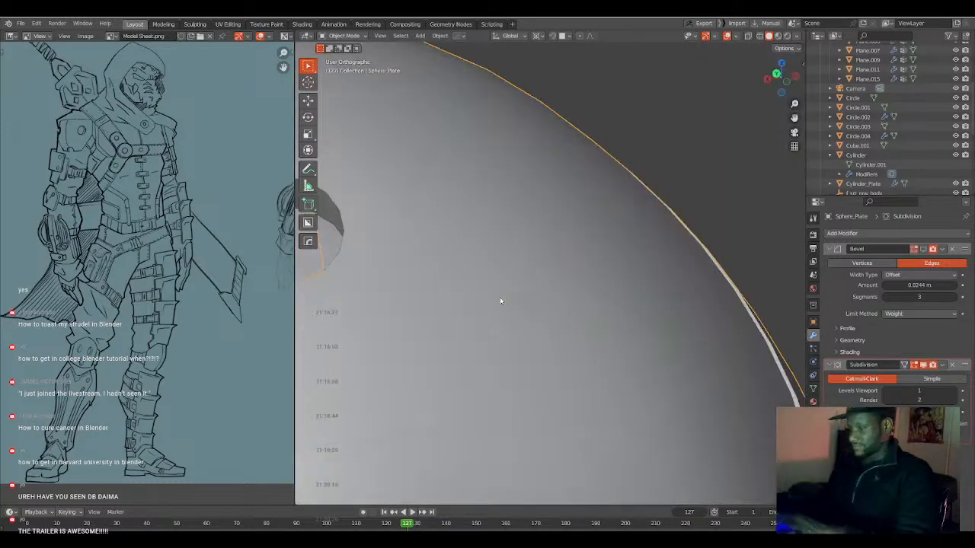
# Frame the character's torso from the front, select the body mesh and put it into Edit Mode with nothing selected.
pyautogui.moveTo(572, 304); pyautogui.dragTo(583, 308, button='middle')
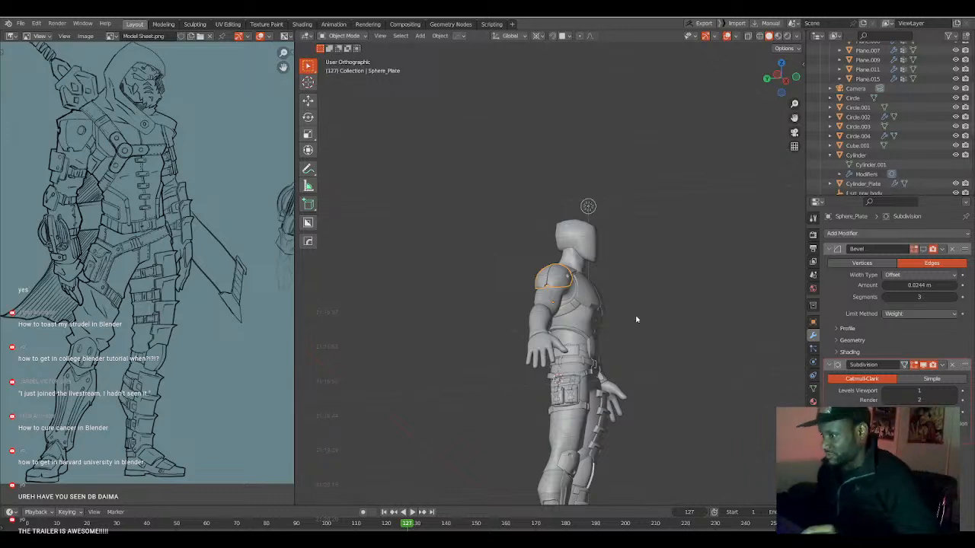
pyautogui.moveTo(640, 318); pyautogui.dragTo(609, 326, button='middle')
pyautogui.press('KP_1')
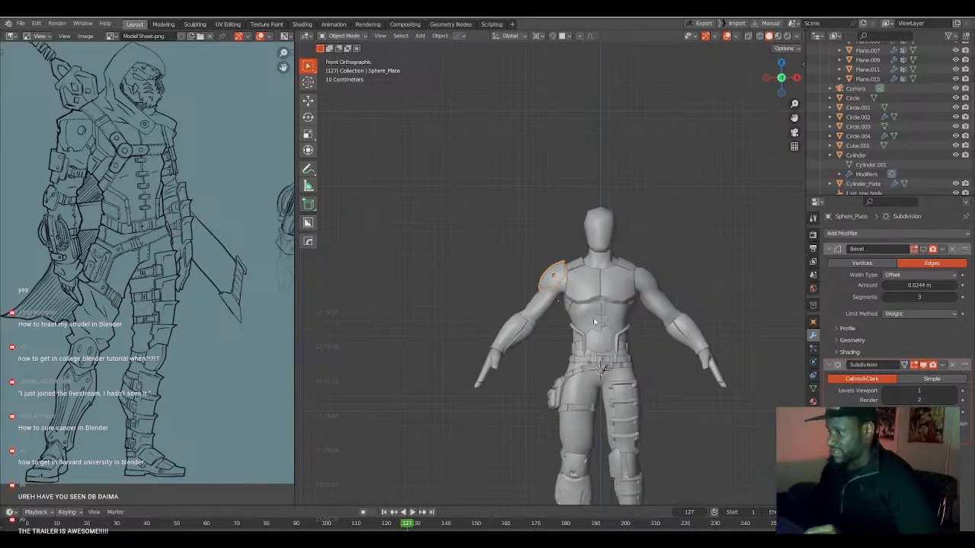
pyautogui.scroll(4, 600, 342)
pyautogui.moveTo(613, 374); pyautogui.dragTo(535, 371, button='middle')
pyautogui.click(540, 347)
pyautogui.press('Tab')
pyautogui.hotkey('alt', 'a')
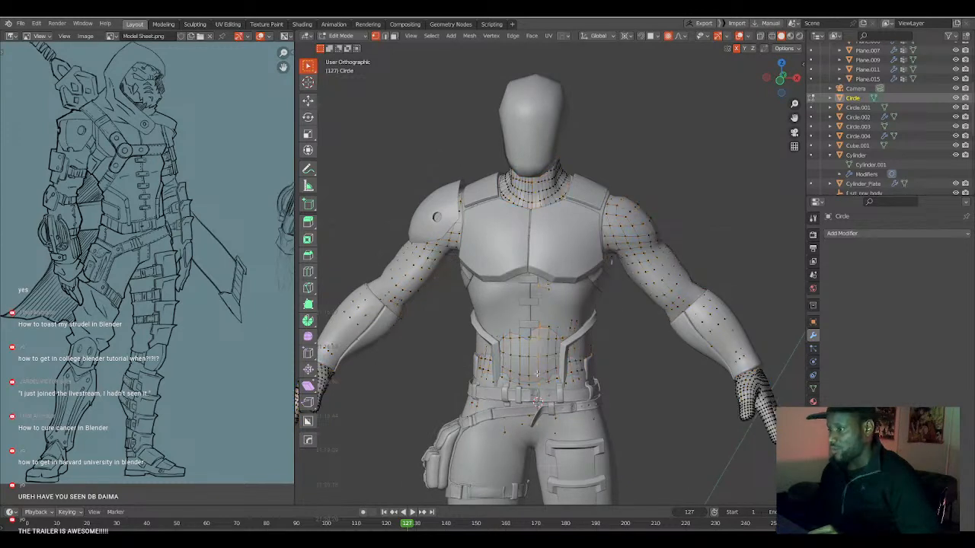
# Select the face loop around the body's waist and try shrinking it along its normals, with and without proportional editing.
pyautogui.press('3')
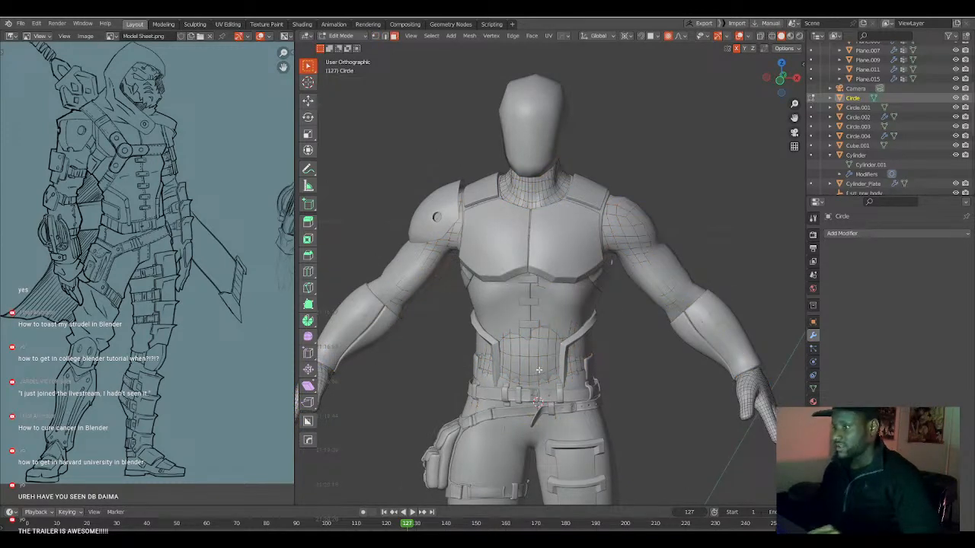
pyautogui.keyDown('alt'); pyautogui.click(539, 369); pyautogui.keyUp('alt')
pyautogui.hotkey('alt', 's')
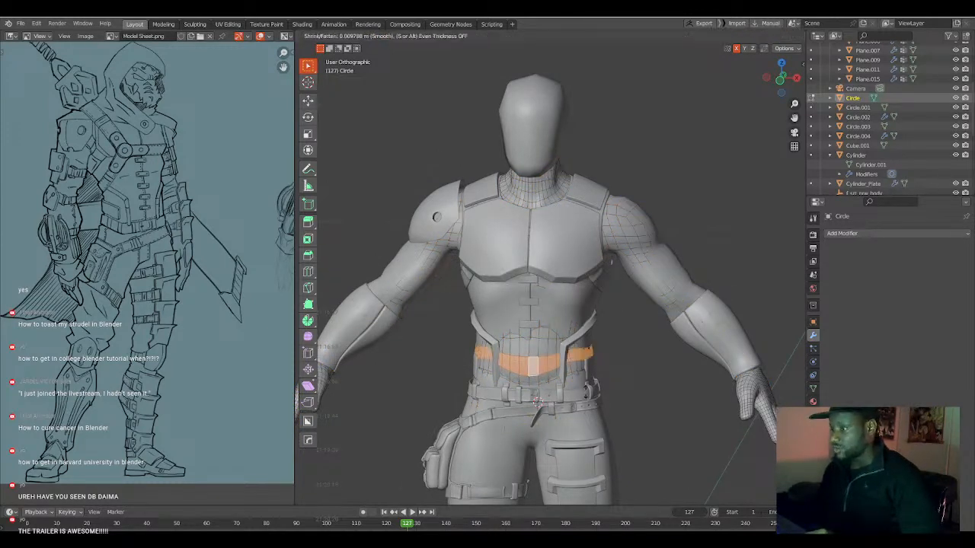
pyautogui.click(586, 392)
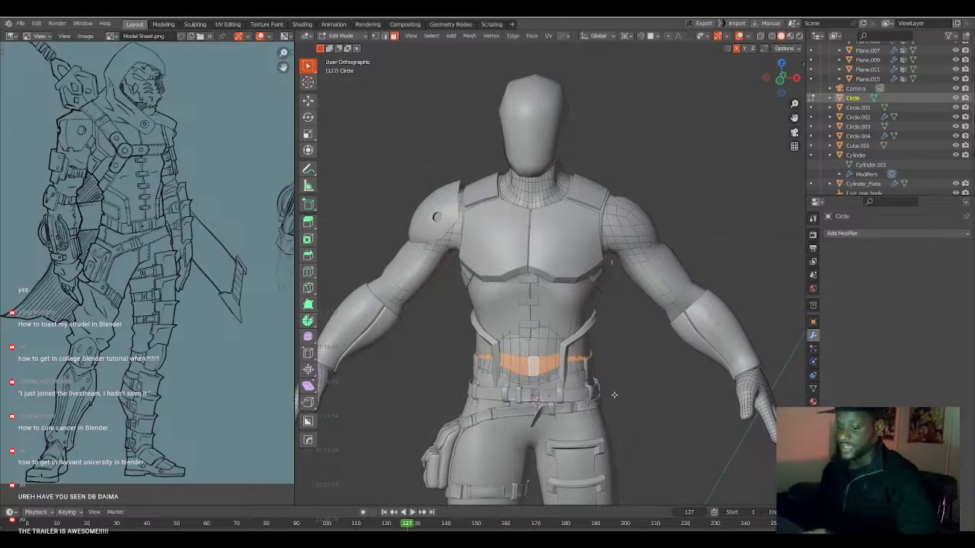
pyautogui.hotkey('alt', 's')
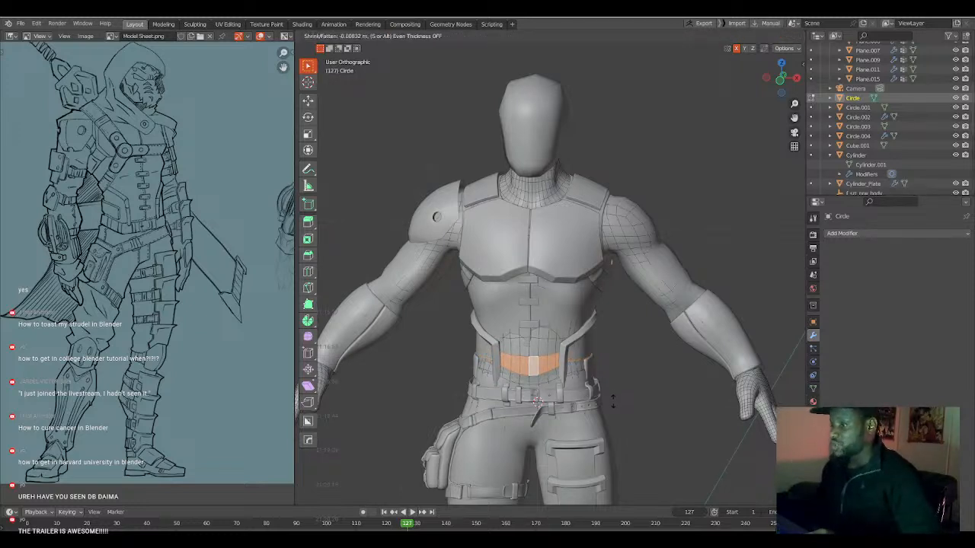
pyautogui.click(612, 409)
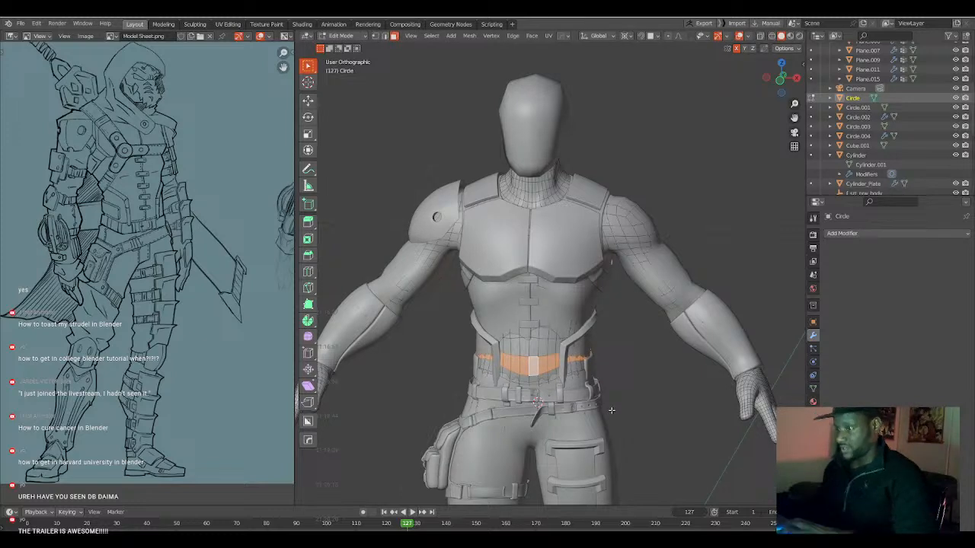
# Shrink the waist face loop by 0.044 m with smooth proportional editing at size 0.629, and pull it in slightly further.
pyautogui.hotkey('alt', 's')
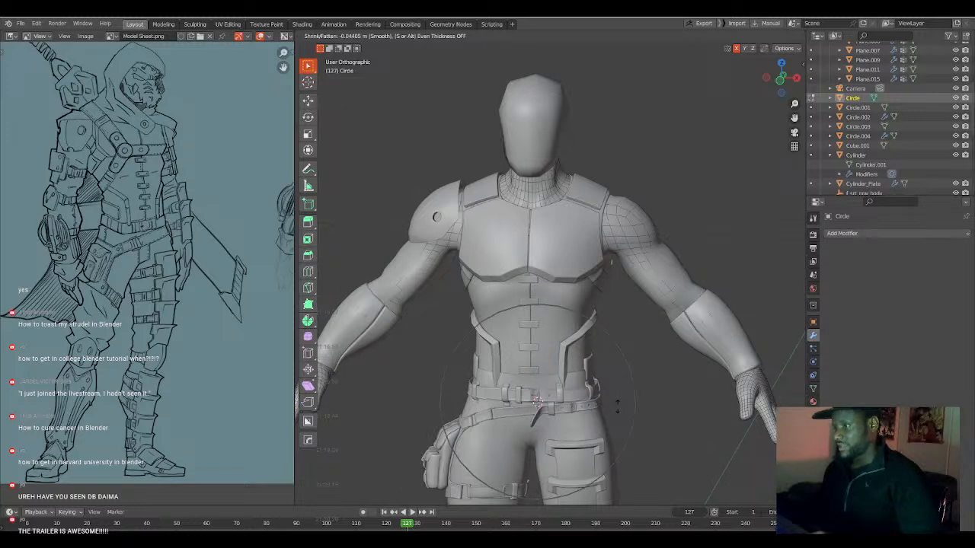
pyautogui.click(617, 405)
pyautogui.moveTo(618, 403)
pyautogui.mouseDown(button='middle')
pyautogui.moveTo(627, 394)
pyautogui.moveTo(606, 395)
pyautogui.mouseUp(button='middle')
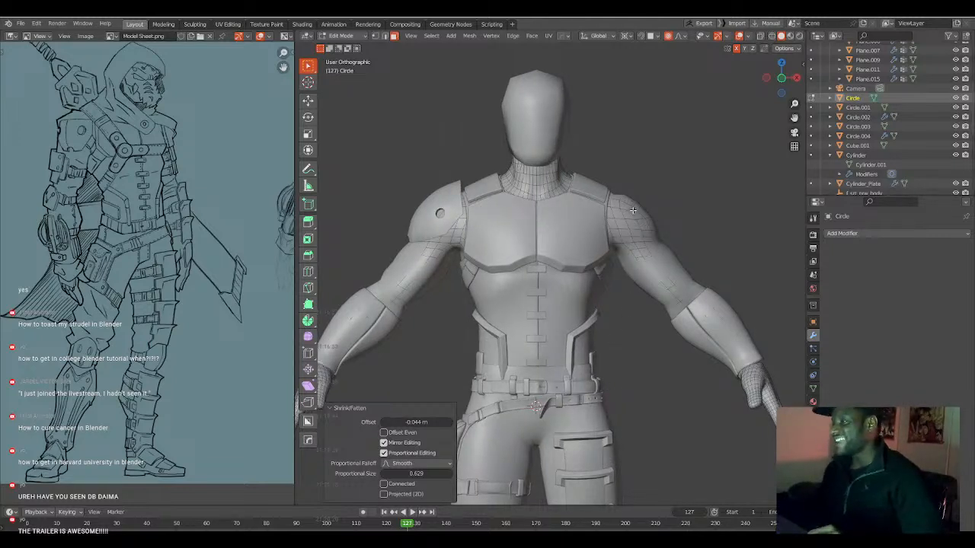
pyautogui.click(648, 251)
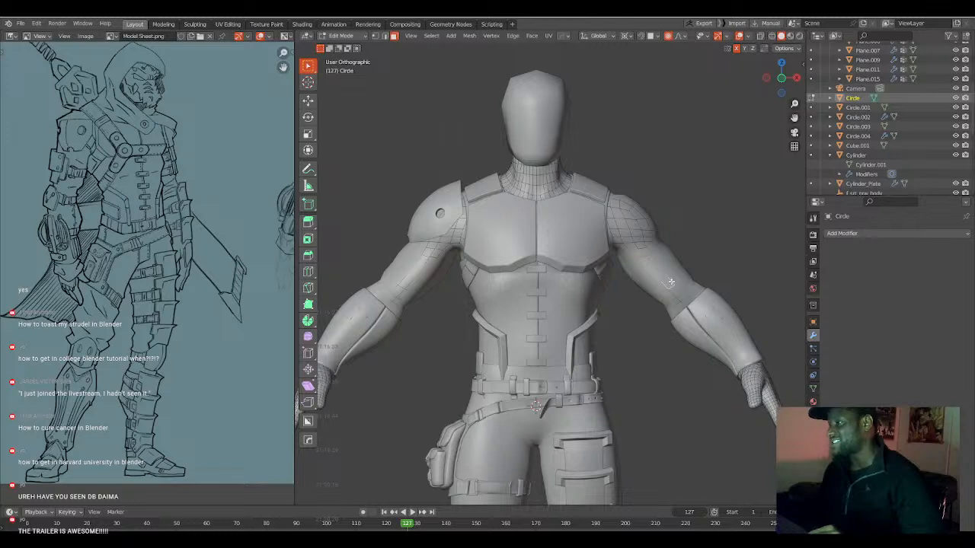
pyautogui.hotkey('alt', 's')
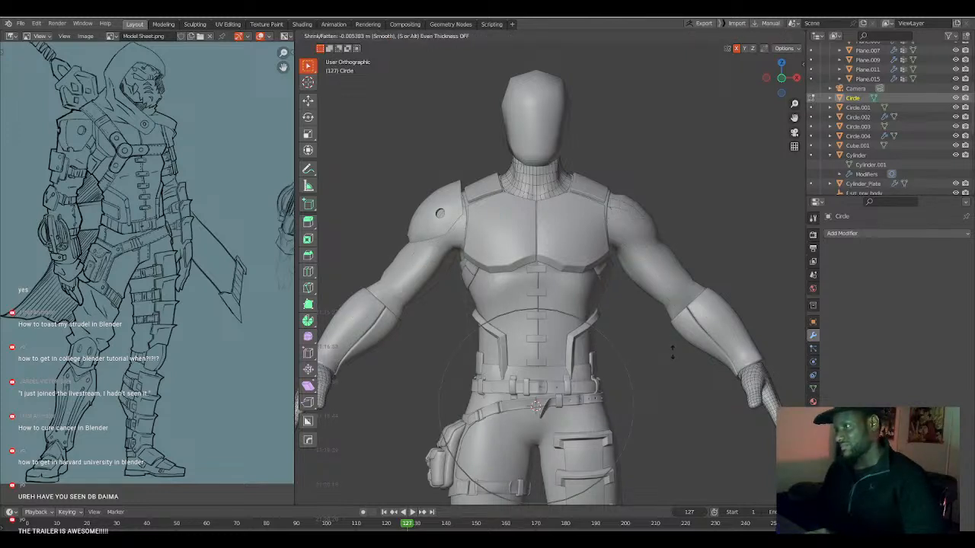
pyautogui.click(672, 352)
pyautogui.moveTo(663, 342)
pyautogui.mouseDown(button='middle')
pyautogui.moveTo(605, 347)
pyautogui.moveTo(654, 349)
pyautogui.mouseUp(button='middle')
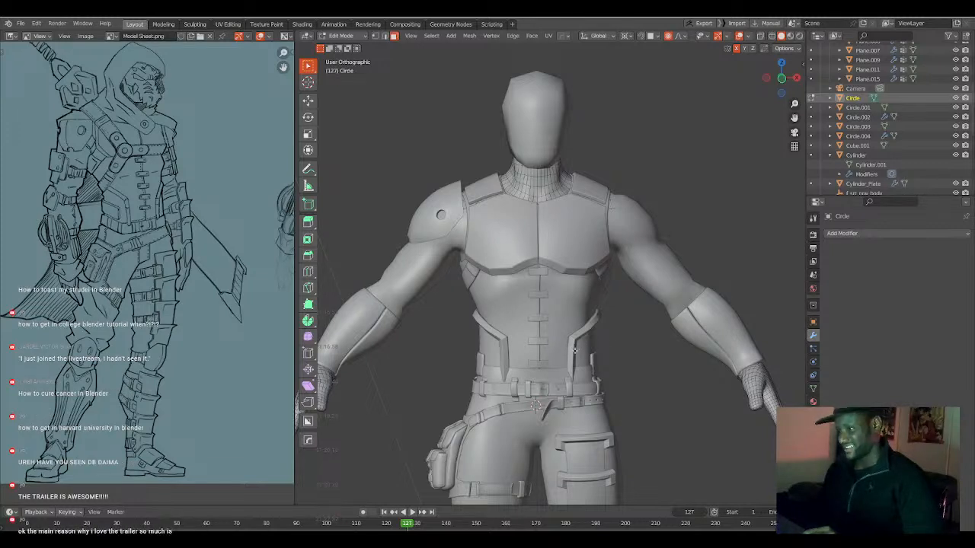
# Leave the body mesh, select the flanged waist plates and the torso armour with the centre straps, and open them together in Edit Mode.
pyautogui.press('Tab')
pyautogui.click(585, 354)
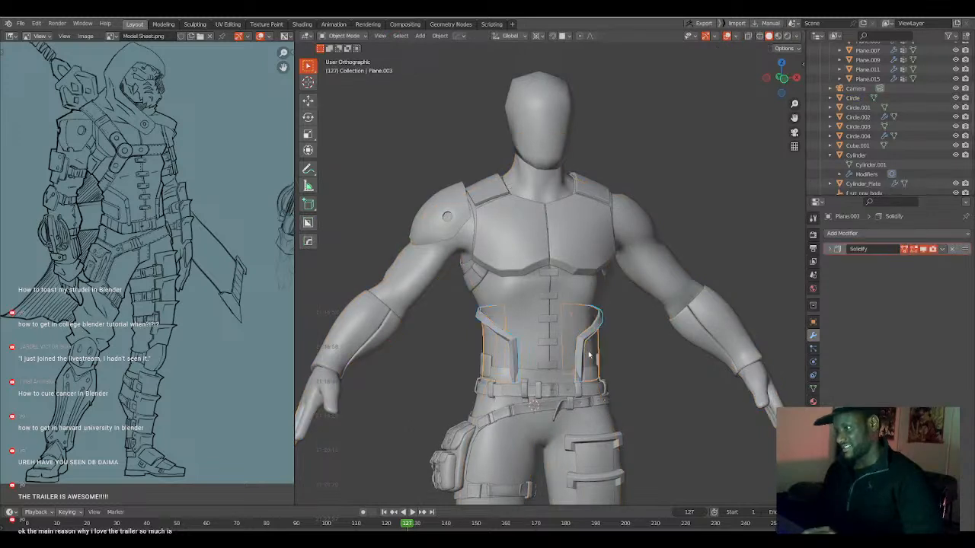
pyautogui.click(597, 359)
pyautogui.click(598, 357)
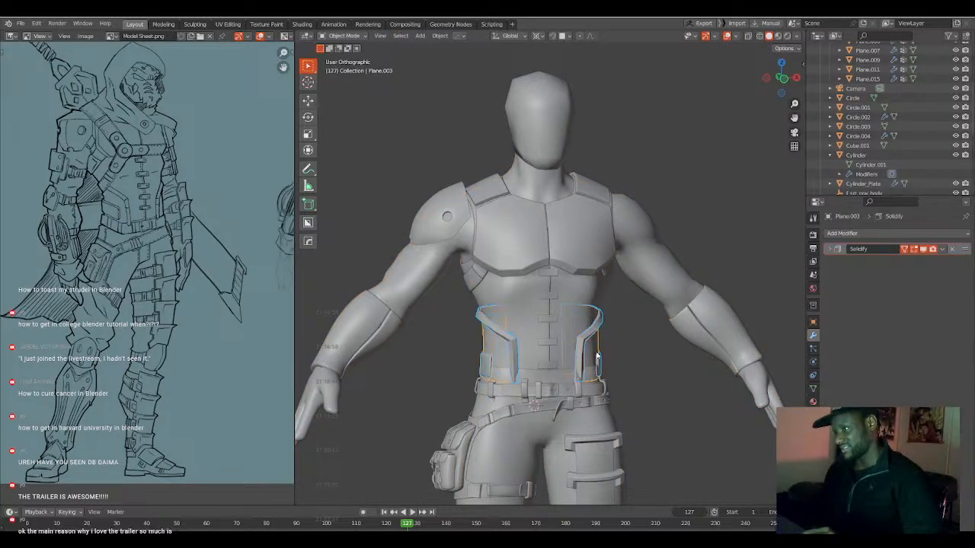
pyautogui.click(569, 353)
pyautogui.hotkey('ctrl', '1')
pyautogui.click(553, 366)
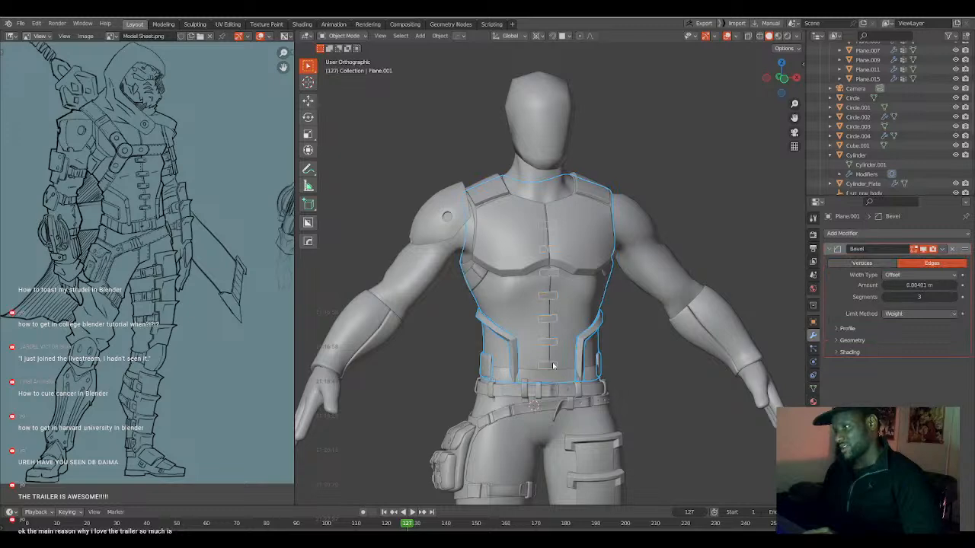
pyautogui.press('Tab')
pyautogui.moveTo(553, 379); pyautogui.dragTo(539, 371, button='middle')
pyautogui.press('Tab')
pyautogui.scroll(5, 539, 371)
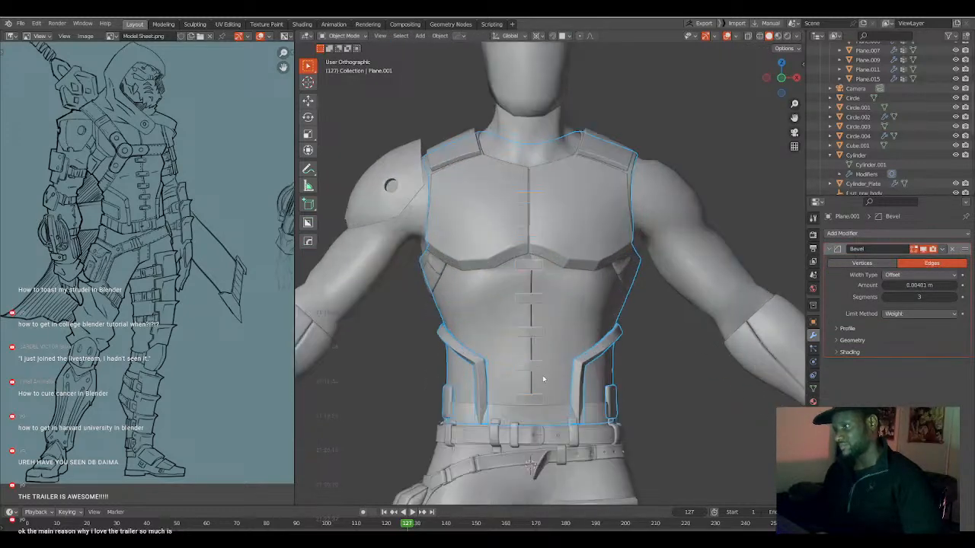
pyautogui.press('Tab')
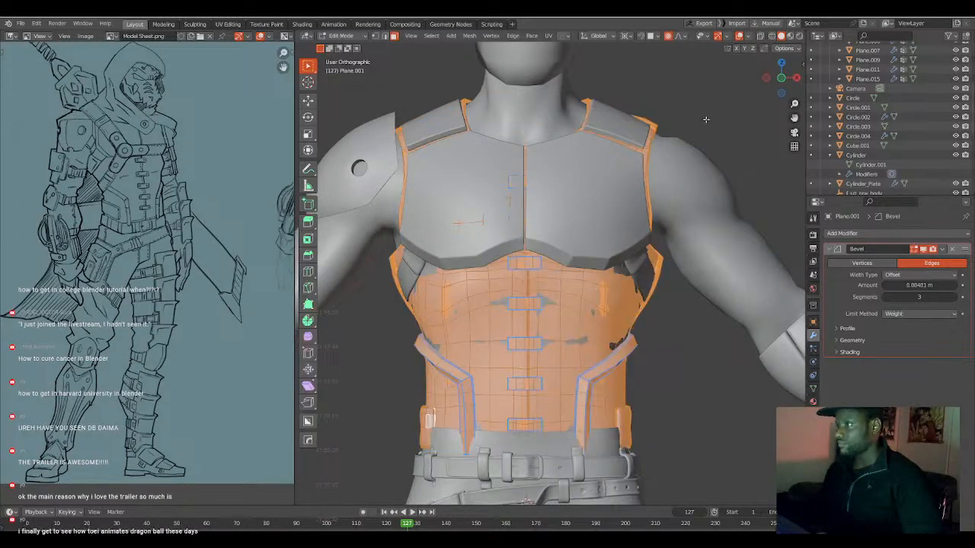
# Clear the mesh selection and pull the torso armour's lower front edge forward about 0.04 m along global Y with smooth proportional editing.
pyautogui.moveTo(578, 340); pyautogui.dragTo(544, 407, button='middle')
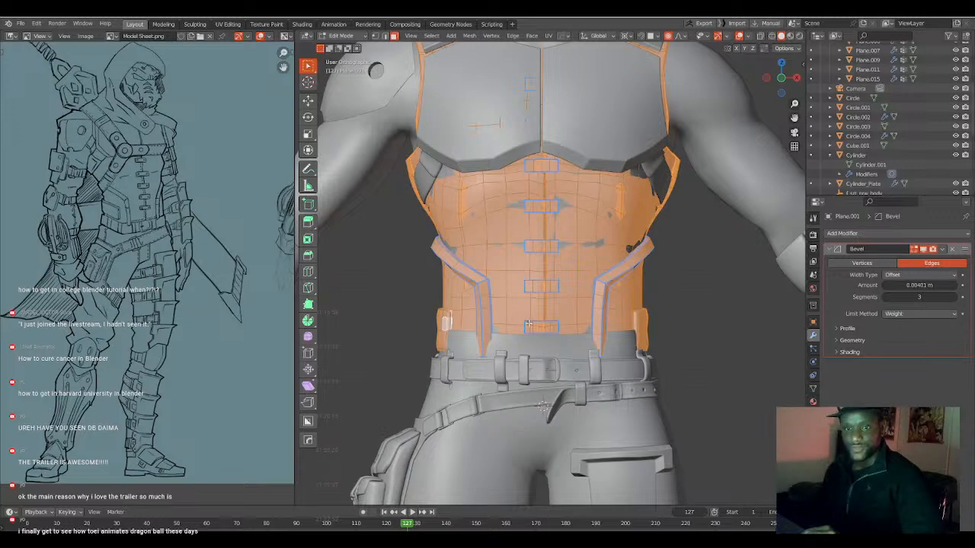
pyautogui.moveTo(545, 340); pyautogui.dragTo(565, 342, button='middle')
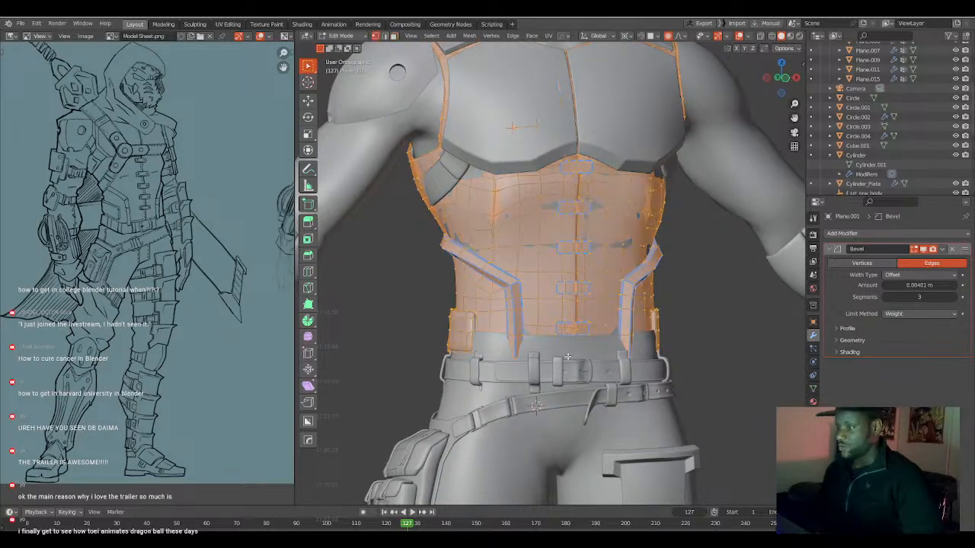
pyautogui.hotkey('alt', 'z')
pyautogui.click(572, 362)
pyautogui.moveTo(575, 363); pyautogui.dragTo(522, 358, button='middle')
pyautogui.hotkey('alt', 'z')
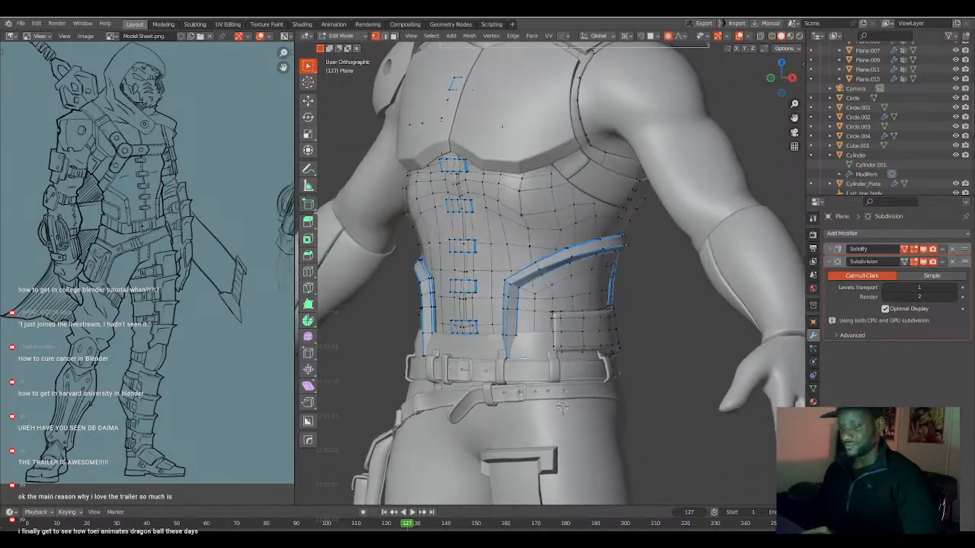
pyautogui.press('g')
pyautogui.press('y')
pyautogui.scroll(-3, 518, 357)
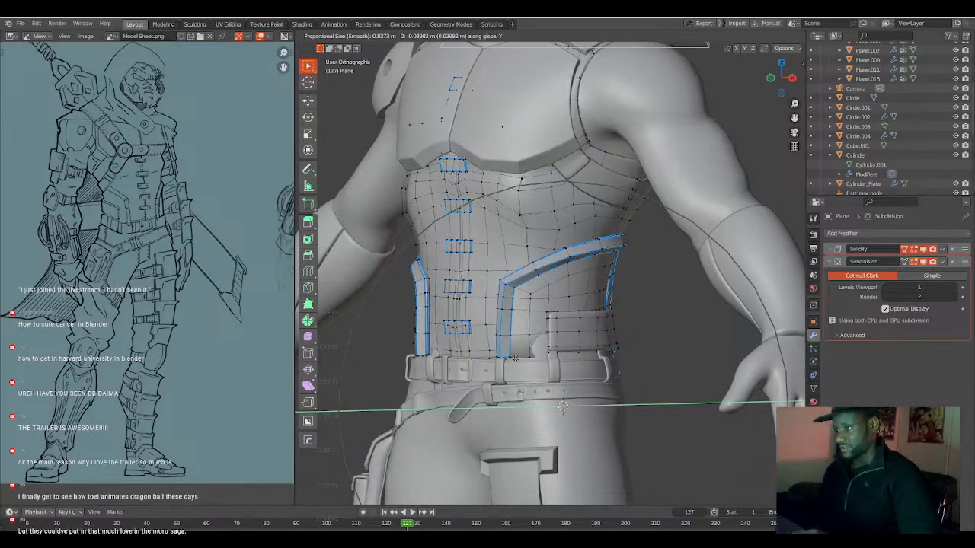
pyautogui.click(557, 356)
pyautogui.hotkey('ctrl', 'z')
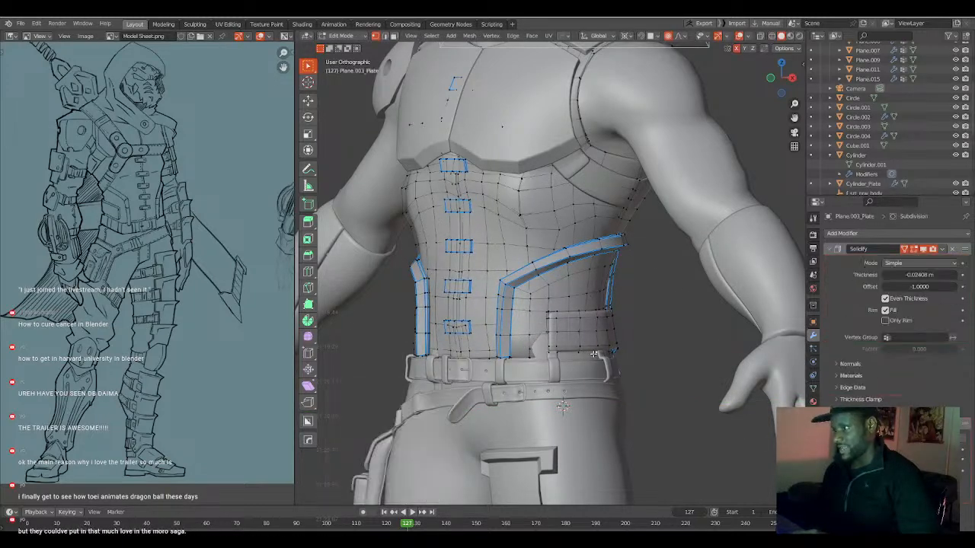
# Move the lower corner of the side waist plate outward about 0.024 m along global X with proportional editing.
pyautogui.moveTo(591, 353); pyautogui.dragTo(622, 355, button='middle')
pyautogui.press('g')
pyautogui.press('x')
pyautogui.scroll(3, 624, 355)
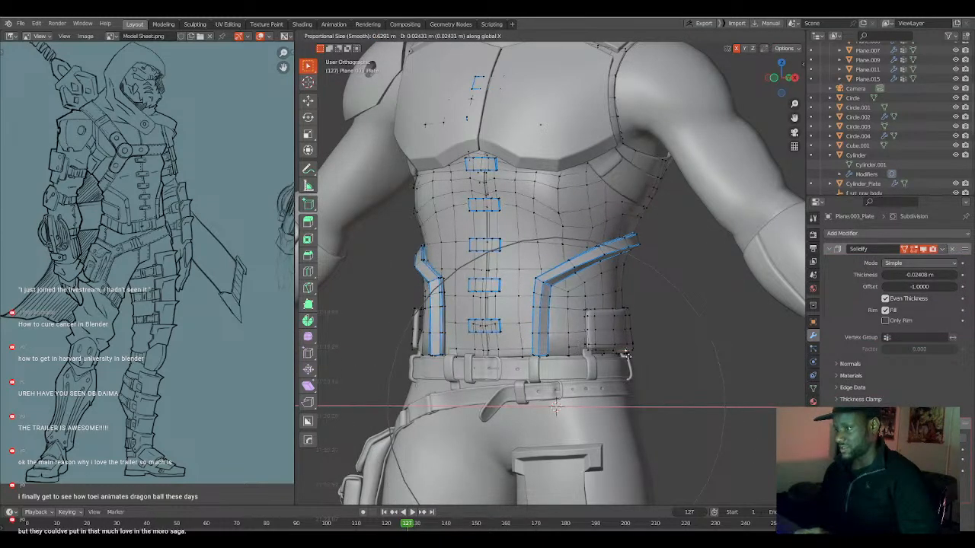
pyautogui.click(624, 355)
pyautogui.moveTo(624, 355); pyautogui.dragTo(595, 355, button='middle')
pyautogui.hotkey('ctrl', 'z')
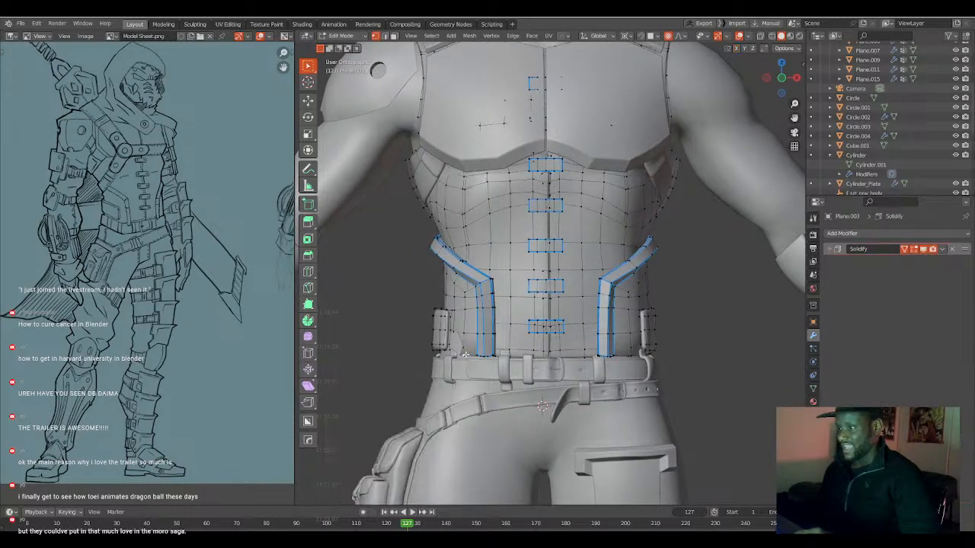
# Move the armour's lower edge near the character's right hip outward about 0.024 m with a smaller proportional radius.
pyautogui.press('g')
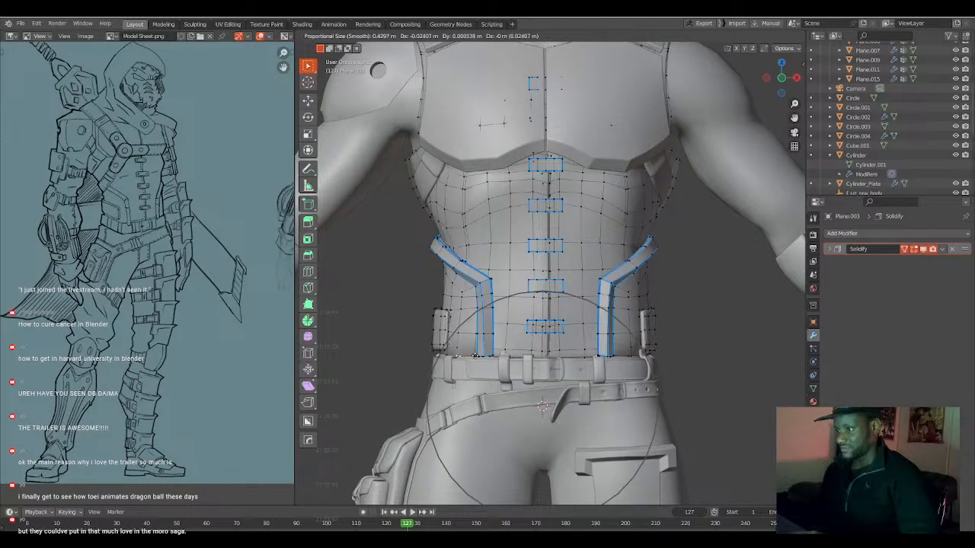
pyautogui.click(461, 299)
pyautogui.hotkey('ctrl', '1')
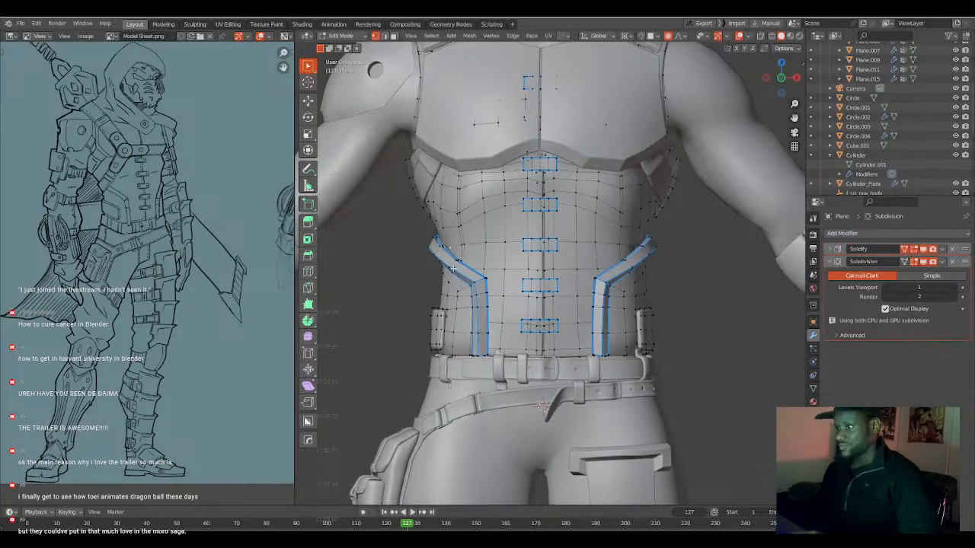
pyautogui.press('g')
pyautogui.rightClick(444, 250)
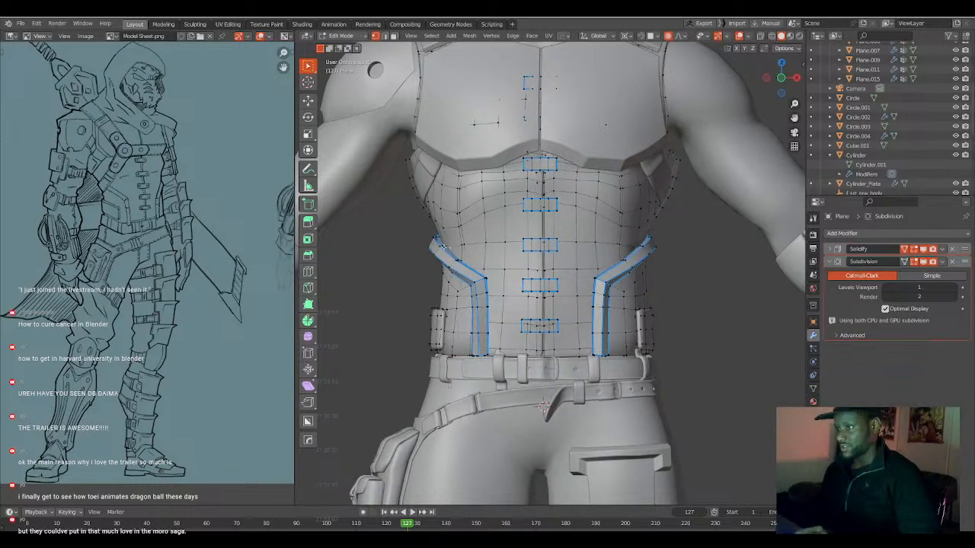
pyautogui.hotkey('ctrl', 'z')
pyautogui.press('g')
pyautogui.press('y')
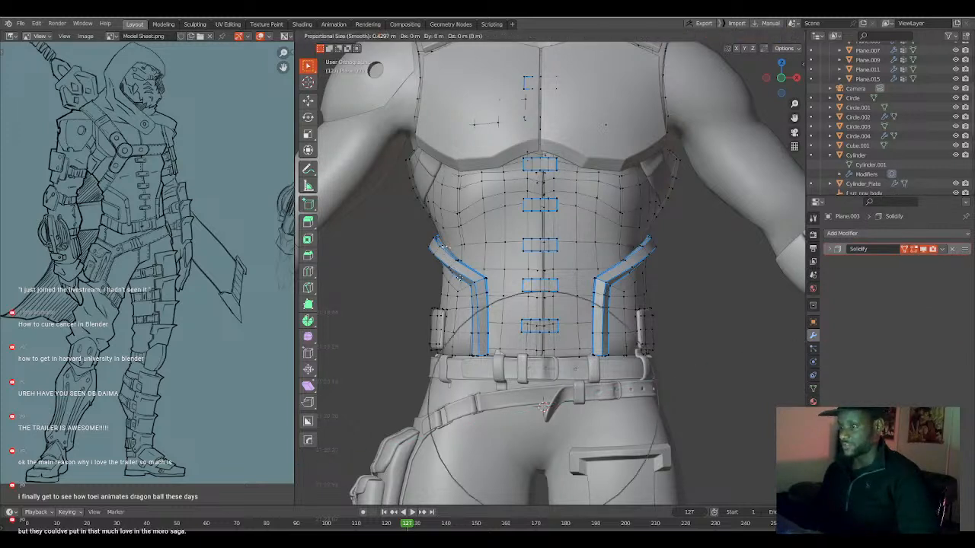
# Move the upper outer corner of the waist flange outward about 0.01 m with proportional editing at size 0.520.
pyautogui.click(439, 253)
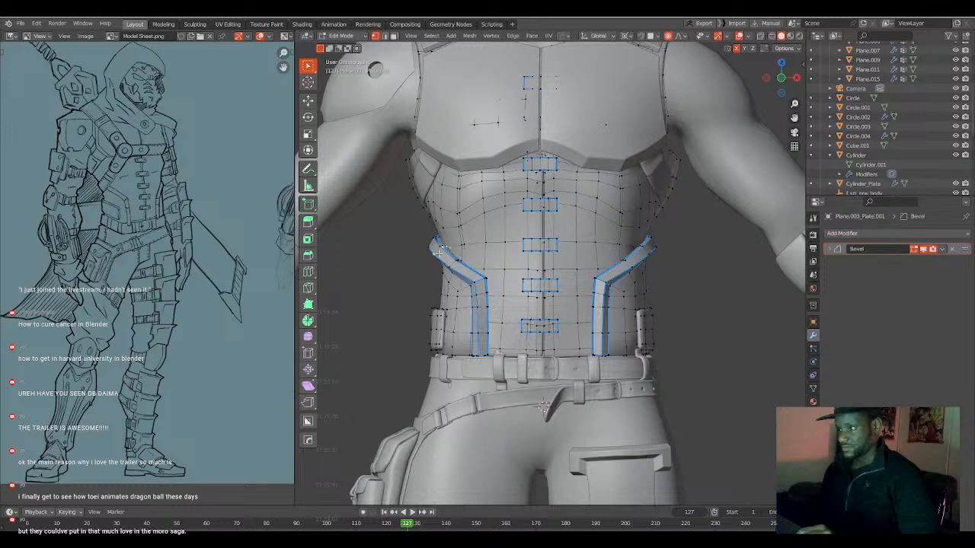
pyautogui.press('g')
pyautogui.scroll(-2, 469, 283)
pyautogui.click(468, 282)
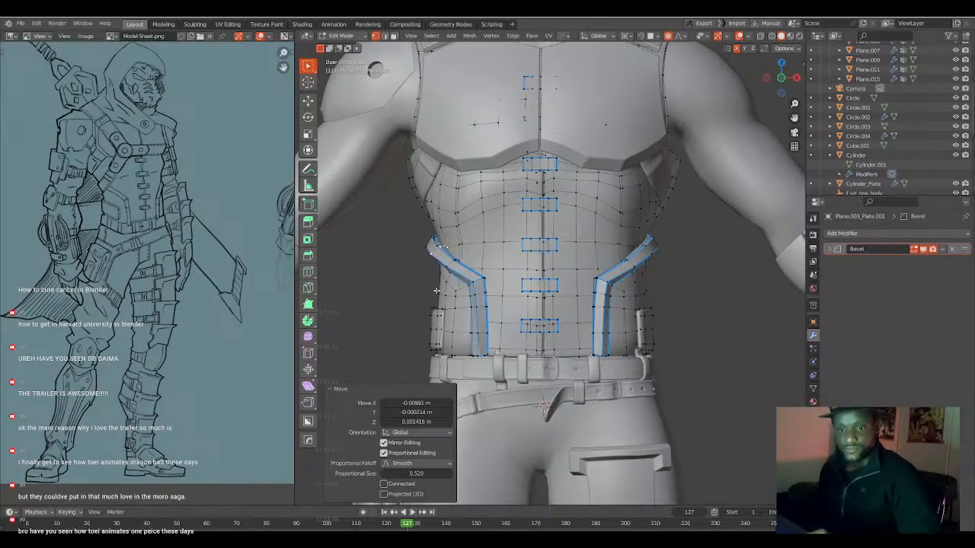
# Return to Object Mode, deselect everything and examine the fit of the waist and torso armour around the body.
pyautogui.scroll(-7, 526, 316)
pyautogui.moveTo(555, 311); pyautogui.dragTo(608, 309, button='middle')
pyautogui.press('Tab')
pyautogui.scroll(4, 543, 312)
pyautogui.click(609, 310)
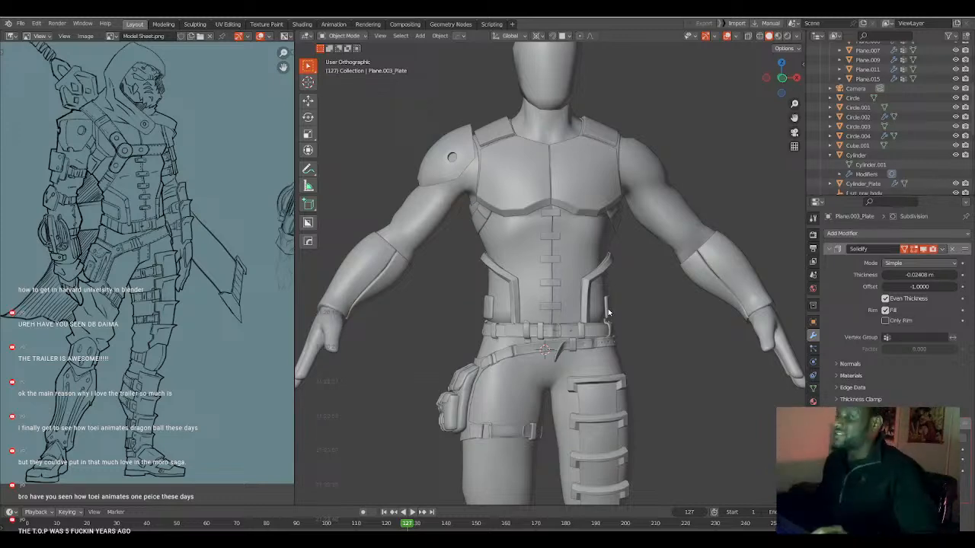
pyautogui.moveTo(602, 332); pyautogui.dragTo(593, 303, button='middle')
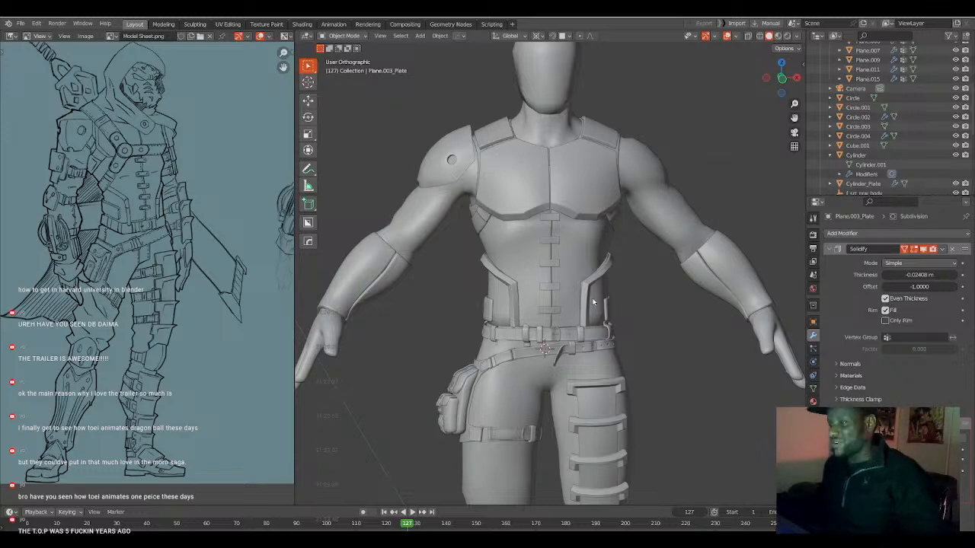
pyautogui.moveTo(582, 318); pyautogui.dragTo(567, 305, button='middle')
pyautogui.scroll(5, 567, 305)
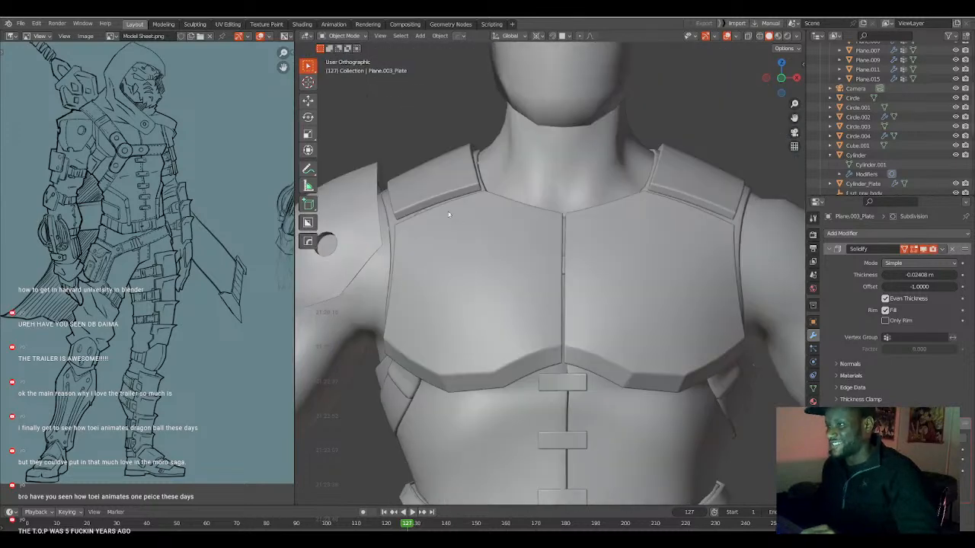
# Raise the top edge of the chest armour's shoulder strap about 0.019 m in the front view with proportional editing at size 0.7612.
pyautogui.moveTo(449, 215); pyautogui.dragTo(418, 223, button='middle')
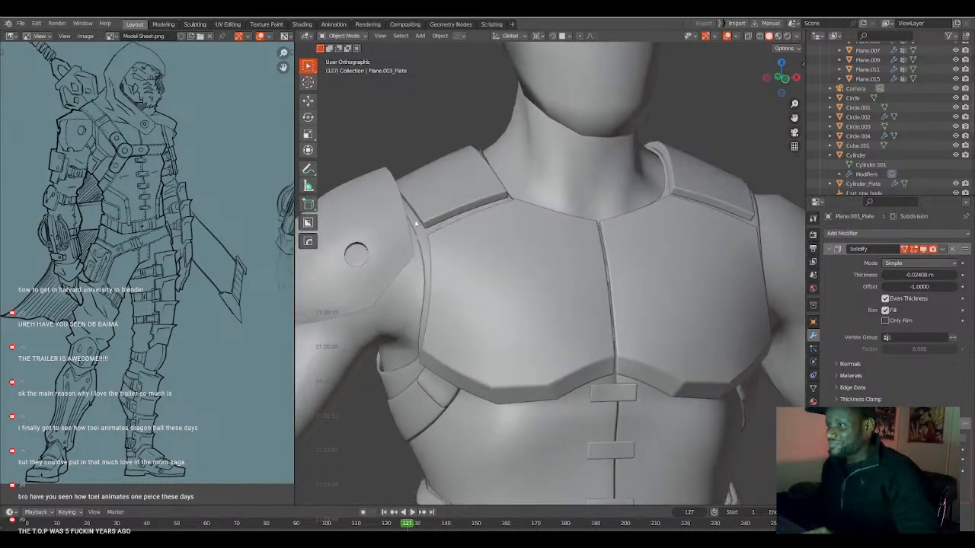
pyautogui.click(417, 229)
pyautogui.click(434, 217)
pyautogui.press('Tab')
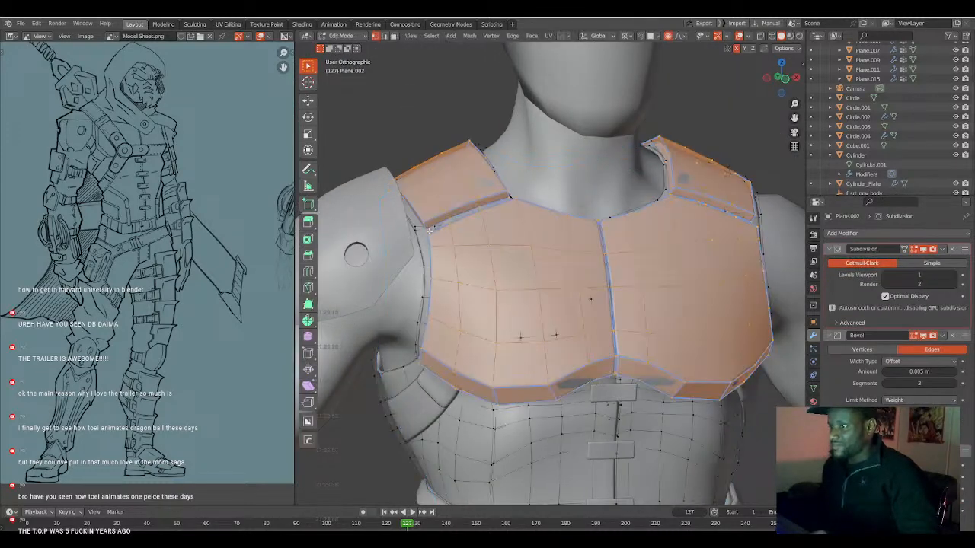
pyautogui.hotkey('alt', 'a')
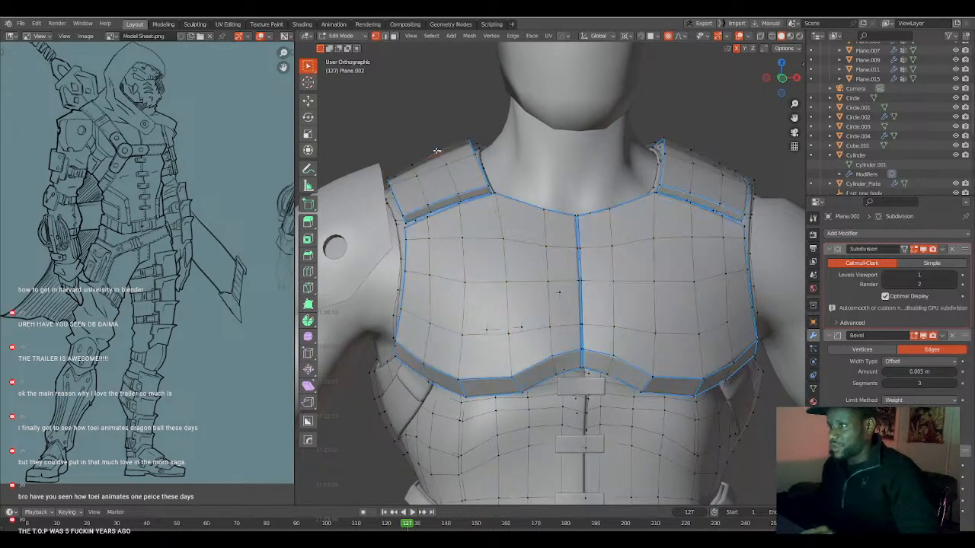
pyautogui.press('KP_1')
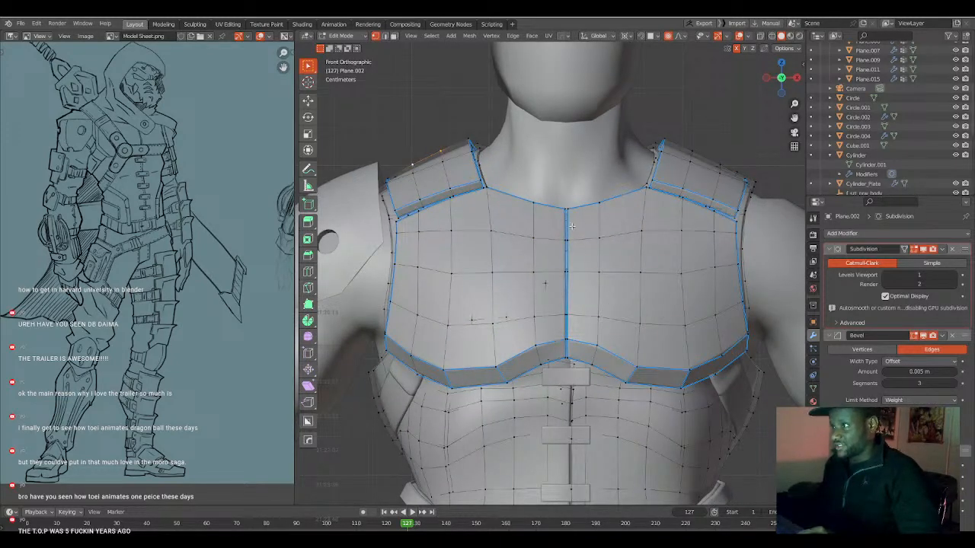
pyautogui.press('g')
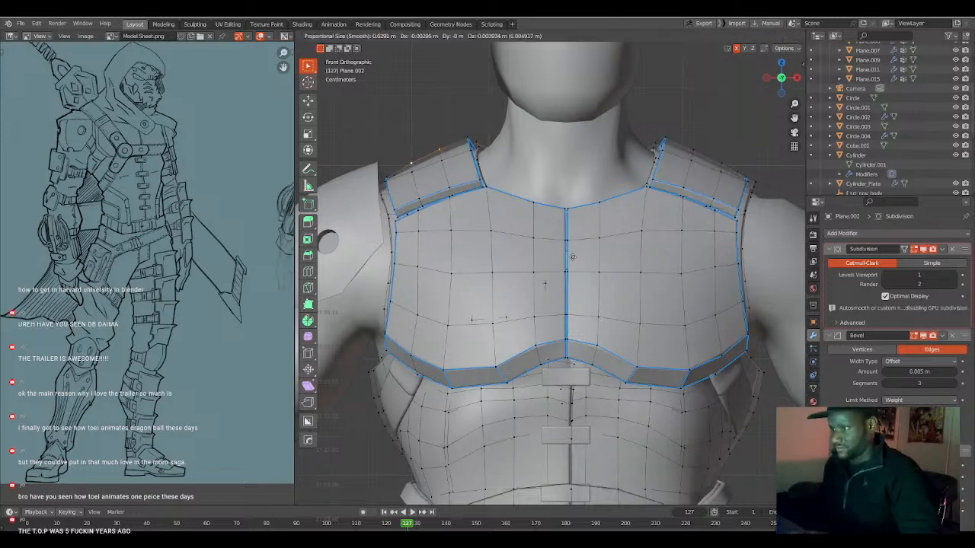
pyautogui.scroll(-1, 572, 253)
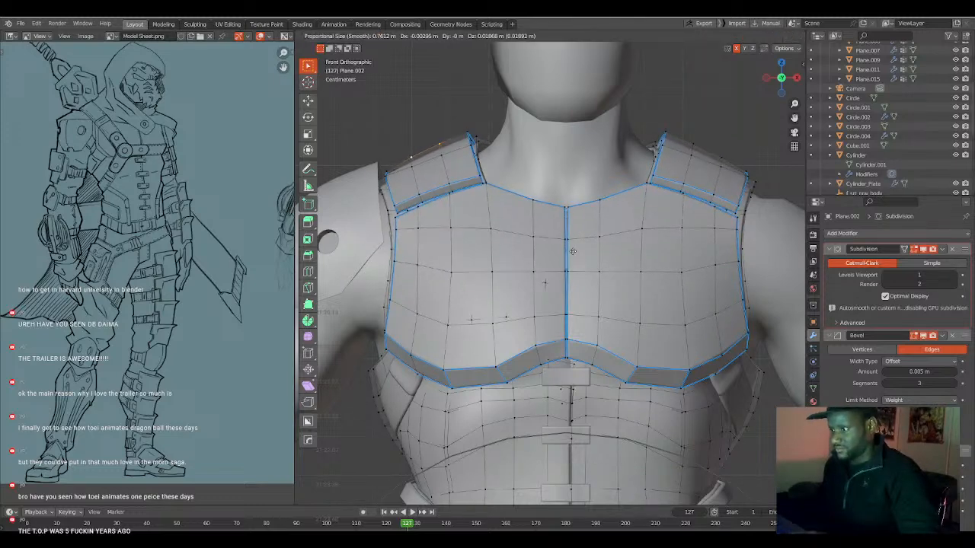
pyautogui.click(572, 251)
pyautogui.press('Tab')
pyautogui.scroll(-3, 572, 252)
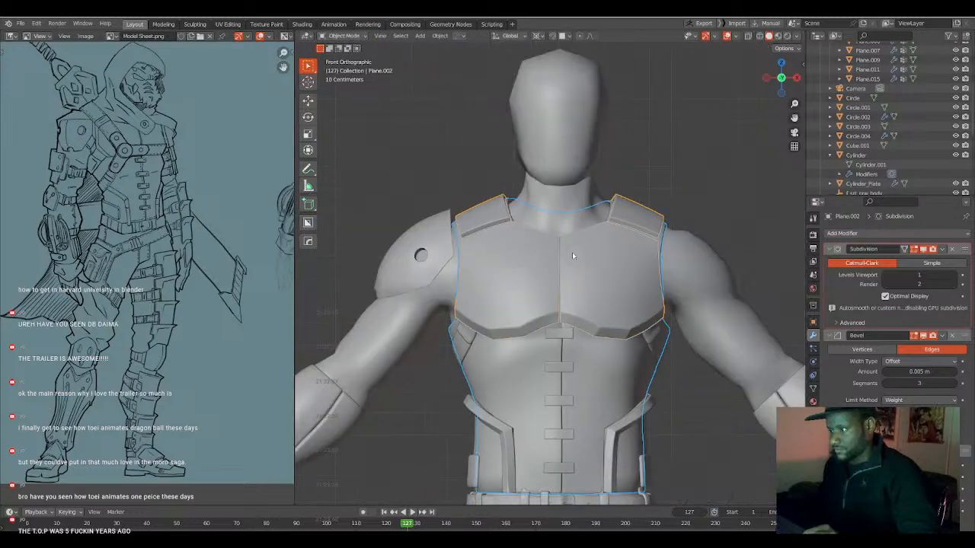
pyautogui.hotkey('alt', 'a')
# Symmetrize the raised trim of the waist armour across X, return to Object Mode and deselect everything.
pyautogui.scroll(-1, 574, 258)
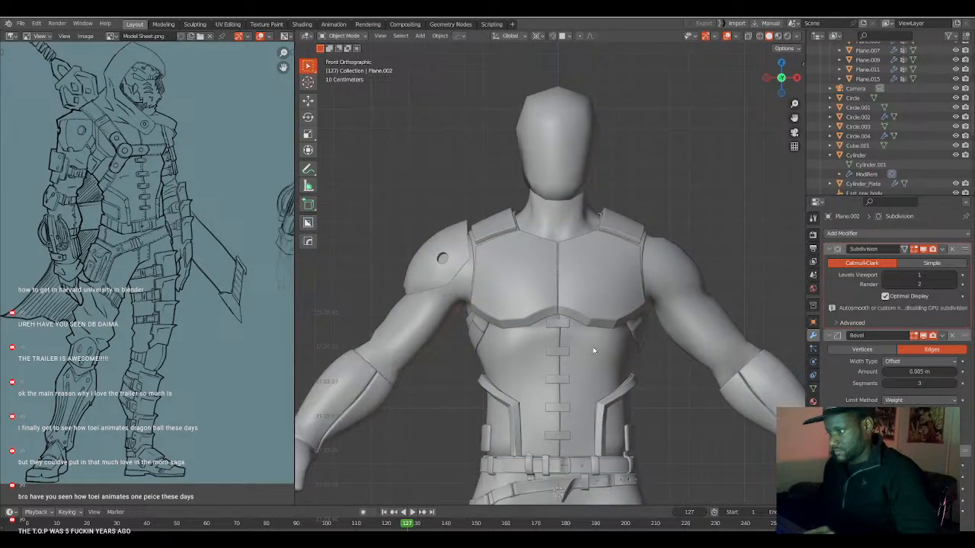
pyautogui.keyDown('shift'); pyautogui.moveTo(593, 416); pyautogui.dragTo(564, 333, button='middle'); pyautogui.keyUp('shift')
pyautogui.scroll(4, 565, 332)
pyautogui.click(632, 310)
pyautogui.press('Tab')
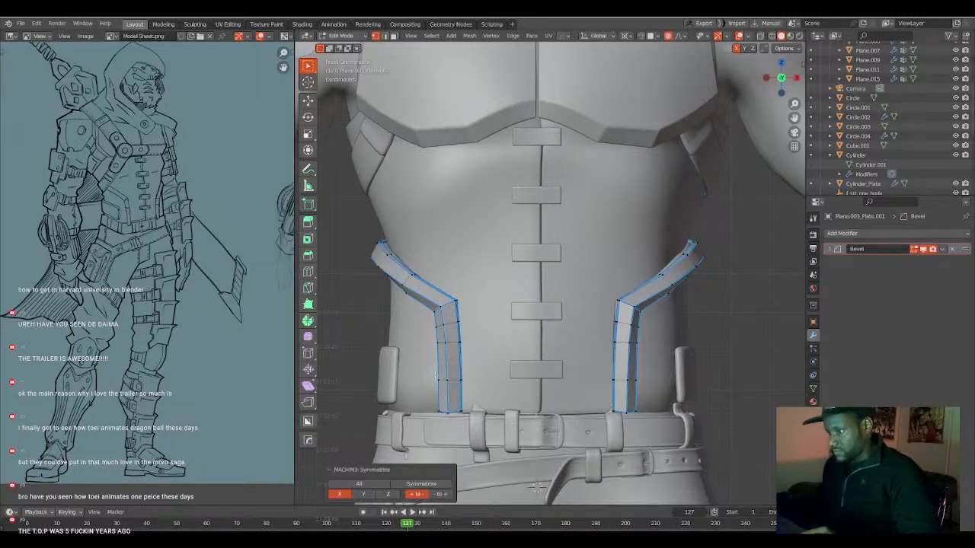
pyautogui.press('Tab')
pyautogui.scroll(-3, 573, 342)
pyautogui.hotkey('alt', 'a')
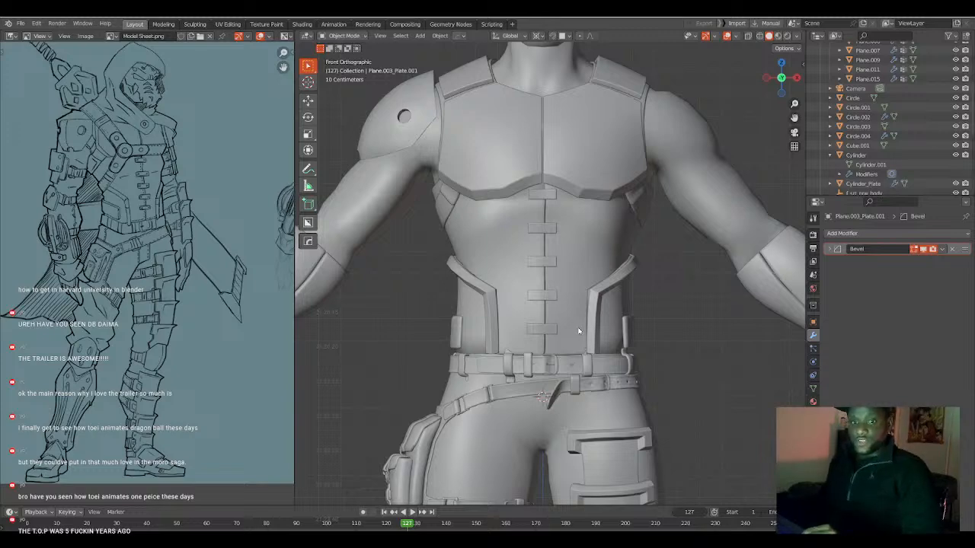
# Examine the whole character's proportions and armour fit from an angle and from the front against the model sheet.
pyautogui.scroll(-2, 555, 323)
pyautogui.moveTo(608, 326); pyautogui.dragTo(578, 329, button='middle')
pyautogui.scroll(1, 561, 326)
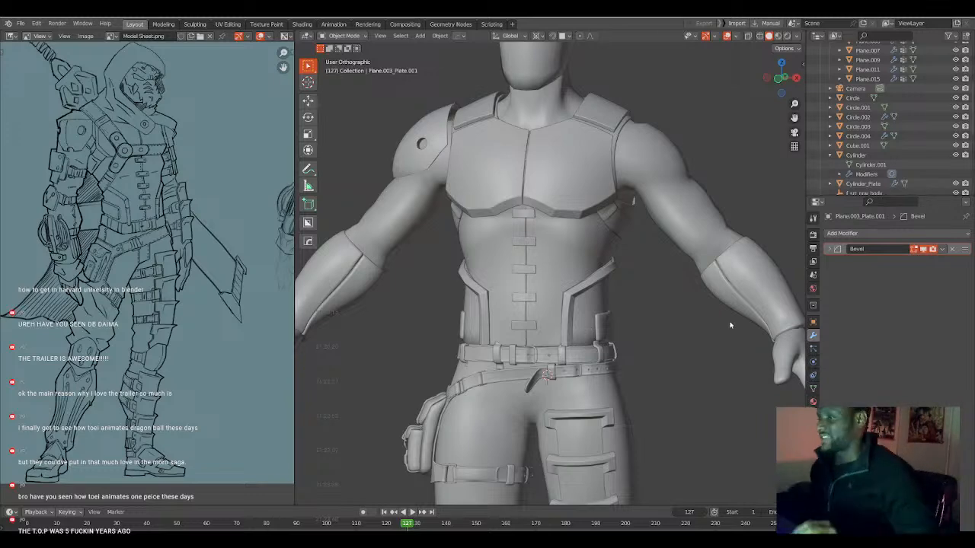
pyautogui.scroll(-4, 646, 275)
pyautogui.scroll(-3, 652, 276)
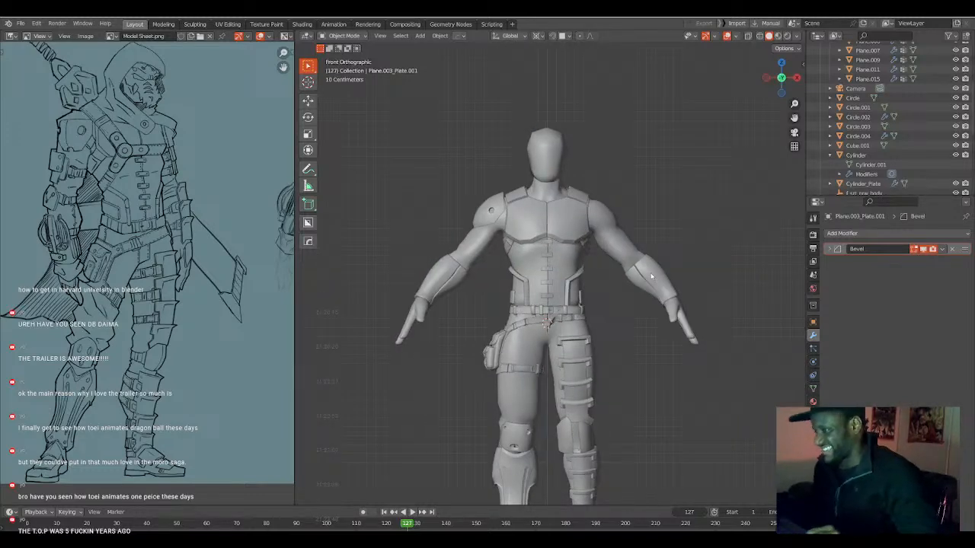
pyautogui.press('KP_1')
pyautogui.scroll(3, 591, 314)
pyautogui.scroll(3, 582, 322)
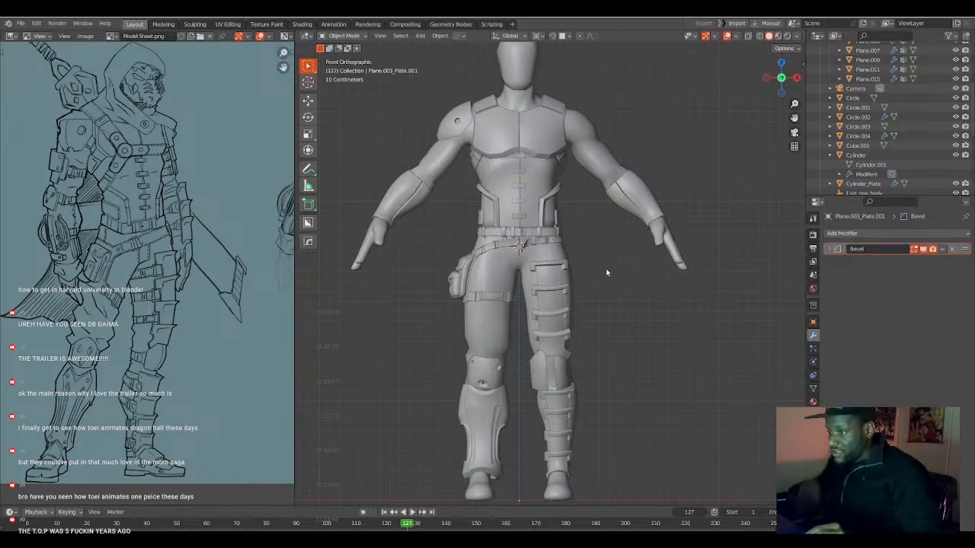
pyautogui.click(500, 397)
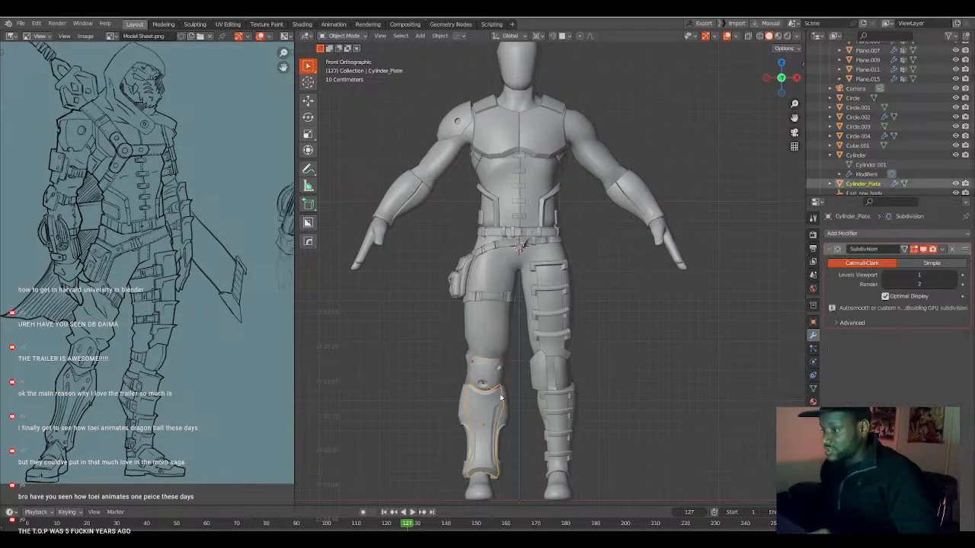
pyautogui.keyDown('shift'); pyautogui.click(505, 407); pyautogui.keyUp('shift')
pyautogui.moveTo(508, 412)
pyautogui.mouseDown(button='middle')
pyautogui.moveTo(493, 413)
pyautogui.moveTo(524, 404)
pyautogui.moveTo(510, 413)
pyautogui.mouseUp(button='middle')
pyautogui.click(507, 413)
pyautogui.keyDown('shift'); pyautogui.click(496, 413); pyautogui.keyUp('shift')
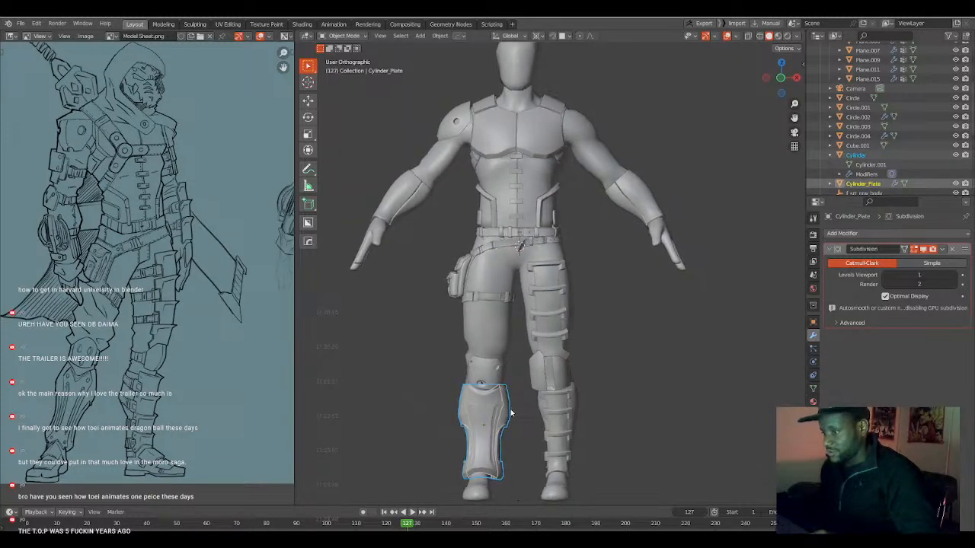
pyautogui.press('Tab')
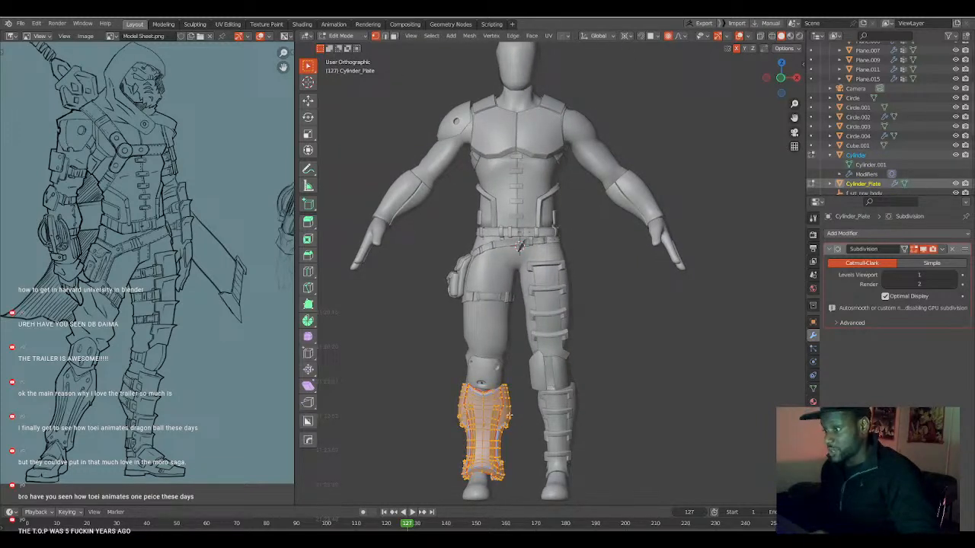
pyautogui.press('KP_1')
pyautogui.press('g')
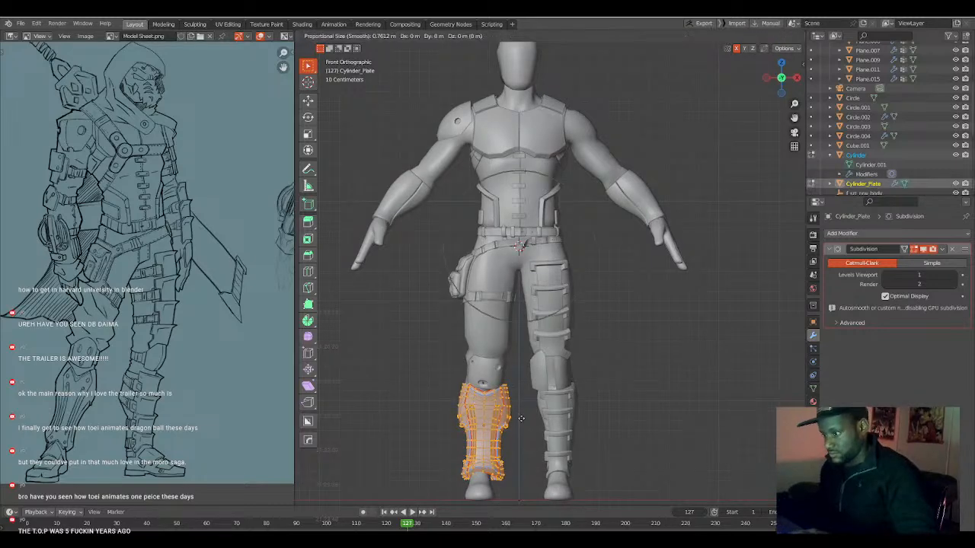
pyautogui.click(522, 419)
pyautogui.press('Tab')
pyautogui.scroll(4, 543, 371)
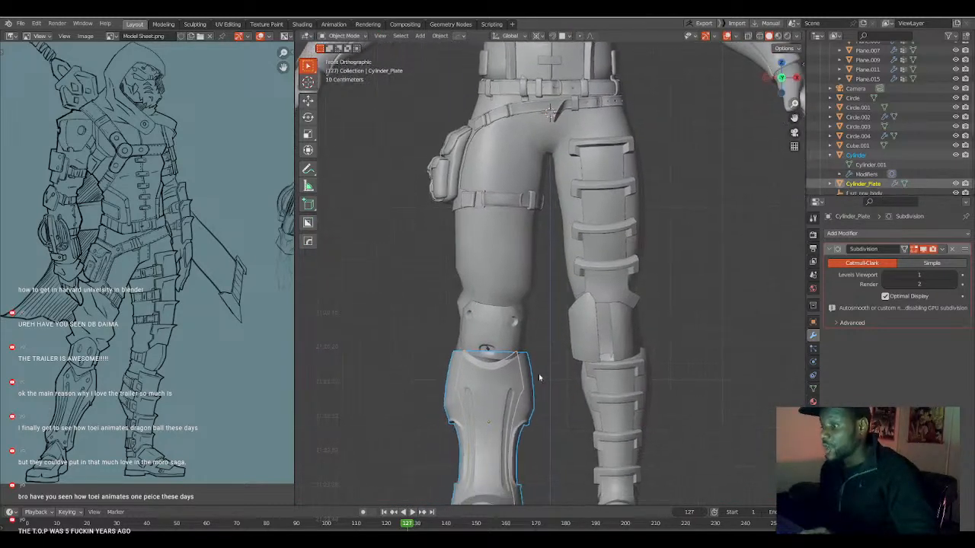
# Slim the shin guard by moving its inner-leg half about 0.02 m inward along local X with proportional editing at size 0.7612.
pyautogui.scroll(-3, 528, 409)
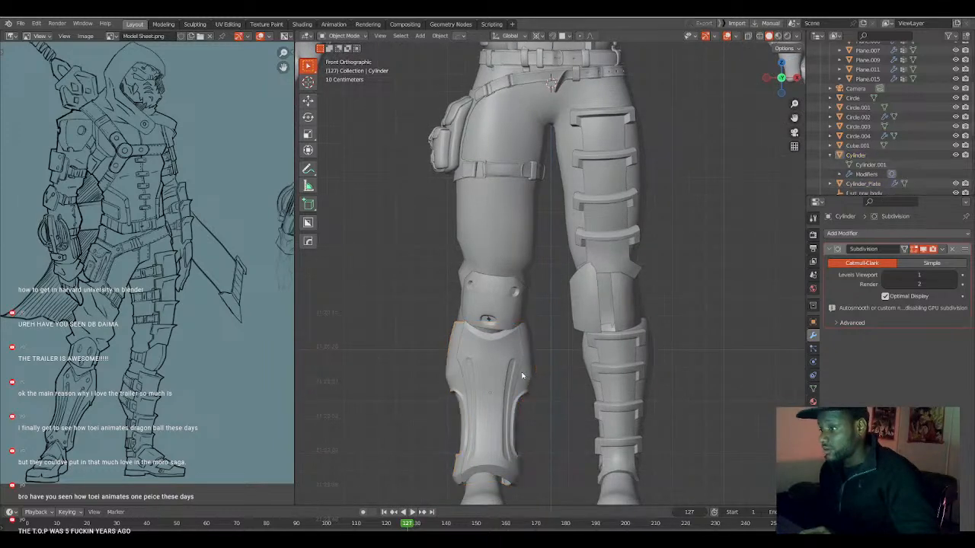
pyautogui.scroll(3, 521, 374)
pyautogui.click(521, 375)
pyautogui.press('Tab')
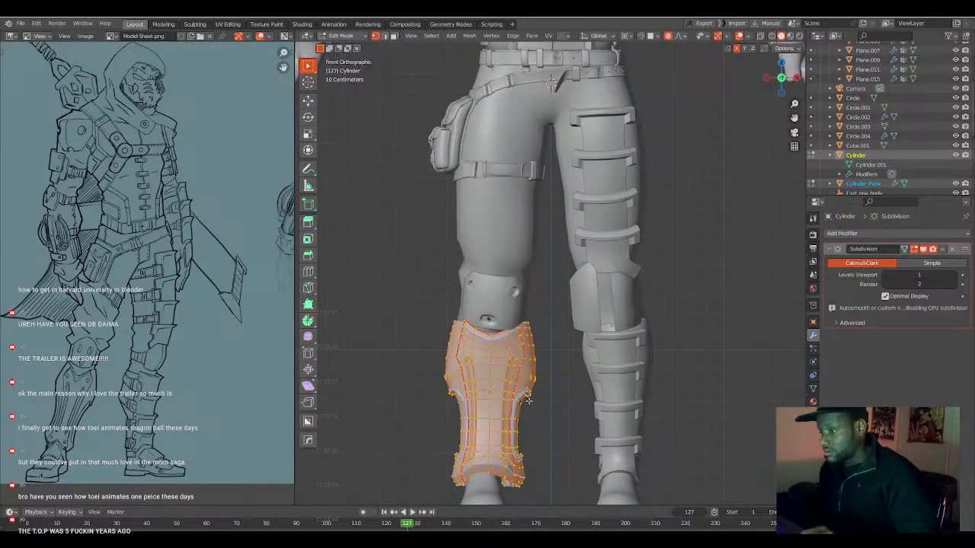
pyautogui.hotkey('alt', 'a')
pyautogui.hotkey('shift', 'z')
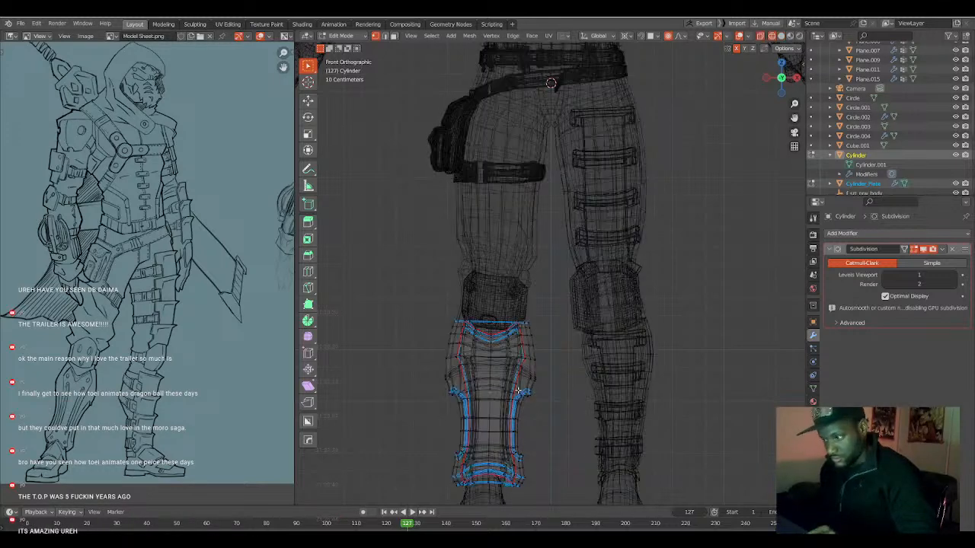
pyautogui.press('b')
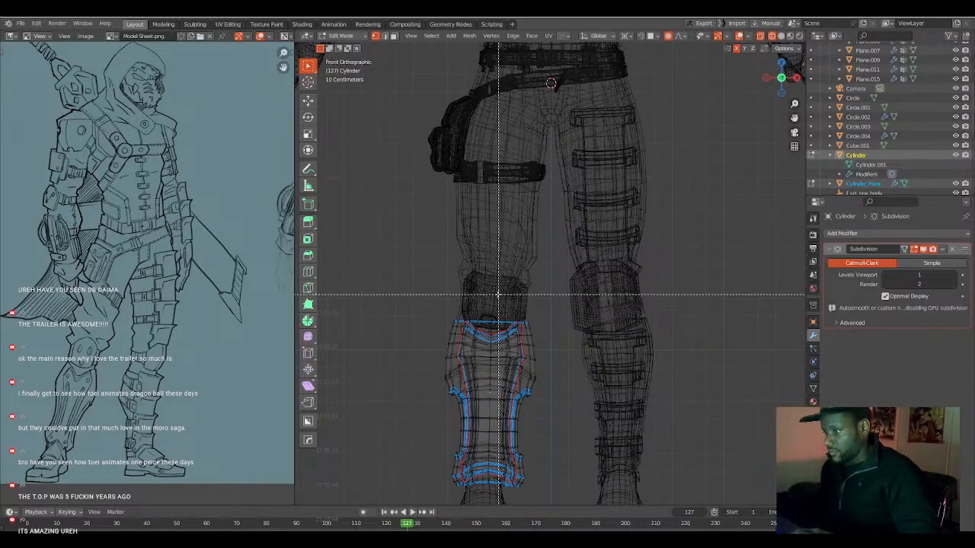
pyautogui.moveTo(495, 289); pyautogui.dragTo(585, 503)
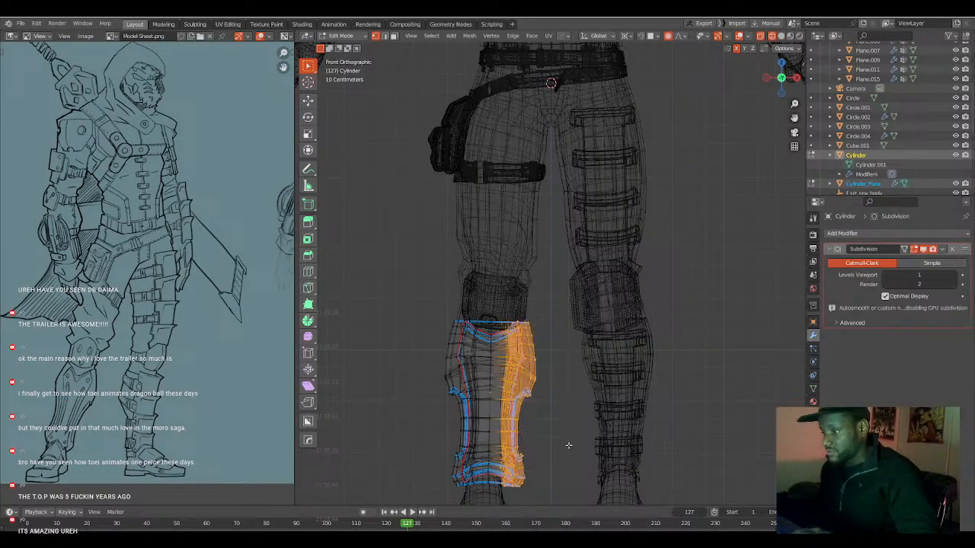
pyautogui.press('g')
pyautogui.press('x')
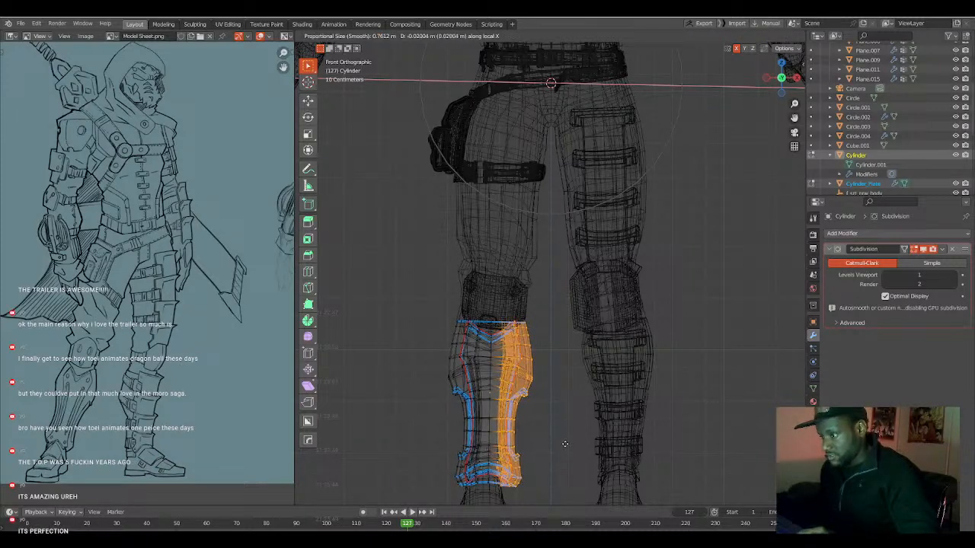
pyautogui.click(564, 444)
pyautogui.hotkey('shift', 'z')
pyautogui.press('Tab')
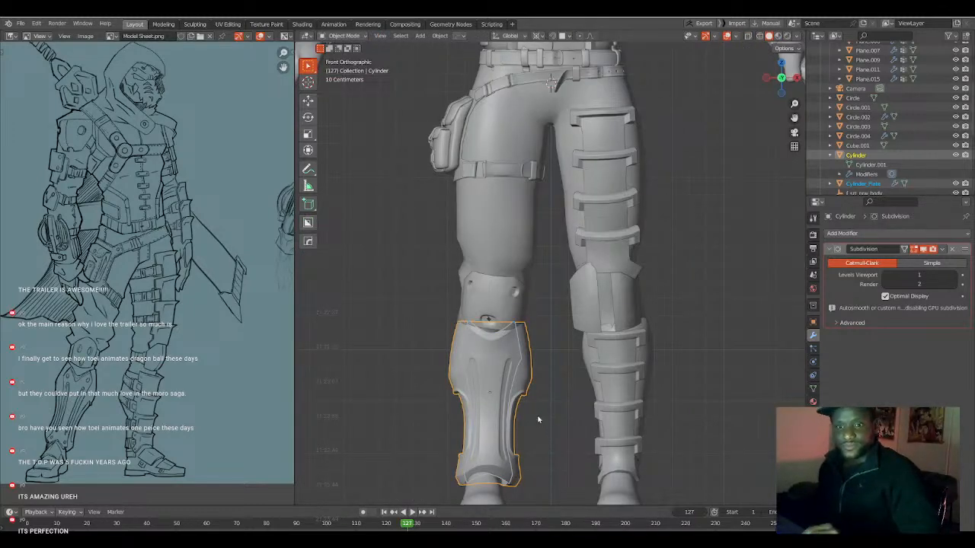
# Narrow the knee plate on the character's right leg by scaling its mesh down along local X.
pyautogui.scroll(-5, 519, 329)
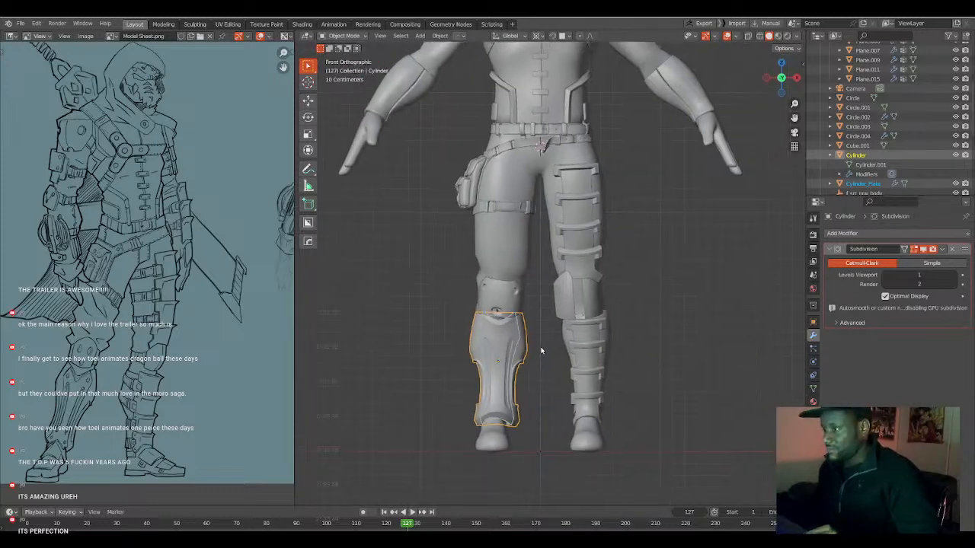
pyautogui.click(542, 335)
pyautogui.scroll(2, 533, 335)
pyautogui.click(515, 349)
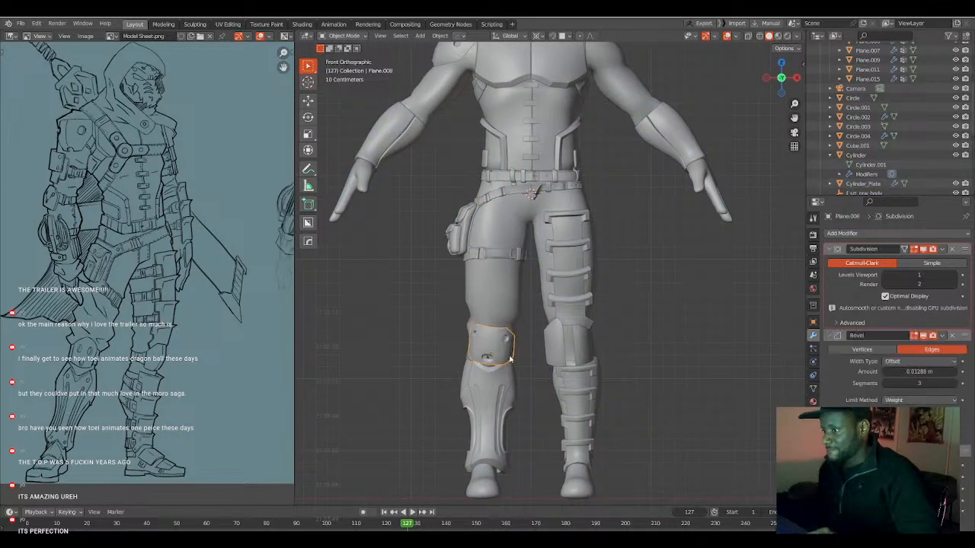
pyautogui.scroll(3, 518, 352)
pyautogui.press('Tab')
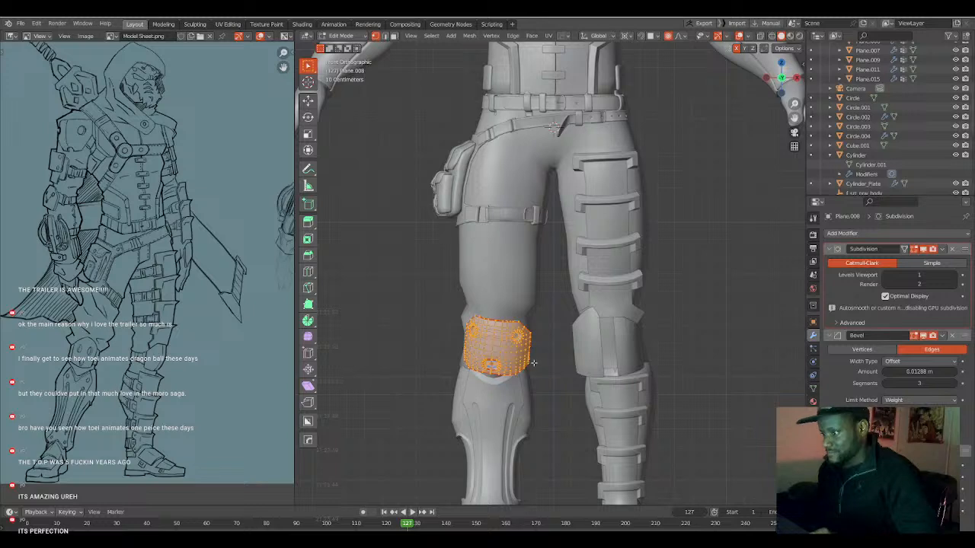
pyautogui.press('s')
pyautogui.press('x')
pyautogui.press('x')
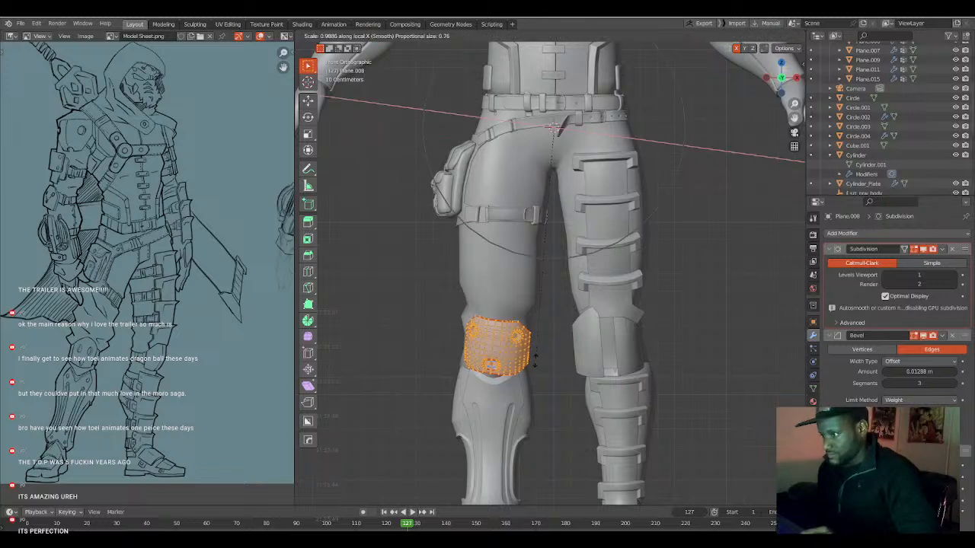
pyautogui.click(539, 347)
pyautogui.press('Tab')
# Scale the knee guard on the character's left leg to about 0.86 along local X in Edit Mode.
pyautogui.click(580, 365)
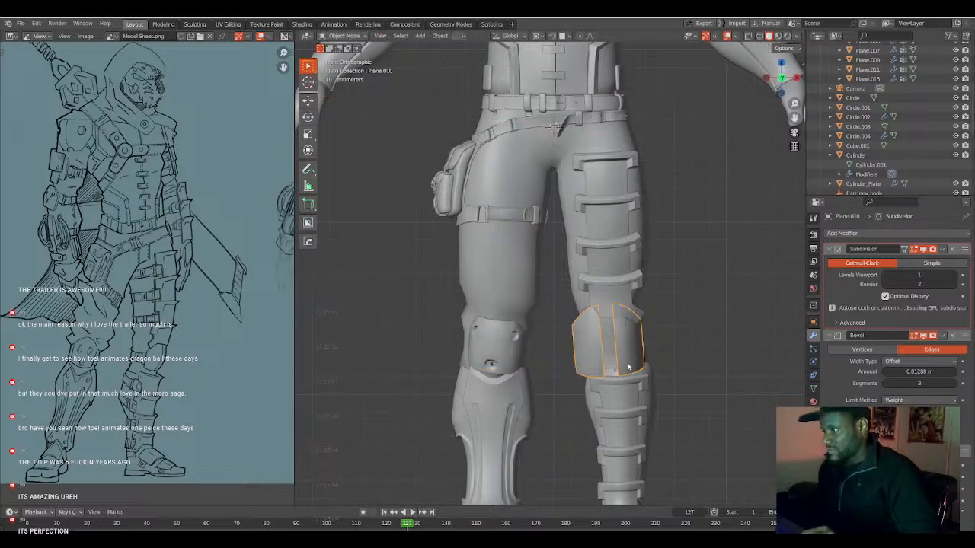
pyautogui.press('Tab')
pyautogui.press('s')
pyautogui.press('x')
pyautogui.press('x')
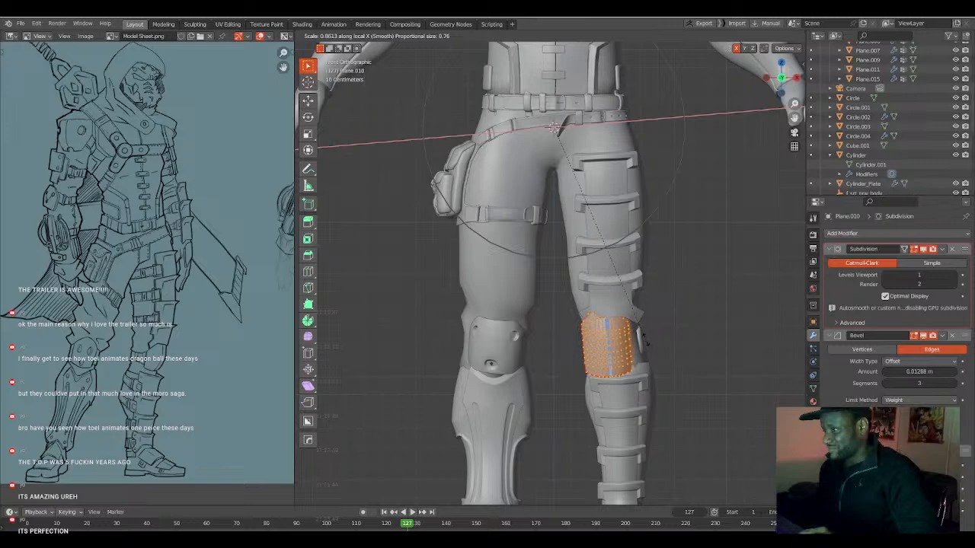
pyautogui.click(643, 339)
pyautogui.moveTo(644, 339); pyautogui.dragTo(639, 371, button='middle')
pyautogui.press('Tab')
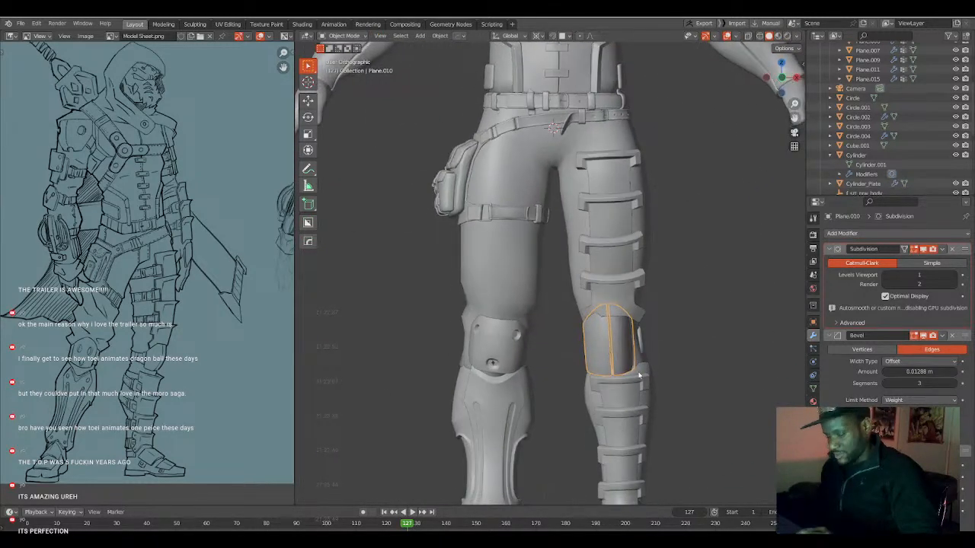
# Move the left leg's knee guard about 0.035 m outward along local X in Object Mode.
pyautogui.press('g')
pyautogui.press('x')
pyautogui.press('x')
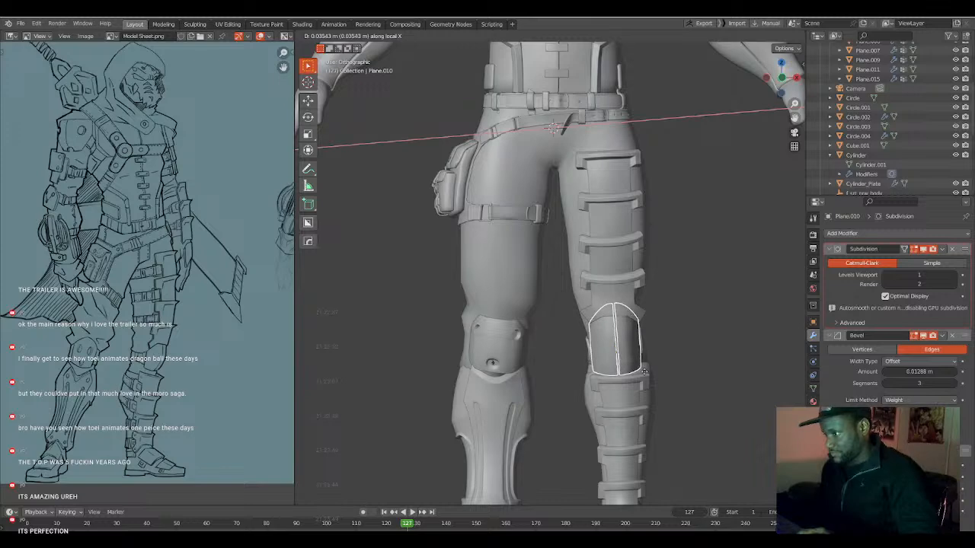
pyautogui.click(644, 374)
# Open the left lower-leg piece below the knee guard for editing in right view and select its top rim.
pyautogui.moveTo(645, 375); pyautogui.dragTo(601, 361, button='middle')
pyautogui.click(593, 352)
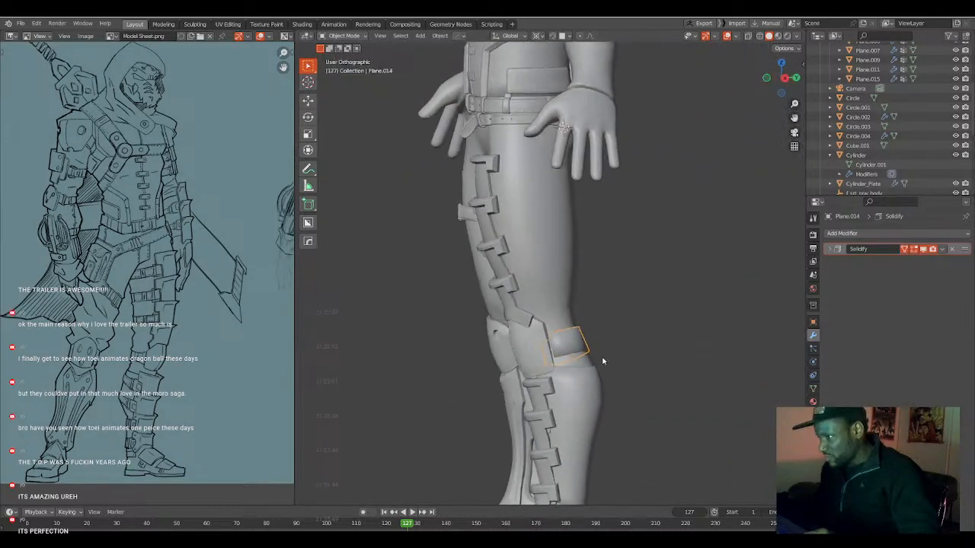
pyautogui.click(591, 364)
pyautogui.press('KP_3')
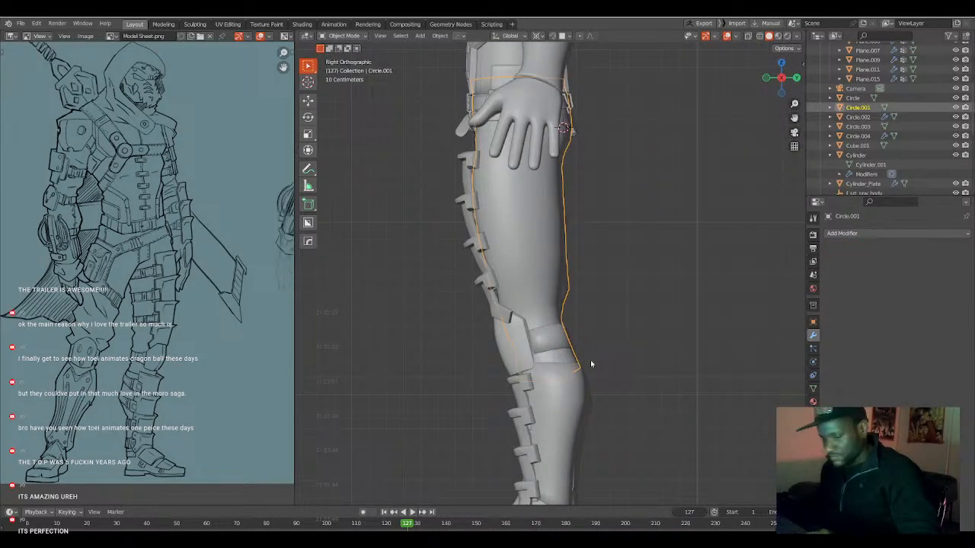
pyautogui.press('Tab')
pyautogui.hotkey('alt', 'a')
pyautogui.press('Tab')
pyautogui.click(575, 369)
pyautogui.press('Tab')
pyautogui.press('Tab')
pyautogui.press('Tab')
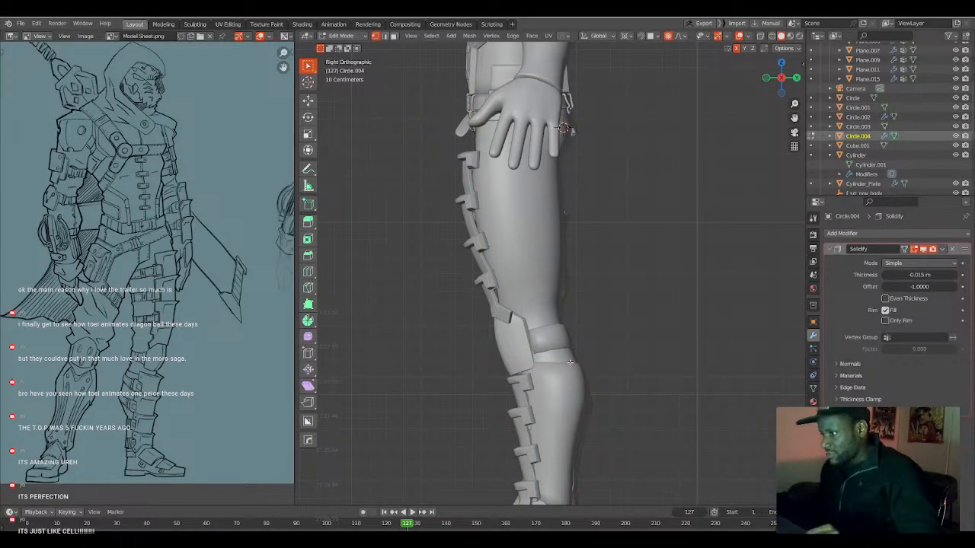
pyautogui.hotkey('shift', 'z')
pyautogui.hotkey('shift', 'z')
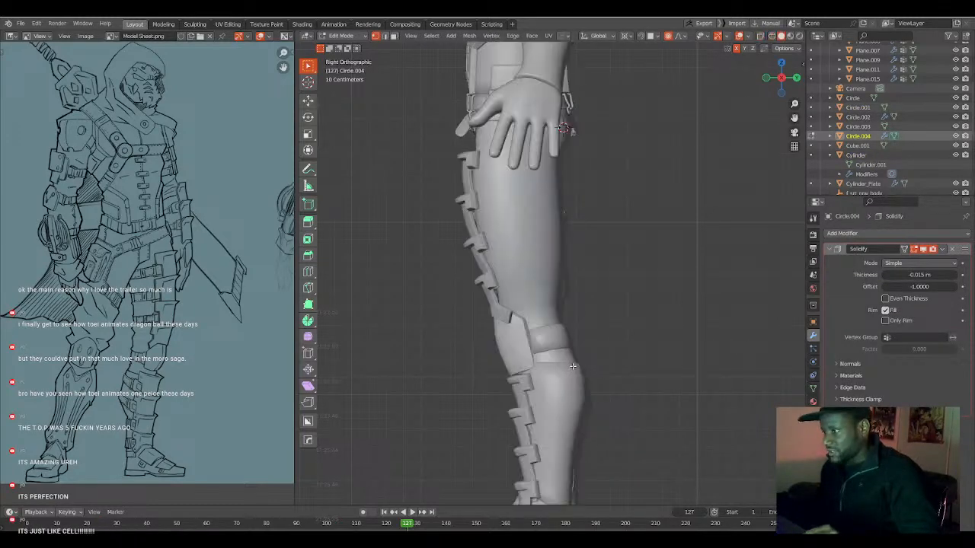
# Set the pivot to Median Point, then tilt and nudge the lower-leg piece's top rim using proportional editing.
pyautogui.press('r')
pyautogui.rightClick(612, 378)
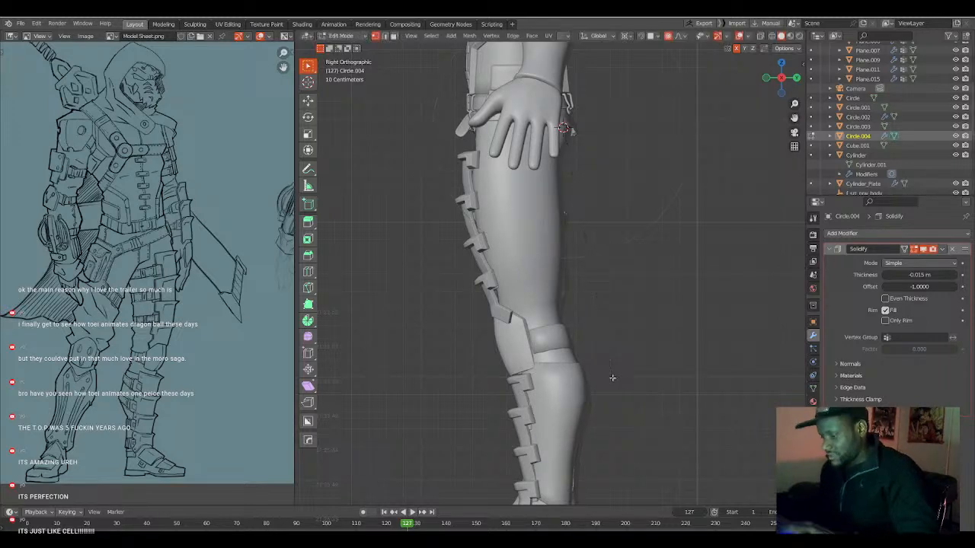
pyautogui.press('.')
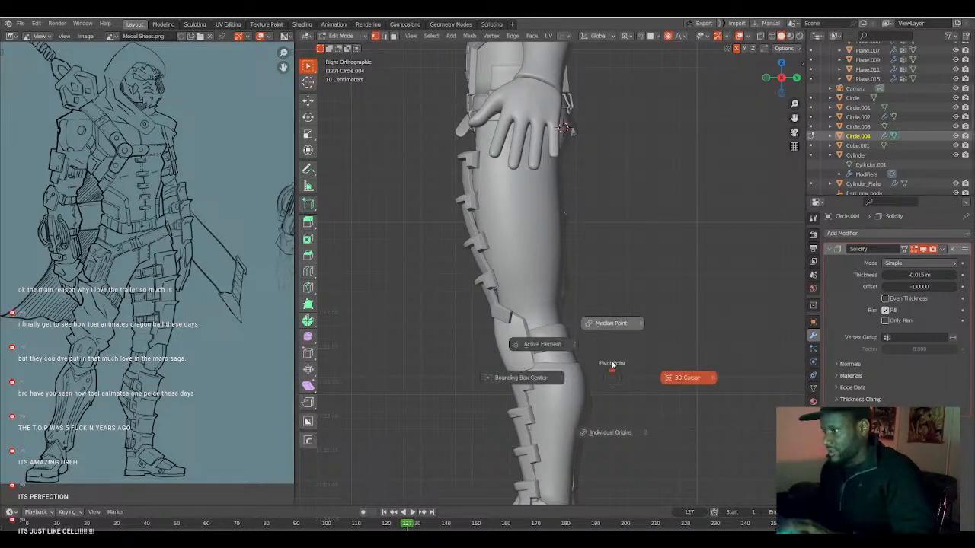
pyautogui.click(613, 339)
pyautogui.press('r')
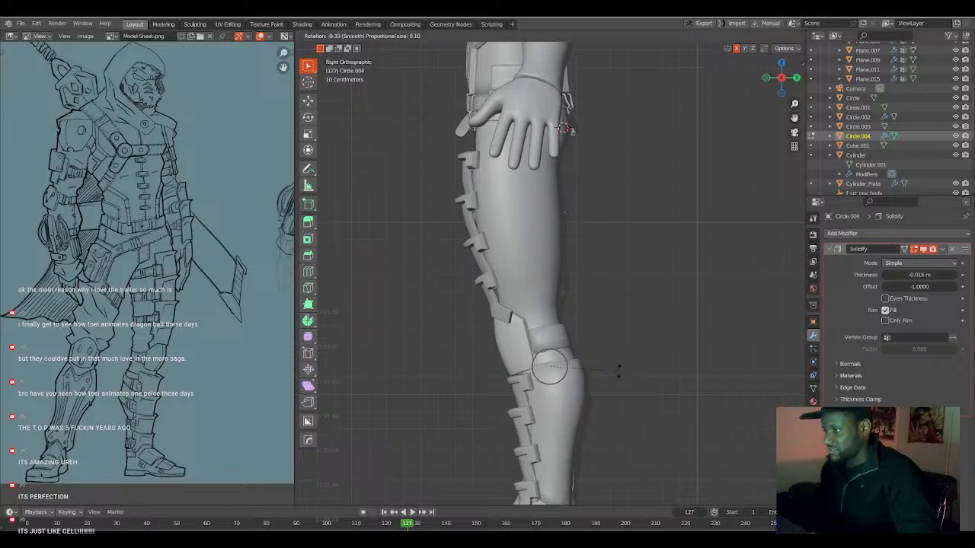
pyautogui.click(618, 371)
pyautogui.press('g')
pyautogui.click(618, 371)
pyautogui.press('r')
pyautogui.click(620, 380)
pyautogui.click(621, 380)
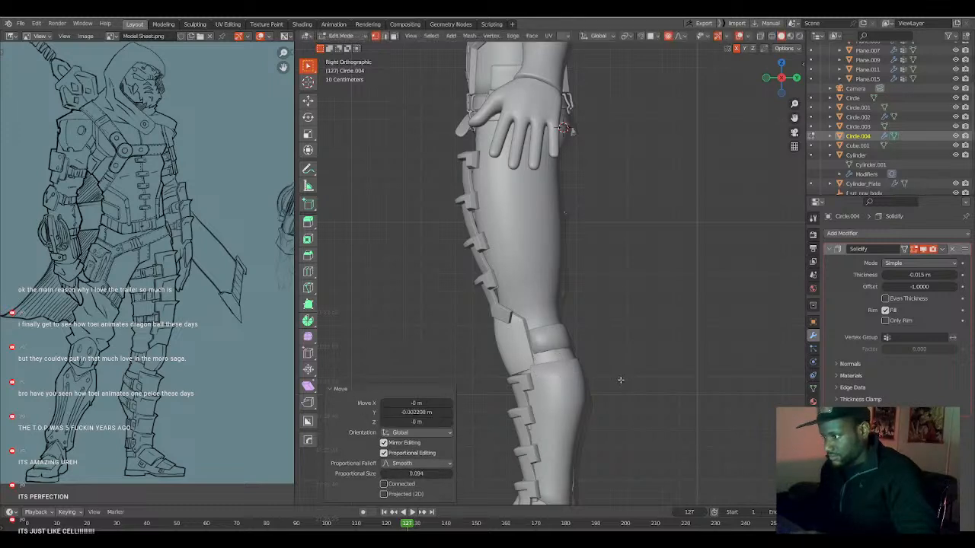
# Move the inner side of the lower-leg piece's top rim about 0.011 m toward the other leg along global X, with proportional size 0.243.
pyautogui.scroll(-1, 531, 311)
pyautogui.scroll(1, 527, 314)
pyautogui.moveTo(524, 326); pyautogui.dragTo(591, 341, button='middle')
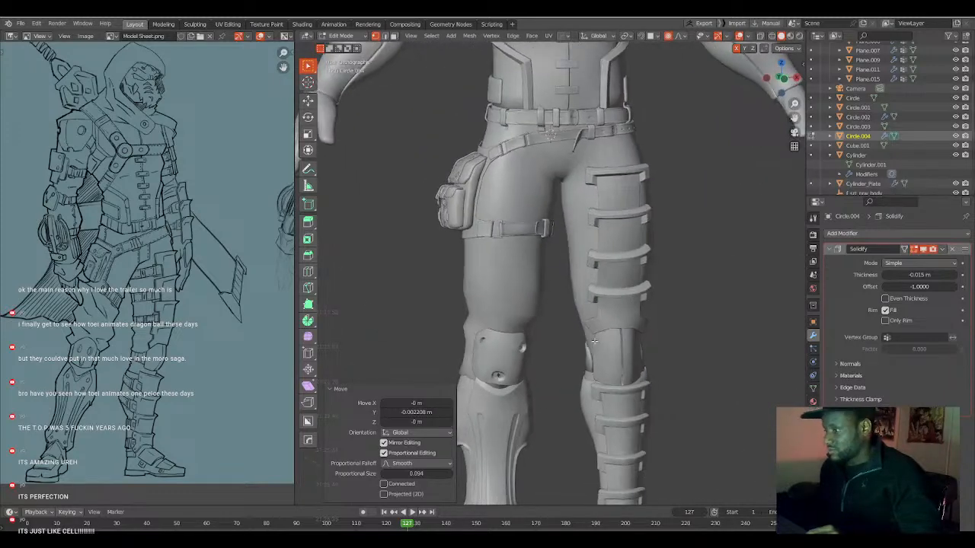
pyautogui.press('KP_1')
pyautogui.hotkey('alt', 'z')
pyautogui.scroll(3, 594, 340)
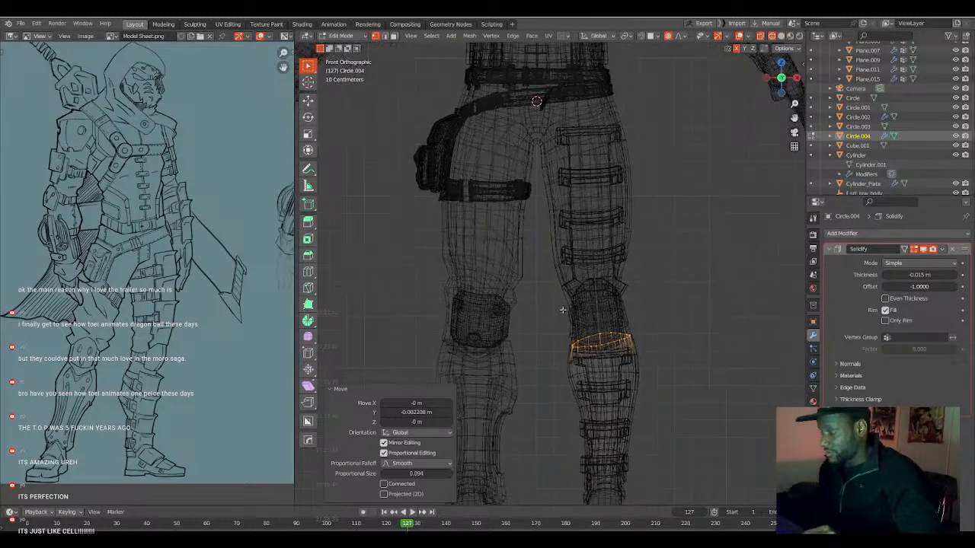
pyautogui.hotkey('alt', 'z')
pyautogui.hotkey('shift', 'z')
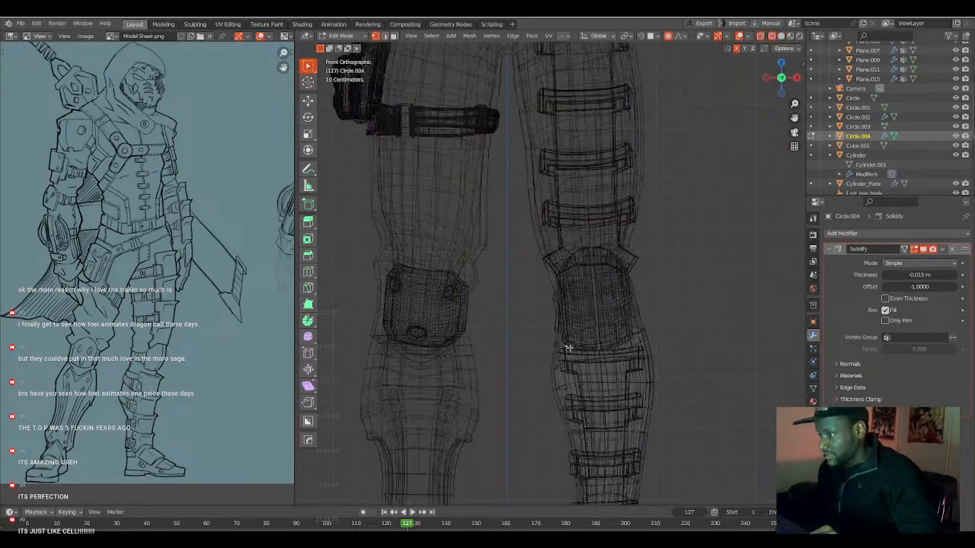
pyautogui.press('g')
pyautogui.press('x')
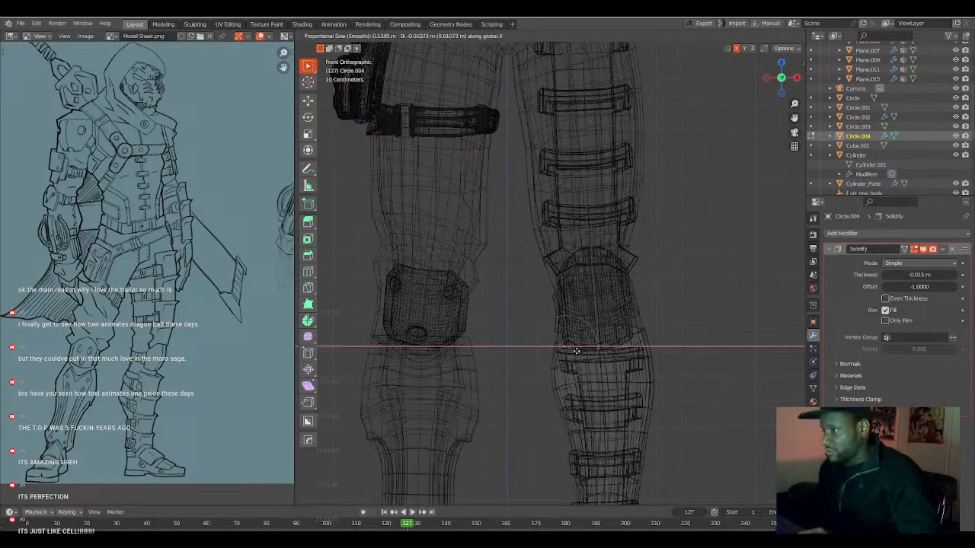
pyautogui.click(576, 351)
pyautogui.hotkey('shift', 'z')
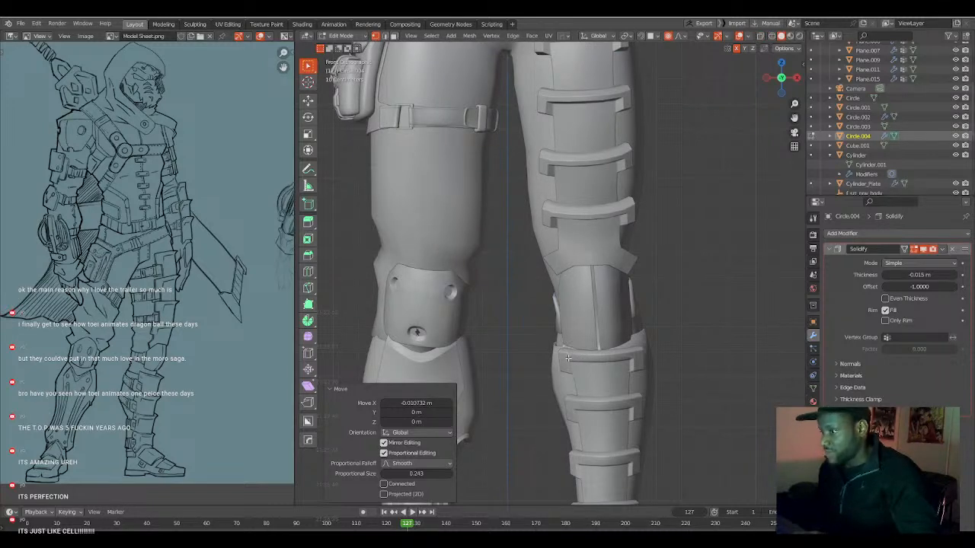
# Refine the inner corner of the lower-leg piece's top rim with small free moves, widening the proportional size to 0.323.
pyautogui.press('g')
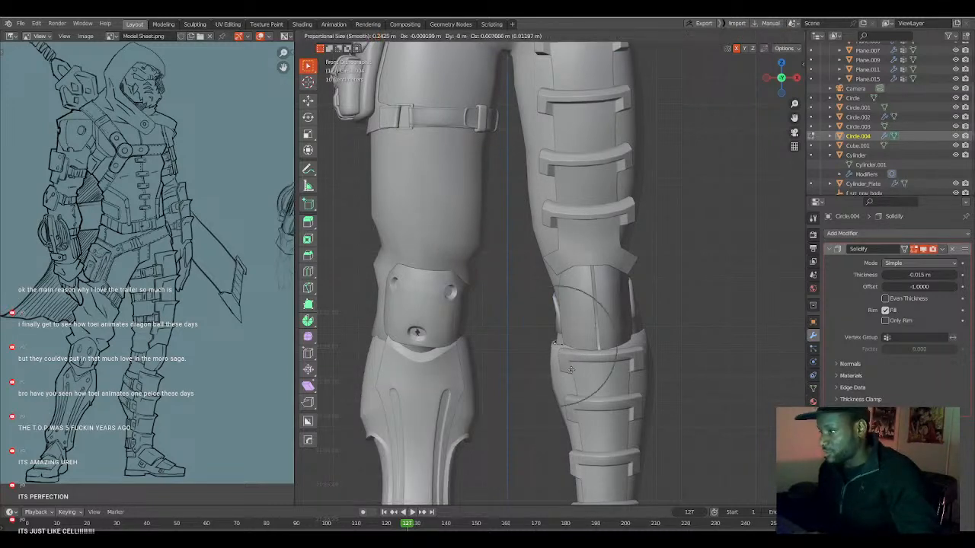
pyautogui.click(568, 361)
pyautogui.press('g')
pyautogui.scroll(-3, 559, 340)
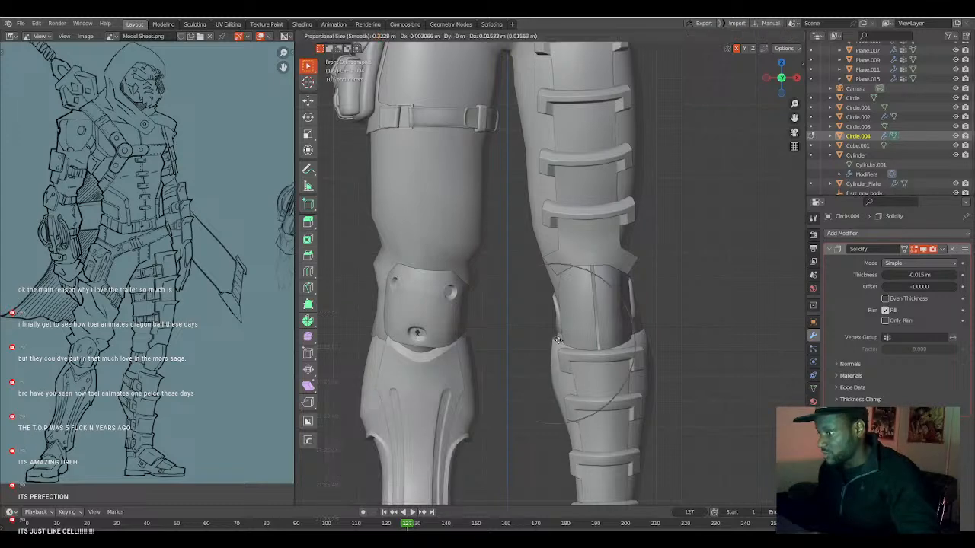
pyautogui.click(558, 341)
pyautogui.moveTo(559, 341)
pyautogui.mouseDown(button='middle')
pyautogui.moveTo(602, 329)
pyautogui.moveTo(564, 336)
pyautogui.mouseUp(button='middle')
pyautogui.press('g')
pyautogui.click(564, 337)
# Pull the trouser hem's outer edge at the right knee about 0.038 m inward with proportional editing, and adjust its inner edge.
pyautogui.moveTo(499, 376); pyautogui.dragTo(526, 352, button='middle')
pyautogui.press('KP_1')
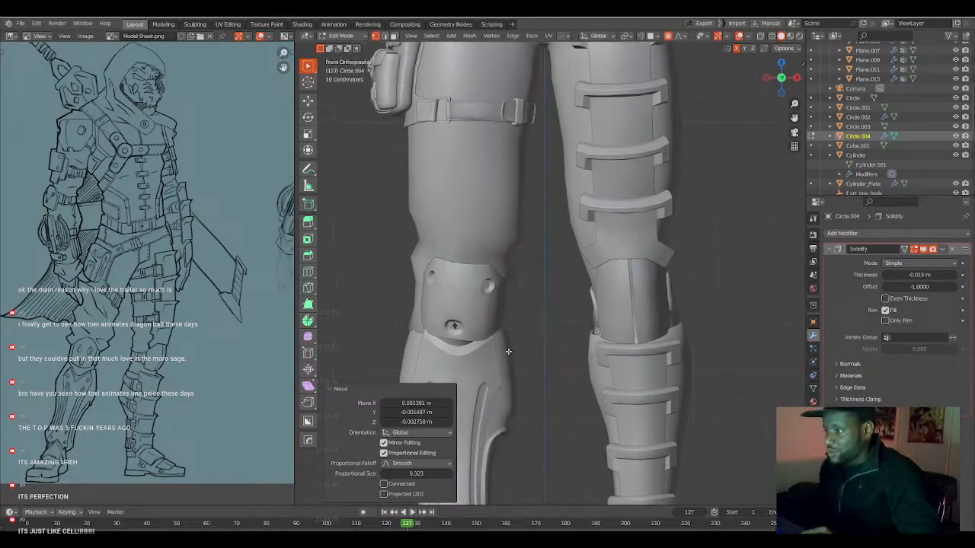
pyautogui.press('Tab')
pyautogui.click(411, 313)
pyautogui.press('Tab')
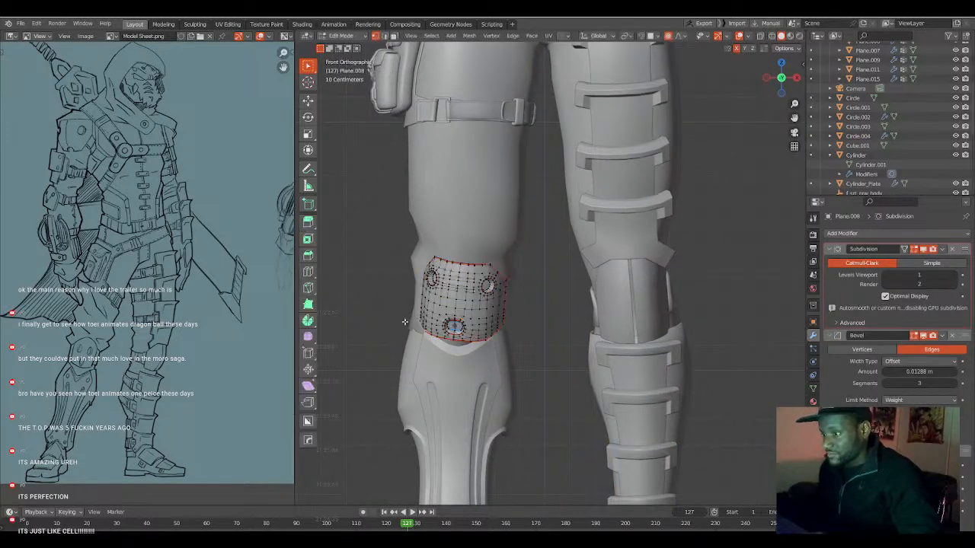
pyautogui.press('Tab')
pyautogui.click(412, 321)
pyautogui.press('Tab')
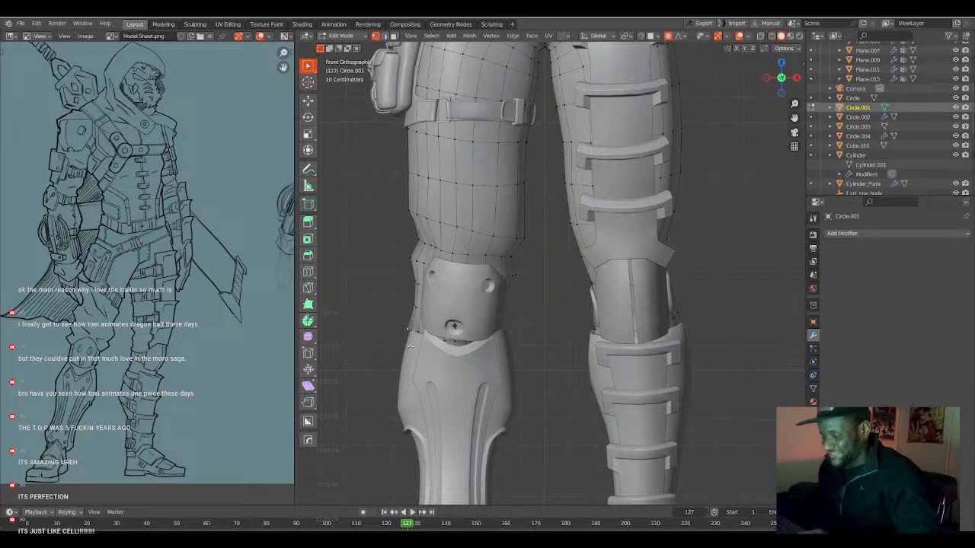
pyautogui.press('g')
pyautogui.scroll(3, 420, 348)
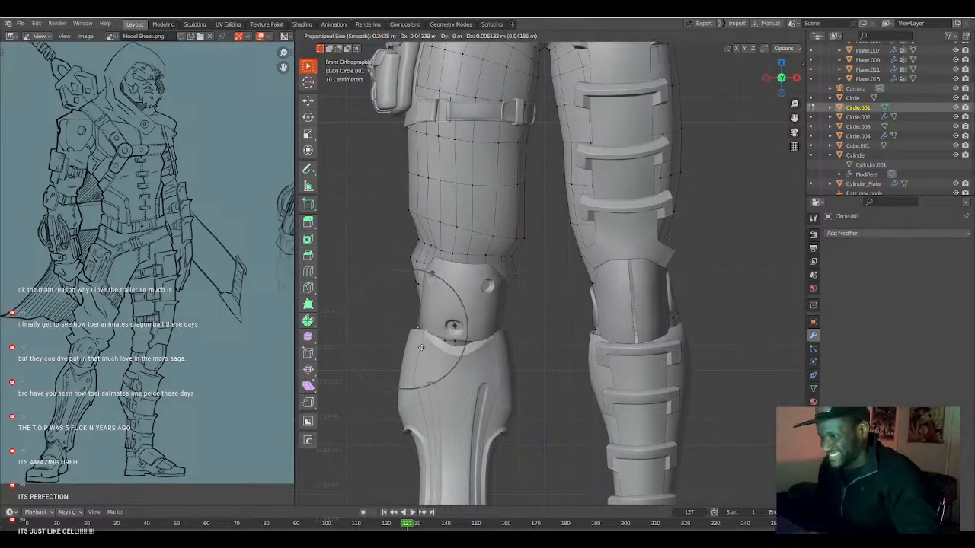
pyautogui.scroll(-2, 422, 347)
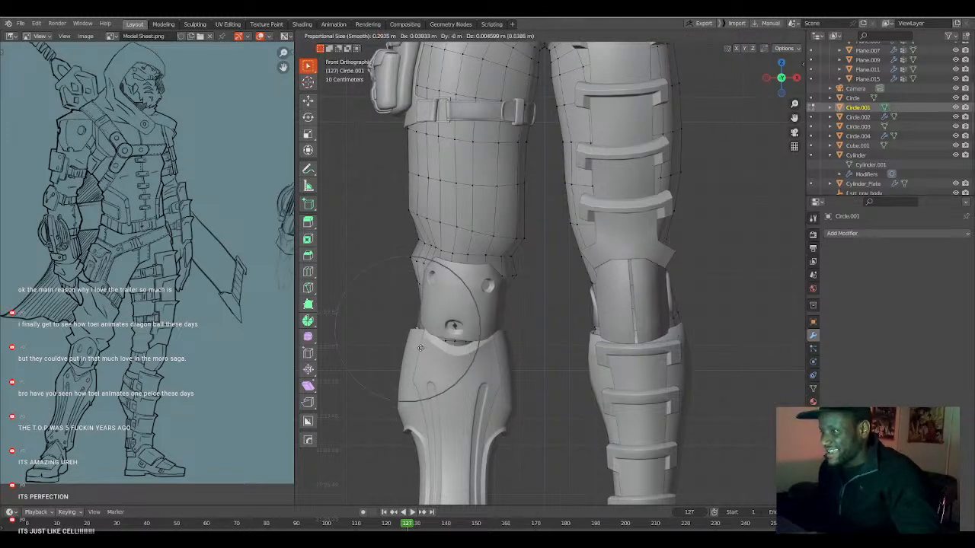
pyautogui.click(420, 347)
pyautogui.moveTo(424, 348); pyautogui.dragTo(517, 330, button='middle')
pyautogui.press('g')
pyautogui.click(527, 334)
# Smooth the wall faces of the right knee plate's lower round recess repeatedly with Smooth Vertices at 0.5.
pyautogui.press('Tab')
pyautogui.click(517, 331)
pyautogui.press('Tab')
pyautogui.scroll(6, 476, 343)
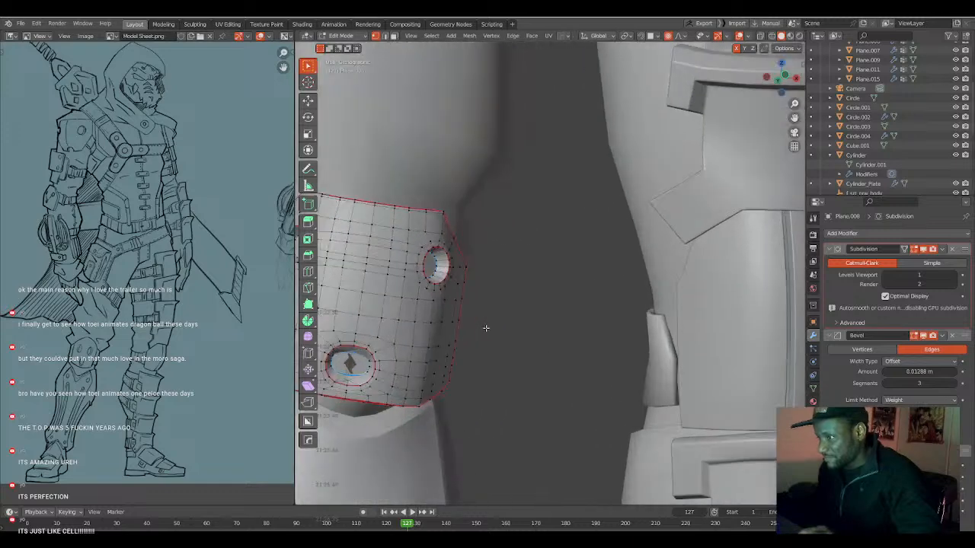
pyautogui.moveTo(473, 358); pyautogui.dragTo(488, 351, button='middle')
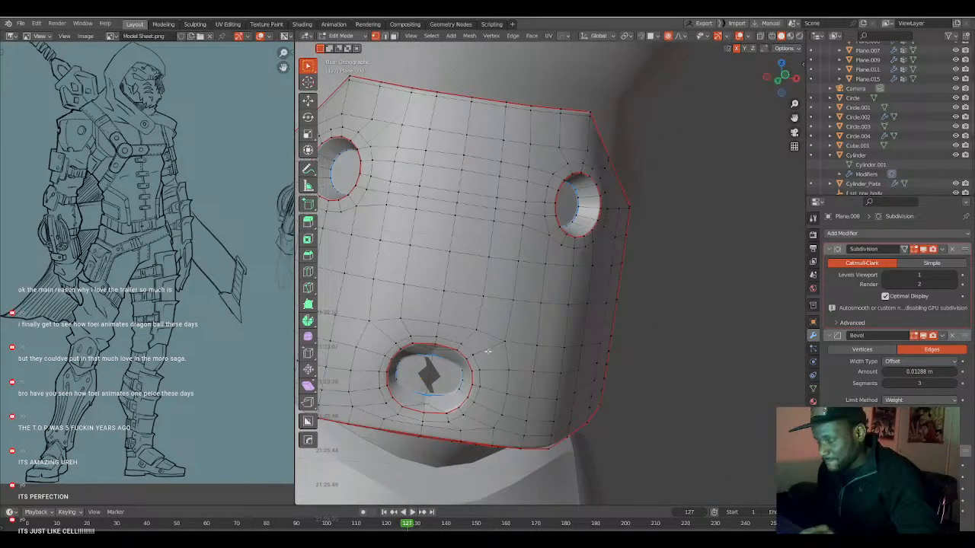
pyautogui.keyDown('alt'); pyautogui.click(444, 352); pyautogui.keyUp('alt')
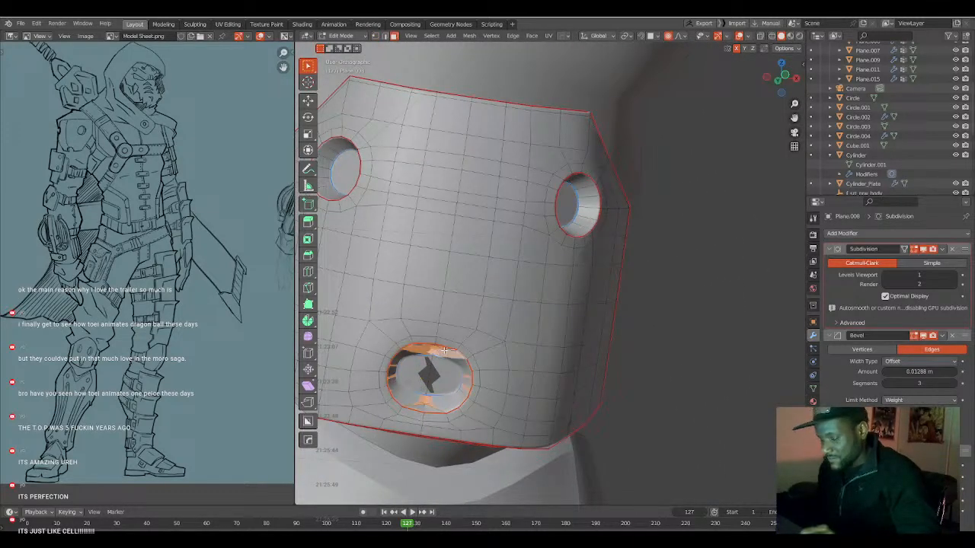
pyautogui.hotkey('shift', 'r')
pyautogui.hotkey('shift', 'r')
pyautogui.hotkey('shift', 'r')
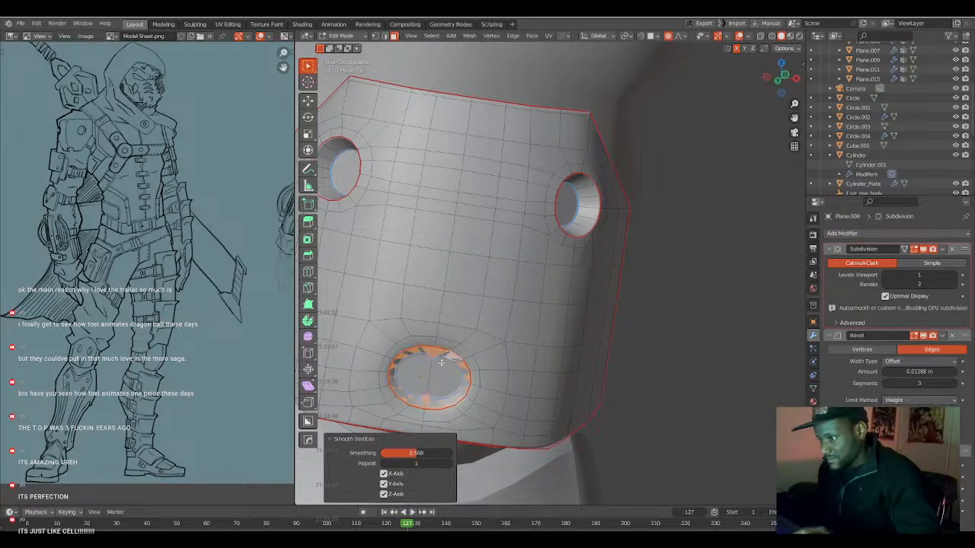
pyautogui.keyDown('shift'); pyautogui.click(443, 369); pyautogui.keyUp('shift')
pyautogui.keyDown('shift'); pyautogui.click(422, 375); pyautogui.keyUp('shift')
pyautogui.hotkey('shift', 'r')
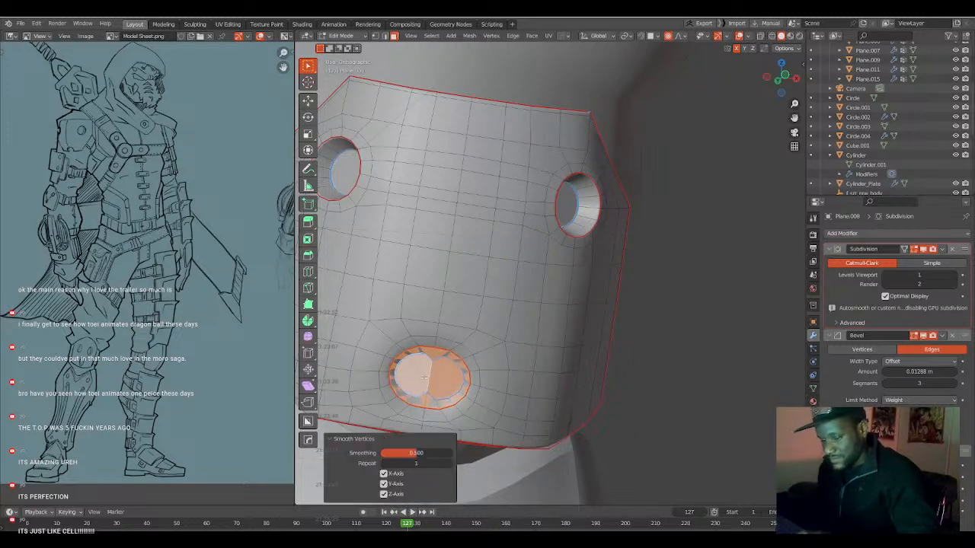
pyautogui.hotkey('ctrl', 'z')
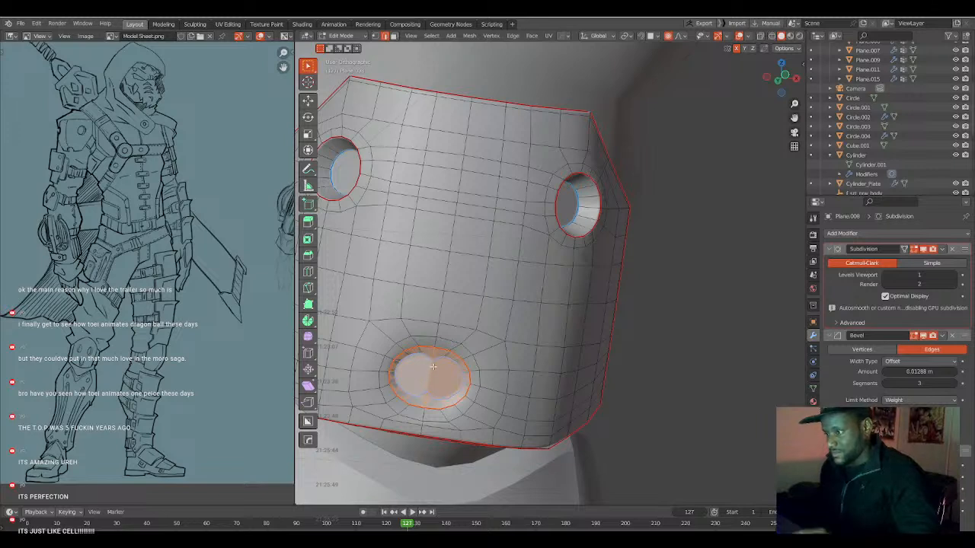
# Make the inner and outer edge loops of the knee plate's lower recess circular with LoopTools Circle, using Best fit.
pyautogui.click(436, 357)
pyautogui.rightClick(429, 356)
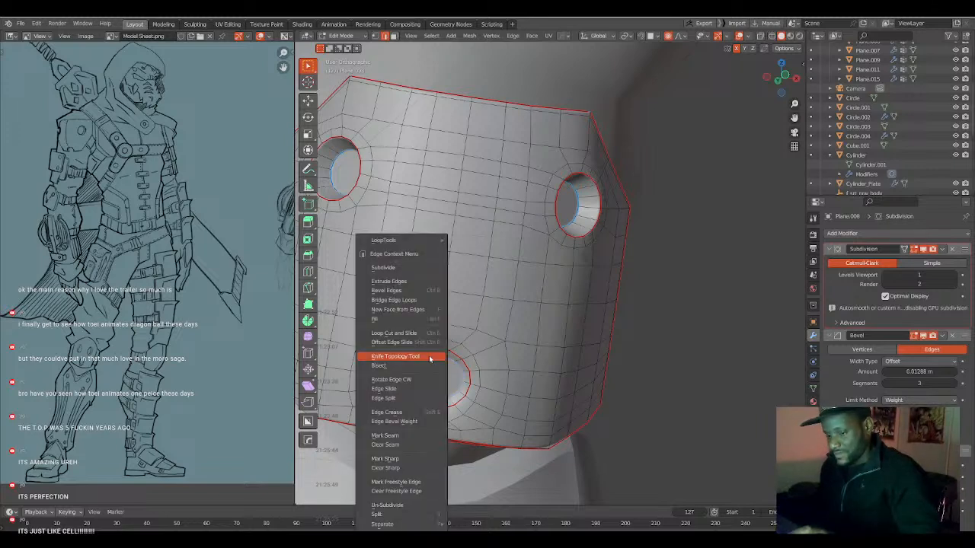
pyautogui.moveTo(431, 241)
pyautogui.click(466, 250)
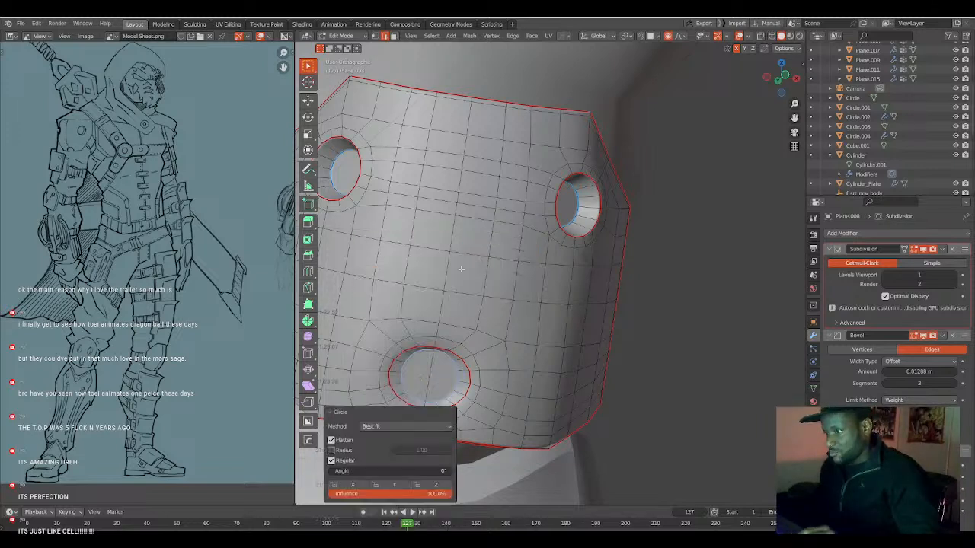
pyautogui.keyDown('alt'); pyautogui.click(446, 347); pyautogui.keyUp('alt')
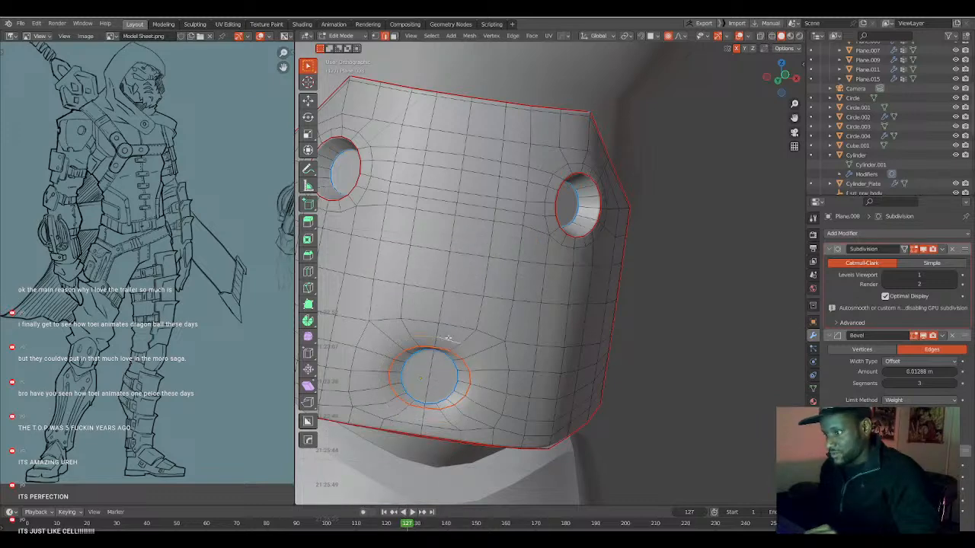
pyautogui.rightClick(448, 338)
pyautogui.moveTo(449, 243)
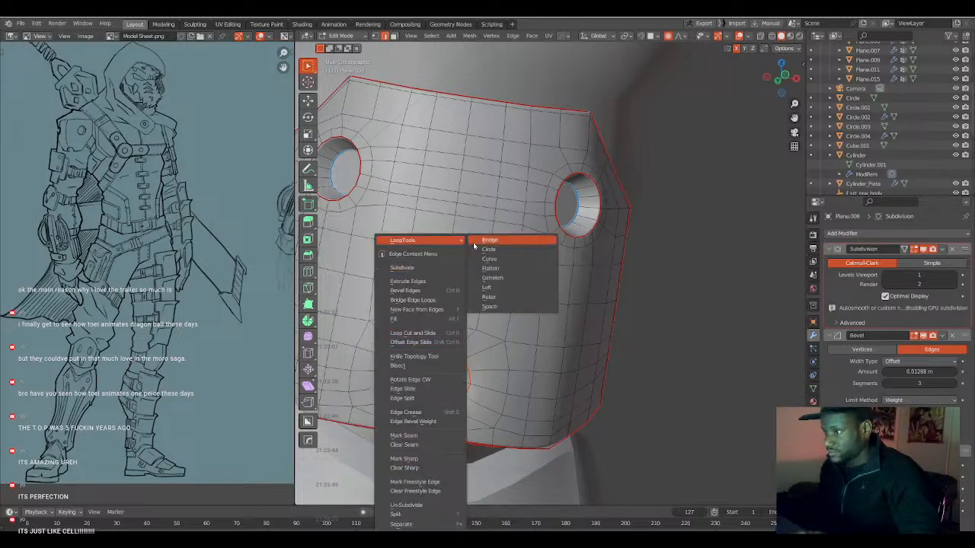
pyautogui.click(488, 249)
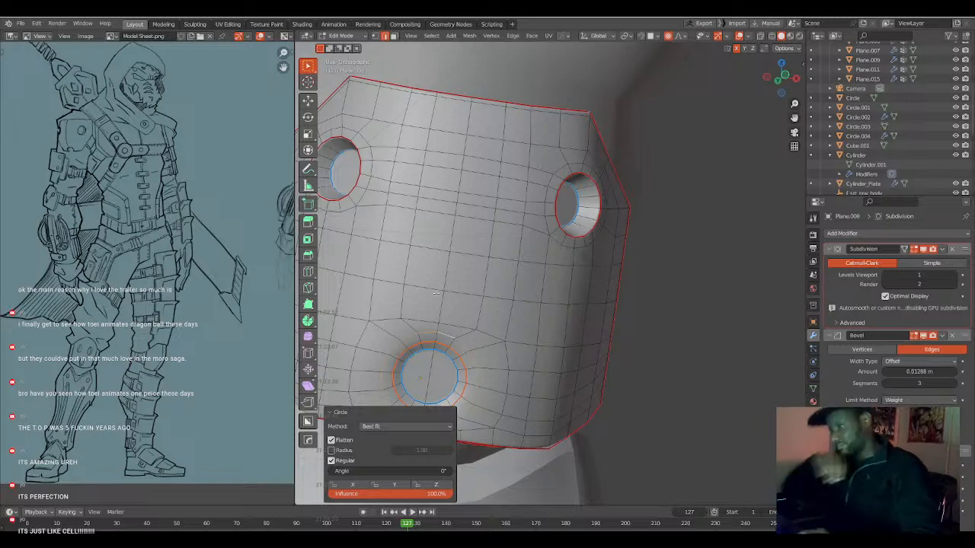
# Displace the knee plate's lower recess loops by about 0.042 m along their normals with Shrink/Fatten.
pyautogui.press('Tab')
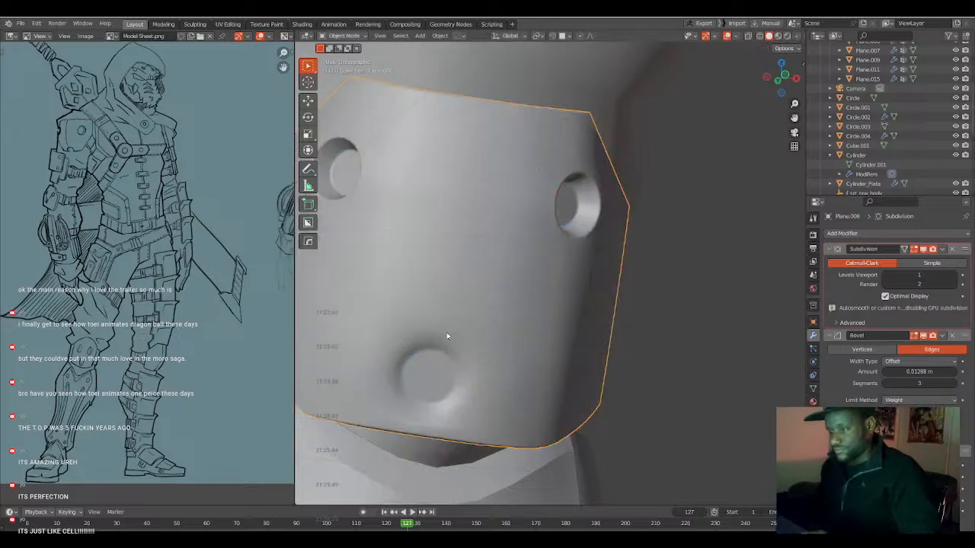
pyautogui.scroll(-4, 442, 339)
pyautogui.moveTo(492, 349); pyautogui.dragTo(481, 342, button='middle')
pyautogui.press('Tab')
pyautogui.scroll(2, 481, 342)
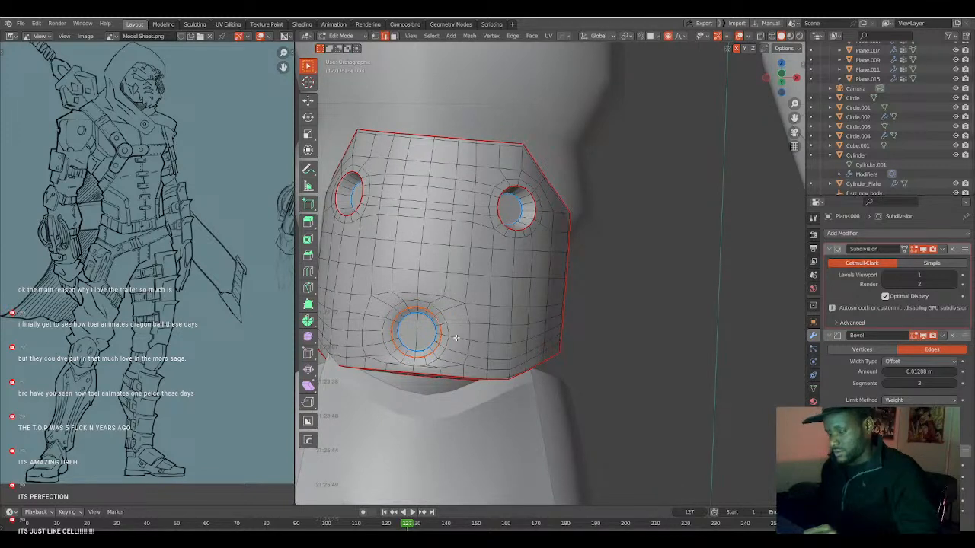
pyautogui.hotkey('alt', 's')
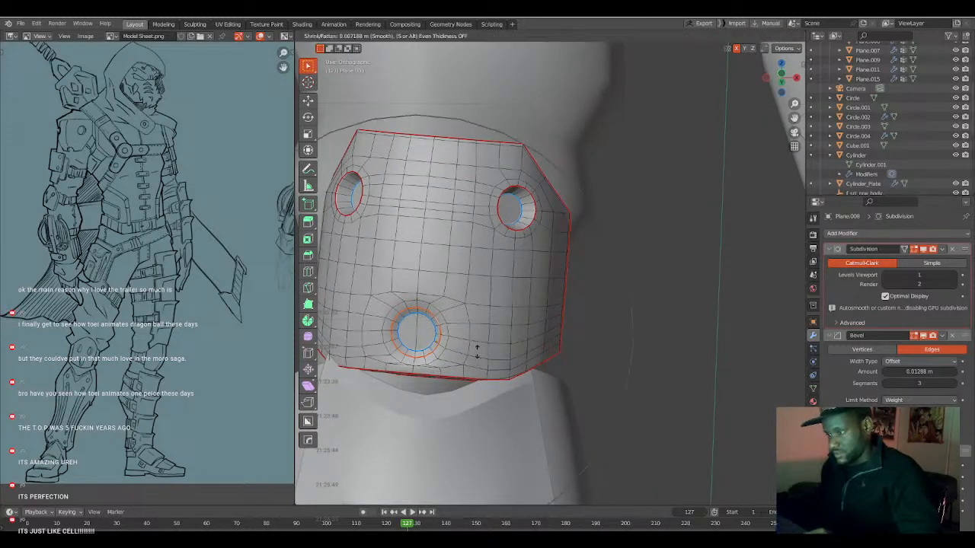
pyautogui.scroll(9, 479, 351)
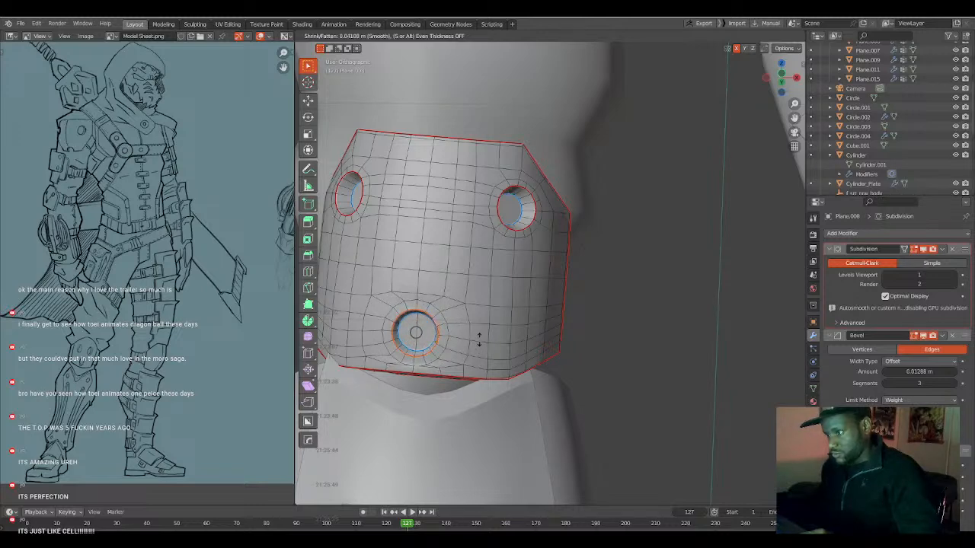
pyautogui.click(479, 341)
# Scale the lower recess loops down to about 0.91 with proportional editing and slide them slightly along the surface.
pyautogui.press('Tab')
pyautogui.scroll(-2, 467, 343)
pyautogui.moveTo(466, 344); pyautogui.dragTo(475, 338, button='middle')
pyautogui.press('Tab')
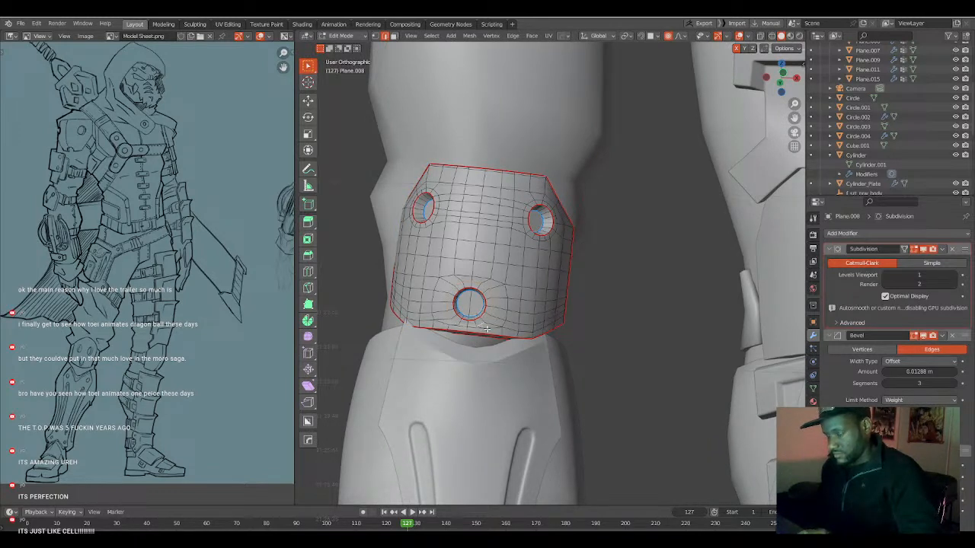
pyautogui.press('s')
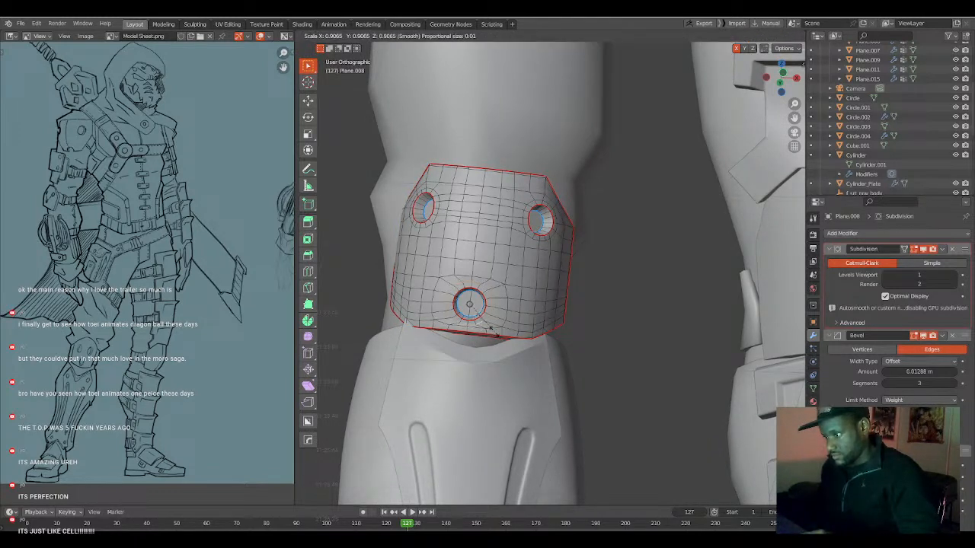
pyautogui.click(494, 330)
pyautogui.press('g')
pyautogui.press('g')
pyautogui.click(493, 330)
pyautogui.press('g')
pyautogui.press('g')
pyautogui.click(489, 329)
pyautogui.press('Tab')
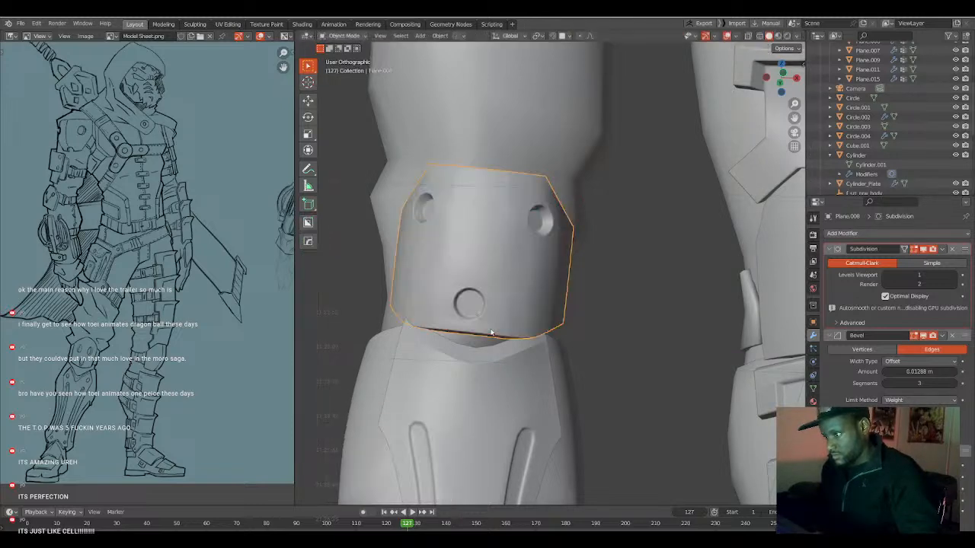
# Examine the full character's proportions and armour, mainly from the front, against the model sheet.
pyautogui.scroll(-4, 491, 330)
pyautogui.scroll(-1, 510, 353)
pyautogui.scroll(-2, 510, 354)
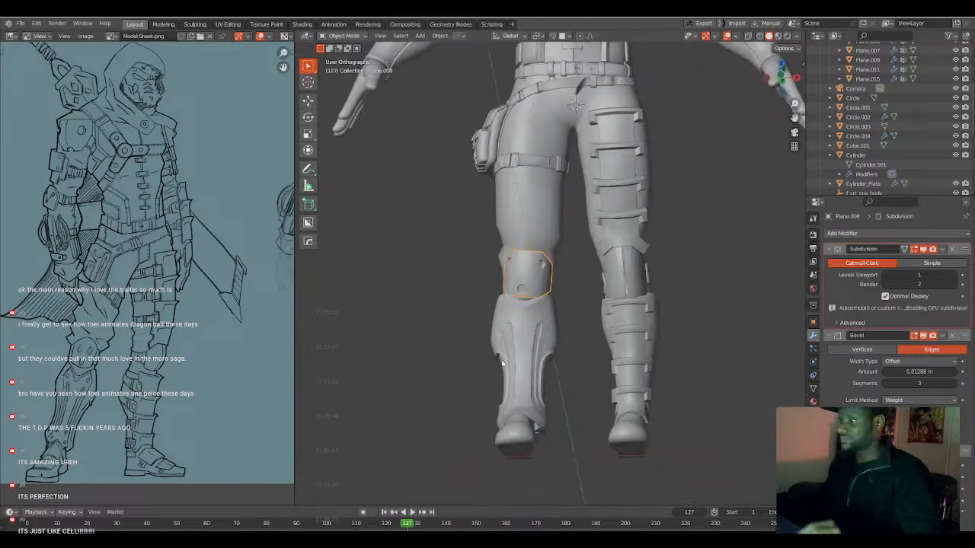
pyautogui.press('KP_1')
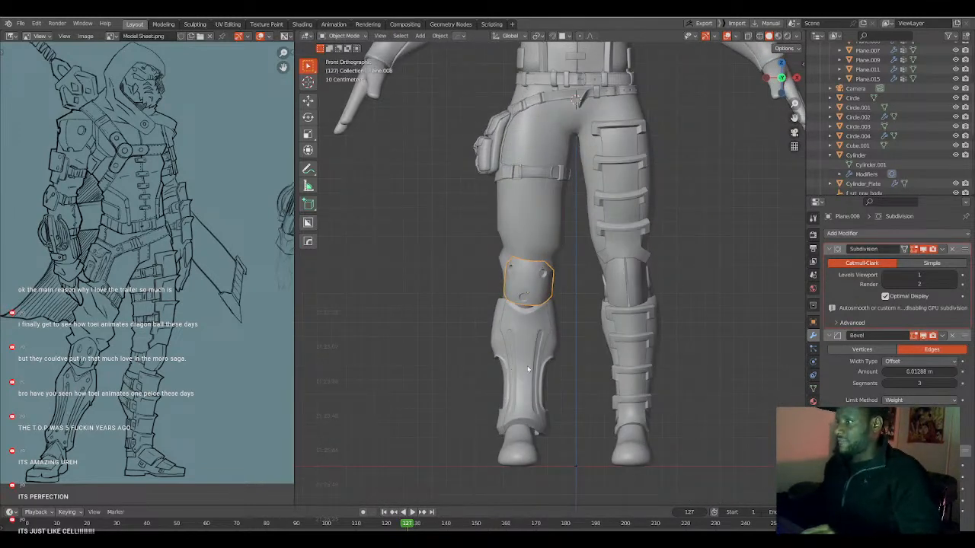
pyautogui.scroll(-4, 527, 365)
pyautogui.scroll(2, 513, 383)
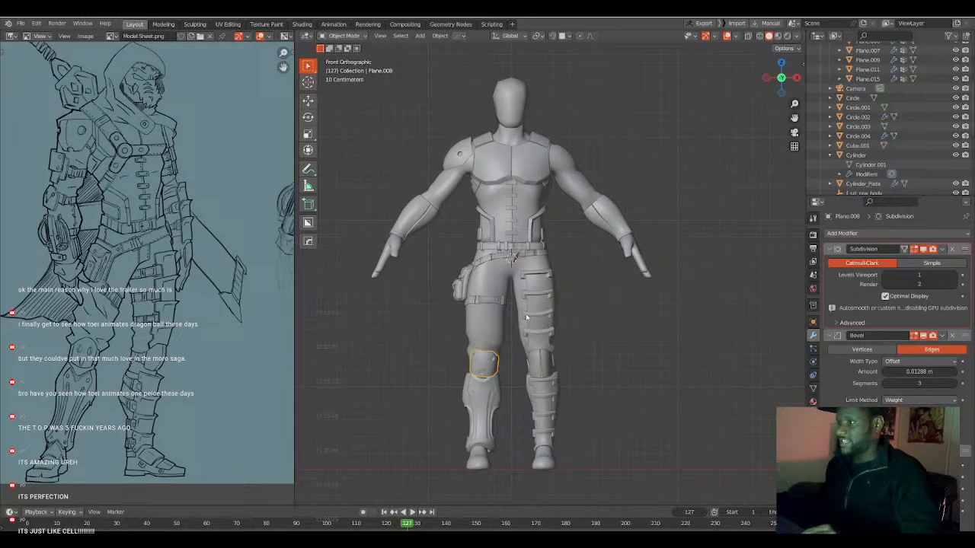
pyautogui.scroll(5, 525, 316)
pyautogui.moveTo(443, 332); pyautogui.dragTo(411, 348, button='middle')
pyautogui.scroll(-3, 500, 349)
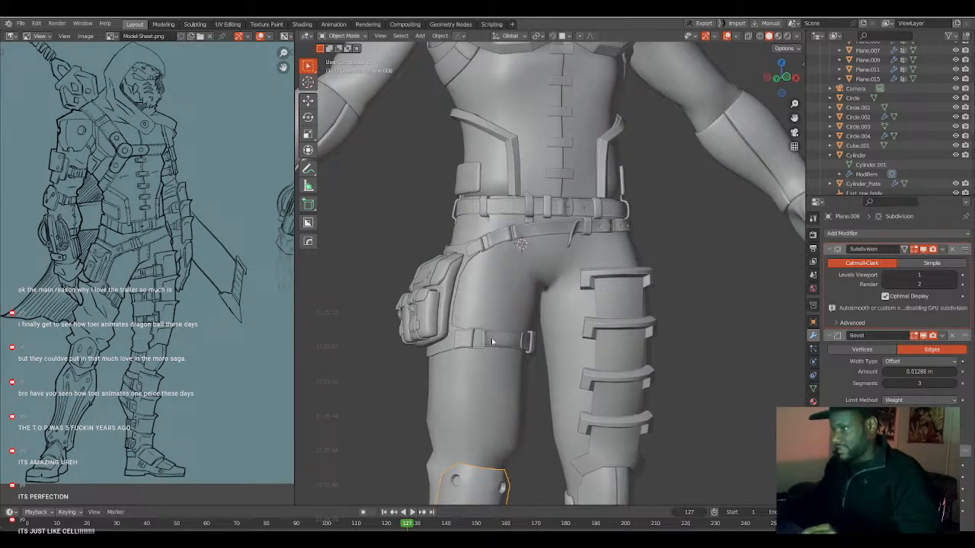
pyautogui.press('KP_1')
pyautogui.scroll(-6, 490, 317)
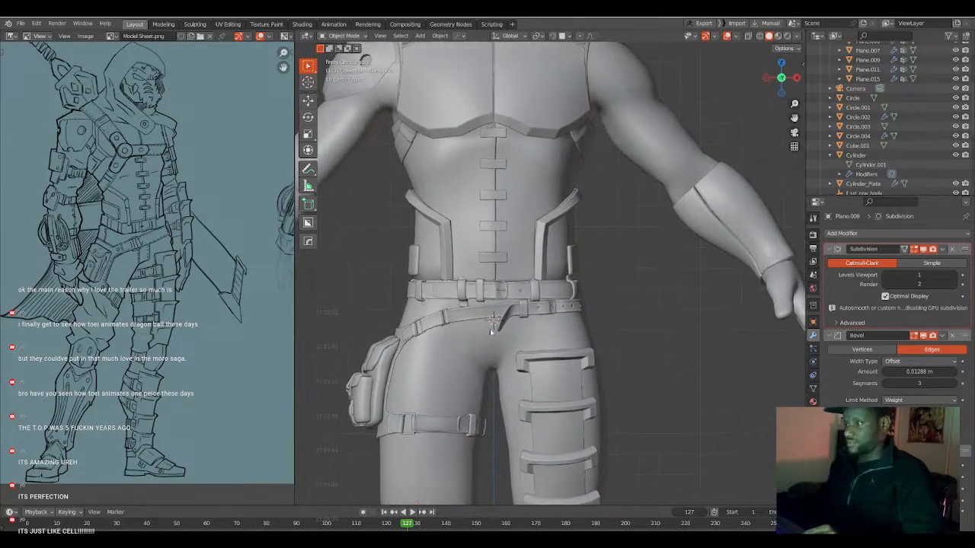
pyautogui.scroll(3, 503, 348)
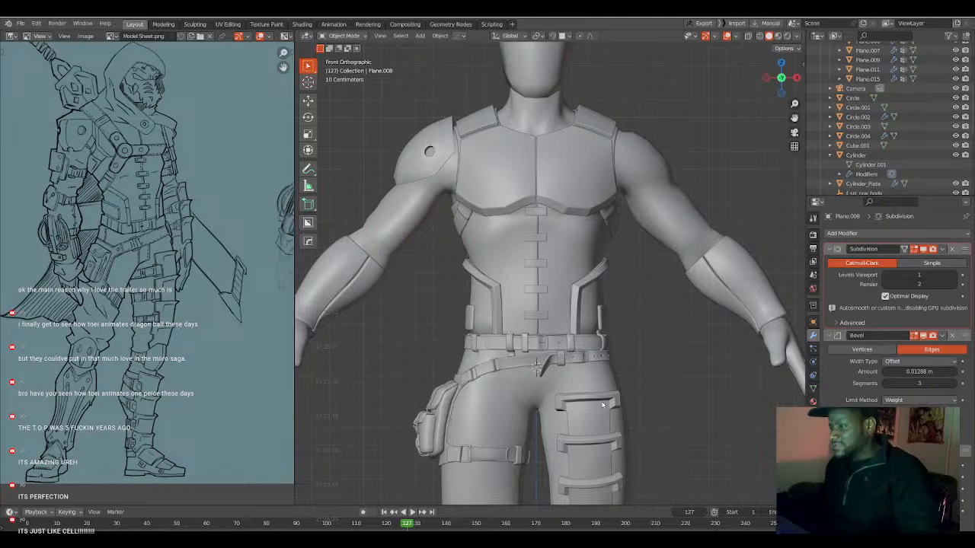
# Select the character's left thigh armour plates and enter Edit Mode.
pyautogui.click(605, 426)
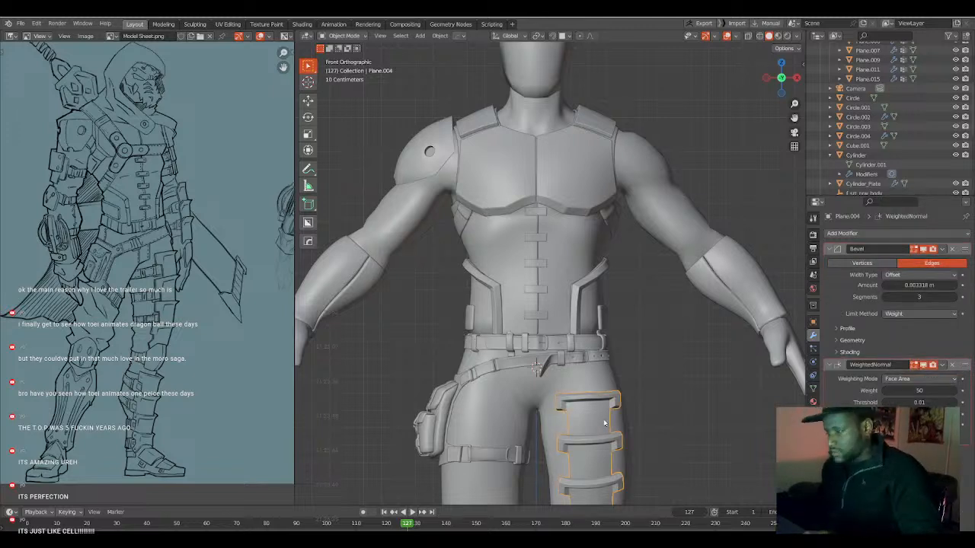
pyautogui.press('Tab')
pyautogui.press('l')
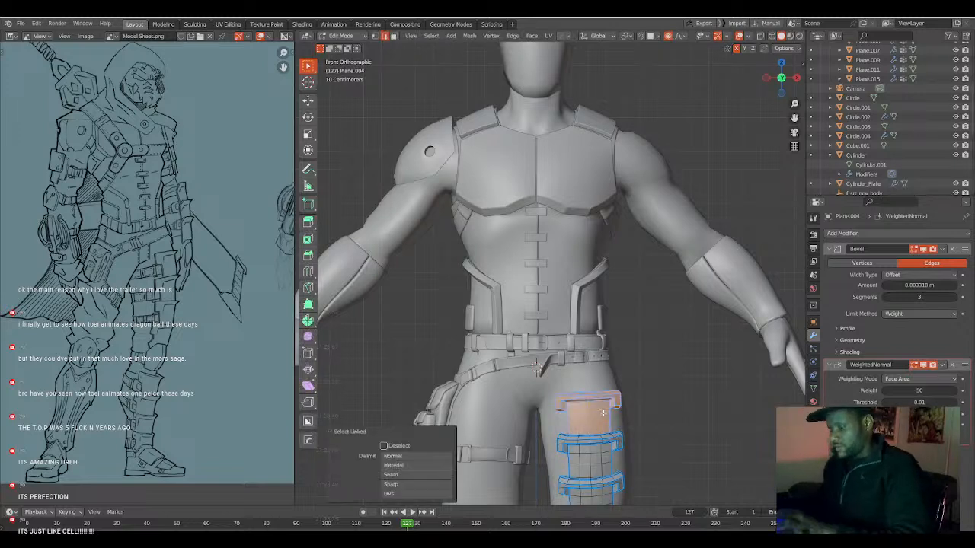
pyautogui.press('p')
pyautogui.click(603, 413)
pyautogui.press('Tab')
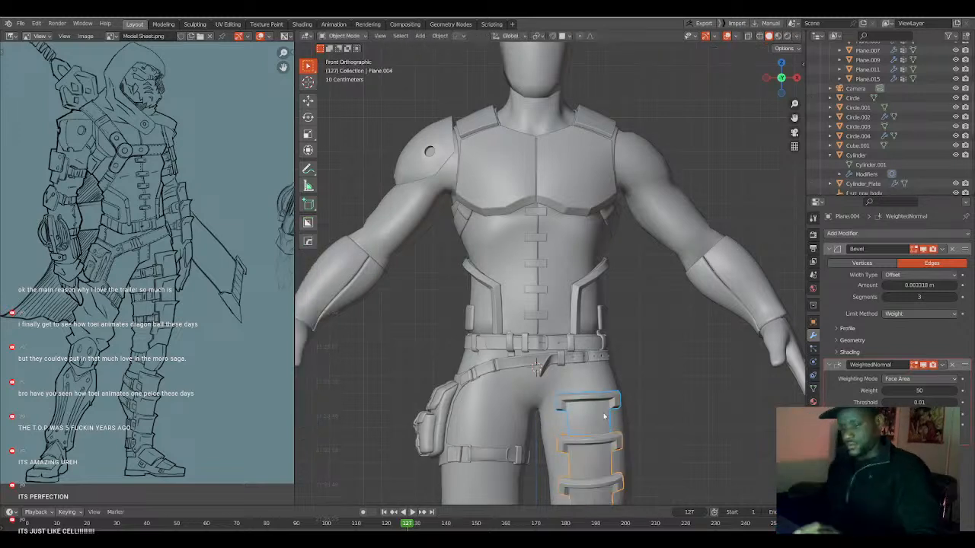
pyautogui.click(603, 414)
pyautogui.press('g')
pyautogui.rightClick(637, 401)
pyautogui.hotkey('ctrl', 'z')
pyautogui.hotkey('ctrl', 'z')
pyautogui.hotkey('ctrl', 'z')
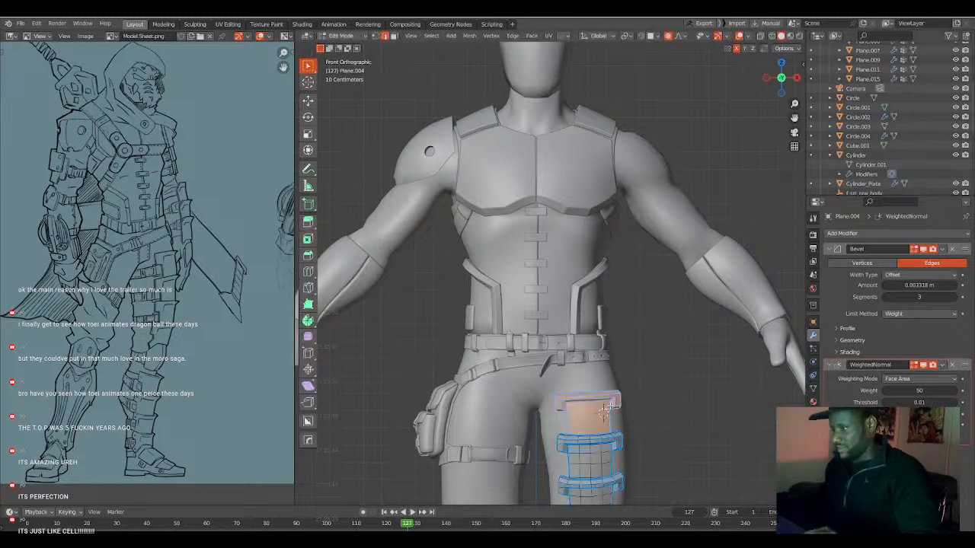
pyautogui.hotkey('ctrl', 'z')
pyautogui.hotkey('ctrl', 'z')
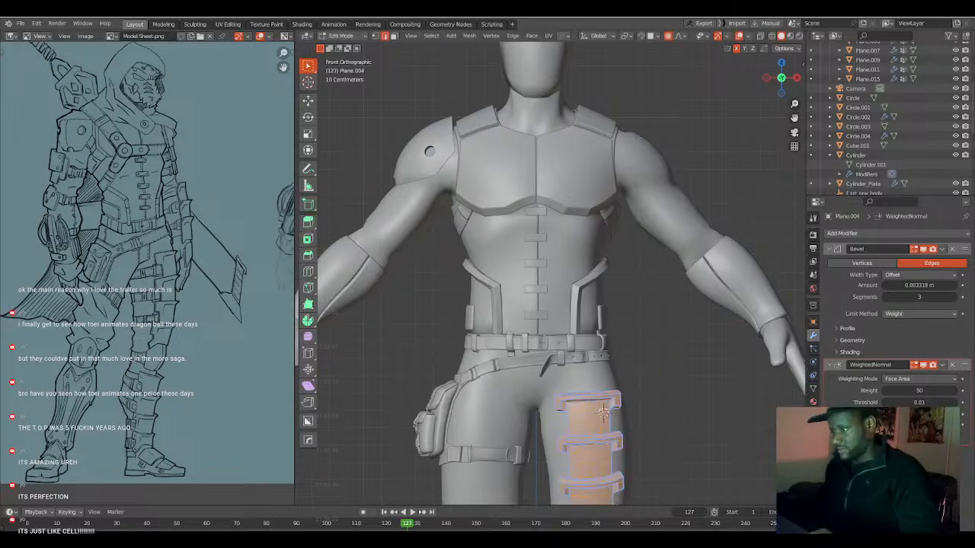
# Duplicate the uppermost thigh plate in place with its strap bar and separate the copy into its own object.
pyautogui.hotkey('alt', 'a')
pyautogui.press('l')
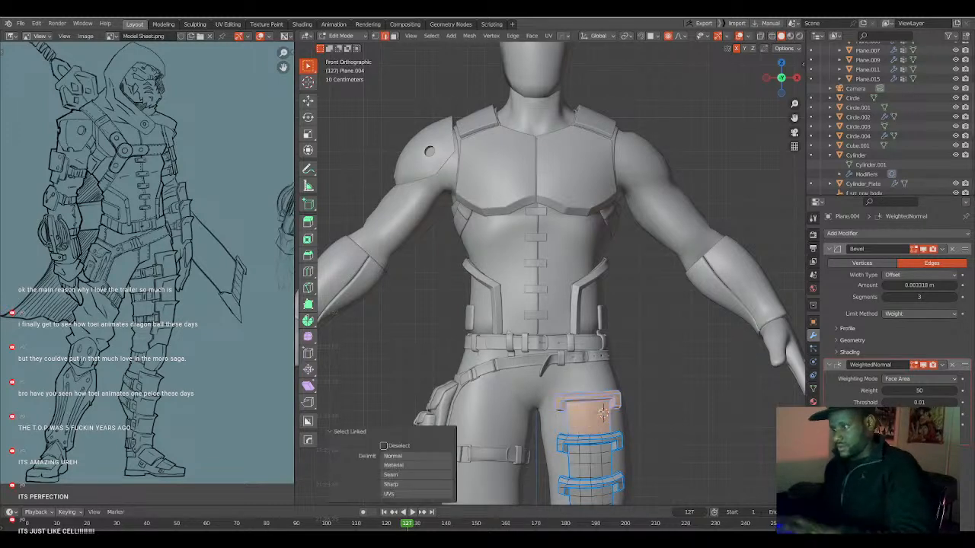
pyautogui.hotkey('shift', 'd')
pyautogui.rightClick(603, 413)
pyautogui.press('p')
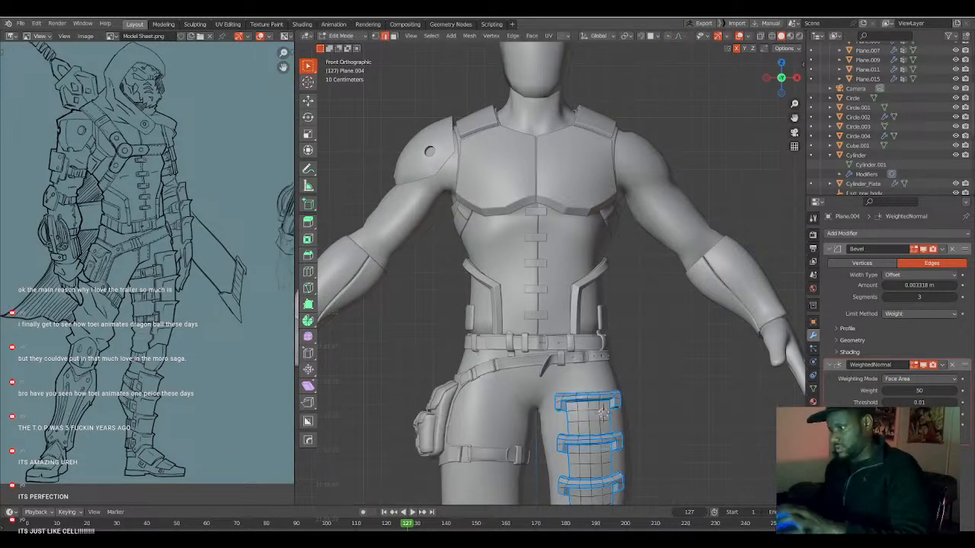
pyautogui.click(603, 413)
pyautogui.press('Tab')
# Move the separated plate copy about 0.67 m in X and 0.79 m in Z, beside the character's left forearm.
pyautogui.click(602, 413)
pyautogui.press('g')
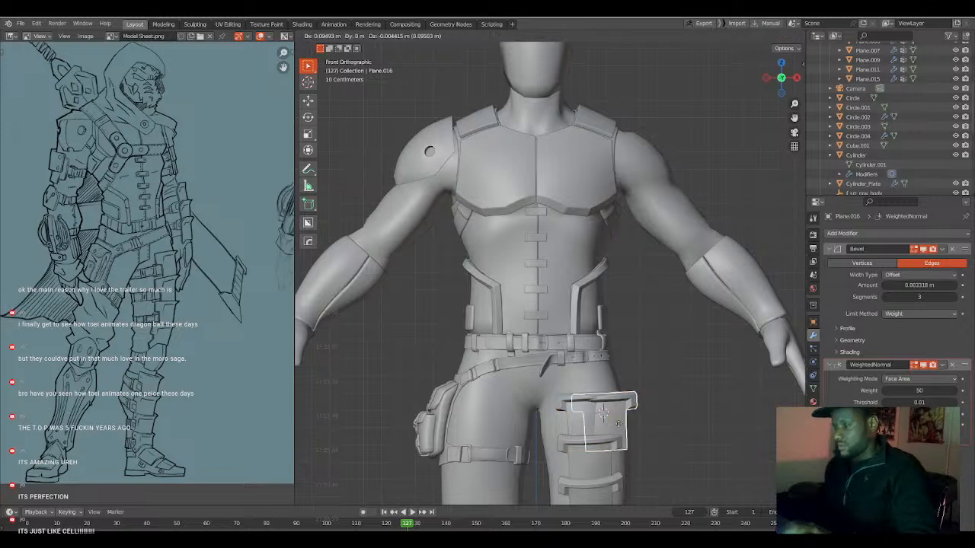
pyautogui.click(720, 306)
pyautogui.keyDown('shift'); pyautogui.moveTo(707, 308); pyautogui.dragTo(587, 349, button='middle'); pyautogui.keyUp('shift')
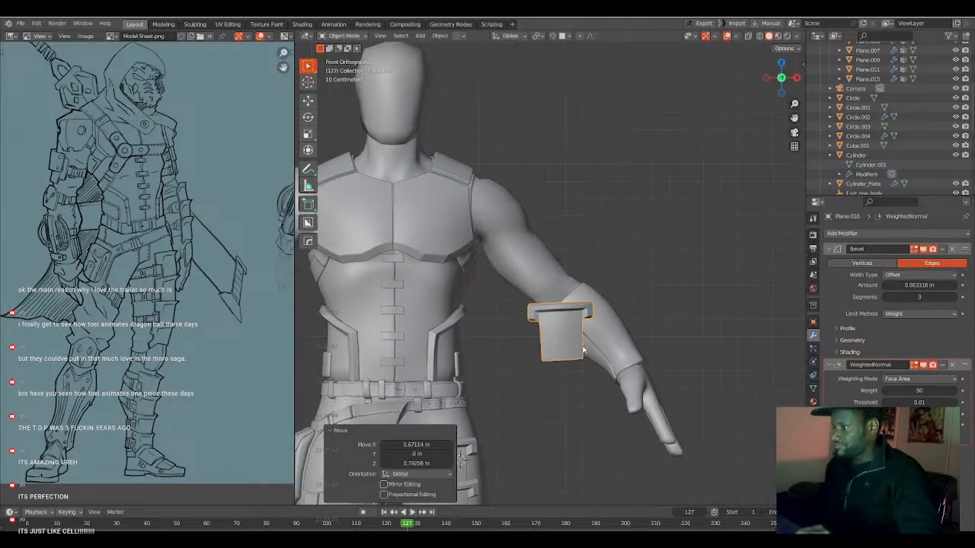
pyautogui.press('r')
pyautogui.press('r')
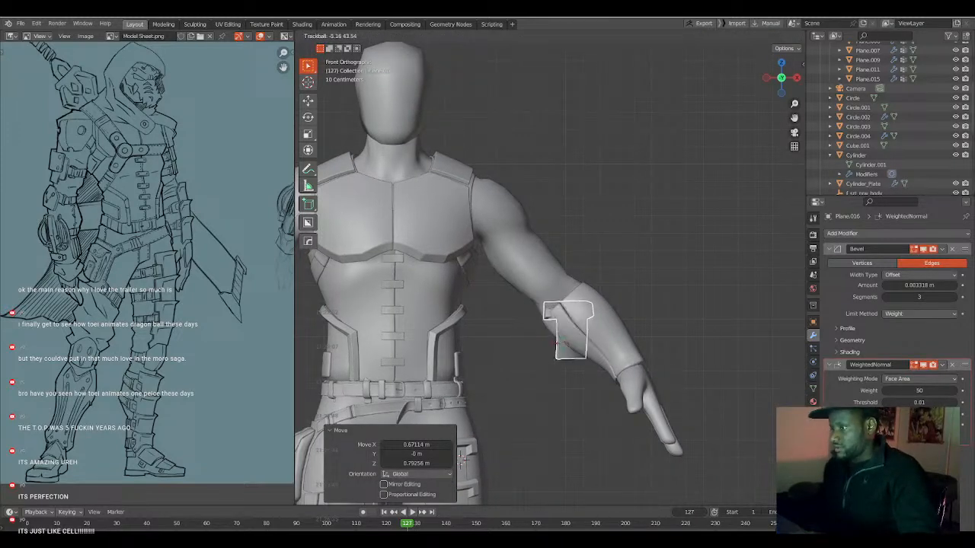
pyautogui.rightClick(552, 367)
# Set the plate copy's origin to its geometry, using the median center.
pyautogui.scroll(-2, 551, 366)
pyautogui.scroll(-4, 551, 366)
pyautogui.scroll(3, 550, 365)
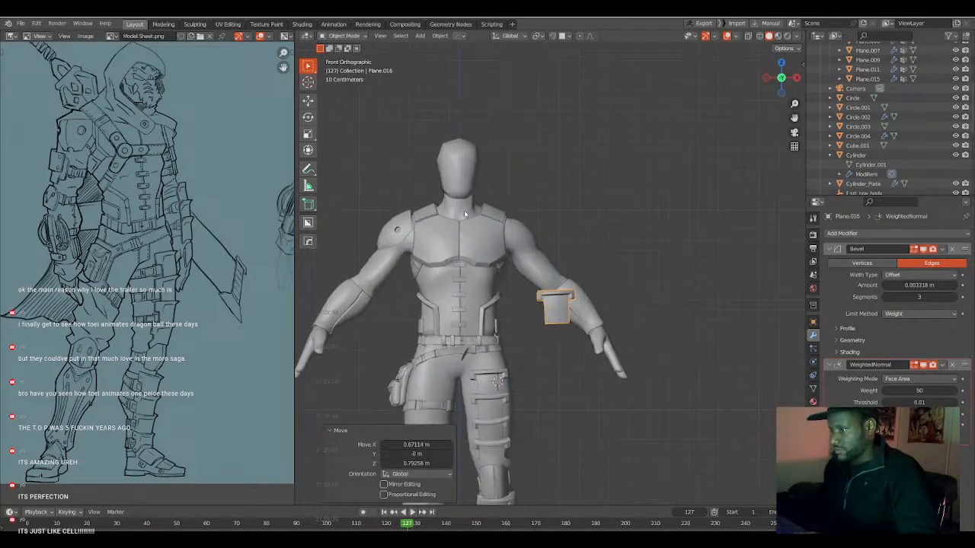
pyautogui.scroll(2, 394, 88)
pyautogui.click(439, 36)
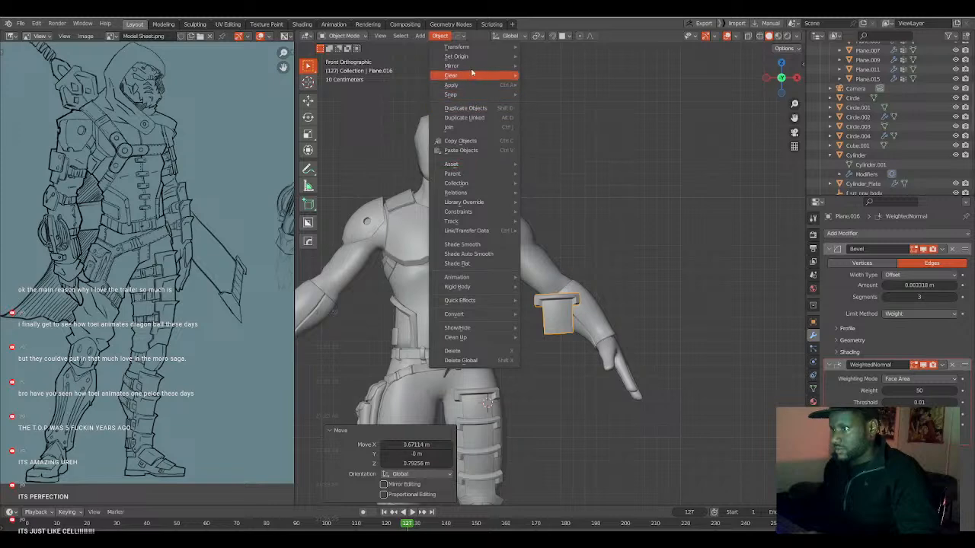
pyautogui.moveTo(474, 61)
pyautogui.click(559, 67)
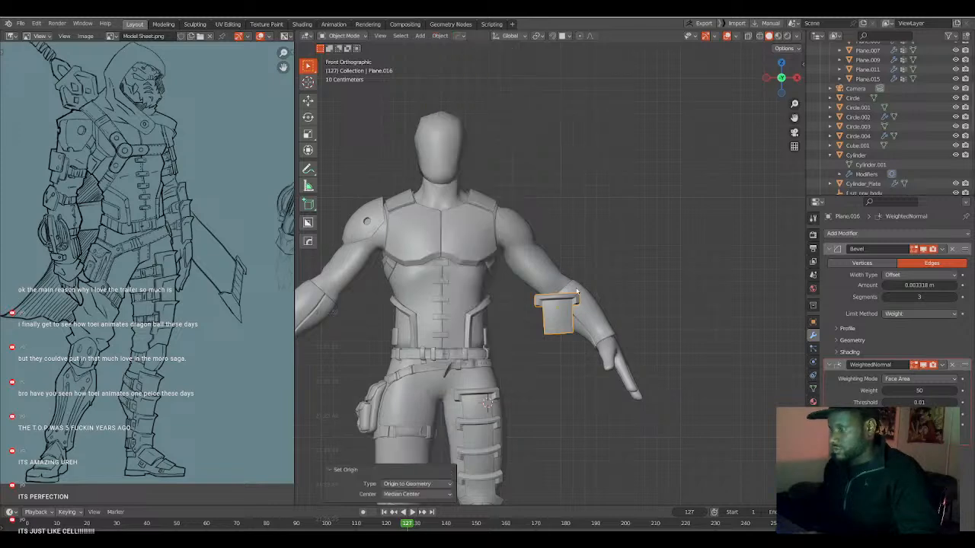
# In the right side view, move the plate about 0.46 m in Y and 0.09 m in Z onto the left forearm.
pyautogui.scroll(3, 574, 296)
pyautogui.moveTo(535, 340); pyautogui.dragTo(469, 336, button='middle')
pyautogui.press('g')
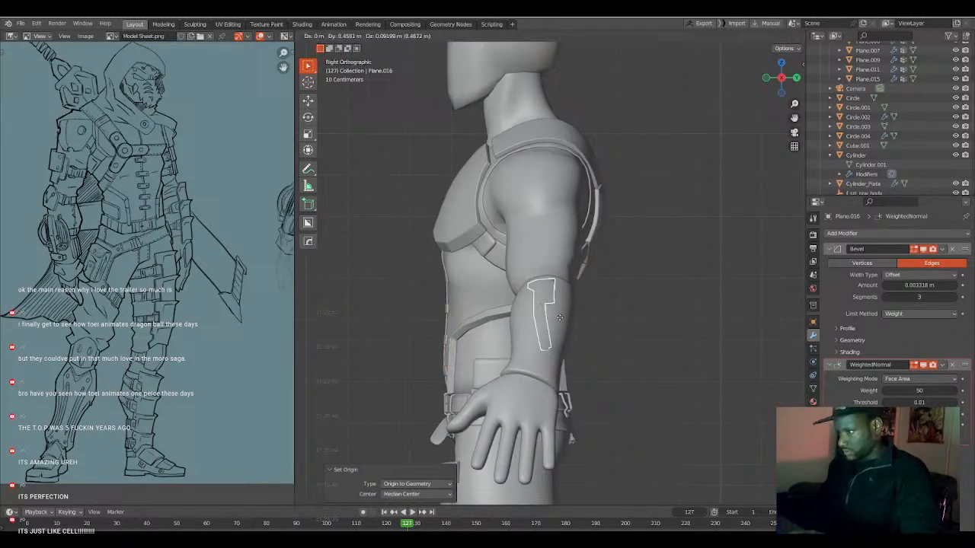
pyautogui.click(562, 319)
# Turn the plate outward with a trackball rotation of about -15.5° and 88.8°, plus a 25° rotation in the side view.
pyautogui.press('r')
pyautogui.press('r')
pyautogui.click(621, 346)
# In the front view, rotate the plate to follow the forearm's slope and move it onto the forearm's outer side.
pyautogui.press('r')
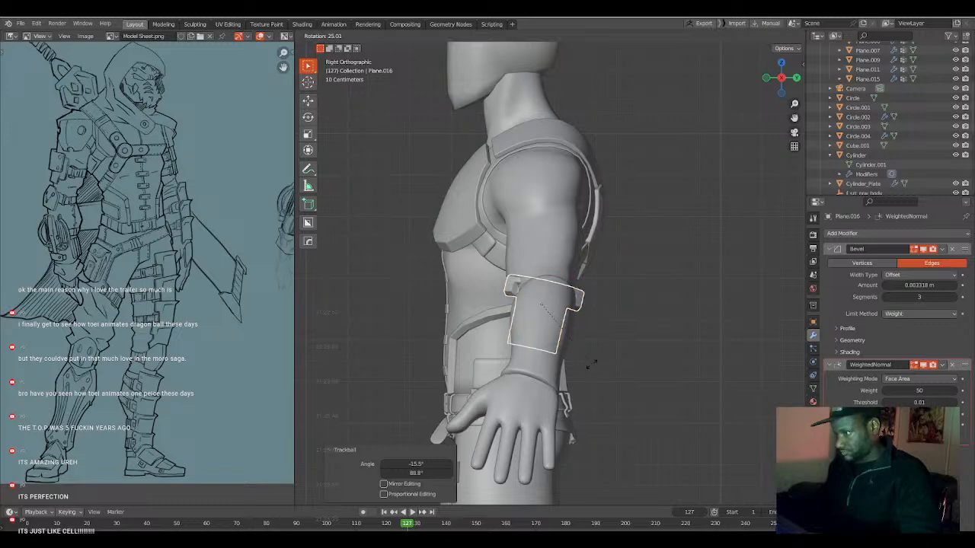
pyautogui.click(590, 365)
pyautogui.press('KP_1')
# Reposition the plate near the elbow end of the forearm and rotate it about -6.88°.
pyautogui.press('r')
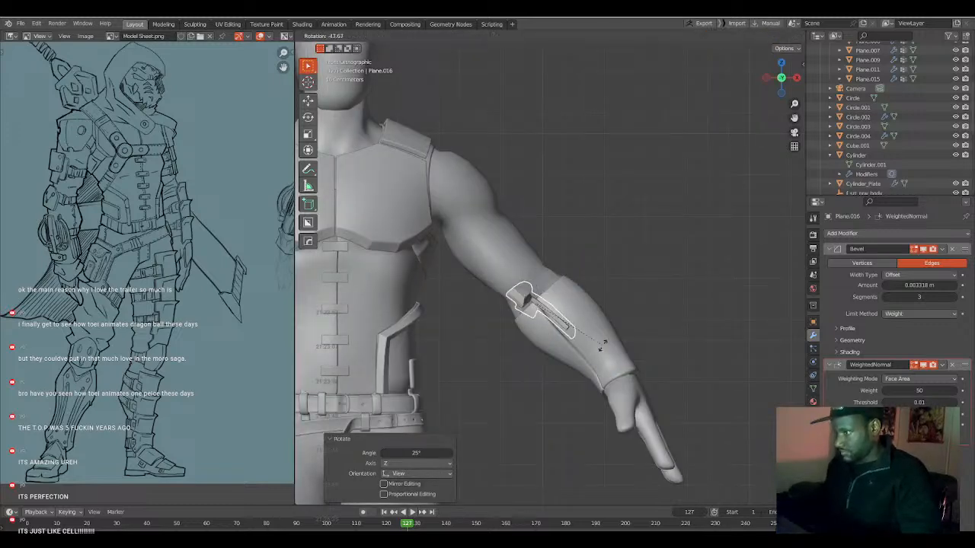
pyautogui.click(571, 354)
pyautogui.press('g')
pyautogui.click(607, 330)
pyautogui.moveTo(608, 332); pyautogui.dragTo(563, 304, button='middle')
pyautogui.press('g')
pyautogui.click(553, 357)
pyautogui.press('r')
pyautogui.click(555, 359)
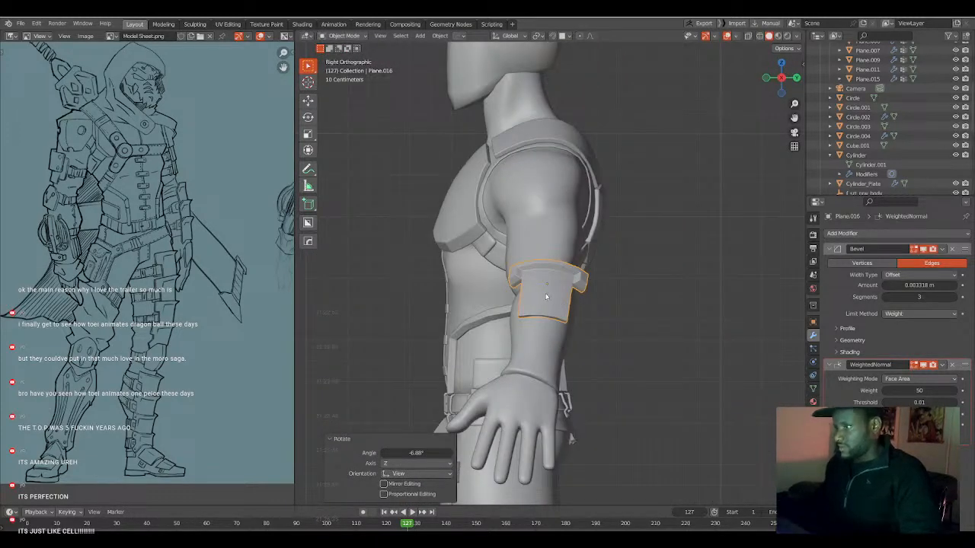
# Fine-tune the plate's tilt in the side view with small rotations, including a trackball turn of about 1.72°.
pyautogui.press('r')
pyautogui.click(619, 320)
pyautogui.press('r')
pyautogui.press('r')
pyautogui.click(620, 323)
# Rotate the forearm plate further into alignment and move it about 0.006 m in Y and -0.019 m in Z.
pyautogui.press('r')
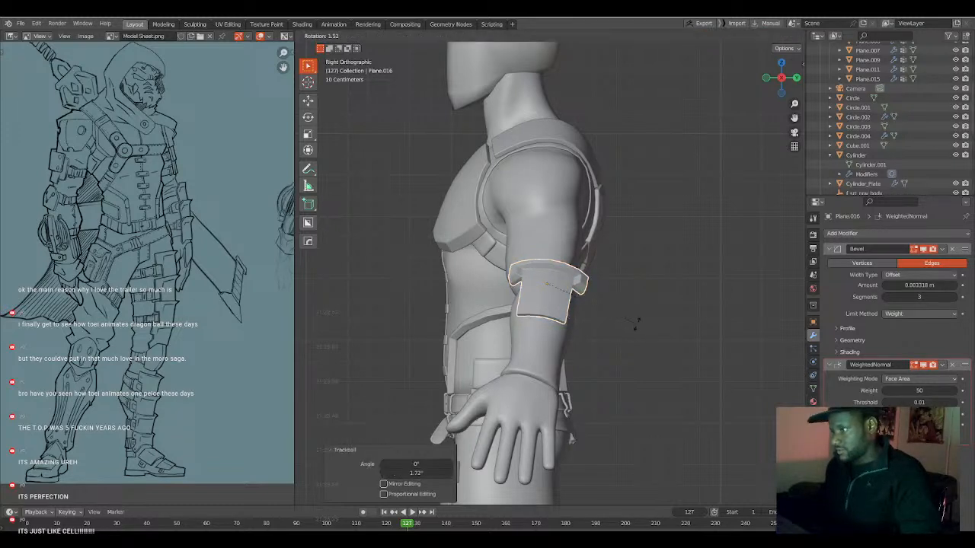
pyautogui.click(637, 323)
pyautogui.press('r')
pyautogui.click(615, 288)
pyautogui.press('r')
pyautogui.click(622, 321)
pyautogui.press('g')
pyautogui.click(614, 325)
# Duplicate the forearm plate in the front view, move the copy about 0.134 m in X and -0.145 m in Z, and rotate it 9.9°.
pyautogui.press('KP_1')
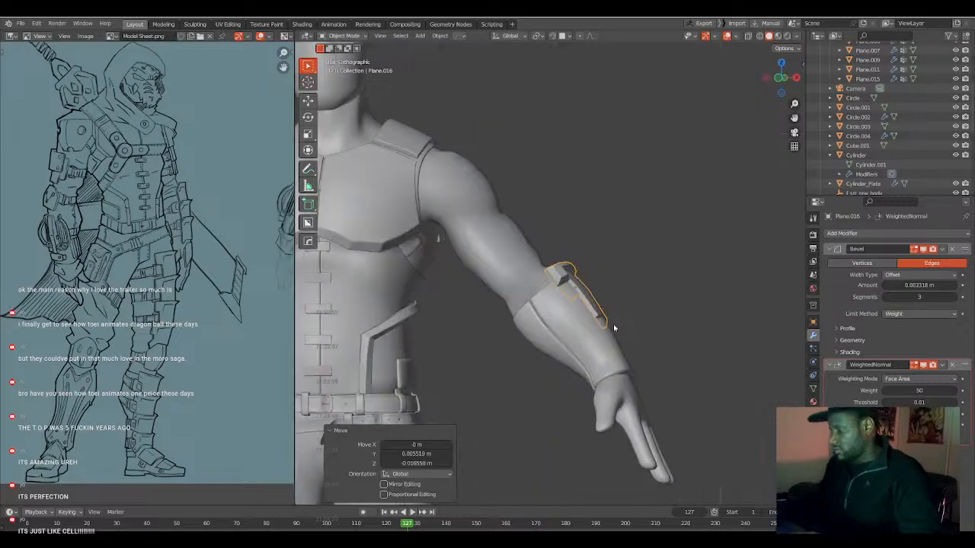
pyautogui.hotkey('shift', 'd')
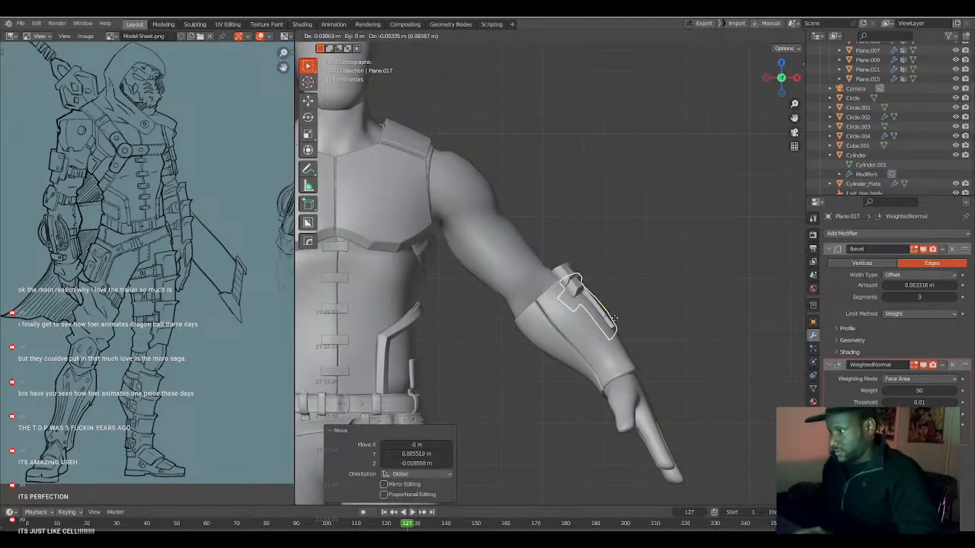
pyautogui.click(634, 341)
pyautogui.press('r')
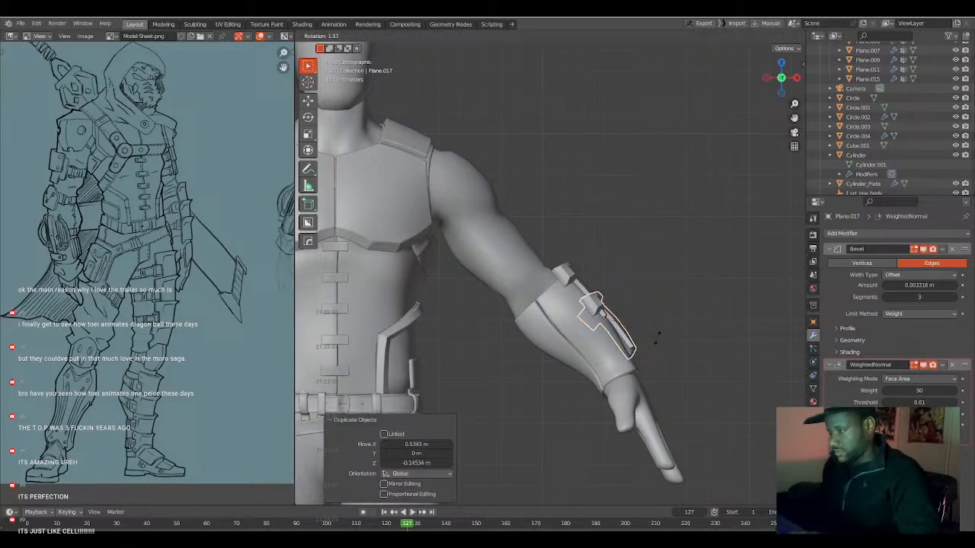
pyautogui.click(647, 339)
# Fit the second plate against the forearm below the first, shifting it about -0.022 m in Y and 0.009 m in Z from the side.
pyautogui.press('g')
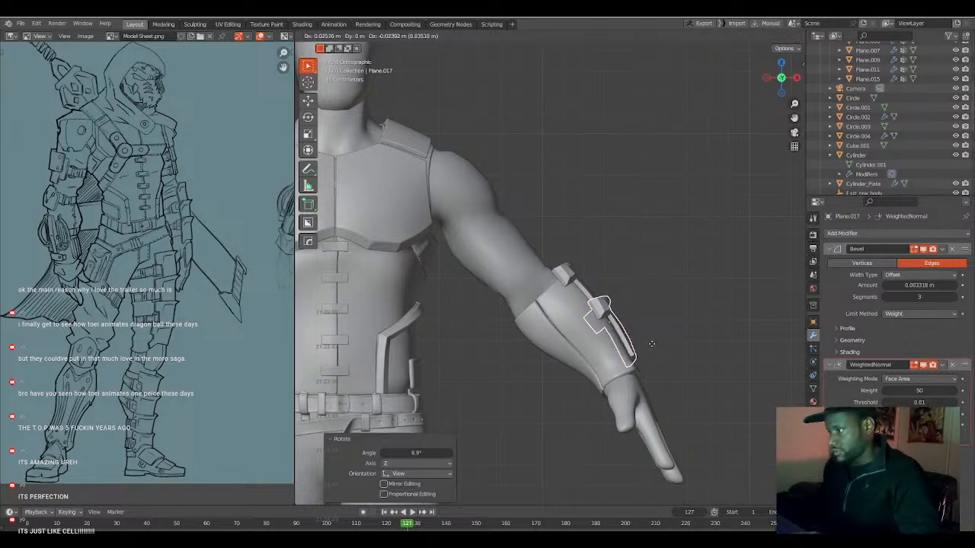
pyautogui.click(651, 341)
pyautogui.moveTo(651, 342); pyautogui.dragTo(547, 359, button='middle')
pyautogui.press('g')
pyautogui.click(561, 362)
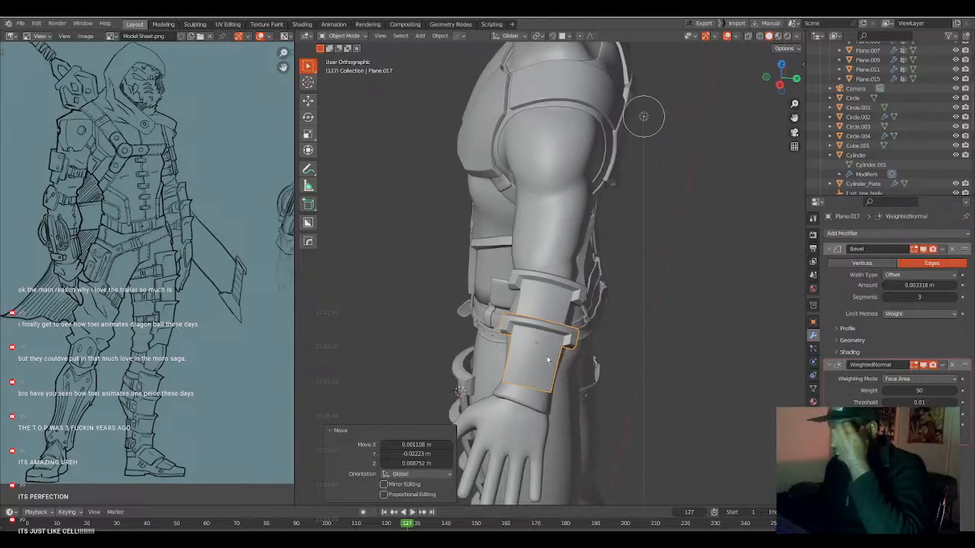
# Scale both forearm plates down together to about 0.83.
pyautogui.click(552, 308)
pyautogui.press('s')
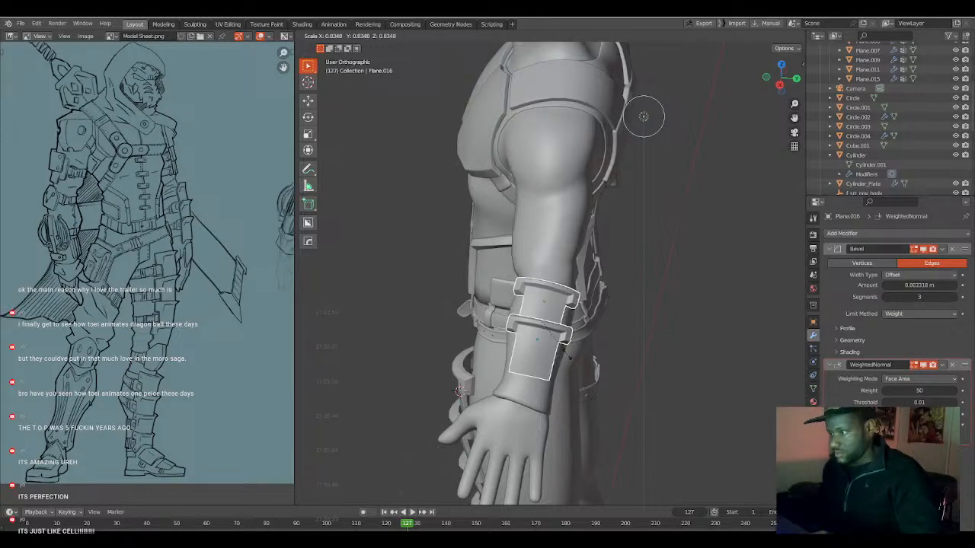
pyautogui.click(565, 341)
# Duplicate the second plate about 0.079 m in X and -0.103 m in Z, rotate the copy 7.8°, and shift it toward the wrist.
pyautogui.click(561, 338)
pyautogui.moveTo(561, 337); pyautogui.dragTo(624, 347, button='middle')
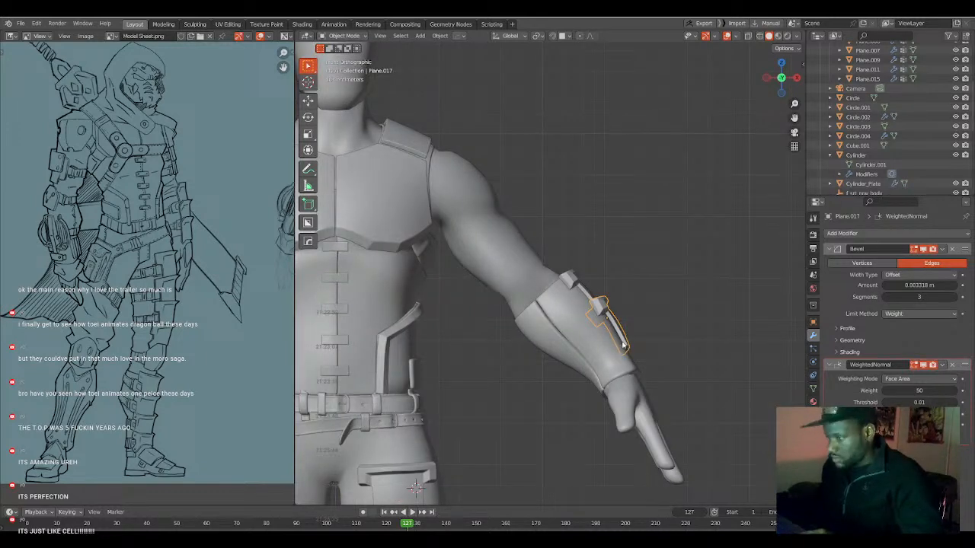
pyautogui.hotkey('shift', 'd')
pyautogui.click(643, 367)
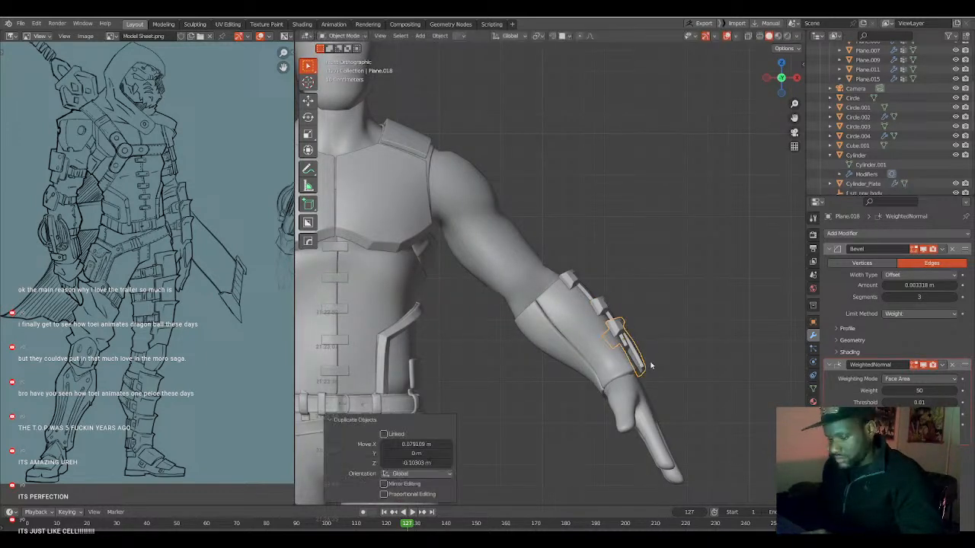
pyautogui.press('r')
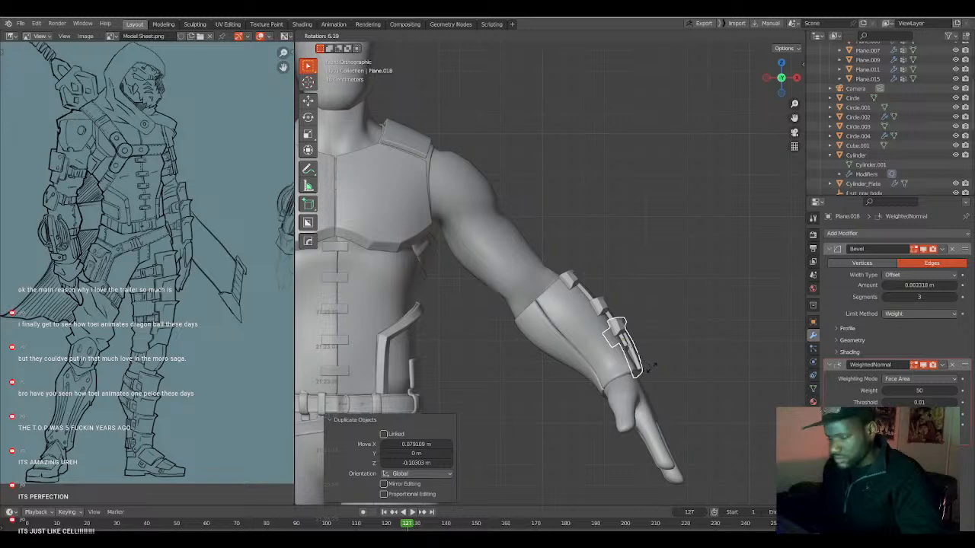
pyautogui.click(648, 369)
pyautogui.press('g')
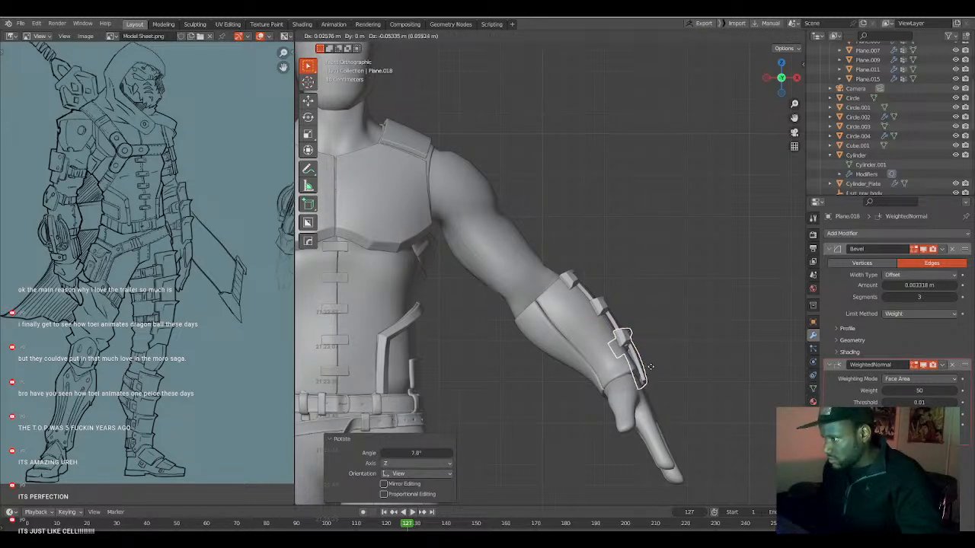
pyautogui.click(650, 368)
# Align the third plate with the wrist from the side by moving it and adjusting its tilt with a trackball rotation.
pyautogui.moveTo(649, 368); pyautogui.dragTo(554, 379, button='middle')
pyautogui.press('g')
pyautogui.click(543, 372)
pyautogui.press('r')
pyautogui.press('r')
pyautogui.click(543, 379)
pyautogui.moveTo(544, 380); pyautogui.dragTo(546, 296, button='middle')
pyautogui.press('g')
pyautogui.click(485, 349)
# Shorten the third plate by selecting the thin faces along its wrist-side end and shrinking them about -0.043 m.
pyautogui.press('Tab')
pyautogui.scroll(4, 564, 370)
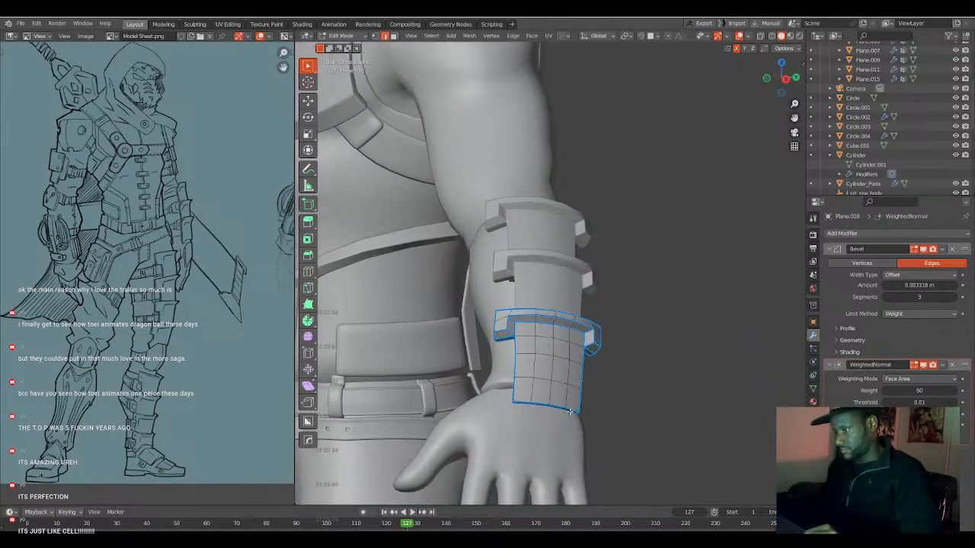
pyautogui.moveTo(565, 410); pyautogui.dragTo(536, 373, button='middle')
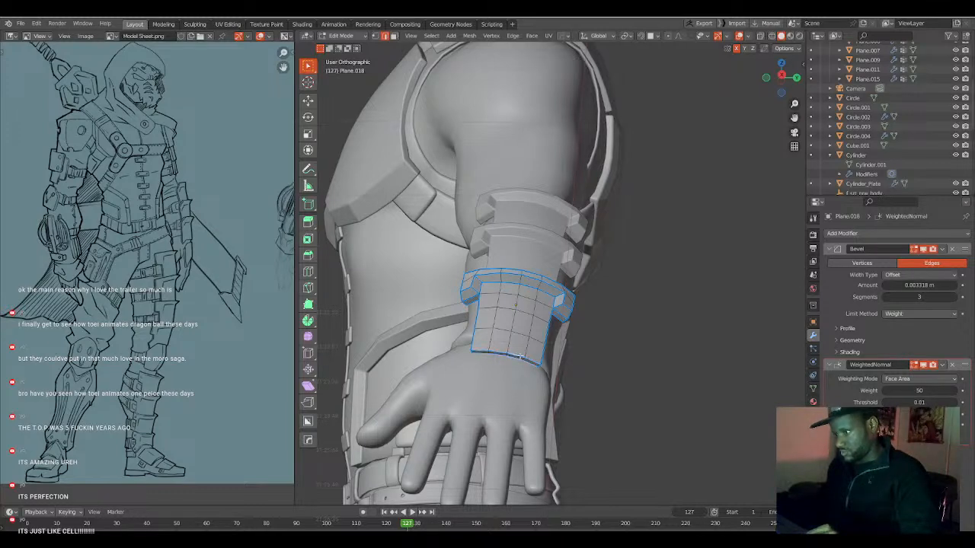
pyautogui.press('2')
pyautogui.keyDown('alt'); pyautogui.click(530, 363); pyautogui.keyUp('alt')
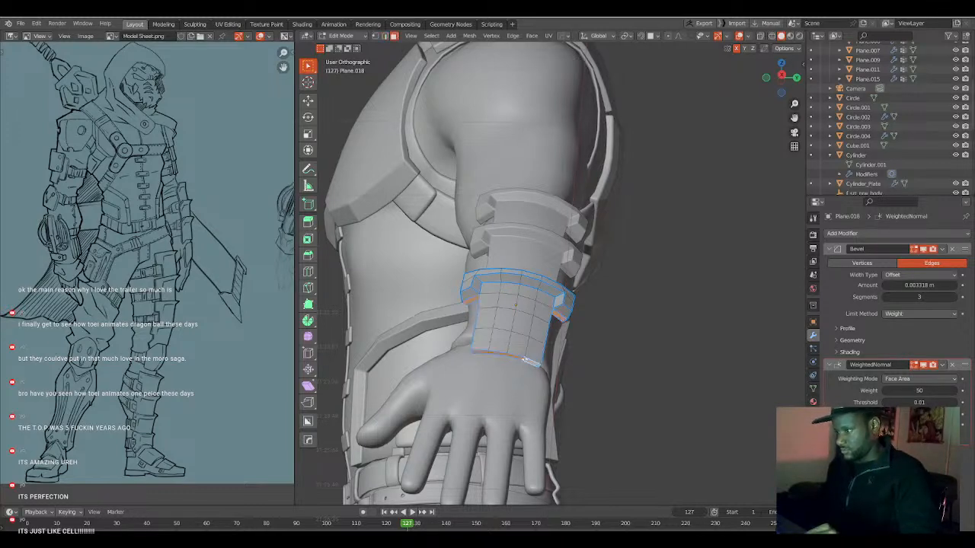
pyautogui.click(532, 363)
pyautogui.keyDown('ctrl'); pyautogui.click(482, 351); pyautogui.keyUp('ctrl')
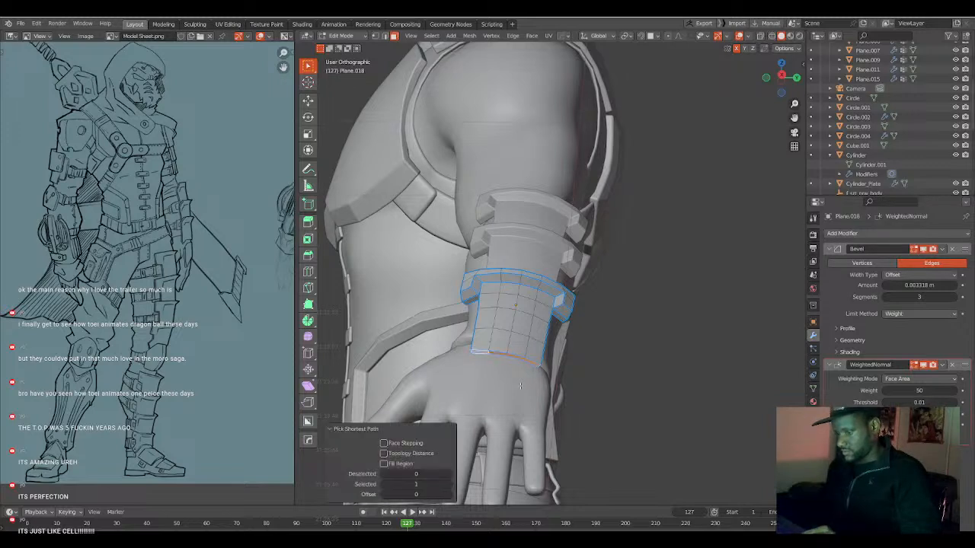
pyautogui.hotkey('alt', 's')
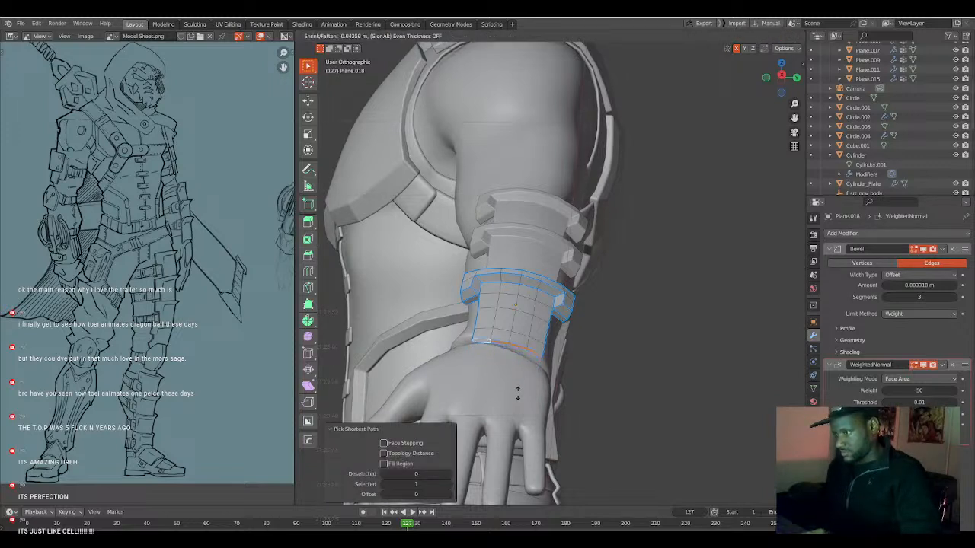
pyautogui.click(518, 394)
pyautogui.hotkey('ctrl', 'z')
# Slide the edge loop just above the third plate's wrist-side end by a factor of -0.543.
pyautogui.click(521, 334)
pyautogui.press('g')
pyautogui.press('g')
pyautogui.click(526, 359)
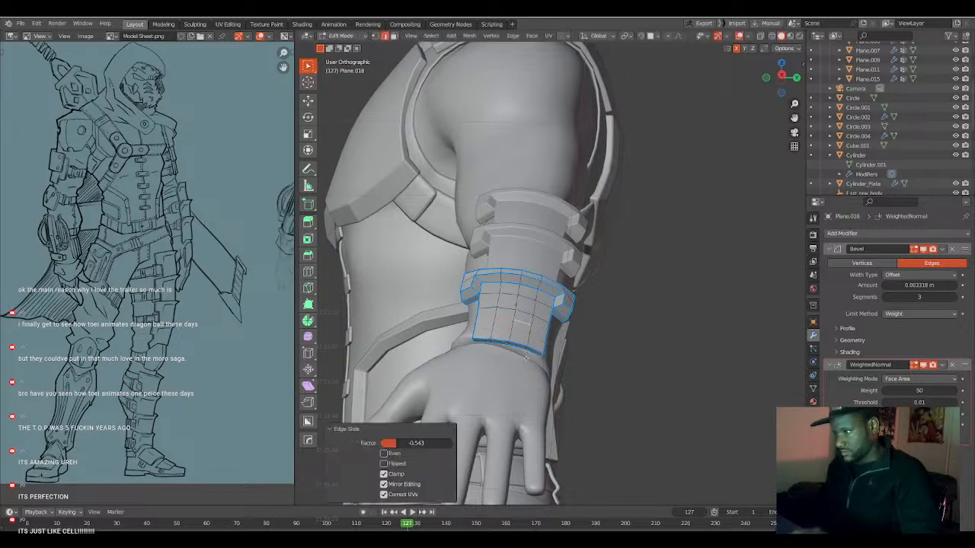
# Shrink the third plate's wrist-side end faces by about another -0.017 m and return to Object Mode.
pyautogui.press('3')
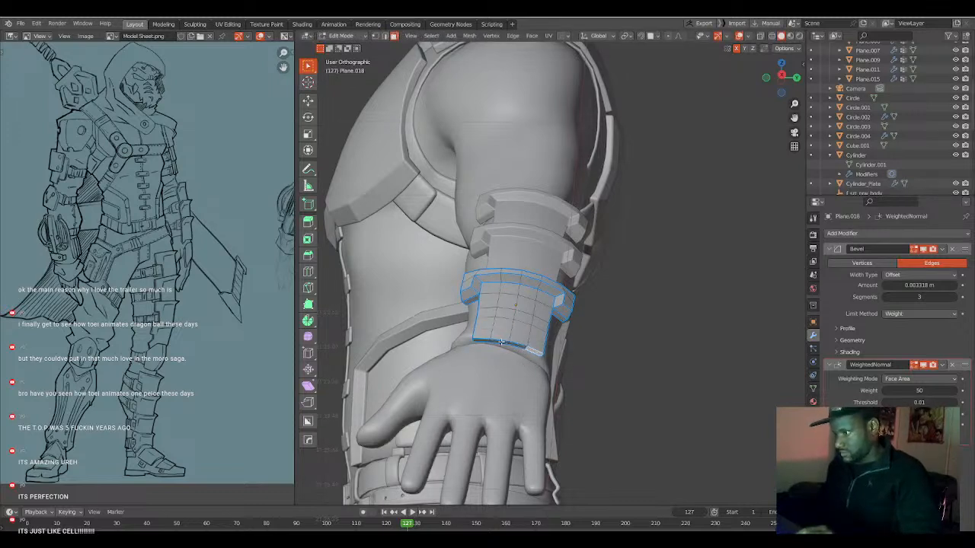
pyautogui.keyDown('ctrl'); pyautogui.click(488, 340); pyautogui.keyUp('ctrl')
pyautogui.hotkey('alt', 's')
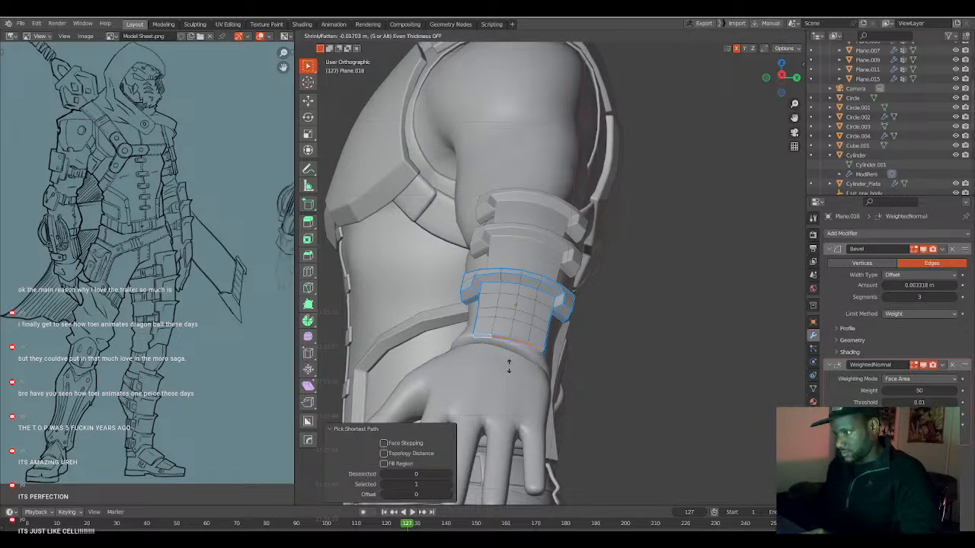
pyautogui.click(508, 369)
pyautogui.moveTo(508, 368); pyautogui.dragTo(567, 393, button='middle')
pyautogui.press('Tab')
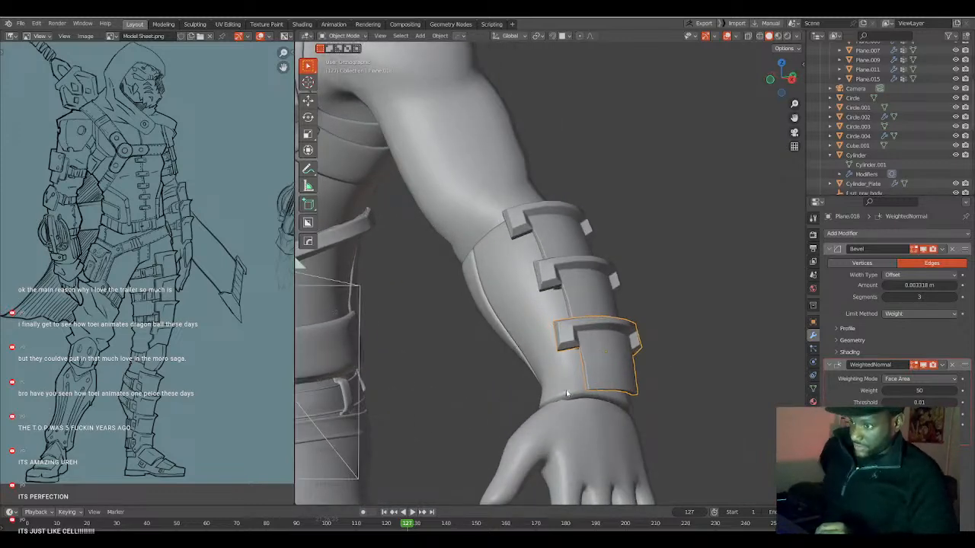
# Examine the three forearm plates and the seam of the underlying forearm guard from the front and up close near the elbow.
pyautogui.press('KP_1')
pyautogui.scroll(1, 579, 374)
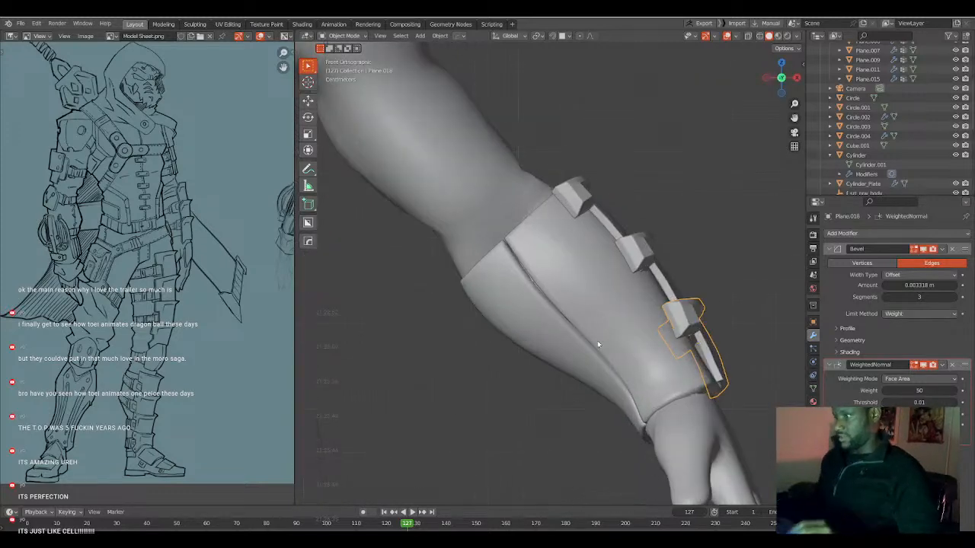
pyautogui.moveTo(569, 303); pyautogui.dragTo(594, 329, button='middle')
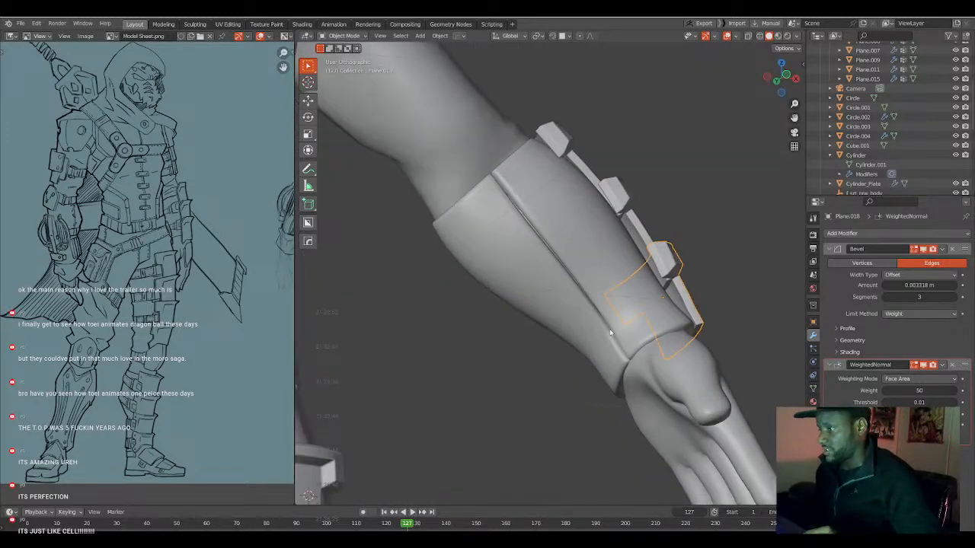
pyautogui.keyDown('shift'); pyautogui.moveTo(517, 209); pyautogui.dragTo(513, 289, button='middle'); pyautogui.keyUp('shift')
pyautogui.scroll(4, 502, 286)
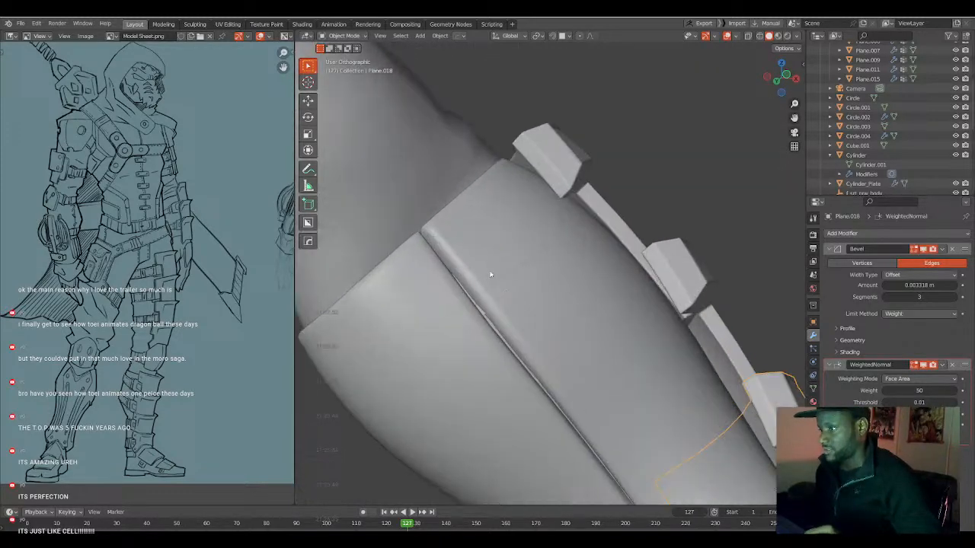
pyautogui.keyDown('shift'); pyautogui.moveTo(473, 182); pyautogui.dragTo(524, 257, button='middle'); pyautogui.keyUp('shift')
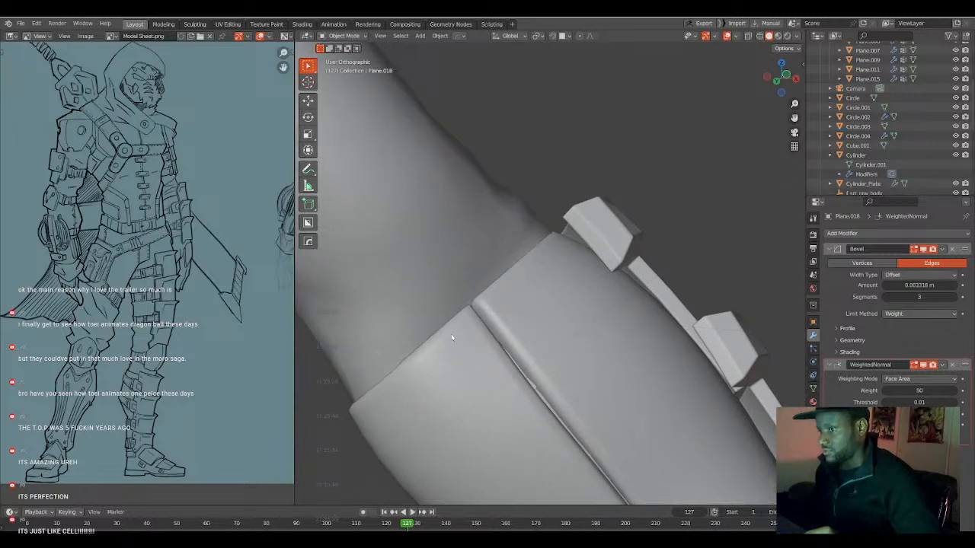
pyautogui.scroll(-4, 582, 234)
pyautogui.keyDown('shift'); pyautogui.moveTo(584, 364); pyautogui.dragTo(544, 282, button='middle'); pyautogui.keyUp('shift')
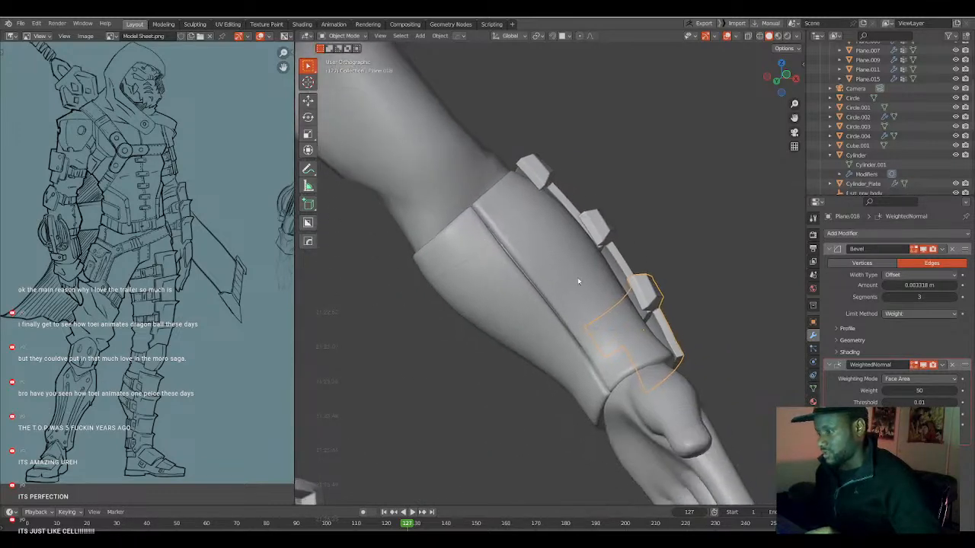
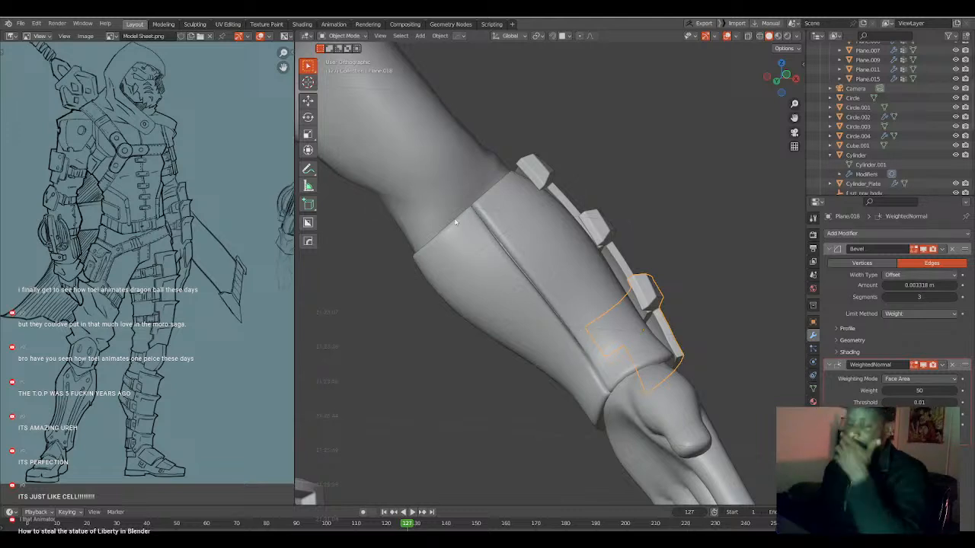
# Examine the whole figure from the front, comparing the left arm and its forearm plates with the model sheet.
pyautogui.scroll(-3, 502, 247)
pyautogui.scroll(-1, 472, 264)
pyautogui.keyDown('shift'); pyautogui.moveTo(462, 244); pyautogui.dragTo(500, 264, button='middle'); pyautogui.keyUp('shift')
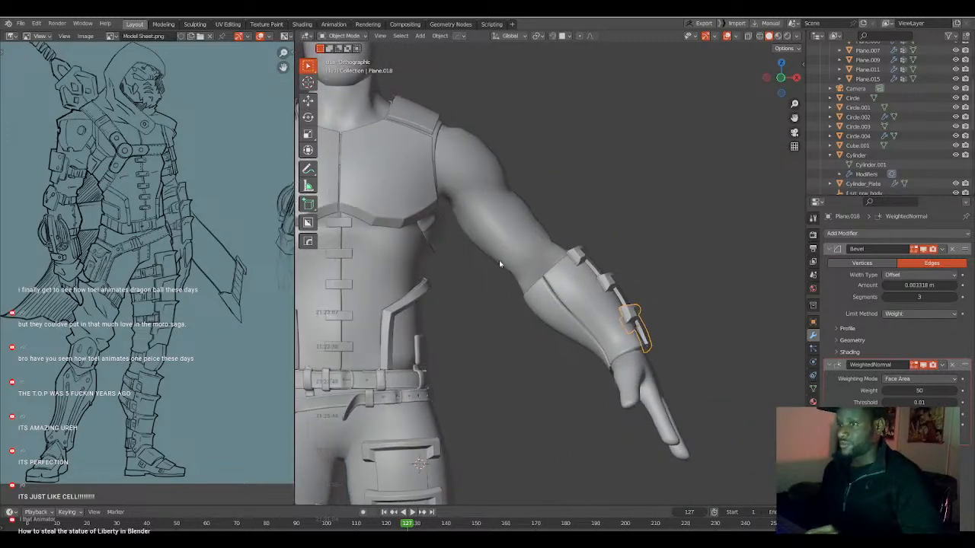
pyautogui.press('KP_1')
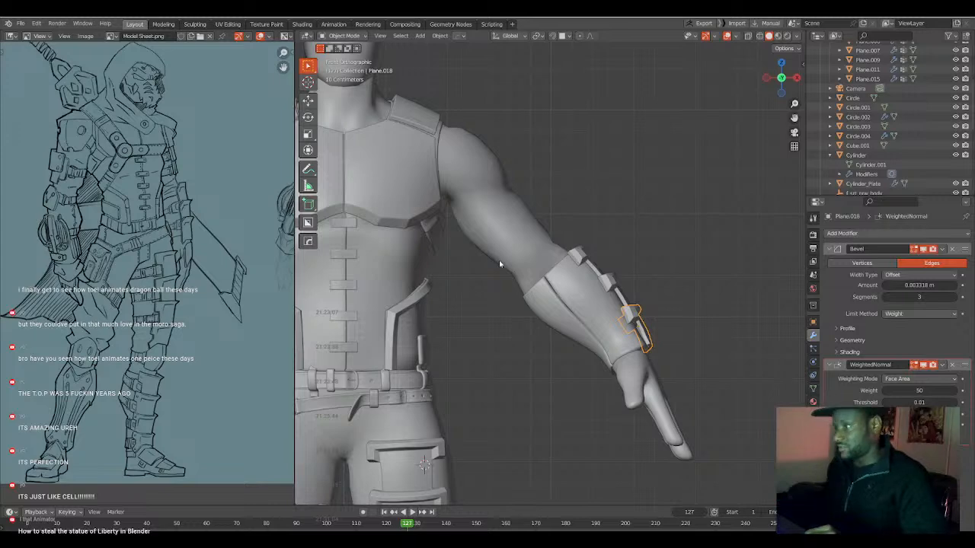
pyautogui.scroll(-1, 515, 241)
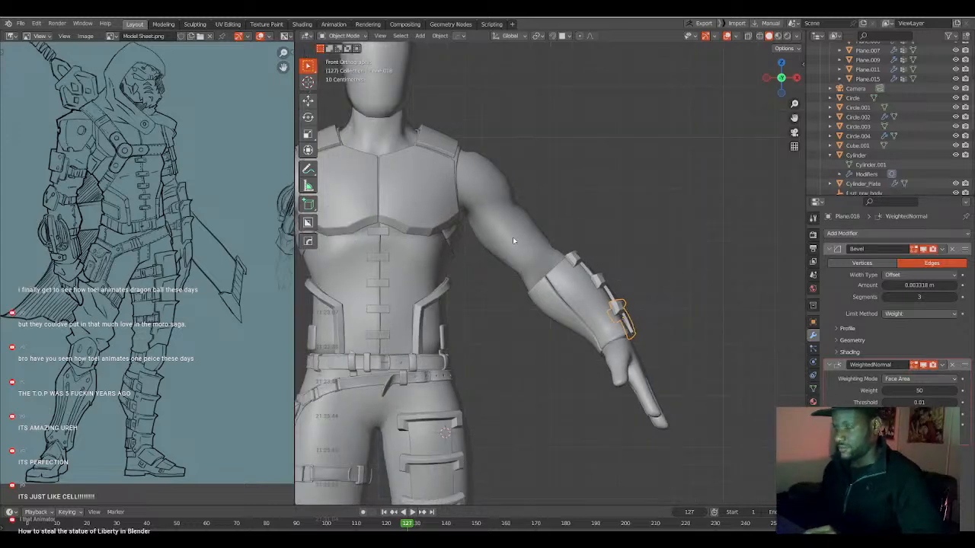
pyautogui.scroll(-2, 513, 240)
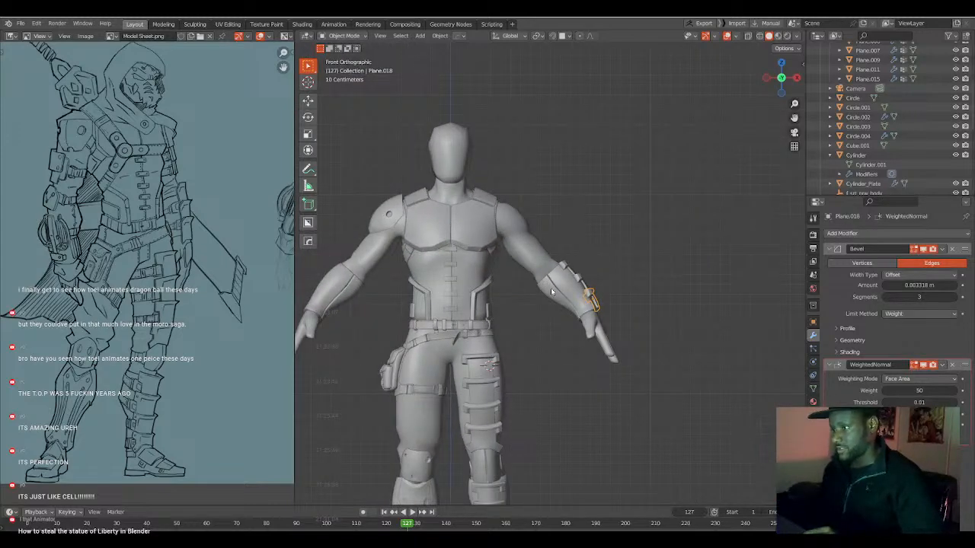
pyautogui.scroll(2, 551, 292)
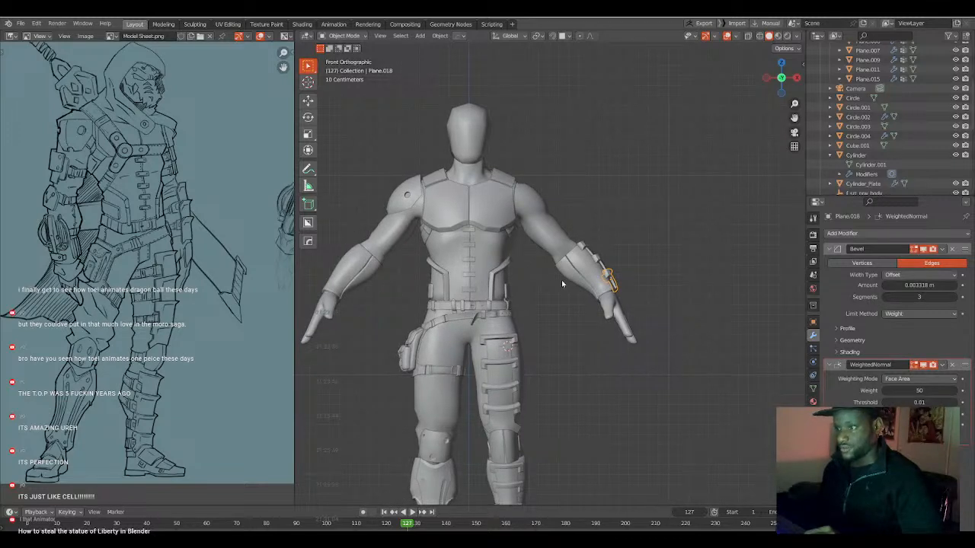
pyautogui.keyDown('shift'); pyautogui.moveTo(546, 298); pyautogui.dragTo(567, 295, button='middle'); pyautogui.keyUp('shift')
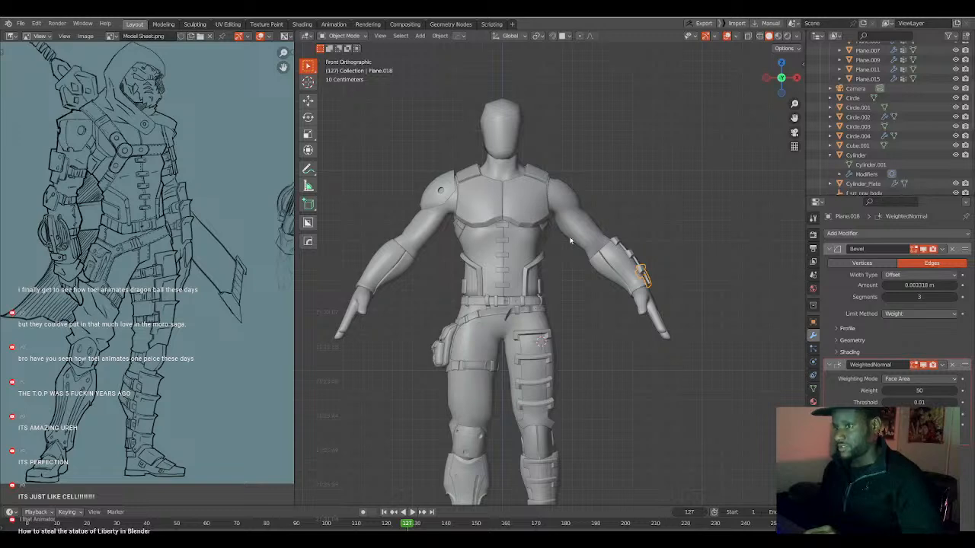
pyautogui.scroll(2, 568, 265)
pyautogui.scroll(-3, 578, 275)
pyautogui.moveTo(578, 276); pyautogui.dragTo(482, 249, button='middle')
# In the back view, add a plane at the 3D cursor on the left upper arm and open it in Edit Mode.
pyautogui.press('ctrl+KP_1')
pyautogui.scroll(4, 518, 229)
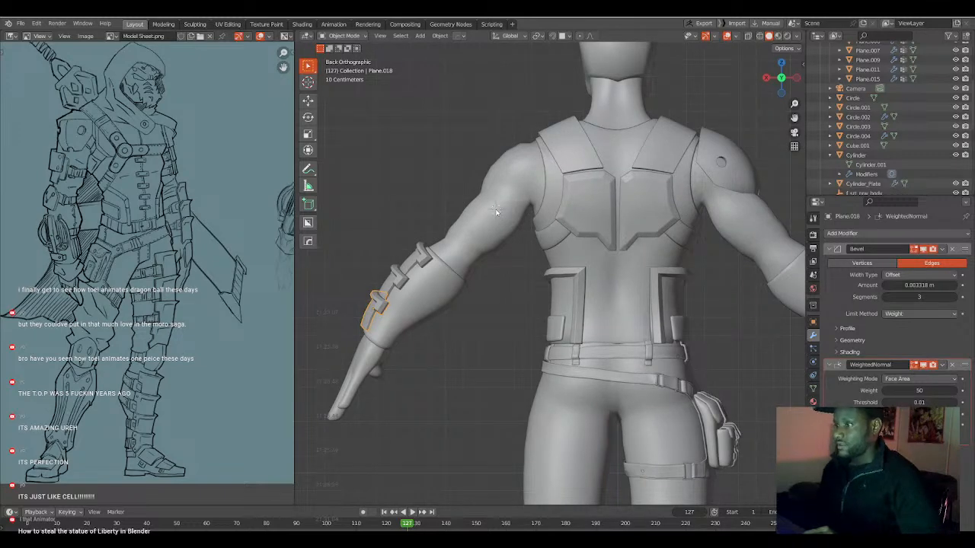
pyautogui.hotkey('shift', 'a')
pyautogui.moveTo(499, 210)
pyautogui.click(535, 211)
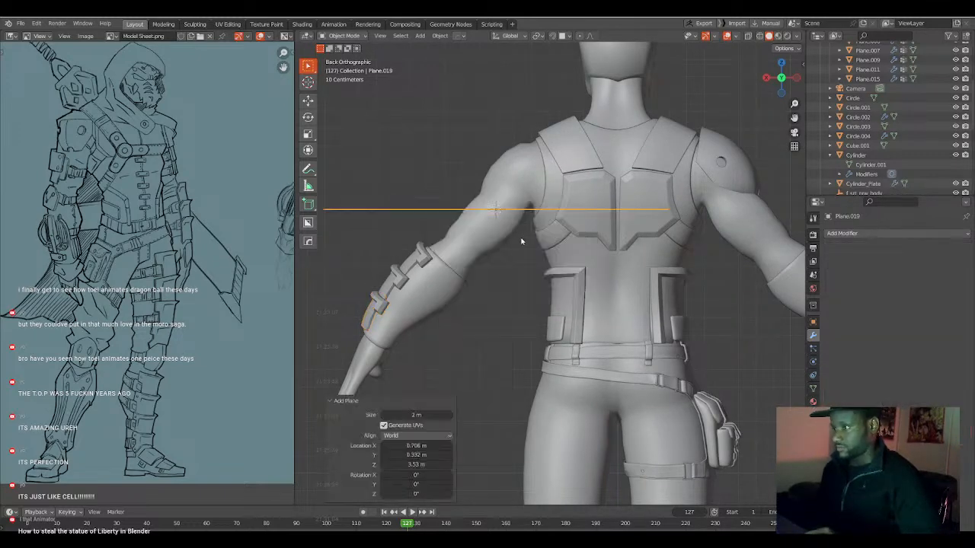
pyautogui.press('Tab')
pyautogui.write('rx')
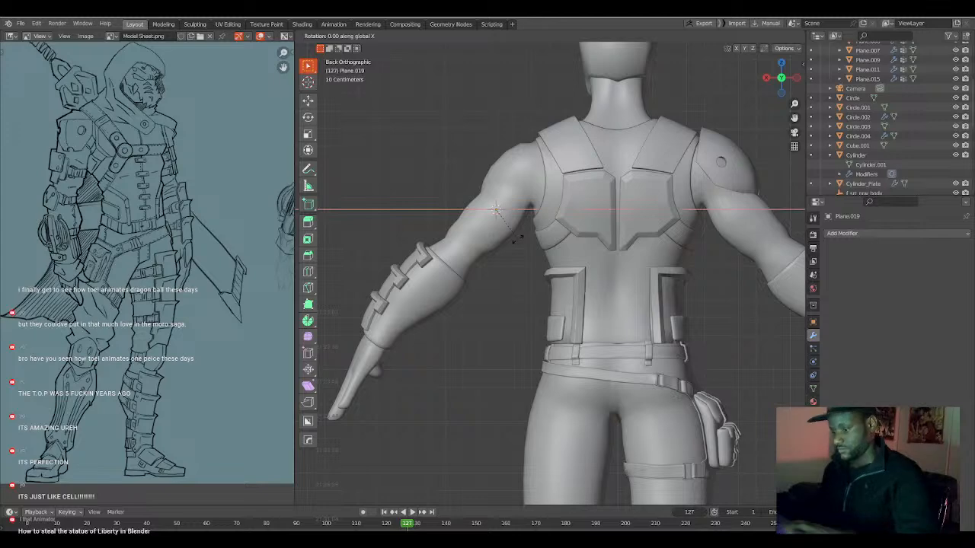
pyautogui.write('90')
pyautogui.press('Return')
pyautogui.scroll(-2, 518, 235)
pyautogui.moveTo(518, 234); pyautogui.dragTo(615, 255, button='middle')
pyautogui.hotkey('ctrl', 'z')
pyautogui.write('rx90')
pyautogui.press('Escape')
# Rotate the new plane's mesh -90° about the X axis so it stands upright behind the arm.
pyautogui.write('rx-90')
pyautogui.press('Return')
pyautogui.moveTo(616, 254); pyautogui.dragTo(535, 229, button='middle')
pyautogui.press('KP_3')
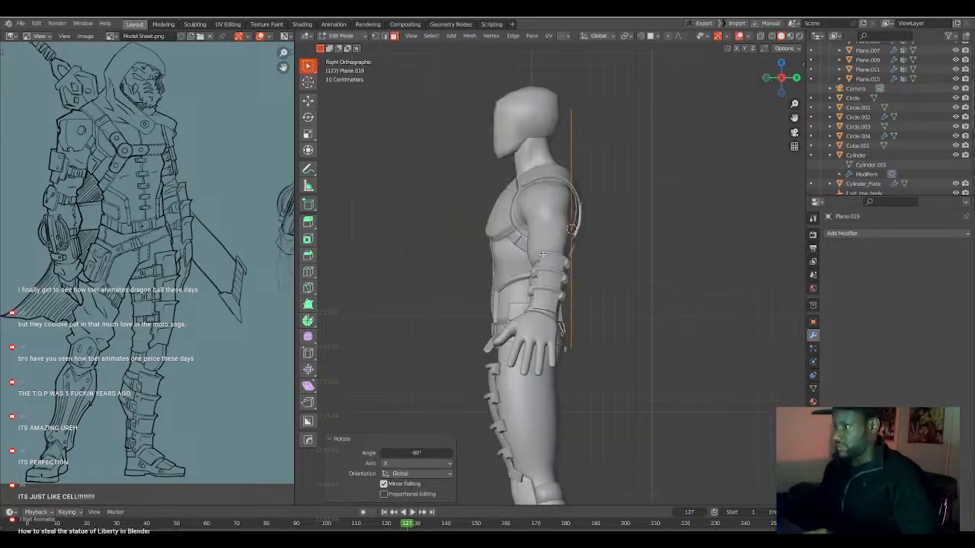
# Scale the upright plane's mesh down to 0.118 so it roughly matches the width of the upper arm.
pyautogui.press('ctrl+KP_1')
pyautogui.press('s')
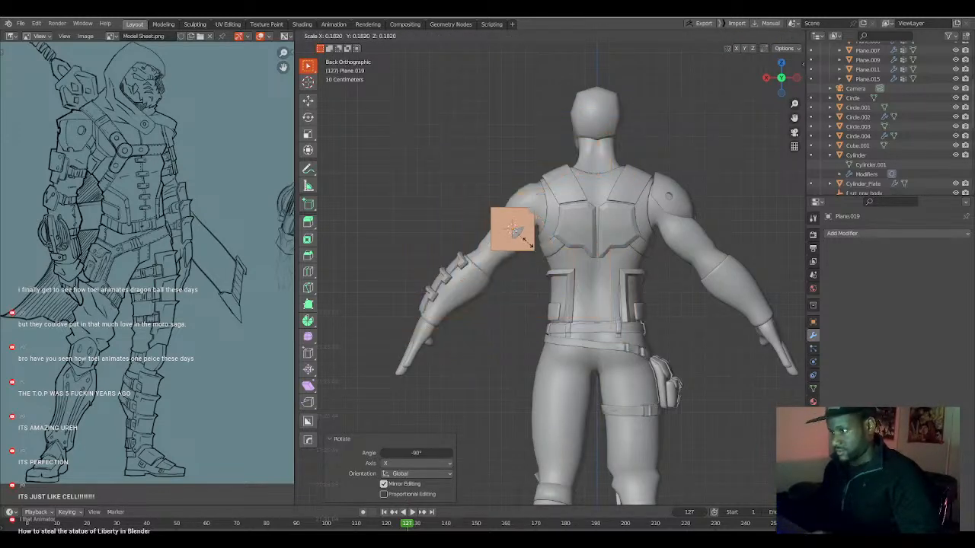
pyautogui.click(522, 237)
pyautogui.scroll(5, 518, 251)
pyautogui.keyDown('shift'); pyautogui.moveTo(513, 236); pyautogui.dragTo(516, 269, button='middle'); pyautogui.keyUp('shift')
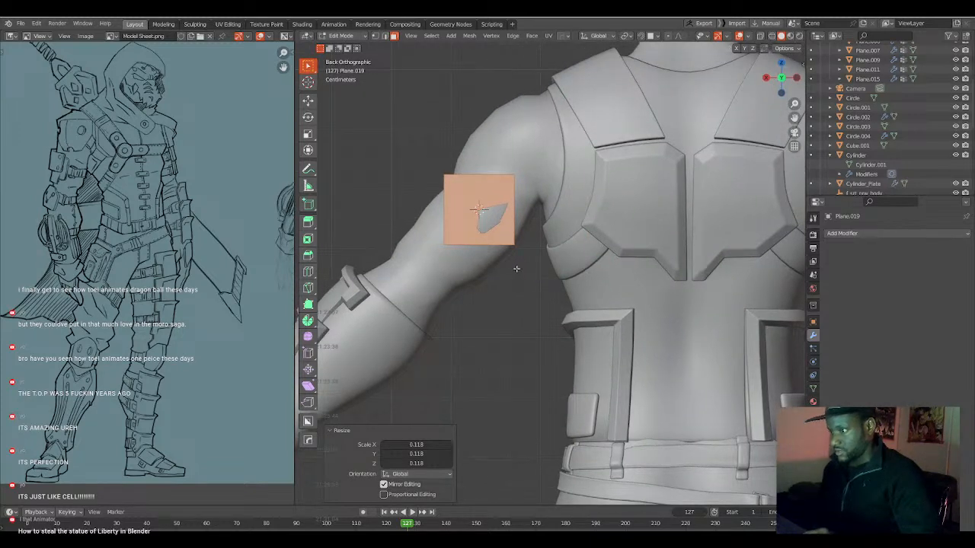
# Rotate the plane object 32.2° in the back view to follow the upper arm, and symmetrize its mesh across X.
pyautogui.press('Tab')
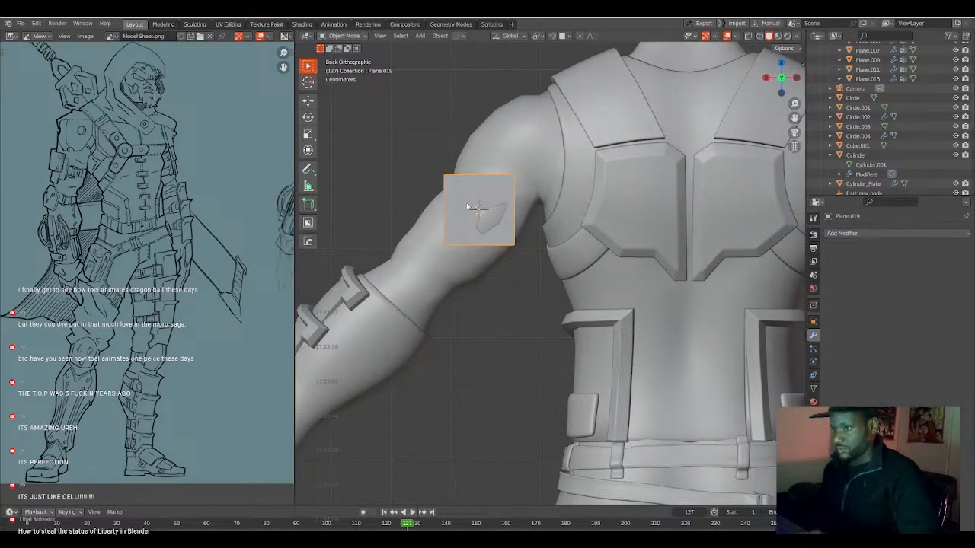
pyautogui.press('r')
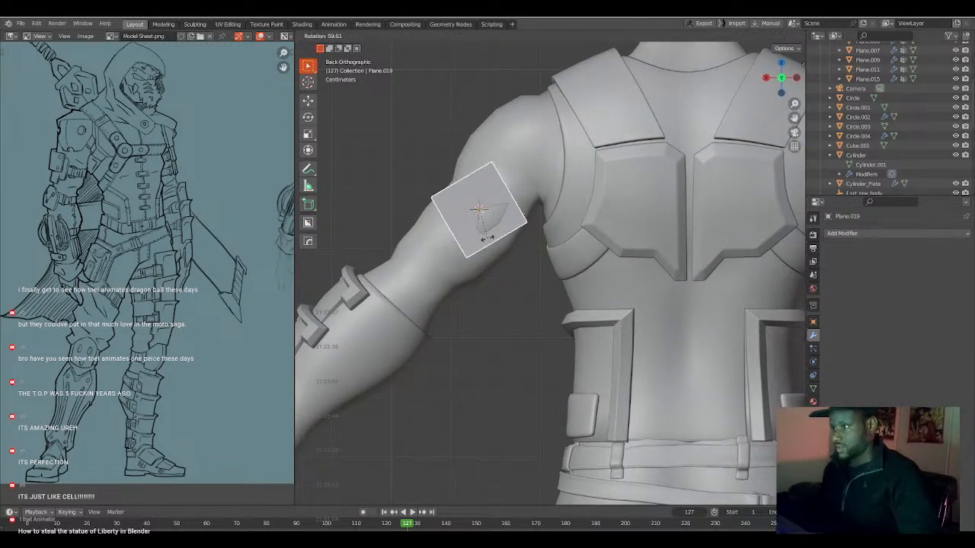
pyautogui.click(501, 238)
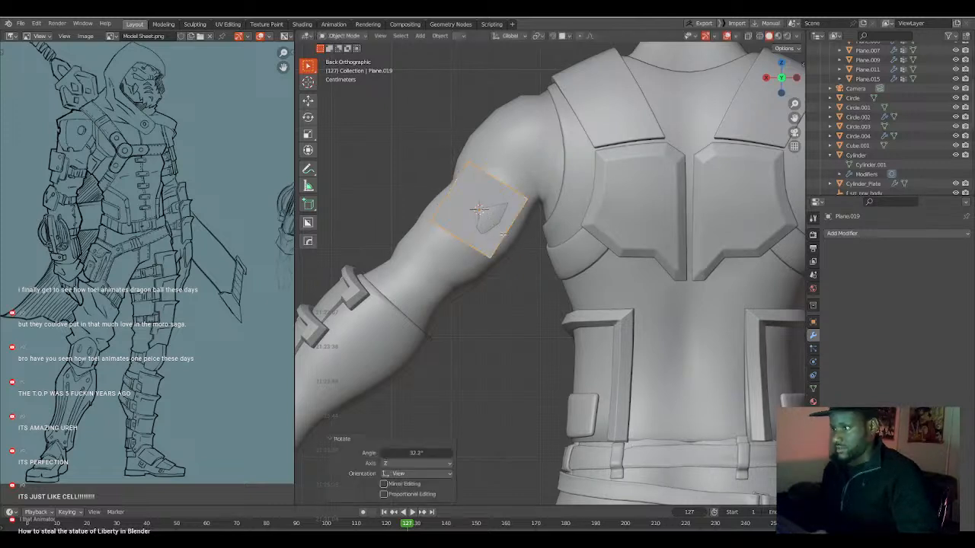
pyautogui.press('Tab')
pyautogui.hotkey('alt', 'x')
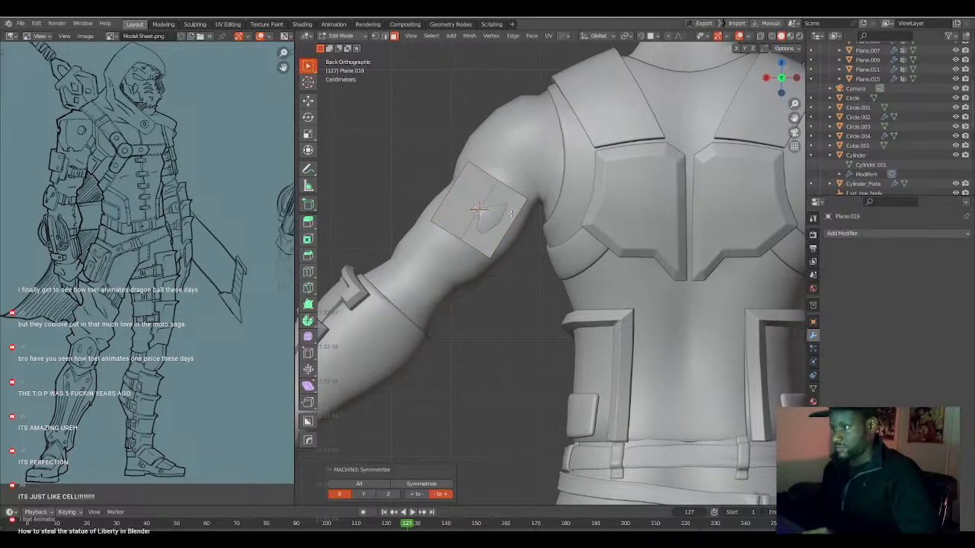
# Rotate the plane object slightly further to align with the upper arm and reopen its mesh for editing.
pyautogui.press('Tab')
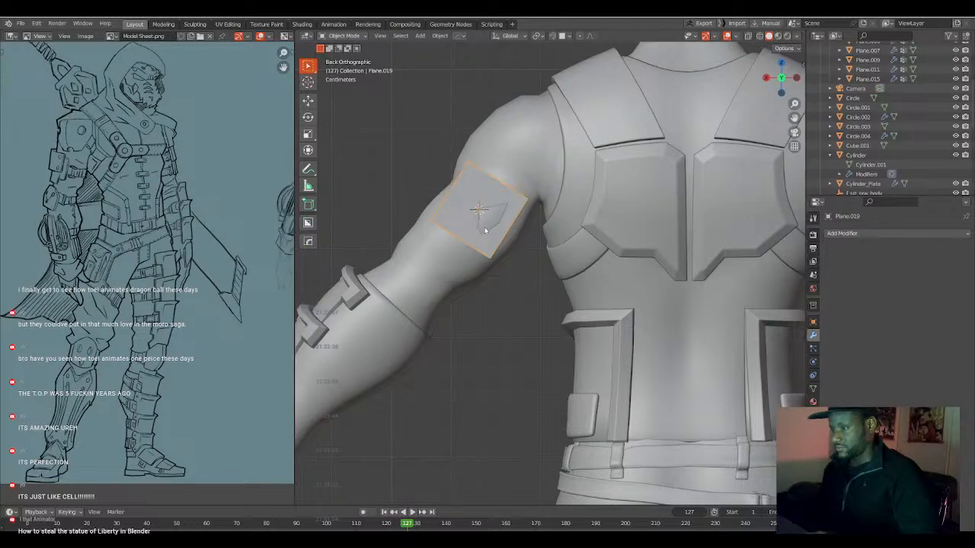
pyautogui.press('r')
pyautogui.click(547, 243)
pyautogui.press('Tab')
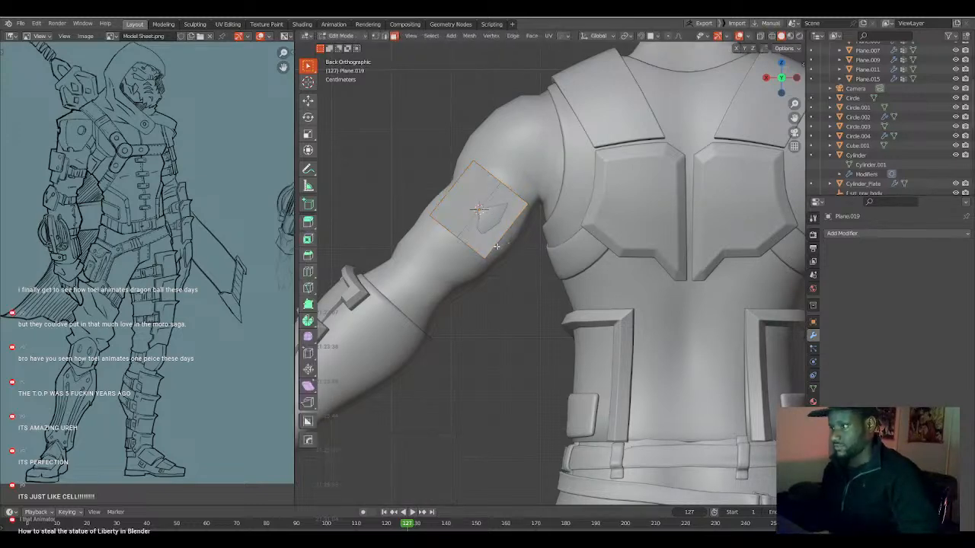
# Add a centred loop cut across the upper-arm plane and move it along the Y axis.
pyautogui.scroll(5, 505, 246)
pyautogui.scroll(-3, 493, 246)
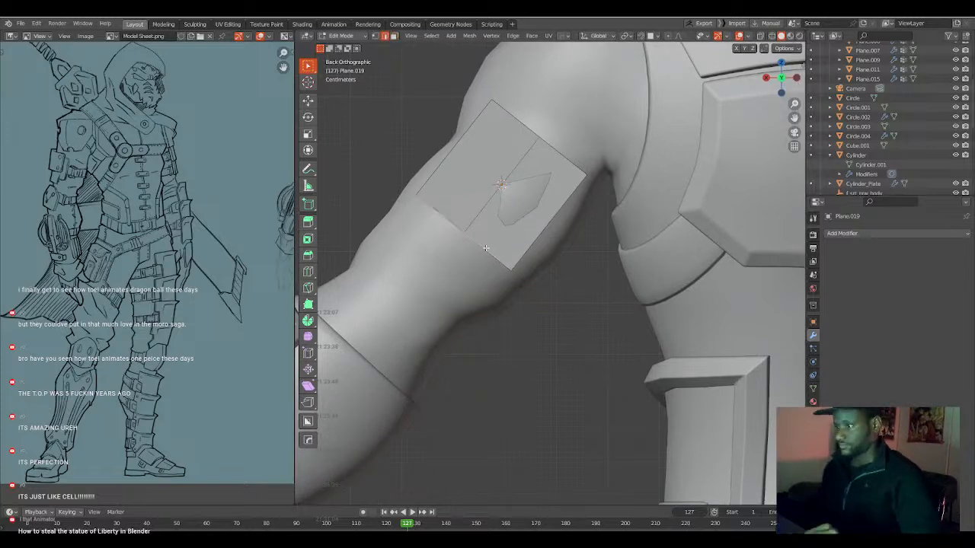
pyautogui.keyDown('shift'); pyautogui.moveTo(508, 234); pyautogui.dragTo(499, 259, button='middle'); pyautogui.keyUp('shift')
pyautogui.hotkey('ctrl', 'r')
pyautogui.click(499, 219)
pyautogui.moveTo(499, 220); pyautogui.dragTo(524, 272, button='middle')
pyautogui.press('g')
pyautogui.press('y')
pyautogui.click(581, 266)
# Adjust the plane's cut geometry along the Y axis so the plane starts to bend around the upper arm.
pyautogui.hotkey('ctrl', 'r')
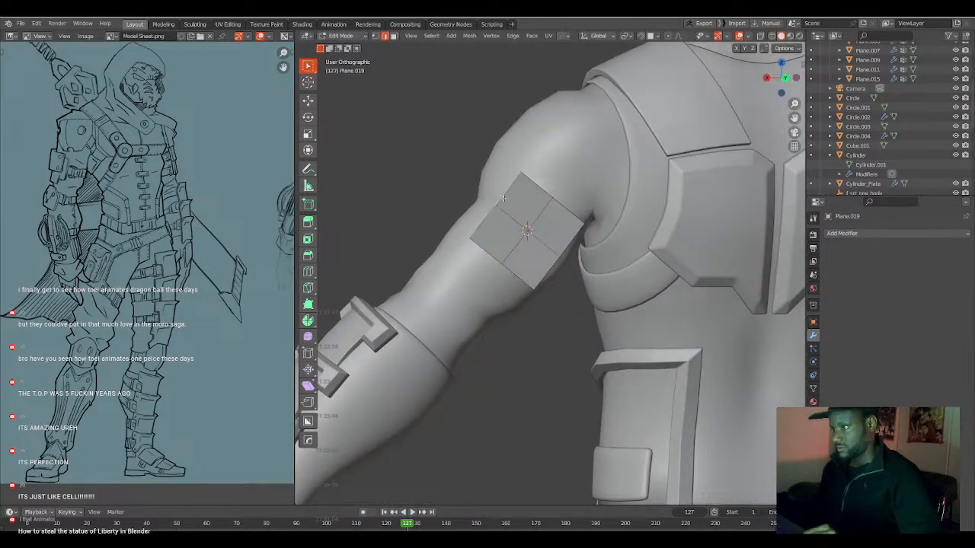
pyautogui.keyDown('alt'); pyautogui.keyDown('shift'); pyautogui.click(564, 243); pyautogui.keyUp('shift'); pyautogui.keyUp('alt')
pyautogui.moveTo(564, 243); pyautogui.dragTo(638, 254, button='middle')
pyautogui.press('g')
pyautogui.press('y')
pyautogui.click(626, 254)
# Select the plane's lengthwise centre edge and move it along Y, finishing with a shift of about 0.0195 m.
pyautogui.click(607, 226)
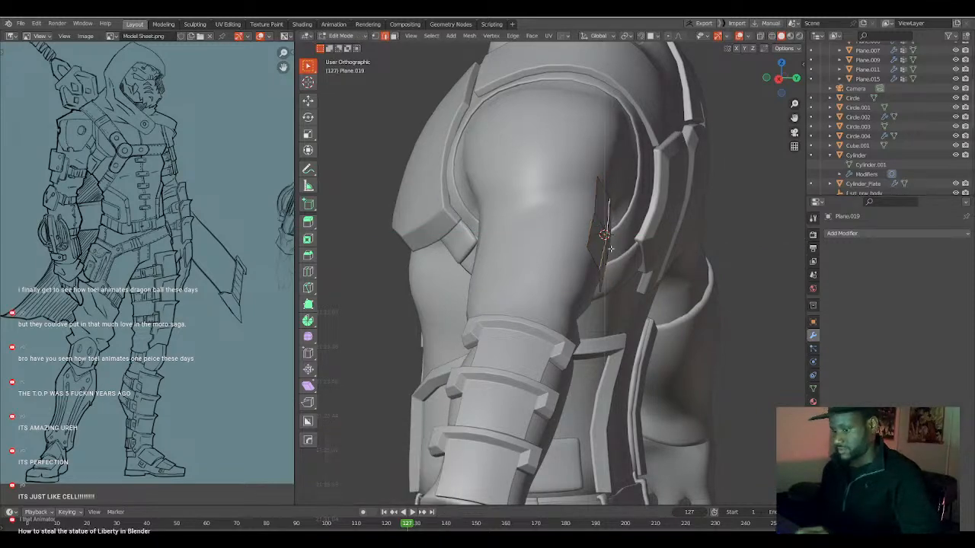
pyautogui.press('g')
pyautogui.press('y')
pyautogui.click(610, 247)
pyautogui.moveTo(609, 247); pyautogui.dragTo(564, 247, button='middle')
pyautogui.press('g')
pyautogui.press('y')
pyautogui.click(595, 248)
# Bevel the lengthwise centre edge 0.0978 m wide with 2 segments and symmetrize the plane's mesh.
pyautogui.scroll(1, 596, 247)
pyautogui.hotkey('ctrl', 'b')
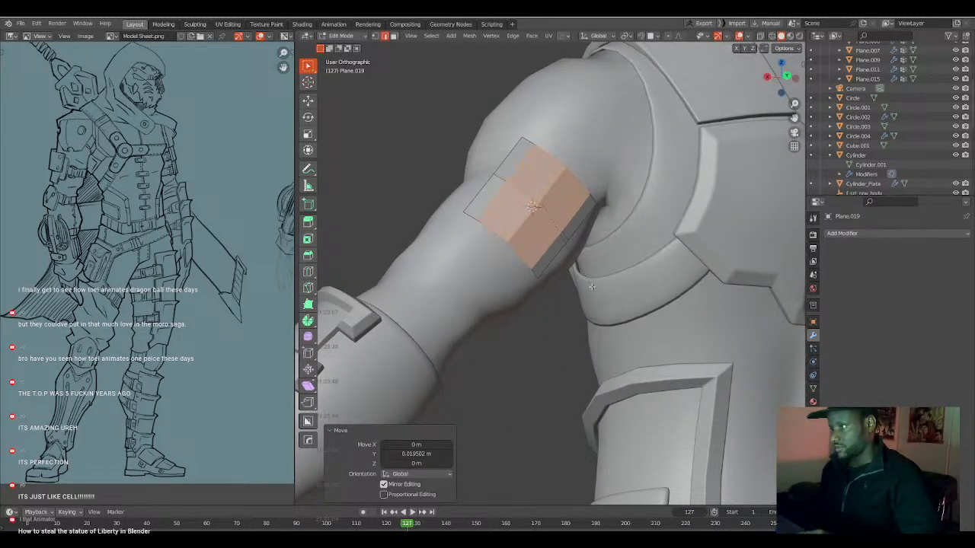
pyautogui.click(591, 284)
pyautogui.moveTo(591, 284); pyautogui.dragTo(516, 250, button='middle')
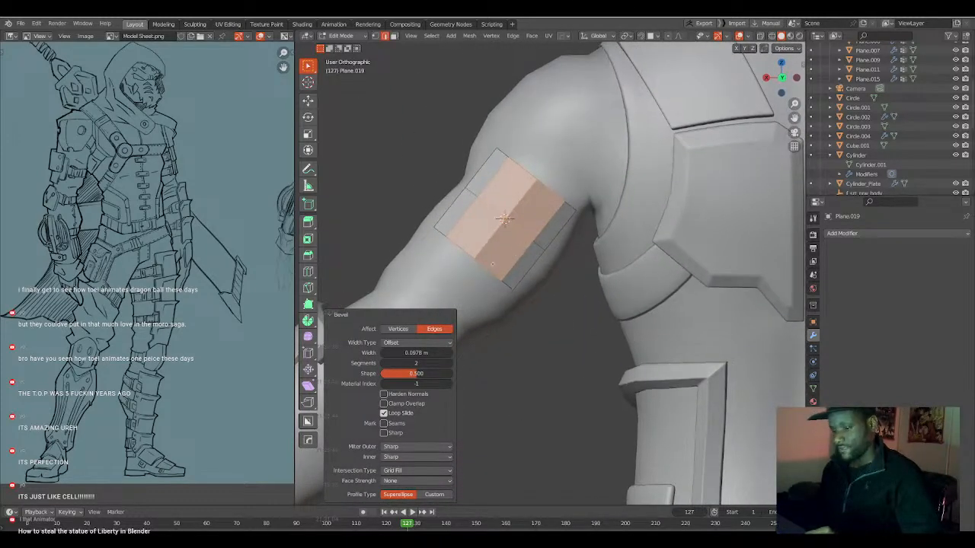
pyautogui.hotkey('alt', 'x')
pyautogui.moveTo(451, 238); pyautogui.dragTo(527, 261, button='middle')
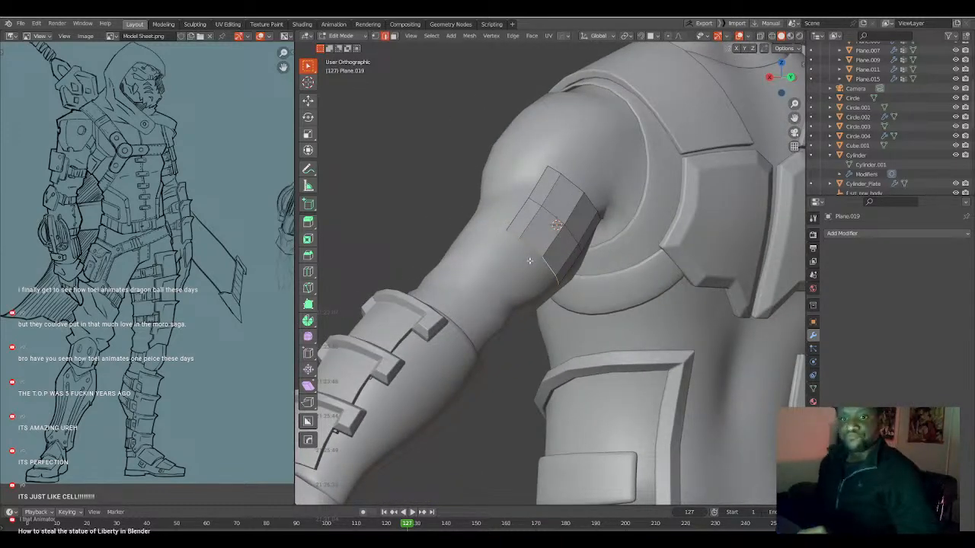
# Select the whole plane mesh, offset it along its normals with Shrink/Fatten and return to Object Mode.
pyautogui.moveTo(530, 237); pyautogui.dragTo(518, 267, button='middle')
pyautogui.press('a')
pyautogui.hotkey('alt', 's')
pyautogui.click(647, 285)
pyautogui.press('Tab')
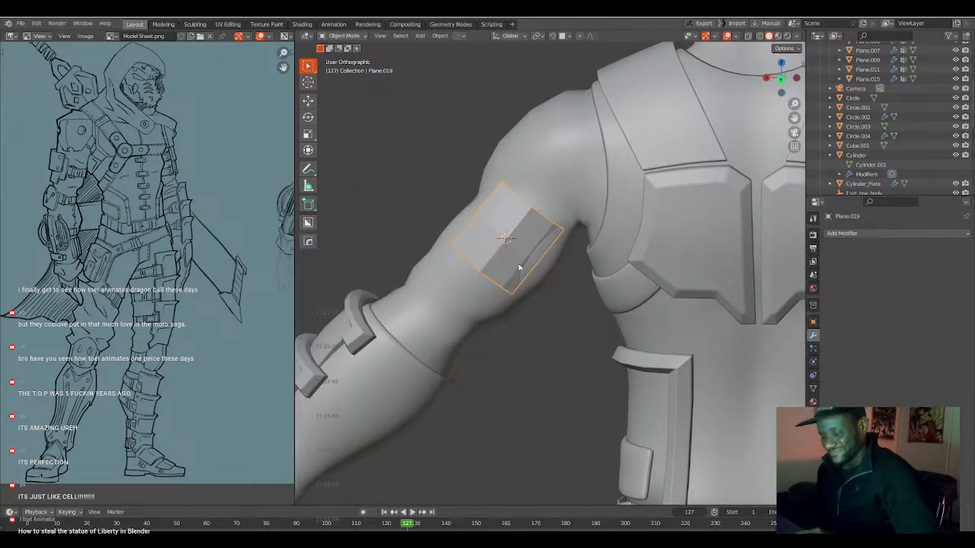
# Move the upper-arm plate about -0.029 m along its local X axis and rotate it 2.95° in the view.
pyautogui.press('g')
pyautogui.press('x')
pyautogui.press('x')
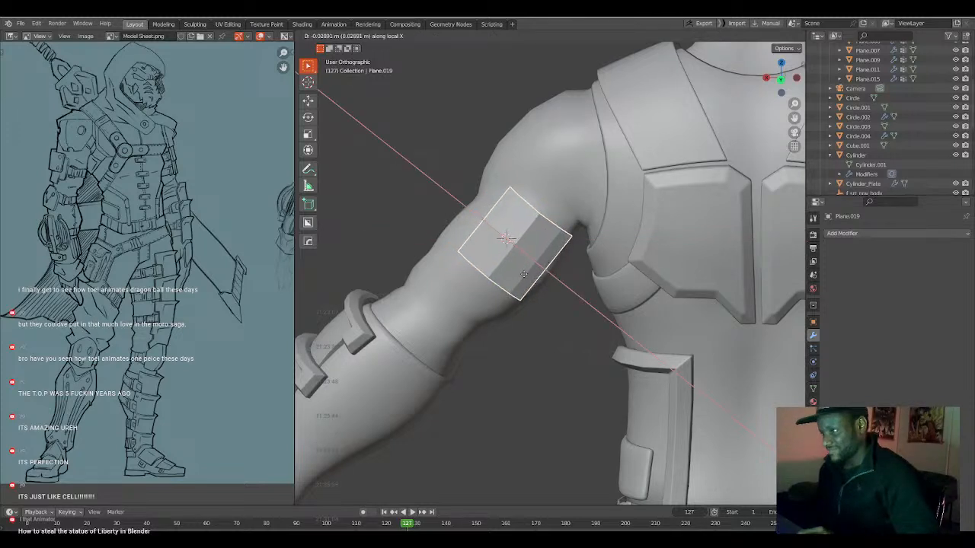
pyautogui.click(524, 275)
pyautogui.moveTo(524, 274); pyautogui.dragTo(526, 280, button='middle')
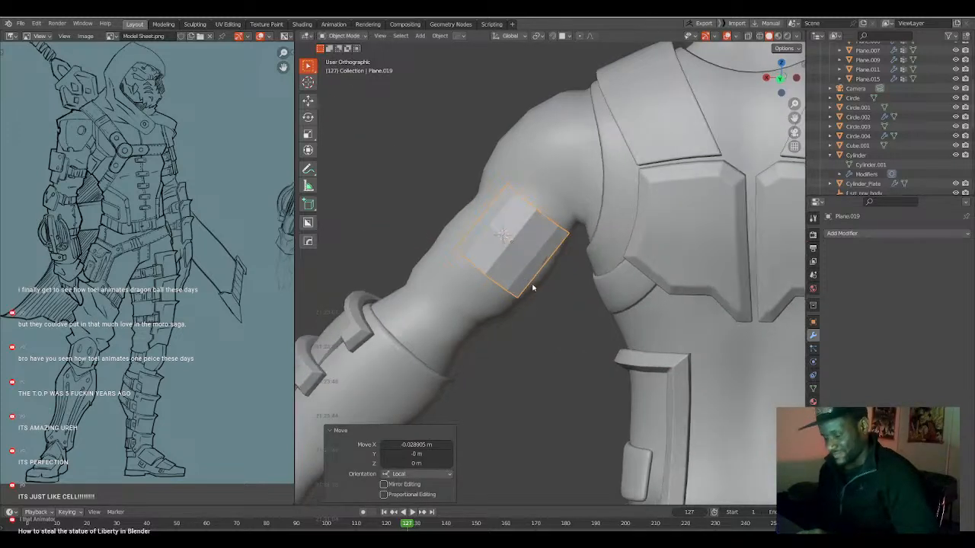
pyautogui.press('r')
pyautogui.click(530, 290)
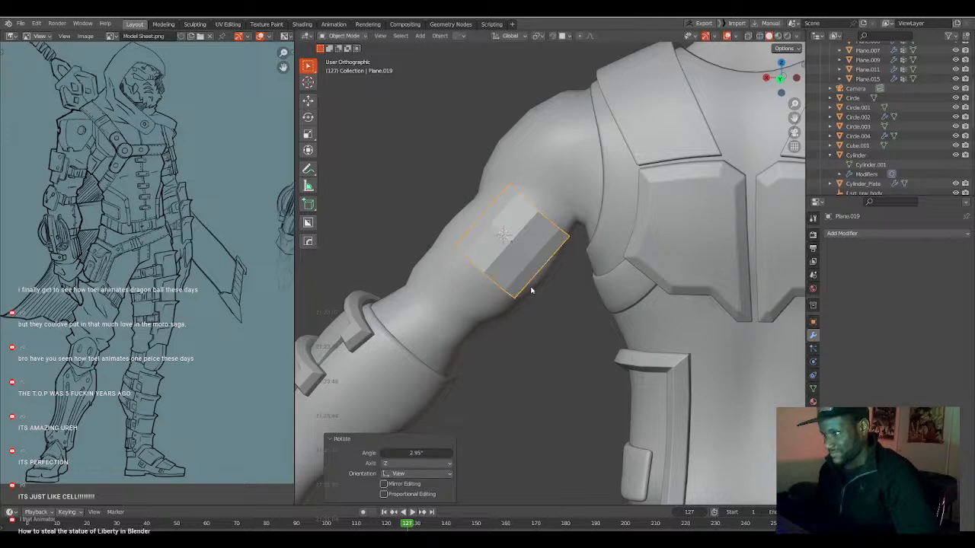
# Widen the upper-arm plate's mesh by scaling it about 1.14 along its local X axis.
pyautogui.press('Tab')
pyautogui.press('s')
pyautogui.press('x')
pyautogui.press('x')
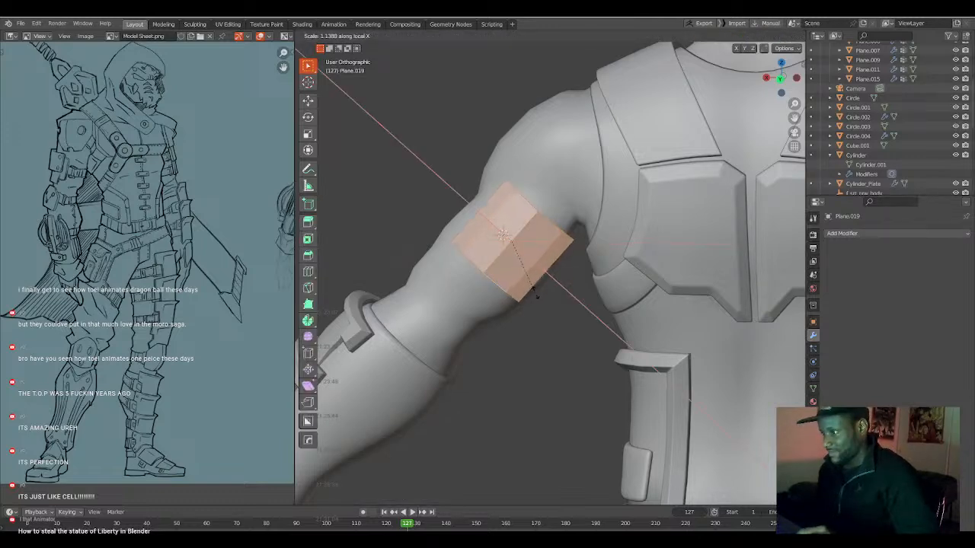
pyautogui.click(536, 295)
# Move the plate's outer lengthwise edge along local Y to fit the arm's curve and return to Object Mode.
pyautogui.moveTo(485, 272); pyautogui.dragTo(602, 291, button='middle')
pyautogui.hotkey('alt', 'a')
pyautogui.keyDown('alt'); pyautogui.click(548, 274); pyautogui.keyUp('alt')
pyautogui.press('g')
pyautogui.press('y')
pyautogui.press('y')
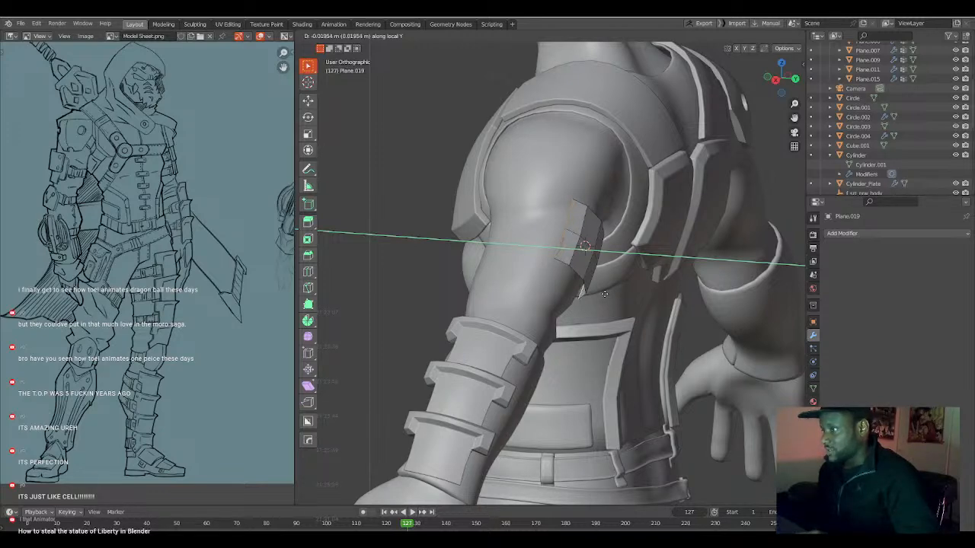
pyautogui.click(599, 292)
pyautogui.moveTo(599, 293); pyautogui.dragTo(523, 279, button='middle')
pyautogui.press('Tab')
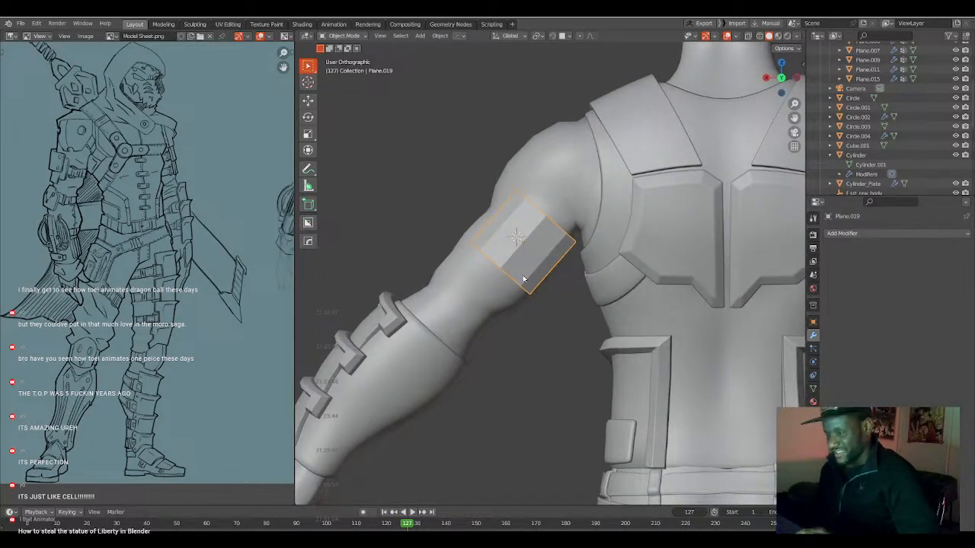
# Bevel the plate's crosswise centre loop into a wide band reaching near both ends, and shade the plate smooth.
pyautogui.scroll(3, 526, 273)
pyautogui.press('Tab')
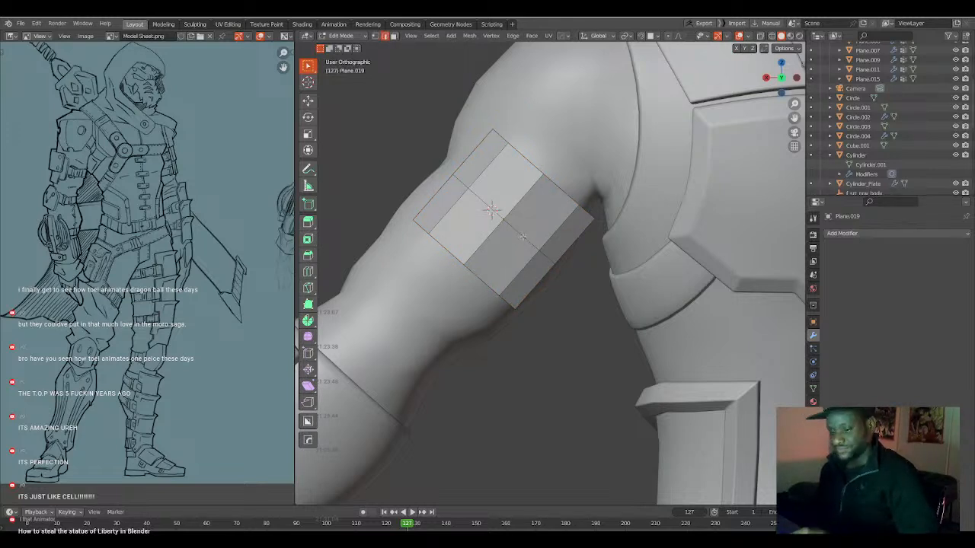
pyautogui.moveTo(527, 246); pyautogui.dragTo(527, 259, button='middle')
pyautogui.hotkey('ctrl', 'b')
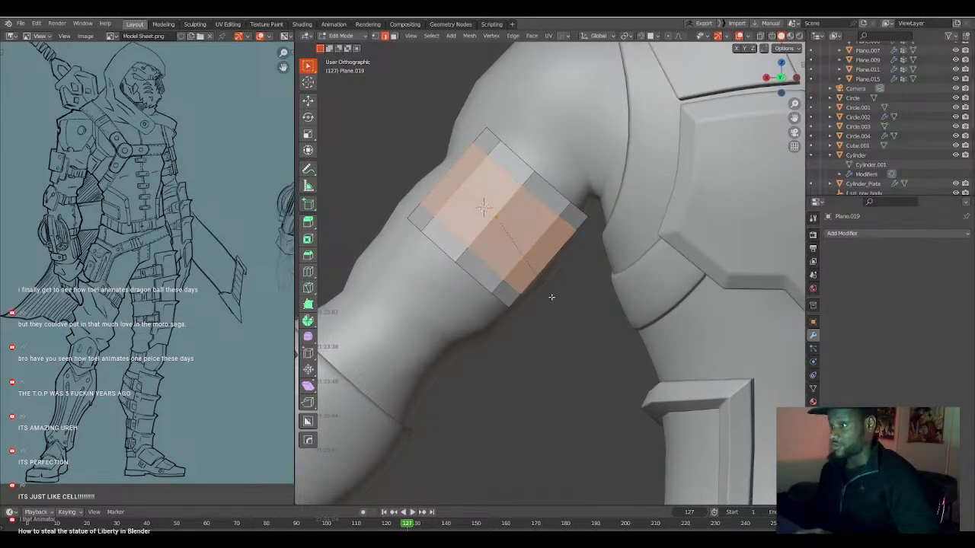
pyautogui.click(551, 295)
pyautogui.click(552, 296)
pyautogui.moveTo(551, 296); pyautogui.dragTo(557, 269, button='middle')
pyautogui.press('Tab')
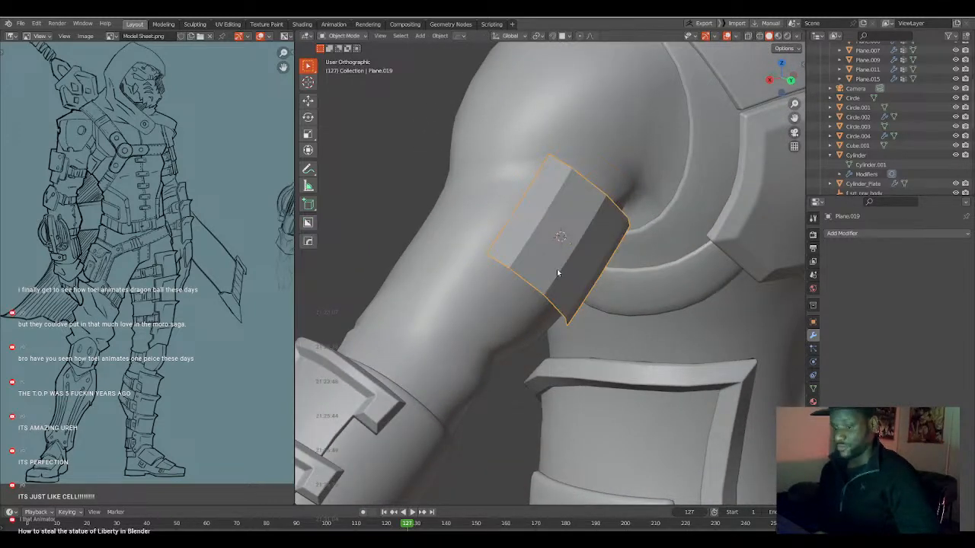
pyautogui.rightClick(557, 269)
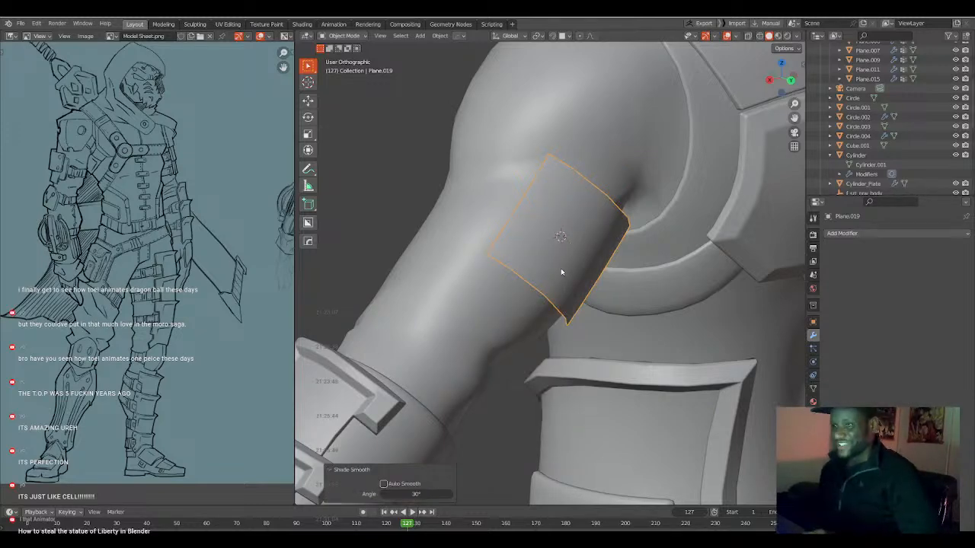
# Duplicate the upper-arm plate in the back view and offset the copy about -0.15 m along its local Z axis.
pyautogui.moveTo(562, 272); pyautogui.dragTo(527, 265, button='middle')
pyautogui.press('Tab')
pyautogui.press('ctrl+KP_1')
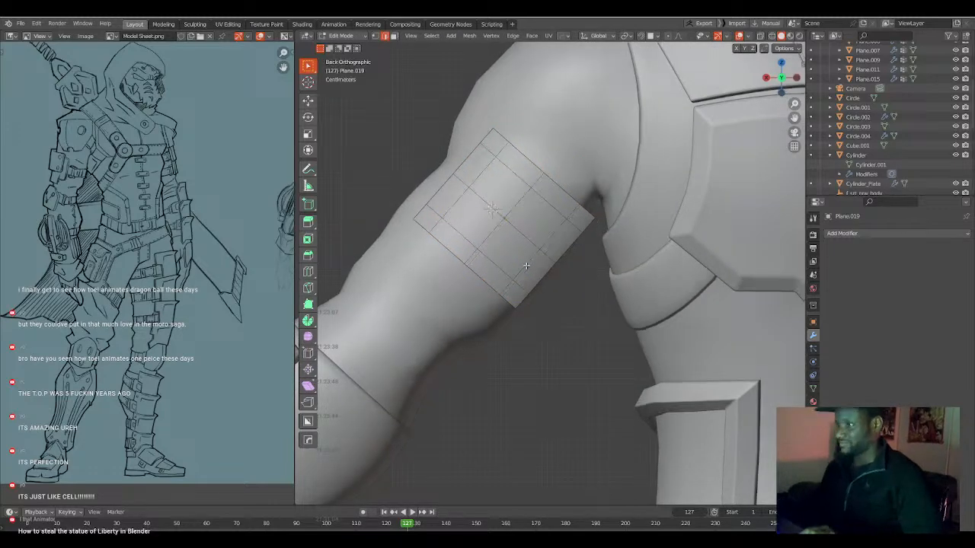
pyautogui.press('Tab')
pyautogui.scroll(-1, 506, 239)
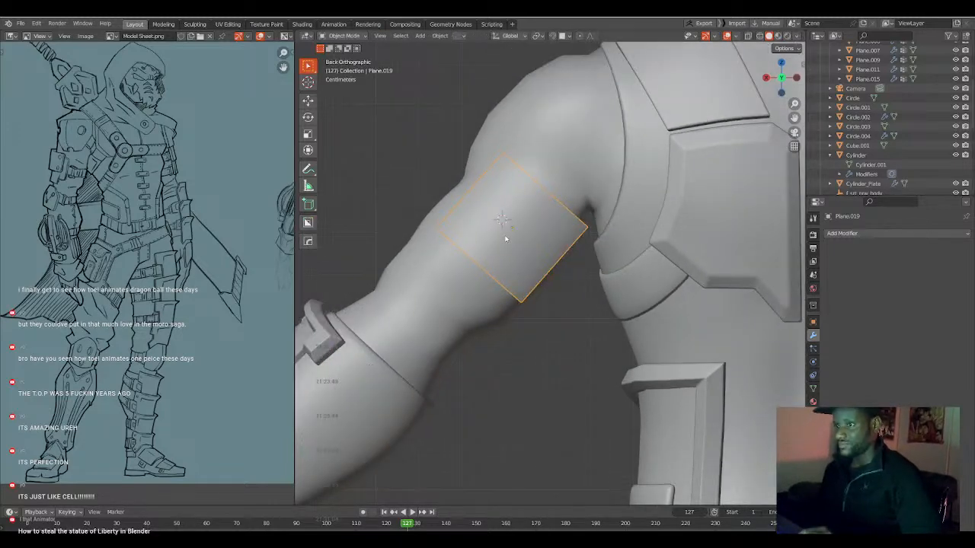
pyautogui.keyDown('shift'); pyautogui.moveTo(516, 249); pyautogui.dragTo(529, 228, button='middle'); pyautogui.keyUp('shift')
pyautogui.hotkey('shift', 'd')
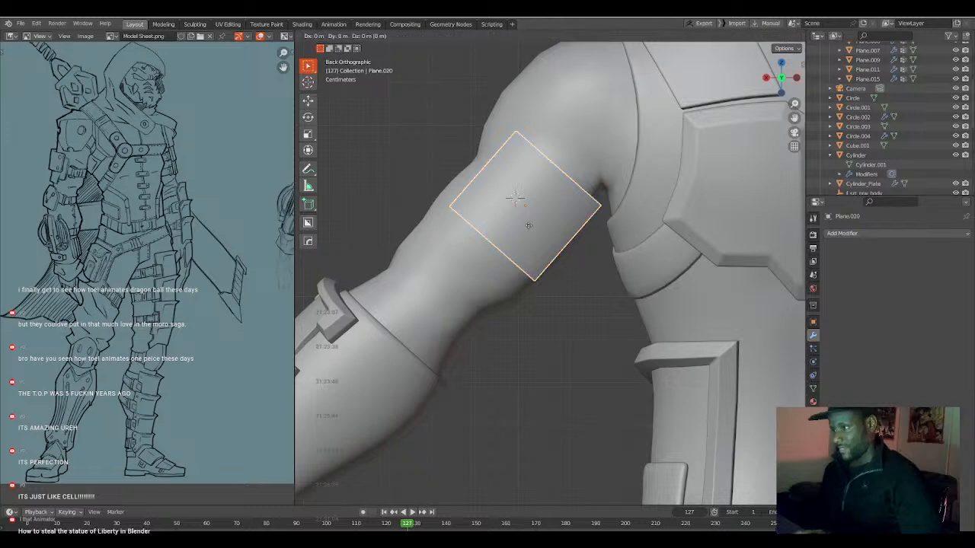
pyautogui.press('z')
pyautogui.press('z')
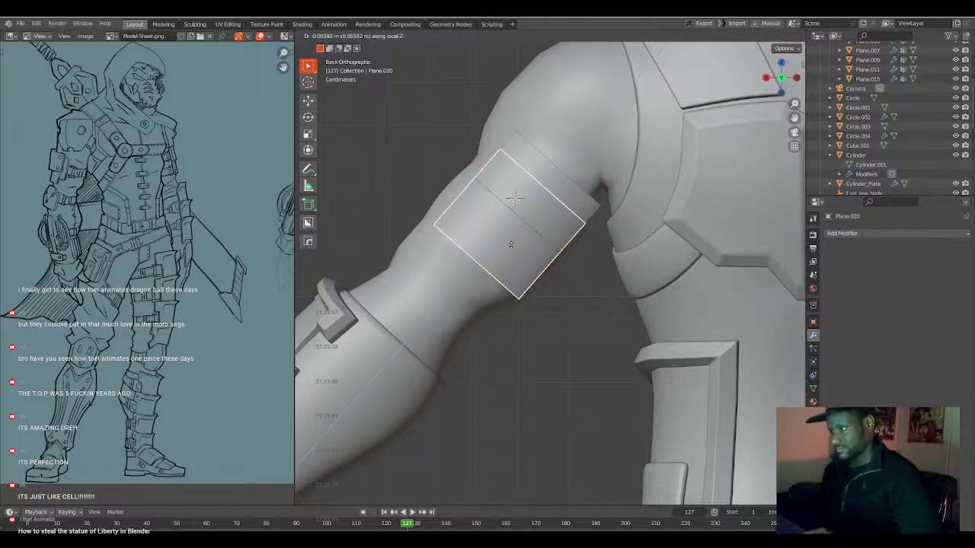
pyautogui.click(483, 273)
# Move the duplicated plate about -0.005 m along local Y and tilt it slightly around its local X axis.
pyautogui.moveTo(483, 272); pyautogui.dragTo(620, 265, button='middle')
pyautogui.press('g')
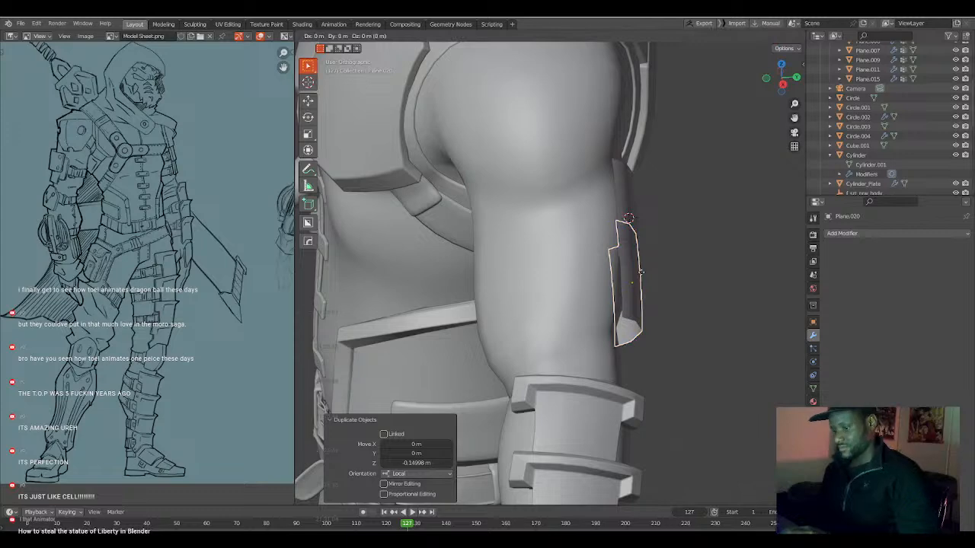
pyautogui.press('y')
pyautogui.press('y')
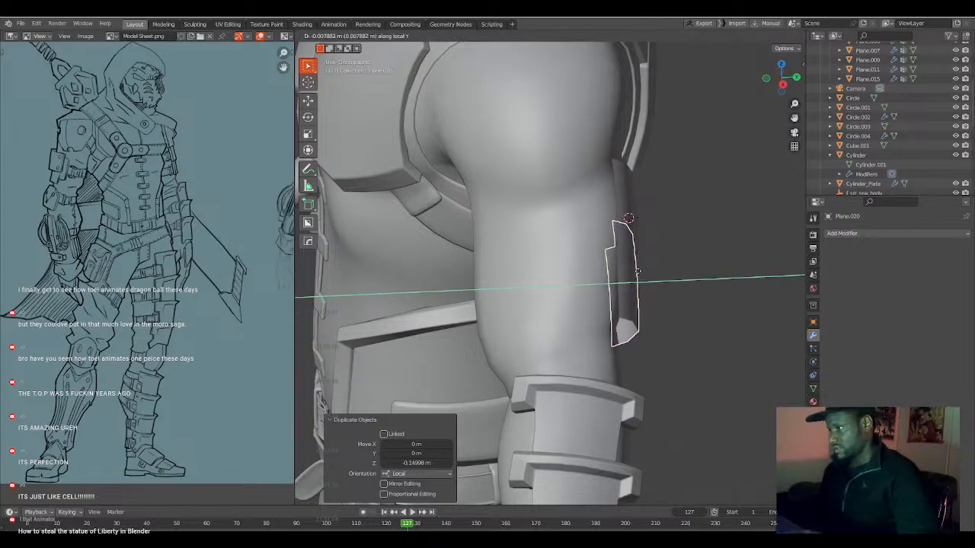
pyautogui.click(637, 272)
pyautogui.moveTo(637, 272); pyautogui.dragTo(662, 303, button='middle')
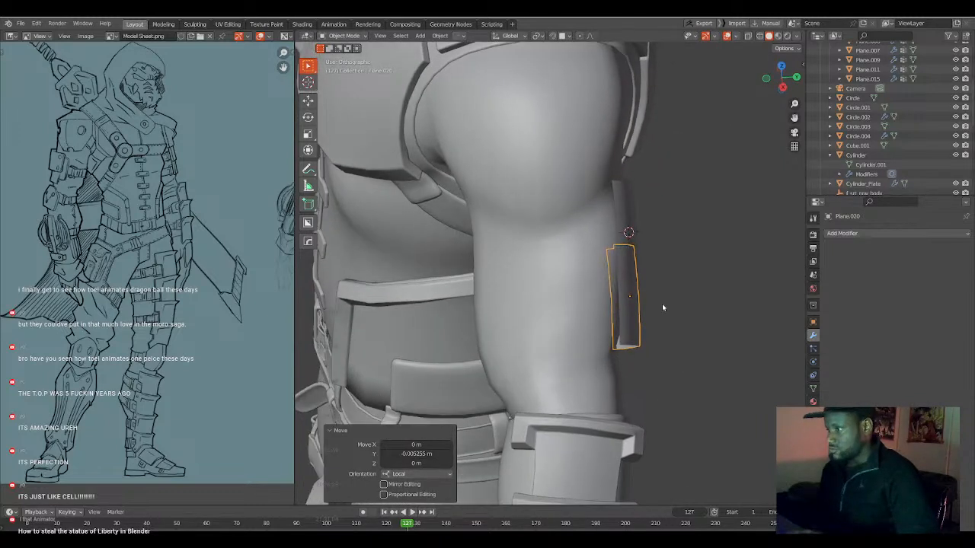
pyautogui.press('r')
pyautogui.press('x')
pyautogui.press('x')
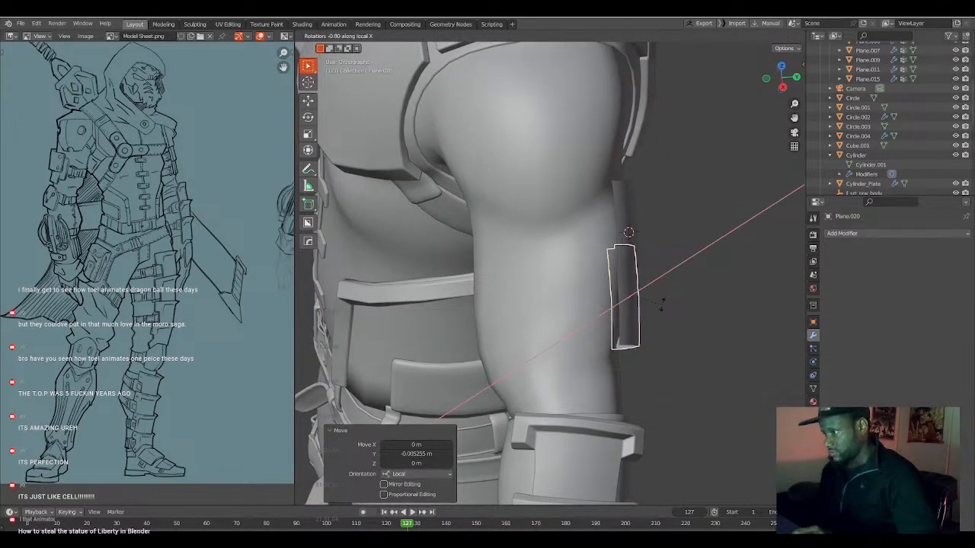
pyautogui.click(659, 305)
# Narrow the lower plate's mesh to about 0.93 along its local X axis and return to Object Mode.
pyautogui.moveTo(659, 305); pyautogui.dragTo(534, 254, button='middle')
pyautogui.click(528, 229)
pyautogui.click(510, 282)
pyautogui.press('Tab')
pyautogui.click(500, 287)
pyautogui.press('s')
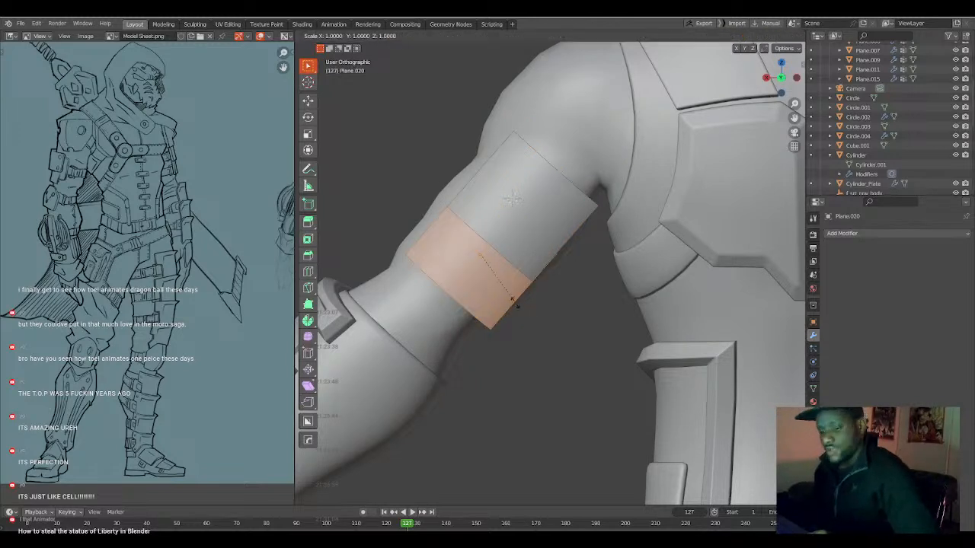
pyautogui.press('x')
pyautogui.press('x')
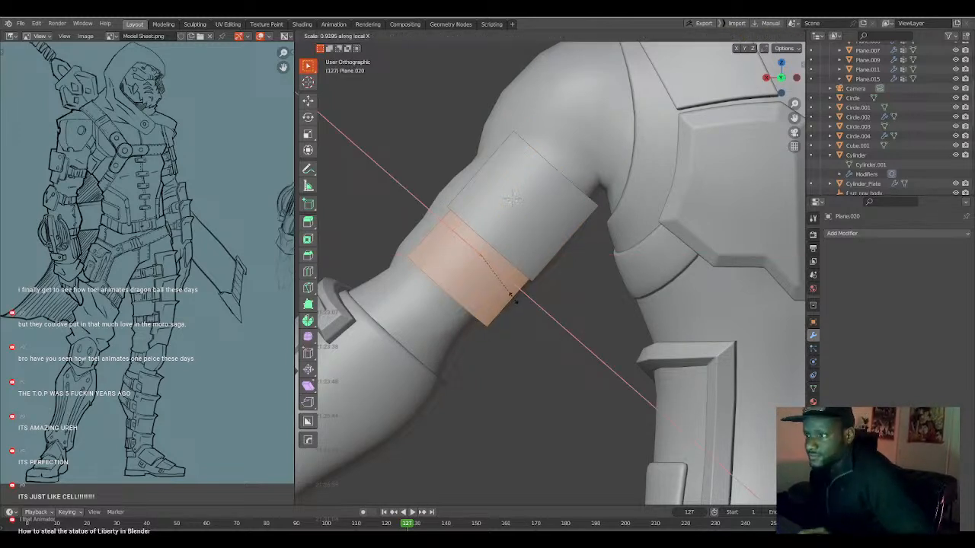
pyautogui.click(512, 298)
pyautogui.press('Tab')
# Select both arm plates and move them from behind the arm onto its outer side in the right view.
pyautogui.moveTo(501, 291); pyautogui.dragTo(558, 282, button='middle')
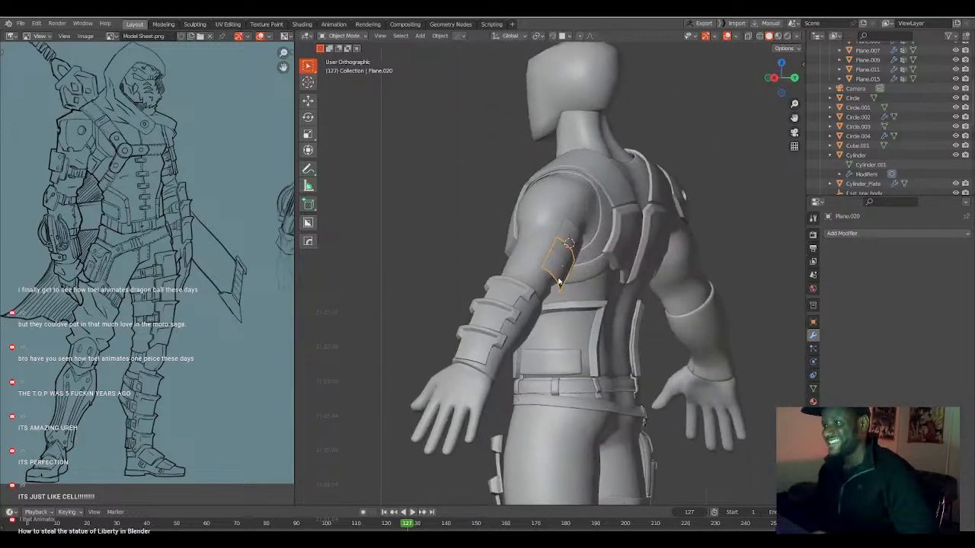
pyautogui.click(569, 250)
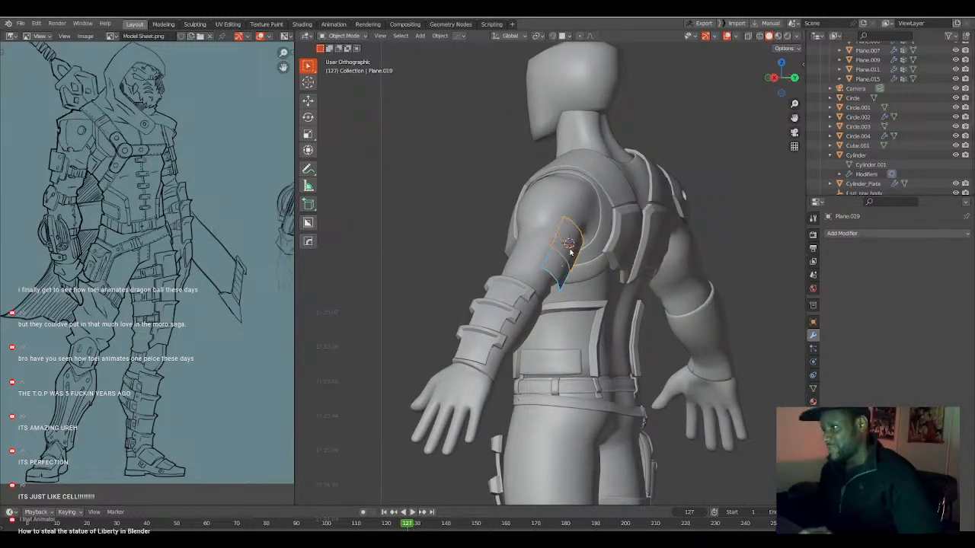
pyautogui.press('KP_3')
pyautogui.press('g')
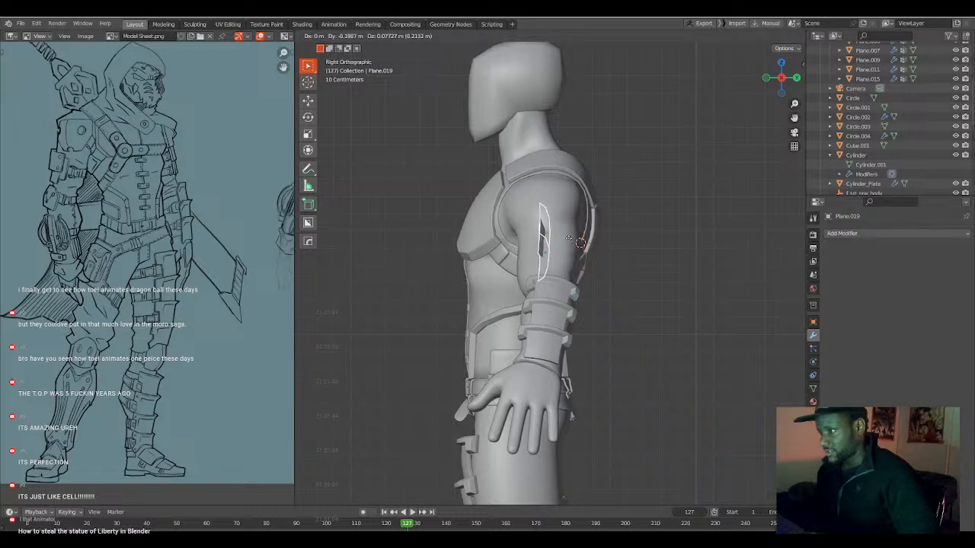
pyautogui.click(560, 237)
# Turn both plates with repeated trackball and view rotations to face outward from the arm, finishing with a 12.4° view rotation.
pyautogui.press('r')
pyautogui.press('r')
pyautogui.click(573, 237)
pyautogui.press('r')
pyautogui.click(618, 237)
pyautogui.press('r')
pyautogui.press('r')
pyautogui.click(592, 283)
pyautogui.press('r')
pyautogui.click(600, 267)
pyautogui.press('r')
pyautogui.press('r')
pyautogui.click(613, 271)
pyautogui.press('r')
pyautogui.click(604, 280)
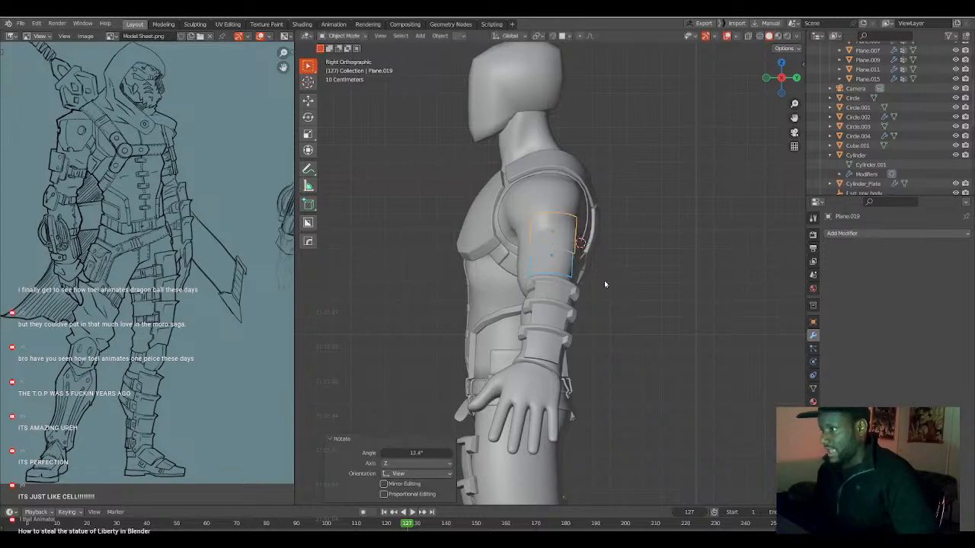
# Align both plates with the outer upper arm in the front view by rotating and moving them, finishing with about 0.049 m X and -0.071 m Z.
pyautogui.press('KP_1')
pyautogui.press('g')
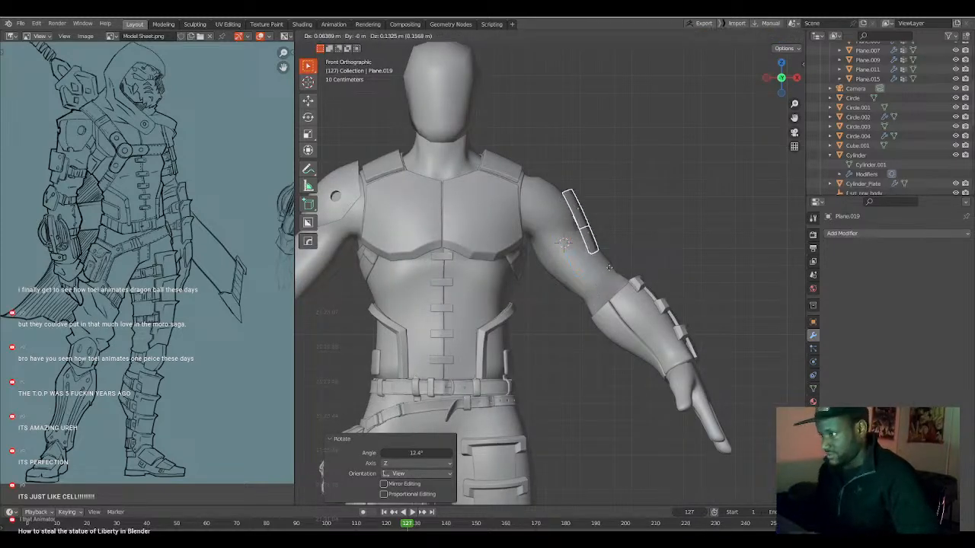
pyautogui.click(611, 269)
pyautogui.press('r')
pyautogui.click(633, 283)
pyautogui.press('g')
pyautogui.click(626, 285)
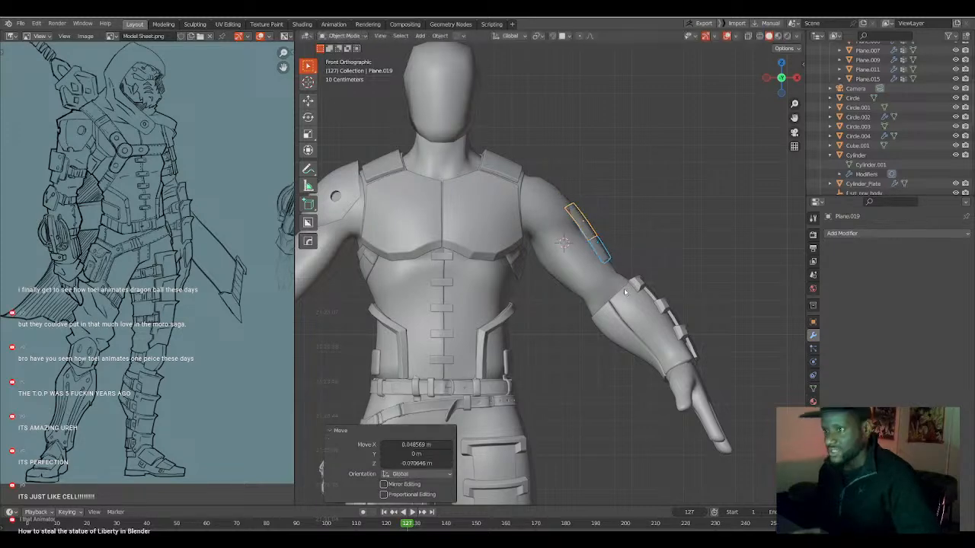
# Rotate both plates in an angled view to follow the arm and shift them about -0.02 m along Y.
pyautogui.scroll(4, 610, 290)
pyautogui.moveTo(604, 291); pyautogui.dragTo(636, 287, button='middle')
pyautogui.press('r')
pyautogui.click(584, 296)
pyautogui.press('g')
pyautogui.click(590, 294)
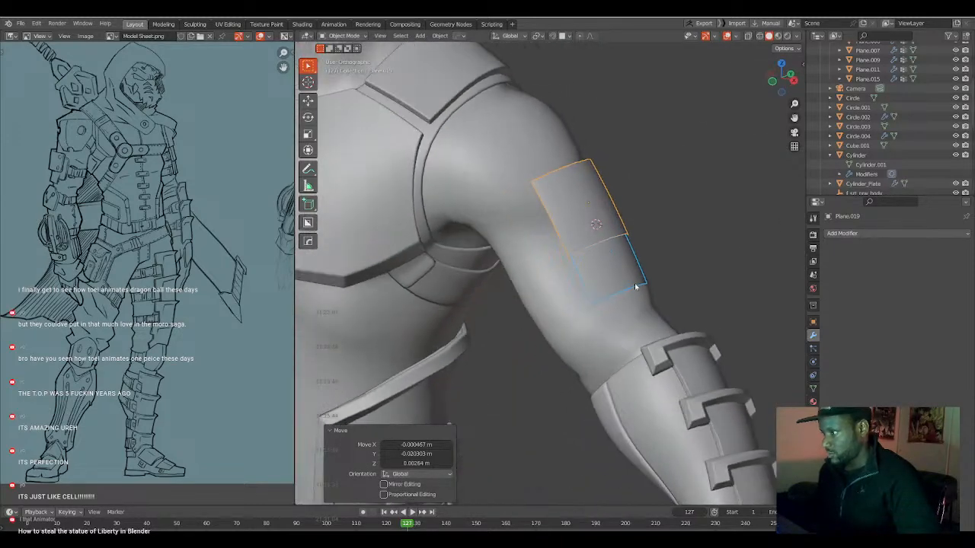
# Rotate both plates by -0.233° in the front view and nudge them slightly against the arm.
pyautogui.press('KP_1')
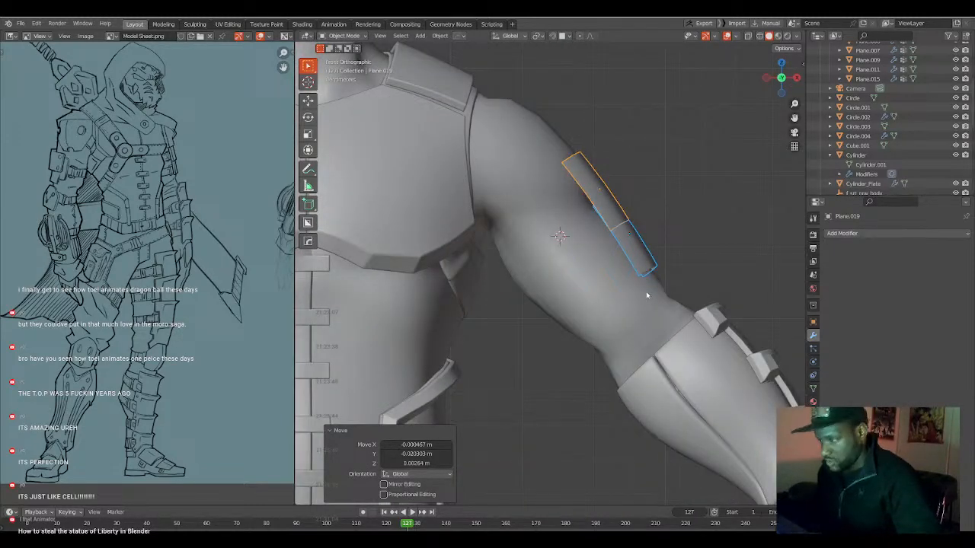
pyautogui.press('r')
pyautogui.click(647, 296)
pyautogui.press('g')
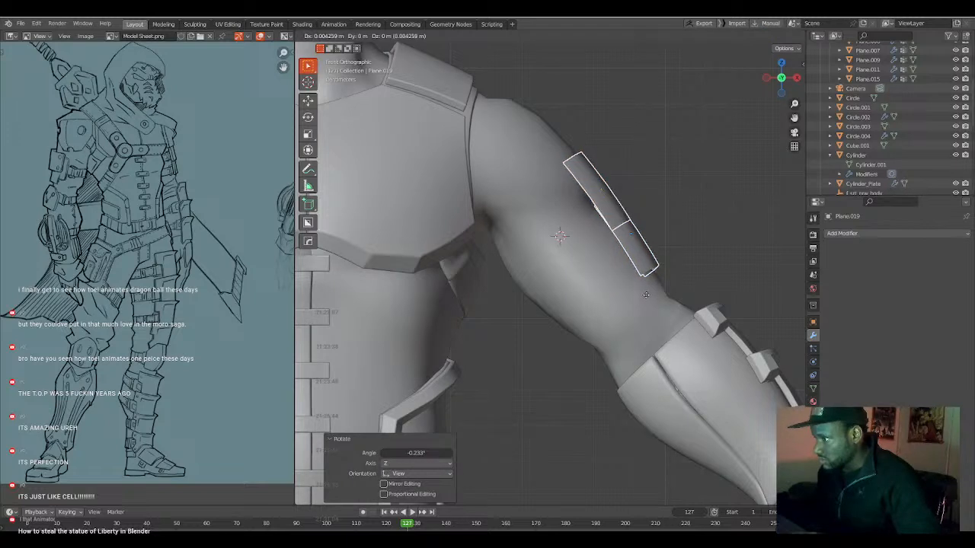
pyautogui.click(647, 298)
# Duplicate the upper plate and move the copy toward the shoulder by about -0.098 m in X and 0.136 m in Z.
pyautogui.click(615, 210)
pyautogui.keyDown('shift'); pyautogui.moveTo(602, 225); pyautogui.dragTo(615, 255, button='middle'); pyautogui.keyUp('shift')
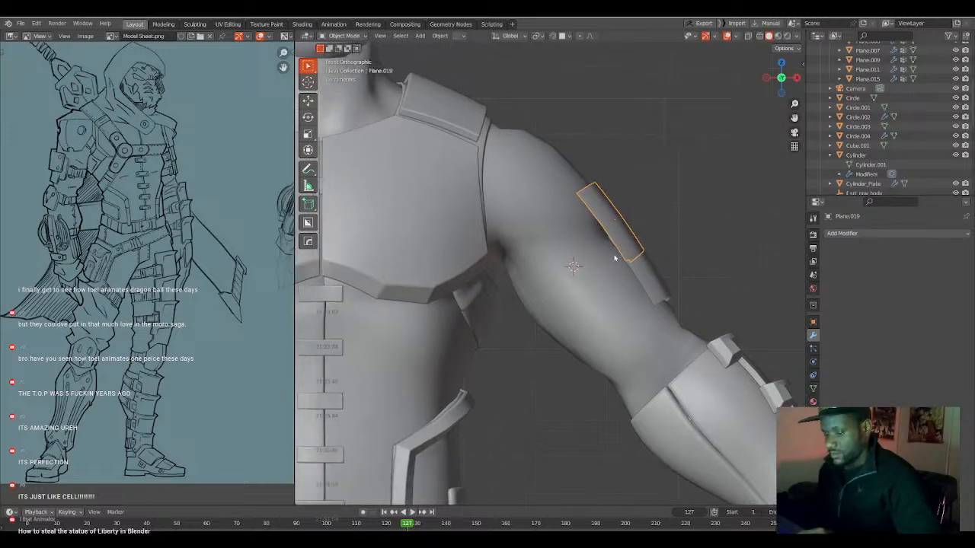
pyautogui.press('g')
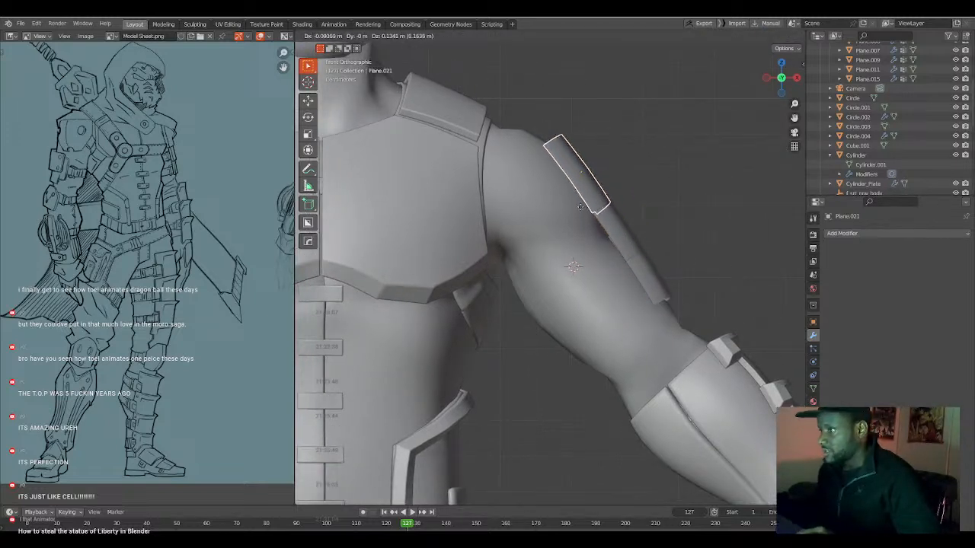
pyautogui.click(578, 205)
# Scale the new shoulder-side plate by 1.144 and rotate it by -2.77° and a further -0.862° in the front view.
pyautogui.press('r')
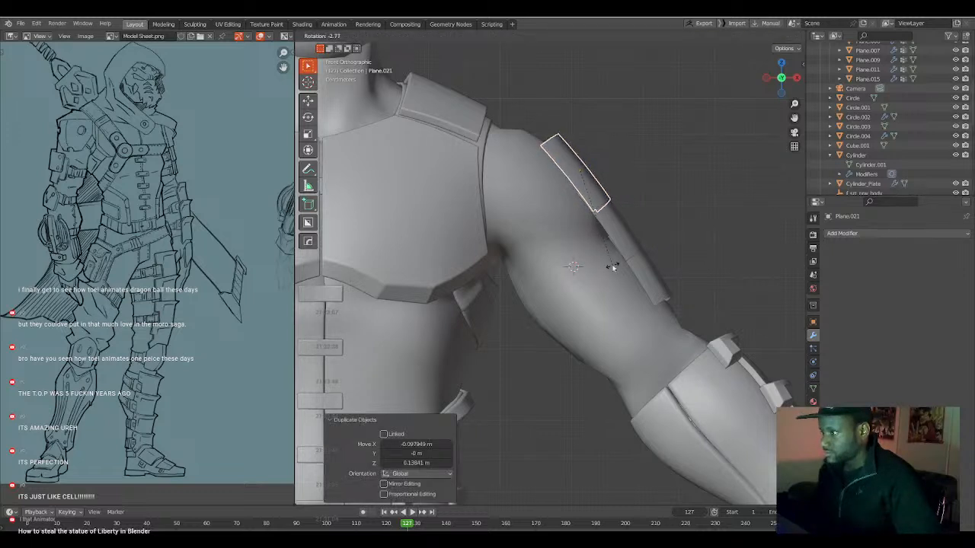
pyautogui.click(612, 275)
pyautogui.press('s')
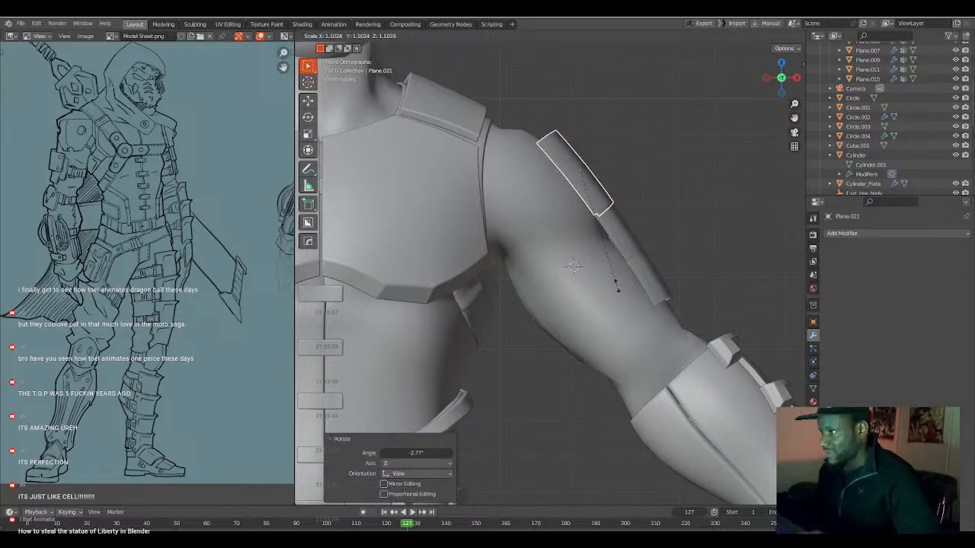
pyautogui.click(619, 293)
pyautogui.press('r')
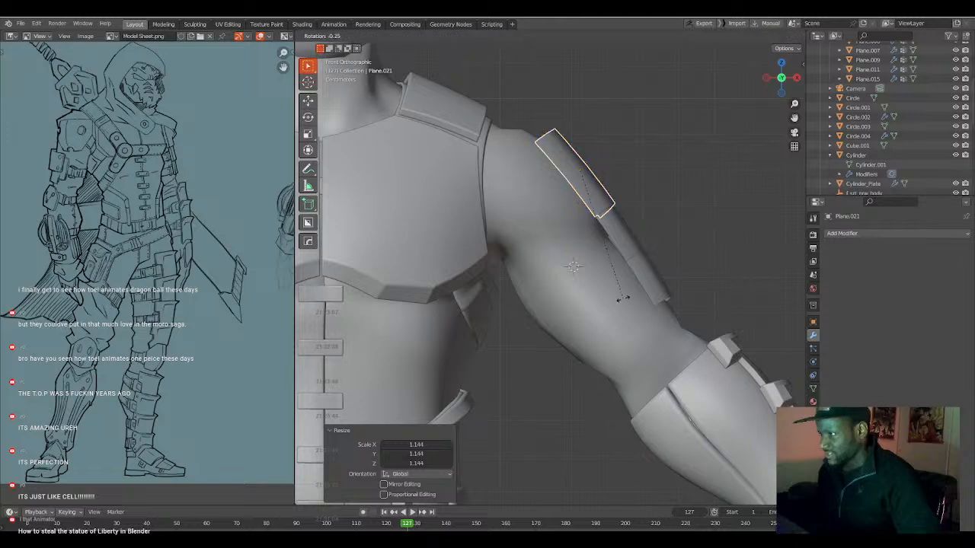
pyautogui.click(625, 301)
# Trackball-rotate the shoulder-side plate by 0.573° and 1.72° to follow the arm's surface.
pyautogui.moveTo(627, 298); pyautogui.dragTo(572, 284, button='middle')
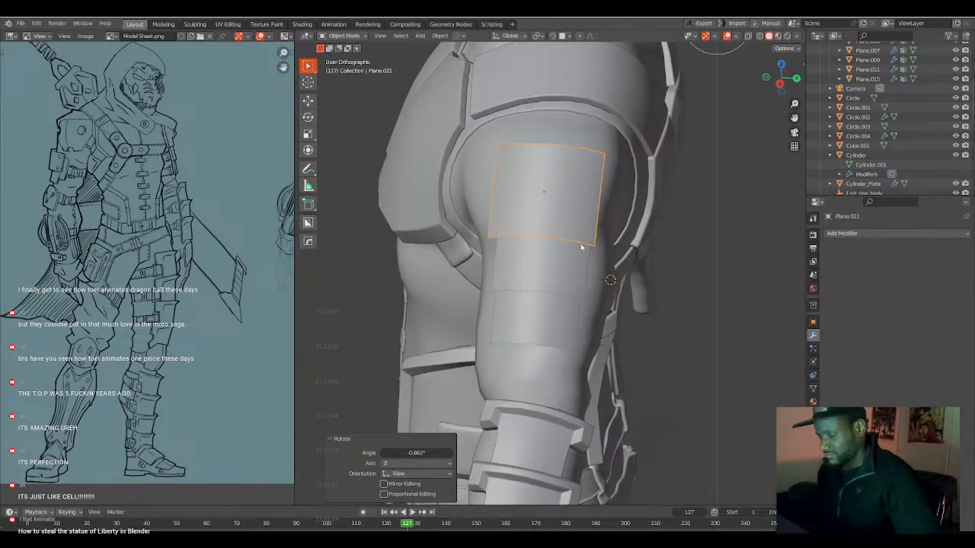
pyautogui.moveTo(585, 217); pyautogui.dragTo(604, 272, button='middle')
pyautogui.press('r')
pyautogui.press('r')
pyautogui.click(577, 192)
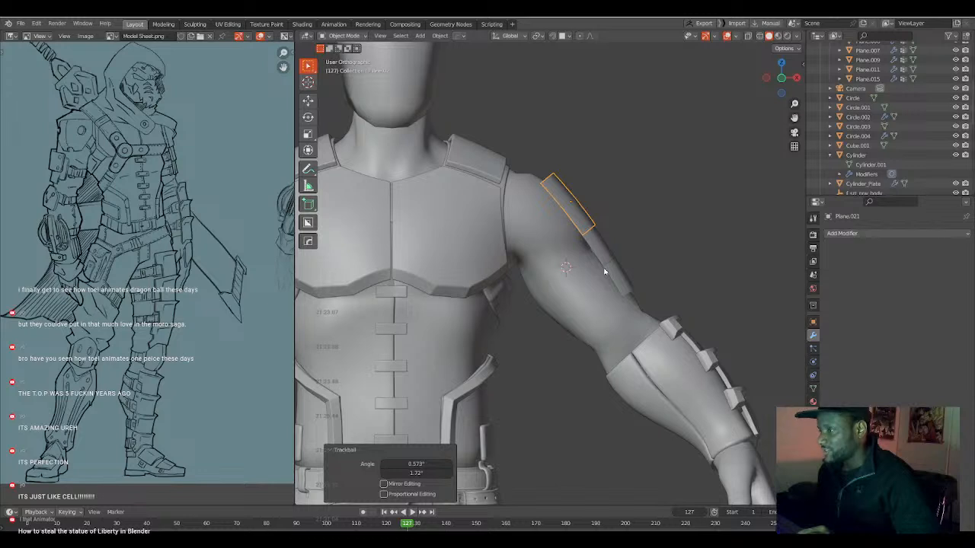
# Select the middle arm plate, show the front view in wireframe, and open the plate in Edit Mode.
pyautogui.press('KP_1')
pyautogui.scroll(4, 614, 263)
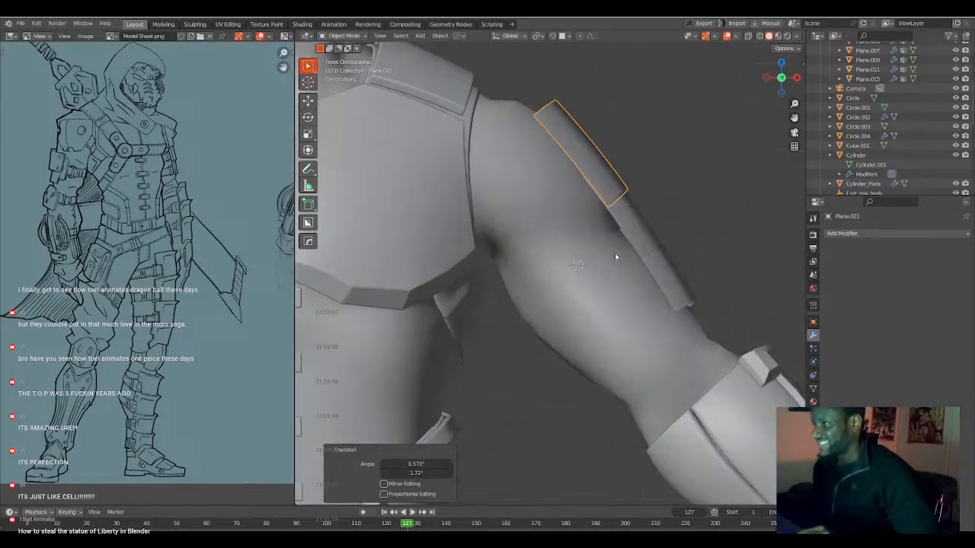
pyautogui.keyDown('shift'); pyautogui.moveTo(627, 231); pyautogui.dragTo(621, 243, button='middle'); pyautogui.keyUp('shift')
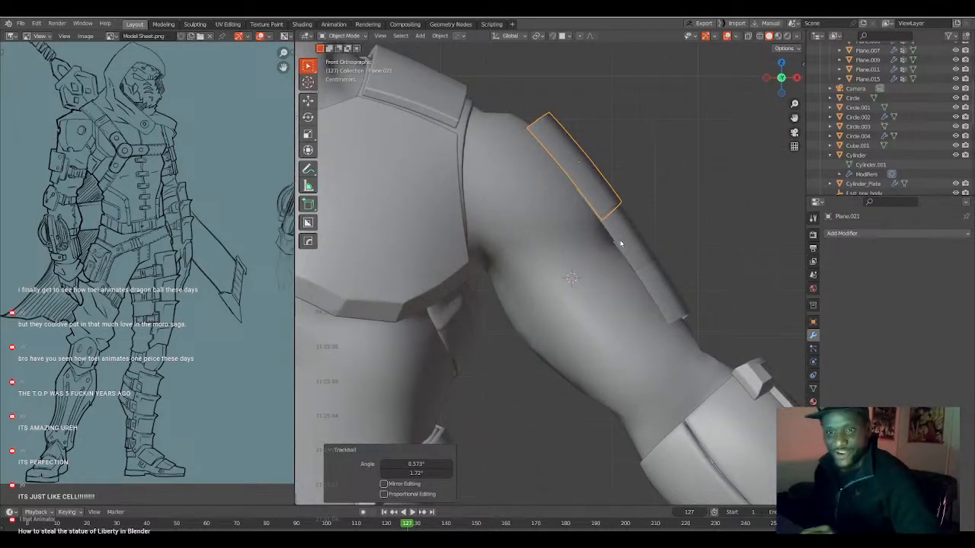
pyautogui.click(639, 240)
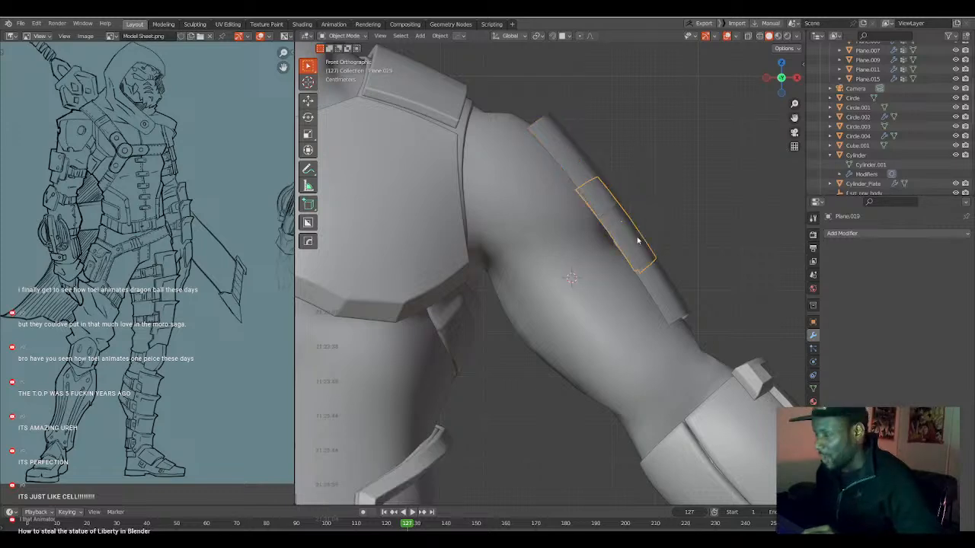
pyautogui.hotkey('shift', 'z')
pyautogui.keyDown('shift'); pyautogui.moveTo(608, 229); pyautogui.dragTo(600, 250, button='middle'); pyautogui.keyUp('shift')
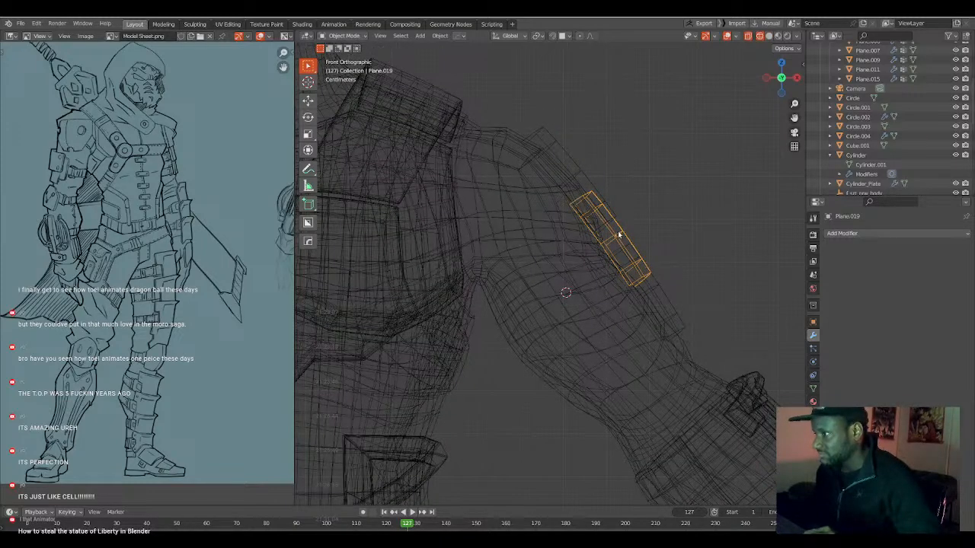
pyautogui.press('Tab')
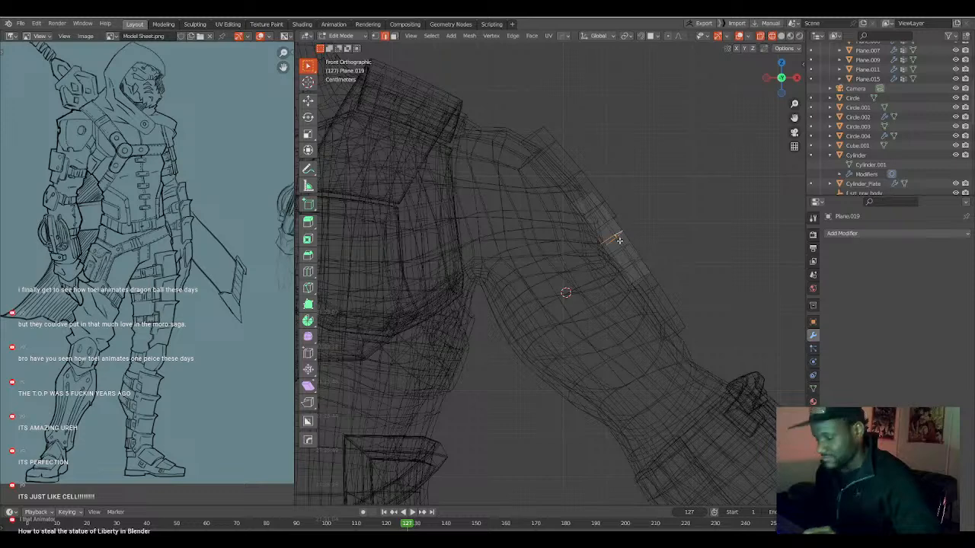
pyautogui.press('g')
pyautogui.press('y')
pyautogui.press('y')
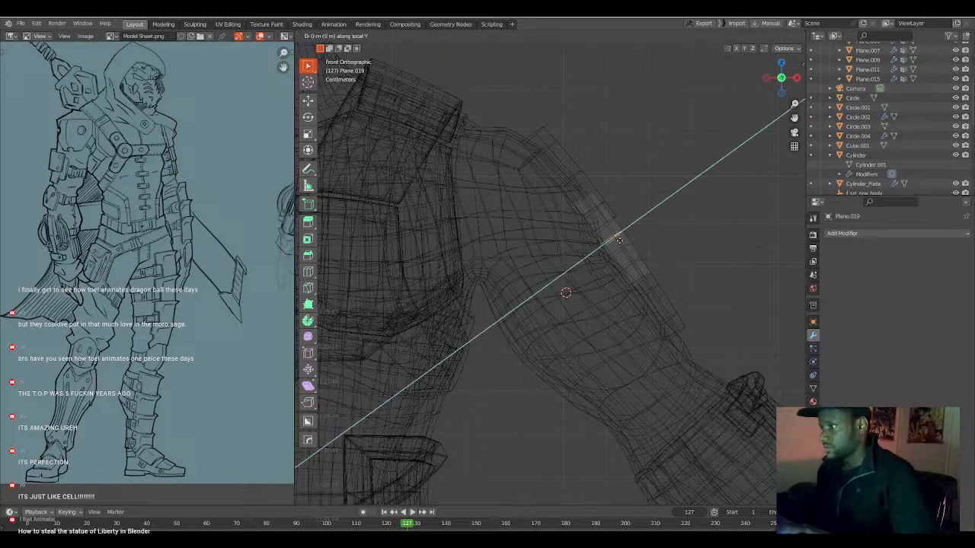
pyautogui.click(618, 242)
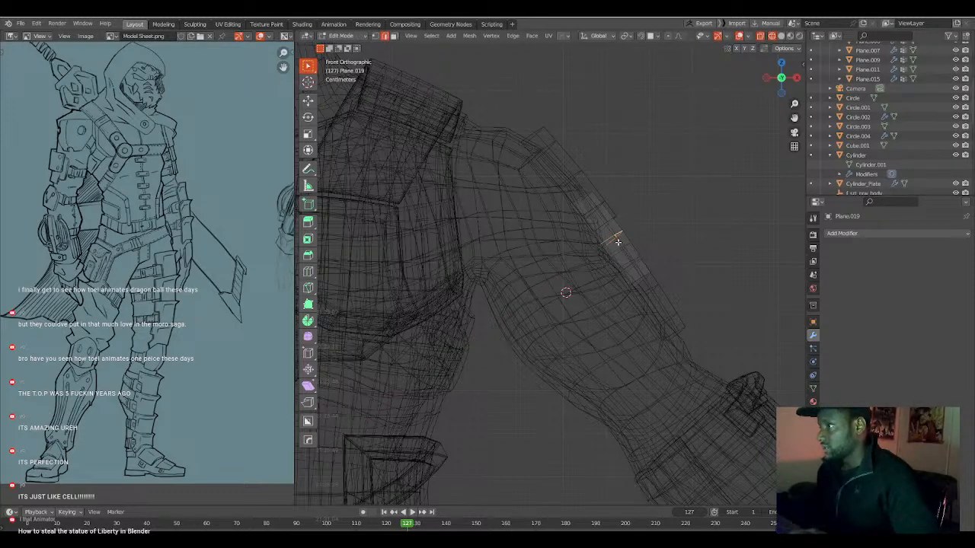
# Move the middle arm plate's centre edge loop about -0.0122 m along local Y with proportional editing at a size of about 0.182 m.
pyautogui.press('g')
pyautogui.press('y')
pyautogui.press('y')
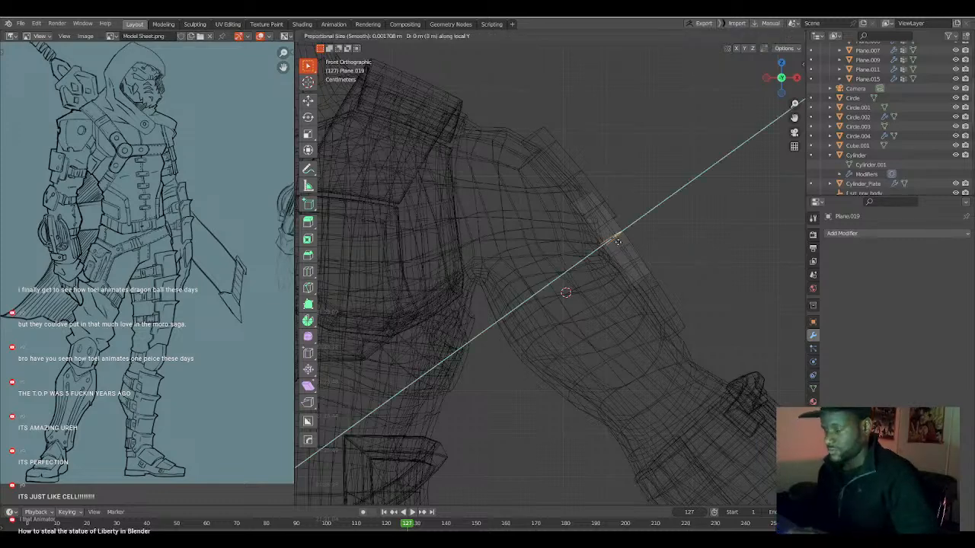
pyautogui.scroll(-20, 616, 242)
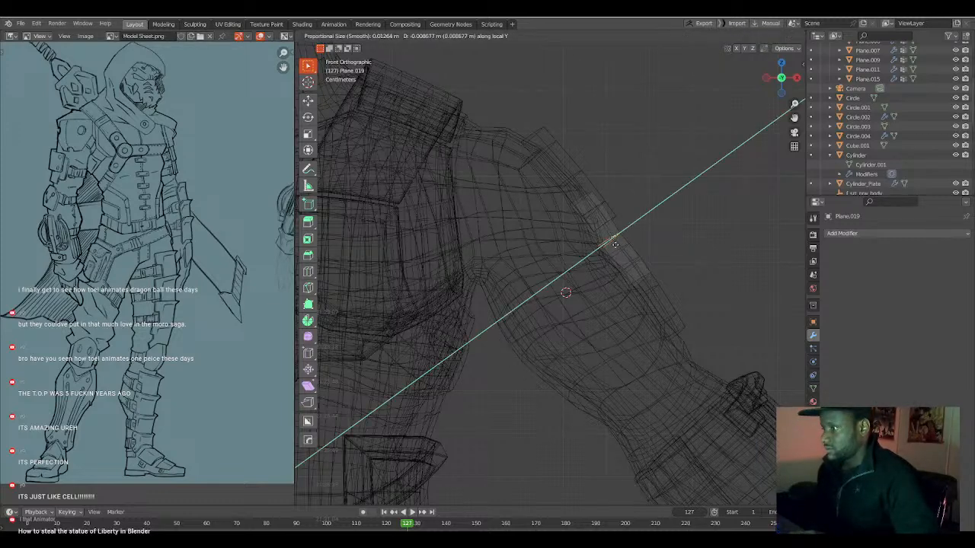
pyautogui.scroll(-5, 616, 243)
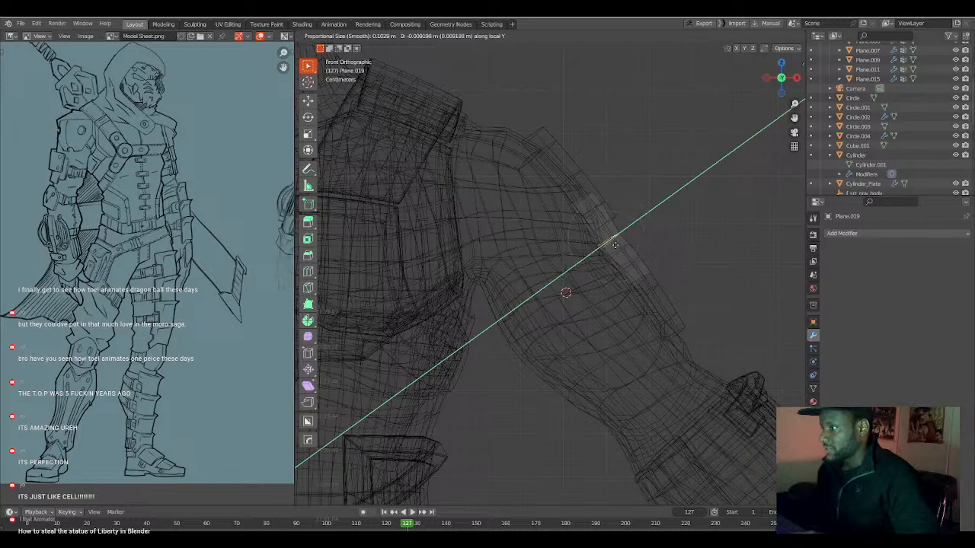
pyautogui.click(614, 245)
# Move the middle plate's lower edge loop -0.006917 m along local Y with proportional size 0.220, and return to Object Mode.
pyautogui.click(638, 275)
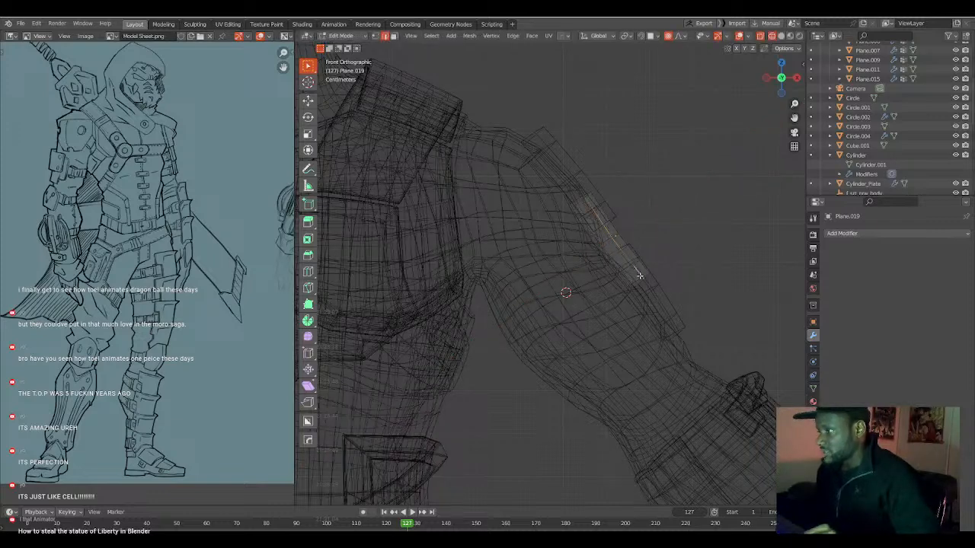
pyautogui.press('g')
pyautogui.press('y')
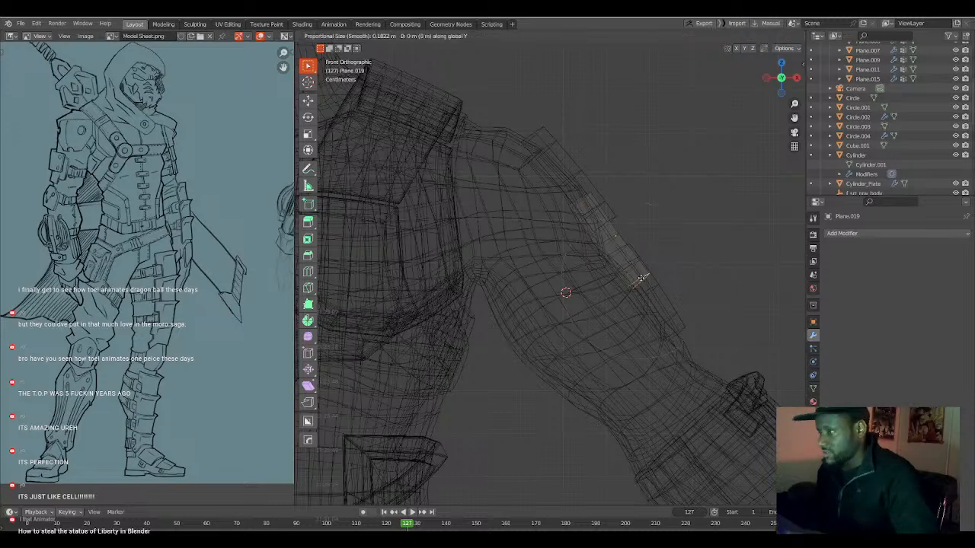
pyautogui.press('y')
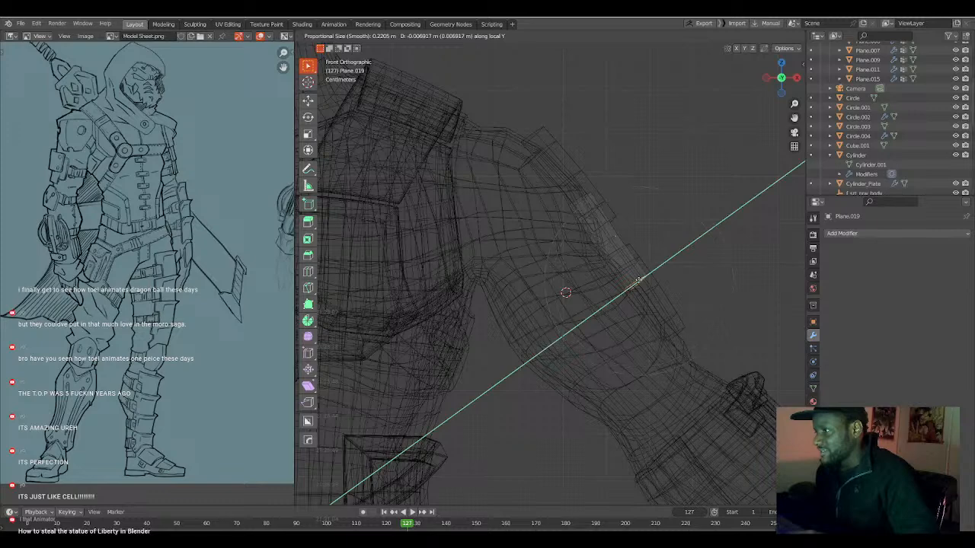
pyautogui.click(637, 281)
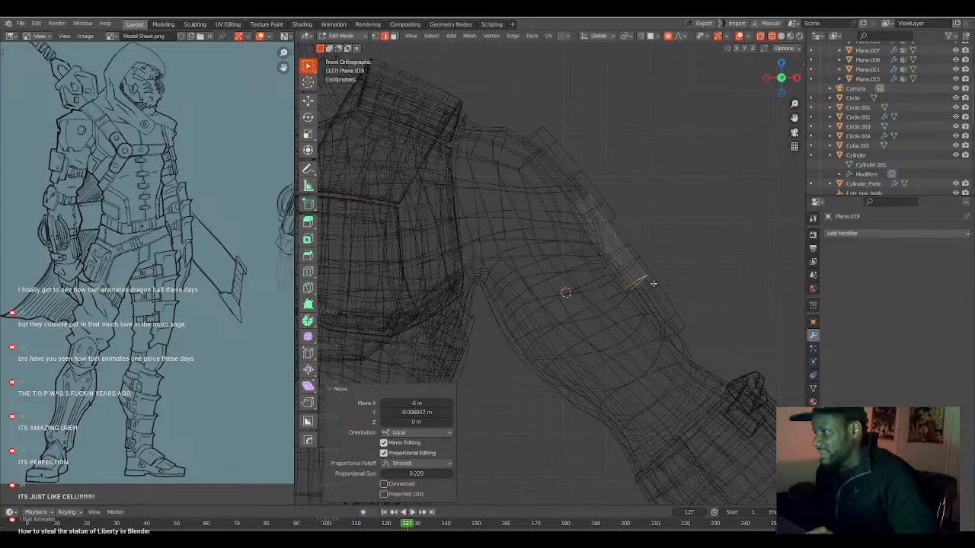
pyautogui.hotkey('alt', 'a')
pyautogui.press('Tab')
# Edit the lowest arm plate, moving its centre edge loop about -0.0126 m along local Y with proportional size about 0.2425 m.
pyautogui.click(665, 301)
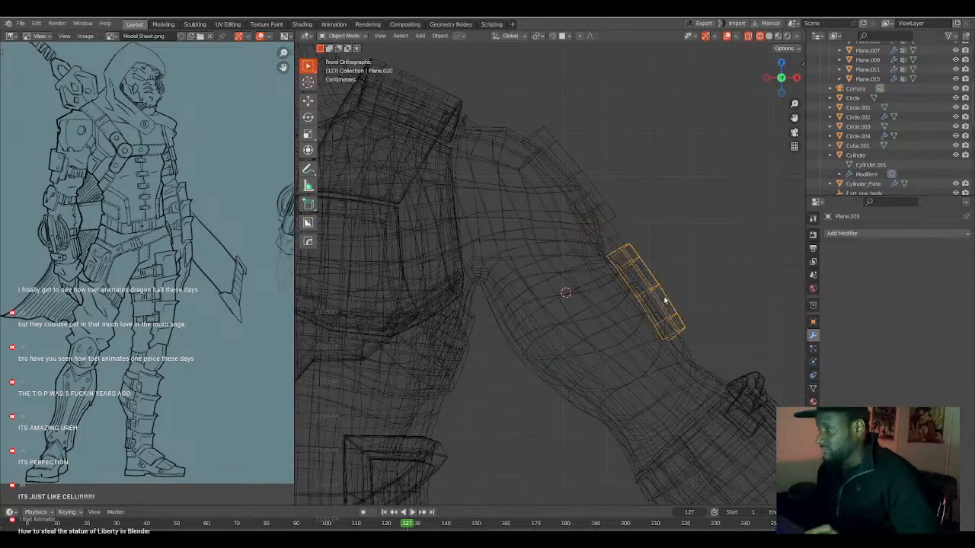
pyautogui.press('Tab')
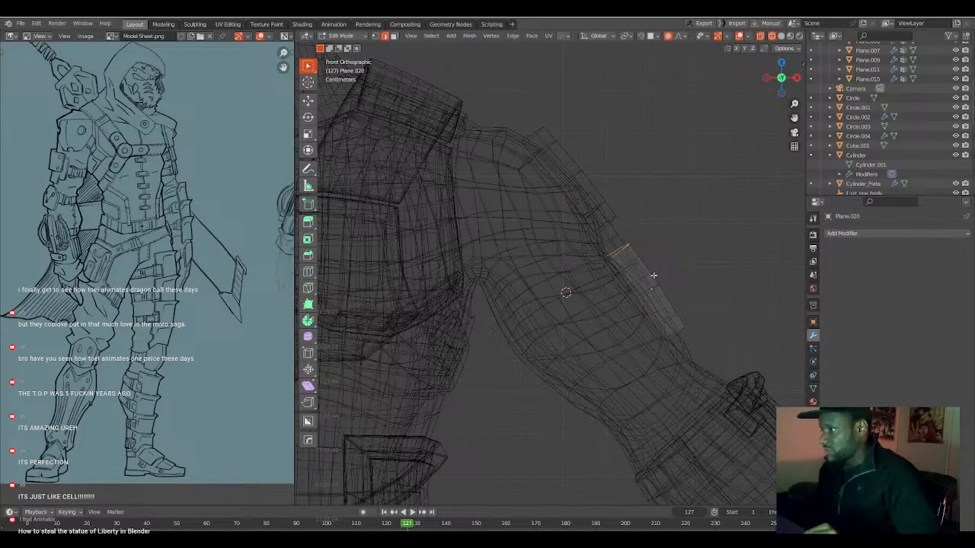
pyautogui.press('g')
pyautogui.press('y')
pyautogui.press('y')
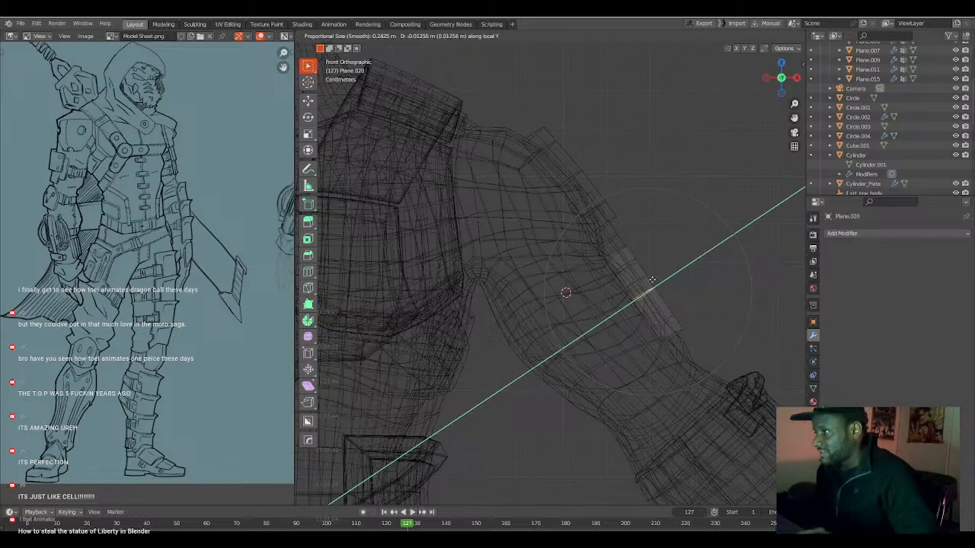
pyautogui.click(652, 281)
# Move the lowest plate's upper edge loop about -0.0084 m along local Y with proportional size about 0.2 m, and return to solid Object Mode.
pyautogui.click(623, 249)
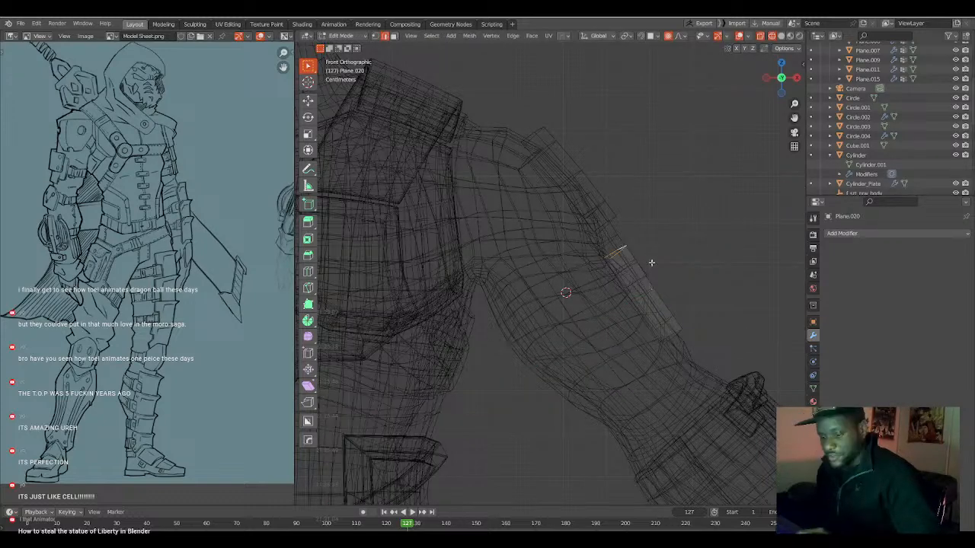
pyautogui.press('g')
pyautogui.press('y')
pyautogui.press('y')
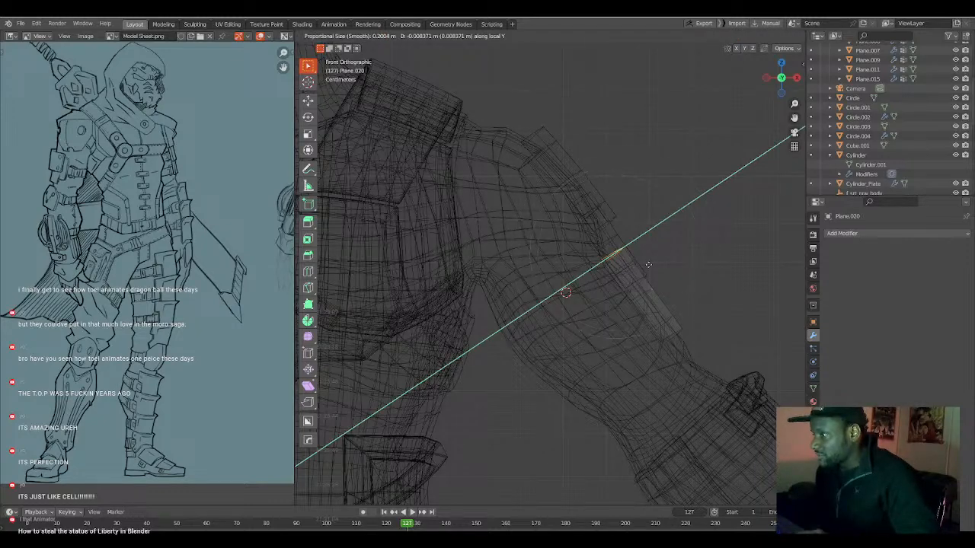
pyautogui.click(649, 265)
pyautogui.hotkey('shift', 'z')
pyautogui.moveTo(648, 265)
pyautogui.mouseDown(button='middle')
pyautogui.moveTo(606, 293)
pyautogui.moveTo(531, 285)
pyautogui.moveTo(546, 265)
pyautogui.moveTo(521, 274)
pyautogui.moveTo(593, 290)
pyautogui.mouseUp(button='middle')
pyautogui.press('Tab')
# Select all three upper-arm plates and move them 0.003125 m along global Y.
pyautogui.scroll(-2, 553, 289)
pyautogui.keyDown('shift'); pyautogui.click(560, 219); pyautogui.keyUp('shift')
pyautogui.press('g')
pyautogui.press('y')
pyautogui.press('y')
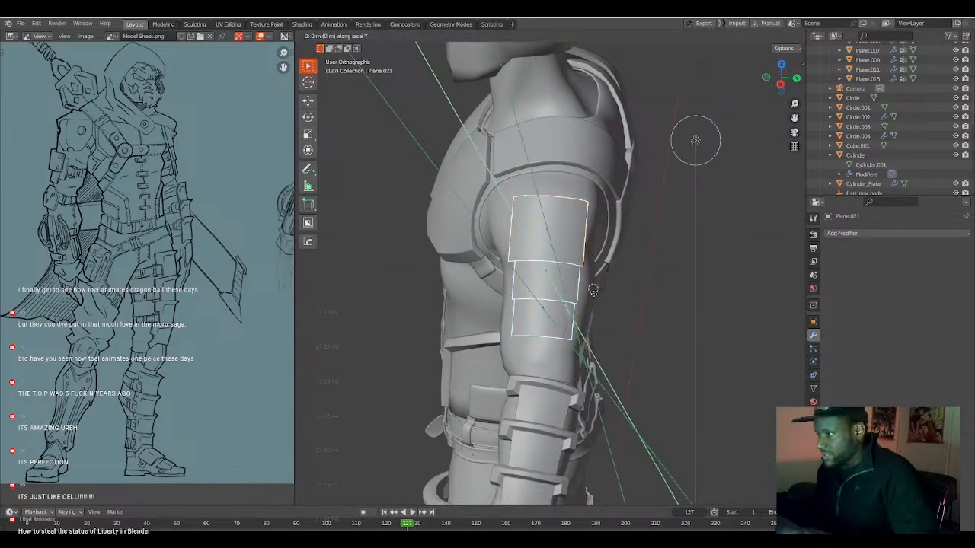
pyautogui.press('y')
pyautogui.press('y')
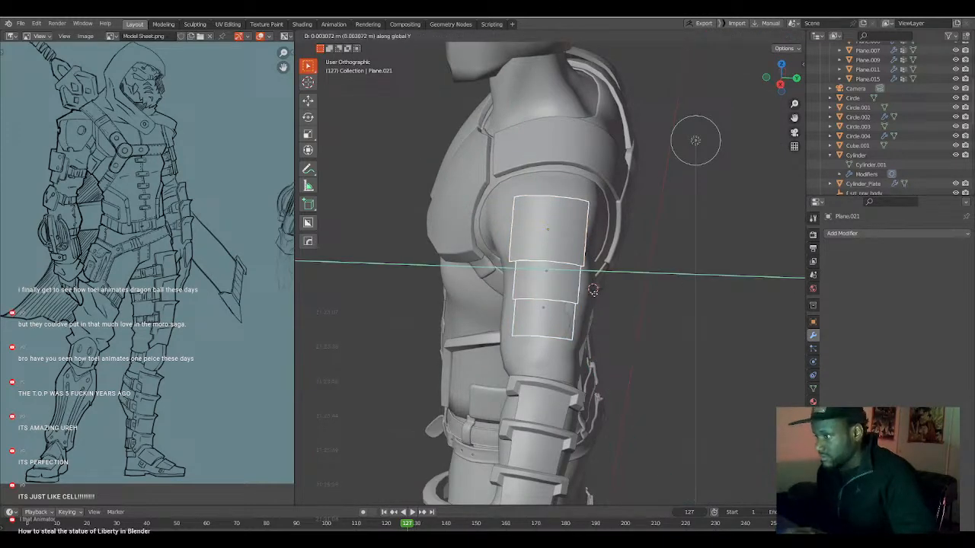
pyautogui.click(592, 291)
# Move the three arm plates 0.011228 m along their local Y axes, checking the fit from behind and in front.
pyautogui.moveTo(594, 296); pyautogui.dragTo(514, 286, button='middle')
pyautogui.press('g')
pyautogui.press('z')
pyautogui.press('z')
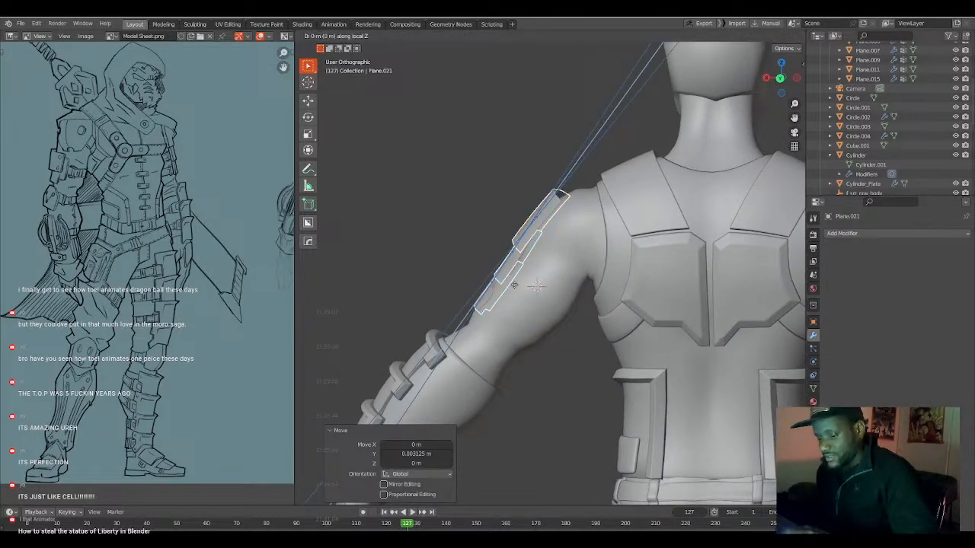
pyautogui.press('y')
pyautogui.press('y')
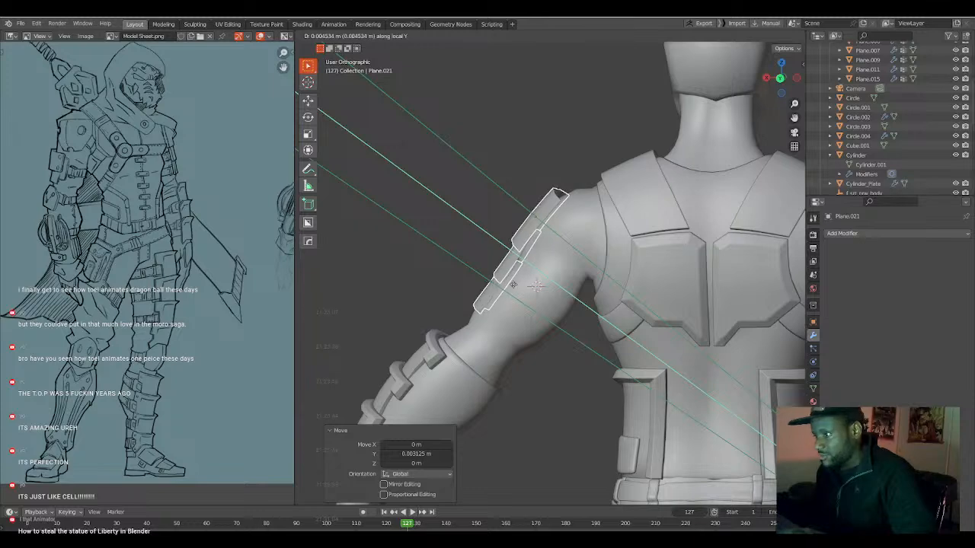
pyautogui.click(515, 288)
pyautogui.moveTo(515, 288); pyautogui.dragTo(610, 284, button='middle')
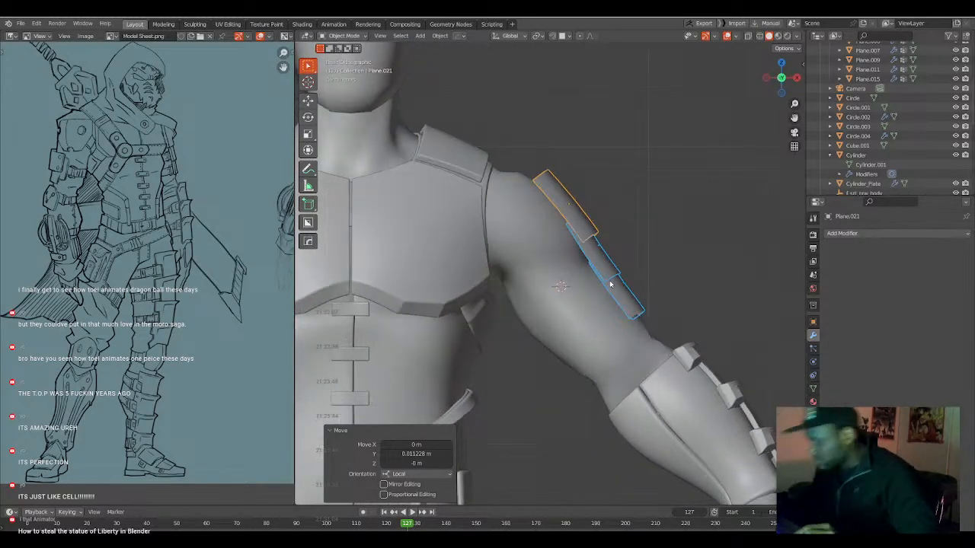
pyautogui.click(563, 281)
# Add a Solidify modifier to the shoulder-side arm plate with a thickness of about 0.019 and offset -1.00.
pyautogui.scroll(-4, 562, 281)
pyautogui.keyDown('shift'); pyautogui.moveTo(556, 296); pyautogui.dragTo(575, 310, button='middle'); pyautogui.keyUp('shift')
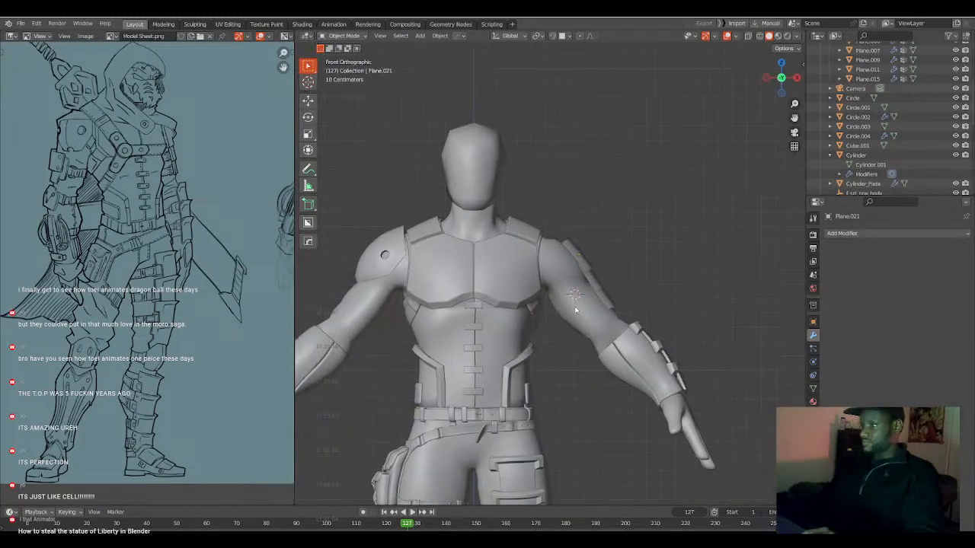
pyautogui.scroll(4, 566, 302)
pyautogui.click(602, 274)
pyautogui.moveTo(602, 274); pyautogui.dragTo(627, 266, button='middle')
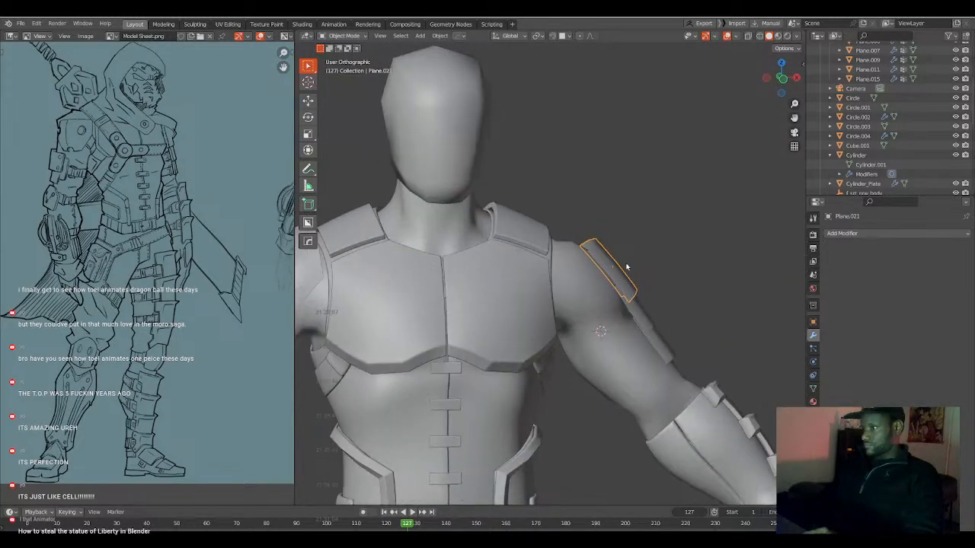
pyautogui.press('KP_1')
pyautogui.press('q')
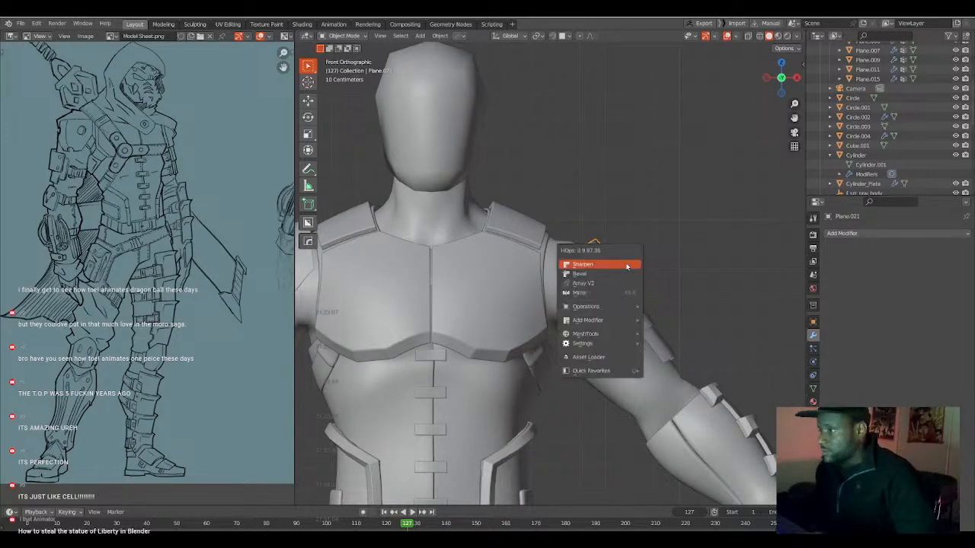
pyautogui.moveTo(610, 320)
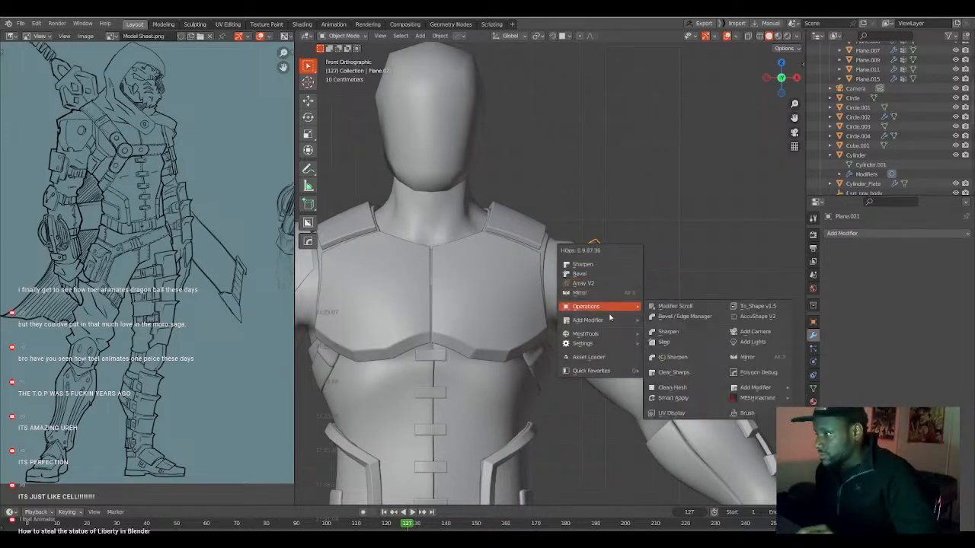
pyautogui.click(668, 330)
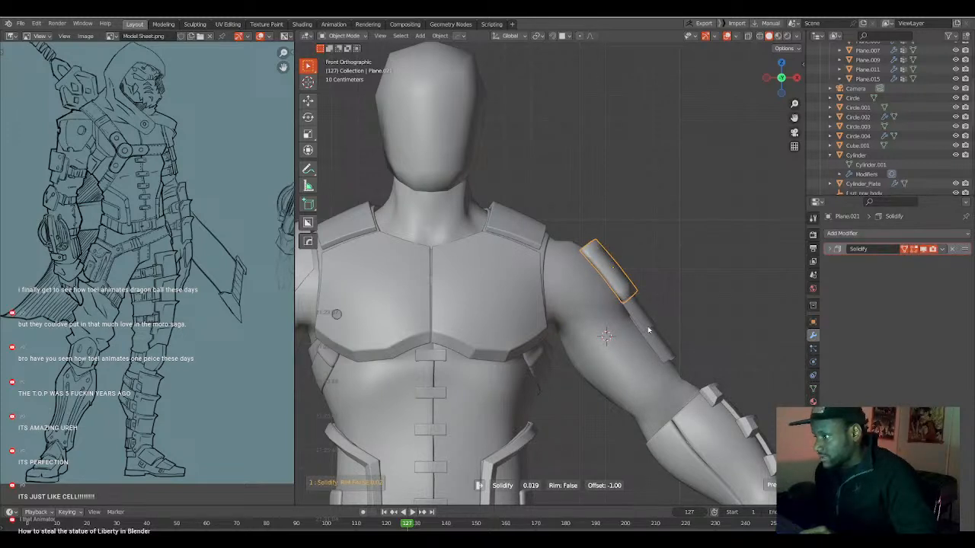
# Add Solidify modifiers to the middle and lowest arm plates, giving the lowest a thickness of about 0.017 and offset -1.00.
pyautogui.click(645, 321)
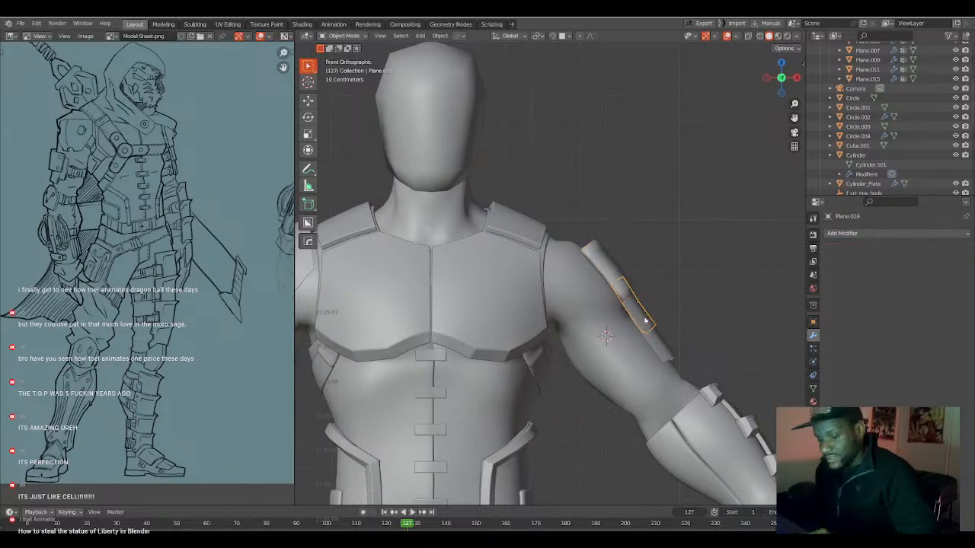
pyautogui.press('q')
pyautogui.click(676, 328)
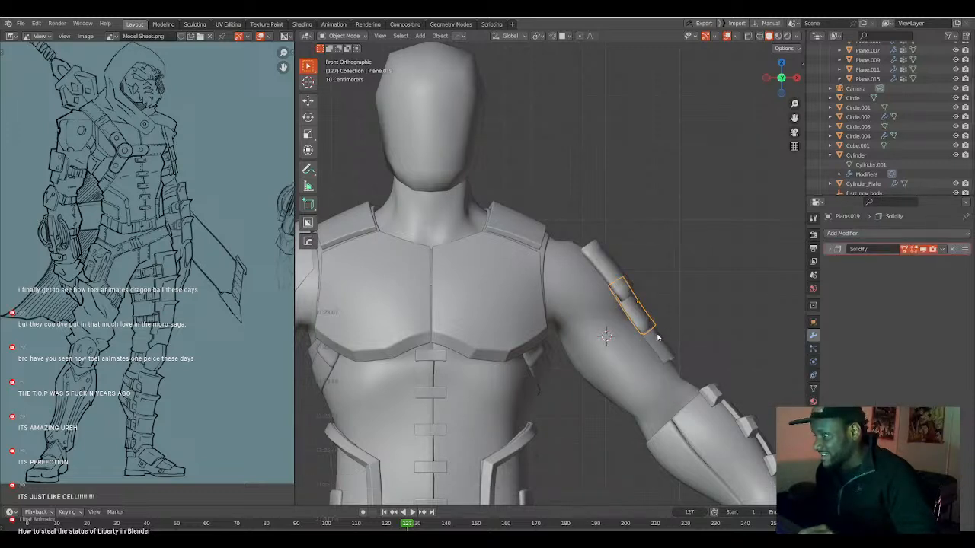
pyautogui.click(656, 332)
pyautogui.press('q')
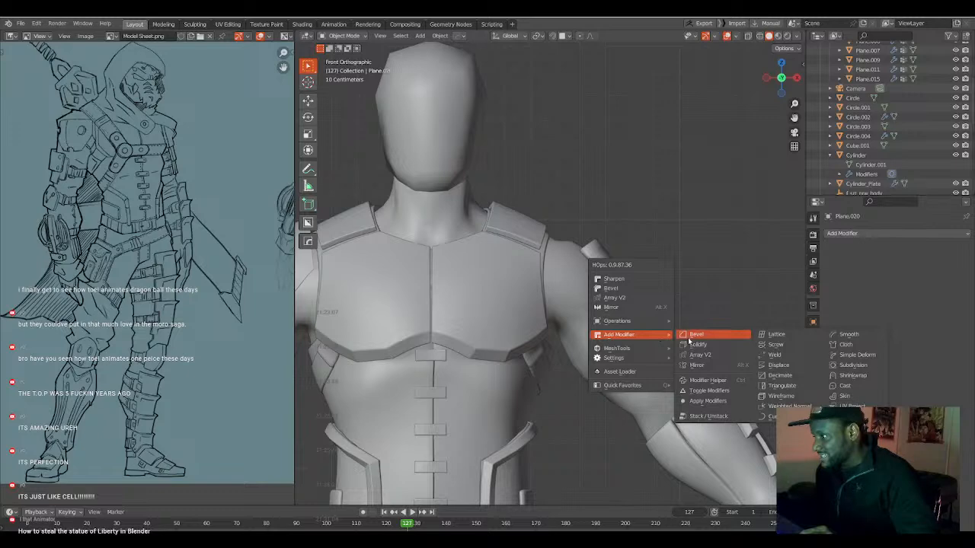
pyautogui.click(690, 345)
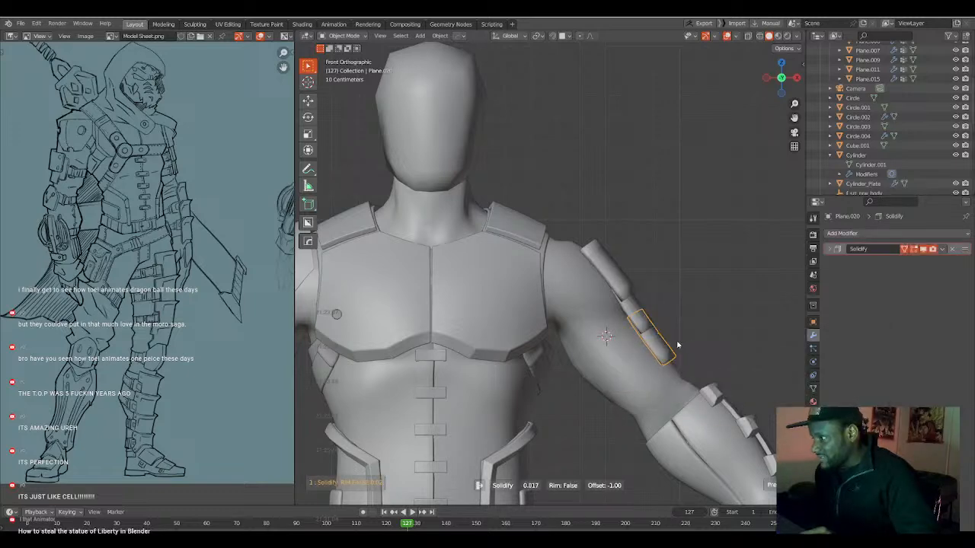
pyautogui.moveTo(677, 345); pyautogui.dragTo(663, 325, button='middle')
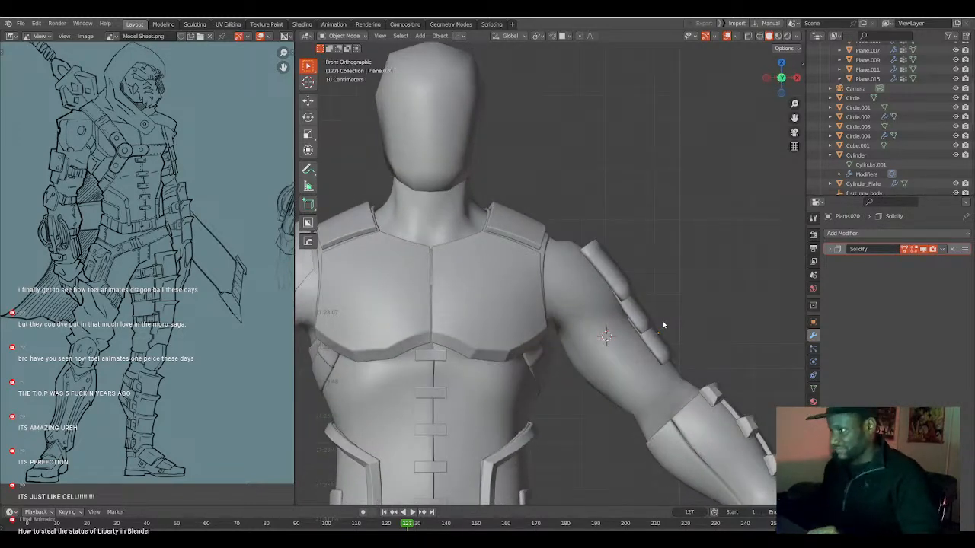
# Examine the thickened arm plates and the whole armoured figure from the side and front against the model sheet.
pyautogui.click(654, 334)
pyautogui.keyDown('shift'); pyautogui.click(643, 311); pyautogui.keyUp('shift')
pyautogui.keyDown('shift'); pyautogui.click(629, 290); pyautogui.keyUp('shift')
pyautogui.moveTo(629, 307); pyautogui.dragTo(570, 334, button='middle')
pyautogui.press('KP_1')
pyautogui.press('a')
pyautogui.press('a')
pyautogui.scroll(-3, 610, 316)
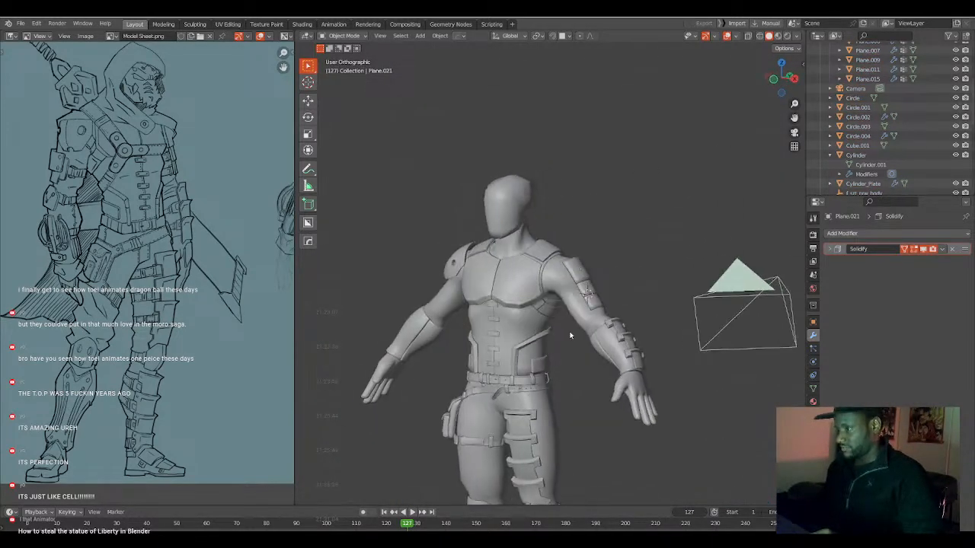
pyautogui.press('KP_1')
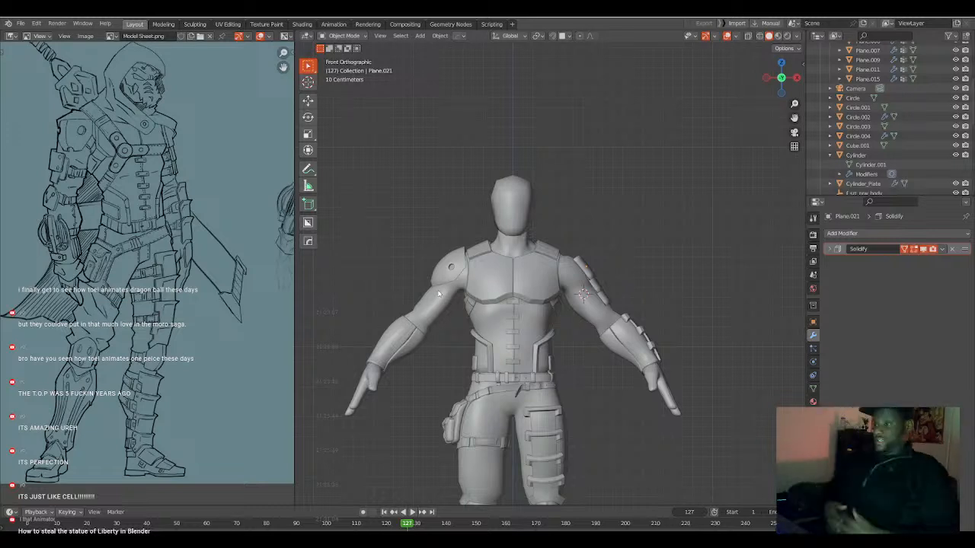
pyautogui.keyDown('shift'); pyautogui.moveTo(554, 314); pyautogui.dragTo(536, 269, button='middle'); pyautogui.keyUp('shift')
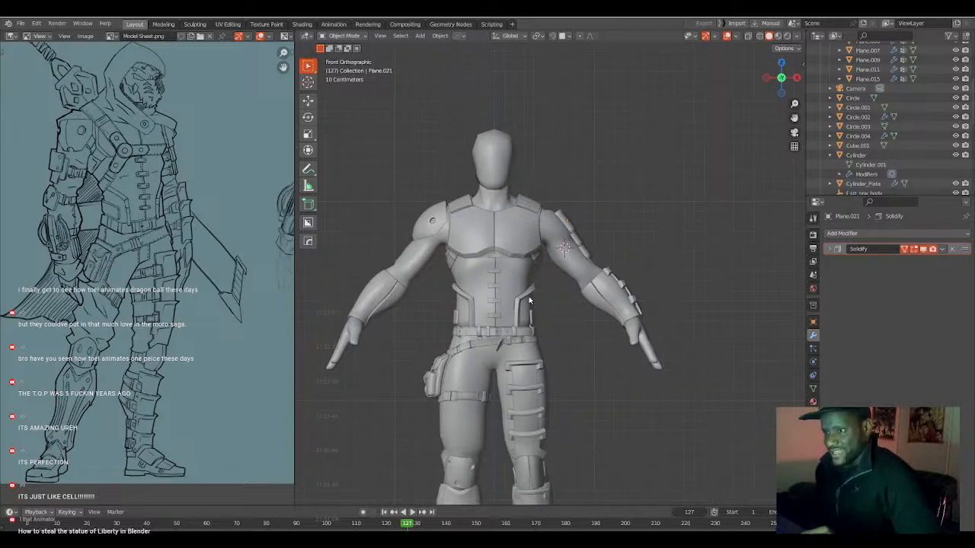
pyautogui.keyDown('shift'); pyautogui.moveTo(528, 336); pyautogui.dragTo(537, 316, button='middle'); pyautogui.keyUp('shift')
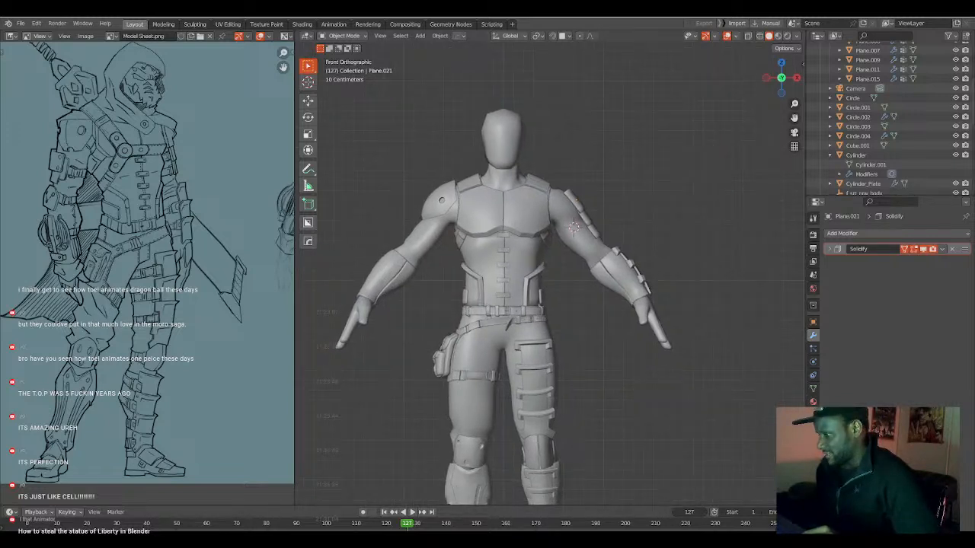
pyautogui.keyDown('shift'); pyautogui.moveTo(566, 388); pyautogui.dragTo(565, 384, button='middle'); pyautogui.keyUp('shift')
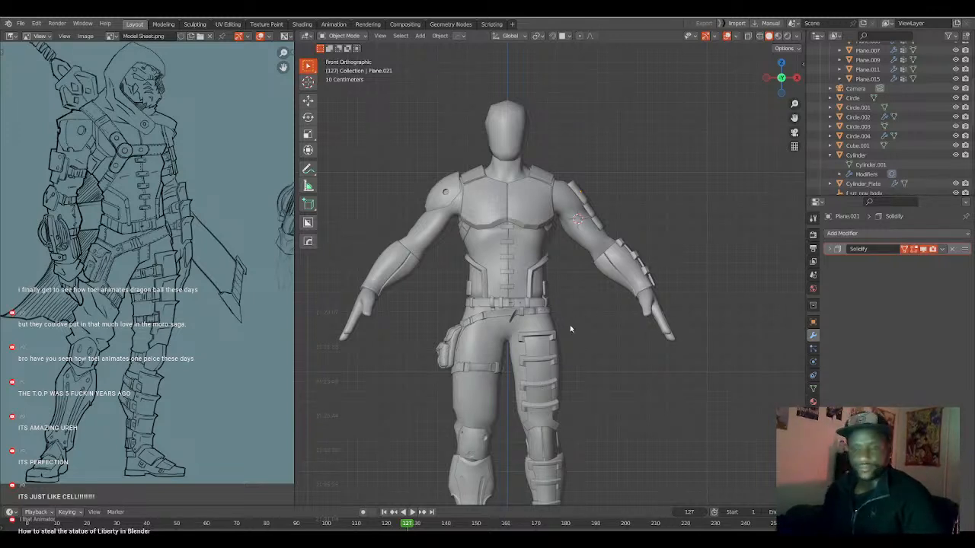
# Select the knee guard on the character's left leg and open it in Edit Mode.
pyautogui.keyDown('shift'); pyautogui.moveTo(523, 323); pyautogui.dragTo(563, 302, button='middle'); pyautogui.keyUp('shift')
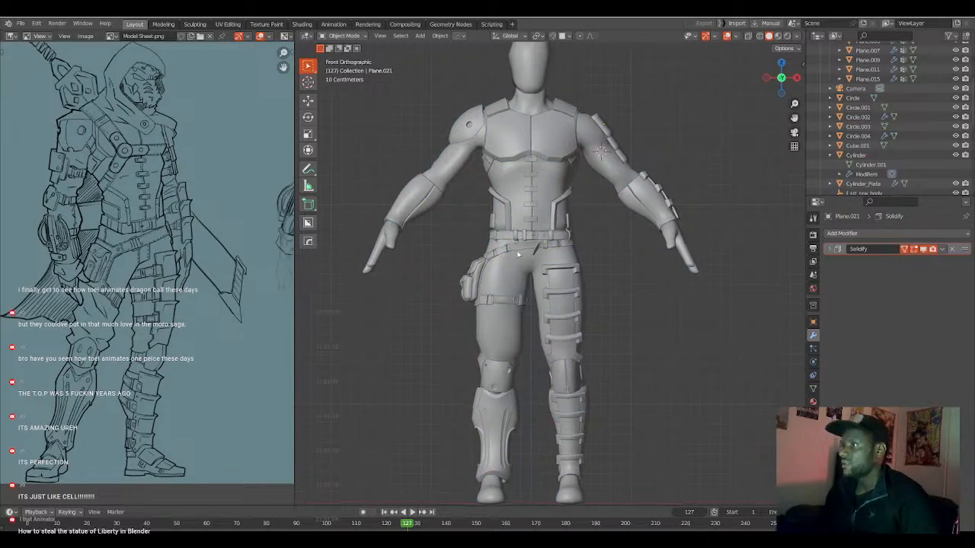
pyautogui.scroll(1, 555, 284)
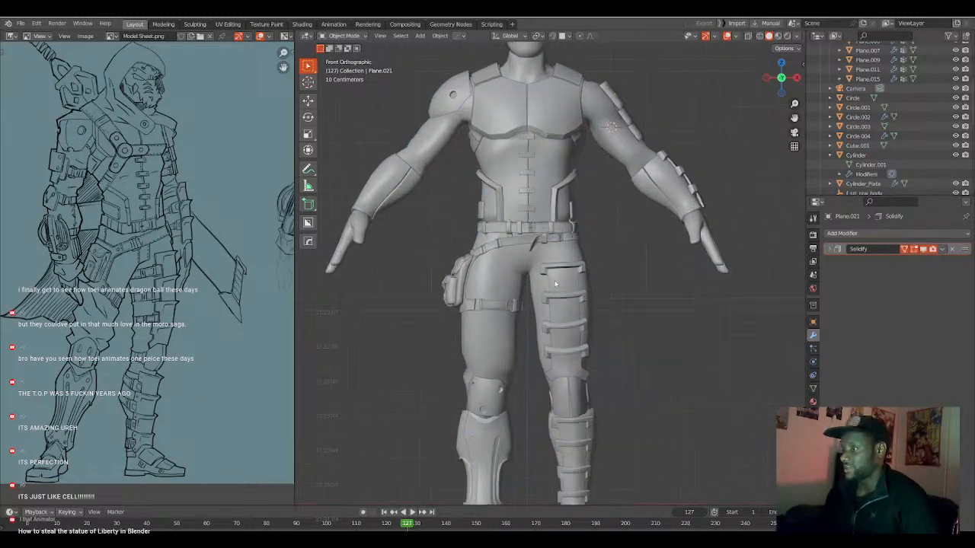
pyautogui.click(577, 405)
pyautogui.keyDown('shift'); pyautogui.moveTo(576, 406); pyautogui.dragTo(546, 358, button='middle'); pyautogui.keyUp('shift')
pyautogui.press('Tab')
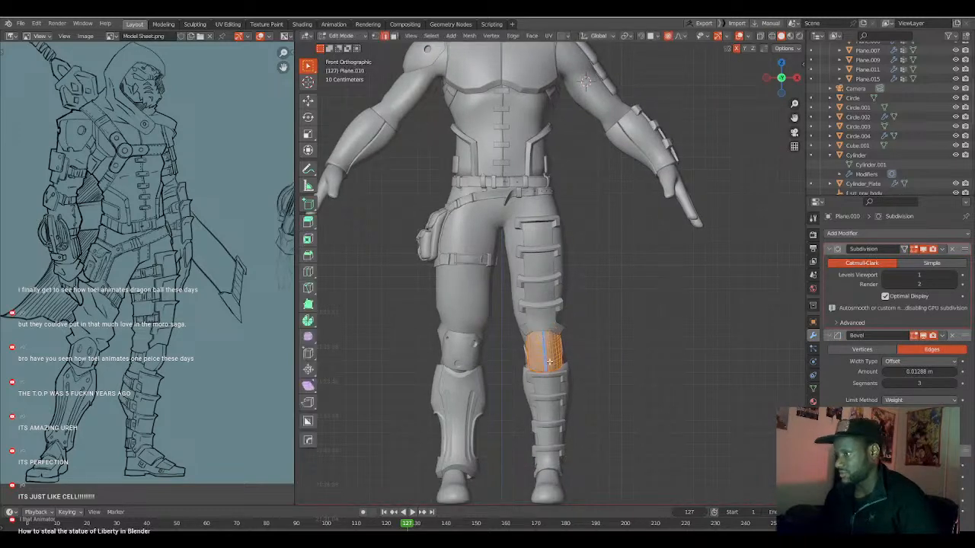
# Shift the inner half of the left knee guard about 0.003 m along its local X axis.
pyautogui.scroll(4, 531, 321)
pyautogui.scroll(2, 532, 321)
pyautogui.hotkey('alt', 'a')
pyautogui.press('l')
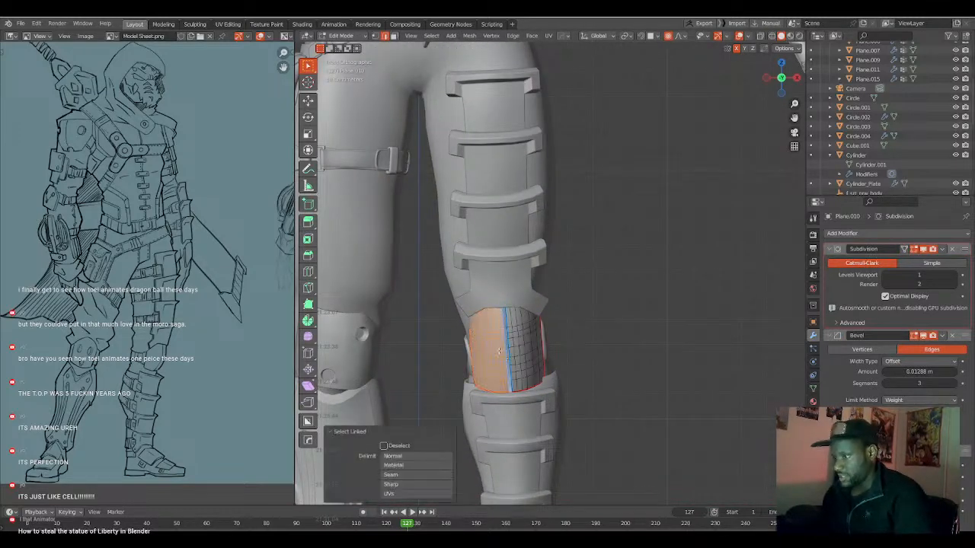
pyautogui.press('g')
pyautogui.press('x')
pyautogui.press('x')
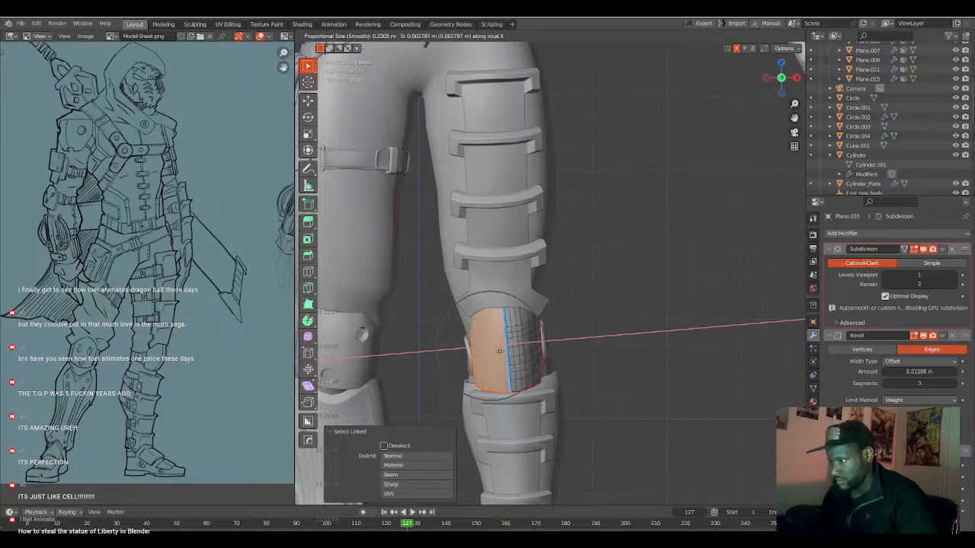
pyautogui.click(500, 351)
pyautogui.moveTo(544, 352); pyautogui.dragTo(492, 359, button='middle')
pyautogui.press('Tab')
pyautogui.press('Tab')
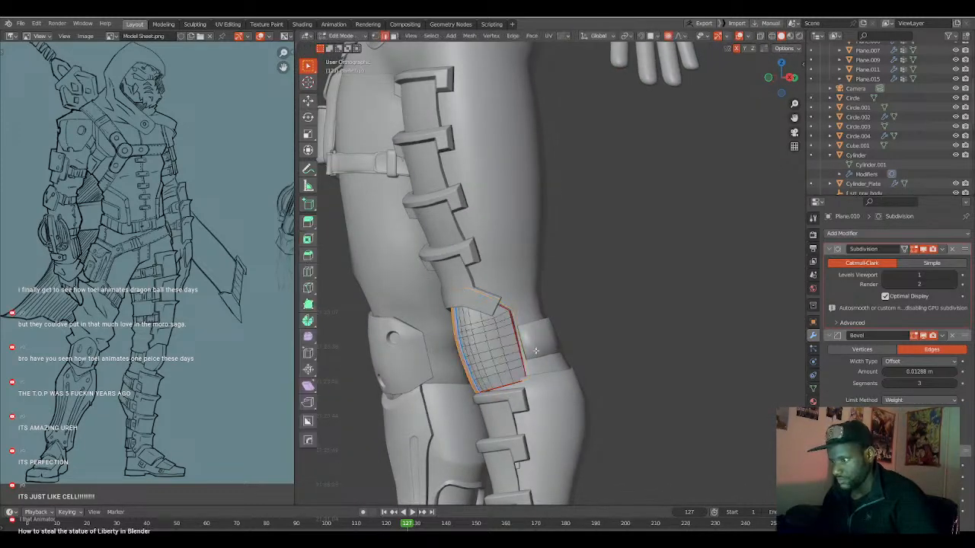
# Scale the whole left knee guard along its local Y axis to about 0.784 and narrow it slightly again.
pyautogui.press('a')
pyautogui.press('s')
pyautogui.press('y')
pyautogui.press('y')
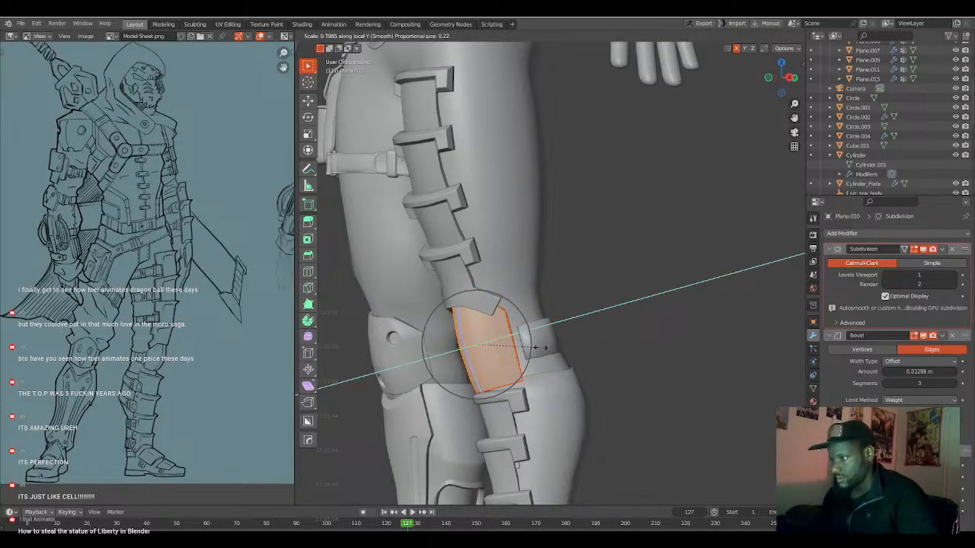
pyautogui.click(537, 348)
pyautogui.moveTo(537, 348); pyautogui.dragTo(570, 354, button='middle')
pyautogui.press('s')
pyautogui.press('y')
pyautogui.press('y')
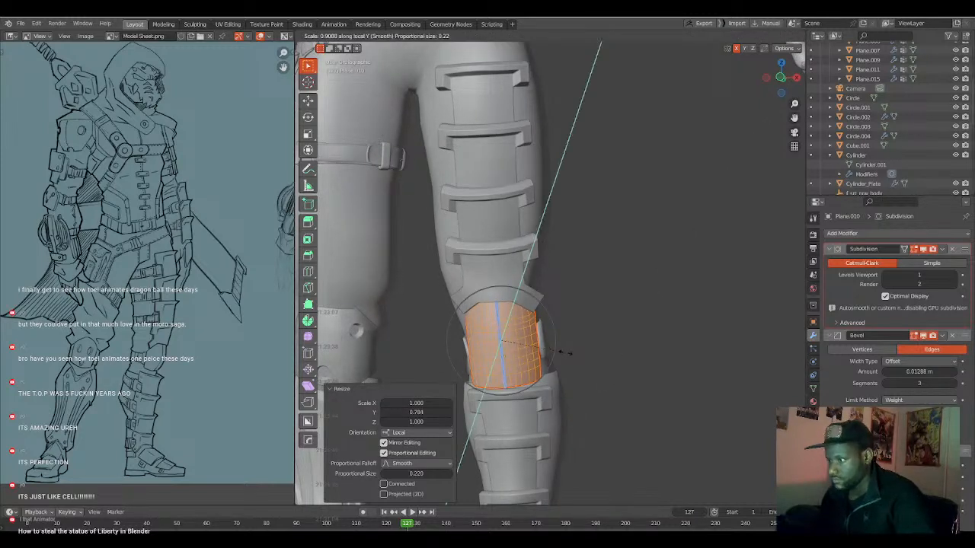
pyautogui.click(559, 351)
pyautogui.press('Tab')
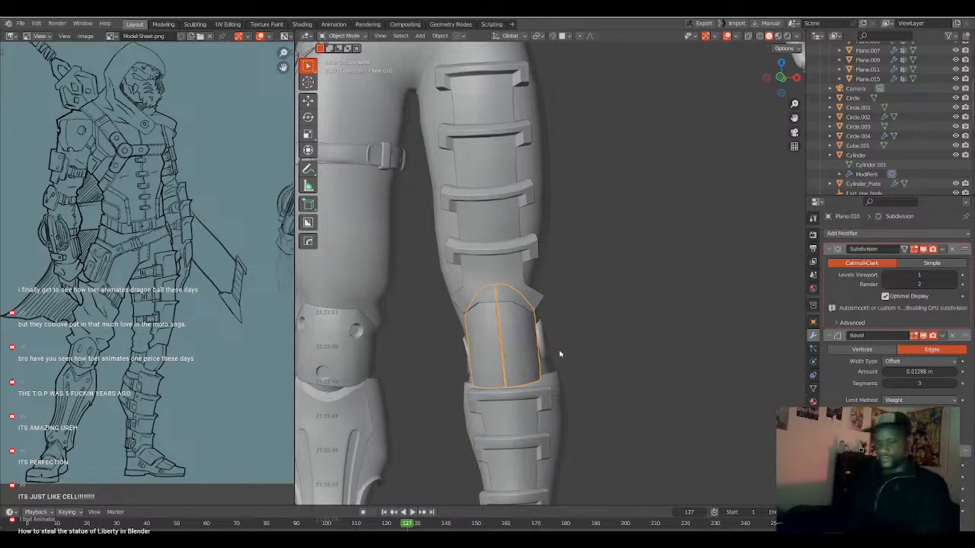
# Examine the torso, belt and chest armour from the front against the model sheet.
pyautogui.press('a')
pyautogui.press('a')
pyautogui.keyDown('shift'); pyautogui.moveTo(432, 171); pyautogui.dragTo(520, 338, button='middle'); pyautogui.keyUp('shift')
pyautogui.scroll(-1, 520, 337)
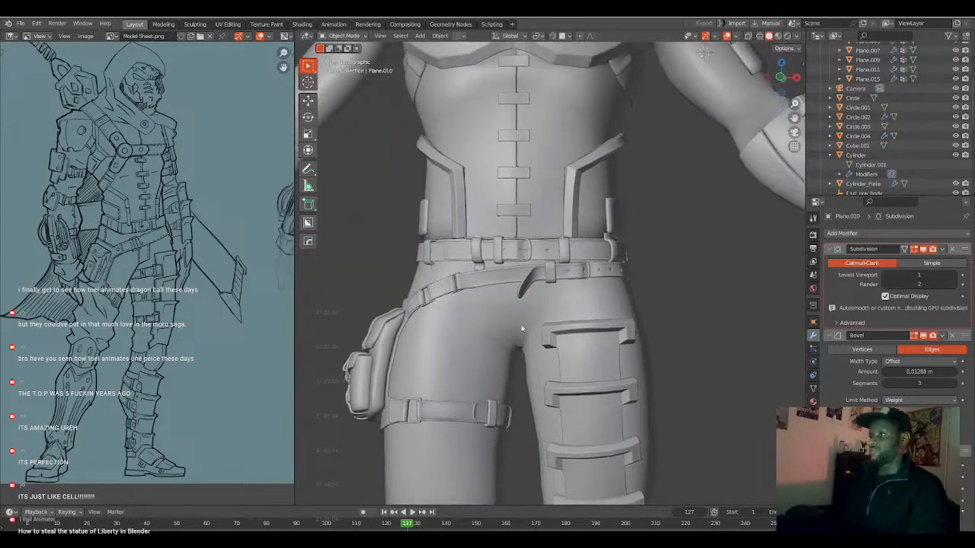
pyautogui.scroll(1, 520, 337)
pyautogui.keyDown('shift'); pyautogui.moveTo(523, 238); pyautogui.dragTo(534, 311, button='middle'); pyautogui.keyUp('shift')
pyautogui.scroll(-3, 534, 312)
pyautogui.scroll(3, 534, 305)
pyautogui.keyDown('shift'); pyautogui.moveTo(529, 248); pyautogui.dragTo(548, 280, button='middle'); pyautogui.keyUp('shift')
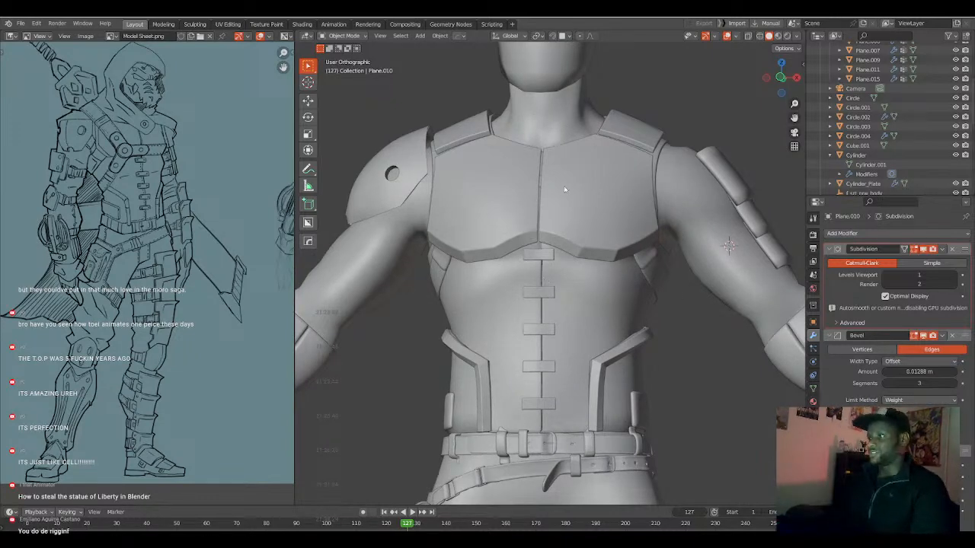
pyautogui.moveTo(517, 196); pyautogui.dragTo(536, 211, button='middle')
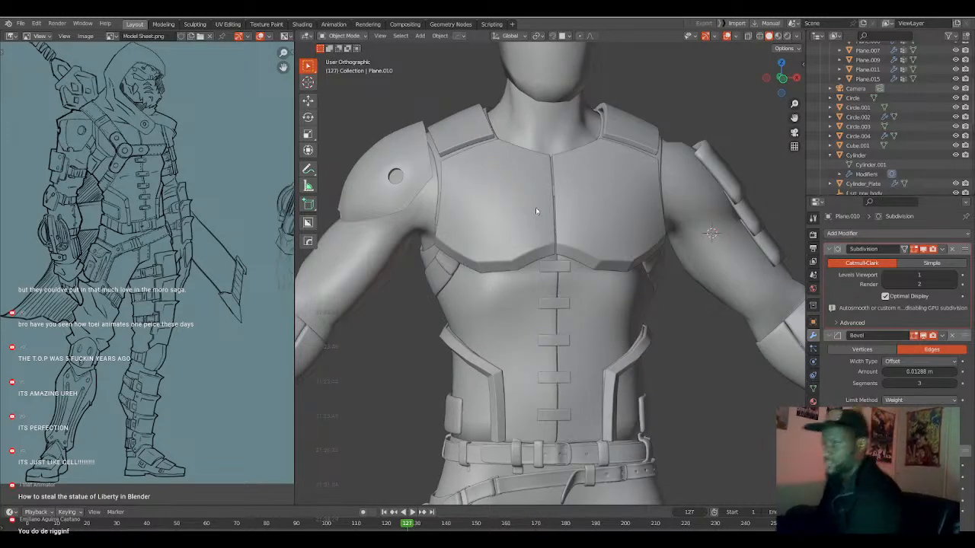
# Add level 1 Subdivision modifiers to the waist plates' raised border and to the side panels it frames.
pyautogui.click(648, 348)
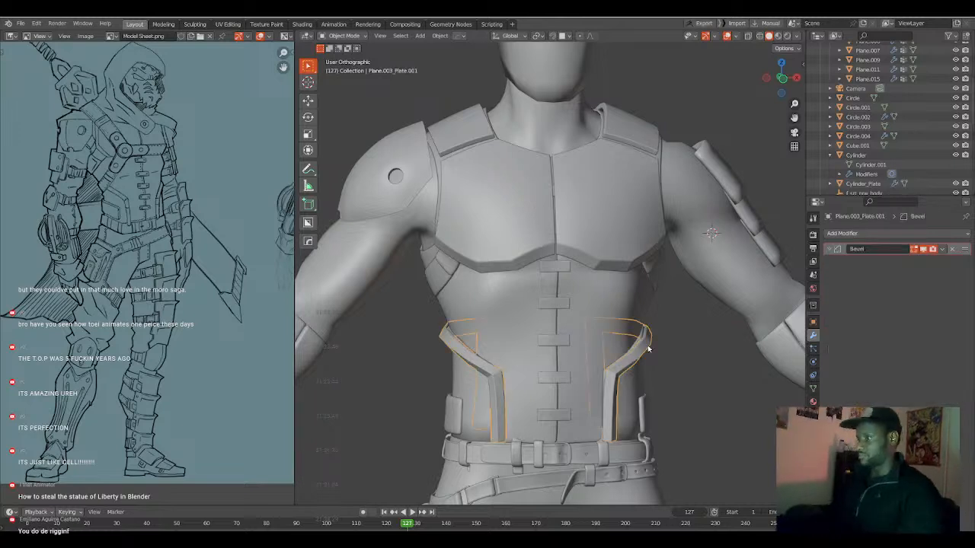
pyautogui.hotkey('ctrl', '1')
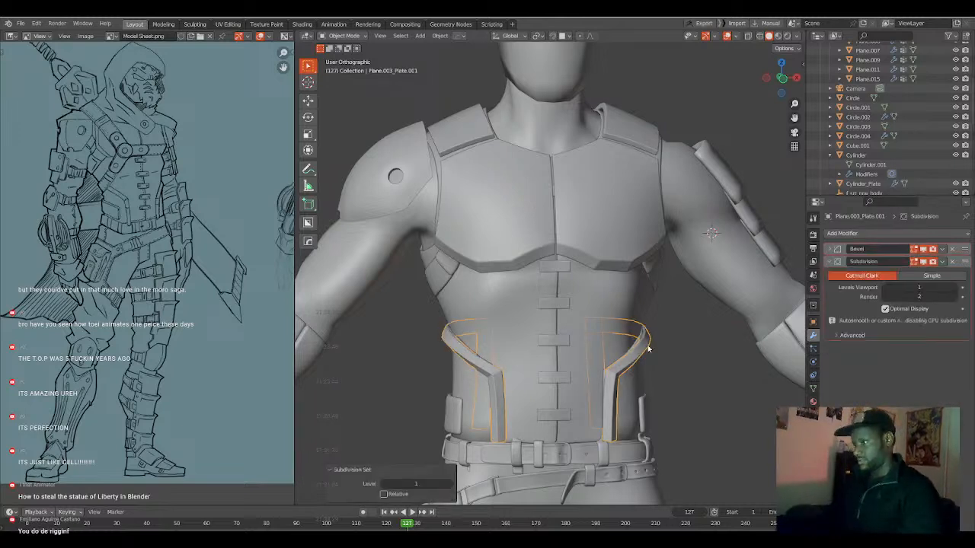
pyautogui.click(633, 381)
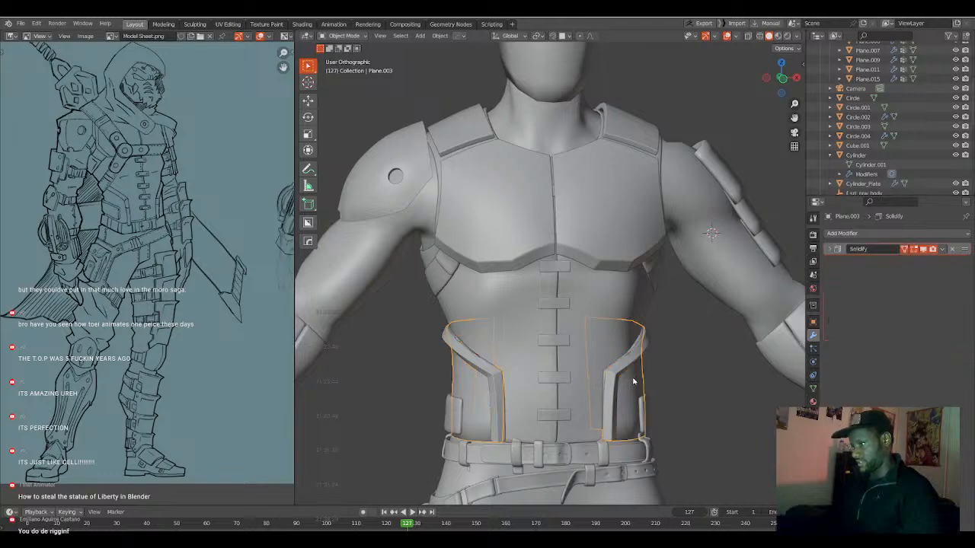
pyautogui.hotkey('ctrl', '1')
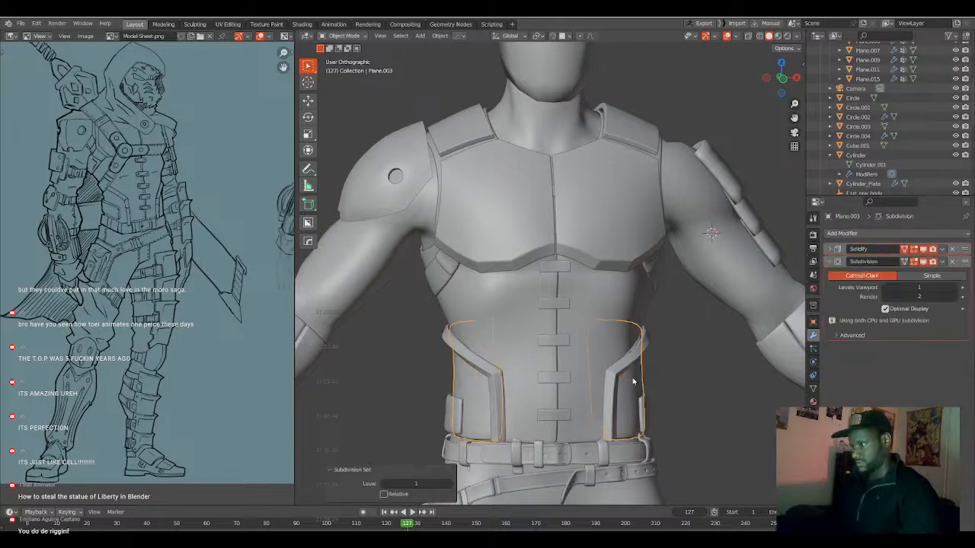
# Move geometry of the waist plates' raised border along the Y axis in Edit Mode.
pyautogui.hotkey('alt', 'a')
pyautogui.moveTo(639, 377)
pyautogui.mouseDown(button='middle')
pyautogui.moveTo(604, 385)
pyautogui.moveTo(622, 395)
pyautogui.moveTo(630, 374)
pyautogui.mouseUp(button='middle')
pyautogui.click(633, 377)
pyautogui.press('Tab')
pyautogui.press('g')
pyautogui.press('y')
pyautogui.click(638, 378)
pyautogui.press('Tab')
# Move the waist side panel's geometry about -0.008 m along the global Y axis with smooth proportional editing.
pyautogui.press('Tab')
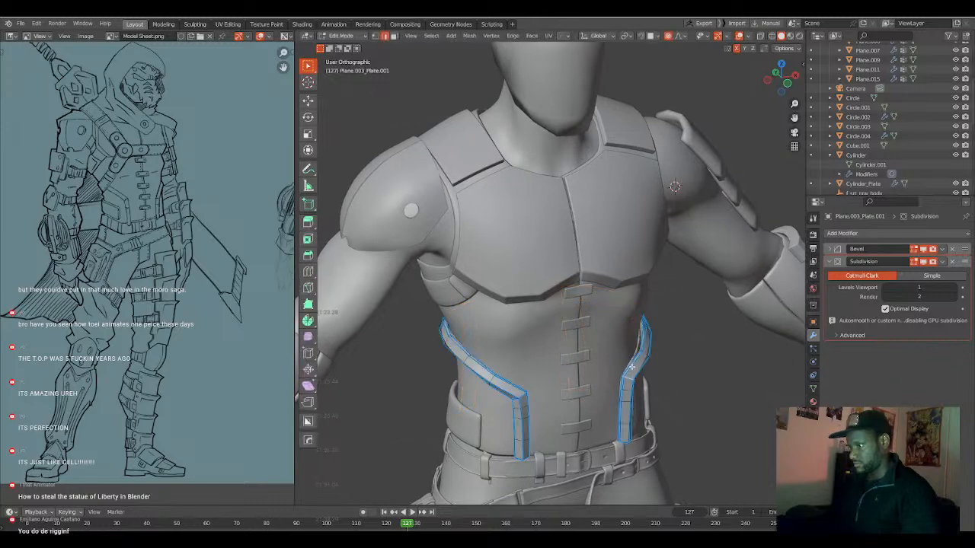
pyautogui.press('Tab')
pyautogui.press('Tab')
pyautogui.press('Tab')
pyautogui.click(636, 352)
pyautogui.press('Tab')
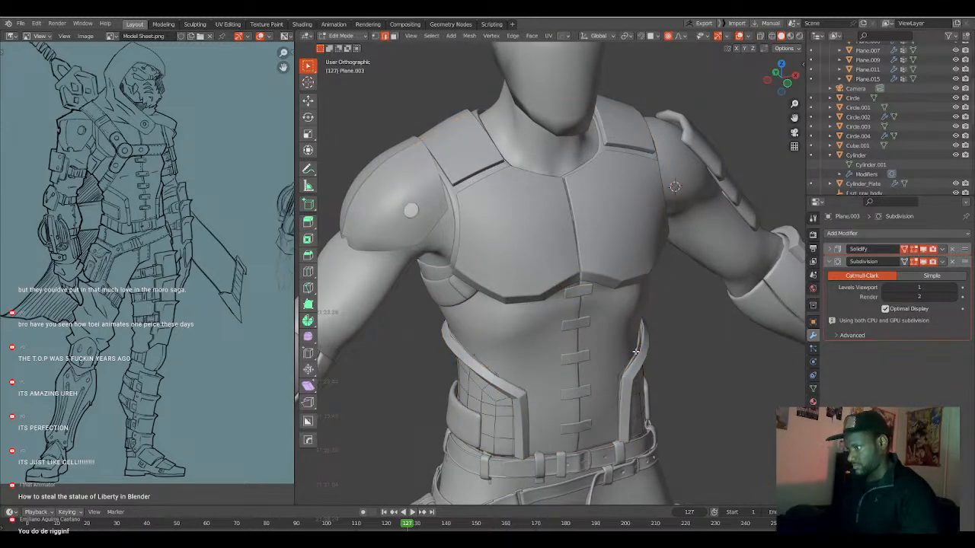
pyautogui.press('g')
pyautogui.press('y')
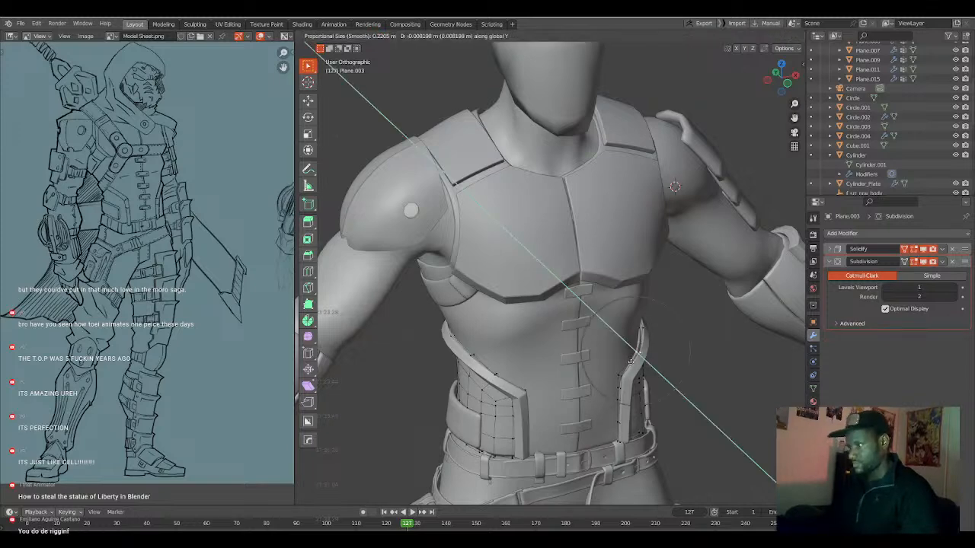
pyautogui.click(631, 364)
pyautogui.press('Tab')
# Examine the upper-body armour from the front and the back against the model sheet.
pyautogui.moveTo(631, 371); pyautogui.dragTo(584, 383, button='middle')
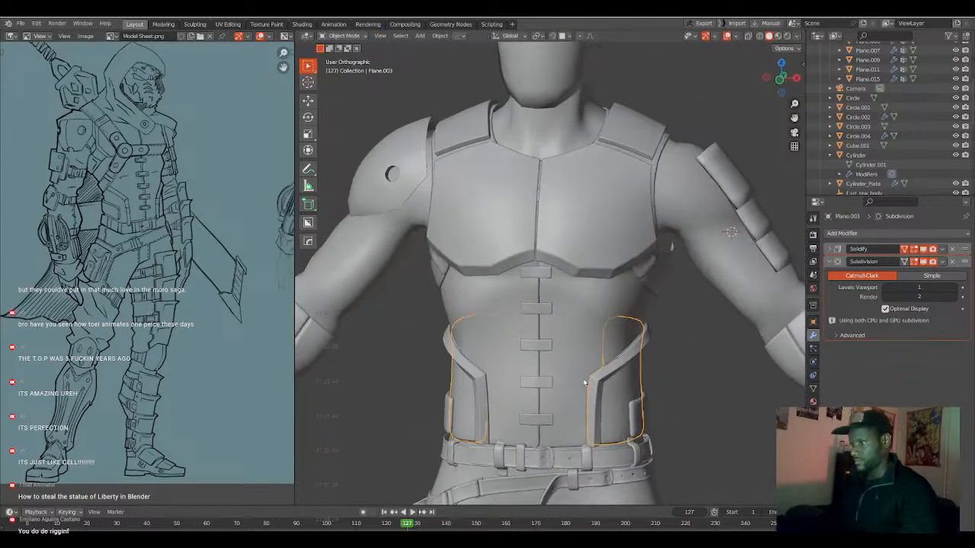
pyautogui.press('KP_1')
pyautogui.press('a')
pyautogui.press('a')
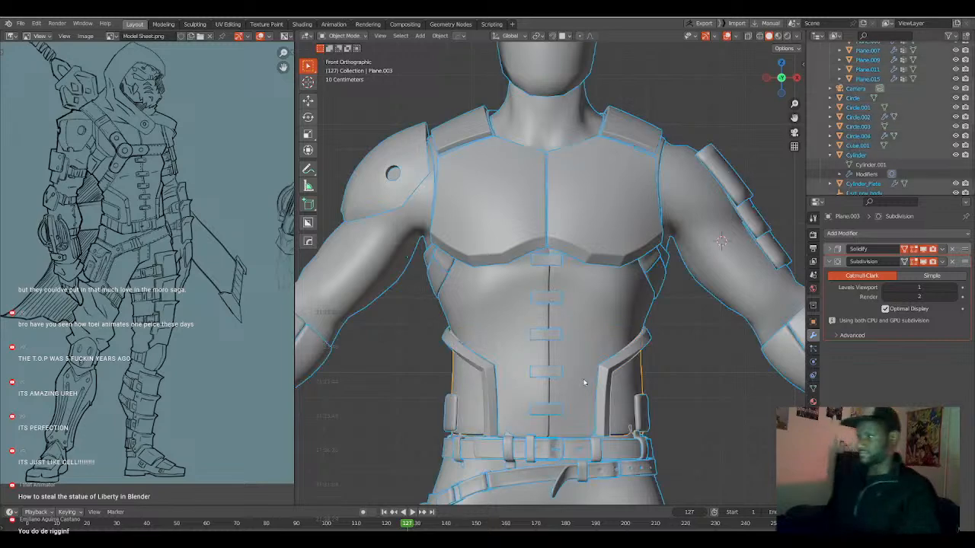
pyautogui.scroll(-4, 582, 376)
pyautogui.scroll(3, 571, 358)
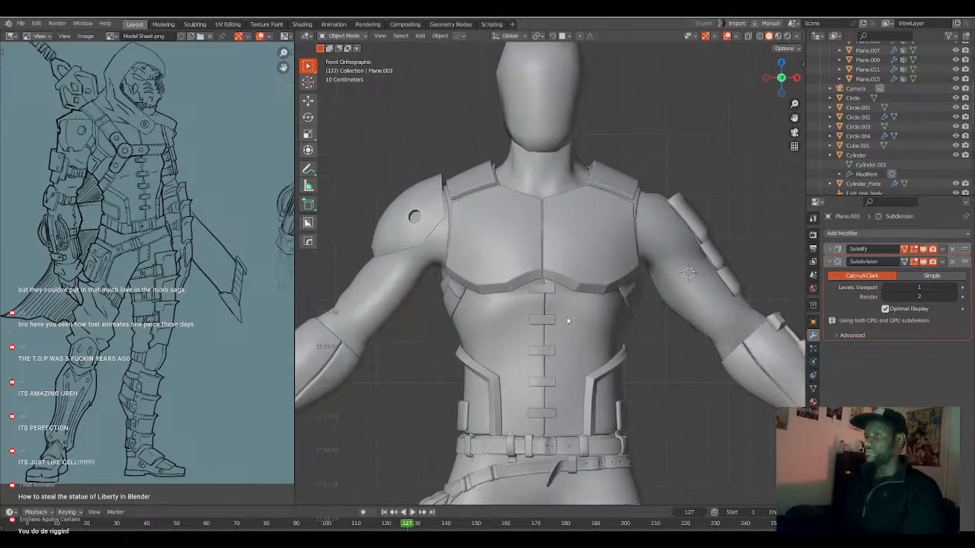
pyautogui.keyDown('shift'); pyautogui.moveTo(485, 313); pyautogui.dragTo(535, 315, button='middle'); pyautogui.keyUp('shift')
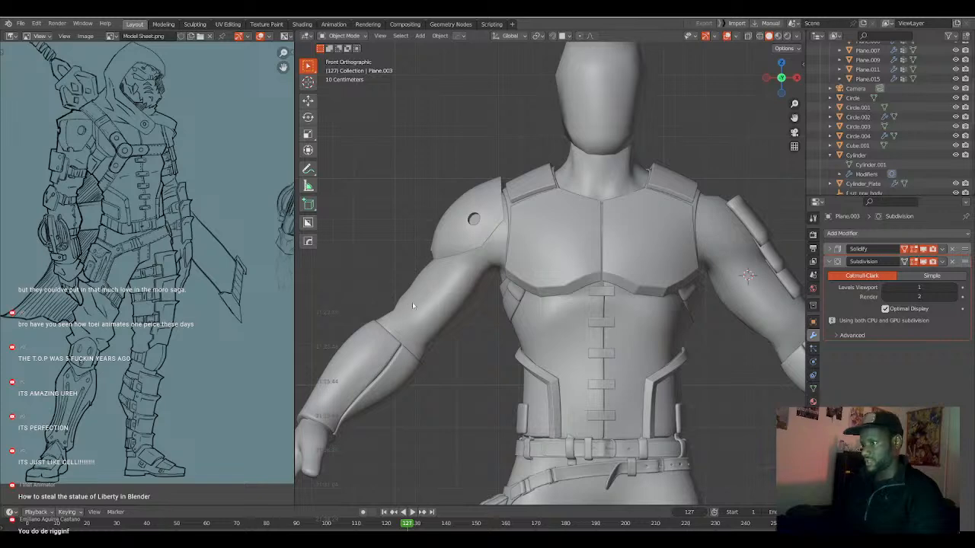
pyautogui.moveTo(756, 264); pyautogui.dragTo(607, 280, button='middle')
pyautogui.moveTo(629, 331); pyautogui.dragTo(622, 323, button='middle')
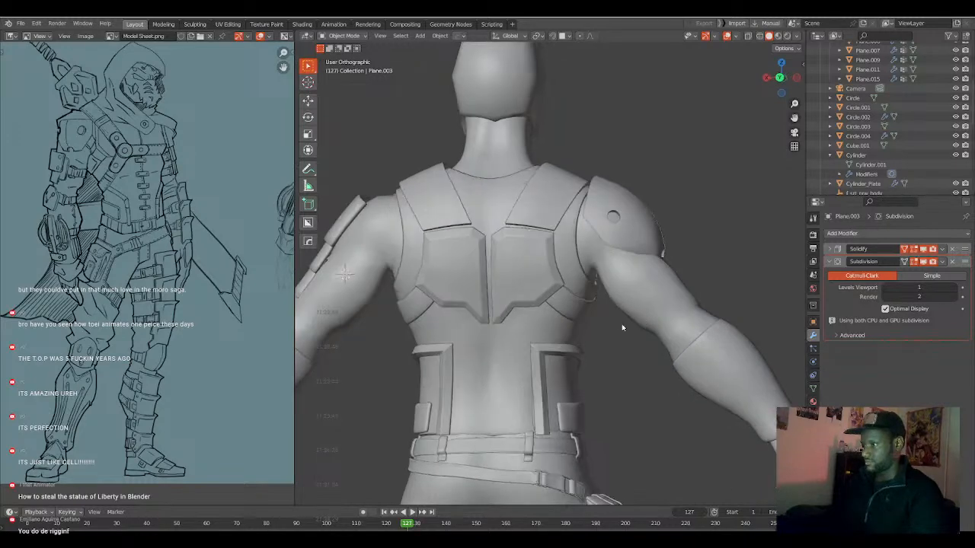
pyautogui.press('KP_1')
pyautogui.press('ctrl+KP_1')
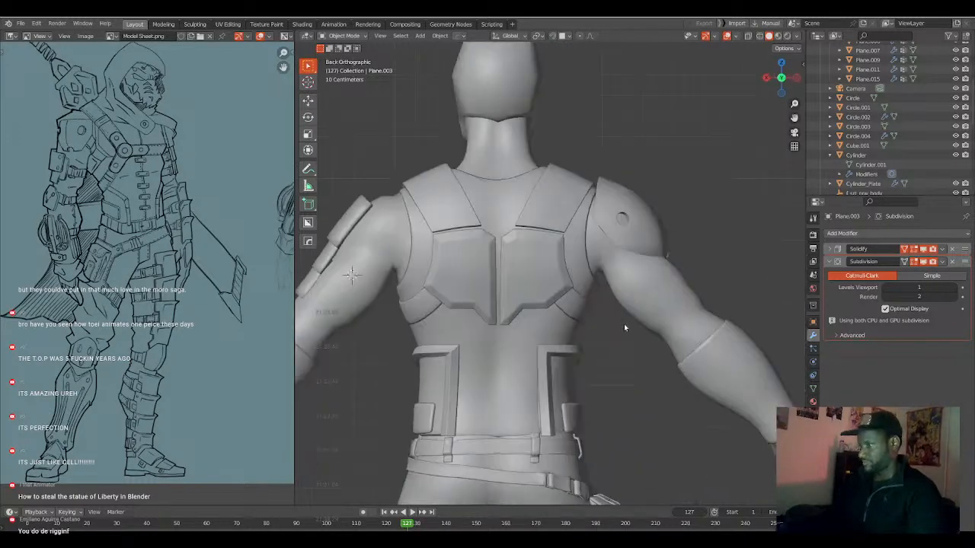
# Select the right shoulder plate and set its origin to its geometry.
pyautogui.scroll(2, 604, 280)
pyautogui.click(606, 244)
pyautogui.press('Tab')
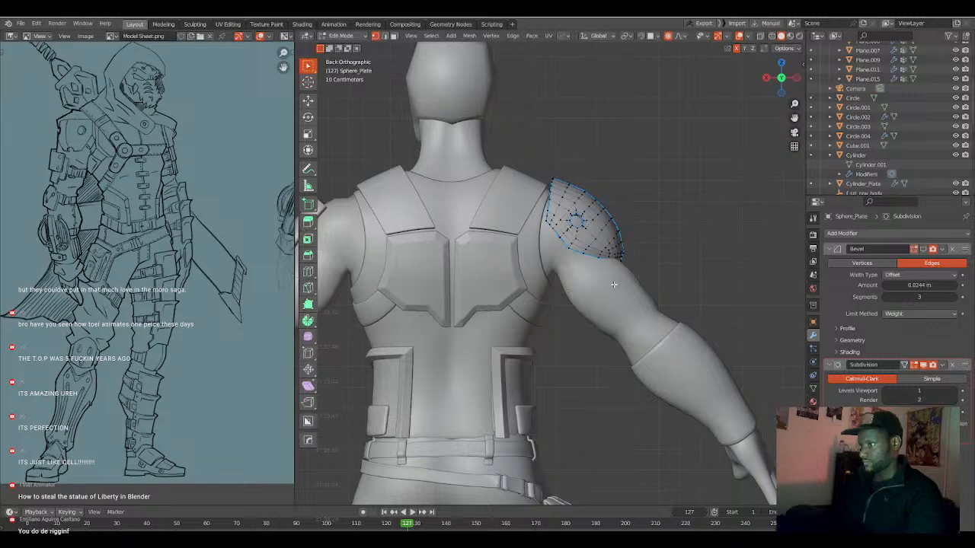
pyautogui.press('Tab')
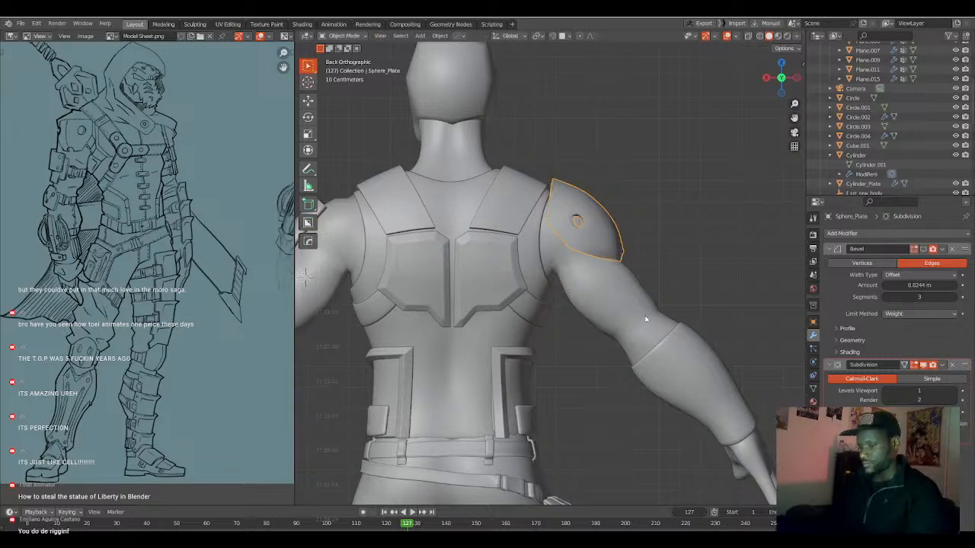
pyautogui.press('r')
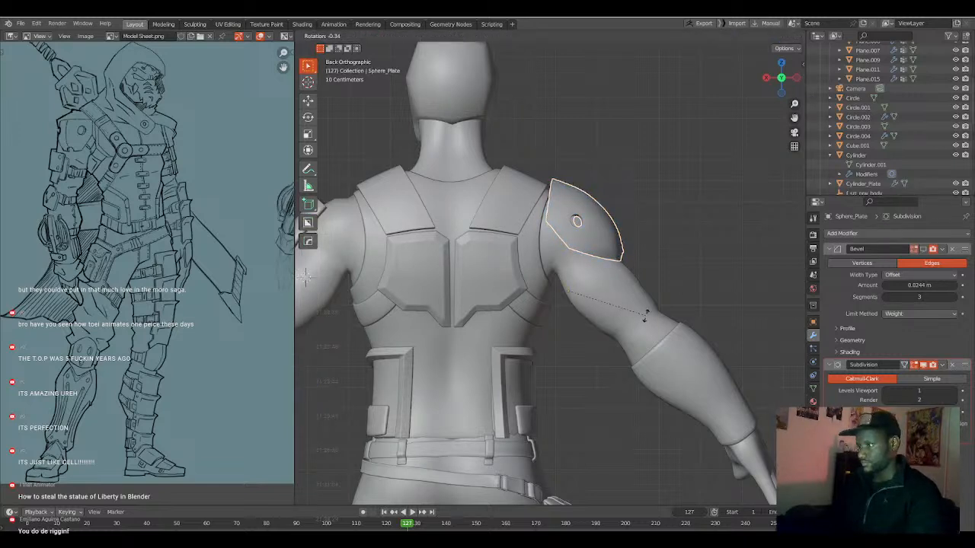
pyautogui.click(645, 315)
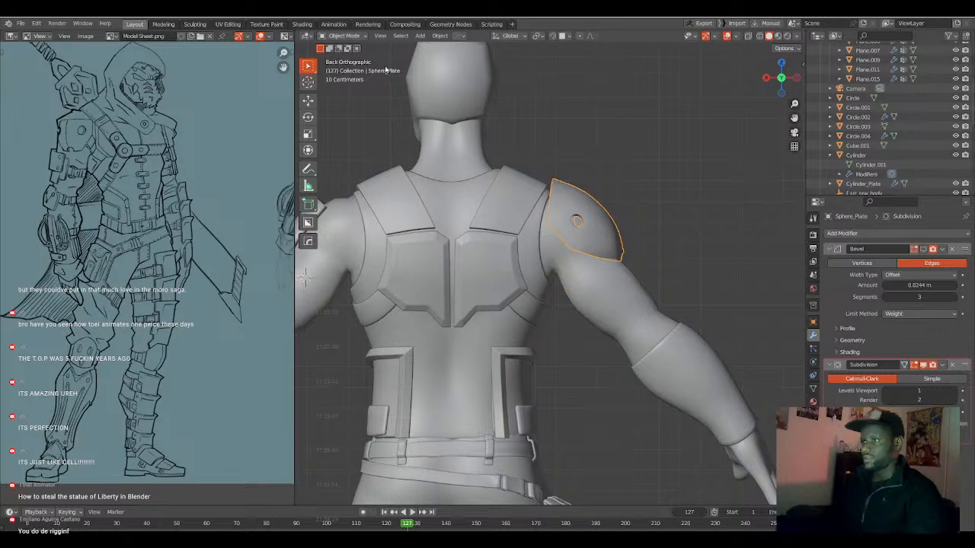
pyautogui.click(440, 37)
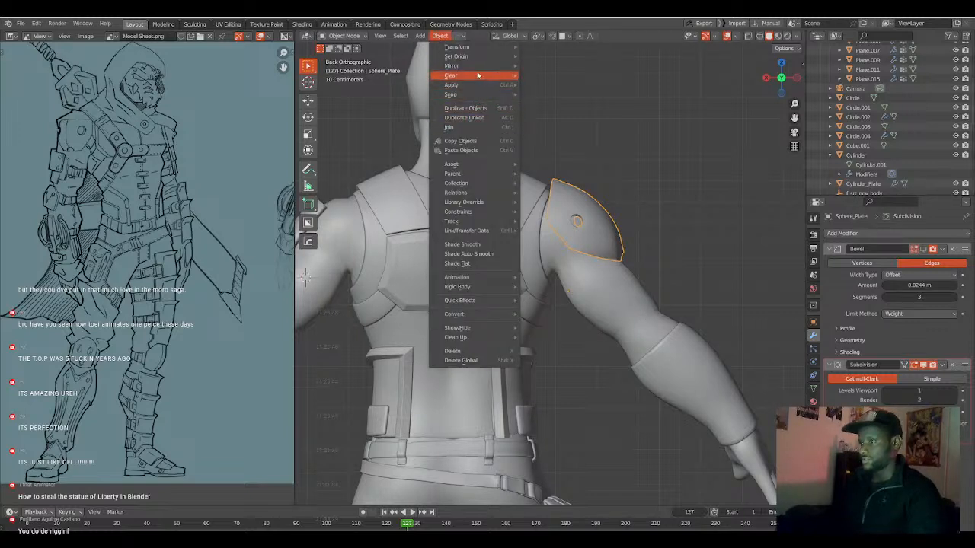
pyautogui.moveTo(481, 58)
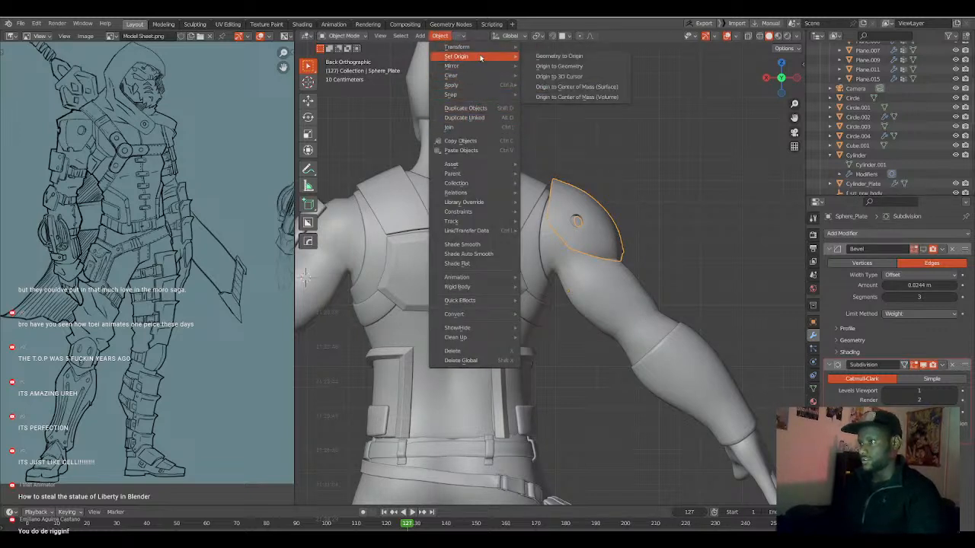
pyautogui.click(550, 65)
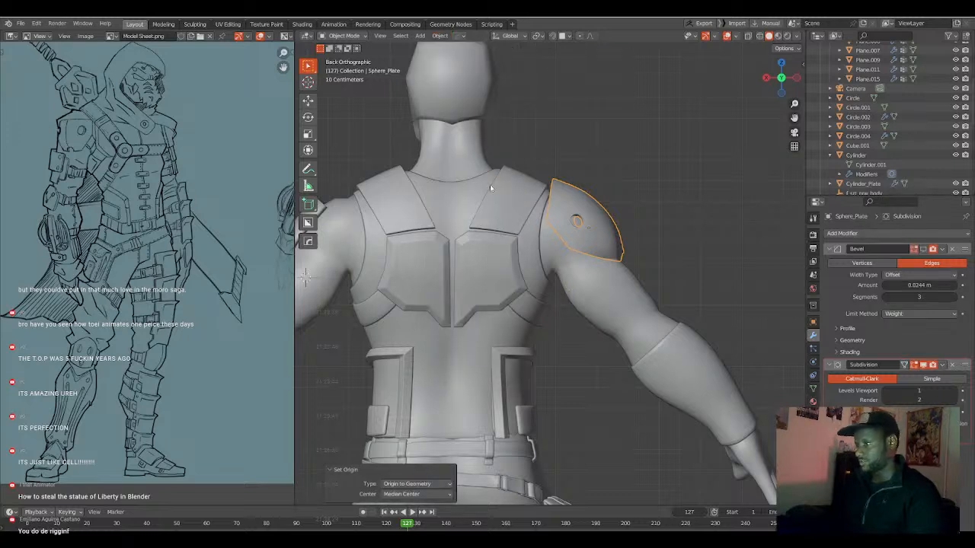
# Rotate the right shoulder plate by about 3.1° in the back view and check its fit.
pyautogui.press('r')
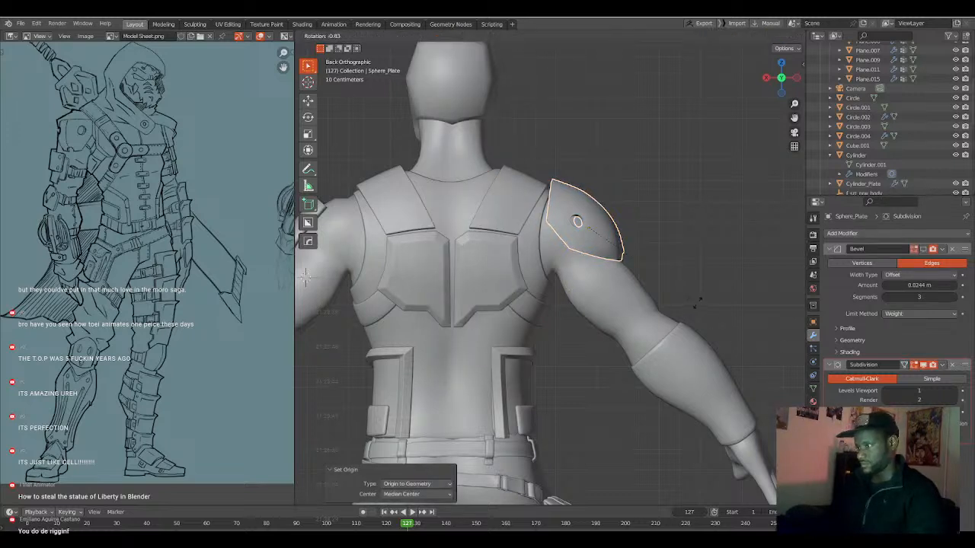
pyautogui.click(697, 297)
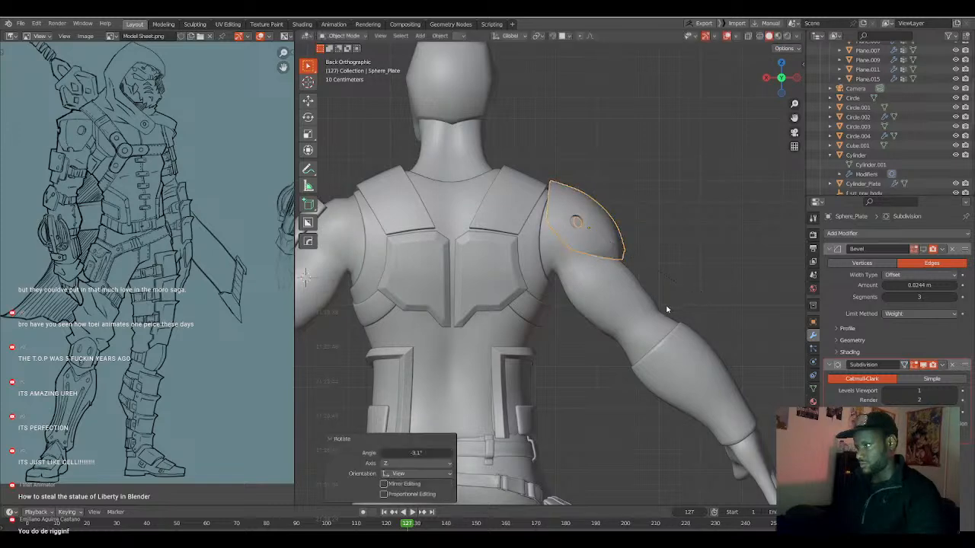
pyautogui.moveTo(646, 316); pyautogui.dragTo(591, 317, button='middle')
pyautogui.press('ctrl+KP_1')
# Add a 2 m plane at the back of the right upper arm and rotate its mesh -90° about the X axis.
pyautogui.click(599, 307)
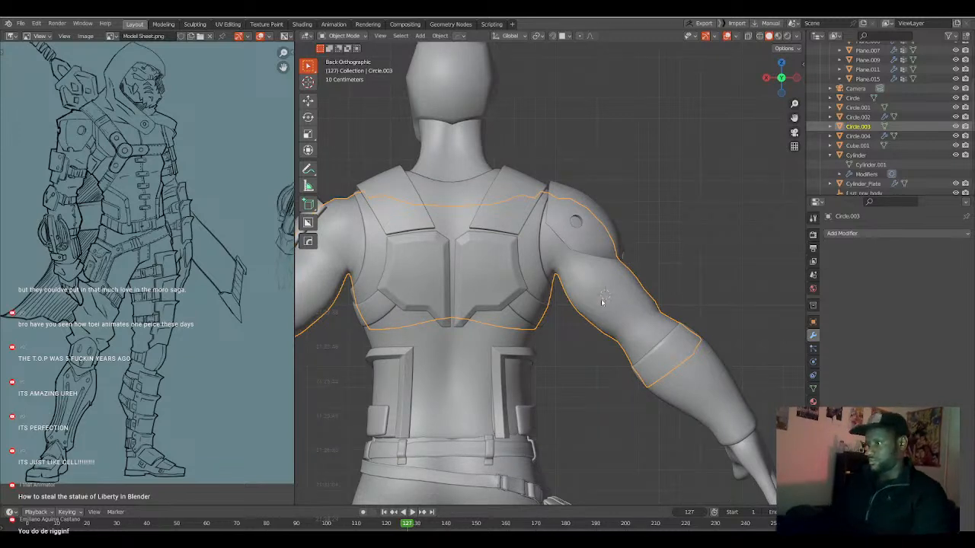
pyautogui.hotkey('shift', 'a')
pyautogui.click(625, 302)
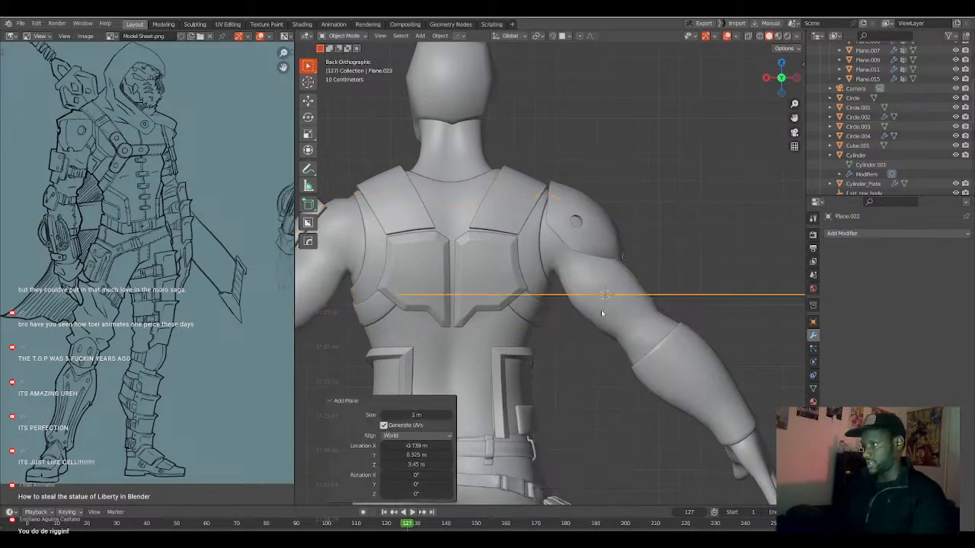
pyautogui.press('Tab')
pyautogui.write('rx')
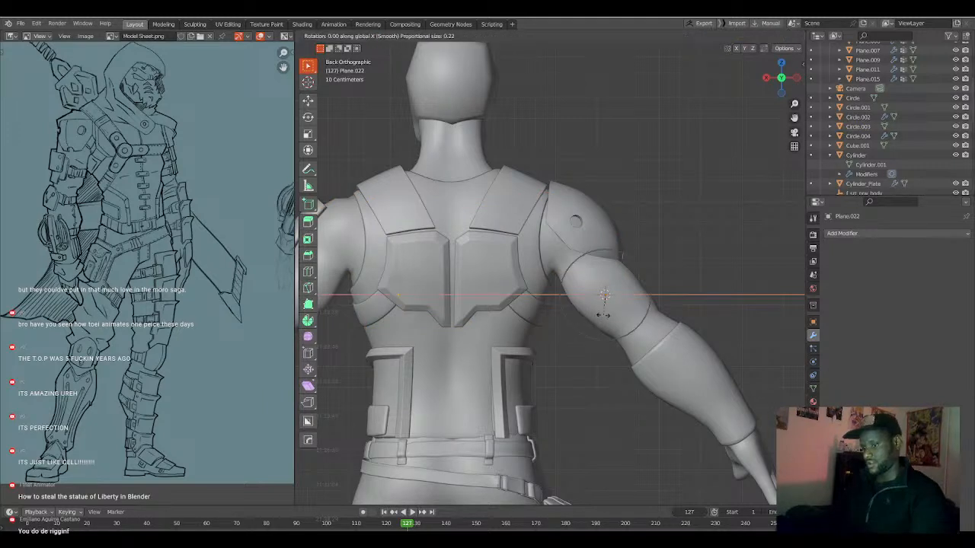
pyautogui.write('-90')
pyautogui.press('Return')
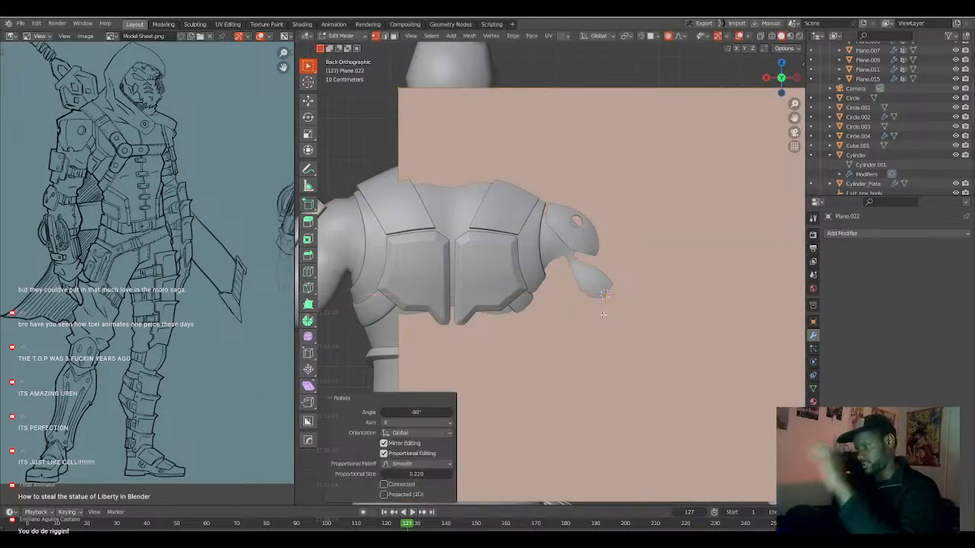
# Scale the new plane's mesh down to about 0.1 and rotate the object about -44.2° in the back view to follow the upper arm.
pyautogui.press('s')
pyautogui.click(608, 306)
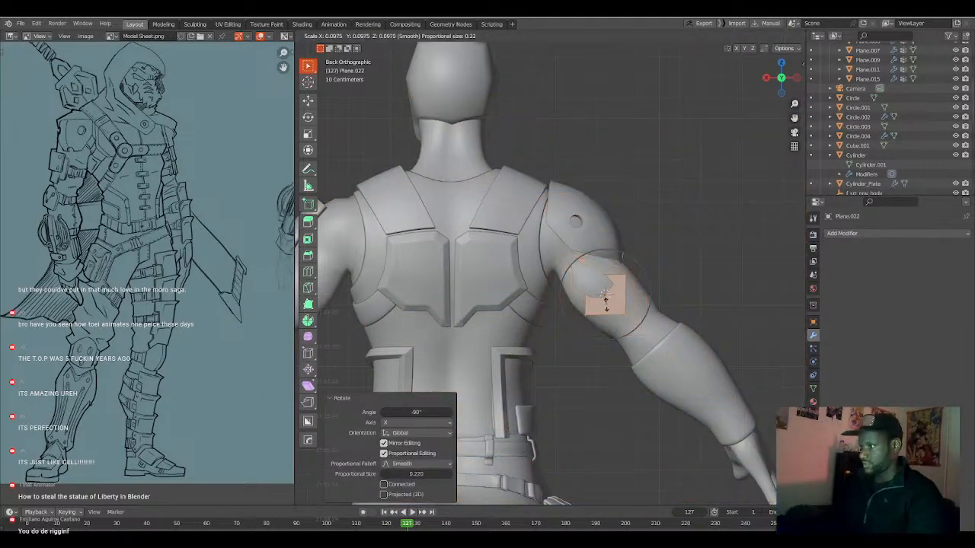
pyautogui.press('Tab')
pyautogui.press('r')
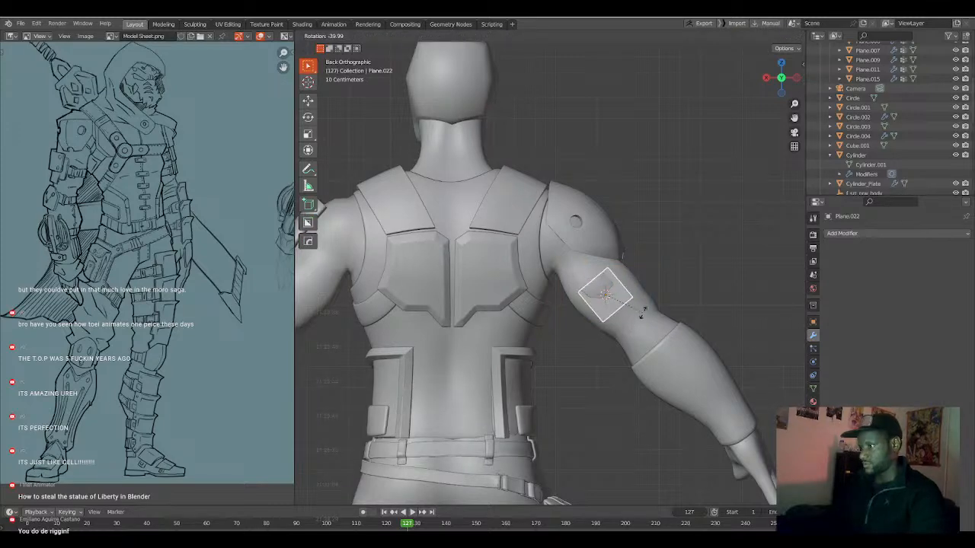
pyautogui.click(635, 328)
pyautogui.scroll(3, 612, 308)
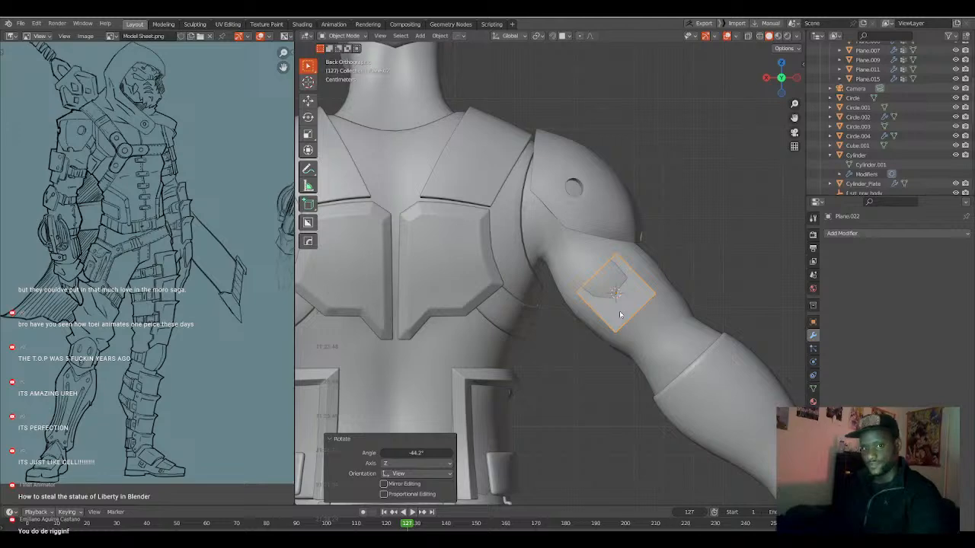
# Symmetrize the plane's mesh across X and move it along the Y axis to the back surface of the upper arm.
pyautogui.moveTo(620, 314)
pyautogui.mouseDown(button='middle')
pyautogui.moveTo(633, 312)
pyautogui.moveTo(619, 314)
pyautogui.mouseUp(button='middle')
pyautogui.press('Tab')
pyautogui.hotkey('alt', 'x')
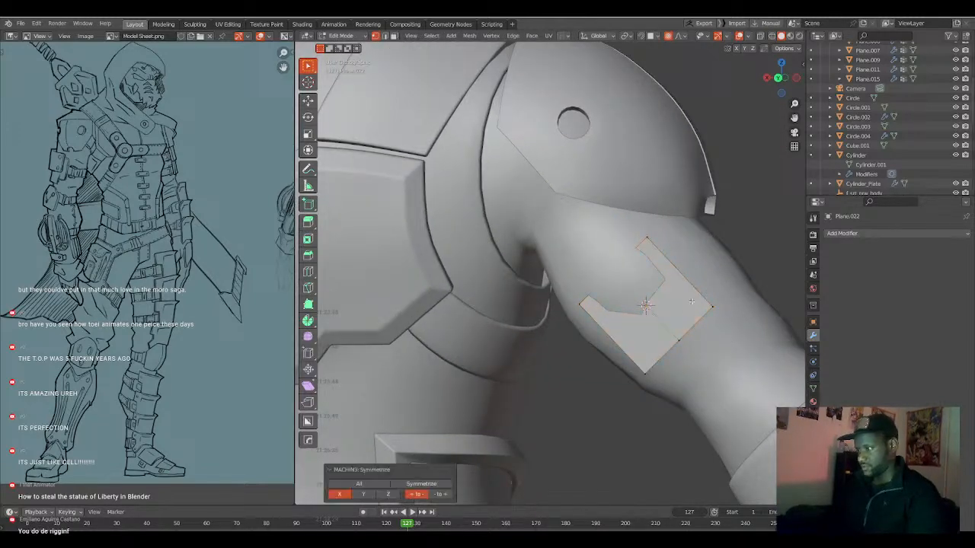
pyautogui.press('a')
pyautogui.press('g')
pyautogui.press('y')
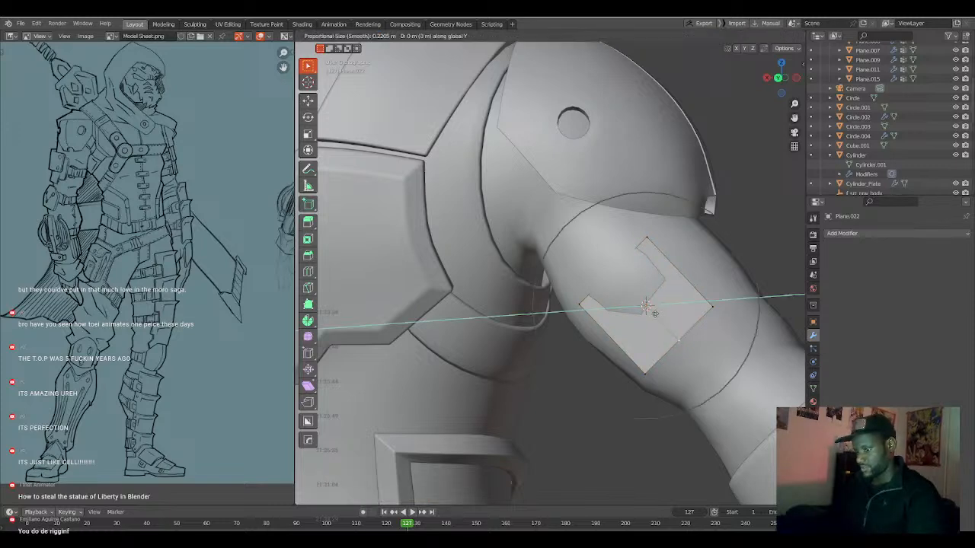
pyautogui.click(653, 320)
pyautogui.moveTo(653, 320); pyautogui.dragTo(601, 282, button='middle')
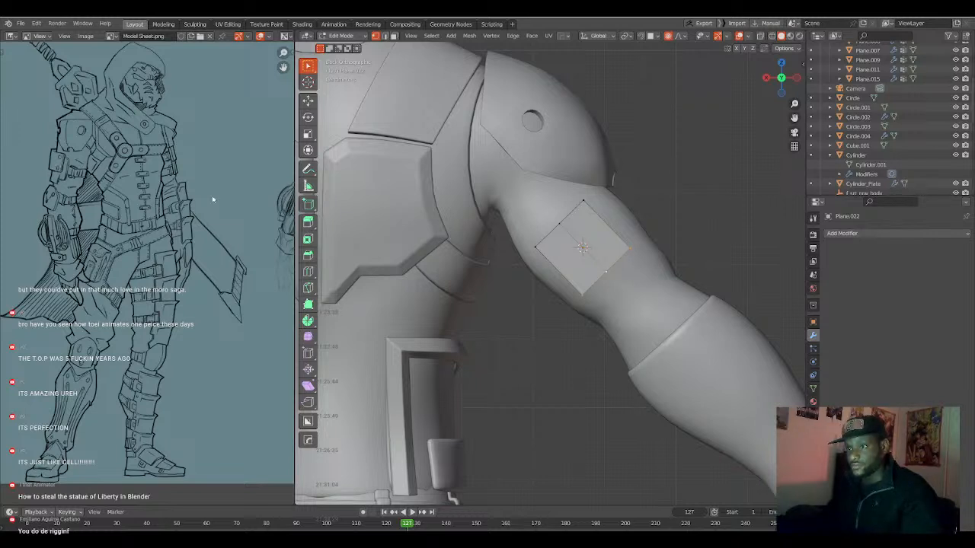
# Extrude the plane's outer edge around the side of the arm by about -0.014, -0.073 and 0.038 m in X, Y and Z.
pyautogui.scroll(-1, 636, 234)
pyautogui.moveTo(636, 233); pyautogui.dragTo(466, 234, button='middle')
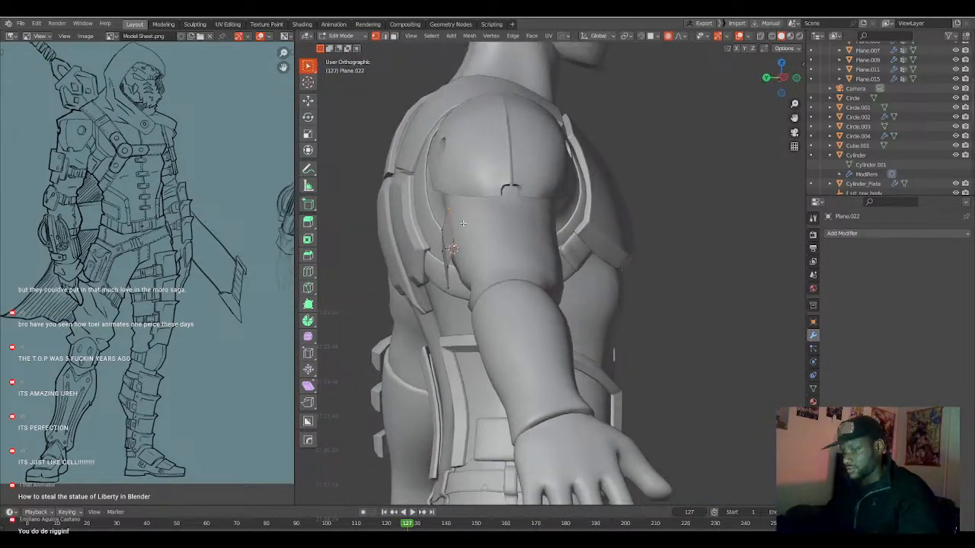
pyautogui.press('g')
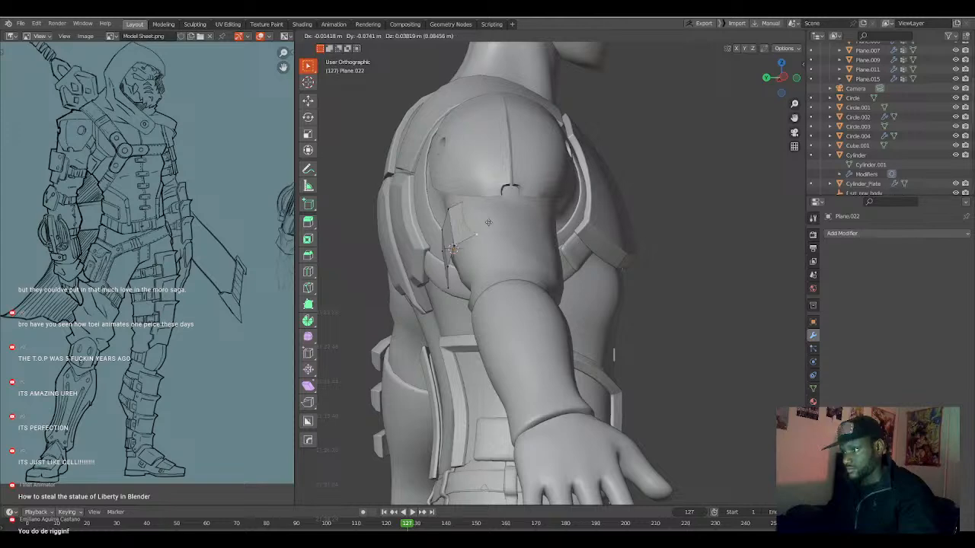
pyautogui.click(476, 238)
pyautogui.moveTo(477, 238); pyautogui.dragTo(594, 249, button='middle')
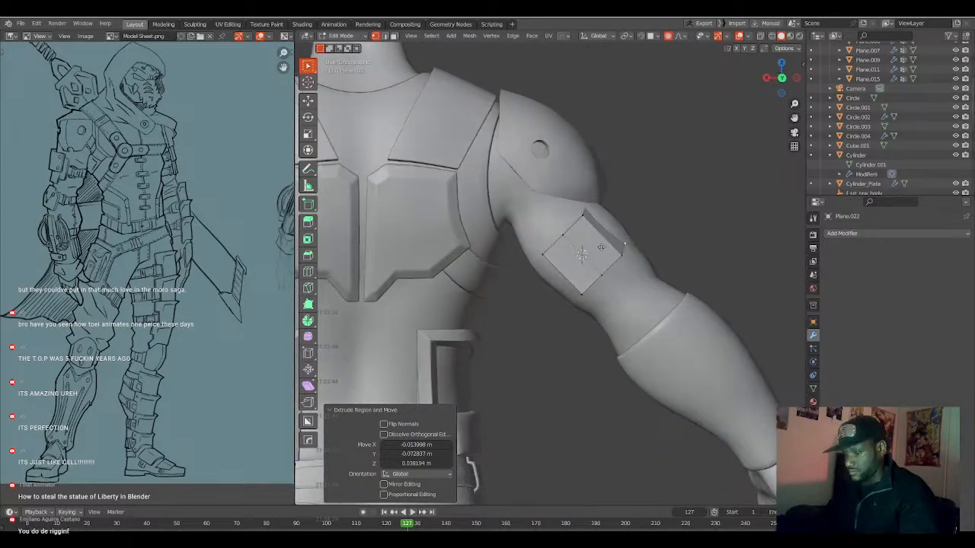
# Reposition the extruded outer edge with a smaller proportional falloff, extrude it again and fit it around the arm.
pyautogui.press('g')
pyautogui.scroll(-12, 610, 249)
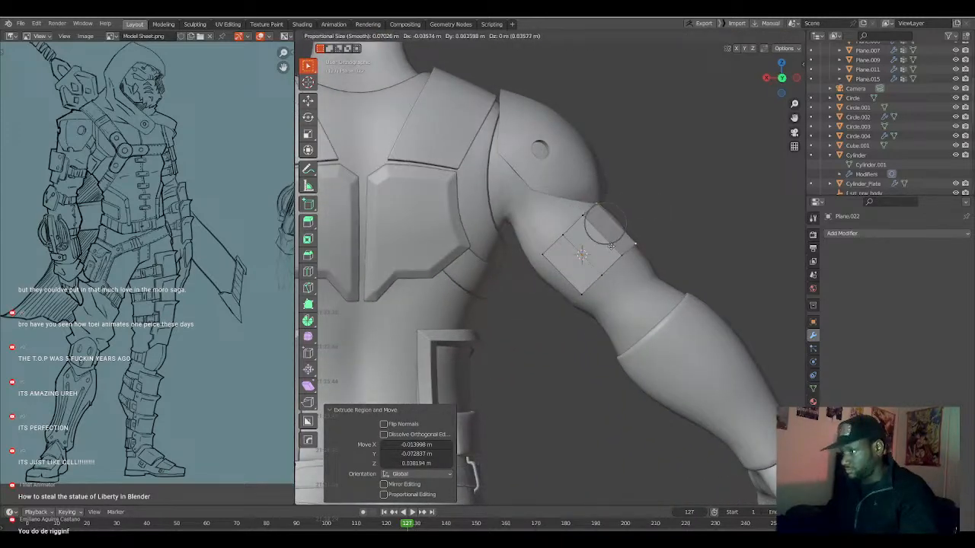
pyautogui.click(609, 246)
pyautogui.moveTo(609, 246); pyautogui.dragTo(622, 263, button='middle')
pyautogui.press('e')
pyautogui.click(513, 256)
pyautogui.press('g')
pyautogui.click(646, 270)
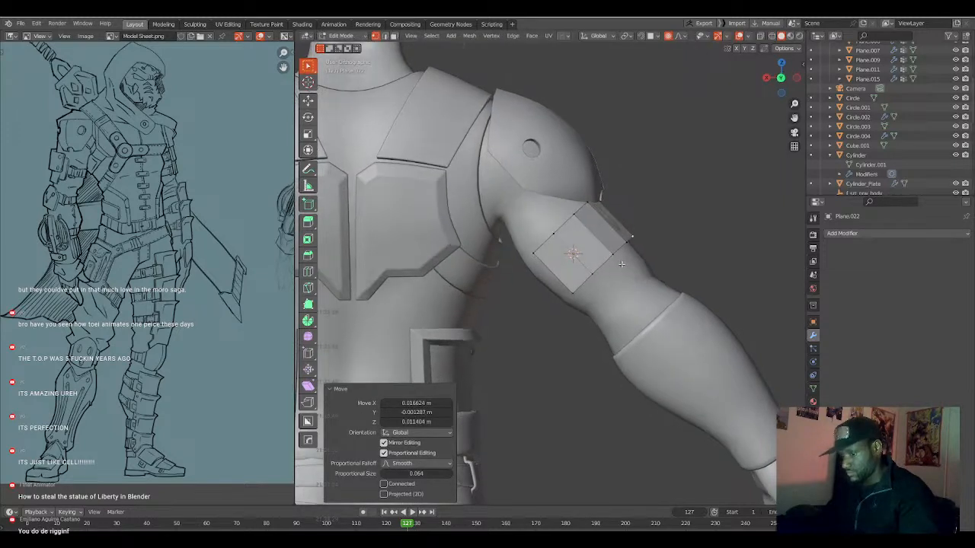
# Move the whole upper-arm plate along its local Z axis by about -0.02 m.
pyautogui.press('a')
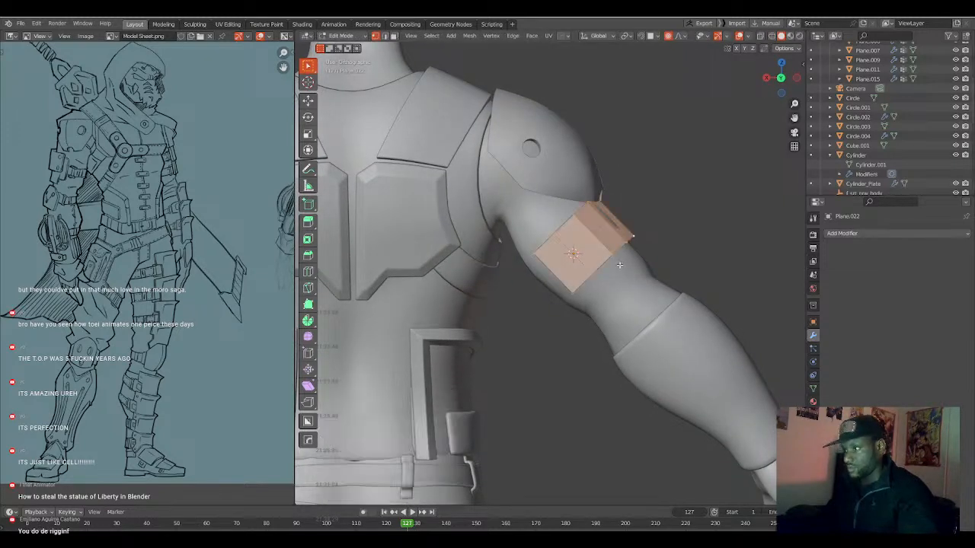
pyautogui.press('g')
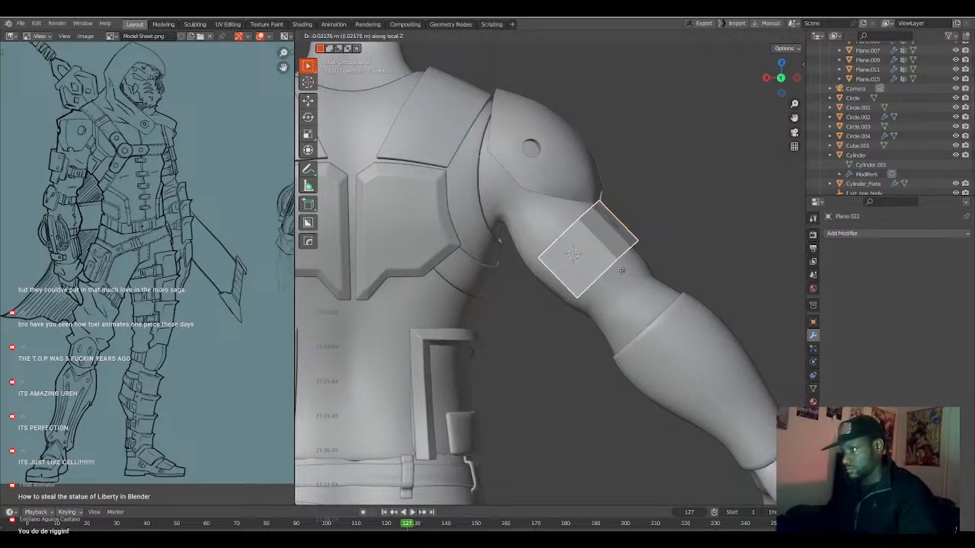
pyautogui.click(624, 273)
pyautogui.moveTo(623, 274); pyautogui.dragTo(598, 253, button='middle')
# Symmetrize the plate's extruded side across X and try moving its outer edge along the local X axis.
pyautogui.press('Tab')
pyautogui.hotkey('alt', 'x')
pyautogui.press('g')
pyautogui.press('x')
pyautogui.press('x')
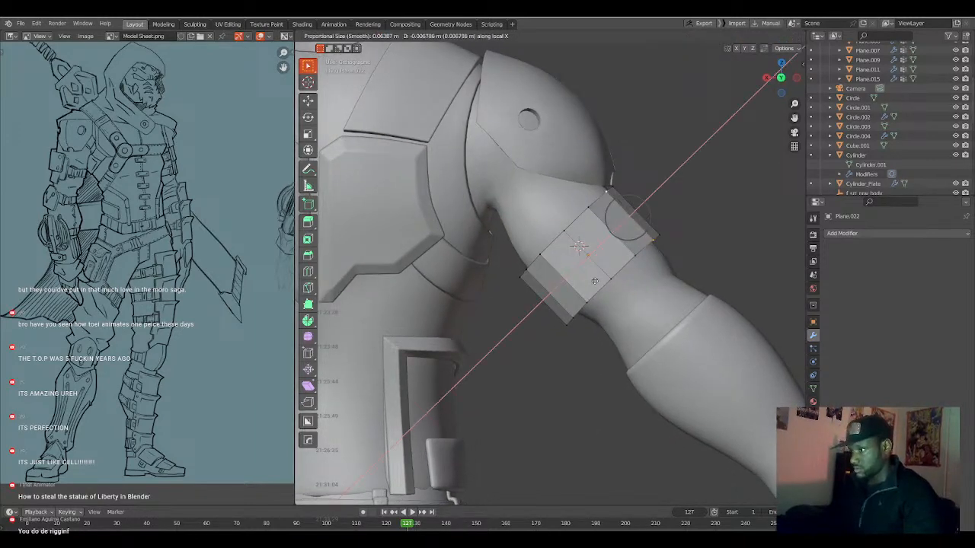
pyautogui.click(594, 281)
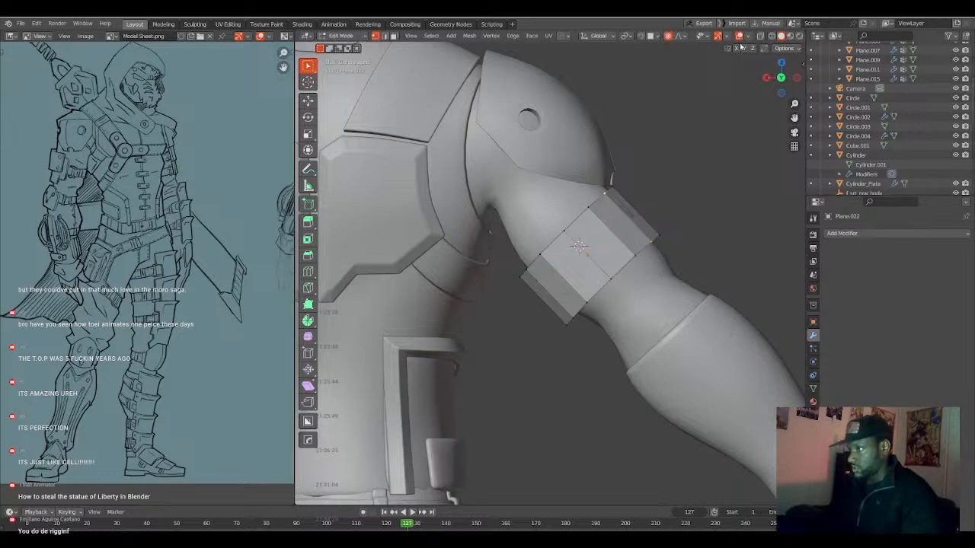
# Enable X mirror editing and move the plate's outer edges along the local X axis by about -0.004 m.
pyautogui.press('g')
pyautogui.press('x')
pyautogui.press('x')
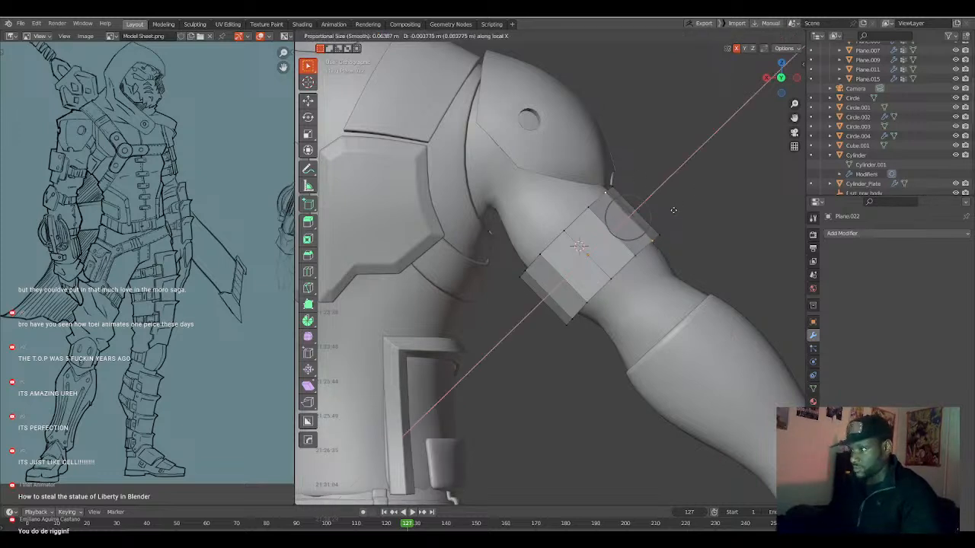
pyautogui.click(675, 209)
pyautogui.moveTo(656, 225); pyautogui.dragTo(646, 237, button='middle')
# Shift the whole upper-arm plate along its local X and local Y axes to centre and seat it on the arm.
pyautogui.press('a')
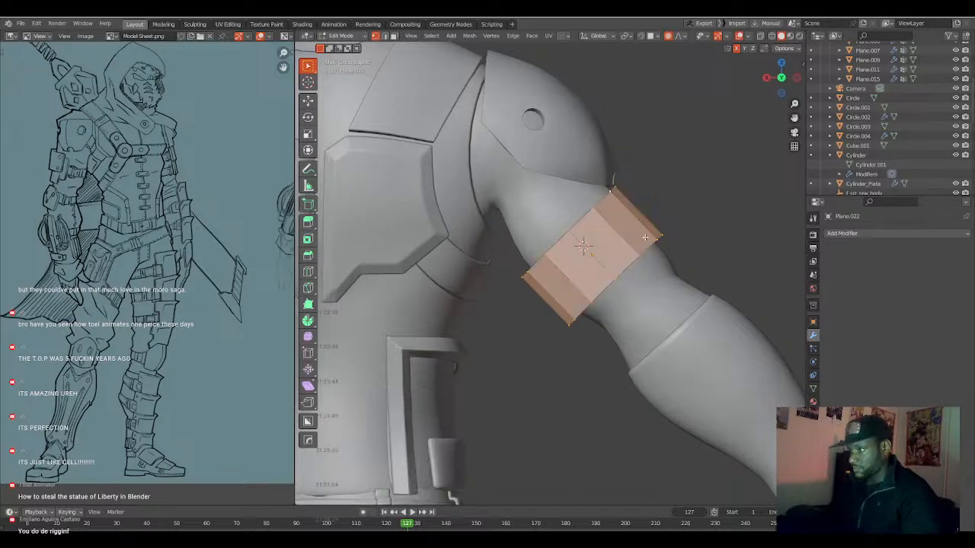
pyautogui.press('g')
pyautogui.press('x')
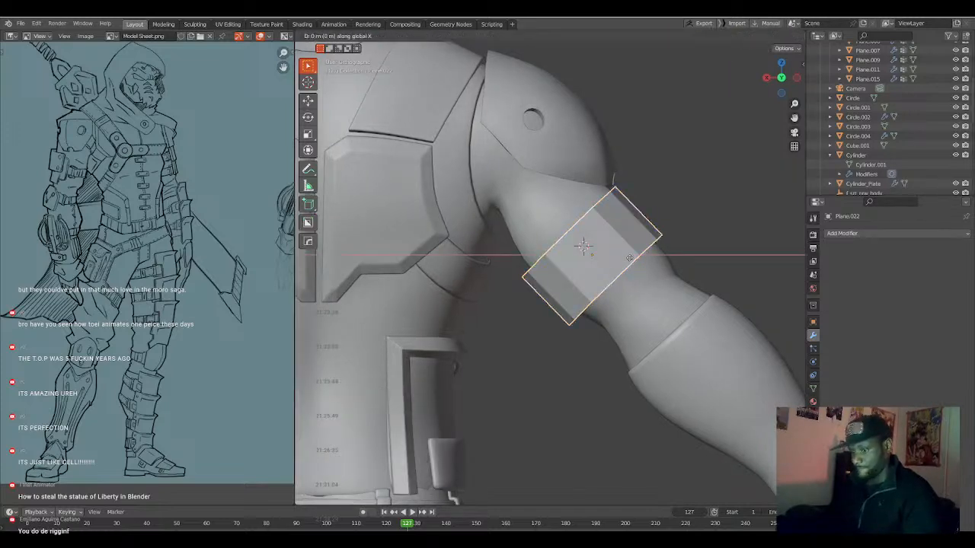
pyautogui.press('x')
pyautogui.click(632, 257)
pyautogui.moveTo(631, 257); pyautogui.dragTo(638, 276, button='middle')
pyautogui.press('g')
pyautogui.press('y')
pyautogui.press('y')
pyautogui.click(531, 280)
# Move the selected upper-edge geometry of the plate along its local Y axis, replacing a trial move along global Y.
pyautogui.press('Tab')
pyautogui.keyDown('alt'); pyautogui.click(570, 238); pyautogui.keyUp('alt')
pyautogui.press('g')
pyautogui.press('y')
pyautogui.click(581, 282)
pyautogui.hotkey('ctrl', 'z')
pyautogui.press('g')
pyautogui.press('y')
pyautogui.press('y')
pyautogui.click(579, 275)
# Scale the plate's lower edge along local X by about 0.919 to taper it toward the elbow.
pyautogui.keyDown('alt'); pyautogui.click(629, 279); pyautogui.keyUp('alt')
pyautogui.press('s')
pyautogui.press('x')
pyautogui.press('x')
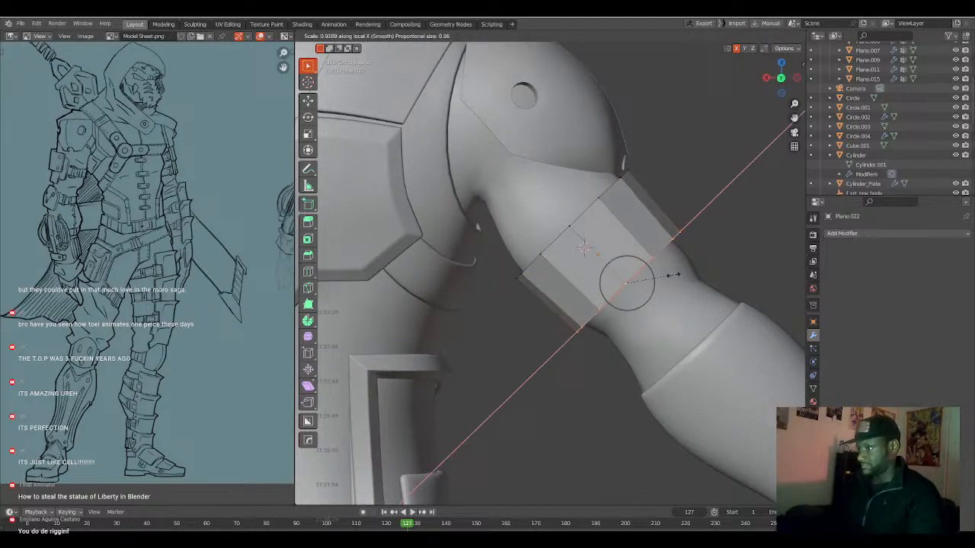
pyautogui.click(674, 275)
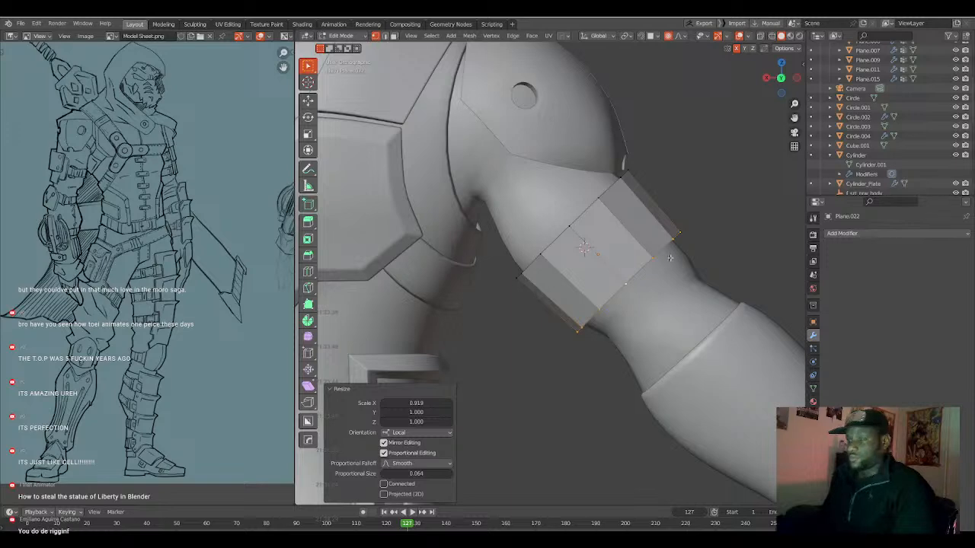
pyautogui.keyDown('shift'); pyautogui.moveTo(670, 259); pyautogui.dragTo(658, 249, button='middle'); pyautogui.keyUp('shift')
# Select the middle run of the plate's lower edge and extrude it down the arm about -0.062 m along local Z.
pyautogui.click(655, 236)
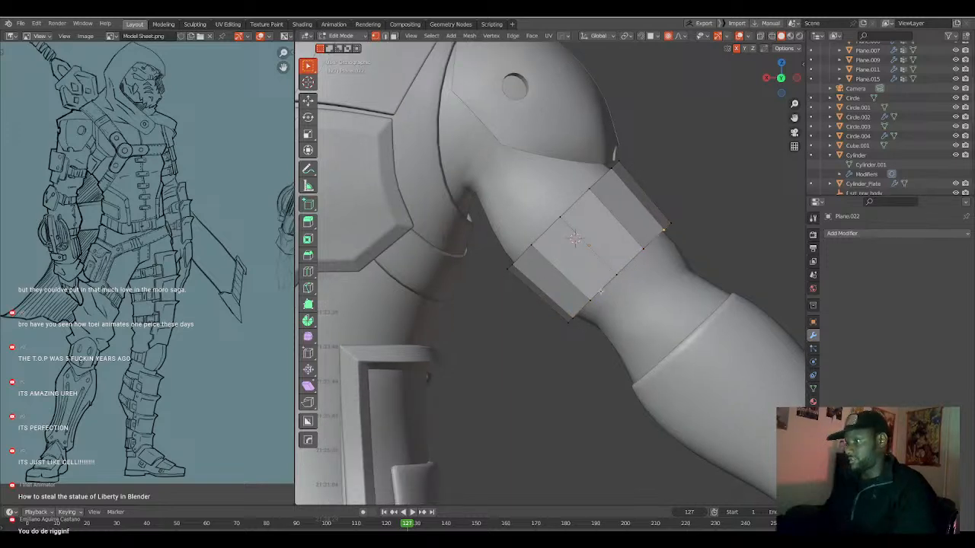
pyautogui.keyDown('ctrl'); pyautogui.click(579, 312); pyautogui.keyUp('ctrl')
pyautogui.moveTo(648, 262)
pyautogui.mouseDown(button='middle')
pyautogui.moveTo(593, 261)
pyautogui.moveTo(635, 259)
pyautogui.mouseUp(button='middle')
pyautogui.press('g')
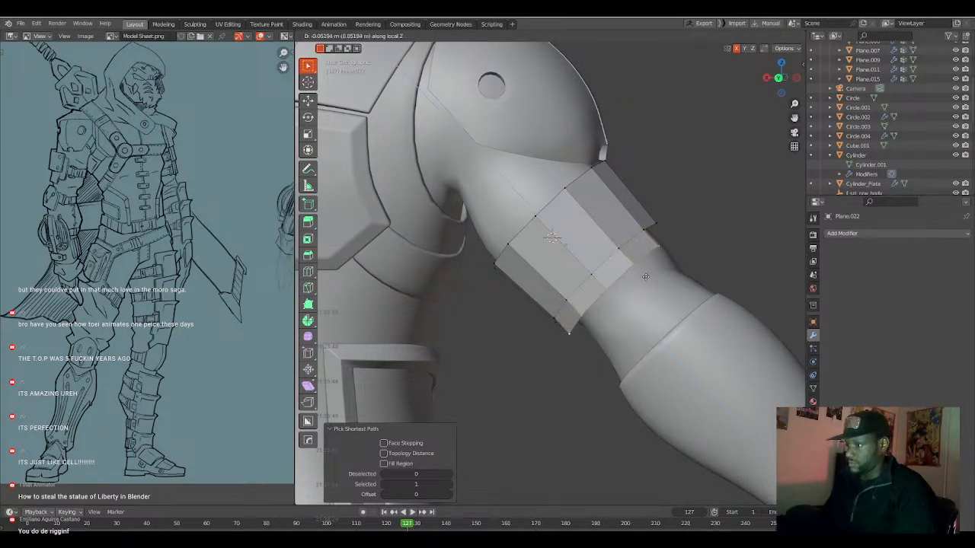
pyautogui.click(652, 288)
# Scale the extruded lower edge to about 0.914 along local X and move it about -0.009 m along local Z.
pyautogui.moveTo(652, 288); pyautogui.dragTo(699, 242, button='middle')
pyautogui.press('s')
pyautogui.press('x')
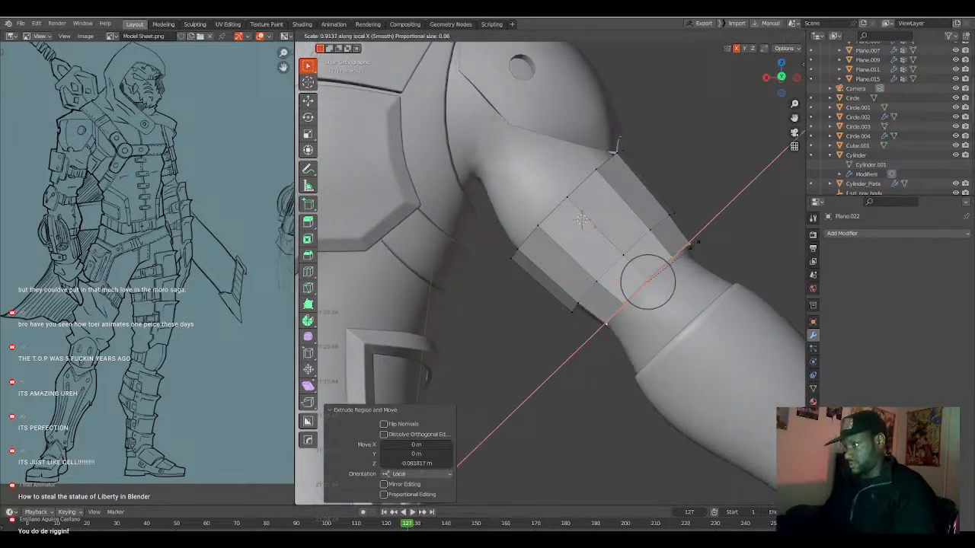
pyautogui.click(693, 244)
pyautogui.press('g')
pyautogui.press('z')
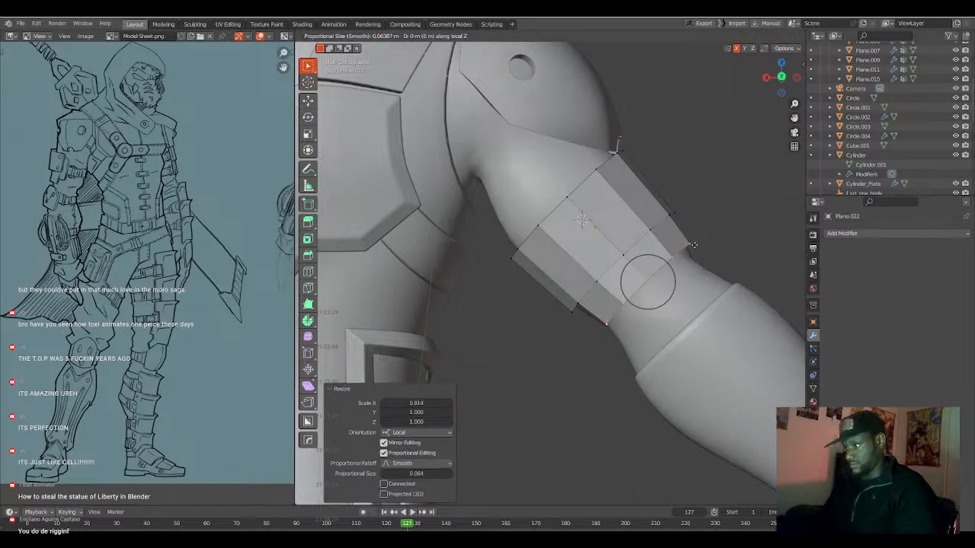
pyautogui.click(697, 247)
# Move the lower edge of the plate about -0.003 m along its local Y axis.
pyautogui.moveTo(697, 247); pyautogui.dragTo(565, 294, button='middle')
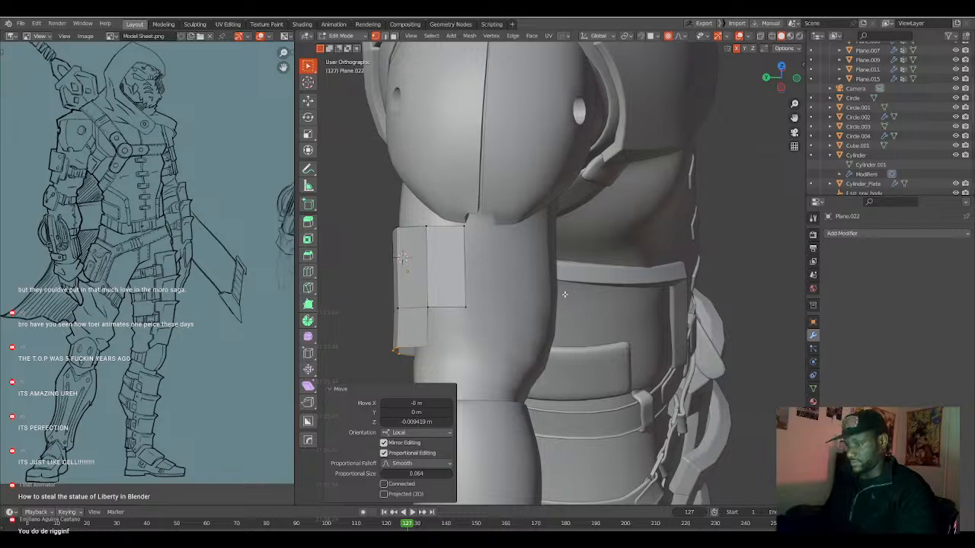
pyautogui.press('g')
pyautogui.press('y')
pyautogui.click(563, 299)
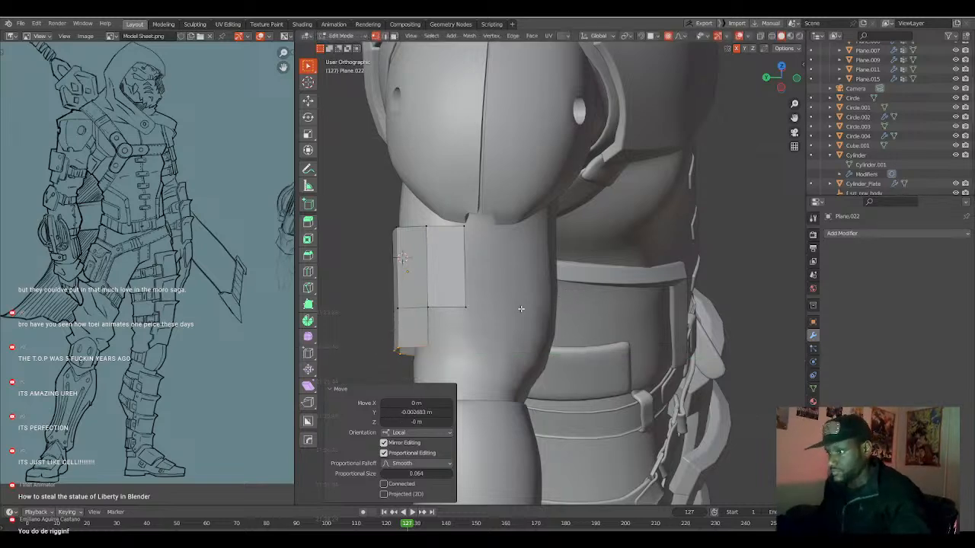
# Inset all faces of the upper-arm plate by about 0.009 m to add a border around its outline.
pyautogui.moveTo(520, 309); pyautogui.dragTo(535, 308, button='middle')
pyautogui.press('a')
pyautogui.press('i')
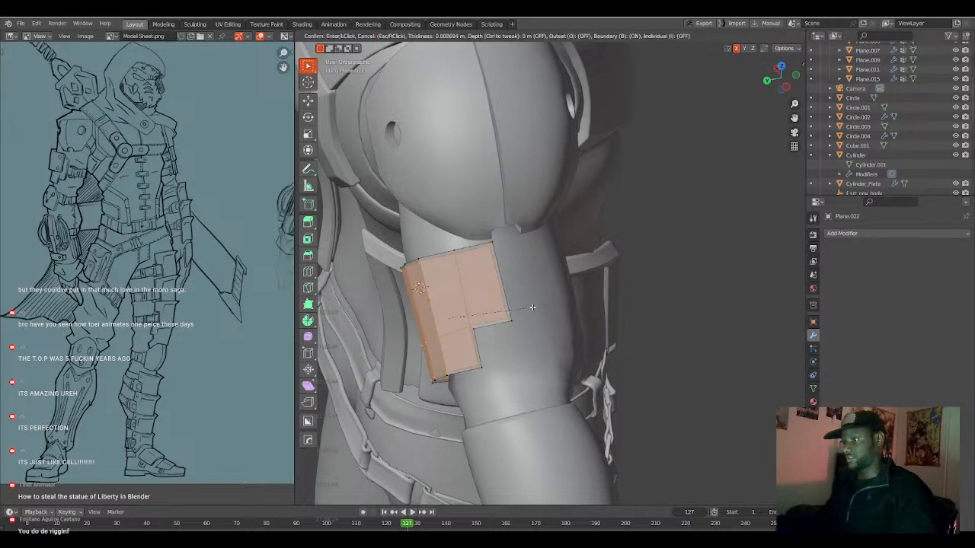
pyautogui.click(532, 307)
pyautogui.moveTo(533, 308); pyautogui.dragTo(587, 294, button='middle')
pyautogui.hotkey('alt', 'a')
pyautogui.moveTo(518, 293)
pyautogui.mouseDown(button='middle')
pyautogui.moveTo(628, 267)
pyautogui.moveTo(493, 320)
pyautogui.moveTo(523, 276)
pyautogui.mouseUp(button='middle')
pyautogui.press('Tab')
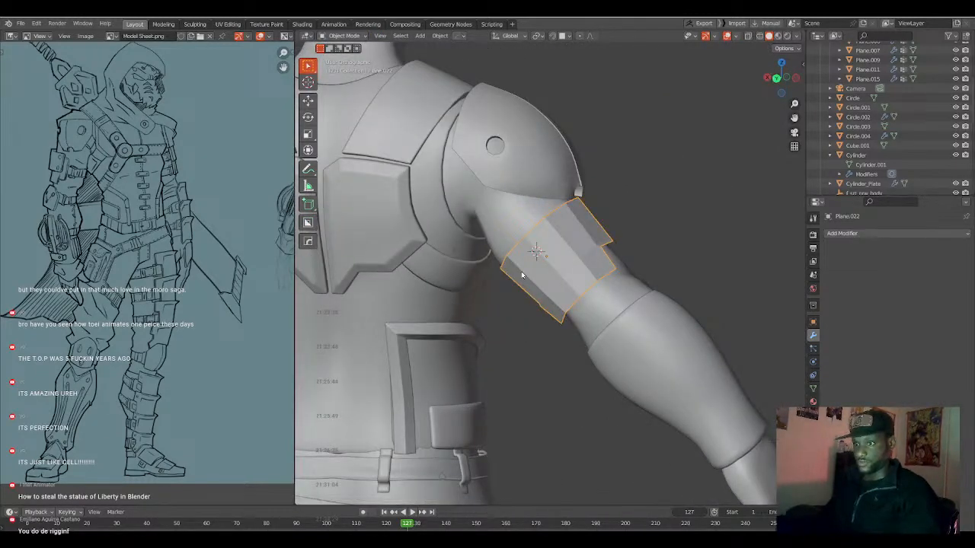
# Add a Solidify modifier to the upper-arm plate to give it thickness.
pyautogui.moveTo(522, 276); pyautogui.dragTo(575, 267, button='middle')
pyautogui.press('q')
pyautogui.moveTo(575, 268)
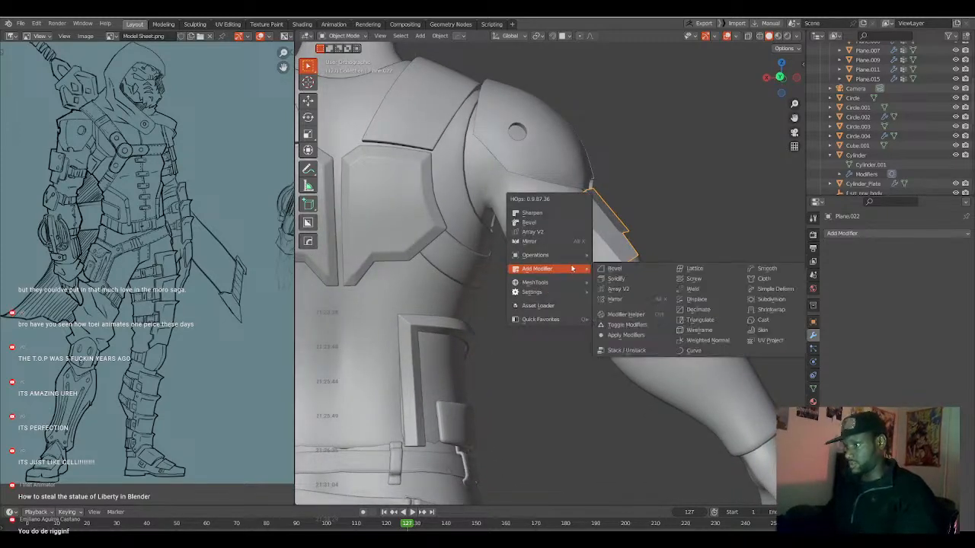
pyautogui.click(614, 280)
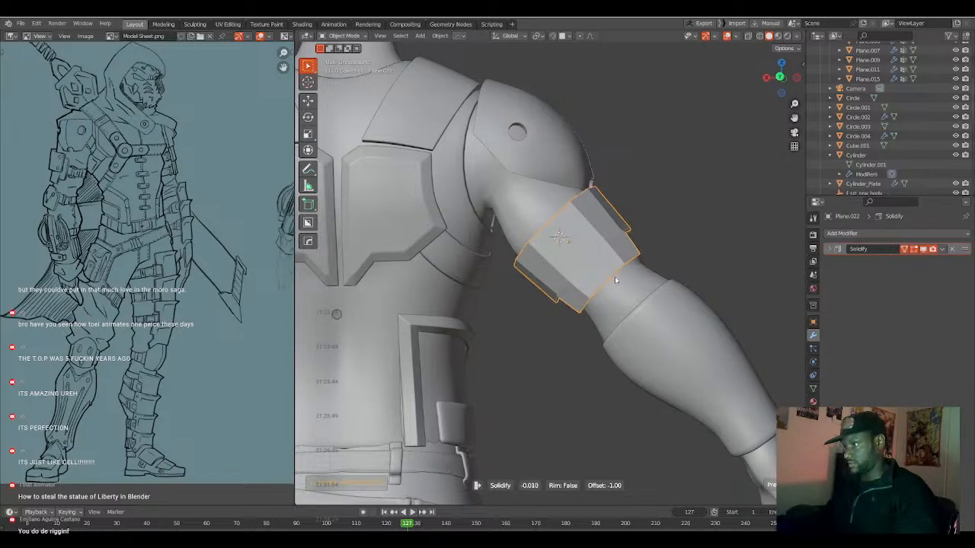
pyautogui.moveTo(612, 281); pyautogui.dragTo(535, 303, button='middle')
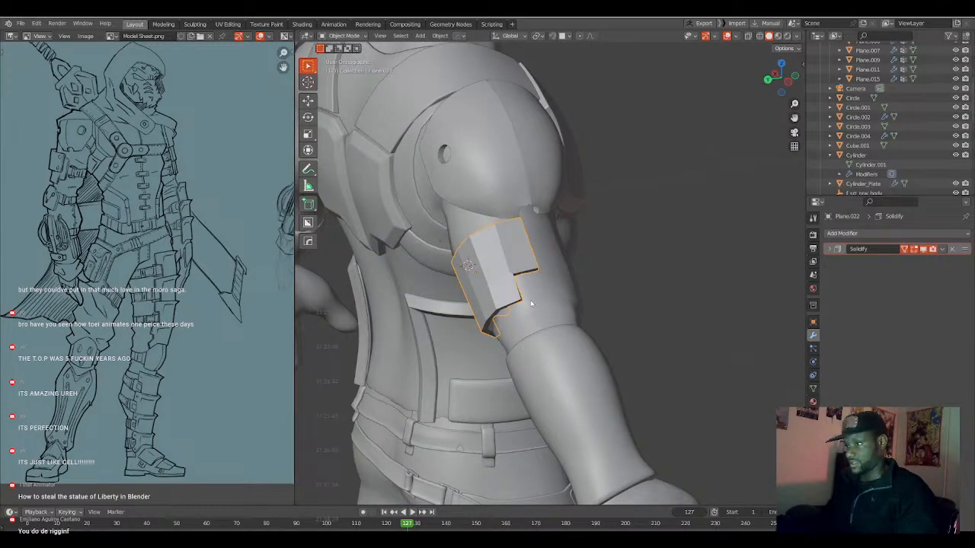
# Sharpen the upper-arm plate and smooth the shading across its curved faces.
pyautogui.press('q')
pyautogui.click(518, 247)
pyautogui.moveTo(513, 282); pyautogui.dragTo(518, 324, button='middle')
pyautogui.scroll(-1, 599, 248)
pyautogui.scroll(-2, 600, 265)
pyautogui.scroll(4, 575, 268)
pyautogui.press('Tab')
pyautogui.rightClick(542, 287)
pyautogui.click(542, 287)
pyautogui.press('Tab')
pyautogui.scroll(2, 518, 324)
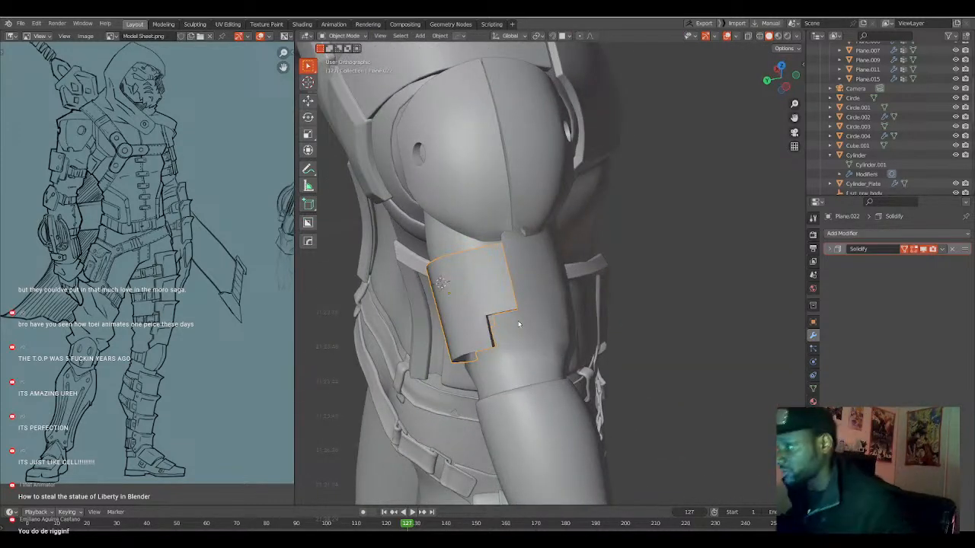
# Toggle the HardOps edge mark on the short corner edges at the notches of the upper-arm plate.
pyautogui.scroll(2, 516, 324)
pyautogui.moveTo(515, 324); pyautogui.dragTo(518, 280, button='middle')
pyautogui.press('Tab')
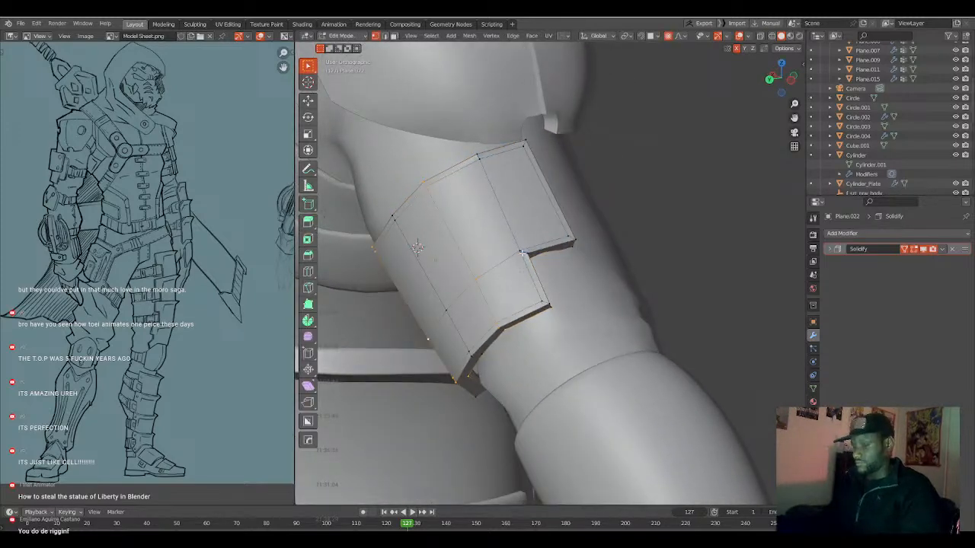
pyautogui.keyDown('alt'); pyautogui.click(523, 252); pyautogui.keyUp('alt')
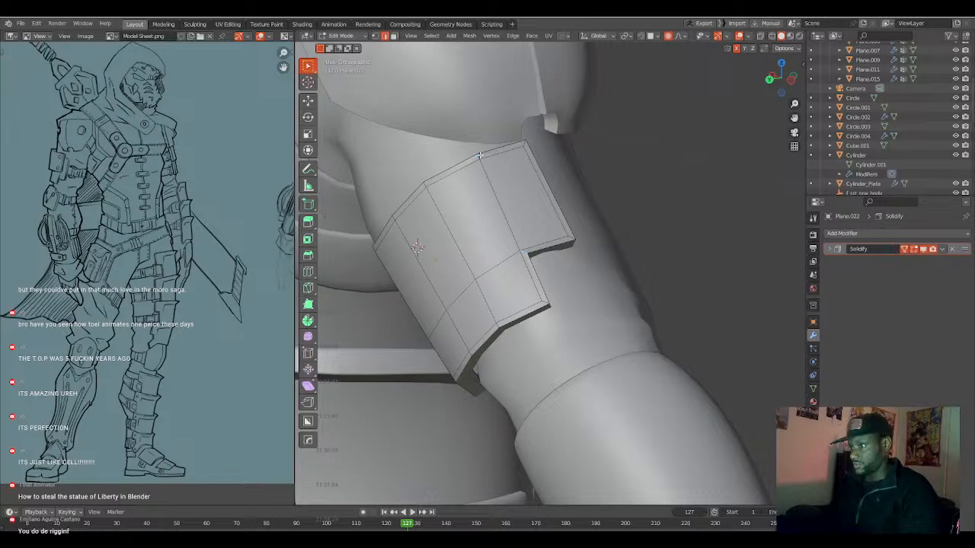
pyautogui.moveTo(439, 241); pyautogui.dragTo(541, 226, button='middle')
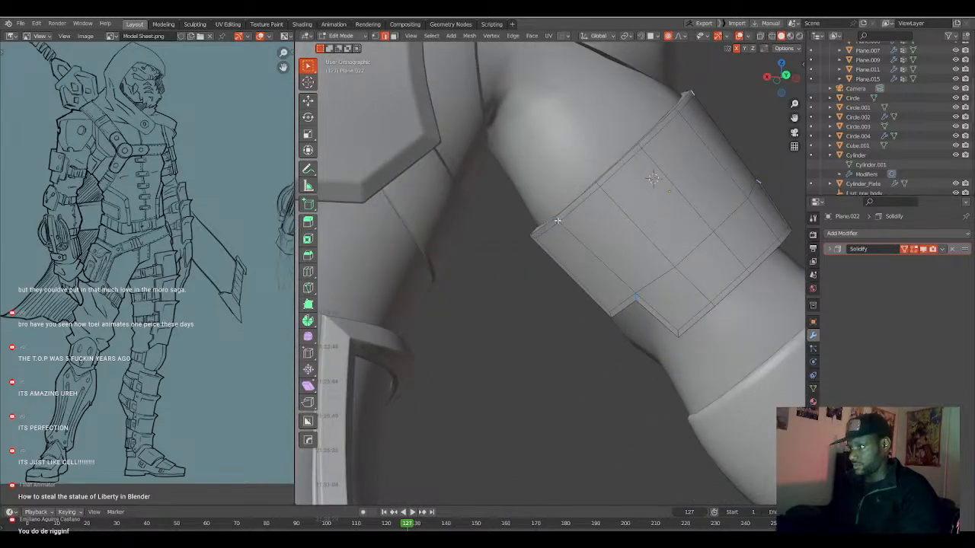
pyautogui.press('q')
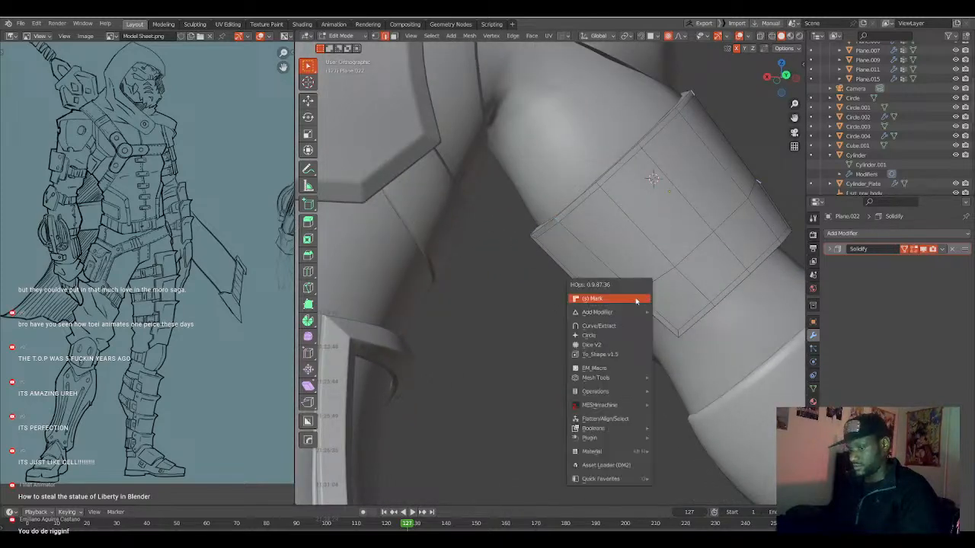
pyautogui.click(636, 302)
pyautogui.press('Tab')
# Apply the Solidify modifier on the upper-arm plate so its thickness becomes editable geometry.
pyautogui.moveTo(636, 301); pyautogui.dragTo(657, 328, button='middle')
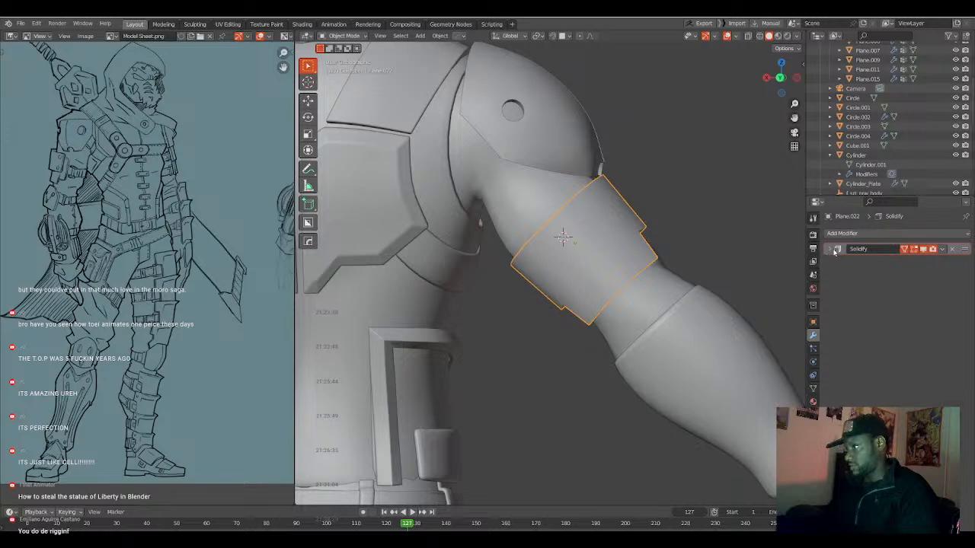
pyautogui.hotkey('ctrl', 'a')
pyautogui.scroll(-1, 676, 284)
pyautogui.press('Tab')
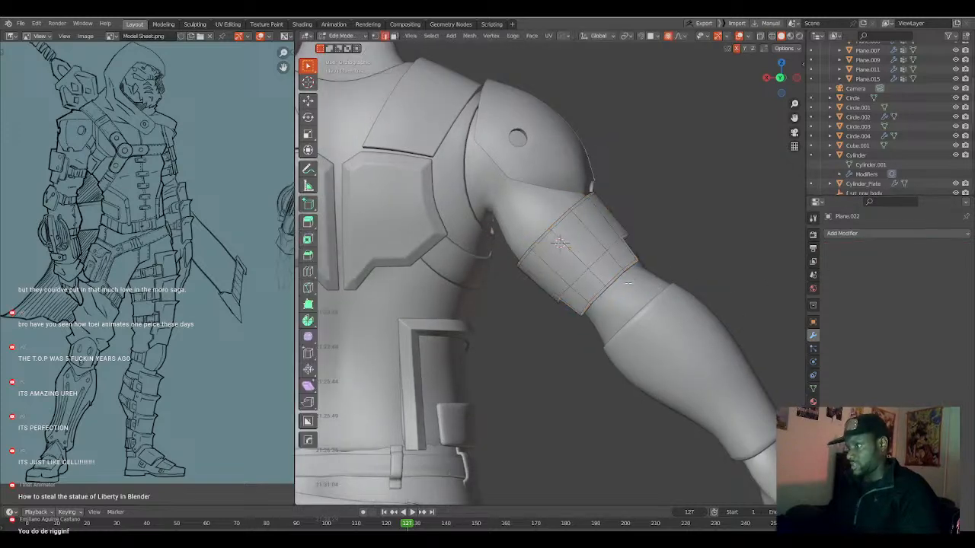
# Mark the outline edges all around the plate's thickness rim with HardOps Mark.
pyautogui.moveTo(661, 284); pyautogui.dragTo(558, 295, button='middle')
pyautogui.scroll(5, 554, 295)
pyautogui.moveTo(505, 229); pyautogui.dragTo(416, 218, button='middle')
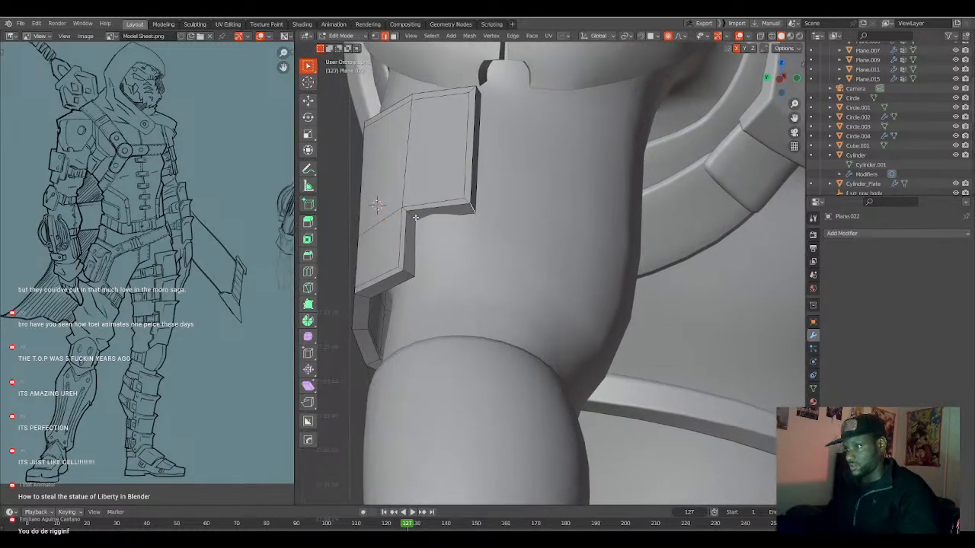
pyautogui.moveTo(406, 272); pyautogui.dragTo(553, 254, button='middle')
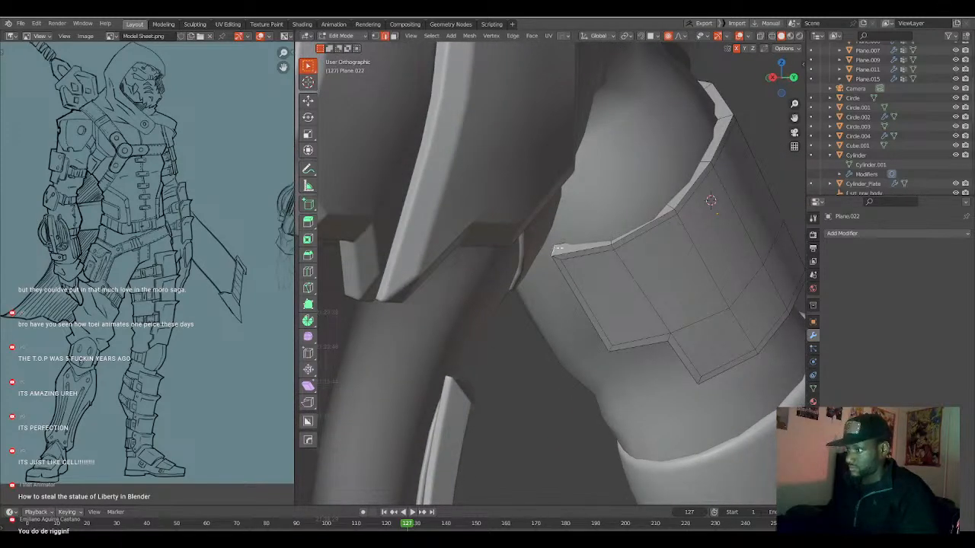
pyautogui.keyDown('alt'); pyautogui.click(589, 245); pyautogui.keyUp('alt')
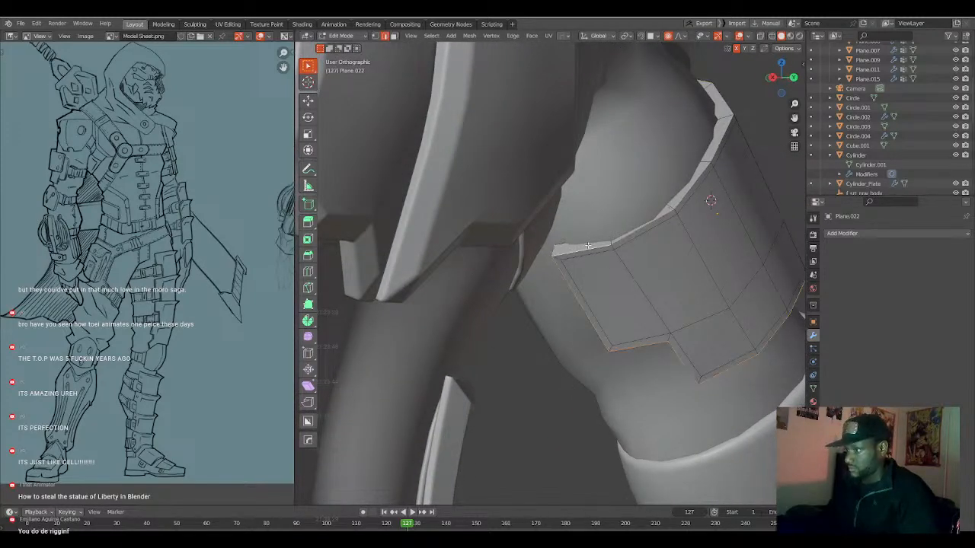
pyautogui.moveTo(653, 298); pyautogui.dragTo(482, 297, button='middle')
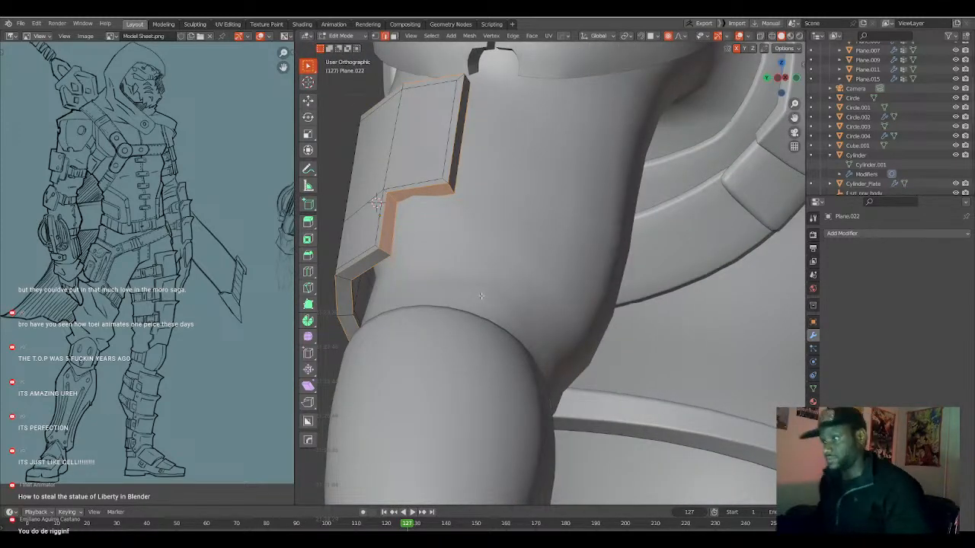
pyautogui.press('q')
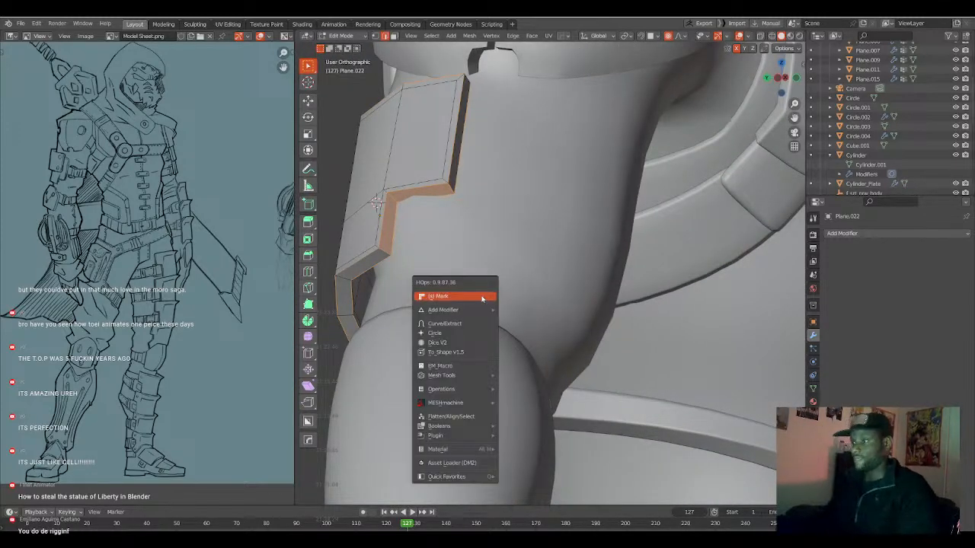
pyautogui.click(482, 297)
pyautogui.moveTo(481, 299); pyautogui.dragTo(531, 306, button='middle')
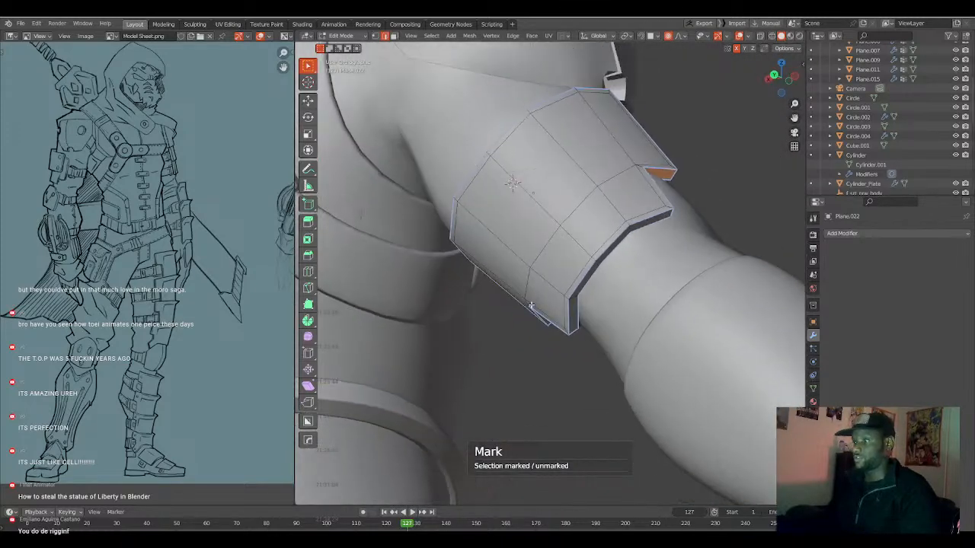
# Add a 3-segment Bevel modifier of about 0.0044 m to the plate and set its limit method to Weight.
pyautogui.press('Tab')
pyautogui.press('q')
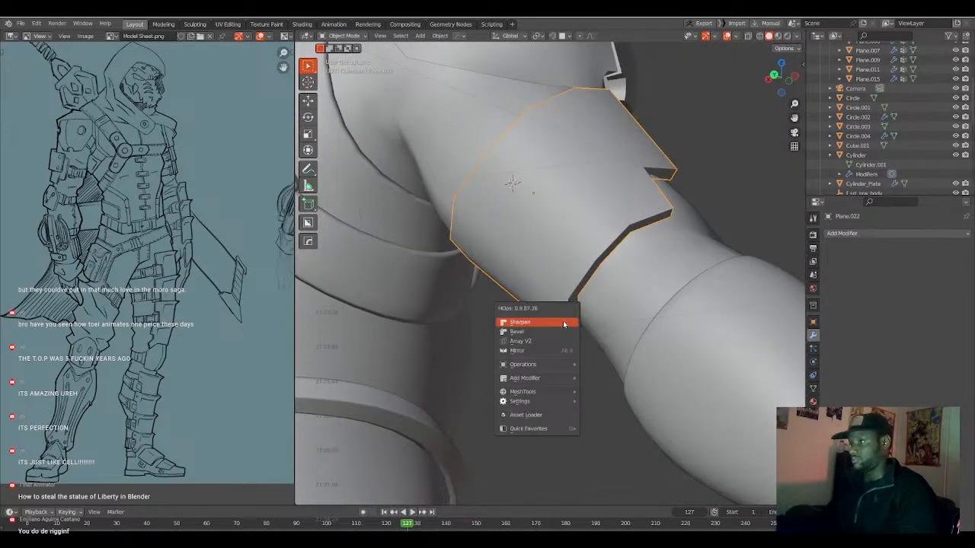
pyautogui.click(562, 331)
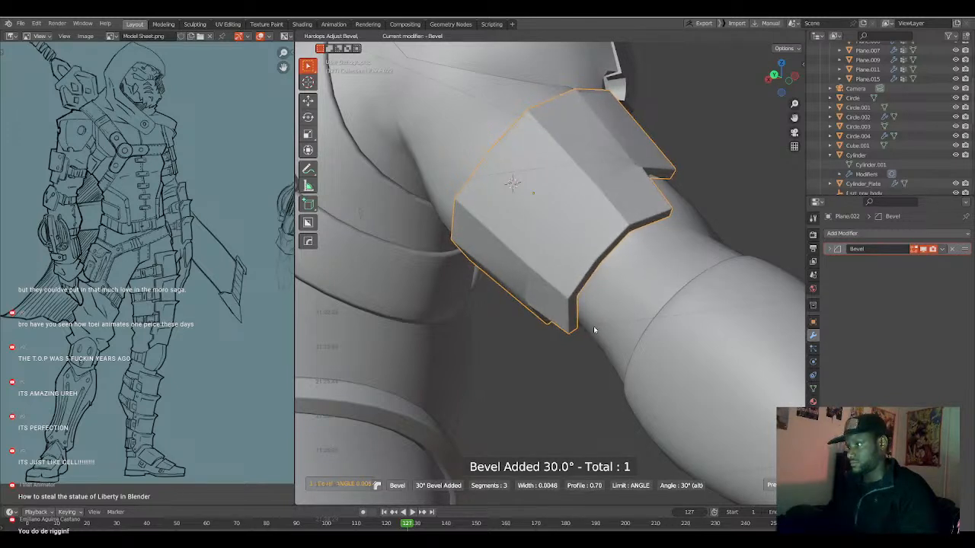
pyautogui.click(593, 329)
pyautogui.click(828, 250)
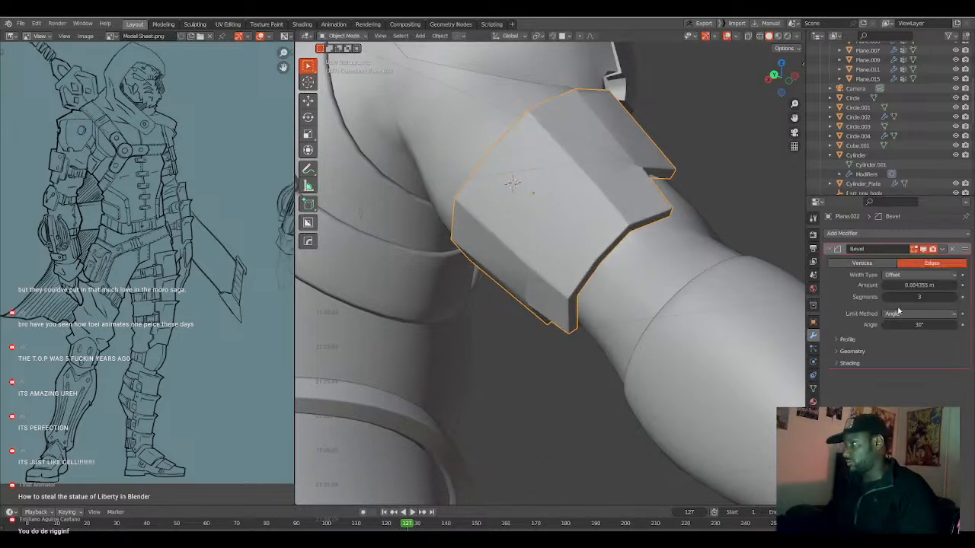
pyautogui.click(901, 313)
pyautogui.click(896, 345)
# Add a Subdivision modifier with viewport level 1 to the upper-arm plate, placed after the Bevel.
pyautogui.moveTo(674, 278); pyautogui.dragTo(610, 290, button='middle')
pyautogui.hotkey('alt', 'a')
pyautogui.click(619, 271)
pyautogui.hotkey('ctrl', '1')
pyautogui.moveTo(965, 364)
pyautogui.mouseDown()
pyautogui.moveTo(963, 251)
pyautogui.moveTo(965, 367)
pyautogui.mouseUp()
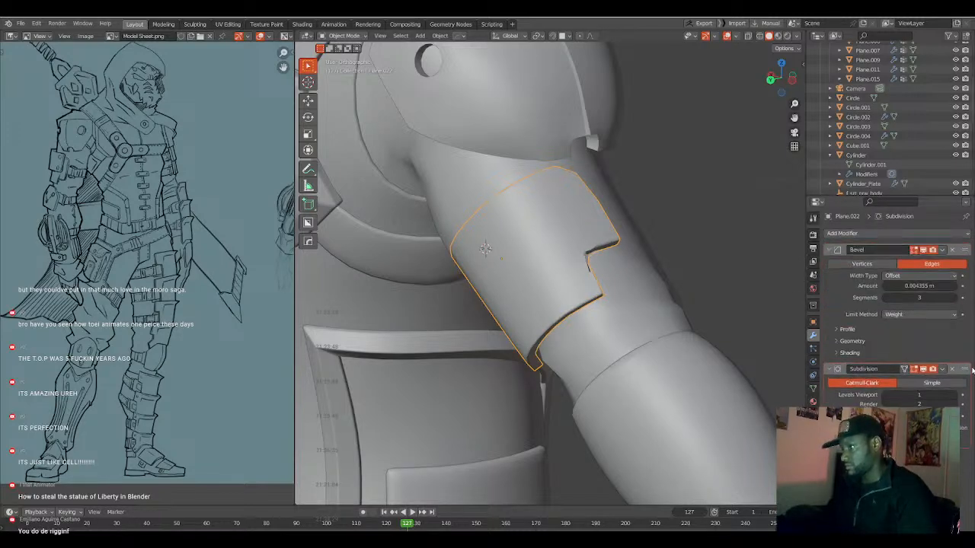
# Toggle the HardOps mark on the selected plate edges and check the subdivided shape in Object Mode.
pyautogui.moveTo(649, 253); pyautogui.dragTo(504, 242, button='middle')
pyautogui.press('Tab')
pyautogui.press('q')
pyautogui.click(451, 236)
pyautogui.press('a')
pyautogui.press('a')
pyautogui.press('Tab')
pyautogui.press('Tab')
# Slide the inner border vertex beside the plate's notch corner along its edges, away from the rim.
pyautogui.scroll(7, 505, 264)
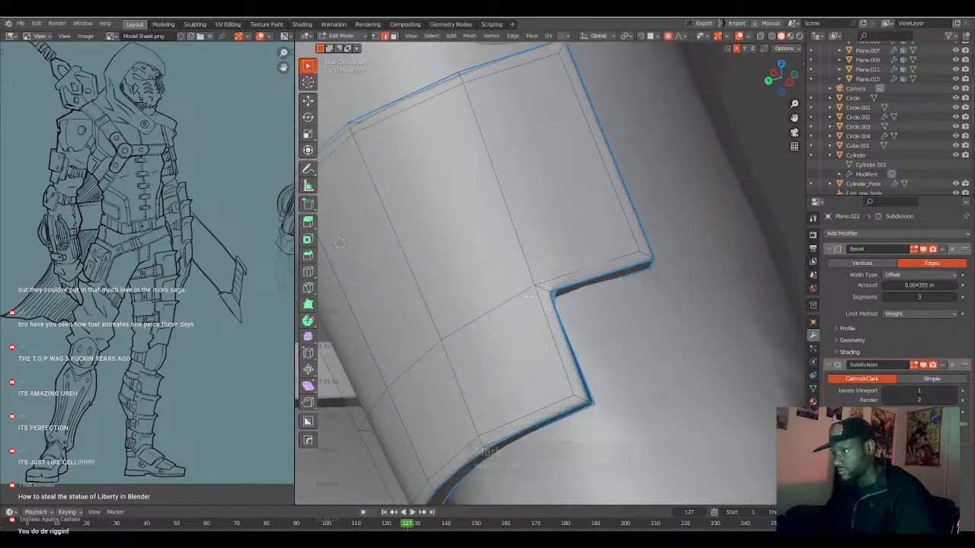
pyautogui.moveTo(537, 290); pyautogui.dragTo(560, 321, button='middle')
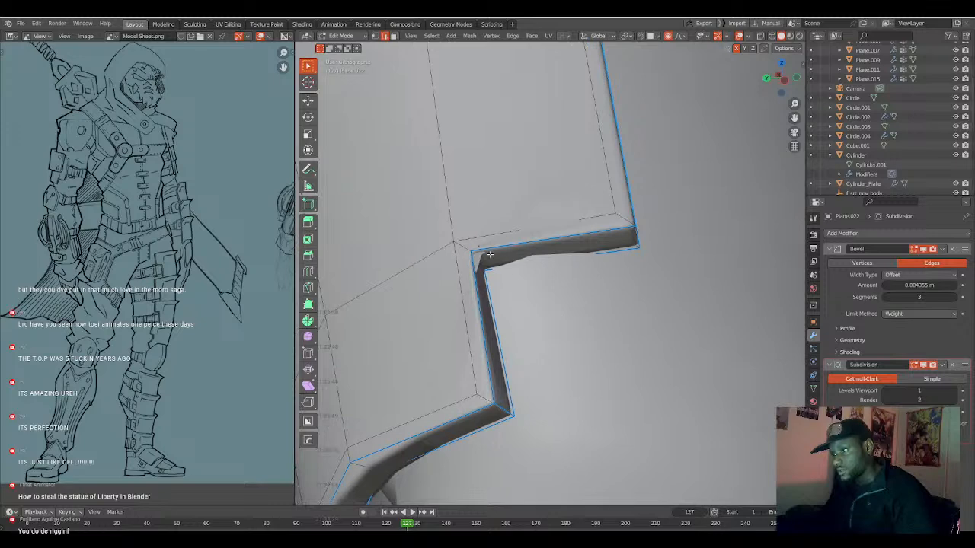
pyautogui.moveTo(479, 261); pyautogui.dragTo(551, 287, button='middle')
pyautogui.hotkey('shift', 'z')
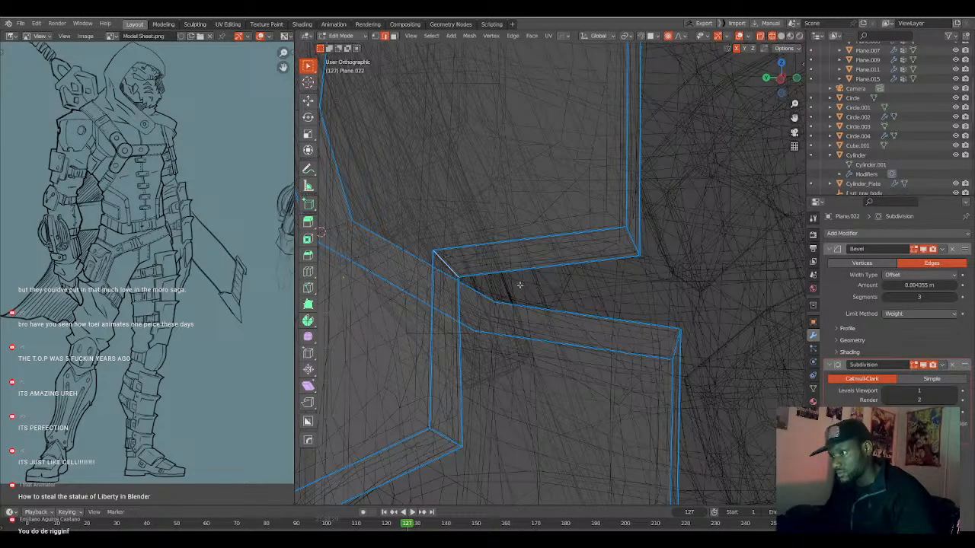
pyautogui.hotkey('shift', 'z')
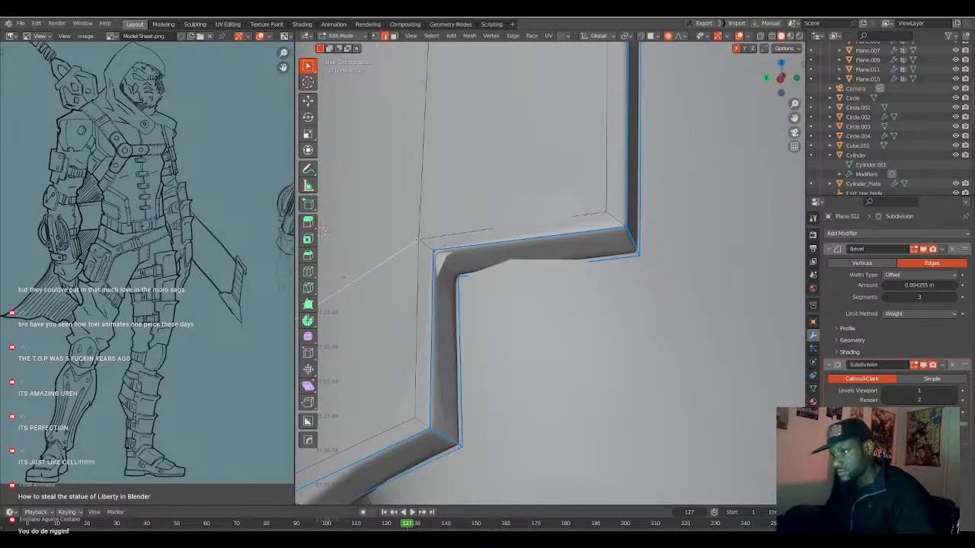
pyautogui.moveTo(444, 268); pyautogui.dragTo(459, 272, button='middle')
pyautogui.moveTo(515, 283); pyautogui.dragTo(535, 294, button='middle')
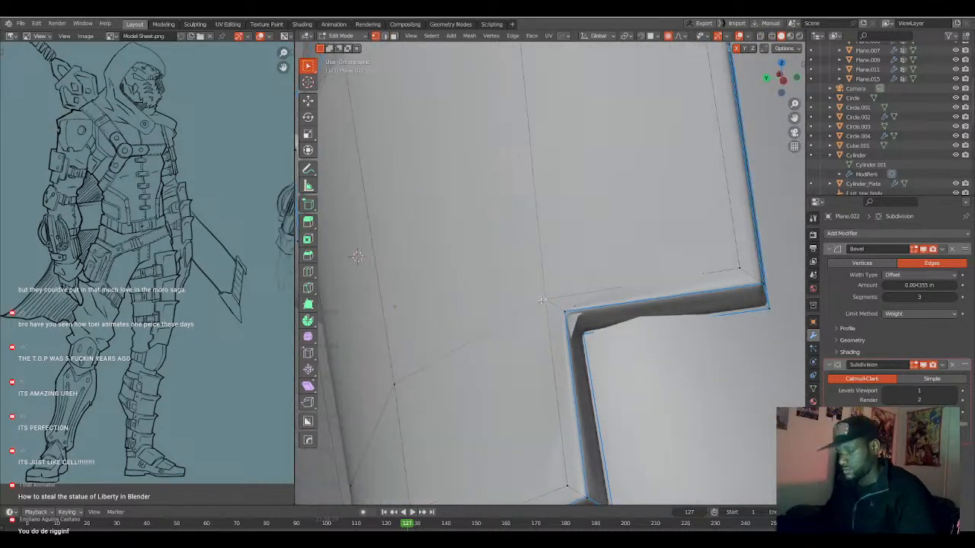
pyautogui.hotkey('shift', 'v')
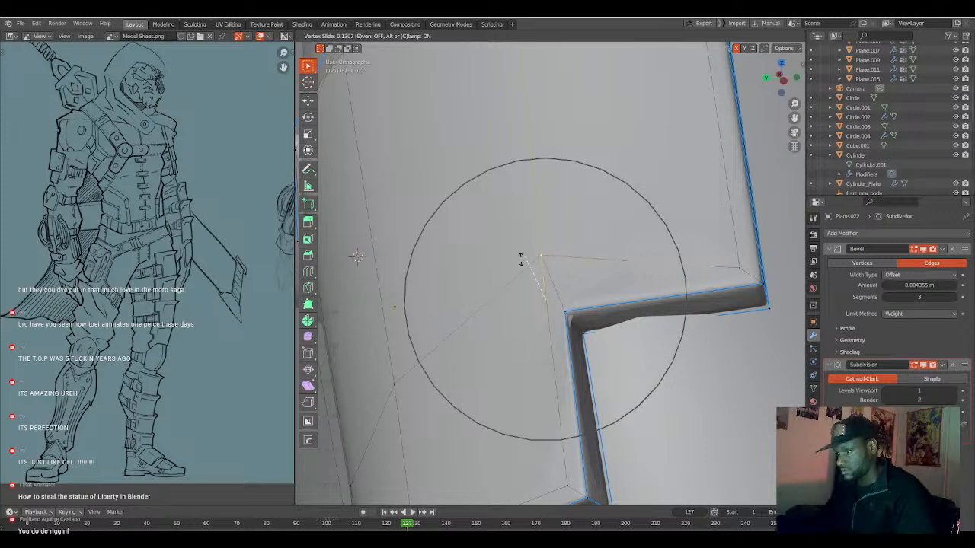
pyautogui.click(521, 267)
pyautogui.hotkey('shift', 'v')
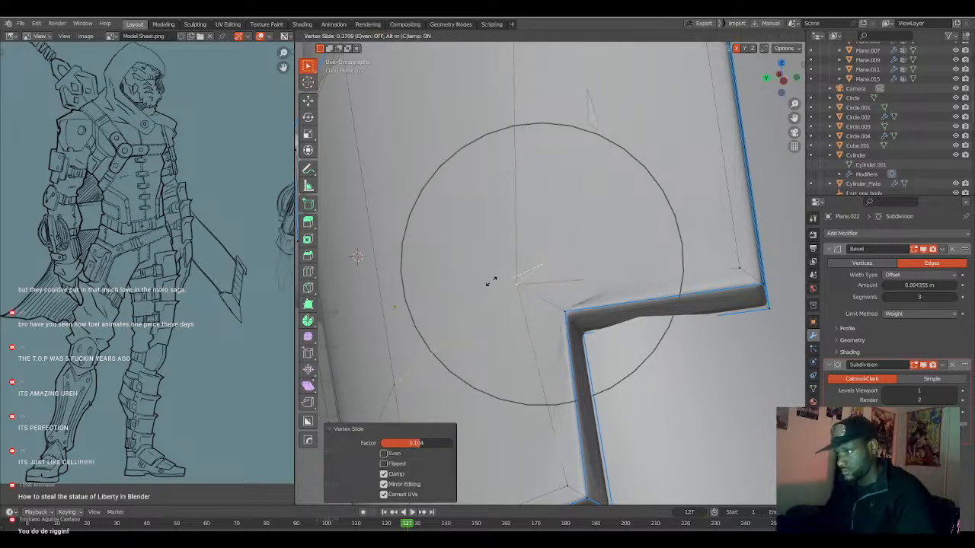
pyautogui.click(511, 278)
pyautogui.press('g')
pyautogui.press('g')
pyautogui.click(503, 253)
# Slide the inner border vertices at the plate's lower corner and side flap corner farther from the rim.
pyautogui.press('g')
pyautogui.press('g')
pyautogui.click(489, 260)
pyautogui.scroll(-3, 495, 274)
pyautogui.press('g')
pyautogui.press('g')
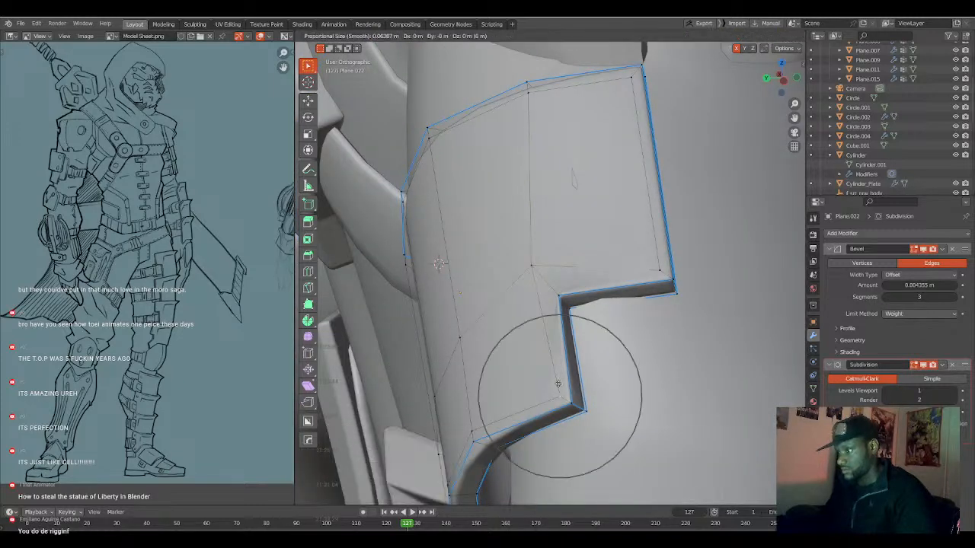
pyautogui.click(546, 370)
pyautogui.press('g')
pyautogui.press('g')
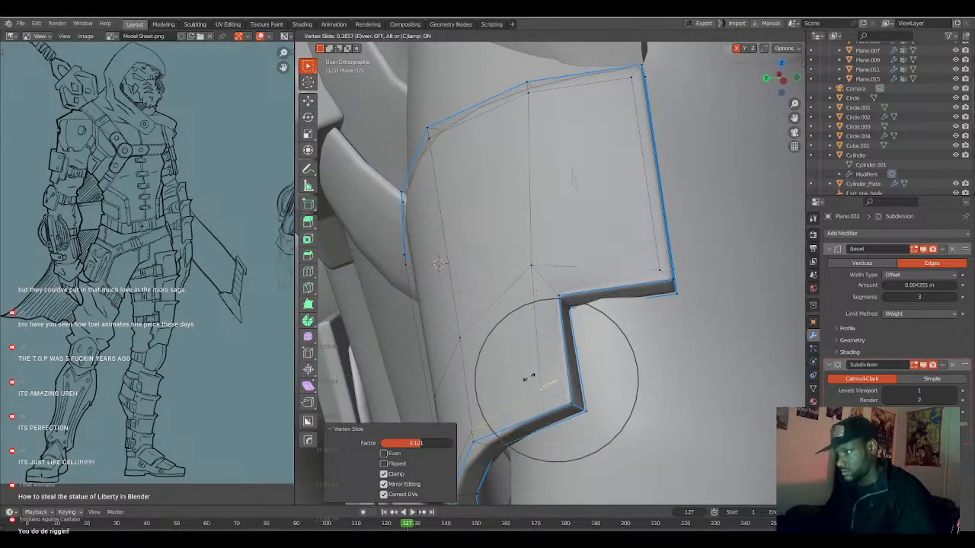
pyautogui.click(528, 377)
# Fine-tune the inner vertex beside the notch by sliding it again and check the smoothed plate in Object Mode.
pyautogui.press('g')
pyautogui.press('g')
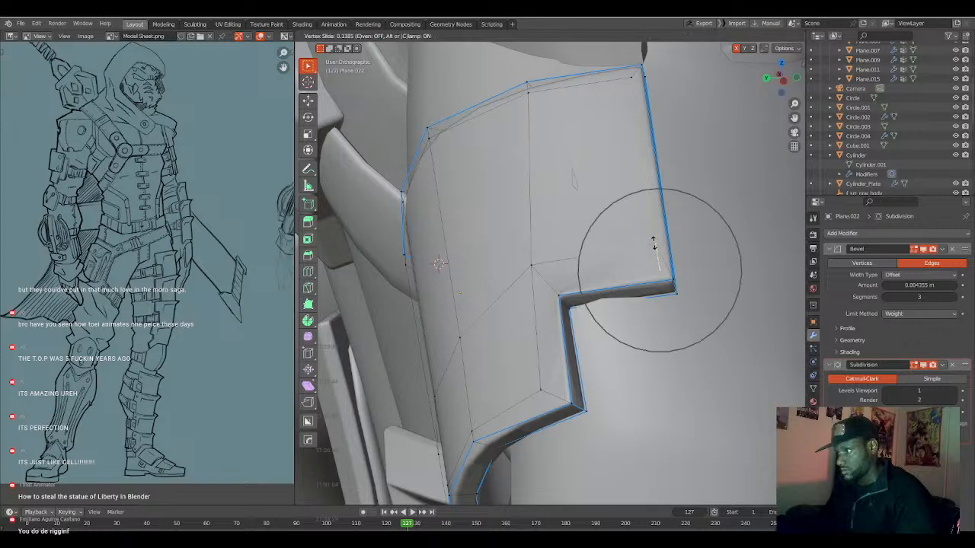
pyautogui.click(655, 232)
pyautogui.press('g')
pyautogui.press('g')
pyautogui.click(538, 264)
pyautogui.press('g')
pyautogui.press('g')
pyautogui.click(539, 267)
pyautogui.press('Tab')
pyautogui.moveTo(543, 284); pyautogui.dragTo(572, 270, button='middle')
pyautogui.scroll(-2, 586, 293)
# Examine the notch corner vertices in wireframe and the smoothed plate surface in solid view.
pyautogui.press('Tab')
pyautogui.scroll(2, 564, 280)
pyautogui.hotkey('alt', 'z')
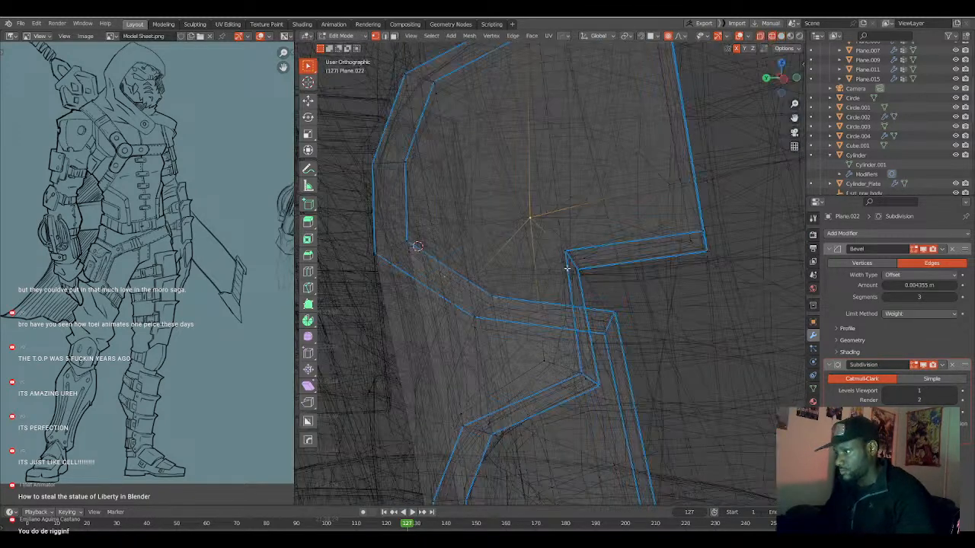
pyautogui.click(574, 268)
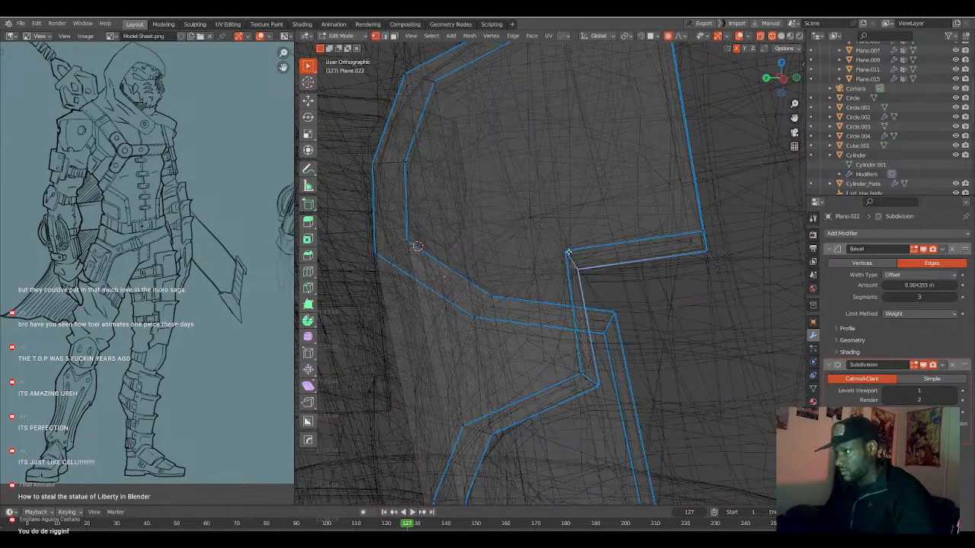
pyautogui.scroll(-2, 572, 262)
pyautogui.press('z')
pyautogui.click(642, 270)
pyautogui.moveTo(578, 276)
pyautogui.mouseDown(button='middle')
pyautogui.moveTo(636, 295)
pyautogui.moveTo(670, 277)
pyautogui.moveTo(595, 298)
pyautogui.mouseUp(button='middle')
pyautogui.press('Tab')
pyautogui.press('Tab')
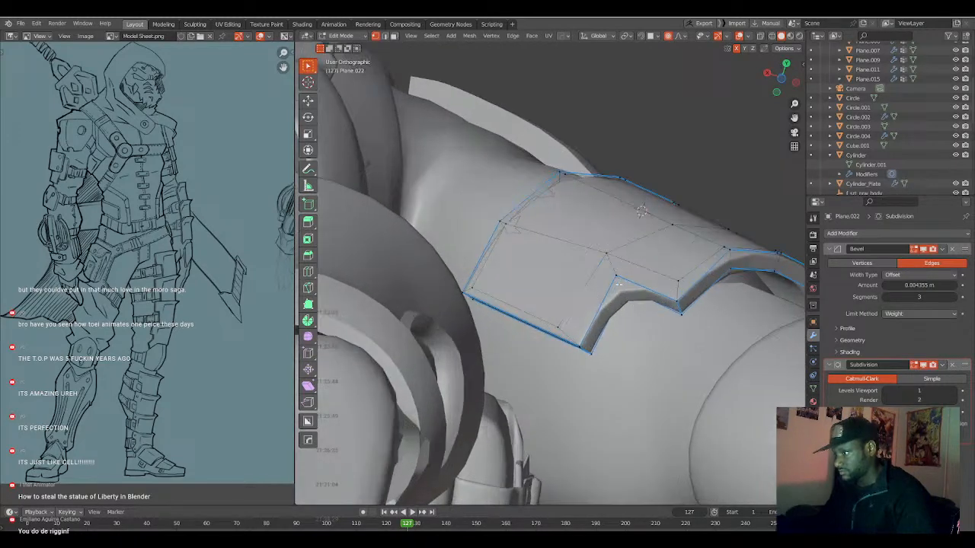
# Try marking the short edge that joins the inner vertex to the notch corner and check the shading.
pyautogui.rightClick(618, 285)
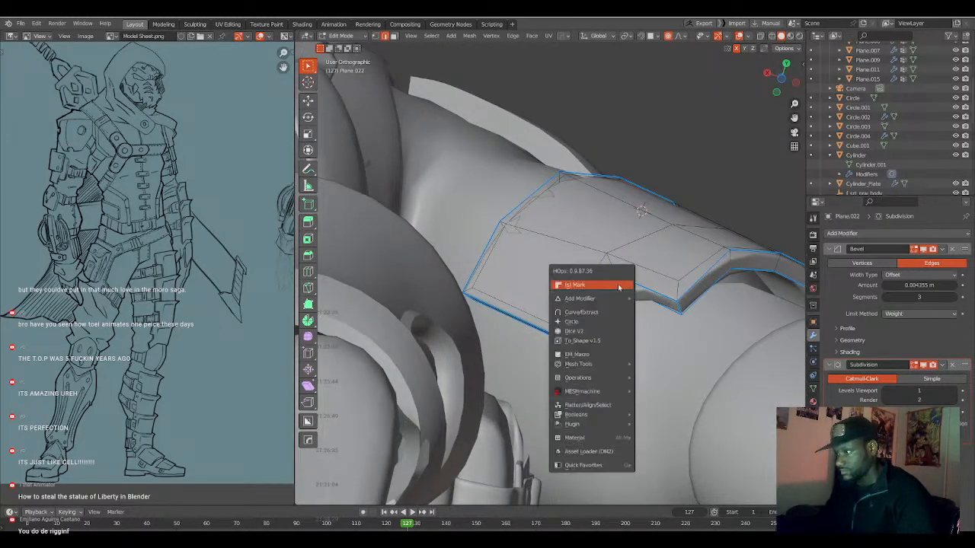
pyautogui.click(613, 288)
pyautogui.moveTo(605, 299); pyautogui.dragTo(639, 368, button='middle')
pyautogui.rightClick(601, 315)
pyautogui.click(601, 314)
pyautogui.press('Tab')
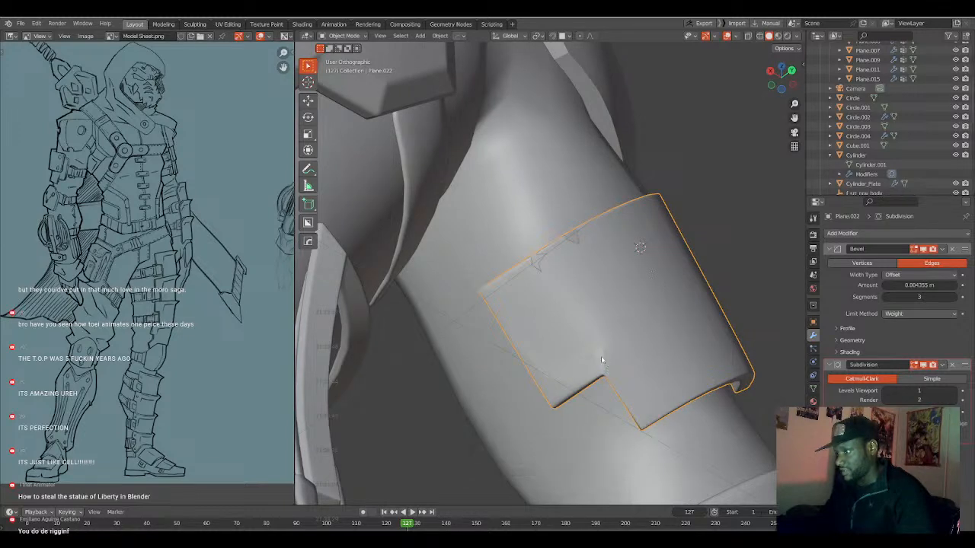
# Remove the mark from the short edge leading into the notch corner.
pyautogui.press('Tab')
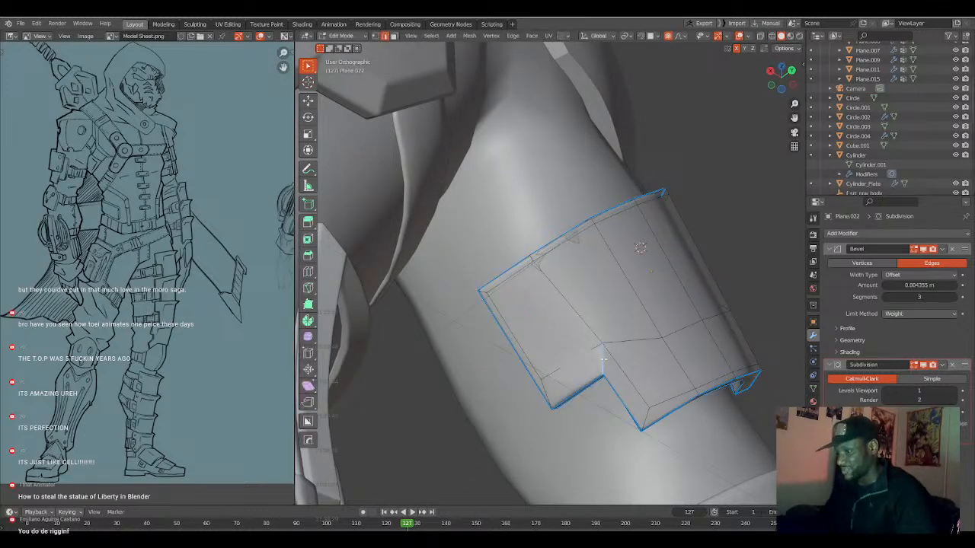
pyautogui.press('q')
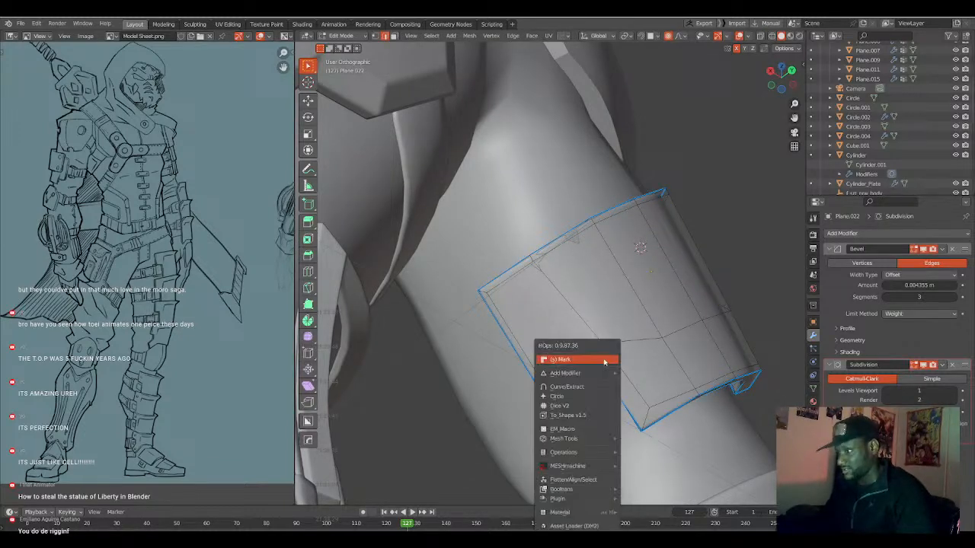
pyautogui.click(605, 362)
pyautogui.press('Tab')
pyautogui.moveTo(624, 357); pyautogui.dragTo(673, 326, button='middle')
# Move a single vertex near the plate's other notch with proportional editing to adjust the surface.
pyautogui.press('Tab')
pyautogui.press('a')
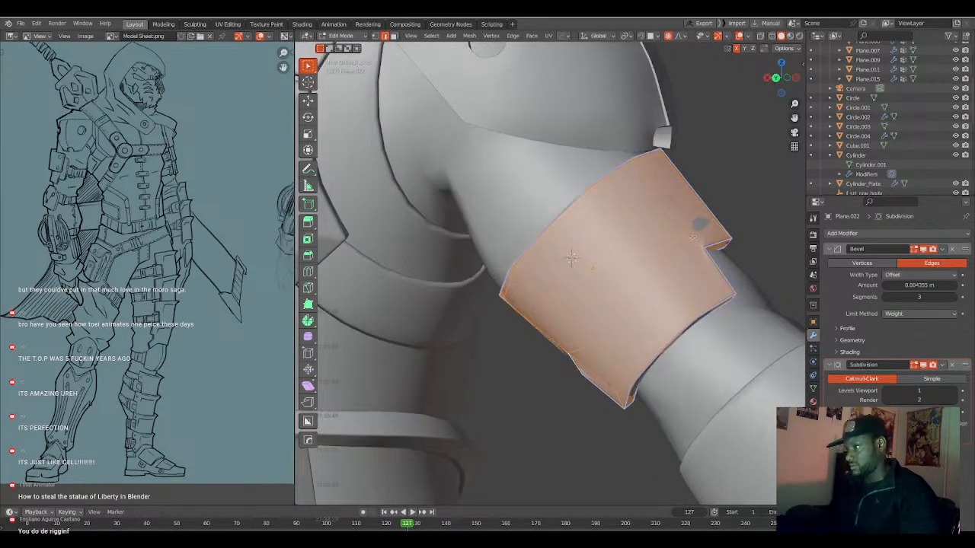
pyautogui.hotkey('alt', 'a')
pyautogui.moveTo(676, 250); pyautogui.dragTo(722, 248, button='middle')
pyautogui.press('1')
pyautogui.click(693, 241)
pyautogui.press('g')
pyautogui.scroll(1, 714, 261)
pyautogui.click(715, 260)
pyautogui.moveTo(714, 260); pyautogui.dragTo(671, 294, button='middle')
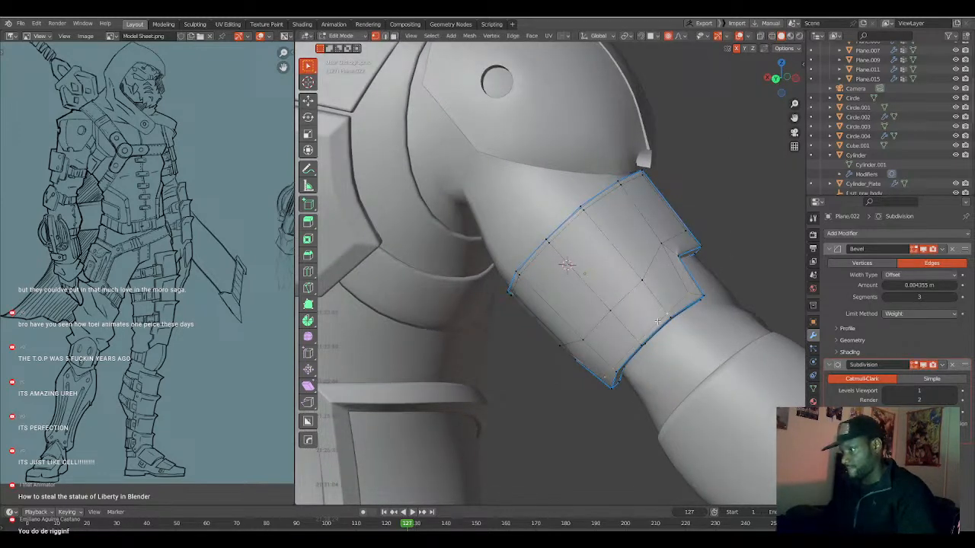
# Edge-slide the loops beside the plate's notched side, setting the second slide's factor to 0.175.
pyautogui.press('g')
pyautogui.press('g')
pyautogui.click(654, 320)
pyautogui.moveTo(654, 320); pyautogui.dragTo(646, 276, button='middle')
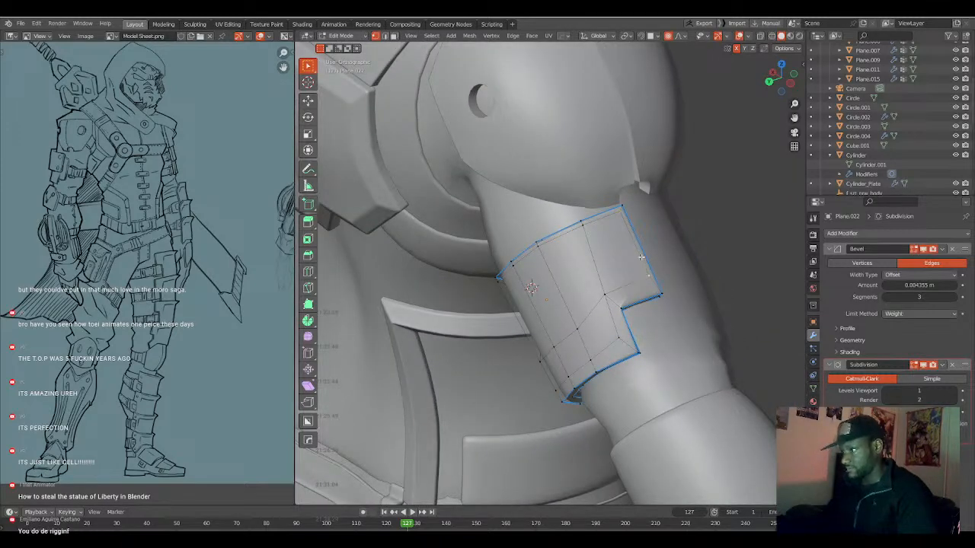
pyautogui.press('g')
pyautogui.press('g')
pyautogui.click(636, 268)
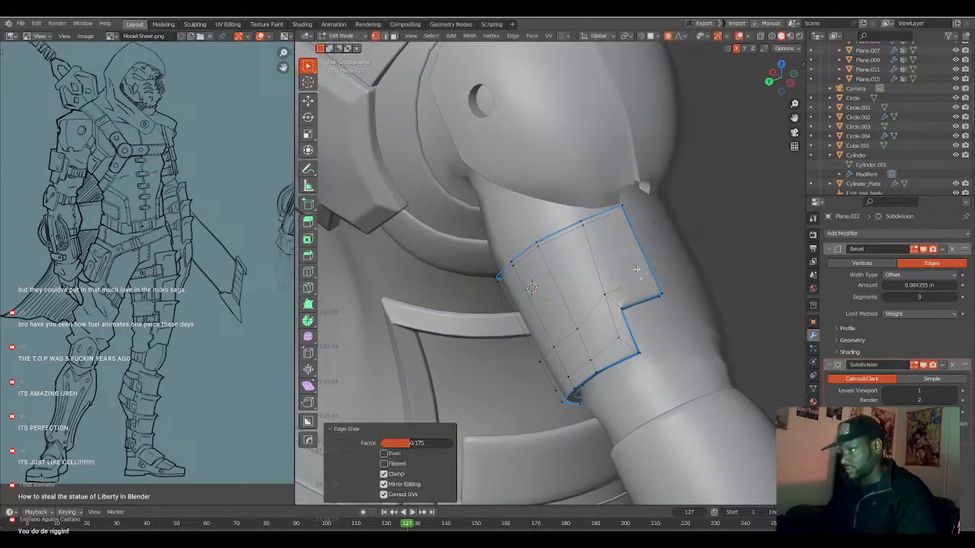
# Slide the edge loop along the plate's upper border inward and adjust the adjoining loop's spacing.
pyautogui.moveTo(636, 268); pyautogui.dragTo(624, 250, button='middle')
pyautogui.keyDown('alt'); pyautogui.keyDown('shift'); pyautogui.click(608, 231); pyautogui.keyUp('shift'); pyautogui.keyUp('alt')
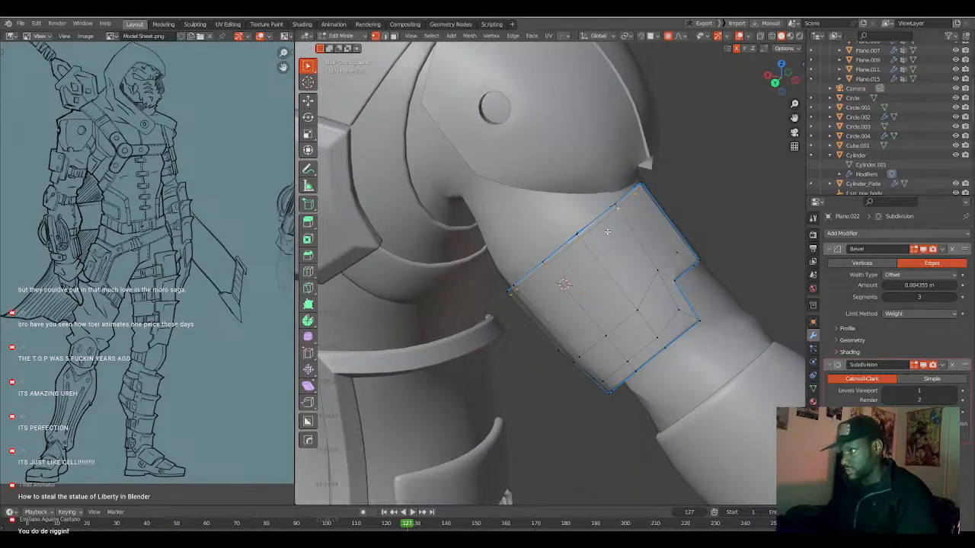
pyautogui.press('g')
pyautogui.press('g')
pyautogui.click(608, 260)
pyautogui.moveTo(608, 260); pyautogui.dragTo(626, 317, button='middle')
pyautogui.press('g')
pyautogui.press('g')
pyautogui.click(617, 274)
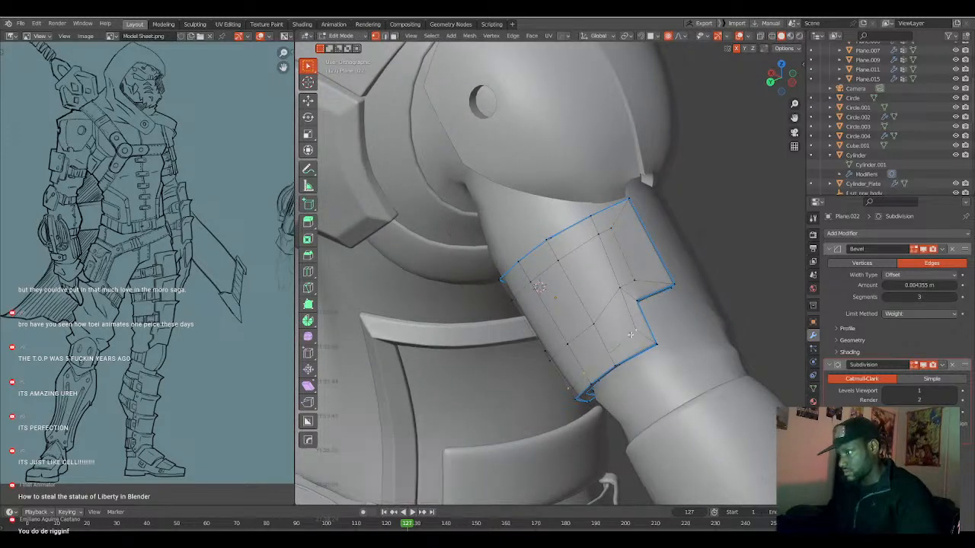
# Slide the loop near the plate's lower border, shift the loop beside the straight side edge by factor 0.128, and check the shading.
pyautogui.press('g')
pyautogui.press('g')
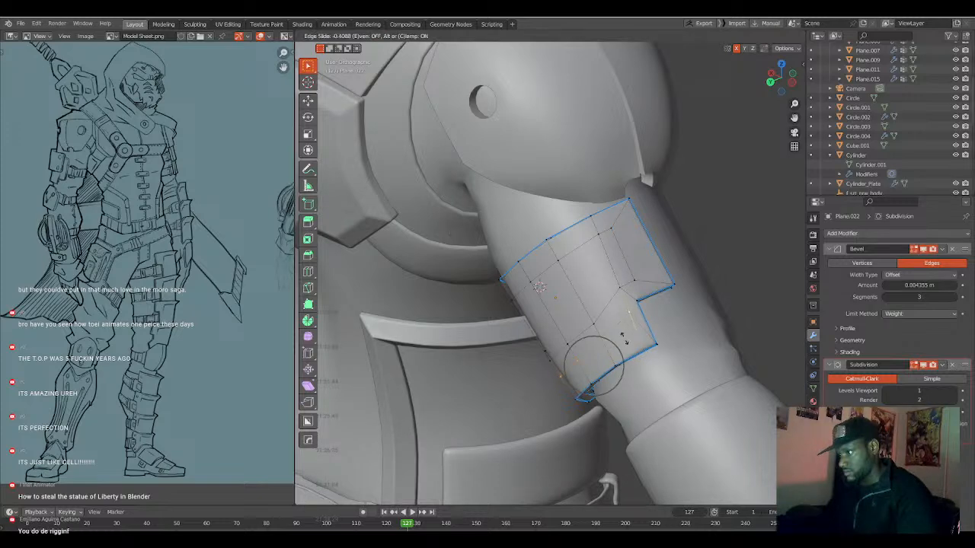
pyautogui.click(623, 339)
pyautogui.moveTo(623, 339); pyautogui.dragTo(606, 296, button='middle')
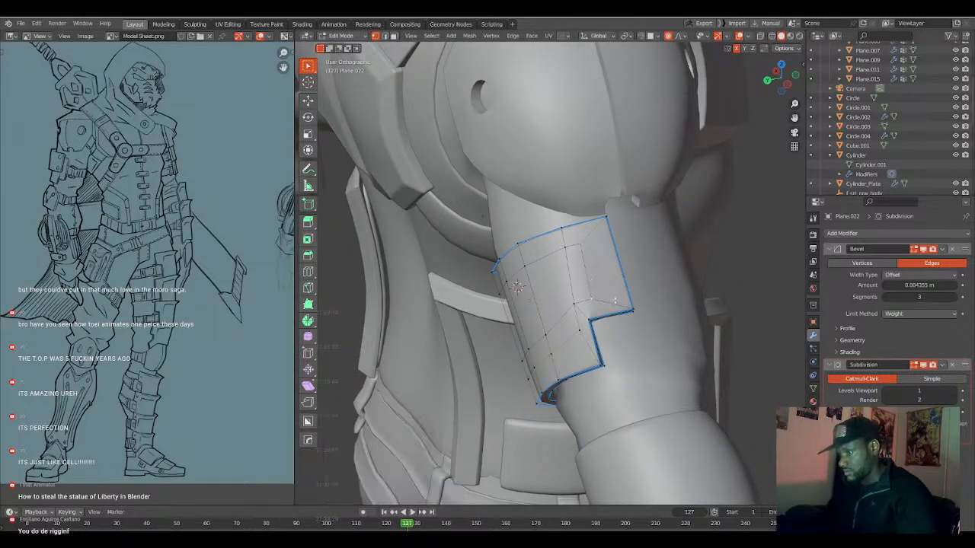
pyautogui.press('g')
pyautogui.press('g')
pyautogui.click(611, 300)
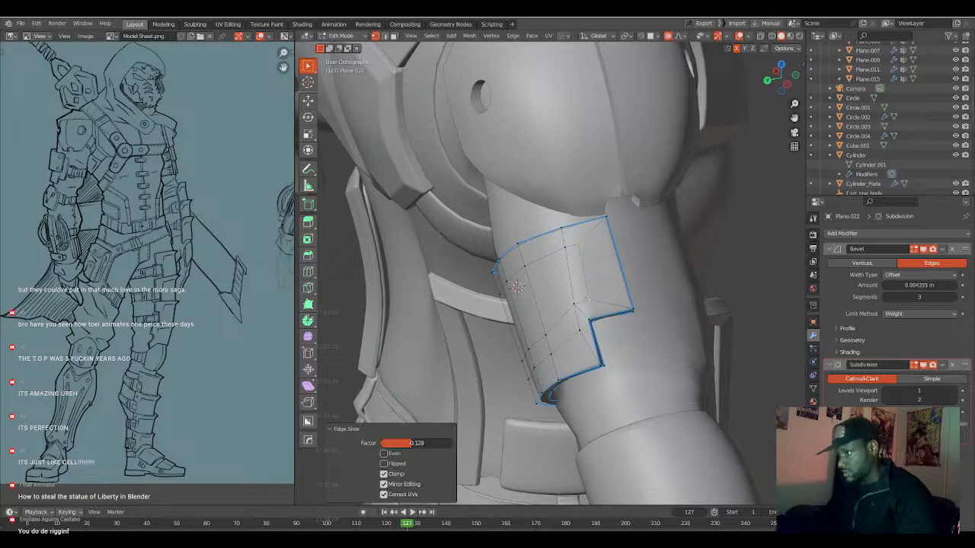
pyautogui.press('Tab')
pyautogui.moveTo(578, 307); pyautogui.dragTo(638, 268, button='middle')
pyautogui.press('Tab')
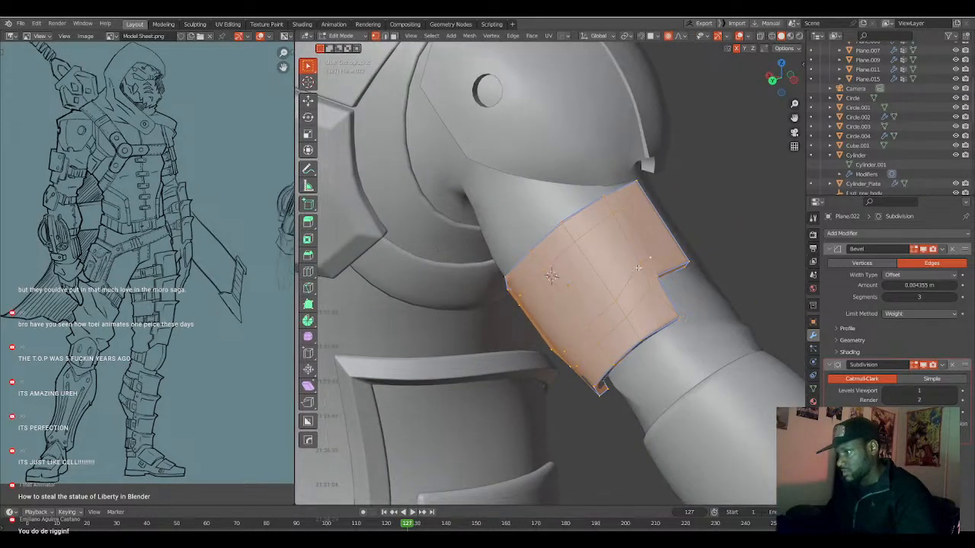
# Slide the lengthwise edges between the upper border and the notch, repositioning the inner vertices around the notch corner.
pyautogui.click(639, 268)
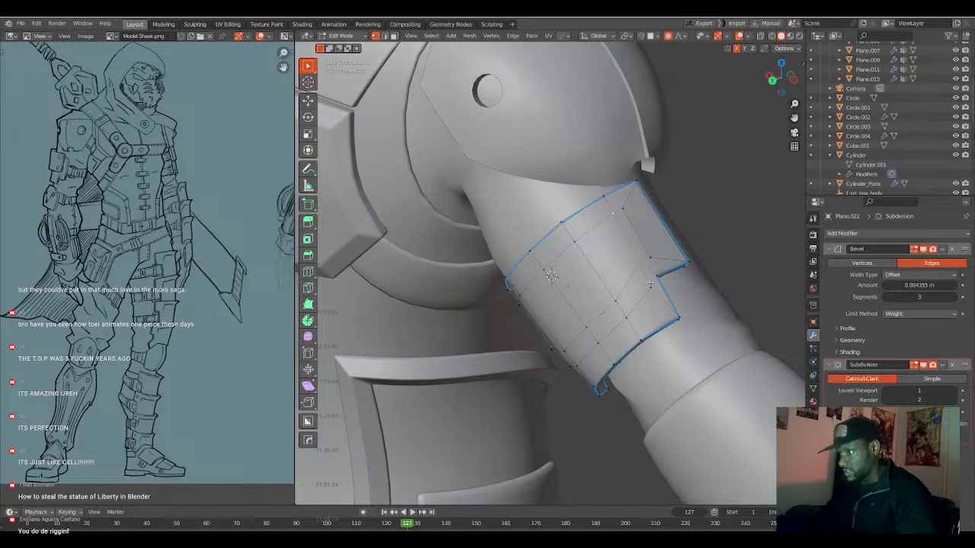
pyautogui.press('g')
pyautogui.press('g')
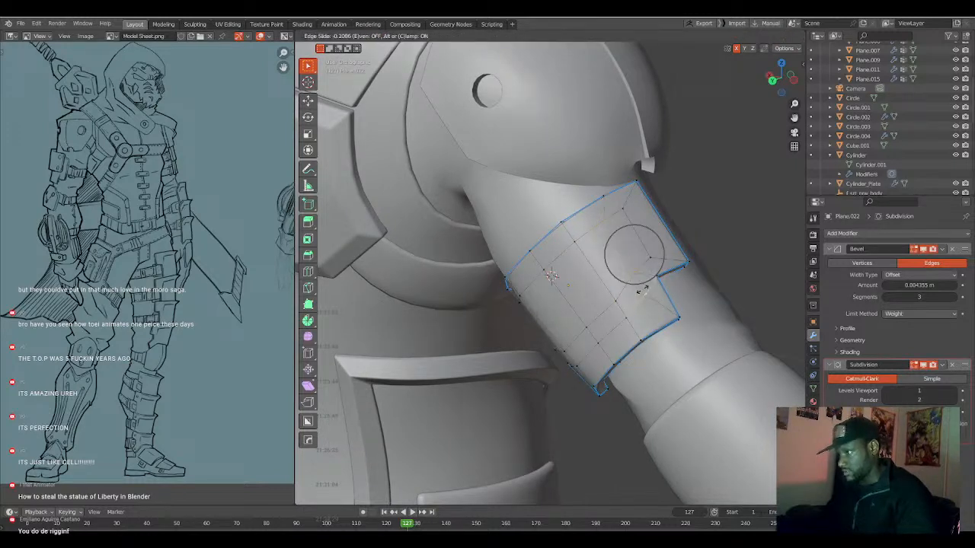
pyautogui.click(641, 291)
pyautogui.click(639, 269)
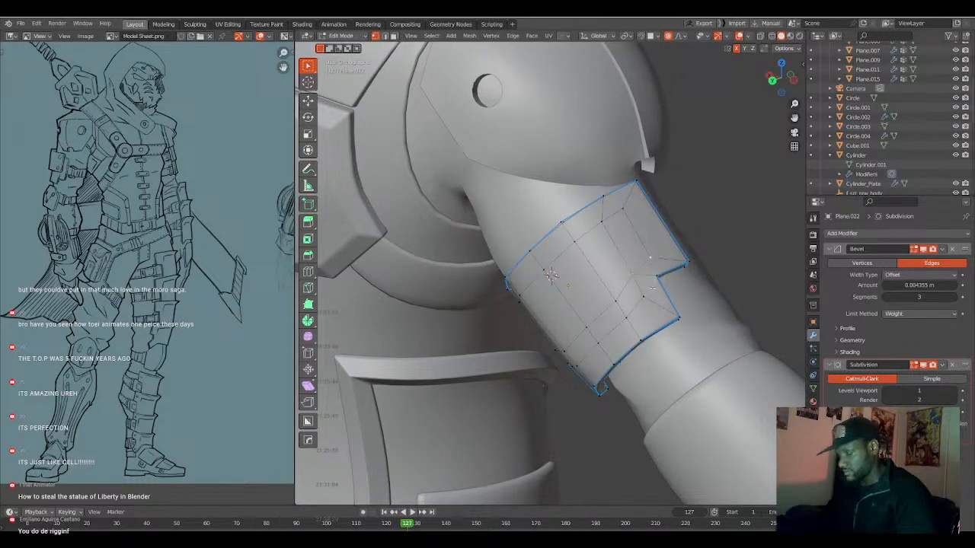
pyautogui.press('g')
pyautogui.press('g')
pyautogui.click(651, 272)
# Check the arm plate's shading and move its Subdivision modifier above the Bevel modifier.
pyautogui.press('Tab')
pyautogui.moveTo(651, 305); pyautogui.dragTo(671, 289, button='middle')
pyautogui.press('Tab')
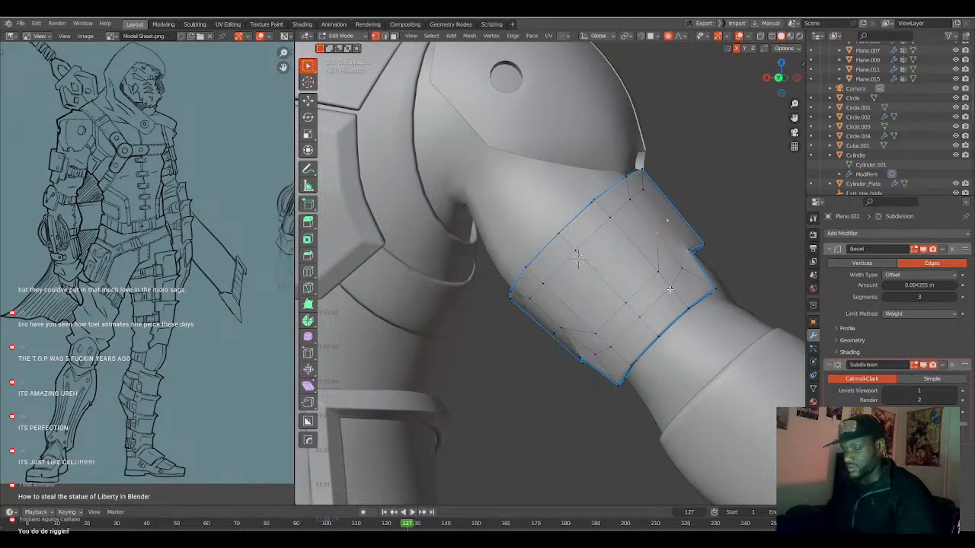
pyautogui.press('Tab')
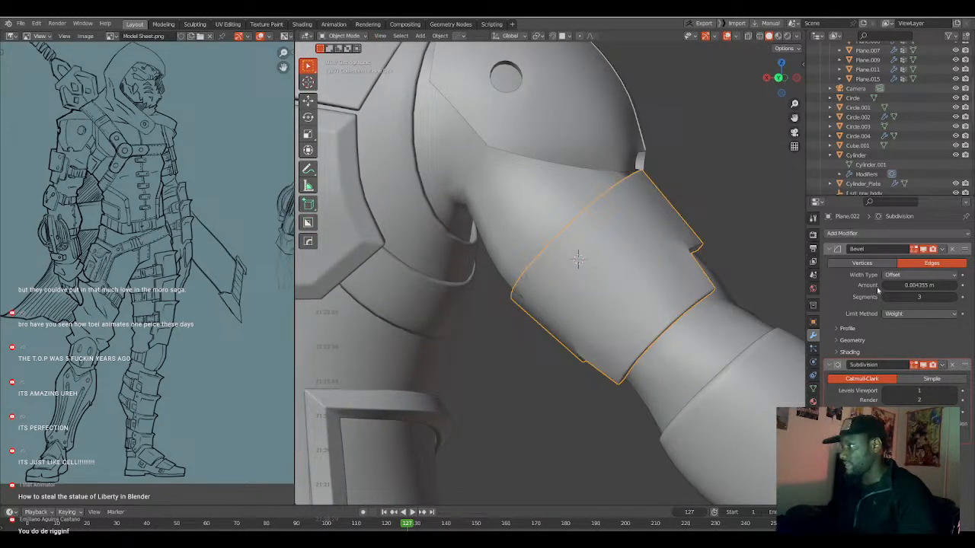
pyautogui.moveTo(965, 367); pyautogui.dragTo(965, 250)
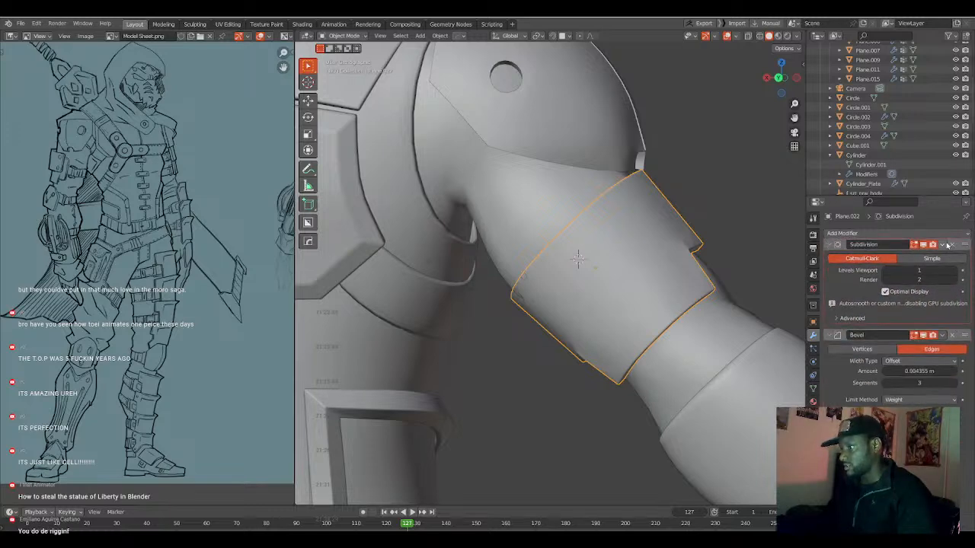
pyautogui.moveTo(705, 281); pyautogui.dragTo(720, 300, button='middle')
# Select the plate's broad surface faces in face mode and check the selection in wireframe.
pyautogui.press('Tab')
pyautogui.scroll(2, 678, 302)
pyautogui.press('a')
pyautogui.press('3')
pyautogui.keyDown('alt'); pyautogui.click(730, 298); pyautogui.keyUp('alt')
pyautogui.keyDown('alt'); pyautogui.keyDown('shift'); pyautogui.click(712, 269); pyautogui.keyUp('shift'); pyautogui.keyUp('alt')
pyautogui.keyDown('alt'); pyautogui.keyDown('shift'); pyautogui.click(688, 234); pyautogui.keyUp('shift'); pyautogui.keyUp('alt')
pyautogui.moveTo(689, 307); pyautogui.dragTo(701, 283, button='middle')
pyautogui.hotkey('shift', 'z')
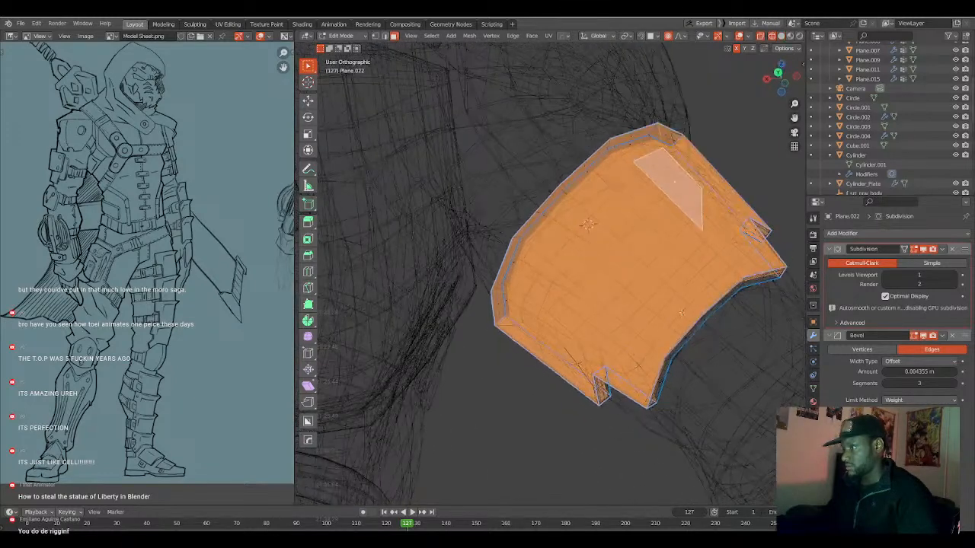
pyautogui.hotkey('shift', 'z')
pyautogui.moveTo(705, 199); pyautogui.dragTo(709, 235, button='middle')
pyautogui.moveTo(727, 300); pyautogui.dragTo(741, 286, button='middle')
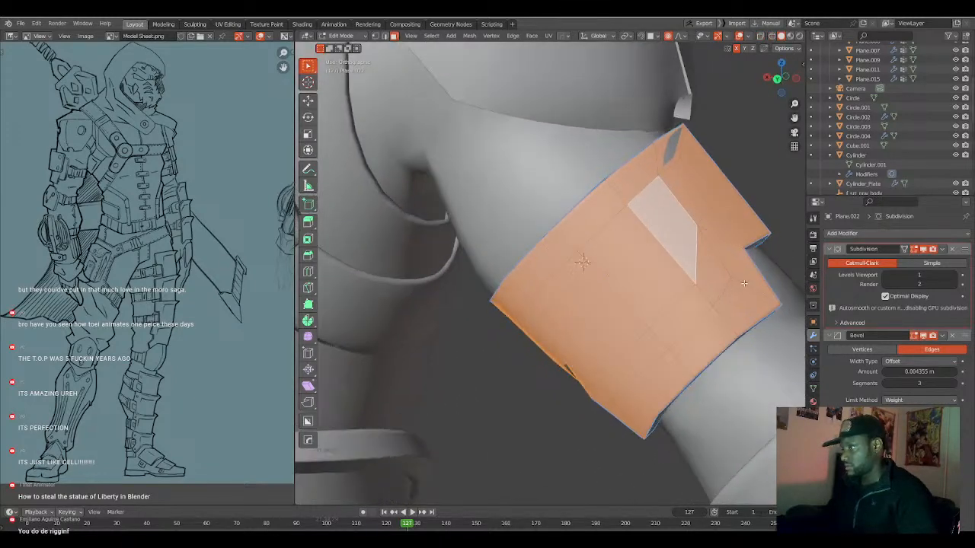
# Complete the surface face selection, inset it by 0.005697 m with Boundary enabled, and apply Mark to the selection.
pyautogui.keyDown('alt'); pyautogui.click(736, 286); pyautogui.keyUp('alt')
pyautogui.moveTo(712, 293)
pyautogui.mouseDown()
pyautogui.moveTo(663, 252)
pyautogui.moveTo(587, 305)
pyautogui.moveTo(595, 336)
pyautogui.mouseUp()
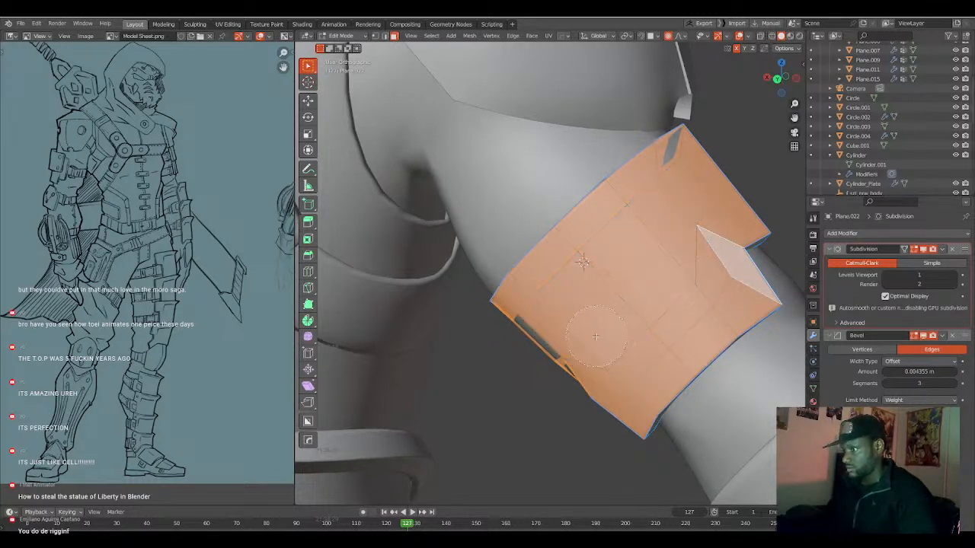
pyautogui.click(561, 315)
pyautogui.rightClick(560, 315)
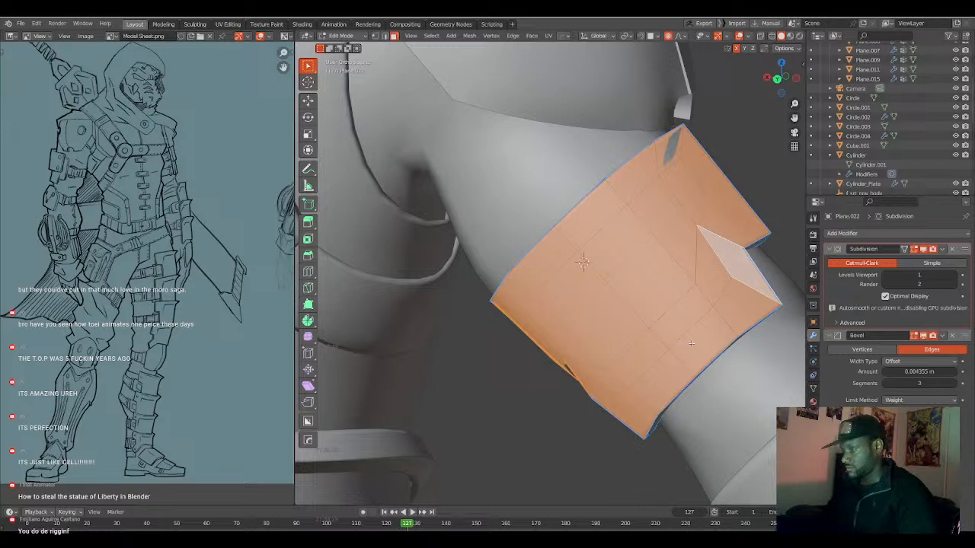
pyautogui.press('i')
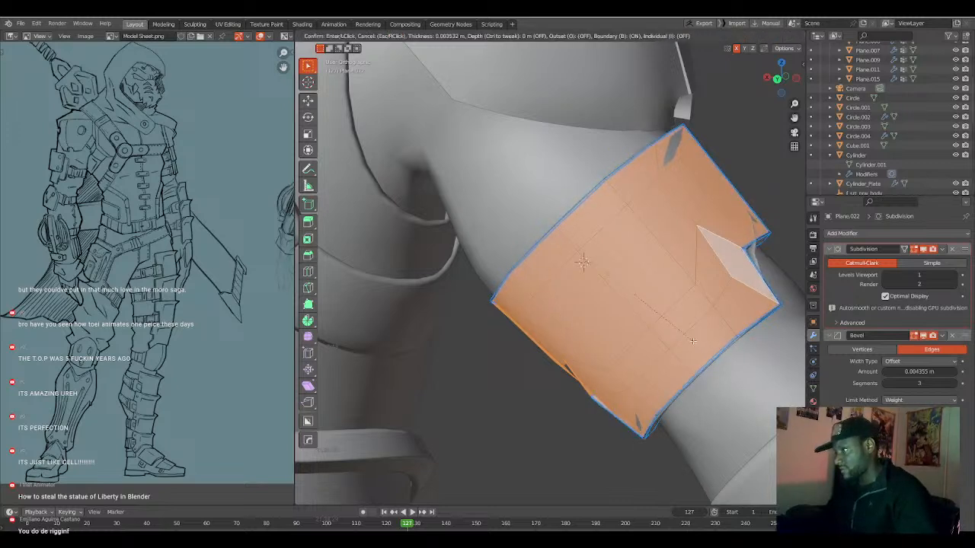
pyautogui.click(692, 340)
pyautogui.press('q')
pyautogui.click(691, 340)
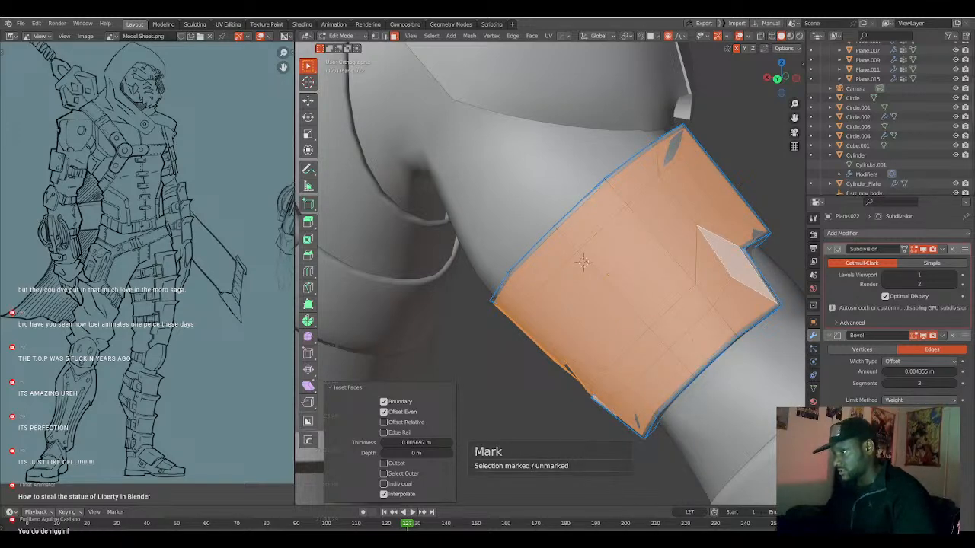
# Add one centred loop cut around the thickness of the plate's rim and inspect the smoothed plate in Object Mode.
pyautogui.moveTo(692, 341); pyautogui.dragTo(642, 337, button='middle')
pyautogui.scroll(2, 663, 334)
pyautogui.press('a')
pyautogui.press('a')
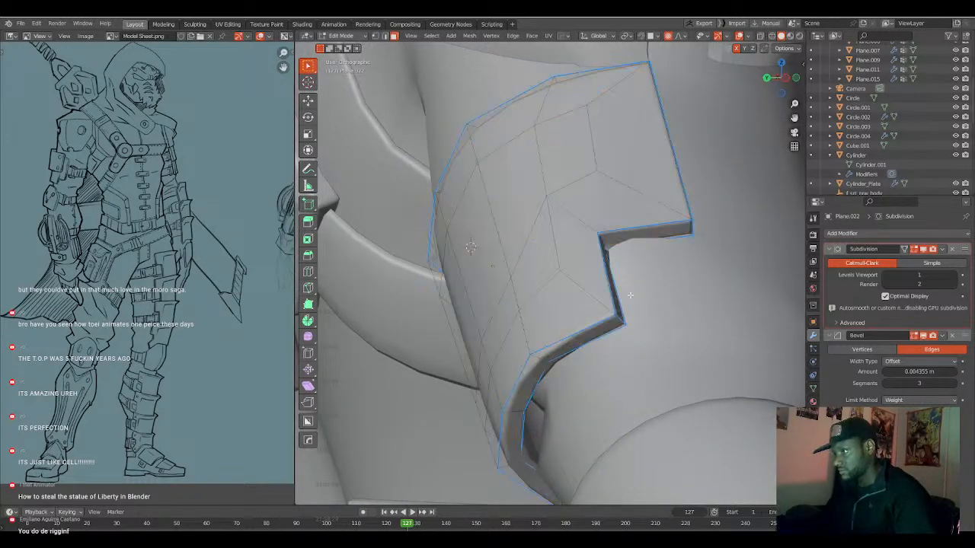
pyautogui.moveTo(611, 296); pyautogui.dragTo(583, 294, button='middle')
pyautogui.hotkey('ctrl', 'r')
pyautogui.click(594, 215)
pyautogui.rightClick(594, 216)
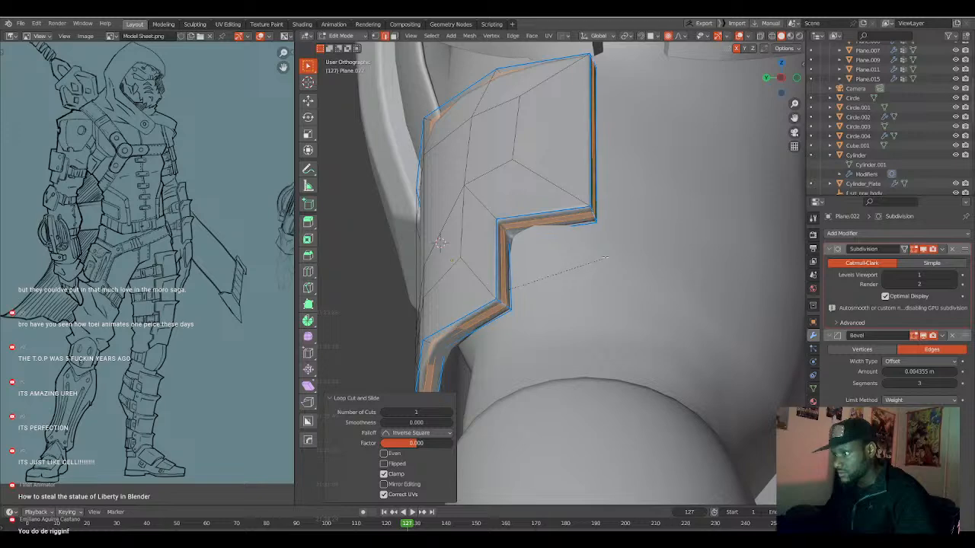
pyautogui.click(582, 258)
pyautogui.press('Tab')
pyautogui.moveTo(576, 259); pyautogui.dragTo(624, 272, button='middle')
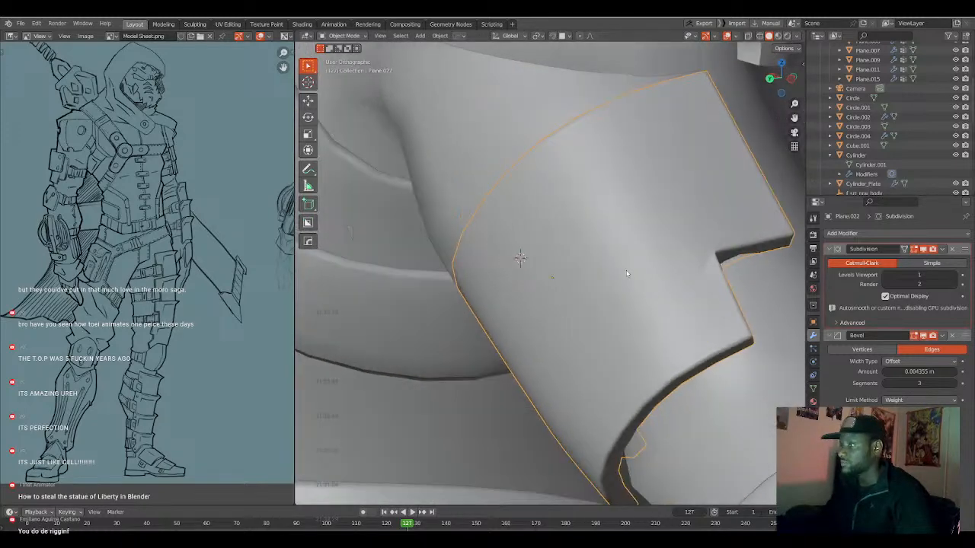
# Add a Weighted Normal modifier with Keep Sharp to the plate and move it above Subdivision in the stack.
pyautogui.scroll(-2, 623, 272)
pyautogui.press('q')
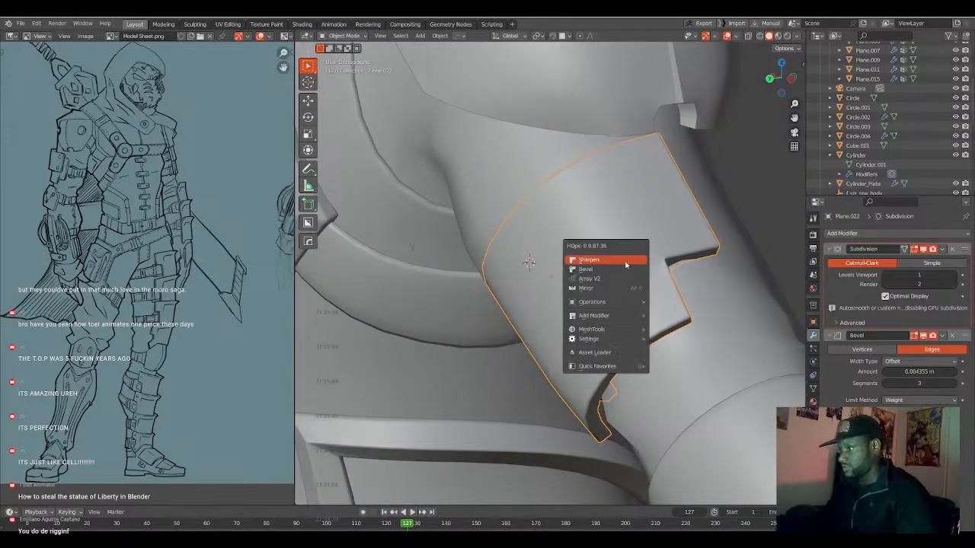
pyautogui.moveTo(615, 317)
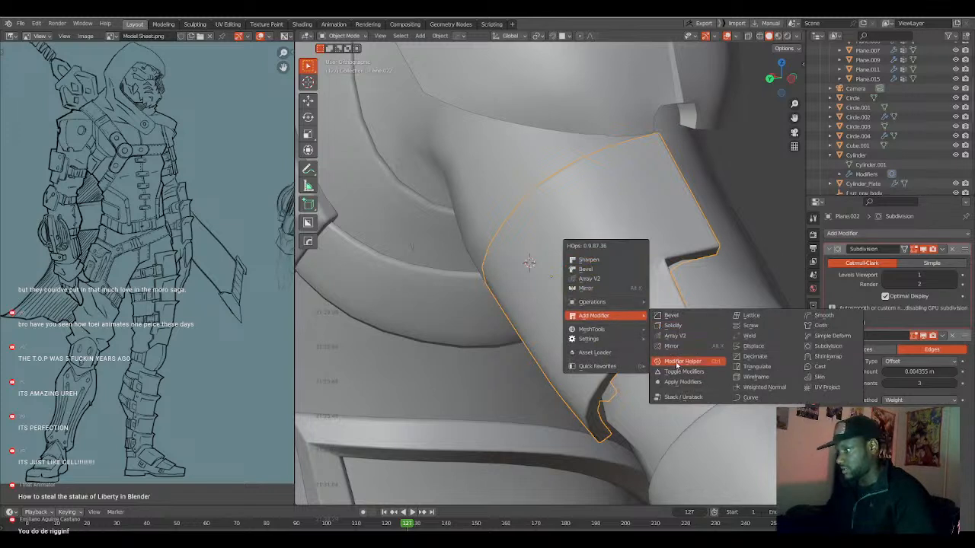
pyautogui.click(747, 388)
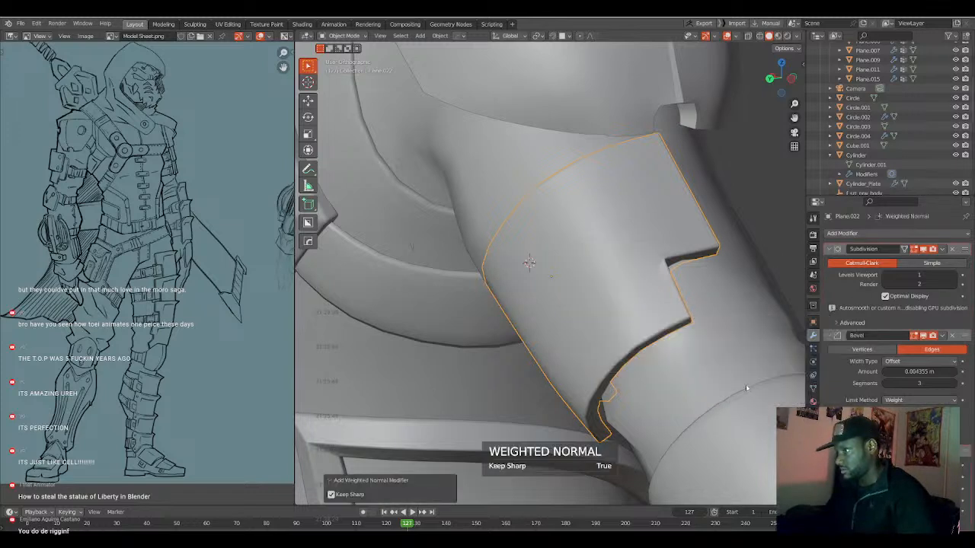
pyautogui.moveTo(966, 452); pyautogui.dragTo(960, 238)
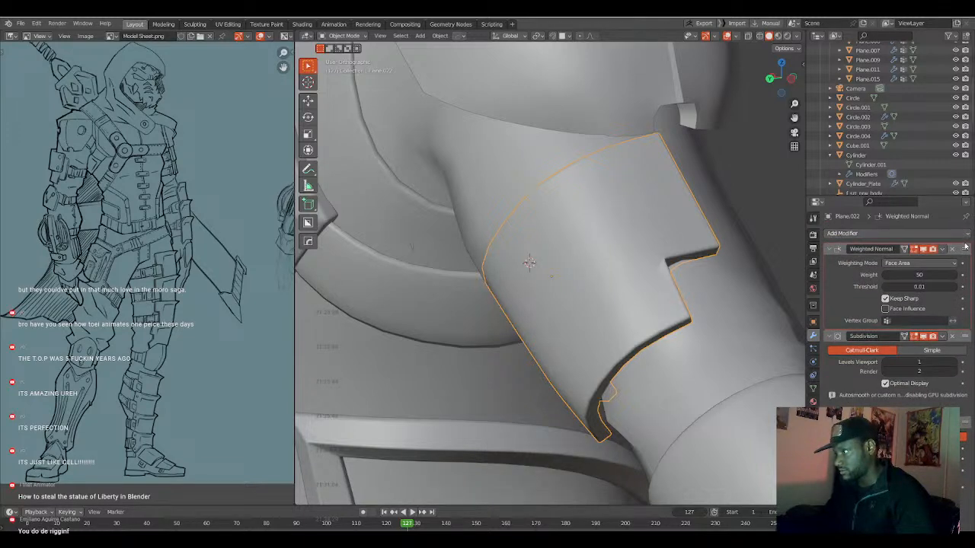
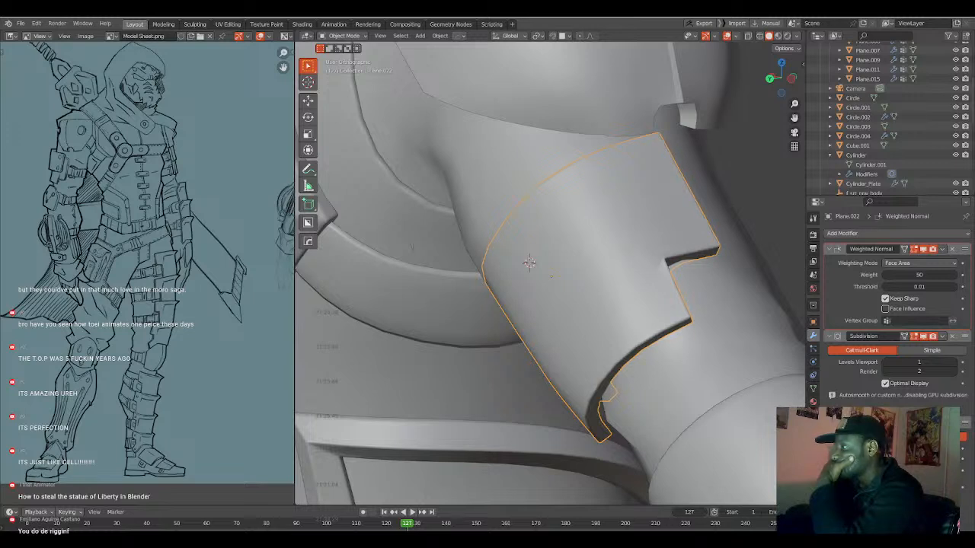
# Undo the last change to the upper-arm armor plate.
pyautogui.hotkey('ctrl', 'z')
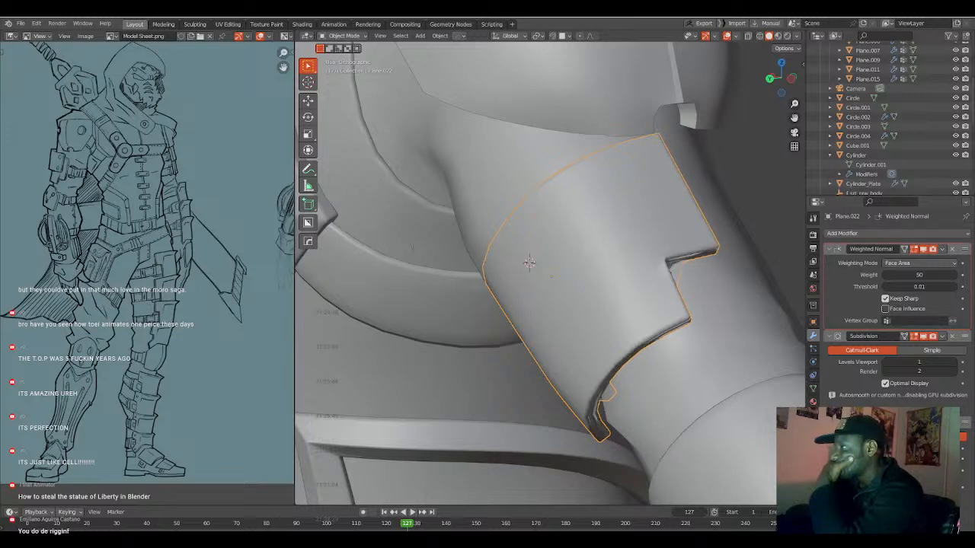
pyautogui.hotkey('ctrl', 'shift', 'z')
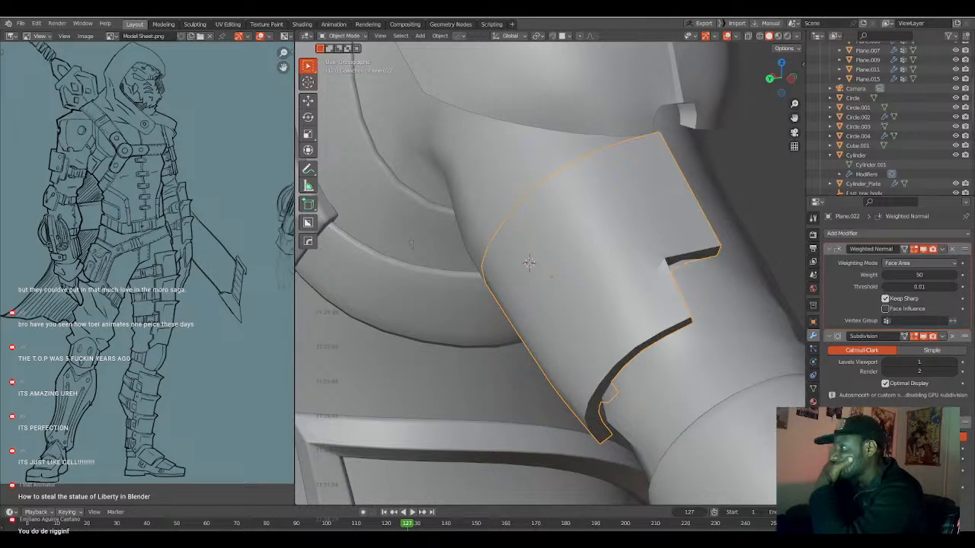
pyautogui.hotkey('ctrl', 'z')
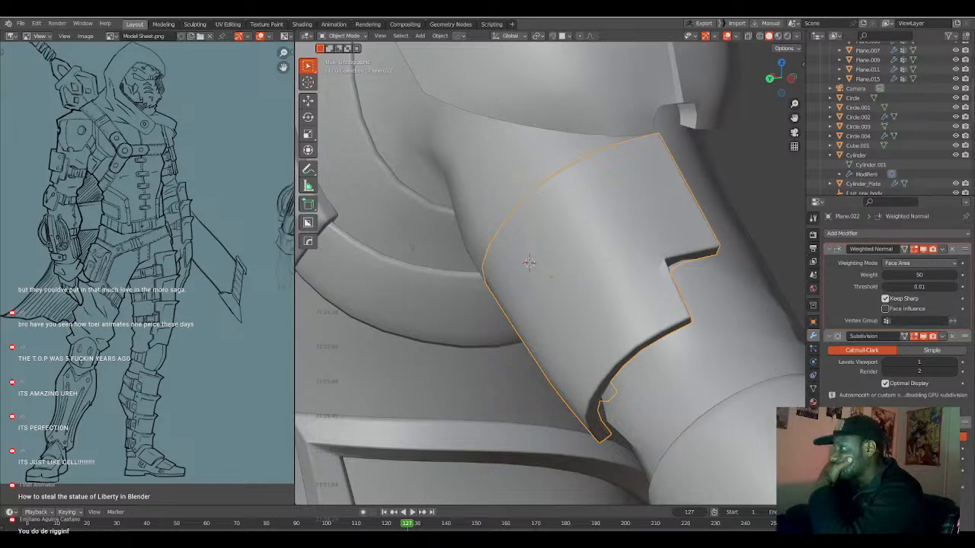
# Connect the inner vertex above the plate's notch to the notch's inner corner with an edge.
pyautogui.scroll(3, 702, 271)
pyautogui.press('Tab')
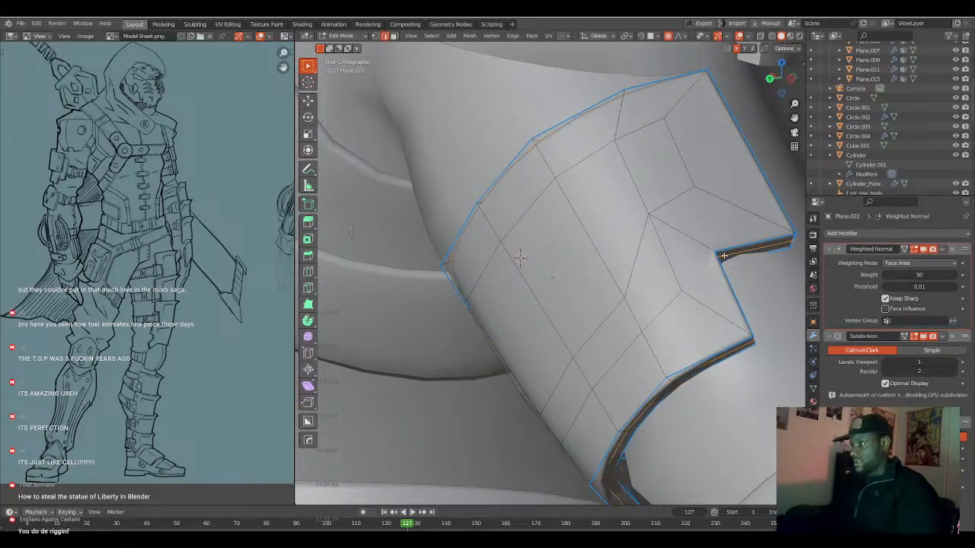
pyautogui.keyDown('shift'); pyautogui.moveTo(703, 267); pyautogui.dragTo(672, 282, button='middle'); pyautogui.keyUp('shift')
pyautogui.scroll(1, 673, 282)
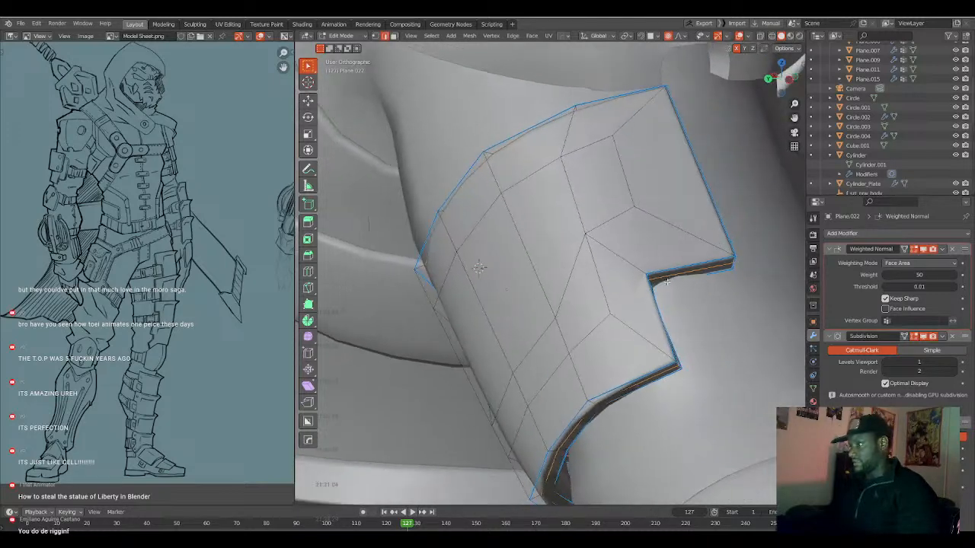
pyautogui.scroll(1, 673, 281)
pyautogui.click(689, 277)
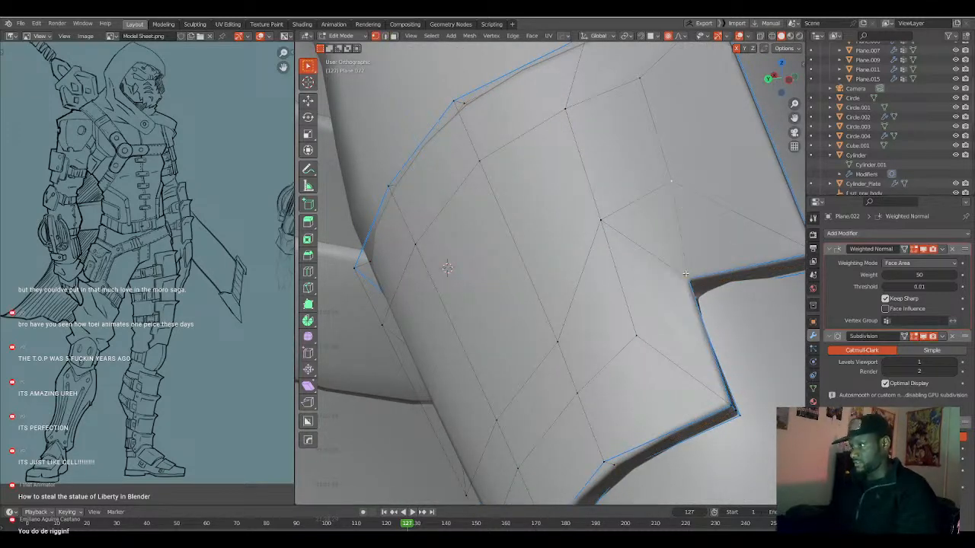
pyautogui.press('Tab')
pyautogui.scroll(-1, 688, 282)
pyautogui.press('Tab')
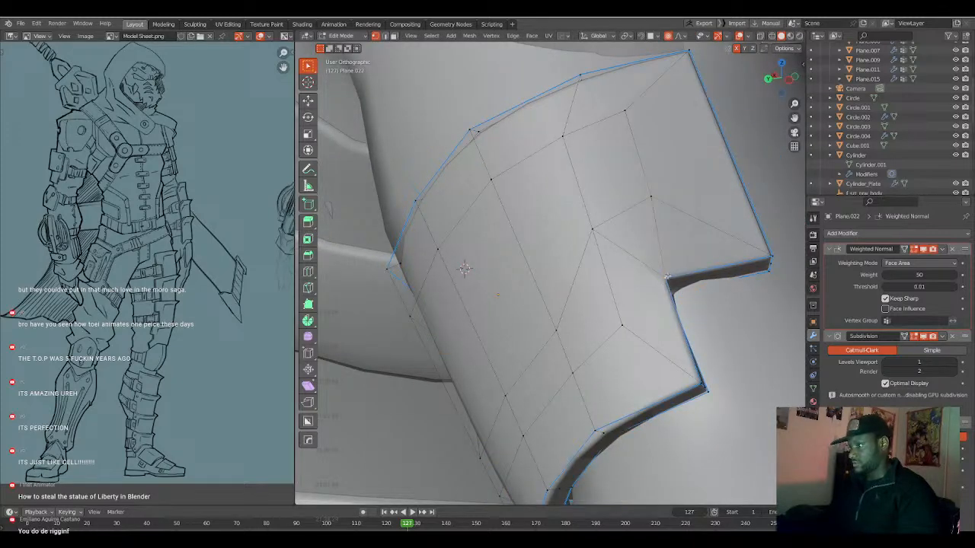
# Connect the vertex below the notch to the notch's inner corner and slide that vertex slightly along its edge.
pyautogui.press('Tab')
pyautogui.moveTo(623, 320); pyautogui.dragTo(650, 331, button='middle')
pyautogui.press('Tab')
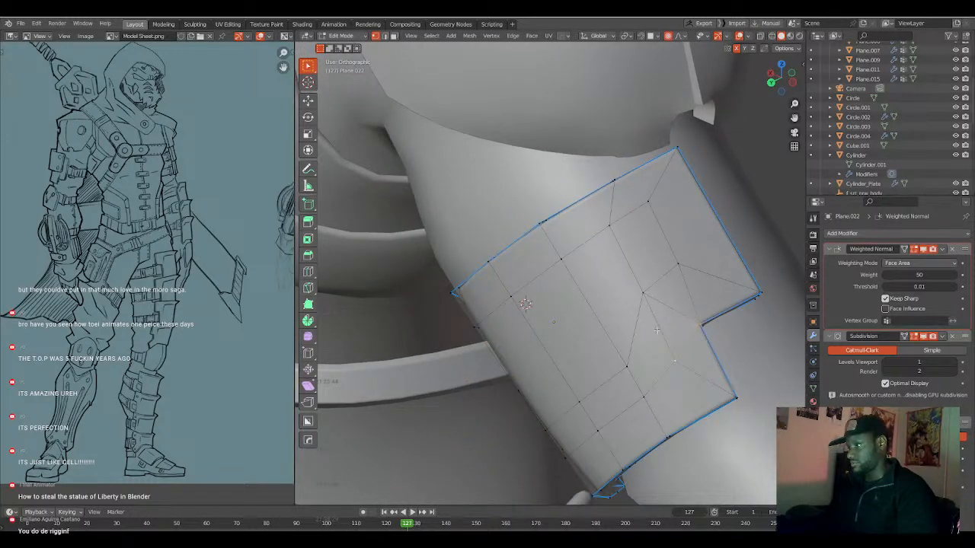
pyautogui.press('g')
pyautogui.press('g')
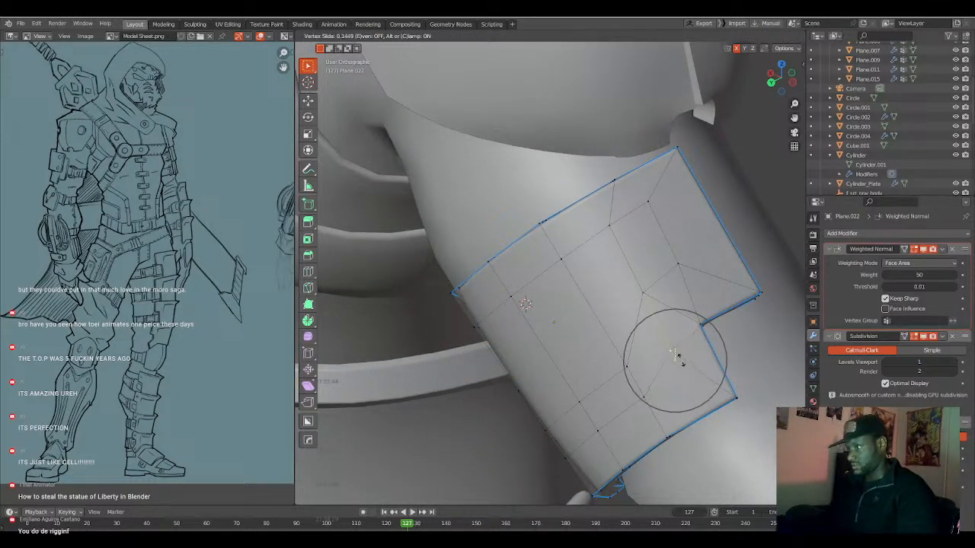
pyautogui.click(677, 357)
pyautogui.press('Tab')
pyautogui.moveTo(681, 364); pyautogui.dragTo(665, 343, button='middle')
pyautogui.press('Tab')
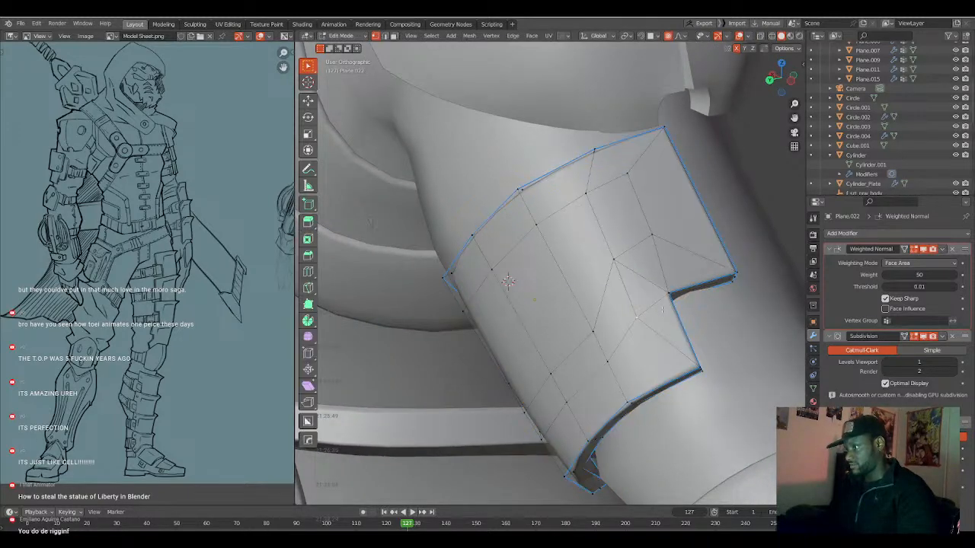
# Dissolve the diagonal edge running from the plate's interior into the notch's inner corner.
pyautogui.press('2')
pyautogui.click(647, 279)
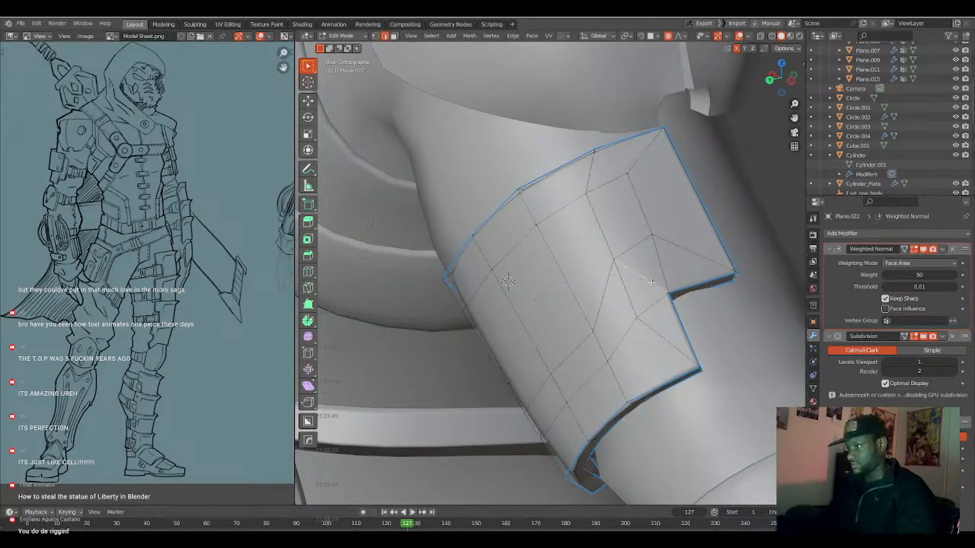
pyautogui.hotkey('ctrl', 'x')
pyautogui.press('Tab')
pyautogui.moveTo(642, 294)
pyautogui.mouseDown(button='middle')
pyautogui.moveTo(607, 315)
pyautogui.moveTo(633, 309)
pyautogui.moveTo(644, 274)
pyautogui.moveTo(627, 305)
pyautogui.mouseUp(button='middle')
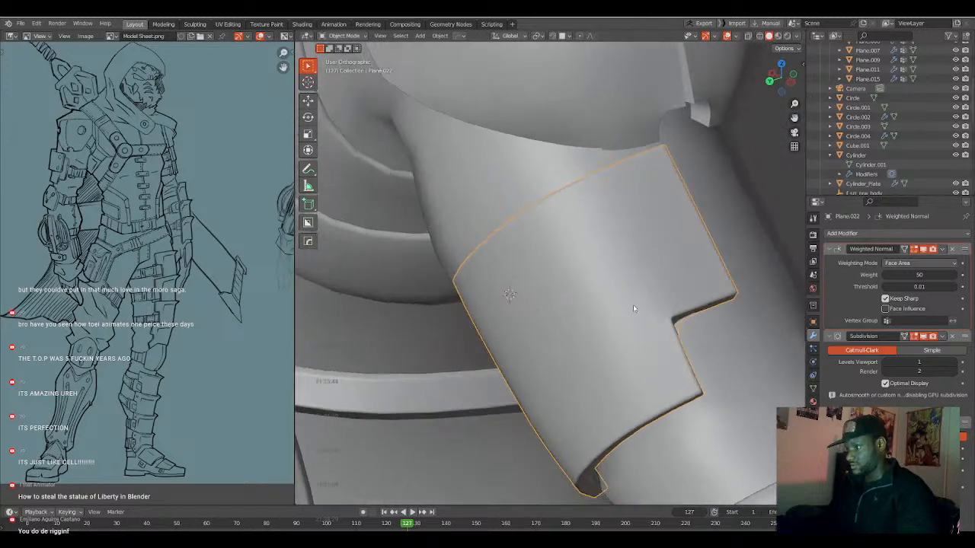
pyautogui.press('Tab')
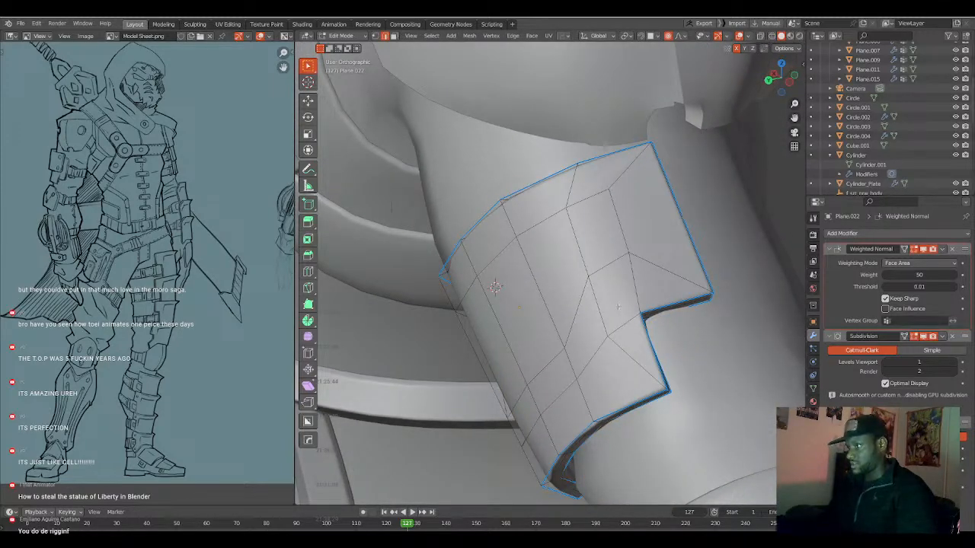
pyautogui.moveTo(618, 307); pyautogui.dragTo(666, 307, button='middle')
pyautogui.press('Tab')
# Dissolve another edge in the lower part of the plate.
pyautogui.press('Tab')
pyautogui.scroll(-2, 671, 302)
pyautogui.click(560, 370)
pyautogui.hotkey('ctrl', 'x')
pyautogui.press('Tab')
pyautogui.moveTo(621, 341); pyautogui.dragTo(601, 347, button='middle')
pyautogui.press('Tab')
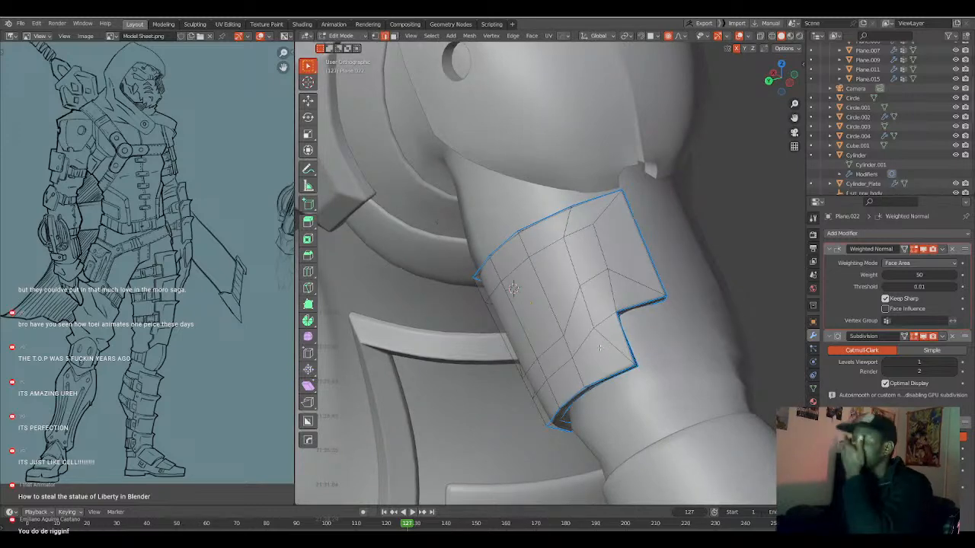
pyautogui.moveTo(600, 348); pyautogui.dragTo(608, 326, button='middle')
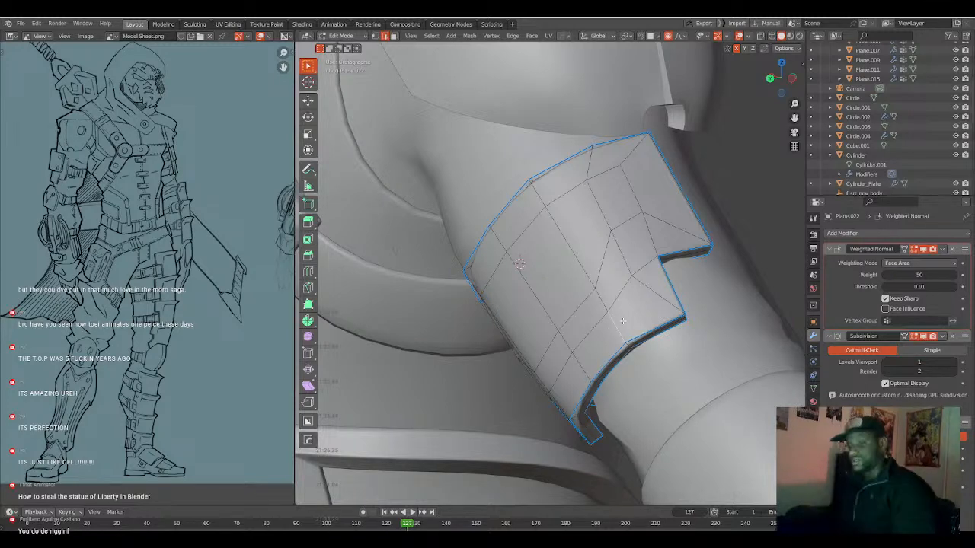
# Select the faces along the plate's lower rim, around the notches and up the far side edge.
pyautogui.click(659, 289)
pyautogui.keyDown('ctrl'); pyautogui.click(642, 313); pyautogui.keyUp('ctrl')
pyautogui.moveTo(639, 318); pyautogui.dragTo(674, 313, button='middle')
pyautogui.keyDown('ctrl'); pyautogui.click(608, 392); pyautogui.keyUp('ctrl')
pyautogui.moveTo(608, 392); pyautogui.dragTo(591, 371, button='middle')
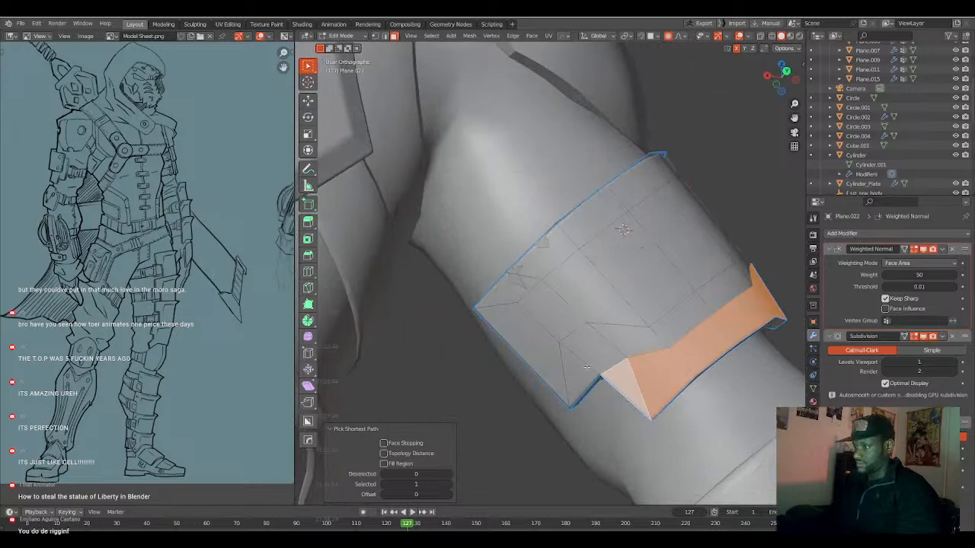
pyautogui.keyDown('ctrl'); pyautogui.click(586, 369); pyautogui.keyUp('ctrl')
pyautogui.keyDown('ctrl'); pyautogui.click(547, 361); pyautogui.keyUp('ctrl')
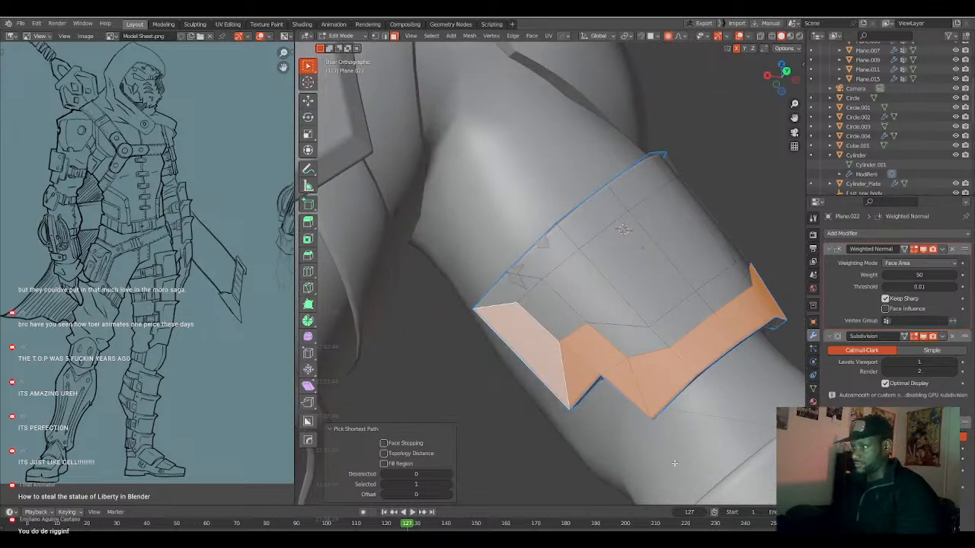
# Add the faces along the plate's upper rim and near side edge to complete the border selection.
pyautogui.keyDown('ctrl'); pyautogui.click(588, 217); pyautogui.keyUp('ctrl')
pyautogui.moveTo(590, 218); pyautogui.dragTo(510, 279, button='middle')
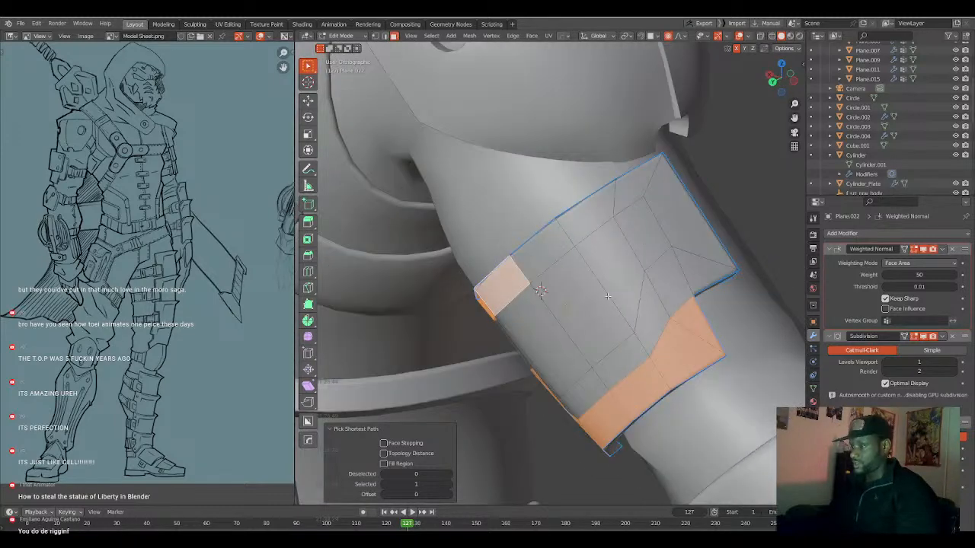
pyautogui.keyDown('ctrl'); pyautogui.click(643, 187); pyautogui.keyUp('ctrl')
pyautogui.keyDown('ctrl'); pyautogui.click(659, 192); pyautogui.keyUp('ctrl')
pyautogui.keyDown('ctrl'); pyautogui.click(692, 273); pyautogui.keyUp('ctrl')
pyautogui.moveTo(692, 274); pyautogui.dragTo(646, 336, button='middle')
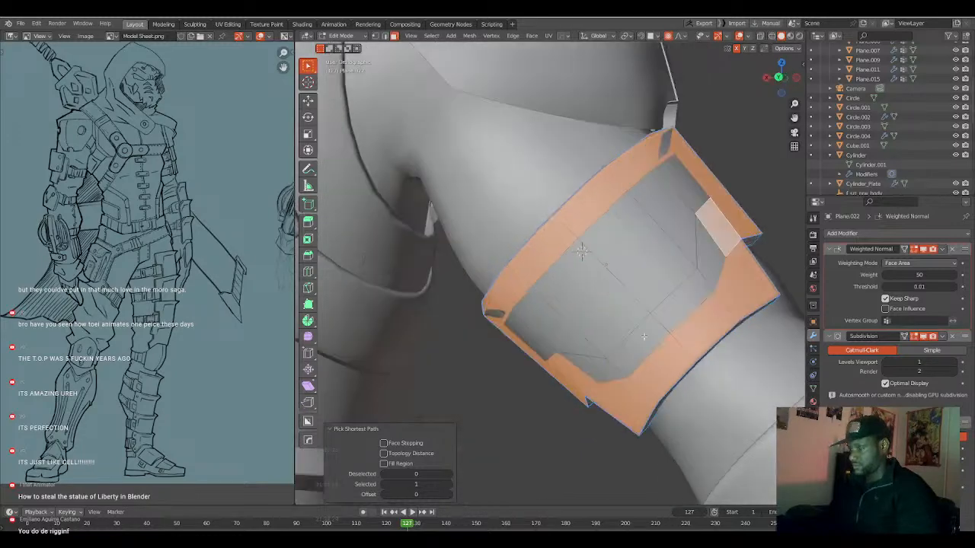
# Add the plate's interior faces to the selection and inset the whole outer surface by about 0.03 m.
pyautogui.keyDown('ctrl'); pyautogui.click(606, 365); pyautogui.keyUp('ctrl')
pyautogui.keyDown('ctrl'); pyautogui.click(542, 339); pyautogui.keyUp('ctrl')
pyautogui.keyDown('ctrl'); pyautogui.click(690, 201); pyautogui.keyUp('ctrl')
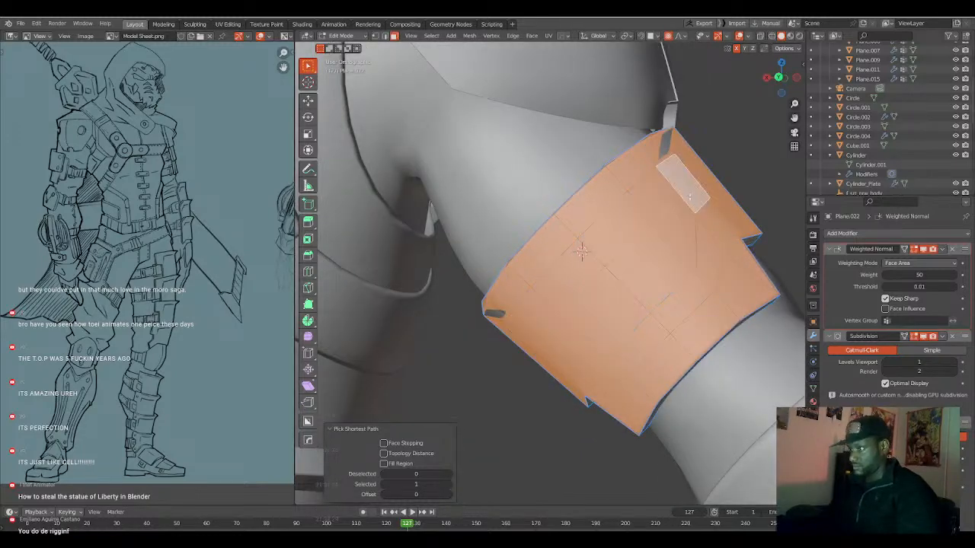
pyautogui.moveTo(698, 248); pyautogui.dragTo(651, 274, button='middle')
pyautogui.press('i')
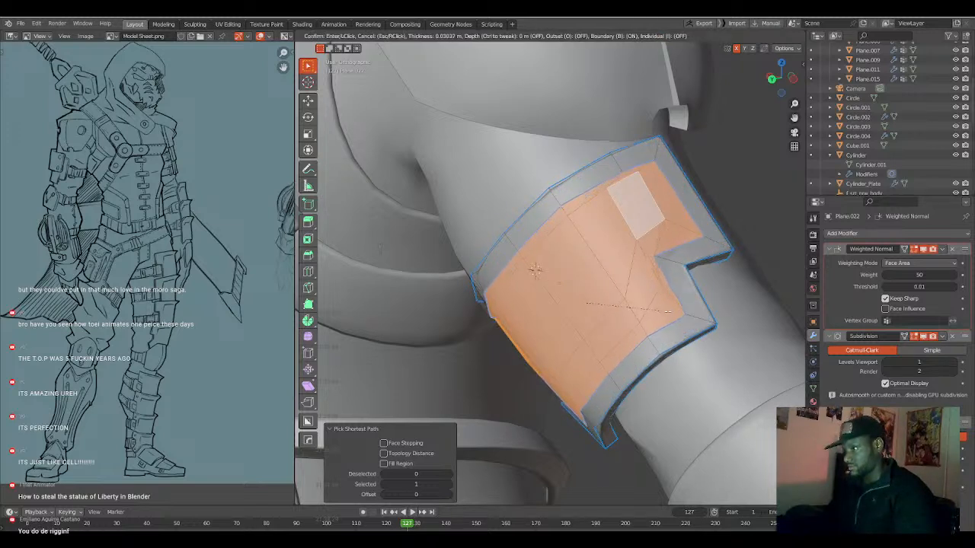
pyautogui.click(669, 311)
pyautogui.press('Tab')
pyautogui.moveTo(669, 310)
pyautogui.mouseDown(button='middle')
pyautogui.moveTo(622, 335)
pyautogui.moveTo(622, 346)
pyautogui.moveTo(644, 352)
pyautogui.moveTo(681, 330)
pyautogui.moveTo(656, 319)
pyautogui.mouseUp(button='middle')
pyautogui.scroll(-1, 657, 319)
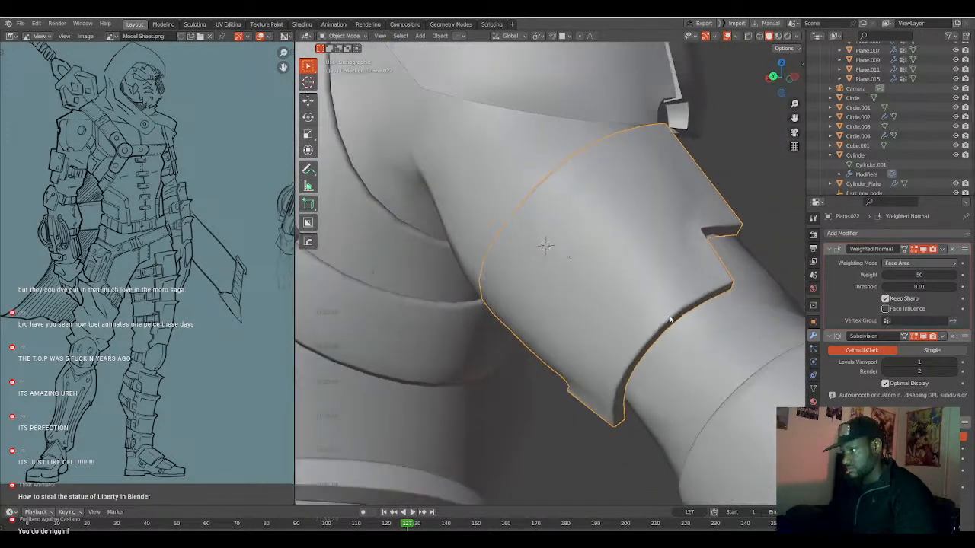
# Expand the Subdivision modifier's advanced settings and toggle one of its options off and back on.
pyautogui.moveTo(964, 336)
pyautogui.mouseDown()
pyautogui.moveTo(969, 443)
pyautogui.moveTo(971, 335)
pyautogui.mouseUp()
pyautogui.click(875, 409)
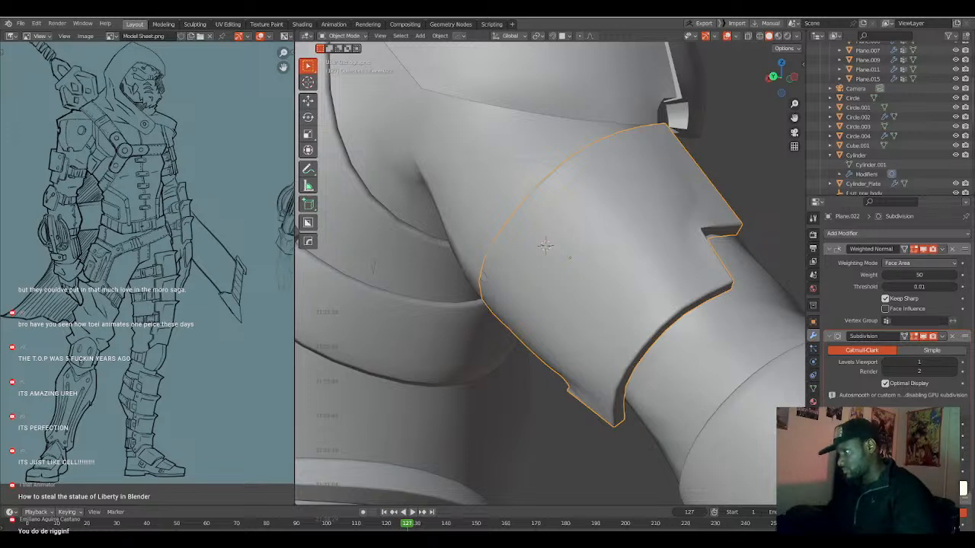
pyautogui.click(886, 472)
pyautogui.click(886, 471)
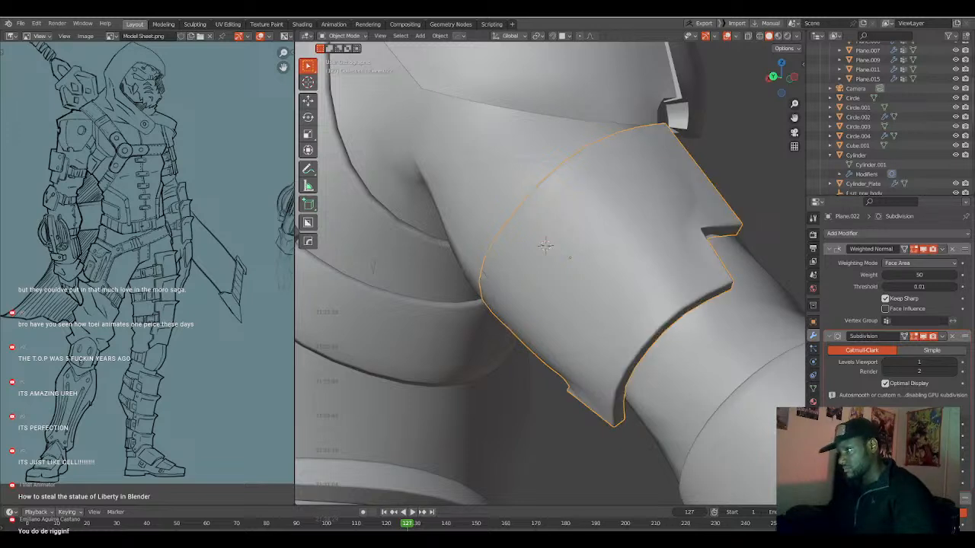
pyautogui.click(886, 472)
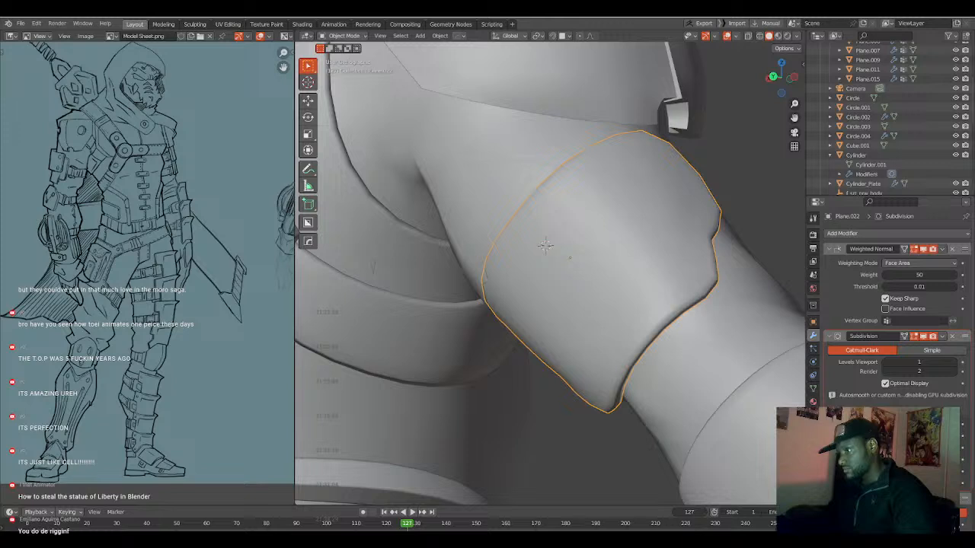
pyautogui.click(886, 471)
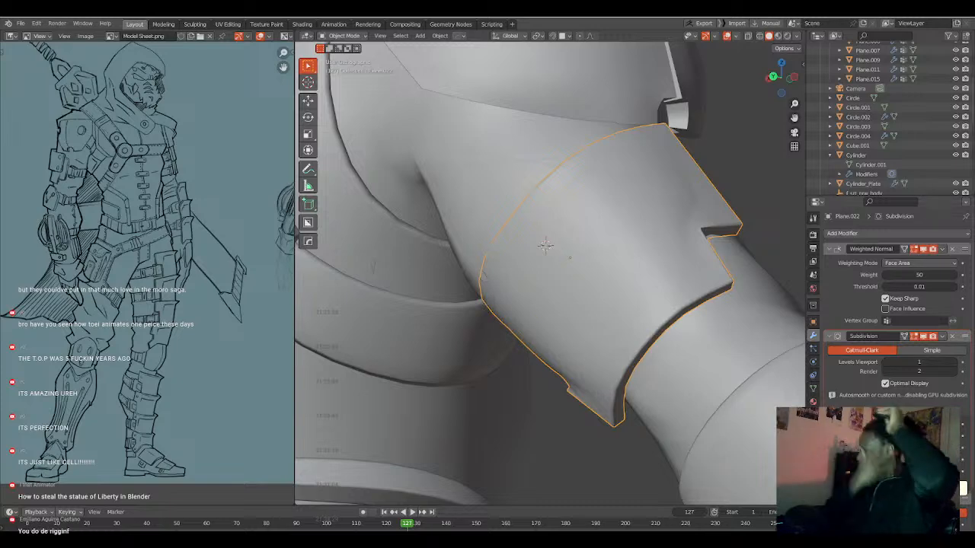
# Collapse the Subdivision and Bevel modifiers and move Subdivision below Bevel in the stack.
pyautogui.moveTo(671, 319); pyautogui.dragTo(720, 314, button='middle')
pyautogui.click(939, 338)
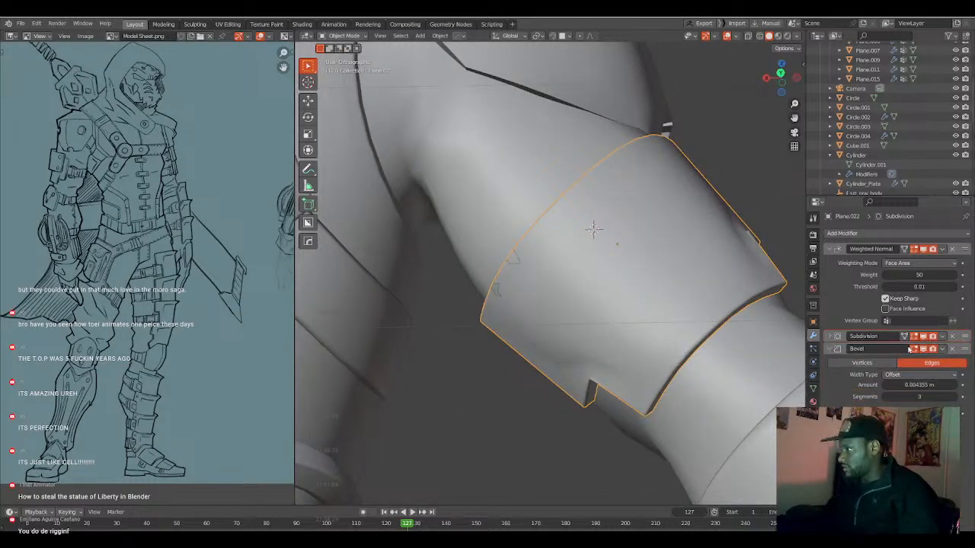
pyautogui.click(942, 349)
pyautogui.moveTo(966, 340); pyautogui.dragTo(966, 352)
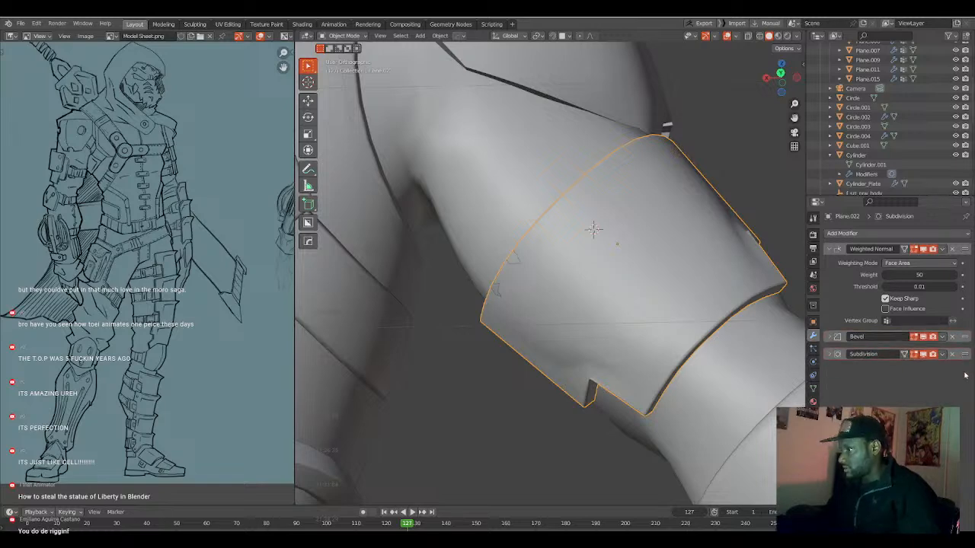
pyautogui.moveTo(709, 328); pyautogui.dragTo(770, 289, button='middle')
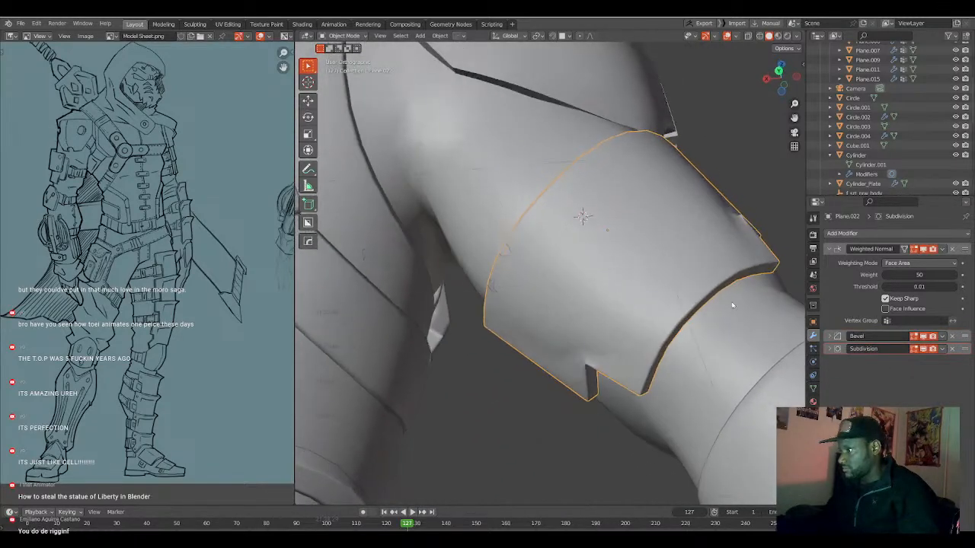
# Remove the plate's Subdivision and Bevel modifiers and add a fresh level 1 Subdivision modifier.
pyautogui.click(952, 349)
pyautogui.moveTo(767, 292); pyautogui.dragTo(697, 304, button='middle')
pyautogui.click(954, 336)
pyautogui.hotkey('ctrl', '1')
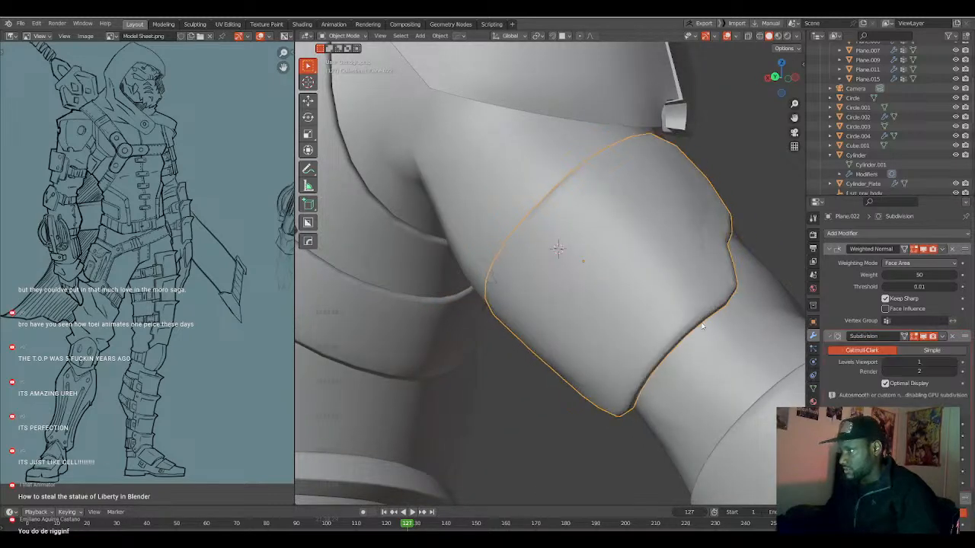
# Undo the modifier changes and the inset on the plate.
pyautogui.press('Tab')
pyautogui.hotkey('ctrl', 'z')
pyautogui.hotkey('ctrl', 'z')
pyautogui.hotkey('ctrl', 'z')
pyautogui.hotkey('ctrl', 'z')
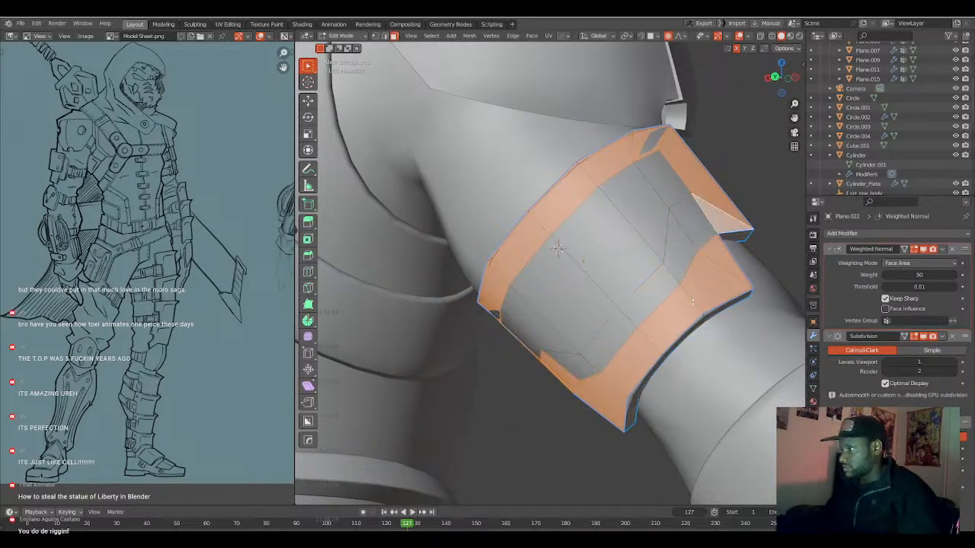
pyautogui.press('Tab')
pyautogui.moveTo(687, 329); pyautogui.dragTo(676, 332, button='middle')
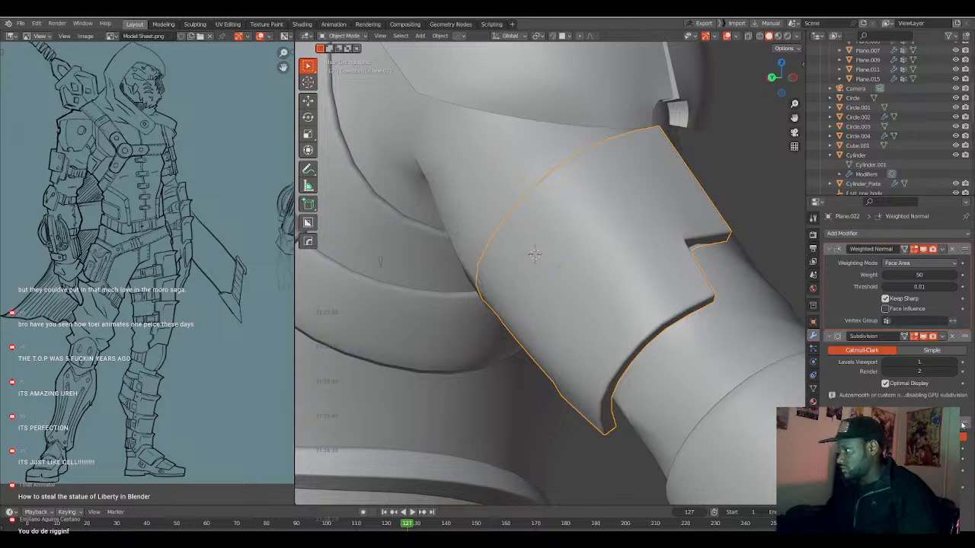
pyautogui.hotkey('ctrl', 'z')
pyautogui.moveTo(681, 329); pyautogui.dragTo(662, 316, button='middle')
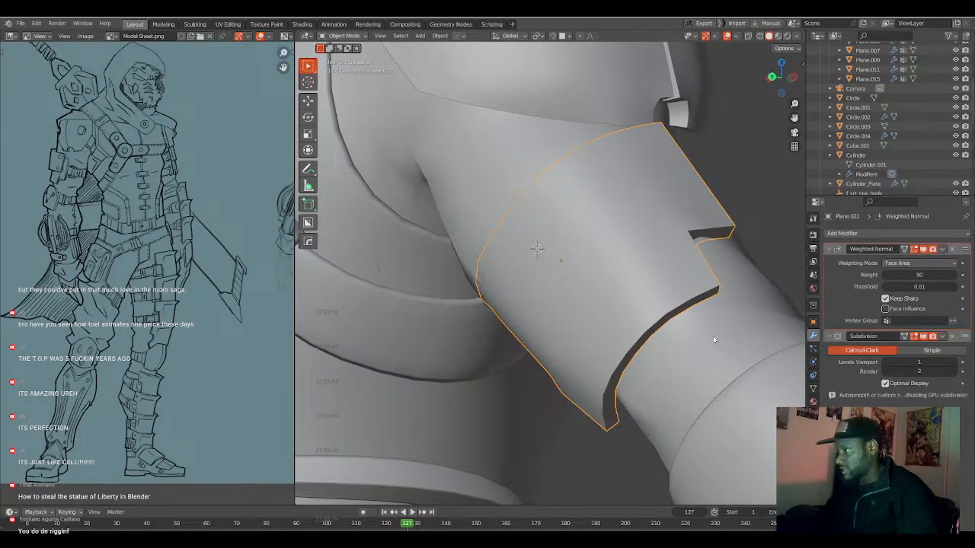
pyautogui.press('Tab')
pyautogui.moveTo(713, 340); pyautogui.dragTo(585, 311, button='middle')
pyautogui.keyDown('alt'); pyautogui.click(582, 314); pyautogui.keyUp('alt')
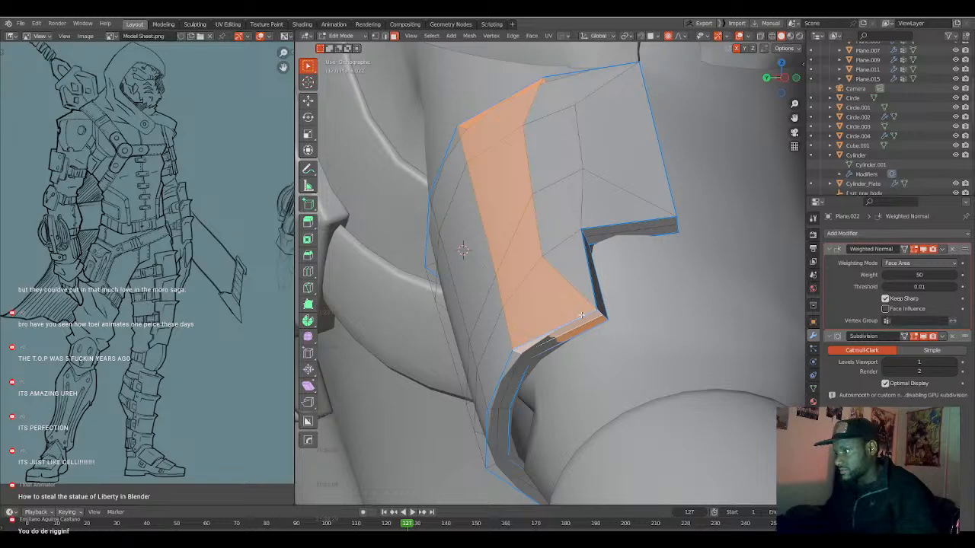
pyautogui.hotkey('alt', 'a')
pyautogui.moveTo(575, 316); pyautogui.dragTo(558, 291, button='middle')
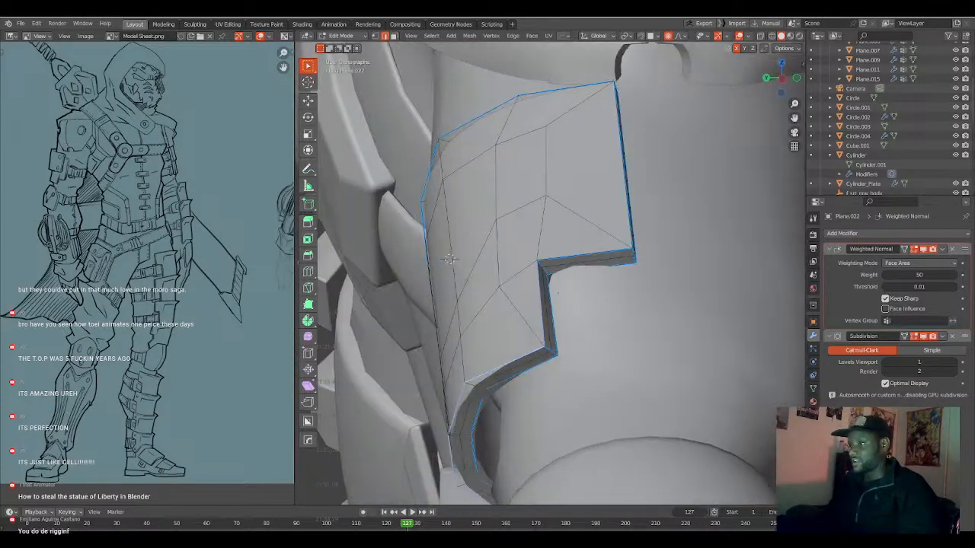
# Round the inner corner of the armor plate's notch by beveling its corner edge.
pyautogui.scroll(4, 557, 292)
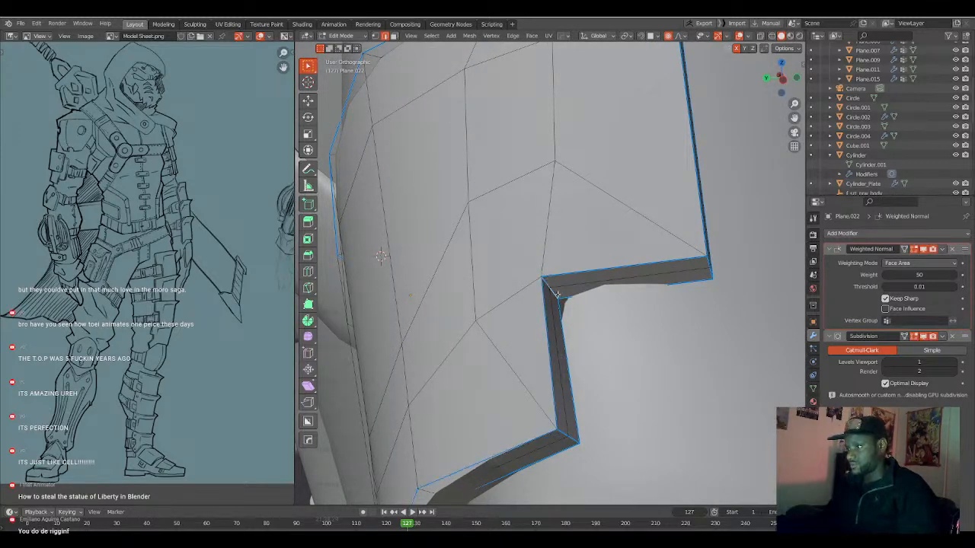
pyautogui.scroll(-5, 559, 293)
pyautogui.moveTo(559, 293); pyautogui.dragTo(601, 314, button='middle')
pyautogui.scroll(3, 602, 314)
pyautogui.moveTo(630, 358)
pyautogui.mouseDown(button='middle')
pyautogui.moveTo(636, 367)
pyautogui.moveTo(642, 341)
pyautogui.moveTo(635, 371)
pyautogui.moveTo(653, 343)
pyautogui.moveTo(626, 335)
pyautogui.moveTo(639, 340)
pyautogui.mouseUp(button='middle')
pyautogui.hotkey('shift', 'z')
pyautogui.click(635, 368)
pyautogui.hotkey('shift', 'z')
pyautogui.hotkey('shift', 'z')
pyautogui.hotkey('shift', 'z')
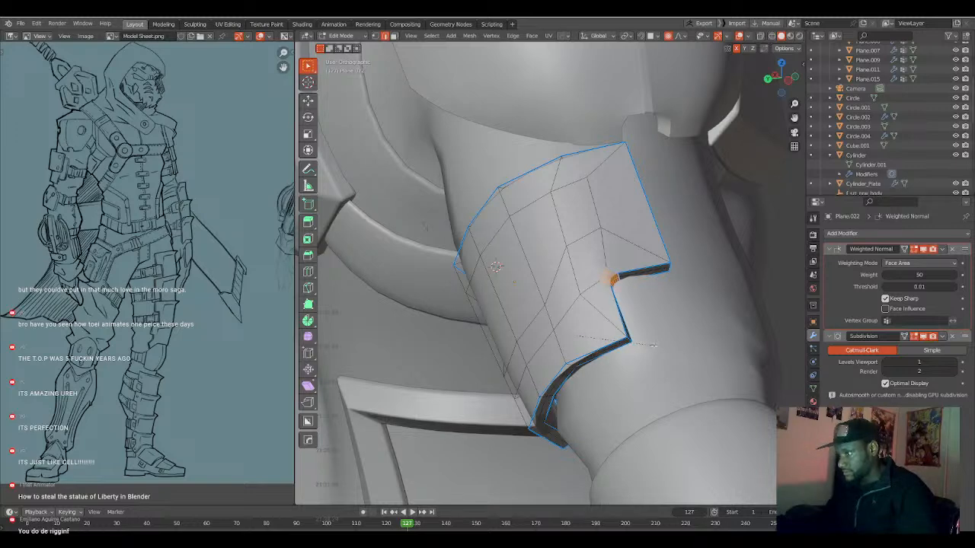
pyautogui.press('Tab')
pyautogui.moveTo(652, 346); pyautogui.dragTo(605, 333, button='middle')
pyautogui.scroll(5, 630, 347)
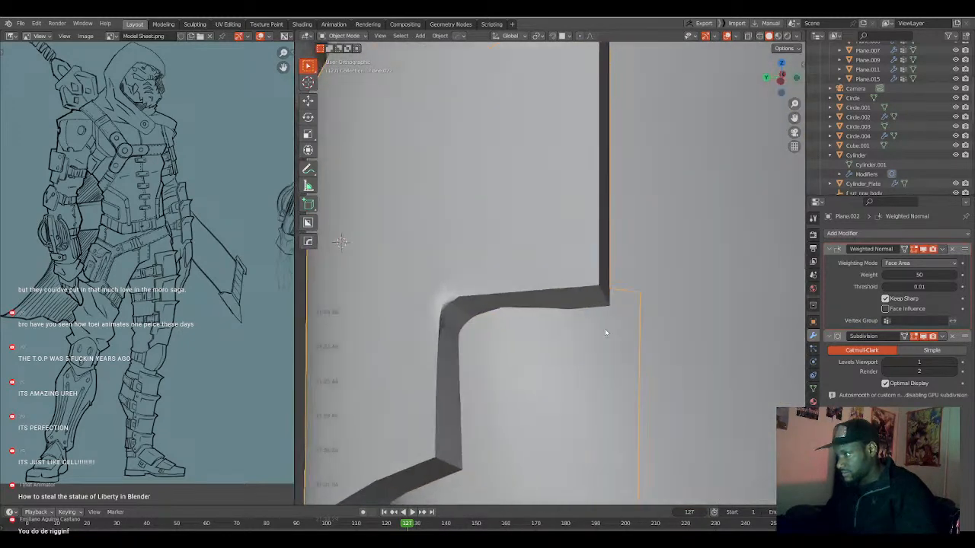
# Toggle the HardOps edge marks on the selected edges beside the notch's newly rounded corner.
pyautogui.press('Tab')
pyautogui.click(450, 297)
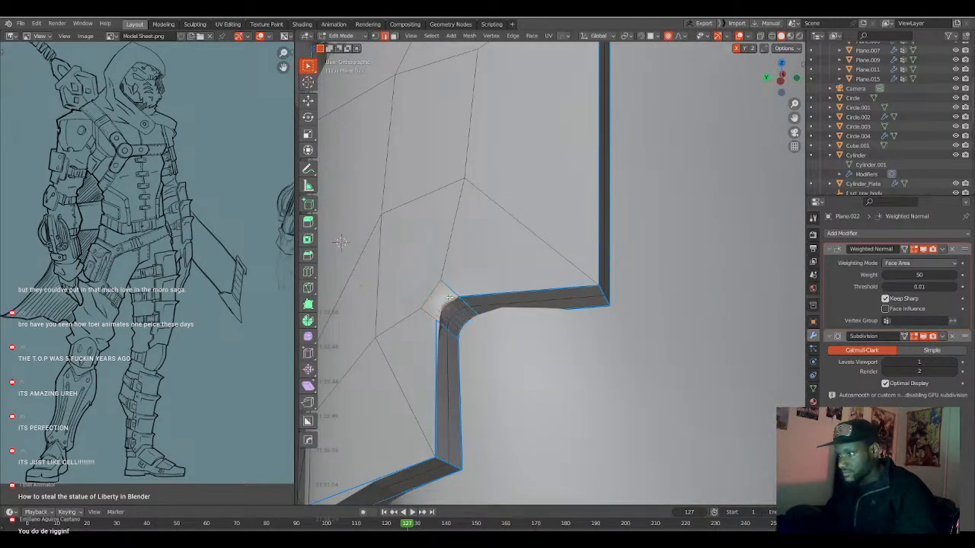
pyautogui.rightClick(449, 298)
pyautogui.click(419, 281)
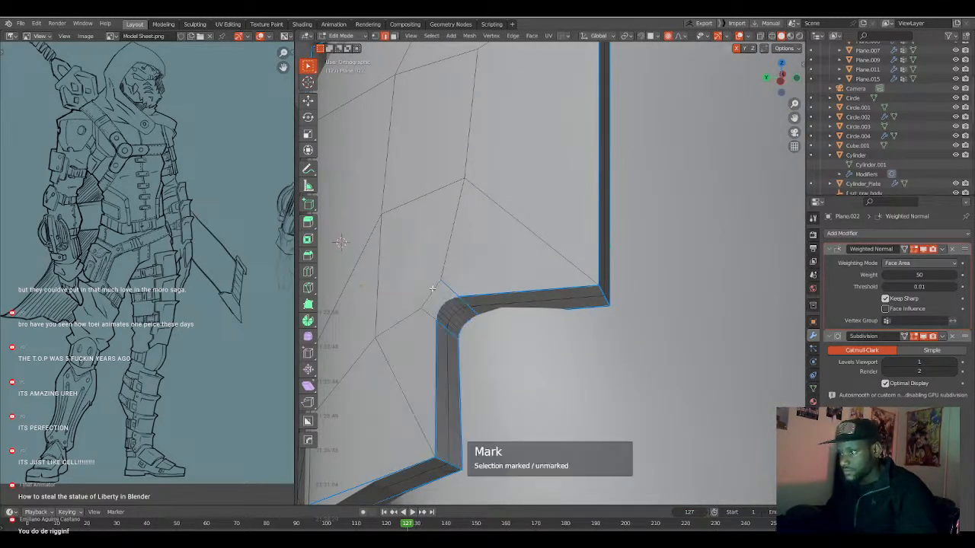
# Fix the edge marks around the rounded corner of the matching notch on the plate's opposite side with HardOps Mark.
pyautogui.press('Tab')
pyautogui.scroll(-3, 417, 316)
pyautogui.moveTo(416, 316); pyautogui.dragTo(482, 308, button='middle')
pyautogui.scroll(-2, 464, 315)
pyautogui.scroll(2, 482, 308)
pyautogui.press('Tab')
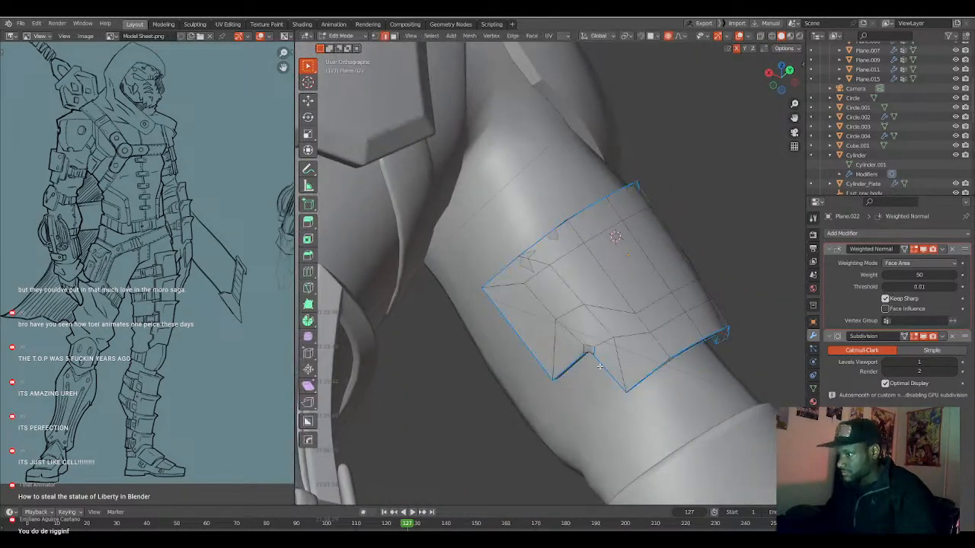
pyautogui.scroll(2, 595, 342)
pyautogui.scroll(1, 595, 341)
pyautogui.press('q')
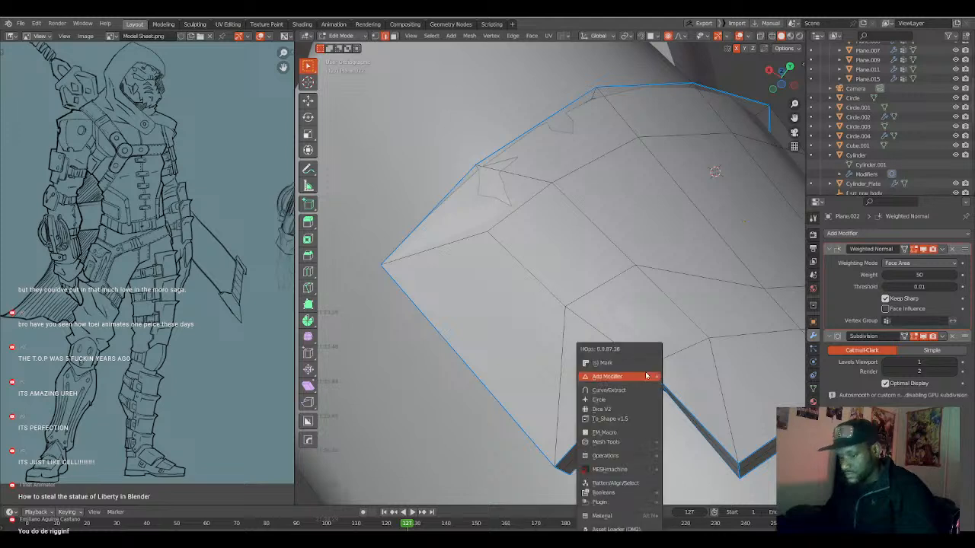
pyautogui.press('q')
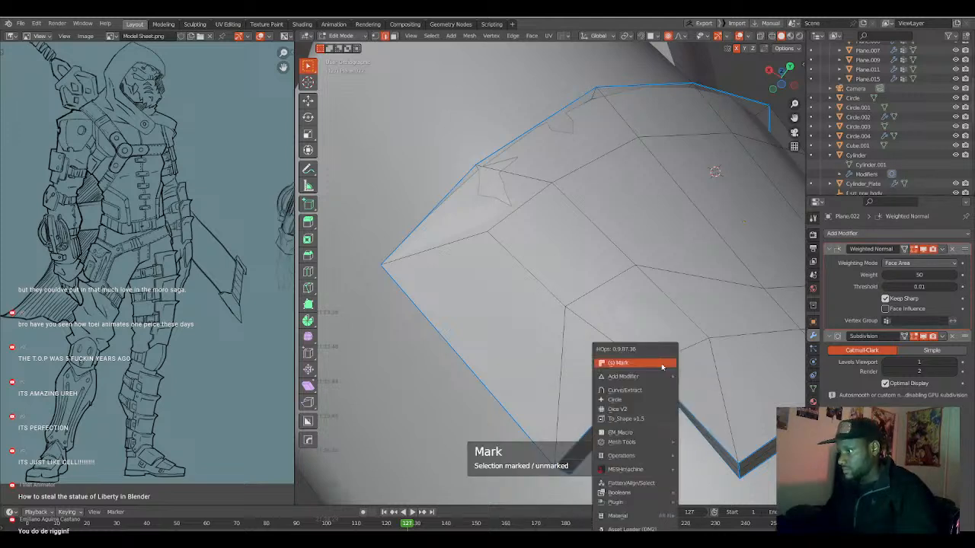
pyautogui.click(656, 365)
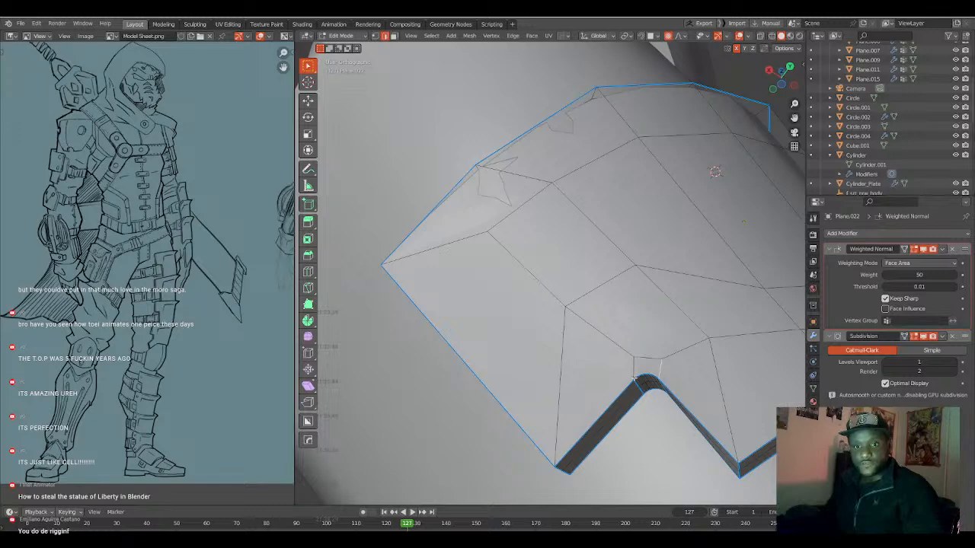
# Move the selected edge on the plate's outer side about 0.012 m along global Y with smooth proportional editing.
pyautogui.scroll(1, 634, 379)
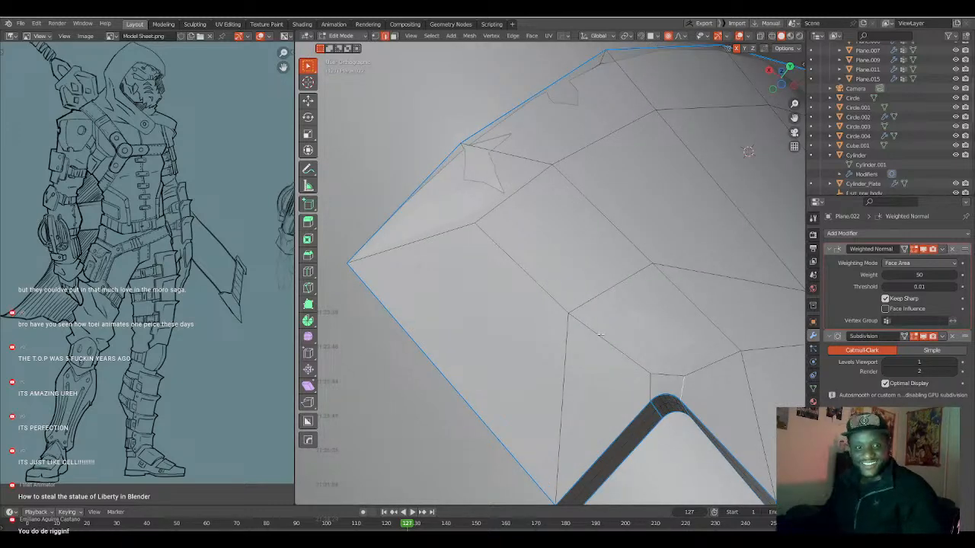
pyautogui.scroll(-6, 601, 335)
pyautogui.moveTo(601, 335)
pyautogui.mouseDown(button='middle')
pyautogui.moveTo(614, 318)
pyautogui.moveTo(623, 328)
pyautogui.moveTo(612, 309)
pyautogui.moveTo(586, 323)
pyautogui.mouseUp(button='middle')
pyautogui.press('Tab')
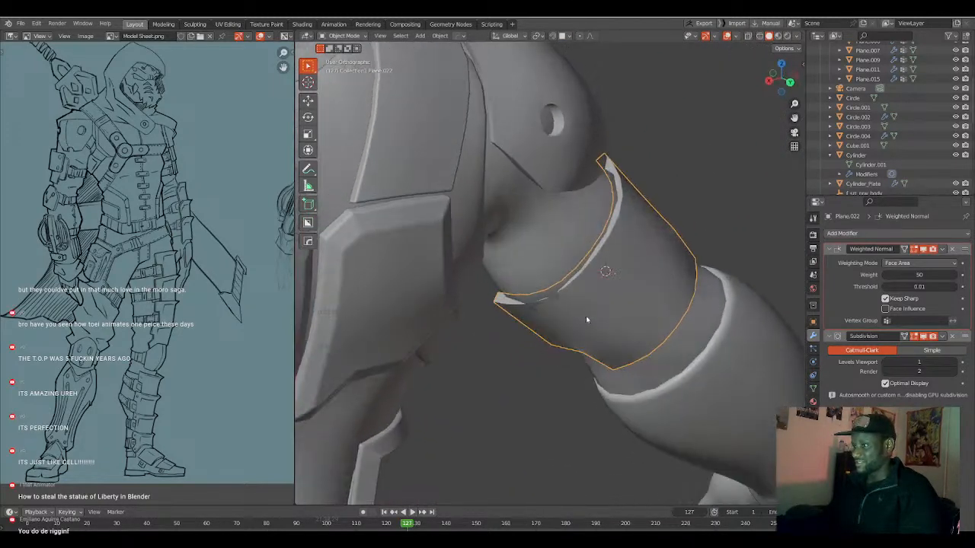
pyautogui.press('Tab')
pyautogui.press('g')
pyautogui.press('y')
pyautogui.scroll(-8, 620, 279)
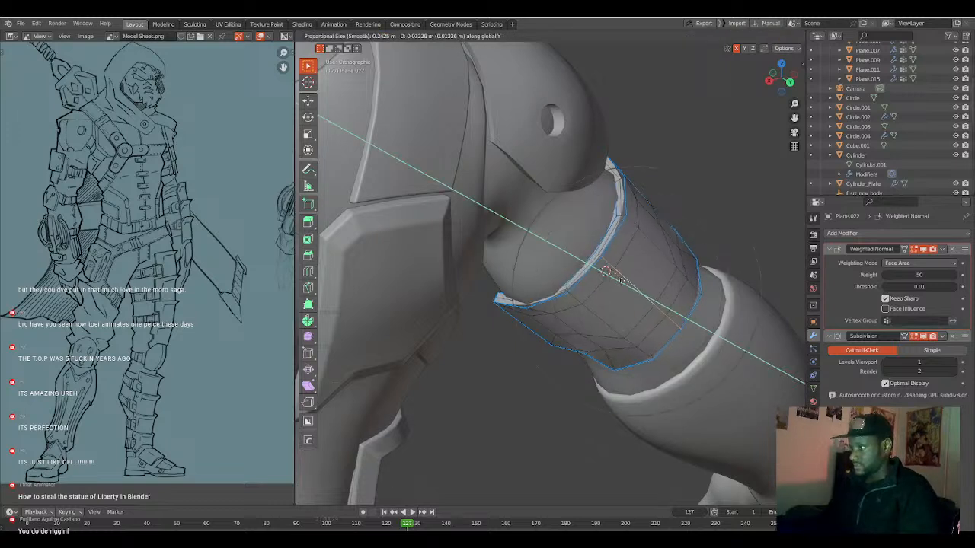
pyautogui.click(624, 283)
# Scale the selected edges on the plate's outer side by about 1.2 along local X with proportional editing.
pyautogui.keyDown('alt'); pyautogui.click(606, 316); pyautogui.keyUp('alt')
pyautogui.press('s')
pyautogui.press('x')
pyautogui.press('x')
pyautogui.scroll(4, 654, 284)
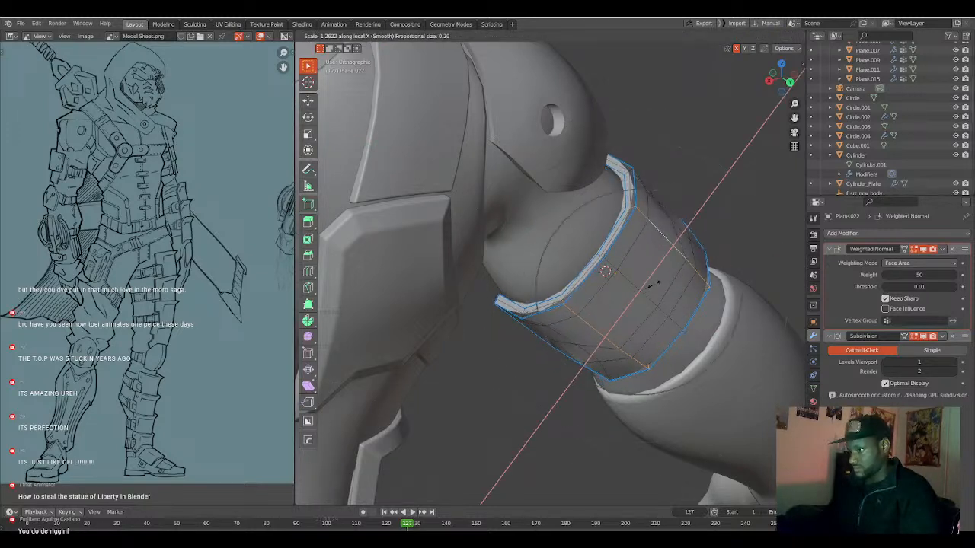
pyautogui.click(654, 286)
pyautogui.press('a')
pyautogui.press('Tab')
pyautogui.moveTo(660, 289); pyautogui.dragTo(574, 313, button='middle')
pyautogui.press('Tab')
pyautogui.scroll(3, 590, 308)
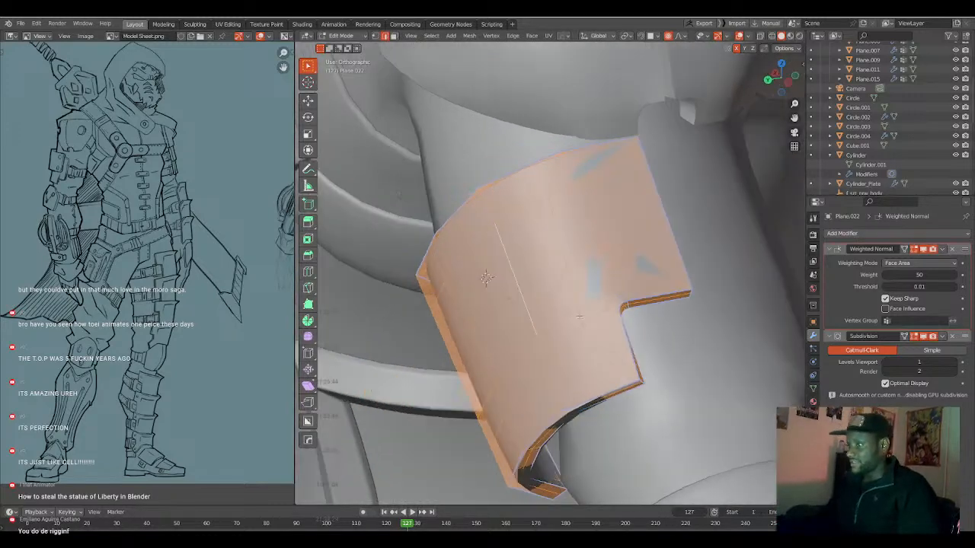
pyautogui.hotkey('alt', 'a')
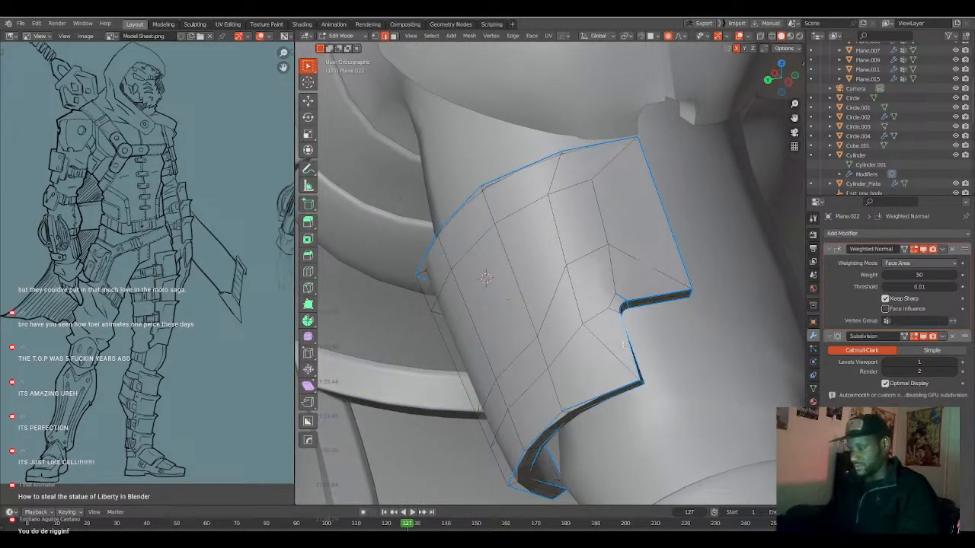
# Select the faces bordering the plate's outer surface, including those around both notches.
pyautogui.press('3')
pyautogui.click(623, 345)
pyautogui.moveTo(623, 345); pyautogui.dragTo(762, 252, button='middle')
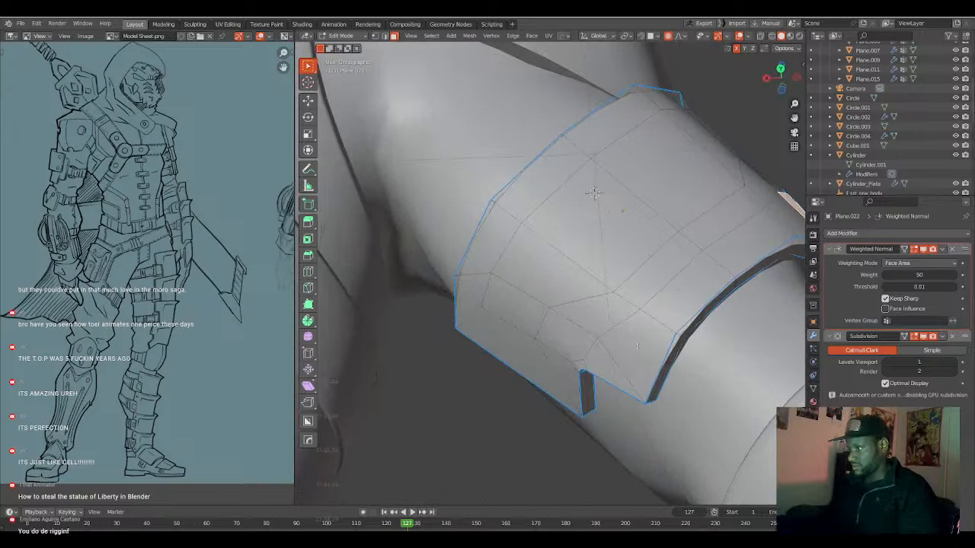
pyautogui.keyDown('ctrl'); pyautogui.click(621, 352); pyautogui.keyUp('ctrl')
pyautogui.keyDown('ctrl'); pyautogui.click(569, 352); pyautogui.keyUp('ctrl')
pyautogui.keyDown('ctrl'); pyautogui.click(564, 369); pyautogui.keyUp('ctrl')
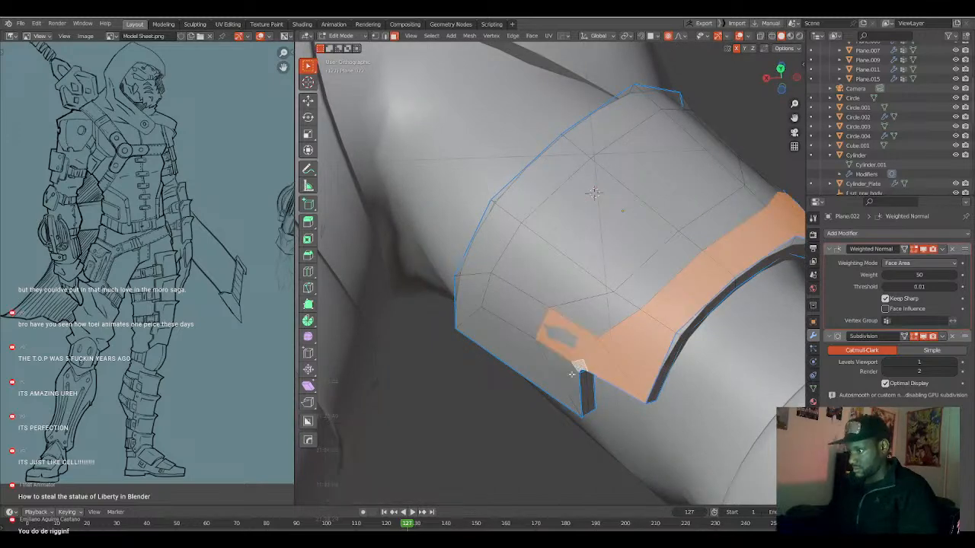
pyautogui.keyDown('ctrl'); pyautogui.click(474, 303); pyautogui.keyUp('ctrl')
pyautogui.keyDown('ctrl'); pyautogui.click(544, 178); pyautogui.keyUp('ctrl')
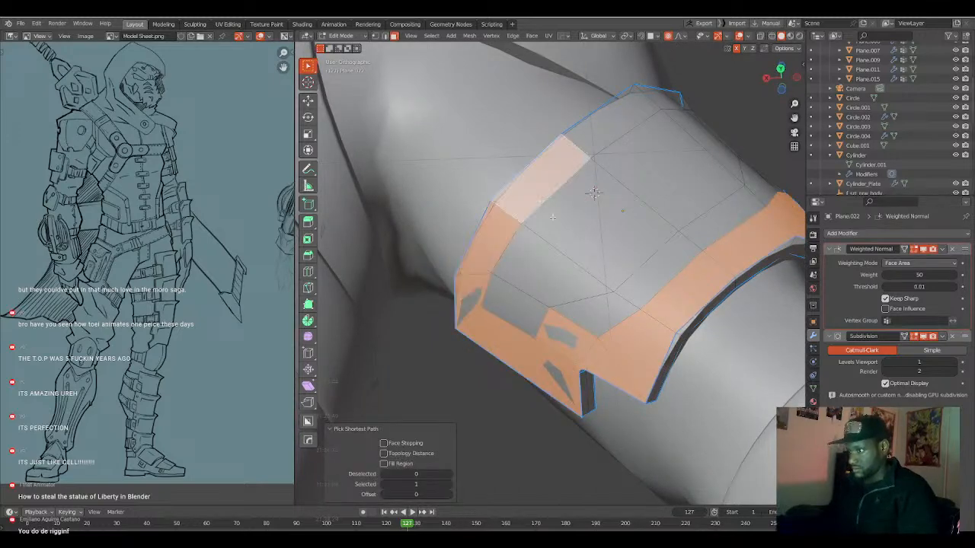
pyautogui.moveTo(659, 225); pyautogui.dragTo(556, 295, button='middle')
pyautogui.keyDown('ctrl'); pyautogui.click(586, 183); pyautogui.keyUp('ctrl')
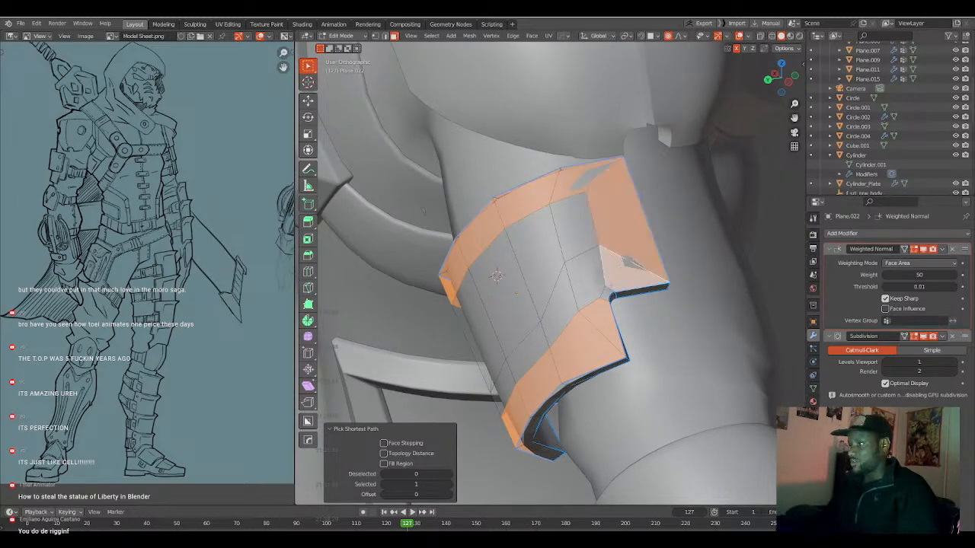
# Add the remaining outer faces to the selection and inset them with a thickness of about 0.0079 m.
pyautogui.keyDown('ctrl'); pyautogui.click(591, 283); pyautogui.keyUp('ctrl')
pyautogui.moveTo(591, 283); pyautogui.dragTo(658, 289, button='middle')
pyautogui.keyDown('ctrl'); pyautogui.click(618, 325); pyautogui.keyUp('ctrl')
pyautogui.keyDown('ctrl'); pyautogui.click(576, 351); pyautogui.keyUp('ctrl')
pyautogui.keyDown('ctrl'); pyautogui.click(527, 327); pyautogui.keyUp('ctrl')
pyautogui.keyDown('ctrl'); pyautogui.click(523, 334); pyautogui.keyUp('ctrl')
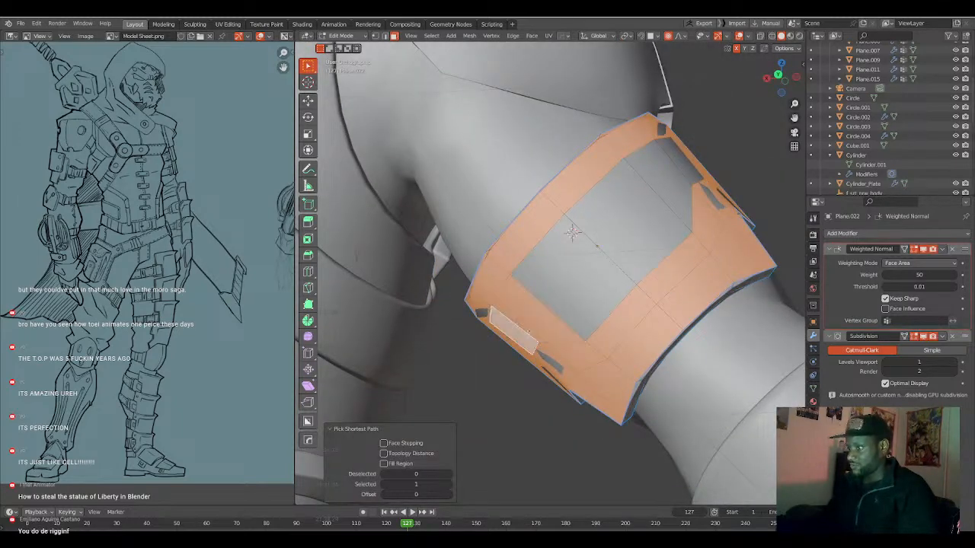
pyautogui.keyDown('ctrl'); pyautogui.click(672, 180); pyautogui.keyUp('ctrl')
pyautogui.moveTo(672, 180); pyautogui.dragTo(678, 289, button='middle')
pyautogui.press('i')
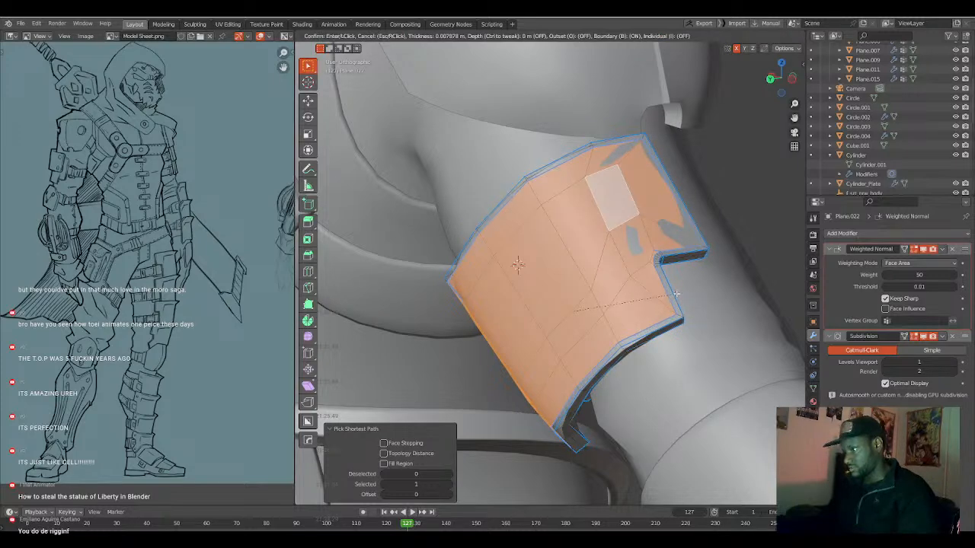
pyautogui.click(676, 293)
pyautogui.moveTo(675, 293); pyautogui.dragTo(595, 287, button='middle')
pyautogui.scroll(4, 607, 307)
pyautogui.scroll(-4, 595, 288)
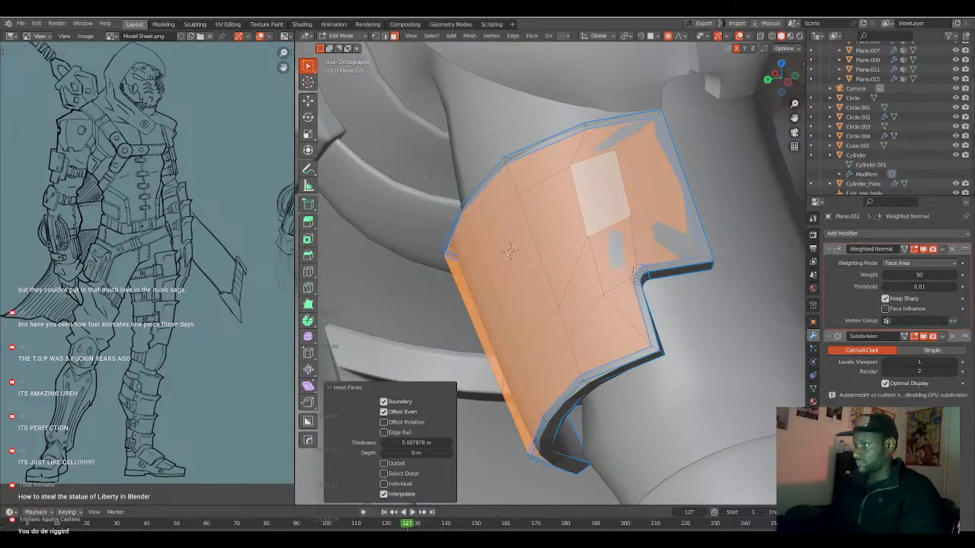
# Slide the short edge behind the notch's rounded corner away from the corner and mirror the change across the plate.
pyautogui.hotkey('alt', 'a')
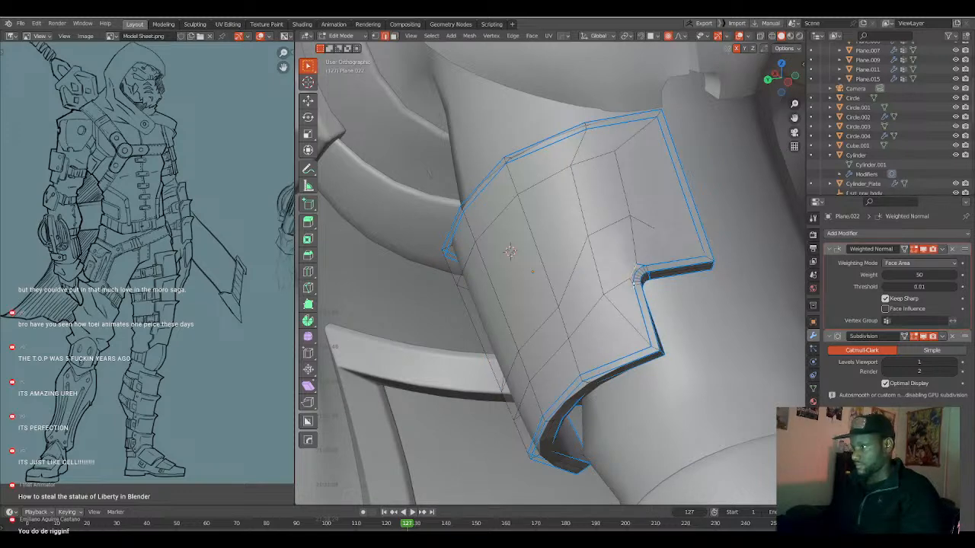
pyautogui.press('g')
pyautogui.press('g')
pyautogui.click(625, 283)
pyautogui.moveTo(626, 281); pyautogui.dragTo(672, 254, button='middle')
pyautogui.hotkey('alt', 'x')
pyautogui.press('Tab')
pyautogui.moveTo(611, 308)
pyautogui.mouseDown(button='middle')
pyautogui.moveTo(597, 320)
pyautogui.moveTo(609, 288)
pyautogui.moveTo(600, 279)
pyautogui.moveTo(591, 305)
pyautogui.mouseUp(button='middle')
# Connect the vertex in the middle of the plate to the vertex behind the notch's rounded corner with a new edge.
pyautogui.press('Tab')
pyautogui.scroll(4, 609, 293)
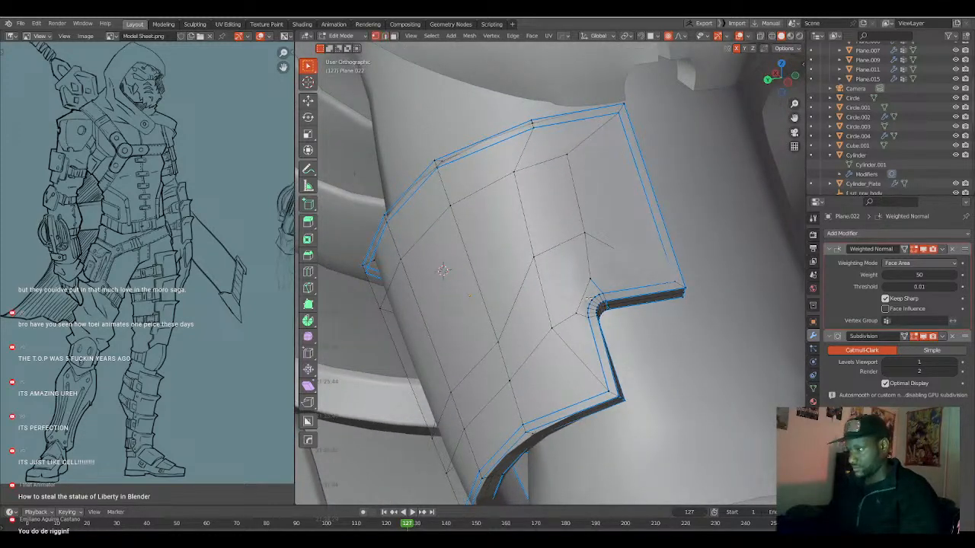
pyautogui.scroll(1, 587, 284)
pyautogui.moveTo(588, 284); pyautogui.dragTo(586, 294, button='middle')
pyautogui.scroll(1, 585, 294)
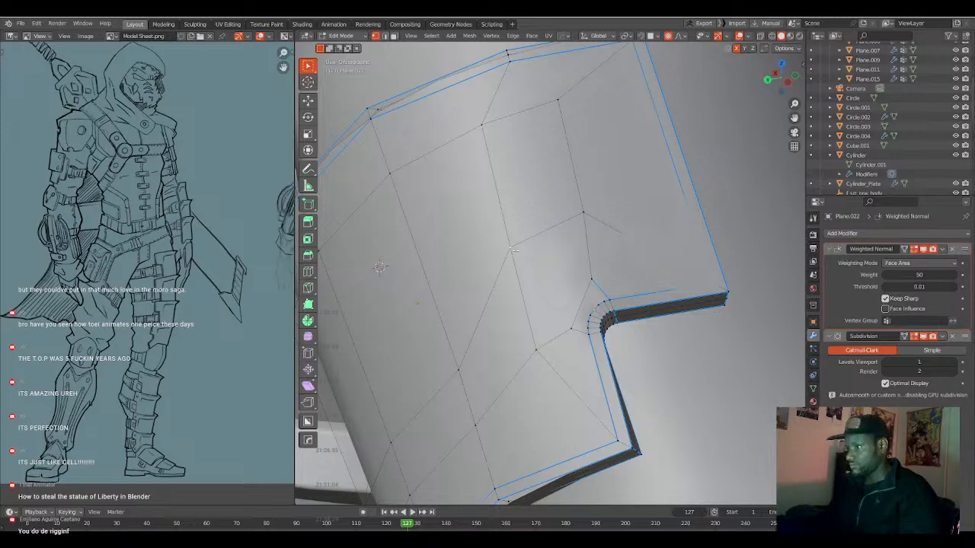
pyautogui.press('Tab')
pyautogui.scroll(-4, 522, 273)
pyautogui.moveTo(523, 274); pyautogui.dragTo(547, 283, button='middle')
pyautogui.press('Tab')
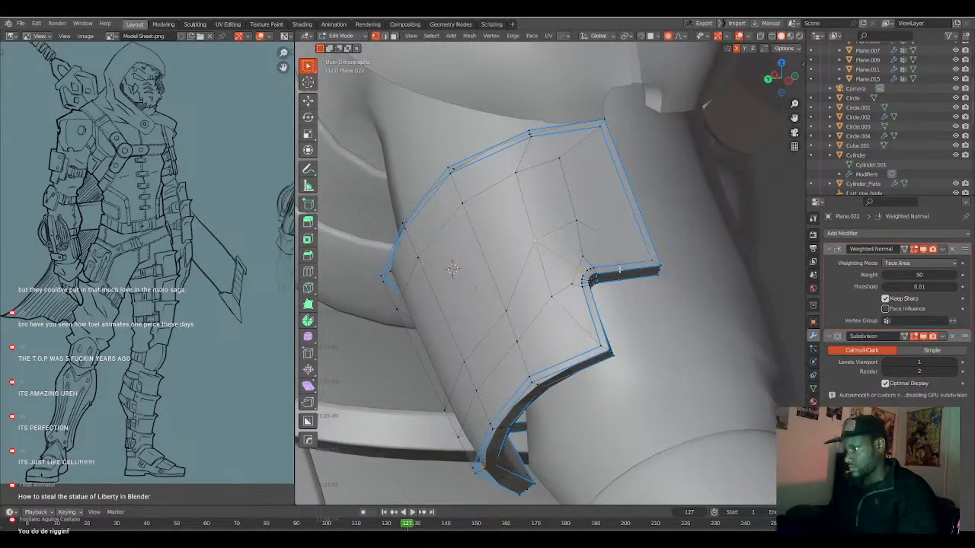
# Select the inset edge loop around the plate and clear its edge marks with HardOps Mark.
pyautogui.keyDown('alt'); pyautogui.click(621, 265); pyautogui.keyUp('alt')
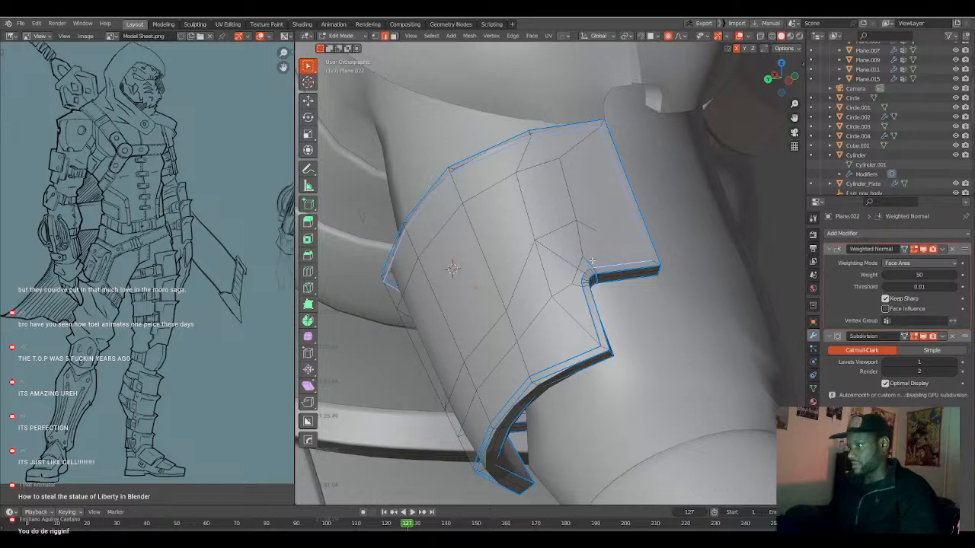
pyautogui.moveTo(524, 358); pyautogui.dragTo(594, 327, button='middle')
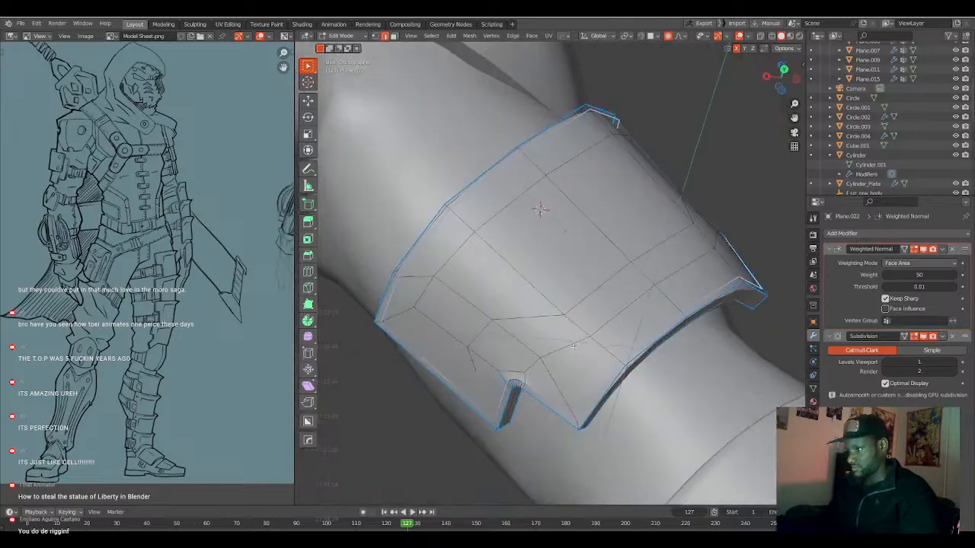
pyautogui.rightClick(503, 375)
pyautogui.click(476, 362)
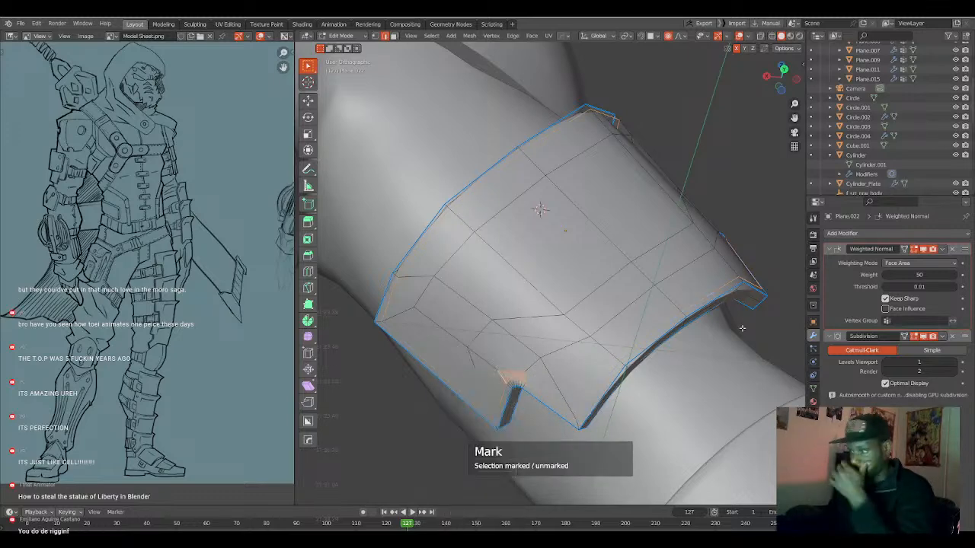
pyautogui.press('Tab')
pyautogui.moveTo(731, 332); pyautogui.dragTo(664, 337, button='middle')
pyautogui.press('Tab')
# Toggle the marks on the short edges behind the notch's rounded corner and check the plate's shading.
pyautogui.press('a')
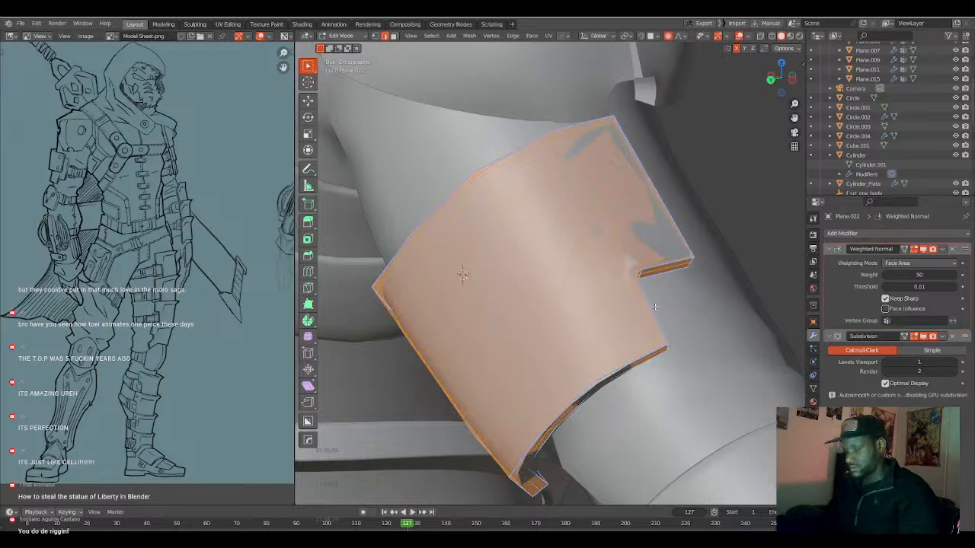
pyautogui.press('Tab')
pyautogui.press('Tab')
pyautogui.hotkey('alt', 'a')
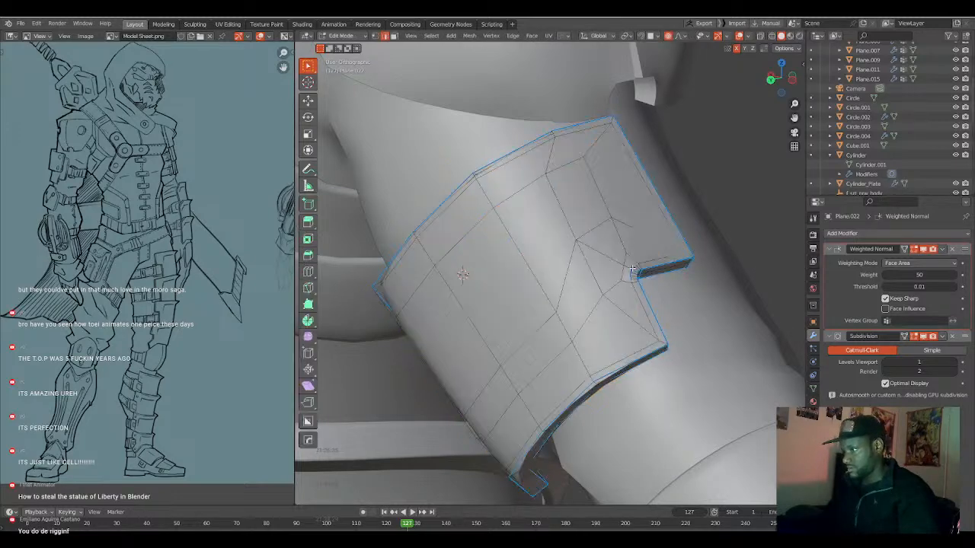
pyautogui.rightClick(630, 279)
pyautogui.click(624, 280)
# Slide the short edge behind the notch's rounded corner farther away from the corner, toward the middle of the plate.
pyautogui.press('Tab')
pyautogui.moveTo(617, 320); pyautogui.dragTo(631, 327, button='middle')
pyautogui.press('Tab')
pyautogui.moveTo(555, 374); pyautogui.dragTo(578, 327, button='middle')
pyautogui.press('Tab')
pyautogui.scroll(3, 546, 351)
pyautogui.scroll(4, 578, 328)
pyautogui.press('Tab')
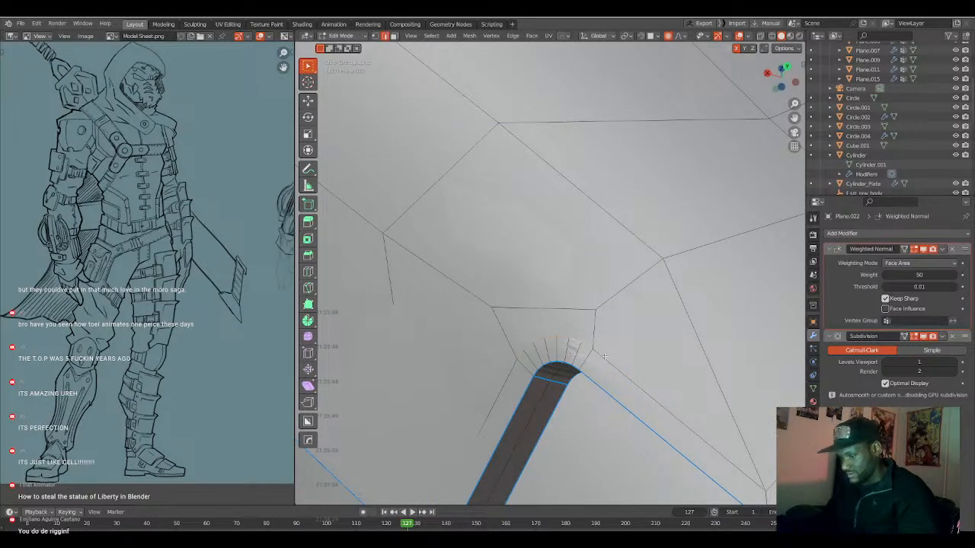
pyautogui.press('g')
pyautogui.press('g')
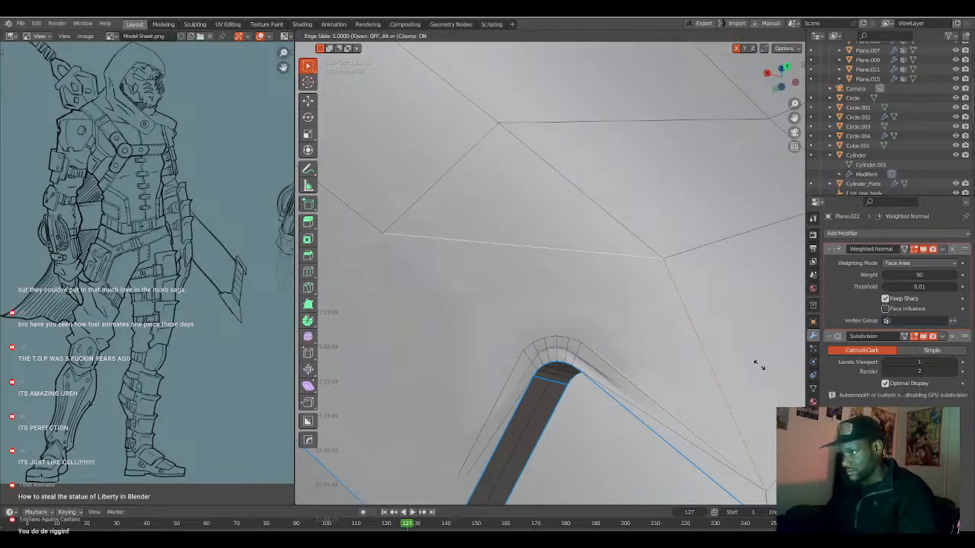
pyautogui.click(607, 339)
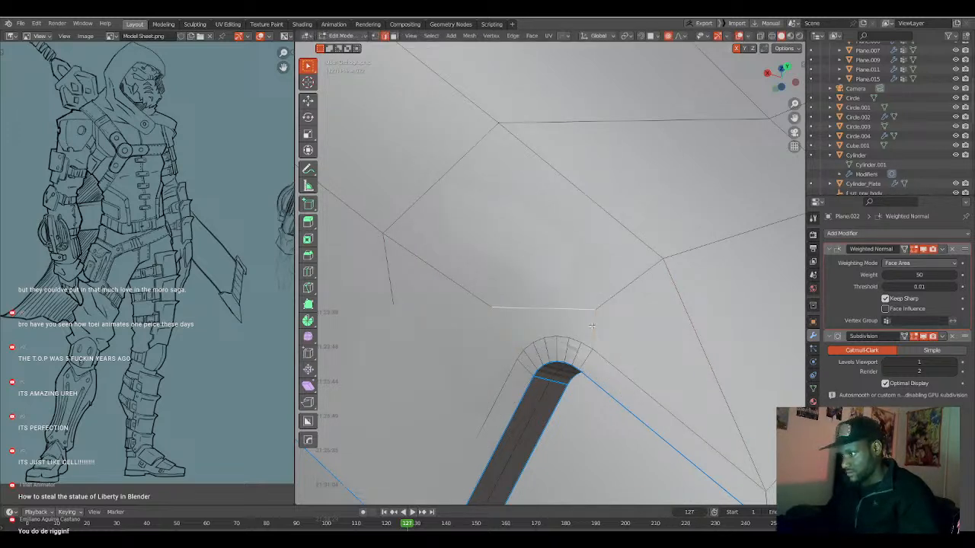
pyautogui.press('g')
pyautogui.press('g')
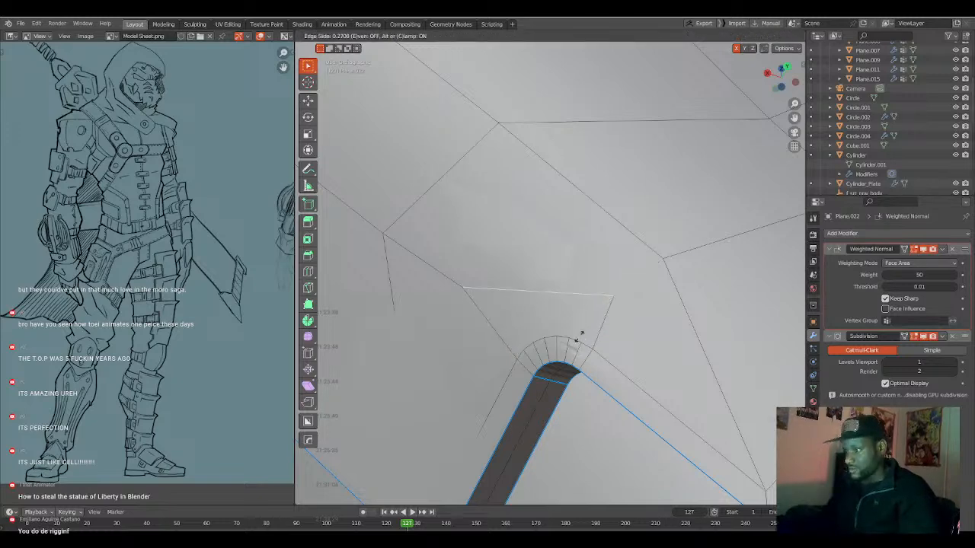
pyautogui.click(576, 329)
# Examine the plate's shading around the notch's rounded corner in object mode and compare it with the wireframe.
pyautogui.scroll(-8, 577, 328)
pyautogui.moveTo(576, 327); pyautogui.dragTo(578, 380, button='middle')
pyautogui.press('Tab')
pyautogui.scroll(6, 598, 371)
pyautogui.scroll(-4, 578, 380)
pyautogui.press('Tab')
pyautogui.moveTo(643, 383); pyautogui.dragTo(567, 371, button='middle')
pyautogui.press('Tab')
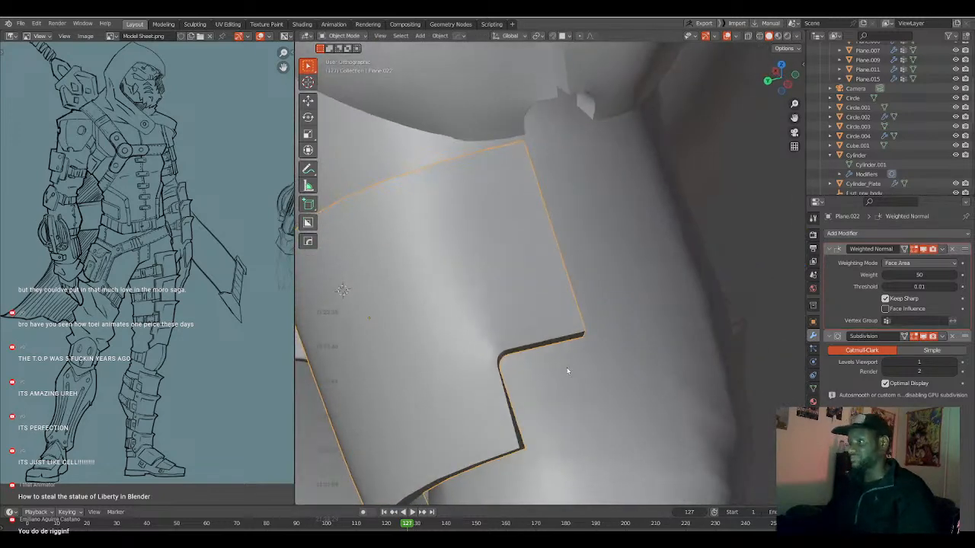
pyautogui.scroll(4, 562, 374)
pyautogui.scroll(-7, 549, 382)
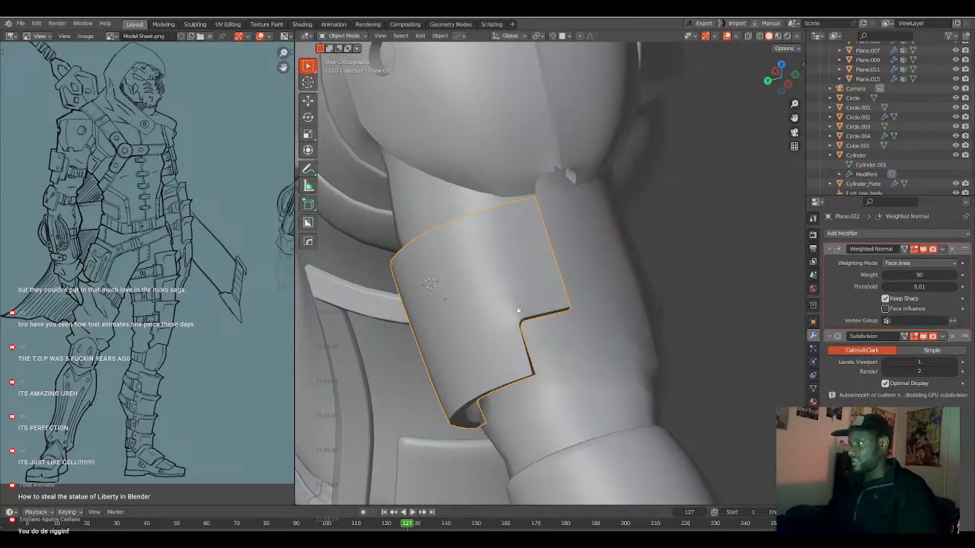
# Select the short edges crossing the plate's rim at the rounded notch corners and toggle their marks with HardOps Mark.
pyautogui.press('Tab')
pyautogui.moveTo(513, 307); pyautogui.dragTo(501, 305, button='middle')
pyautogui.scroll(4, 500, 305)
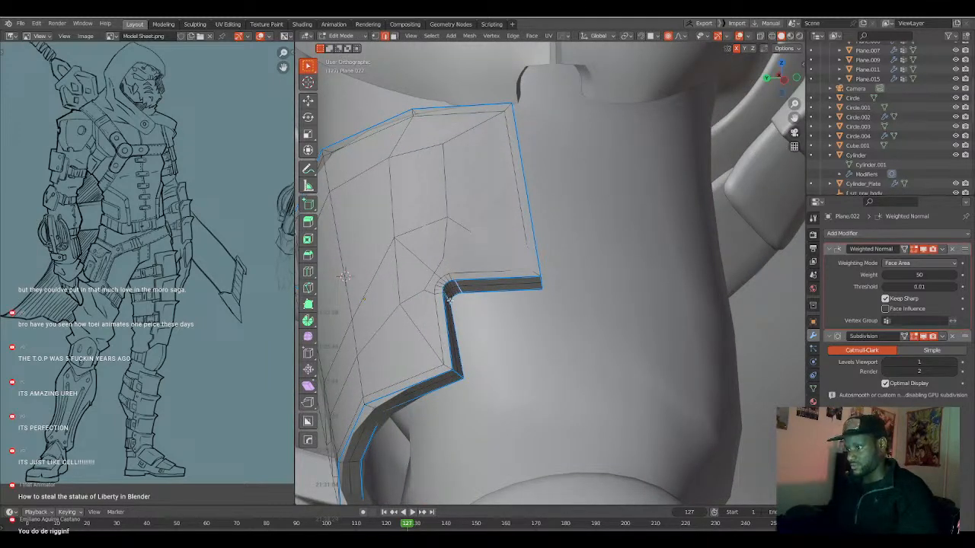
pyautogui.moveTo(449, 303); pyautogui.dragTo(413, 294, button='middle')
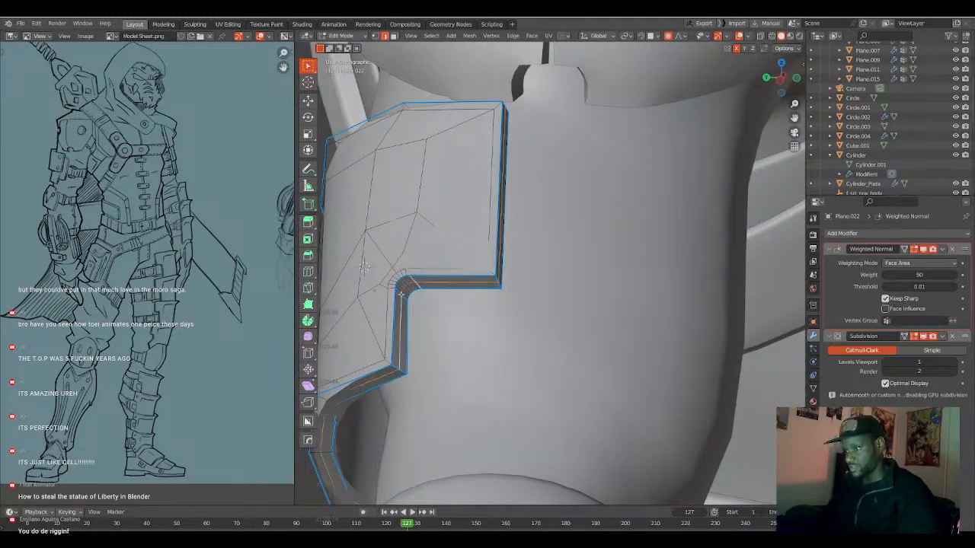
pyautogui.hotkey('ctrl', 'x')
pyautogui.scroll(-4, 402, 304)
pyautogui.moveTo(406, 327); pyautogui.dragTo(583, 260, button='middle')
pyautogui.scroll(4, 548, 282)
pyautogui.moveTo(492, 320); pyautogui.dragTo(502, 222, button='middle')
pyautogui.scroll(3, 503, 222)
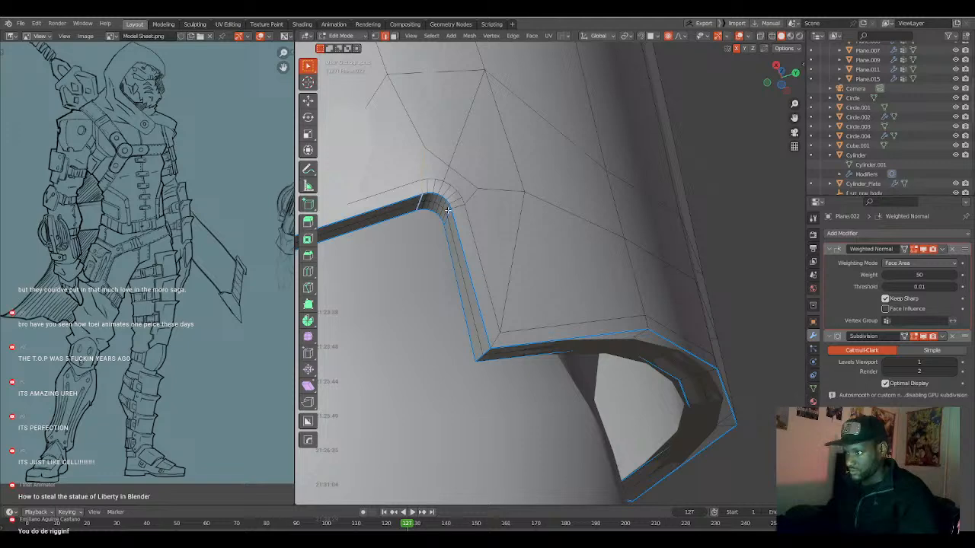
pyautogui.press('q')
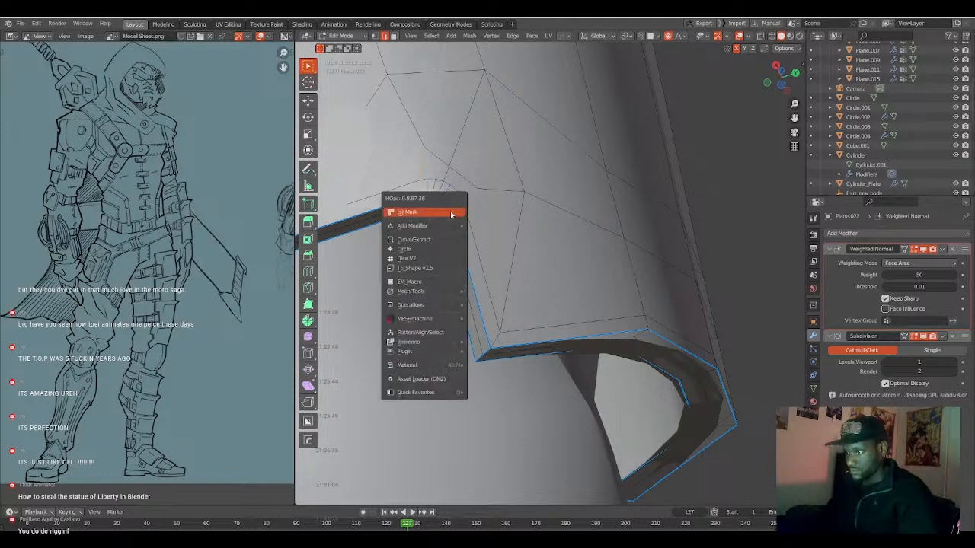
pyautogui.click(451, 215)
pyautogui.press('a')
pyautogui.press('a')
# Add a HardOps Bevel to the plate with 3 segments and a 30° angle limit.
pyautogui.scroll(-6, 533, 274)
pyautogui.moveTo(575, 280); pyautogui.dragTo(567, 312, button='middle')
pyautogui.press('Tab')
pyautogui.press('q')
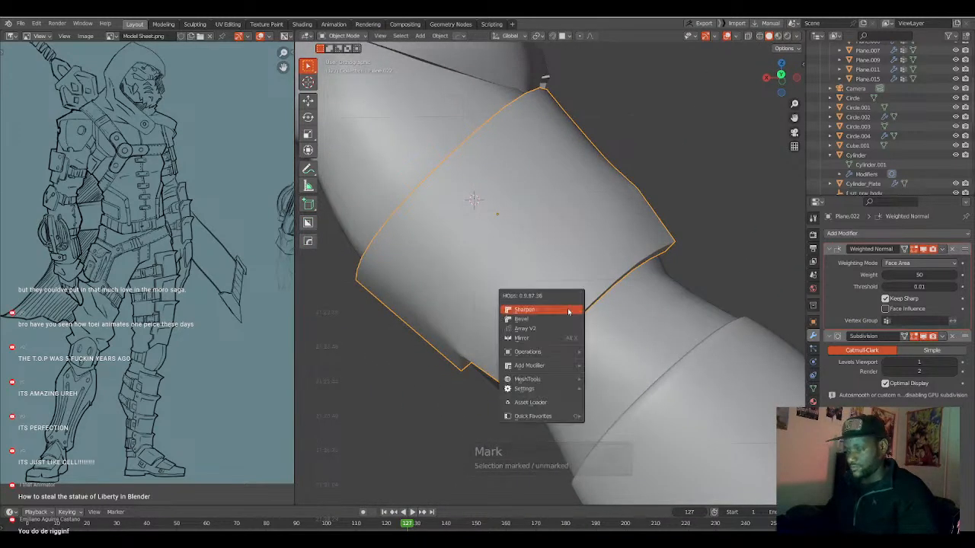
pyautogui.click(568, 319)
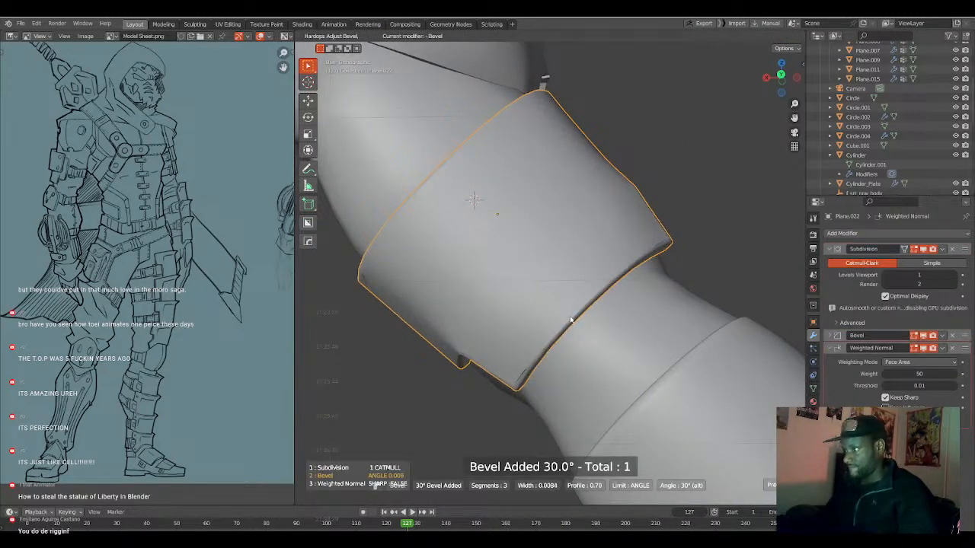
pyautogui.click(578, 301)
pyautogui.moveTo(579, 297)
pyautogui.mouseDown(button='middle')
pyautogui.moveTo(571, 283)
pyautogui.moveTo(520, 327)
pyautogui.moveTo(589, 290)
pyautogui.moveTo(577, 297)
pyautogui.mouseUp(button='middle')
pyautogui.scroll(-3, 562, 308)
pyautogui.scroll(3, 586, 295)
pyautogui.scroll(-3, 587, 295)
# Narrow the plate's lower end by scaling its lower corners to 0.877 along local X with smooth proportional editing.
pyautogui.press('Tab')
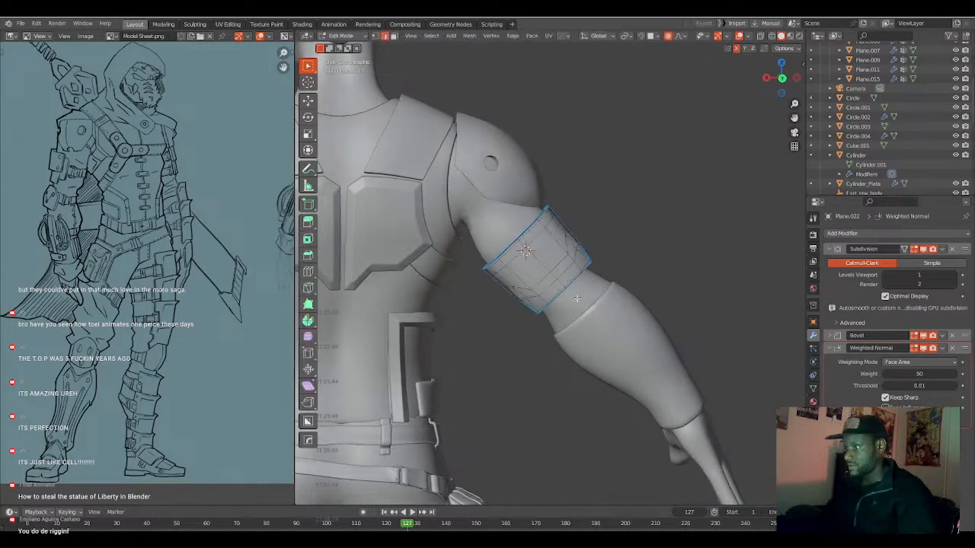
pyautogui.scroll(4, 577, 297)
pyautogui.scroll(-3, 611, 228)
pyautogui.moveTo(611, 228); pyautogui.dragTo(640, 244, button='middle')
pyautogui.scroll(3, 623, 230)
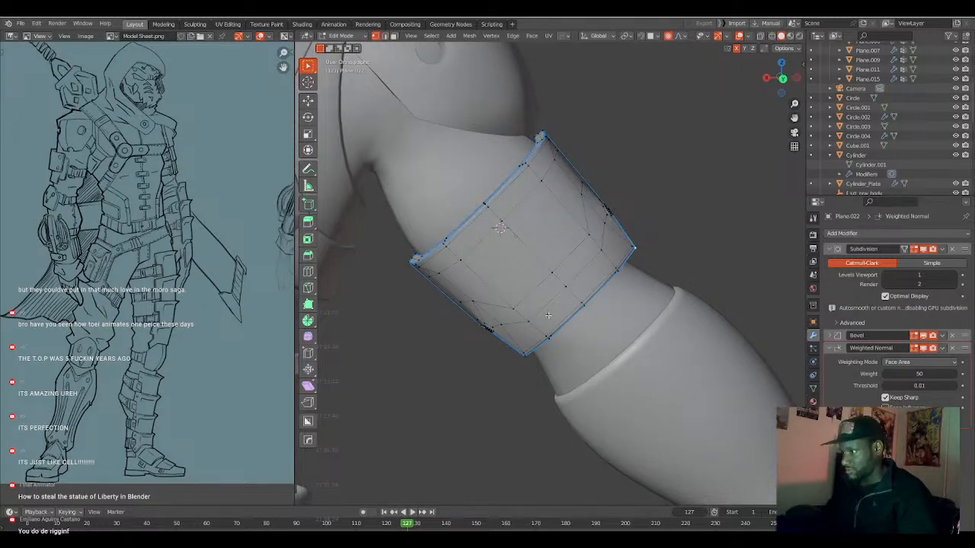
pyautogui.keyDown('ctrl'); pyautogui.click(528, 348); pyautogui.keyUp('ctrl')
pyautogui.press('s')
pyautogui.press('x')
pyautogui.press('x')
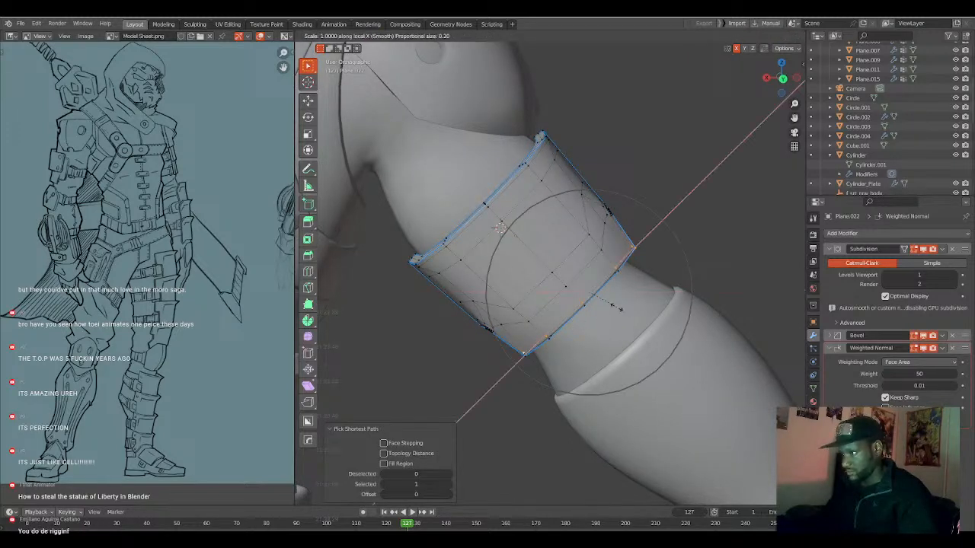
pyautogui.scroll(-1, 621, 309)
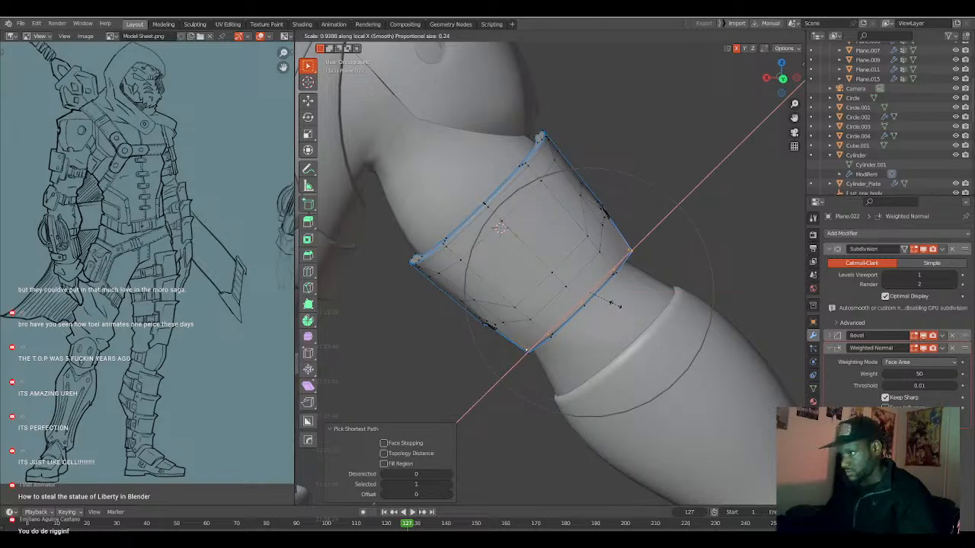
pyautogui.scroll(1, 615, 303)
pyautogui.click(613, 302)
pyautogui.moveTo(613, 302); pyautogui.dragTo(564, 295, button='middle')
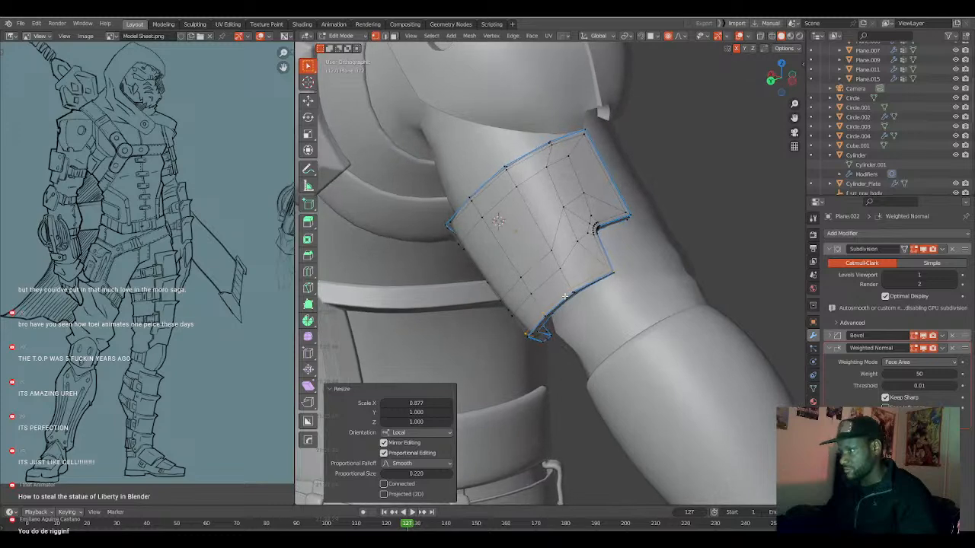
pyautogui.hotkey('ctrl', 'r')
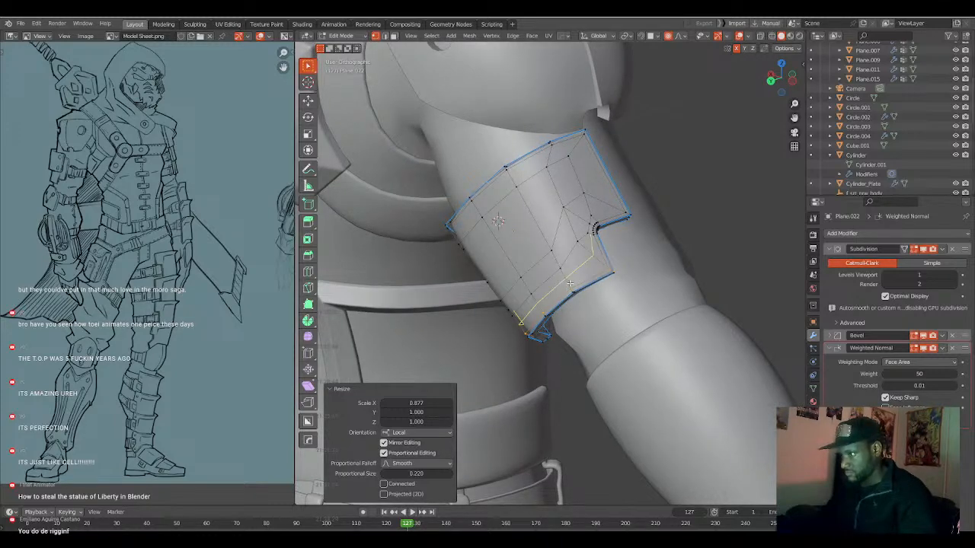
pyautogui.moveTo(570, 286); pyautogui.dragTo(552, 304, button='middle')
# Duplicate the armor plate and move the copy about 0.138 m down the arm along local Z.
pyautogui.press('Tab')
pyautogui.click(563, 280)
pyautogui.hotkey('shift', 'd')
pyautogui.press('z')
pyautogui.press('z')
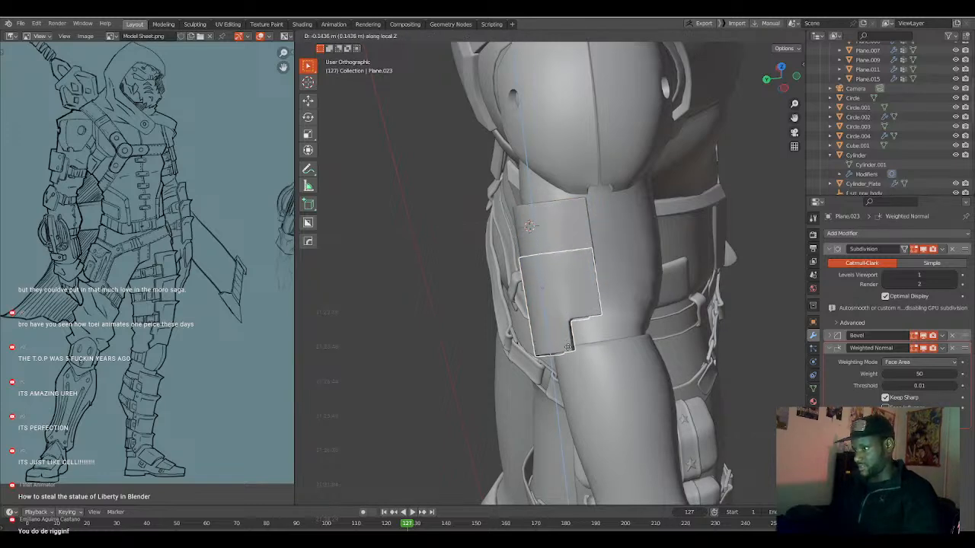
pyautogui.click(556, 347)
# Scale the duplicated plate to 0.758 and move it about -0.03 m along global Y.
pyautogui.moveTo(556, 347); pyautogui.dragTo(618, 283, button='middle')
pyautogui.press('s')
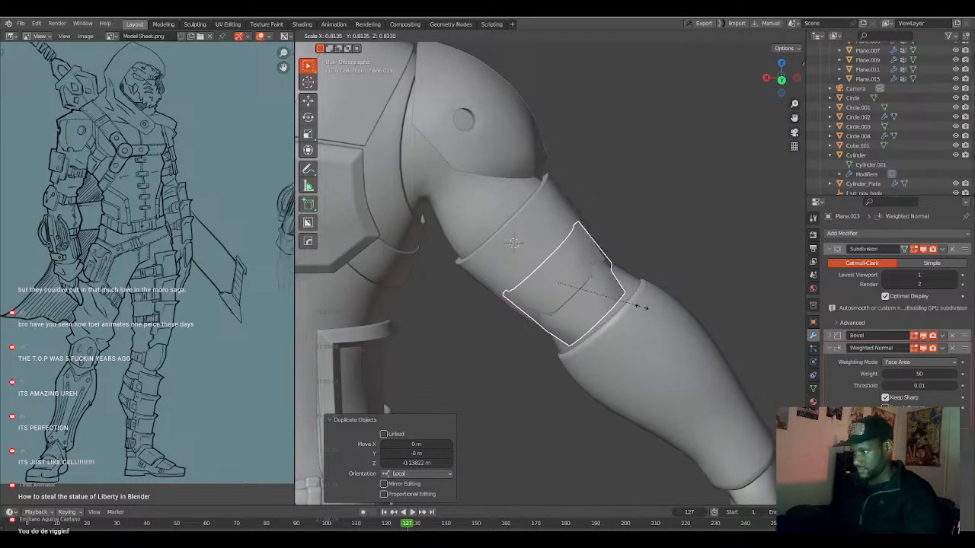
pyautogui.click(632, 304)
pyautogui.moveTo(632, 304); pyautogui.dragTo(554, 301, button='middle')
pyautogui.moveTo(581, 281); pyautogui.dragTo(582, 294, button='middle')
pyautogui.press('g')
pyautogui.press('y')
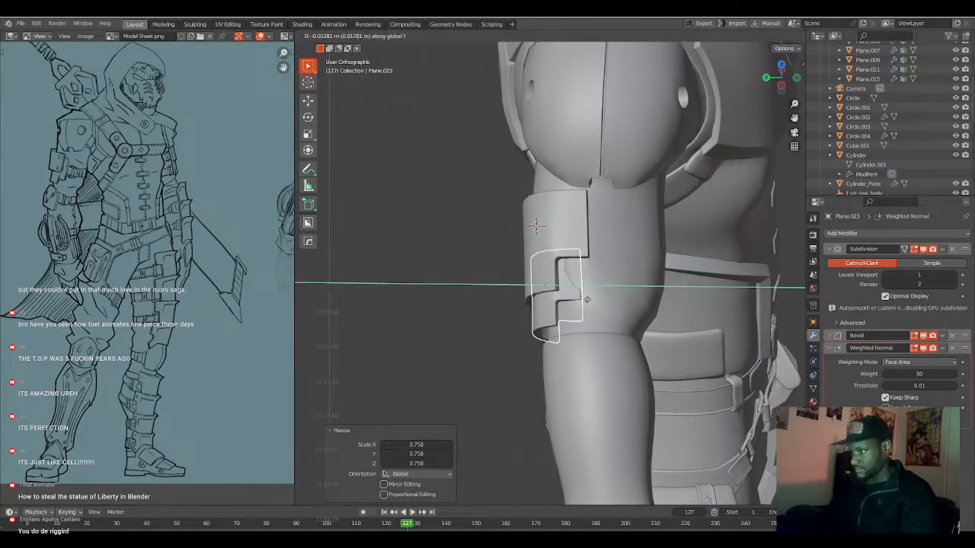
pyautogui.click(592, 300)
pyautogui.moveTo(593, 299); pyautogui.dragTo(577, 307, button='middle')
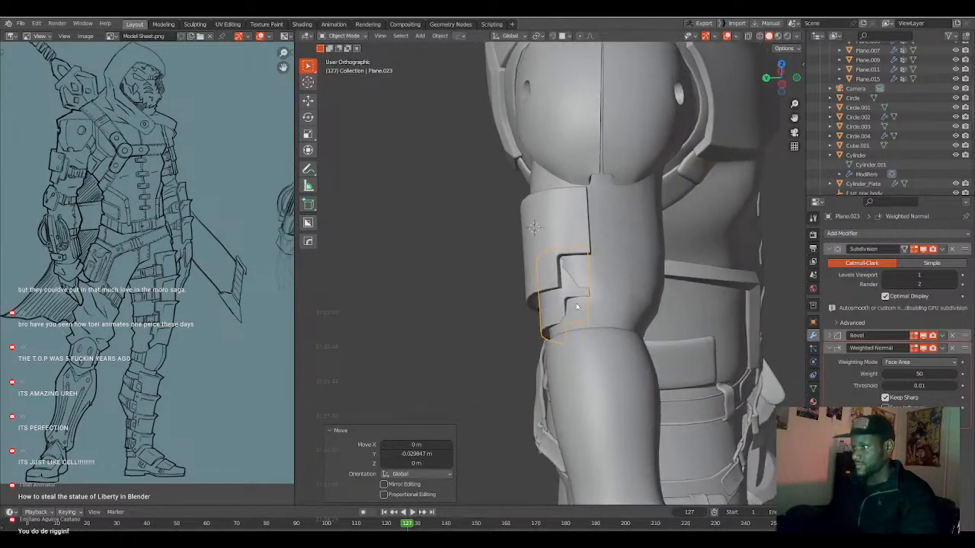
# Scale the duplicated plate's selected mesh to 0.839 along local Y and move it about 0.018 m along local Y.
pyautogui.press('Tab')
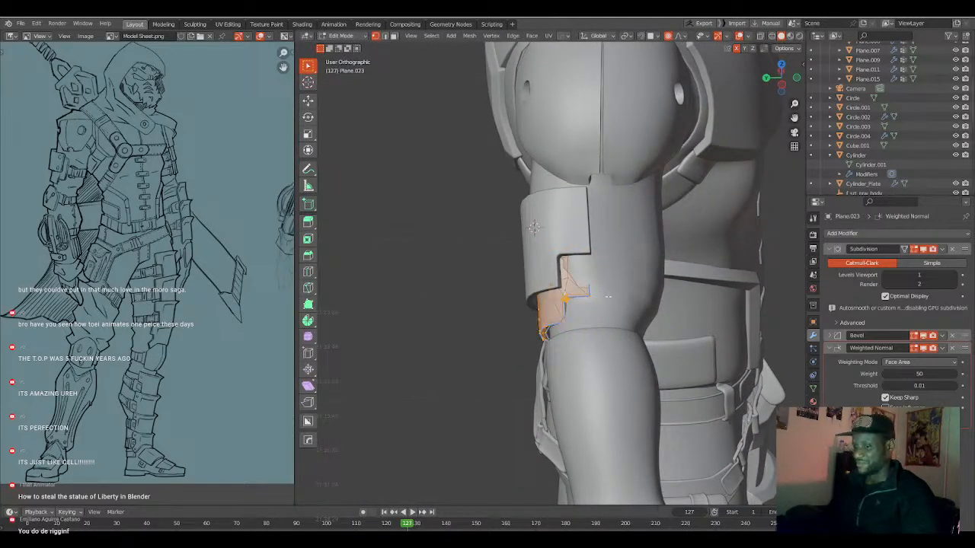
pyautogui.press('s')
pyautogui.press('y')
pyautogui.press('y')
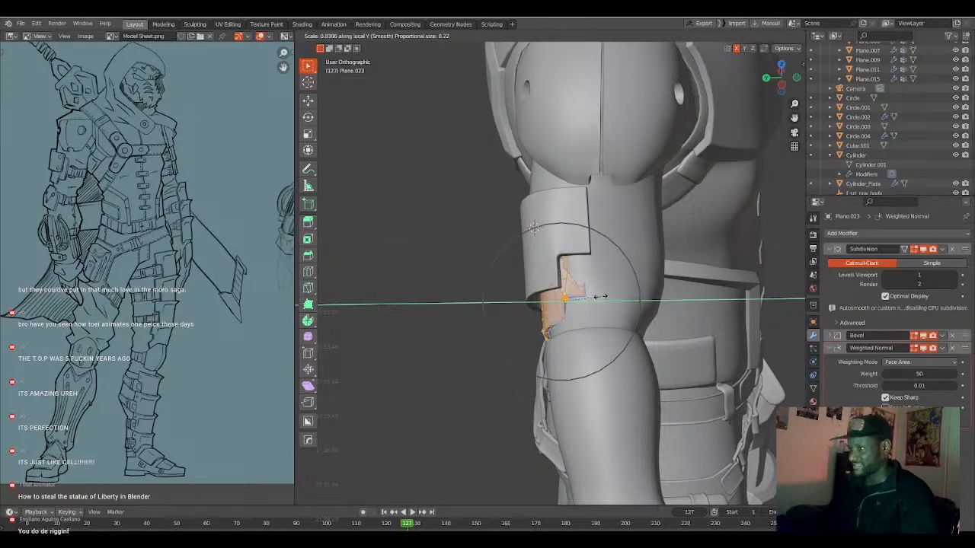
pyautogui.click(602, 297)
pyautogui.press('g')
pyautogui.press('y')
pyautogui.press('y')
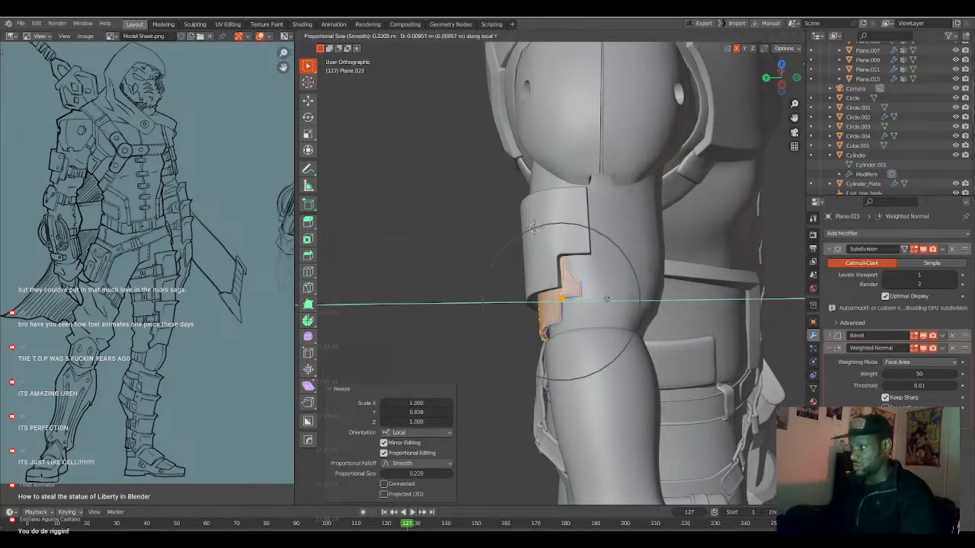
pyautogui.click(603, 299)
# Select the duplicated plate's side edges in wireframe and widen them along local X with proportional editing.
pyautogui.moveTo(603, 299); pyautogui.dragTo(548, 297, button='middle')
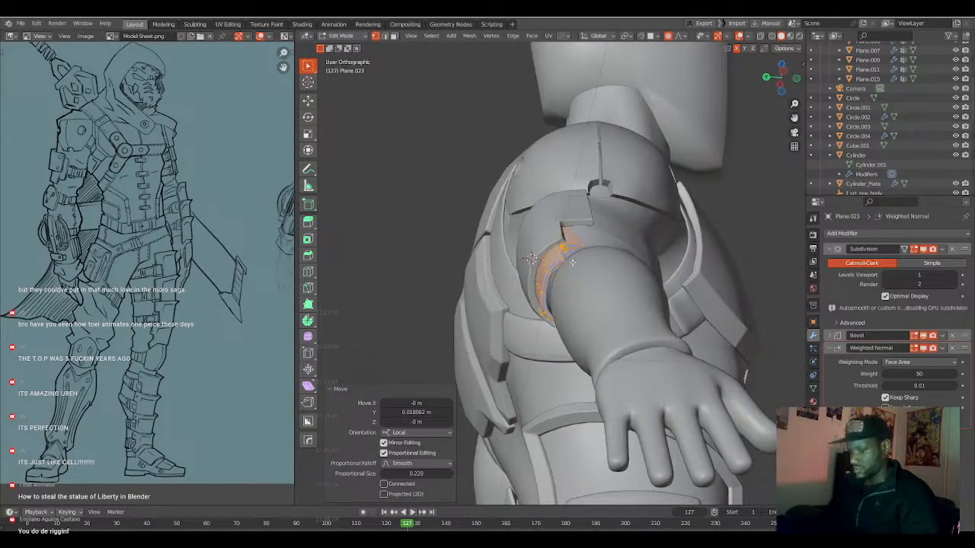
pyautogui.hotkey('shift', 'z')
pyautogui.click(582, 225)
pyautogui.moveTo(583, 239); pyautogui.dragTo(607, 256, button='middle')
pyautogui.click(608, 257)
pyautogui.keyDown('ctrl'); pyautogui.click(592, 231); pyautogui.keyUp('ctrl')
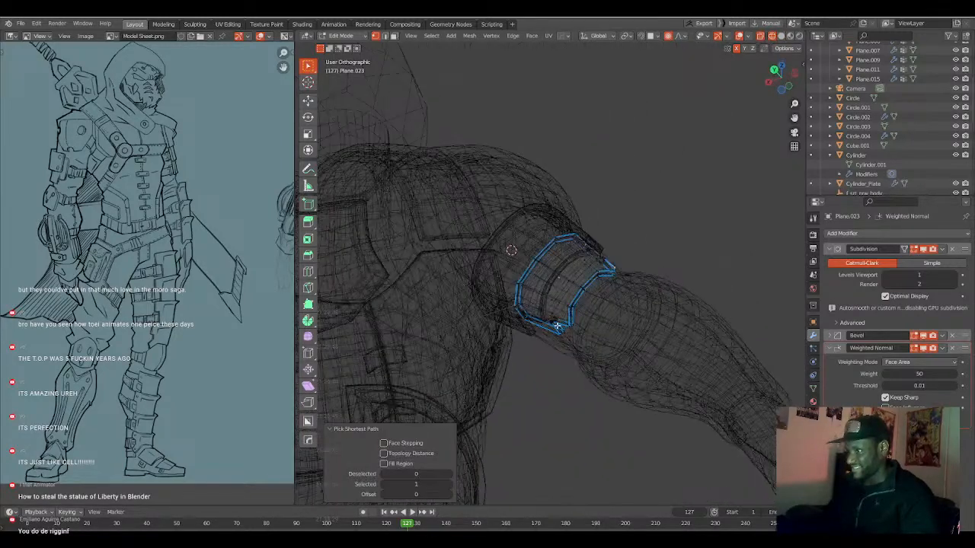
pyautogui.press('s')
pyautogui.press('x')
pyautogui.press('x')
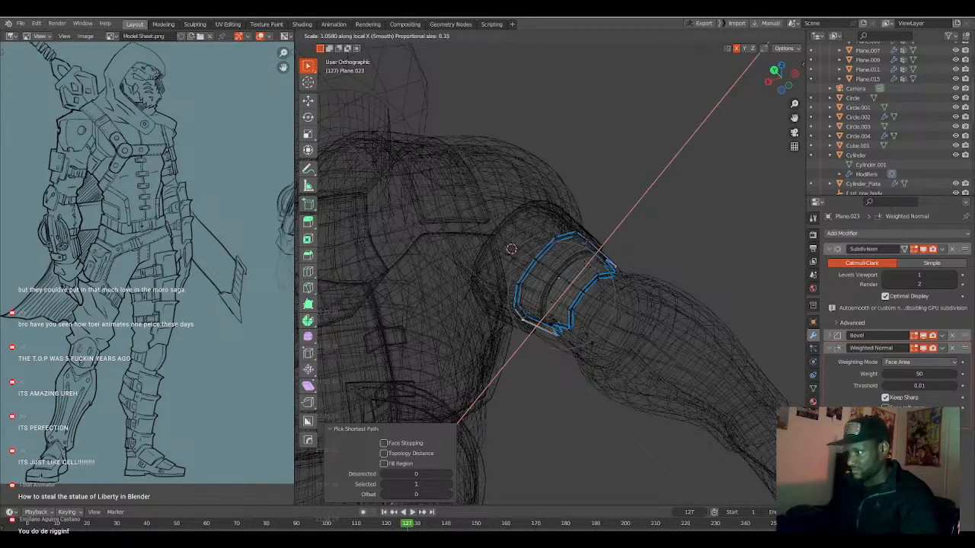
pyautogui.click(589, 338)
pyautogui.click(591, 334)
pyautogui.moveTo(592, 335); pyautogui.dragTo(565, 334, button='middle')
pyautogui.hotkey('shift', 'z')
pyautogui.press('Tab')
# Edit the arm body mesh and push its outer vertex beside the lower armor plate inward with proportional editing.
pyautogui.click(601, 255)
pyautogui.moveTo(602, 255); pyautogui.dragTo(534, 259, button='middle')
pyautogui.press('KP_1')
pyautogui.hotkey('shift', 'z')
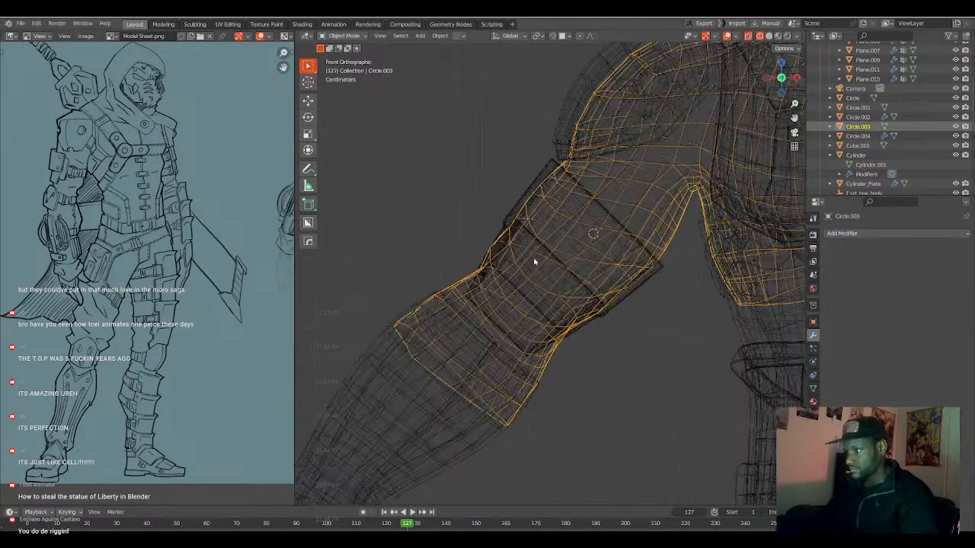
pyautogui.scroll(4, 506, 225)
pyautogui.press('Tab')
pyautogui.hotkey('alt', 'a')
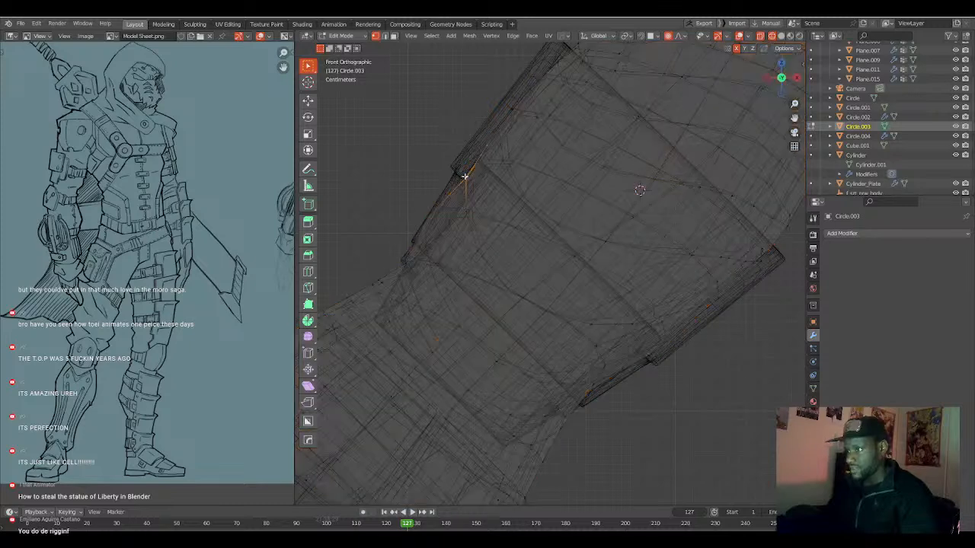
pyautogui.hotkey('shift', 'z')
pyautogui.moveTo(442, 227); pyautogui.dragTo(457, 237, button='middle')
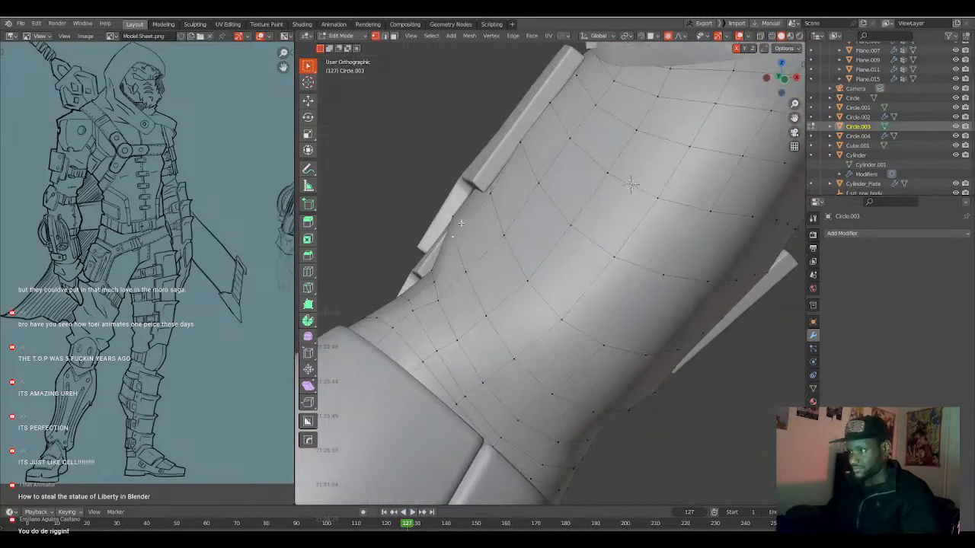
pyautogui.click(458, 239)
pyautogui.press('g')
pyautogui.scroll(3, 455, 218)
pyautogui.click(454, 217)
pyautogui.press('g')
pyautogui.scroll(3, 459, 218)
pyautogui.click(461, 219)
# Move the arm vertices at the plates' overlap and beneath the upper plate slightly inward with proportional editing.
pyautogui.click(485, 184)
pyautogui.press('g')
pyautogui.scroll(-6, 489, 184)
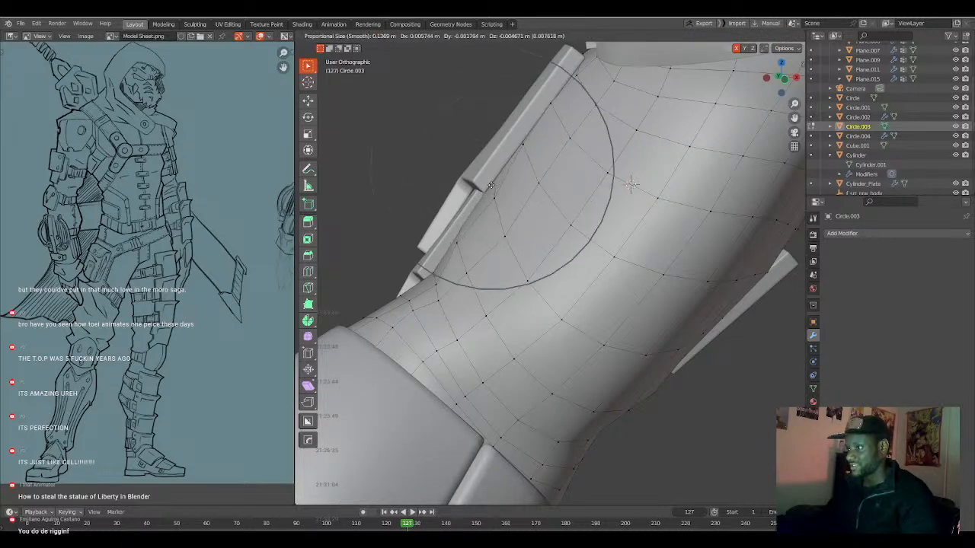
pyautogui.click(491, 182)
pyautogui.click(533, 153)
pyautogui.press('g')
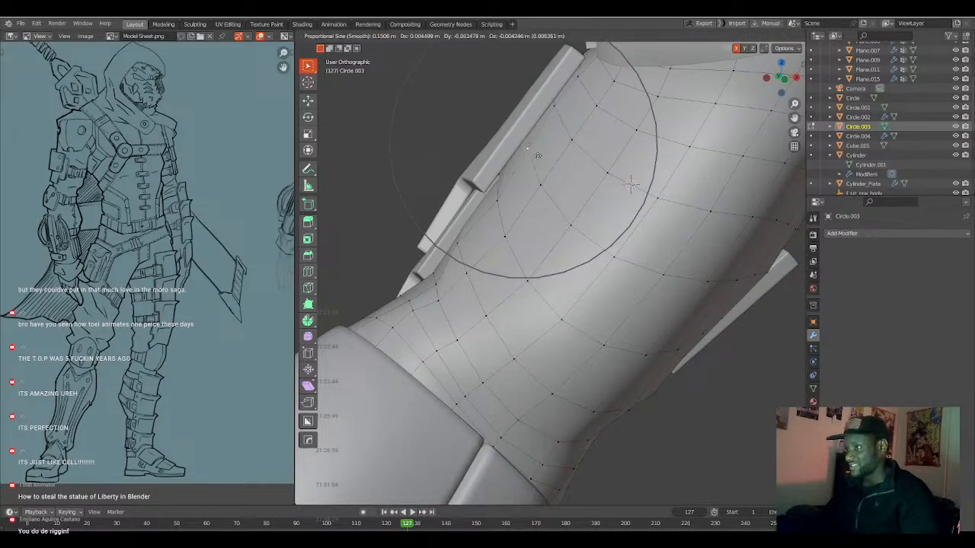
pyautogui.click(537, 155)
# Readjust the arm vertices at the plates' overlap and beneath the lower plate, and finish editing the arm mesh.
pyautogui.click(500, 195)
pyautogui.press('g')
pyautogui.click(502, 204)
pyautogui.press('g')
pyautogui.click(488, 222)
pyautogui.click(463, 239)
pyautogui.press('g')
pyautogui.scroll(3, 463, 240)
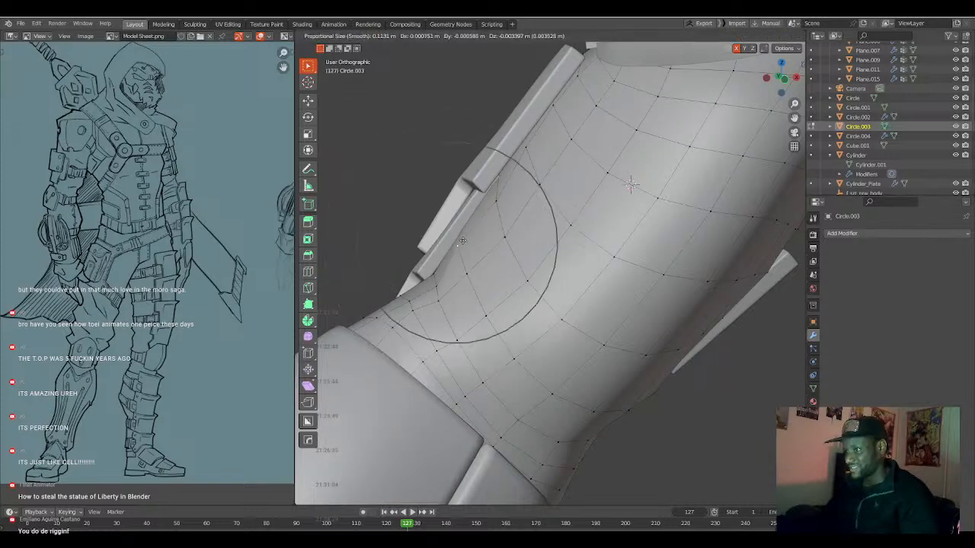
pyautogui.scroll(1, 463, 241)
pyautogui.click(462, 242)
pyautogui.scroll(-5, 466, 259)
pyautogui.press('Tab')
pyautogui.scroll(-2, 479, 276)
pyautogui.moveTo(482, 285); pyautogui.dragTo(495, 304, button='middle')
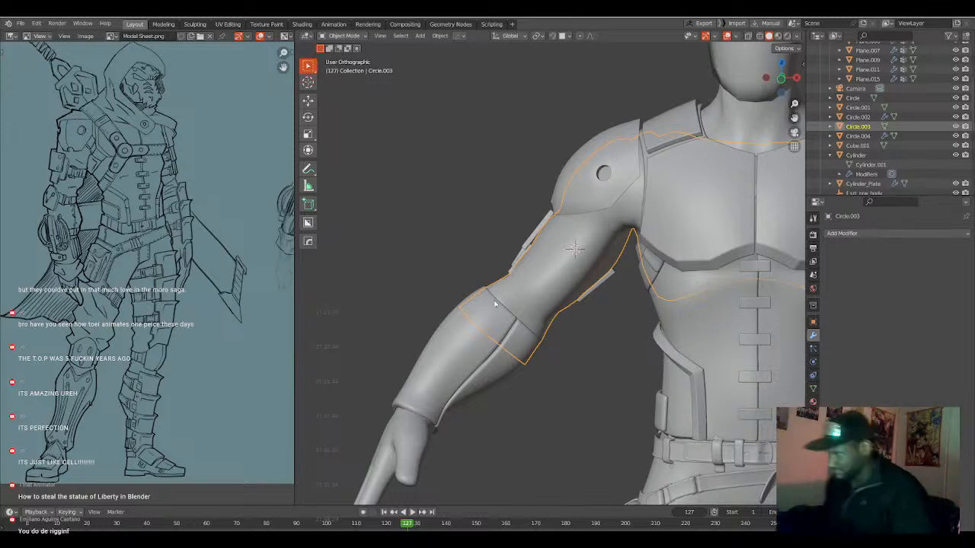
# Select both upper-arm armor plates and scale them to 0.79 along their local Z axis.
pyautogui.moveTo(549, 251); pyautogui.dragTo(575, 291, button='middle')
pyautogui.click(566, 268)
pyautogui.click(575, 291)
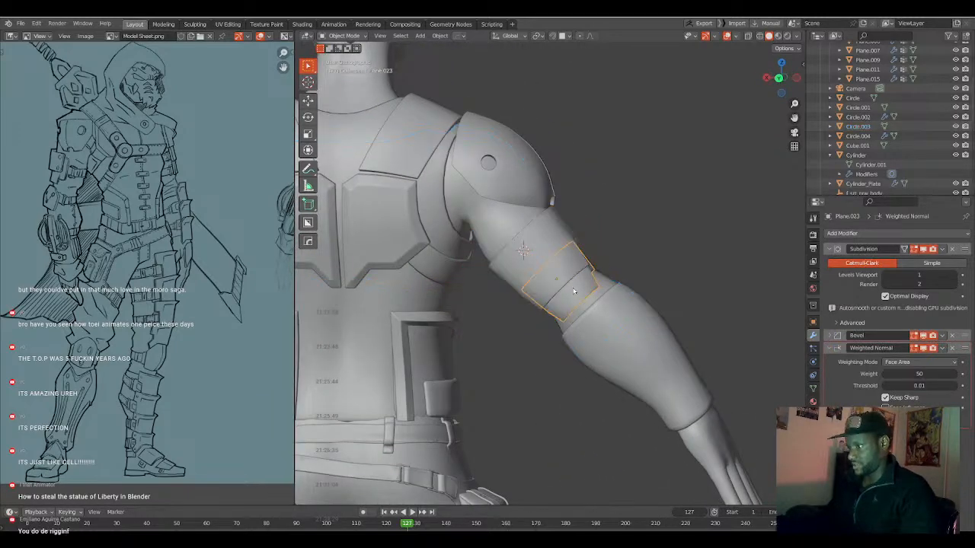
pyautogui.click(564, 276)
pyautogui.press('s')
pyautogui.press('z')
pyautogui.press('z')
pyautogui.rightClick(573, 300)
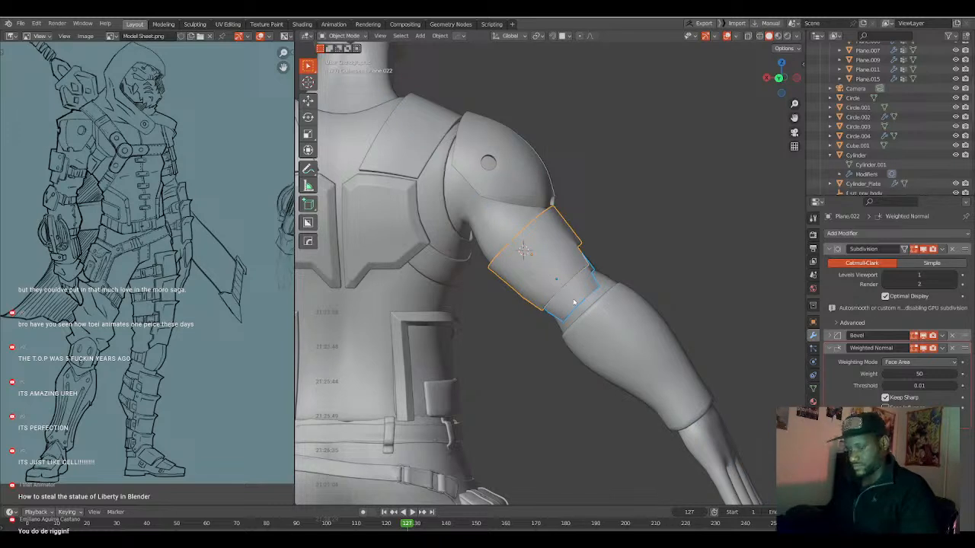
pyautogui.press('s')
pyautogui.press('z')
pyautogui.press('z')
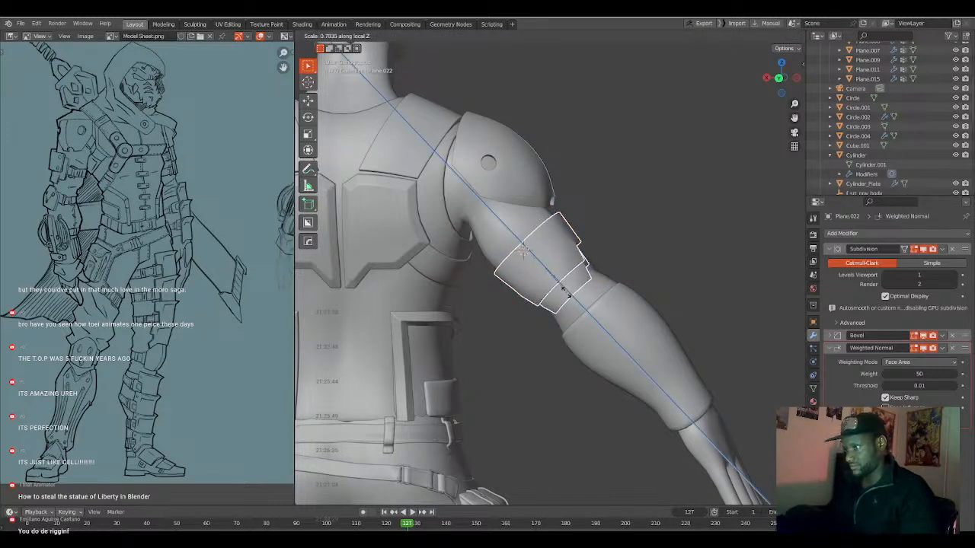
pyautogui.click(566, 292)
# Move both upper-arm plates about 0.046 m along local Z, up the arm towards the shoulder.
pyautogui.press('g')
pyautogui.press('z')
pyautogui.press('z')
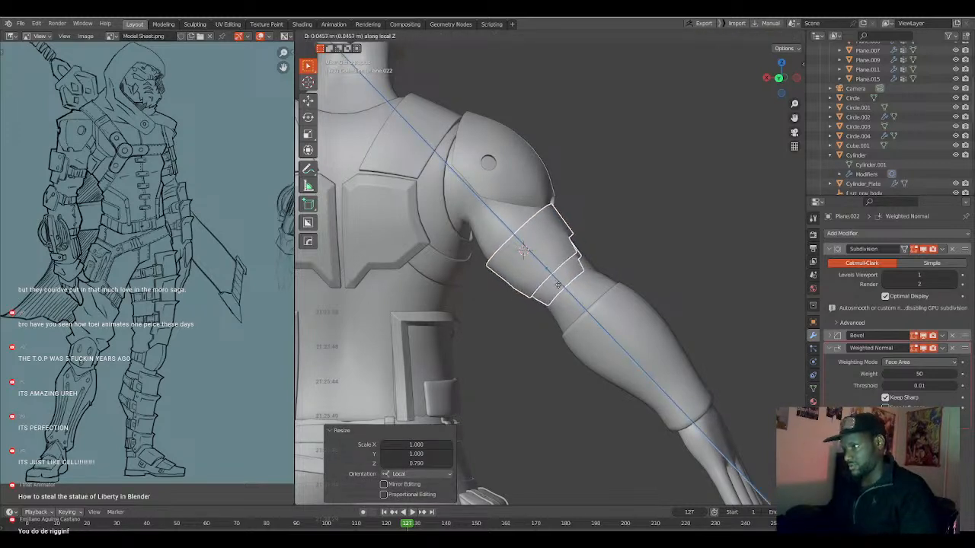
pyautogui.click(559, 284)
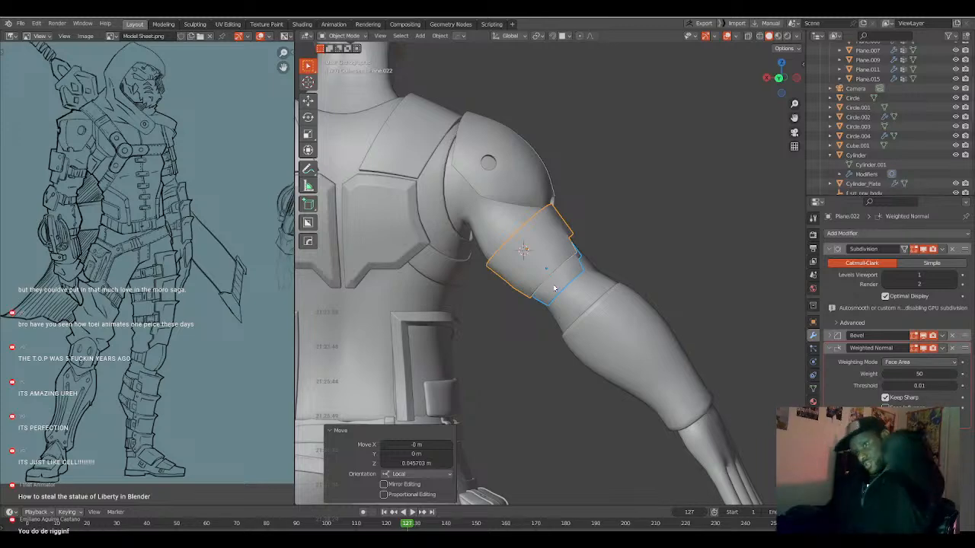
# Edit the forearm sleeve, dissolve the edge loop near its upper opening, and slide the rim's edge loop down the forearm.
pyautogui.moveTo(554, 288); pyautogui.dragTo(652, 334, button='middle')
pyautogui.click(605, 323)
pyautogui.press('Tab')
pyautogui.scroll(2, 628, 315)
pyautogui.keyDown('alt'); pyautogui.click(633, 321); pyautogui.keyUp('alt')
pyautogui.press('2')
pyautogui.hotkey('ctrl', 'x')
pyautogui.keyDown('alt'); pyautogui.click(629, 323); pyautogui.keyUp('alt')
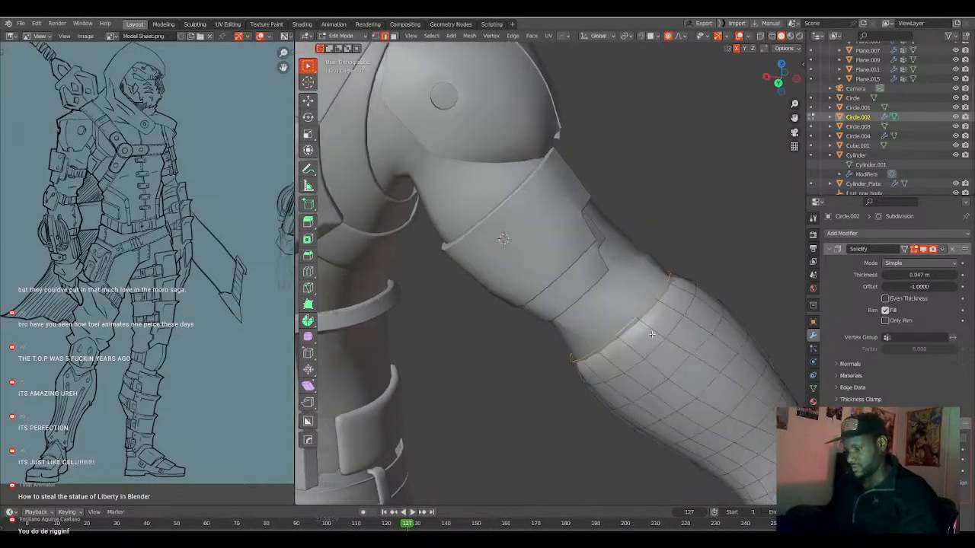
pyautogui.press('g')
pyautogui.press('g')
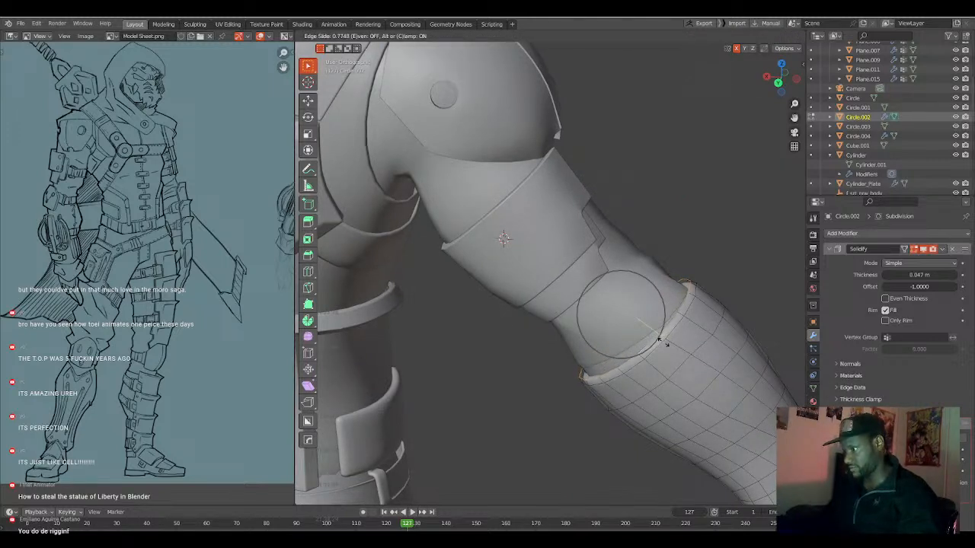
pyautogui.click(660, 341)
pyautogui.press('Tab')
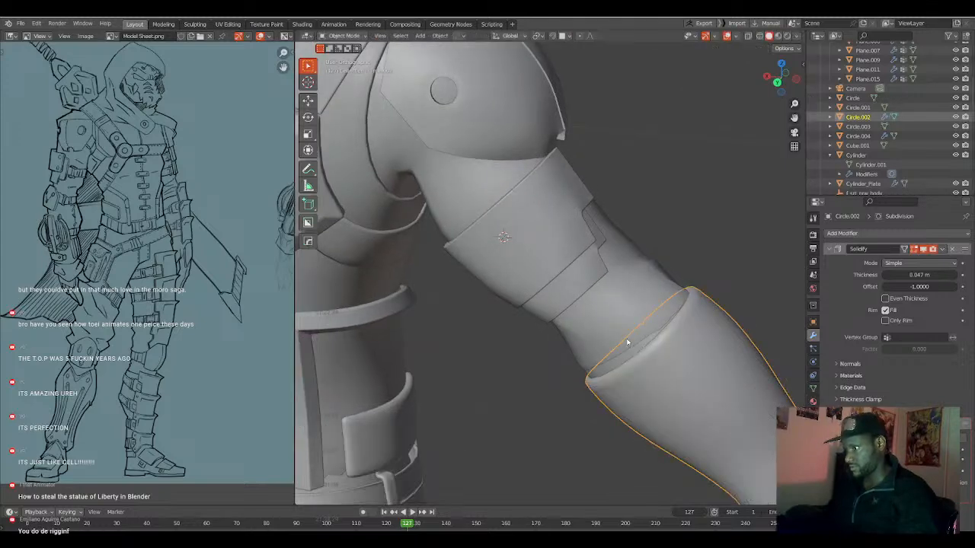
# Edit the arm body mesh, nudging its elbow-end edges about 0.002 m along Y and widening them along Y with proportional editing.
pyautogui.click(627, 343)
pyautogui.press('Tab')
pyautogui.moveTo(626, 344)
pyautogui.mouseDown(button='middle')
pyautogui.moveTo(614, 368)
pyautogui.moveTo(626, 390)
pyautogui.mouseUp(button='middle')
pyautogui.hotkey('shift', 'z')
pyautogui.hotkey('shift', 'z')
pyautogui.press('g')
pyautogui.press('y')
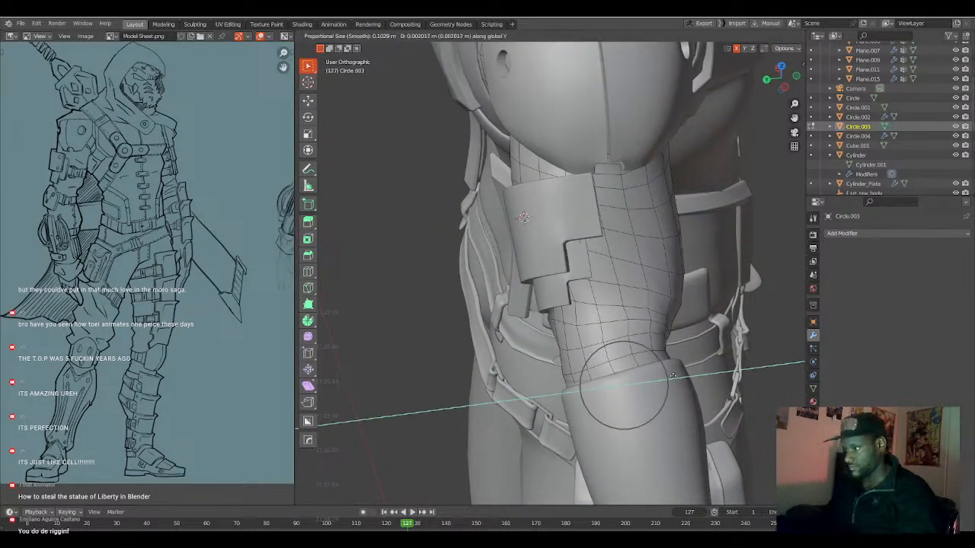
pyautogui.click(673, 376)
pyautogui.press('s')
pyautogui.press('y')
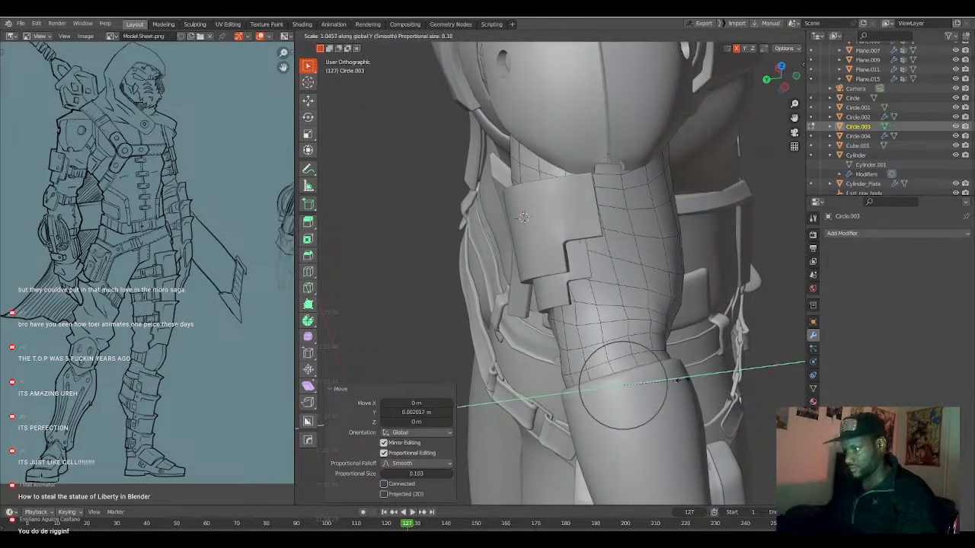
pyautogui.click(682, 379)
# Shift the arm mesh's elbow-end edges slightly inside the forearm sleeve with proportional editing.
pyautogui.moveTo(633, 385); pyautogui.dragTo(692, 363, button='middle')
pyautogui.press('Tab')
pyautogui.press('Tab')
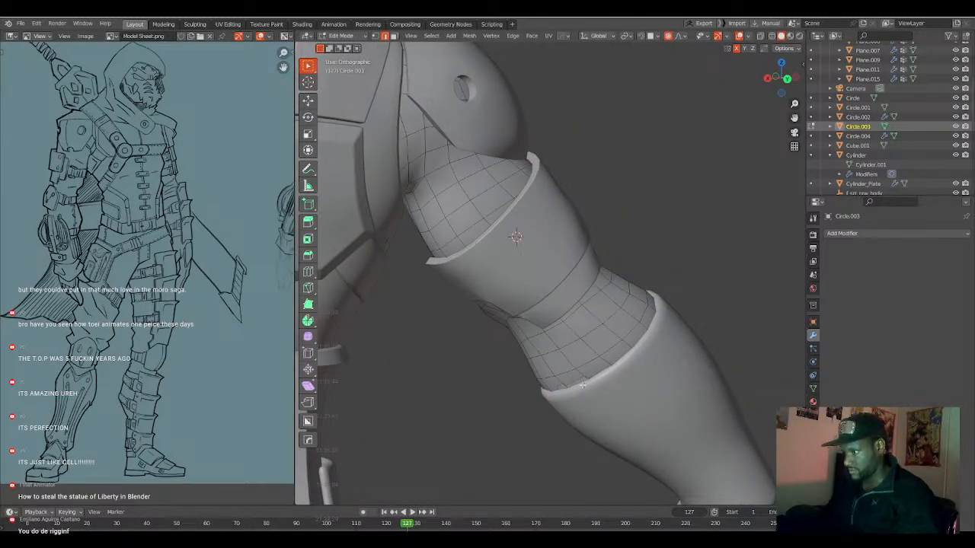
pyautogui.press('g')
pyautogui.click(598, 380)
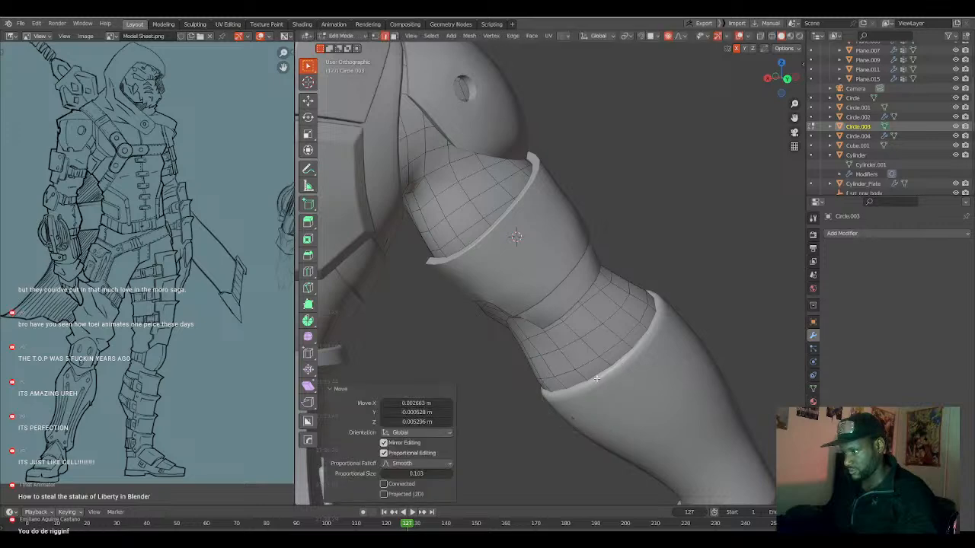
# Move the arm vertex at the front of the forearm sleeve's opening along global Y, and finish editing the arm mesh.
pyautogui.scroll(-1, 597, 379)
pyautogui.moveTo(598, 379); pyautogui.dragTo(796, 377, button='middle')
pyautogui.moveTo(495, 378); pyautogui.dragTo(543, 423, button='middle')
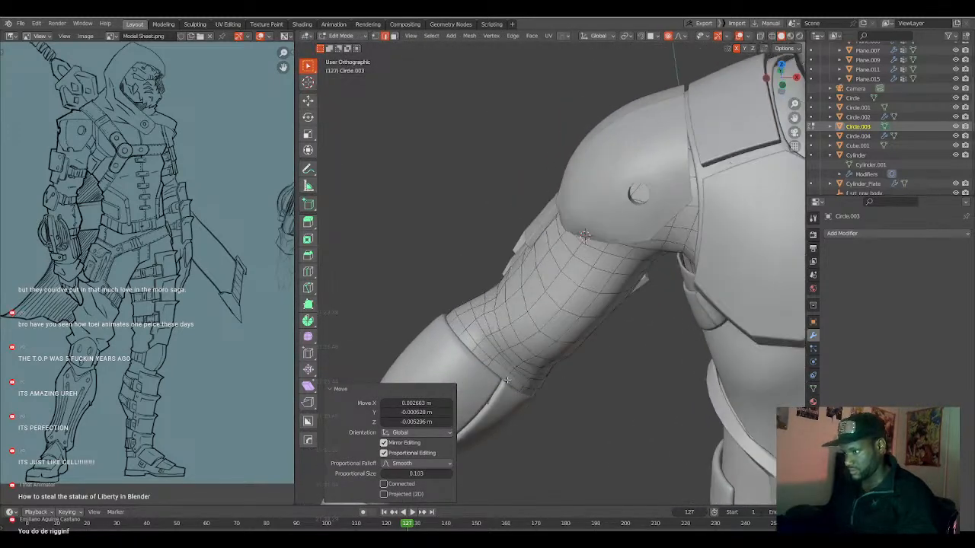
pyautogui.click(507, 376)
pyautogui.press('1')
pyautogui.moveTo(507, 375); pyautogui.dragTo(506, 390, button='middle')
pyautogui.press('g')
pyautogui.press('y')
pyautogui.click(506, 393)
pyautogui.press('Tab')
# Add a plane at the world origin and rotate its mesh 90° about the X axis so it stands upright.
pyautogui.press('`')
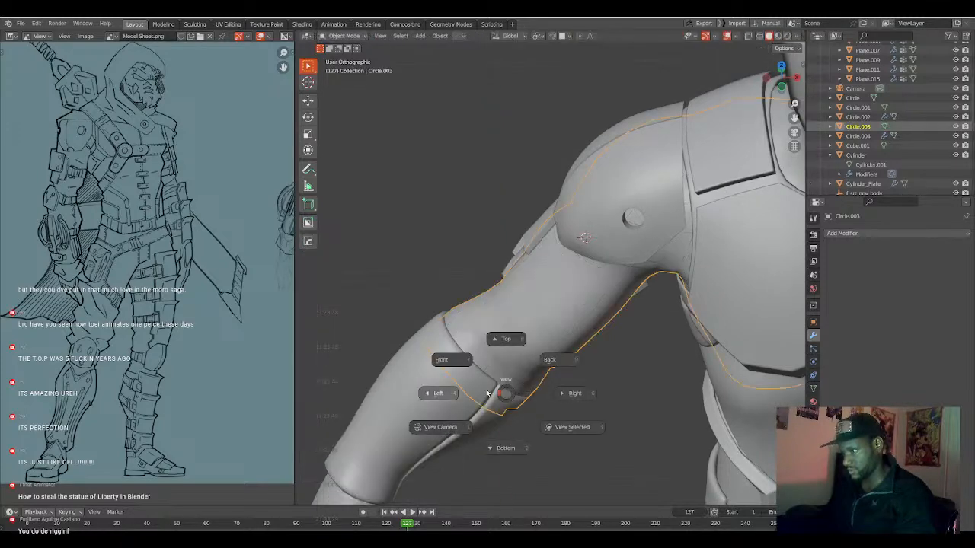
pyautogui.moveTo(515, 386); pyautogui.dragTo(574, 342, button='middle')
pyautogui.scroll(-4, 526, 377)
pyautogui.scroll(1, 574, 342)
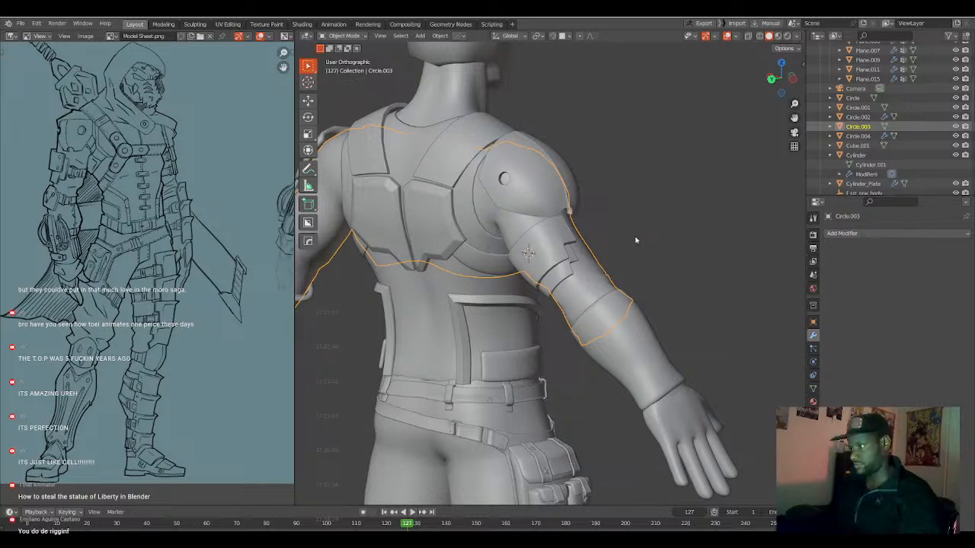
pyautogui.scroll(-5, 566, 331)
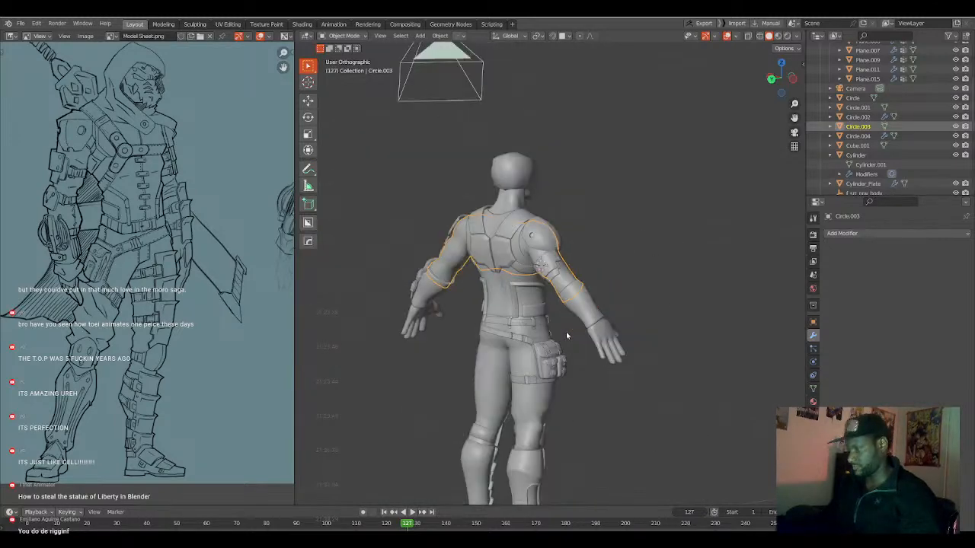
pyautogui.press('KP_1')
pyautogui.press('`')
pyautogui.click(528, 365)
pyautogui.hotkey('shift', 'a')
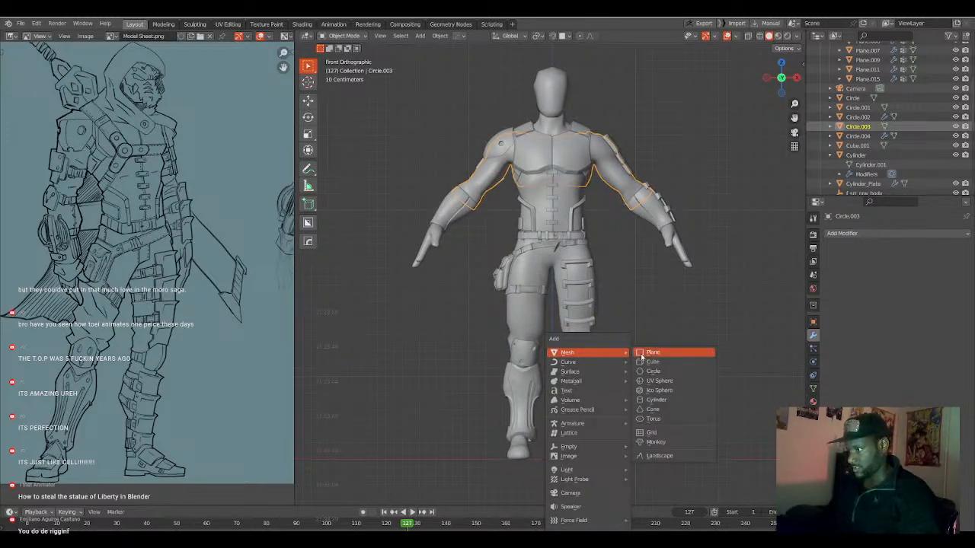
pyautogui.click(647, 355)
pyautogui.press('Tab')
pyautogui.keyDown('shift'); pyautogui.scroll(-2, 590, 373); pyautogui.keyUp('shift')
pyautogui.write('rx')
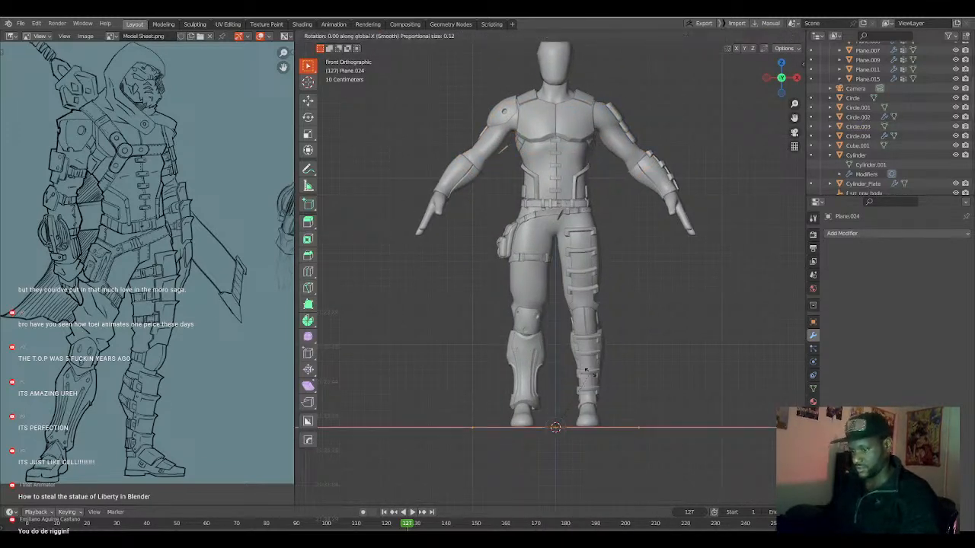
pyautogui.write('90')
pyautogui.press('Return')
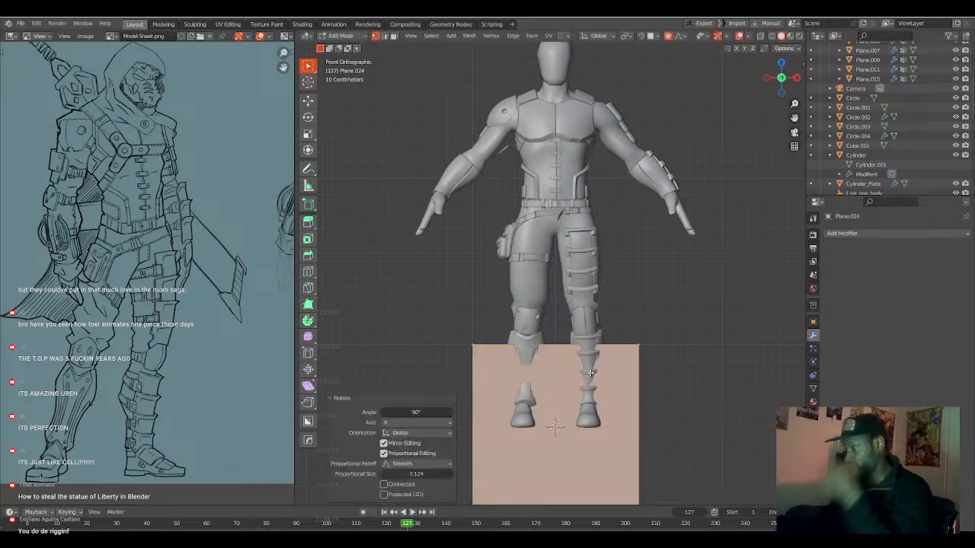
# Bevel the plane's two upper corner vertices with a single-segment width of 0.473 m.
pyautogui.keyDown('shift'); pyautogui.moveTo(610, 423); pyautogui.dragTo(587, 372, button='middle'); pyautogui.keyUp('shift')
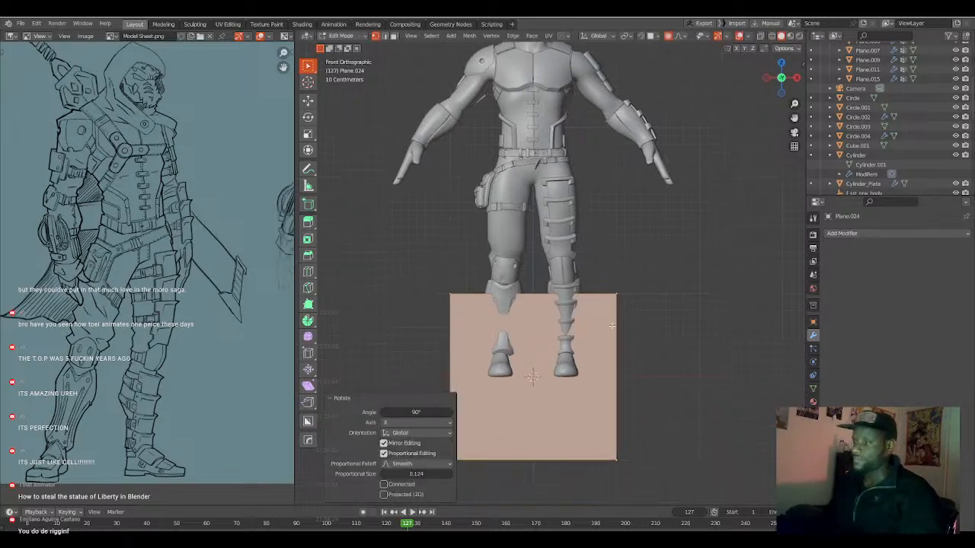
pyautogui.click(617, 293)
pyautogui.keyDown('shift'); pyautogui.click(450, 295); pyautogui.keyUp('shift')
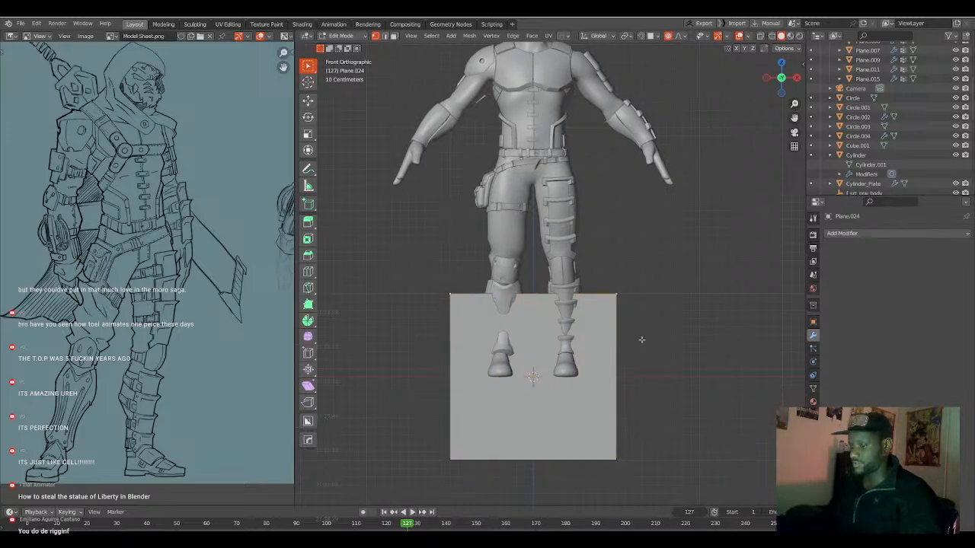
pyautogui.hotkey('ctrl', 'shift', 'b')
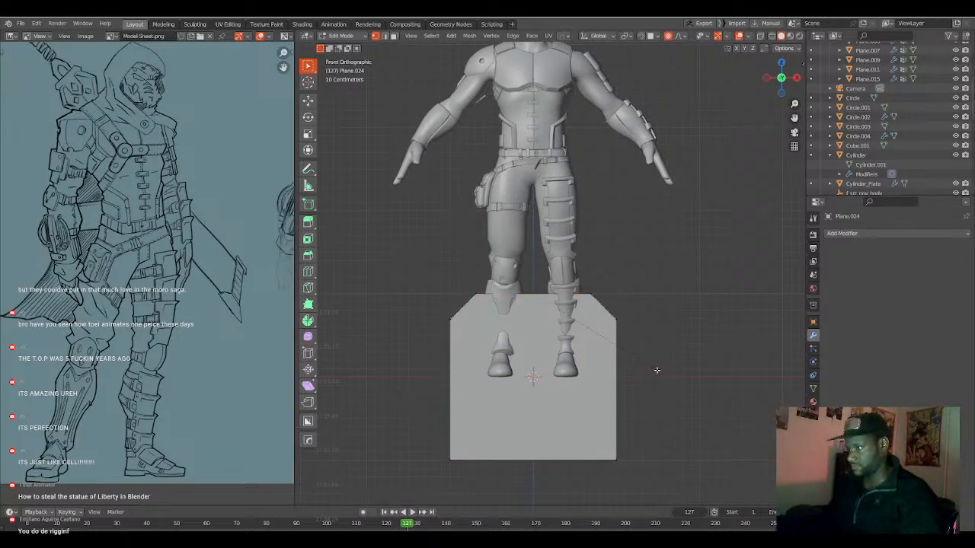
pyautogui.click(660, 388)
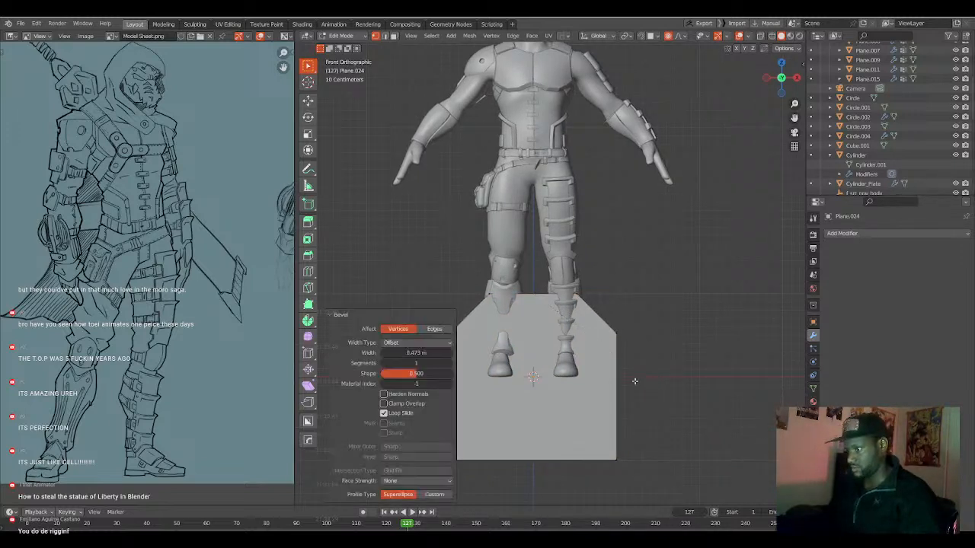
# Connect the two outer bevel corners with a horizontal edge and symmetrize the plane's mesh across X.
pyautogui.keyDown('shift'); pyautogui.moveTo(617, 379); pyautogui.dragTo(670, 359, button='middle'); pyautogui.keyUp('shift')
pyautogui.click(661, 314)
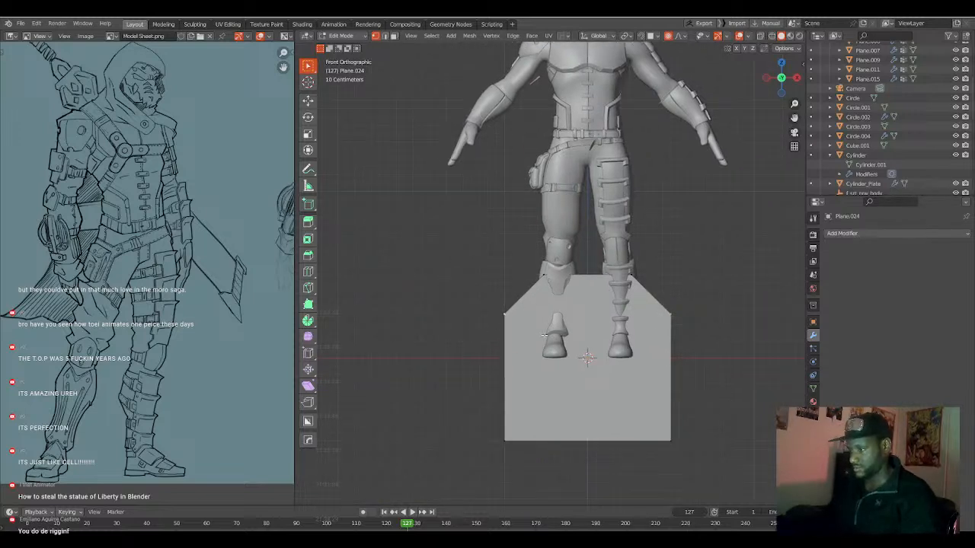
pyautogui.hotkey('alt', 'x')
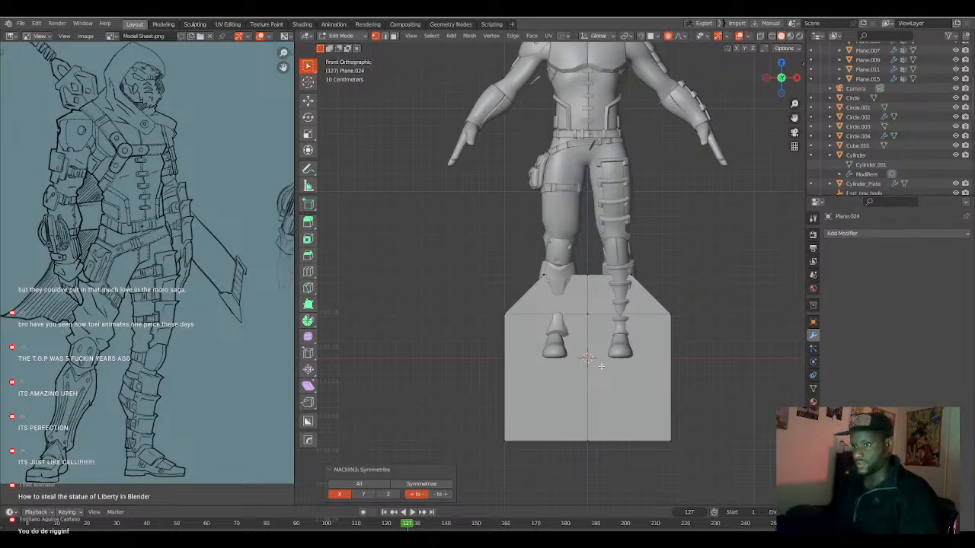
# Add two evenly spaced horizontal loop cuts across the lower part of the beveled plane.
pyautogui.hotkey('ctrl', 'r')
pyautogui.scroll(2, 591, 377)
pyautogui.scroll(-1, 591, 377)
pyautogui.click(590, 377)
pyautogui.rightClick(590, 377)
# Move the plane's entire mesh along Y in front of the character's feet and finish editing it.
pyautogui.press('a')
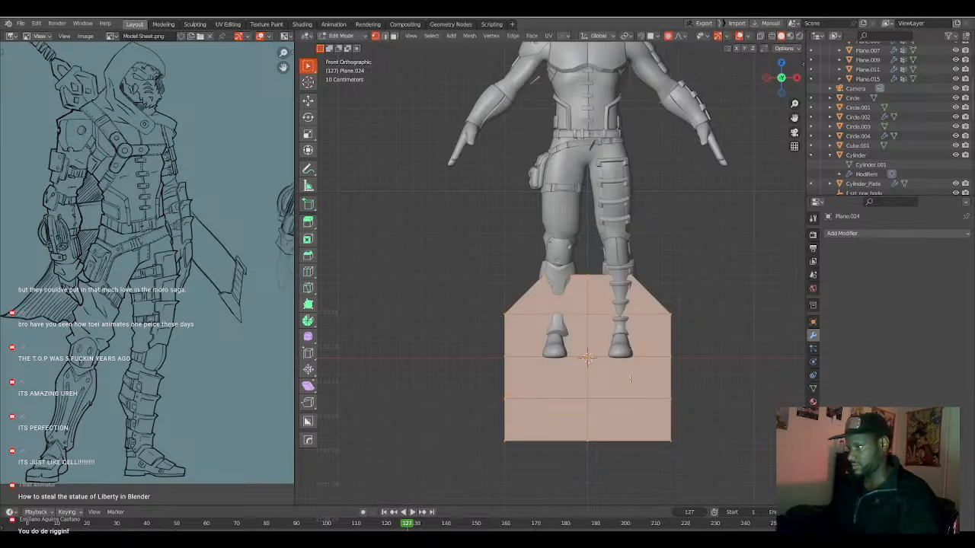
pyautogui.moveTo(624, 380); pyautogui.dragTo(596, 368, button='middle')
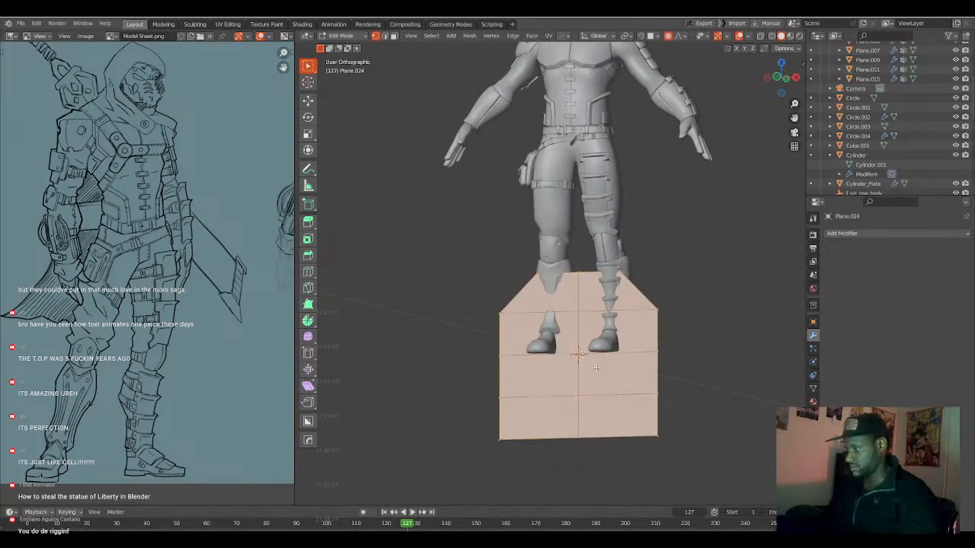
pyautogui.press('KP_3')
pyautogui.press('g')
pyautogui.press('y')
pyautogui.click(508, 365)
pyautogui.press('Tab')
# Add a UV sphere at the world origin, scale it to about 1.858, and shade it smooth.
pyautogui.moveTo(505, 365); pyautogui.dragTo(552, 370, button='middle')
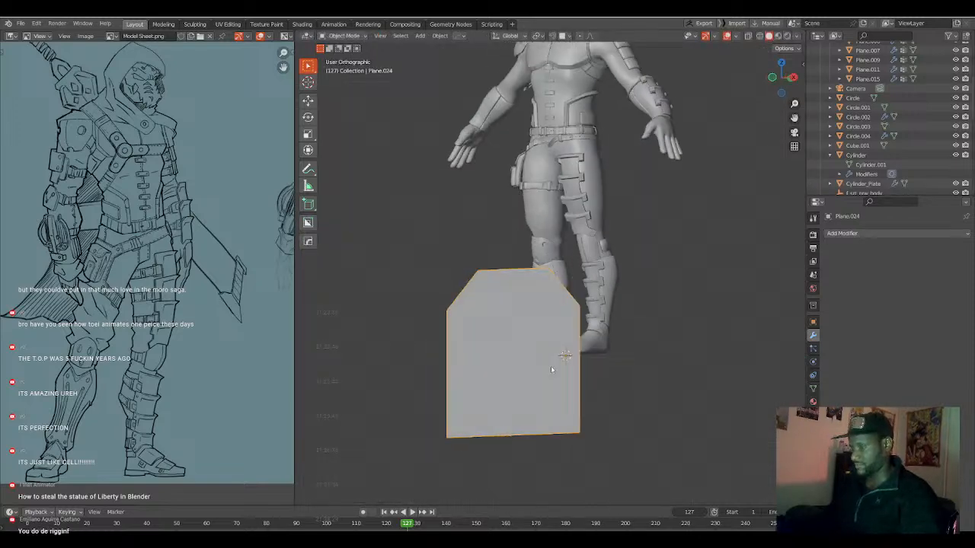
pyautogui.hotkey('shift', 'a')
pyautogui.moveTo(551, 362)
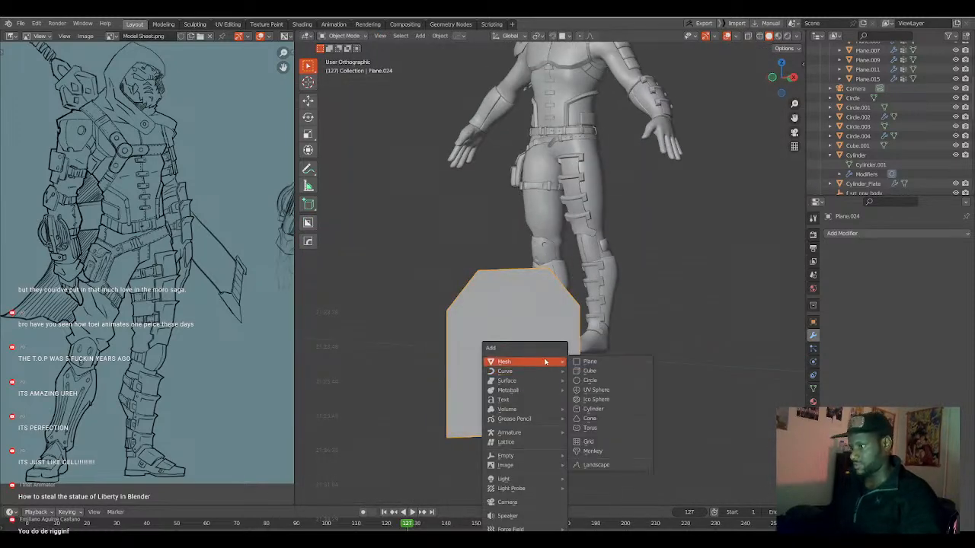
pyautogui.click(597, 390)
pyautogui.press('s')
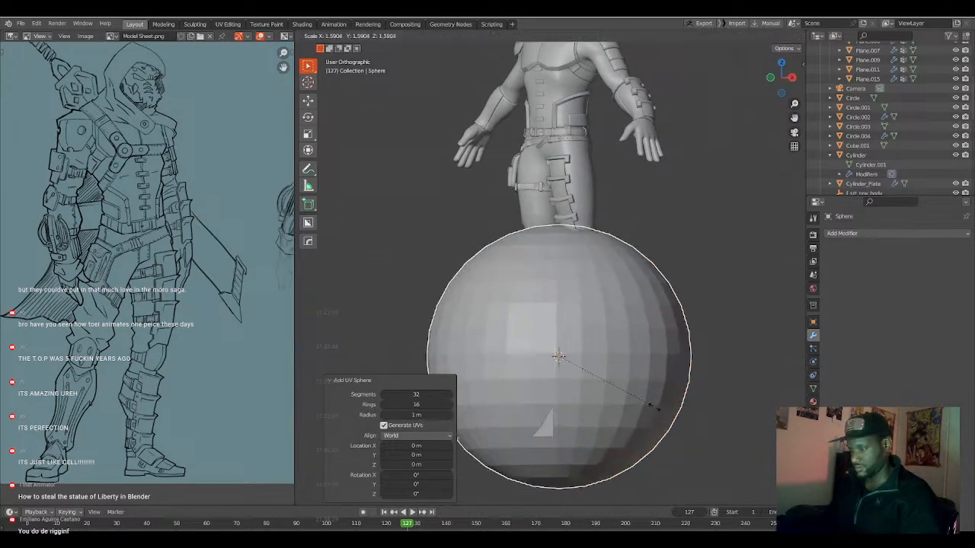
pyautogui.click(668, 414)
pyautogui.rightClick(668, 414)
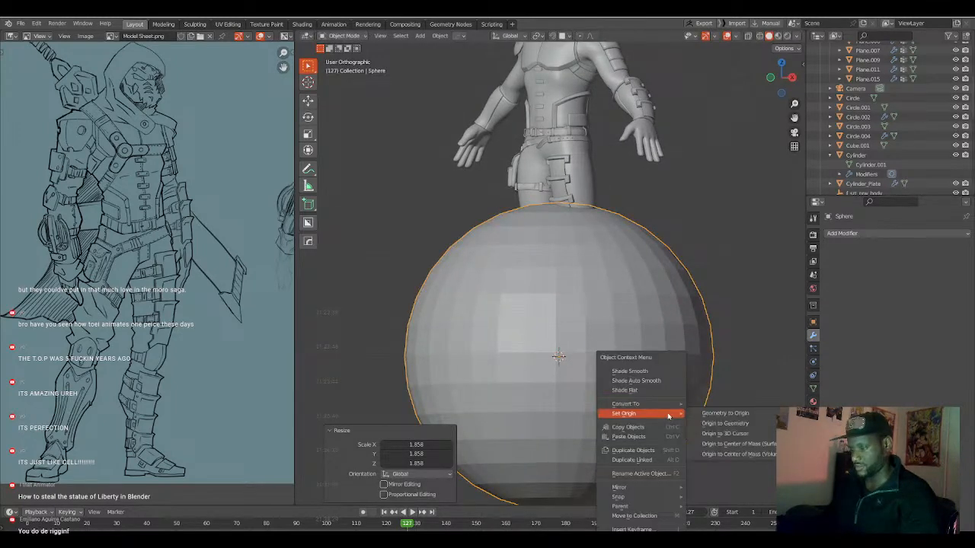
pyautogui.click(651, 372)
# Select the beveled plane and move it about -0.838 m along Y, clear of the sphere.
pyautogui.click(493, 373)
pyautogui.click(492, 374)
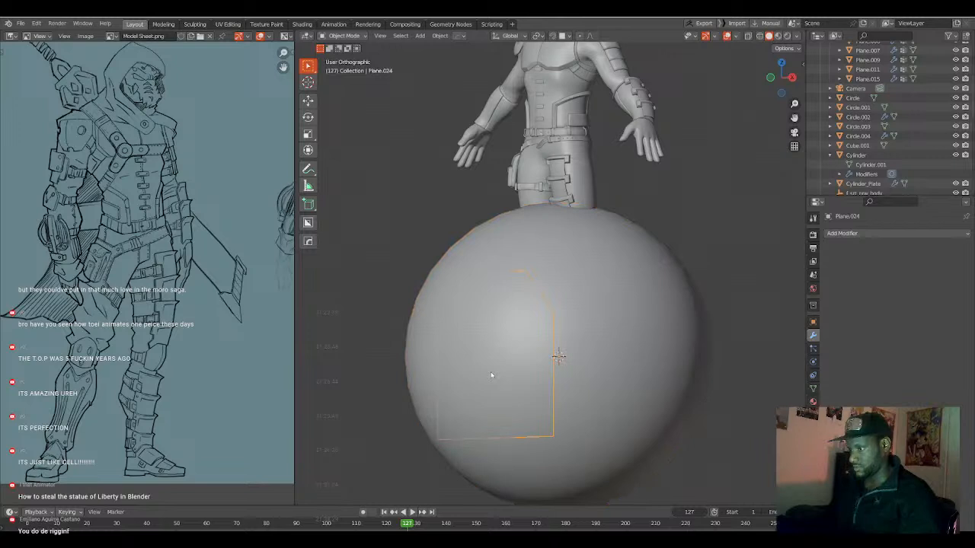
pyautogui.press('g')
pyautogui.press('y')
pyautogui.click(490, 371)
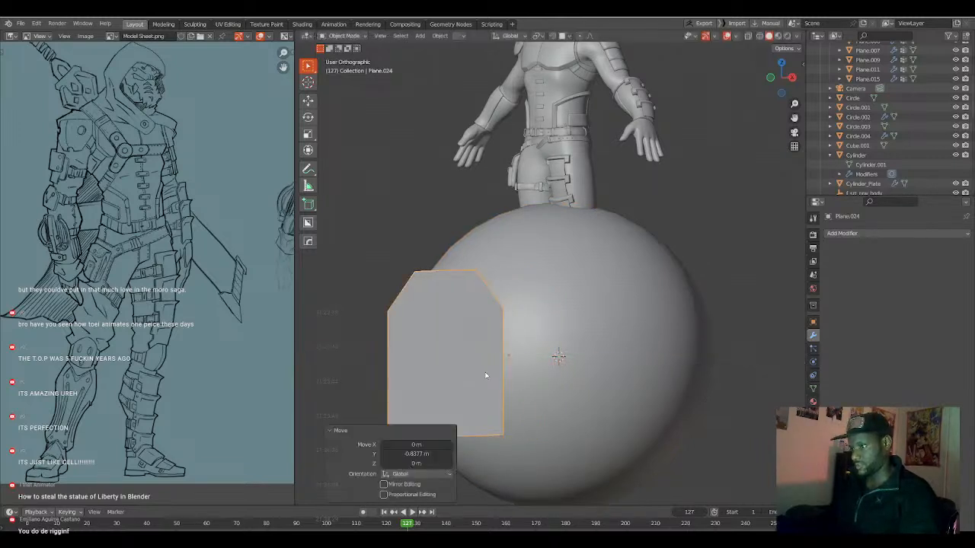
# Enter mesh editing on the beveled plane and extrude all its faces about 0.192 m along their normal.
pyautogui.press('KP_1')
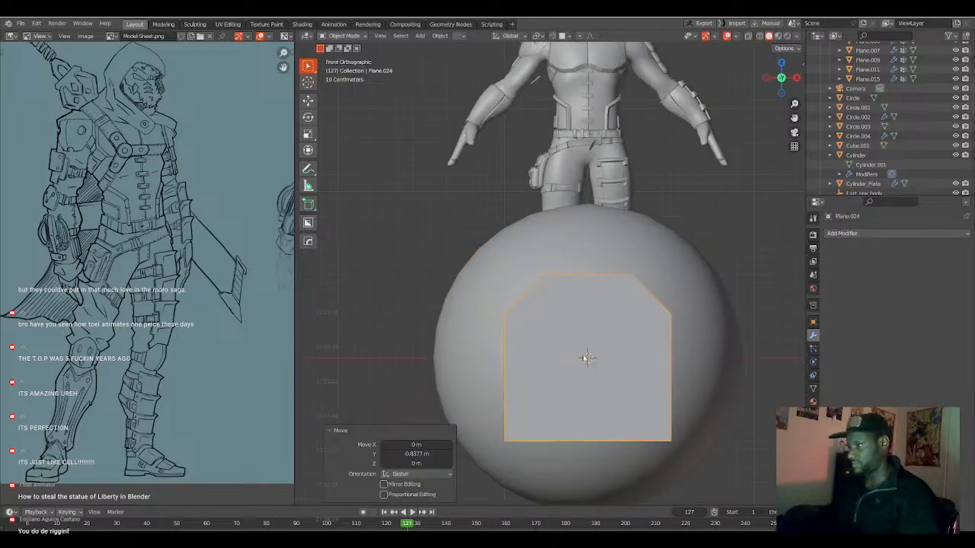
pyautogui.click(586, 358)
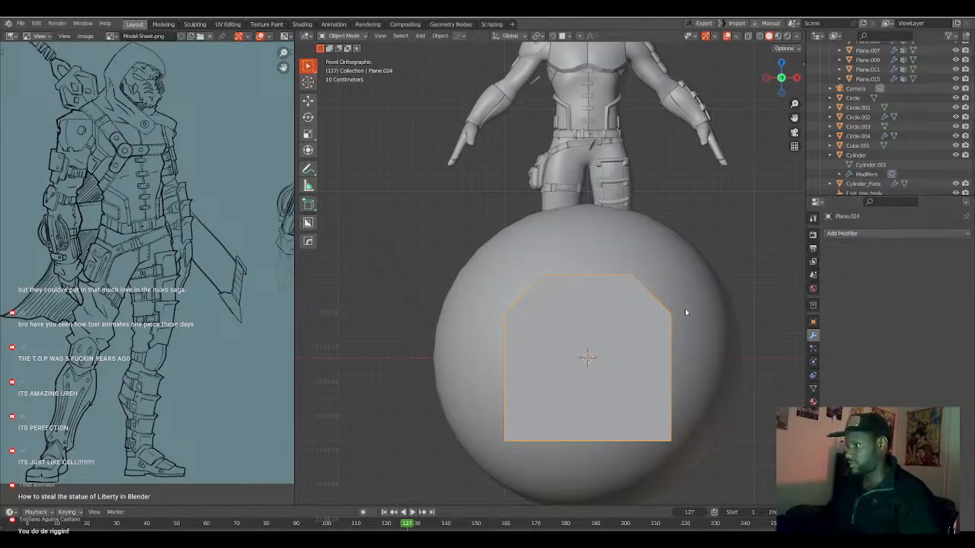
pyautogui.scroll(-3, 670, 328)
pyautogui.press('Tab')
pyautogui.moveTo(664, 331); pyautogui.dragTo(609, 335, button='middle')
pyautogui.scroll(5, 550, 319)
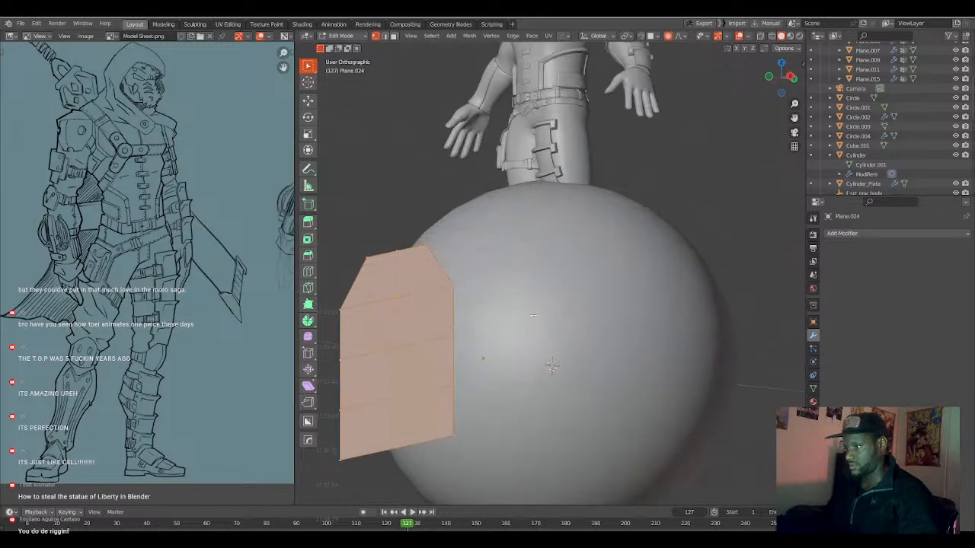
pyautogui.press('e')
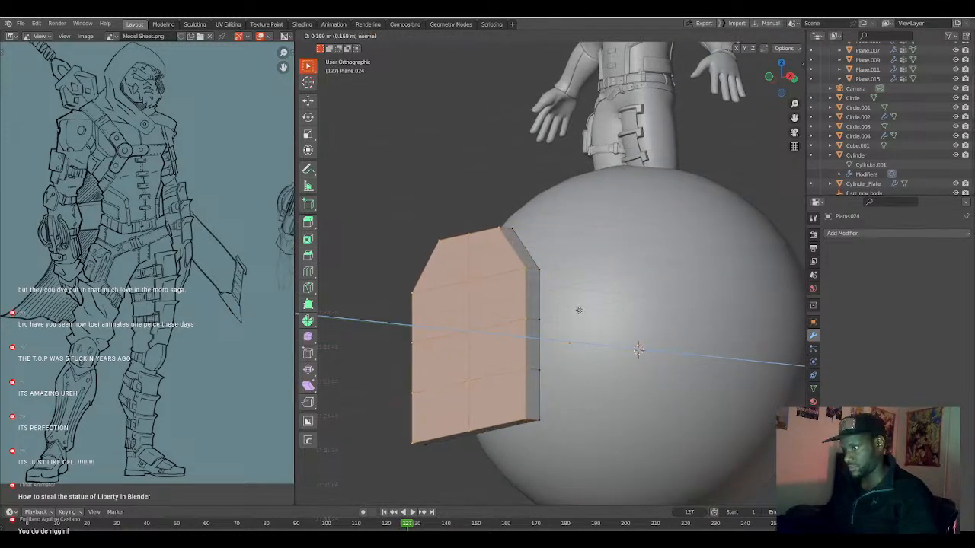
pyautogui.click(576, 309)
pyautogui.moveTo(528, 325); pyautogui.dragTo(552, 326, button='middle')
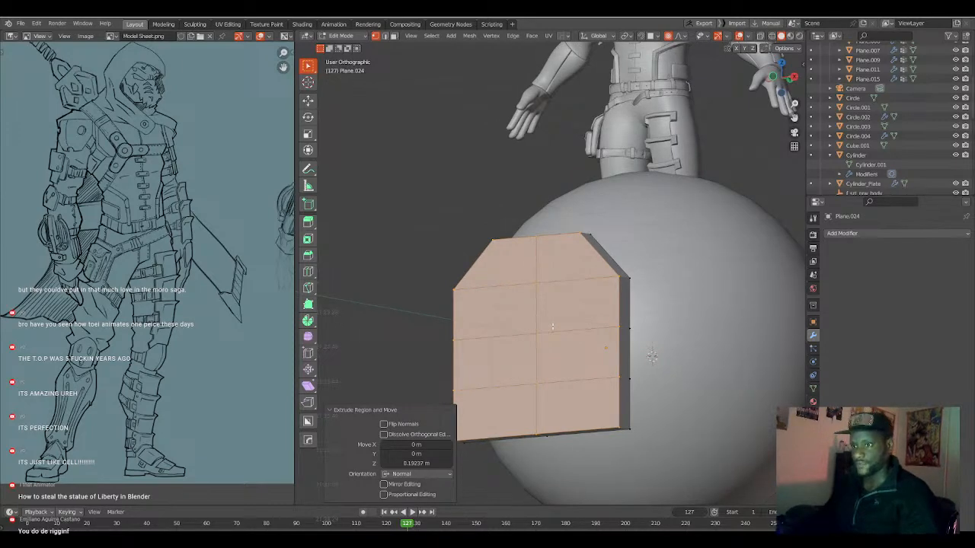
# Push the plate's upper side faces outward about 0.122 m with Shrink/Fatten and smooth proportional editing.
pyautogui.press('KP_1')
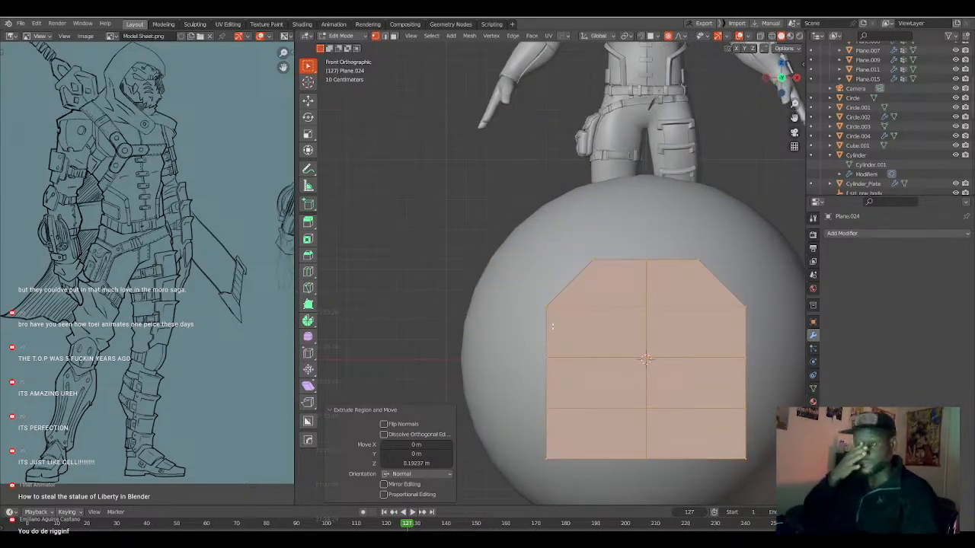
pyautogui.moveTo(651, 265); pyautogui.dragTo(655, 319, button='middle')
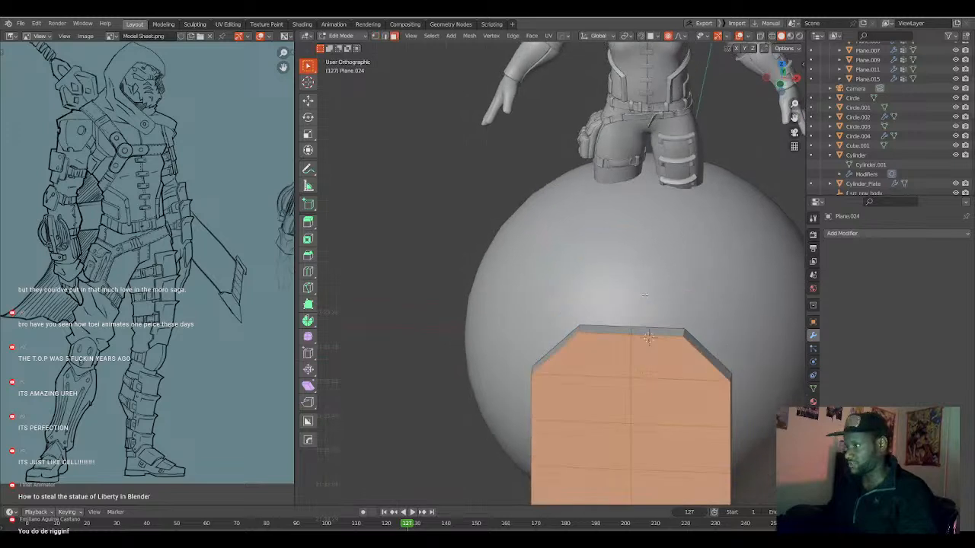
pyautogui.click(648, 335)
pyautogui.press('KP_1')
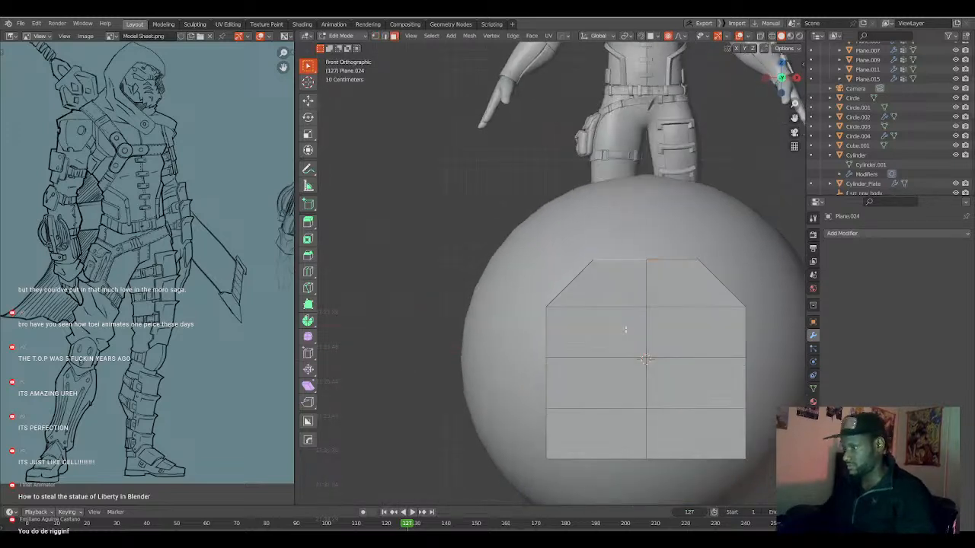
pyautogui.hotkey('alt', 's')
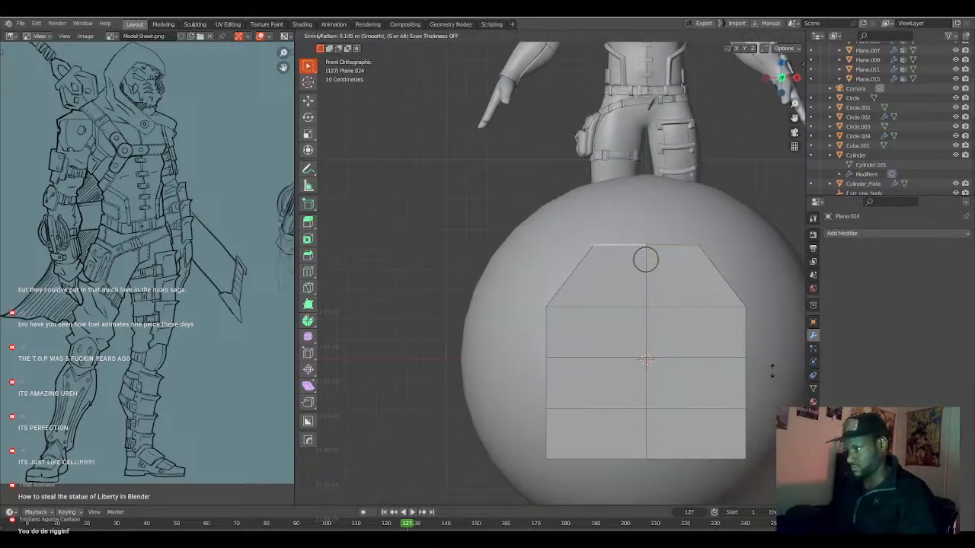
pyautogui.click(771, 371)
pyautogui.keyDown('shift'); pyautogui.moveTo(752, 387); pyautogui.dragTo(732, 376, button='middle'); pyautogui.keyUp('shift')
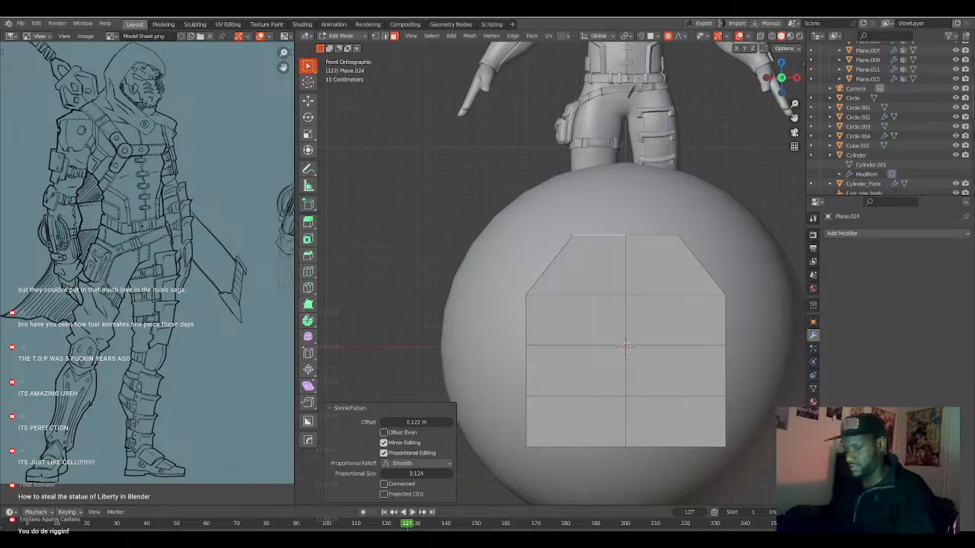
# Turn the centre vertex of the plate's lowest interior row into a circle with 4 divisions and radius 0.27.
pyautogui.press('1')
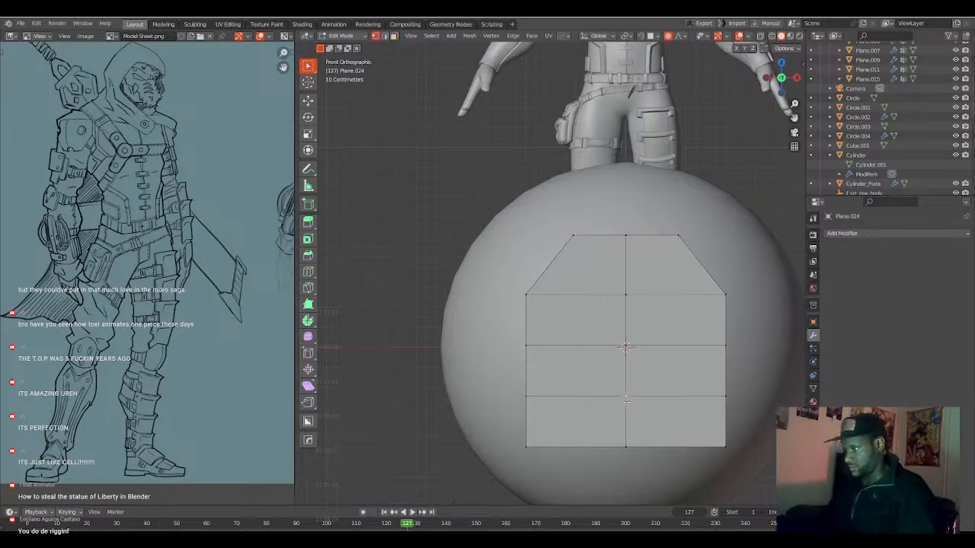
pyautogui.press('q')
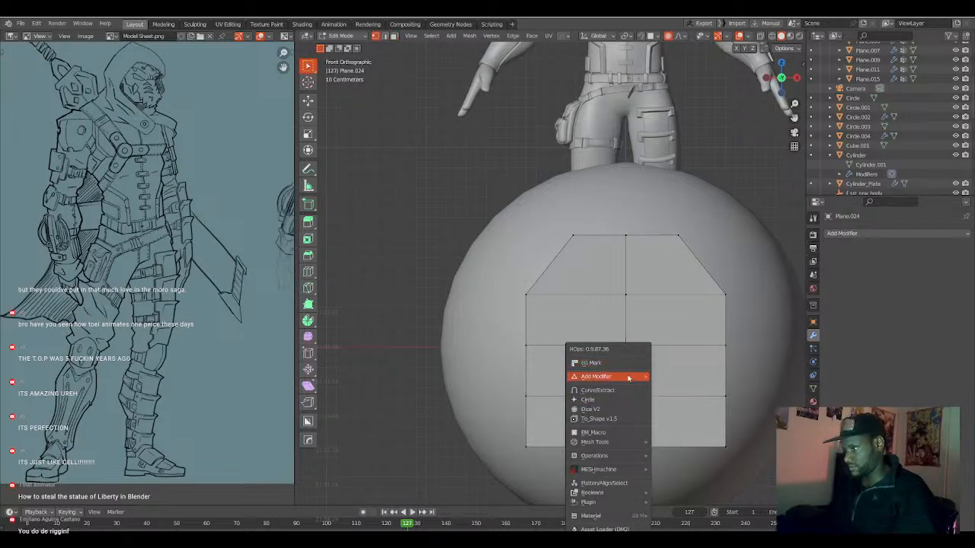
pyautogui.click(623, 400)
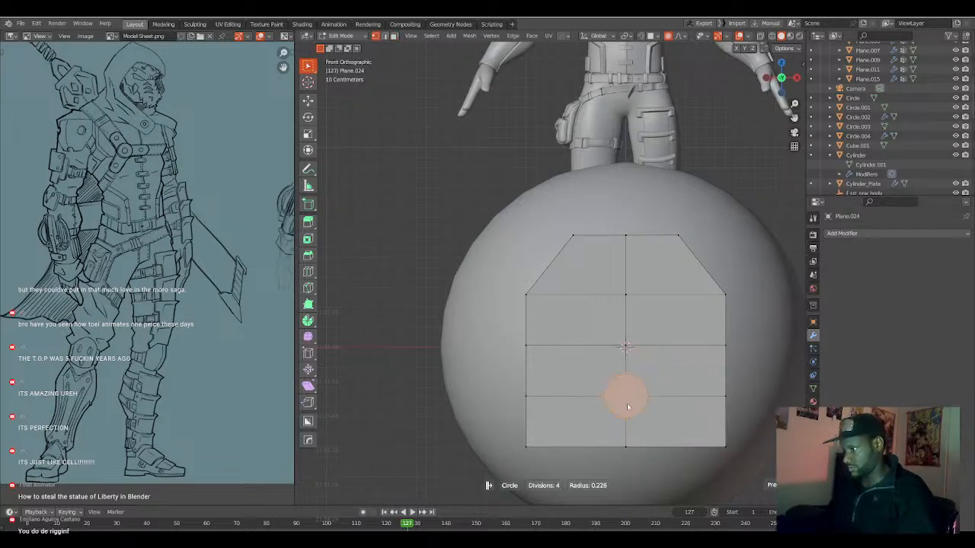
pyautogui.click(632, 409)
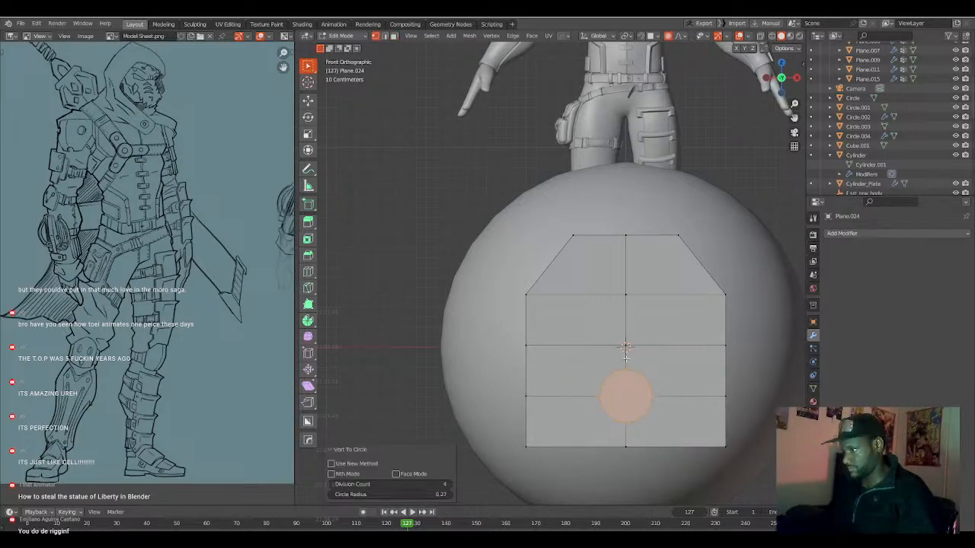
pyautogui.scroll(1, 629, 367)
pyautogui.keyDown('shift'); pyautogui.moveTo(665, 388); pyautogui.dragTo(651, 378, button='middle'); pyautogui.keyUp('shift')
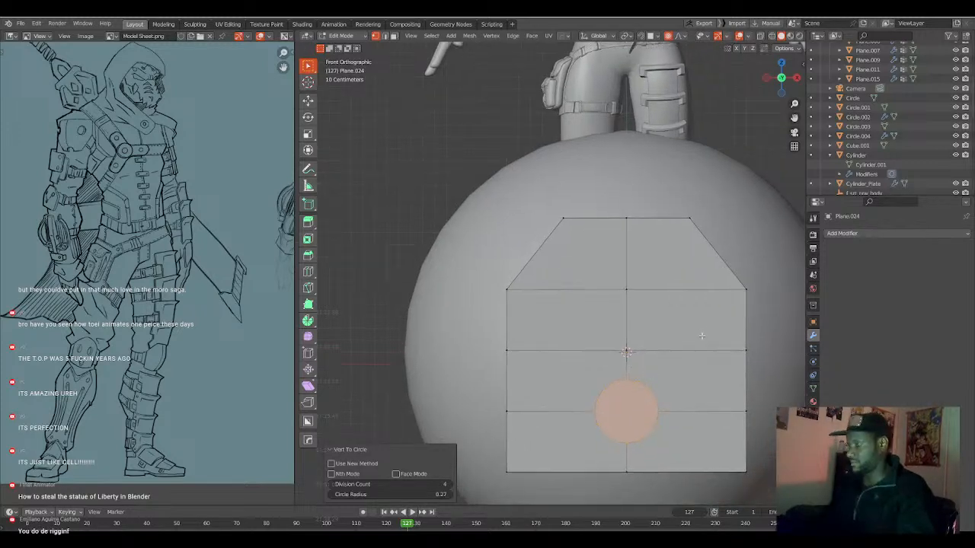
# Add a centred vertical loop cut through each half of the plate's upper section.
pyautogui.hotkey('ctrl', 'r')
pyautogui.click(698, 290)
pyautogui.rightClick(699, 291)
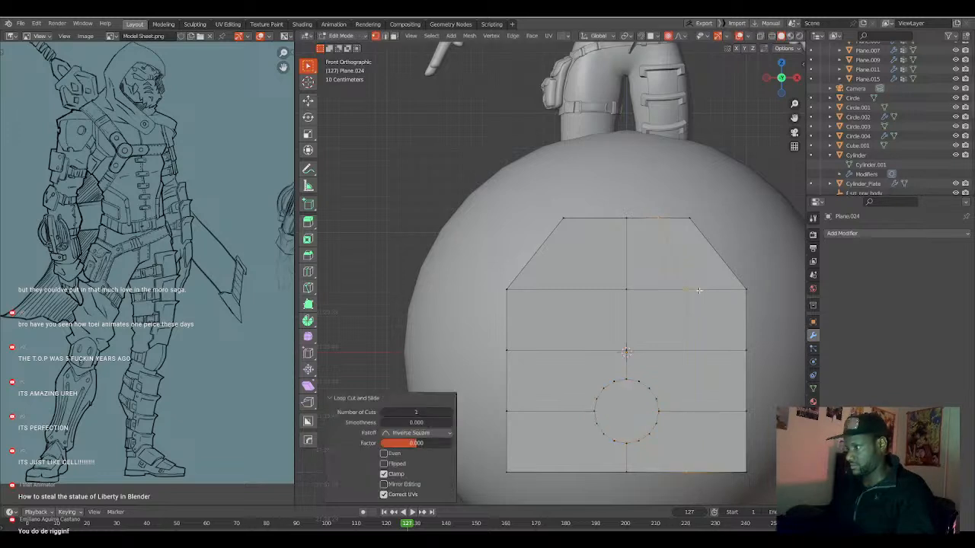
pyautogui.hotkey('ctrl', 'e')
pyautogui.hotkey('ctrl', 'r')
pyautogui.click(560, 293)
pyautogui.rightClick(560, 292)
pyautogui.press('k')
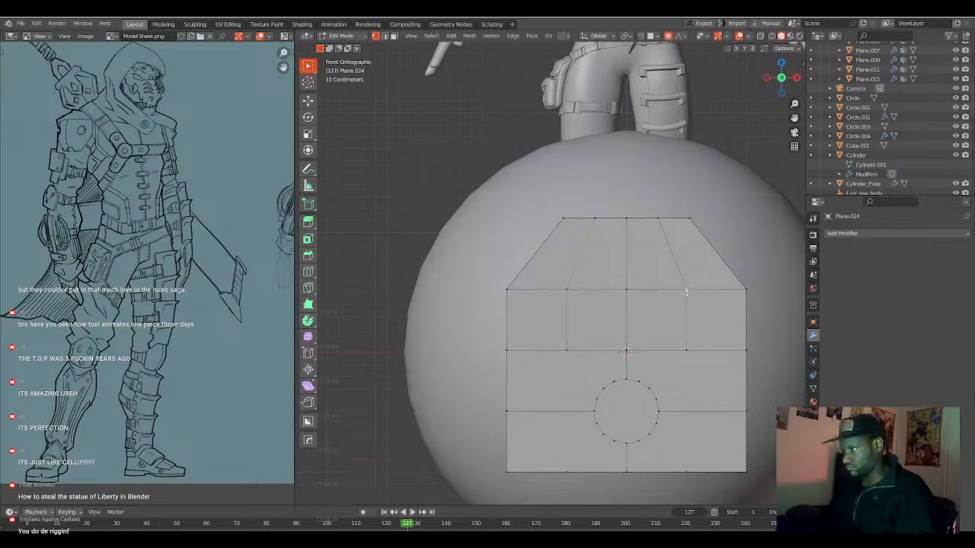
# Turn the two new vertices on the upper horizontal row into circles with 4 divisions and radius 0.26.
pyautogui.press('q')
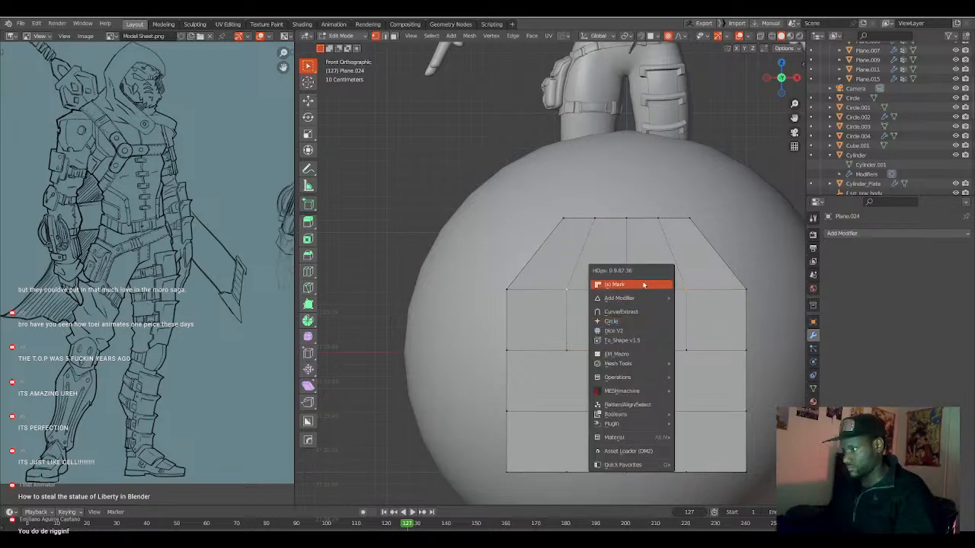
pyautogui.click(643, 320)
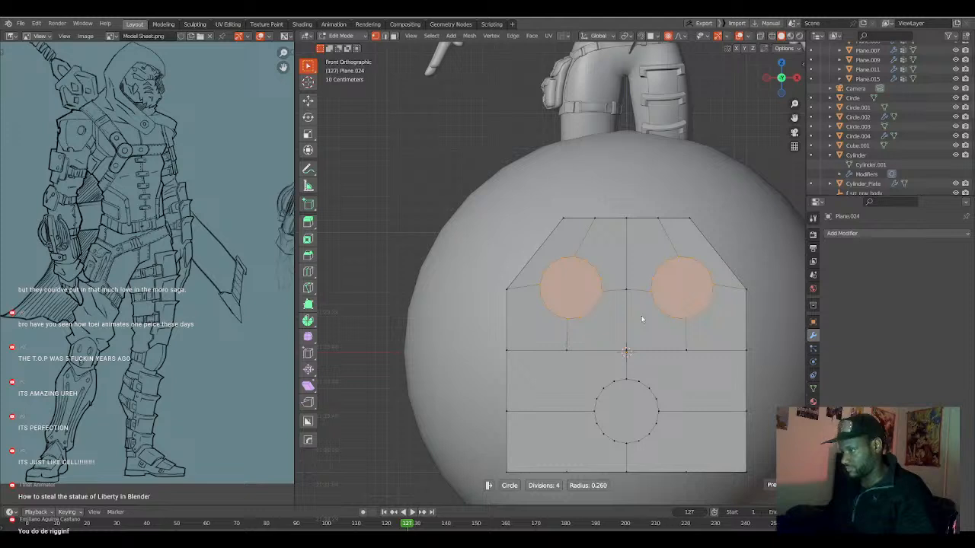
pyautogui.click(642, 319)
pyautogui.scroll(-2, 640, 347)
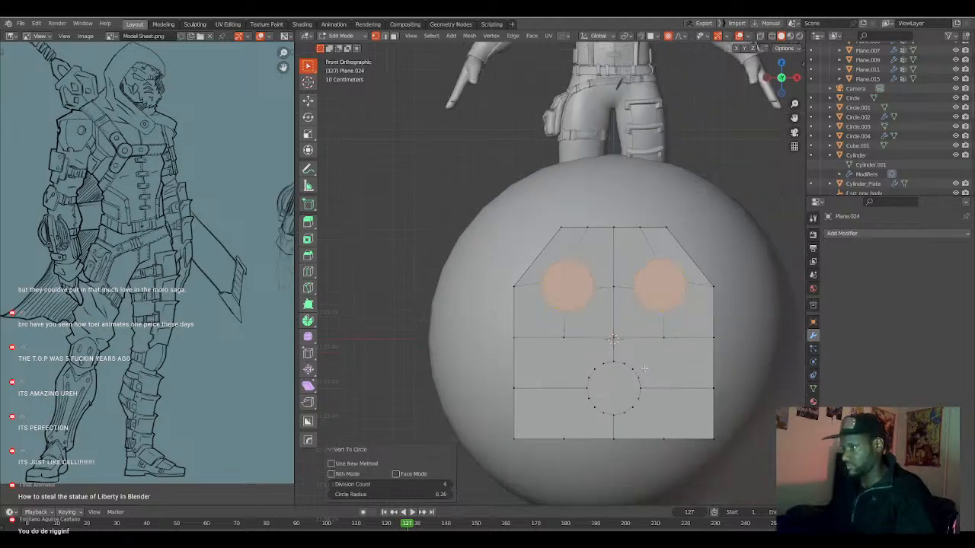
pyautogui.scroll(1, 632, 351)
pyautogui.keyDown('shift'); pyautogui.moveTo(653, 299); pyautogui.dragTo(646, 293, button='middle'); pyautogui.keyUp('shift')
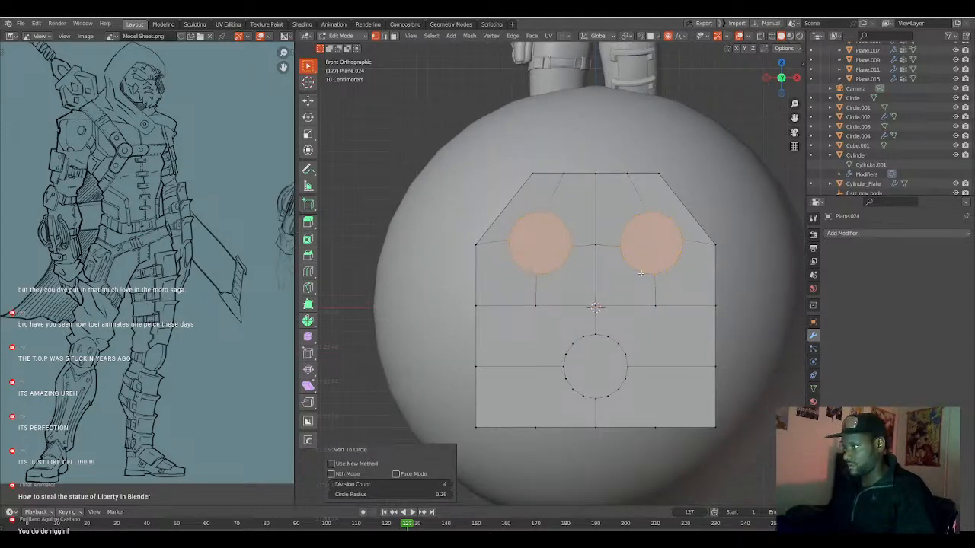
# Connect one upper circle diagonally to the lower circle and symmetrize the mesh across X.
pyautogui.click(641, 276)
pyautogui.scroll(1, 640, 278)
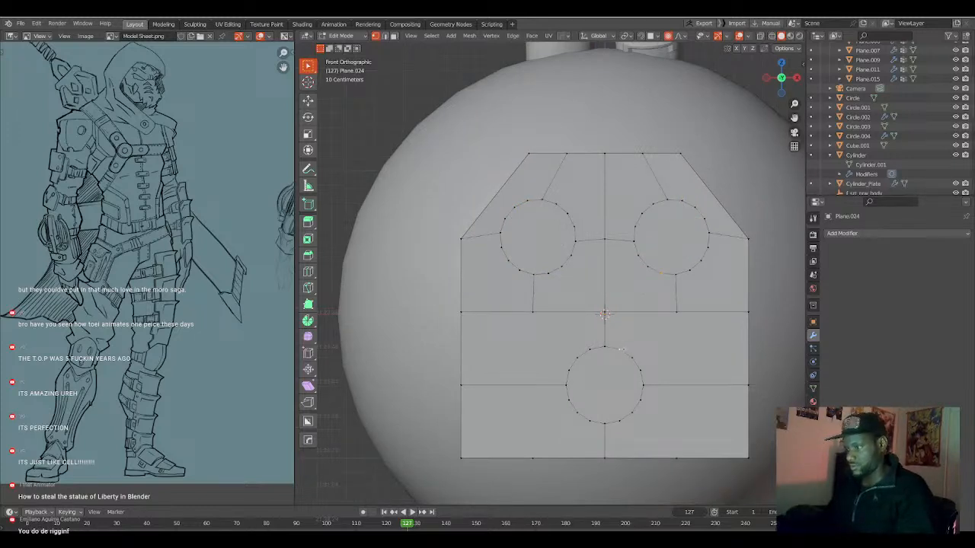
pyautogui.hotkey('alt', 'x')
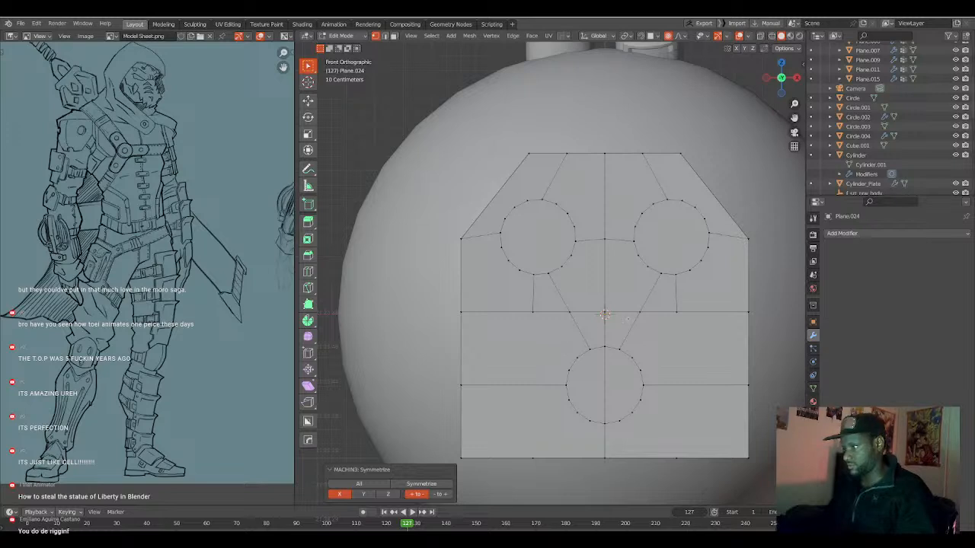
# Try to dissolve the short vertical edges beneath the two upper circles, and undo the dissolve.
pyautogui.press('2')
pyautogui.click(676, 293)
pyautogui.keyDown('shift'); pyautogui.click(533, 289); pyautogui.keyUp('shift')
pyautogui.hotkey('ctrl', 'x')
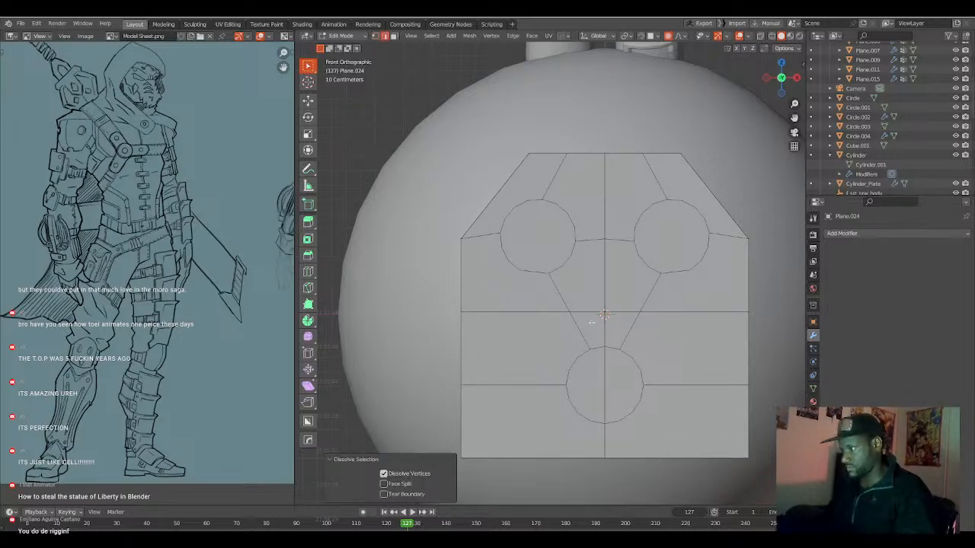
pyautogui.hotkey('ctrl', 'z')
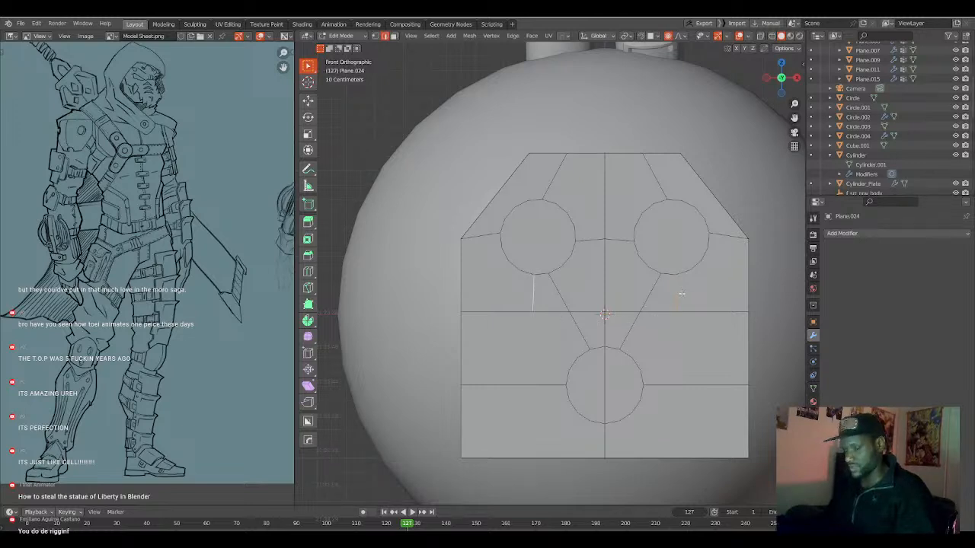
# Connect the vertices beneath both upper circles straight down to the plate's bottom edge.
pyautogui.press('1')
pyautogui.click(677, 312)
pyautogui.keyDown('shift'); pyautogui.click(675, 452); pyautogui.keyUp('shift')
pyautogui.press('j')
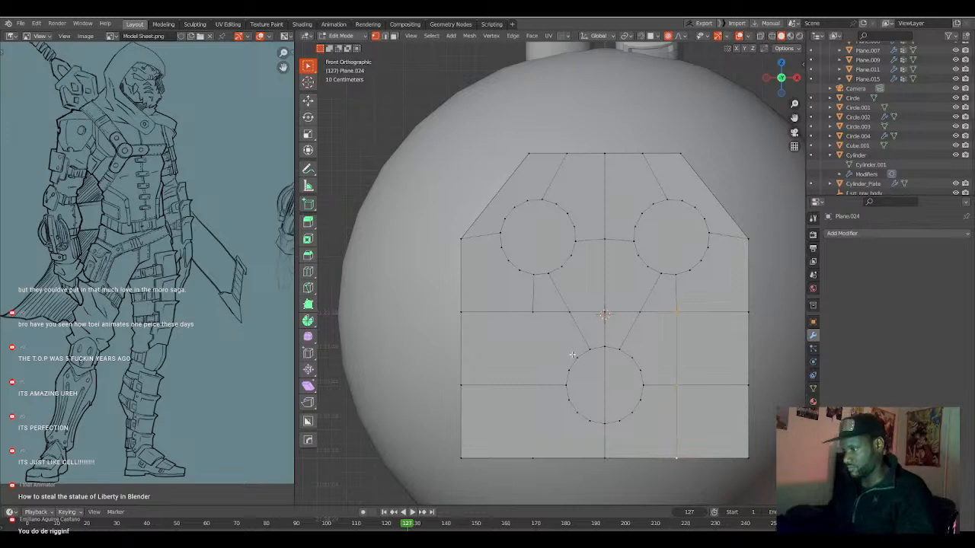
pyautogui.click(538, 322)
pyautogui.press('j')
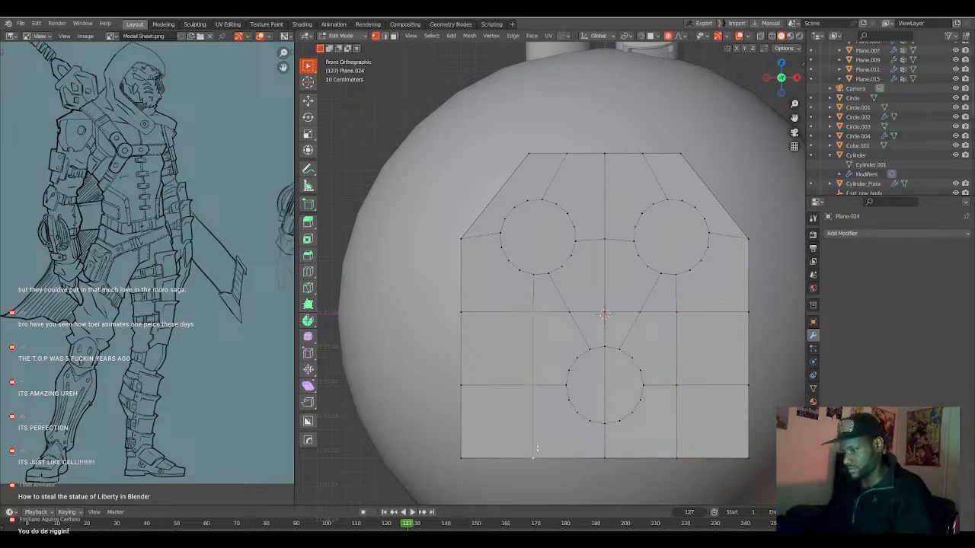
# Bevel the outlines of all three circles and the diagonal edges linking them by about 0.0244 m with one segment.
pyautogui.keyDown('shift'); pyautogui.moveTo(669, 310); pyautogui.dragTo(663, 319, button='middle'); pyautogui.keyUp('shift')
pyautogui.press('2')
pyautogui.press('3')
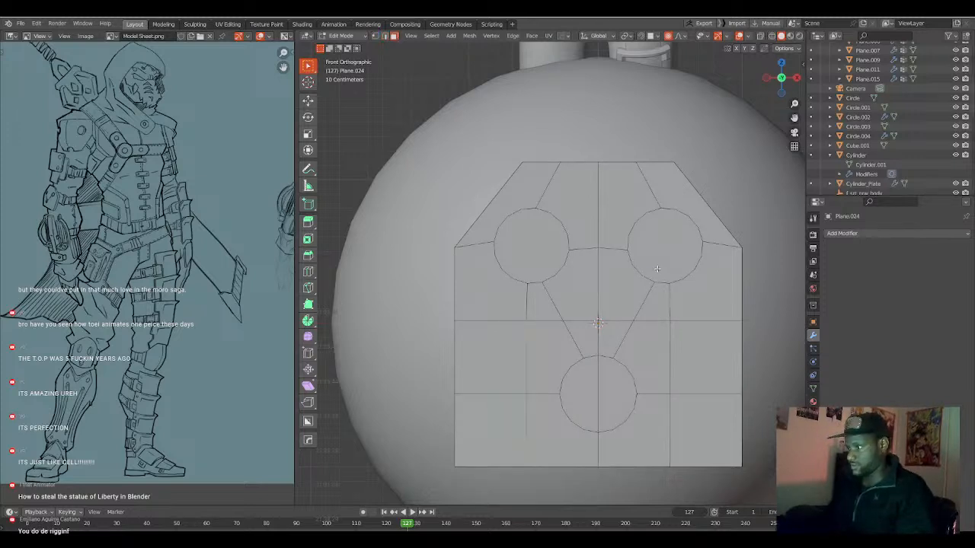
pyautogui.press('2')
pyautogui.keyDown('alt'); pyautogui.click(657, 280); pyautogui.keyUp('alt')
pyautogui.keyDown('alt'); pyautogui.keyDown('shift'); pyautogui.click(686, 268); pyautogui.keyUp('shift'); pyautogui.keyUp('alt')
pyautogui.keyDown('alt'); pyautogui.keyDown('shift'); pyautogui.click(673, 221); pyautogui.keyUp('shift'); pyautogui.keyUp('alt')
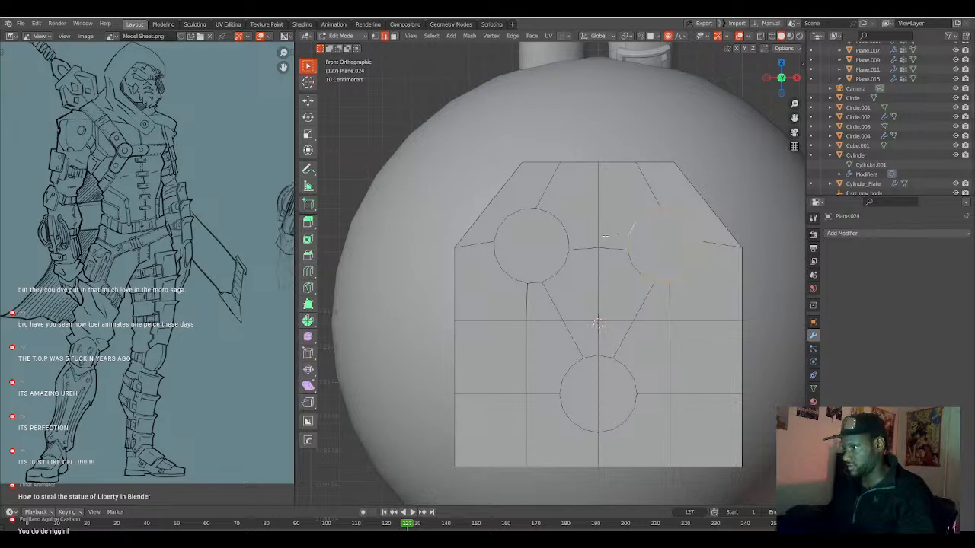
pyautogui.keyDown('alt'); pyautogui.keyDown('shift'); pyautogui.click(623, 254); pyautogui.keyUp('shift'); pyautogui.keyUp('alt')
pyautogui.press('f')
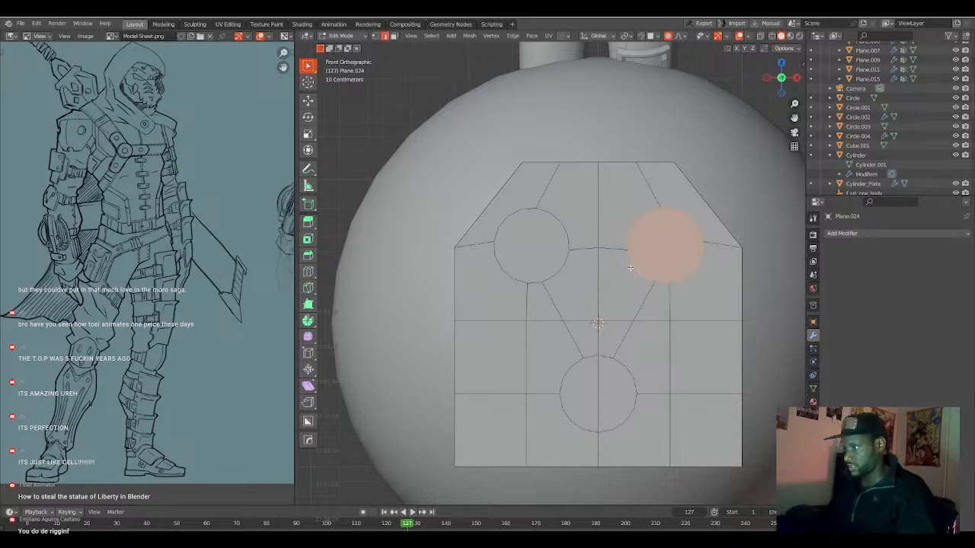
pyautogui.keyDown('alt'); pyautogui.keyDown('shift'); pyautogui.click(510, 271); pyautogui.keyUp('shift'); pyautogui.keyUp('alt')
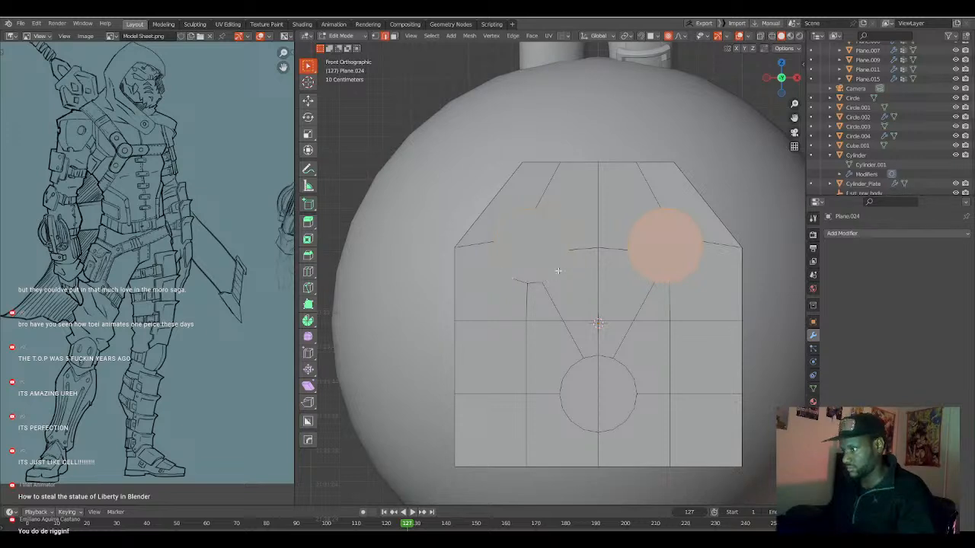
pyautogui.press('f')
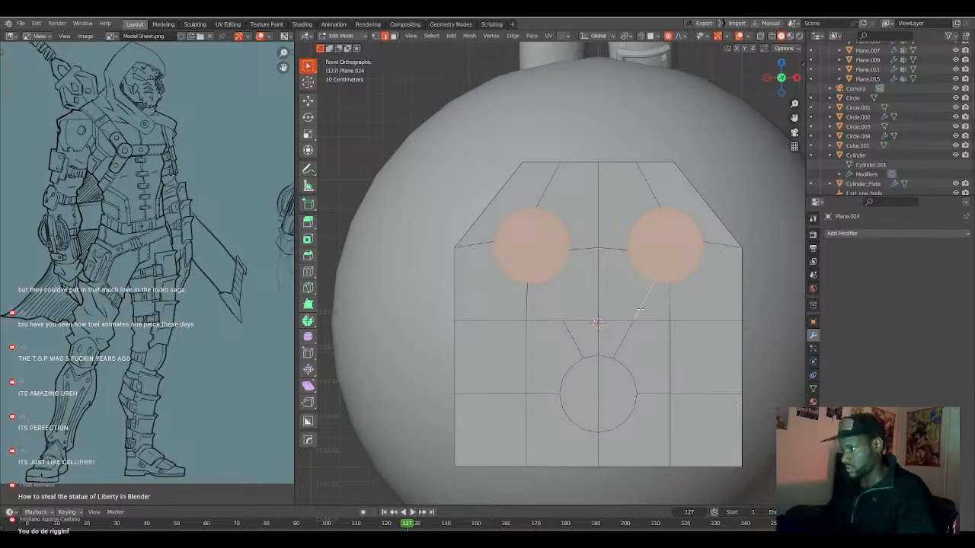
pyautogui.keyDown('shift'); pyautogui.click(631, 377); pyautogui.keyUp('shift')
pyautogui.keyDown('shift'); pyautogui.click(635, 387); pyautogui.keyUp('shift')
pyautogui.keyDown('shift'); pyautogui.click(589, 360); pyautogui.keyUp('shift')
pyautogui.keyDown('shift'); pyautogui.click(578, 364); pyautogui.keyUp('shift')
pyautogui.keyDown('shift'); pyautogui.click(567, 374); pyautogui.keyUp('shift')
pyautogui.keyDown('shift'); pyautogui.click(562, 387); pyautogui.keyUp('shift')
pyautogui.keyDown('alt'); pyautogui.keyDown('shift'); pyautogui.click(566, 412); pyautogui.keyUp('shift'); pyautogui.keyUp('alt')
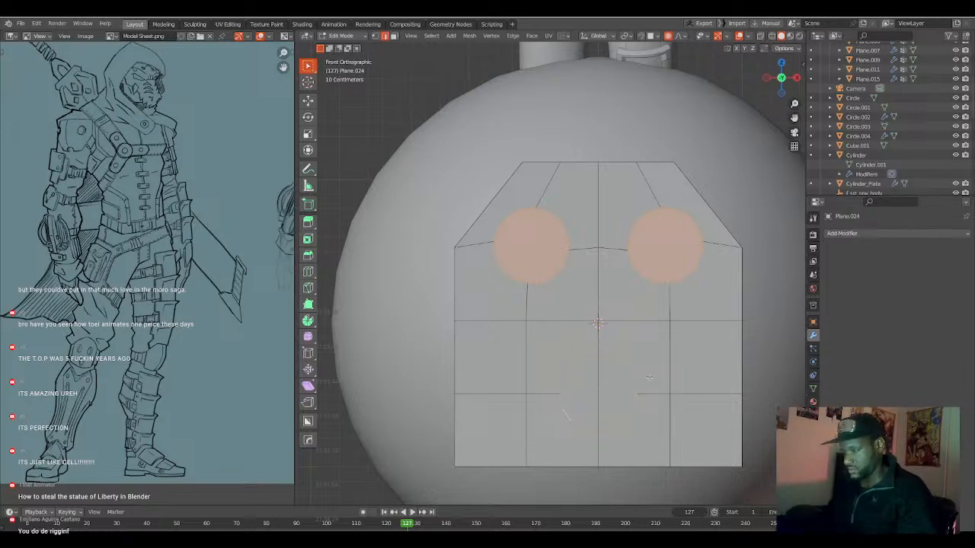
pyautogui.hotkey('ctrl', 'b')
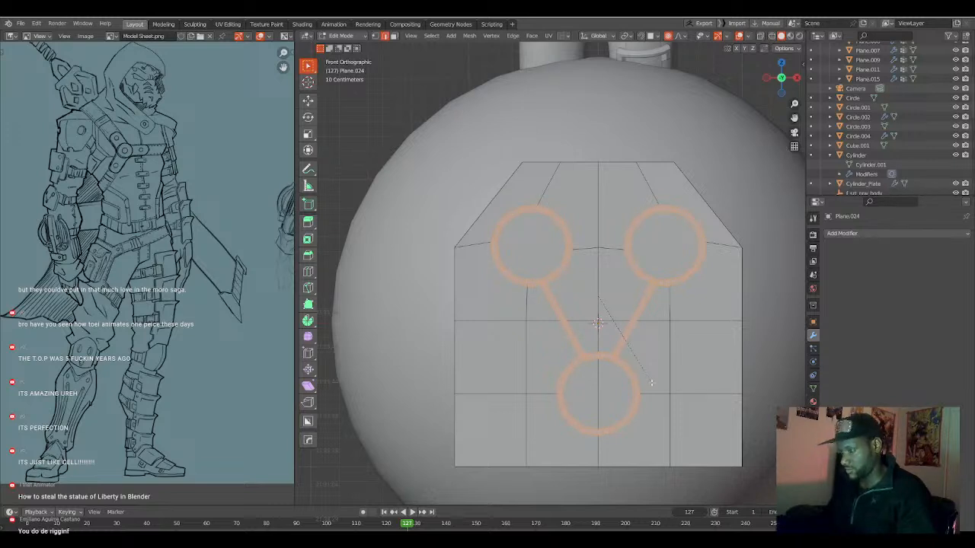
pyautogui.click(651, 383)
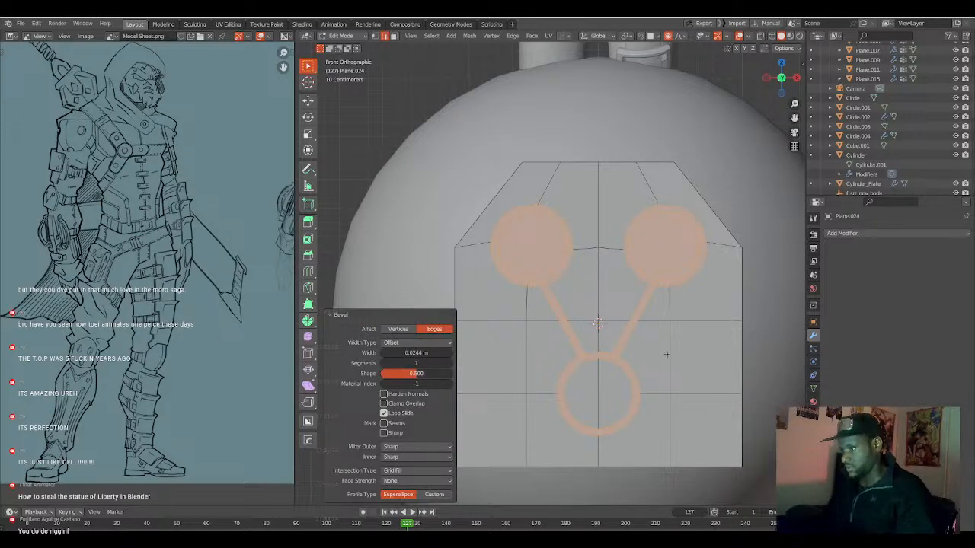
# Add the two inner faces of the lower circle to the selected circle and link faces.
pyautogui.press('3')
pyautogui.keyDown('shift'); pyautogui.click(619, 381); pyautogui.keyUp('shift')
pyautogui.keyDown('shift'); pyautogui.click(584, 387); pyautogui.keyUp('shift')
pyautogui.moveTo(631, 378); pyautogui.dragTo(625, 363, button='middle')
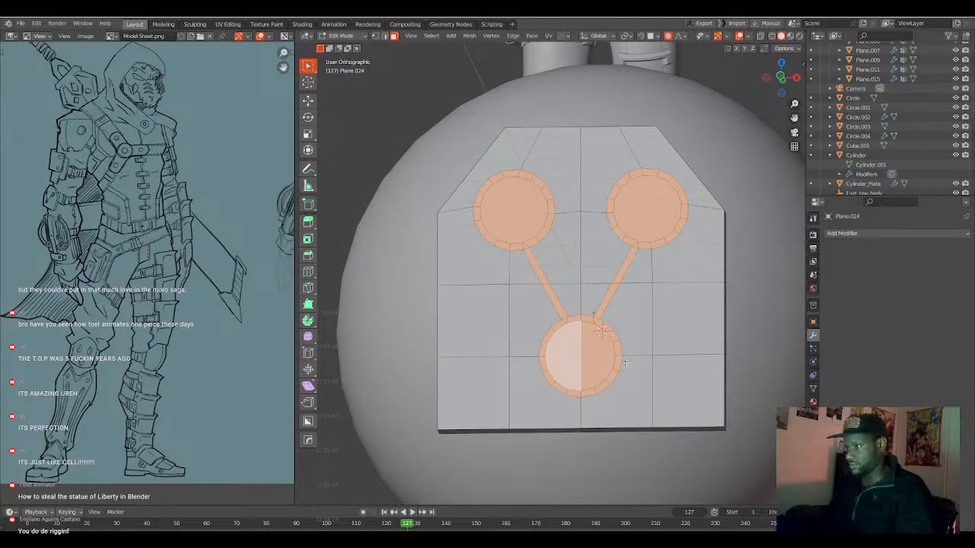
pyautogui.moveTo(625, 363); pyautogui.dragTo(607, 413, button='middle')
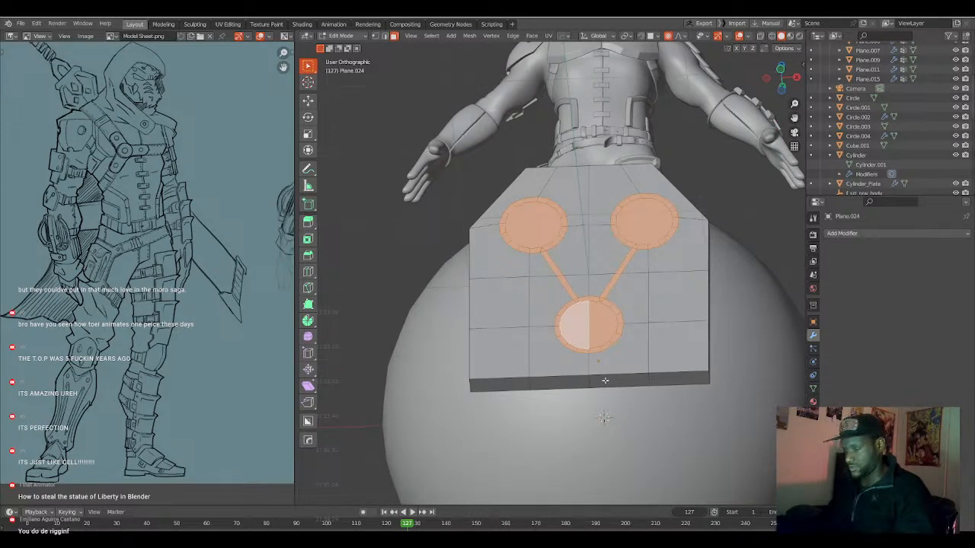
# Try to extrude the selected circle and link faces into the plate by about 0.061 m, and undo the extrusion.
pyautogui.press('e')
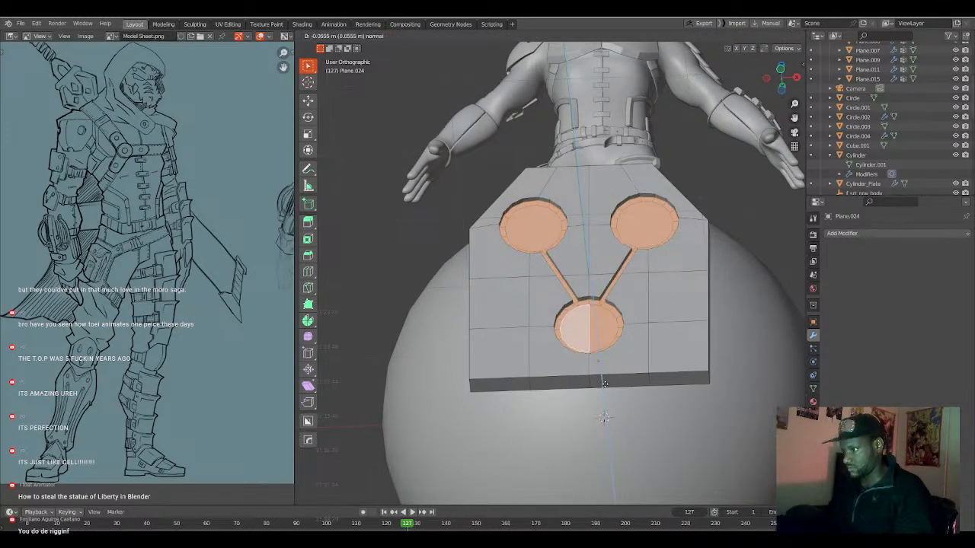
pyautogui.click(605, 384)
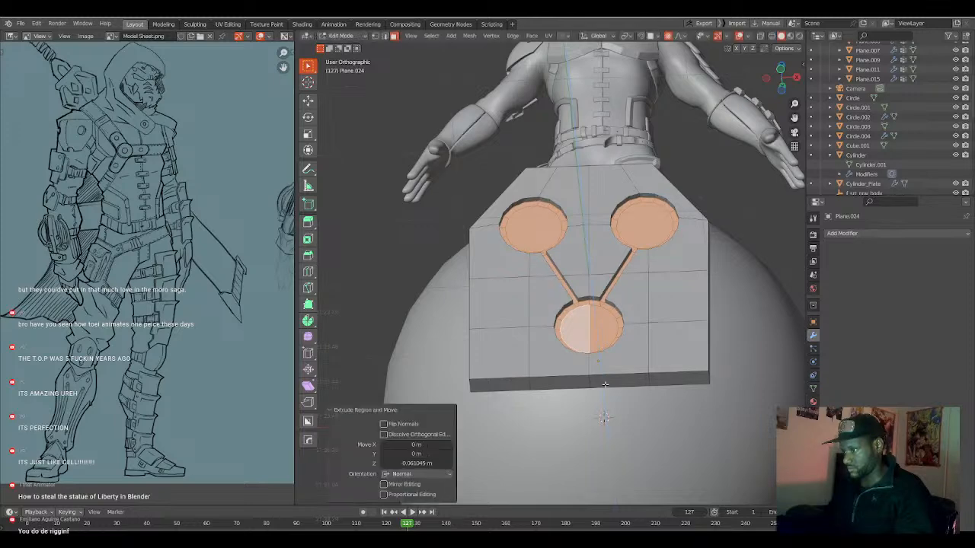
pyautogui.moveTo(601, 365); pyautogui.dragTo(603, 376, button='middle')
pyautogui.hotkey('ctrl', 'z')
# Inset the circle and link faces by about 0.0075 m and sink them with Shrink/Fatten by about -0.0574 m.
pyautogui.scroll(2, 645, 386)
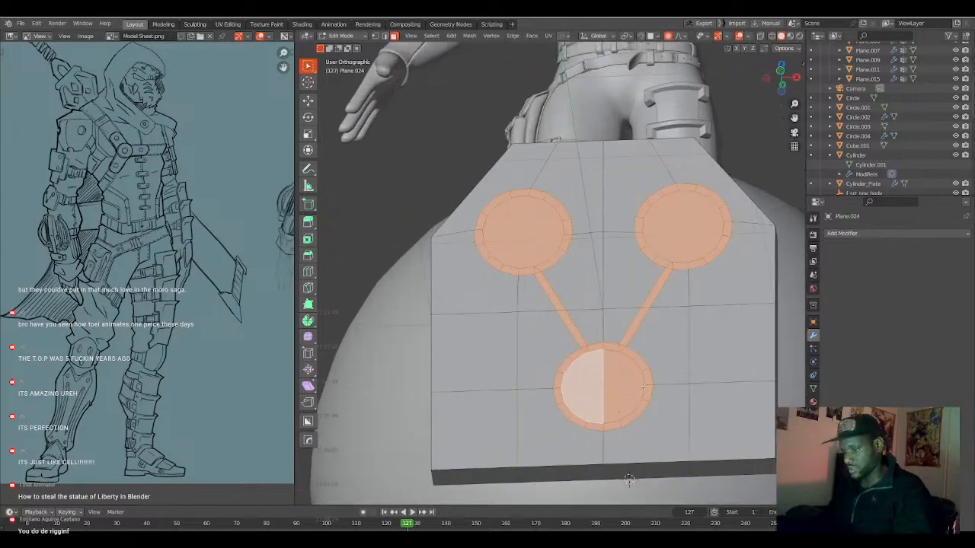
pyautogui.press('i')
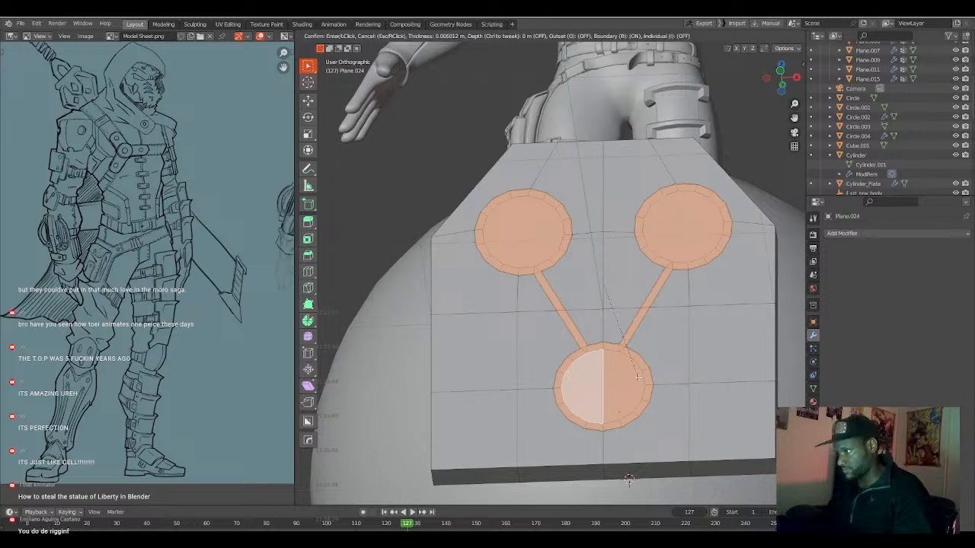
pyautogui.click(637, 385)
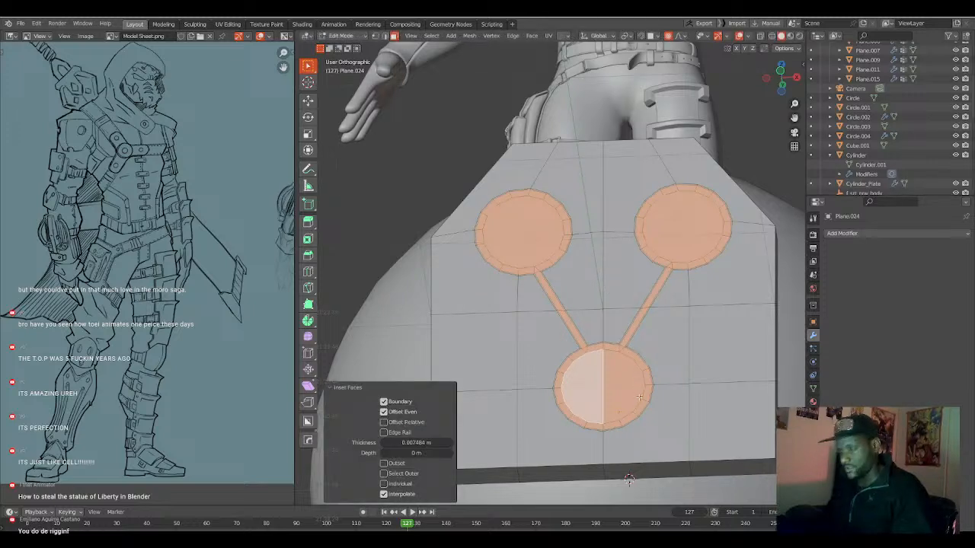
pyautogui.hotkey('alt', 's')
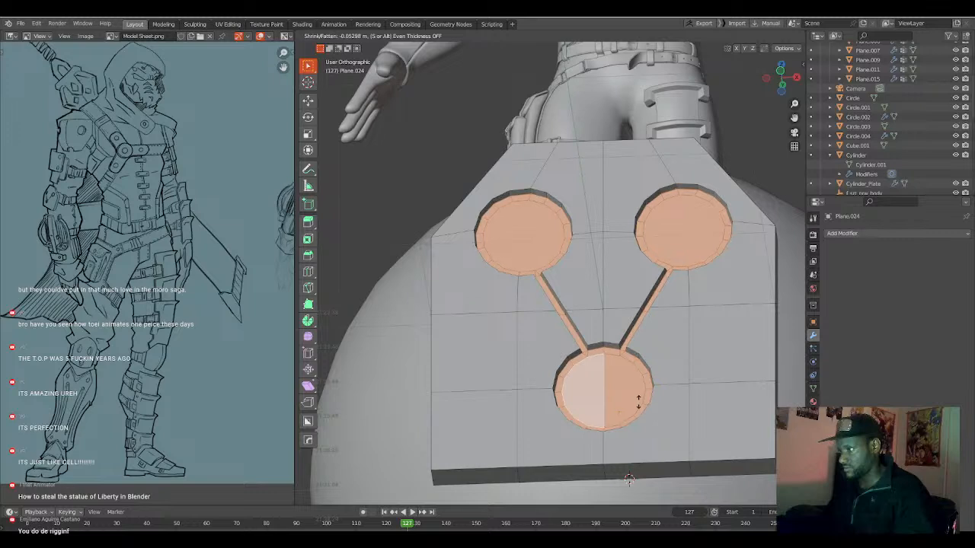
pyautogui.click(642, 403)
# Inset the sunken circle and link faces again by about 0.0077 m.
pyautogui.press('i')
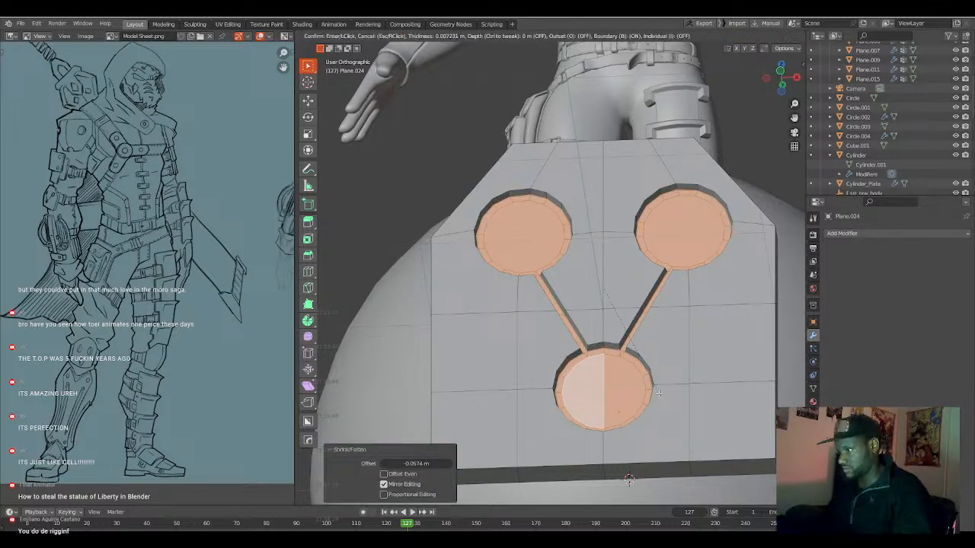
pyautogui.click(658, 391)
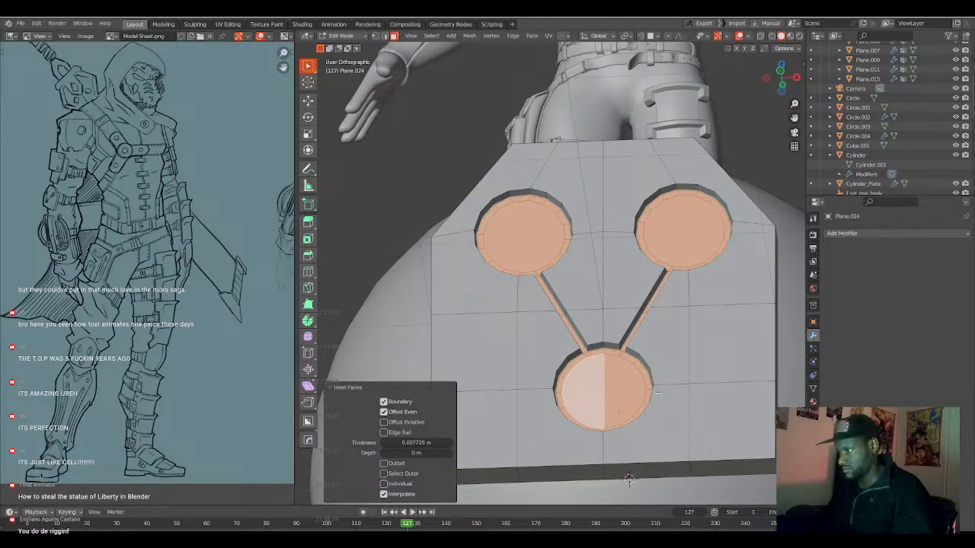
pyautogui.press('Tab')
pyautogui.scroll(-3, 660, 393)
pyautogui.moveTo(659, 394); pyautogui.dragTo(640, 378, button='middle')
pyautogui.press('Tab')
# Select the outer rim edges of the upper-right circular recess and both rims of its diagonal groove.
pyautogui.scroll(4, 655, 389)
pyautogui.click(700, 268)
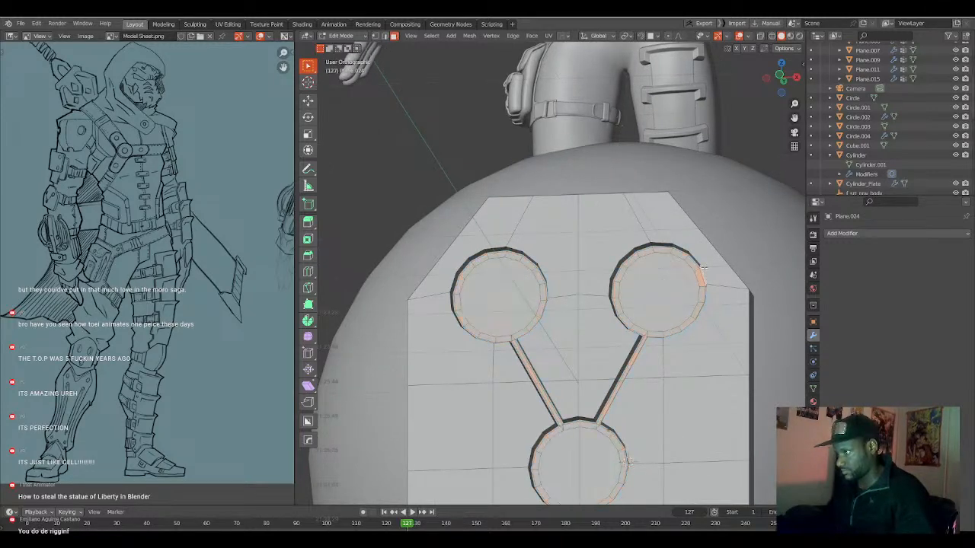
pyautogui.scroll(-3, 629, 462)
pyautogui.moveTo(629, 462); pyautogui.dragTo(662, 419, button='middle')
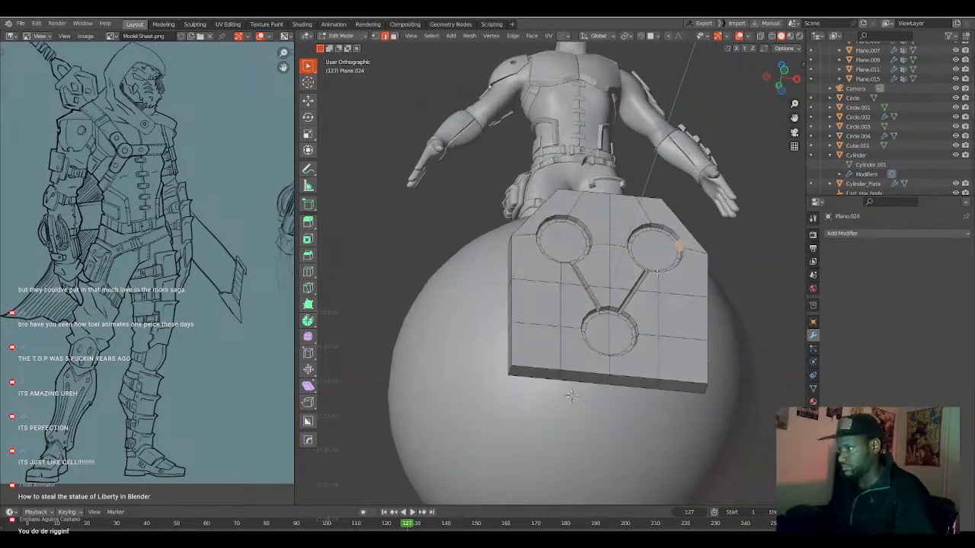
pyautogui.scroll(4, 686, 366)
pyautogui.keyDown('shift'); pyautogui.moveTo(787, 274); pyautogui.dragTo(663, 322, button='middle'); pyautogui.keyUp('shift')
pyautogui.keyDown('alt'); pyautogui.click(697, 284); pyautogui.keyUp('alt')
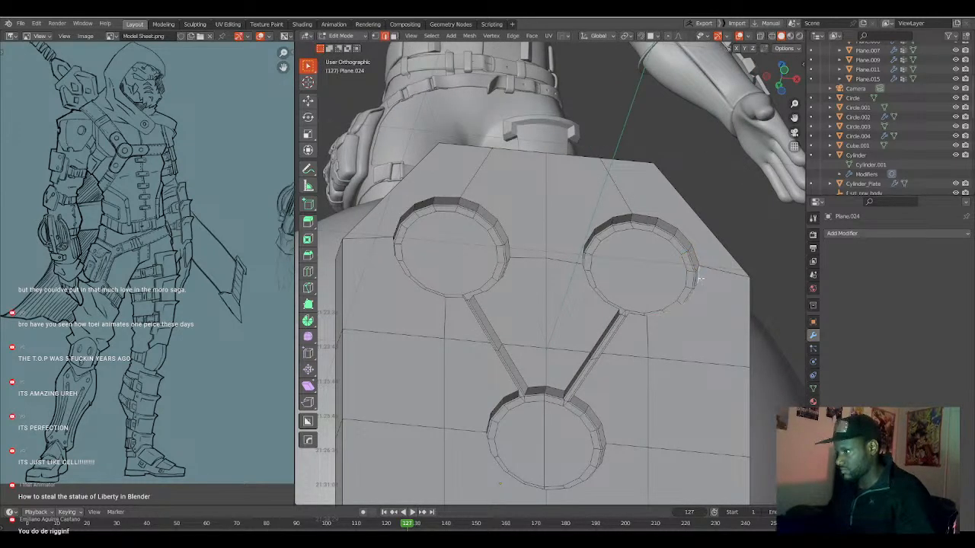
pyautogui.keyDown('alt'); pyautogui.keyDown('shift'); pyautogui.click(686, 236); pyautogui.keyUp('shift'); pyautogui.keyUp('alt')
pyautogui.keyDown('alt'); pyautogui.keyDown('shift'); pyautogui.click(612, 217); pyautogui.keyUp('shift'); pyautogui.keyUp('alt')
pyautogui.keyDown('alt'); pyautogui.keyDown('shift'); pyautogui.click(584, 281); pyautogui.keyUp('shift'); pyautogui.keyUp('alt')
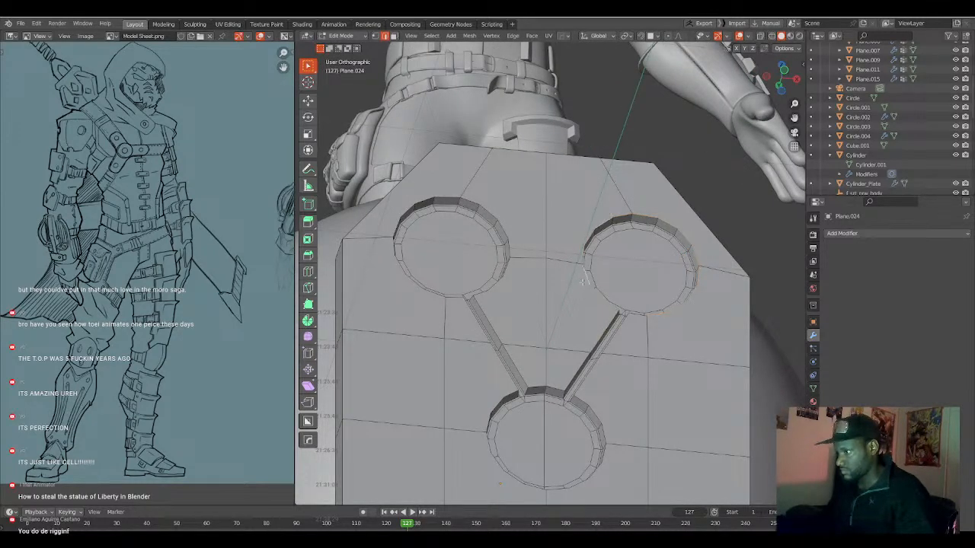
pyautogui.keyDown('alt'); pyautogui.keyDown('shift'); pyautogui.click(585, 367); pyautogui.keyUp('shift'); pyautogui.keyUp('alt')
pyautogui.keyDown('alt'); pyautogui.keyDown('shift'); pyautogui.click(620, 329); pyautogui.keyUp('shift'); pyautogui.keyUp('alt')
pyautogui.keyDown('alt'); pyautogui.keyDown('shift'); pyautogui.click(637, 321); pyautogui.keyUp('shift'); pyautogui.keyUp('alt')
# Extend the edge selection around the rims of the lower circle, the other diagonal groove and the upper-left circle.
pyautogui.keyDown('alt'); pyautogui.keyDown('shift'); pyautogui.click(594, 415); pyautogui.keyUp('shift'); pyautogui.keyUp('alt')
pyautogui.keyDown('alt'); pyautogui.keyDown('shift'); pyautogui.click(604, 460); pyautogui.keyUp('shift'); pyautogui.keyUp('alt')
pyautogui.keyDown('alt'); pyautogui.keyDown('shift'); pyautogui.click(525, 492); pyautogui.keyUp('shift'); pyautogui.keyUp('alt')
pyautogui.keyDown('alt'); pyautogui.keyDown('shift'); pyautogui.click(487, 424); pyautogui.keyUp('shift'); pyautogui.keyUp('alt')
pyautogui.keyDown('alt'); pyautogui.keyDown('shift'); pyautogui.click(534, 384); pyautogui.keyUp('shift'); pyautogui.keyUp('alt')
pyautogui.keyDown('alt'); pyautogui.keyDown('shift'); pyautogui.click(524, 364); pyautogui.keyUp('shift'); pyautogui.keyUp('alt')
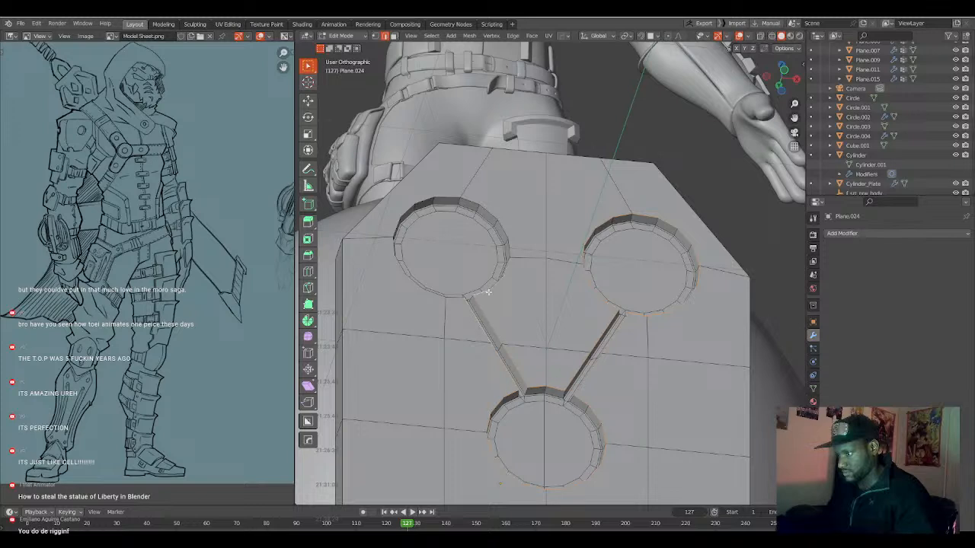
pyautogui.keyDown('alt'); pyautogui.keyDown('shift'); pyautogui.click(455, 189); pyautogui.keyUp('shift'); pyautogui.keyUp('alt')
pyautogui.hotkey('ctrl', 'z')
pyautogui.keyDown('alt'); pyautogui.keyDown('shift'); pyautogui.click(445, 196); pyautogui.keyUp('shift'); pyautogui.keyUp('alt')
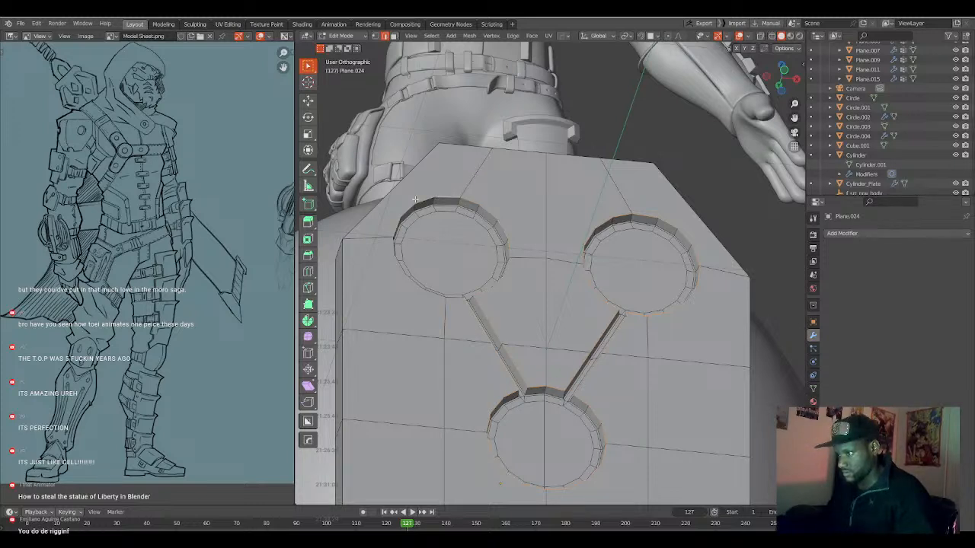
pyautogui.keyDown('alt'); pyautogui.keyDown('shift'); pyautogui.click(394, 249); pyautogui.keyUp('shift'); pyautogui.keyUp('alt')
pyautogui.moveTo(507, 331)
pyautogui.mouseDown(button='middle')
pyautogui.moveTo(495, 335)
pyautogui.moveTo(515, 340)
pyautogui.mouseUp(button='middle')
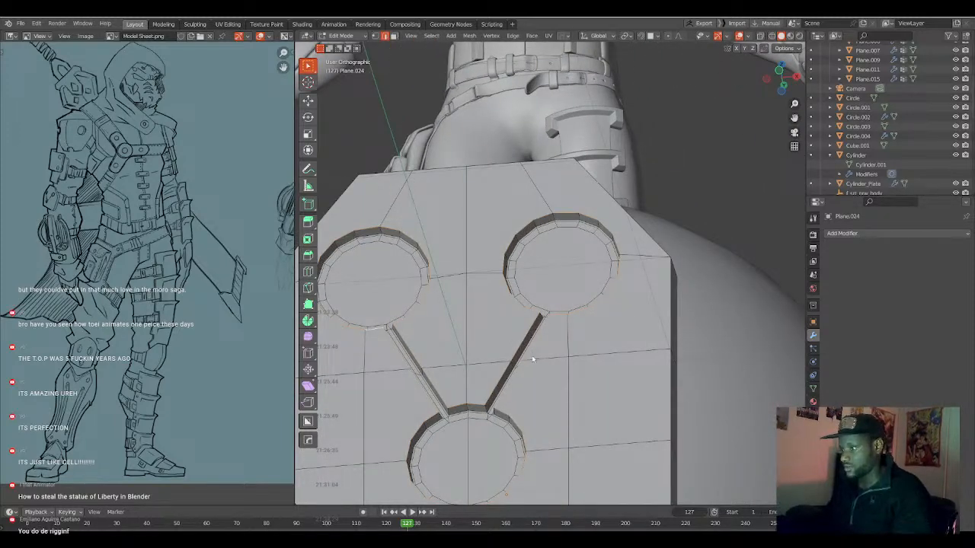
# Offset the selected recess rim on side B with MESHmachine's Offset, using a width of about 0.01 and the Rebuild method, and deselect everything.
pyautogui.press('y')
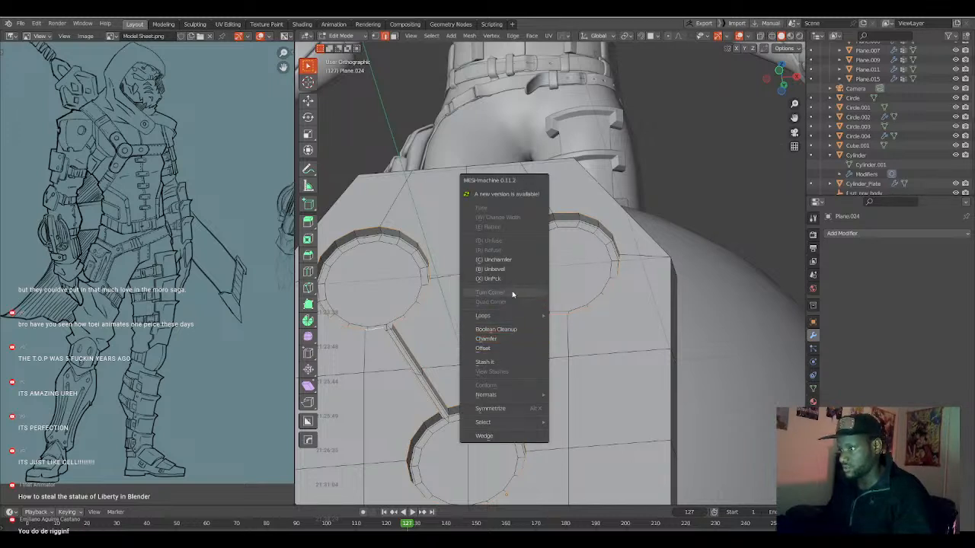
pyautogui.click(501, 348)
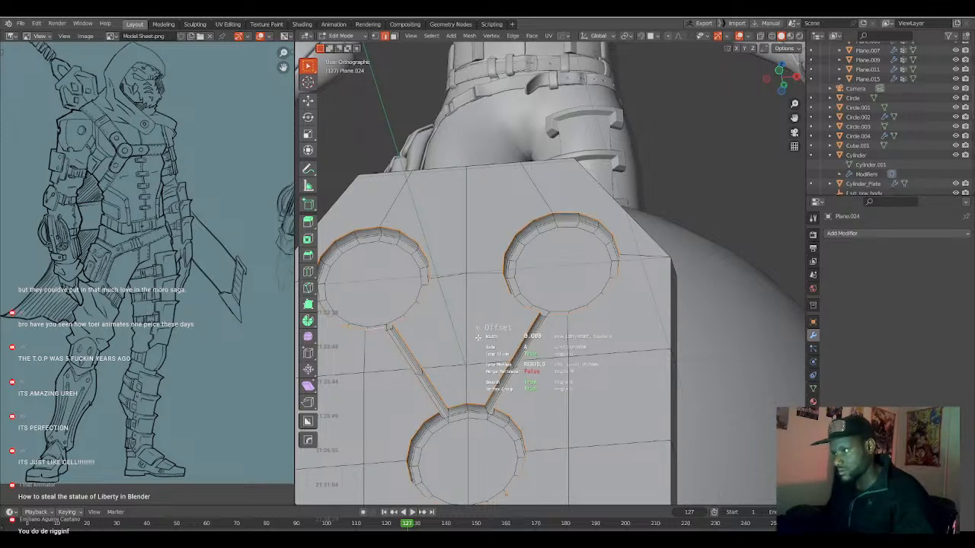
pyautogui.scroll(-1, 479, 337)
pyautogui.scroll(1, 479, 338)
pyautogui.scroll(-1, 479, 338)
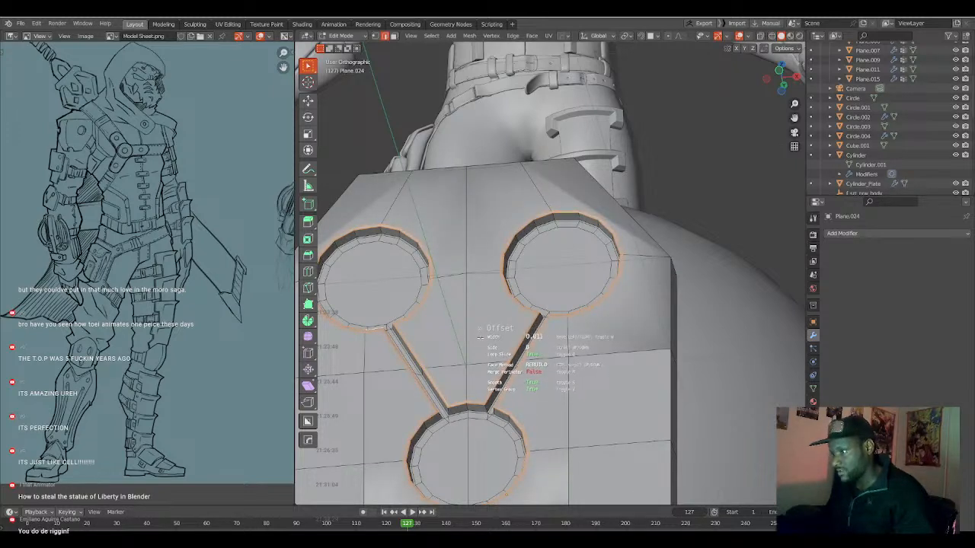
pyautogui.click(479, 337)
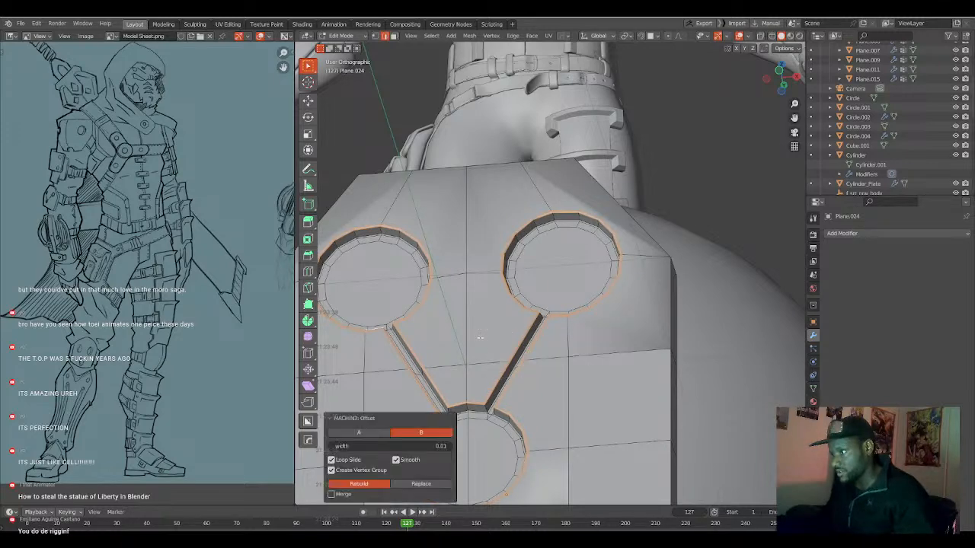
pyautogui.scroll(-3, 507, 354)
pyautogui.hotkey('alt', 'a')
# Add two loop cuts along the rims of the recessed circles and connecting grooves.
pyautogui.moveTo(547, 372); pyautogui.dragTo(566, 396, button='middle')
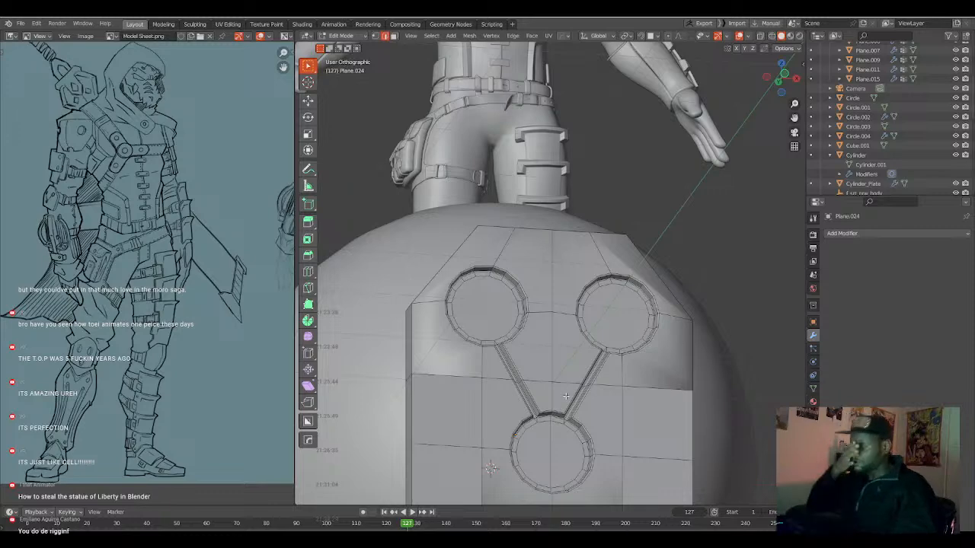
pyautogui.keyDown('shift'); pyautogui.moveTo(586, 418); pyautogui.dragTo(587, 342, button='middle'); pyautogui.keyUp('shift')
pyautogui.scroll(3, 549, 371)
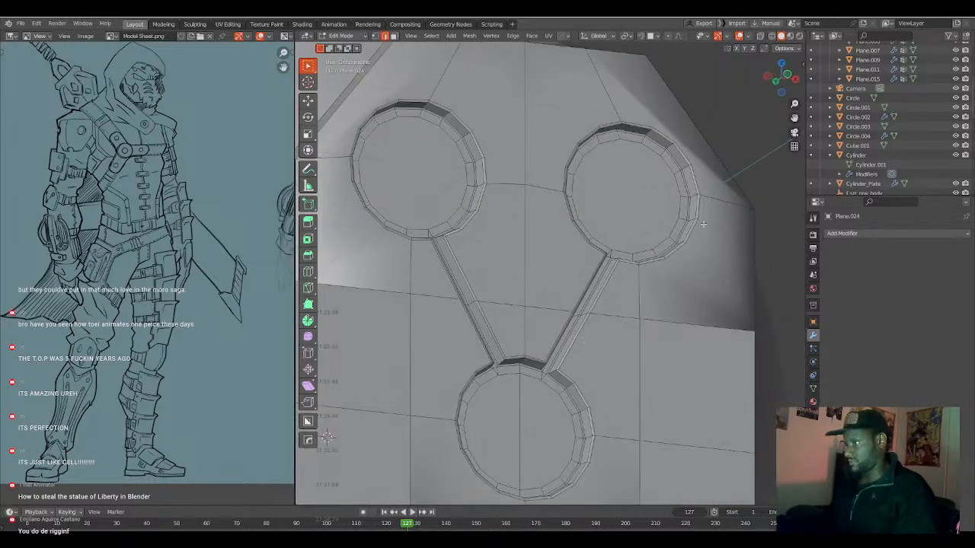
pyautogui.hotkey('ctrl', 'r')
pyautogui.click(695, 195)
pyautogui.click(696, 198)
pyautogui.hotkey('ctrl', 'r')
pyautogui.click(701, 225)
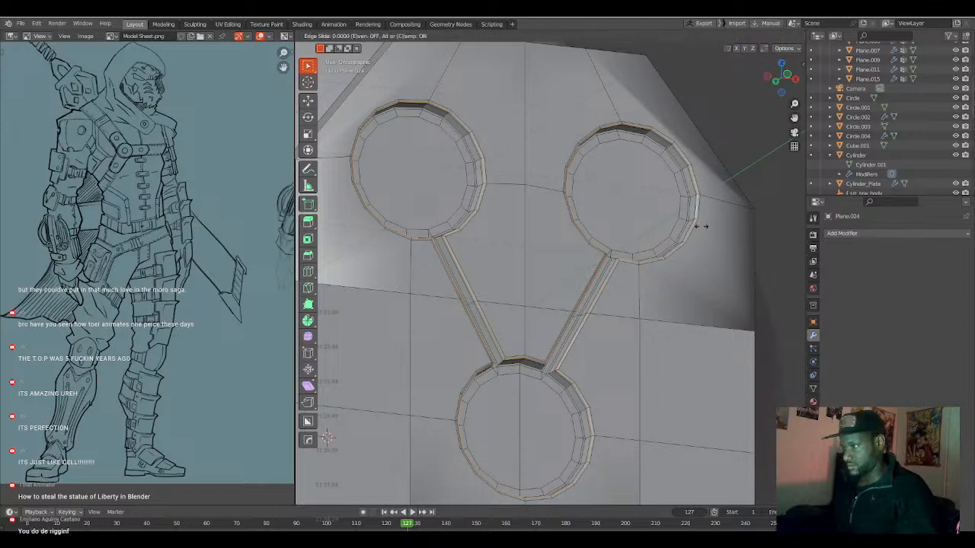
pyautogui.click(701, 227)
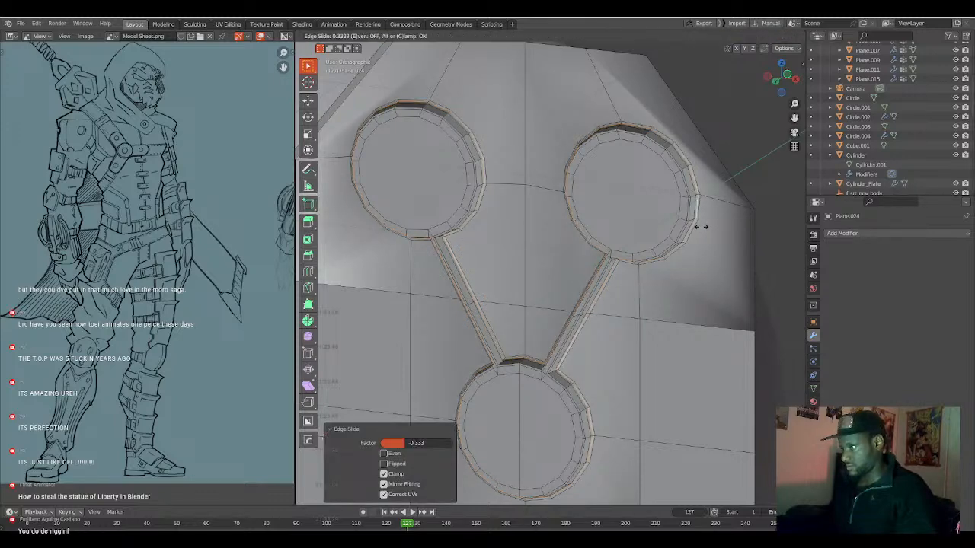
# Return to Object Mode and apply Shade Smooth to the plate.
pyautogui.press('Tab')
pyautogui.scroll(-3, 685, 257)
pyautogui.moveTo(686, 257)
pyautogui.mouseDown(button='middle')
pyautogui.moveTo(670, 257)
pyautogui.moveTo(679, 259)
pyautogui.mouseUp(button='middle')
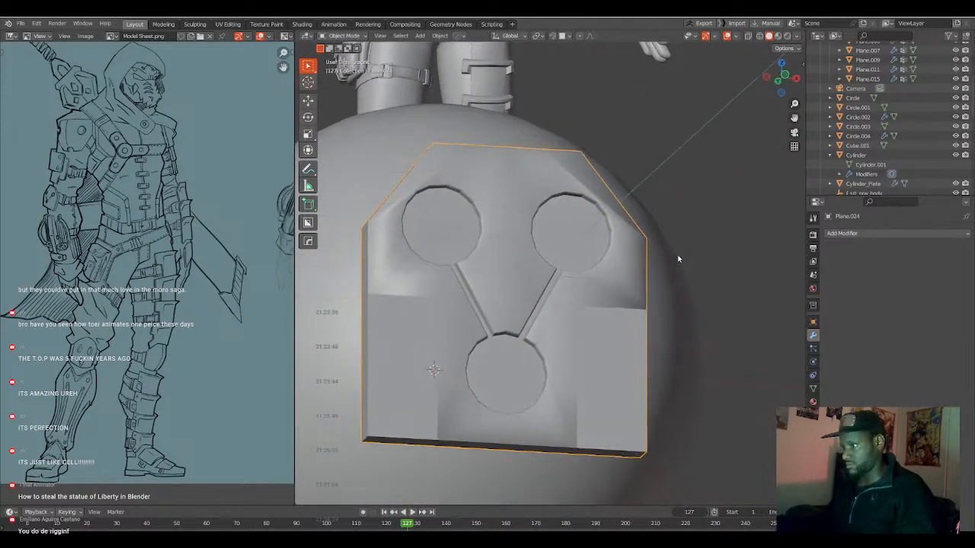
pyautogui.scroll(2, 677, 265)
pyautogui.scroll(-2, 664, 279)
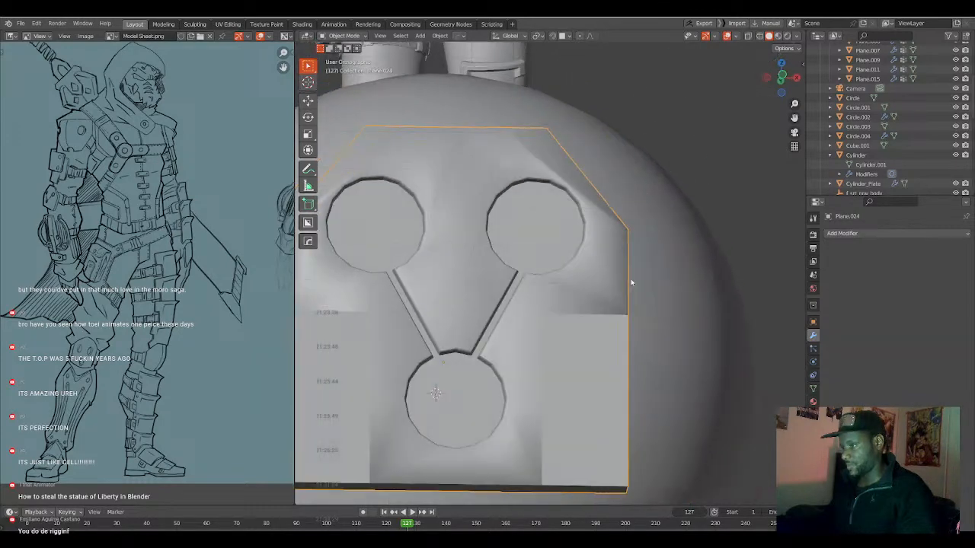
pyautogui.rightClick(571, 294)
pyautogui.click(571, 294)
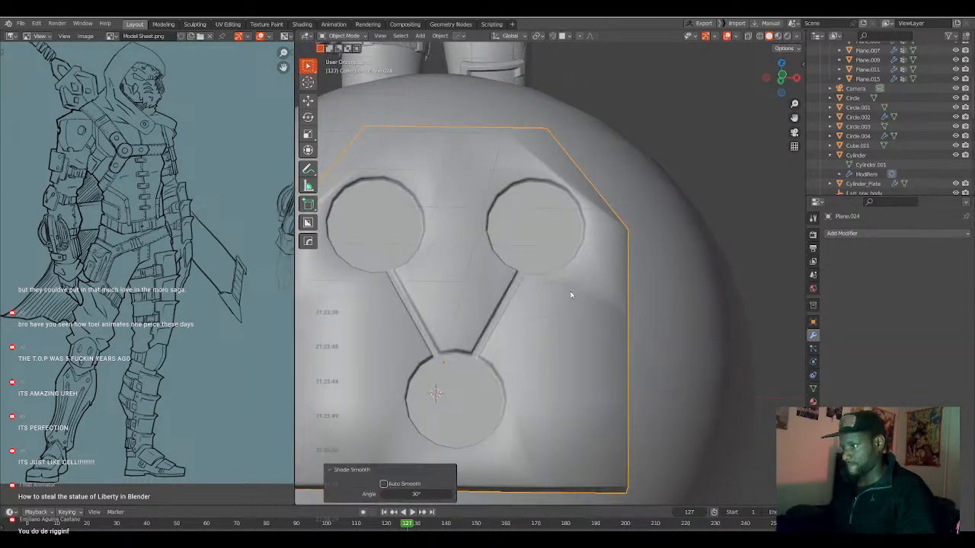
# Sharpen the plate with HardOps, using 30° sharpness and a 60° auto smooth angle.
pyautogui.scroll(-3, 570, 298)
pyautogui.moveTo(555, 307); pyautogui.dragTo(579, 308, button='middle')
pyautogui.press('q')
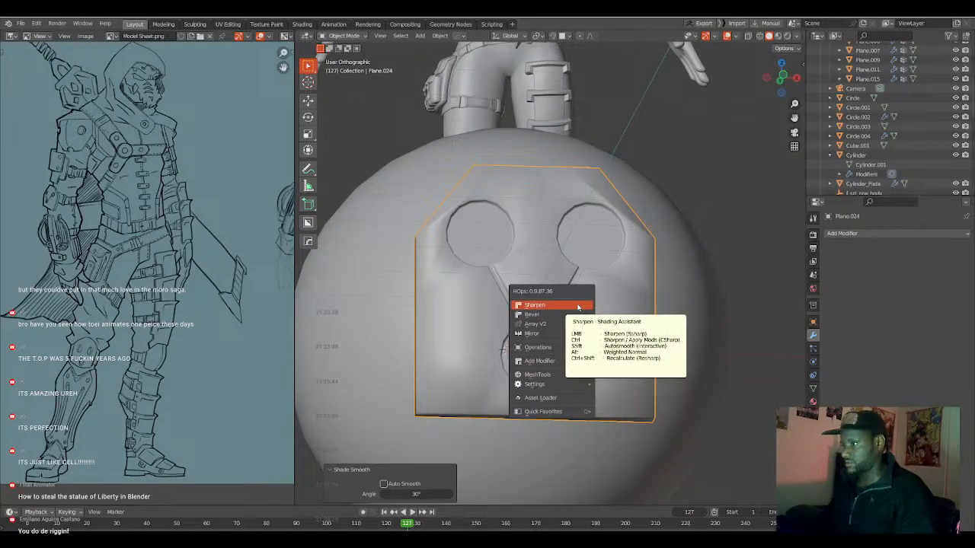
pyautogui.click(578, 308)
pyautogui.moveTo(572, 308); pyautogui.dragTo(566, 312, button='middle')
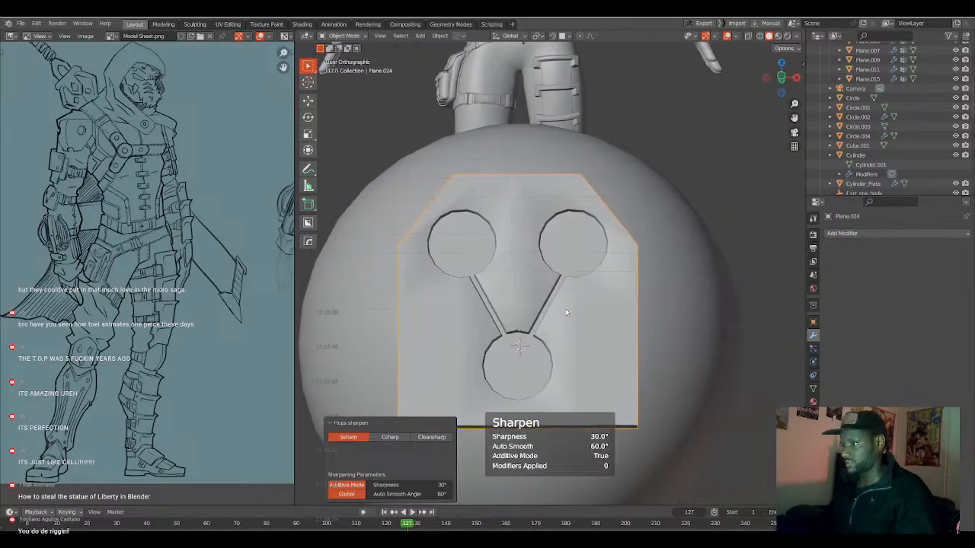
# Add a Weighted Normal modifier with Keep Sharp enabled to the plate.
pyautogui.press('q')
pyautogui.moveTo(531, 390)
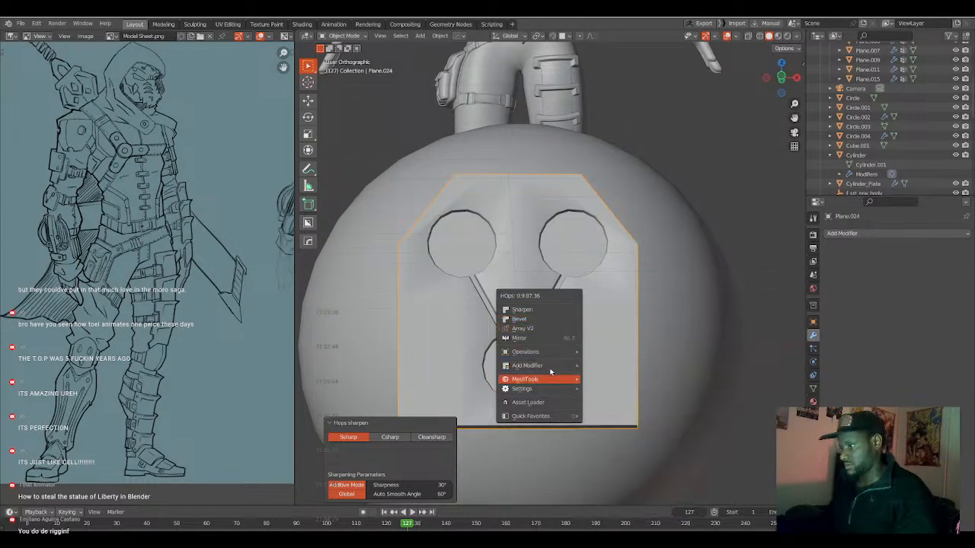
pyautogui.moveTo(575, 372)
pyautogui.click(697, 437)
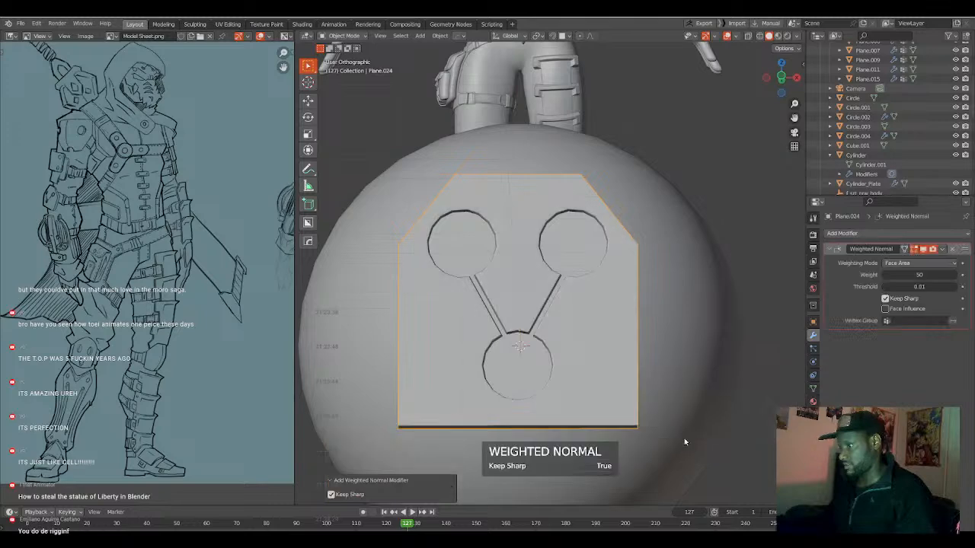
pyautogui.scroll(-2, 568, 352)
pyautogui.moveTo(568, 352); pyautogui.dragTo(548, 349, button='middle')
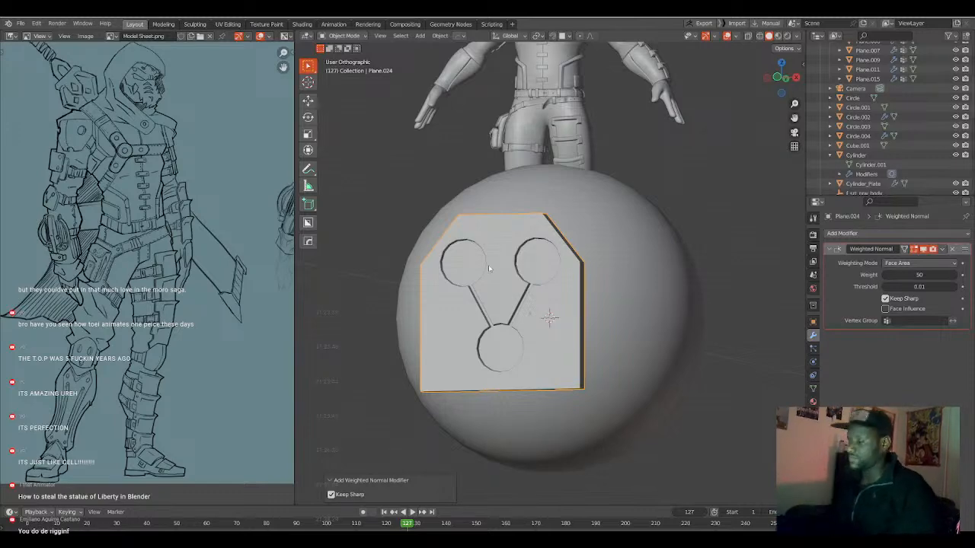
pyautogui.scroll(-3, 490, 268)
pyautogui.scroll(5, 526, 305)
pyautogui.moveTo(542, 320); pyautogui.dragTo(652, 338, button='middle')
pyautogui.scroll(-3, 532, 313)
# Enter Edit Mode on the plate and examine its mesh against the sphere from the front and the side.
pyautogui.click(529, 311)
pyautogui.press('Tab')
pyautogui.press('KP_1')
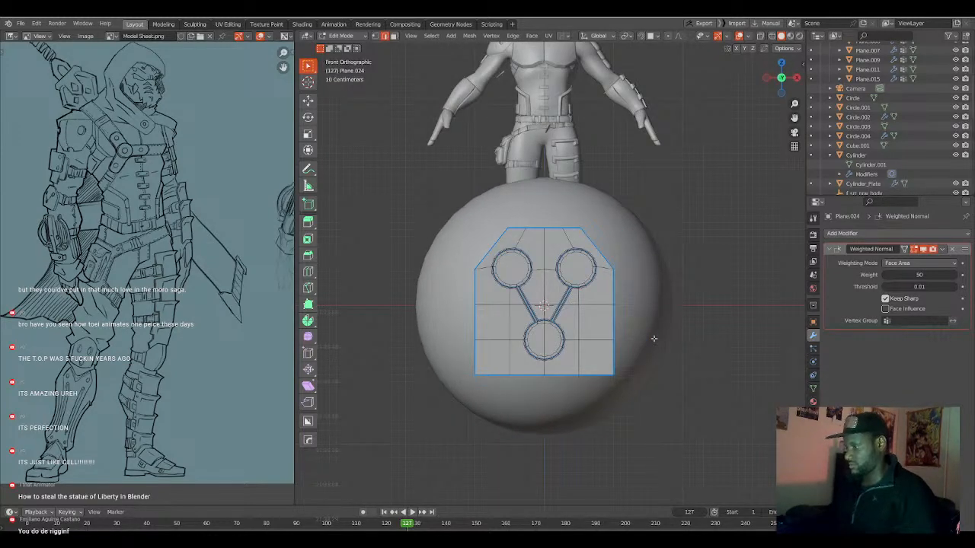
pyautogui.press('ctrl+KP_3')
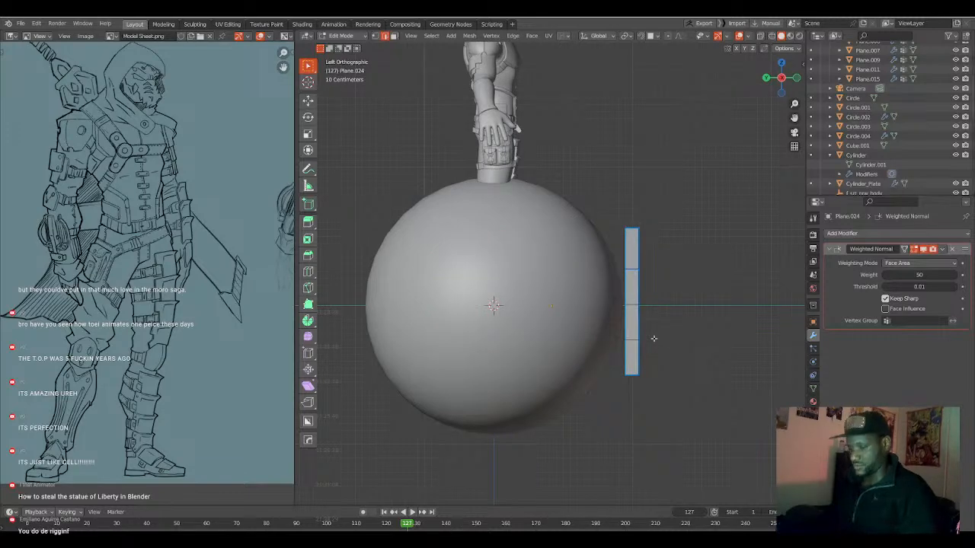
pyautogui.moveTo(642, 336); pyautogui.dragTo(586, 329, button='middle')
pyautogui.scroll(-2, 538, 335)
pyautogui.scroll(5, 539, 335)
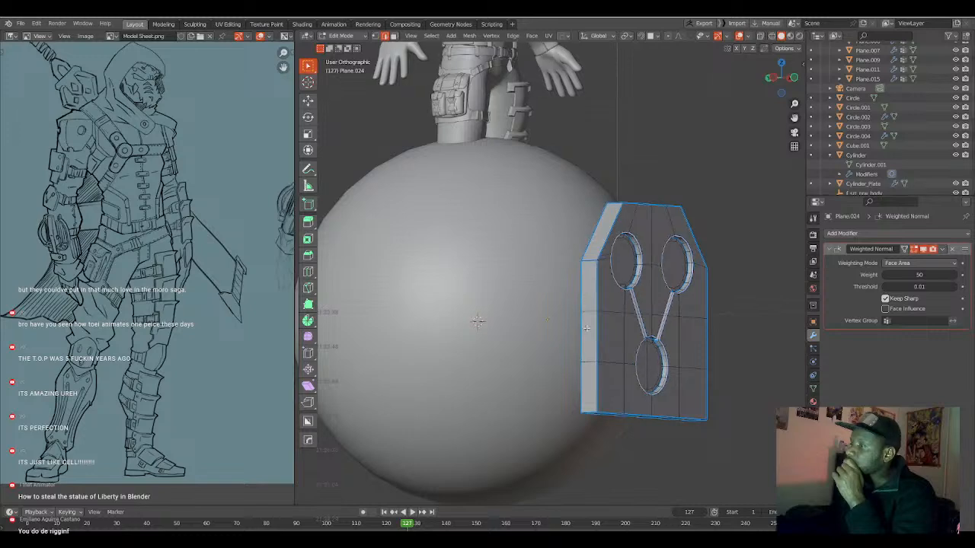
pyautogui.press('KP_1')
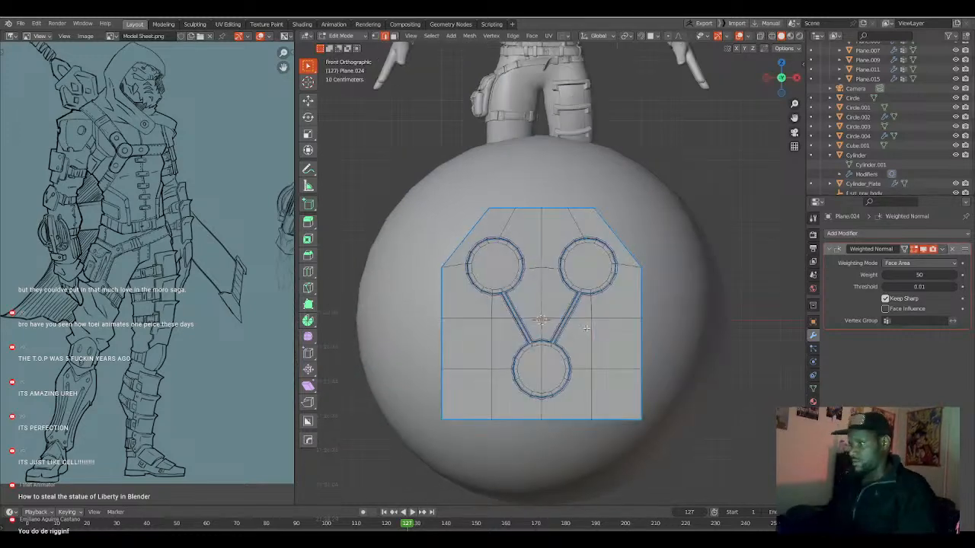
pyautogui.scroll(-1, 586, 328)
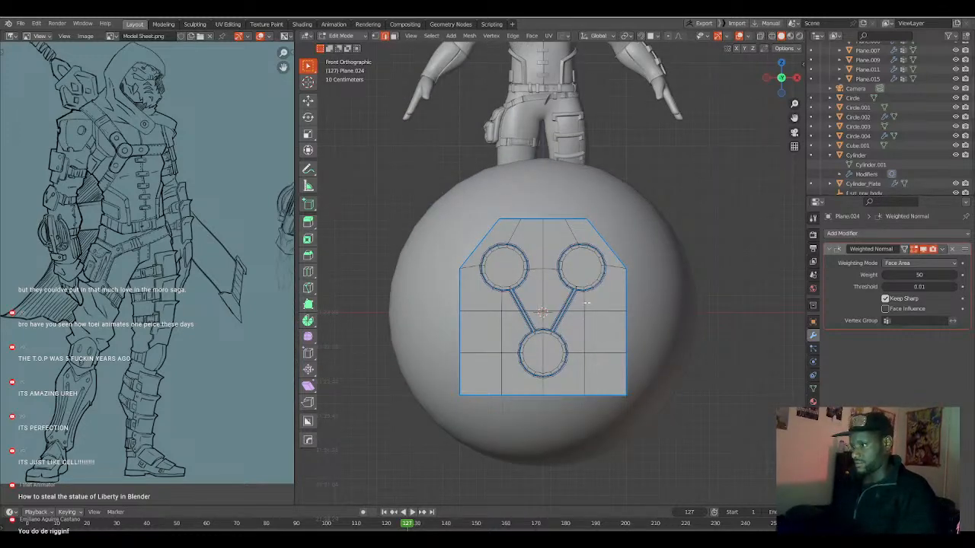
# Dice the whole plate mesh along Z with a count of 8 in the front view.
pyautogui.press('a')
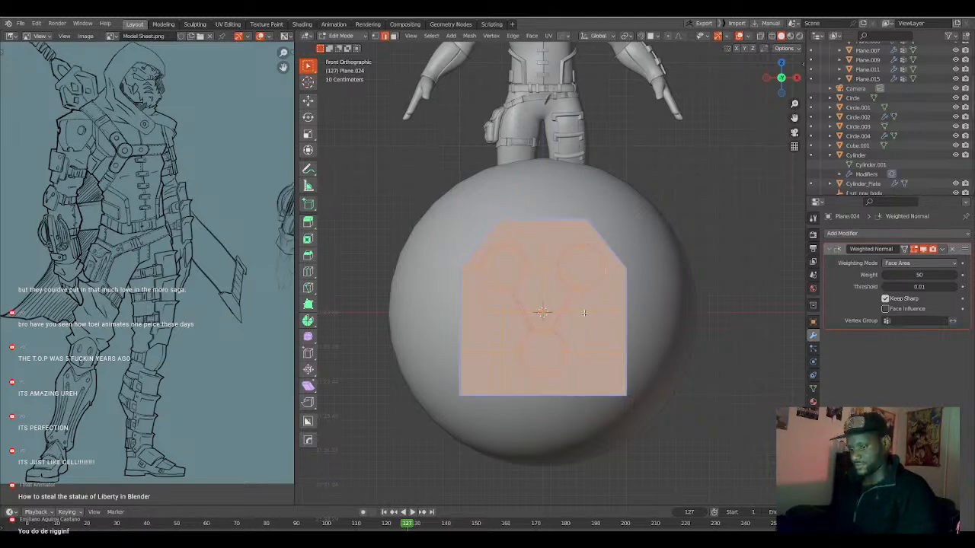
pyautogui.press('q')
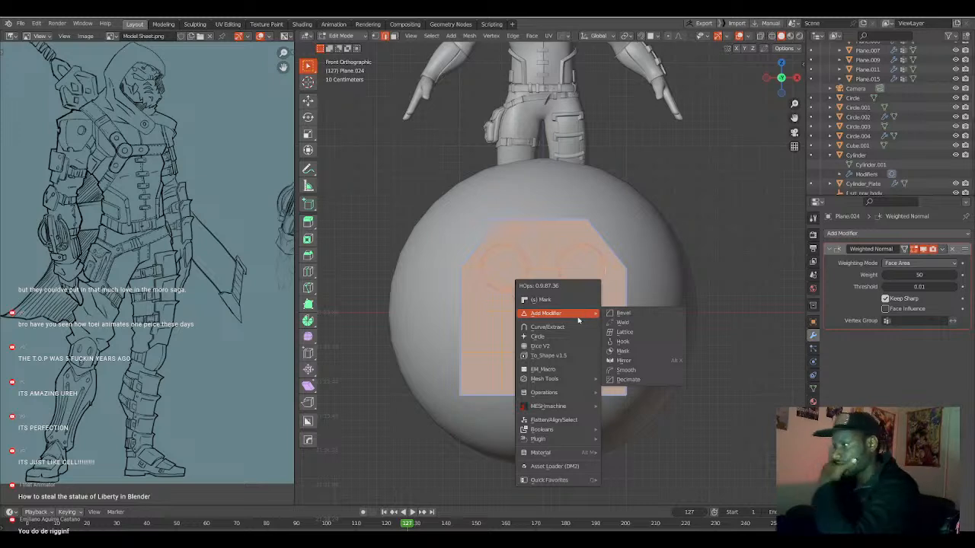
pyautogui.click(564, 346)
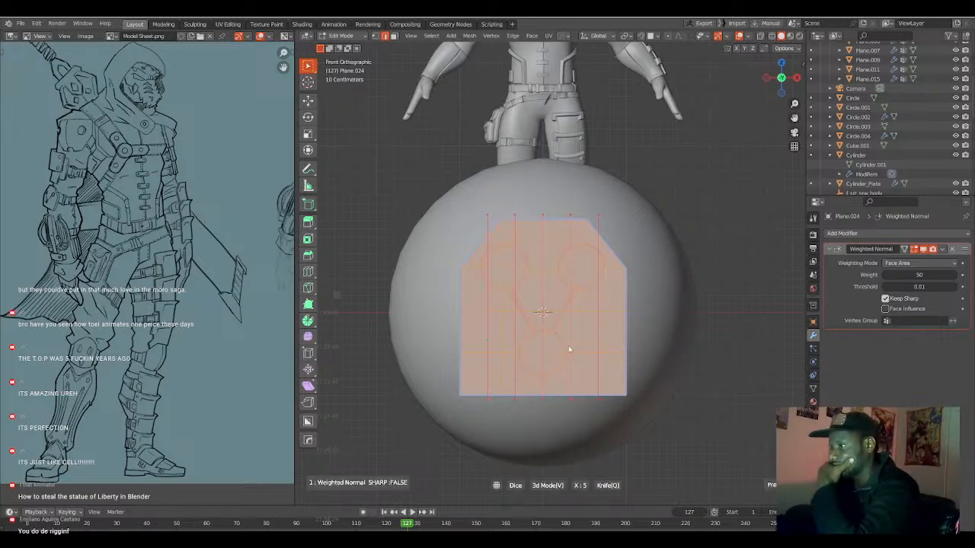
pyautogui.press('x')
pyautogui.scroll(1, 596, 349)
pyautogui.scroll(1, 596, 350)
pyautogui.scroll(1, 596, 350)
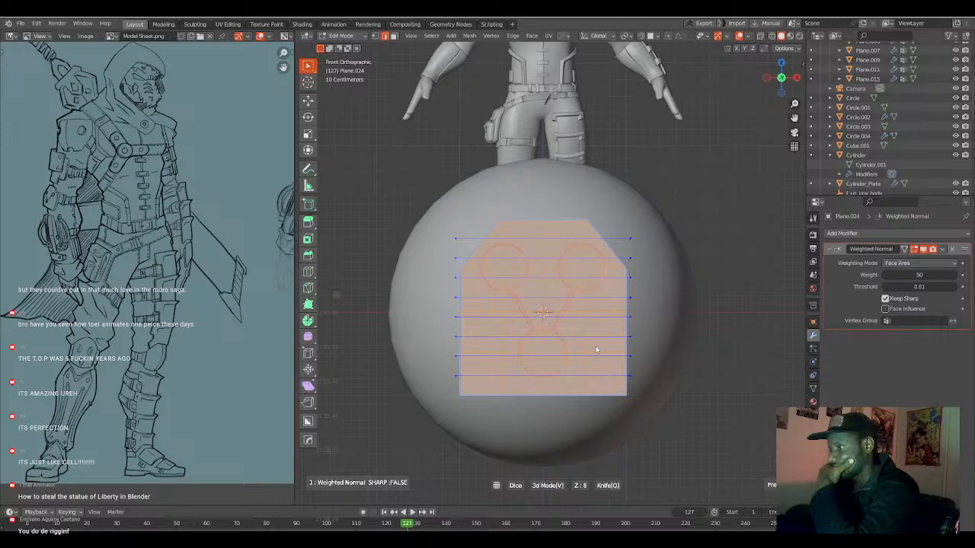
pyautogui.click(596, 350)
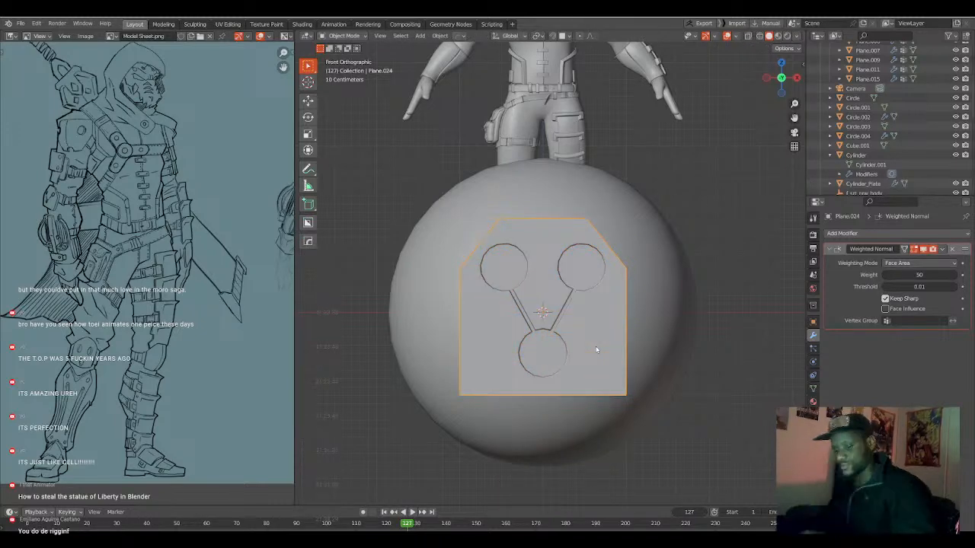
# Dice the whole plate mesh along X with a count of 5 in the front view.
pyautogui.press('Tab')
pyautogui.moveTo(594, 348); pyautogui.dragTo(569, 356, button='middle')
pyautogui.press('Tab')
pyautogui.press('Tab')
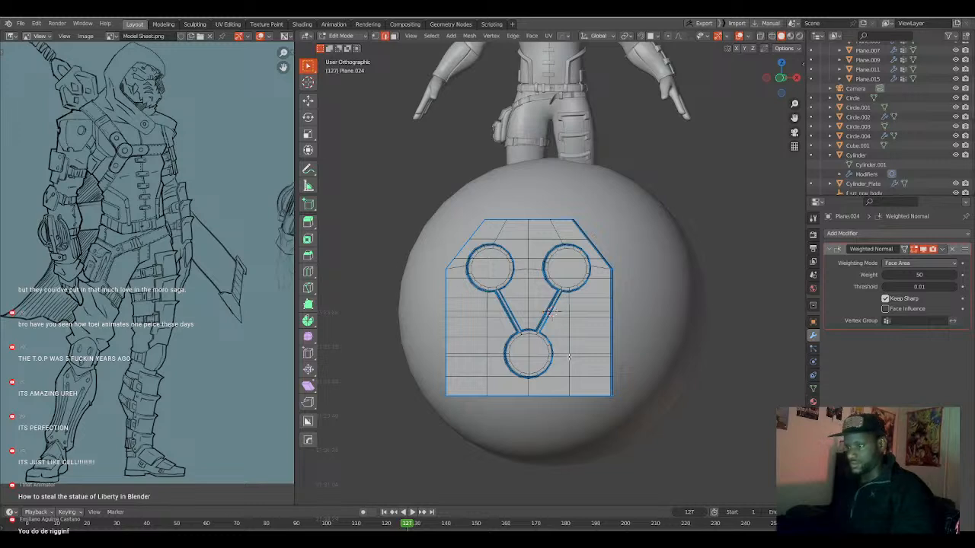
pyautogui.press('KP_1')
pyautogui.press('q')
pyautogui.click(569, 357)
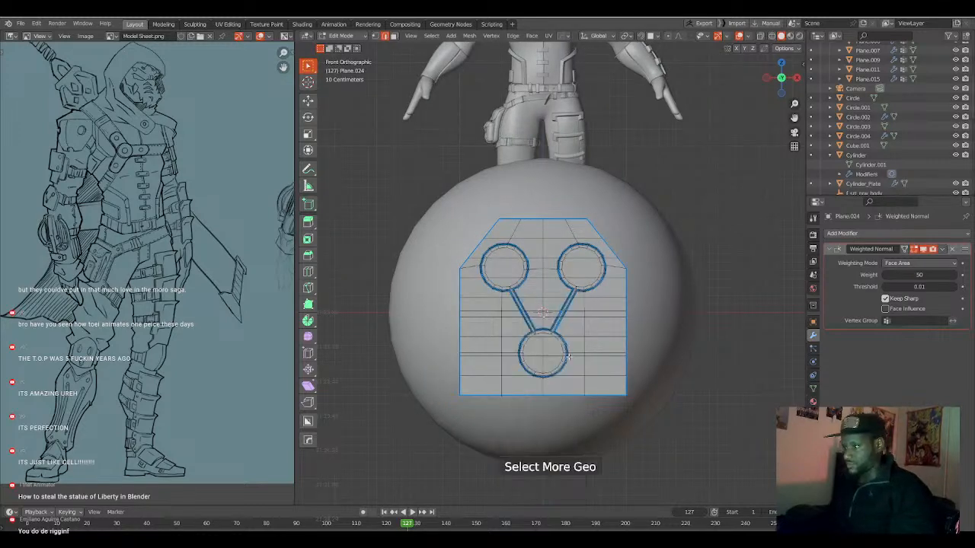
pyautogui.press('a')
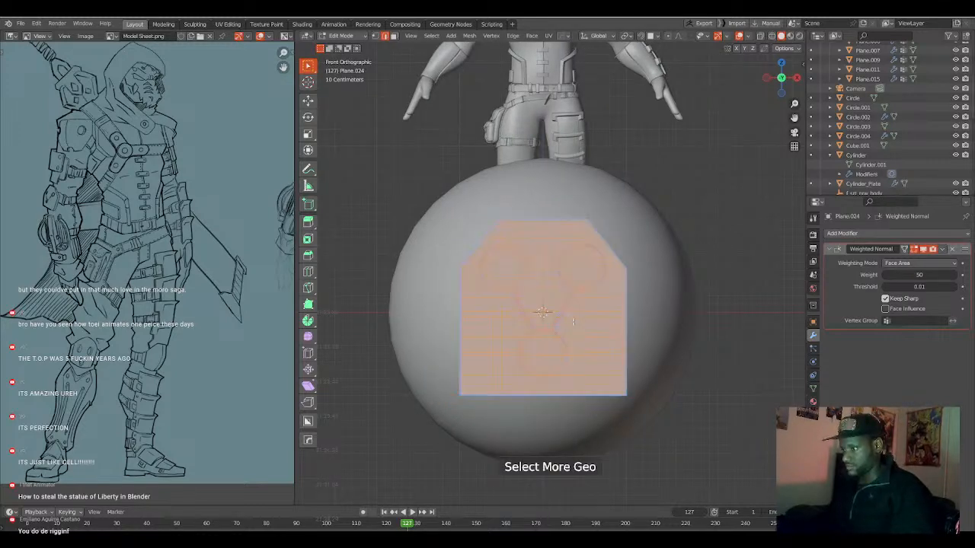
pyautogui.press('q')
pyautogui.click(569, 327)
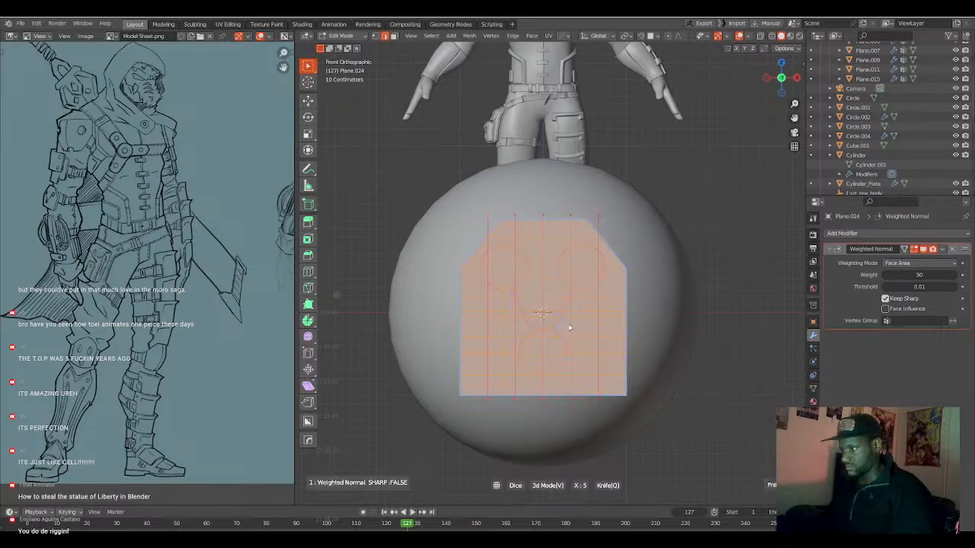
pyautogui.click(569, 328)
pyautogui.scroll(5, 578, 367)
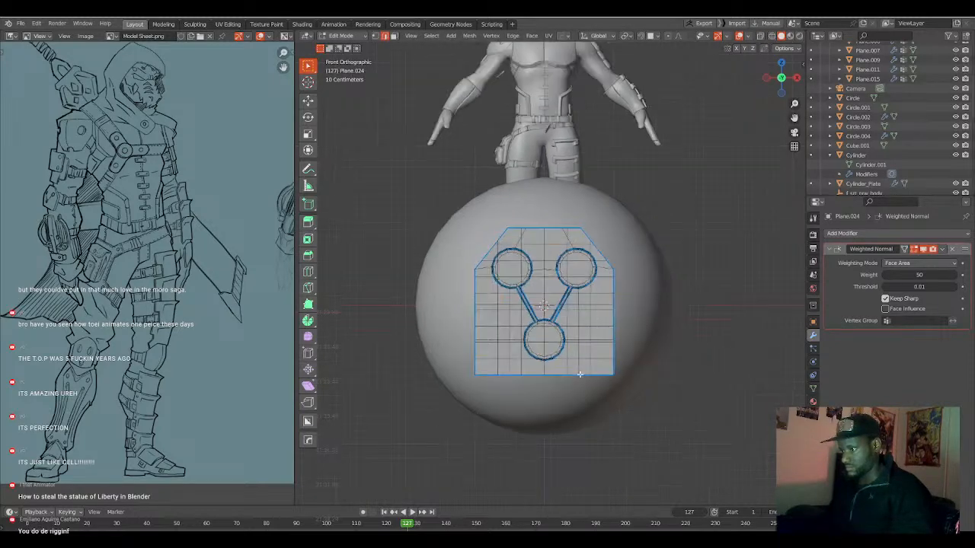
# Return to Object Mode in the right side view and delete the sphere behind the plate.
pyautogui.moveTo(578, 366); pyautogui.dragTo(610, 345, button='middle')
pyautogui.scroll(-3, 526, 370)
pyautogui.press('a')
pyautogui.moveTo(517, 355); pyautogui.dragTo(434, 357, button='middle')
pyautogui.press('KP_3')
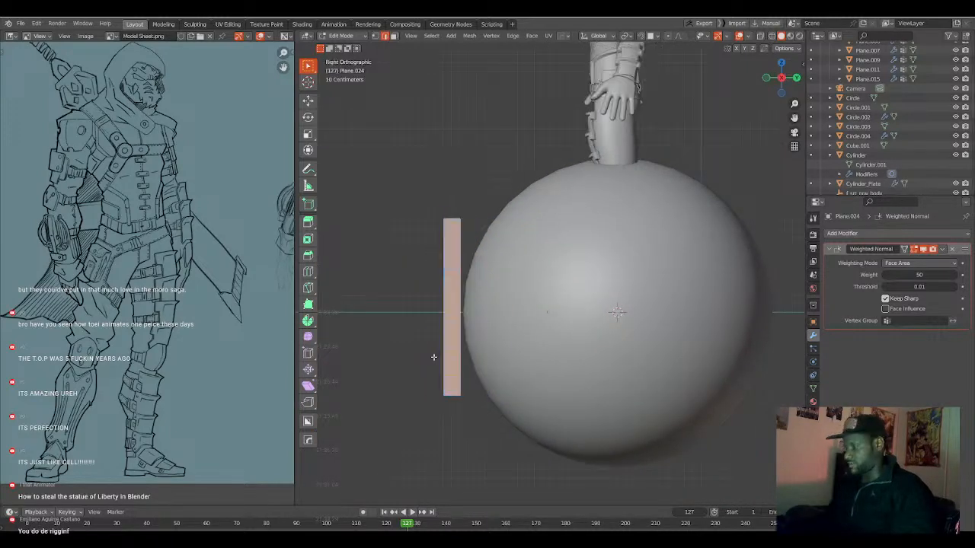
pyautogui.press('Tab')
pyautogui.click(535, 327)
pyautogui.press('x')
pyautogui.click(536, 331)
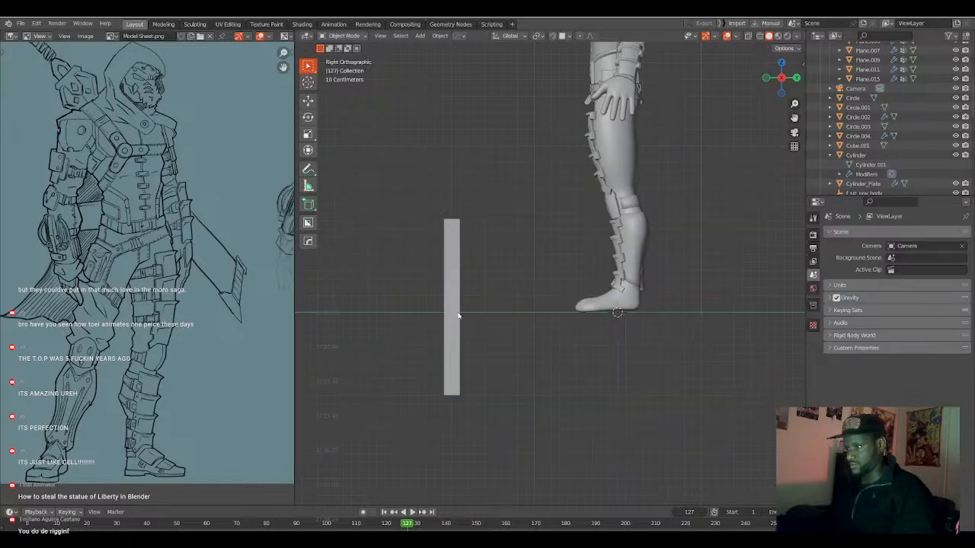
# Add a Cast modifier with the Sphere shape to the plate.
pyautogui.click(462, 315)
pyautogui.press('q')
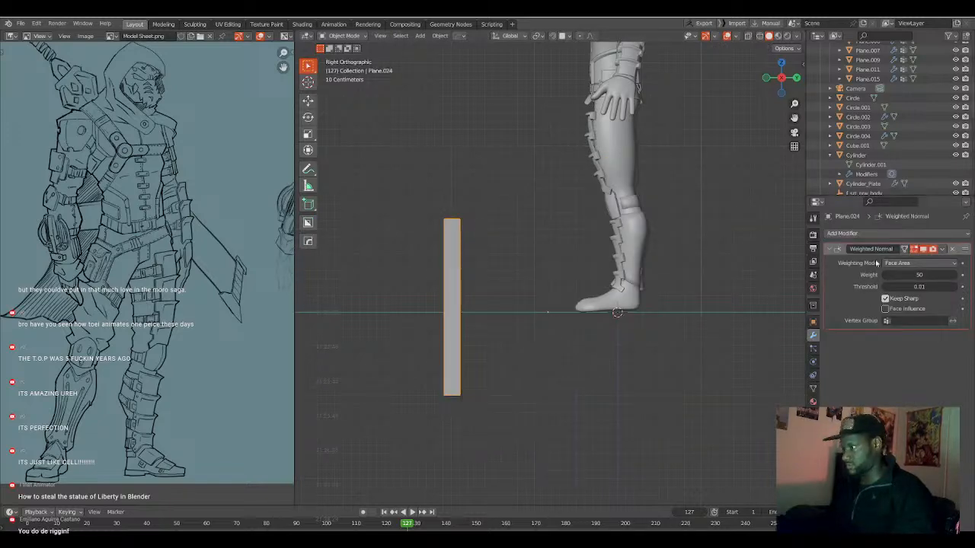
pyautogui.click(859, 233)
pyautogui.click(848, 271)
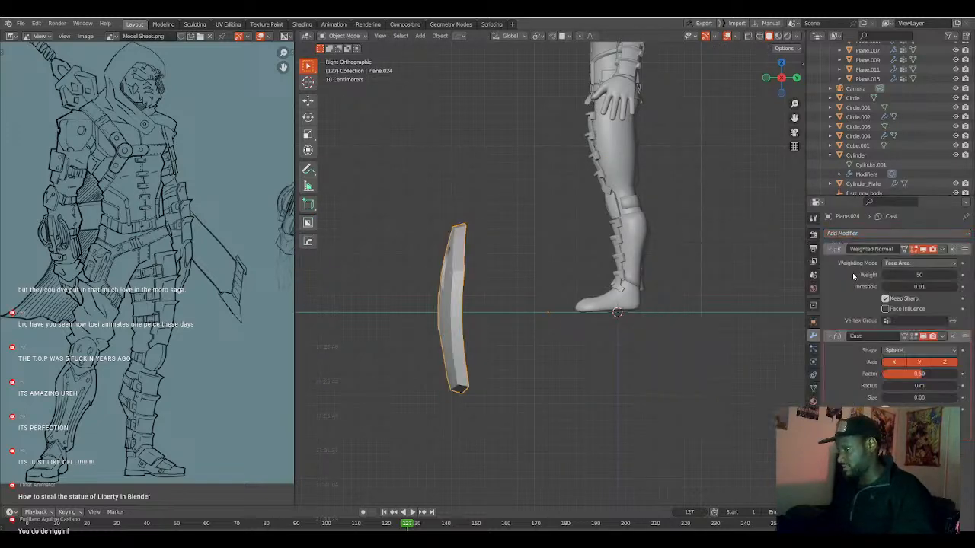
pyautogui.moveTo(773, 311); pyautogui.dragTo(677, 347, button='middle')
# Adjust the Cast modifier's factor to slightly below 0.5, checking the plate's curvature from the front and side.
pyautogui.moveTo(912, 370)
pyautogui.mouseDown()
pyautogui.moveTo(948, 372)
pyautogui.moveTo(919, 372)
pyautogui.mouseUp()
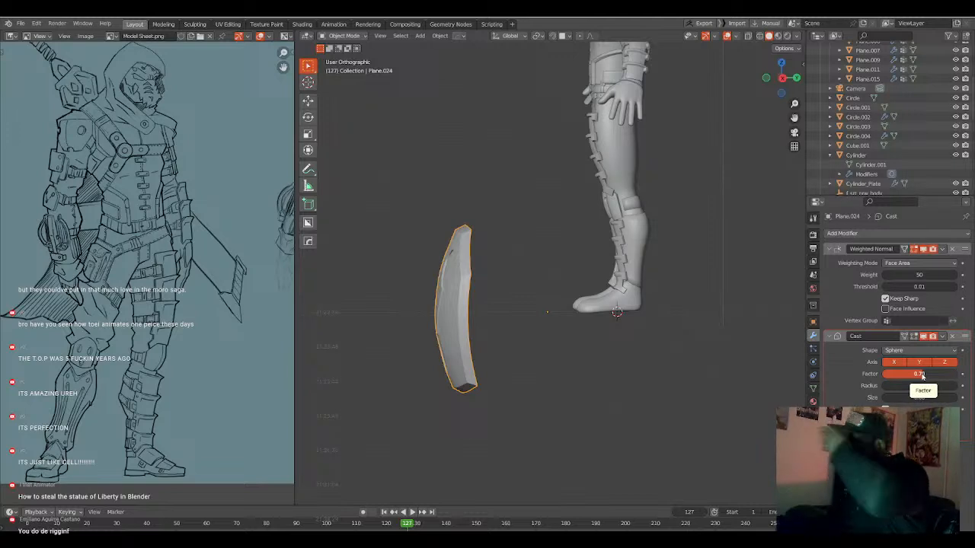
pyautogui.moveTo(761, 332); pyautogui.dragTo(612, 326, button='middle')
pyautogui.scroll(2, 601, 318)
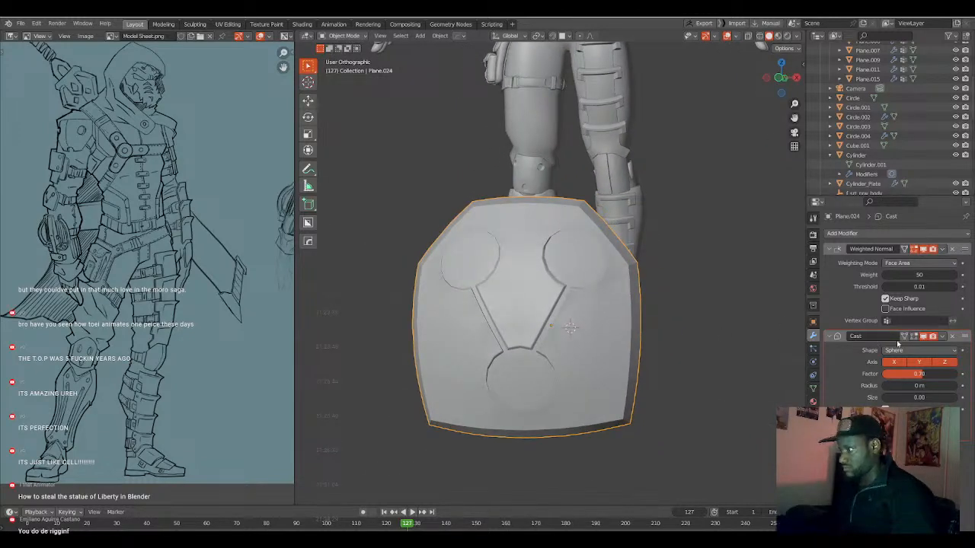
pyautogui.moveTo(919, 373)
pyautogui.mouseDown()
pyautogui.moveTo(933, 373)
pyautogui.moveTo(918, 374)
pyautogui.mouseUp()
pyautogui.moveTo(683, 338); pyautogui.dragTo(553, 344, button='middle')
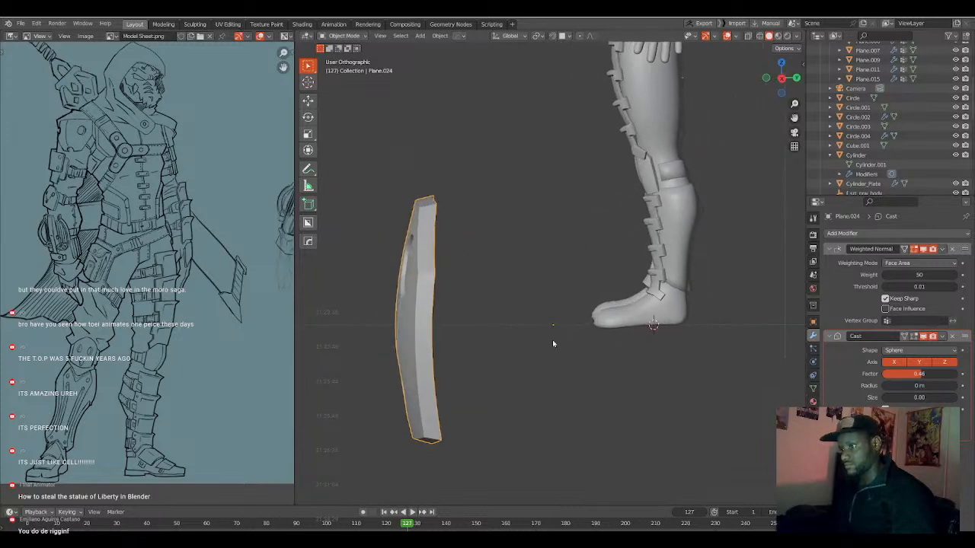
# Remove the plate's Weighted Normal modifier and apply the Cast modifier.
pyautogui.click(841, 287)
pyautogui.hotkey('ctrl', 'x')
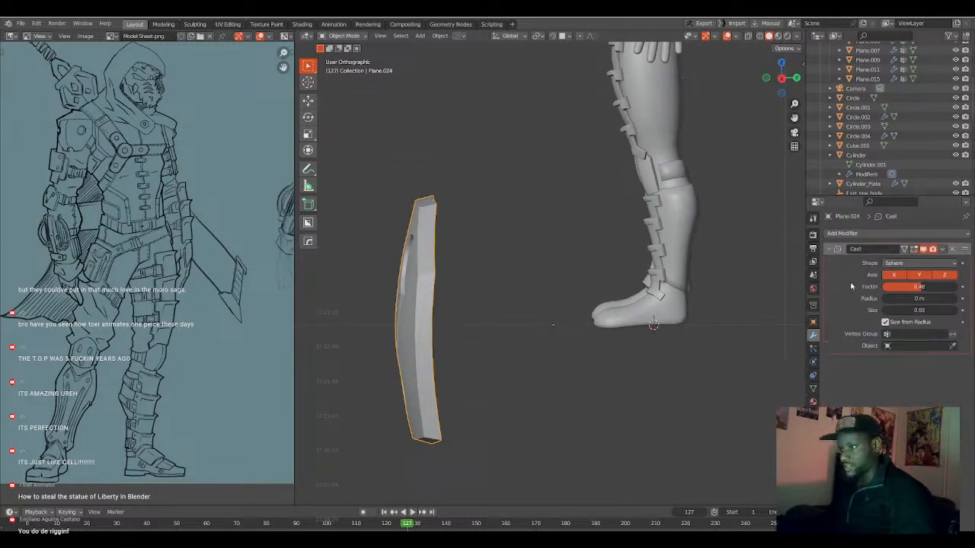
pyautogui.hotkey('ctrl', 'a')
# Examine the curved plate's topology in Edit Mode around the recessed circles and connecting grooves.
pyautogui.moveTo(494, 353); pyautogui.dragTo(574, 352, button='middle')
pyautogui.press('Tab')
pyautogui.scroll(-3, 568, 348)
pyautogui.press('Tab')
pyautogui.scroll(5, 573, 350)
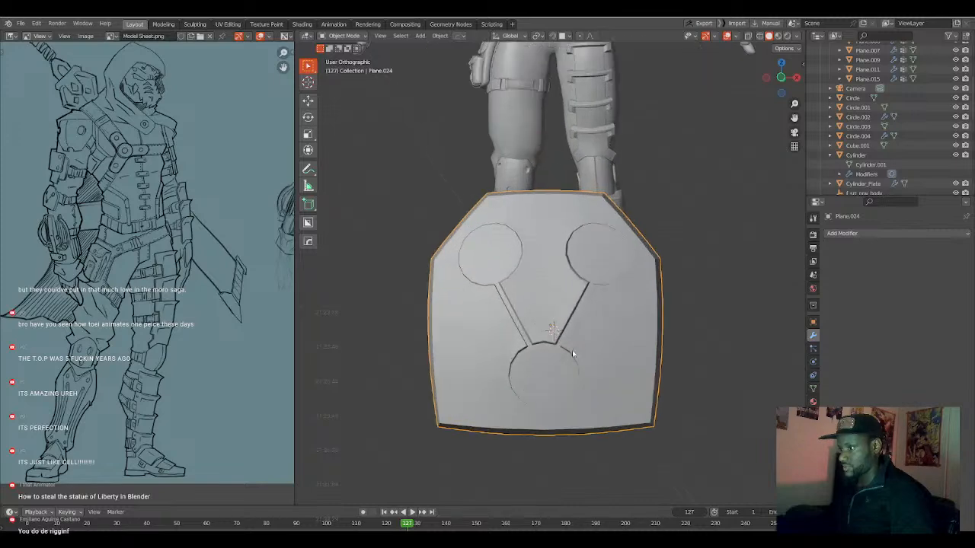
pyautogui.press('Tab')
pyautogui.keyDown('shift'); pyautogui.moveTo(624, 330); pyautogui.dragTo(580, 371, button='middle'); pyautogui.keyUp('shift')
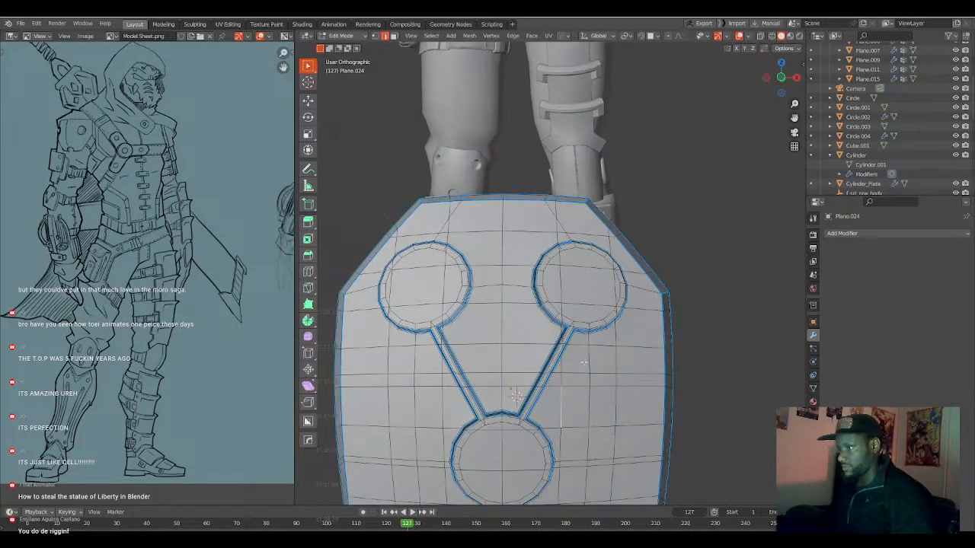
pyautogui.scroll(4, 584, 360)
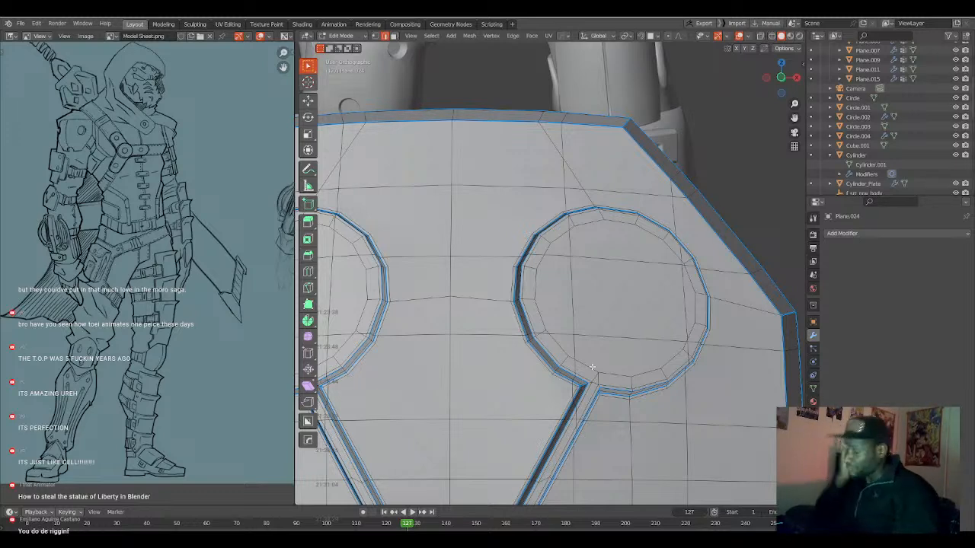
pyautogui.hotkey('ctrl', 'z')
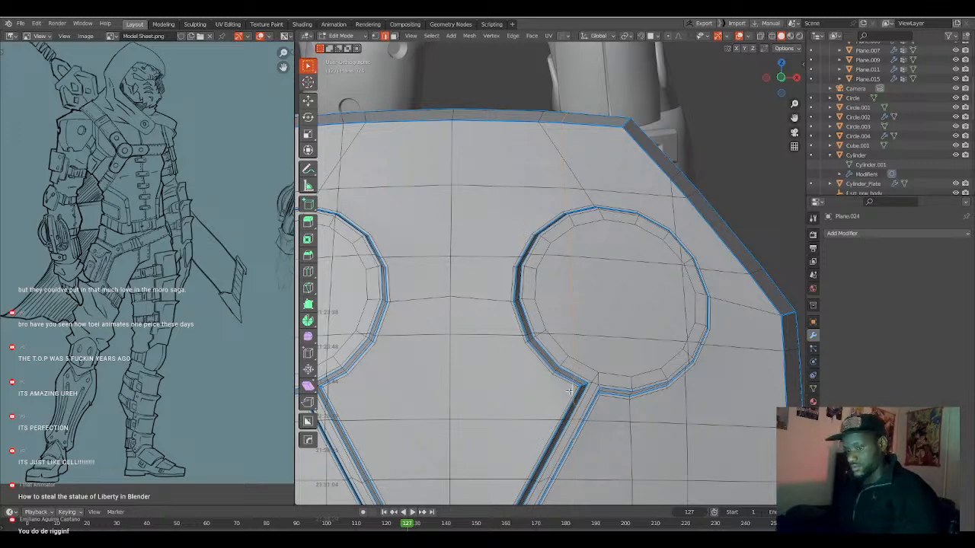
pyautogui.scroll(-6, 570, 391)
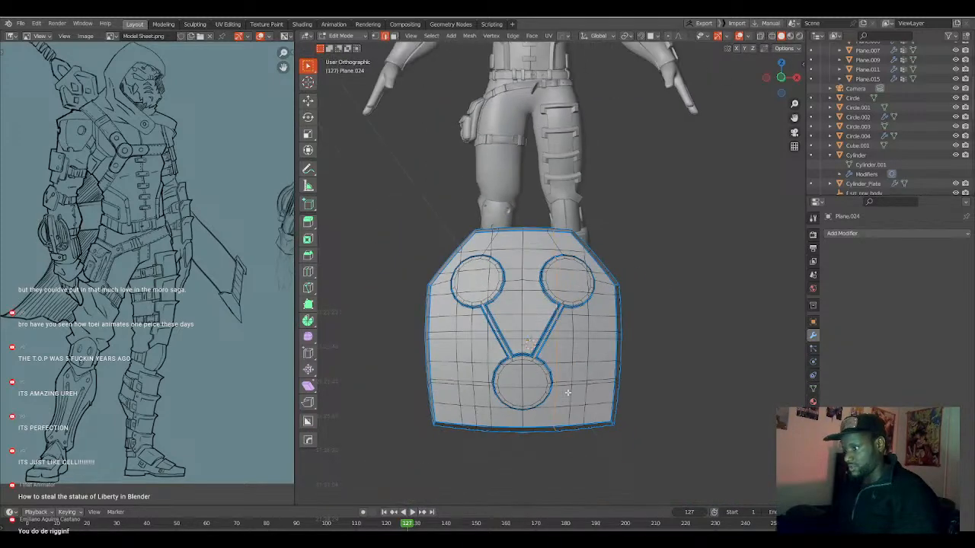
pyautogui.scroll(2, 566, 393)
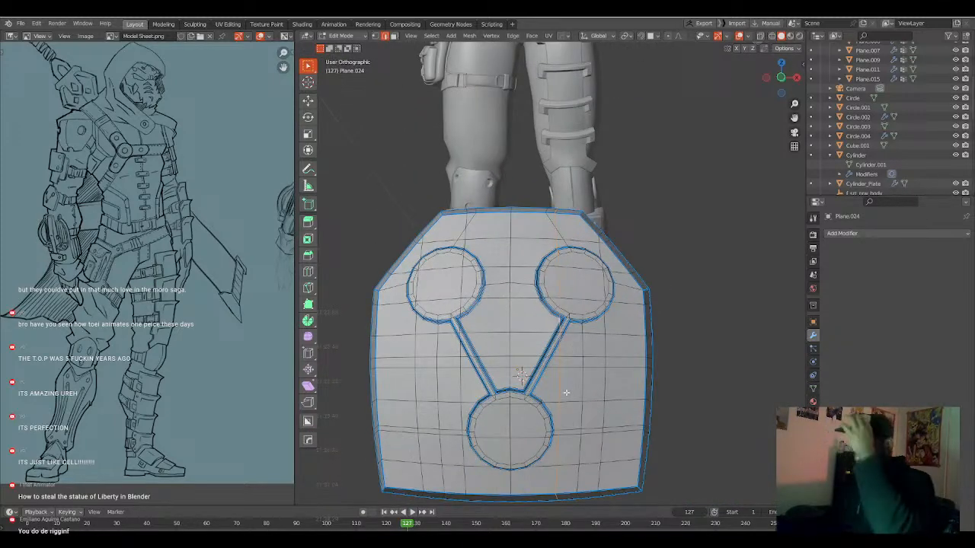
# Return to Object Mode and compare the curved plate with the arm plate on the reference drawing.
pyautogui.press('Tab')
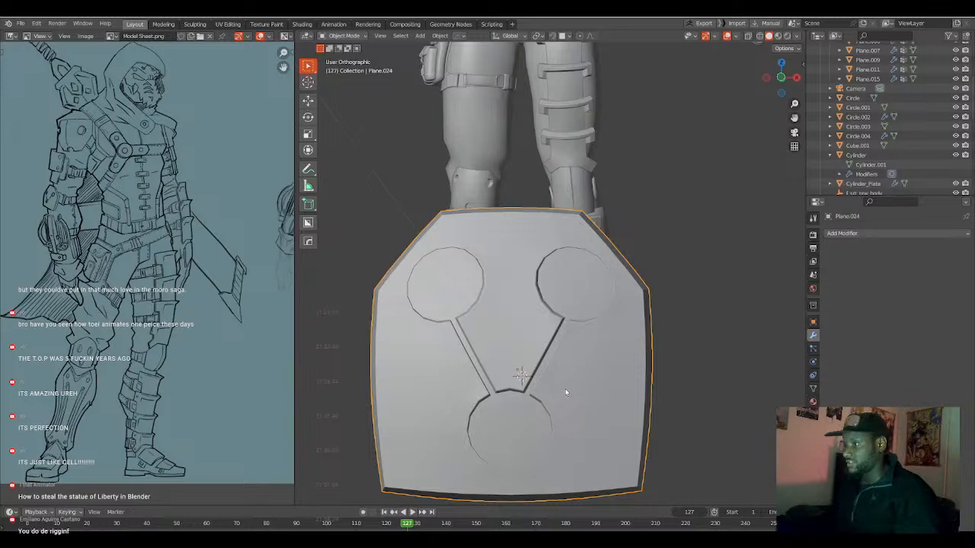
pyautogui.moveTo(544, 333)
pyautogui.mouseDown(button='middle')
pyautogui.moveTo(472, 335)
pyautogui.moveTo(576, 338)
pyautogui.moveTo(535, 338)
pyautogui.moveTo(556, 343)
pyautogui.moveTo(548, 330)
pyautogui.mouseUp(button='middle')
pyautogui.scroll(-2, 555, 344)
pyautogui.scroll(3, 536, 349)
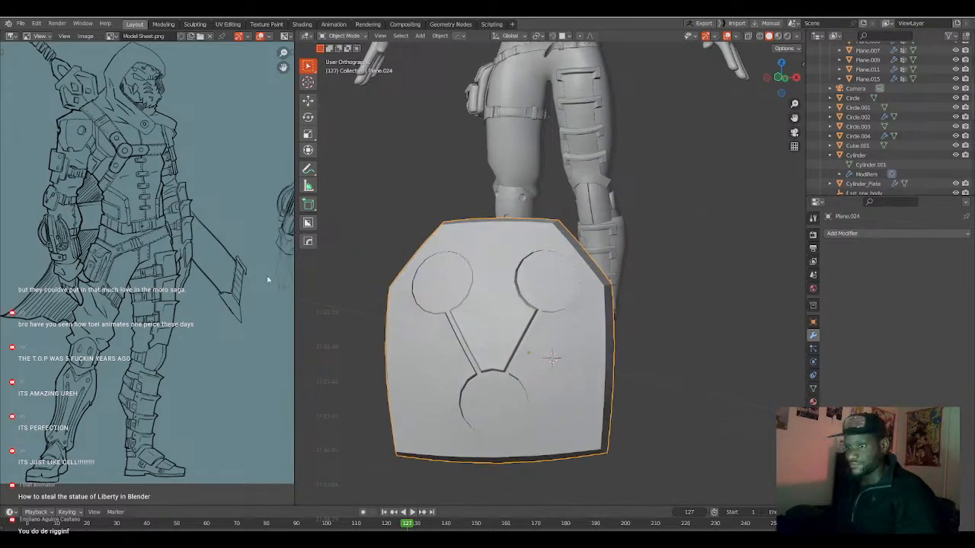
pyautogui.scroll(3, 168, 247)
pyautogui.moveTo(167, 248); pyautogui.dragTo(282, 308, button='middle')
pyautogui.scroll(3, 92, 260)
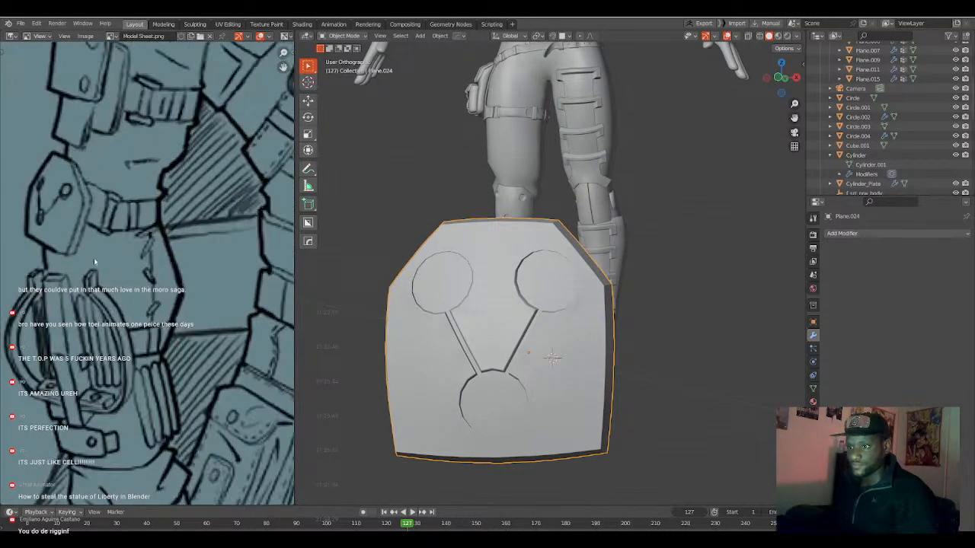
pyautogui.moveTo(92, 260); pyautogui.dragTo(122, 283, button='middle')
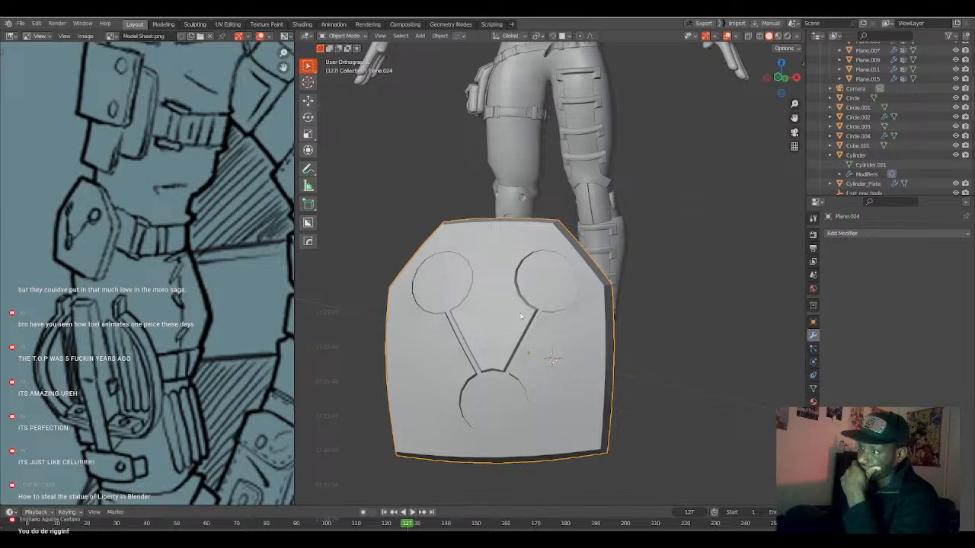
# Examine the plate's topology around the circles and grooves, comparing the Edit Mode wireframe with the Object Mode shading.
pyautogui.moveTo(508, 324)
pyautogui.mouseDown(button='middle')
pyautogui.moveTo(534, 324)
pyautogui.moveTo(505, 328)
pyautogui.moveTo(517, 339)
pyautogui.mouseUp(button='middle')
pyautogui.press('Tab')
pyautogui.scroll(4, 547, 340)
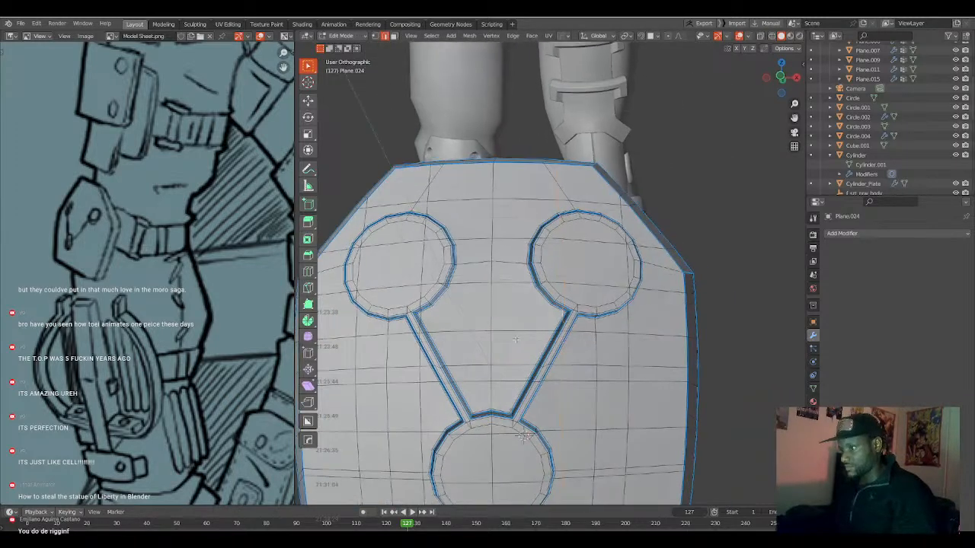
pyautogui.press('1')
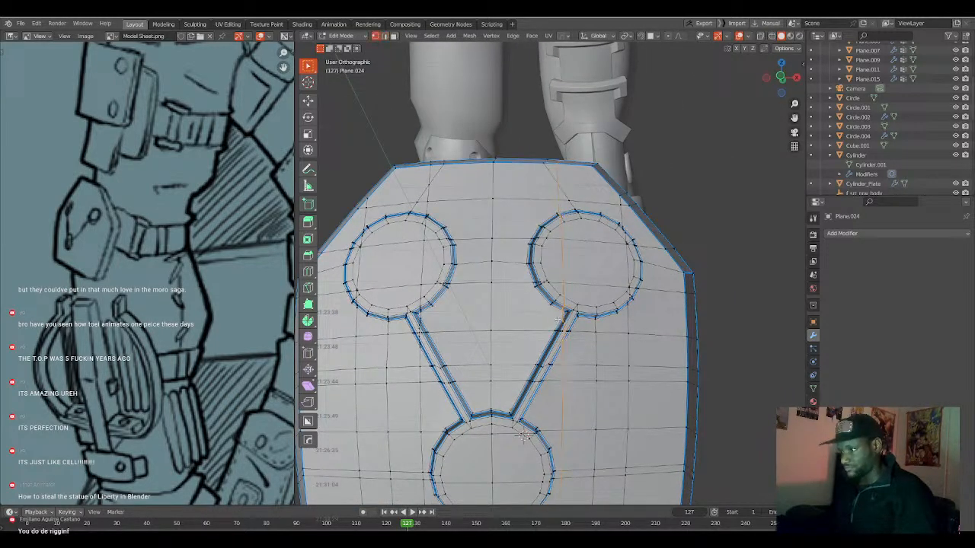
pyautogui.hotkey('alt', 'a')
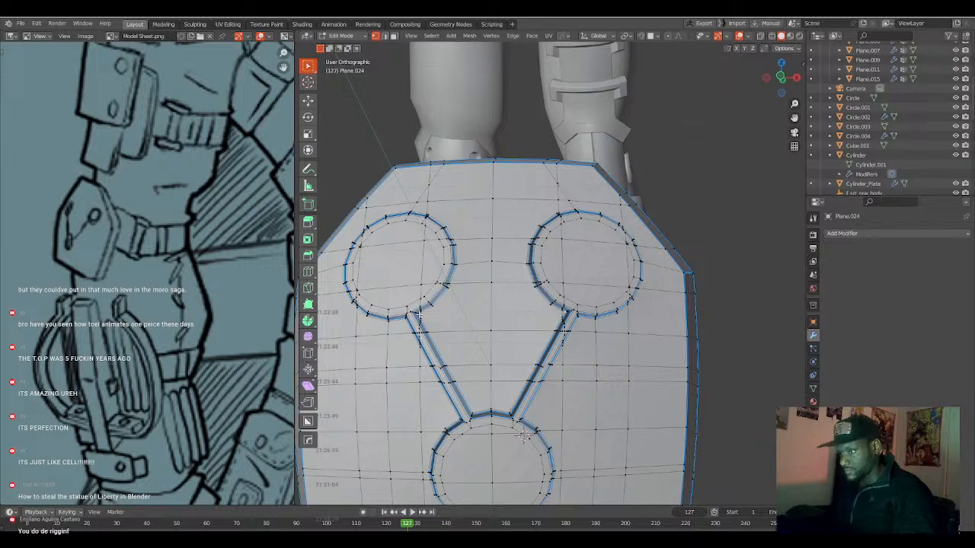
pyautogui.press('Tab')
pyautogui.moveTo(451, 329); pyautogui.dragTo(435, 358, button='middle')
pyautogui.press('Tab')
pyautogui.press('Tab')
pyautogui.press('Tab')
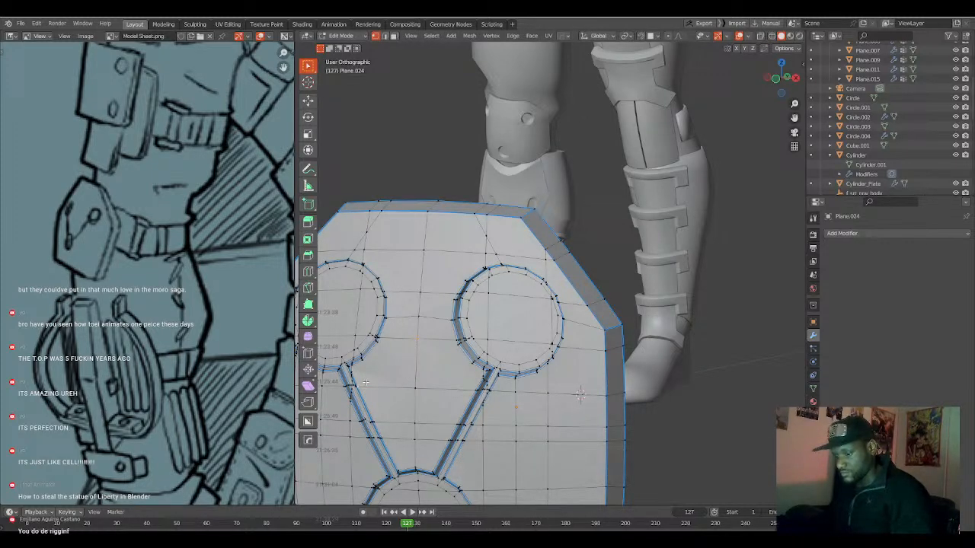
pyautogui.press('Tab')
pyautogui.moveTo(399, 379); pyautogui.dragTo(453, 361, button='middle')
pyautogui.press('Tab')
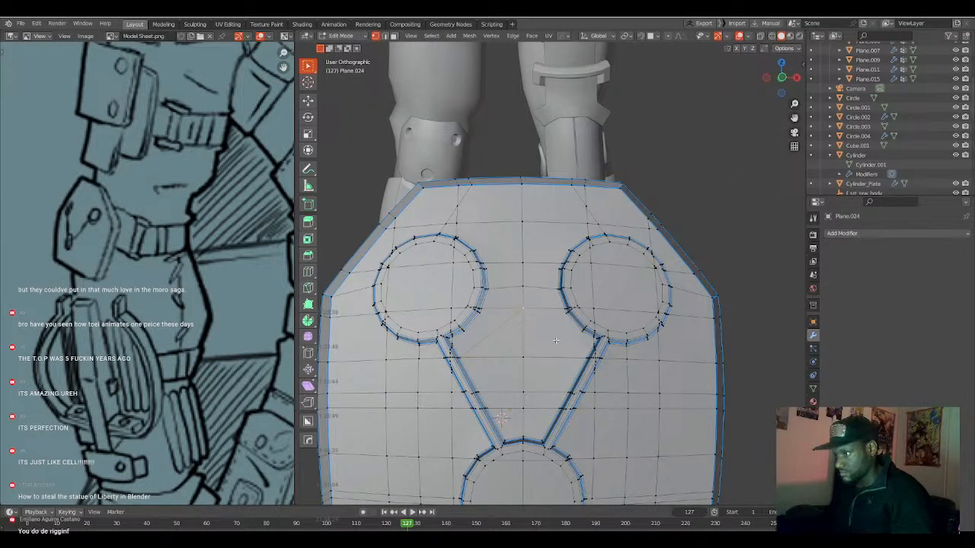
pyautogui.press('Tab')
pyautogui.moveTo(575, 355); pyautogui.dragTo(516, 391, button='middle')
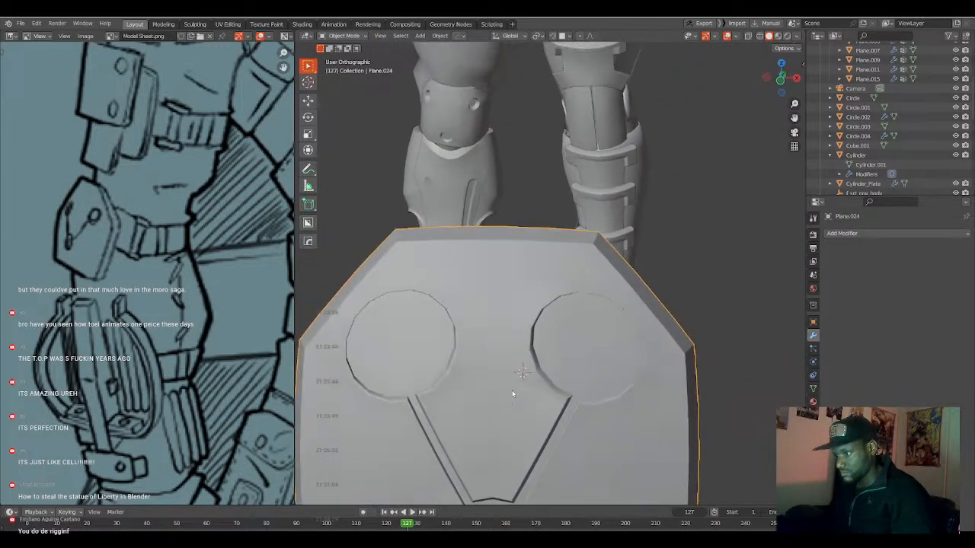
pyautogui.press('Tab')
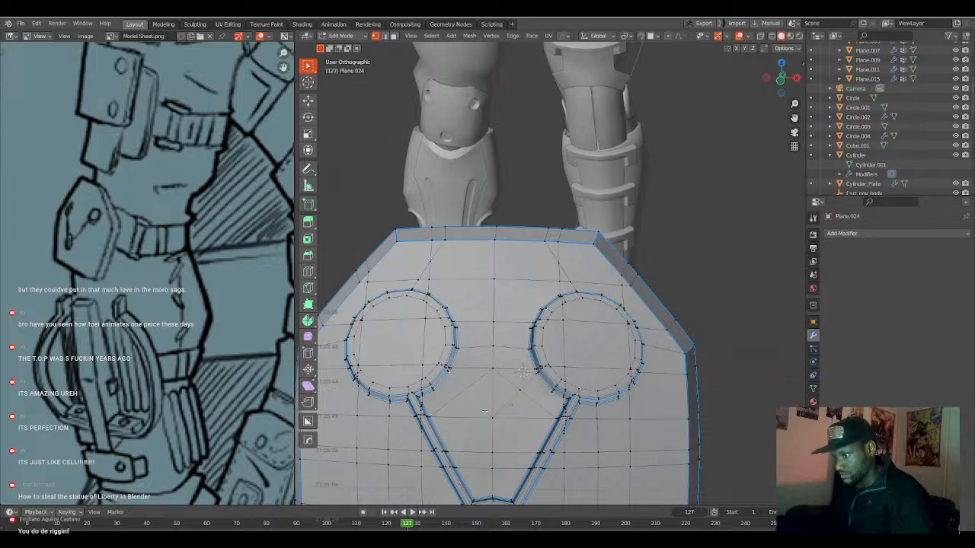
pyautogui.press('u')
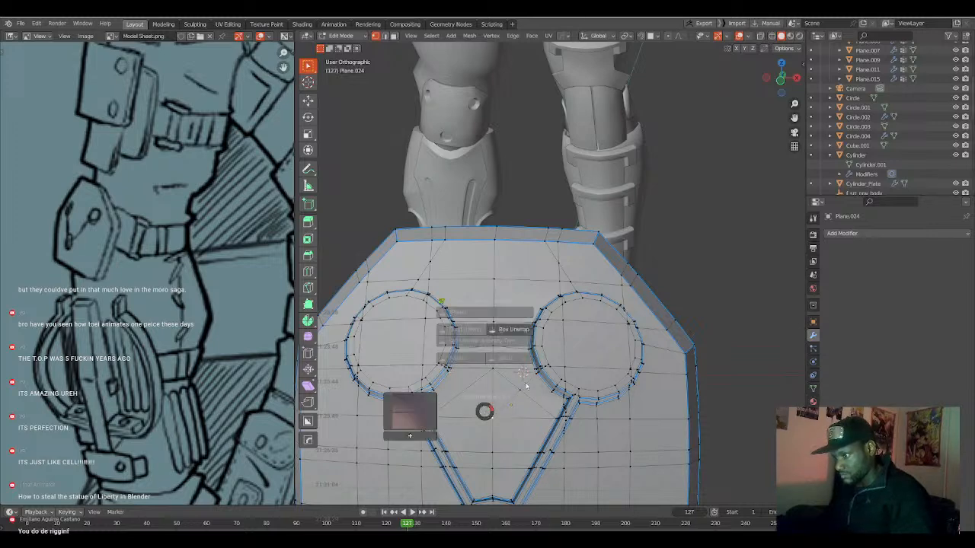
pyautogui.press('Escape')
pyautogui.press('Tab')
pyautogui.moveTo(516, 406); pyautogui.dragTo(499, 389, button='middle')
# In front view, trackball-rotate the plate about -94.5° so it stands edge-on beside the figure.
pyautogui.scroll(-5, 553, 387)
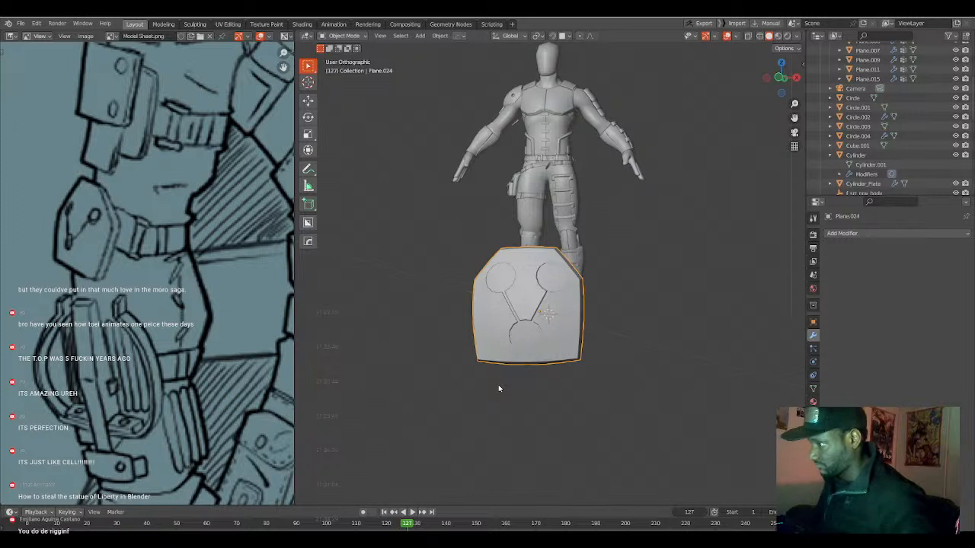
pyautogui.press('KP_1')
pyautogui.press('r')
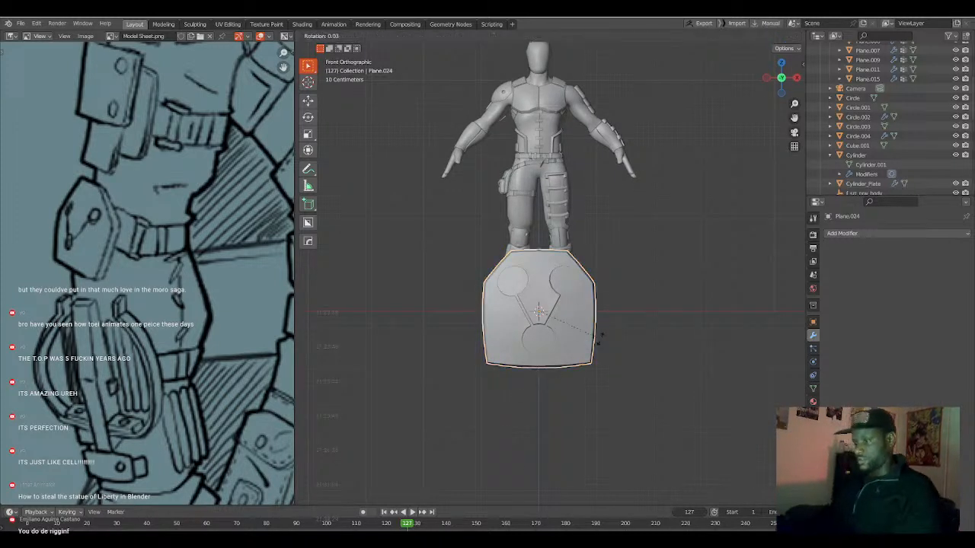
pyautogui.press('r')
pyautogui.click(588, 356)
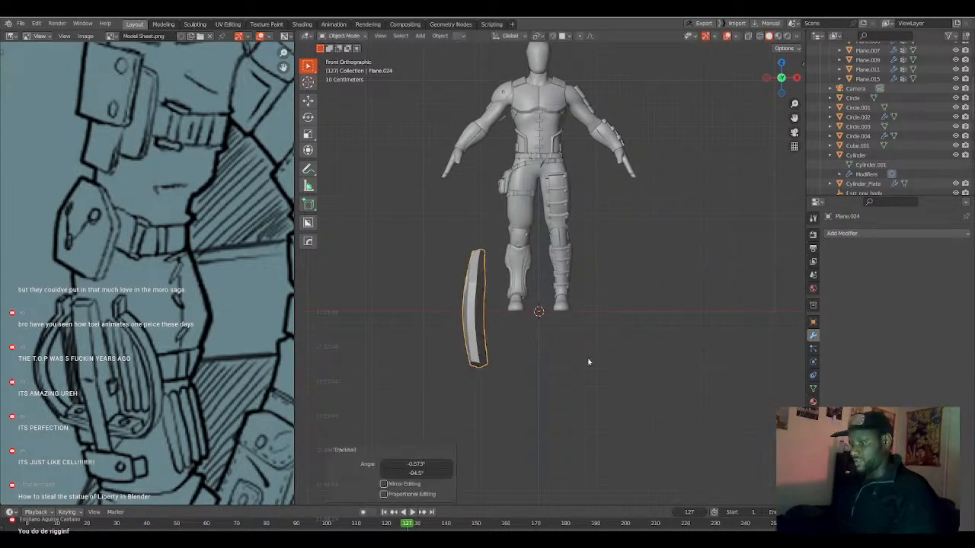
pyautogui.press('h')
pyautogui.click(555, 270)
pyautogui.scroll(-5, 640, 150)
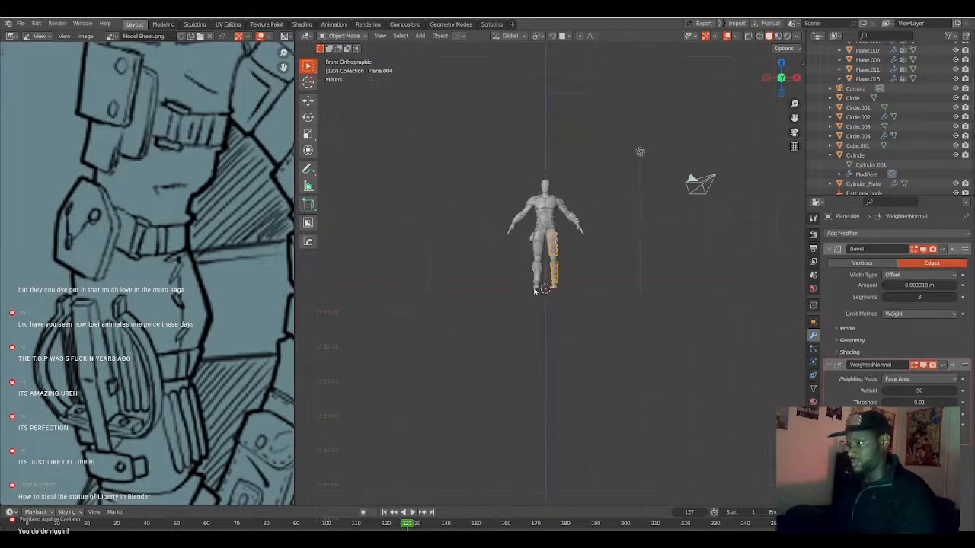
pyautogui.click(640, 150)
pyautogui.hotkey('alt', 'h')
# Move the edge-on plate up beside the figure's right hand in front view.
pyautogui.scroll(4, 535, 291)
pyautogui.press('g')
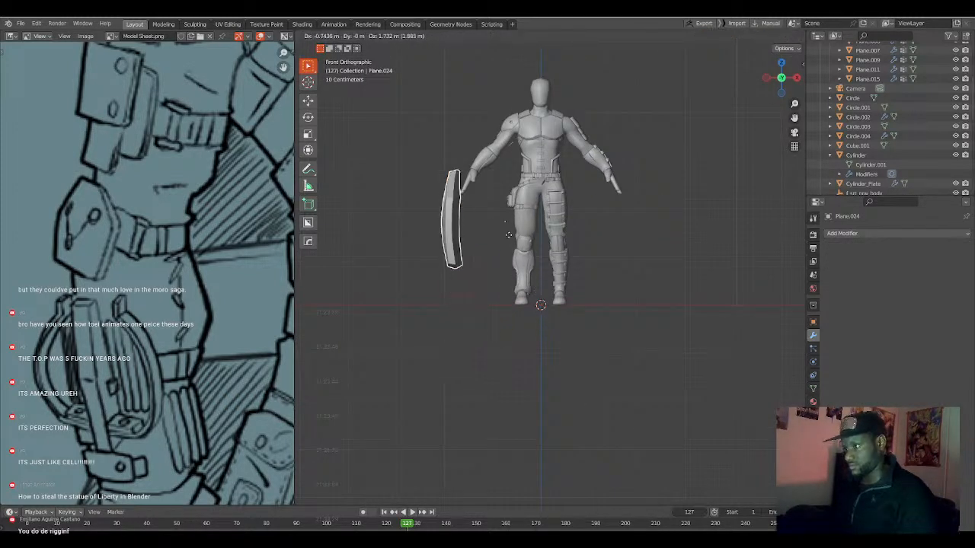
pyautogui.click(517, 209)
# In Edit Mode, move the plate's entire mesh about 0.81 m along its local Y axis, closer to the object's origin.
pyautogui.press('Tab')
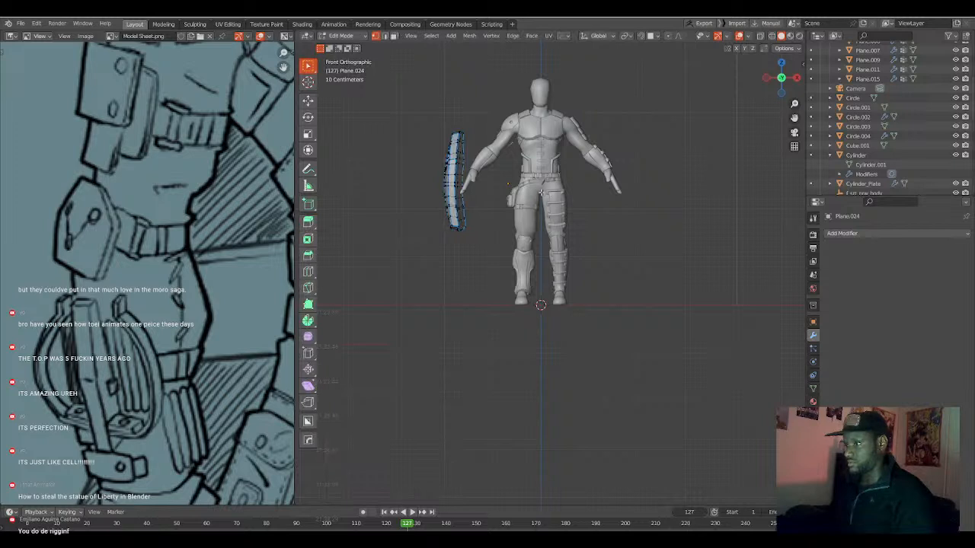
pyautogui.press('a')
pyautogui.press('g')
pyautogui.press('y')
pyautogui.press('y')
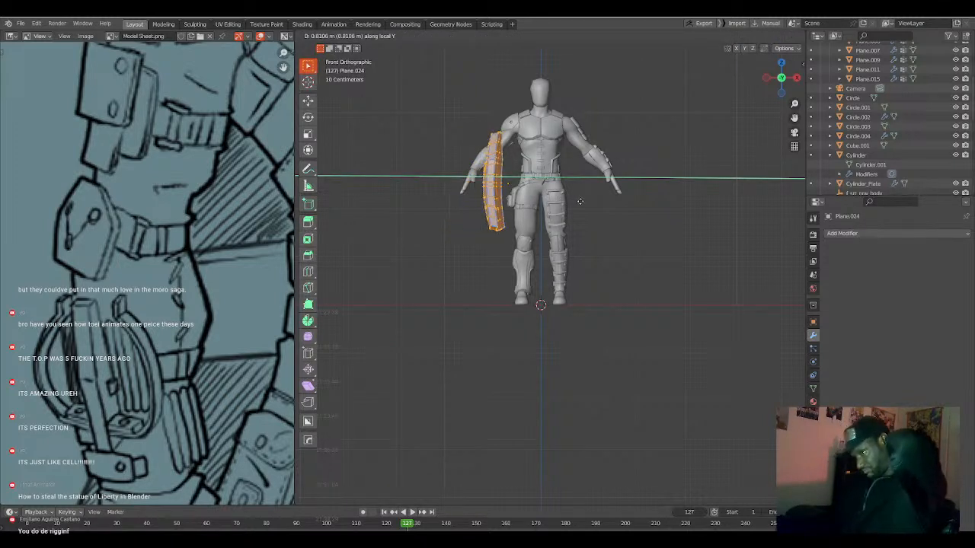
pyautogui.click(580, 201)
pyautogui.scroll(2, 564, 210)
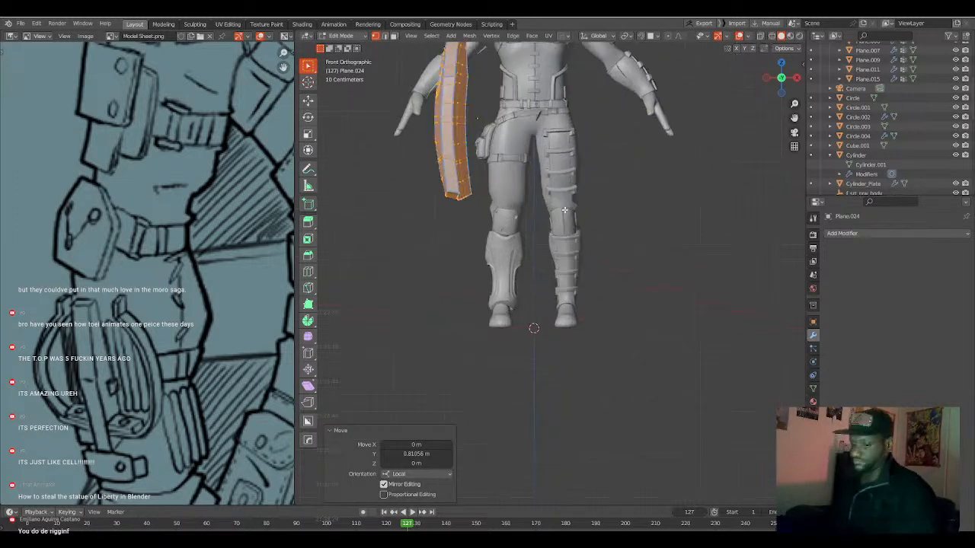
pyautogui.press('Tab')
# Move the plate up beside the figure's right arm and scale it uniformly to 0.252.
pyautogui.scroll(-2, 564, 211)
pyautogui.scroll(3, 565, 210)
pyautogui.press('g')
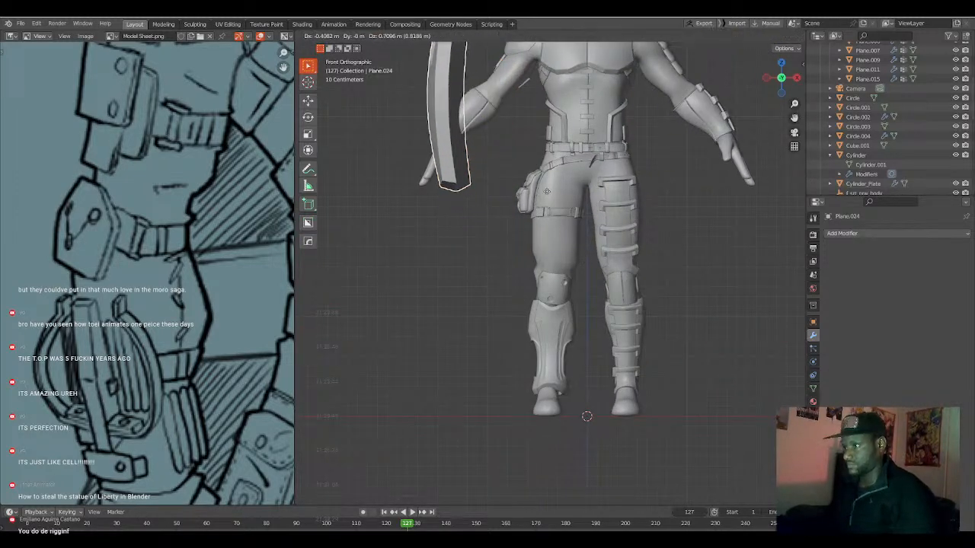
pyautogui.click(545, 192)
pyautogui.press('s')
pyautogui.click(496, 145)
# In left view, move the plate backward onto the figure's right arm near the elbow.
pyautogui.keyDown('shift'); pyautogui.moveTo(496, 145); pyautogui.dragTo(575, 278, button='middle'); pyautogui.keyUp('shift')
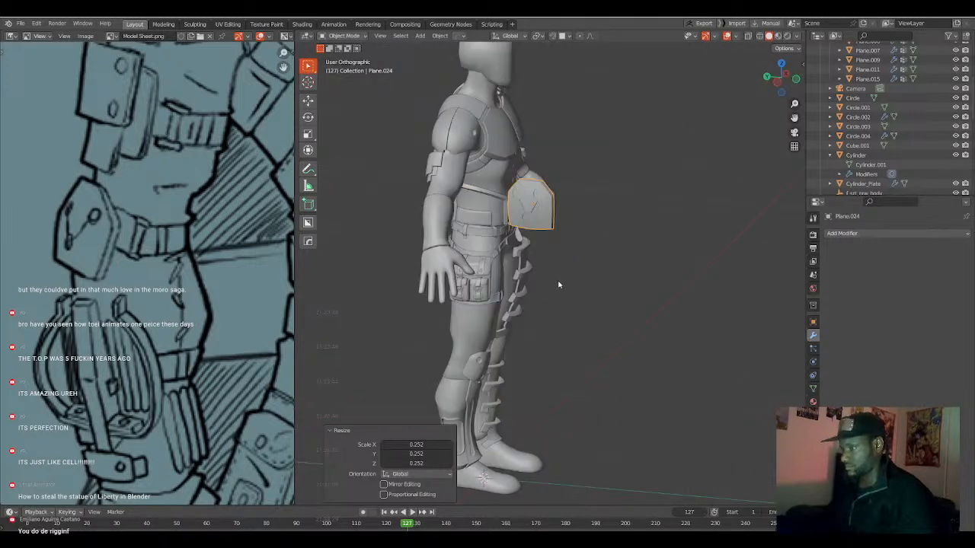
pyautogui.press('KP_3')
pyautogui.press('ctrl+KP_3')
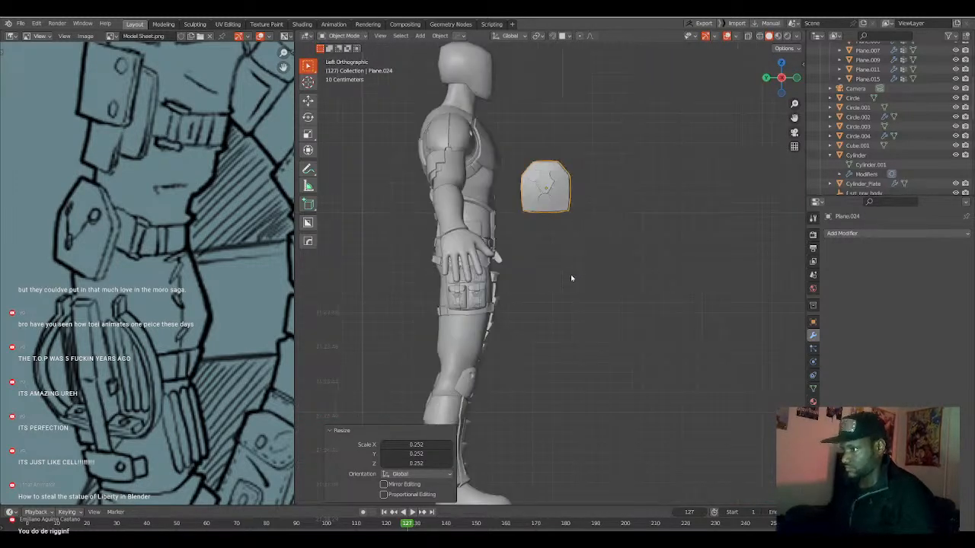
pyautogui.press('g')
pyautogui.click(492, 202)
# Rotate the plate about -32.7° in the view, then trackball-rotate it to follow the slant of the right arm.
pyautogui.moveTo(472, 226); pyautogui.dragTo(437, 237, button='middle')
pyautogui.press('r')
pyautogui.click(537, 227)
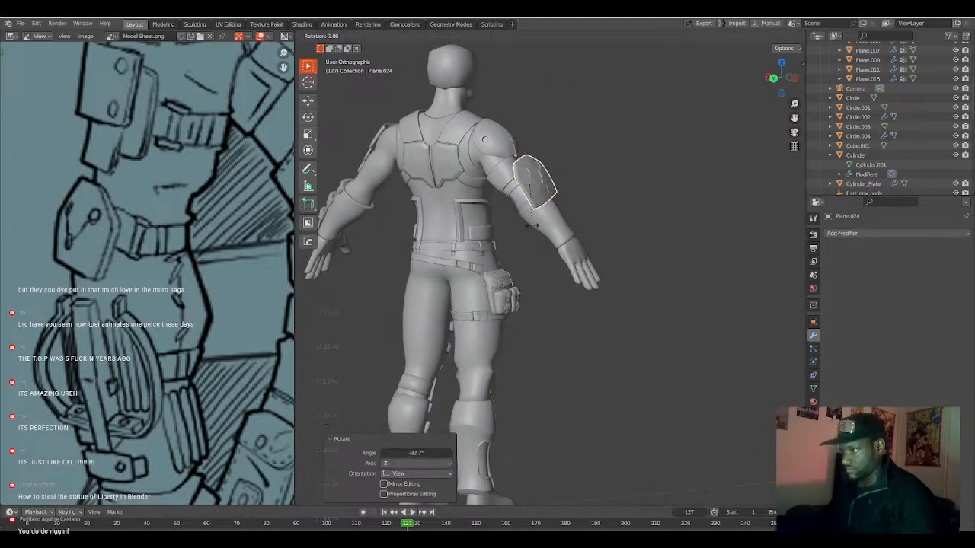
pyautogui.press('r')
pyautogui.press('r')
pyautogui.click(522, 237)
# In back view, trackball-rotate the plate by about 15.5° and -35.5° so its face points backward.
pyautogui.press('ctrl+KP_1')
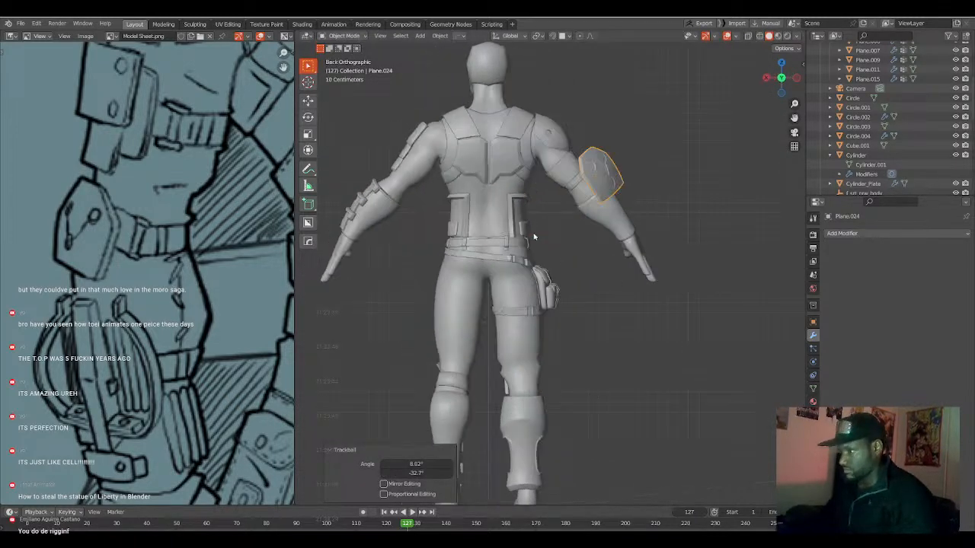
pyautogui.press('r')
pyautogui.press('r')
pyautogui.click(547, 221)
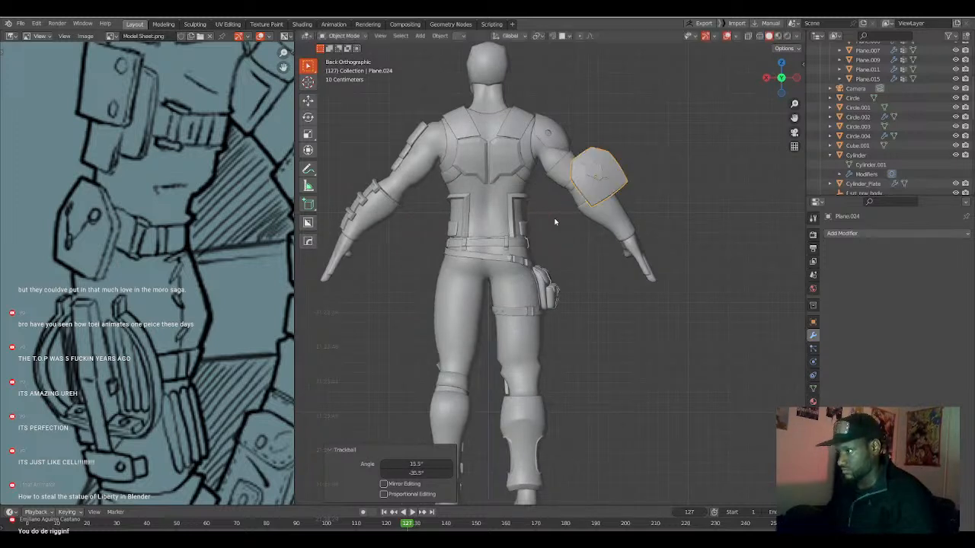
# Move the plate onto the back of the right elbow and scale it down to roughly half size.
pyautogui.press('g')
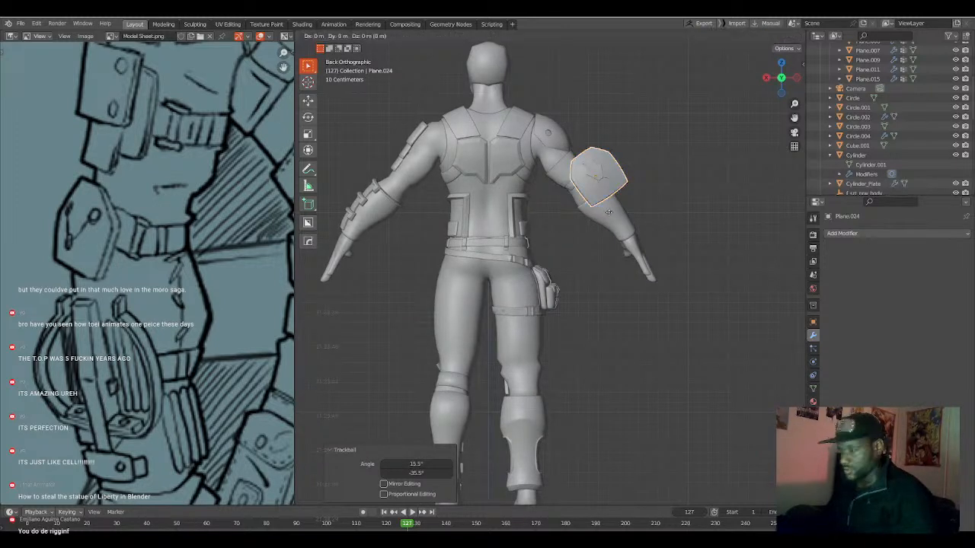
pyautogui.click(596, 228)
pyautogui.press('s')
pyautogui.click(601, 222)
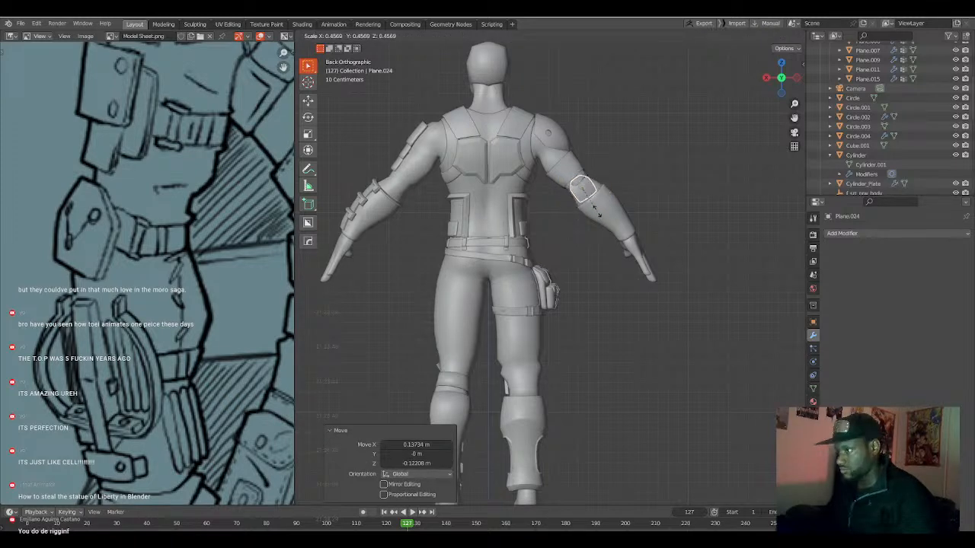
# Scale the plate by 1.098 and trackball-rotate it to the elbow's slant, finishing with a rotation of about -3.8° in back view.
pyautogui.moveTo(601, 222); pyautogui.dragTo(559, 241, button='middle')
pyautogui.scroll(4, 558, 240)
pyautogui.keyDown('shift'); pyautogui.moveTo(540, 201); pyautogui.dragTo(564, 279, button='middle'); pyautogui.keyUp('shift')
pyautogui.press('ctrl+KP_1')
pyautogui.scroll(1, 609, 220)
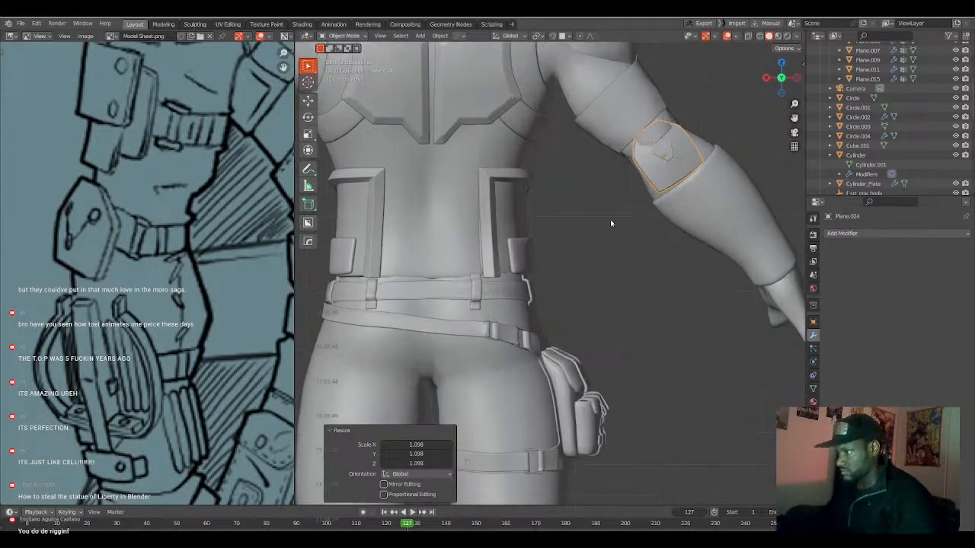
pyautogui.keyDown('shift'); pyautogui.moveTo(622, 204); pyautogui.dragTo(572, 249, button='middle'); pyautogui.keyUp('shift')
pyautogui.press('r')
pyautogui.press('r')
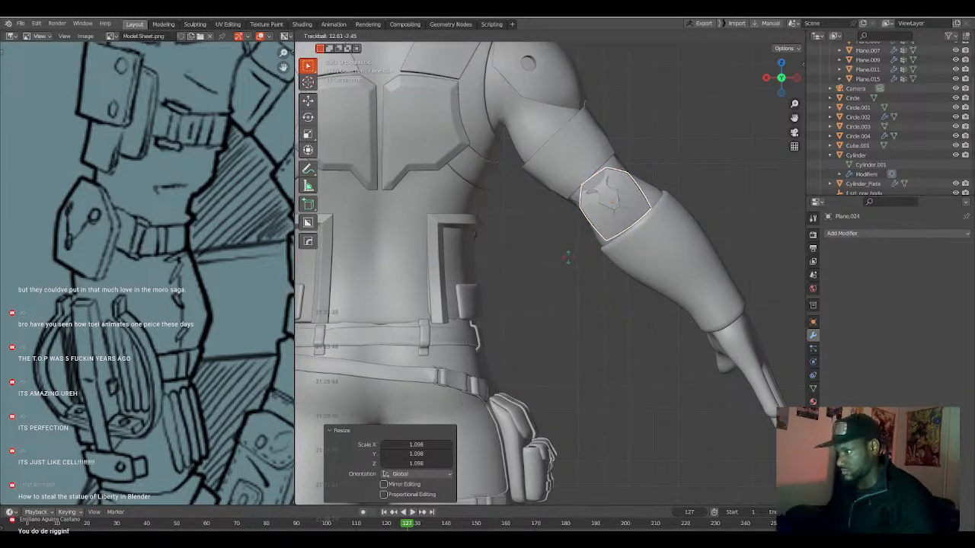
pyautogui.click(569, 260)
pyautogui.press('r')
pyautogui.click(673, 262)
# In left view, move the plate against the back of the elbow and rotate it about 3.5°.
pyautogui.moveTo(673, 263); pyautogui.dragTo(543, 301, button='middle')
pyautogui.press('KP_3')
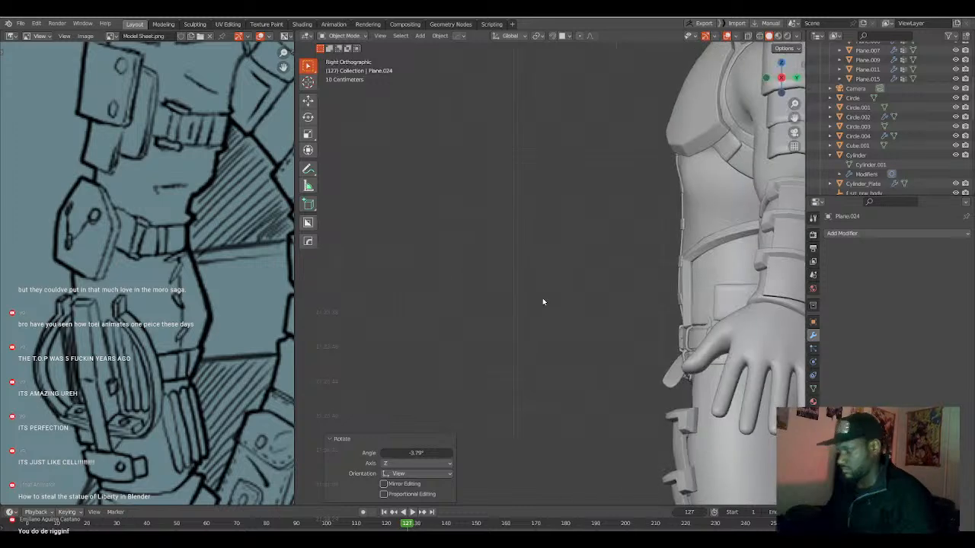
pyautogui.press('ctrl+KP_3')
pyautogui.keyDown('shift'); pyautogui.moveTo(389, 249); pyautogui.dragTo(671, 260, button='middle'); pyautogui.keyUp('shift')
pyautogui.scroll(2, 547, 317)
pyautogui.press('g')
pyautogui.click(570, 326)
pyautogui.press('r')
pyautogui.click(588, 332)
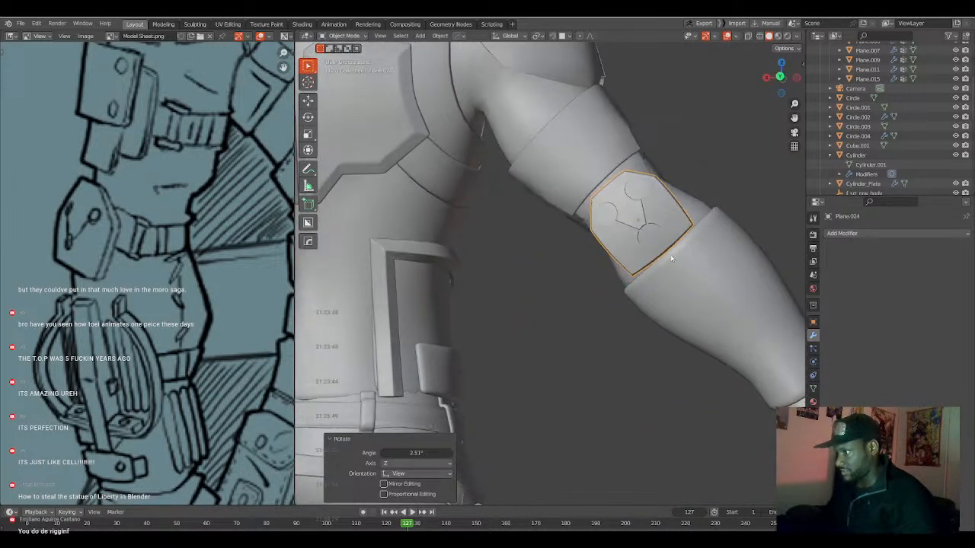
# In back view, rotate the plate about -0.9°, scale it to 0.784 and shift it between the arm band and forearm guard.
pyautogui.press('ctrl+KP_1')
pyautogui.press('r')
pyautogui.click(709, 279)
pyautogui.press('s')
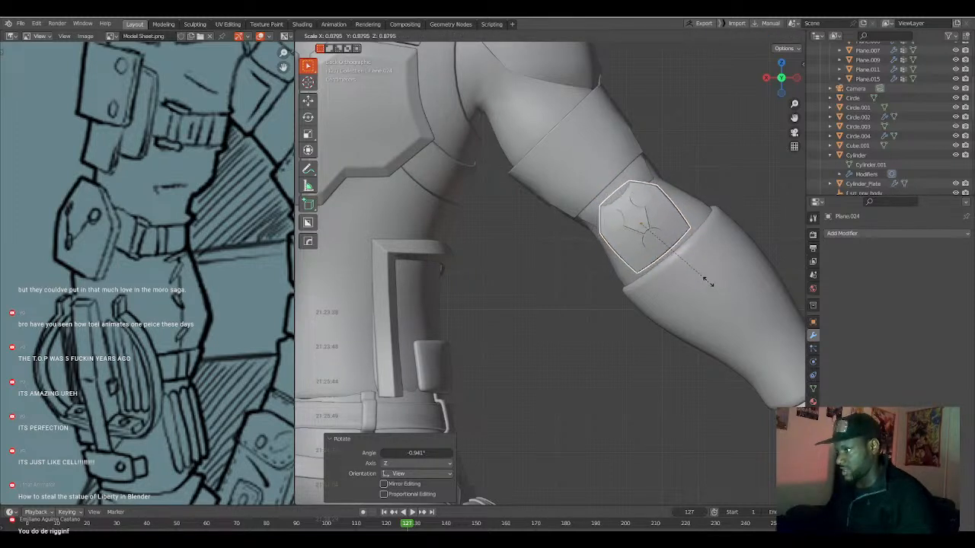
pyautogui.click(704, 276)
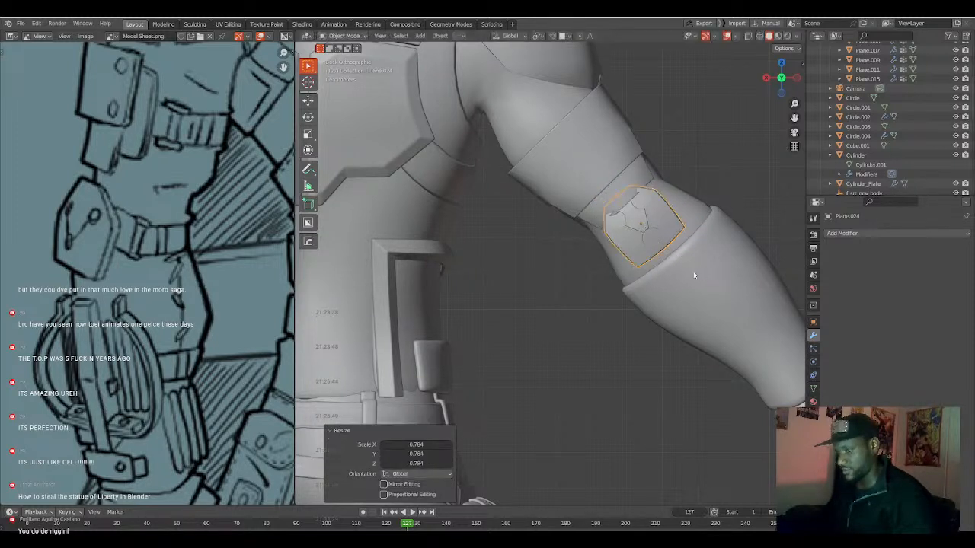
pyautogui.press('g')
pyautogui.click(664, 280)
# Viewing the arm from the side, rotate the plate about -1° and nudge it to sit at the back of the elbow.
pyautogui.moveTo(665, 280); pyautogui.dragTo(567, 314, button='middle')
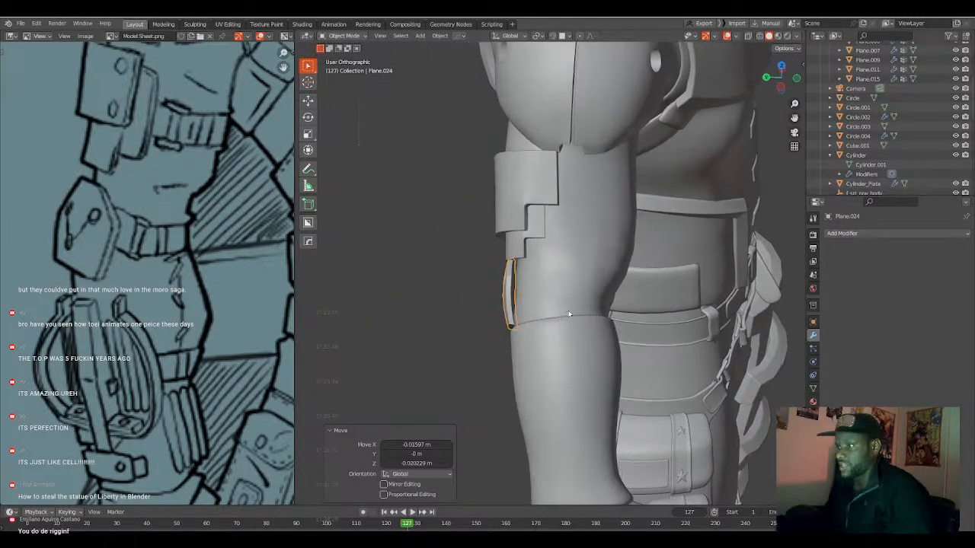
pyautogui.press('r')
pyautogui.click(599, 323)
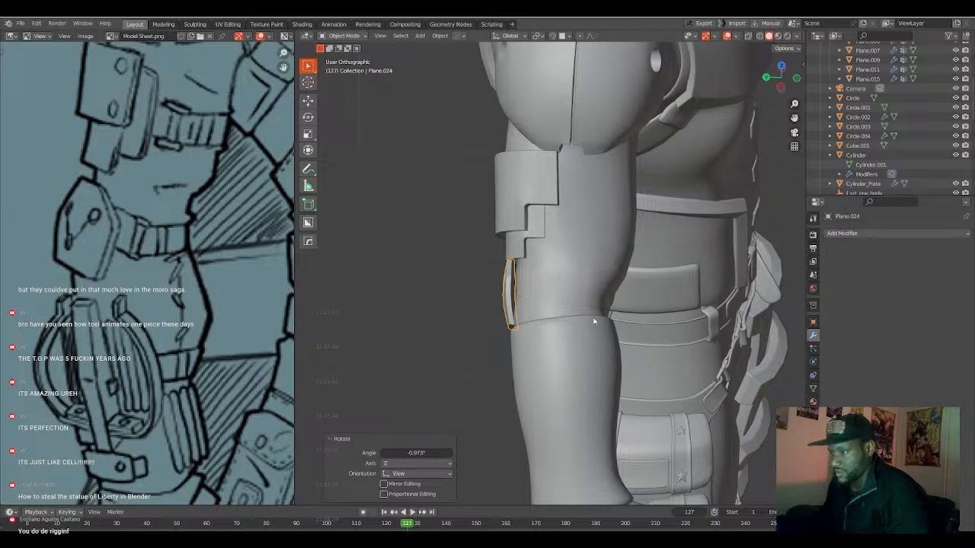
pyautogui.press('g')
pyautogui.click(595, 319)
pyautogui.moveTo(595, 319); pyautogui.dragTo(675, 257, button='middle')
pyautogui.press('g')
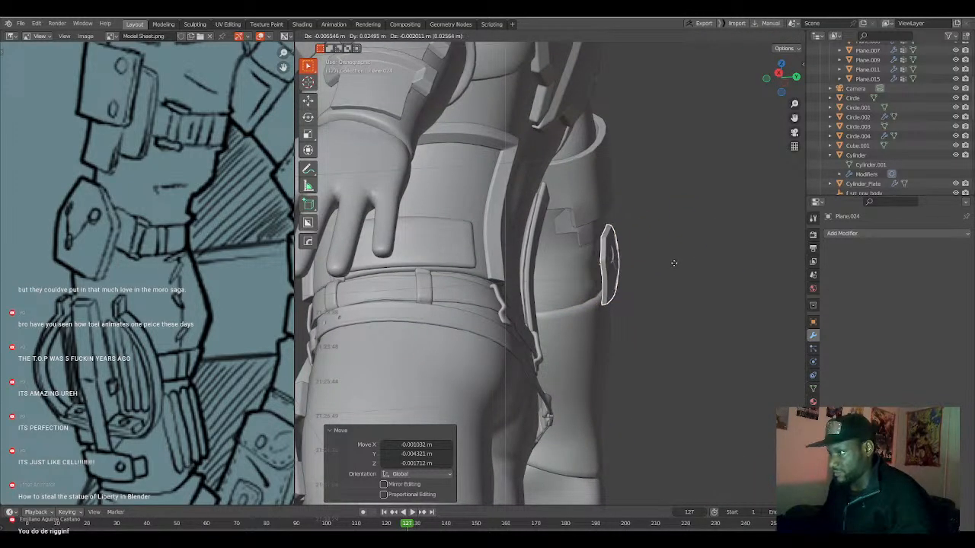
pyautogui.click(655, 259)
# Scale the plate to 0.954, rotate it about -0.9° in back view and shift it over the gap above the forearm guard.
pyautogui.moveTo(655, 259); pyautogui.dragTo(681, 284, button='middle')
pyautogui.press('s')
pyautogui.click(693, 284)
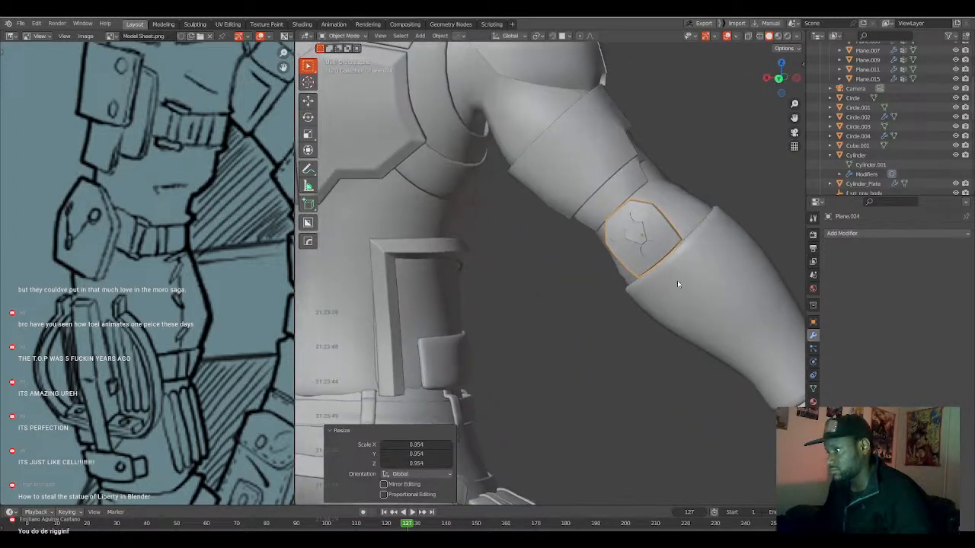
pyautogui.press('r')
pyautogui.click(691, 282)
pyautogui.press('g')
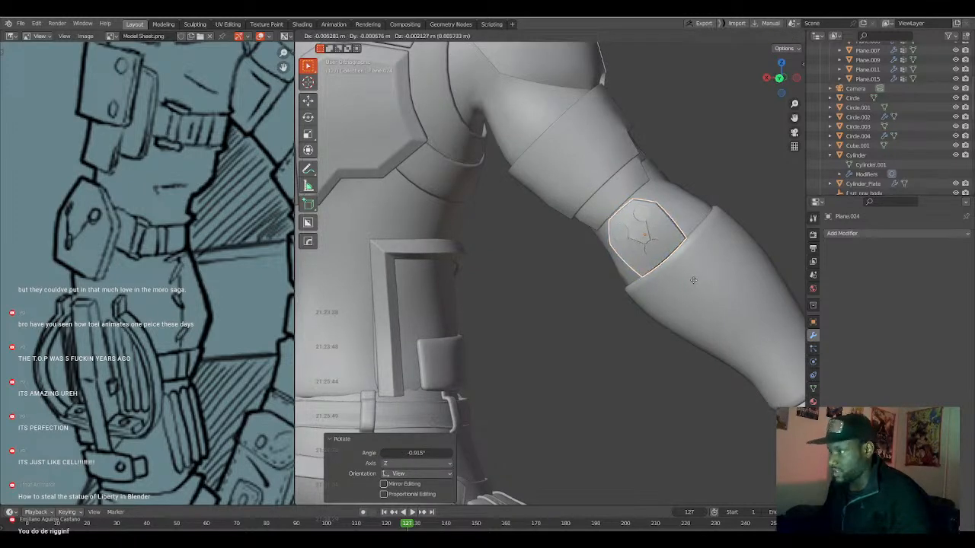
pyautogui.click(693, 280)
# Move the plate about -0.0075 m along Y to fit it against the back of the elbow.
pyautogui.moveTo(693, 280); pyautogui.dragTo(676, 269, button='middle')
pyautogui.press('g')
pyautogui.click(584, 316)
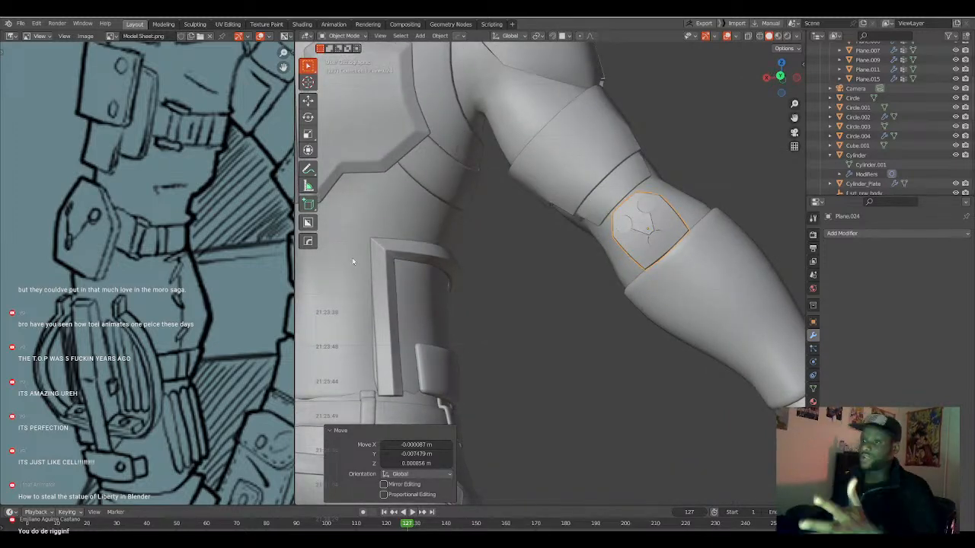
# Check the elbow plate's fit against the full arm on the model sheet and deselect everything.
pyautogui.scroll(-2, 266, 263)
pyautogui.scroll(-2, 266, 263)
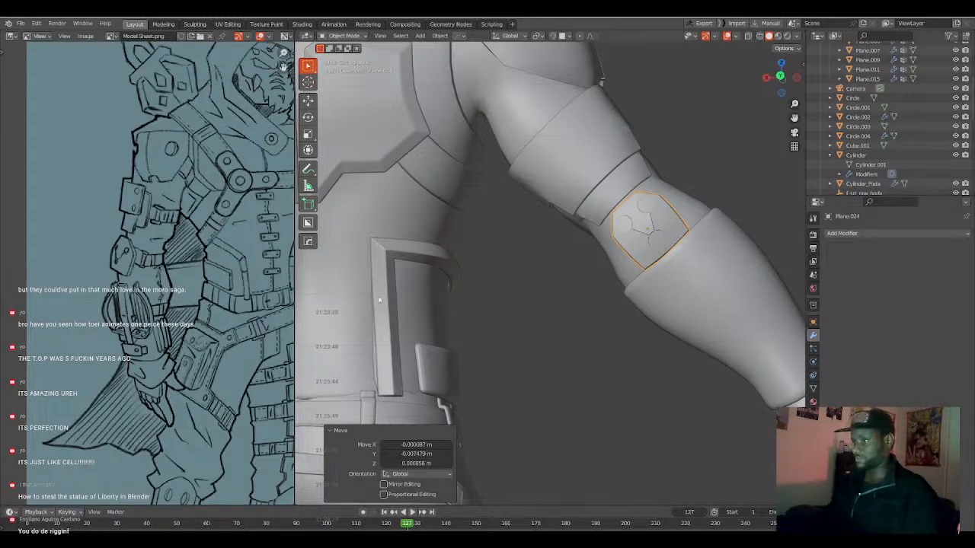
pyautogui.moveTo(469, 295)
pyautogui.mouseDown(button='middle')
pyautogui.moveTo(444, 309)
pyautogui.moveTo(467, 305)
pyautogui.mouseUp(button='middle')
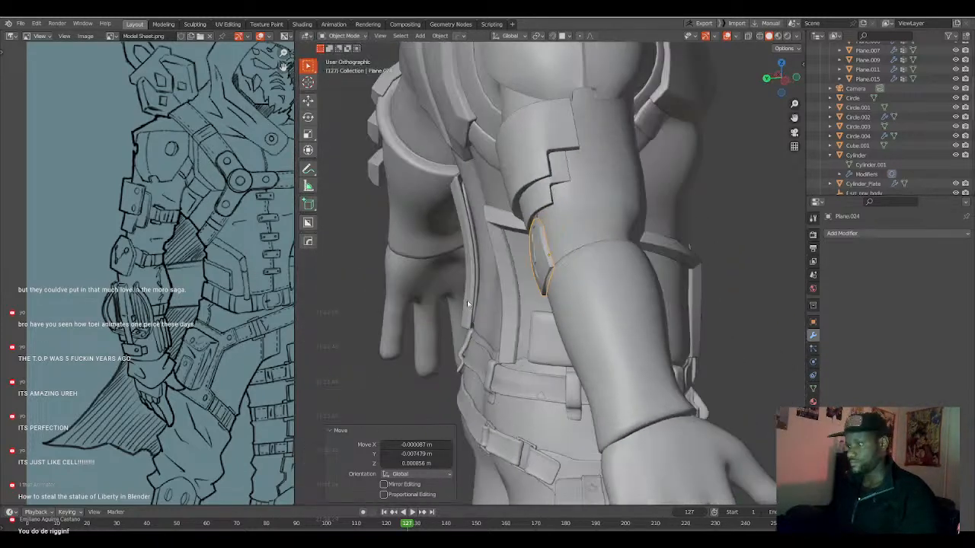
pyautogui.moveTo(531, 296); pyautogui.dragTo(484, 300, button='middle')
pyautogui.press('a')
pyautogui.hotkey('alt', 'a')
# Examine the whole armored character from the front, sides and back to judge which armor parts are still missing.
pyautogui.scroll(-3, 490, 282)
pyautogui.scroll(-4, 490, 283)
pyautogui.press('KP_1')
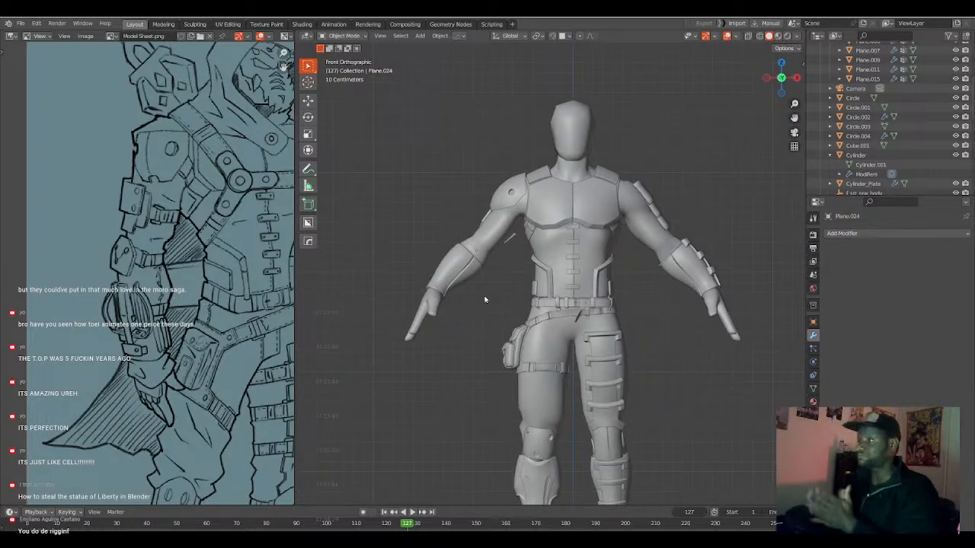
pyautogui.keyDown('shift'); pyautogui.moveTo(563, 337); pyautogui.dragTo(521, 294, button='middle'); pyautogui.keyUp('shift')
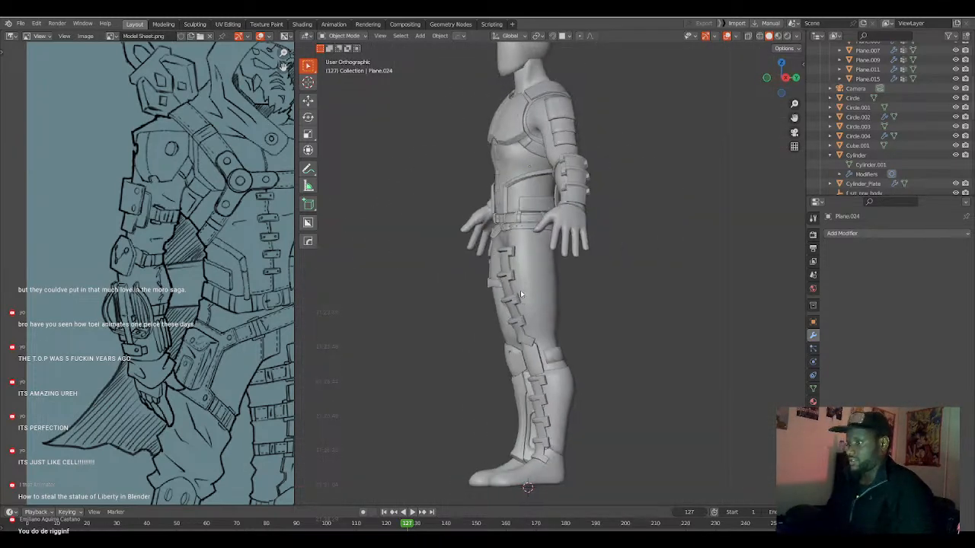
pyautogui.press('KP_6')
pyautogui.press('KP_6')
pyautogui.press('KP_6')
pyautogui.press('KP_6')
pyautogui.press('KP_6')
pyautogui.press('KP_6')
pyautogui.press('KP_6')
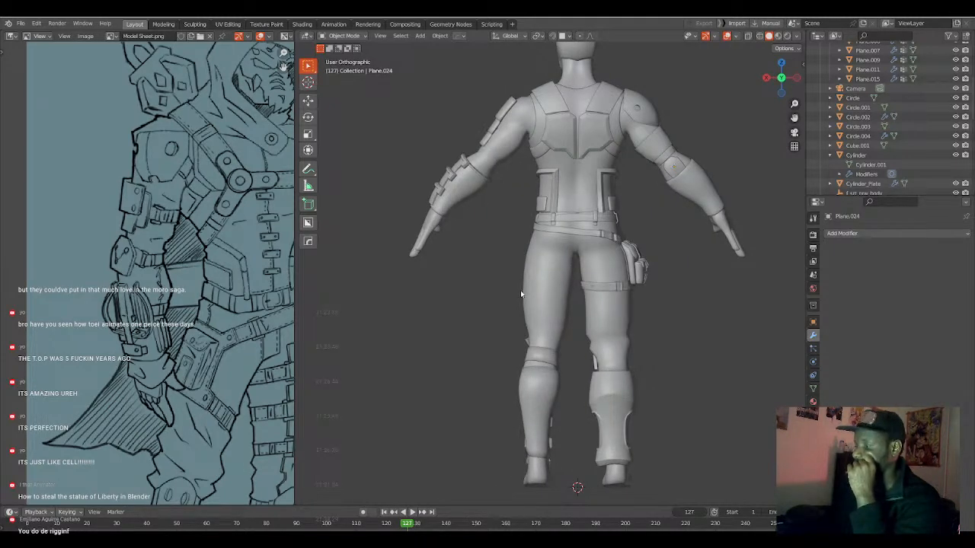
pyautogui.press('KP_6')
pyautogui.press('KP_6')
pyautogui.press('KP_6')
pyautogui.press('KP_6')
pyautogui.press('KP_6')
pyautogui.press('KP_6')
pyautogui.press('KP_6')
pyautogui.press('KP_6')
pyautogui.press('KP_6')
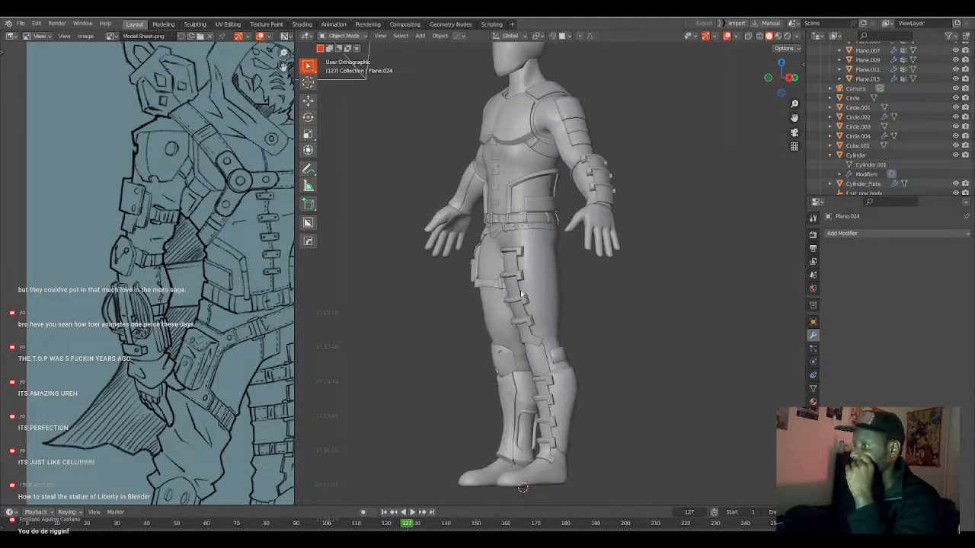
pyautogui.press('KP_6')
pyautogui.press('KP_6')
pyautogui.press('KP_6')
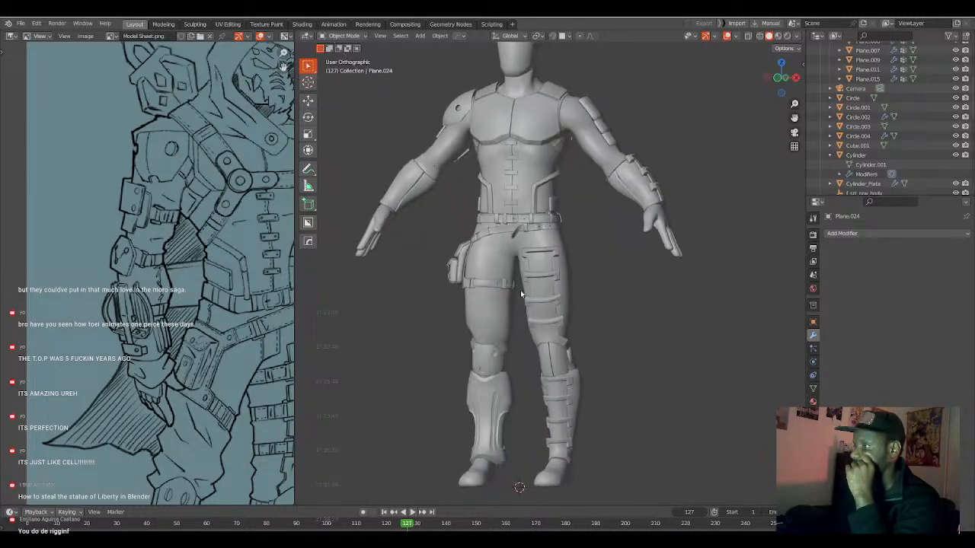
pyautogui.press('KP_6')
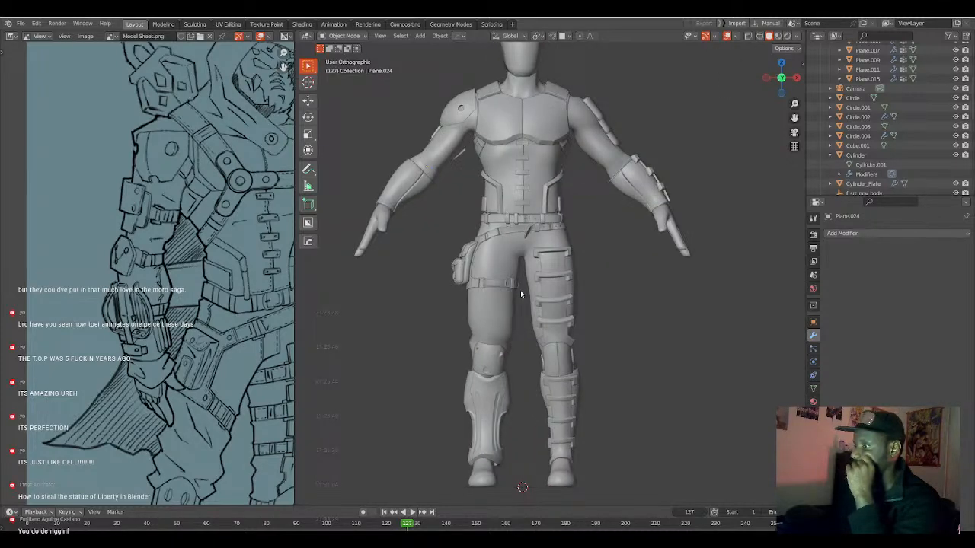
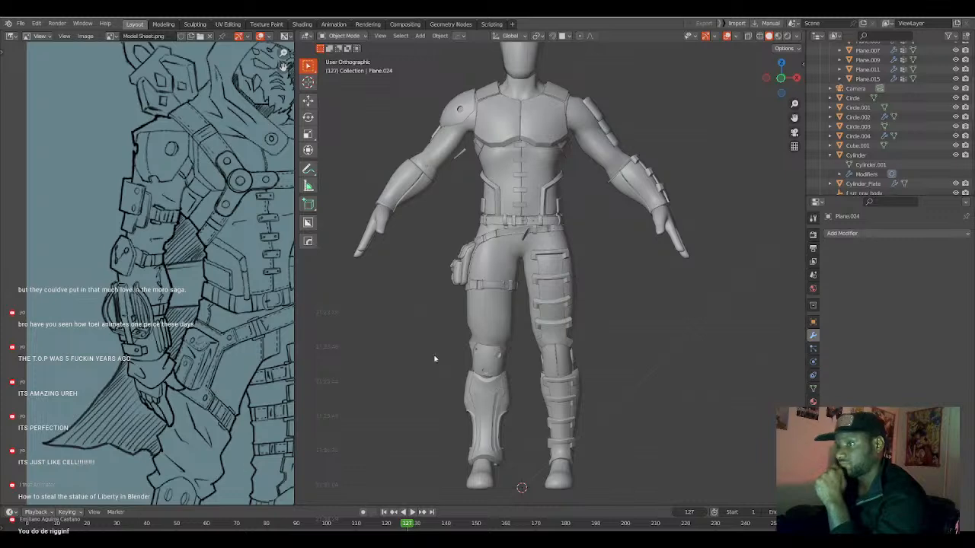
# Compare the full model sheet with the character's front view to choose the next missing armor part.
pyautogui.scroll(-2, 533, 290)
pyautogui.scroll(-4, 233, 143)
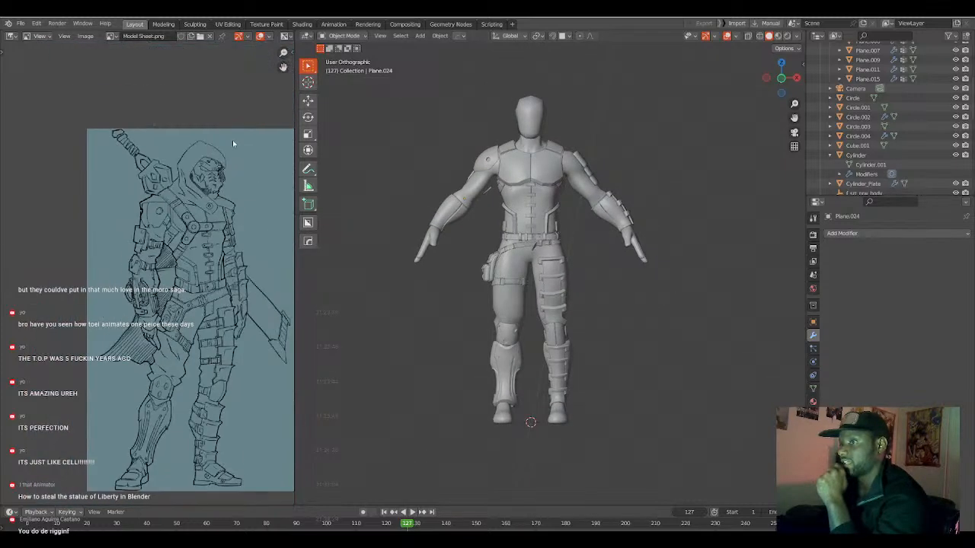
pyautogui.scroll(1, 219, 154)
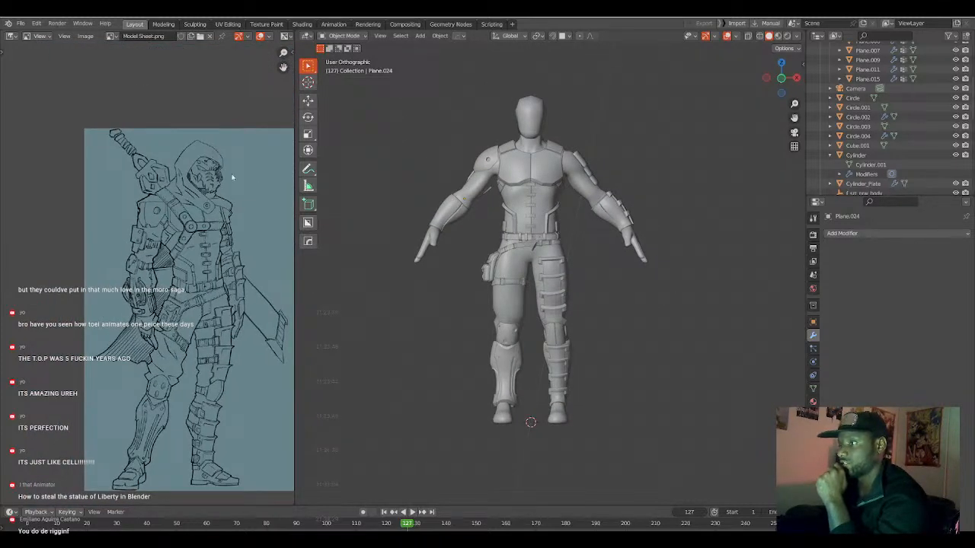
pyautogui.scroll(1, 225, 172)
pyautogui.scroll(1, 495, 204)
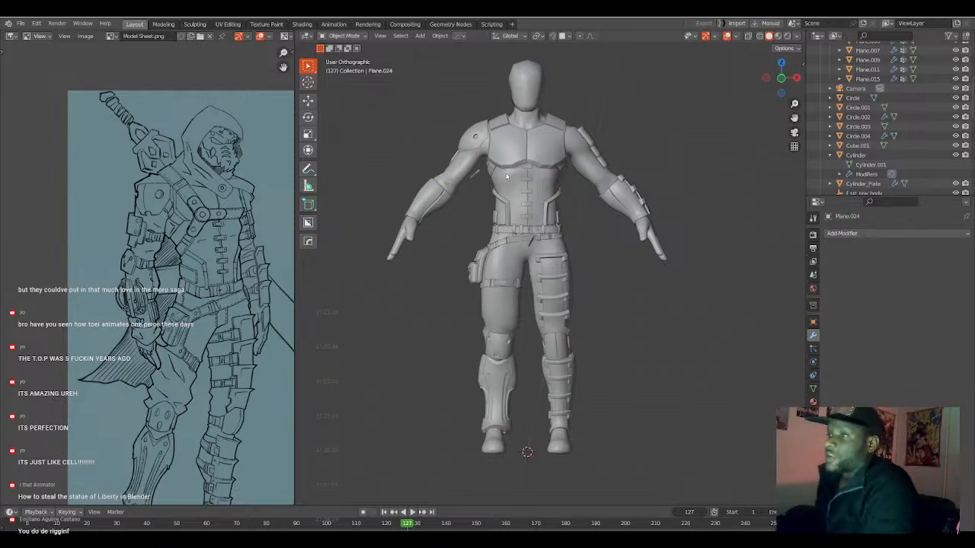
pyautogui.scroll(1, 506, 177)
pyautogui.press('KP_1')
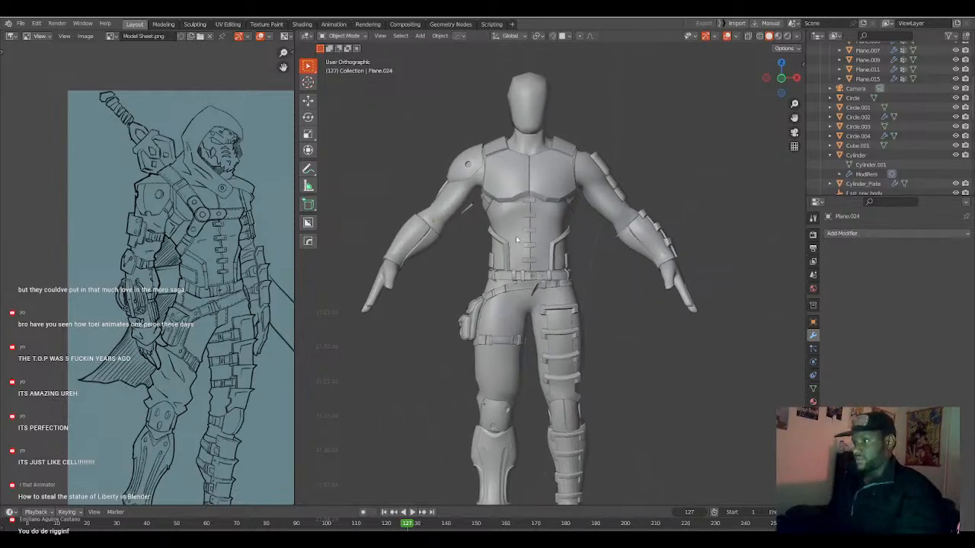
pyautogui.scroll(4, 517, 240)
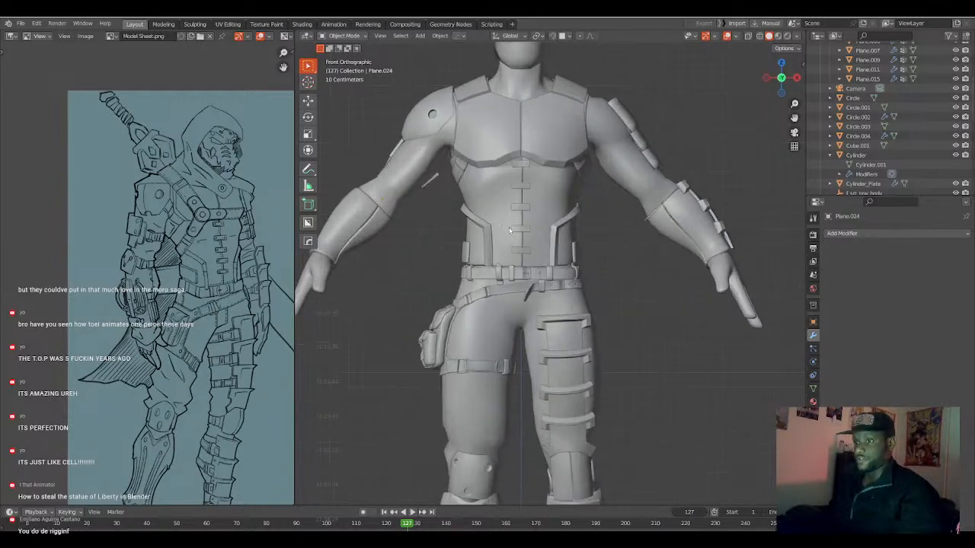
pyautogui.keyDown('shift'); pyautogui.moveTo(515, 261); pyautogui.dragTo(530, 282, button='middle'); pyautogui.keyUp('shift')
# Add a plane and rotate its mesh 90° about X so it stands upright facing the front.
pyautogui.press('a')
pyautogui.press('a')
pyautogui.scroll(-6, 552, 242)
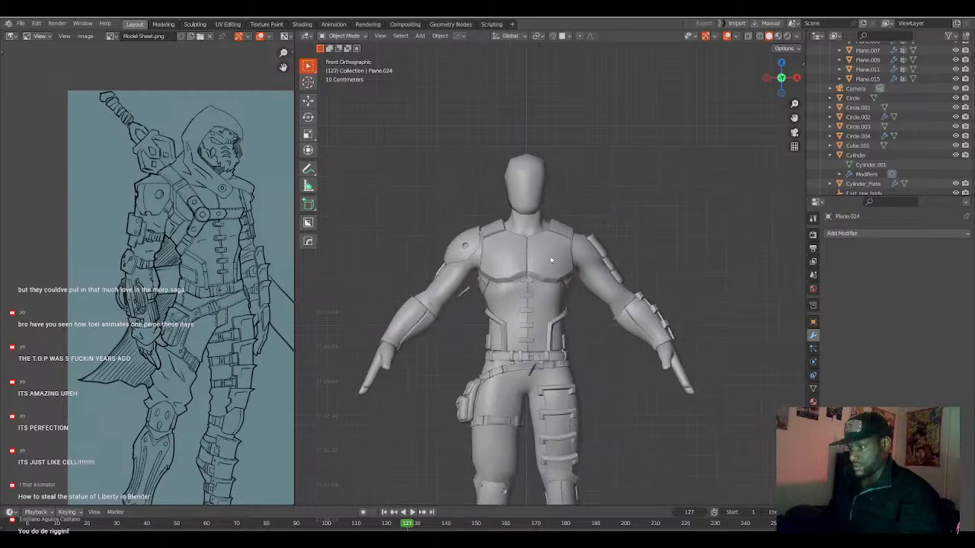
pyautogui.hotkey('shift', 'a')
pyautogui.moveTo(534, 272)
pyautogui.click(586, 272)
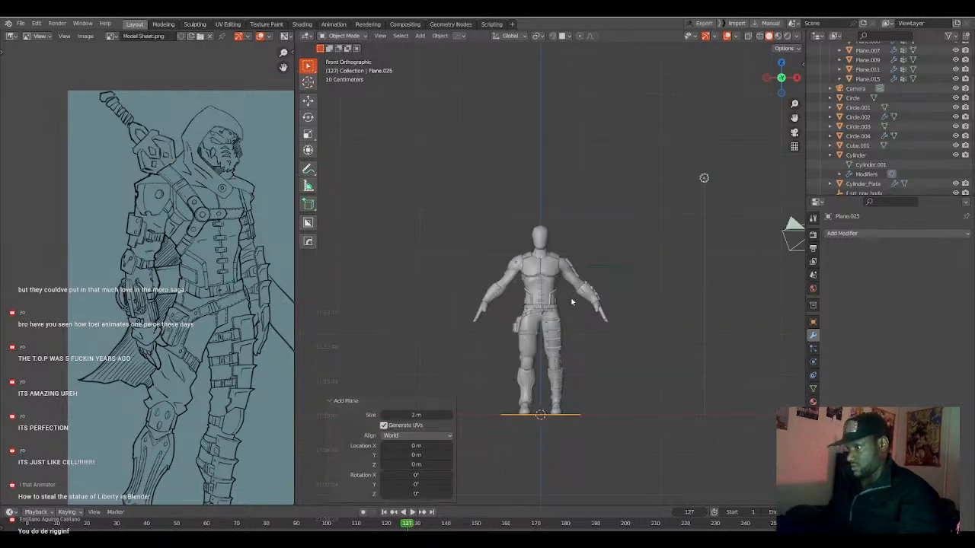
pyautogui.press('Tab')
pyautogui.write('rx90')
pyautogui.press('Return')
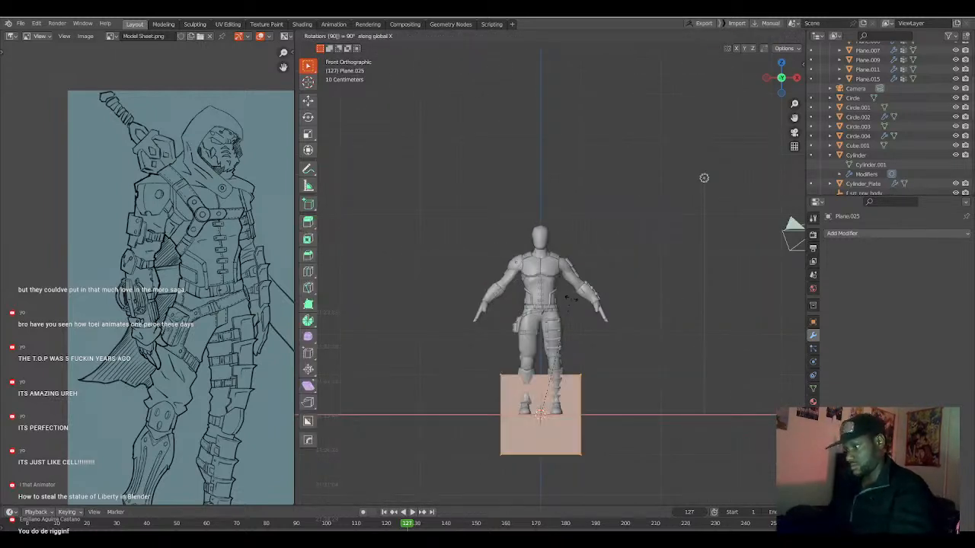
# Move the plane's mesh 4.2243 m up along Z to the character's head and chest.
pyautogui.press('g')
pyautogui.press('z')
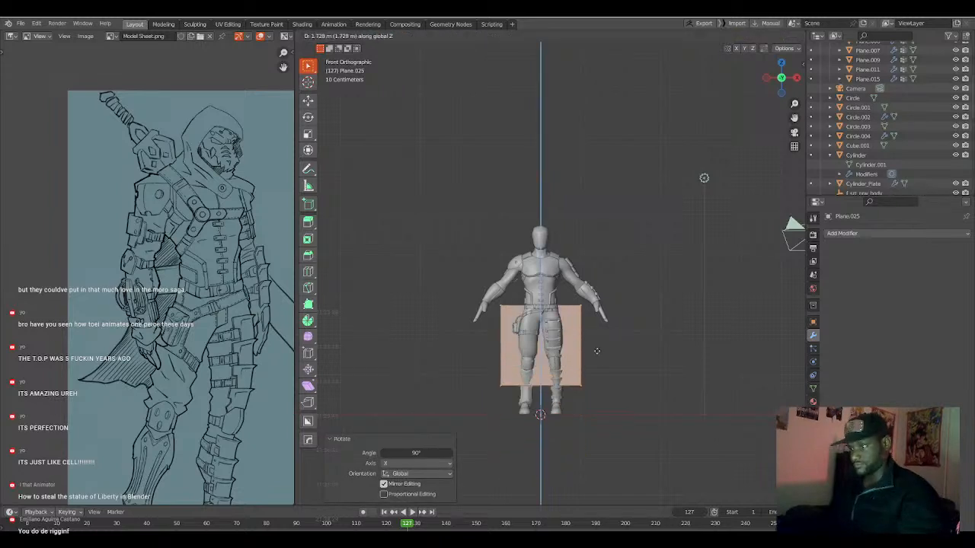
pyautogui.click(577, 301)
pyautogui.scroll(5, 576, 301)
pyautogui.keyDown('shift'); pyautogui.moveTo(568, 286); pyautogui.dragTo(575, 314, button='middle'); pyautogui.keyUp('shift')
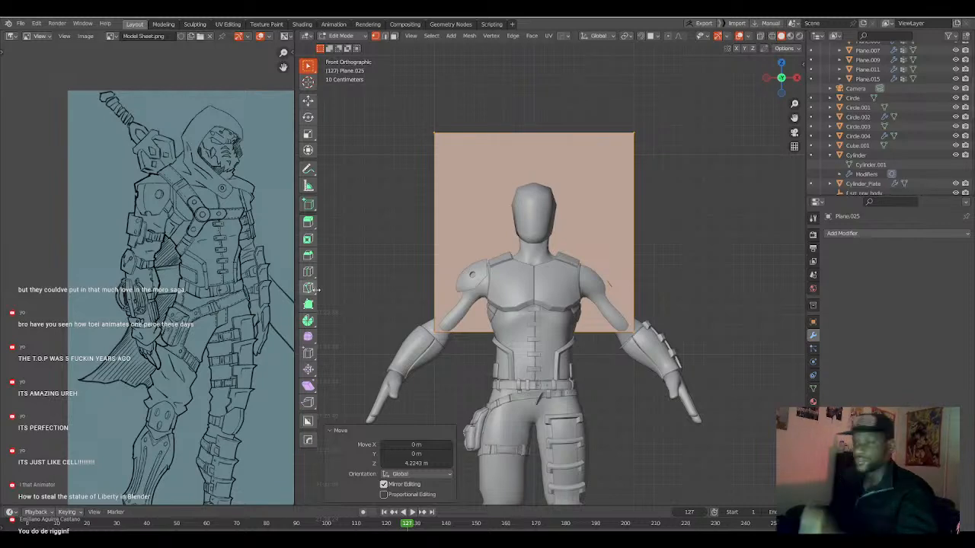
# Shift the plane about -0.477 m along Y in front of the body and scale it to 0.241.
pyautogui.moveTo(393, 273); pyautogui.dragTo(481, 262, button='middle')
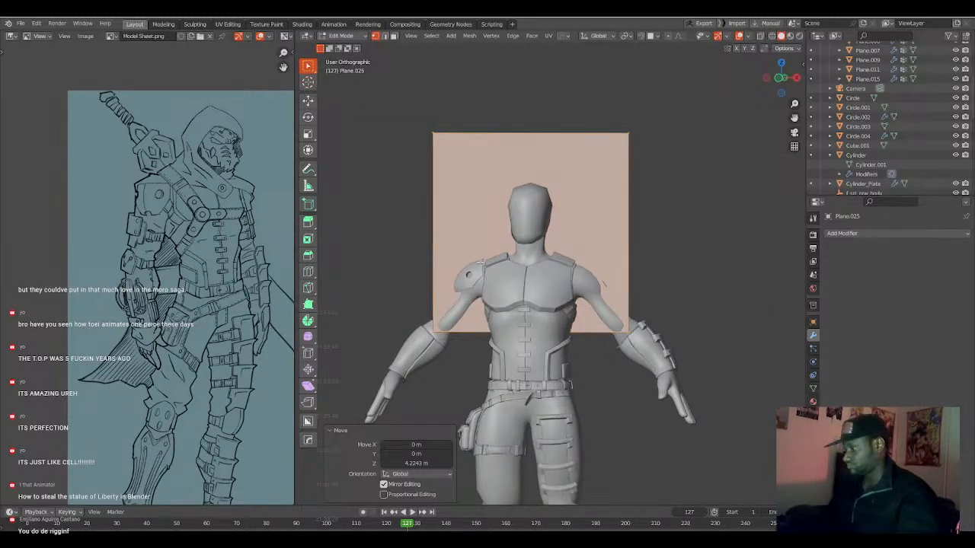
pyautogui.press('KP_3')
pyautogui.press('g')
pyautogui.click(514, 259)
pyautogui.press('s')
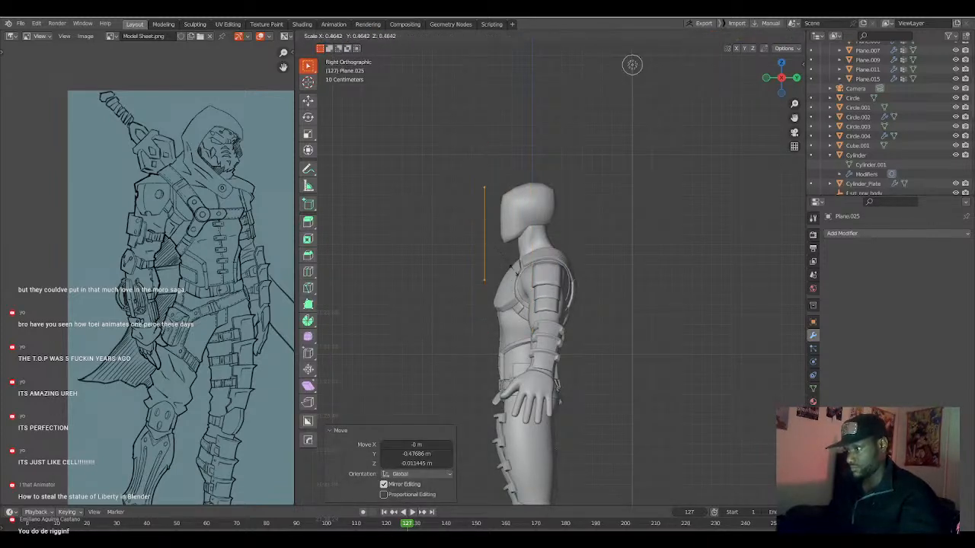
pyautogui.click(501, 253)
pyautogui.moveTo(503, 251); pyautogui.dragTo(556, 278, button='middle')
# Scale the plane to 0.590 in front view and place it over the character's left chest plate.
pyautogui.press('KP_1')
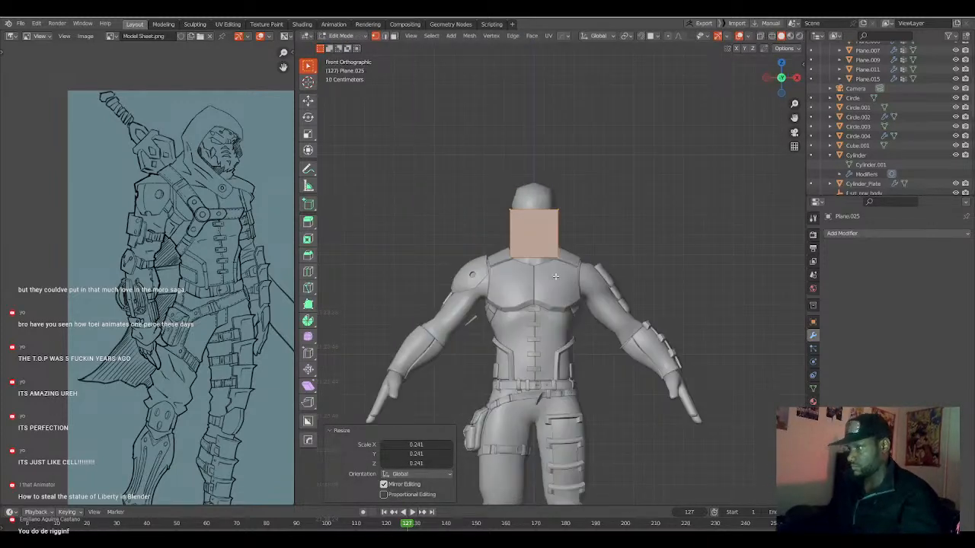
pyautogui.scroll(3, 555, 279)
pyautogui.press('s')
pyautogui.click(546, 255)
pyautogui.scroll(2, 546, 256)
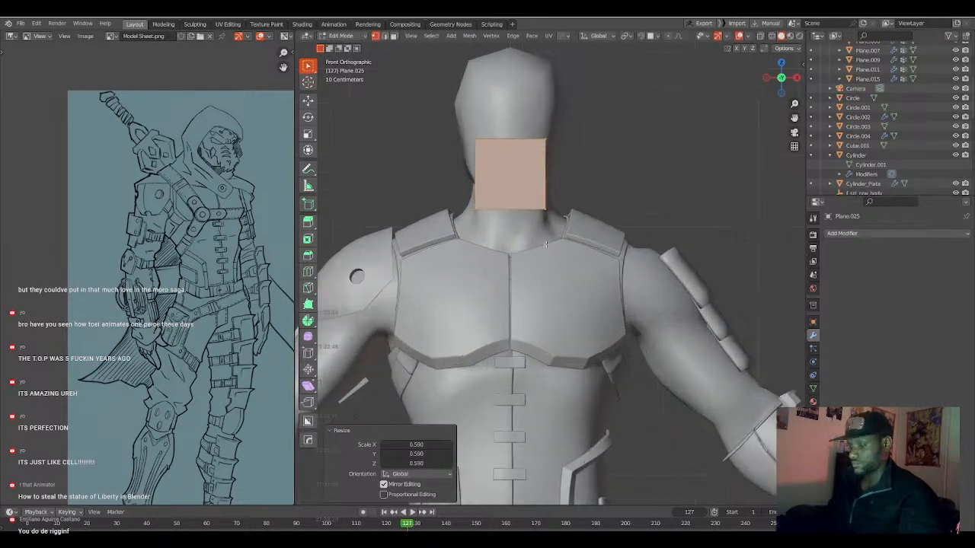
pyautogui.press('g')
pyautogui.click(591, 332)
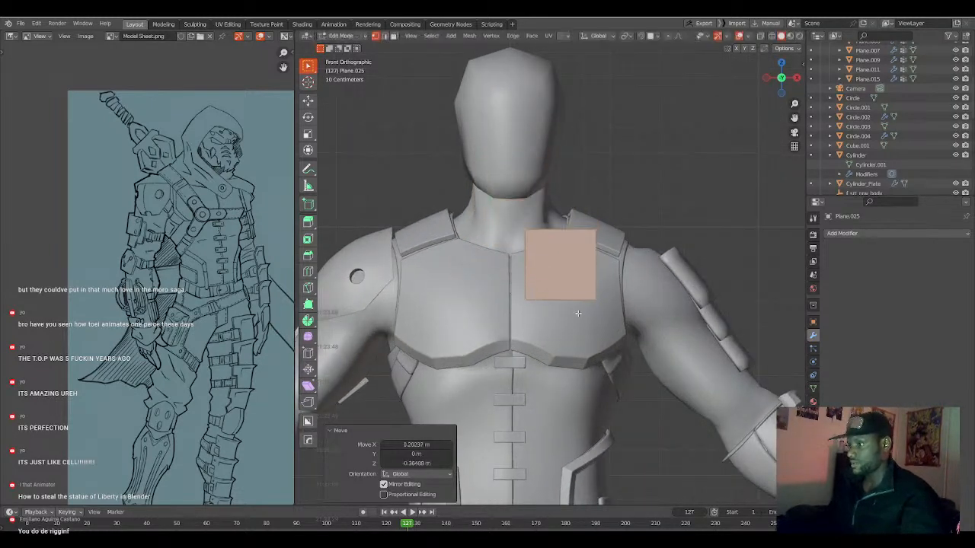
# Tilt the plane with a trackball rotation of about -18.9° and 1.72° to follow the chest's slope.
pyautogui.press('r')
pyautogui.press('r')
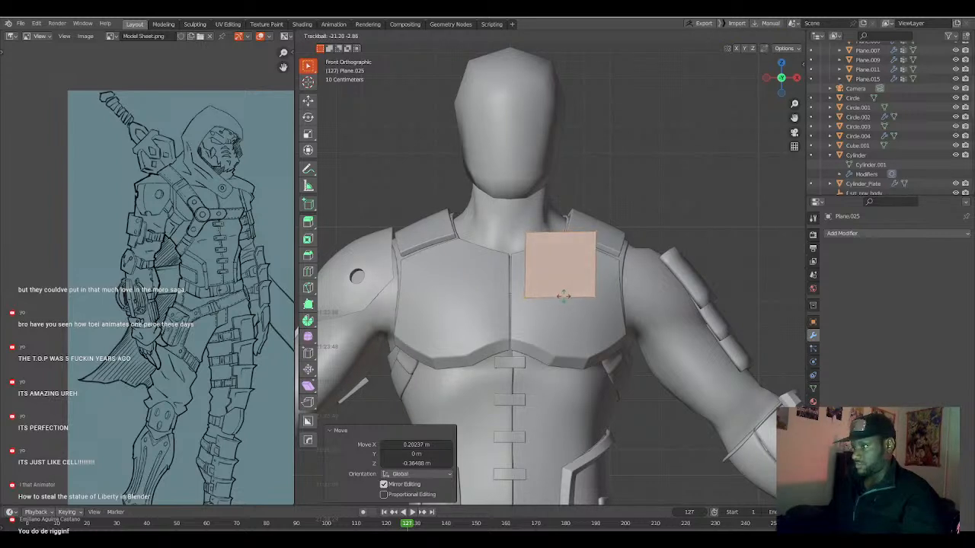
pyautogui.click(567, 298)
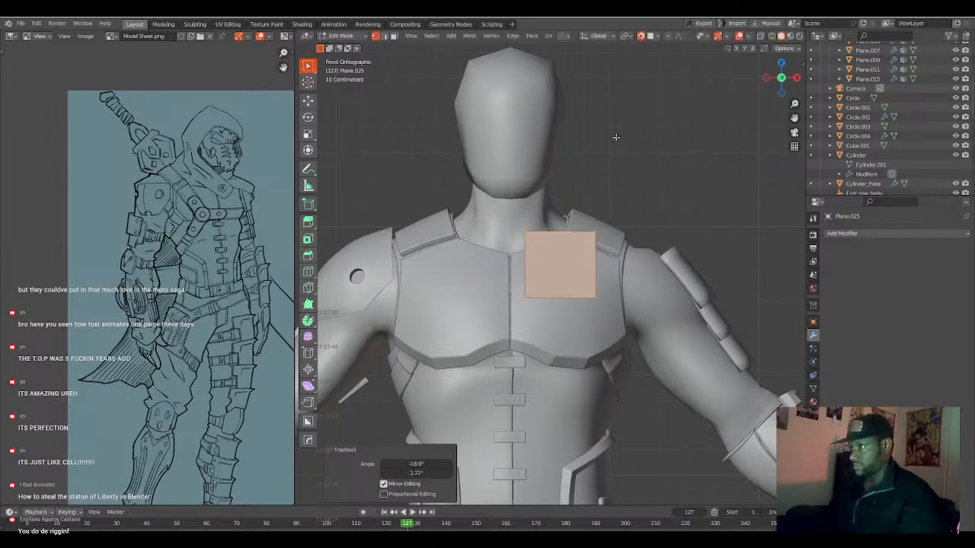
# Project the plane onto the left chest plate with snapping enabled, scale it to 0.506 and reposition it near the collar.
pyautogui.press('g')
pyautogui.click(584, 212)
pyautogui.press('s')
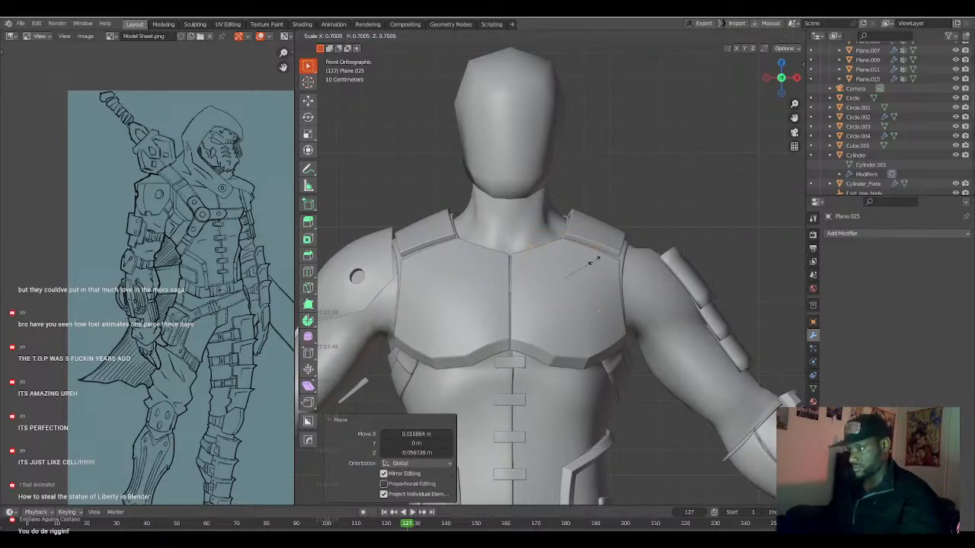
pyautogui.click(582, 261)
pyautogui.press('g')
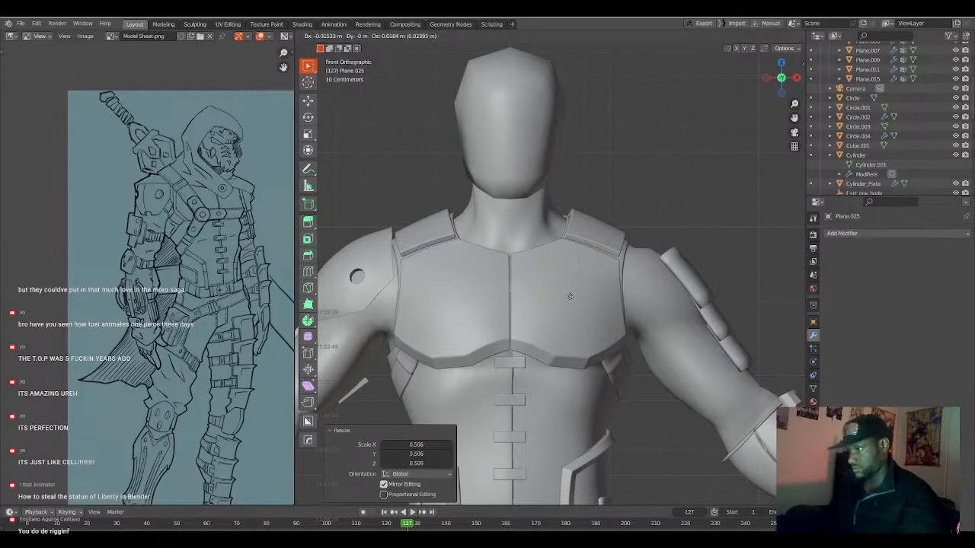
pyautogui.click(570, 296)
pyautogui.scroll(2, 577, 293)
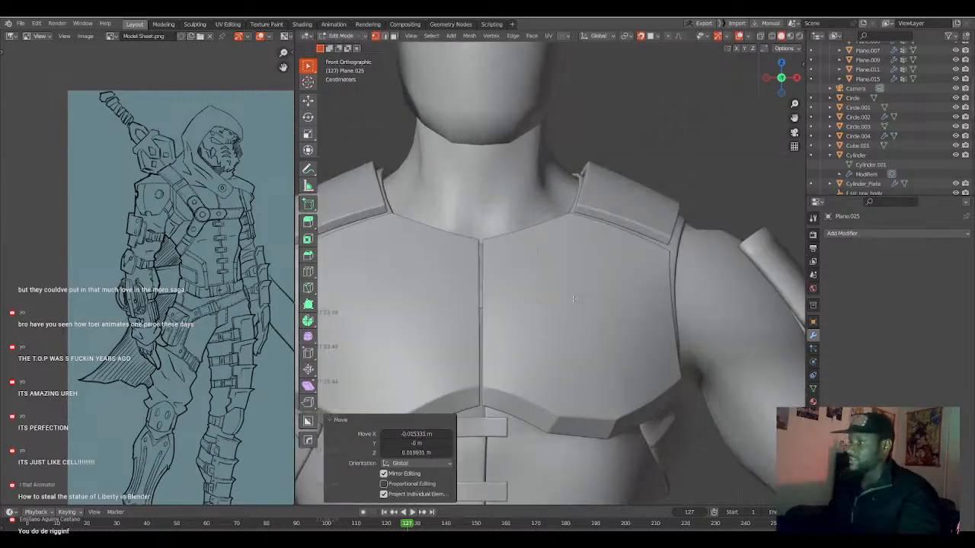
# Snap the plane's four corner vertices individually onto the left chest plate to form a slanted patch.
pyautogui.press('Tab')
pyautogui.click(546, 252)
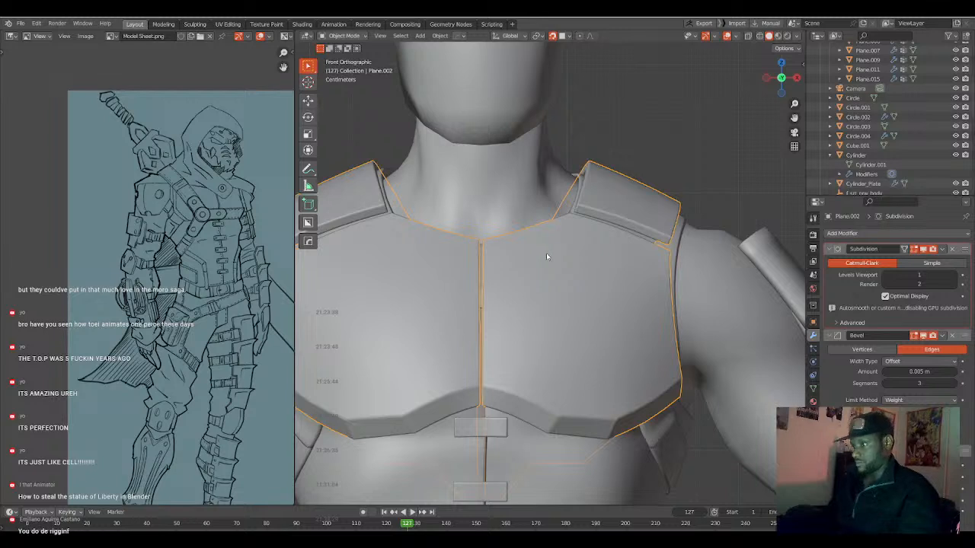
pyautogui.keyDown('shift'); pyautogui.click(546, 253); pyautogui.keyUp('shift')
pyautogui.press('Tab')
pyautogui.press('g')
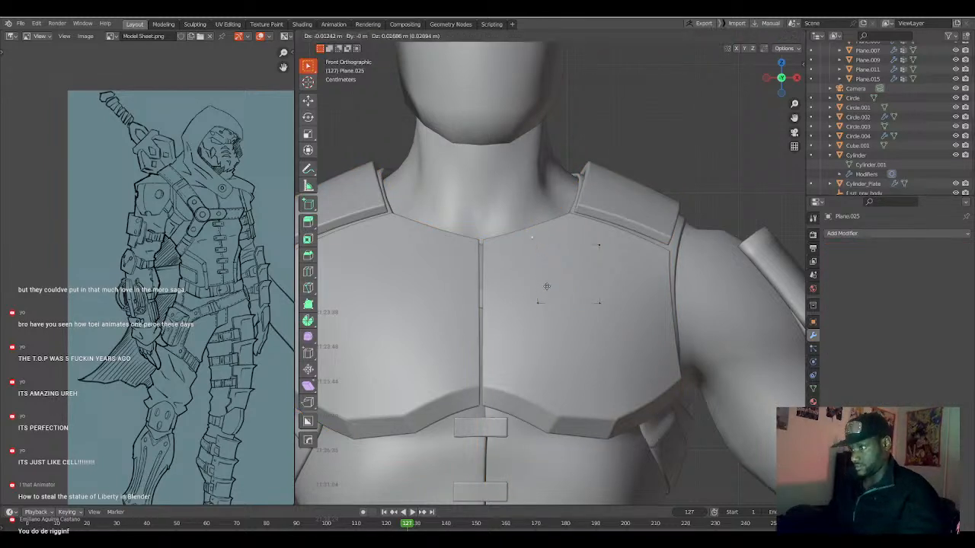
pyautogui.click(548, 286)
pyautogui.click(542, 299)
pyautogui.press('g')
pyautogui.click(525, 294)
pyautogui.click(592, 303)
pyautogui.press('g')
pyautogui.click(589, 312)
pyautogui.click(597, 246)
pyautogui.press('g')
pyautogui.click(600, 251)
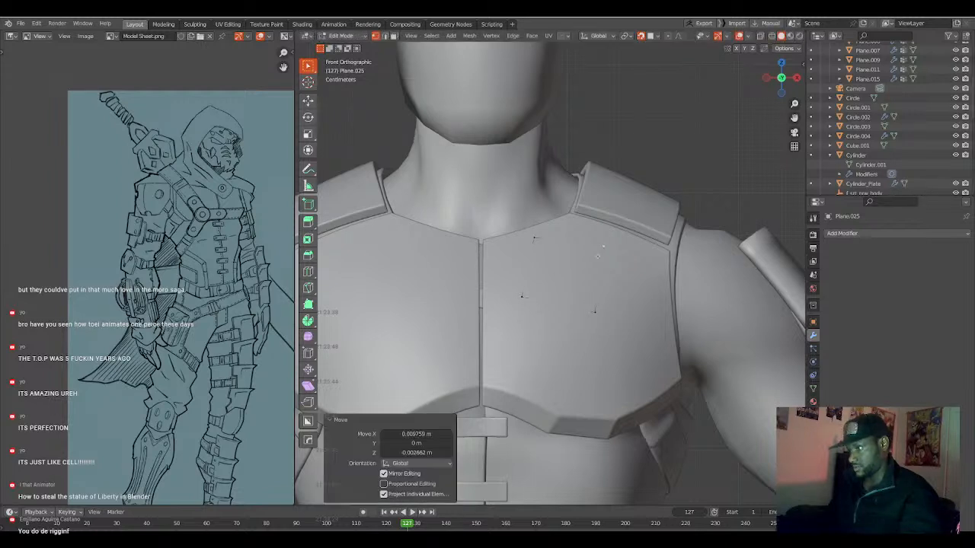
# Add a horizontal loop cut through the patch's middle and snap both end vertices onto the chest plate.
pyautogui.hotkey('ctrl', 'r')
pyautogui.click(587, 276)
pyautogui.click(587, 276)
pyautogui.click(598, 281)
pyautogui.press('g')
pyautogui.click(601, 282)
pyautogui.click(531, 267)
pyautogui.press('g')
pyautogui.click(535, 266)
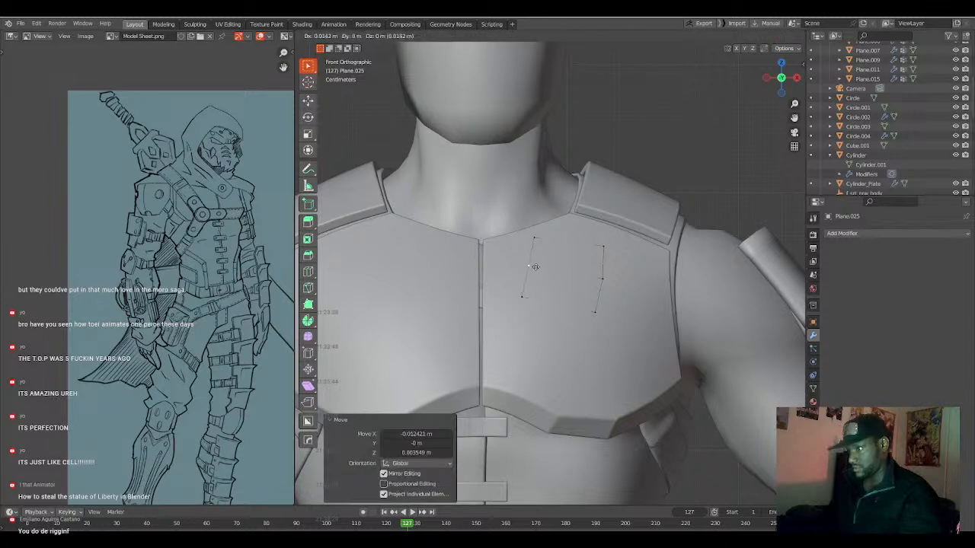
# Refine the positions of the patch's upper and lower corners on the side nearest the chest's center seam.
pyautogui.click(537, 239)
pyautogui.press('g')
pyautogui.press('g')
pyautogui.click(538, 239)
pyautogui.press('g')
pyautogui.click(543, 233)
pyautogui.click(523, 289)
pyautogui.press('g')
pyautogui.click(521, 291)
# Adjust the patch's inner middle vertex along its edge and shift the outer middle vertex along X.
pyautogui.click(527, 264)
pyautogui.press('g')
pyautogui.press('g')
pyautogui.click(529, 262)
pyautogui.keyDown('shift'); pyautogui.rightClick(529, 262); pyautogui.keyUp('shift')
pyautogui.click(592, 275)
pyautogui.press('g')
pyautogui.press('x')
pyautogui.click(591, 274)
pyautogui.click(536, 264)
pyautogui.hotkey('shift', 's')
pyautogui.click(507, 304)
pyautogui.hotkey('shift', 's')
pyautogui.click(503, 332)
pyautogui.hotkey('shift', 's')
pyautogui.click(496, 326)
pyautogui.hotkey('shift', 's')
pyautogui.click(499, 323)
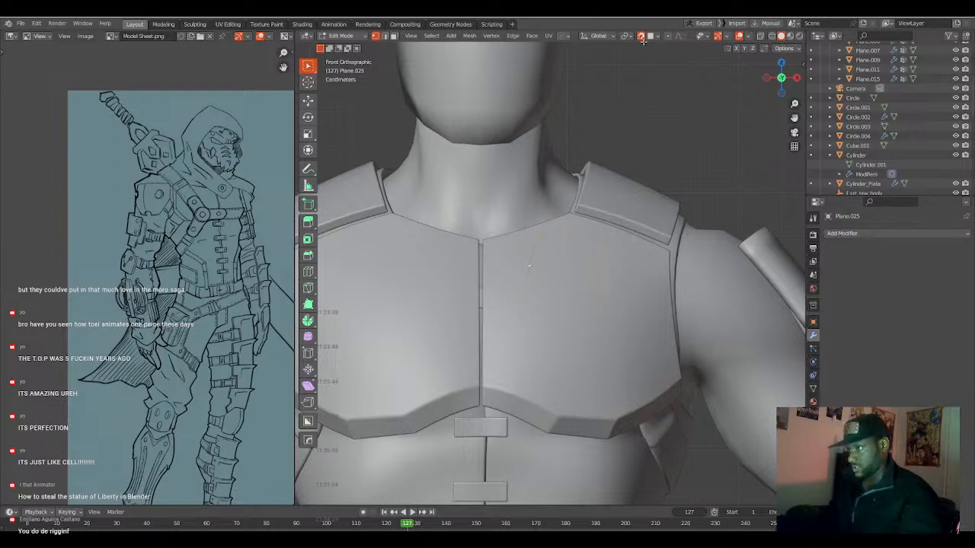
# Turn off snapping and Shrink/Fatten the whole patch about 0.01 m off the chest plate.
pyautogui.press('a')
pyautogui.hotkey('alt', 's')
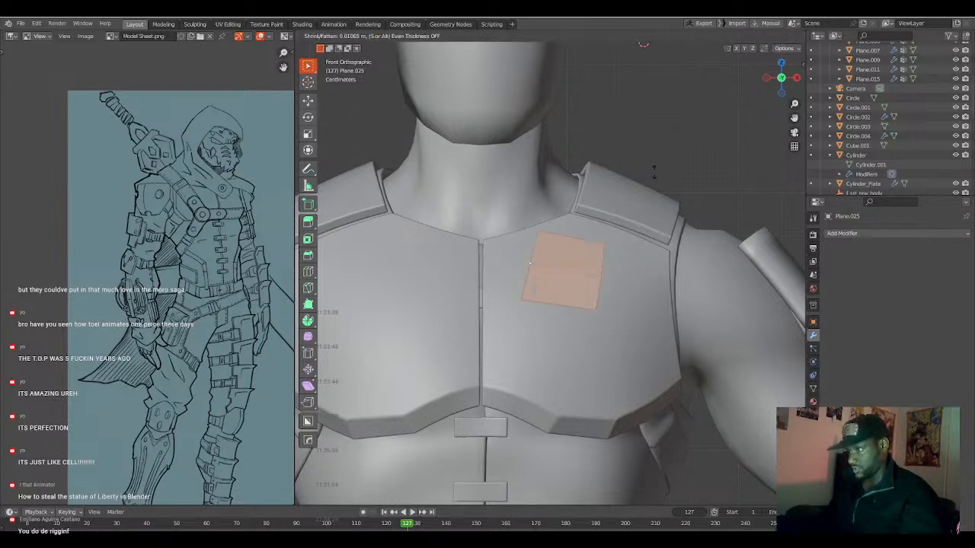
pyautogui.click(655, 171)
pyautogui.hotkey('shift', 's')
pyautogui.click(591, 203)
# Extrude the patch's inner edge about -0.155 m in X and 0.029 m in Z toward the opposite shoulder.
pyautogui.hotkey('alt', 'a')
pyautogui.scroll(-3, 564, 262)
pyautogui.press('e')
pyautogui.click(545, 259)
pyautogui.moveTo(545, 259); pyautogui.dragTo(599, 279, button='middle')
# Extrude a second strap section about -0.153 m in X and 0.046 m in Z, scaling its end 1.253 with proportional editing.
pyautogui.press('KP_1')
pyautogui.press('g')
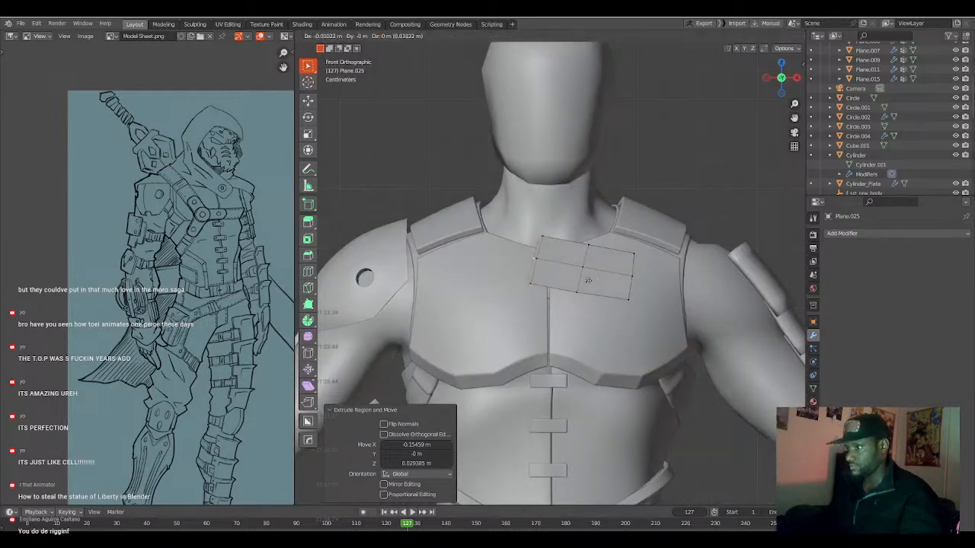
pyautogui.click(551, 270)
pyautogui.press('s')
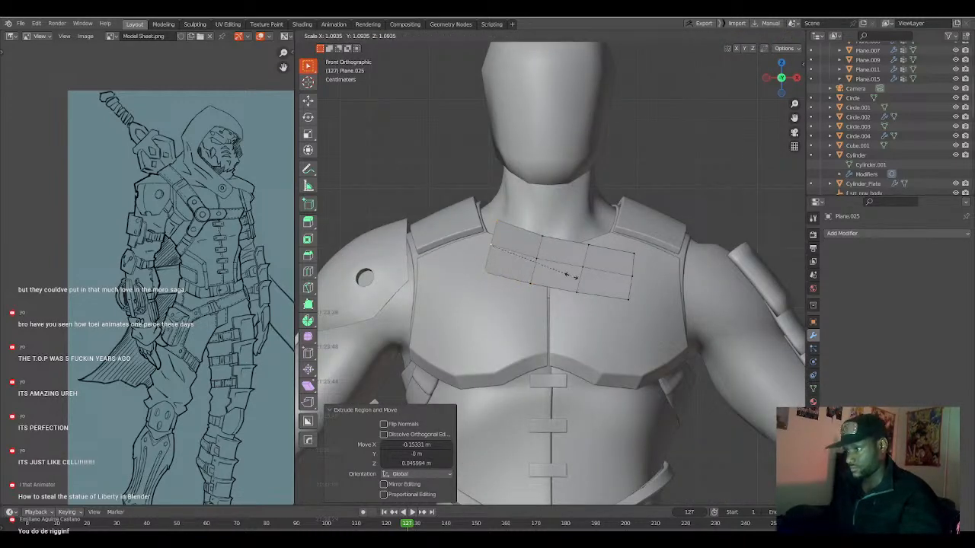
pyautogui.press('o')
pyautogui.scroll(-2, 587, 285)
pyautogui.click(583, 286)
pyautogui.moveTo(584, 286)
pyautogui.mouseDown(button='middle')
pyautogui.moveTo(560, 285)
pyautogui.moveTo(599, 284)
pyautogui.mouseUp(button='middle')
# Move the strap's end about 0.07 m in Y and 0.018 m in Z toward the collar, using a 0.220 proportional size.
pyautogui.press('ctrl+KP_3')
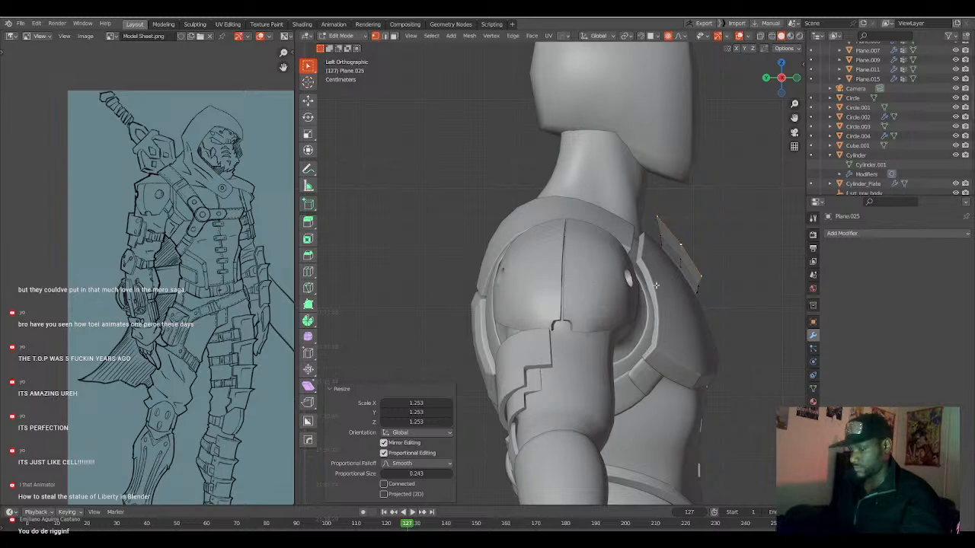
pyautogui.press('g')
pyautogui.scroll(-2, 646, 282)
pyautogui.scroll(3, 647, 283)
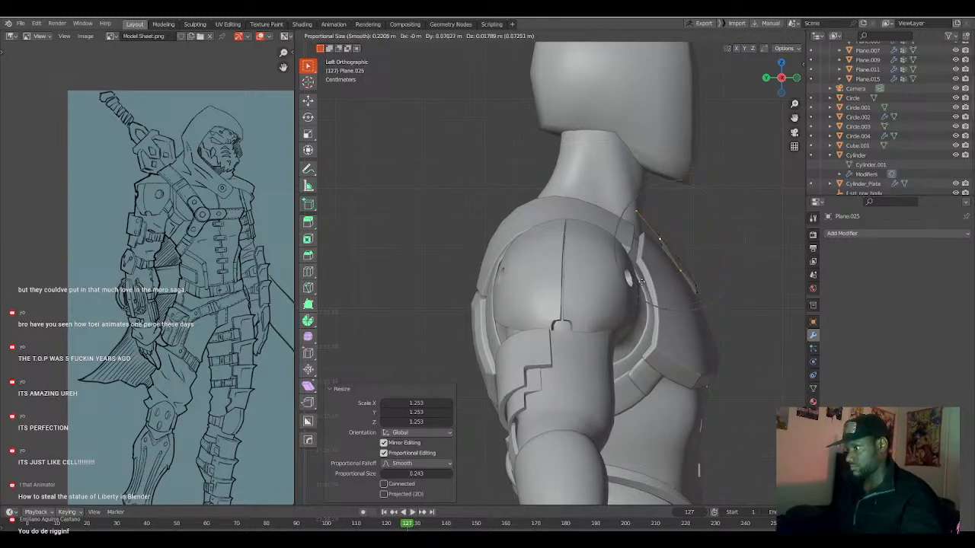
pyautogui.click(642, 282)
# Extrude a third strap section about -0.156 m in X and 0.07 m in Z, rotating its end toward the right shoulder.
pyautogui.press('KP_1')
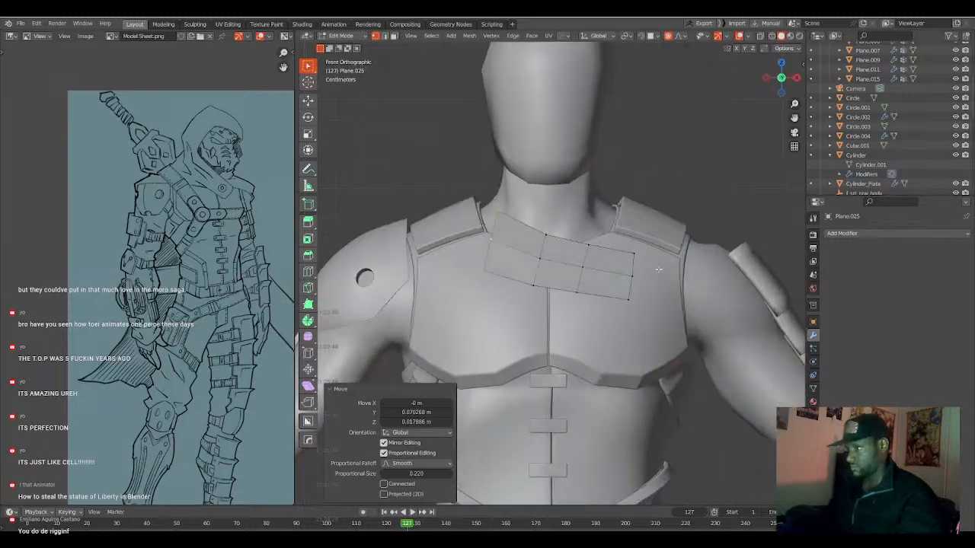
pyautogui.press('g')
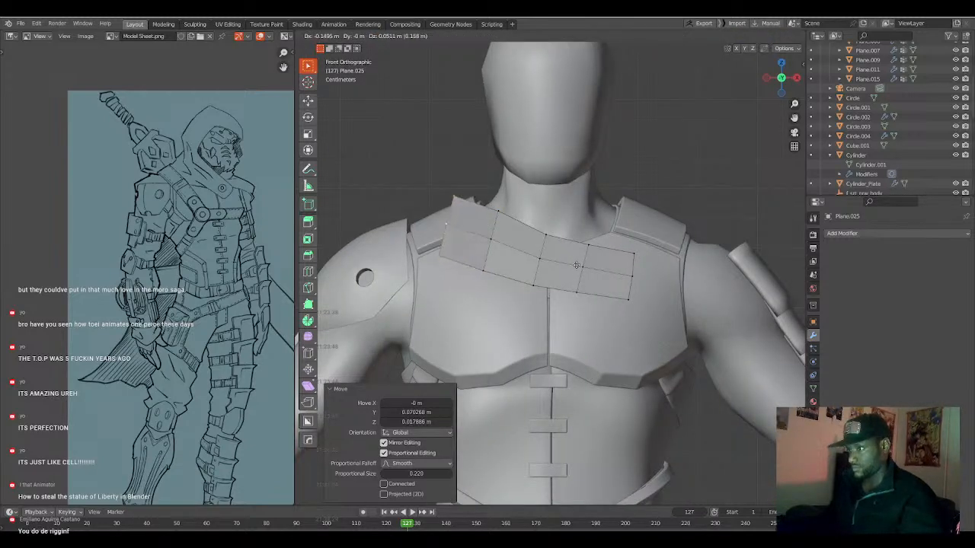
pyautogui.click(575, 268)
pyautogui.press('r')
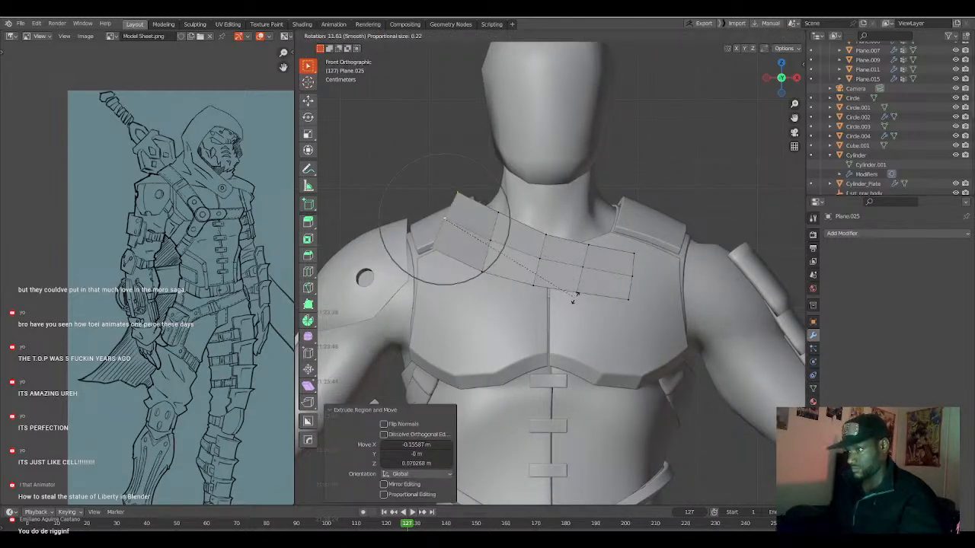
pyautogui.click(558, 301)
# Rotate the cross edge between the strap's second and third sections, and nudge its upper and lower corner vertices into line.
pyautogui.click(497, 214)
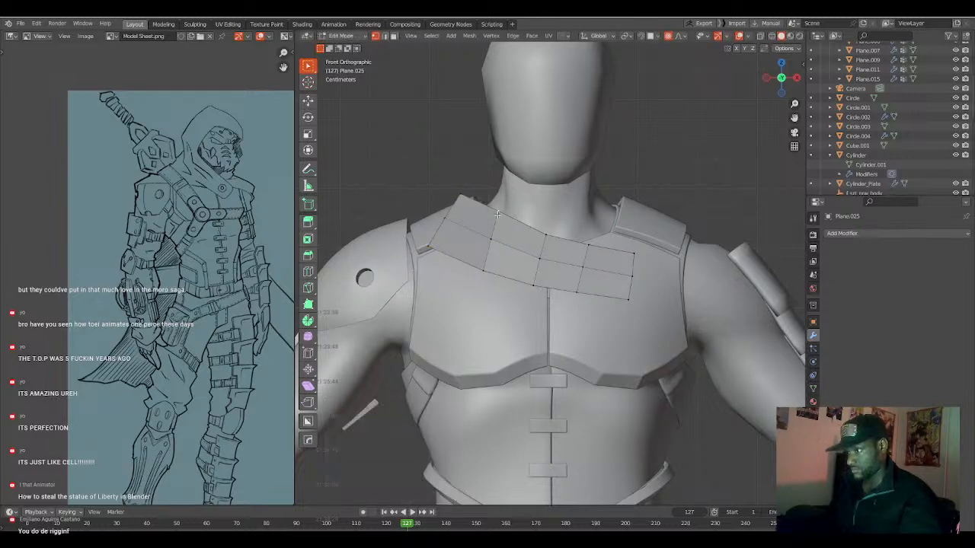
pyautogui.press('r')
pyautogui.click(524, 286)
pyautogui.click(511, 223)
pyautogui.press('g')
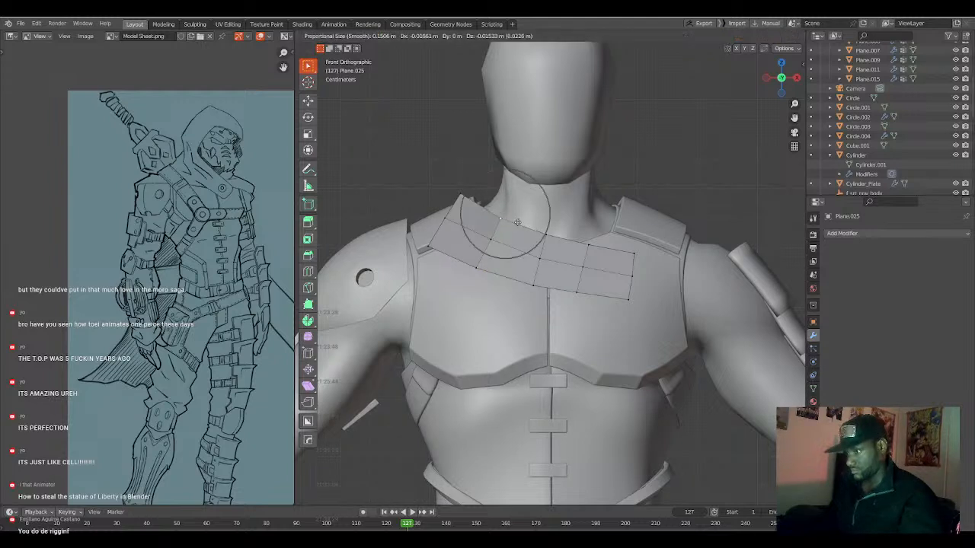
pyautogui.click(519, 221)
pyautogui.click(475, 271)
pyautogui.press('g')
pyautogui.click(474, 272)
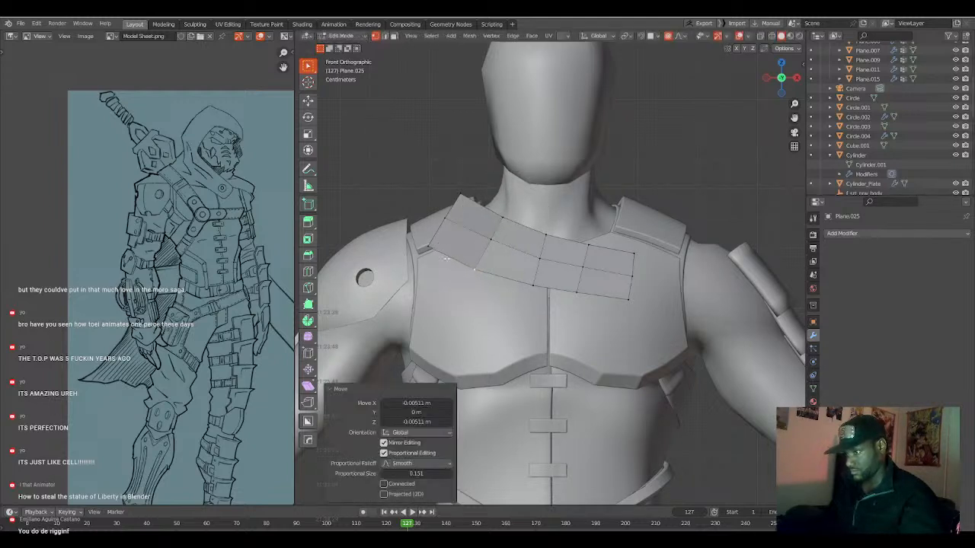
# Move the strap end's lower corner about -0.057 m in X and its upper corner about 0.038 m in X and 0.013 m in Z.
pyautogui.click(440, 249)
pyautogui.press('g')
pyautogui.scroll(-5, 427, 249)
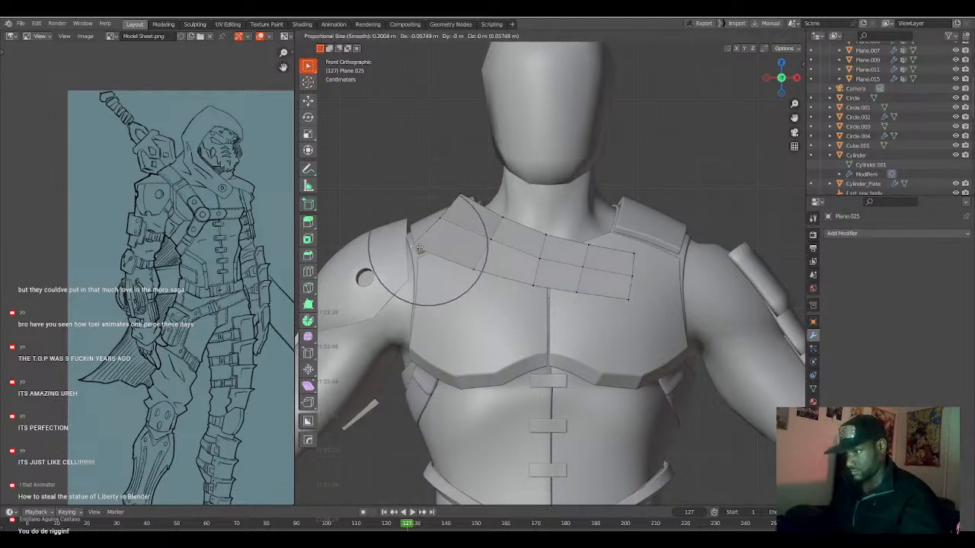
pyautogui.click(420, 248)
pyautogui.click(444, 206)
pyautogui.press('g')
pyautogui.scroll(4, 468, 192)
pyautogui.scroll(3, 469, 192)
pyautogui.click(461, 195)
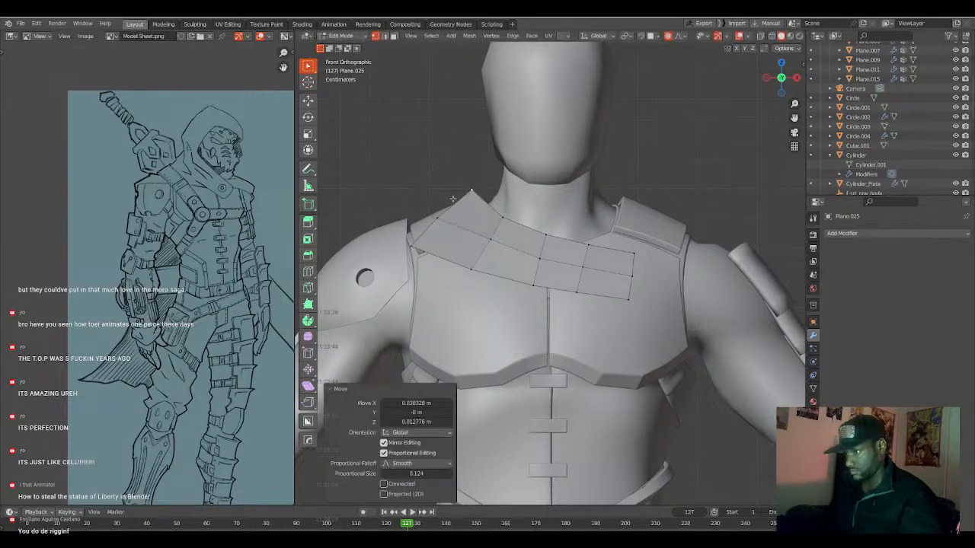
# Move the strap's end about 0.115 m back along Y, using a 0.124 proportional size.
pyautogui.click(436, 221)
pyautogui.moveTo(421, 237); pyautogui.dragTo(512, 244, button='middle')
pyautogui.press('KP_3')
pyautogui.press('KP_1')
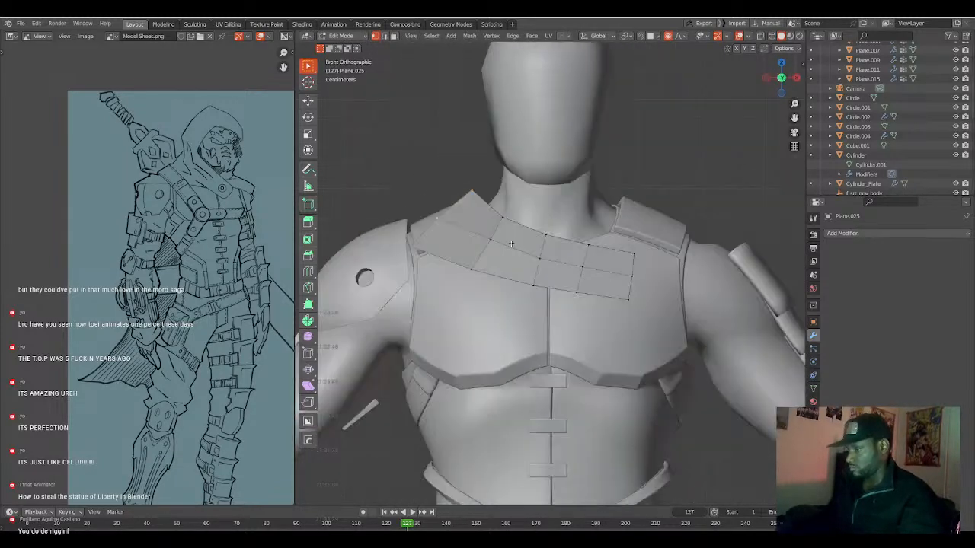
pyautogui.press('ctrl+KP_3')
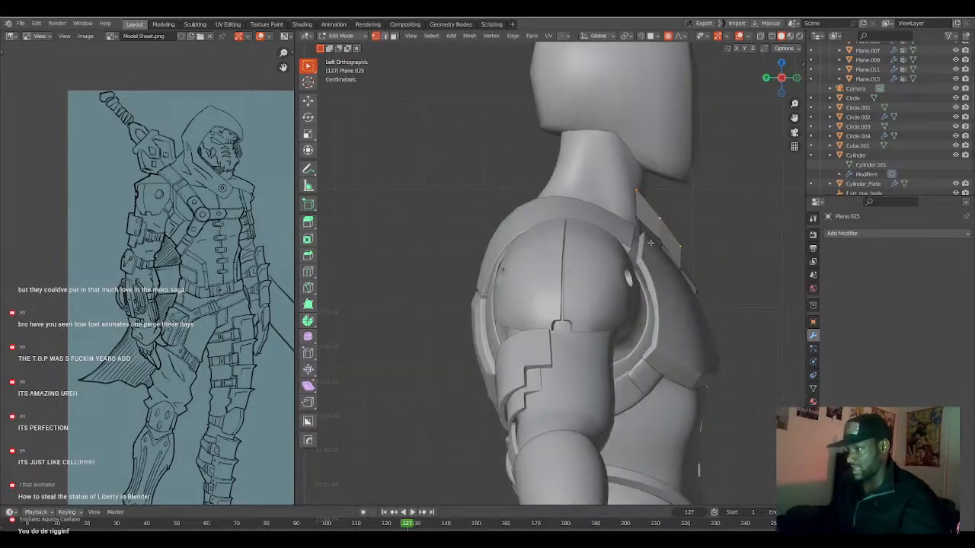
pyautogui.press('g')
pyautogui.press('y')
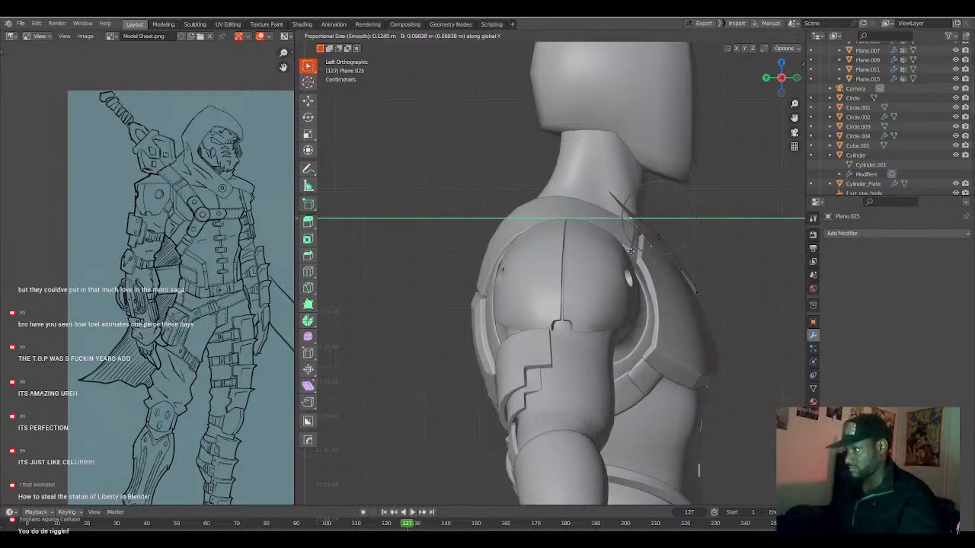
pyautogui.click(636, 250)
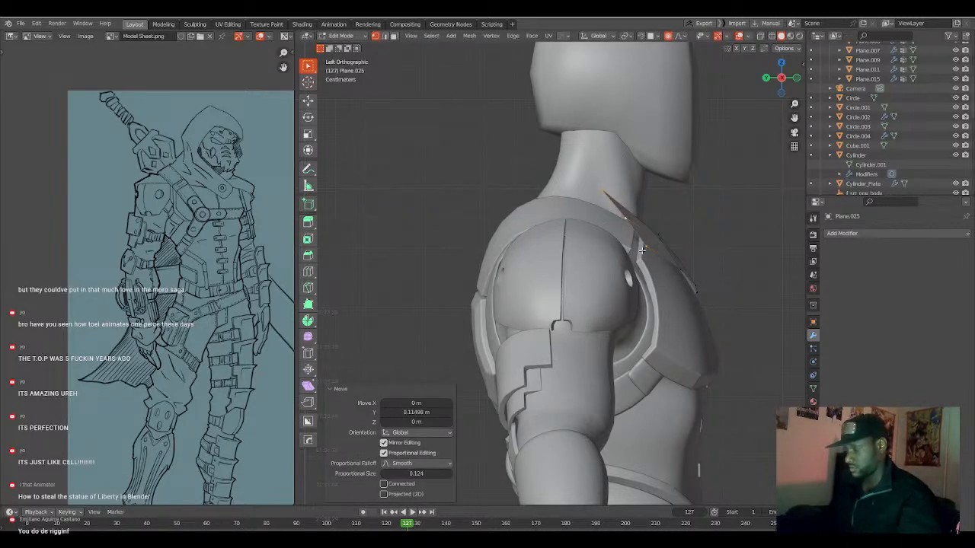
# Extrude a fourth strap section about -0.083 m in X and 0.072 m in Z, and move its end about 0.12 m back in Y.
pyautogui.press('KP_1')
pyautogui.press('e')
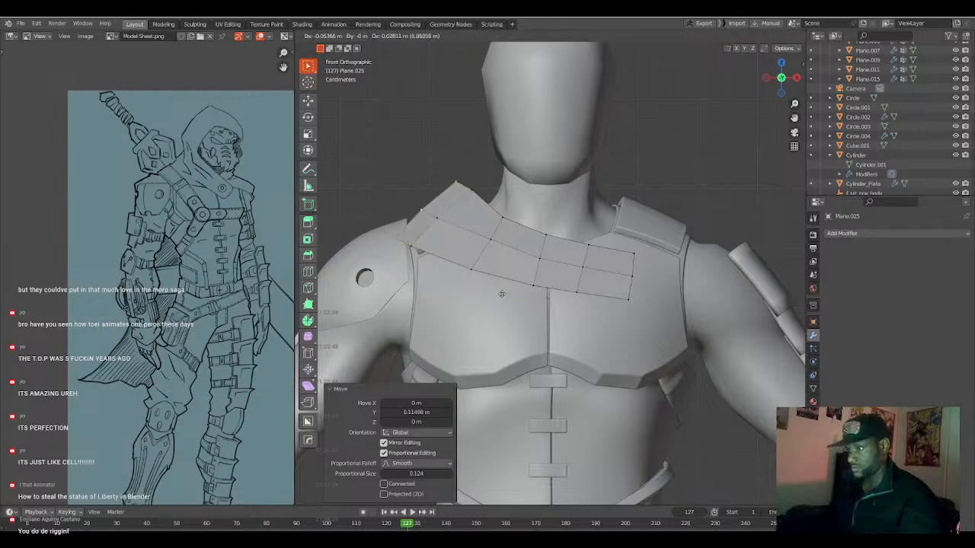
pyautogui.click(493, 281)
pyautogui.press('ctrl+KP_3')
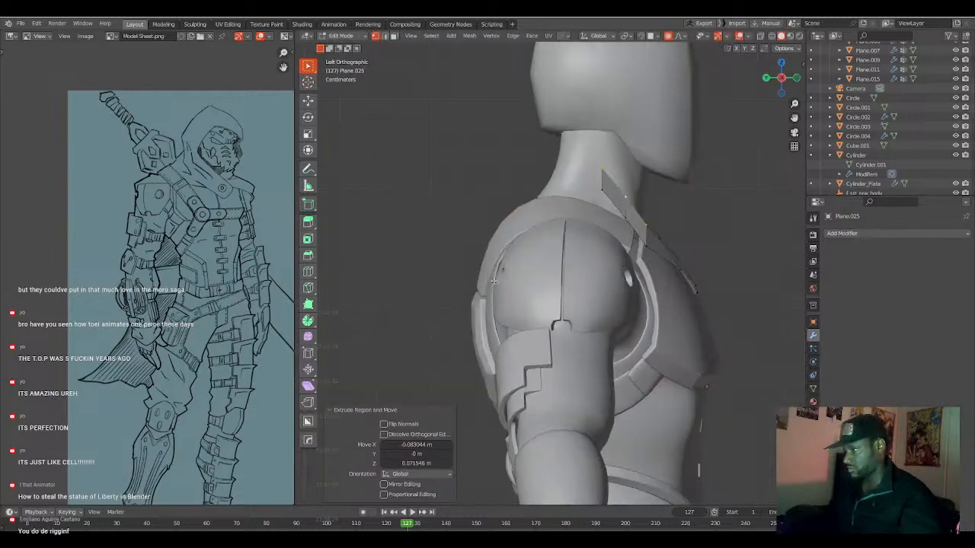
pyautogui.press('g')
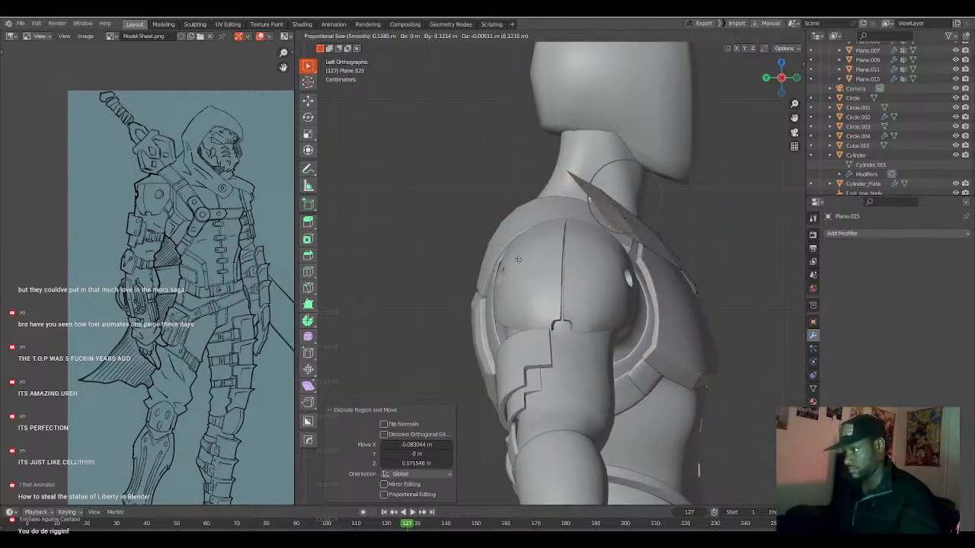
pyautogui.click(518, 259)
# Trackball-rotate the strap's end about -25.2° and reposition it over the right shoulder with proportional editing.
pyautogui.press('r')
pyautogui.press('r')
pyautogui.click(556, 276)
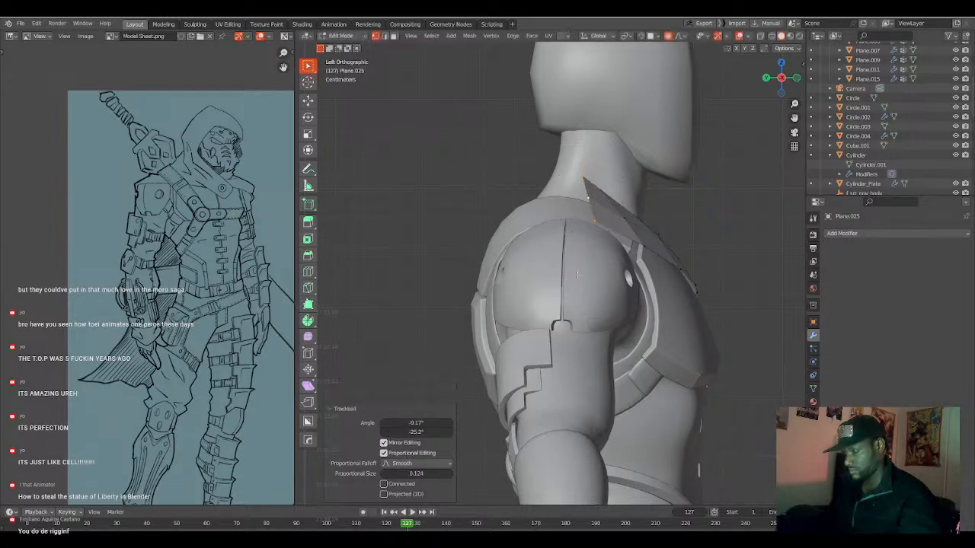
pyautogui.press('g')
pyautogui.scroll(3, 560, 277)
pyautogui.click(560, 278)
pyautogui.press('g')
pyautogui.click(569, 277)
# Adjust the strap's upper vertices beside the neck in the front view with proportional editing.
pyautogui.moveTo(631, 231); pyautogui.dragTo(463, 220, button='middle')
pyautogui.scroll(2, 555, 248)
pyautogui.click(442, 157)
pyautogui.press('g')
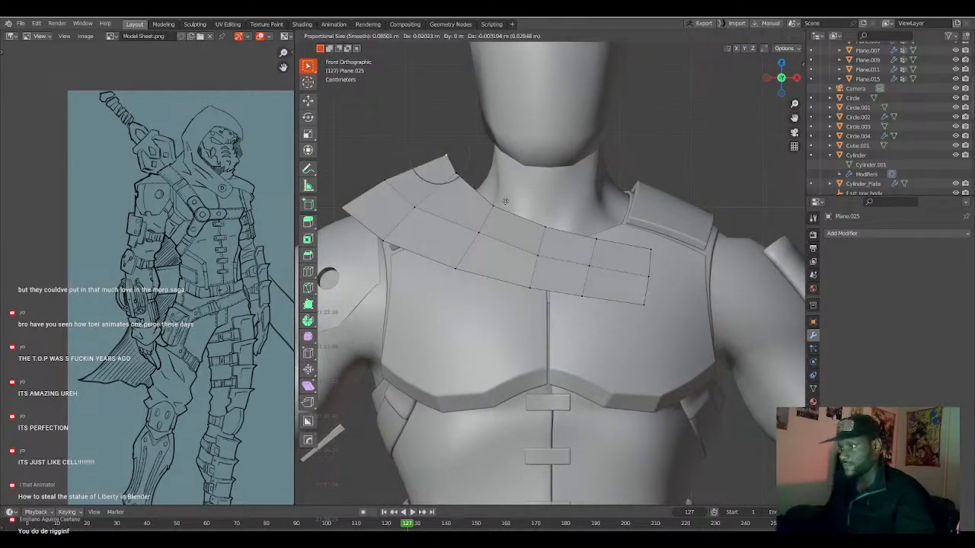
pyautogui.click(496, 193)
pyautogui.press('g')
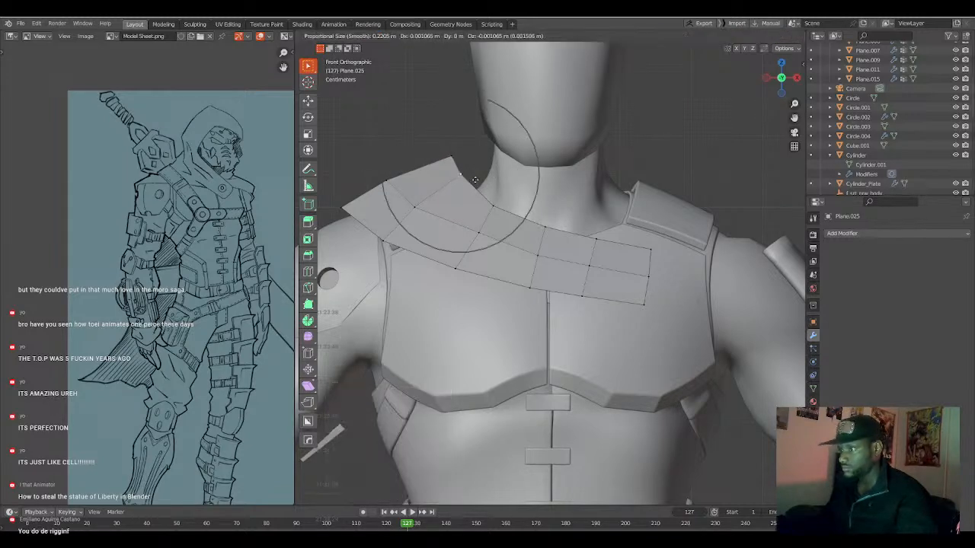
pyautogui.click(480, 184)
# Extrude a fifth strap section backward over the top of the right shoulder.
pyautogui.moveTo(480, 184); pyautogui.dragTo(562, 238, button='middle')
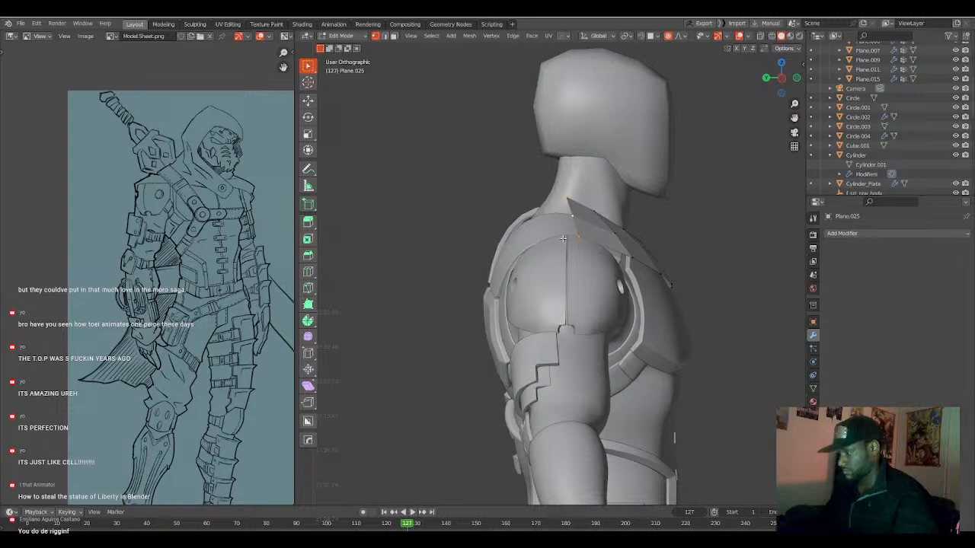
pyautogui.press('KP_3')
pyautogui.press('ctrl+KP_3')
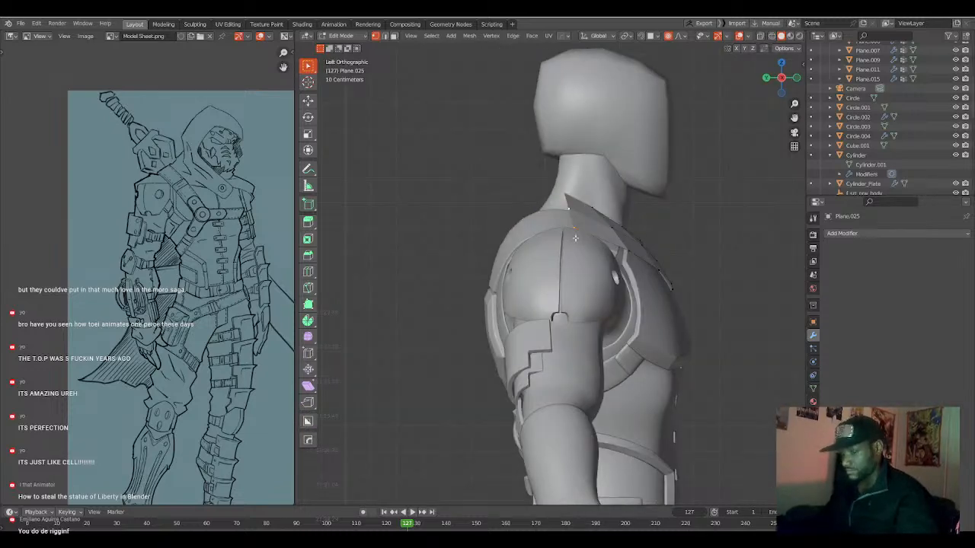
pyautogui.press('e')
pyautogui.click(530, 242)
# Shrink/fatten the newest strap faces by about 0.015 m on top of the shoulder.
pyautogui.moveTo(530, 242); pyautogui.dragTo(621, 220, button='middle')
pyautogui.keyDown('alt'); pyautogui.click(573, 206); pyautogui.keyUp('alt')
pyautogui.hotkey('alt', 's')
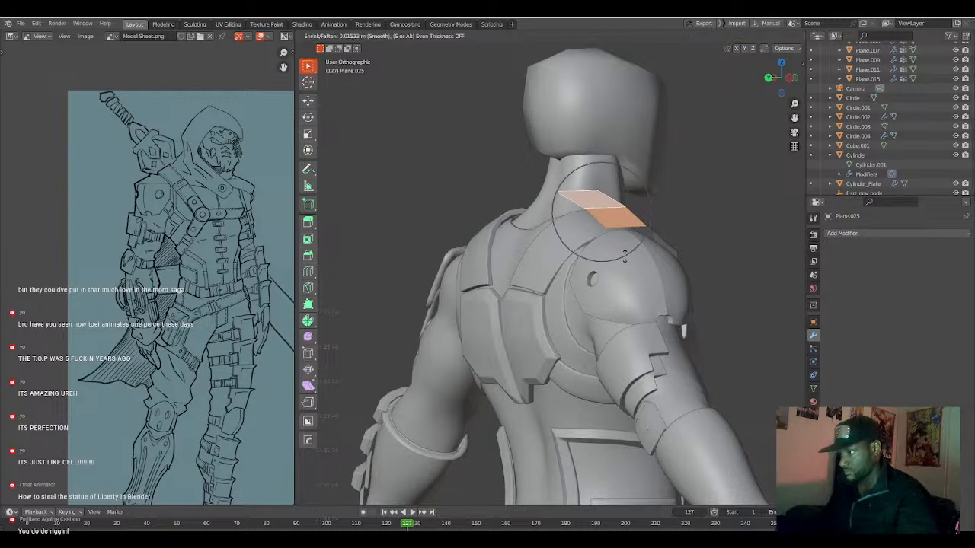
pyautogui.click(622, 261)
# Move the strap's rear vertex beside the neck about 0.018 m in X and -0.057 m in Y, using a 0.182 proportional size.
pyautogui.moveTo(622, 260); pyautogui.dragTo(530, 294, button='middle')
pyautogui.press('1')
pyautogui.moveTo(487, 255); pyautogui.dragTo(518, 286, button='middle')
pyautogui.click(489, 266)
pyautogui.press('g')
pyautogui.click(531, 283)
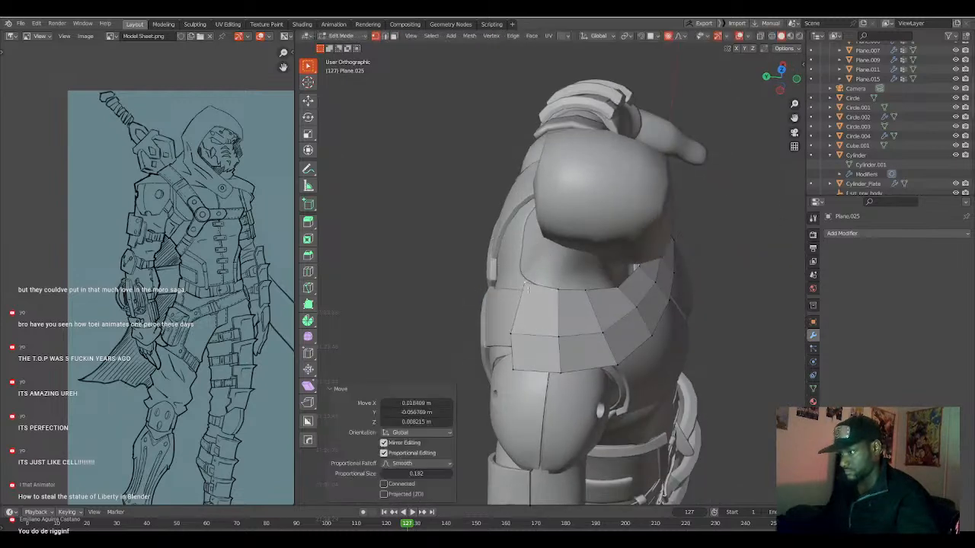
# Reposition the strap's middle and outer vertices on top of the right shoulder to even out the faces.
pyautogui.click(513, 332)
pyautogui.press('g')
pyautogui.click(512, 325)
pyautogui.click(559, 336)
pyautogui.press('g')
pyautogui.click(560, 332)
pyautogui.click(603, 335)
pyautogui.press('g')
pyautogui.click(605, 333)
pyautogui.click(512, 370)
pyautogui.press('g')
pyautogui.click(507, 370)
# Adjust the vertices along the strap's rear edge so it follows the back of the shoulder, using a 0.182 proportional size.
pyautogui.moveTo(508, 371); pyautogui.dragTo(663, 275, button='middle')
pyautogui.press('g')
pyautogui.click(572, 383)
pyautogui.click(654, 202)
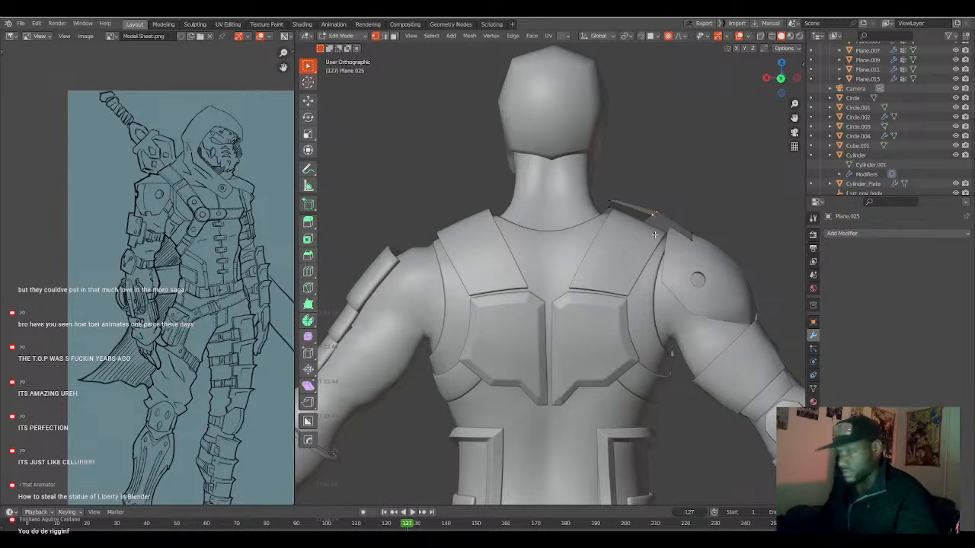
pyautogui.press('g')
pyautogui.click(659, 236)
pyautogui.click(625, 204)
pyautogui.moveTo(626, 203); pyautogui.dragTo(583, 274, button='middle')
pyautogui.press('g')
pyautogui.click(502, 285)
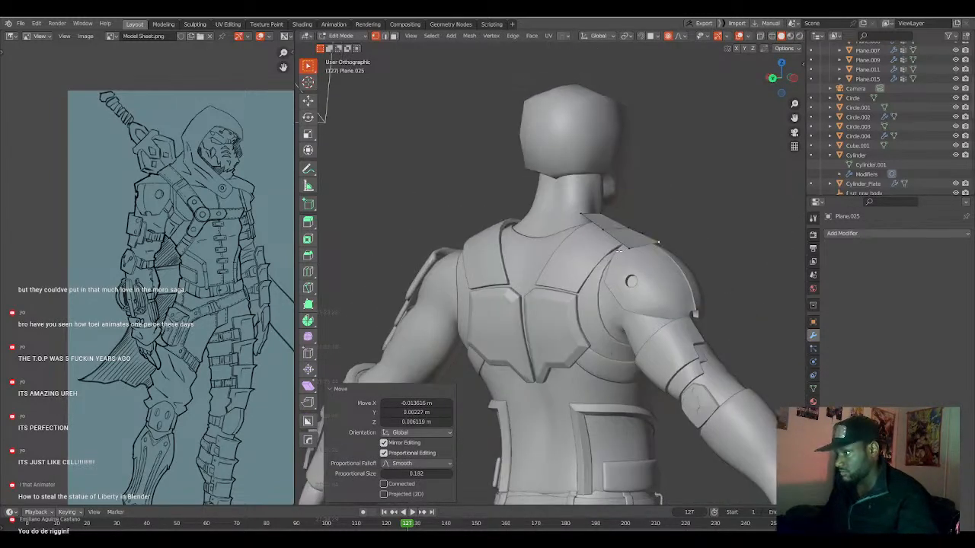
# Extrude the strap's rear edge down onto the upper back and rotate its end 16.6°.
pyautogui.keyDown('alt'); pyautogui.click(624, 244); pyautogui.keyUp('alt')
pyautogui.moveTo(623, 244); pyautogui.dragTo(608, 254, button='middle')
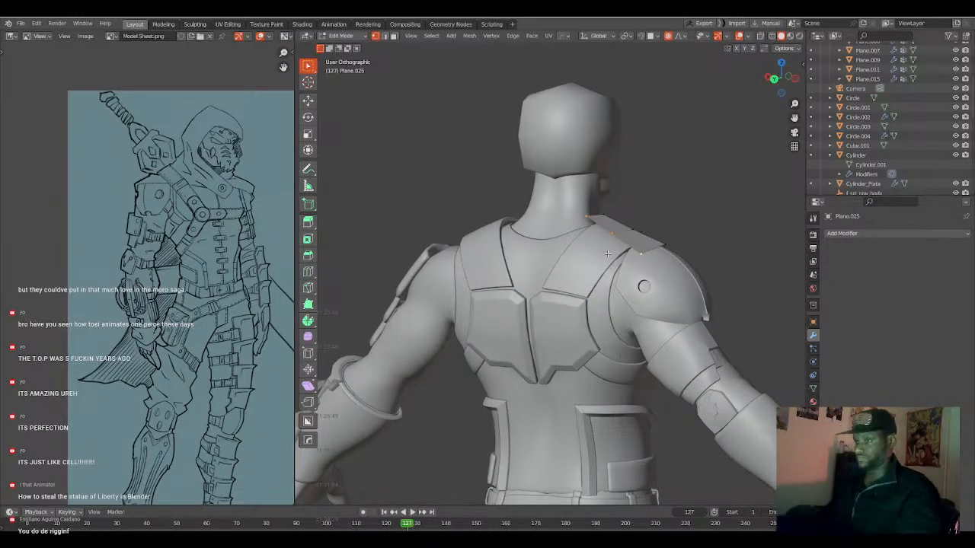
pyautogui.press('e')
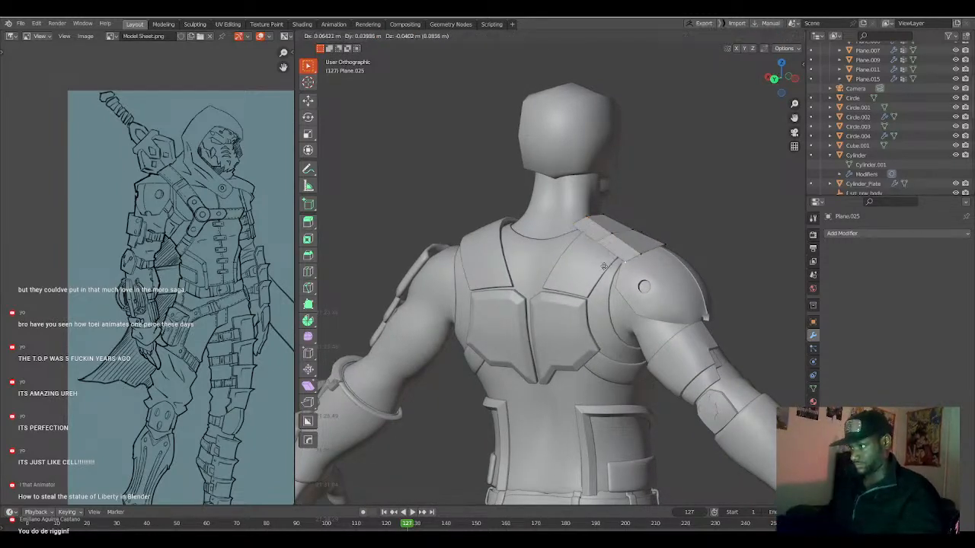
pyautogui.click(621, 282)
pyautogui.moveTo(697, 277); pyautogui.dragTo(553, 271, button='middle')
pyautogui.press('r')
pyautogui.click(684, 281)
# Move the strap's rear end about 0.031 m in Y and -0.024 m in Z, using a 0.323 proportional size.
pyautogui.press('ctrl+KP_3')
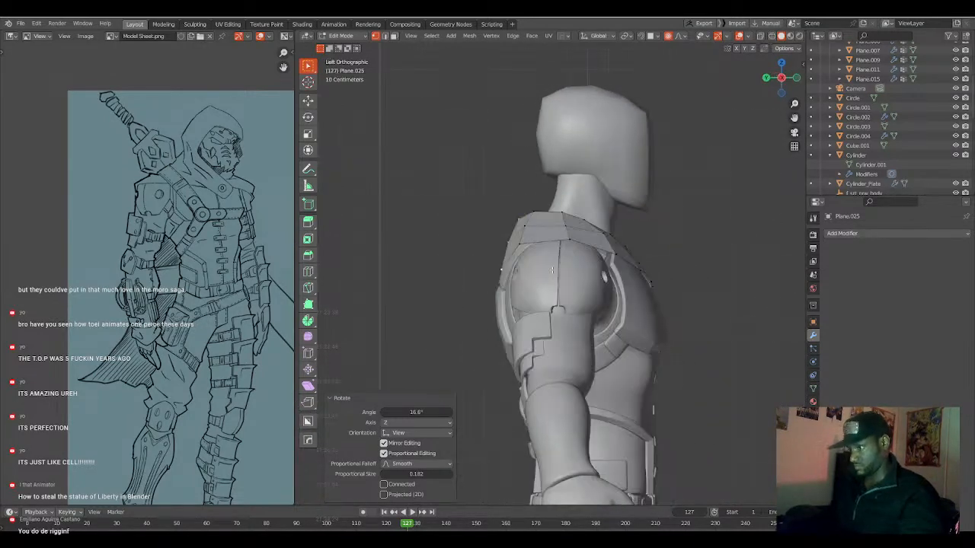
pyautogui.press('g')
pyautogui.scroll(-6, 547, 281)
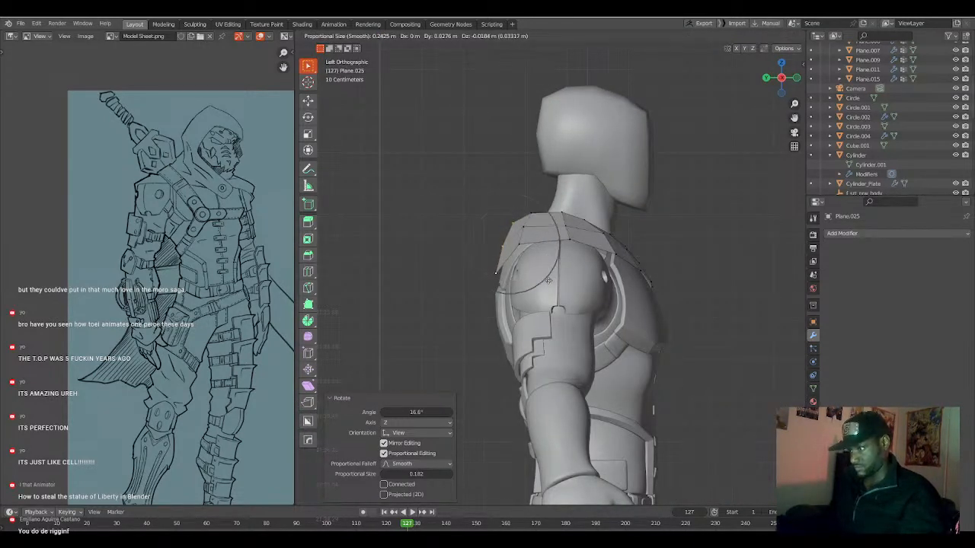
pyautogui.click(547, 282)
# Extrude a strap section toward the spine about 0.14 m in X and -0.035 m in Z, and rotate its end about 19°.
pyautogui.moveTo(548, 282); pyautogui.dragTo(581, 289, button='middle')
pyautogui.press('ctrl+KP_1')
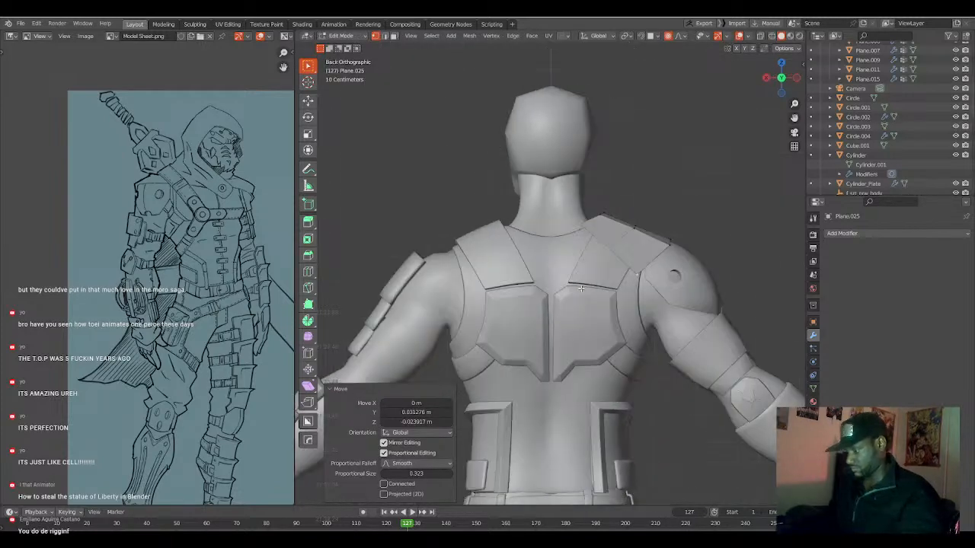
pyautogui.press('e')
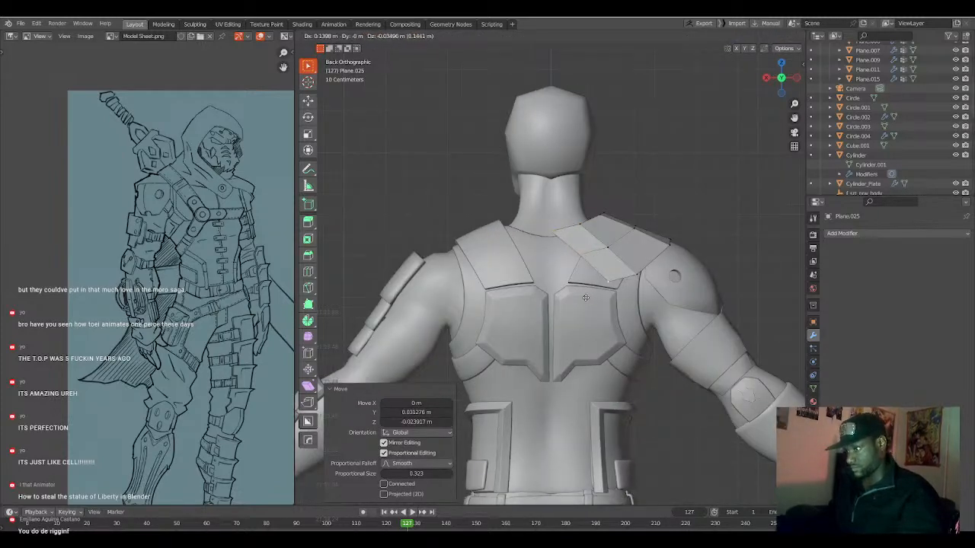
pyautogui.click(589, 297)
pyautogui.press('r')
pyautogui.scroll(10, 598, 310)
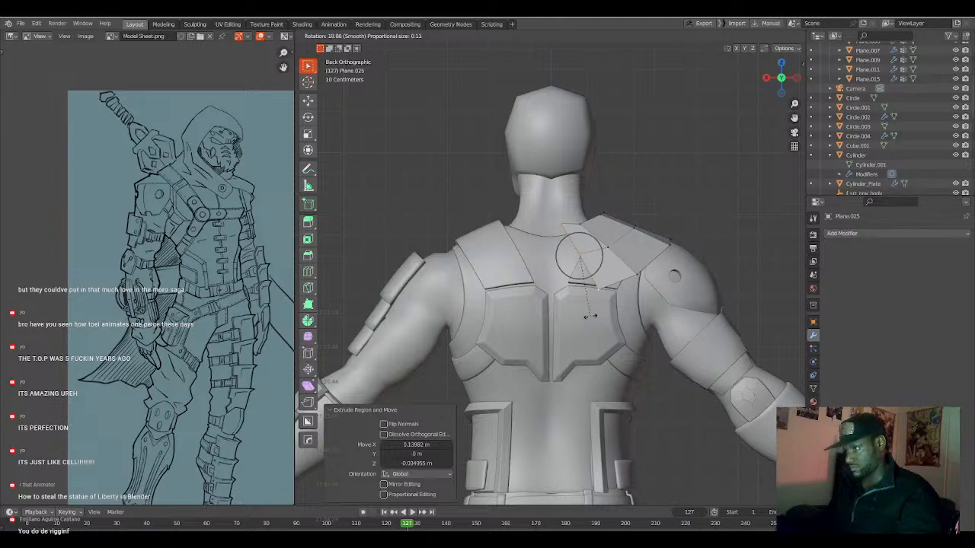
pyautogui.click(591, 314)
# Move and scale the strap's end near the spine, and rotate it 16° with a 0.070 proportional size.
pyautogui.press('g')
pyautogui.click(578, 318)
pyautogui.press('s')
pyautogui.click(579, 313)
pyautogui.press('r')
pyautogui.scroll(5, 584, 321)
pyautogui.click(583, 324)
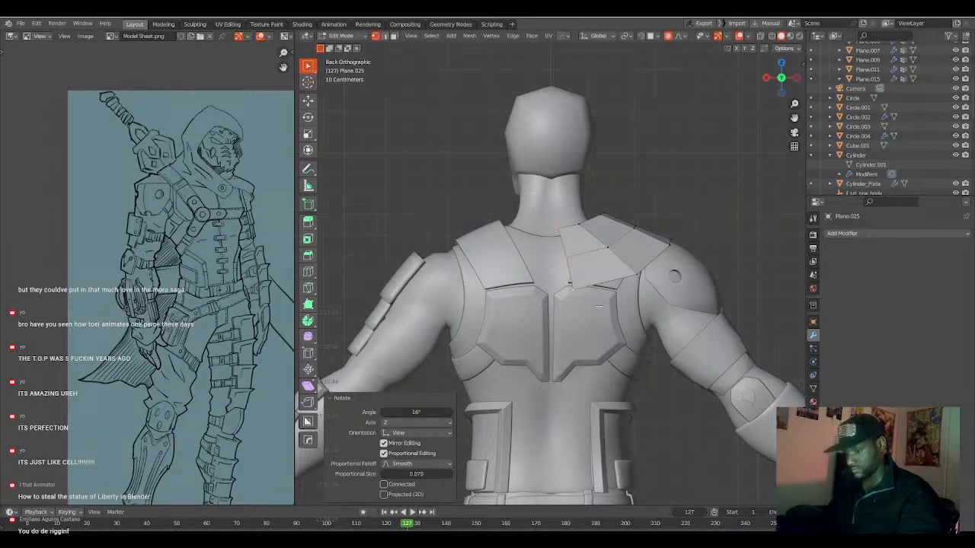
# Extrude another section about 0.103 m in X and 0.004 m in Z to the spine, and flatten its end by scaling X to 0.
pyautogui.press('g')
pyautogui.click(579, 305)
pyautogui.press('s')
pyautogui.press('x')
pyautogui.press('0')
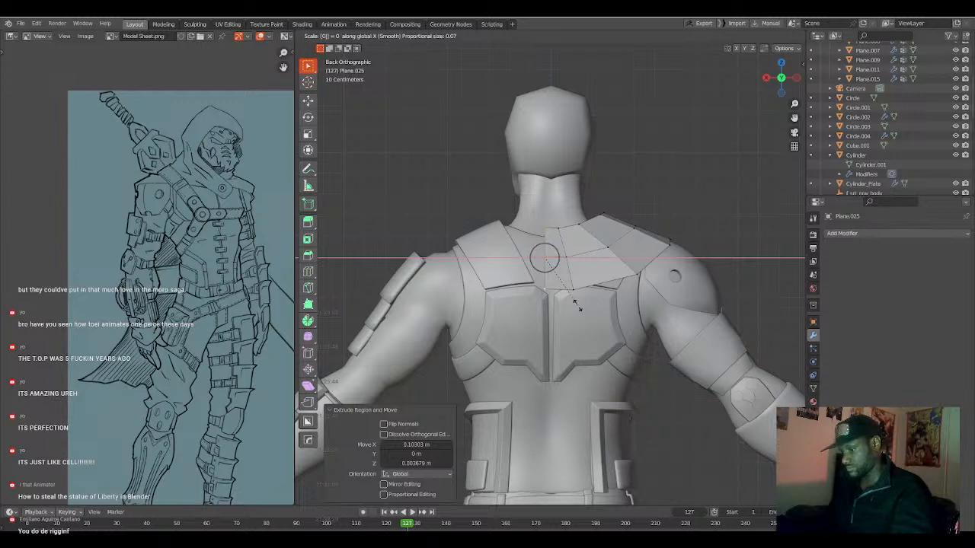
pyautogui.click(577, 305)
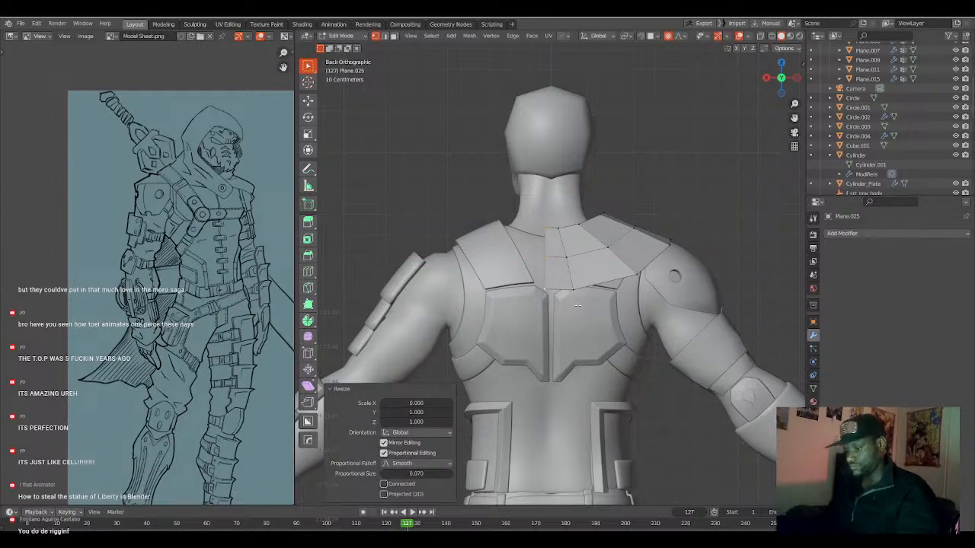
# Change the pivot point and align the strap's end edge to the body's centre line by scaling X to 0.
pyautogui.press('.')
pyautogui.click(640, 304)
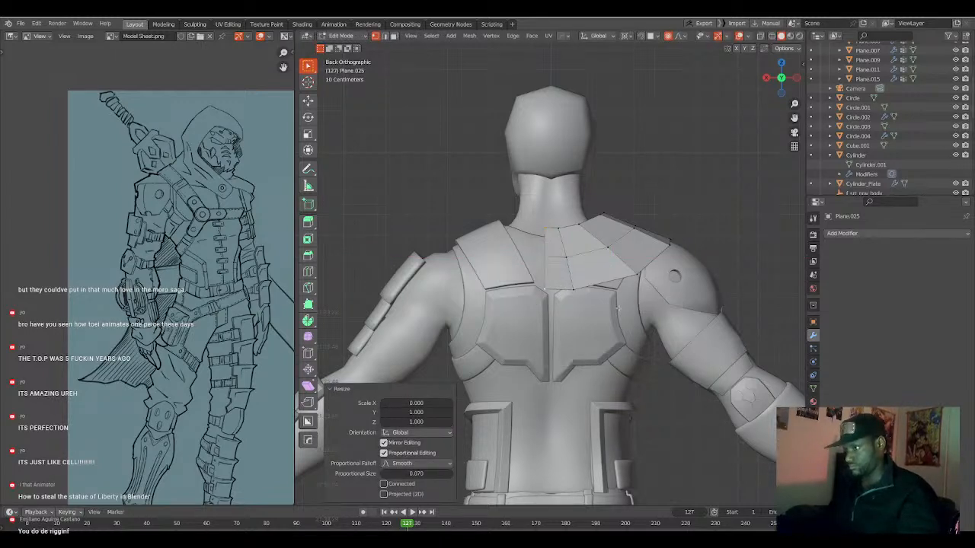
pyautogui.press('s')
pyautogui.press('x')
pyautogui.press('0')
pyautogui.click(618, 307)
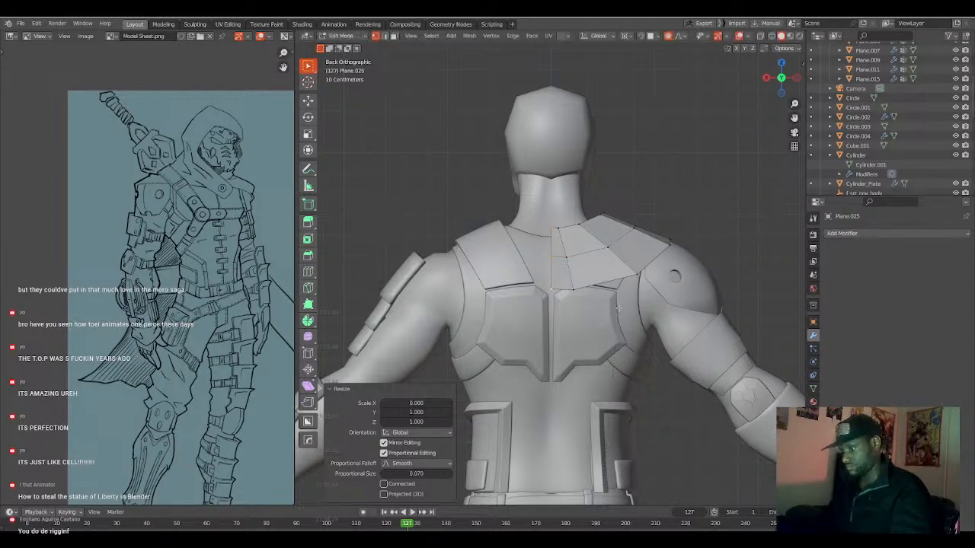
pyautogui.hotkey('ctrl', 'z')
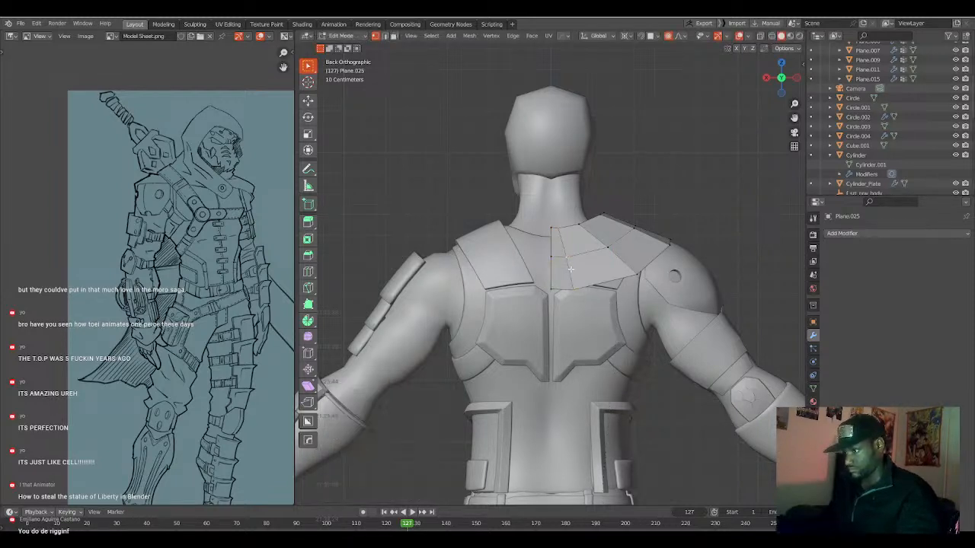
# Slide the upper-back strap's edge loop beside the spine toward the right shoulder to even out the face spacing.
pyautogui.press('g')
pyautogui.press('g')
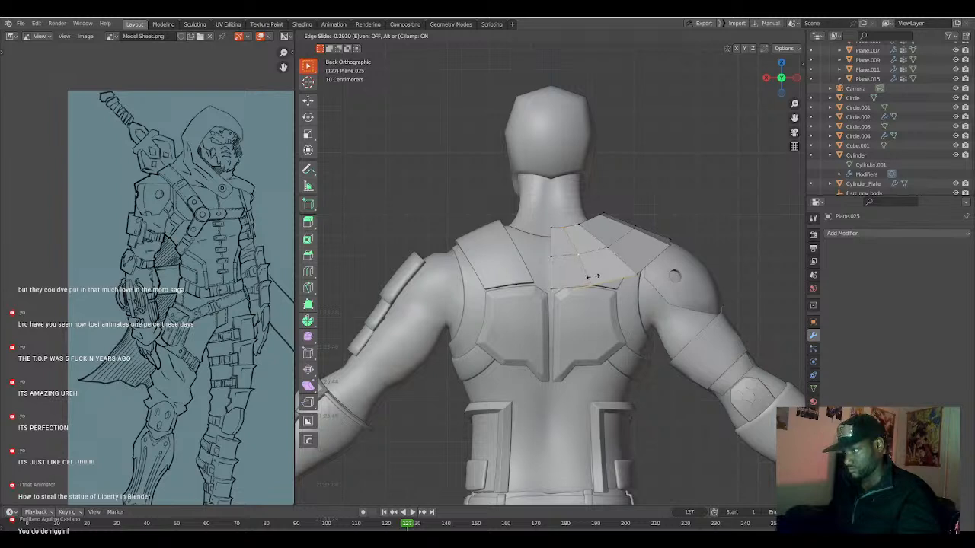
pyautogui.click(593, 277)
# Select the strap faces covering the right side of the upper back and shoulder, and duplicate them in place.
pyautogui.press('3')
pyautogui.click(644, 259)
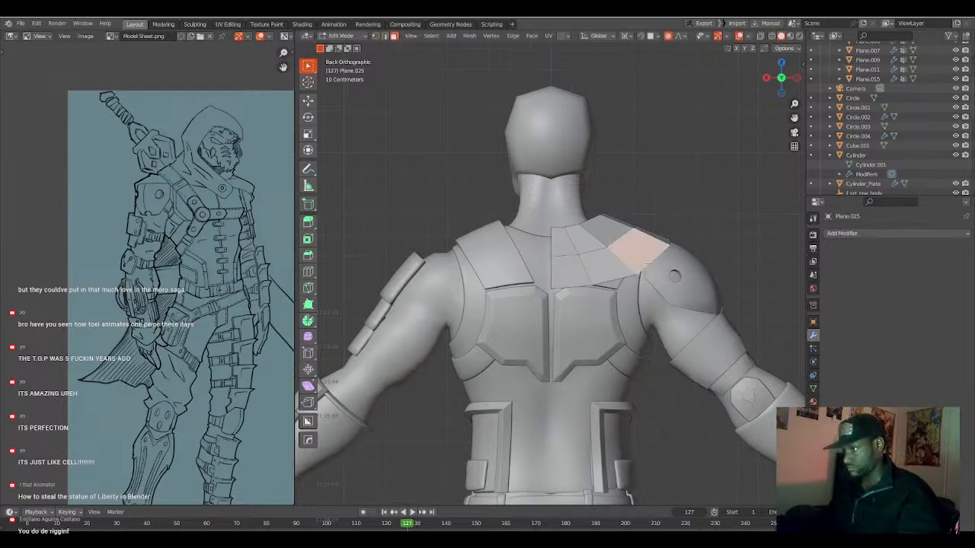
pyautogui.keyDown('ctrl'); pyautogui.click(610, 273); pyautogui.keyUp('ctrl')
pyautogui.keyDown('ctrl'); pyautogui.click(616, 230); pyautogui.keyUp('ctrl')
pyautogui.keyDown('ctrl'); pyautogui.click(564, 245); pyautogui.keyUp('ctrl')
pyautogui.keyDown('ctrl'); pyautogui.click(564, 277); pyautogui.keyUp('ctrl')
pyautogui.moveTo(616, 266)
pyautogui.mouseDown(button='middle')
pyautogui.moveTo(547, 279)
pyautogui.moveTo(633, 266)
pyautogui.mouseUp(button='middle')
pyautogui.keyDown('shift'); pyautogui.click(597, 268); pyautogui.keyUp('shift')
pyautogui.keyDown('shift'); pyautogui.click(584, 250); pyautogui.keyUp('shift')
pyautogui.keyDown('shift'); pyautogui.click(609, 242); pyautogui.keyUp('shift')
pyautogui.keyDown('shift'); pyautogui.click(623, 261); pyautogui.keyUp('shift')
pyautogui.press('KP_1')
pyautogui.press('ctrl+KP_1')
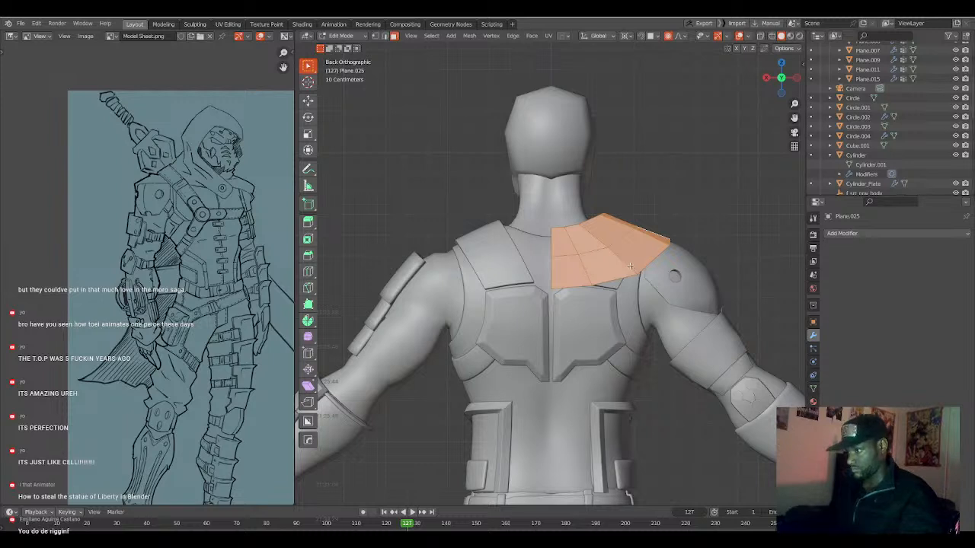
pyautogui.hotkey('shift', 'd')
pyautogui.press('Escape')
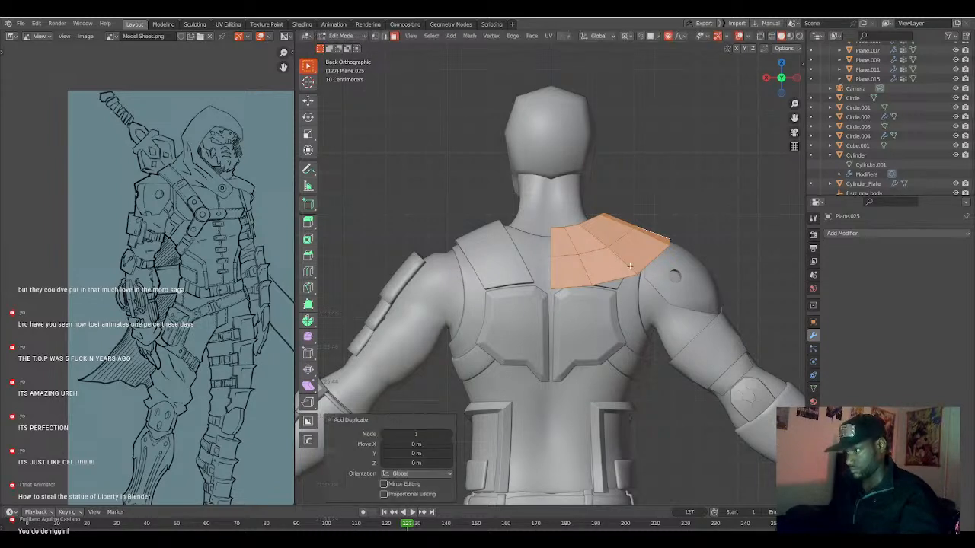
pyautogui.write('sx')
pyautogui.write('-1')
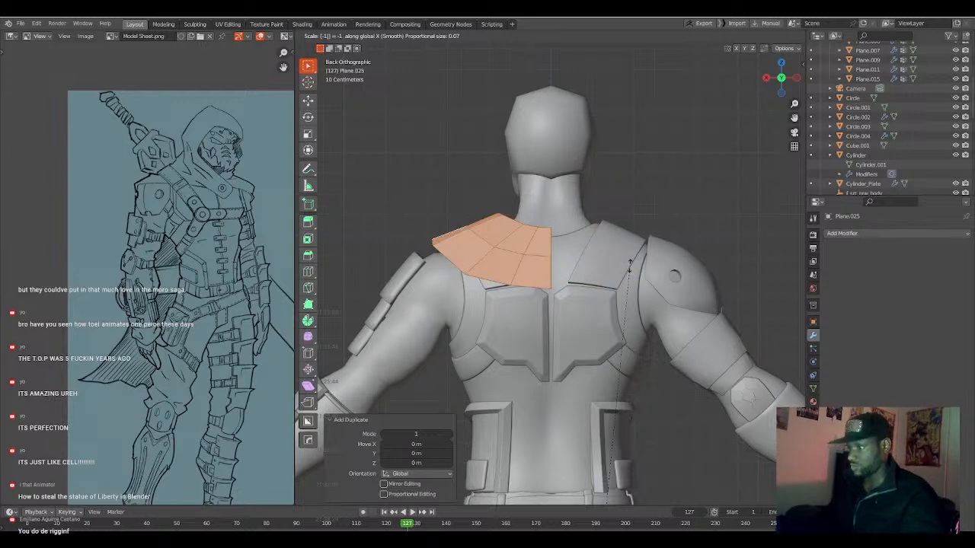
pyautogui.press('Escape')
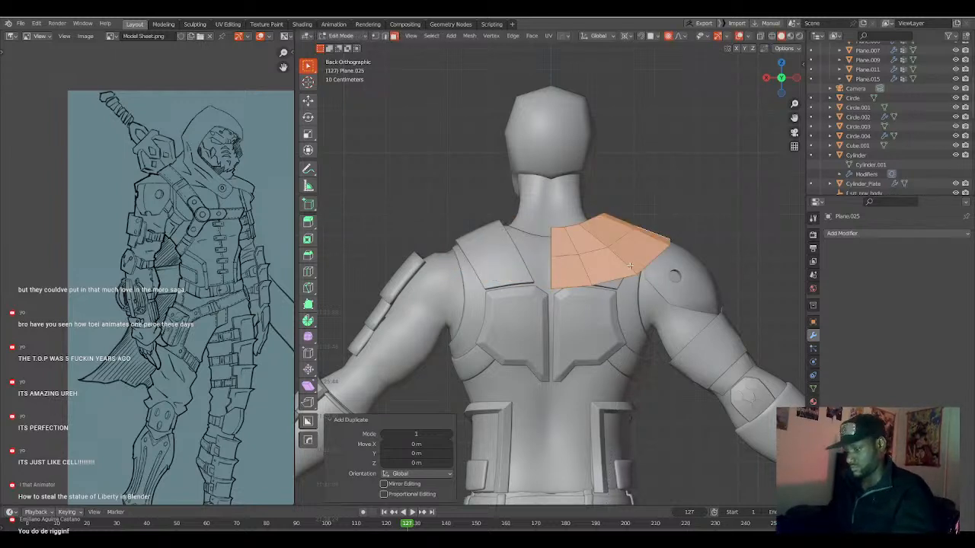
pyautogui.hotkey('ctrl', 'z')
# Mirror the duplicated faces to the left side of the back by scaling X to -1.
pyautogui.write('sx')
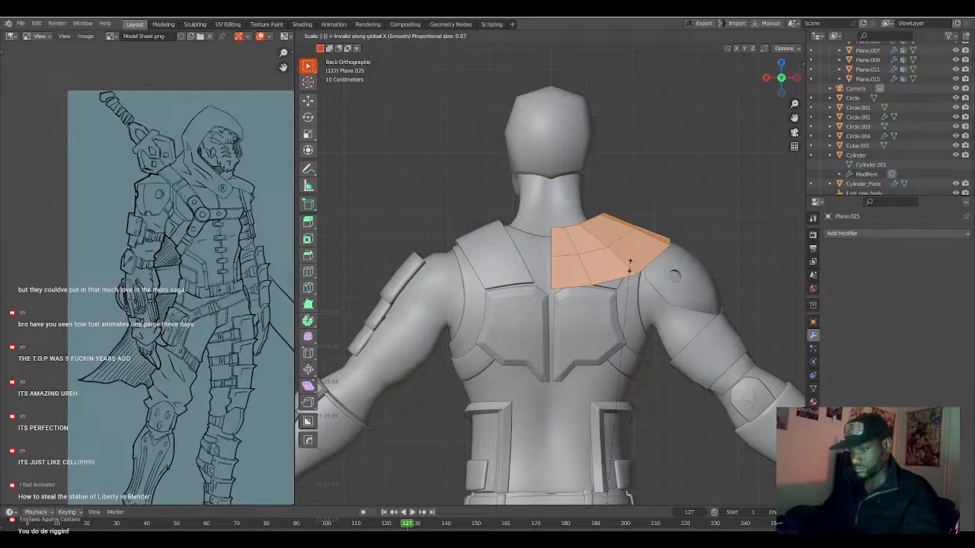
pyautogui.write('-1')
pyautogui.press('Return')
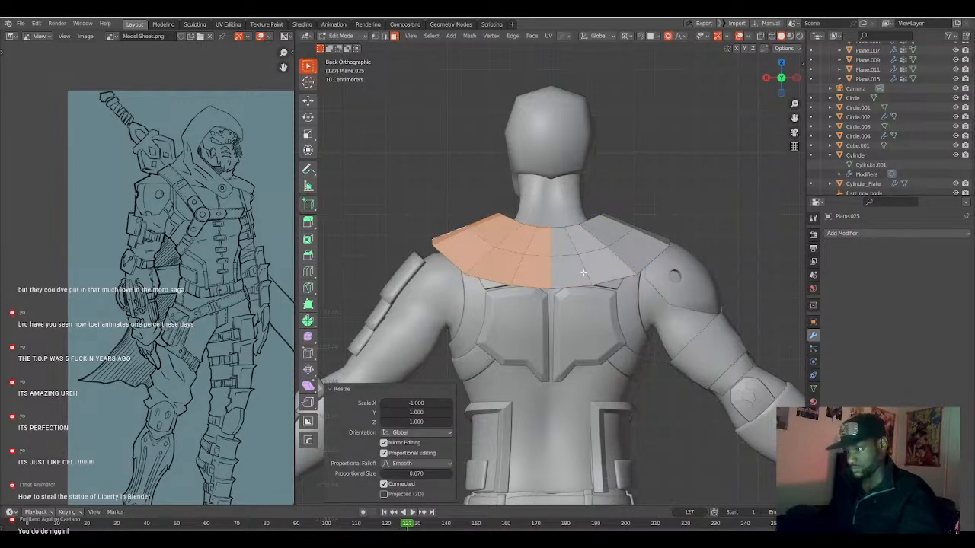
# Merge all of the strap's vertices by distance at 0.0001 m to join both halves at the spine, and clear the selection.
pyautogui.press('a')
pyautogui.press('m')
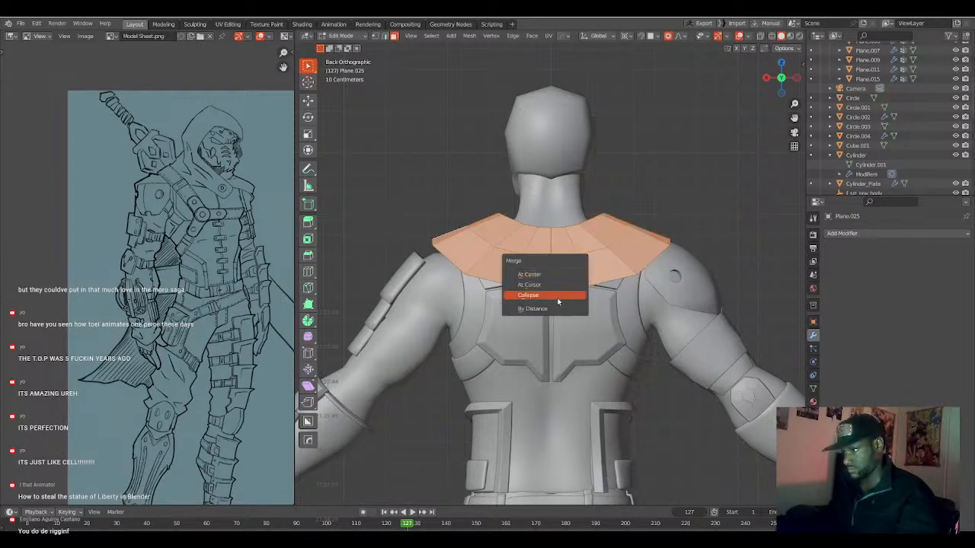
pyautogui.click(554, 308)
pyautogui.scroll(3, 554, 307)
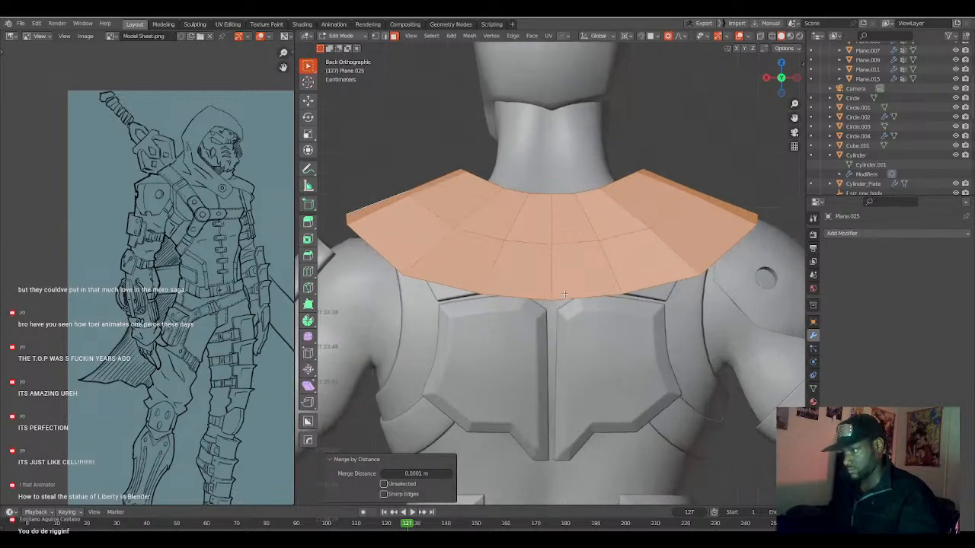
pyautogui.hotkey('alt', 'a')
# Extrude the mirrored strap's end edge over the front of the left shoulder about -0.091 m in X, -0.056 m in Y and -0.066 m in Z.
pyautogui.moveTo(554, 307); pyautogui.dragTo(614, 290, button='middle')
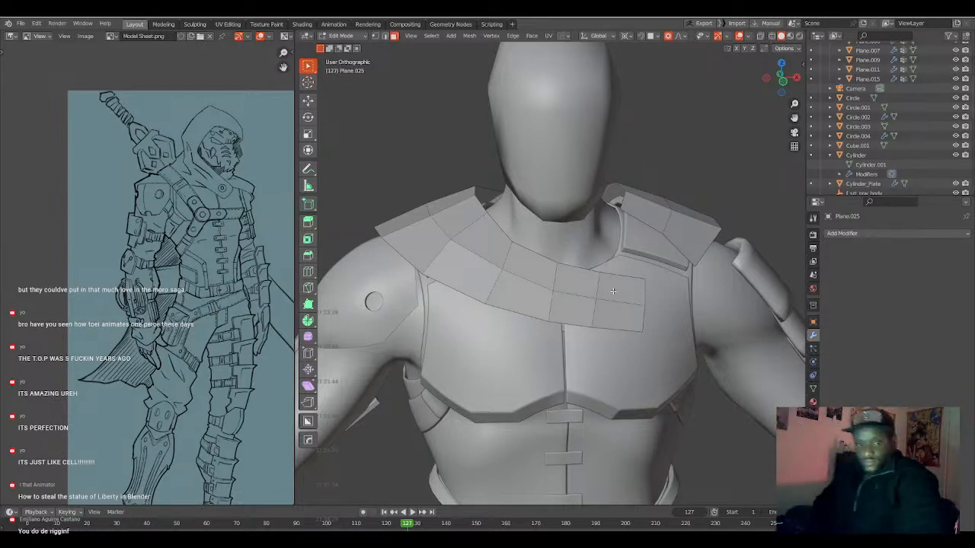
pyautogui.scroll(-3, 614, 291)
pyautogui.moveTo(613, 291); pyautogui.dragTo(586, 248, button='middle')
pyautogui.scroll(2, 589, 274)
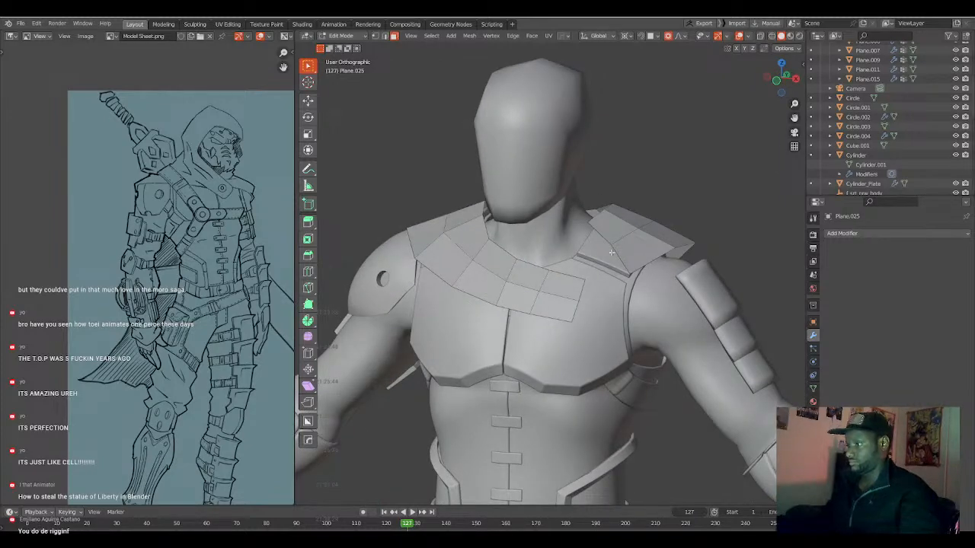
pyautogui.moveTo(618, 249); pyautogui.dragTo(599, 251, button='middle')
pyautogui.press('e')
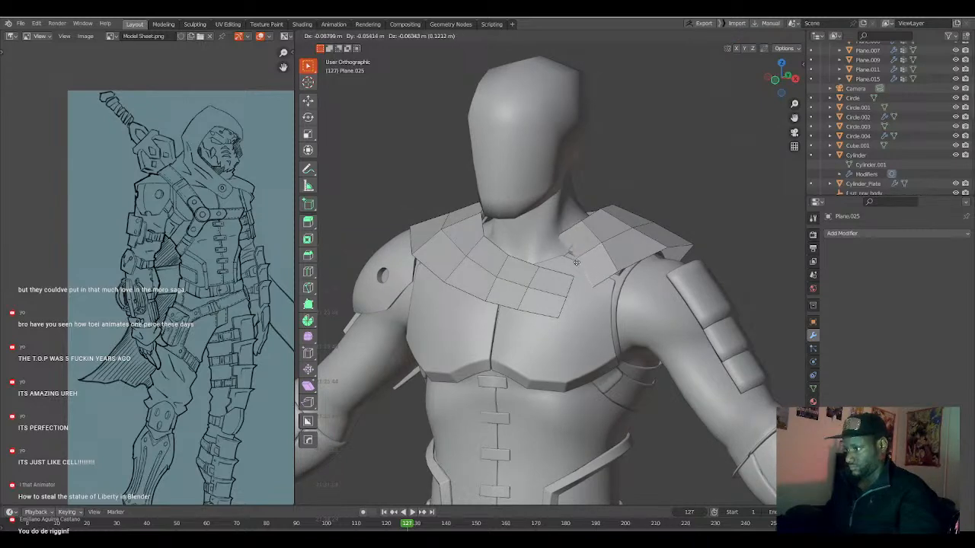
pyautogui.click(575, 263)
# In side view, move the extruded end about -0.034 m in Y and -0.018 m in Z with a 0.070 proportional size.
pyautogui.press('KP_3')
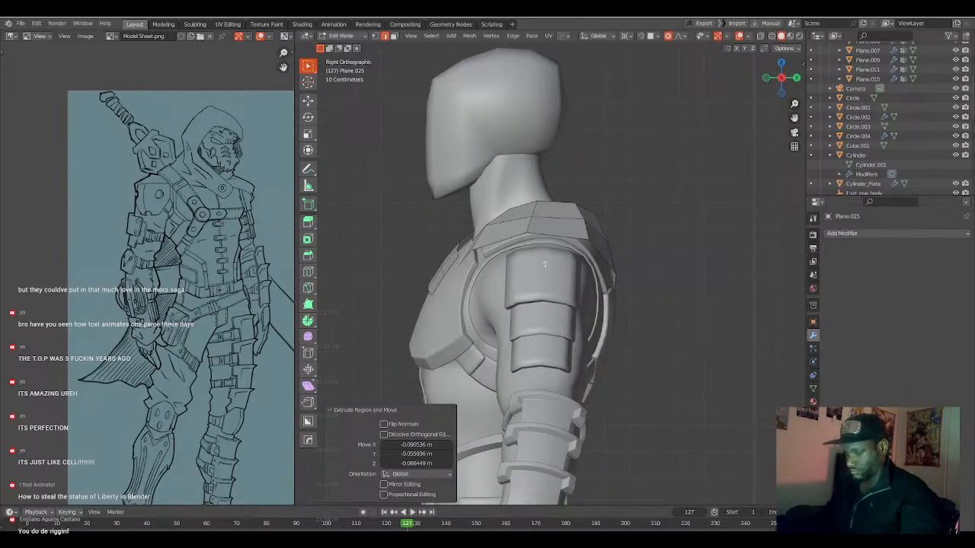
pyautogui.press('g')
pyautogui.click(536, 270)
pyautogui.moveTo(535, 270); pyautogui.dragTo(550, 289, button='middle')
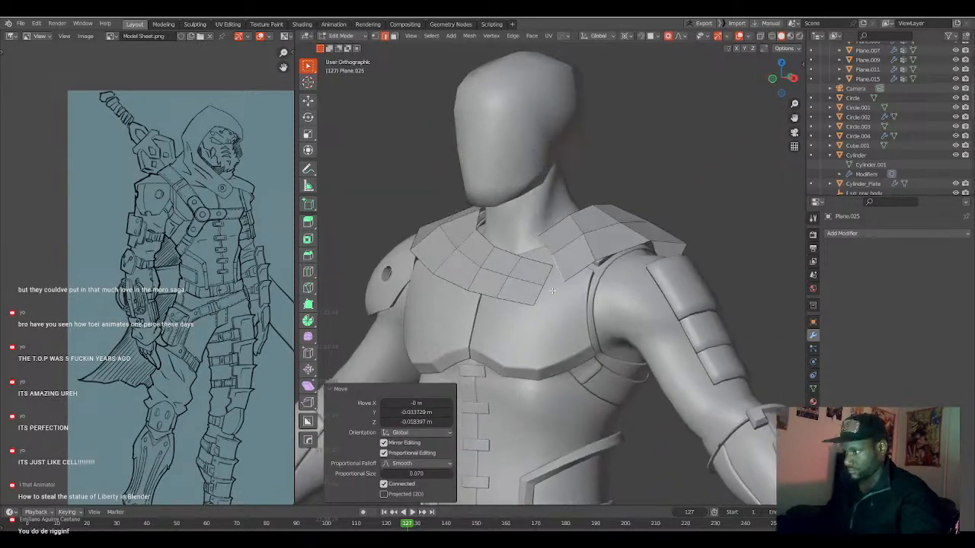
# Set the pivot point to Median Point and try scaling the strap's new end by 0.811.
pyautogui.press('.')
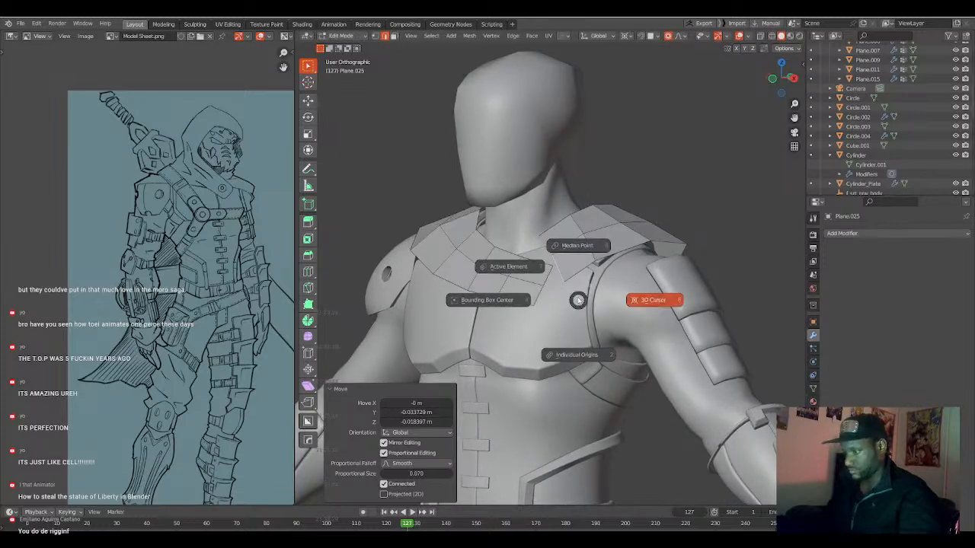
pyautogui.click(576, 264)
pyautogui.press('s')
pyautogui.click(571, 308)
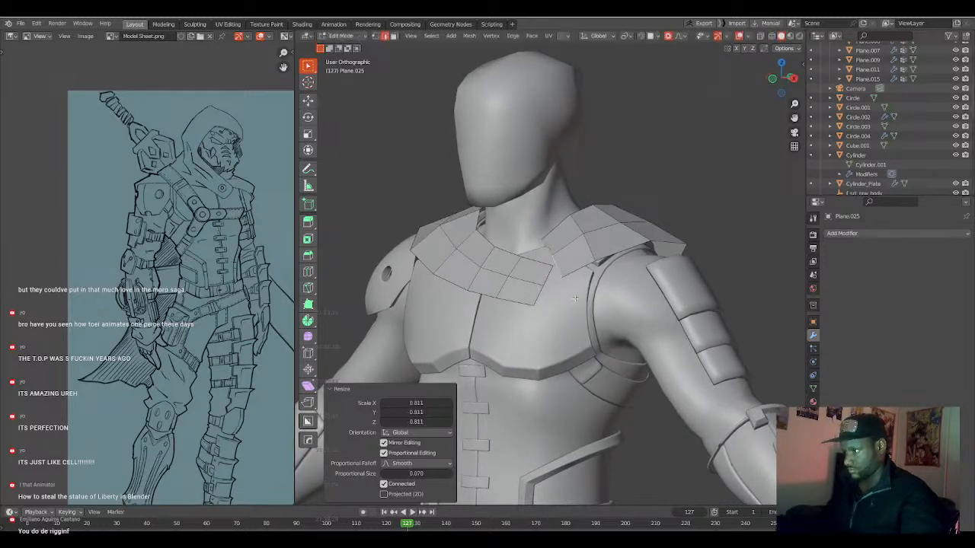
pyautogui.moveTo(571, 307); pyautogui.dragTo(534, 299, button='middle')
pyautogui.hotkey('ctrl', 'z')
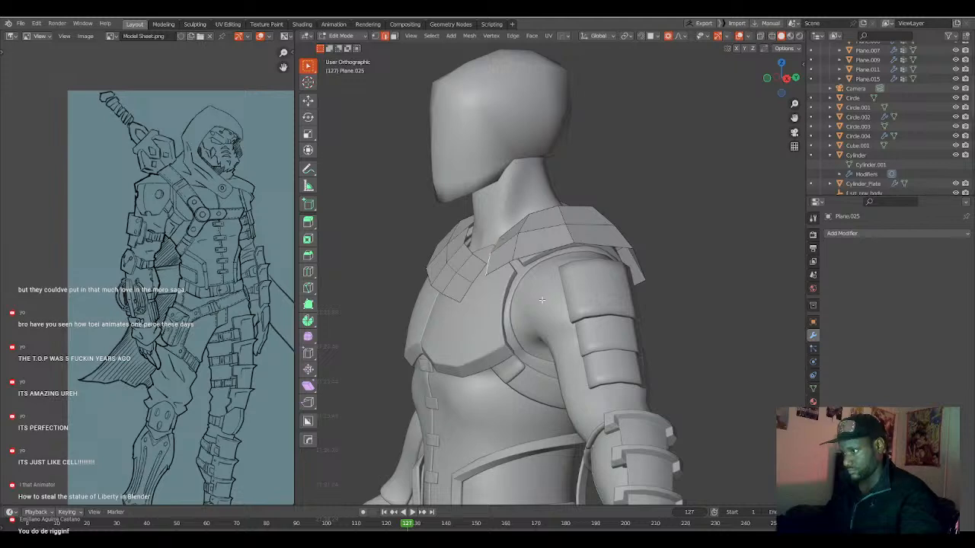
# Move and scale the strap's left-shoulder end edge so it follows the chest surface.
pyautogui.press('g')
pyautogui.click(545, 300)
pyautogui.moveTo(545, 300); pyautogui.dragTo(580, 307, button='middle')
pyautogui.press('s')
pyautogui.click(600, 303)
# Extrude another section toward the chest about -0.033 m in X and -0.040 m in Z, and scale and move its end.
pyautogui.press('g')
pyautogui.click(527, 299)
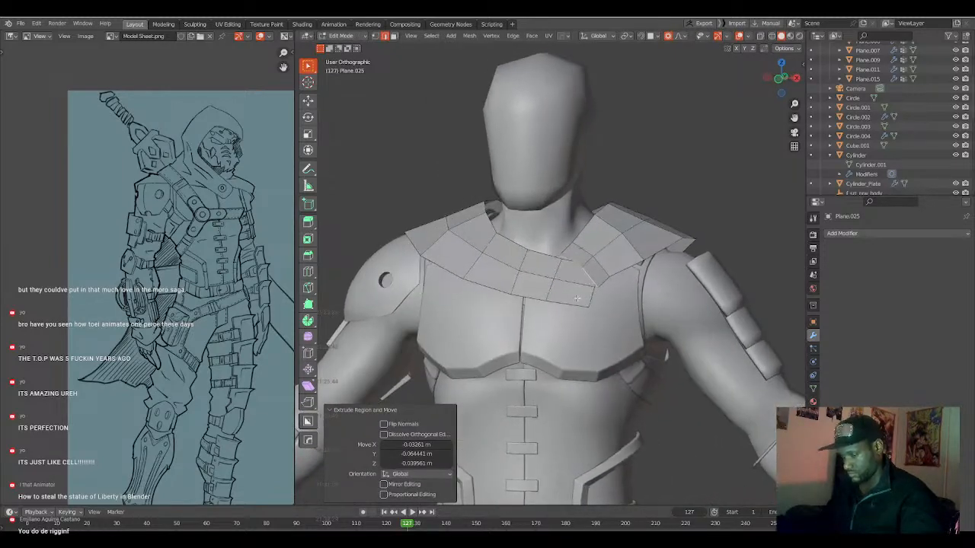
pyautogui.press('s')
pyautogui.click(579, 303)
pyautogui.press('g')
pyautogui.click(567, 310)
# Reposition the strap's front edges, moving the last one about 0.008 m in X and -0.027 m in Y with a 0.124 proportional size.
pyautogui.moveTo(567, 308); pyautogui.dragTo(702, 271, button='middle')
pyautogui.press('g')
pyautogui.click(642, 248)
pyautogui.press('1')
pyautogui.scroll(3, 636, 262)
pyautogui.press('g')
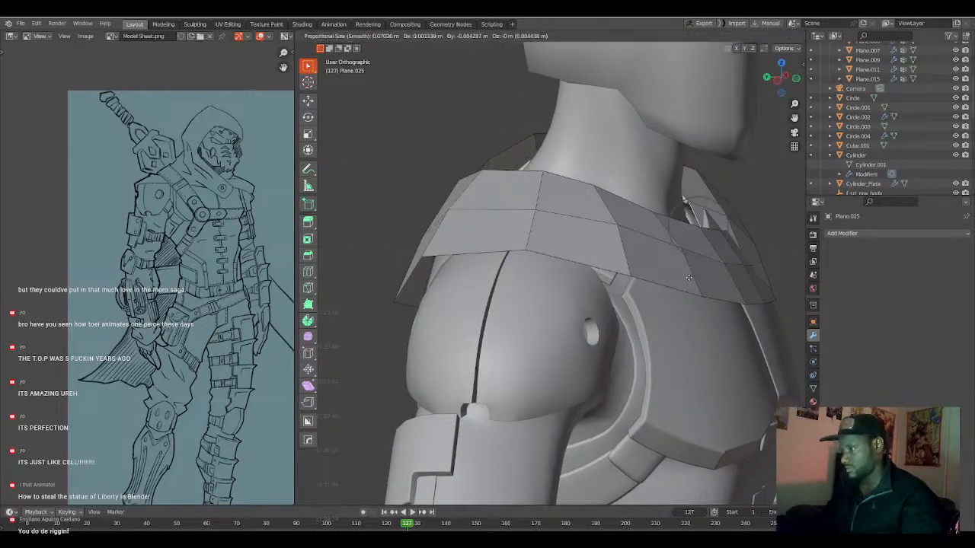
pyautogui.scroll(-5, 691, 275)
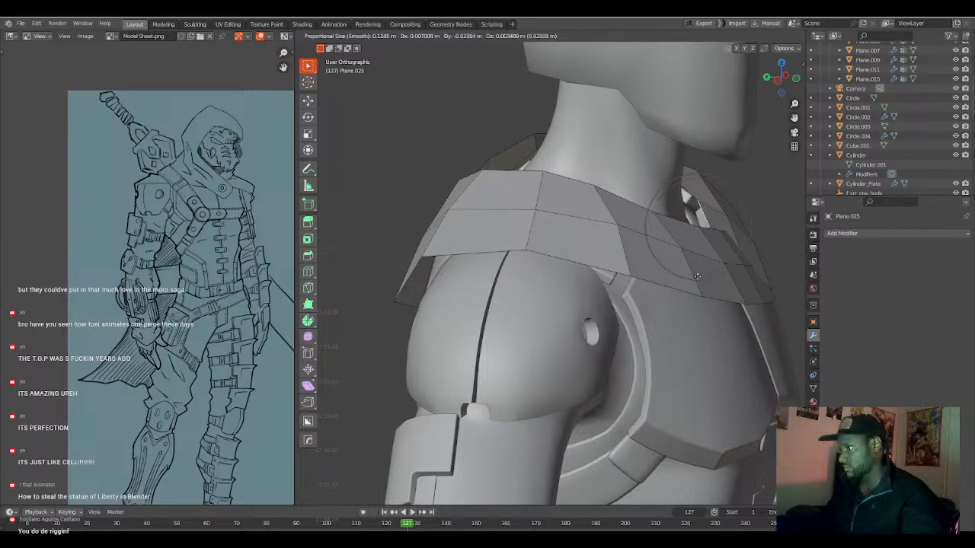
pyautogui.click(699, 276)
pyautogui.moveTo(698, 275); pyautogui.dragTo(597, 285, button='middle')
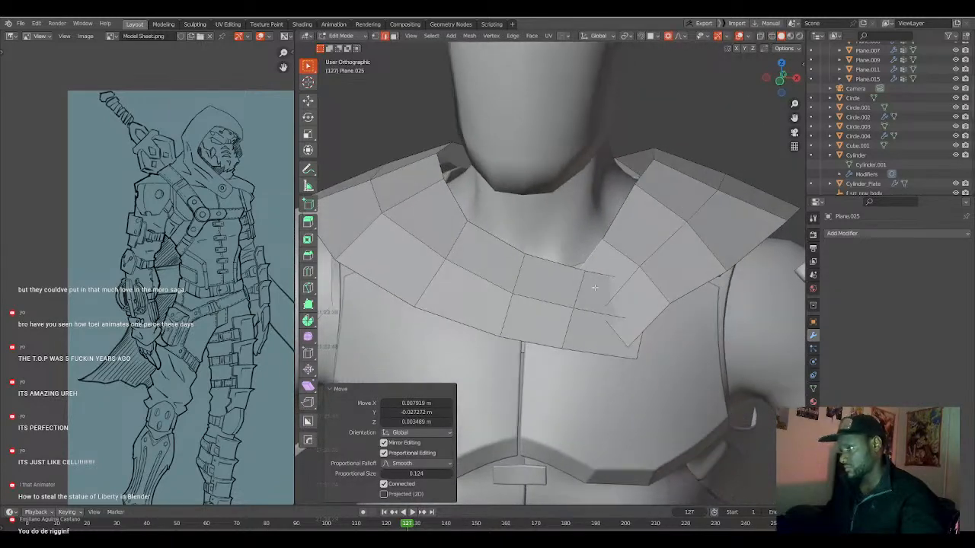
# Adjust the vertices around the overlapping strap ends on the left chest one by one, using wireframe view to reach them.
pyautogui.press('1')
pyautogui.hotkey('shift', 'z')
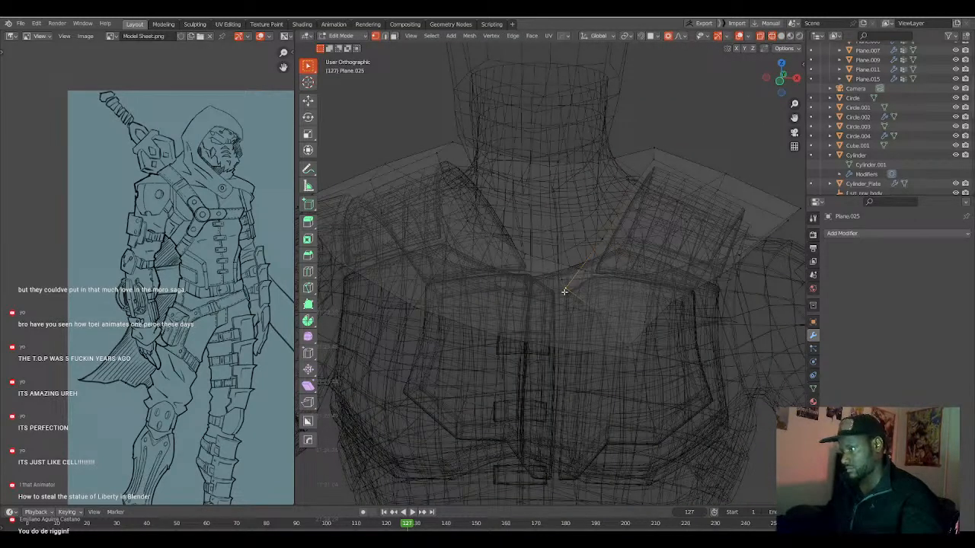
pyautogui.press('g')
pyautogui.click(588, 340)
pyautogui.press('g')
pyautogui.click(606, 344)
pyautogui.press('g')
pyautogui.click(573, 311)
pyautogui.press('g')
pyautogui.click(609, 242)
pyautogui.press('g')
pyautogui.click(612, 252)
pyautogui.press('g')
pyautogui.click(639, 342)
pyautogui.press('g')
pyautogui.click(637, 358)
pyautogui.press('g')
pyautogui.click(646, 308)
pyautogui.press('g')
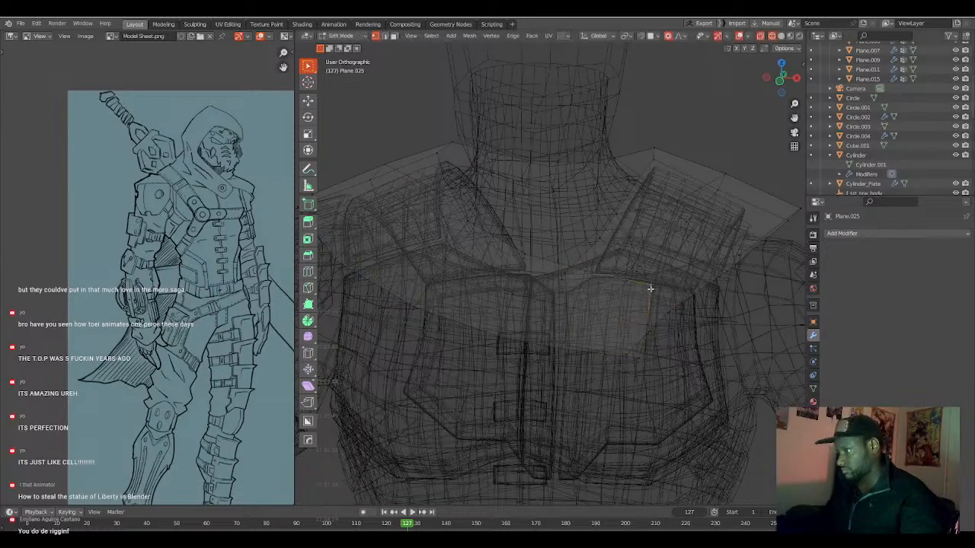
pyautogui.hotkey('shift', 'z')
# Move the lower vertex of the left strap section about 0.002 m in X, 0.024 m in Y and 0.005 m in Z.
pyautogui.moveTo(631, 316)
pyautogui.mouseDown(button='middle')
pyautogui.moveTo(572, 339)
pyautogui.moveTo(526, 329)
pyautogui.moveTo(410, 267)
pyautogui.mouseUp(button='middle')
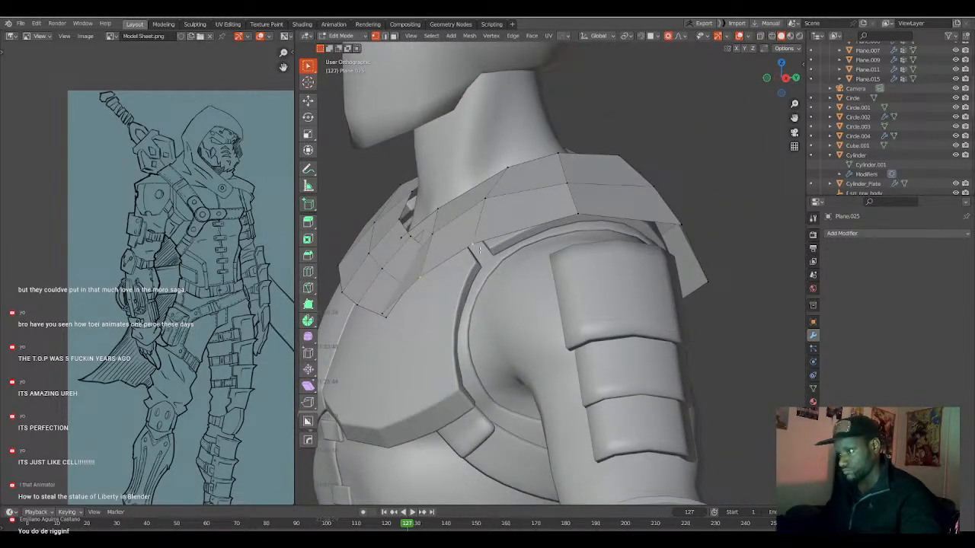
pyautogui.moveTo(478, 249); pyautogui.dragTo(468, 249, button='middle')
pyautogui.press('g')
pyautogui.click(467, 248)
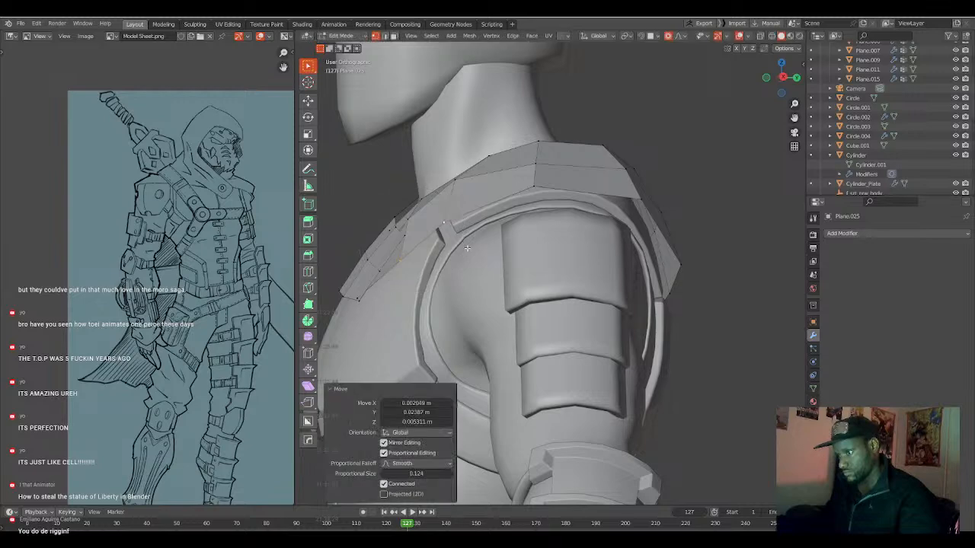
# Move the lower corner of the chest strap's end and the neighbouring left-strap vertex closer to the chest plate.
pyautogui.press('g')
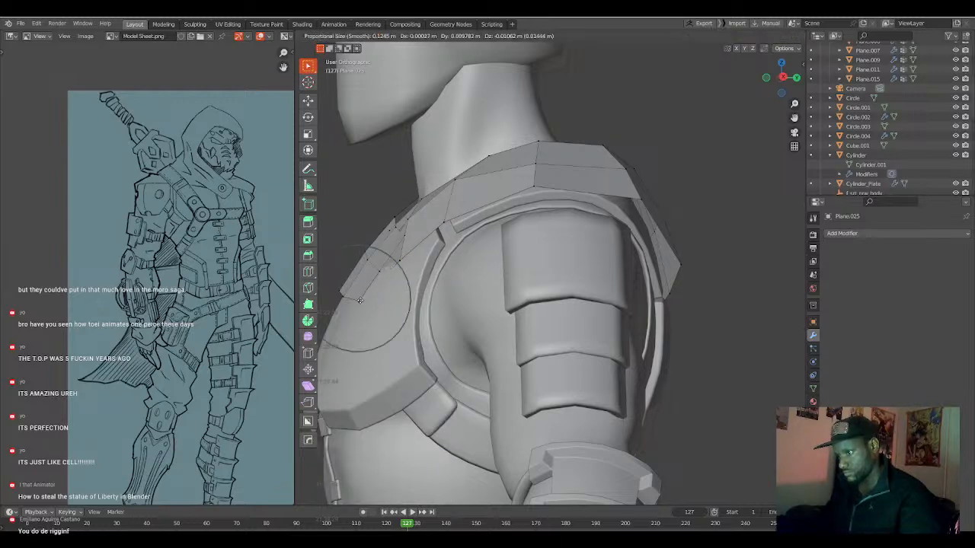
pyautogui.click(359, 300)
pyautogui.click(400, 263)
pyautogui.moveTo(401, 263); pyautogui.dragTo(387, 277, button='middle')
pyautogui.press('g')
pyautogui.click(385, 281)
pyautogui.click(350, 300)
pyautogui.press('g')
pyautogui.rightClick(352, 298)
pyautogui.press('g')
pyautogui.rightClick(355, 296)
# Select the hidden corner vertex at the overlapping strap ends in wireframe and reposition it in solid view.
pyautogui.hotkey('shift', 'z')
pyautogui.moveTo(356, 304); pyautogui.dragTo(409, 318, button='middle')
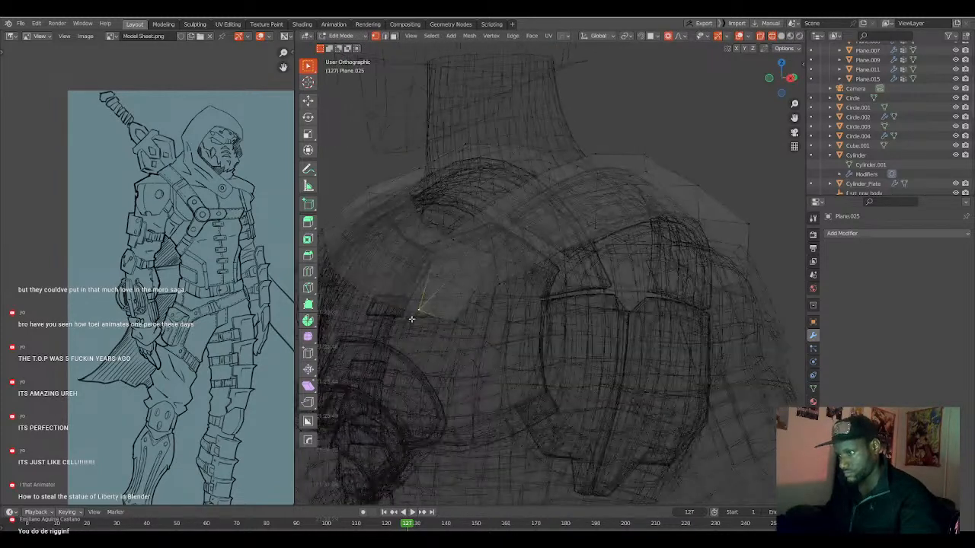
pyautogui.moveTo(450, 323); pyautogui.dragTo(448, 323)
pyautogui.hotkey('shift', 'z')
pyautogui.moveTo(449, 323)
pyautogui.mouseDown(button='middle')
pyautogui.moveTo(472, 323)
pyautogui.moveTo(405, 322)
pyautogui.moveTo(473, 313)
pyautogui.mouseUp(button='middle')
pyautogui.press('g')
pyautogui.click(415, 324)
# Move a vertex of the left strap section near the collar to follow the chest surface.
pyautogui.click(474, 258)
pyautogui.moveTo(474, 258); pyautogui.dragTo(437, 294, button='middle')
pyautogui.press('g')
pyautogui.click(457, 275)
# Reposition the upper vertices of the left strap section beside the neck to smooth its inner edge.
pyautogui.click(415, 261)
pyautogui.press('g')
pyautogui.click(429, 265)
pyautogui.press('g')
pyautogui.click(411, 261)
pyautogui.moveTo(412, 261); pyautogui.dragTo(432, 304, button='middle')
pyautogui.press('g')
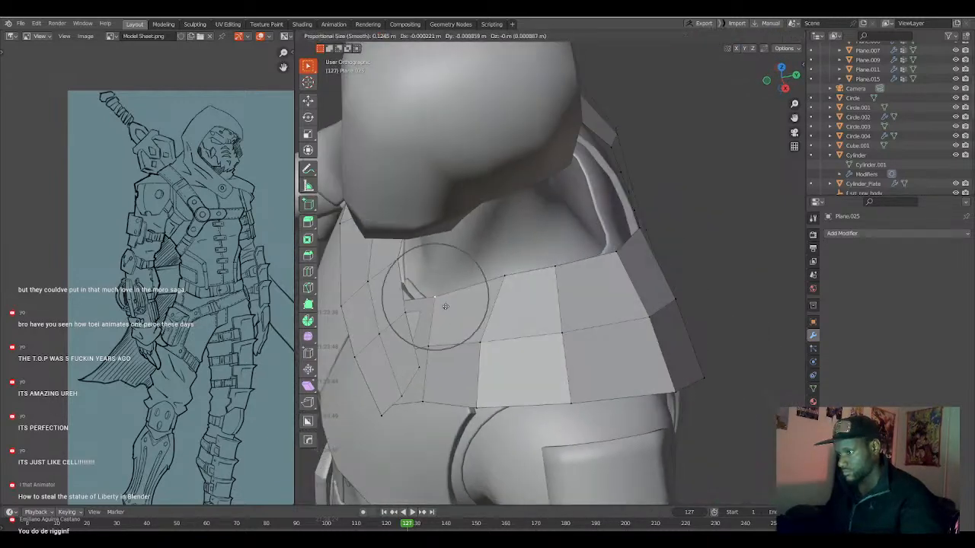
pyautogui.click(438, 307)
# Select the hidden inner vertex at the neck in wireframe and move it about 0.003 m in X, -0.01 m in Y and -0.005 m in Z.
pyautogui.hotkey('shift', 'z')
pyautogui.click(399, 302)
pyautogui.hotkey('shift', 'z')
pyautogui.press('g')
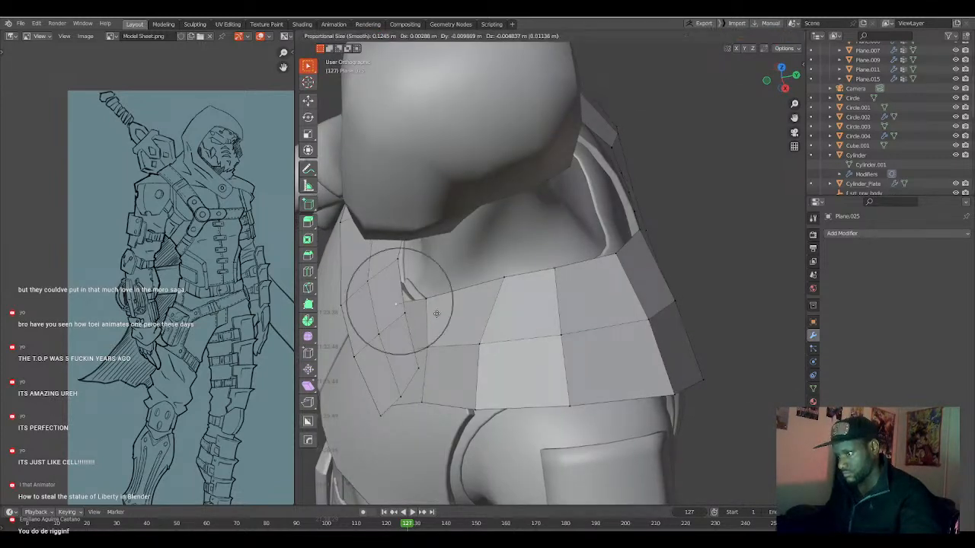
pyautogui.click(440, 314)
# Move the strap's front end about -0.010 m along Y with a proportional size of about 0.267, and return to front view.
pyautogui.scroll(-4, 440, 314)
pyautogui.moveTo(440, 314); pyautogui.dragTo(546, 301, button='middle')
pyautogui.scroll(-2, 546, 301)
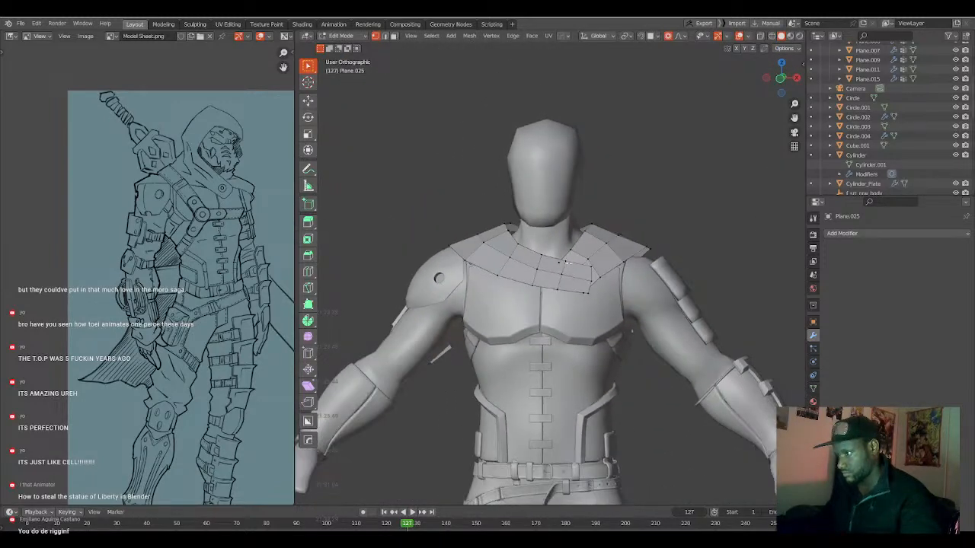
pyautogui.moveTo(587, 266); pyautogui.dragTo(546, 294, button='middle')
pyautogui.press('g')
pyautogui.press('y')
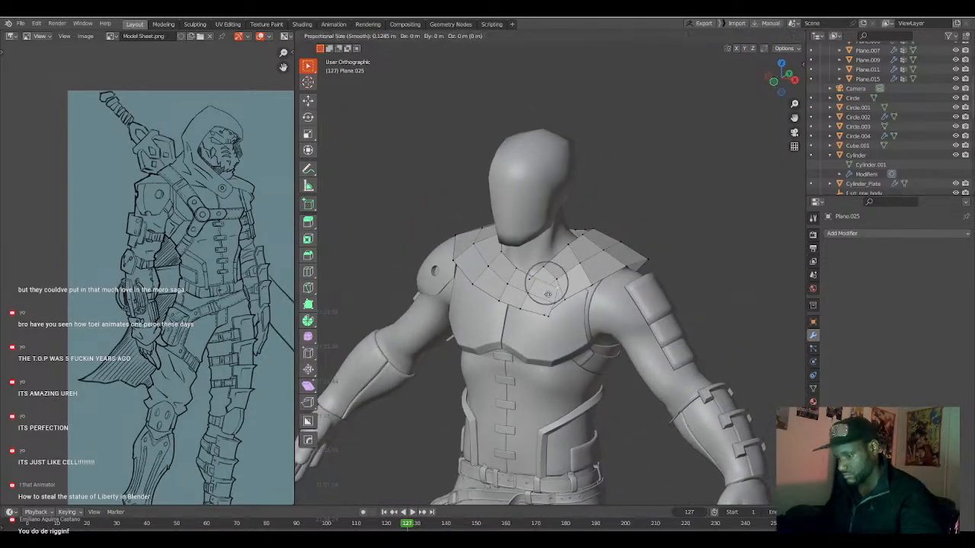
pyautogui.scroll(-12, 547, 294)
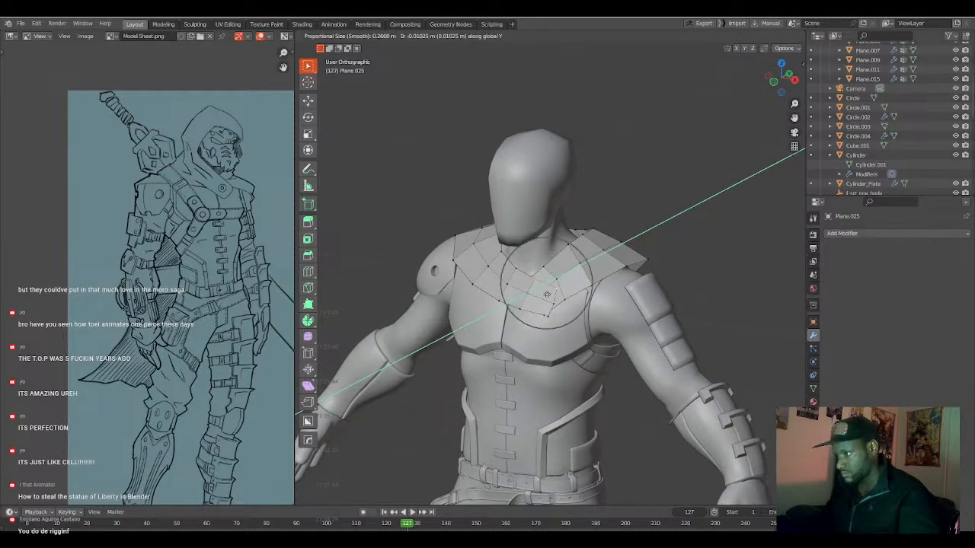
pyautogui.click(546, 295)
pyautogui.moveTo(546, 296); pyautogui.dragTo(587, 295, button='middle')
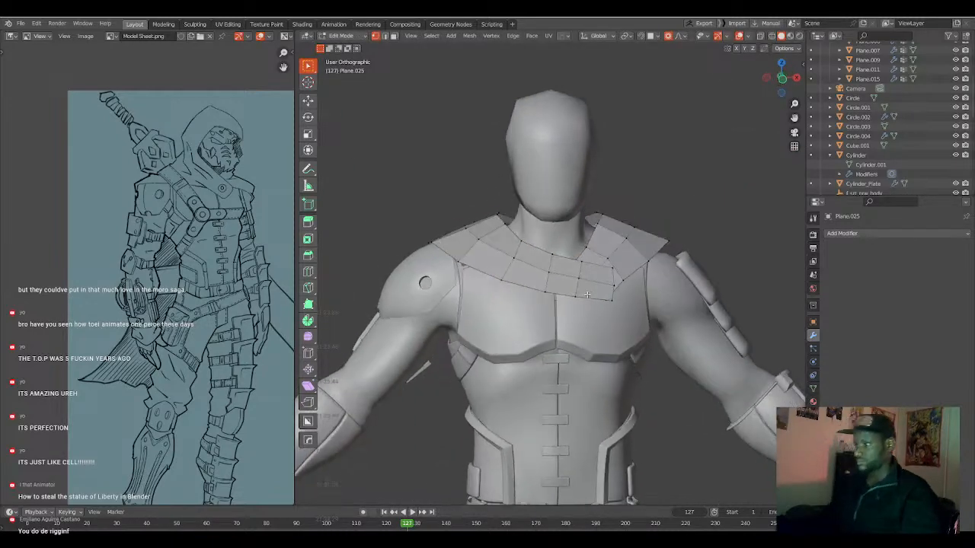
pyautogui.press('KP_1')
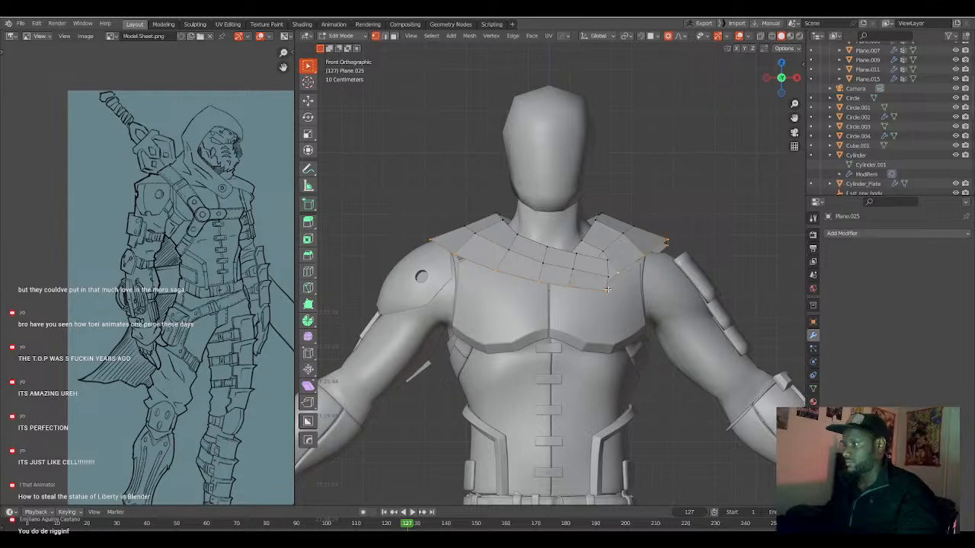
# Deselect the chest-front vertices of the mantle's outer edge in wireframe, keeping the shoulder and back edge selected, and return to solid front view.
pyautogui.hotkey('shift', 'z')
pyautogui.moveTo(605, 292); pyautogui.dragTo(578, 310, button='middle')
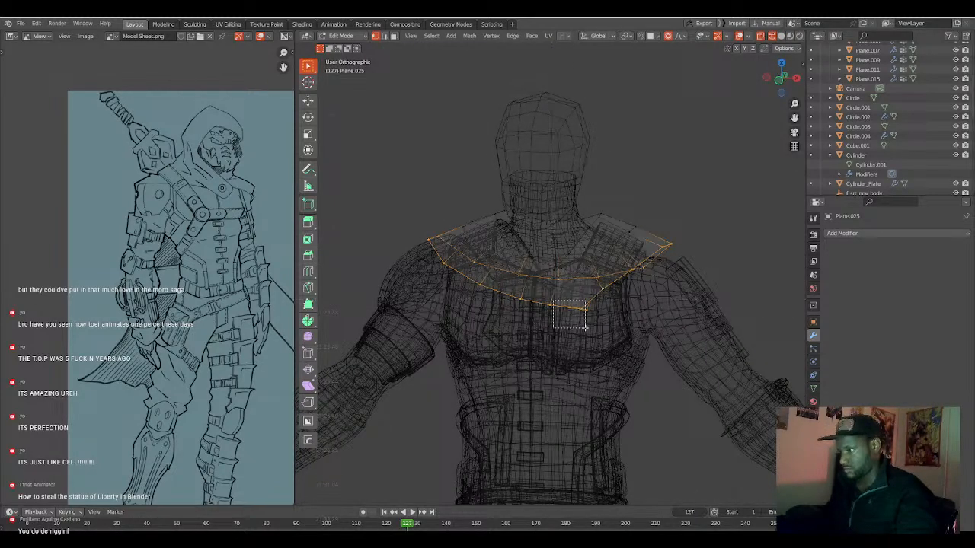
pyautogui.press('b')
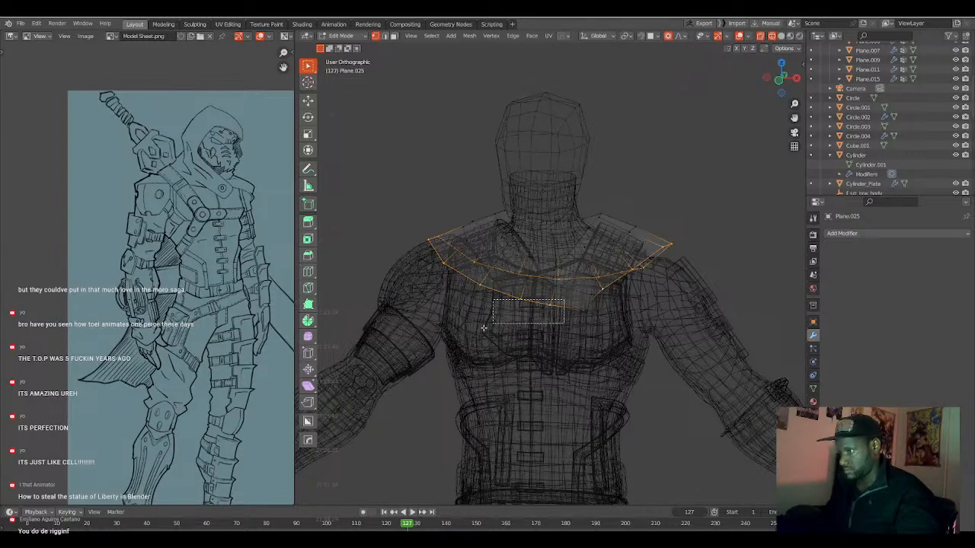
pyautogui.moveTo(462, 284); pyautogui.dragTo(515, 335, button='middle')
pyautogui.moveTo(624, 274); pyautogui.dragTo(540, 343, button='middle')
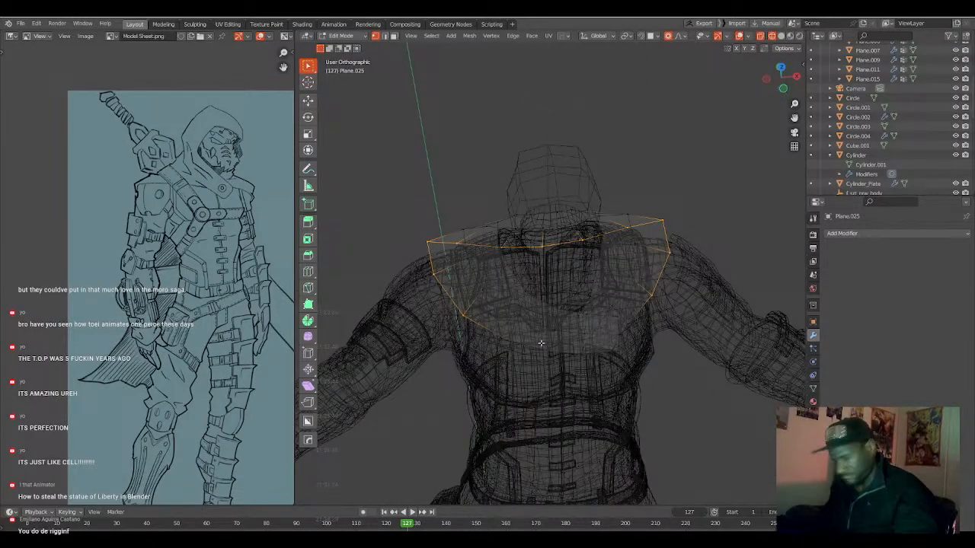
pyautogui.moveTo(554, 335); pyautogui.dragTo(678, 380, button='middle')
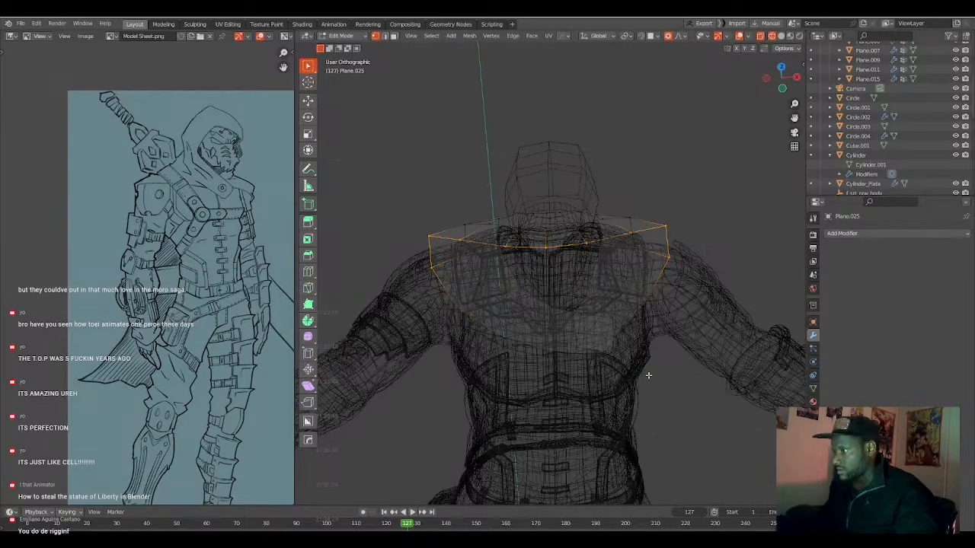
pyautogui.press('KP_1')
pyautogui.press('z')
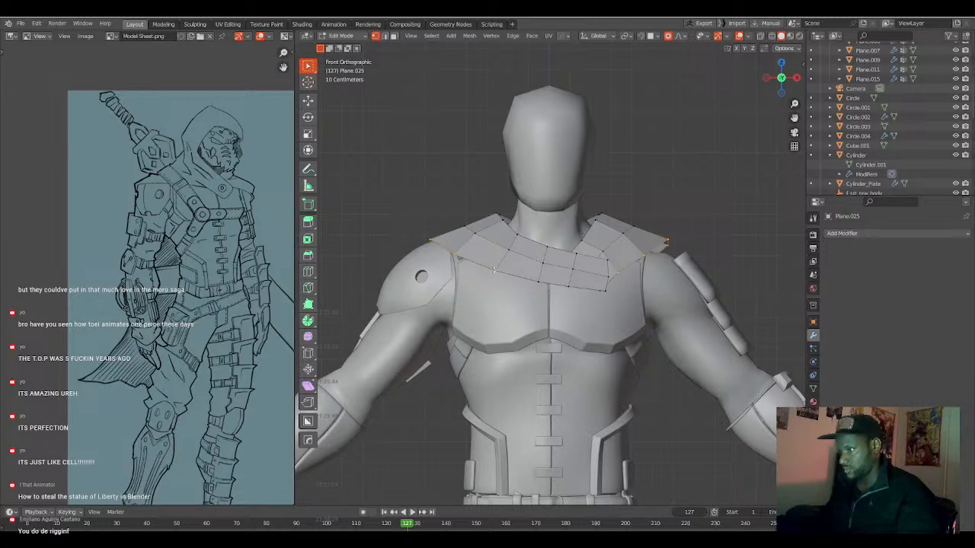
# Extrude the selected outer edge about 0.037 m downward along Z and, with proportional editing off, scale it by 1.102.
pyautogui.press('g')
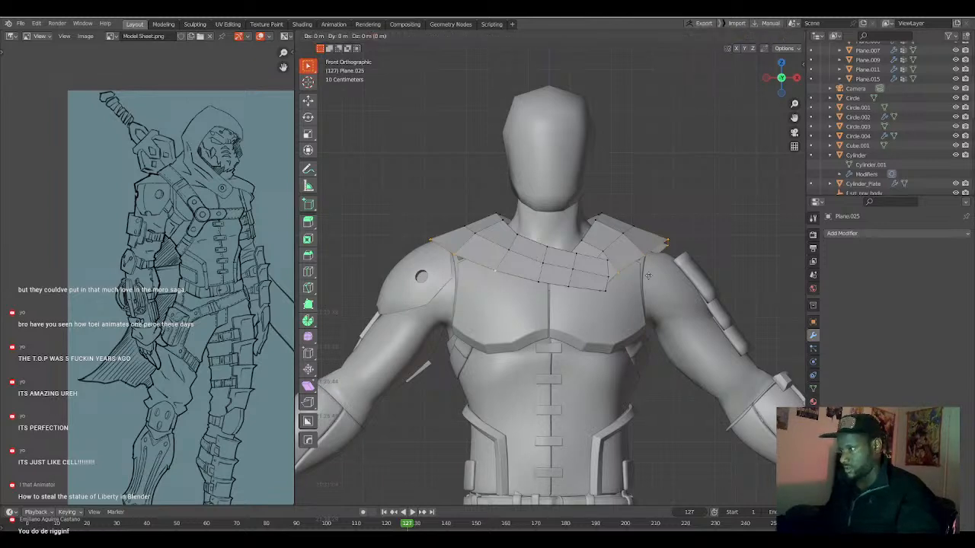
pyautogui.press('z')
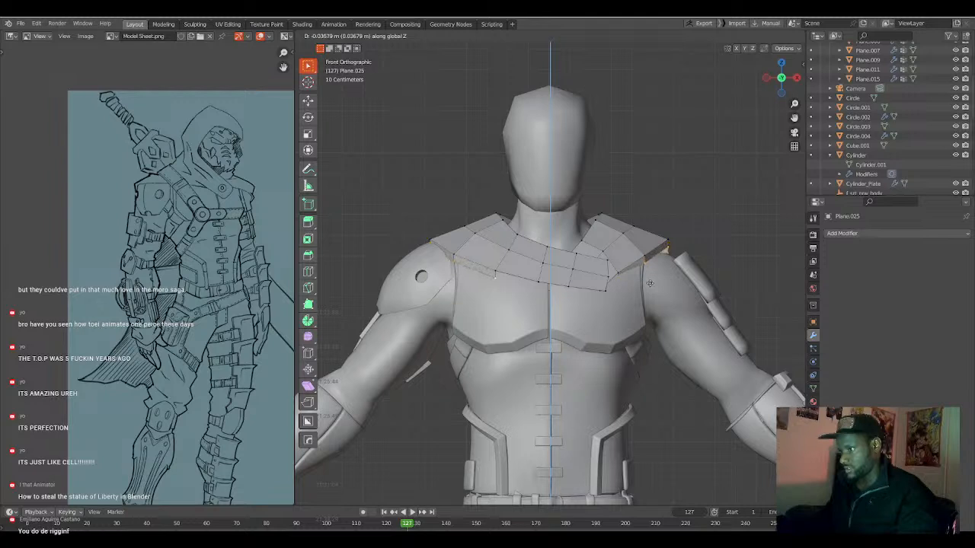
pyautogui.click(650, 283)
pyautogui.press('o')
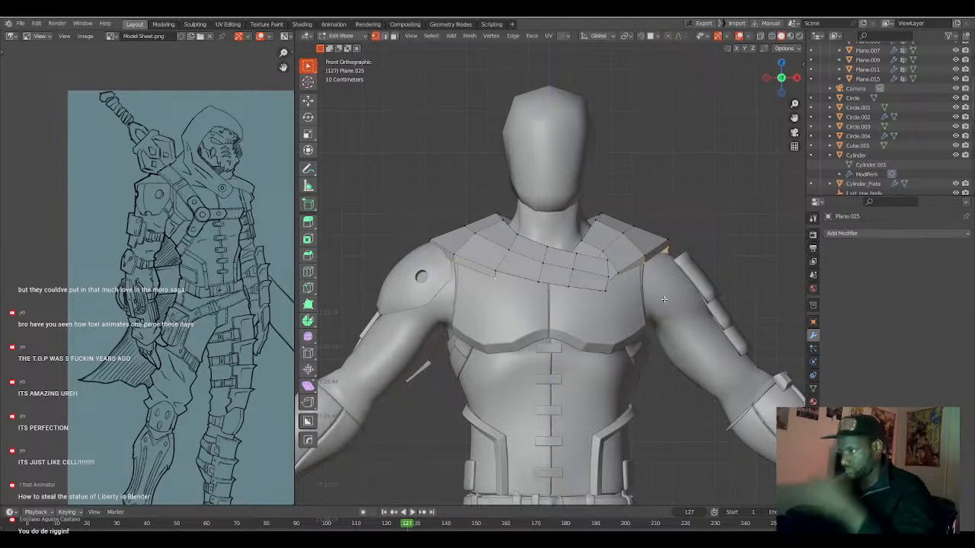
pyautogui.press('s')
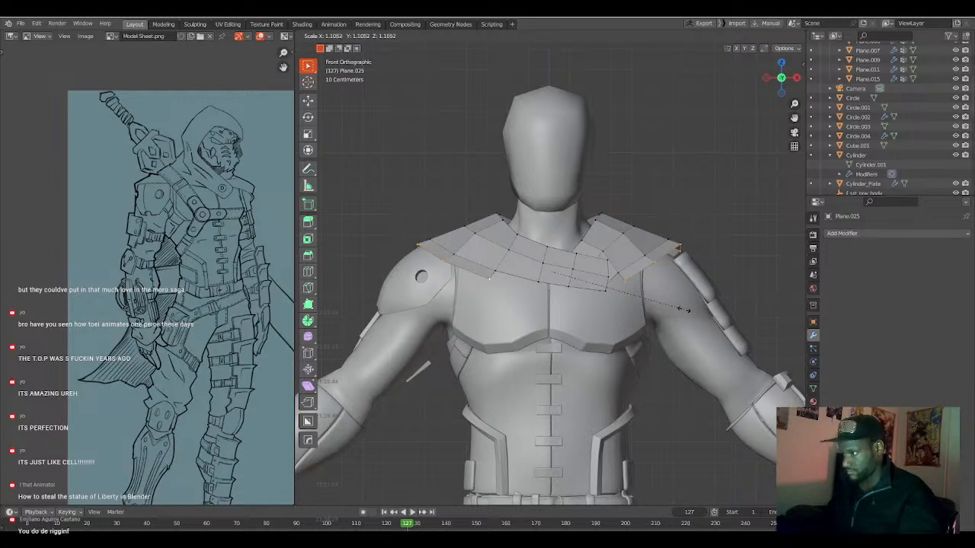
pyautogui.click(683, 309)
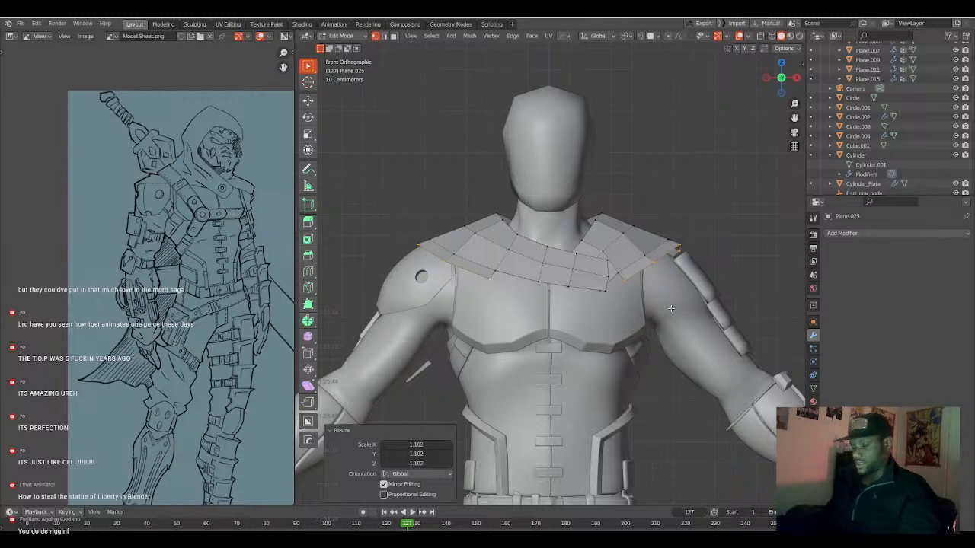
# Extrude the outer edge again about 0.028 m downward along Z and scale it up by about 1.05.
pyautogui.press('g')
pyautogui.press('z')
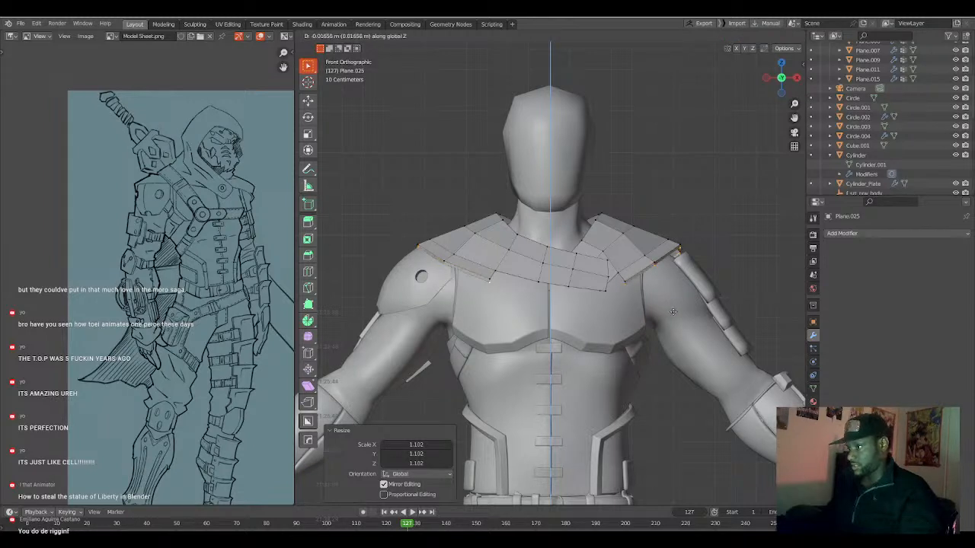
pyautogui.click(673, 314)
pyautogui.press('s')
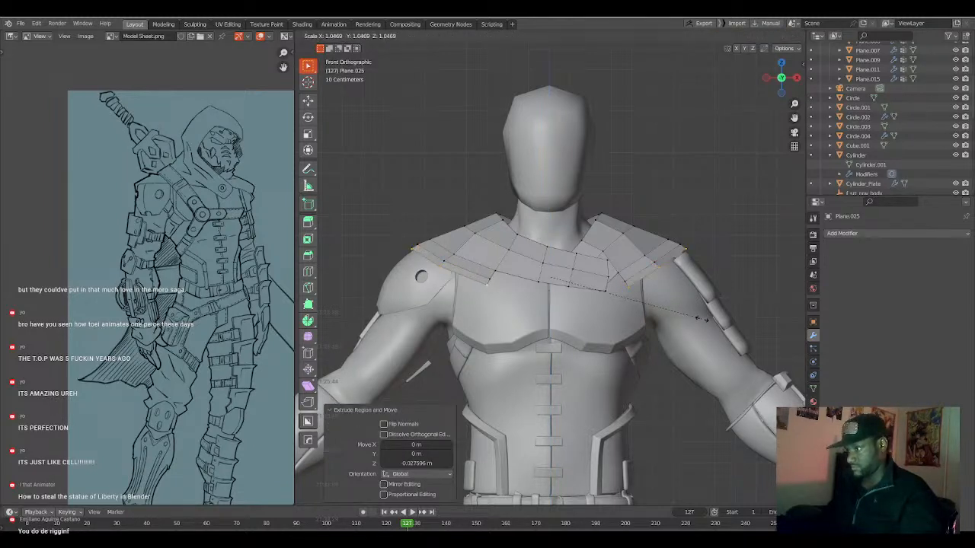
pyautogui.click(705, 319)
# Lower the new outer edge about 0.020 m along Z and scale it up by about 1.02.
pyautogui.press('g')
pyautogui.press('z')
pyautogui.click(703, 324)
pyautogui.press('s')
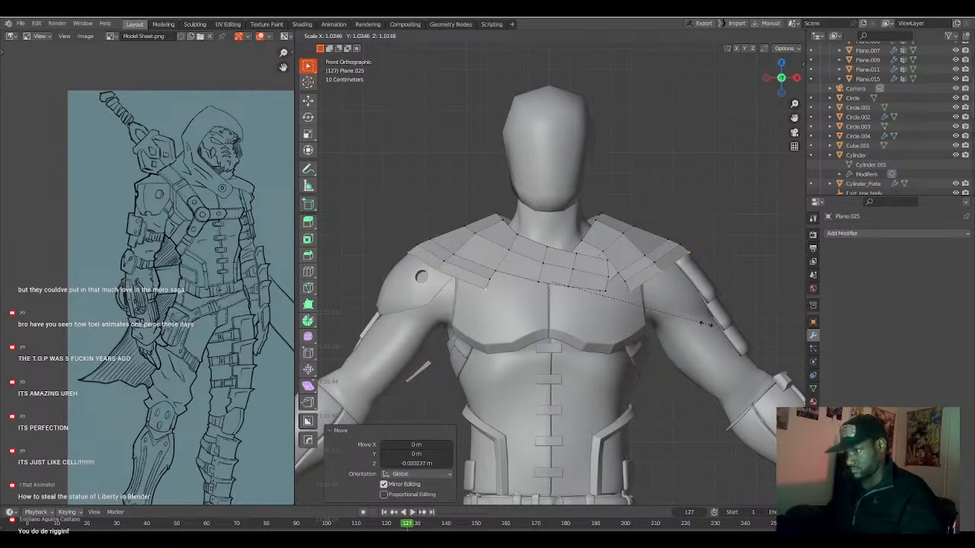
pyautogui.click(707, 324)
# Select the upper vertex row across the back and shift it about 0.015 m in Y and 0.035 m in Z, refining its position in side view.
pyautogui.moveTo(707, 323); pyautogui.dragTo(633, 270, button='middle')
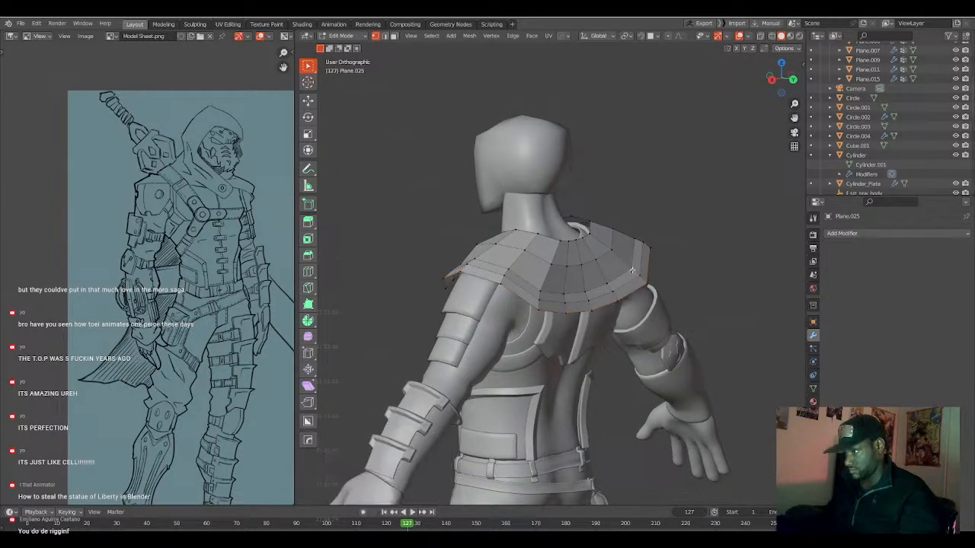
pyautogui.keyDown('ctrl'); pyautogui.click(541, 283); pyautogui.keyUp('ctrl')
pyautogui.press('KP_3')
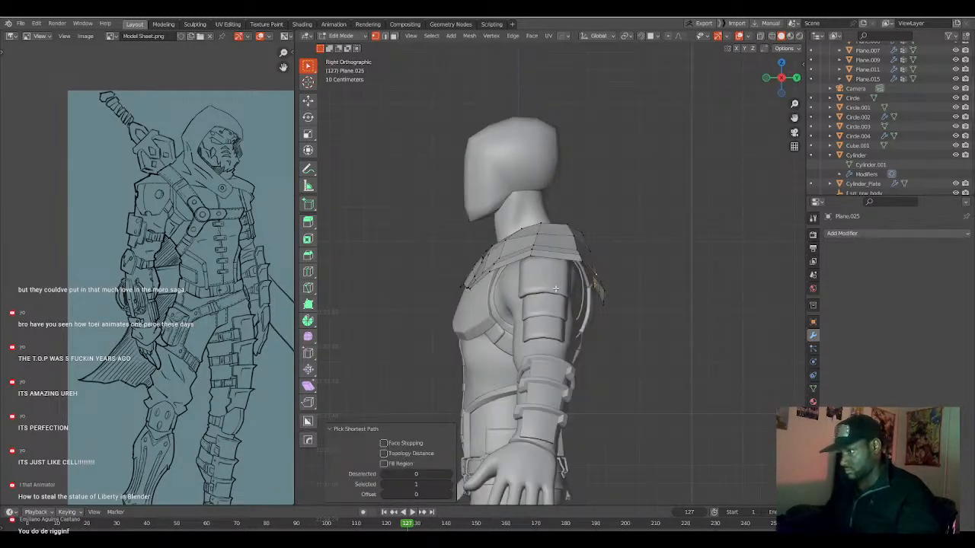
pyautogui.press('g')
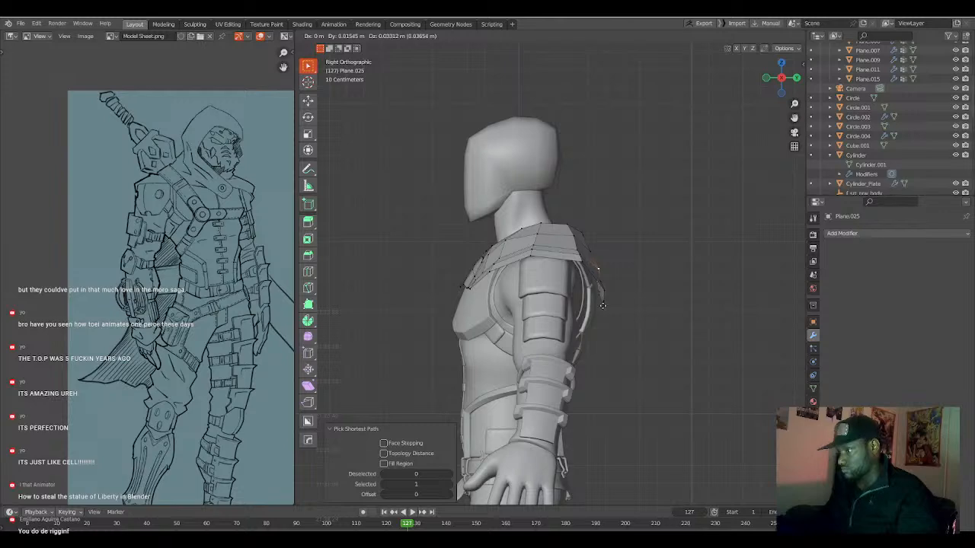
pyautogui.click(602, 306)
pyautogui.moveTo(602, 306); pyautogui.dragTo(583, 296, button='middle')
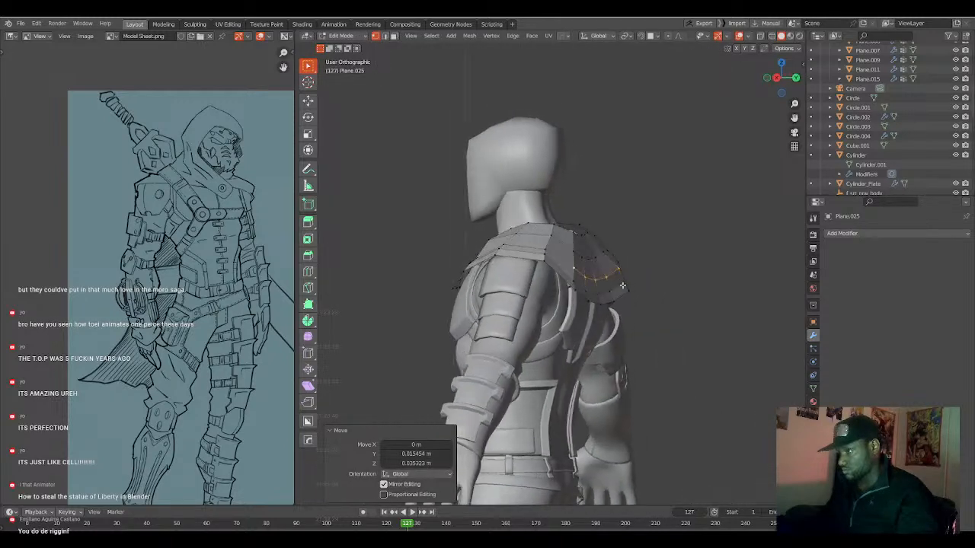
pyautogui.press('KP_3')
pyautogui.scroll(2, 622, 285)
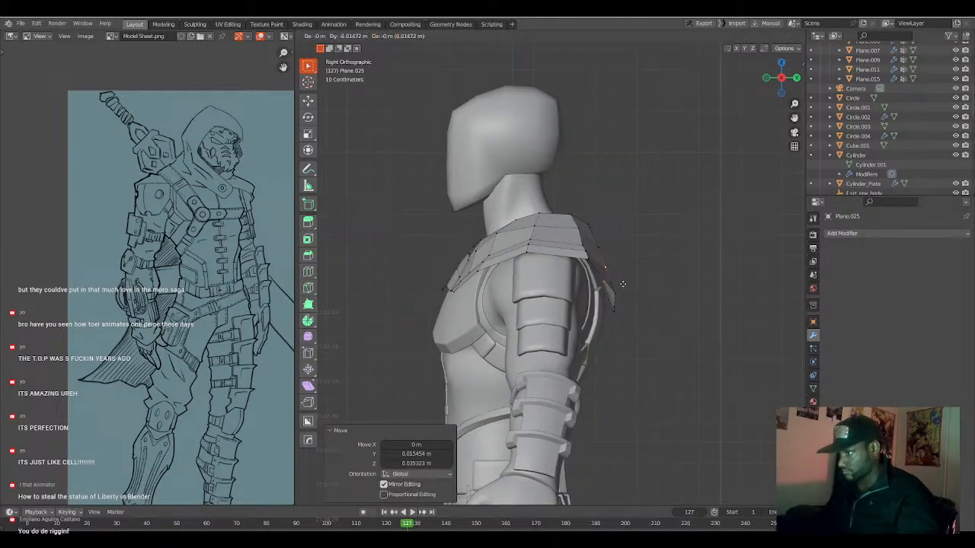
pyautogui.click(614, 303)
pyautogui.moveTo(614, 303); pyautogui.dragTo(591, 315, button='middle')
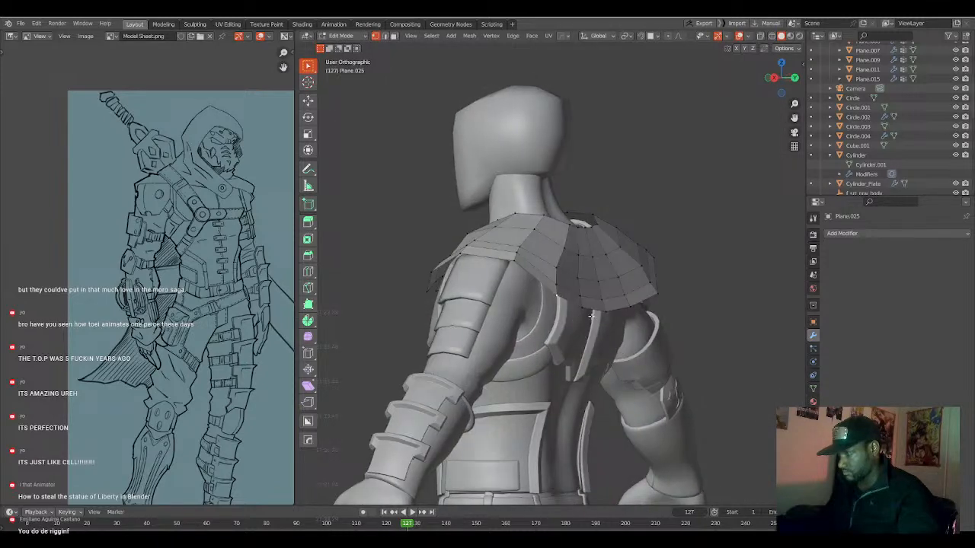
# Select the lower back rows of the mantle and move them about -0.015 m in Y and -0.050 m in Z.
pyautogui.keyDown('ctrl'); pyautogui.click(652, 292); pyautogui.keyUp('ctrl')
pyautogui.press('KP_3')
pyautogui.press('g')
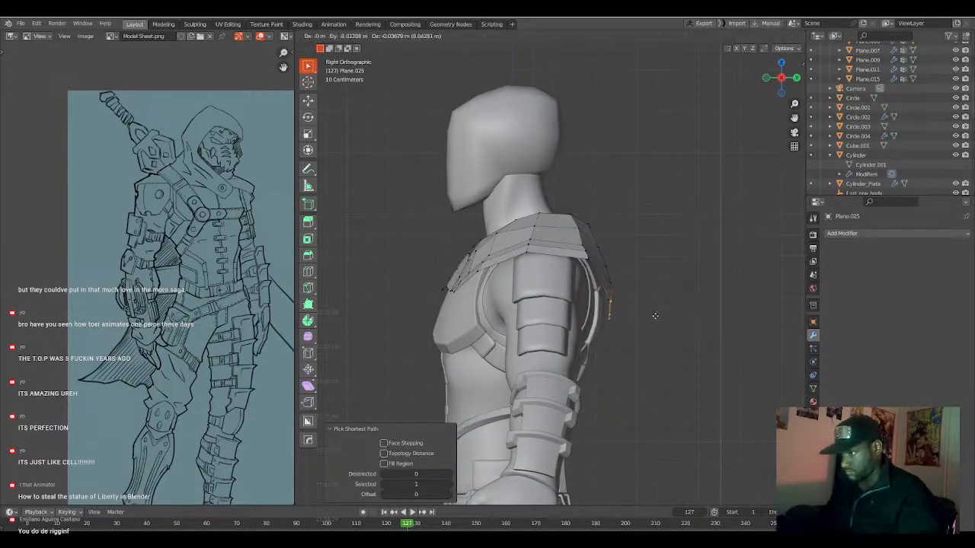
pyautogui.click(656, 318)
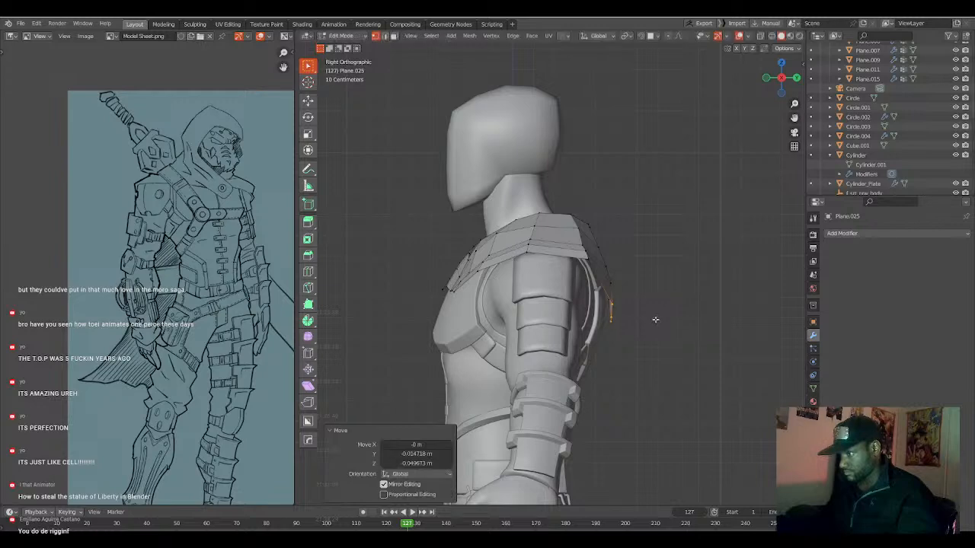
# Extrude the mantle's lower back edge into a cape panel, offset about 0.050 m in Y and -0.511 m in Z.
pyautogui.moveTo(645, 320); pyautogui.dragTo(683, 294, button='middle')
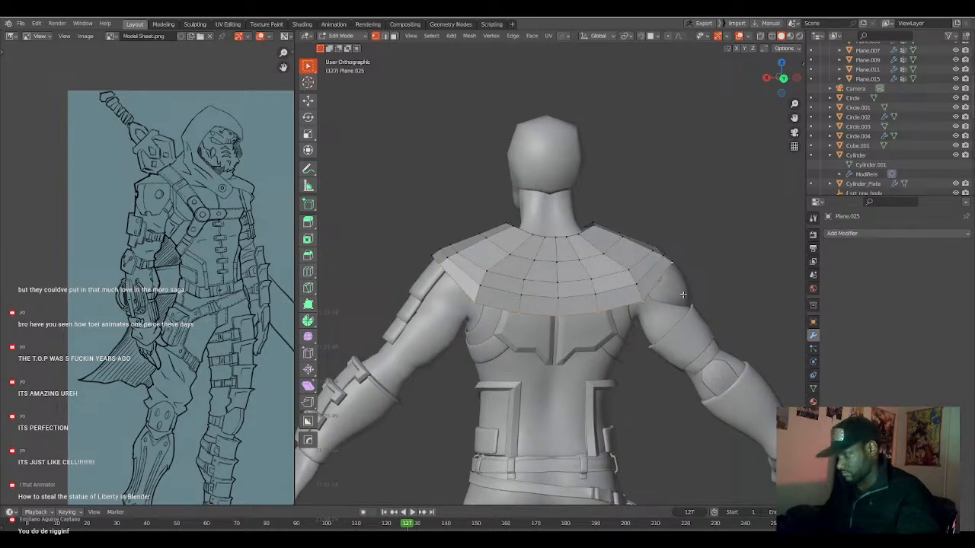
pyautogui.press('KP_3')
pyautogui.scroll(-3, 683, 295)
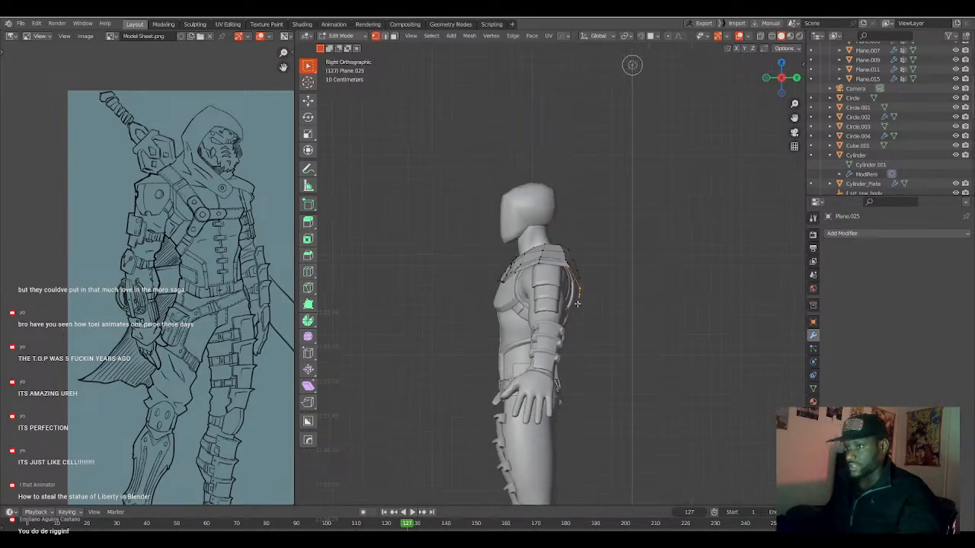
pyautogui.press('g')
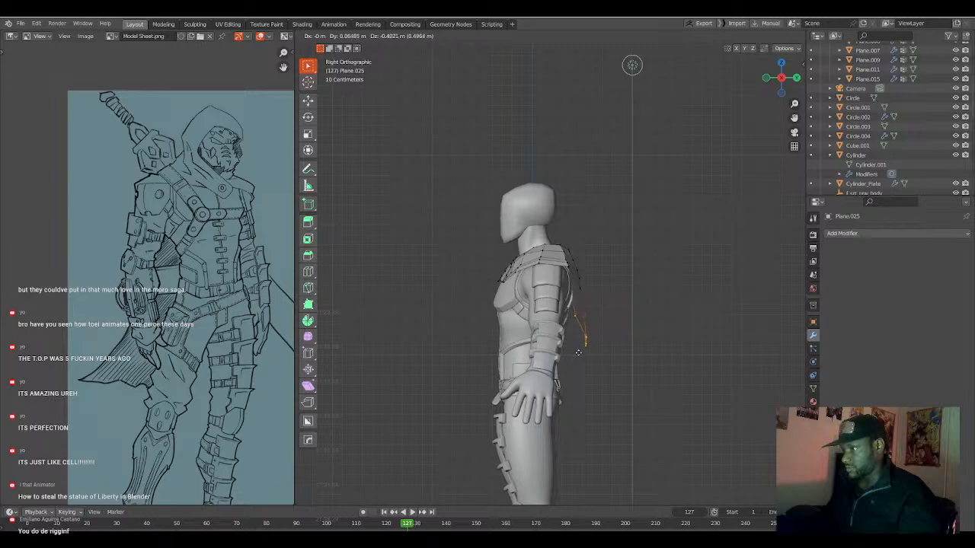
pyautogui.click(577, 354)
pyautogui.scroll(4, 576, 354)
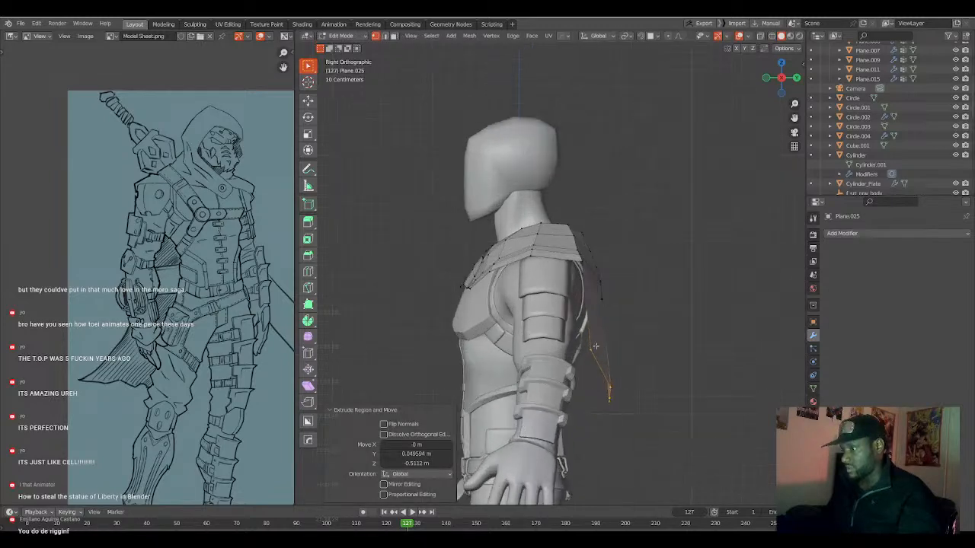
# Select the two outer shoulder corner vertices where the cape panel begins, working in back view.
pyautogui.moveTo(576, 354); pyautogui.dragTo(502, 253, button='middle')
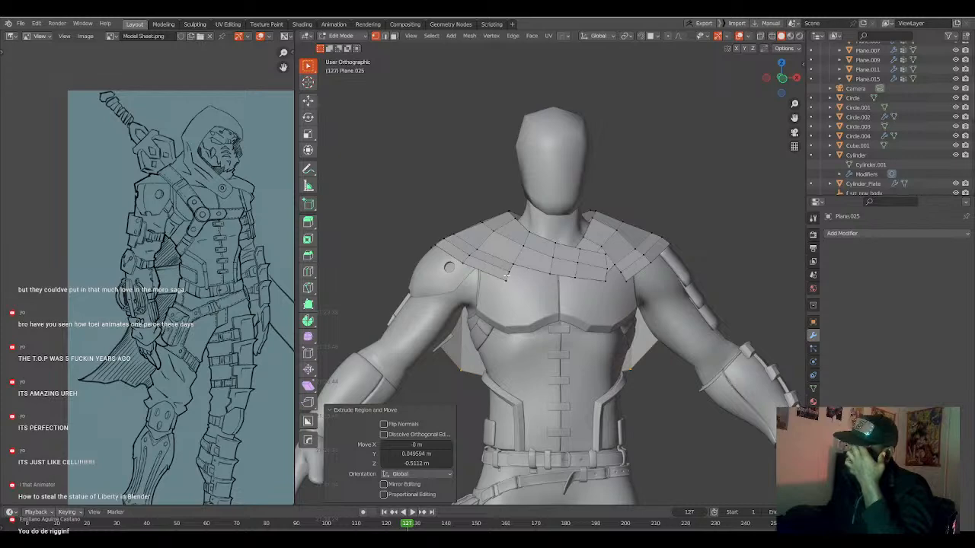
pyautogui.moveTo(505, 293); pyautogui.dragTo(657, 275, button='middle')
pyautogui.click(665, 252)
pyautogui.press('ctrl+KP_1')
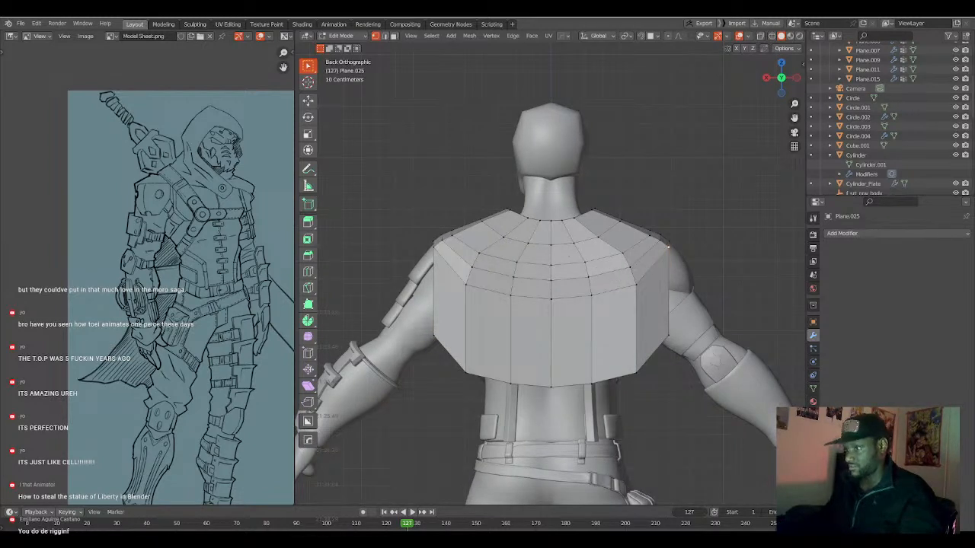
pyautogui.click(434, 247)
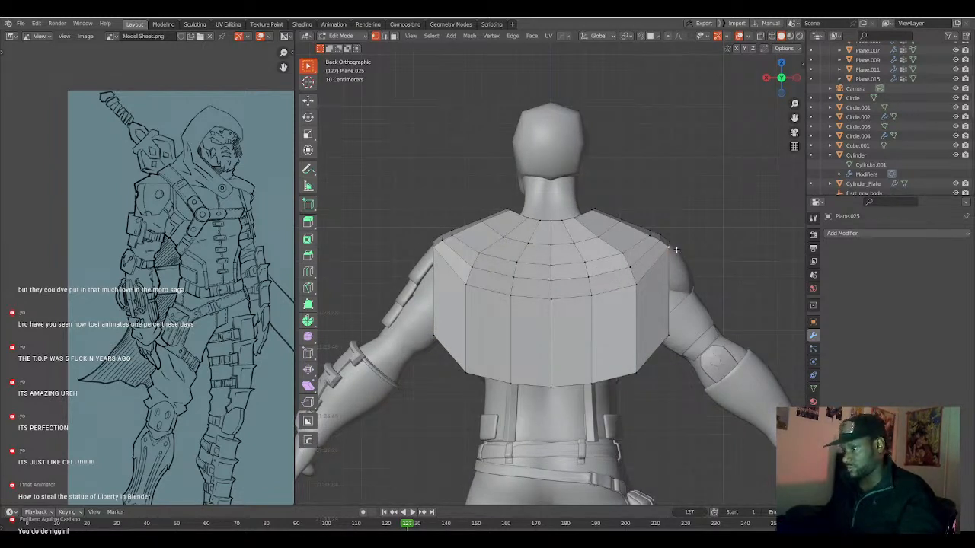
pyautogui.press('s')
pyautogui.press('z')
pyautogui.rightClick(683, 286)
# Scale the two shoulder corner vertices to 0.903 along X with proportional editing at a size of about 0.572.
pyautogui.press('s')
pyautogui.press('z')
pyautogui.press('x')
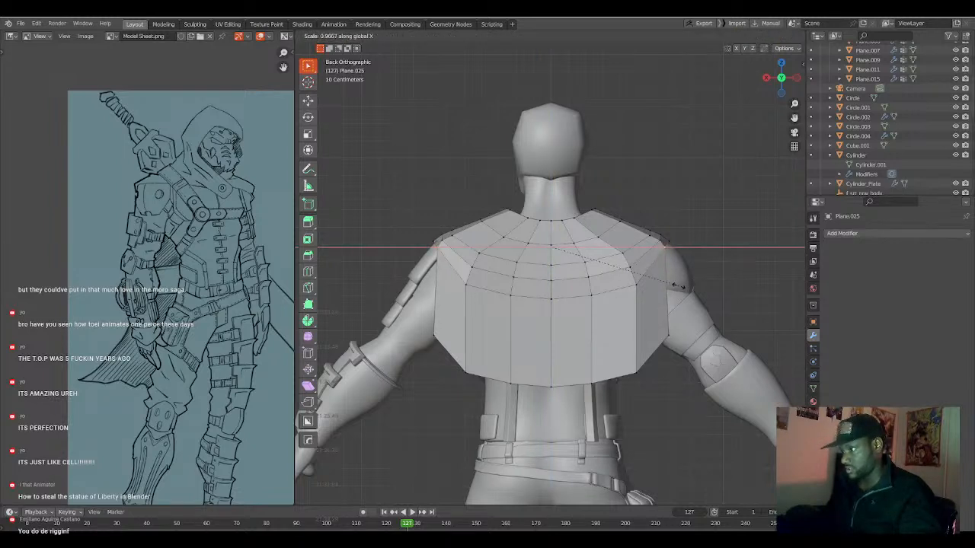
pyautogui.press('o')
pyautogui.scroll(-2, 680, 289)
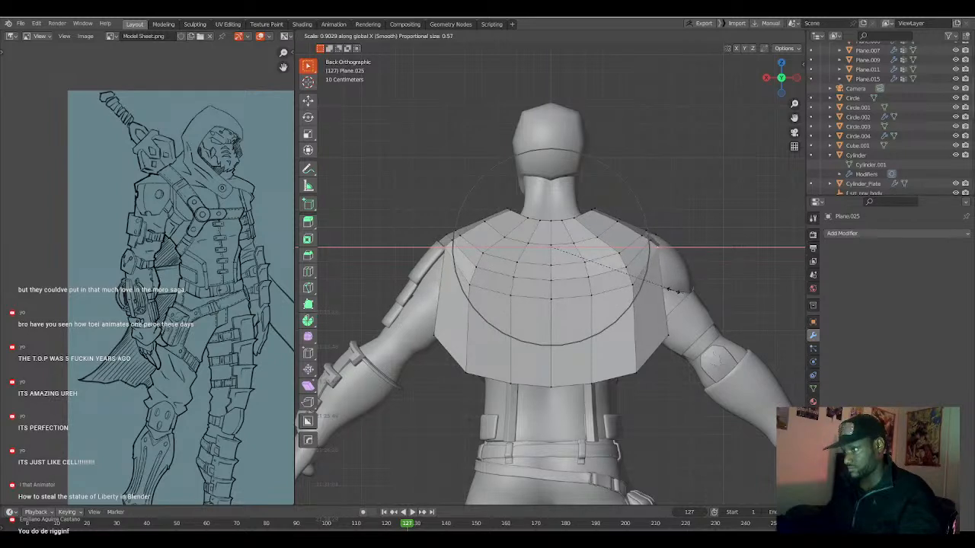
pyautogui.click(678, 290)
# Raise the two shoulder corner vertices about 0.035 m along Z with a proportional size of about 0.692.
pyautogui.press('g')
pyautogui.press('z')
pyautogui.scroll(3, 676, 290)
pyautogui.scroll(-5, 677, 289)
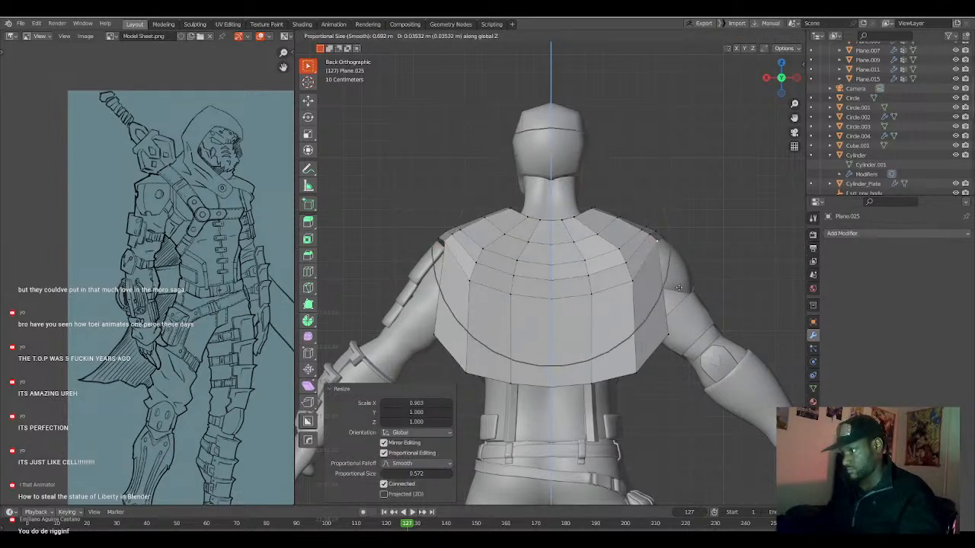
pyautogui.click(659, 300)
# Select the two outer vertices of the back row below the shoulders and scale them inward along X with a smaller proportional falloff.
pyautogui.scroll(-2, 658, 300)
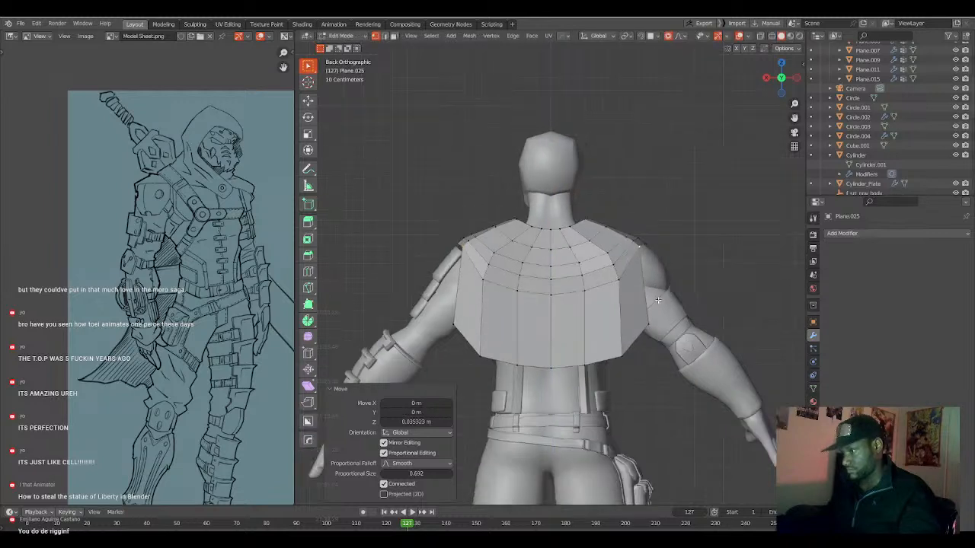
pyautogui.click(620, 280)
pyautogui.keyDown('ctrl'); pyautogui.click(484, 280); pyautogui.keyUp('ctrl')
pyautogui.press('s')
pyautogui.press('x')
pyautogui.scroll(4, 624, 324)
pyautogui.scroll(1, 623, 324)
pyautogui.click(623, 324)
# Widen the shoulder corner vertices by 1.051 along X with a proportional size of about 0.430.
pyautogui.click(641, 247)
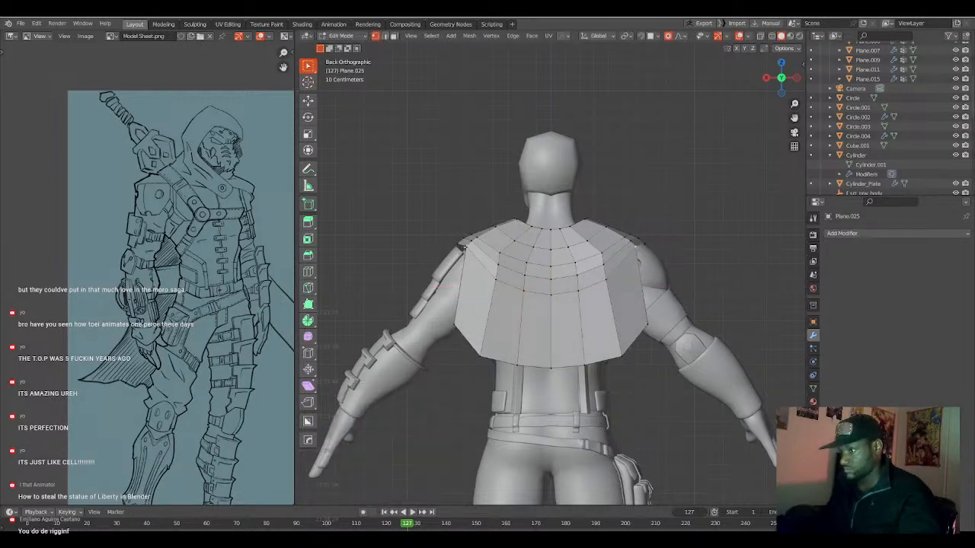
pyautogui.press('s')
pyautogui.press('x')
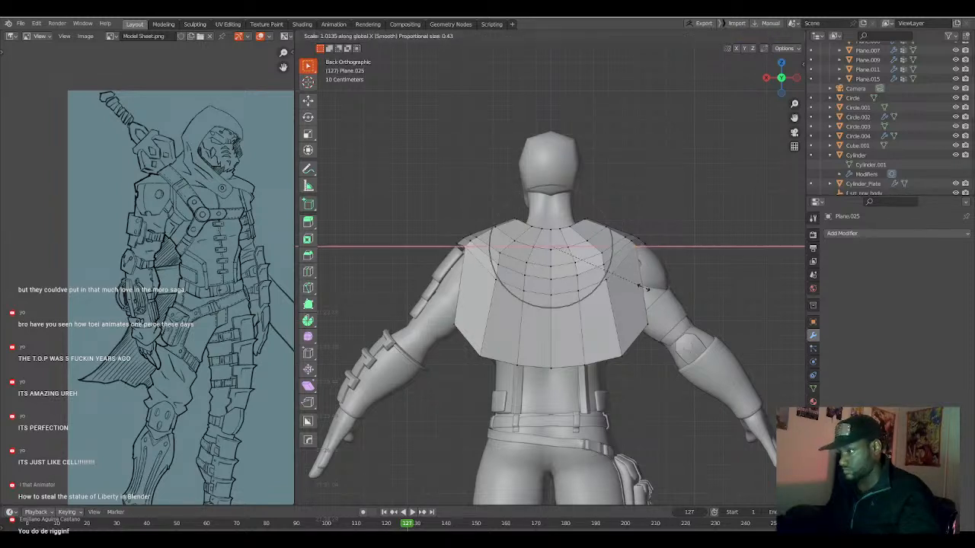
pyautogui.click(648, 297)
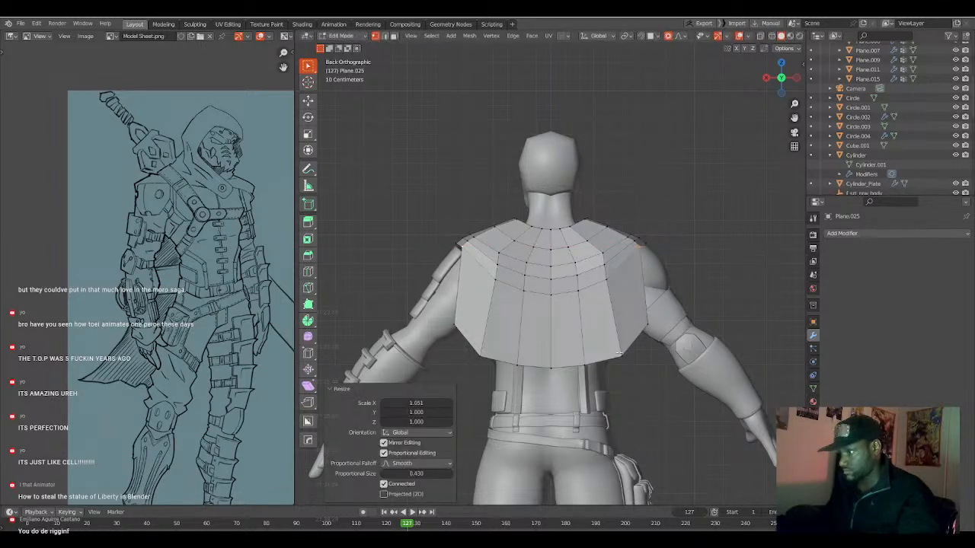
# Lower the outer hem corners of the back cape about 0.21 m along Z and scale the hem to 0.902.
pyautogui.click(644, 322)
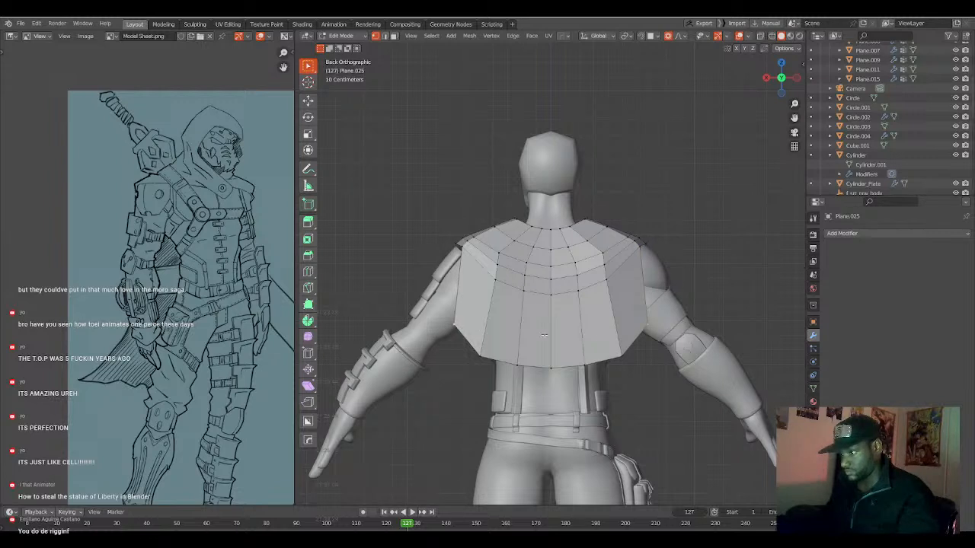
pyautogui.press('g')
pyautogui.press('z')
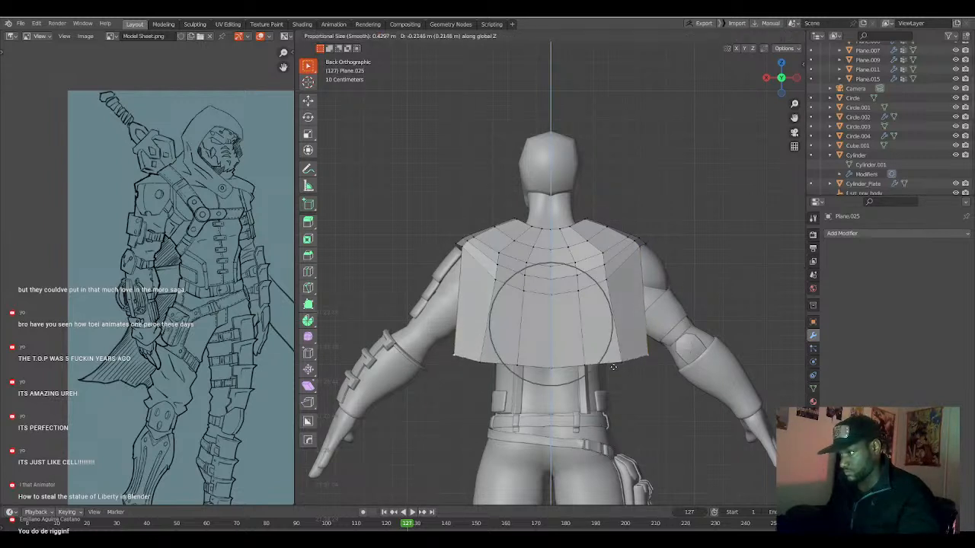
pyautogui.click(614, 365)
pyautogui.press('s')
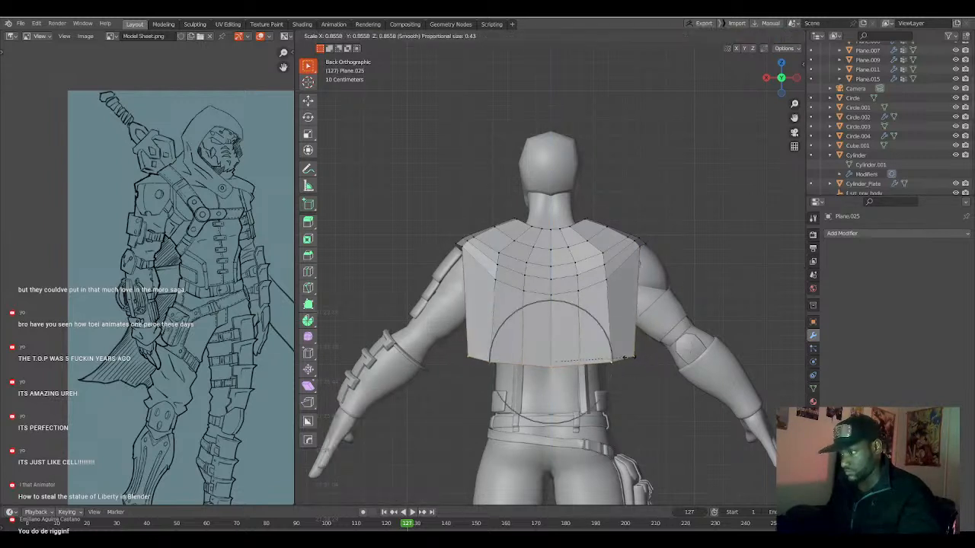
pyautogui.click(629, 356)
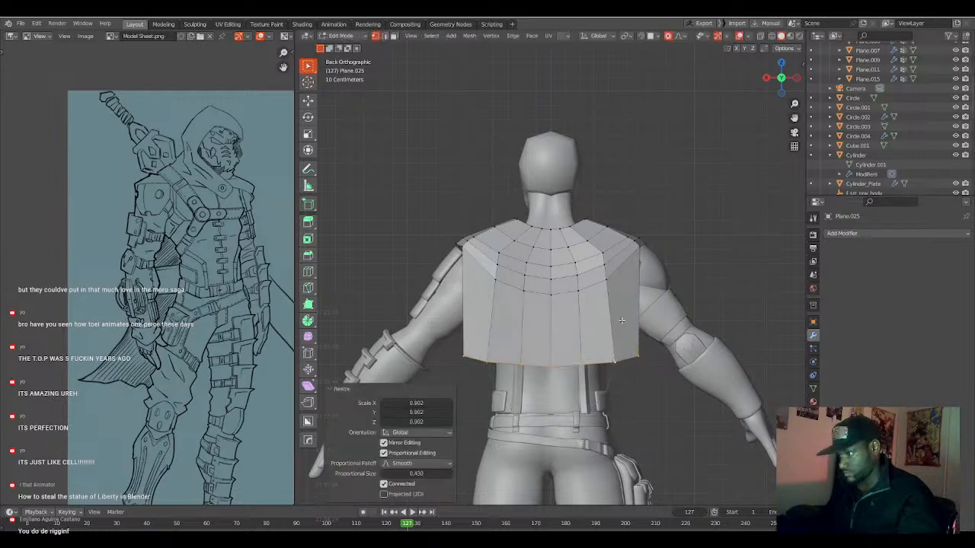
# Add one horizontal loop cut across the lower back cape, offset by a factor of 0.300.
pyautogui.hotkey('ctrl', 'r')
pyautogui.scroll(1, 615, 328)
pyautogui.scroll(-1, 615, 327)
pyautogui.click(617, 324)
pyautogui.click(620, 315)
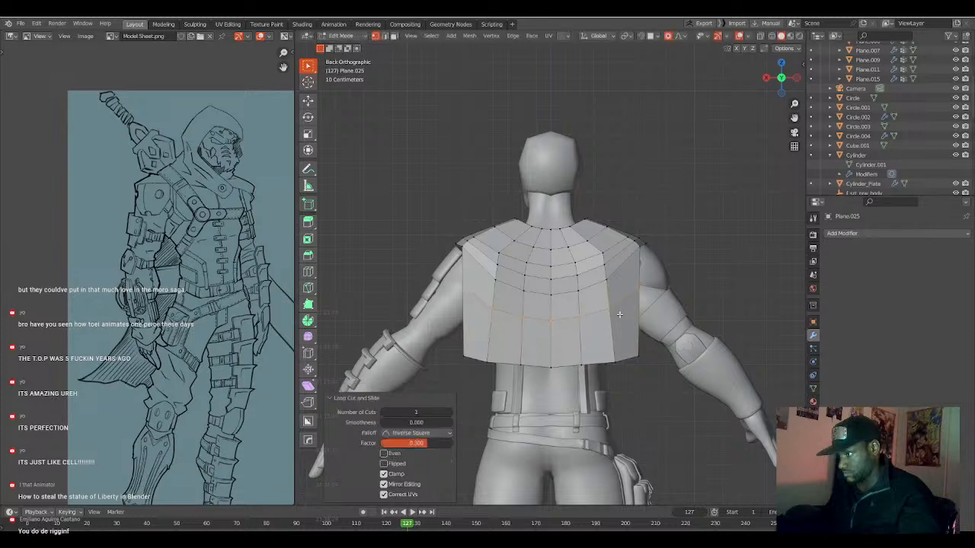
# Try to edge-slide the back shoulder loop of the mantle one side at a time.
pyautogui.moveTo(627, 236); pyautogui.dragTo(630, 281, button='middle')
pyautogui.press('g')
pyautogui.press('g')
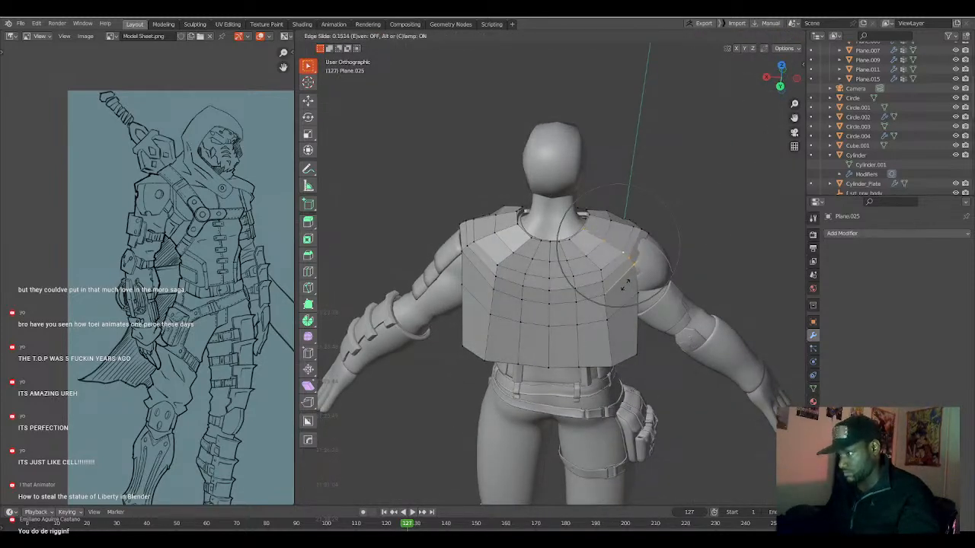
pyautogui.click(627, 283)
pyautogui.keyDown('alt'); pyautogui.click(487, 239); pyautogui.keyUp('alt')
pyautogui.press('g')
pyautogui.press('g')
pyautogui.rightClick(494, 252)
pyautogui.hotkey('ctrl', 'z')
pyautogui.hotkey('ctrl', 'z')
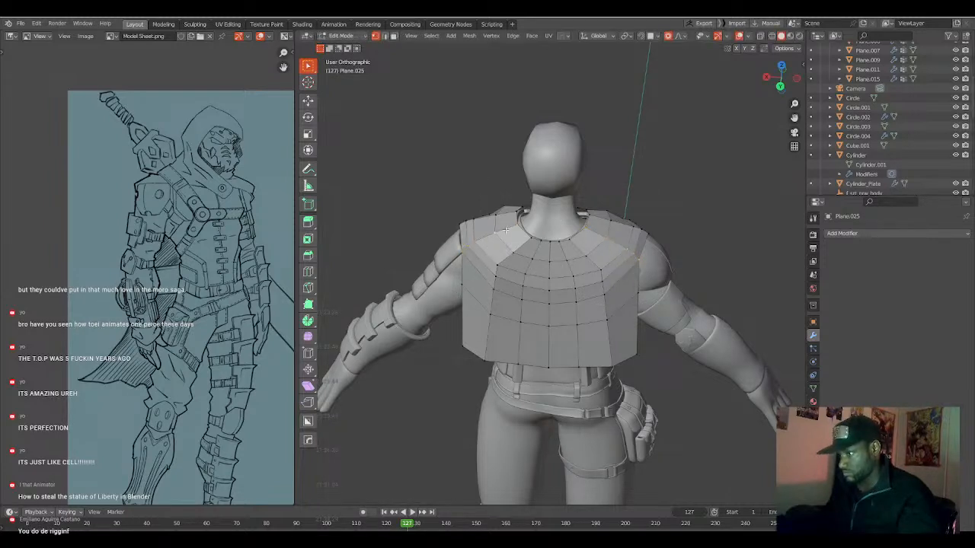
# Edge-slide both back shoulder loops by a factor of 0.233 and add a centred loop cut across the adjoining shoulder faces.
pyautogui.press('g')
pyautogui.press('g')
pyautogui.click(641, 257)
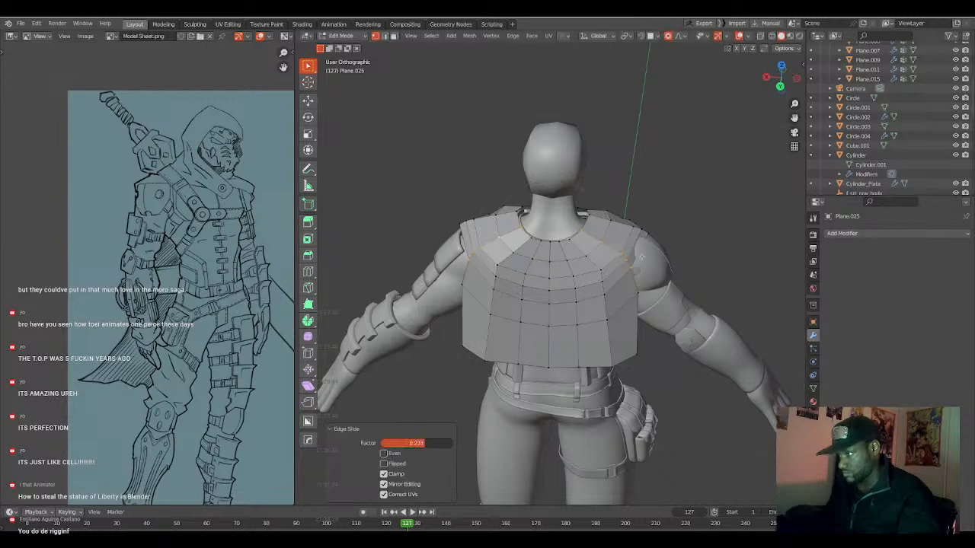
pyautogui.hotkey('ctrl', 'r')
pyautogui.click(630, 243)
pyautogui.rightClick(630, 243)
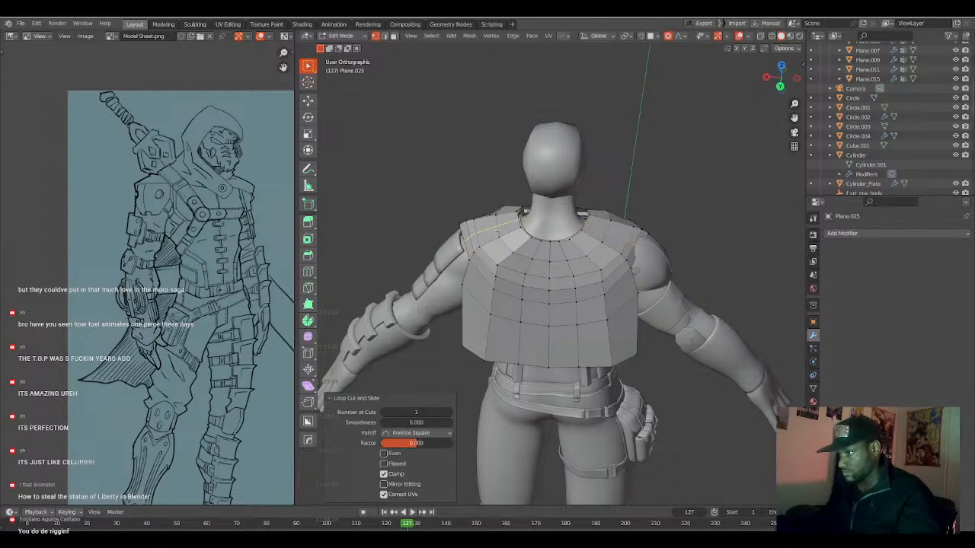
pyautogui.hotkey('ctrl', 'z')
pyautogui.hotkey('alt', 's')
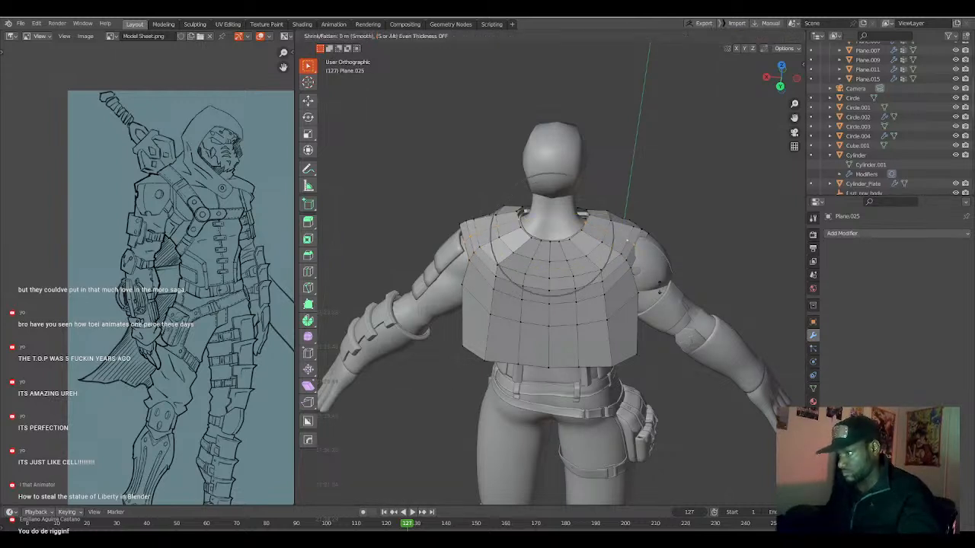
pyautogui.rightClick(660, 279)
pyautogui.hotkey('alt', 's')
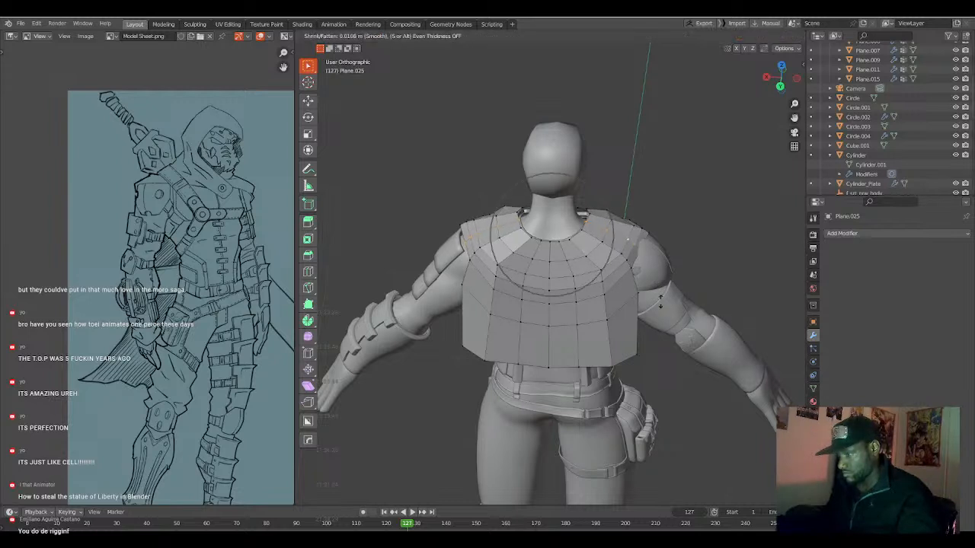
pyautogui.rightClick(663, 293)
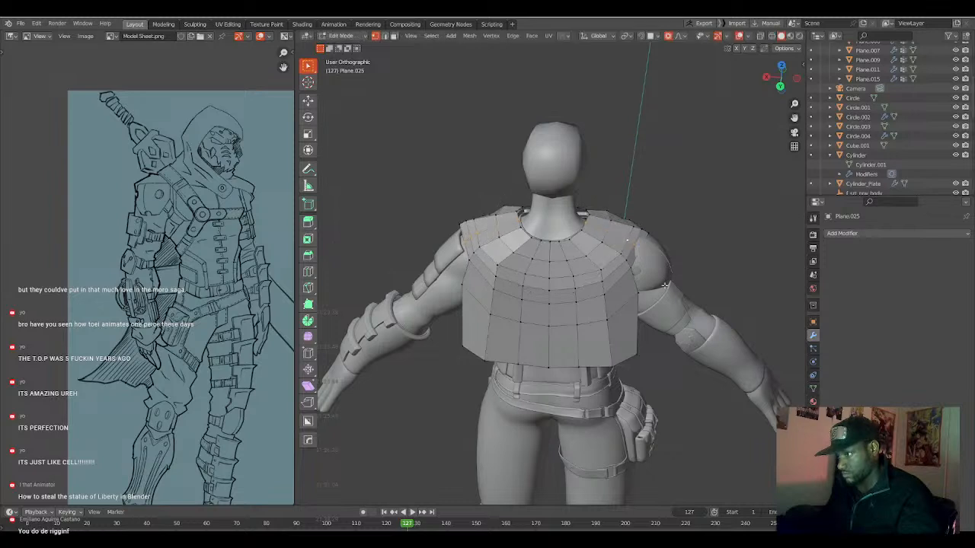
# Recalculate the normals of the whole mantle mesh and clear the selection.
pyautogui.press('a')
pyautogui.hotkey('shift', 'n')
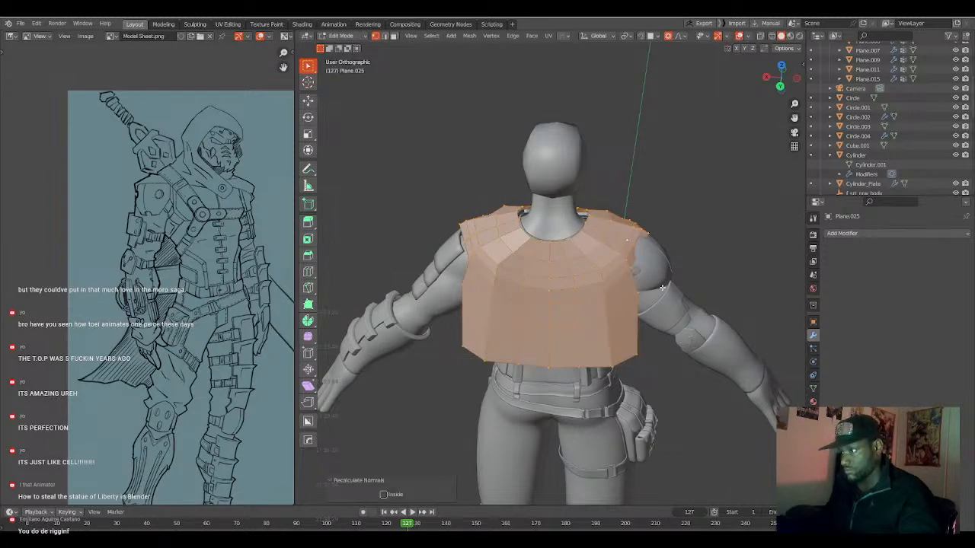
pyautogui.hotkey('alt', 'a')
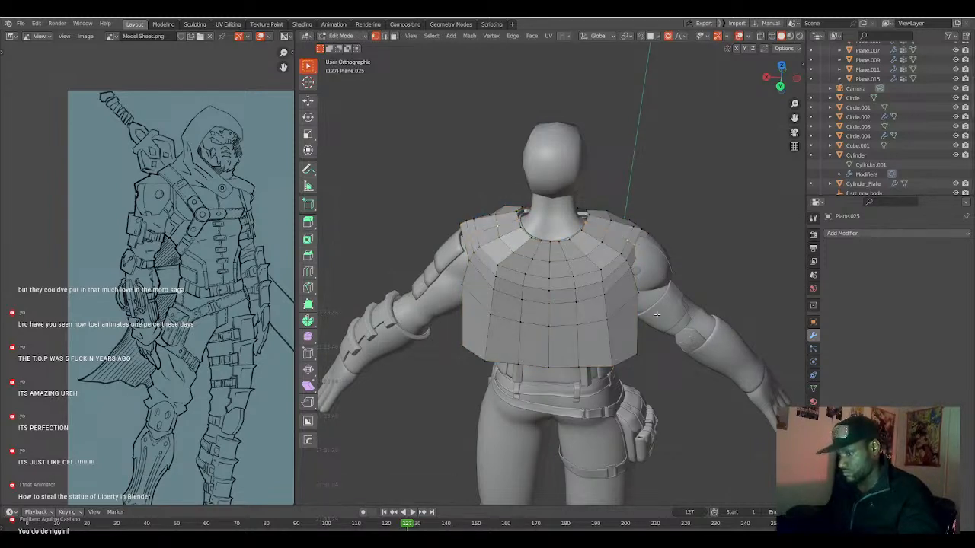
# Shrink/Fatten the shoulder vertices by about 0.025 m with a small proportional falloff, and scale the selection along X.
pyautogui.hotkey('alt', 's')
pyautogui.scroll(12, 673, 304)
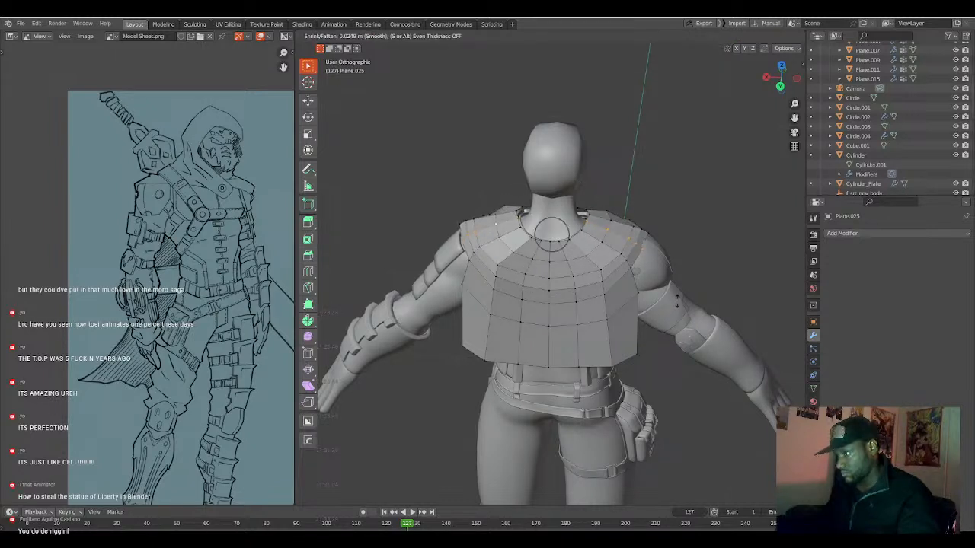
pyautogui.click(677, 302)
pyautogui.moveTo(663, 307); pyautogui.dragTo(544, 339, button='middle')
pyautogui.press('s')
pyautogui.press('x')
pyautogui.click(623, 313)
# Apply smooth shading to the mantle in Object Mode.
pyautogui.click(541, 355)
pyautogui.press('Tab')
pyautogui.rightClick(564, 349)
pyautogui.click(570, 344)
pyautogui.press('a')
pyautogui.press('a')
pyautogui.scroll(3, 544, 340)
# Hide the overlapping flap end at the front of the mantle in Edit Mode.
pyautogui.press('Tab')
pyautogui.moveTo(595, 318)
pyautogui.keyDown('shift'); pyautogui.mouseDown(button='middle')
pyautogui.moveTo(592, 339)
pyautogui.moveTo(592, 318)
pyautogui.mouseUp(button='middle'); pyautogui.keyUp('shift')
pyautogui.scroll(2, 601, 306)
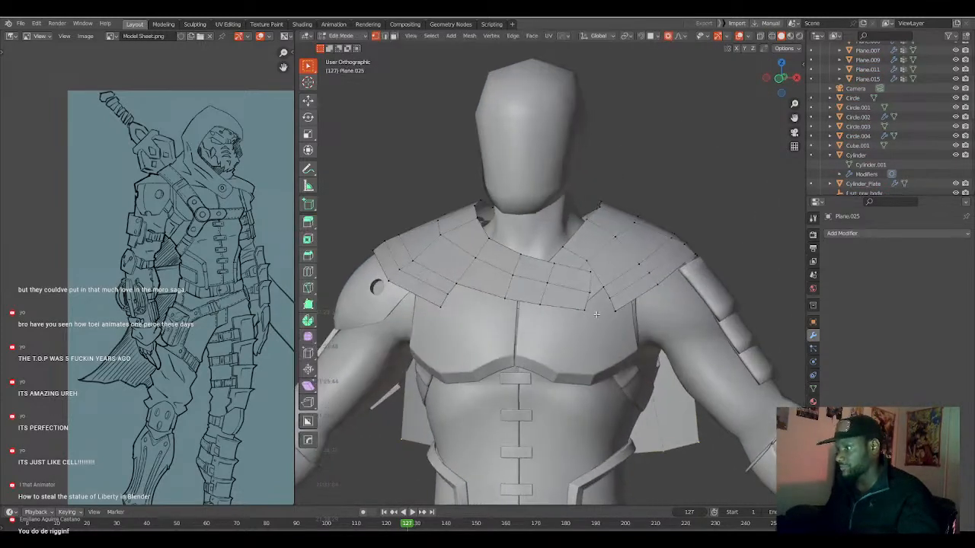
pyautogui.click(601, 288)
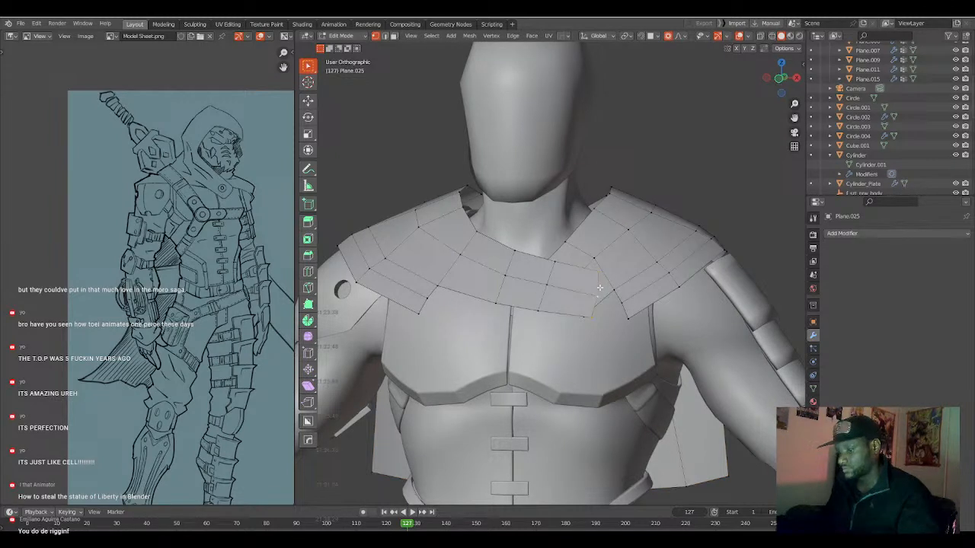
pyautogui.press('h')
# Slide the front vertex near the hidden flap outward along its edge and fill the gap in the hem beside it.
pyautogui.keyDown('alt'); pyautogui.click(622, 303); pyautogui.keyUp('alt')
pyautogui.press('g')
pyautogui.press('g')
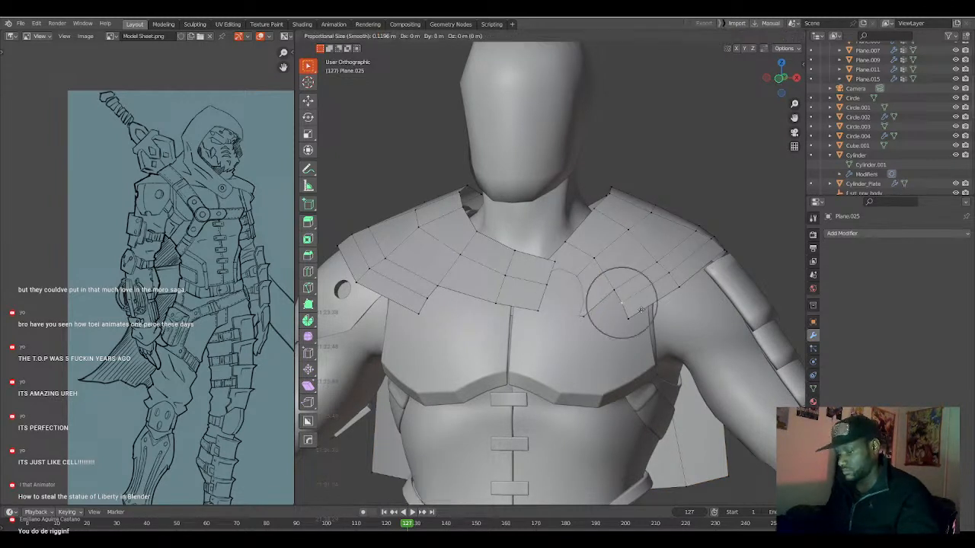
pyautogui.click(646, 305)
pyautogui.keyDown('shift'); pyautogui.click(617, 287); pyautogui.keyUp('shift')
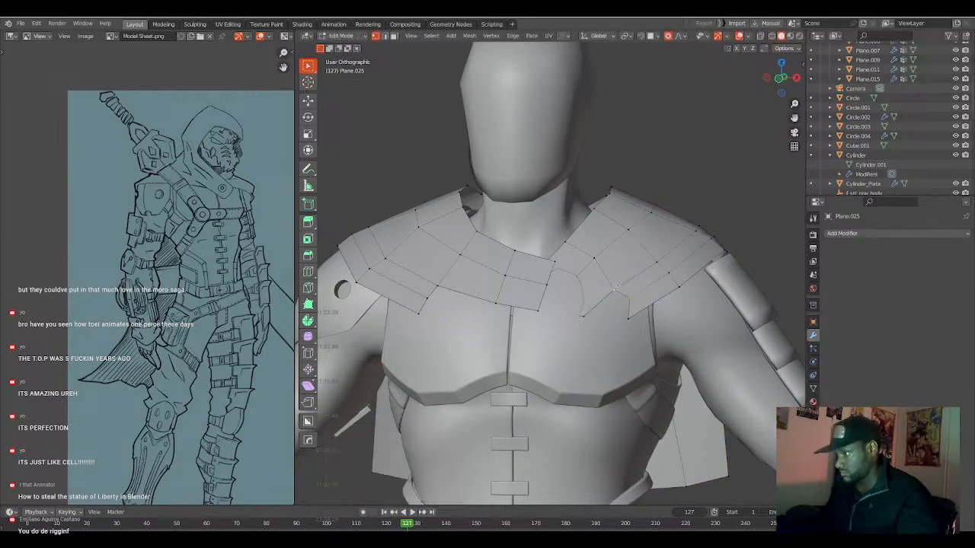
pyautogui.keyDown('alt'); pyautogui.click(608, 311); pyautogui.keyUp('alt')
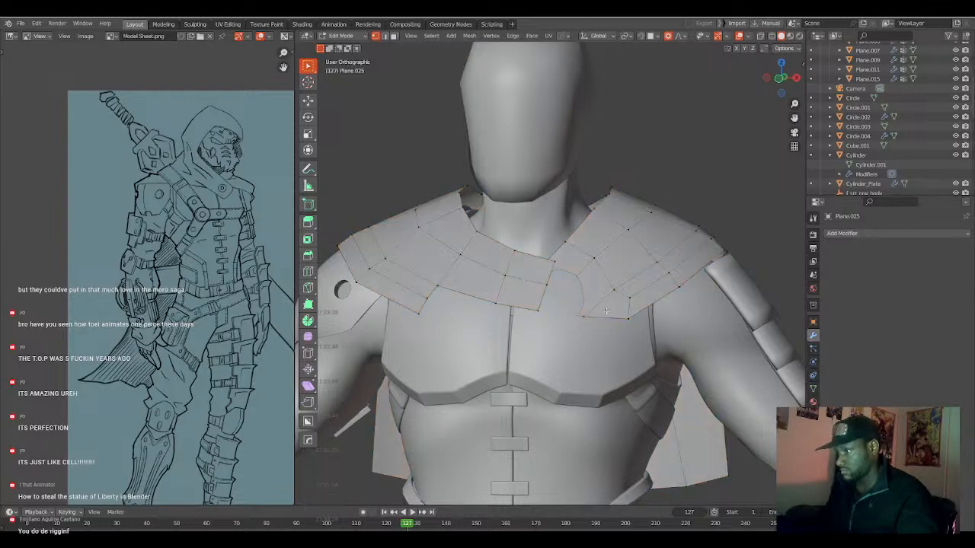
# Reveal the hidden flap and close the hem gap at the opposite front corner by sliding its inner vertex and filling a face.
pyautogui.moveTo(605, 310); pyautogui.dragTo(485, 309, button='middle')
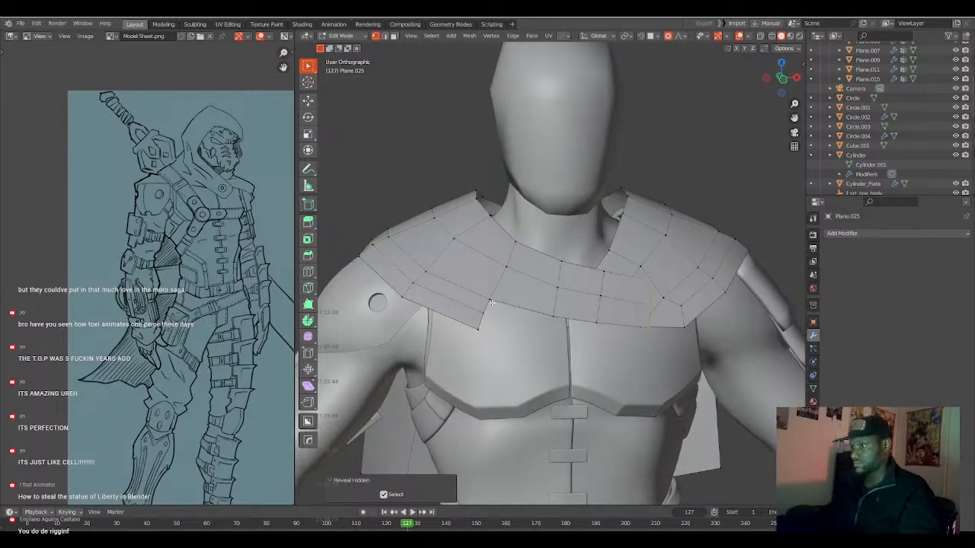
pyautogui.press('g')
pyautogui.press('g')
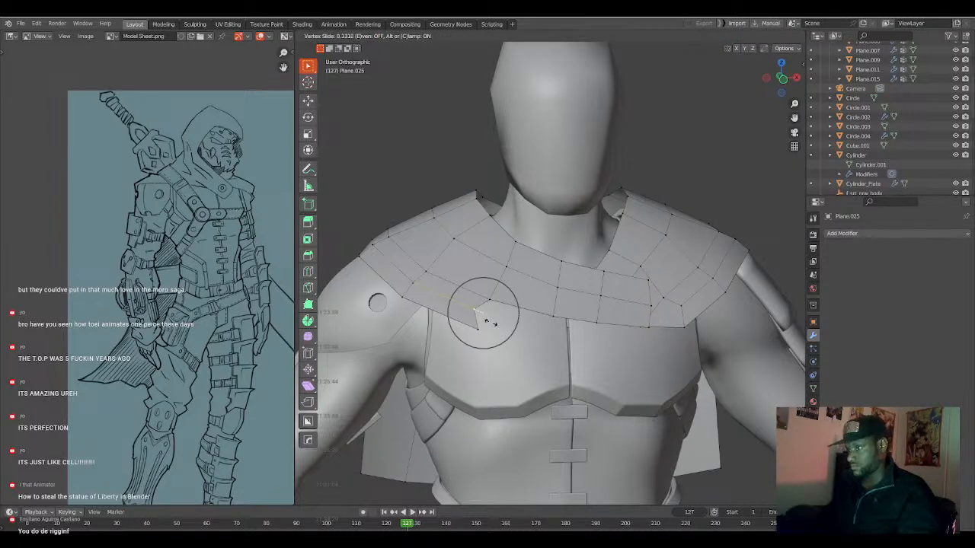
pyautogui.click(492, 321)
pyautogui.hotkey('ctrl', 'z')
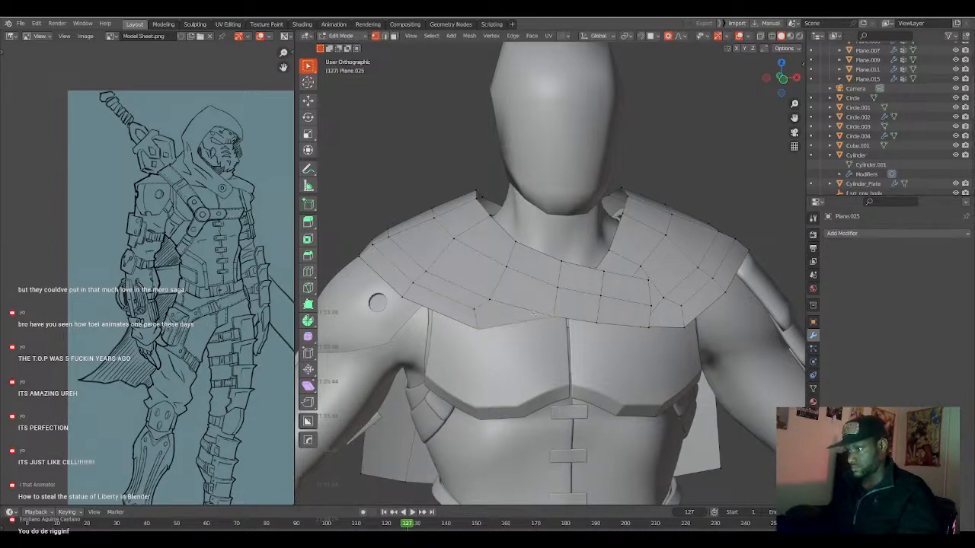
# Move the front hem vertices individually with a proportional size of 0.120 to even out the mantle's lower edge across the chest.
pyautogui.press('g')
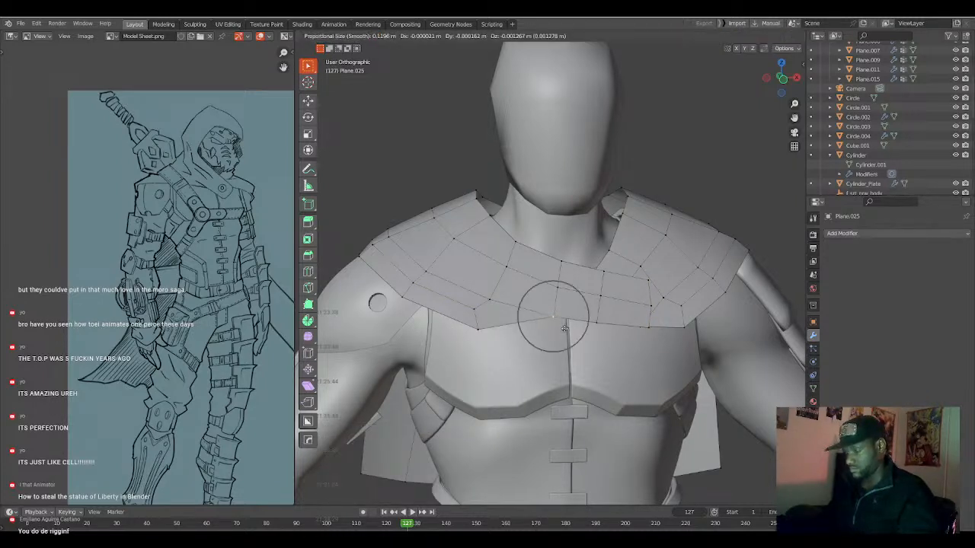
pyautogui.click(554, 319)
pyautogui.press('g')
pyautogui.click(594, 329)
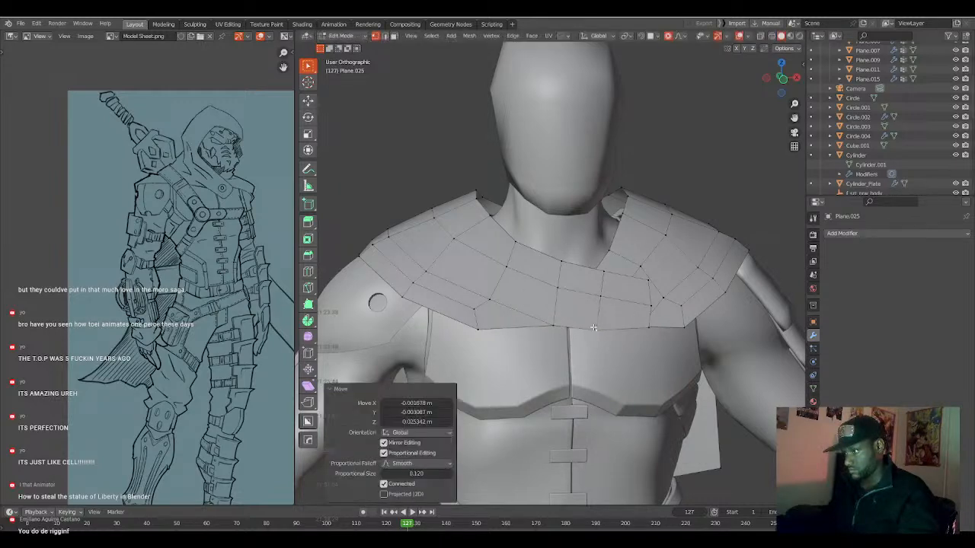
pyautogui.press('g')
pyautogui.click(538, 309)
pyautogui.press('g')
pyautogui.click(648, 329)
# Move a front hem vertex of the mantle along Y to adjust its distance from the chest.
pyautogui.press('a')
pyautogui.moveTo(563, 309); pyautogui.dragTo(655, 346, button='middle')
pyautogui.scroll(-3, 689, 379)
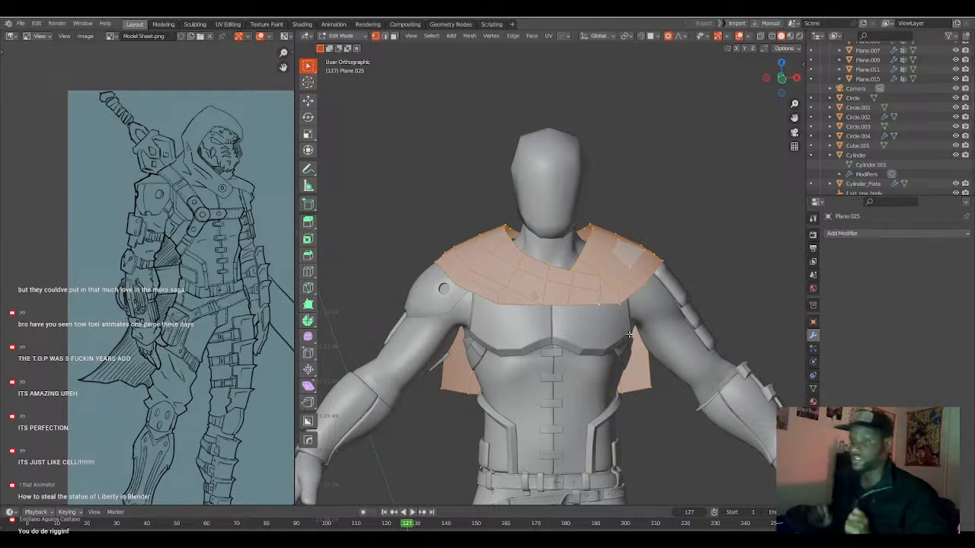
pyautogui.press('KP_1')
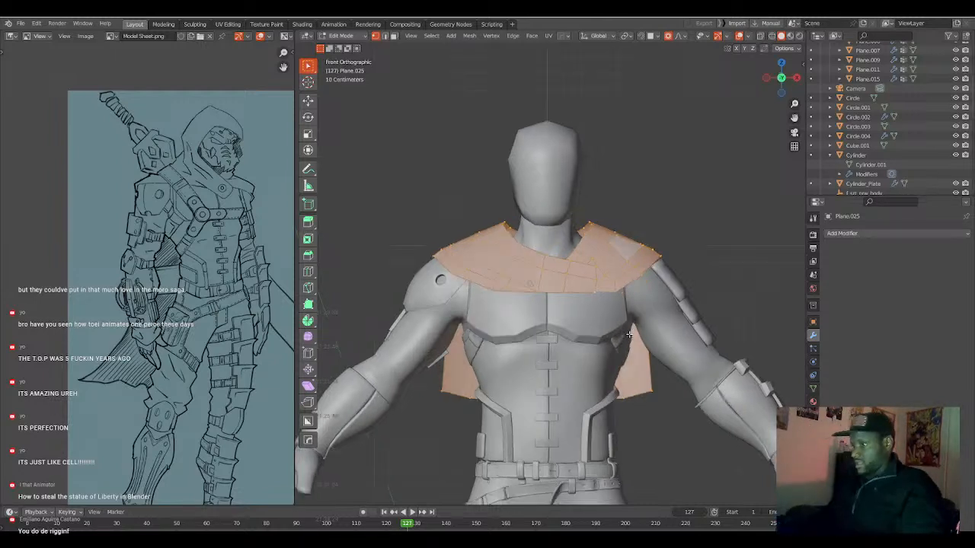
pyautogui.scroll(3, 548, 296)
pyautogui.click(529, 304)
pyautogui.moveTo(530, 305); pyautogui.dragTo(559, 316, button='middle')
pyautogui.press('g')
pyautogui.press('y')
pyautogui.click(500, 305)
pyautogui.scroll(-2, 500, 306)
# Add a Solidify modifier with an offset of -1.00 to the mantle in Object Mode and deselect everything.
pyautogui.press('a')
pyautogui.press('Tab')
pyautogui.rightClick(560, 317)
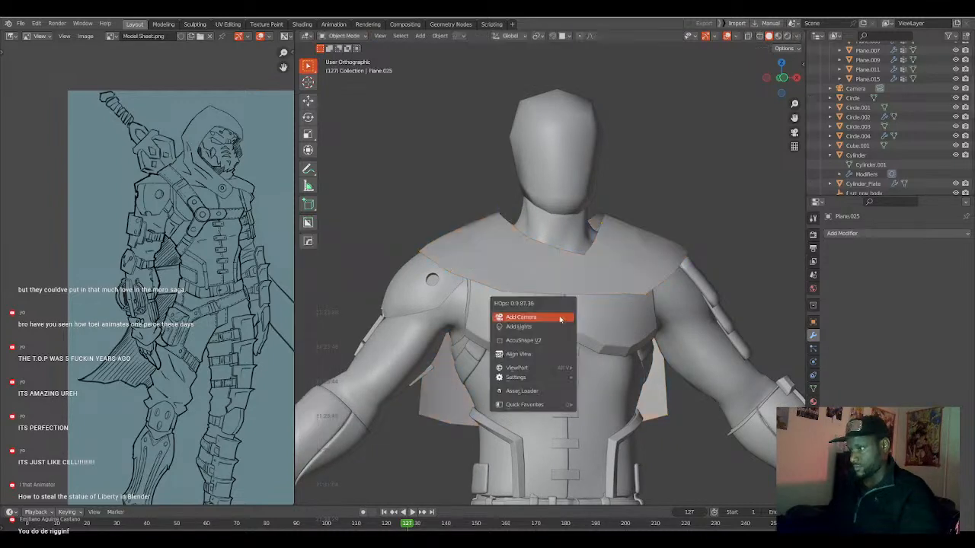
pyautogui.click(555, 329)
pyautogui.press('Tab')
pyautogui.press('Tab')
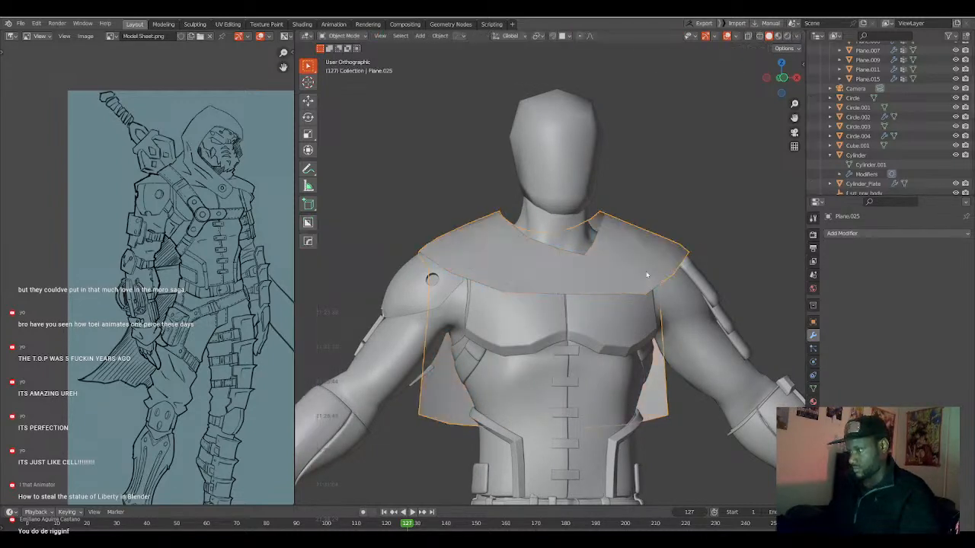
pyautogui.press('q')
pyautogui.moveTo(639, 331)
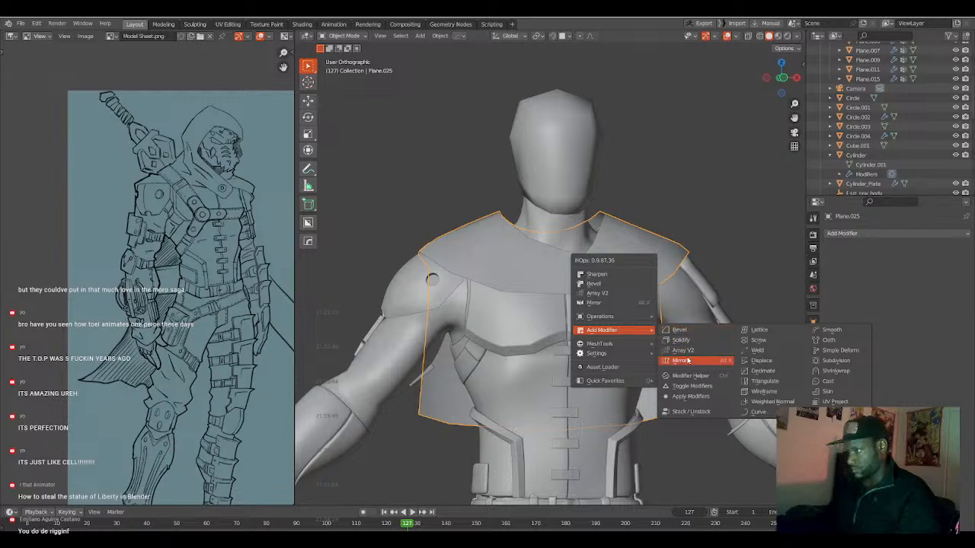
pyautogui.click(693, 342)
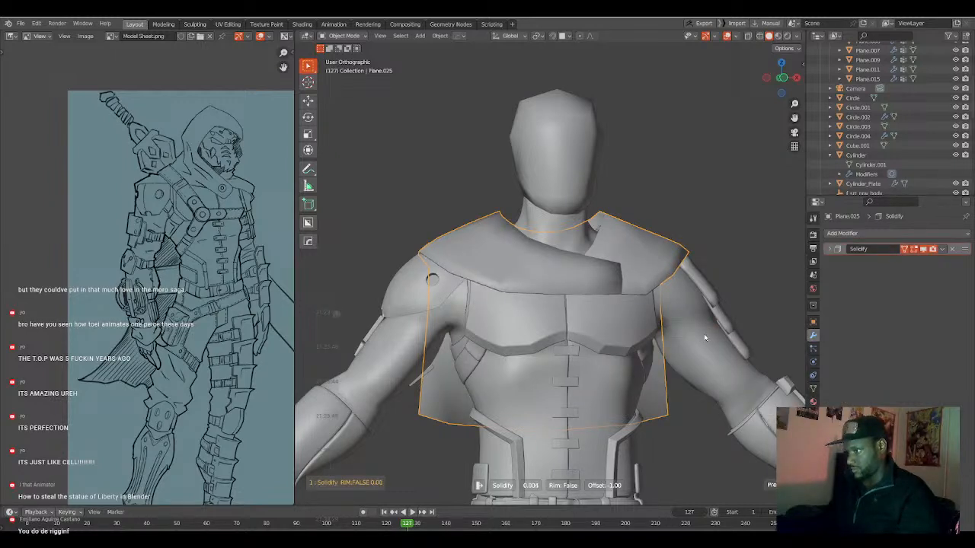
pyautogui.click(768, 313)
pyautogui.press('a')
pyautogui.press('a')
# Add a new plane mesh in Object Mode from the front orthographic view.
pyautogui.scroll(-4, 659, 345)
pyautogui.moveTo(632, 347); pyautogui.dragTo(606, 353, button='middle')
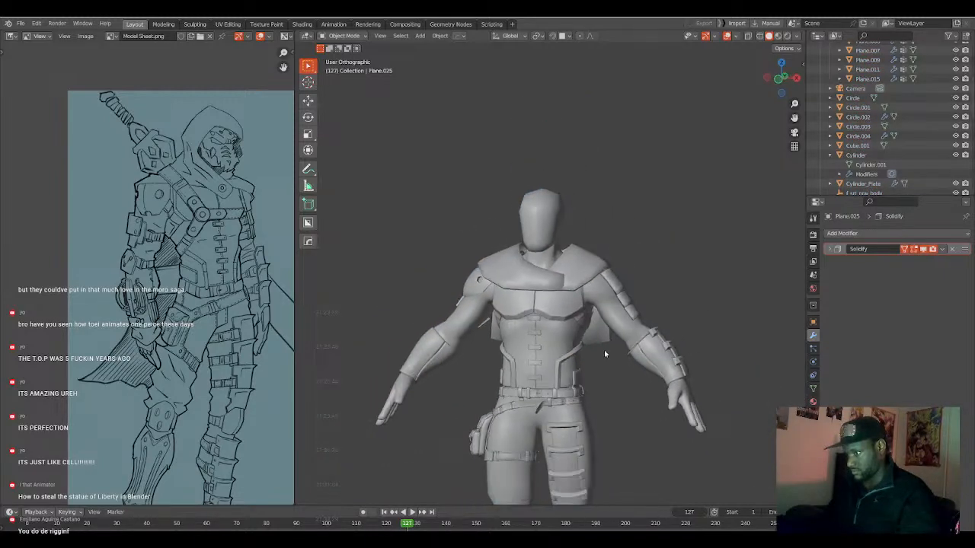
pyautogui.press('KP_1')
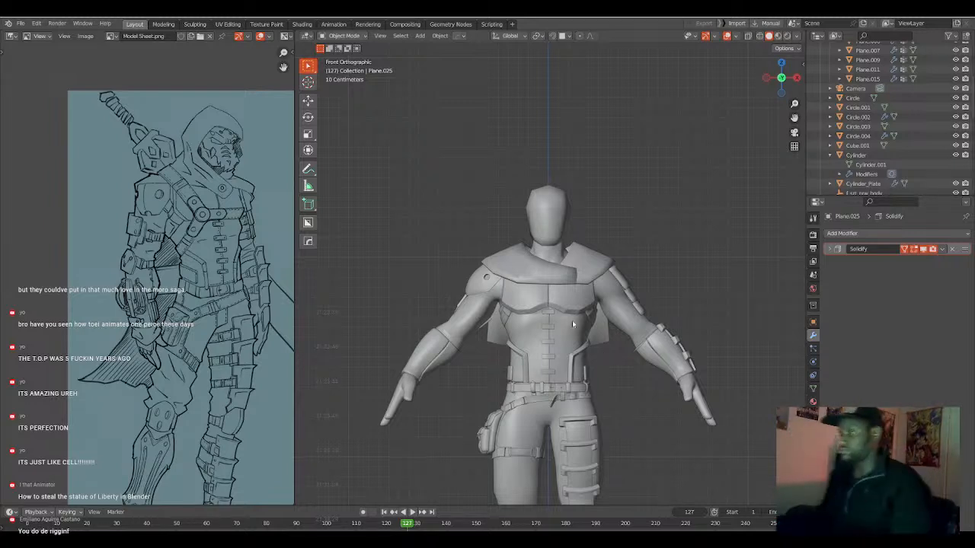
pyautogui.scroll(3, 572, 322)
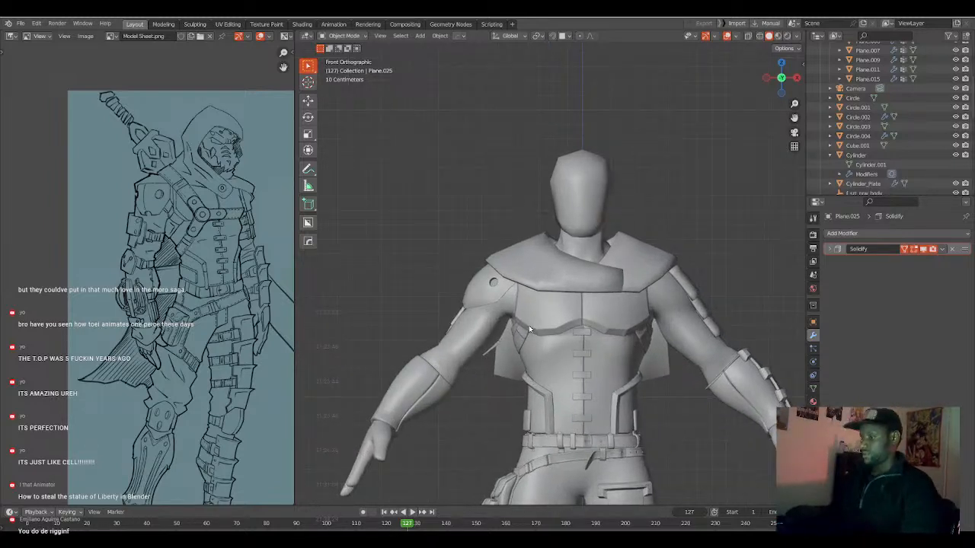
pyautogui.hotkey('shift', 'a')
pyautogui.moveTo(540, 324)
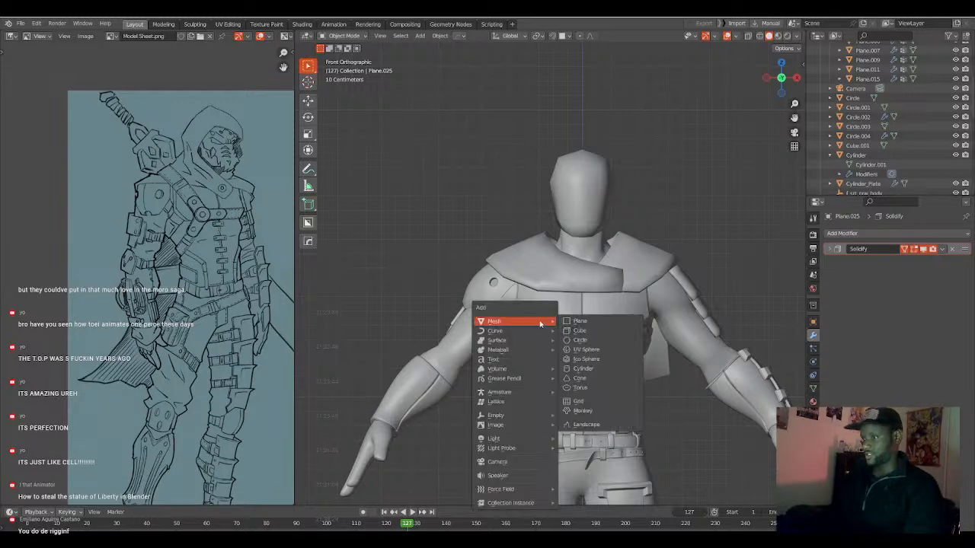
pyautogui.click(577, 326)
pyautogui.scroll(-5, 571, 343)
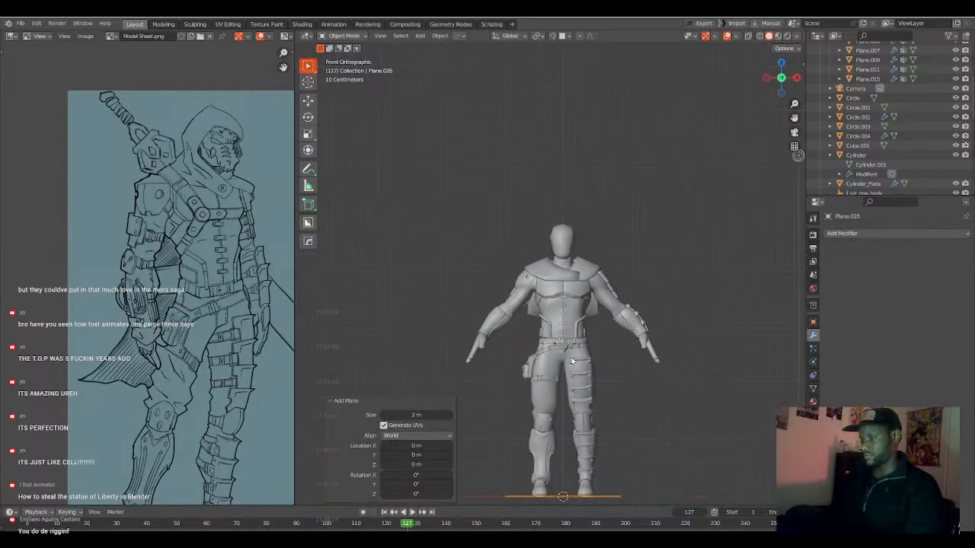
# Rotate the new plane's geometry 90° around X in Edit Mode and return to Object Mode.
pyautogui.press('Tab')
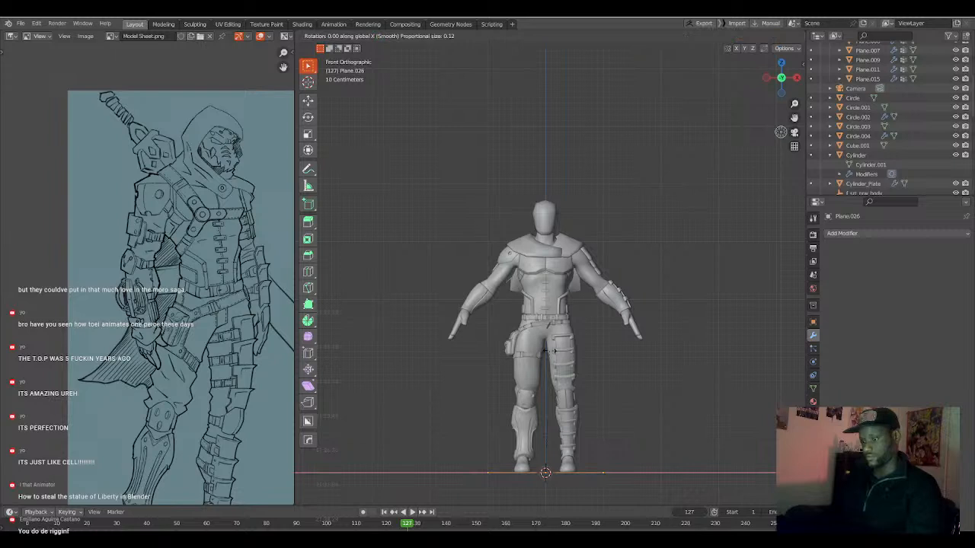
pyautogui.press('r')
pyautogui.press('x')
pyautogui.press('9')
pyautogui.press('0')
pyautogui.press('Return')
pyautogui.keyDown('shift'); pyautogui.moveTo(561, 388); pyautogui.dragTo(543, 354, button='middle'); pyautogui.keyUp('shift')
pyautogui.press('Tab')
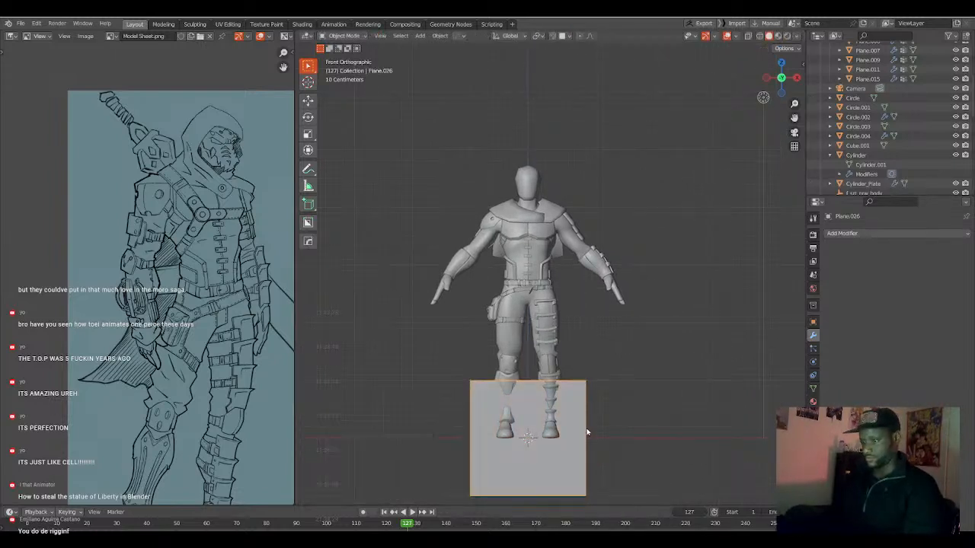
# Move the plane up to the torso and scale it down to a small square.
pyautogui.press('g')
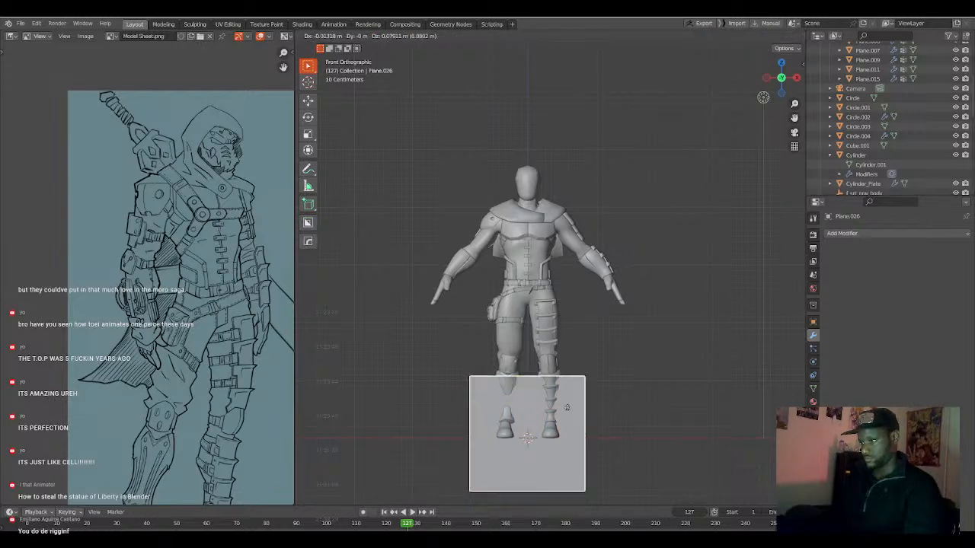
pyautogui.click(582, 235)
pyautogui.scroll(4, 552, 289)
pyautogui.scroll(-2, 551, 290)
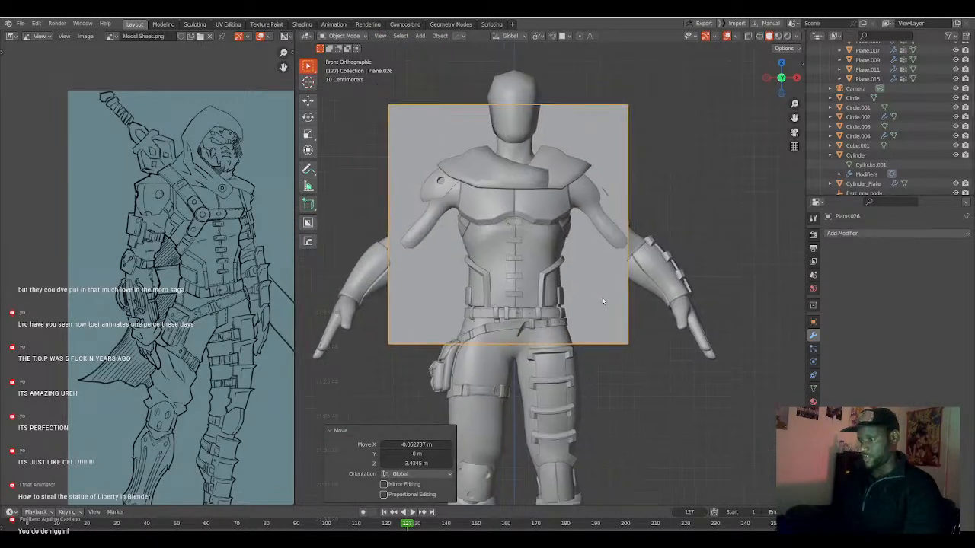
pyautogui.press('s')
pyautogui.click(541, 259)
# Move the plane about 0.5 m forward along Y so it sits in front of the chest.
pyautogui.press('g')
pyautogui.press('y')
pyautogui.click(519, 262)
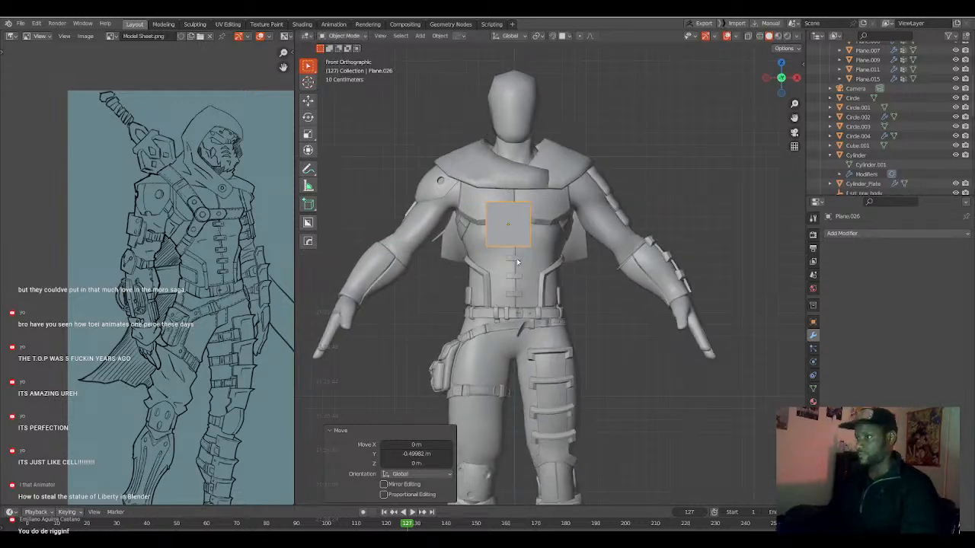
pyautogui.scroll(3, 517, 258)
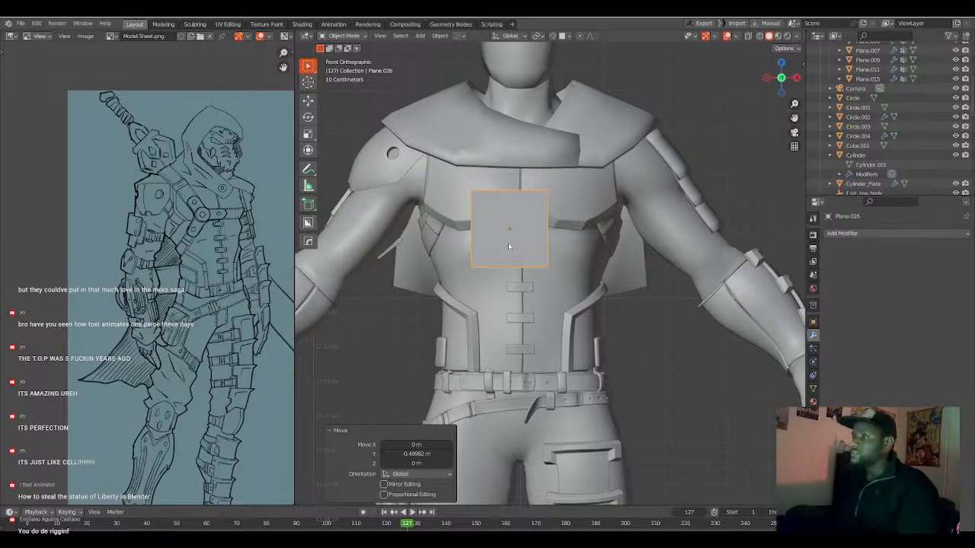
# Open the shoulder mantle in Edit Mode, deselect everything, and move its front shoulder-edge vertex along Y, as judged from below.
pyautogui.press('Tab')
pyautogui.scroll(4, 515, 277)
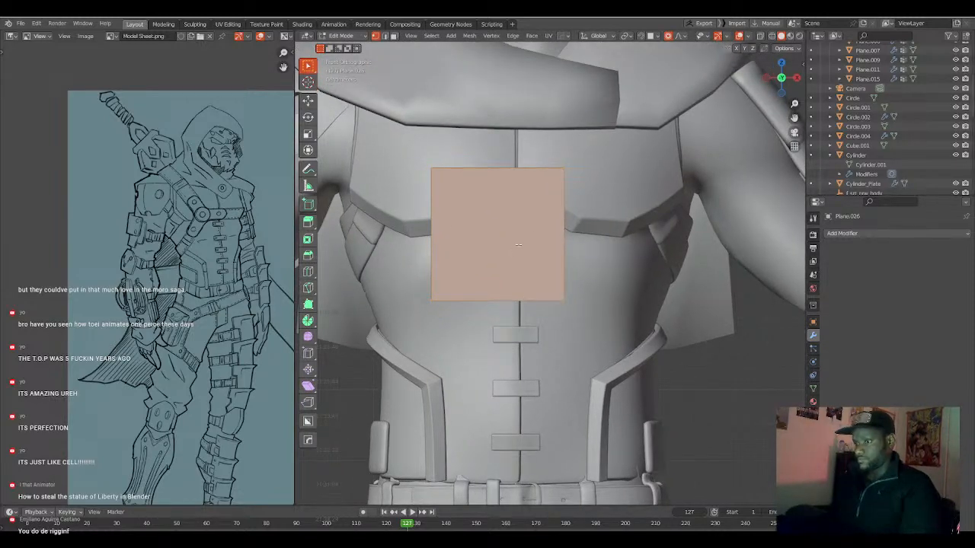
pyautogui.scroll(-3, 478, 309)
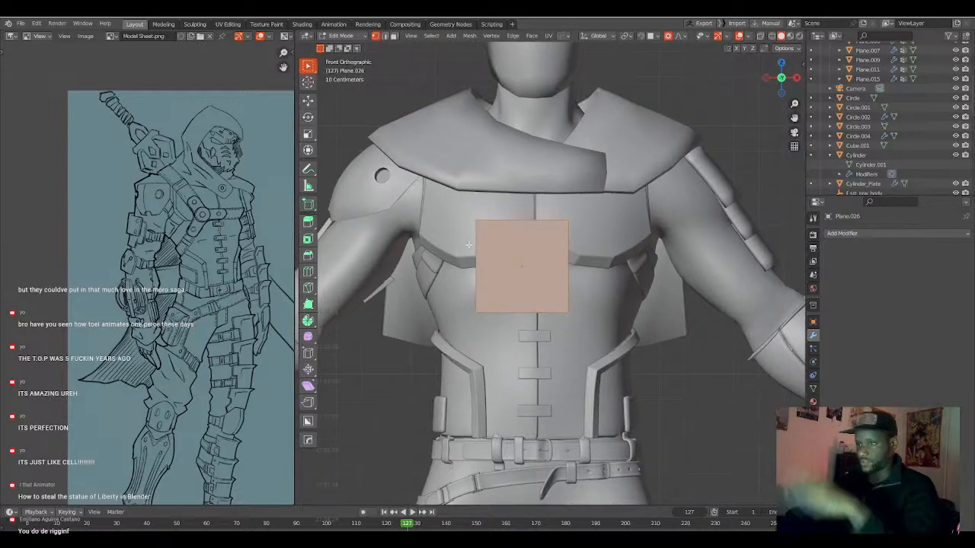
pyautogui.moveTo(468, 245); pyautogui.dragTo(638, 223, button='middle')
pyautogui.press('Tab')
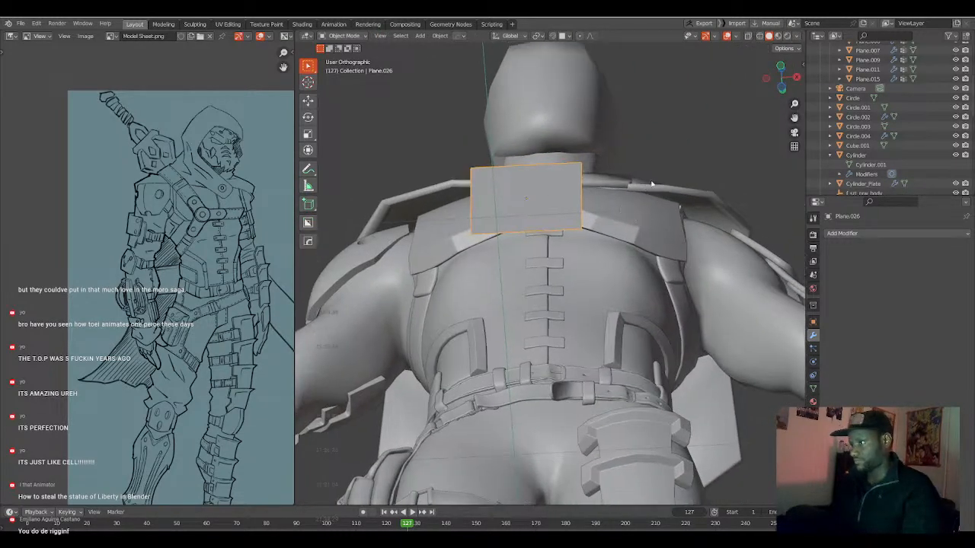
pyautogui.click(653, 183)
pyautogui.press('Tab')
pyautogui.hotkey('alt', 'a')
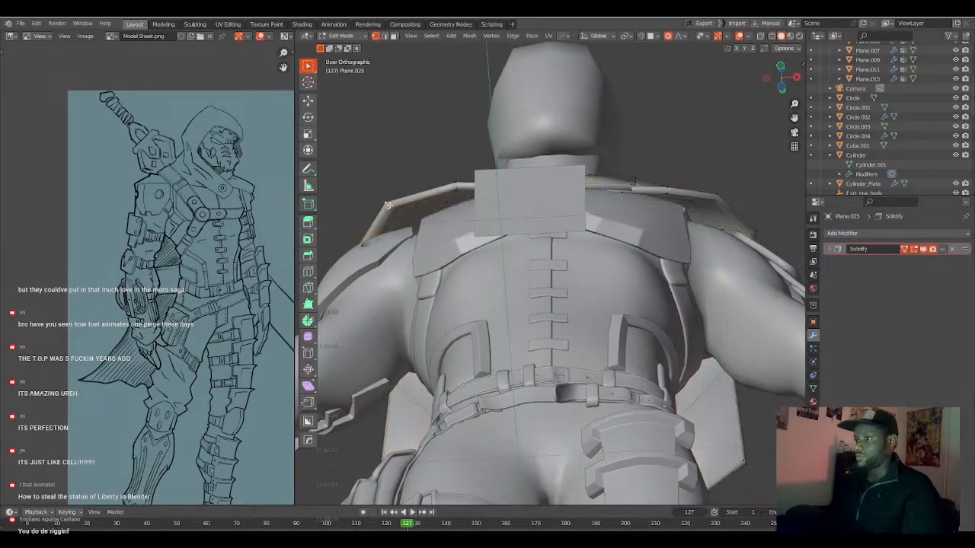
pyautogui.moveTo(410, 207); pyautogui.dragTo(463, 221, button='middle')
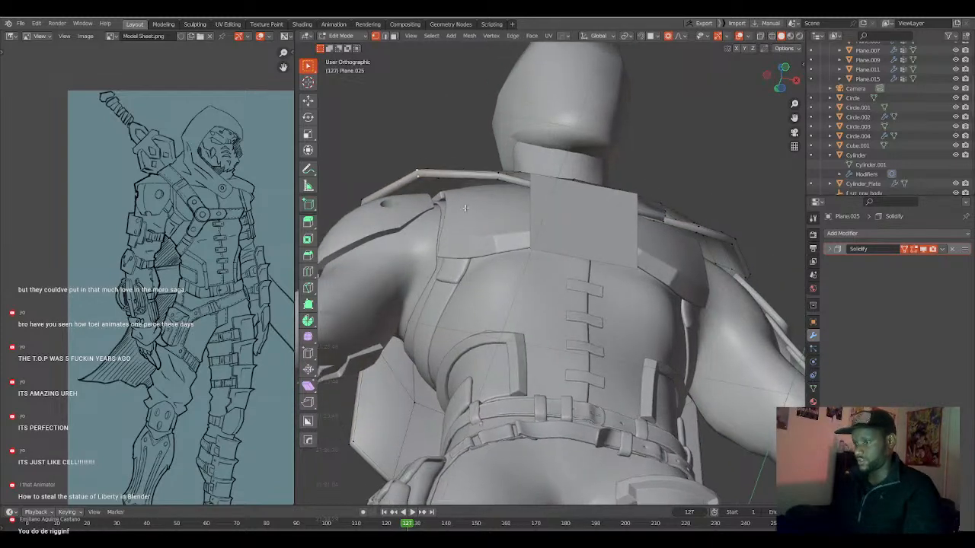
pyautogui.press('g')
pyautogui.press('y')
pyautogui.click(495, 189)
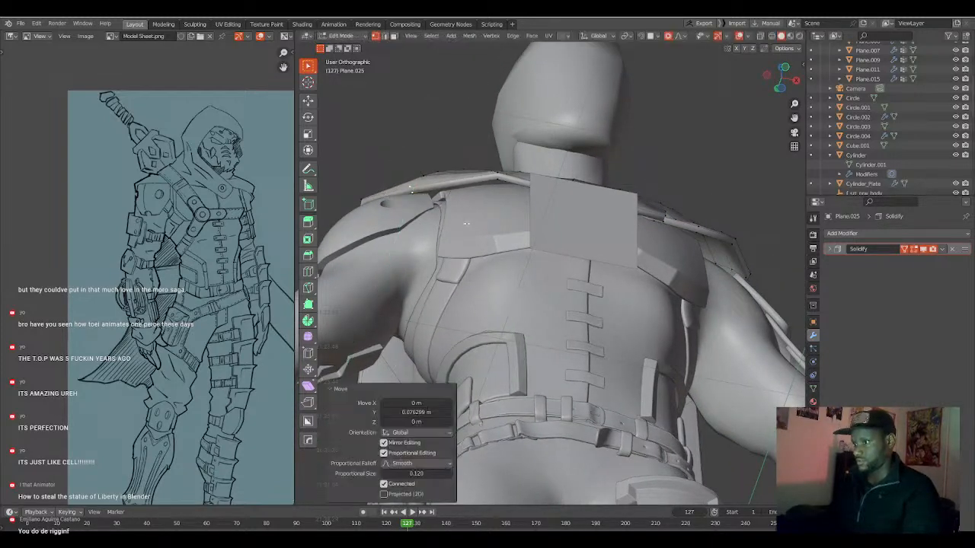
# Nudge the mantle's vertices individually over the character's right shoulder with a proportional size of 0.120 to round the cloth.
pyautogui.press('g')
pyautogui.click(503, 176)
pyautogui.moveTo(503, 176); pyautogui.dragTo(509, 172, button='middle')
pyautogui.press('g')
pyautogui.click(434, 175)
pyautogui.press('g')
pyautogui.click(469, 160)
pyautogui.press('g')
pyautogui.click(446, 165)
pyautogui.moveTo(446, 165); pyautogui.dragTo(486, 162, button='middle')
pyautogui.press('g')
pyautogui.click(451, 167)
pyautogui.press('g')
pyautogui.click(488, 168)
# Pull the upper mantle vertices near the neckline with larger proportional falloffs, up to a size of 0.341, to smooth the shoulder slope.
pyautogui.press('g')
pyautogui.scroll(-3, 486, 161)
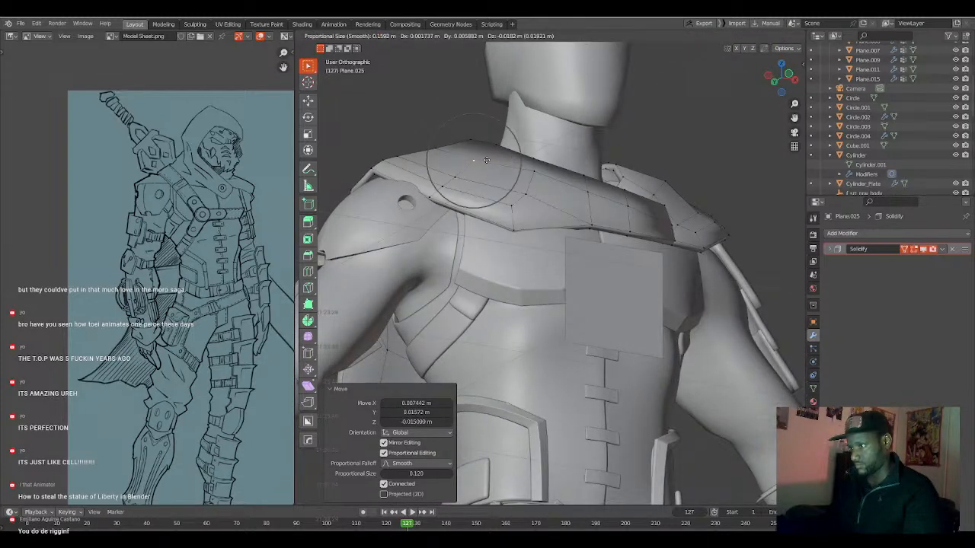
pyautogui.click(487, 161)
pyautogui.click(499, 150)
pyautogui.press('g')
pyautogui.scroll(-4, 503, 153)
pyautogui.click(504, 156)
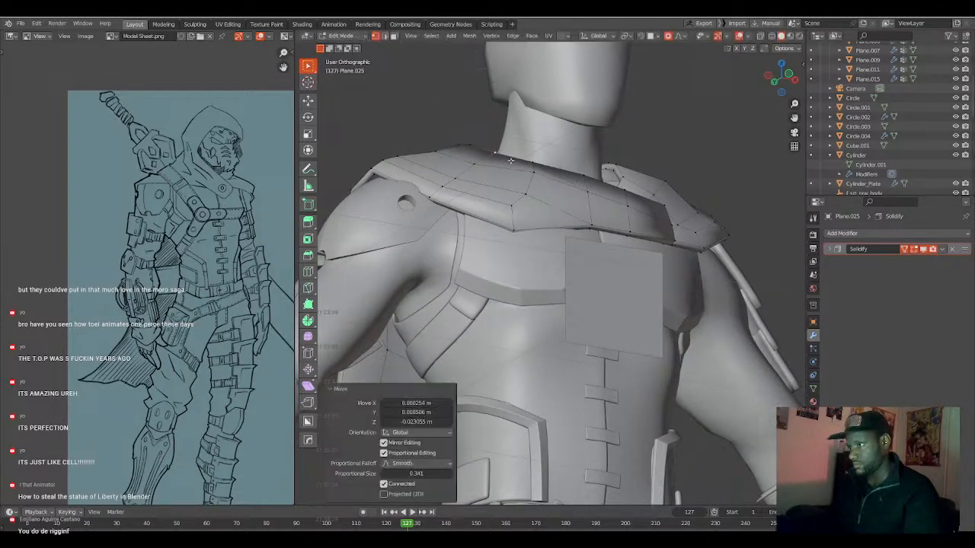
pyautogui.press('g')
pyautogui.scroll(2, 529, 171)
pyautogui.click(528, 179)
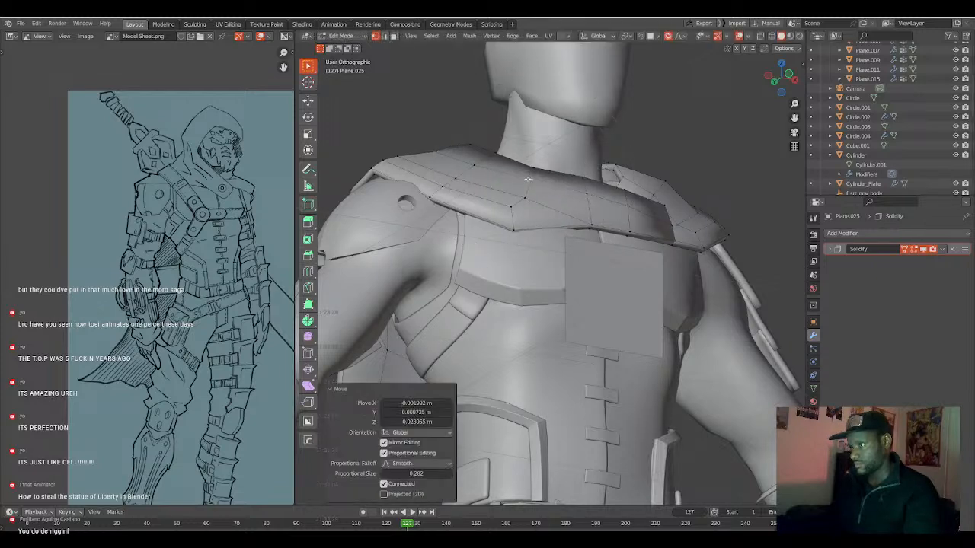
# Reposition the mantle's neckline and front hem vertices toward the chest, ending with a proportional size of 0.233.
pyautogui.moveTo(528, 180); pyautogui.dragTo(543, 172, button='middle')
pyautogui.click(582, 177)
pyautogui.press('g')
pyautogui.click(581, 182)
pyautogui.click(583, 185)
pyautogui.press('g')
pyautogui.scroll(2, 582, 191)
pyautogui.click(582, 192)
pyautogui.moveTo(582, 191); pyautogui.dragTo(515, 197, button='middle')
pyautogui.press('g')
pyautogui.click(496, 216)
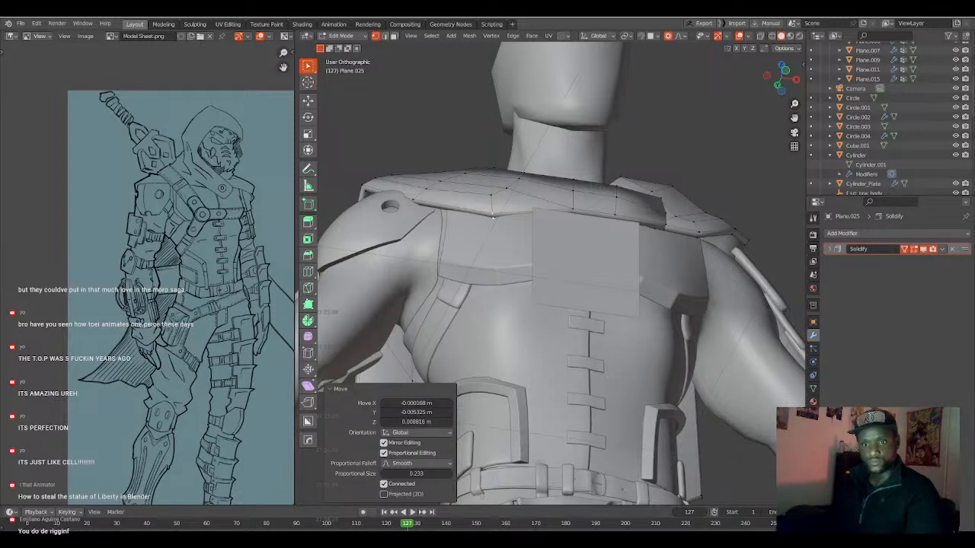
# Raise the front hem corner of the mantle about 0.03 m with a proportional size of 0.212.
pyautogui.moveTo(430, 294); pyautogui.dragTo(500, 275, button='middle')
pyautogui.press('g')
pyautogui.click(549, 263)
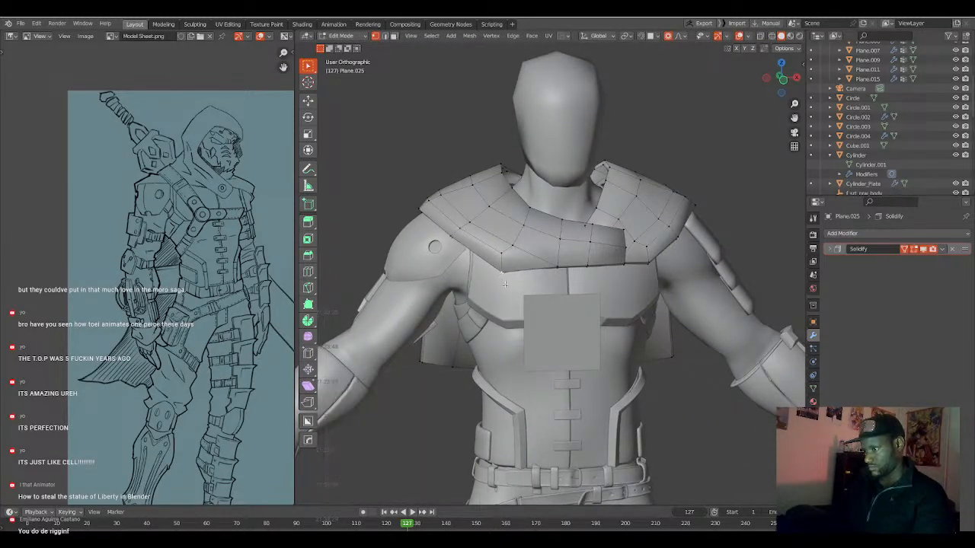
pyautogui.press('g')
pyautogui.scroll(5, 505, 280)
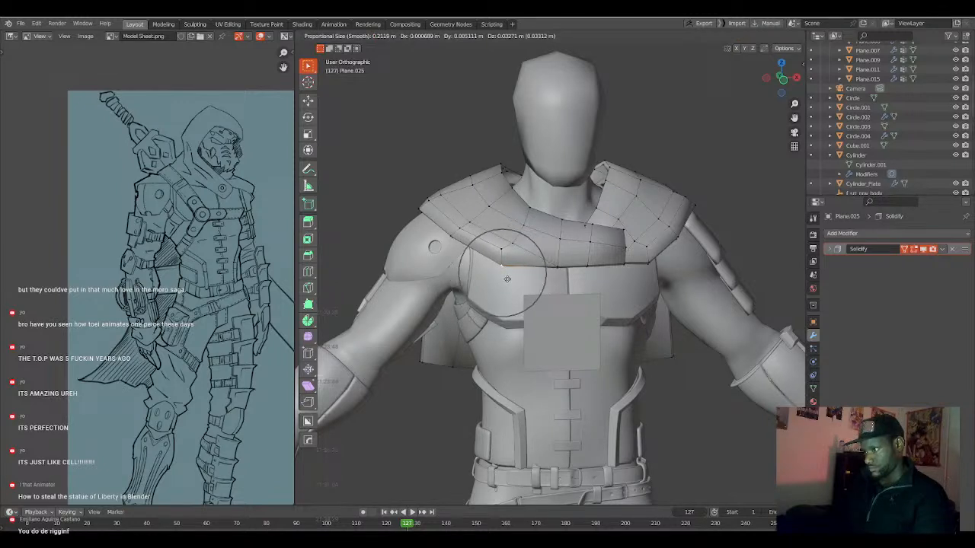
pyautogui.click(507, 279)
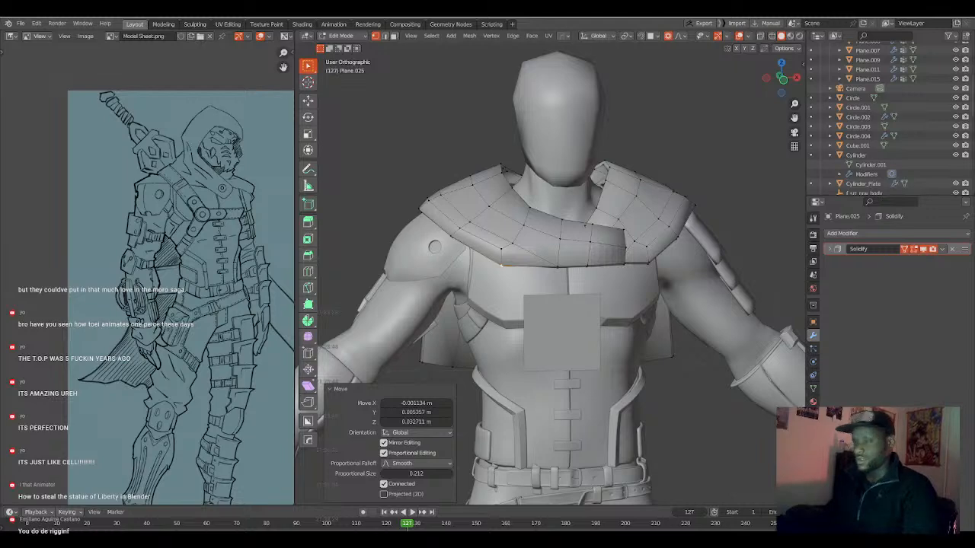
# Move a mantle vertex near the shoulder using proportional editing to even out the surface.
pyautogui.scroll(-2, 510, 343)
pyautogui.moveTo(468, 309); pyautogui.dragTo(575, 215, button='middle')
pyautogui.click(463, 234)
pyautogui.scroll(1, 463, 227)
pyautogui.press('g')
pyautogui.scroll(-2, 484, 262)
pyautogui.click(483, 264)
# Lower the mantle's peak vertices on both sides of the neck about 0.031 m along Z with proportional size 0.256.
pyautogui.click(520, 184)
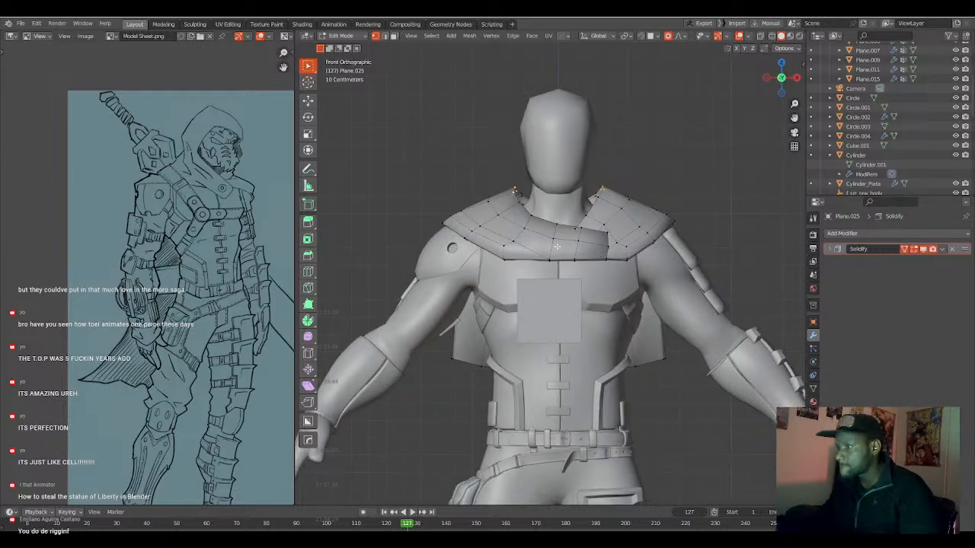
pyautogui.press('g')
pyautogui.press('z')
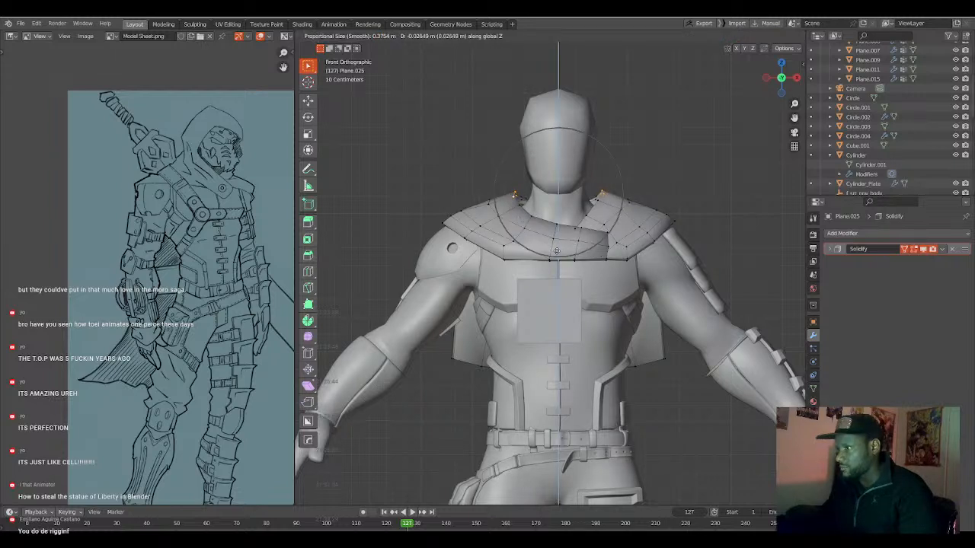
pyautogui.click(577, 235)
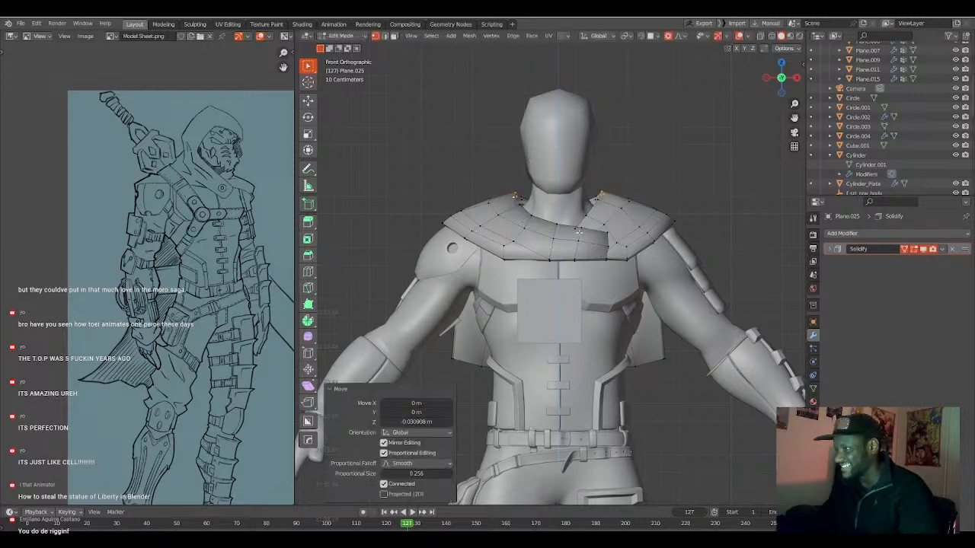
# Move the front neckline vertex of the mantle along Z with a proportional size of 0.256, then deselect everything.
pyautogui.press('g')
pyautogui.press('z')
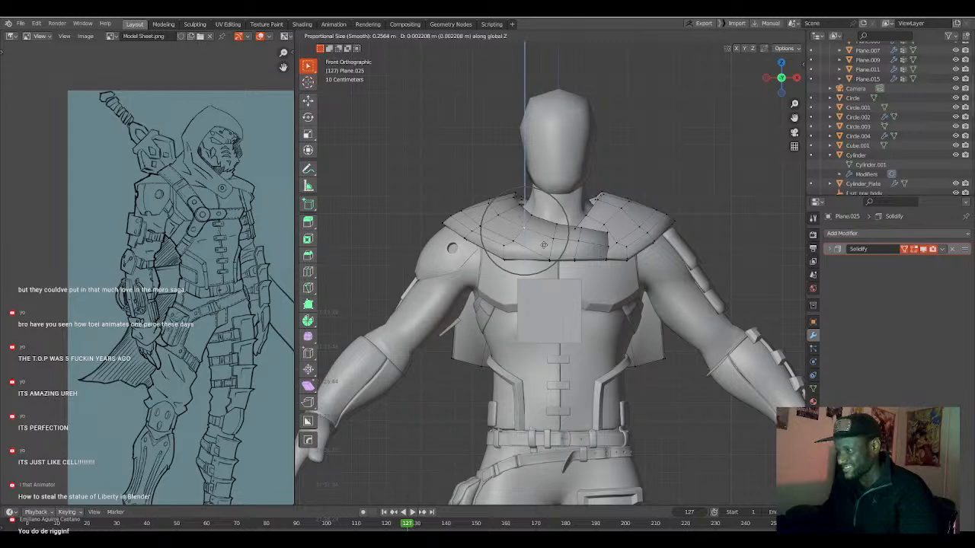
pyautogui.click(544, 244)
pyautogui.press('a')
pyautogui.press('a')
pyautogui.scroll(-2, 548, 255)
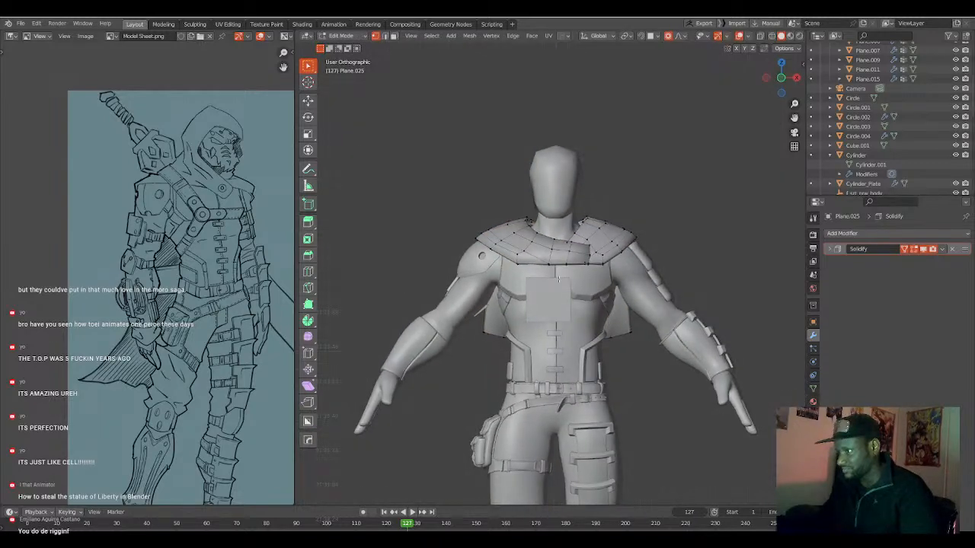
# Switch editing from the mantle to the plane in front of the chest and scale its face by 0.421.
pyautogui.scroll(3, 548, 304)
pyautogui.press('Tab')
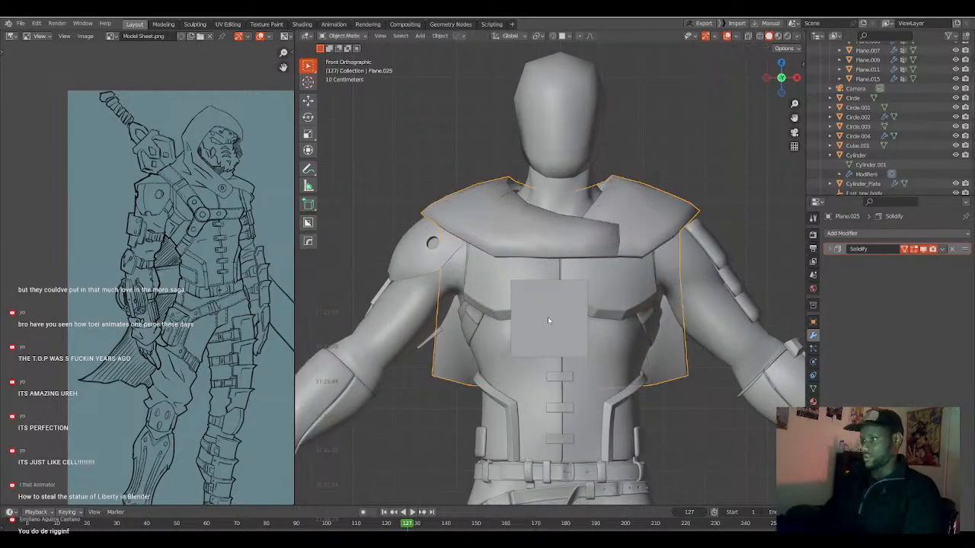
pyautogui.click(547, 317)
pyautogui.press('Tab')
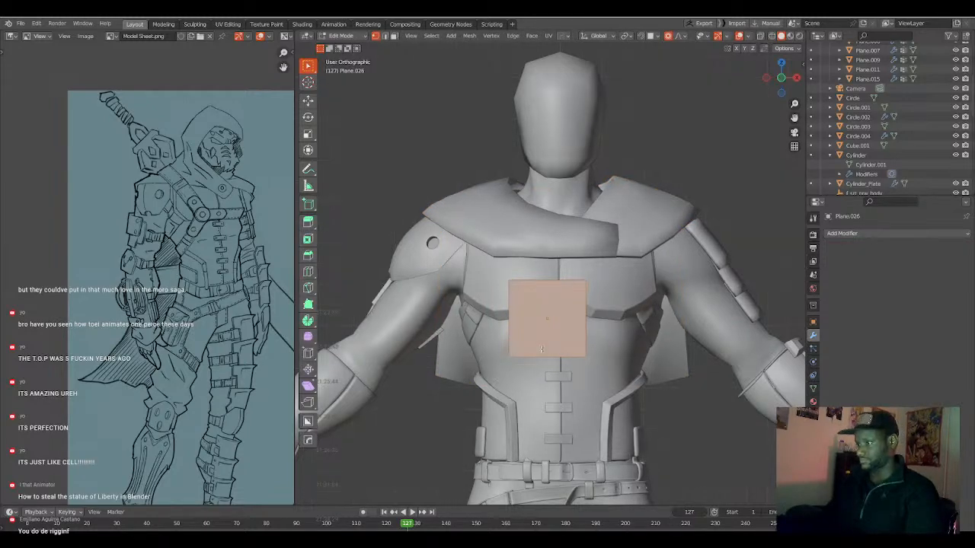
pyautogui.moveTo(548, 350); pyautogui.dragTo(505, 337, button='middle')
pyautogui.press('KP_1')
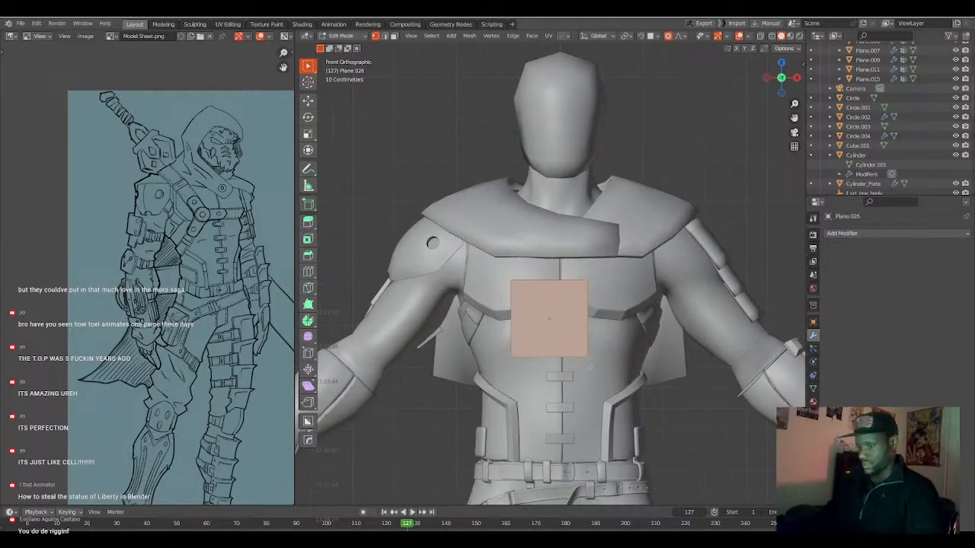
pyautogui.press('s')
pyautogui.click(568, 339)
# Enable snapping, move the small plane onto the chest surface, and rotate it in the front view.
pyautogui.scroll(3, 566, 358)
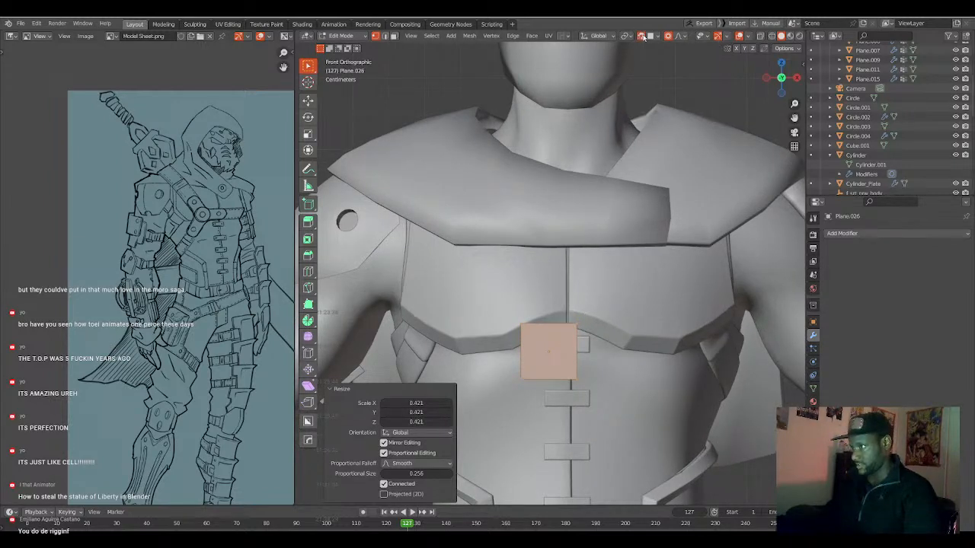
pyautogui.press('g')
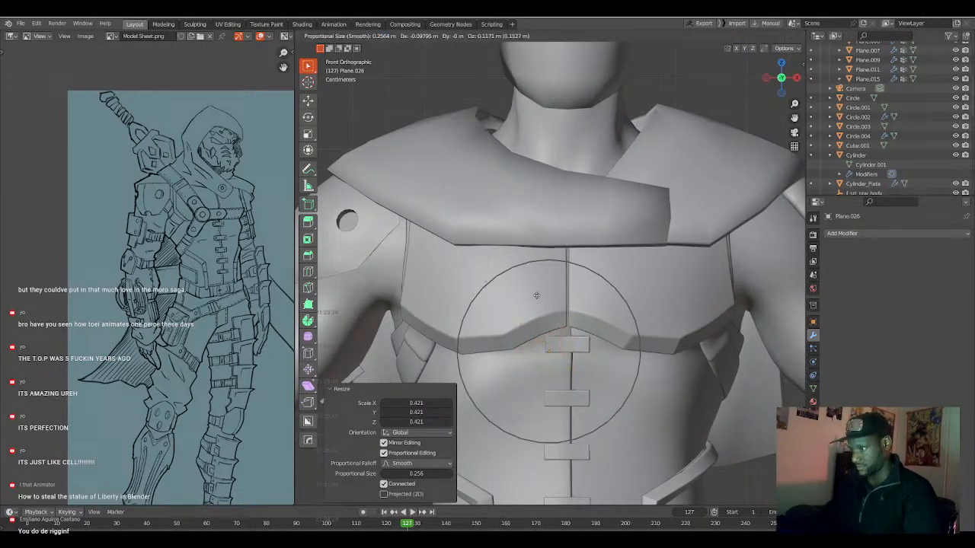
pyautogui.click(535, 295)
pyautogui.press('r')
pyautogui.click(545, 318)
# Scale the chest plane's face by 0.706, rotate it in two turns ending with 8.58°, and place it diagonally on the chest plate.
pyautogui.press('s')
pyautogui.click(555, 308)
pyautogui.press('g')
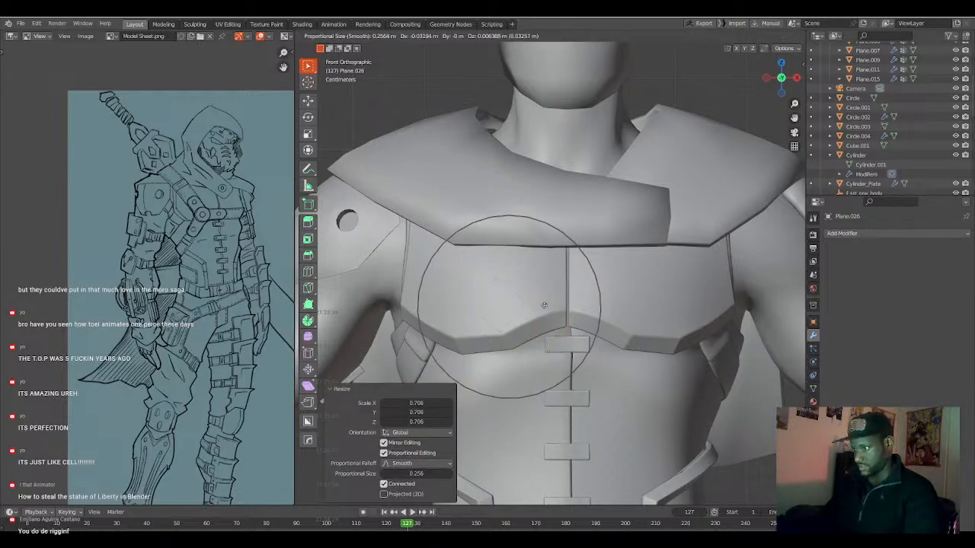
pyautogui.click(560, 305)
pyautogui.press('r')
pyautogui.click(567, 314)
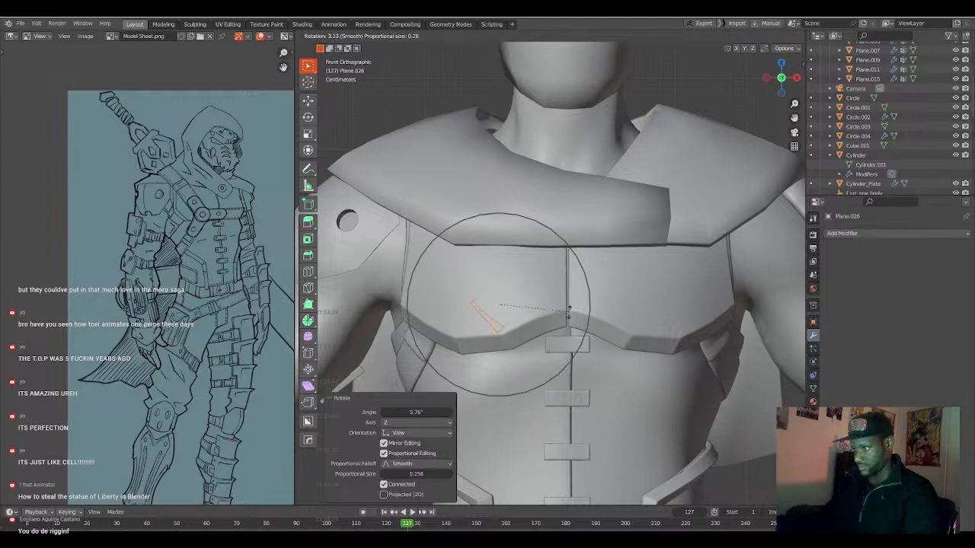
pyautogui.press('g')
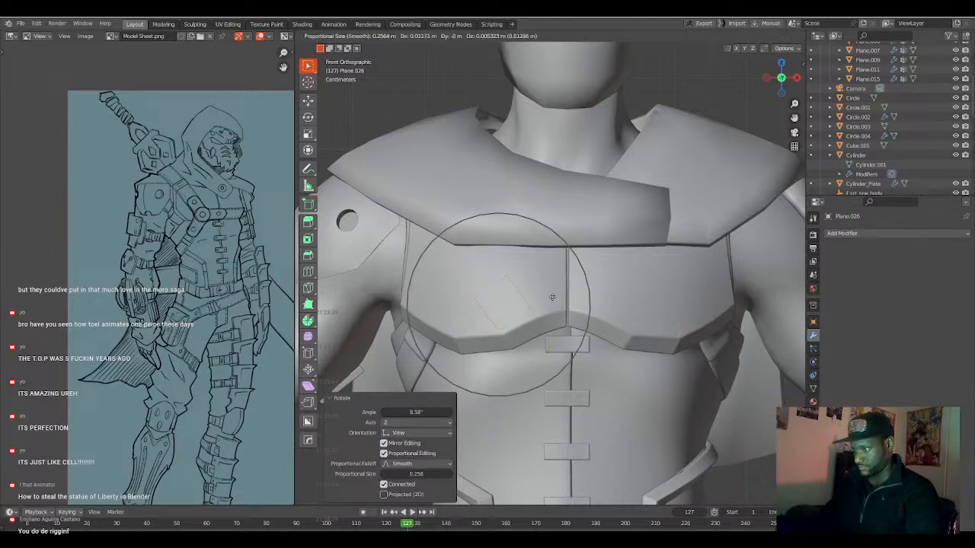
pyautogui.click(552, 297)
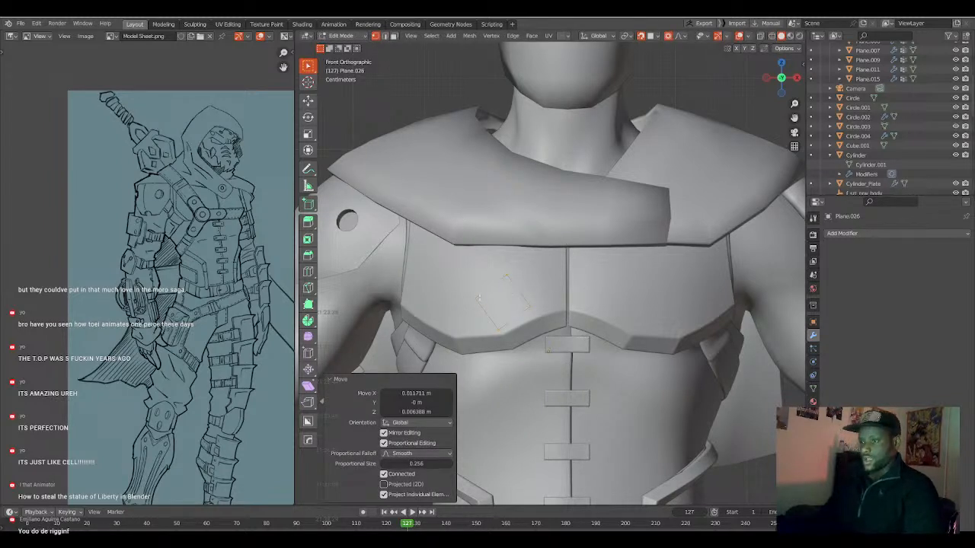
# Check the diagonal chest strap on the model sheet's front drawing and scale the plane up slightly to match its width.
pyautogui.moveTo(198, 243)
pyautogui.mouseDown(button='middle')
pyautogui.moveTo(120, 236)
pyautogui.moveTo(130, 246)
pyautogui.mouseUp(button='middle')
pyautogui.moveTo(253, 247); pyautogui.dragTo(170, 241, button='middle')
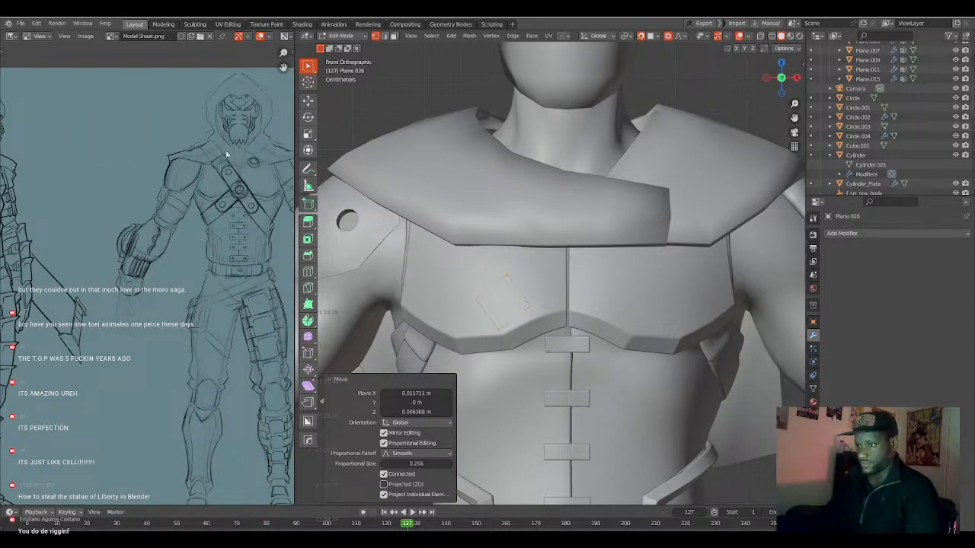
pyautogui.scroll(-2, 232, 216)
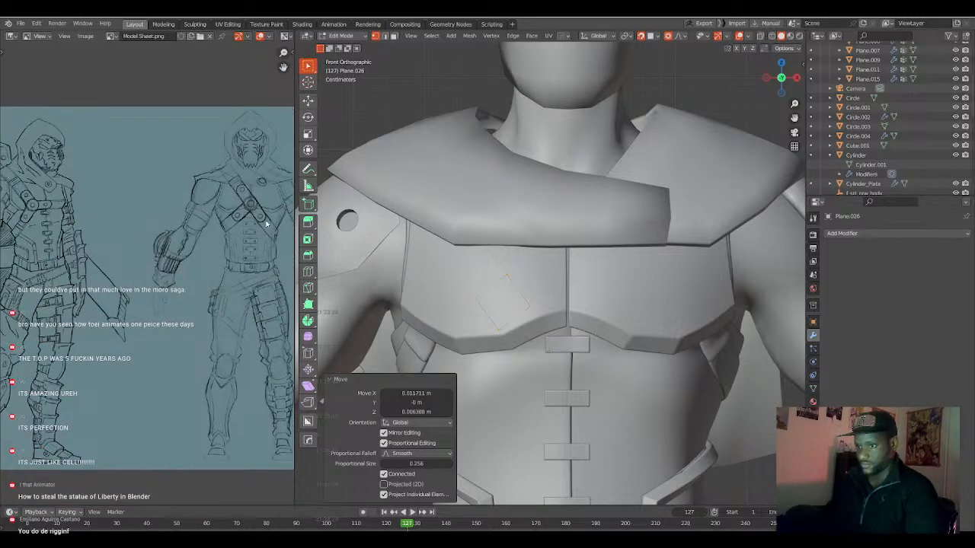
pyautogui.click(493, 286)
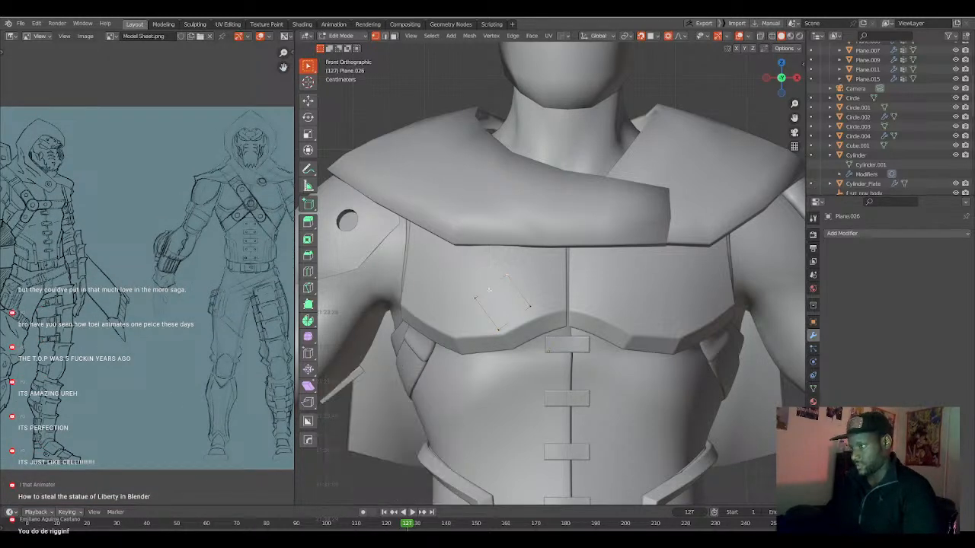
pyautogui.scroll(-1, 479, 300)
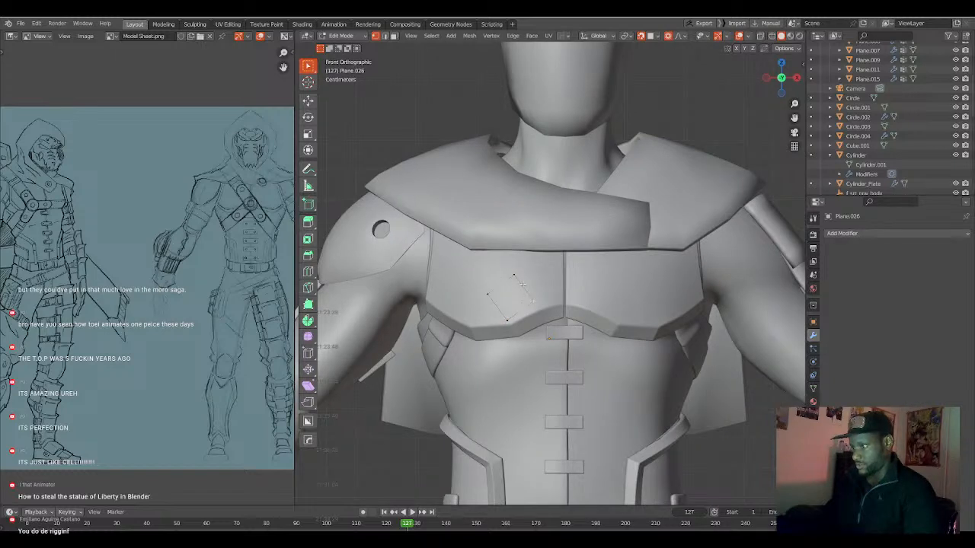
pyautogui.press('s')
pyautogui.click(550, 312)
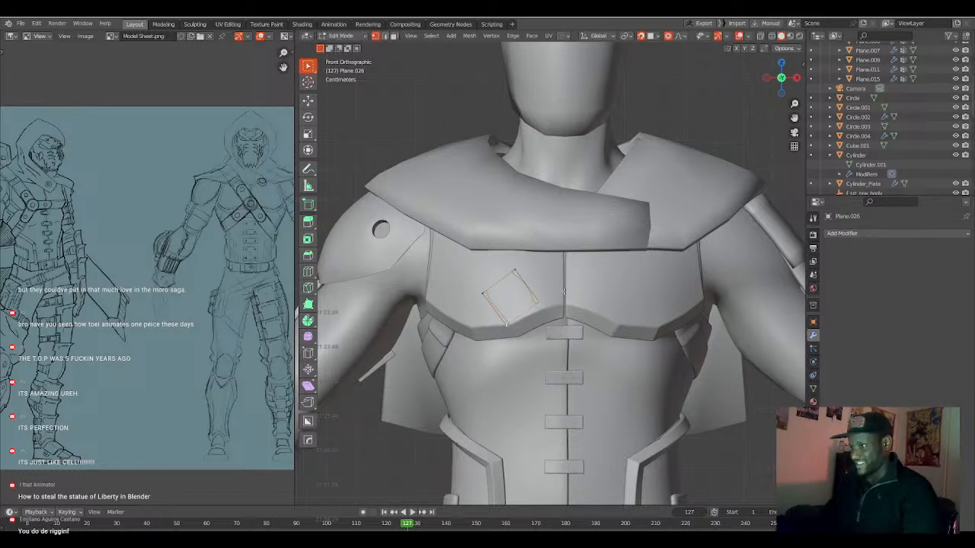
# Extrude the plane's lower edge four times diagonally across the torso toward the opposite side of the waist to form a strap.
pyautogui.press('g')
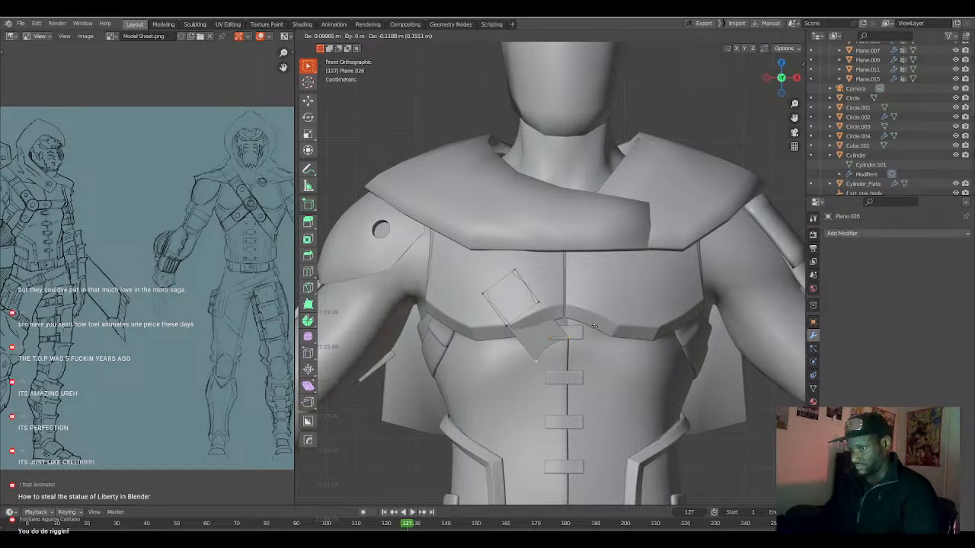
pyautogui.click(594, 327)
pyautogui.press('e')
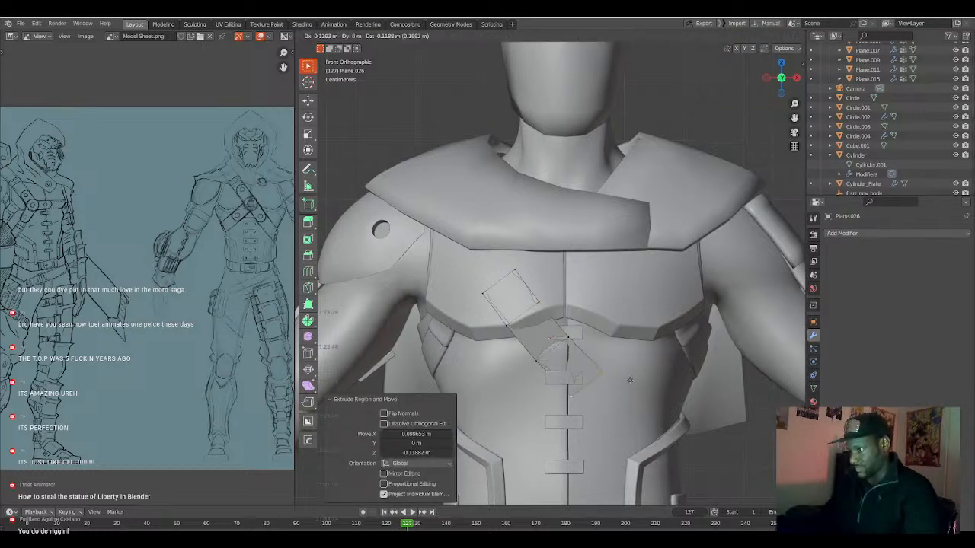
pyautogui.click(632, 380)
pyautogui.keyDown('shift'); pyautogui.moveTo(634, 393); pyautogui.dragTo(597, 361, button='middle'); pyautogui.keyUp('shift')
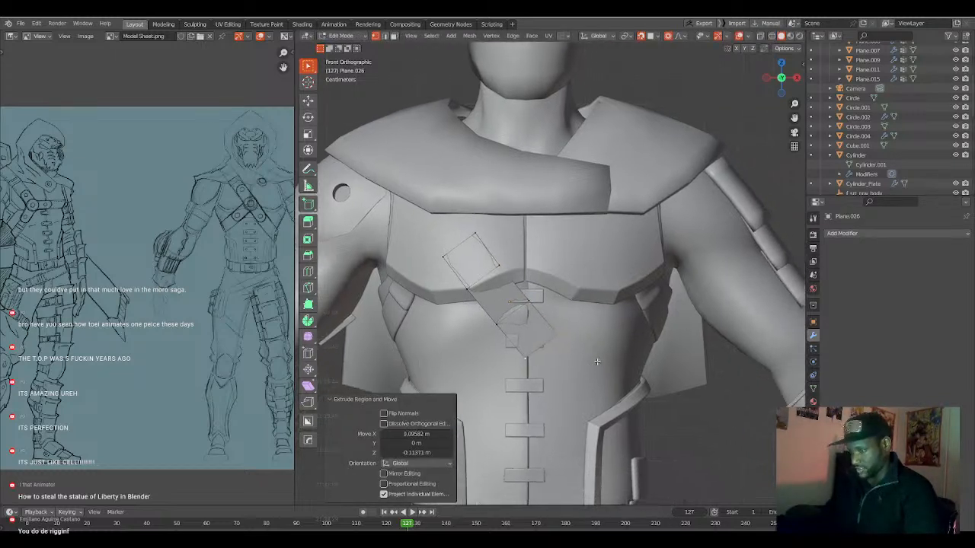
pyautogui.press('e')
pyautogui.click(624, 390)
pyautogui.press('e')
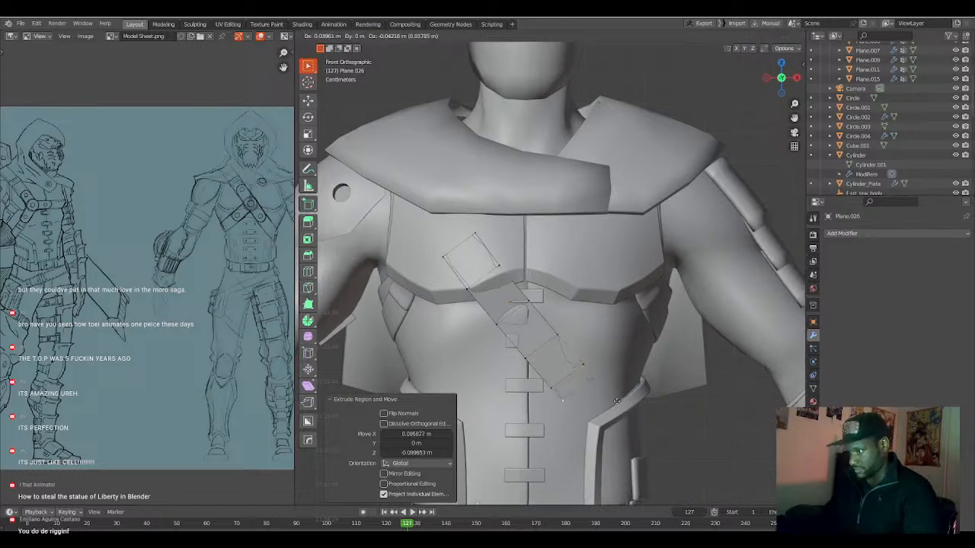
pyautogui.click(625, 413)
# Rotate the strap's lower end edge by -5.67° and nudge it about 0.006 m along X with a proportional size of 0.090.
pyautogui.press('r')
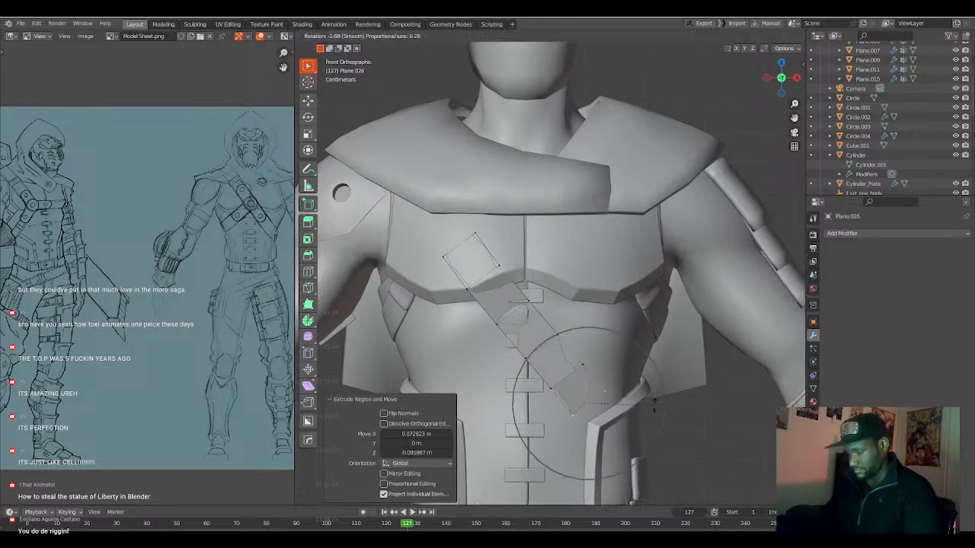
pyautogui.scroll(11, 654, 401)
pyautogui.click(651, 402)
pyautogui.press('g')
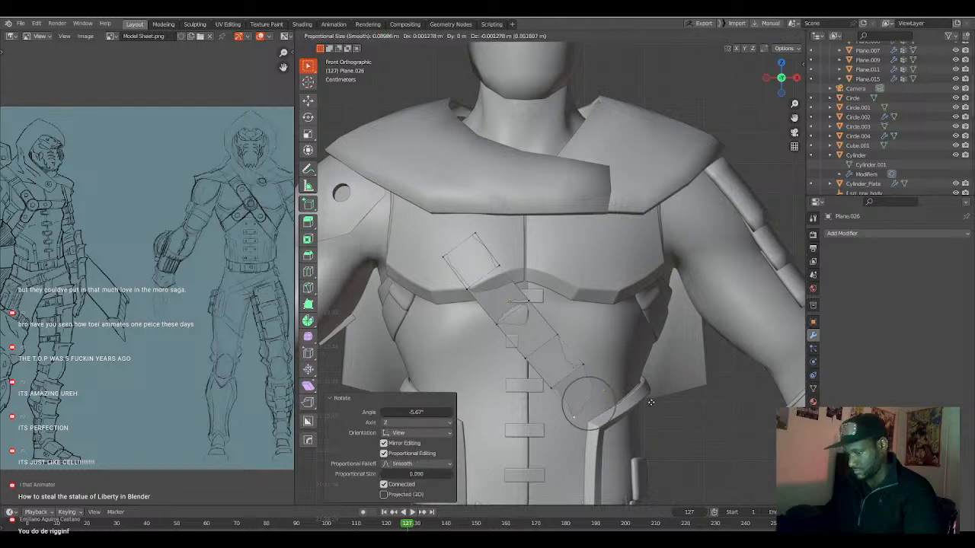
pyautogui.click(652, 403)
pyautogui.moveTo(631, 399); pyautogui.dragTo(552, 344, button='middle')
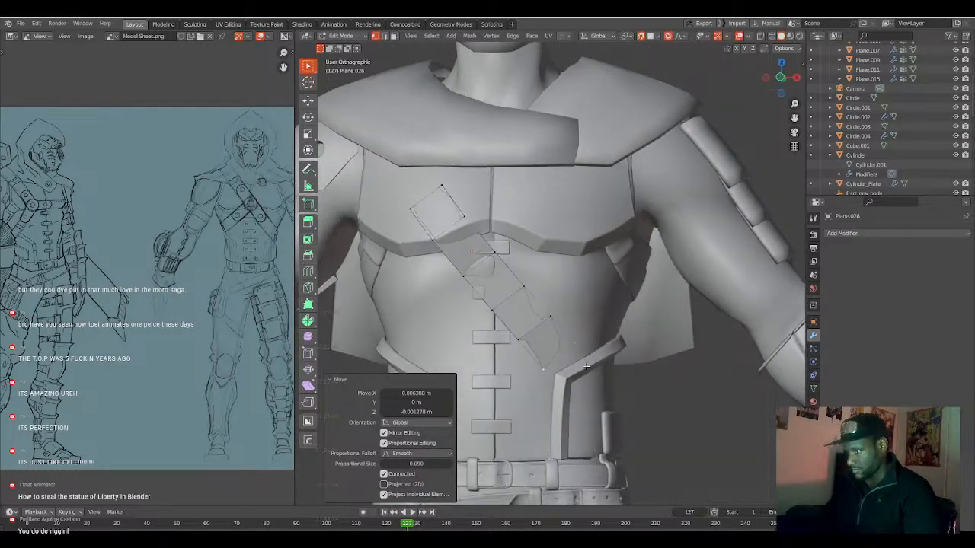
# Return to object mode and add a Solidify modifier to give the chest strap thickness.
pyautogui.press('Tab')
pyautogui.press('q')
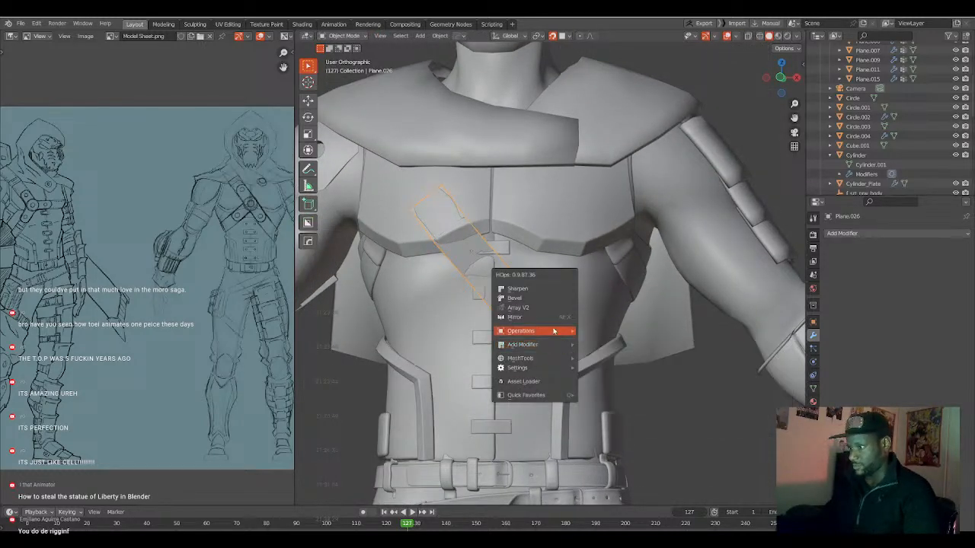
pyautogui.moveTo(560, 346)
pyautogui.click(593, 355)
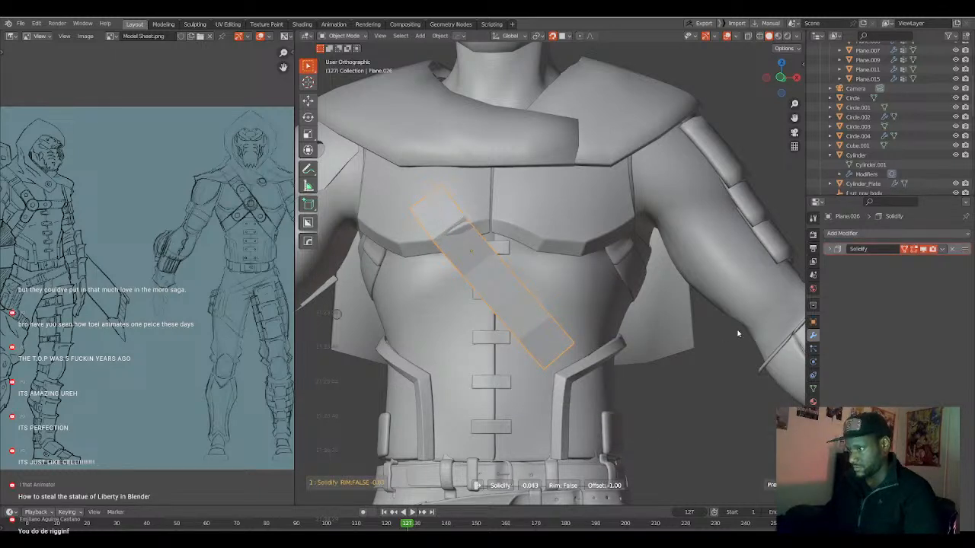
pyautogui.click(381, 306)
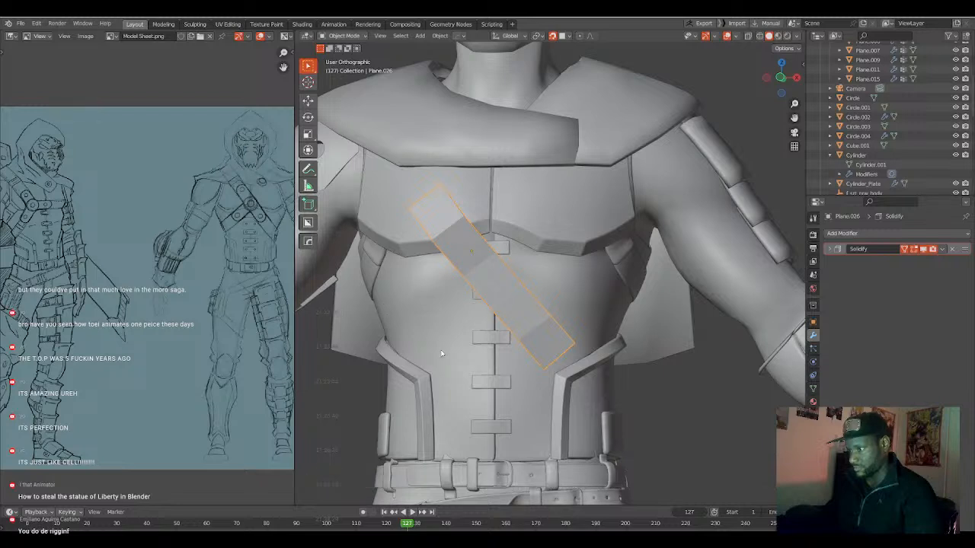
# Extrude the strap's lower end edge two more segments down over the waist trim, the last one about -0.068 m along Z.
pyautogui.press('Tab')
pyautogui.moveTo(561, 369); pyautogui.dragTo(556, 364, button='middle')
pyautogui.press('g')
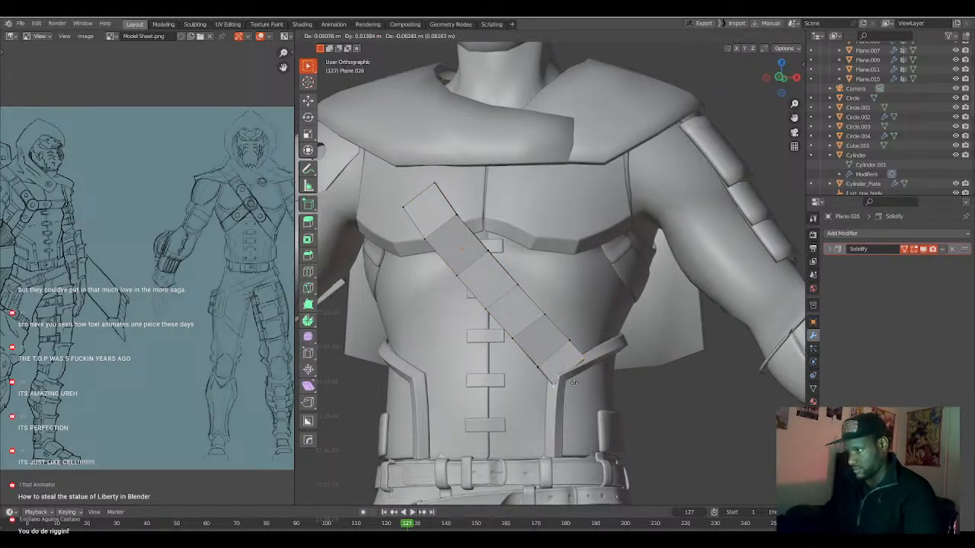
pyautogui.click(573, 380)
pyautogui.press('e')
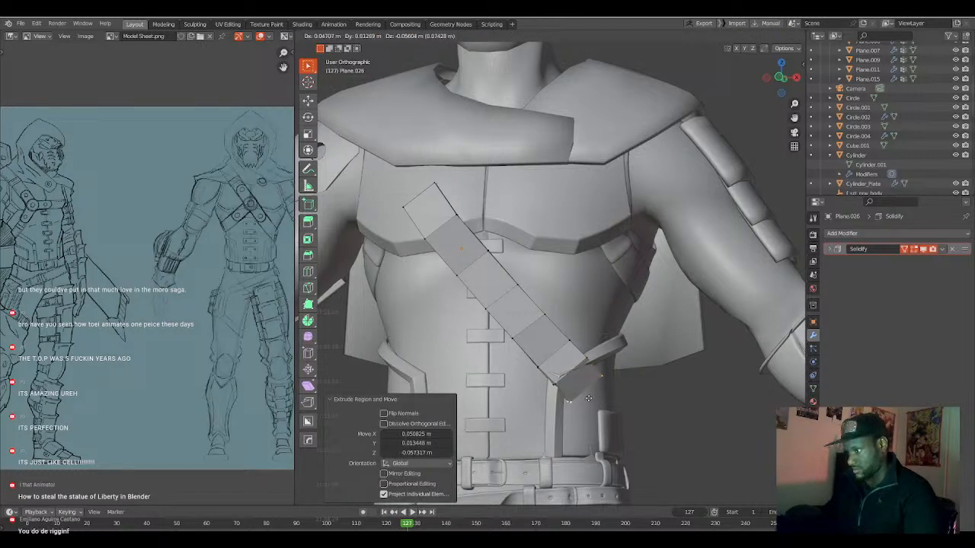
pyautogui.click(591, 402)
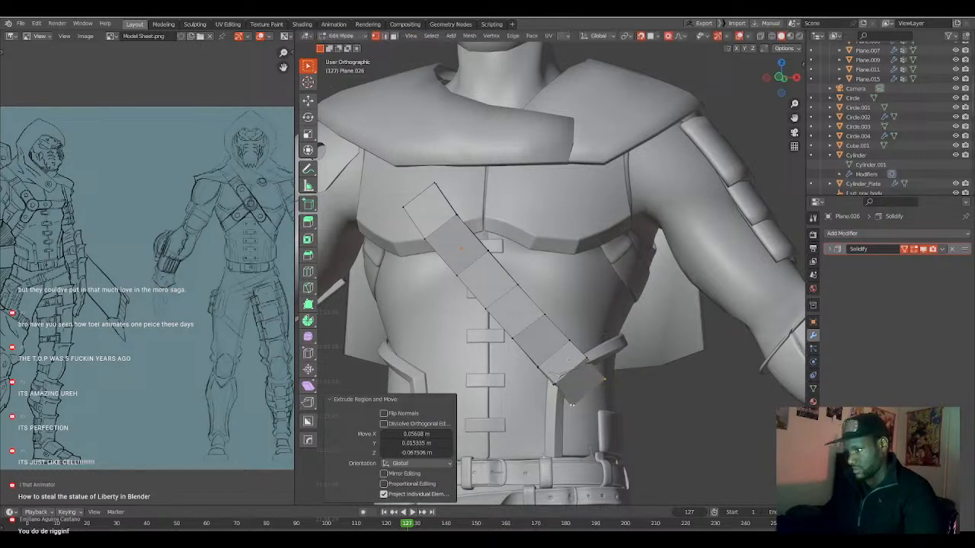
# Add one centred loop cut along the strap's length and adjust a vertex near its lower end.
pyautogui.click(572, 369)
pyautogui.hotkey('ctrl', 'r')
pyautogui.click(571, 369)
pyautogui.rightClick(571, 369)
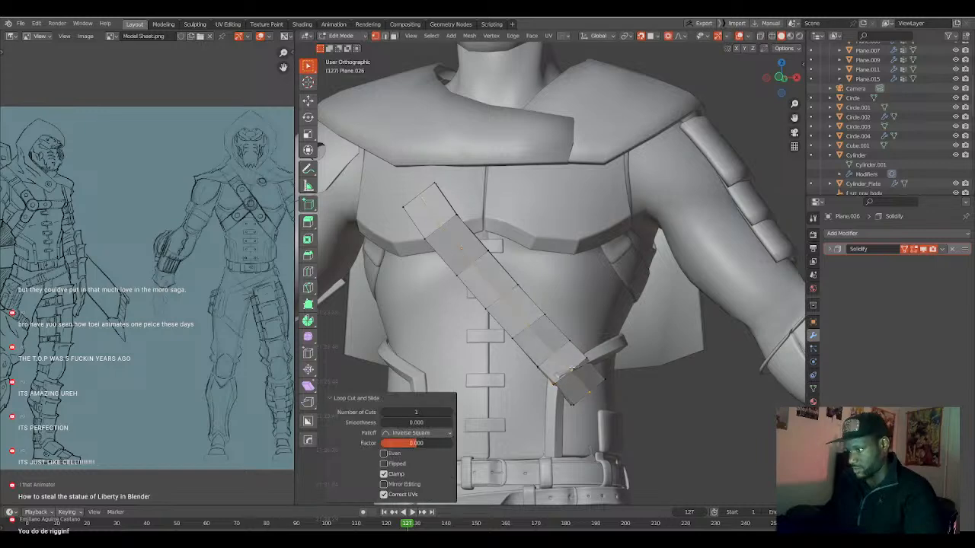
pyautogui.keyDown('alt'); pyautogui.click(567, 363); pyautogui.keyUp('alt')
pyautogui.press('g')
pyautogui.click(568, 364)
# Move the outer and inner corner vertices near the strap's lower end to fit the waist, with a proportional size of 0.090.
pyautogui.moveTo(586, 372); pyautogui.dragTo(555, 383, button='middle')
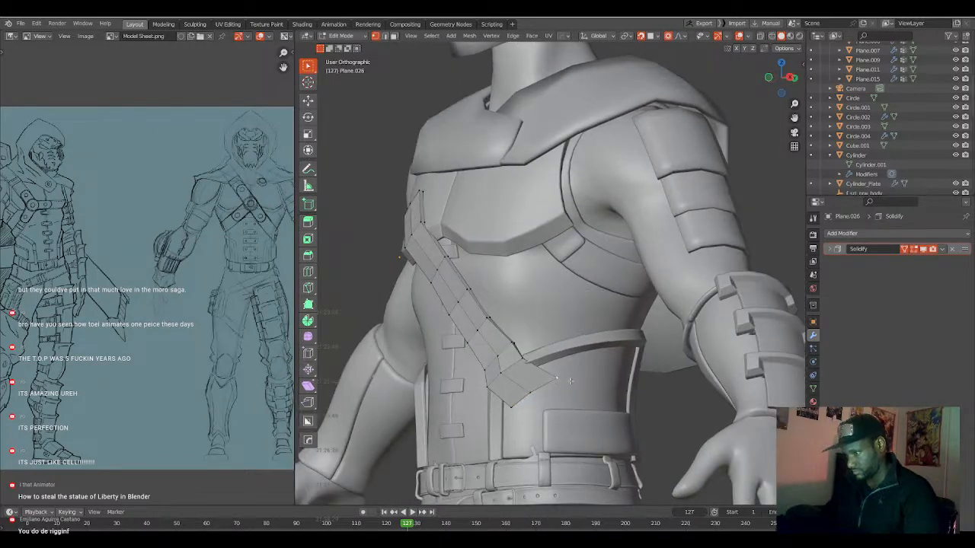
pyautogui.press('g')
pyautogui.click(553, 383)
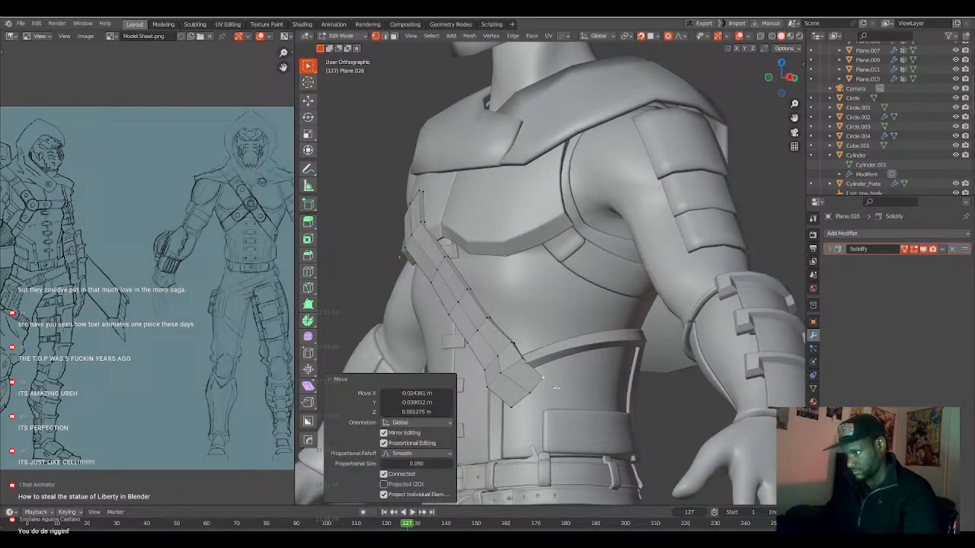
pyautogui.moveTo(554, 387); pyautogui.dragTo(510, 378, button='middle')
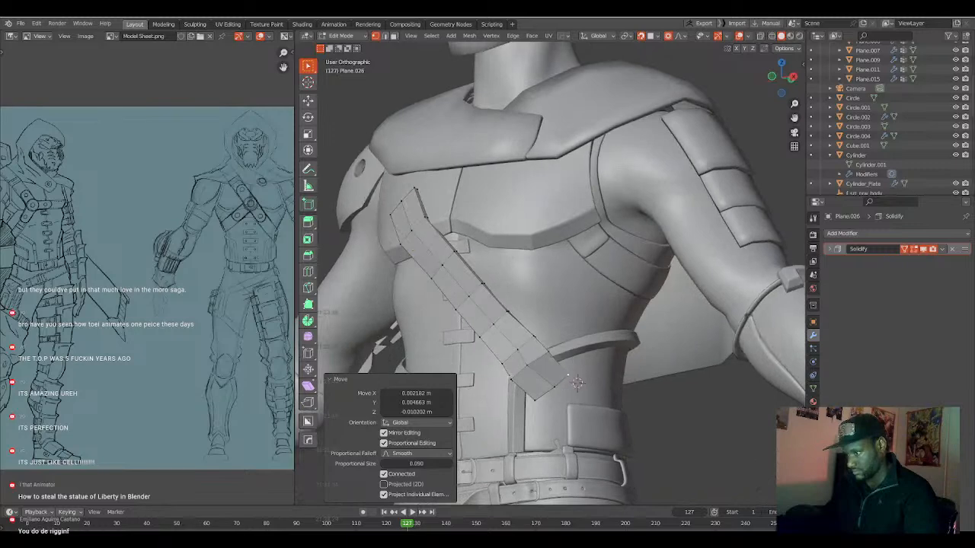
pyautogui.press('g')
pyautogui.click(511, 379)
pyautogui.keyDown('alt'); pyautogui.click(559, 380); pyautogui.keyUp('alt')
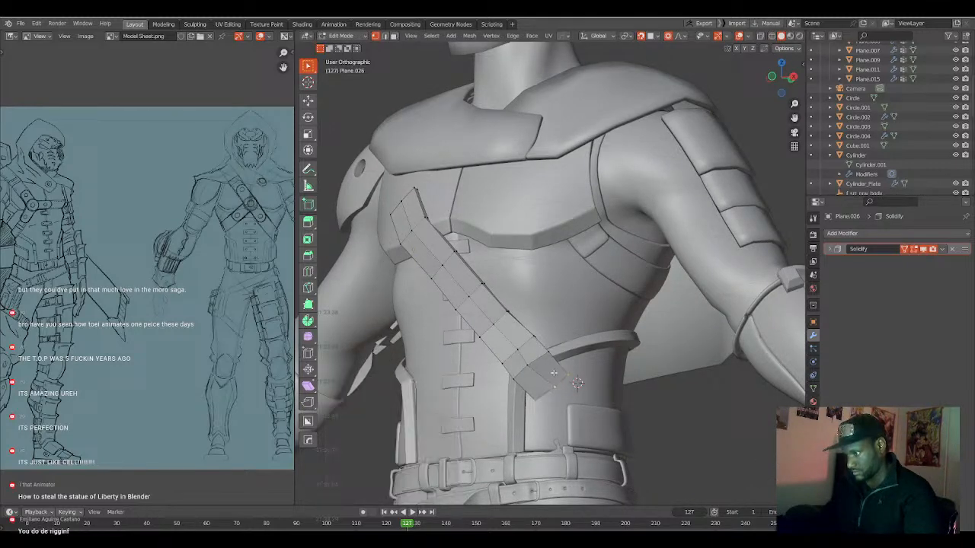
# Select the whole strap, rotate it by -6.16° in the view, and reposition it across the torso.
pyautogui.moveTo(553, 385)
pyautogui.mouseDown(button='middle')
pyautogui.moveTo(579, 390)
pyautogui.moveTo(565, 389)
pyautogui.mouseUp(button='middle')
pyautogui.press('l')
pyautogui.press('r')
pyautogui.click(582, 399)
pyautogui.press('g')
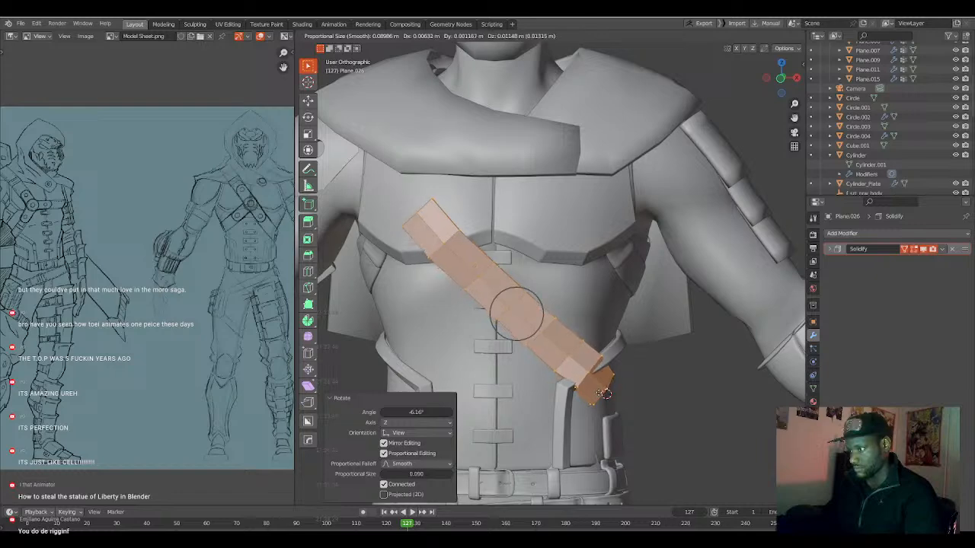
pyautogui.click(601, 385)
# Move the vertices along the strap's lower edge onto the waist surface, using a proportional size of 0.090.
pyautogui.moveTo(601, 384); pyautogui.dragTo(568, 365, button='middle')
pyautogui.click(554, 344)
pyautogui.press('g')
pyautogui.click(563, 364)
pyautogui.click(503, 374)
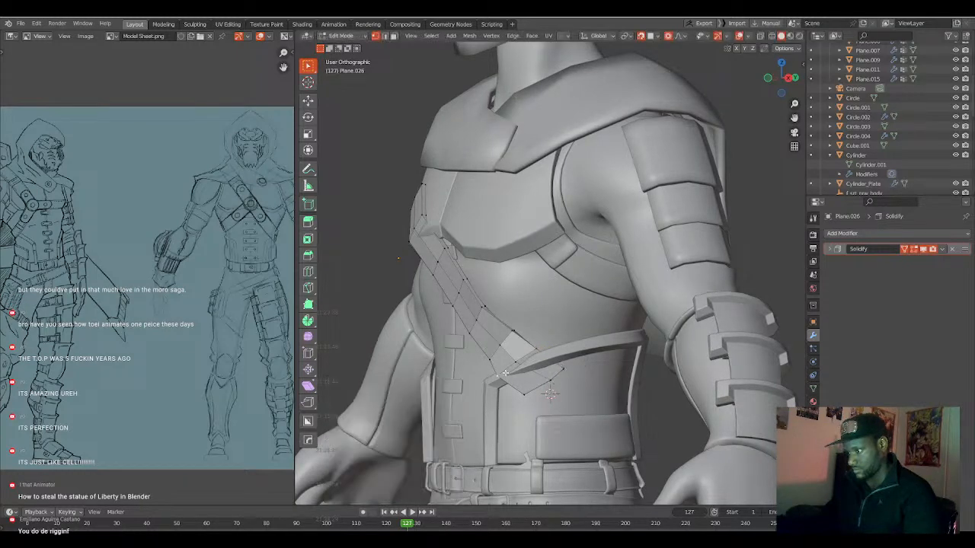
pyautogui.keyDown('shift'); pyautogui.click(521, 393); pyautogui.keyUp('shift')
pyautogui.press('g')
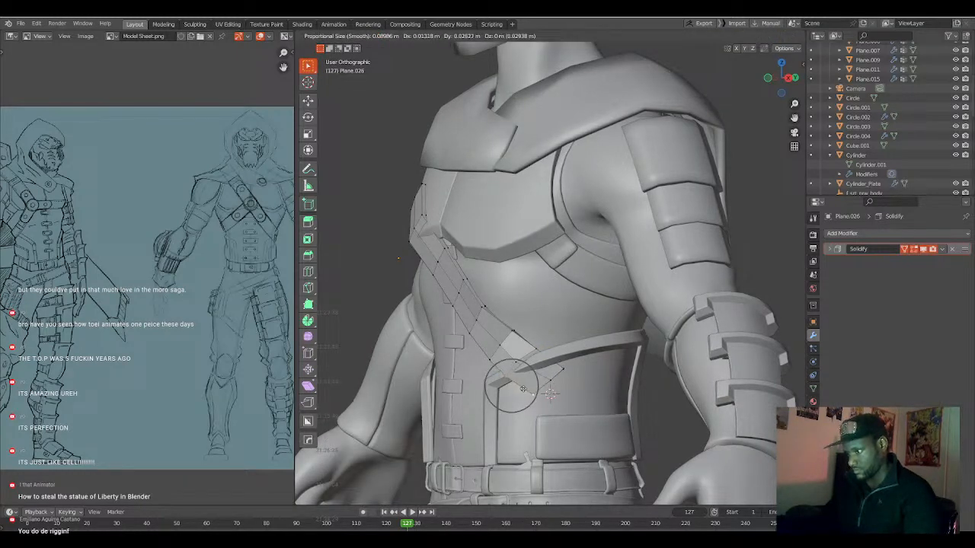
pyautogui.click(532, 392)
# Add a centred loop cut near the strap's lower end and move it to follow the waist's curve.
pyautogui.click(534, 387)
pyautogui.moveTo(531, 381); pyautogui.dragTo(553, 373, button='middle')
pyautogui.hotkey('ctrl', 'r')
pyautogui.click(554, 373)
pyautogui.rightClick(553, 374)
pyautogui.press('g')
pyautogui.click(564, 370)
# Move individual vertices around the strap's lower section so it wraps over the waist trim.
pyautogui.moveTo(562, 369); pyautogui.dragTo(549, 352, button='middle')
pyautogui.click(545, 364)
pyautogui.press('g')
pyautogui.click(536, 353)
pyautogui.click(562, 330)
pyautogui.press('g')
pyautogui.click(563, 329)
# Rotate the strap's end edge by -20.3° and move it back along the waist with a proportional size of 0.109.
pyautogui.moveTo(582, 352); pyautogui.dragTo(553, 361, button='middle')
pyautogui.press('r')
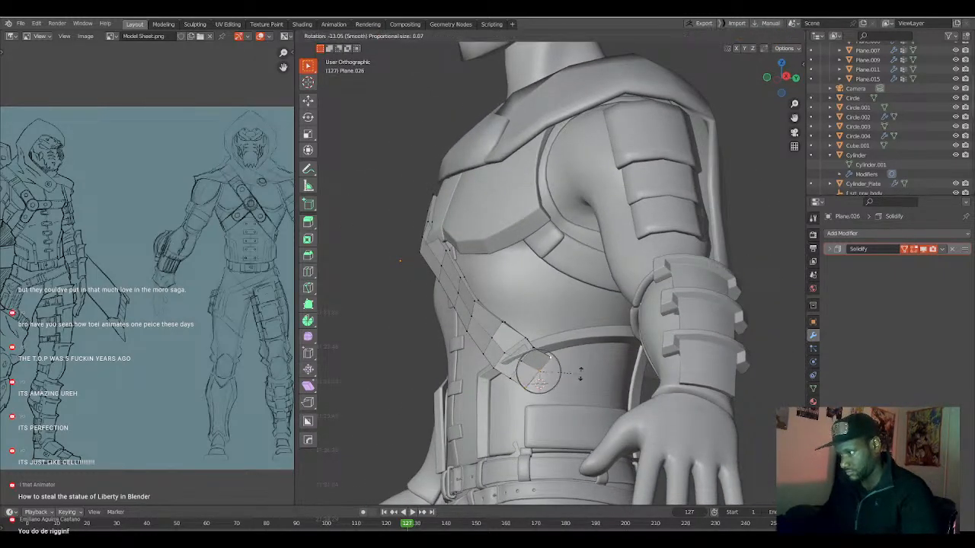
pyautogui.click(581, 369)
pyautogui.press('g')
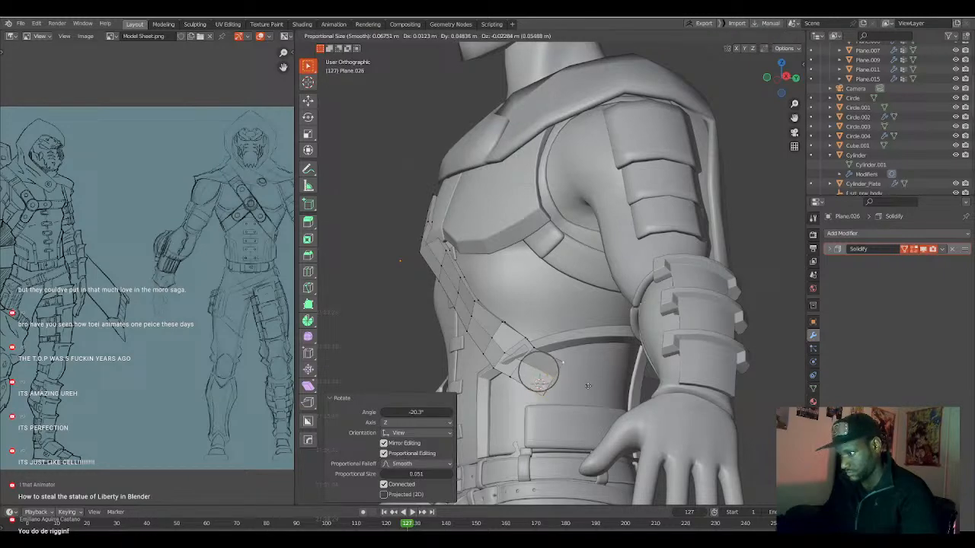
pyautogui.click(588, 386)
# Extrude the strap's end about 0.10 m along Y around the side of the waist and rotate the new edge by -16.2°.
pyautogui.moveTo(587, 386); pyautogui.dragTo(576, 387, button='middle')
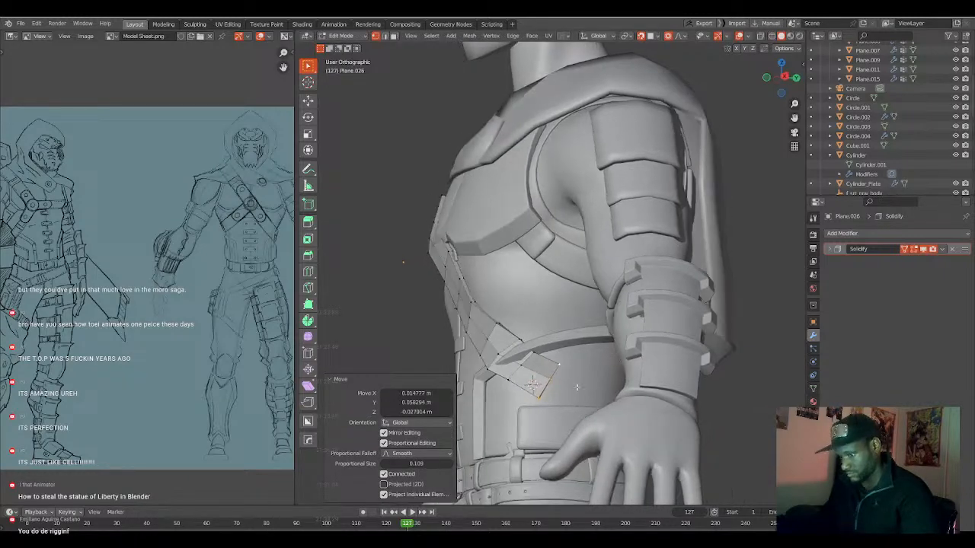
pyautogui.press('e')
pyautogui.click(579, 389)
pyautogui.press('r')
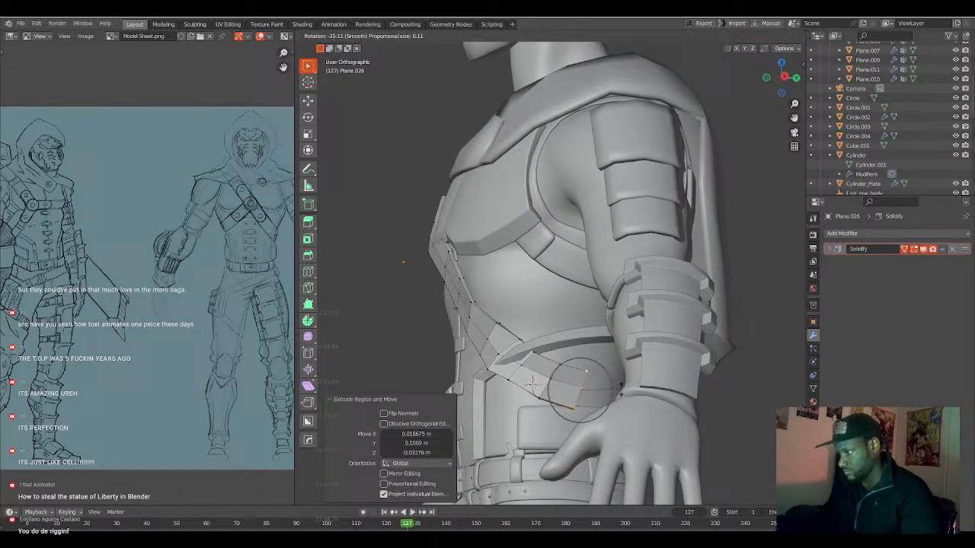
pyautogui.click(621, 387)
pyautogui.moveTo(621, 386); pyautogui.dragTo(564, 387, button='middle')
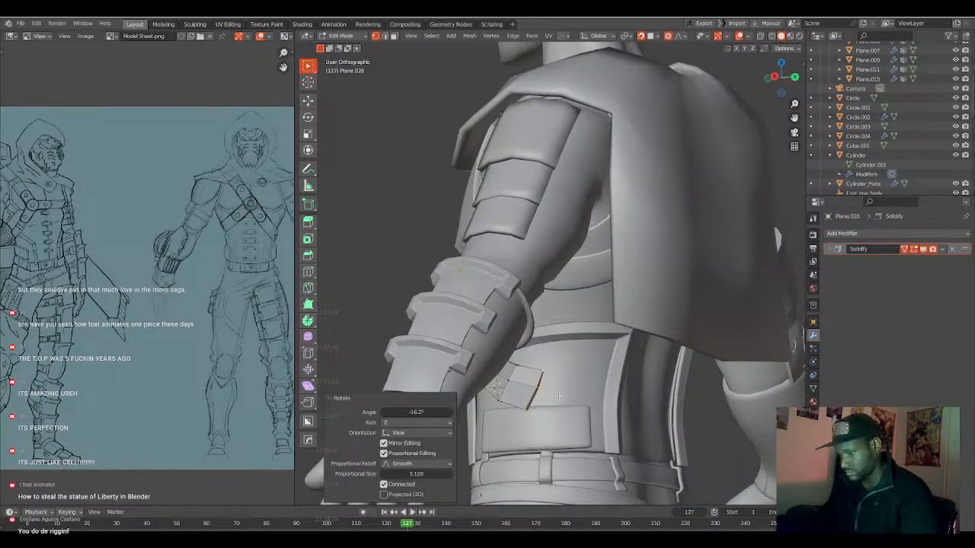
# Extrude the strap's end about 0.08 m along Y around the side of the waist, then move and rotate the new edge, finishing with -8.24°.
pyautogui.press('g')
pyautogui.click(587, 400)
pyautogui.press('r')
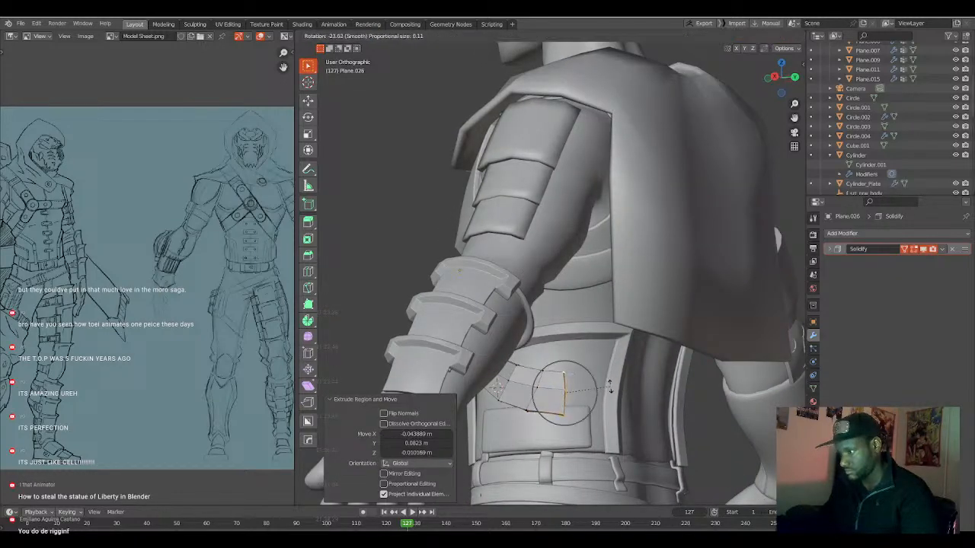
pyautogui.click(606, 389)
pyautogui.moveTo(606, 389)
pyautogui.mouseDown(button='middle')
pyautogui.moveTo(580, 386)
pyautogui.moveTo(591, 392)
pyautogui.mouseUp(button='middle')
pyautogui.press('r')
pyautogui.rightClick(591, 383)
pyautogui.press('g')
pyautogui.click(583, 388)
pyautogui.press('r')
pyautogui.click(595, 390)
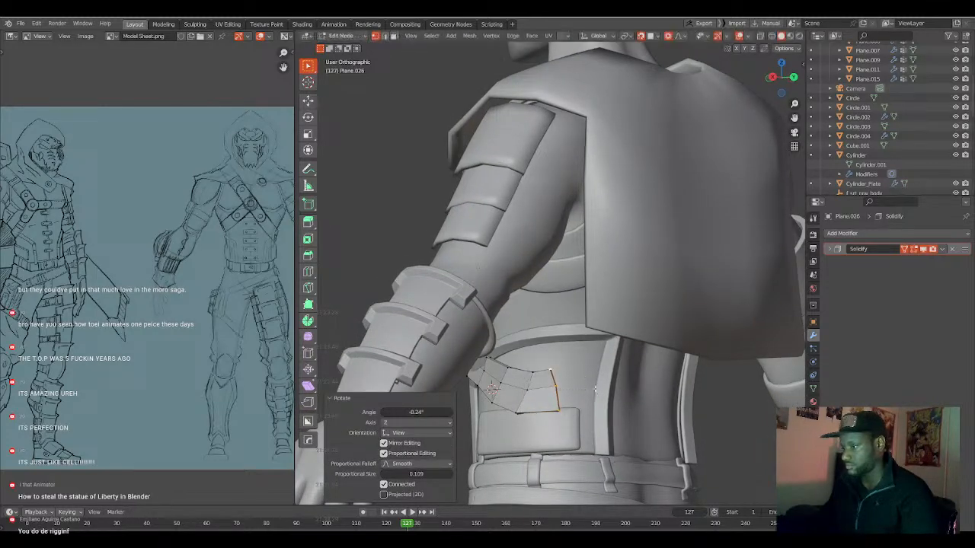
# Extrude the strap's end about 0.08 m along both Y and Z towards the lower back, then rotate and move the new edge.
pyautogui.press('e')
pyautogui.click(609, 376)
pyautogui.moveTo(609, 376); pyautogui.dragTo(574, 387, button='middle')
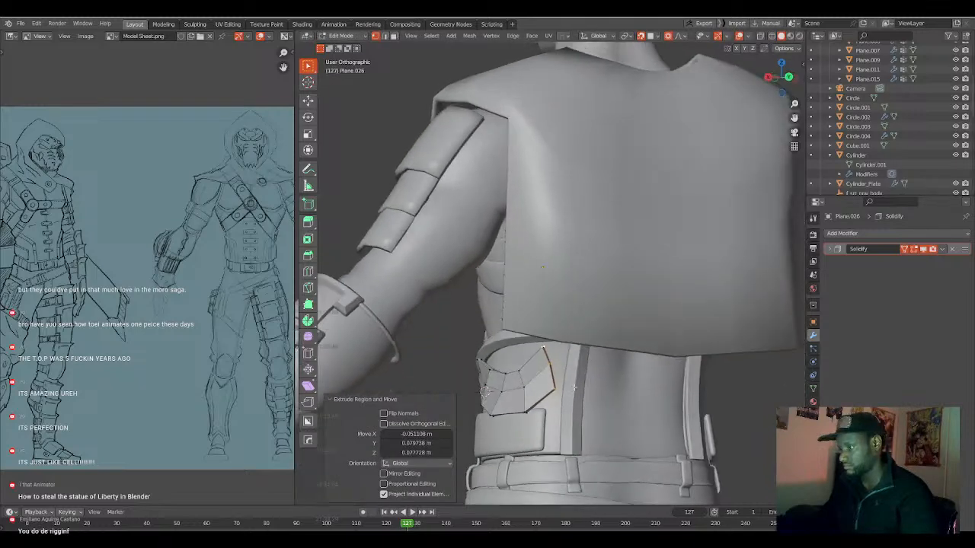
pyautogui.press('r')
pyautogui.click(589, 394)
pyautogui.press('g')
pyautogui.click(599, 394)
# Raise the strap's vertices at the side of the waist about 0.015 m along Z with a proportional size of 0.159.
pyautogui.moveTo(539, 391); pyautogui.dragTo(540, 393, button='middle')
pyautogui.press('g')
pyautogui.scroll(-3, 540, 393)
pyautogui.click(540, 393)
pyautogui.press('g')
pyautogui.scroll(-1, 530, 390)
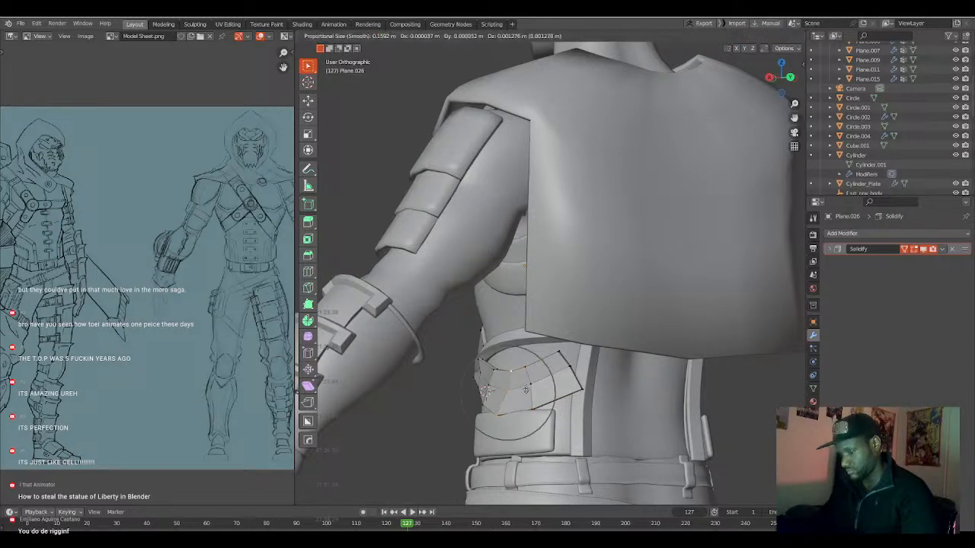
pyautogui.click(526, 388)
pyautogui.moveTo(526, 389); pyautogui.dragTo(569, 332, button='middle')
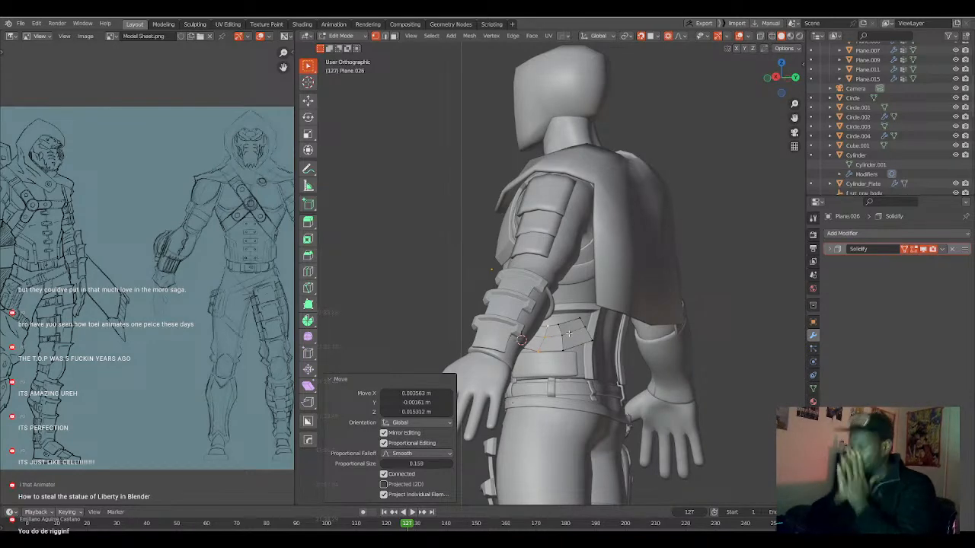
# Hide the cape in Object Mode and return to editing the strap's mesh.
pyautogui.press('Tab')
pyautogui.click(670, 244)
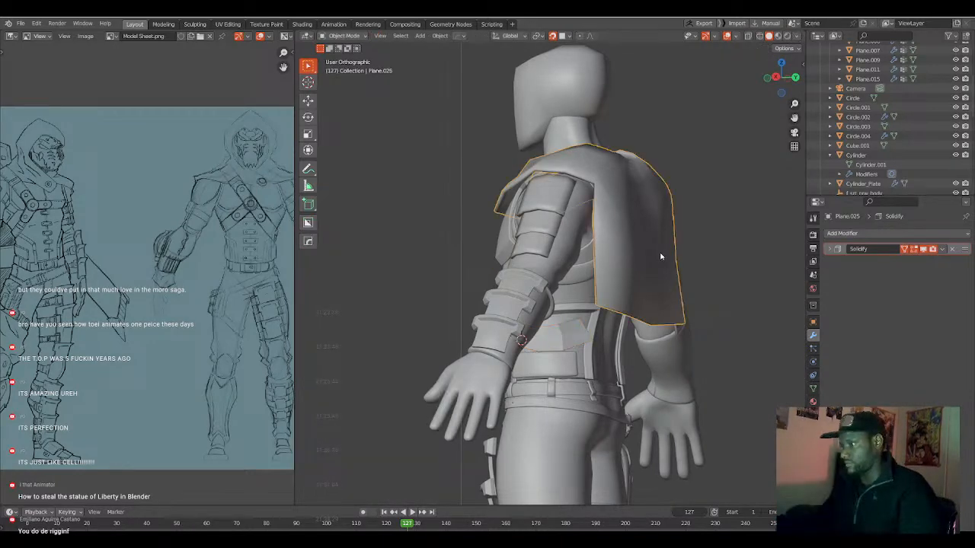
pyautogui.press('h')
pyautogui.moveTo(660, 263); pyautogui.dragTo(605, 279, button='middle')
pyautogui.click(569, 334)
pyautogui.press('Tab')
# Extrude the strap's lower end in successive segments diagonally up across the lower back.
pyautogui.moveTo(578, 331); pyautogui.dragTo(547, 332, button='middle')
pyautogui.press('g')
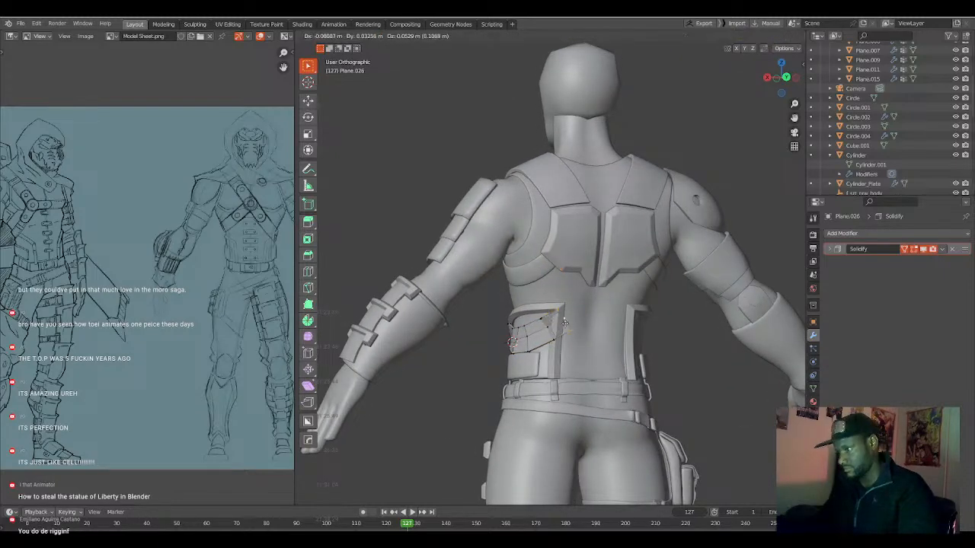
pyautogui.click(567, 321)
pyautogui.press('e')
pyautogui.click(584, 305)
pyautogui.moveTo(584, 305); pyautogui.dragTo(502, 259, button='middle')
pyautogui.press('e')
pyautogui.click(593, 285)
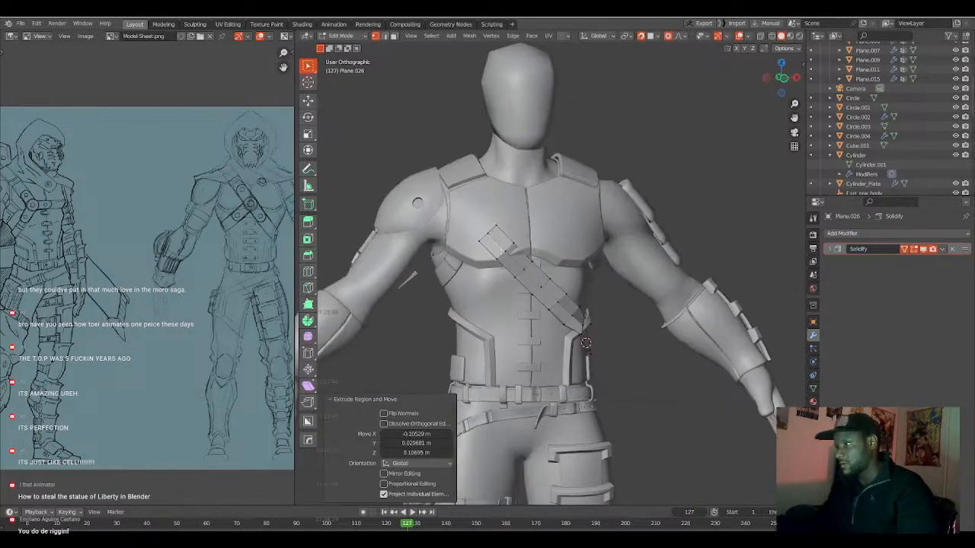
# Extrude the strap's upper end in successive segments up the chest to the shoulder.
pyautogui.press('e')
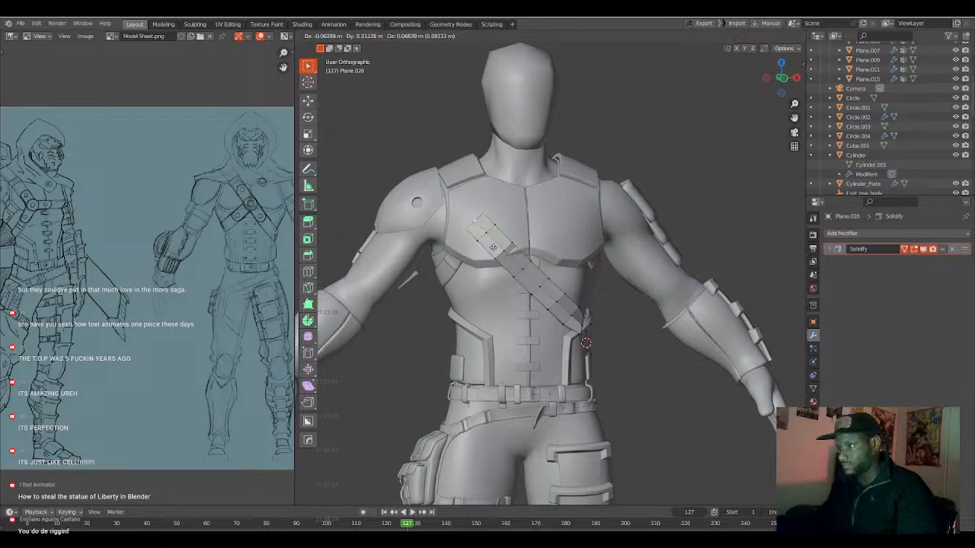
pyautogui.click(493, 246)
pyautogui.press('e')
pyautogui.click(503, 266)
pyautogui.press('e')
pyautogui.click(495, 264)
pyautogui.moveTo(495, 263); pyautogui.dragTo(540, 277, button='middle')
# Extrude the strap's upper end about 0.11 m along Y over the top of the shoulder, then rotate and move the new edge.
pyautogui.press('e')
pyautogui.click(486, 266)
pyautogui.press('e')
pyautogui.click(493, 282)
pyautogui.press('r')
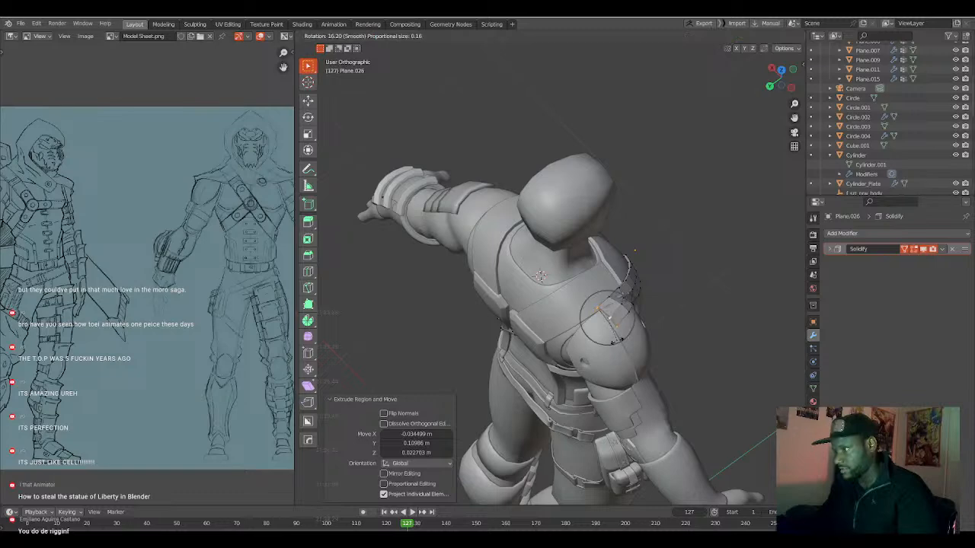
pyautogui.click(600, 354)
pyautogui.press('g')
pyautogui.click(599, 354)
# Extrude the strap's end about 0.09 m along Y behind the shoulder and rotate the new edge in stages, including 9.63° and 4.29°.
pyautogui.moveTo(599, 354); pyautogui.dragTo(645, 302, button='middle')
pyautogui.press('e')
pyautogui.click(615, 356)
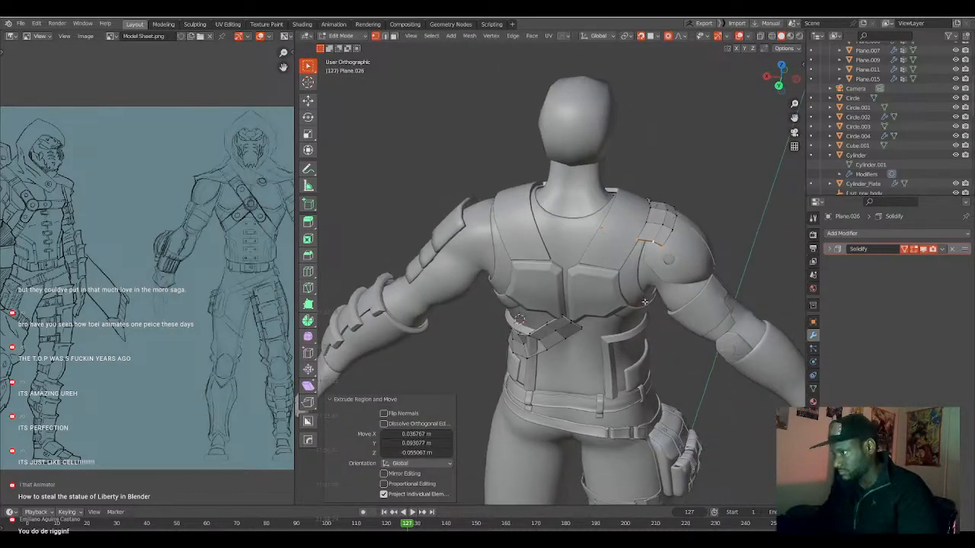
pyautogui.press('r')
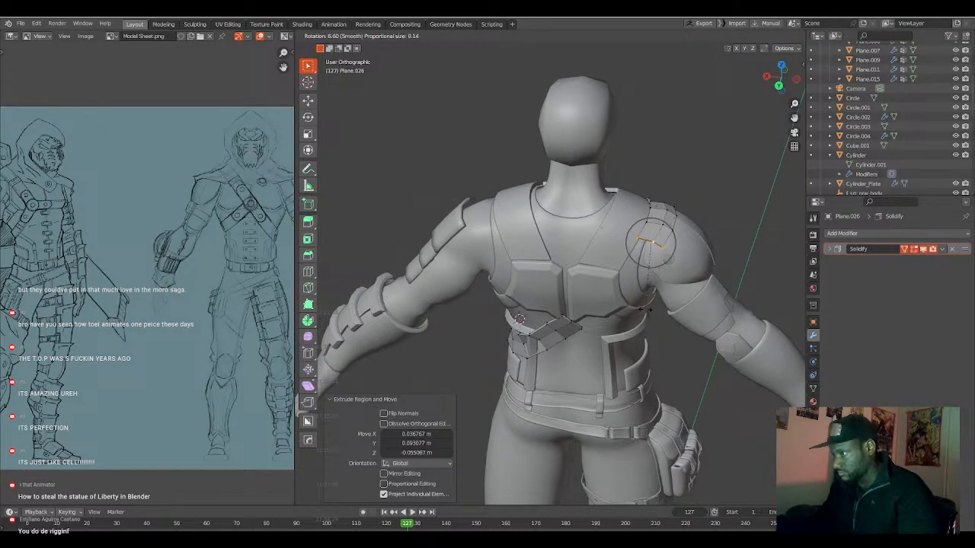
pyautogui.click(645, 310)
pyautogui.moveTo(645, 310); pyautogui.dragTo(621, 304, button='middle')
pyautogui.press('r')
pyautogui.click(647, 301)
pyautogui.press('g')
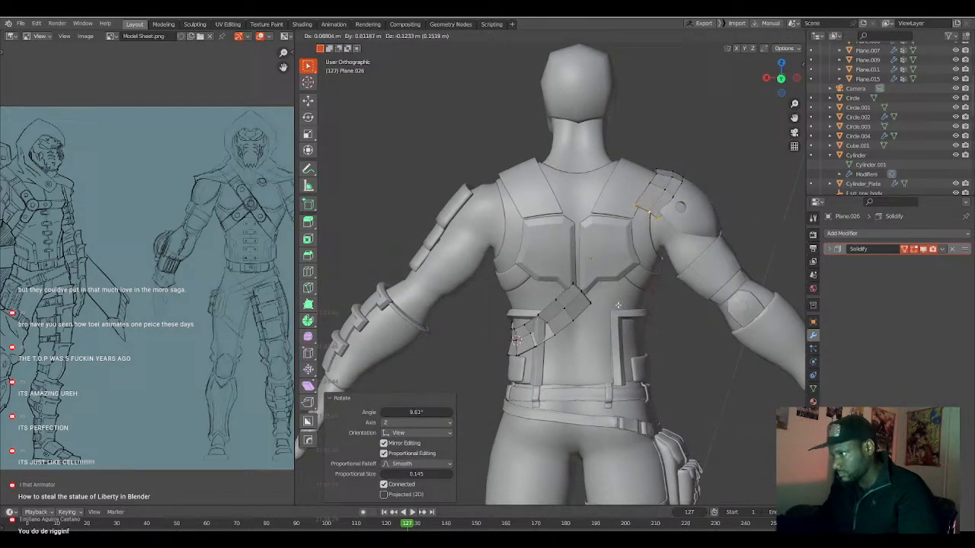
pyautogui.click(623, 306)
pyautogui.press('r')
pyautogui.click(638, 312)
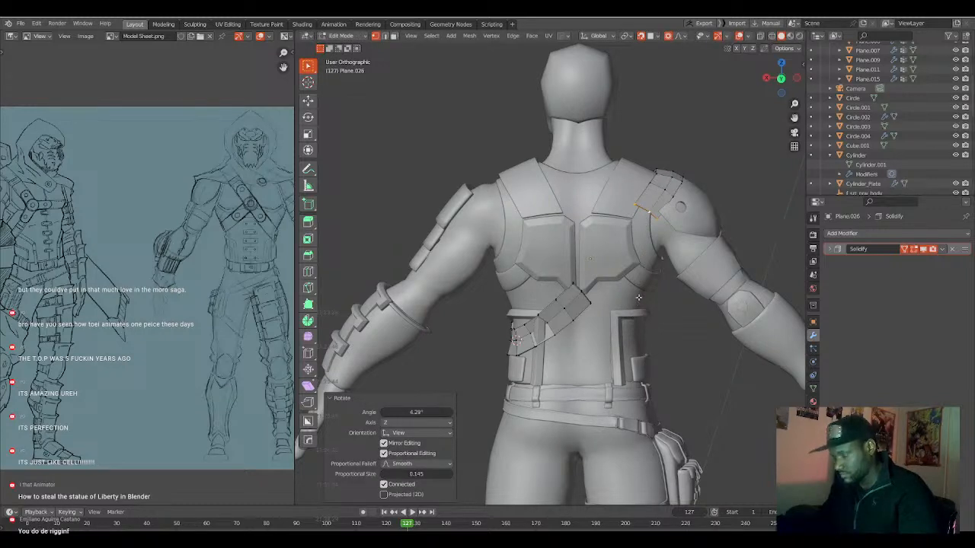
# Extrude the strap's end in successive segments diagonally down the shoulder blade towards its lower section.
pyautogui.press('g')
pyautogui.click(623, 319)
pyautogui.press('g')
pyautogui.click(625, 313)
pyautogui.press('g')
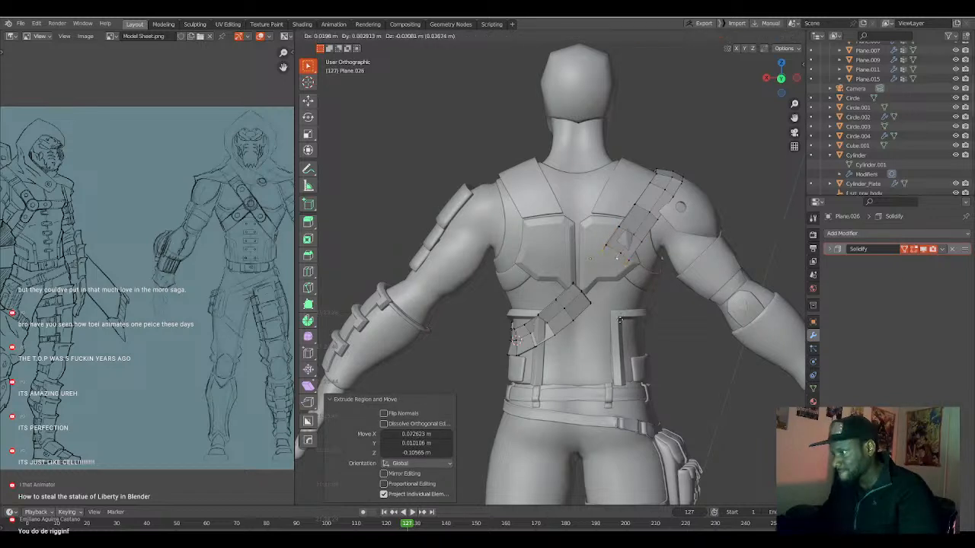
pyautogui.click(610, 328)
pyautogui.press('g')
pyautogui.click(611, 316)
# Fill the remaining gap on the back with a face joining the strap's two end edges.
pyautogui.press('2')
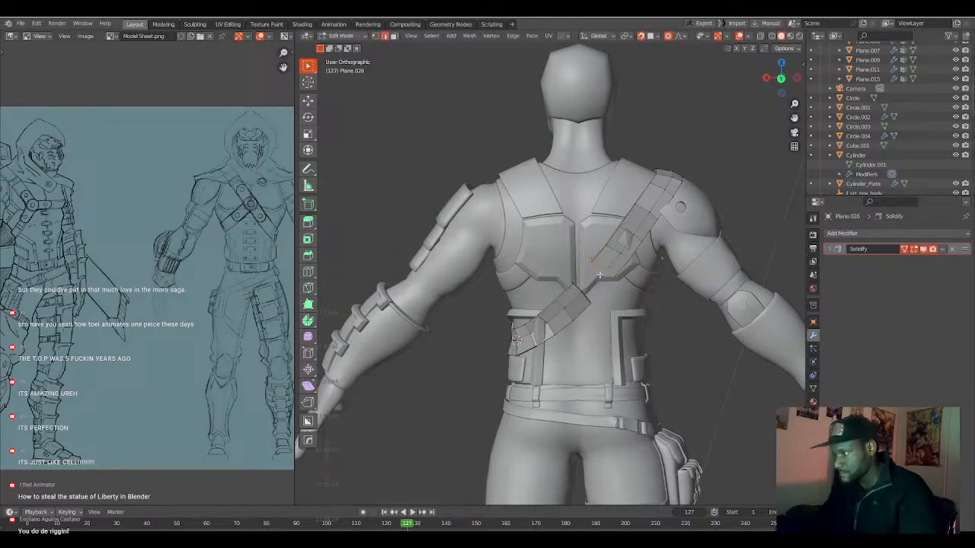
pyautogui.press('z')
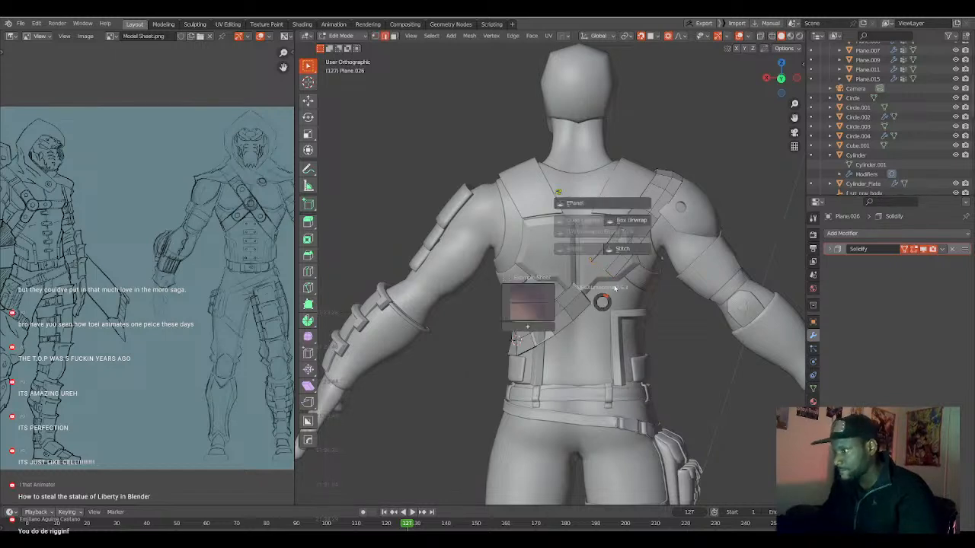
pyautogui.click(599, 275)
pyautogui.press('f')
# Smooth all of the strap's vertices by 0.5 and fatten the strap outwards with an offset of 0.072 m.
pyautogui.press('a')
pyautogui.moveTo(608, 307); pyautogui.dragTo(605, 313, button='middle')
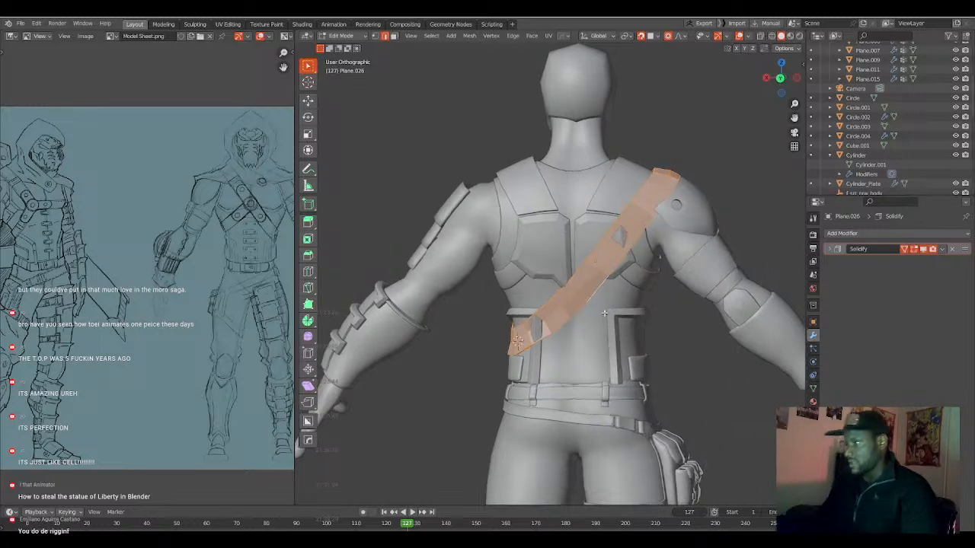
pyautogui.press('q')
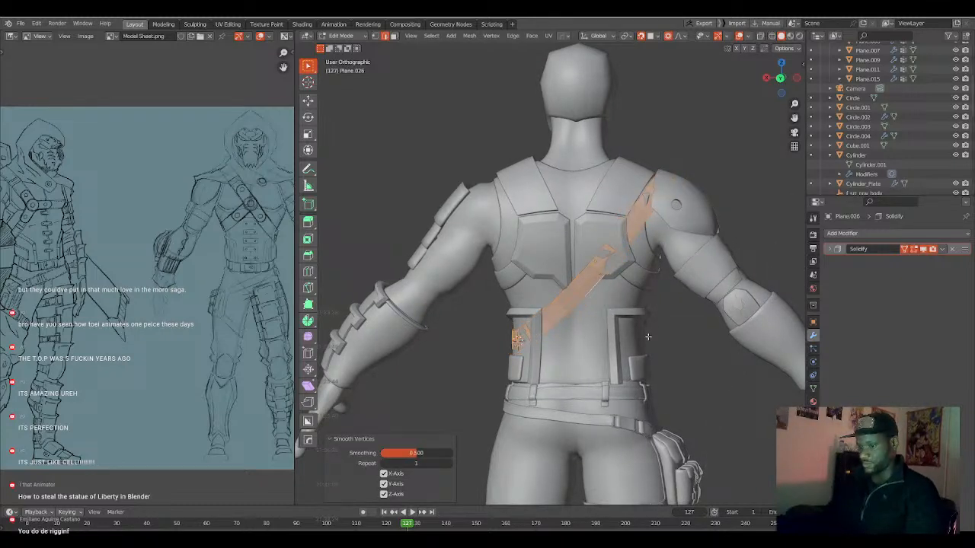
pyautogui.hotkey('alt', 's')
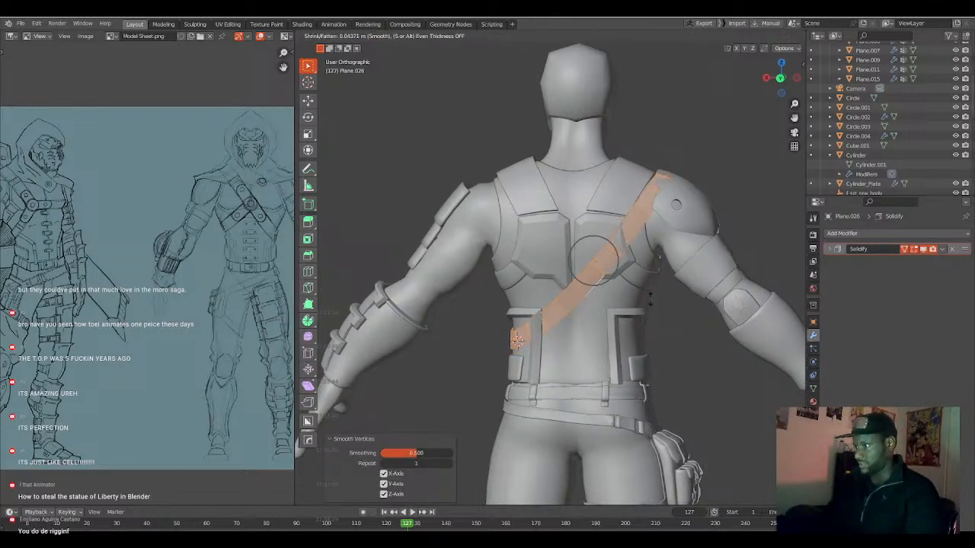
pyautogui.click(651, 274)
pyautogui.moveTo(651, 274); pyautogui.dragTo(559, 327, button='middle')
pyautogui.scroll(3, 558, 328)
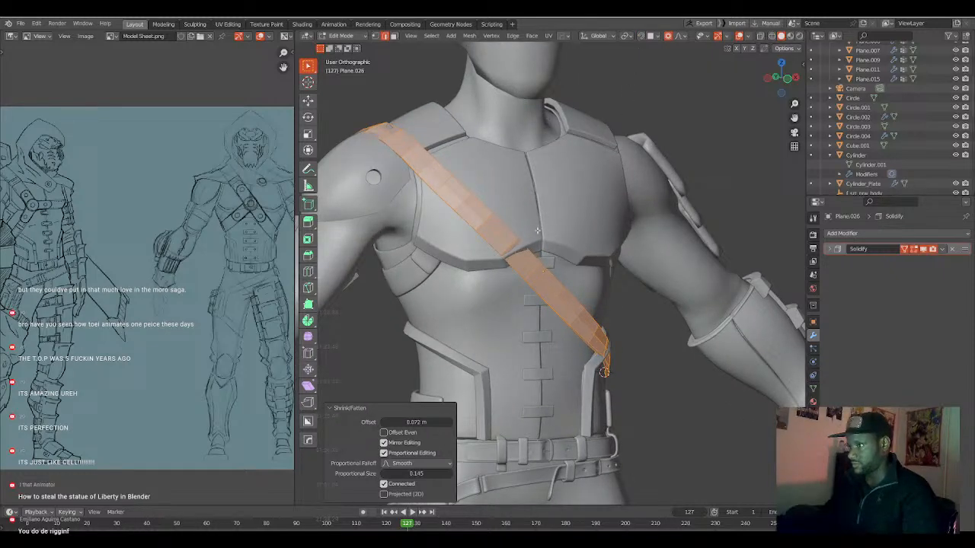
# Leave the strap's mesh editing and unhide the cape.
pyautogui.press('Tab')
pyautogui.hotkey('alt', 'h')
pyautogui.moveTo(537, 224); pyautogui.dragTo(583, 286, button='middle')
pyautogui.click(508, 182)
# Move the strap's mid-chest section about -0.018 m along Y with an enlarged proportional size of about 0.5.
pyautogui.click(542, 270)
pyautogui.press('Tab')
pyautogui.click(542, 268)
pyautogui.press('g')
pyautogui.press('y')
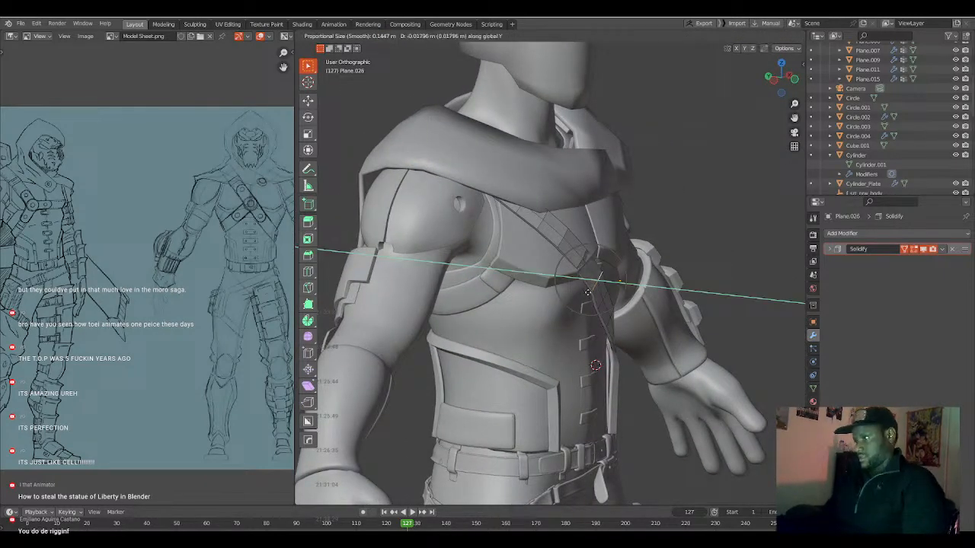
pyautogui.scroll(-10, 588, 292)
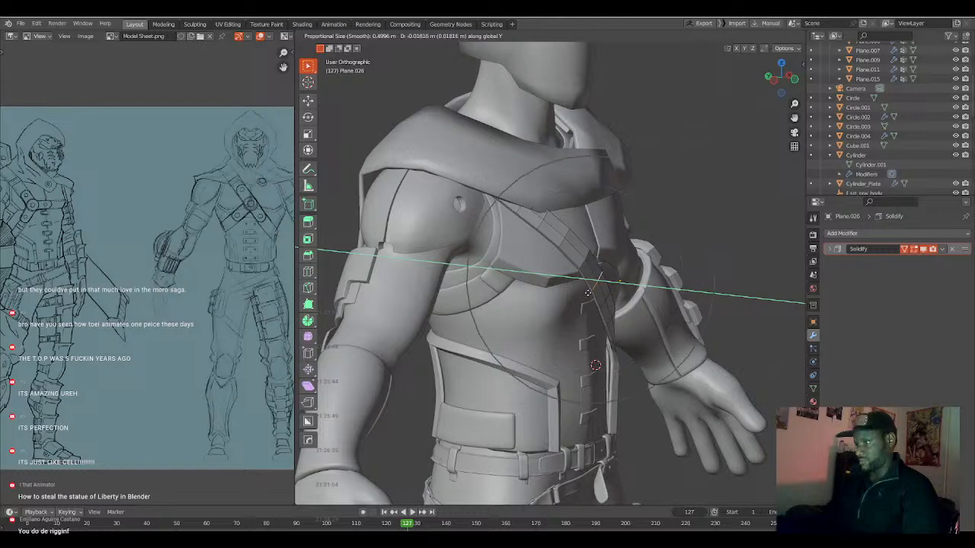
pyautogui.click(589, 293)
pyautogui.moveTo(589, 293); pyautogui.dragTo(440, 240, button='middle')
pyautogui.hotkey('shift', 'z')
pyautogui.click(439, 199)
pyautogui.press('KP_1')
pyautogui.hotkey('shift', 'z')
# Add one centred loop cut along the cape's front collar.
pyautogui.press('Tab')
pyautogui.click(446, 215)
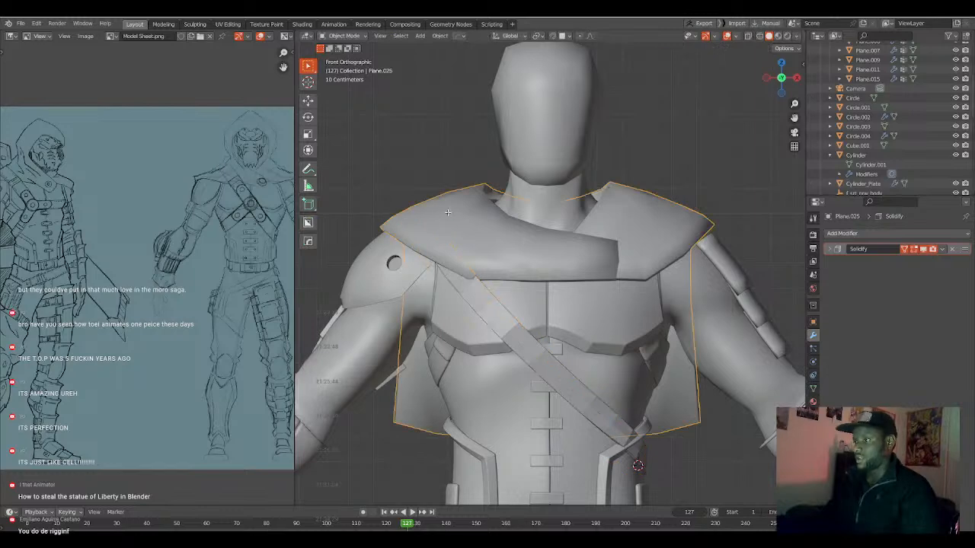
pyautogui.press('Tab')
pyautogui.scroll(2, 448, 226)
pyautogui.keyDown('shift'); pyautogui.moveTo(404, 201); pyautogui.dragTo(445, 228, button='middle'); pyautogui.keyUp('shift')
pyautogui.hotkey('ctrl', 'r')
pyautogui.click(469, 242)
pyautogui.rightClick(470, 242)
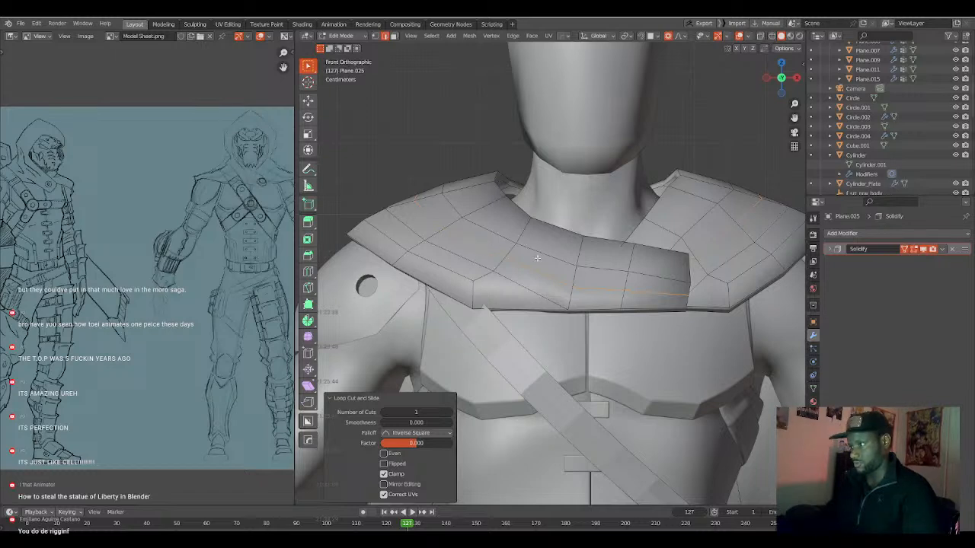
# Lower the vertex on the cape's upper shoulder edge about 0.03 m along Z with a proportional size of about 0.45.
pyautogui.moveTo(546, 259); pyautogui.dragTo(509, 259, button='middle')
pyautogui.press('KP_1')
pyautogui.press('Tab')
pyautogui.press('Tab')
pyautogui.click(414, 189)
pyautogui.rightClick(413, 190)
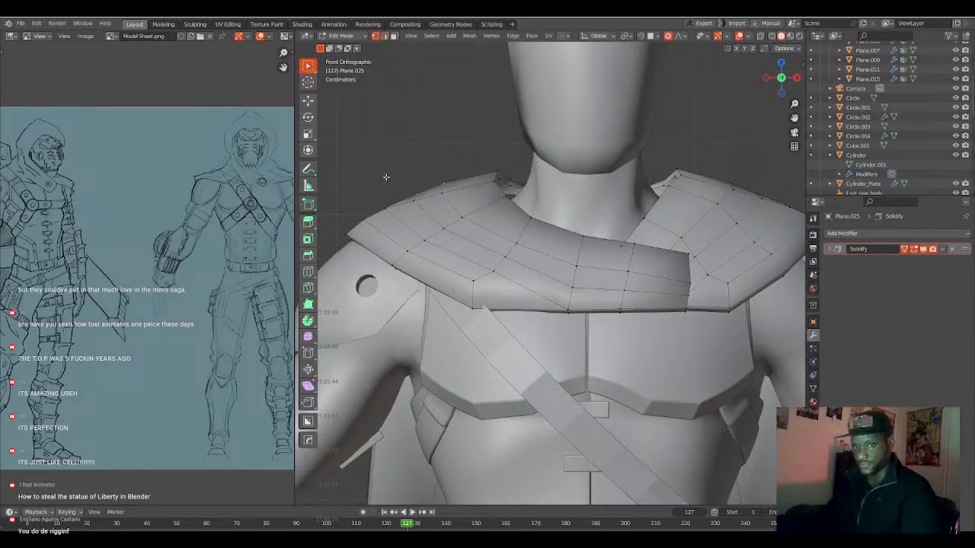
pyautogui.press('g')
pyautogui.click(438, 183)
pyautogui.click(447, 178)
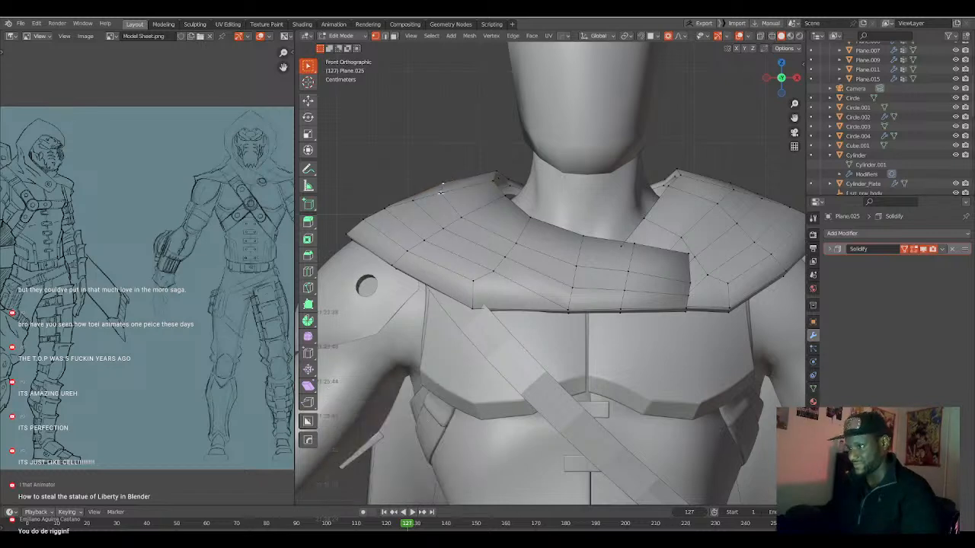
pyautogui.press('g')
pyautogui.scroll(4, 449, 204)
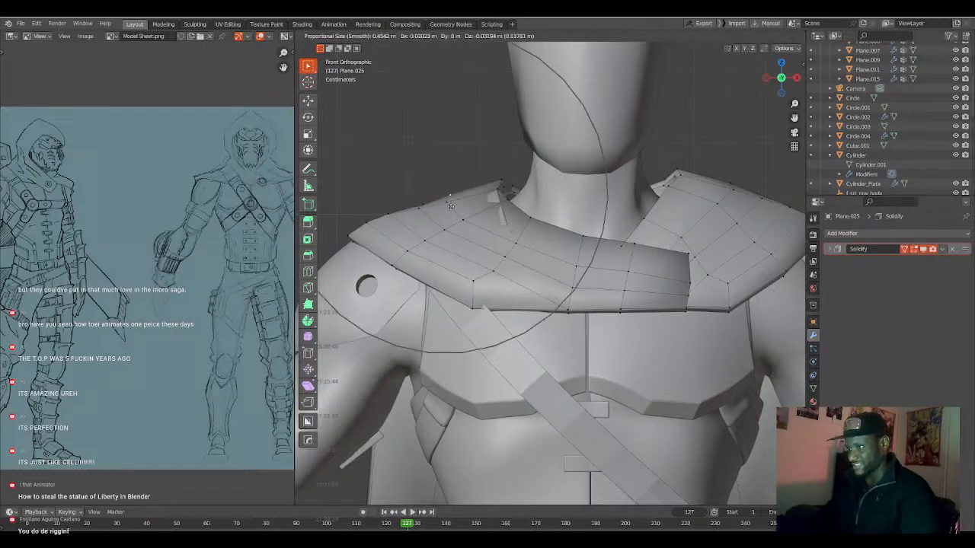
pyautogui.click(451, 207)
# Move the adjacent outer shoulder-edge vertex of the cape about 0.007 m along X and -0.015 m along Z with a proportional size of 0.310.
pyautogui.click(418, 208)
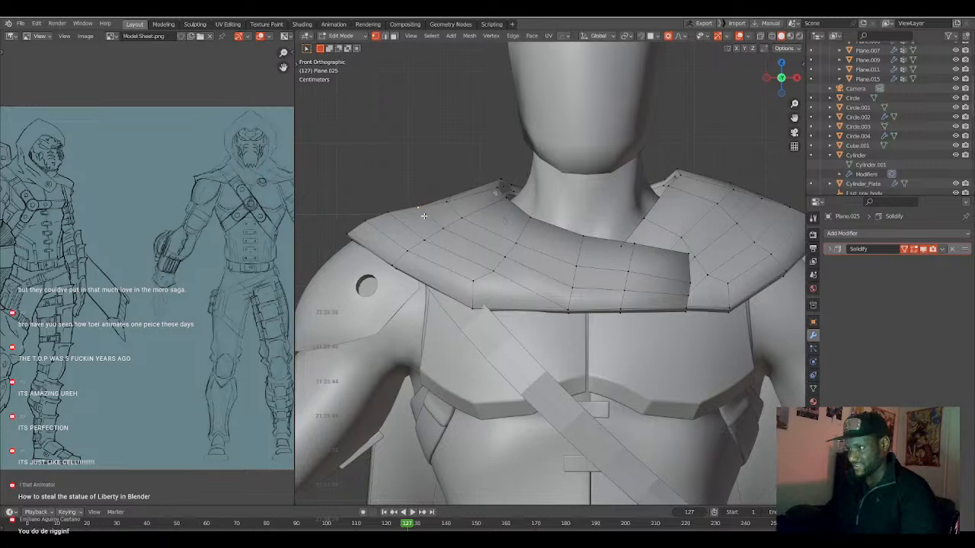
pyautogui.press('g')
pyautogui.scroll(2, 426, 218)
pyautogui.click(427, 220)
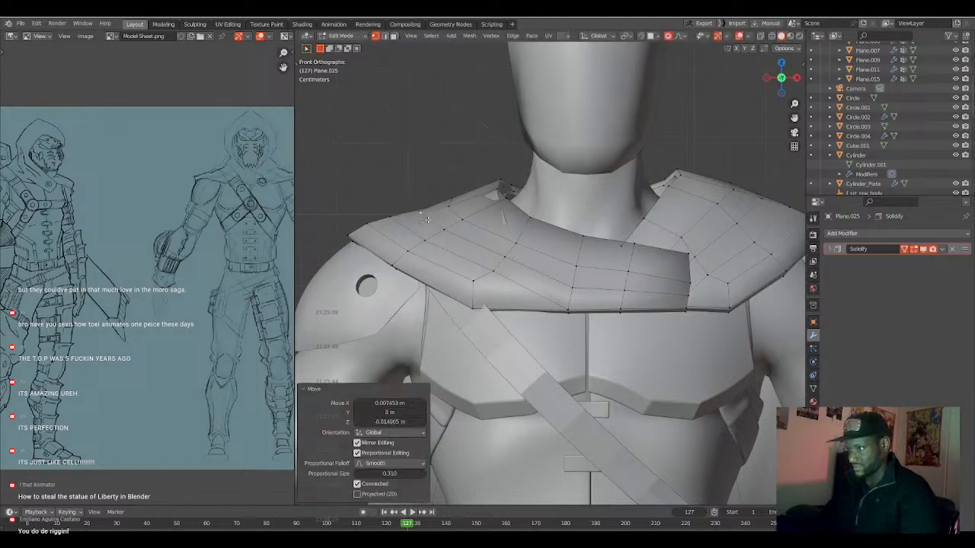
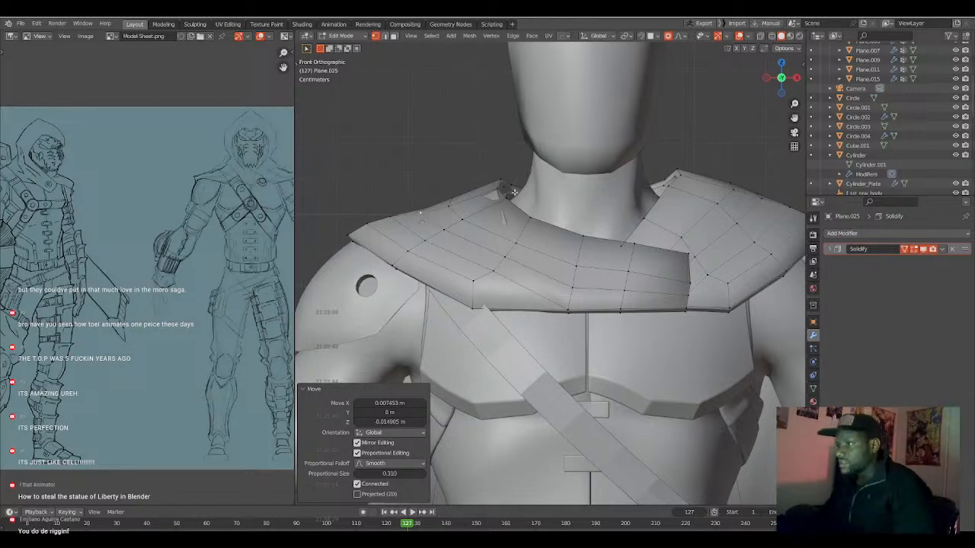
# Nudge the cape's neck-side corner about -0.002 m along X and 0.003 m along Z, and reposition its outer shoulder-edge vertex.
pyautogui.moveTo(512, 192); pyautogui.dragTo(491, 169, button='middle')
pyautogui.press('g')
pyautogui.click(509, 192)
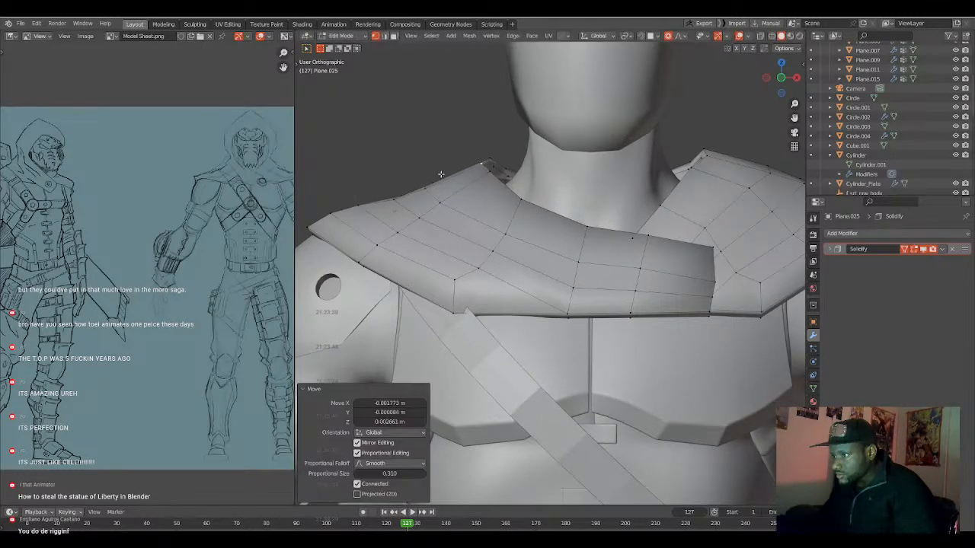
pyautogui.press('g')
pyautogui.click(384, 206)
# Add a level-2 Subdivision modifier to the cape and resume editing its mesh.
pyautogui.moveTo(385, 205); pyautogui.dragTo(667, 296, button='middle')
pyautogui.press('Tab')
pyautogui.hotkey('ctrl', '2')
pyautogui.scroll(-2, 456, 294)
pyautogui.press('Tab')
# Adjust the cape's rear shoulder edge in two moves, the last about -0.015 m along X and -0.008 m along Z, with proportional size 0.375.
pyautogui.press('g')
pyautogui.click(662, 312)
pyautogui.click(647, 296)
pyautogui.press('g')
pyautogui.click(672, 299)
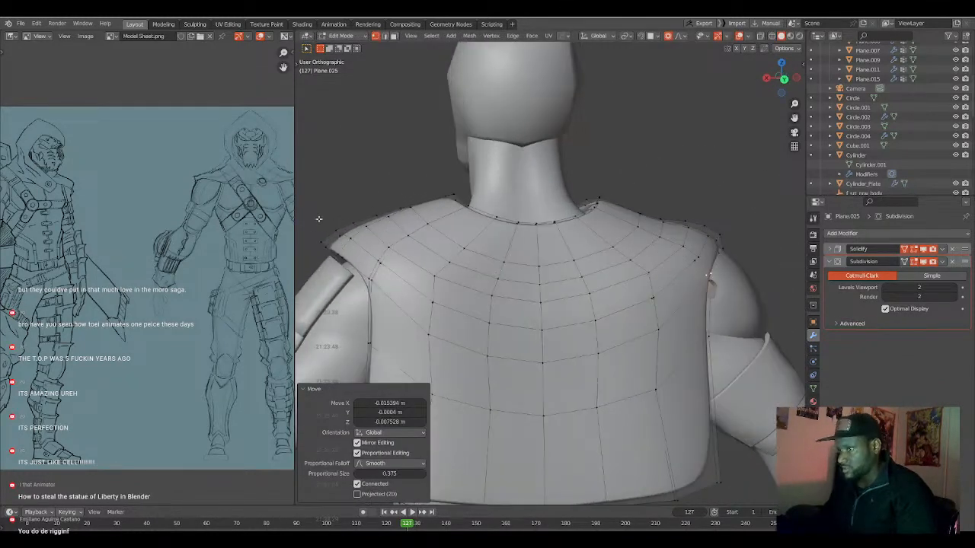
# Pull the opposite shoulder's outer edge inward along X by about 0.030 m and 0.024 m with a proportional size of 0.375.
pyautogui.click(318, 237)
pyautogui.press('g')
pyautogui.click(396, 264)
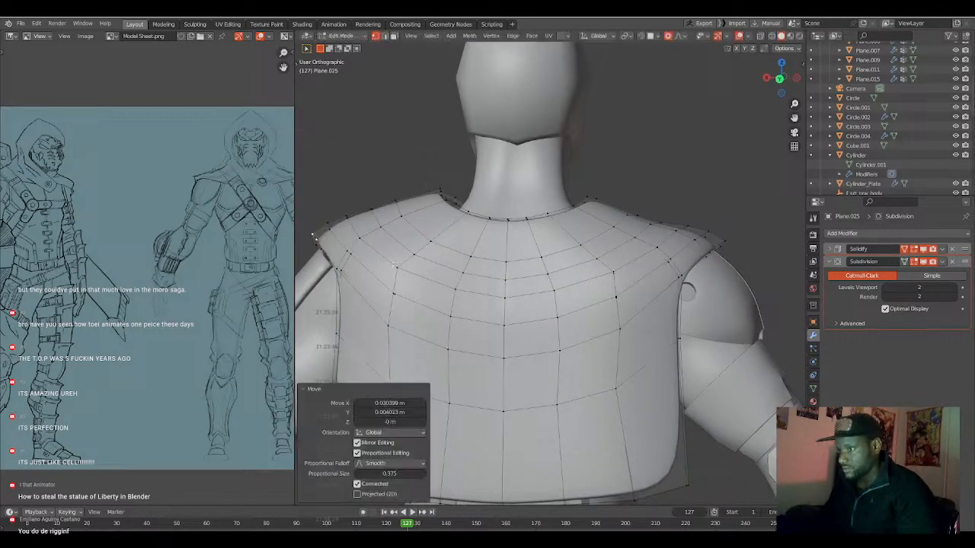
pyautogui.press('g')
pyautogui.click(312, 244)
# In front view, lower the cape's upper shoulder-edge vertex about 0.040 m along Z and -0.011 m along X with proportional size 0.55.
pyautogui.moveTo(312, 244); pyautogui.dragTo(448, 263, button='middle')
pyautogui.press('KP_1')
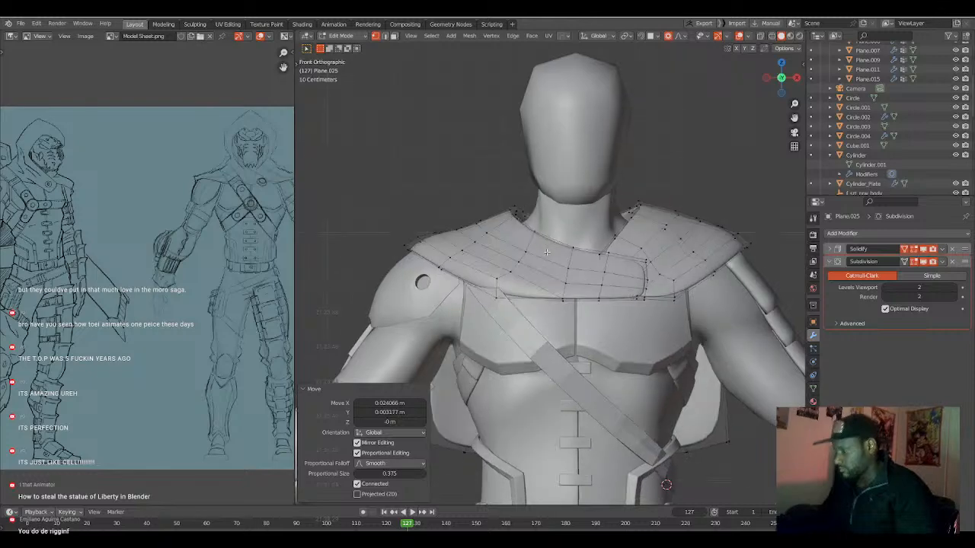
pyautogui.scroll(3, 525, 250)
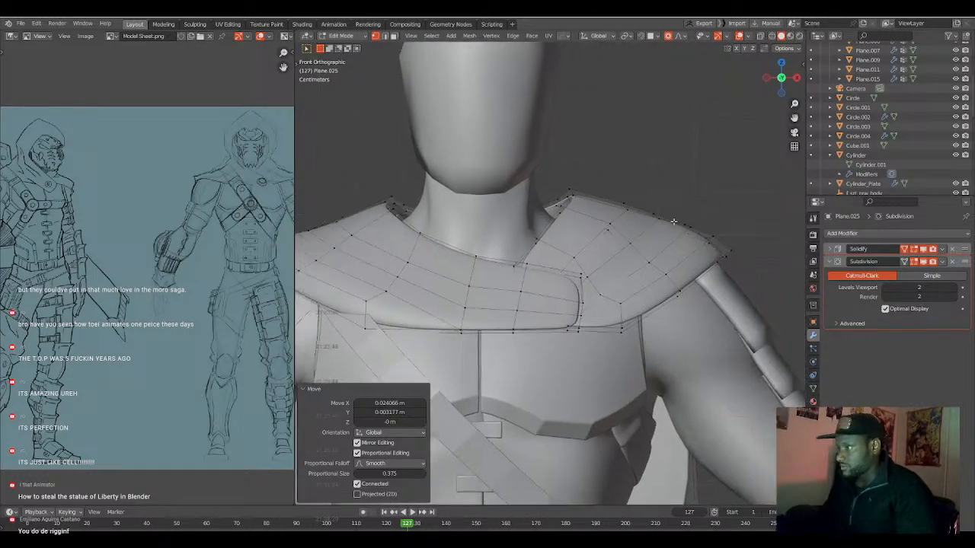
pyautogui.click(673, 222)
pyautogui.hotkey('shift', 'z')
pyautogui.hotkey('shift', 'z')
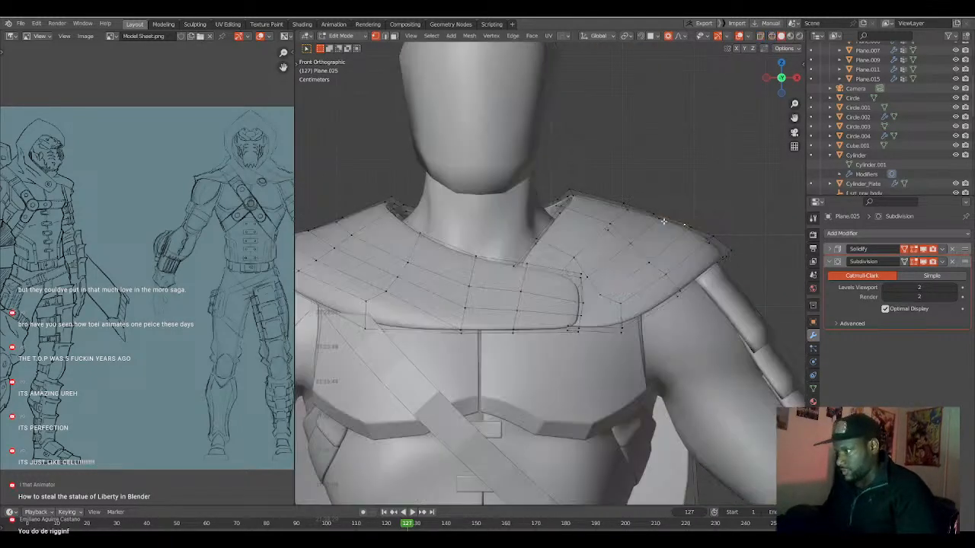
pyautogui.press('g')
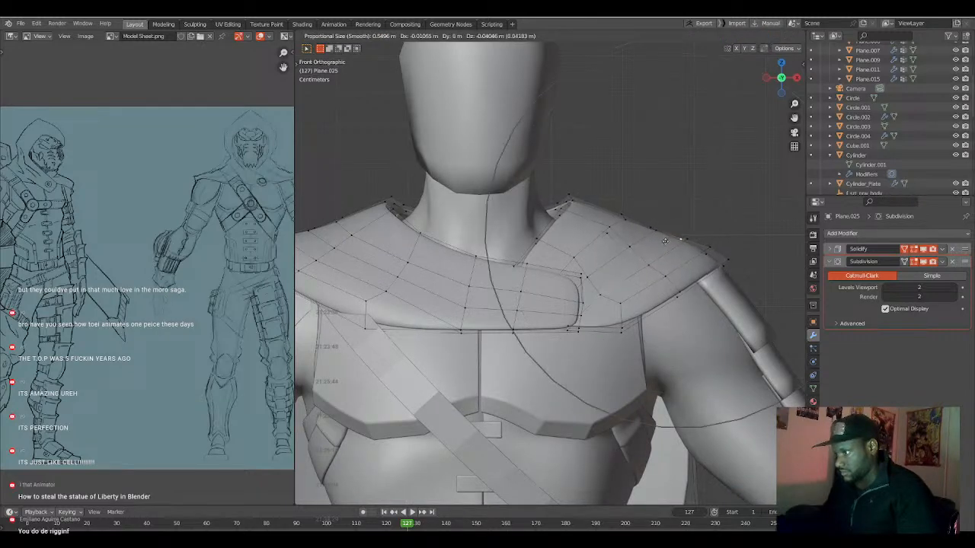
pyautogui.click(664, 242)
# Move the shoulder's outer tip about 0.021 m along X, and lower the upper-edge vertex about 0.006 m with proportional size 0.45.
pyautogui.press('g')
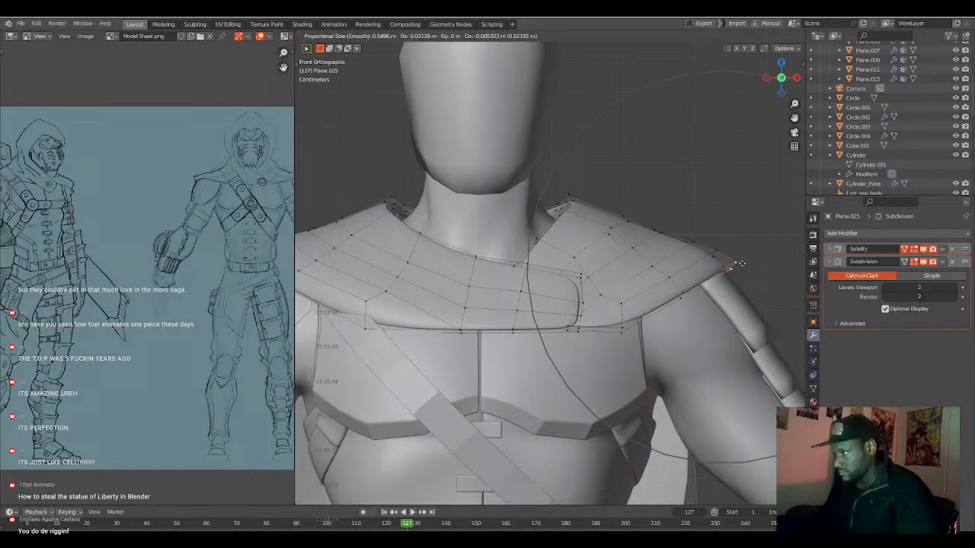
pyautogui.click(743, 263)
pyautogui.press('g')
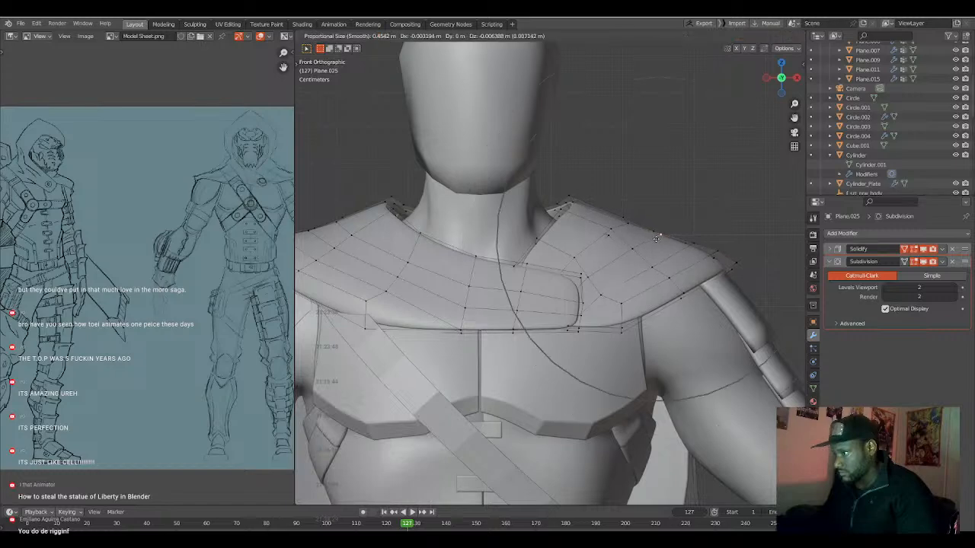
pyautogui.click(657, 238)
# Reposition the remaining upper-edge vertices between the cape's shoulder and neck to smooth its slope.
pyautogui.press('g')
pyautogui.click(624, 221)
pyautogui.press('g')
pyautogui.click(605, 238)
# Refine the collar vertices beside the neck with a small proportional size, down to 0.132, seen from a three-quarter angle.
pyautogui.moveTo(587, 237); pyautogui.dragTo(618, 234, button='middle')
pyautogui.click(614, 243)
pyautogui.press('g')
pyautogui.scroll(2, 628, 248)
pyautogui.click(629, 249)
pyautogui.press('g')
pyautogui.scroll(4, 618, 237)
pyautogui.click(619, 237)
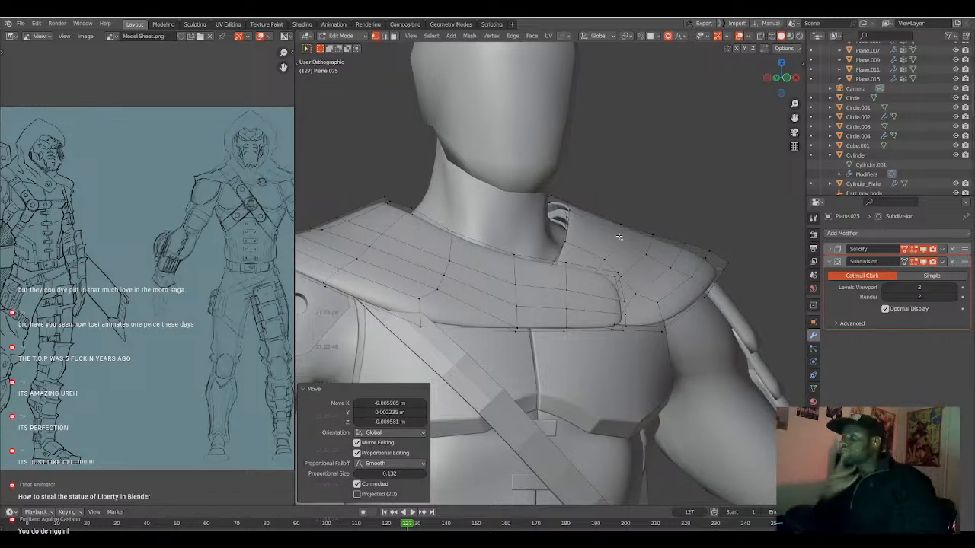
# Edit the diagonal strap and push its upper end outward about 0.195 m with Shrink/Fatten.
pyautogui.press('Tab')
pyautogui.scroll(-4, 411, 323)
pyautogui.click(453, 317)
pyautogui.moveTo(456, 317); pyautogui.dragTo(505, 283, button='middle')
pyautogui.press('Tab')
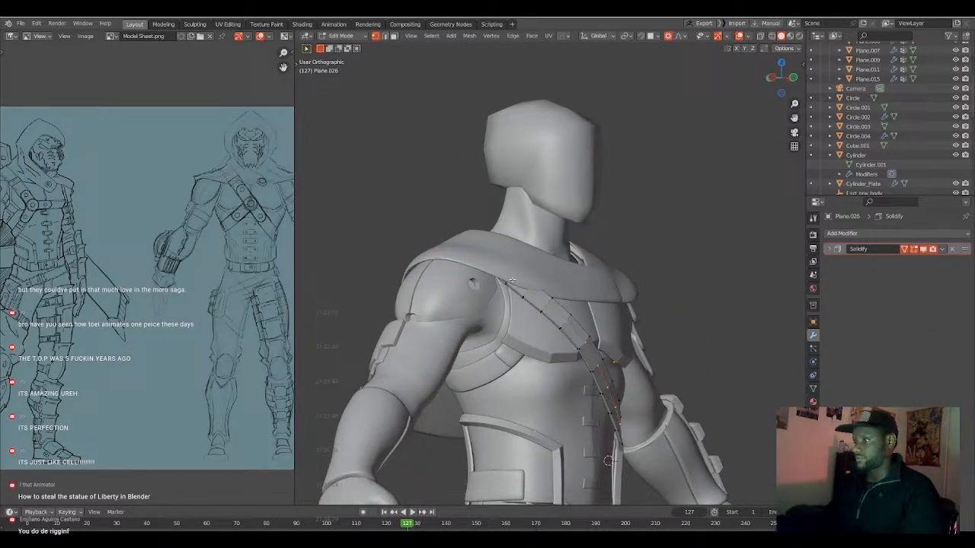
pyautogui.hotkey('alt', 's')
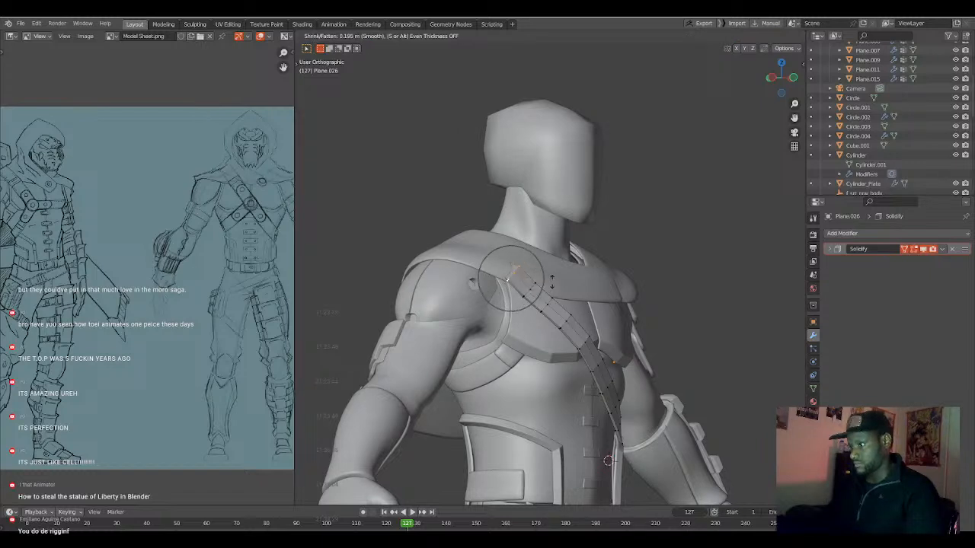
pyautogui.click(552, 282)
# Fatten the strap's shoulder section by 0.0552 m with a proportional size of 0.454.
pyautogui.moveTo(552, 282); pyautogui.dragTo(475, 293, button='middle')
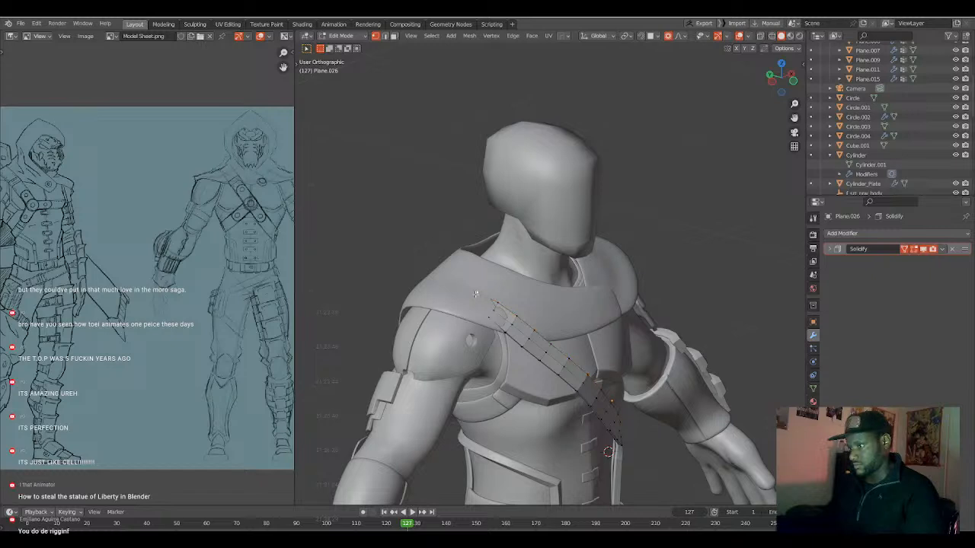
pyautogui.hotkey('alt', 's')
pyautogui.scroll(-3, 518, 305)
pyautogui.click(494, 304)
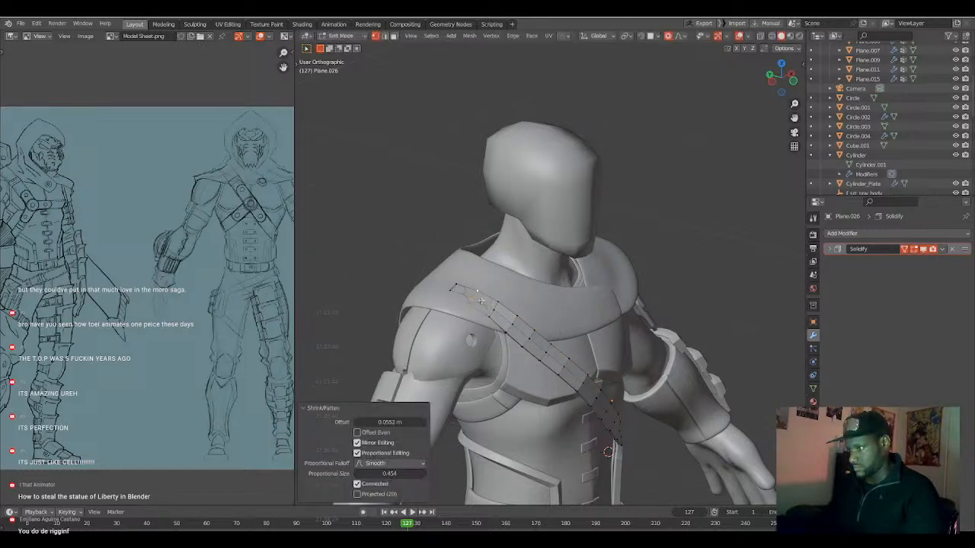
# Fatten the strap's section on top of the shoulder by 0.0883 m with a proportional size of 0.605.
pyautogui.moveTo(455, 287); pyautogui.dragTo(508, 298, button='middle')
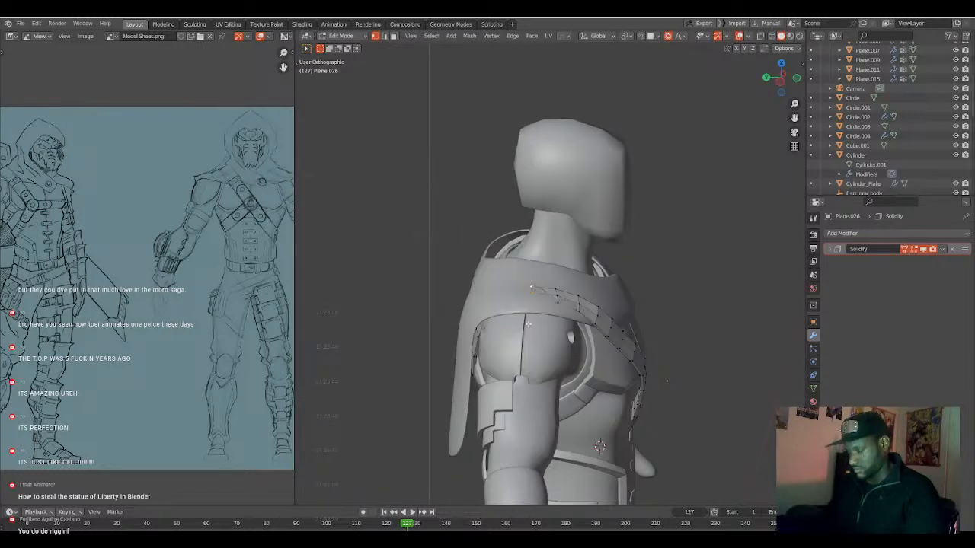
pyautogui.hotkey('alt', 's')
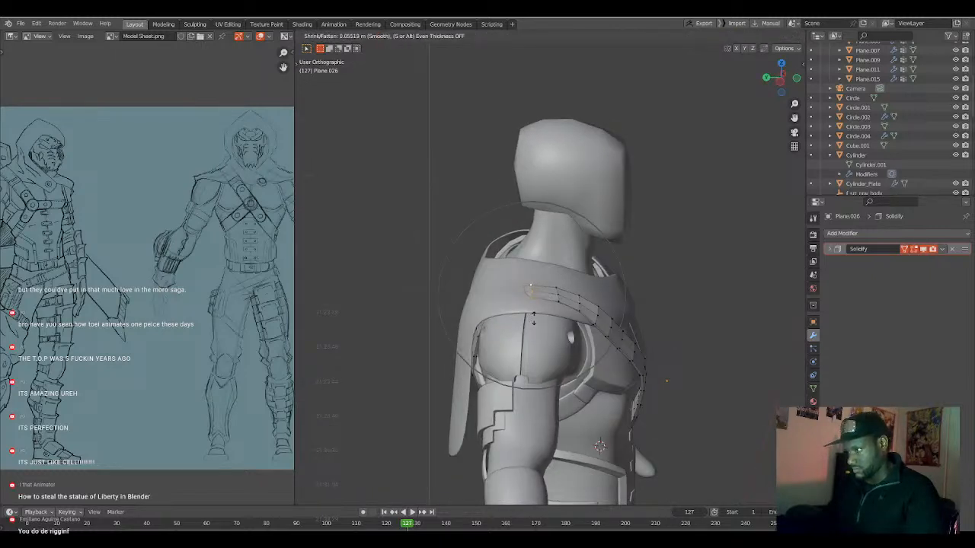
pyautogui.scroll(-2, 537, 316)
pyautogui.click(537, 315)
# Select the strap's section behind the shoulder in wireframe and push it outward with Shrink/Fatten at a reduced proportional size.
pyautogui.moveTo(537, 315); pyautogui.dragTo(515, 298, button='middle')
pyautogui.hotkey('shift', 'z')
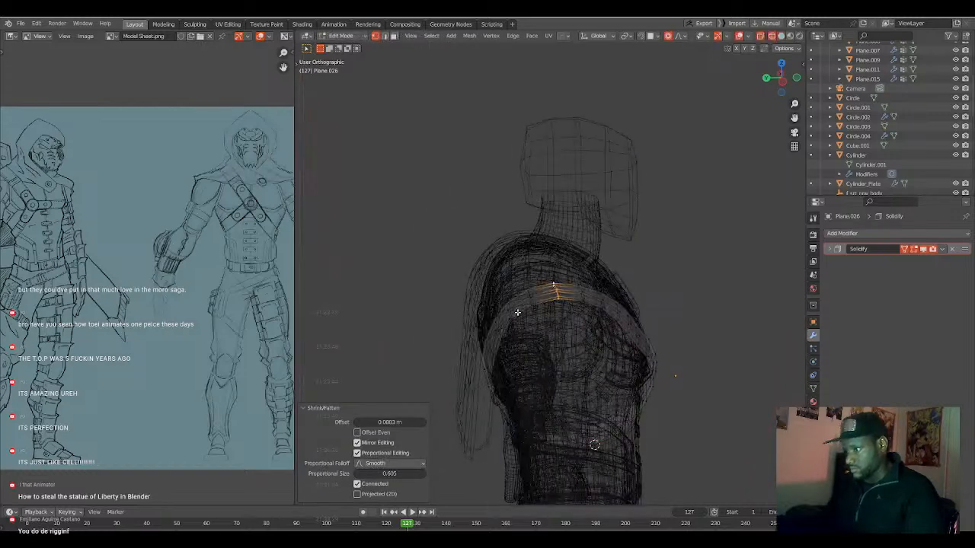
pyautogui.keyDown('alt'); pyautogui.click(525, 312); pyautogui.keyUp('alt')
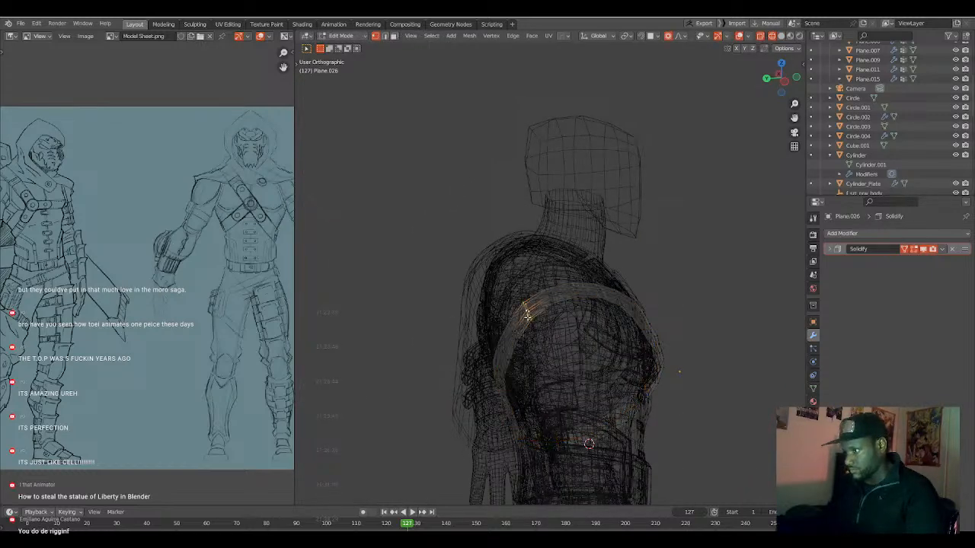
pyautogui.hotkey('shift', 'z')
pyautogui.hotkey('alt', 's')
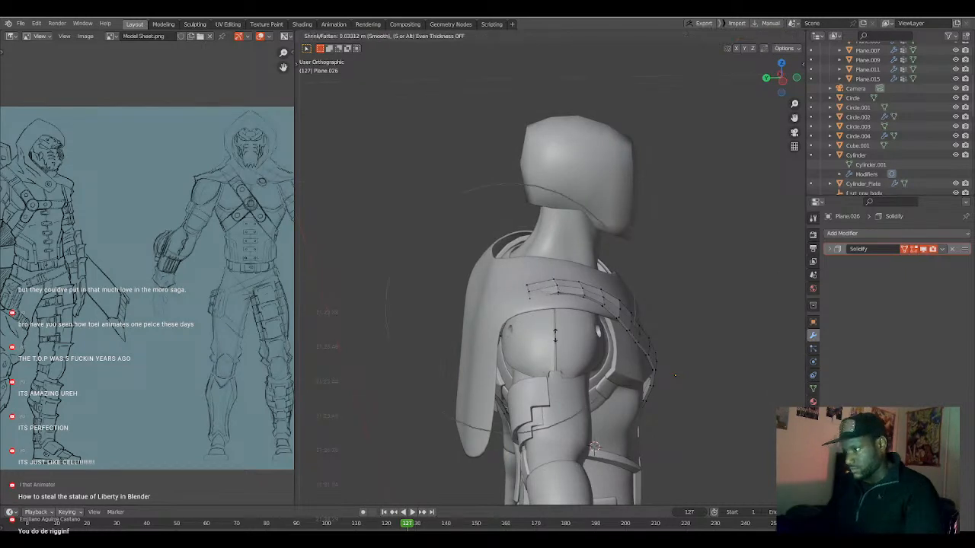
pyautogui.scroll(5, 563, 330)
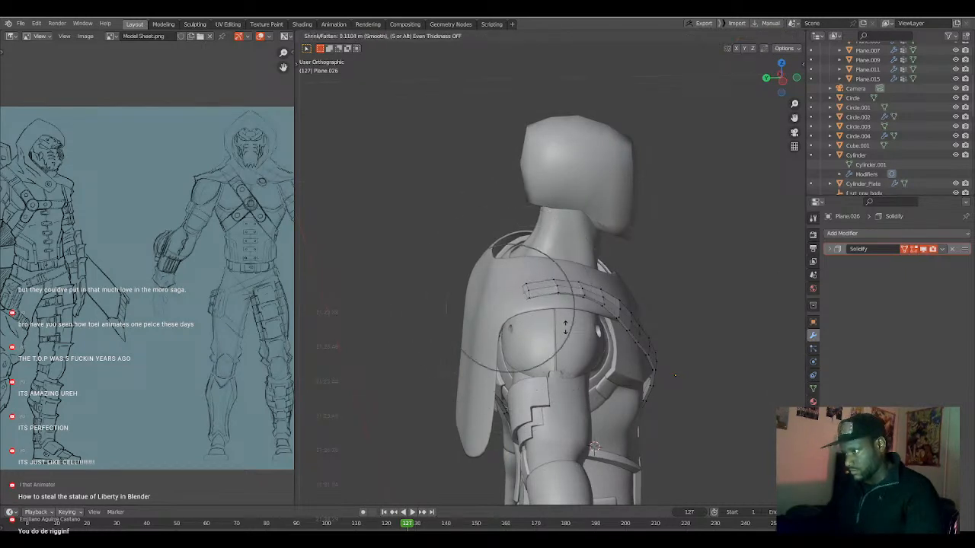
pyautogui.click(582, 321)
# Switch to editing the cape in left view and move its rear shoulder vertex with a reduced proportional size.
pyautogui.moveTo(582, 321); pyautogui.dragTo(469, 279, button='middle')
pyautogui.press('Tab')
pyautogui.click(469, 279)
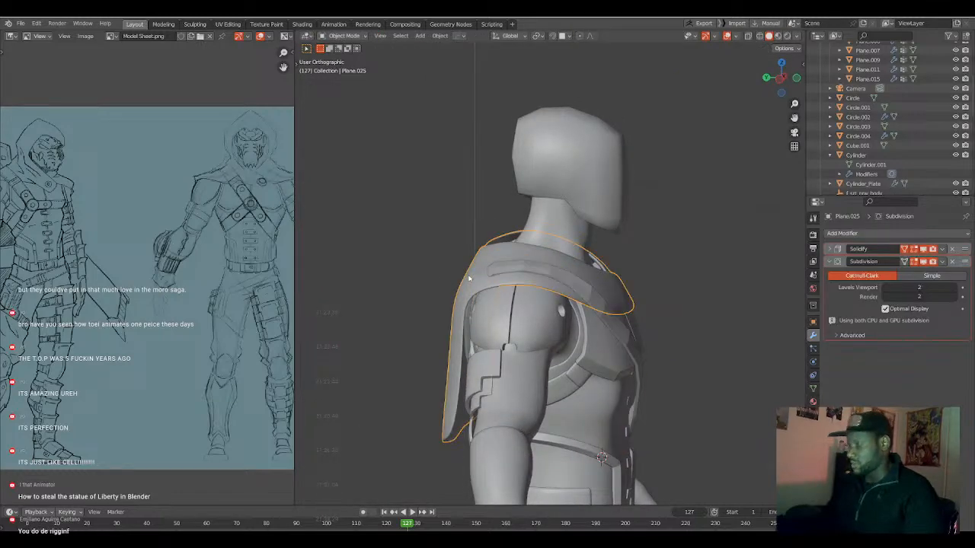
pyautogui.press('KP_1')
pyautogui.press('ctrl+KP_1')
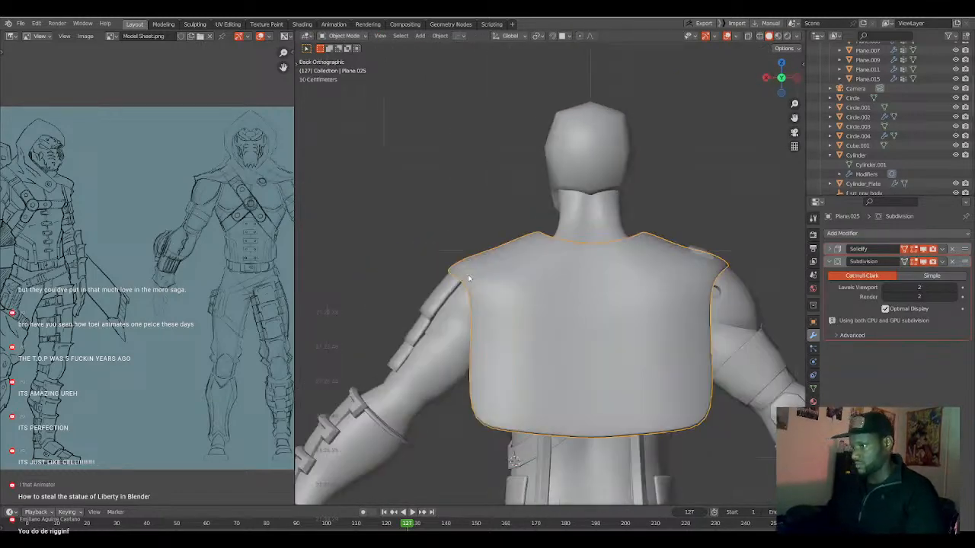
pyautogui.press('ctrl+KP_3')
pyautogui.press('Tab')
pyautogui.press('KP_Decimal')
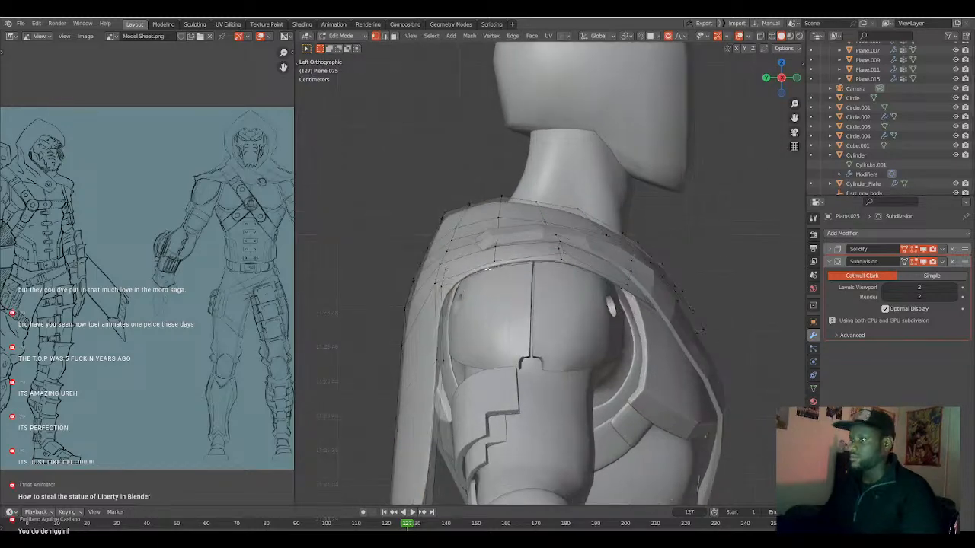
pyautogui.press('g')
pyautogui.scroll(3, 452, 286)
pyautogui.click(452, 284)
# Adjust the neighbouring vertices behind the cape's shoulder, using a proportional size of about 0.12 for the upper one.
pyautogui.click(445, 278)
pyautogui.press('g')
pyautogui.scroll(1, 445, 283)
pyautogui.scroll(7, 446, 284)
pyautogui.click(447, 283)
pyautogui.click(456, 235)
pyautogui.press('g')
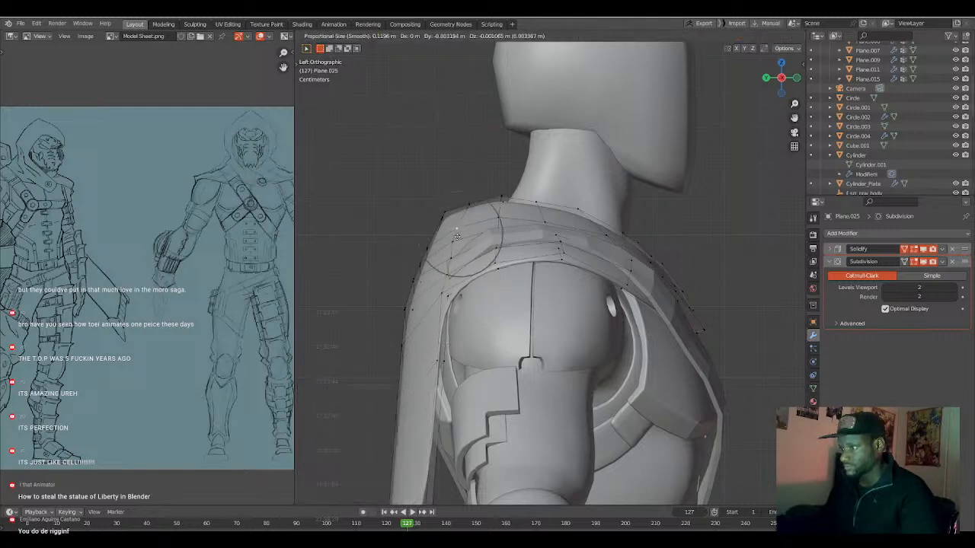
pyautogui.click(460, 237)
# Move the rear shoulder vertices about -0.011 m along Y and -0.007 m along Z, and the one below -0.004 m and -0.006 m.
pyautogui.moveTo(460, 237); pyautogui.dragTo(453, 239, button='middle')
pyautogui.scroll(2, 465, 243)
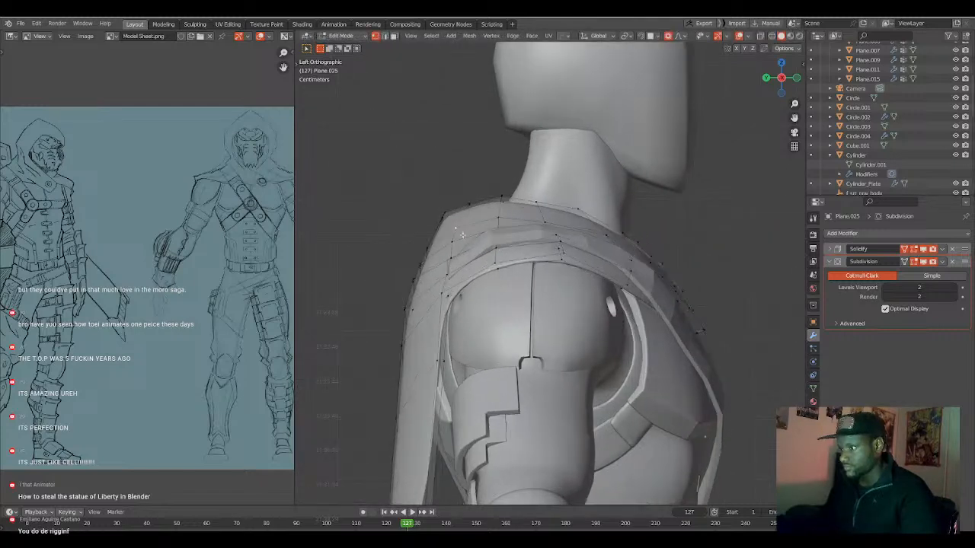
pyautogui.press('g')
pyautogui.scroll(-4, 465, 237)
pyautogui.scroll(-4, 465, 237)
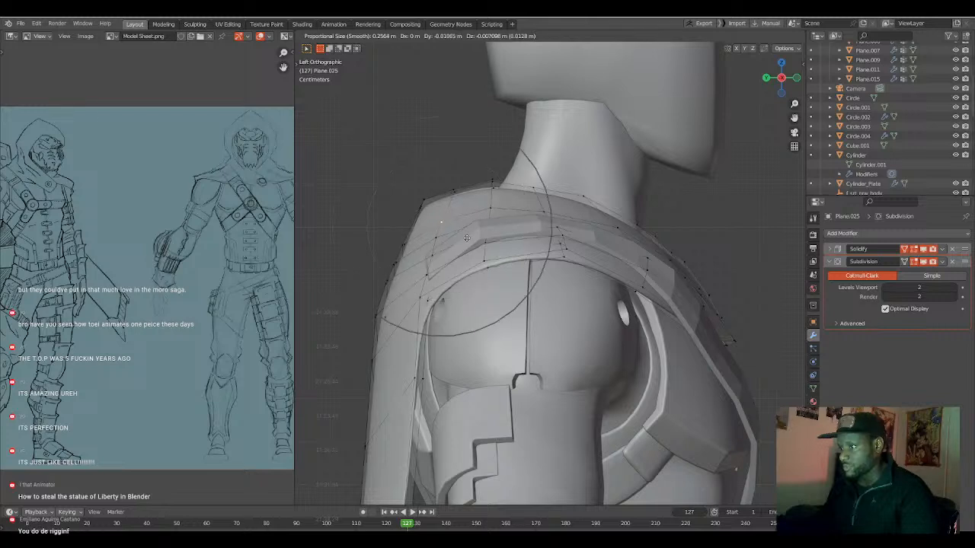
pyautogui.click(466, 237)
pyautogui.click(436, 247)
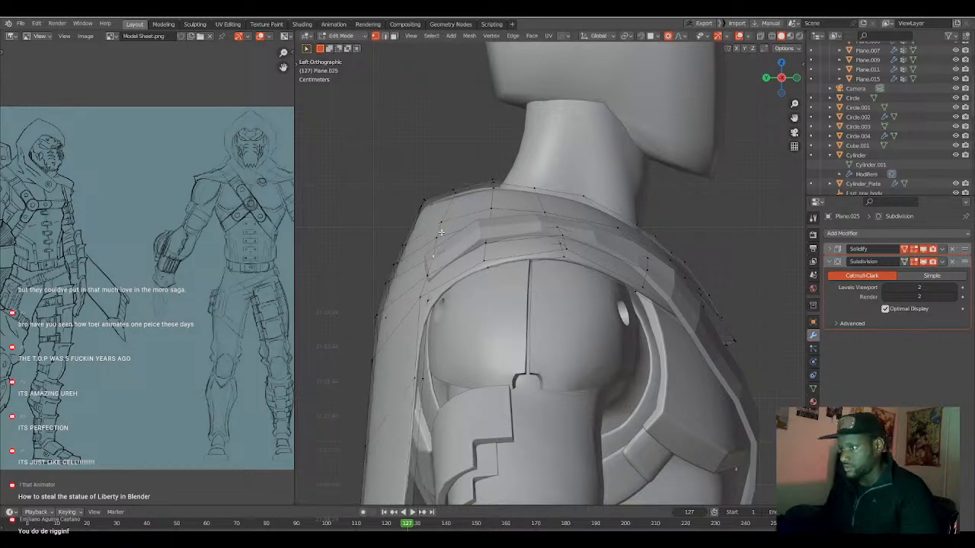
pyautogui.press('g')
pyautogui.click(442, 237)
# Reposition two vertices on the cape's upper back behind the shoulder with a reduced proportional size.
pyautogui.moveTo(442, 238); pyautogui.dragTo(443, 249, button='middle')
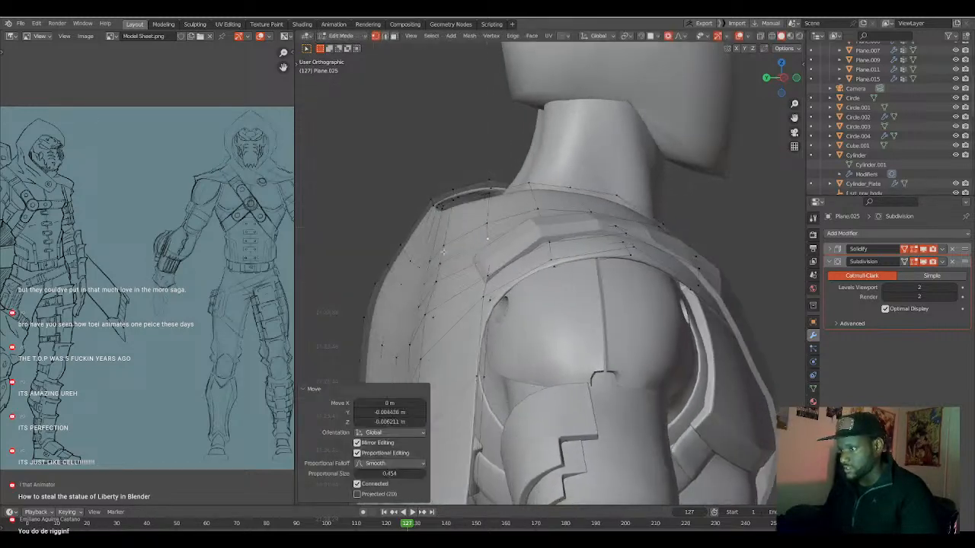
pyautogui.click(424, 310)
pyautogui.moveTo(457, 307); pyautogui.dragTo(386, 295, button='middle')
pyautogui.press('g')
pyautogui.scroll(5, 442, 307)
pyautogui.click(451, 311)
pyautogui.click(426, 299)
pyautogui.press('g')
pyautogui.click(417, 300)
# Move the vertex on the cape's mid-back about -0.047 m along Y and -0.014 m along Z with a proportional size of 0.310.
pyautogui.click(410, 325)
pyautogui.scroll(-3, 412, 326)
pyautogui.moveTo(422, 326); pyautogui.dragTo(416, 323, button='middle')
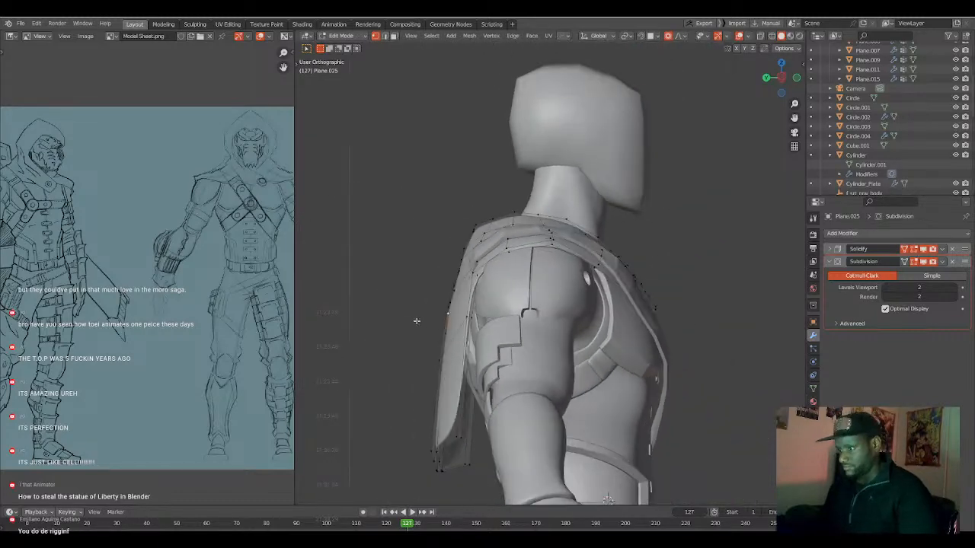
pyautogui.press('g')
pyautogui.scroll(-3, 431, 326)
pyautogui.click(429, 325)
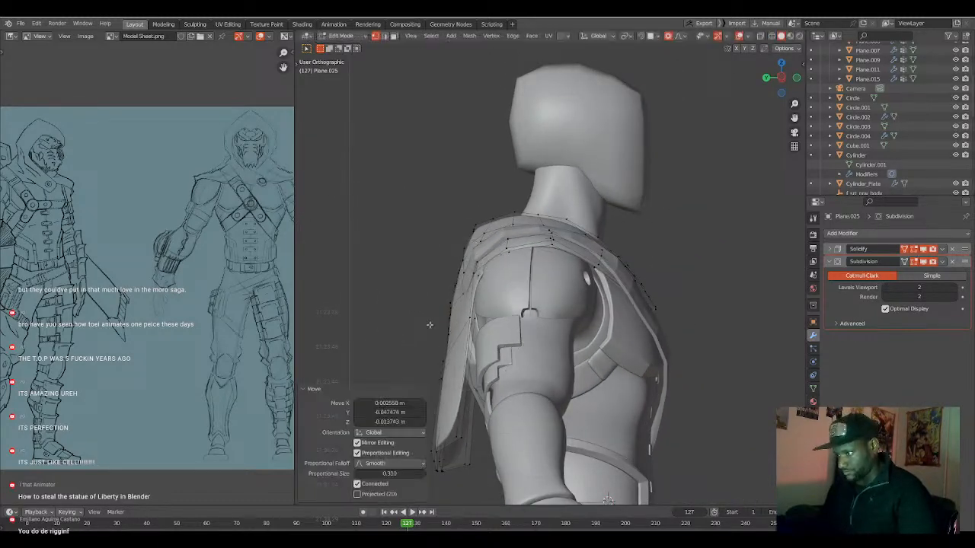
# Move the cape's shoulder-edge vertex about 0.014 m along both Y and Z with a proportional size of about 0.21.
pyautogui.click(494, 269)
pyautogui.press('g')
pyautogui.scroll(3, 506, 265)
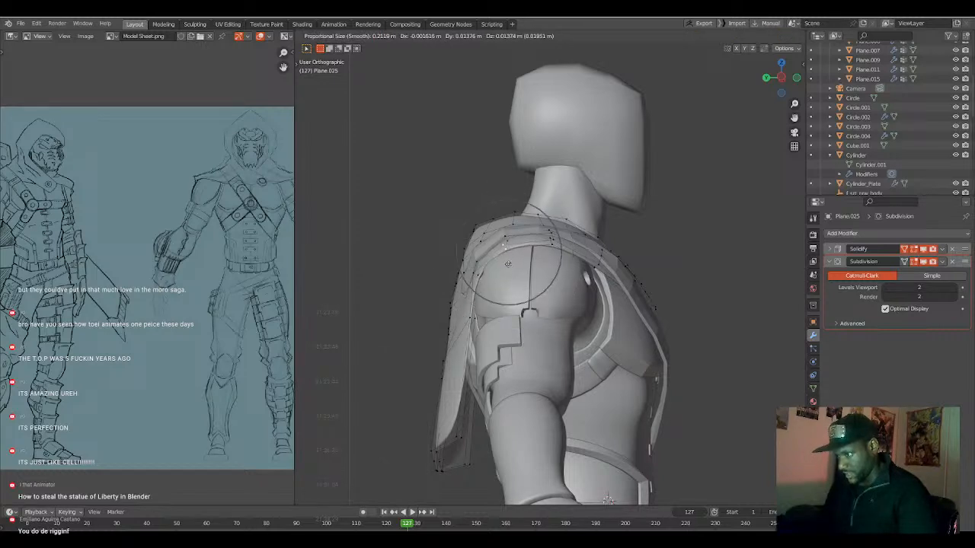
pyautogui.click(508, 265)
# Raise the cape's rear armhole vertex about 0.018 m along Z and 0.003 m along Y with a proportional size of 0.193.
pyautogui.click(480, 276)
pyautogui.press('g')
pyautogui.rightClick(480, 276)
pyautogui.press('g')
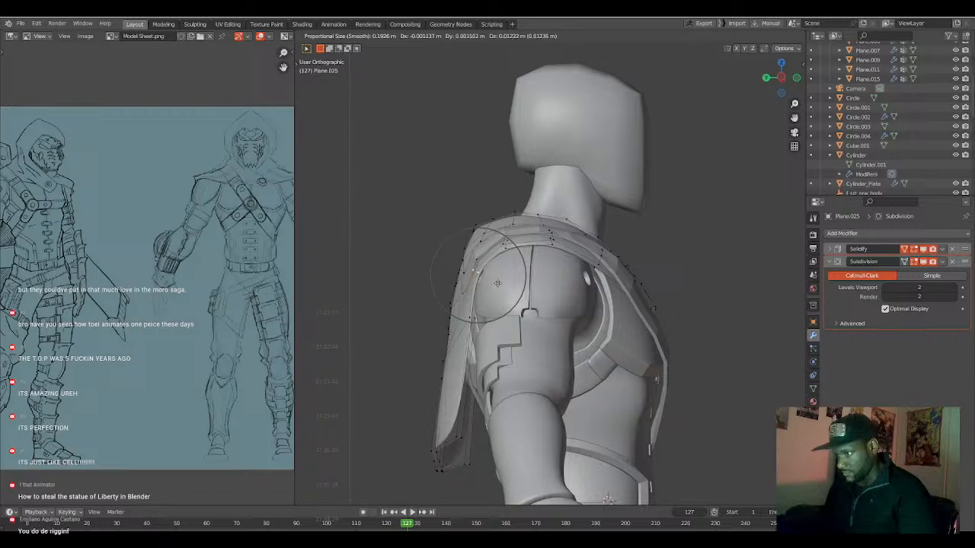
pyautogui.click(497, 282)
# Move the vertex on the cape's mid-back about -0.051 m along Y and -0.010 m along Z with a proportional size of about 0.413.
pyautogui.moveTo(466, 296); pyautogui.dragTo(521, 285, button='middle')
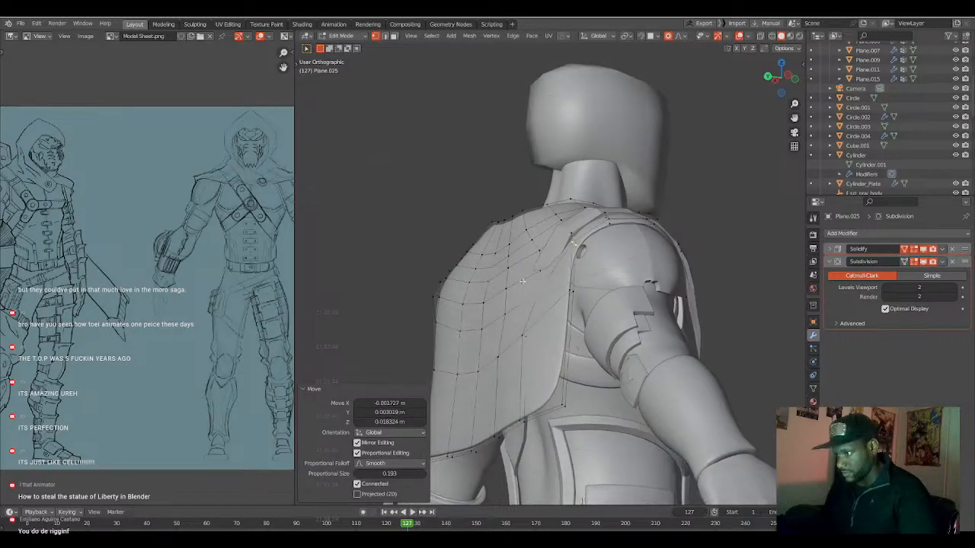
pyautogui.moveTo(525, 328); pyautogui.dragTo(509, 308, button='middle')
pyautogui.press('g')
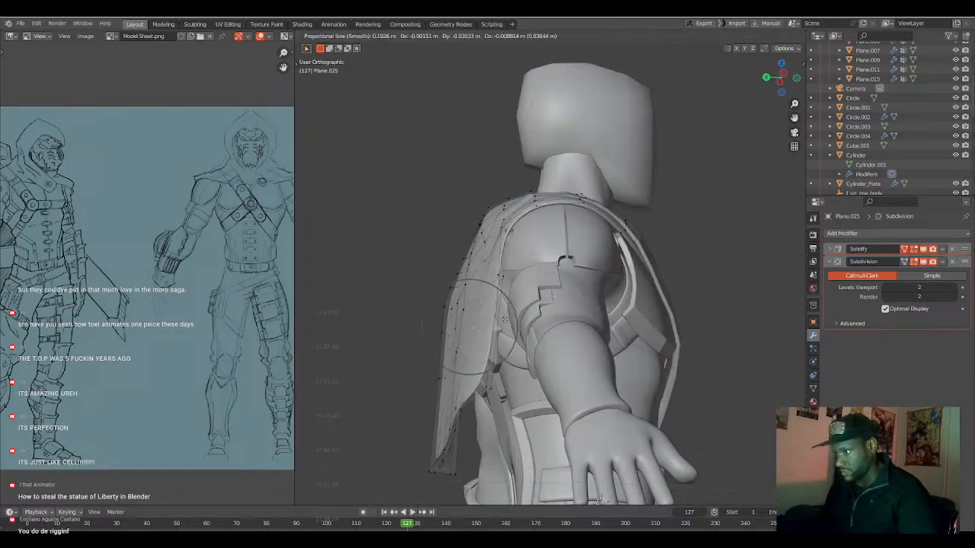
pyautogui.scroll(-6, 509, 319)
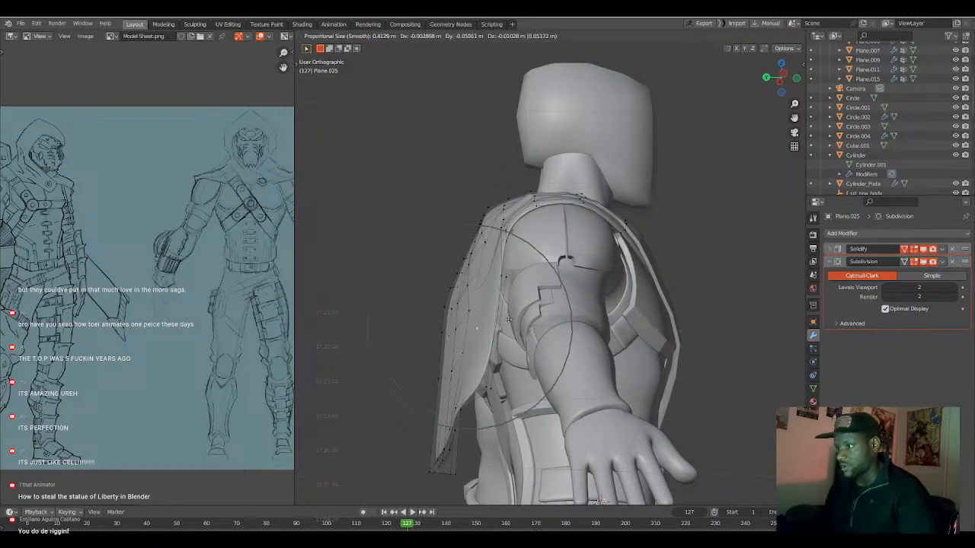
pyautogui.click(508, 318)
# Move the cape's bottom edge loop about -0.041 m along Y with a proportional size of about 0.61.
pyautogui.moveTo(509, 318); pyautogui.dragTo(595, 297, button='middle')
pyautogui.click(613, 287)
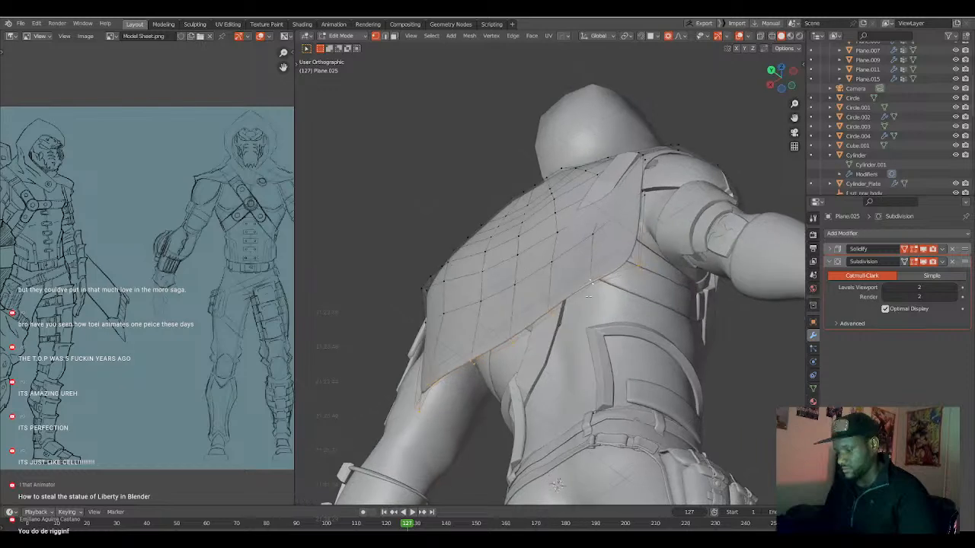
pyautogui.press('g')
pyautogui.press('y')
pyautogui.scroll(-2, 595, 301)
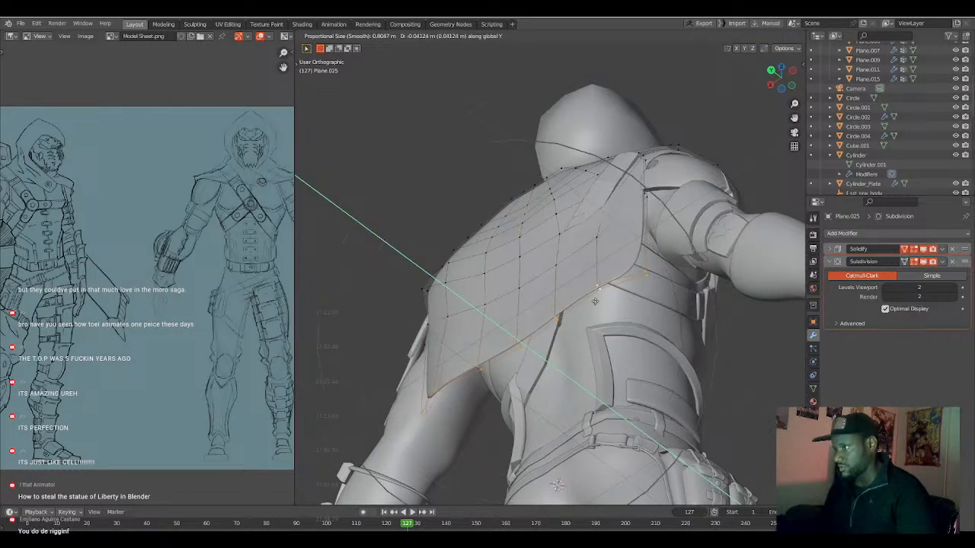
pyautogui.click(595, 301)
# Adjust the cape's back with three small proportional moves, reducing the proportional size along the way.
pyautogui.moveTo(595, 302); pyautogui.dragTo(629, 286, button='middle')
pyautogui.press('g')
pyautogui.click(581, 250)
pyautogui.click(582, 251)
pyautogui.press('g')
pyautogui.scroll(2, 582, 253)
pyautogui.click(582, 256)
pyautogui.press('g')
pyautogui.click(583, 255)
# Reposition two vertices on the cape's back near the strap side with an enlarged proportional size.
pyautogui.moveTo(583, 256); pyautogui.dragTo(676, 321, button='middle')
pyautogui.click(683, 332)
pyautogui.press('g')
pyautogui.scroll(-2, 682, 342)
pyautogui.click(684, 343)
pyautogui.click(699, 330)
pyautogui.press('g')
pyautogui.click(703, 338)
# Move the horizontal edge loop across the cape's lower back about -0.05 m along Y with a small proportional size.
pyautogui.keyDown('alt'); pyautogui.click(716, 378); pyautogui.keyUp('alt')
pyautogui.moveTo(714, 383); pyautogui.dragTo(719, 392, button='middle')
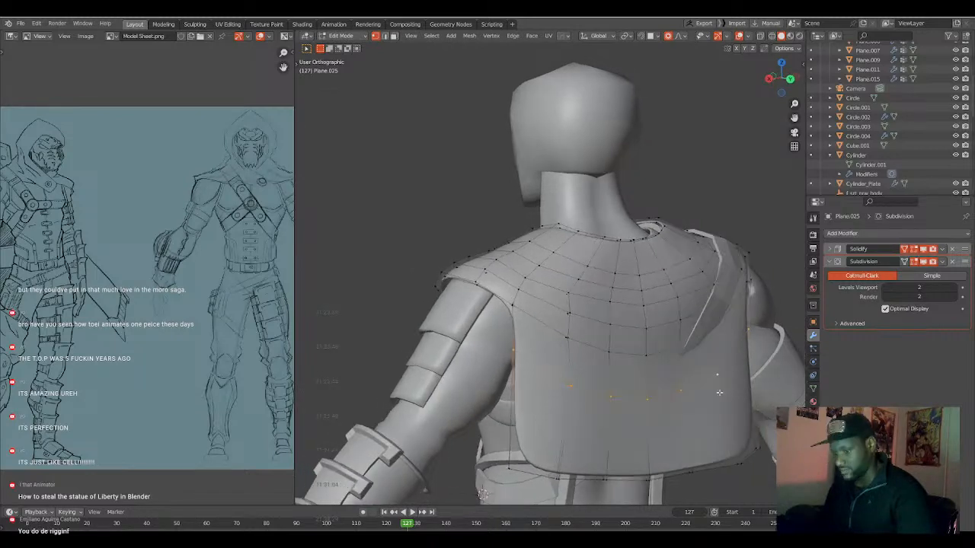
pyautogui.press('g')
pyautogui.press('y')
pyautogui.scroll(4, 716, 393)
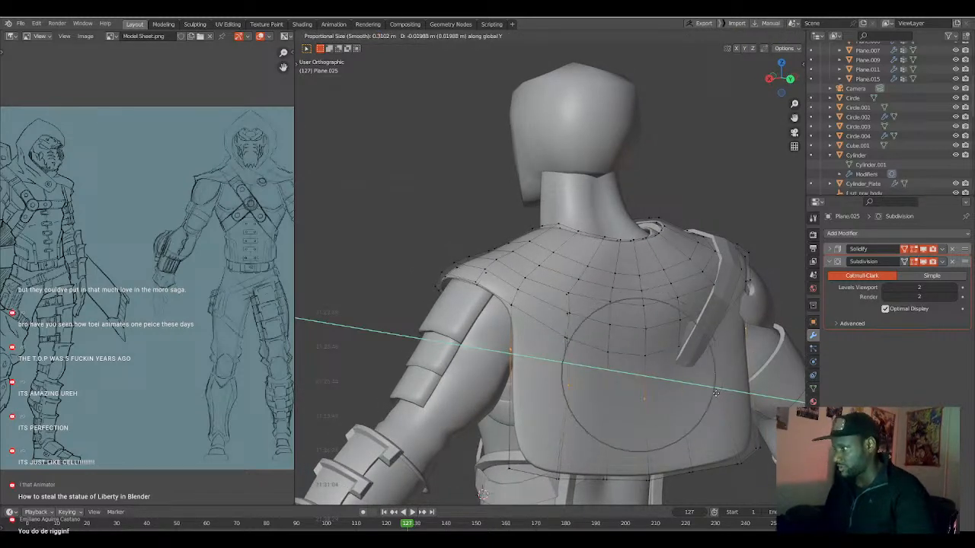
pyautogui.scroll(6, 715, 393)
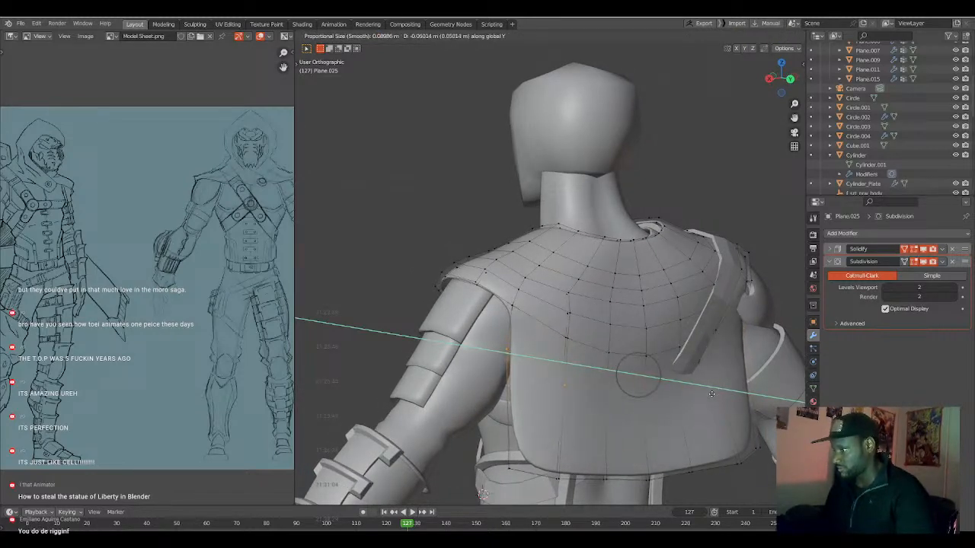
pyautogui.click(712, 394)
# Move the cape's bottom edge loop about -0.099 m along Y with a proportional size of 0.413.
pyautogui.keyDown('alt'); pyautogui.click(710, 462); pyautogui.keyUp('alt')
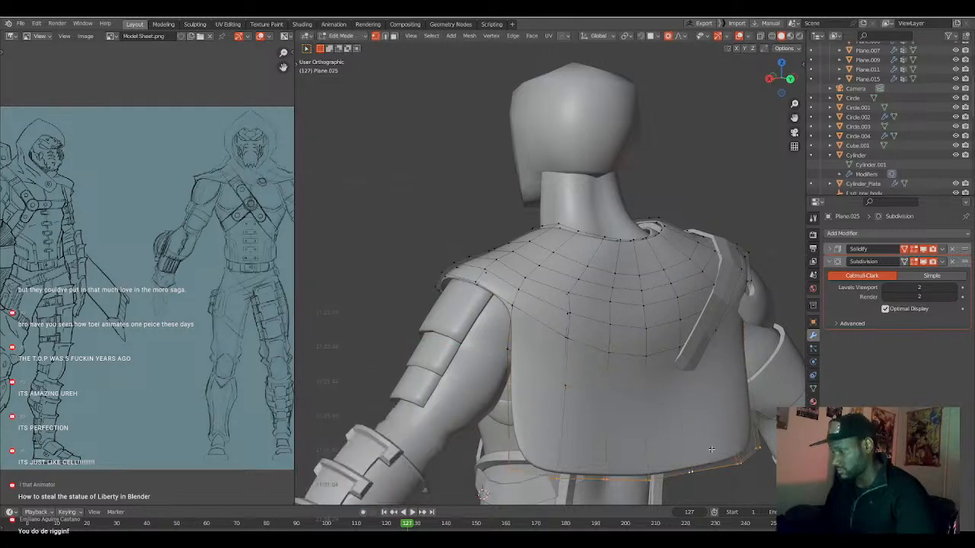
pyautogui.scroll(1, 712, 450)
pyautogui.press('g')
pyautogui.press('y')
pyautogui.scroll(-1, 695, 447)
pyautogui.scroll(-3, 695, 447)
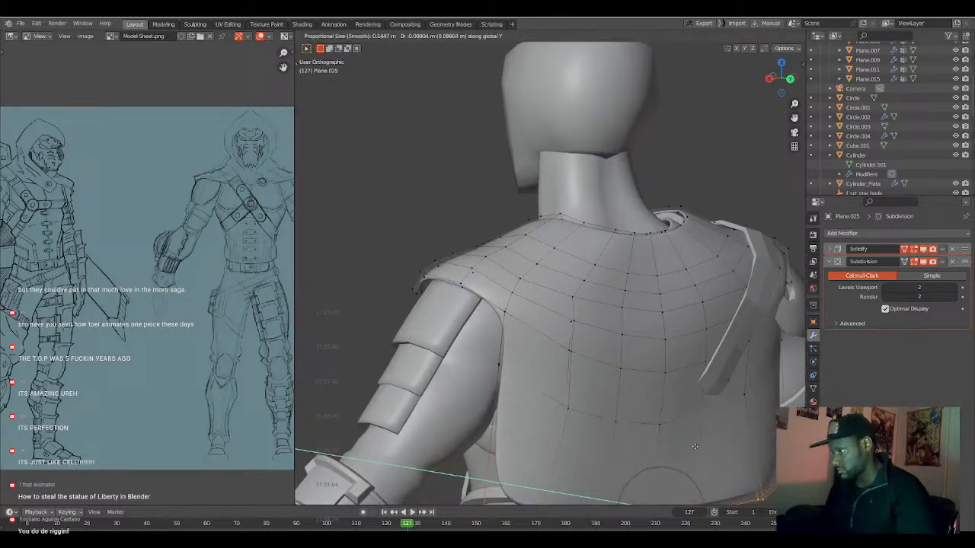
pyautogui.scroll(-3, 695, 448)
pyautogui.click(695, 447)
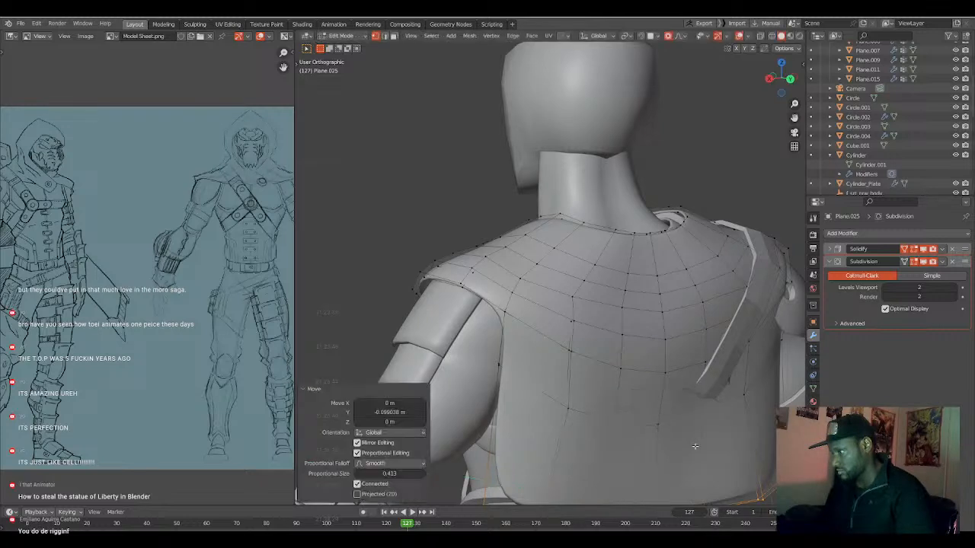
# Lower the cape's armhole vertex behind the armored shoulder about 0.02 m along Z with a reduced proportional size.
pyautogui.scroll(-4, 695, 447)
pyautogui.moveTo(638, 396); pyautogui.dragTo(579, 392, button='middle')
pyautogui.moveTo(521, 403); pyautogui.dragTo(516, 347, button='middle')
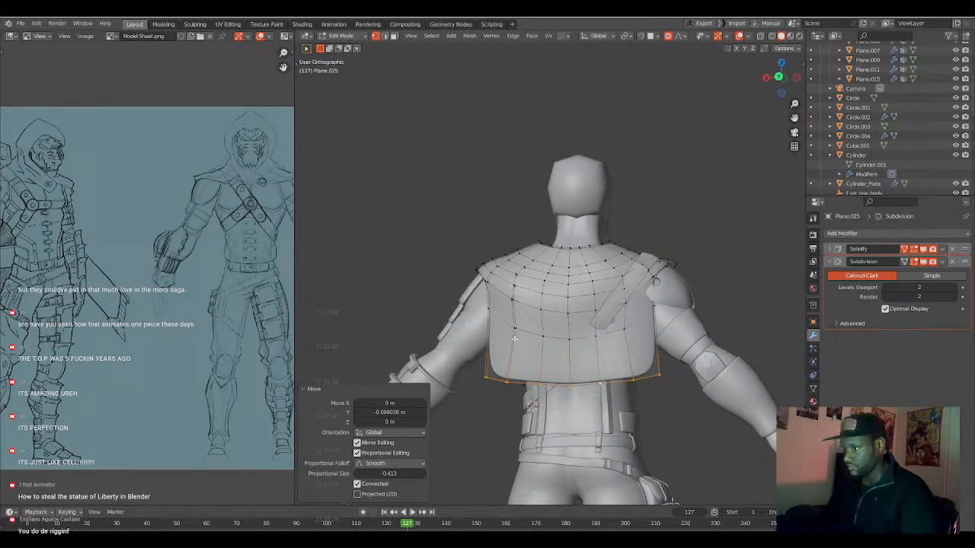
pyautogui.moveTo(569, 341); pyautogui.dragTo(510, 305, button='middle')
pyautogui.press('g')
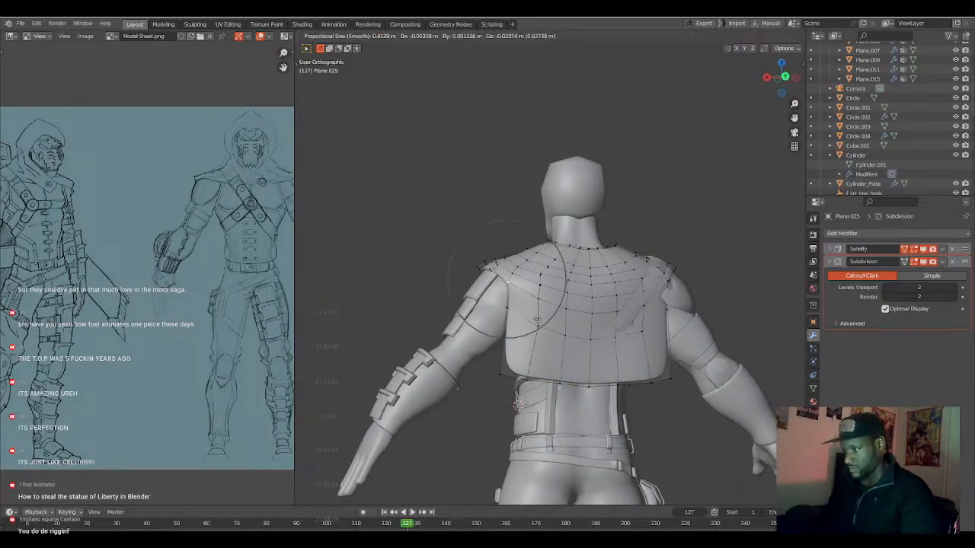
pyautogui.scroll(2, 537, 319)
pyautogui.click(537, 319)
# Reposition two vertices on the cape's edge behind the armored shoulder, reducing the proportional size for the second.
pyautogui.click(499, 272)
pyautogui.moveTo(509, 296); pyautogui.dragTo(550, 309, button='middle')
pyautogui.press('g')
pyautogui.click(562, 300)
pyautogui.click(533, 284)
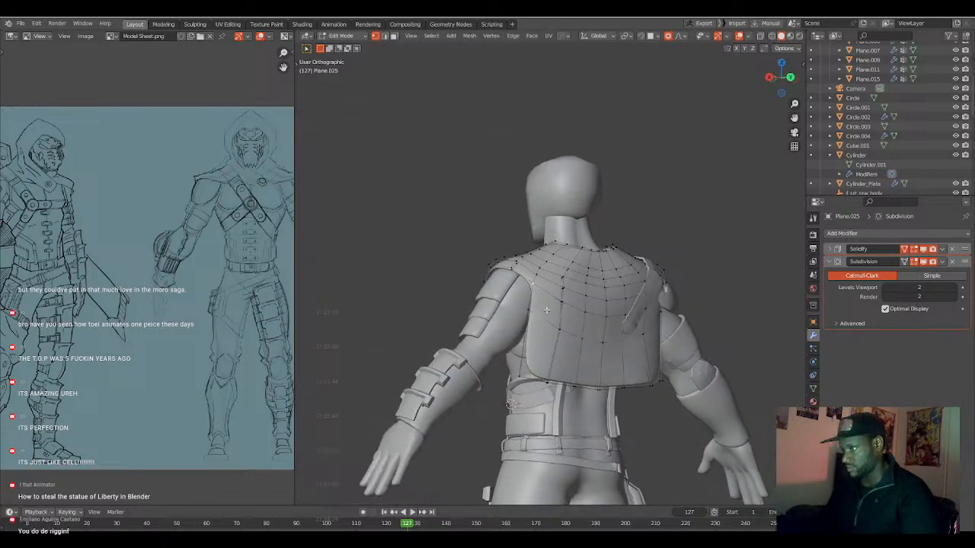
pyautogui.press('g')
pyautogui.scroll(4, 550, 315)
pyautogui.click(552, 319)
# Lower the cape's side-edge vertex below the armored shoulder slightly along Z with an enlarged proportional size.
pyautogui.click(531, 312)
pyautogui.press('g')
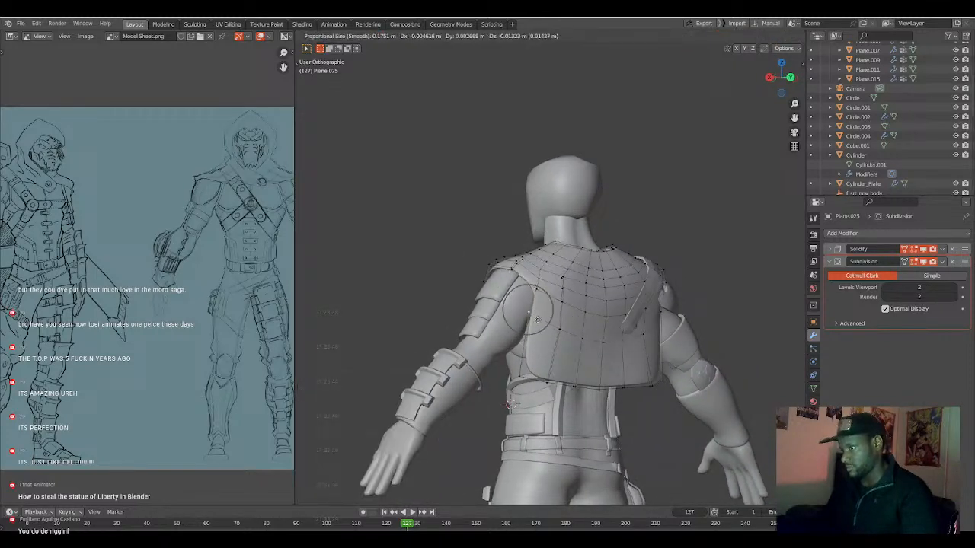
pyautogui.scroll(-2, 545, 328)
pyautogui.click(545, 329)
# Refine the cape's outline beside the armored arm by nudging its upper armhole vertex and its side-edge vertex.
pyautogui.moveTo(545, 328); pyautogui.dragTo(512, 282, button='middle')
pyautogui.click(512, 279)
pyautogui.press('g')
pyautogui.click(518, 282)
pyautogui.click(527, 311)
pyautogui.moveTo(538, 319); pyautogui.dragTo(625, 345, button='middle')
pyautogui.press('g')
pyautogui.click(528, 320)
# Reposition two vertices near the cape's armhole edge on the strap side.
pyautogui.click(637, 304)
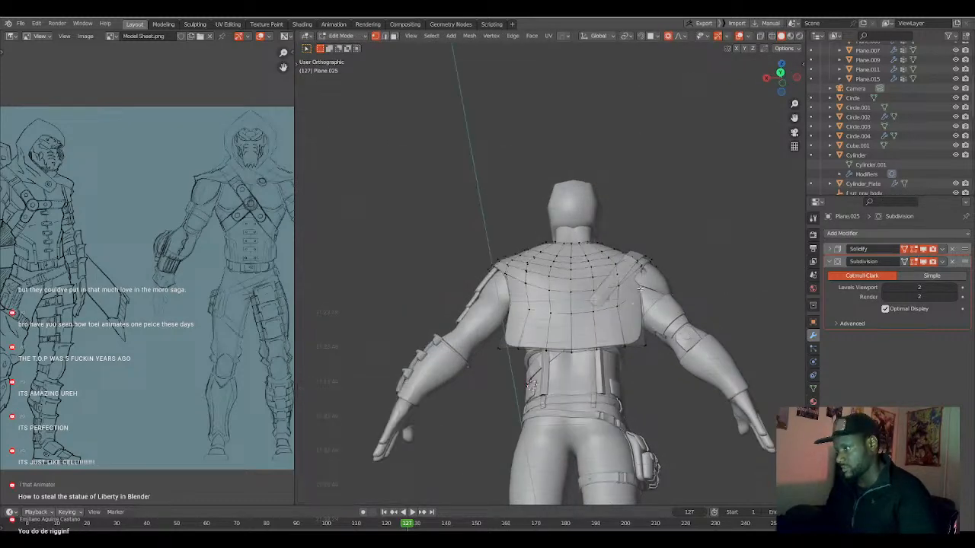
pyautogui.press('g')
pyautogui.click(633, 307)
pyautogui.moveTo(635, 307)
pyautogui.mouseDown(button='middle')
pyautogui.moveTo(608, 286)
pyautogui.moveTo(597, 308)
pyautogui.moveTo(642, 309)
pyautogui.mouseUp(button='middle')
pyautogui.click(609, 286)
pyautogui.press('g')
pyautogui.click(594, 306)
# Move the strap-side edge vertex about 0.022 m along X and -0.006 m along Z, and adjust the cape's bottom corner nearby.
pyautogui.click(634, 308)
pyautogui.press('g')
pyautogui.click(632, 311)
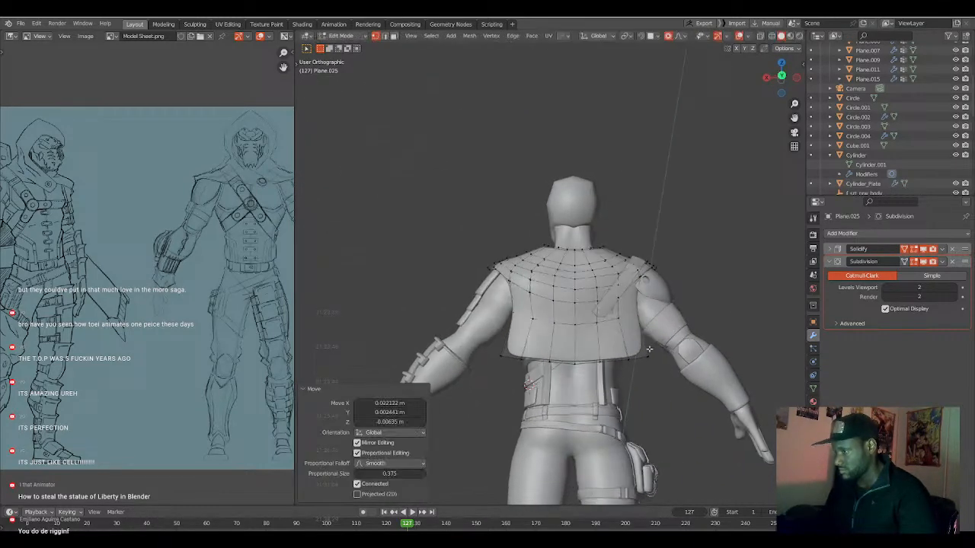
pyautogui.click(643, 354)
pyautogui.press('g')
pyautogui.click(644, 354)
# Move the vertex on the cape's lower back about 0.012 m along X and -0.023 m along Y with a proportional size of 0.375.
pyautogui.moveTo(644, 354); pyautogui.dragTo(612, 353, button='middle')
pyautogui.click(601, 329)
pyautogui.press('g')
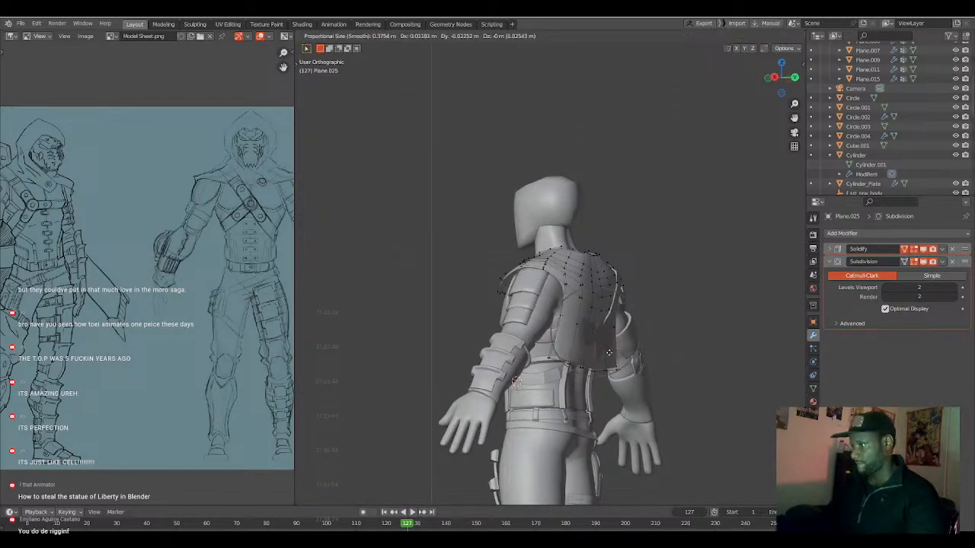
pyautogui.click(611, 353)
# Delete the vertices of the cape's bottom edge loop.
pyautogui.click(596, 366)
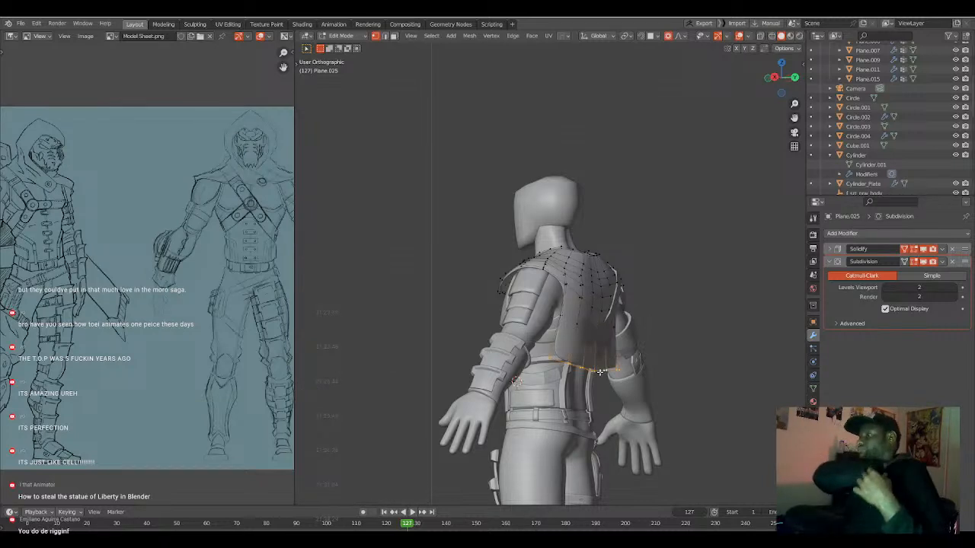
pyautogui.press('x')
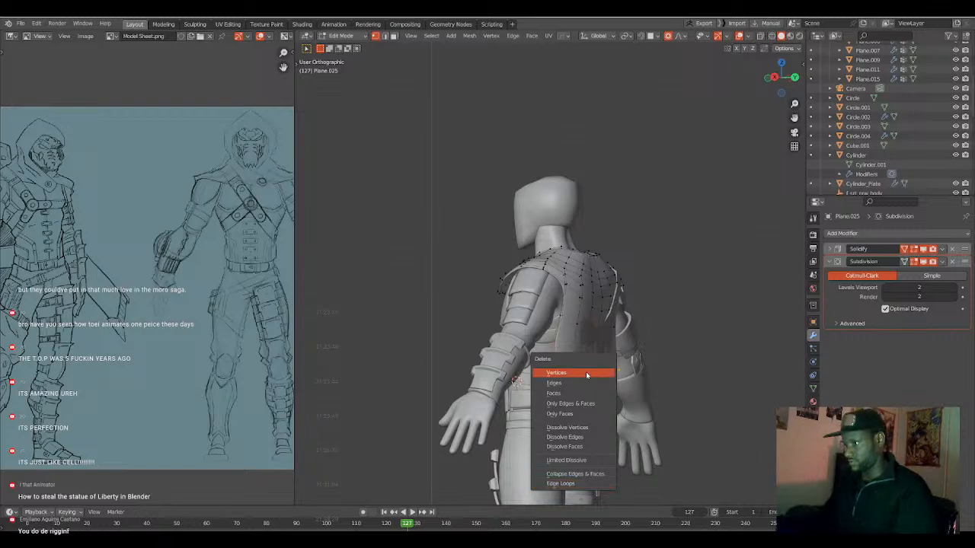
pyautogui.click(587, 374)
# Shrink/Fatten the diagonal strap's back section outward from the cape with an enlarged proportional size.
pyautogui.moveTo(656, 347); pyautogui.dragTo(582, 351, button='middle')
pyautogui.scroll(3, 587, 343)
pyautogui.press('Tab')
pyautogui.scroll(1, 573, 328)
pyautogui.keyDown('shift'); pyautogui.click(571, 327); pyautogui.keyUp('shift')
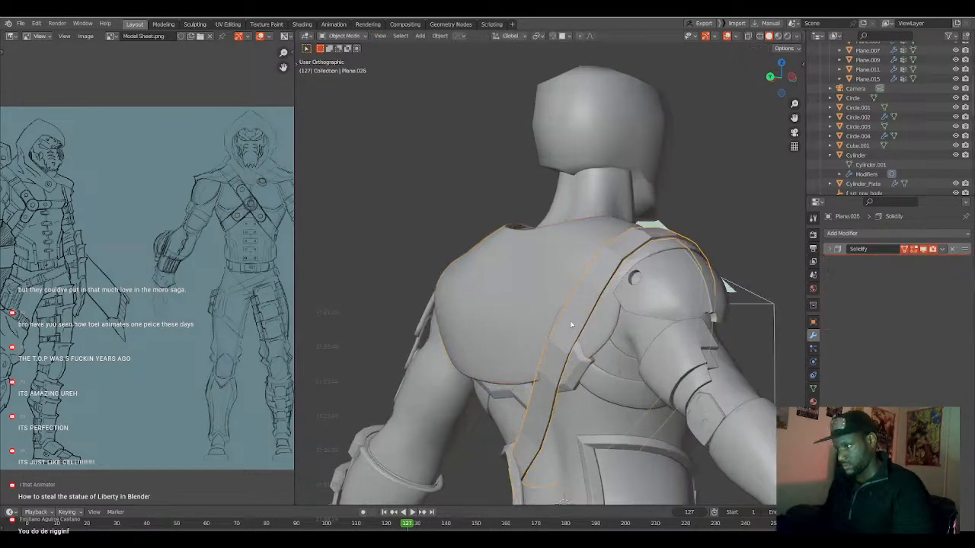
pyautogui.press('Tab')
pyautogui.hotkey('alt', 's')
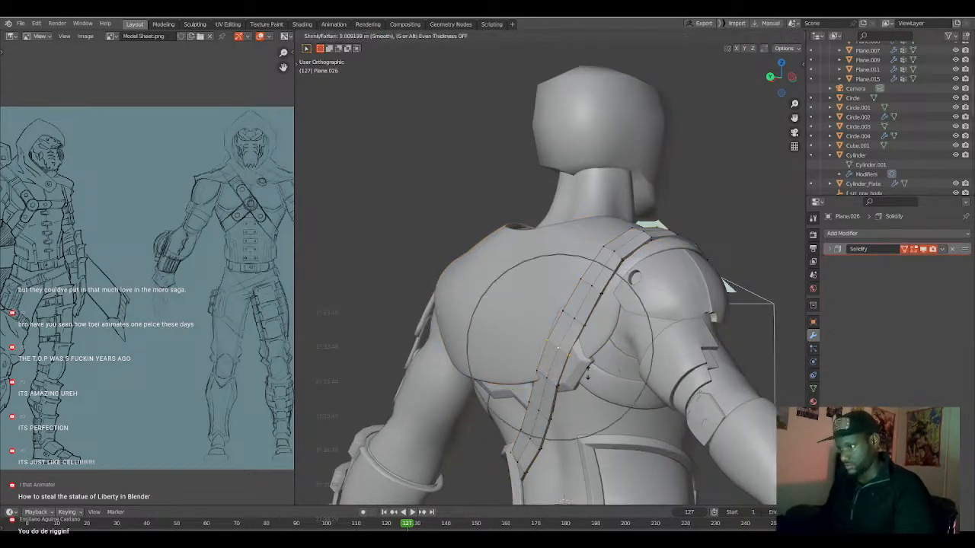
pyautogui.scroll(-4, 588, 374)
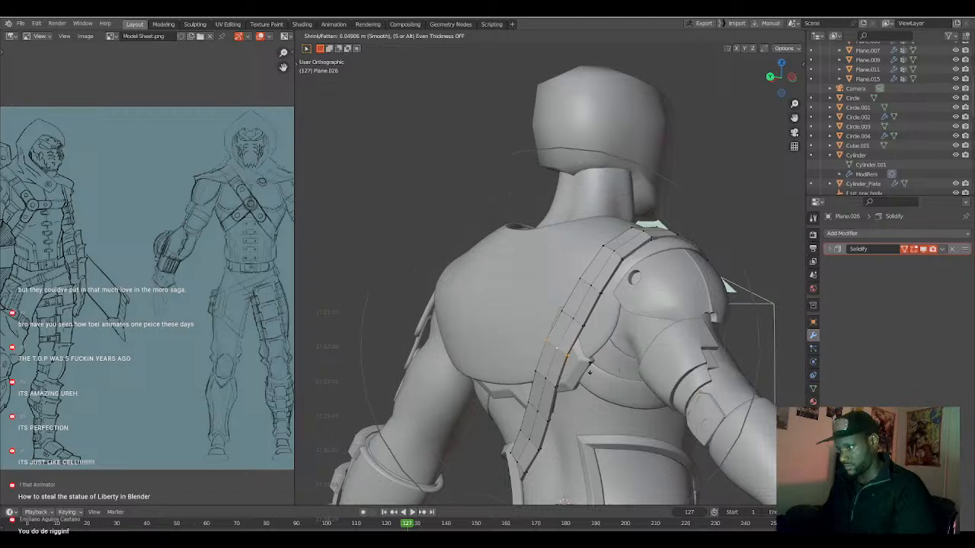
pyautogui.click(591, 355)
# Return to editing the cape's mesh and shift its lower back along Y.
pyautogui.press('Tab')
pyautogui.moveTo(592, 355); pyautogui.dragTo(650, 374, button='middle')
pyautogui.click(610, 356)
pyautogui.press('Tab')
pyautogui.press('g')
pyautogui.press('y')
pyautogui.click(564, 373)
# Extrude the cape's bottom edge loop in side view about -0.053 m along Y and -0.092 m along Z.
pyautogui.keyDown('shift'); pyautogui.click(583, 361); pyautogui.keyUp('shift')
pyautogui.keyDown('shift'); pyautogui.click(557, 366); pyautogui.keyUp('shift')
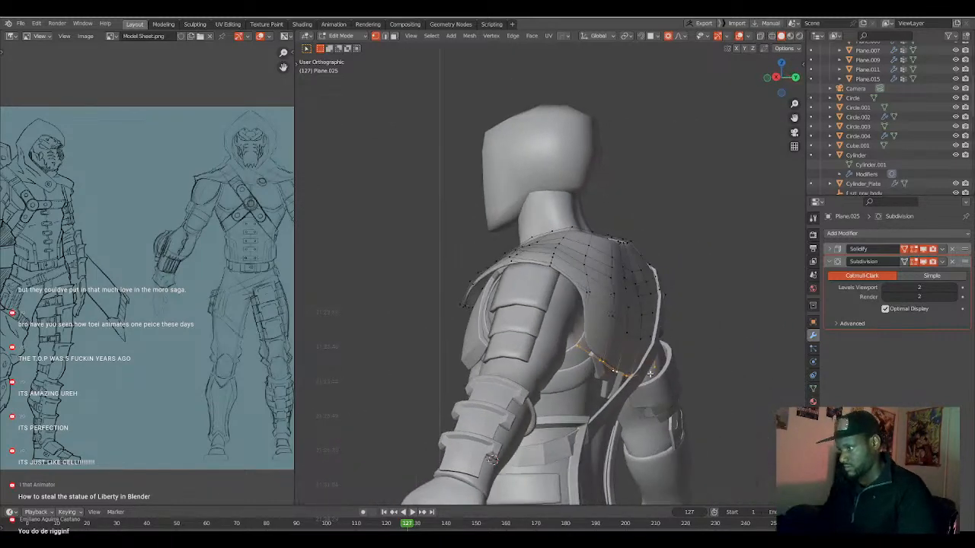
pyautogui.press('KP_3')
pyautogui.press('g')
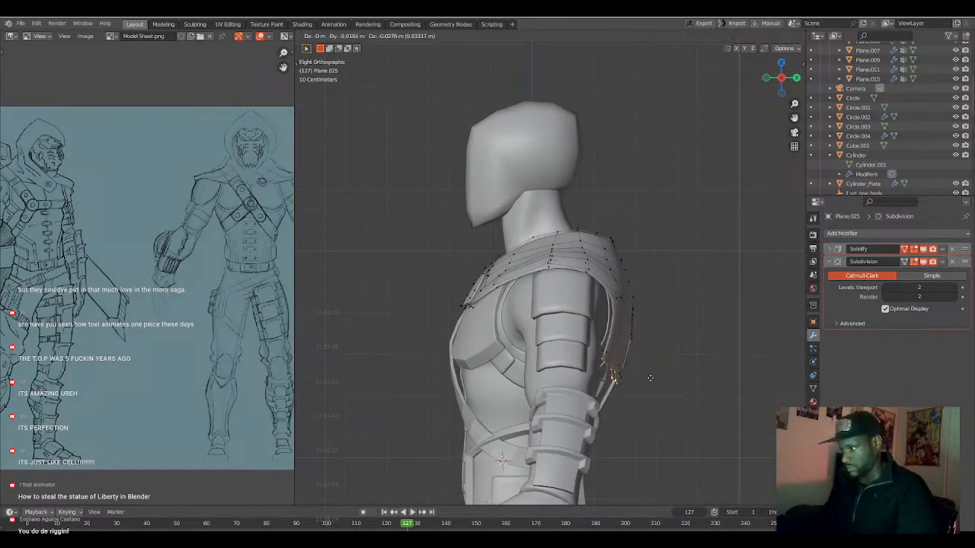
pyautogui.click(644, 390)
# Move the extruded bottom edge about -0.053 m along Y and -0.075 m along Z with a proportional size of 0.256.
pyautogui.moveTo(642, 394); pyautogui.dragTo(562, 388, button='middle')
pyautogui.press('KP_1')
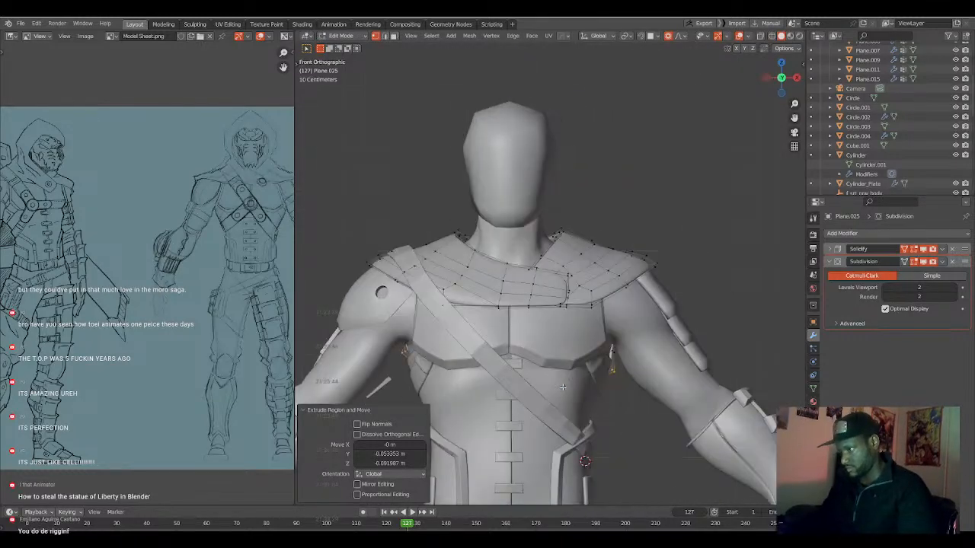
pyautogui.press('KP_3')
pyautogui.press('g')
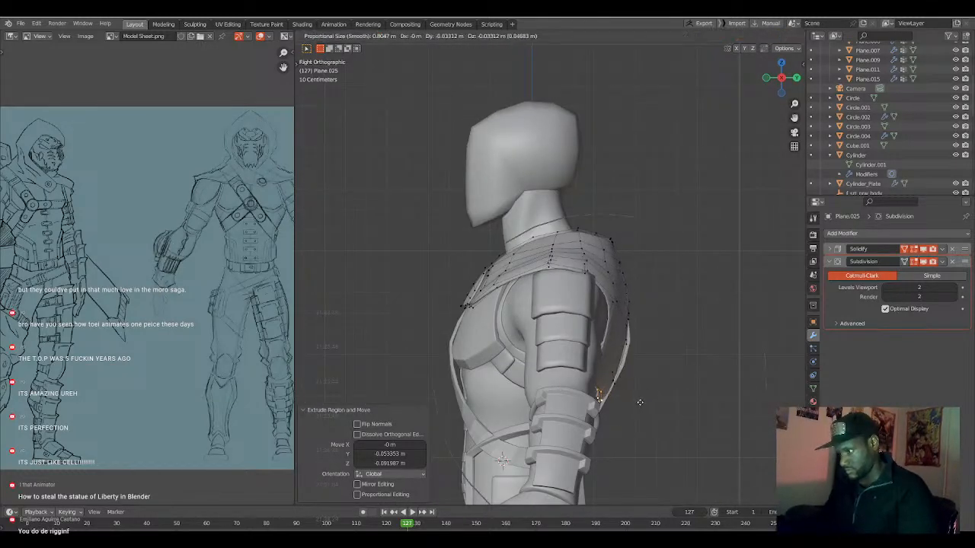
pyautogui.scroll(7, 639, 404)
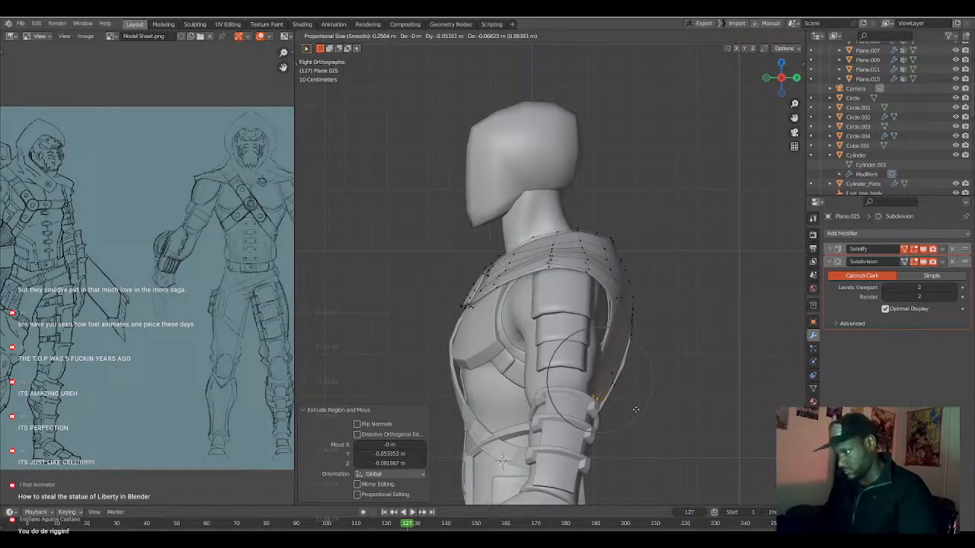
pyautogui.click(636, 409)
# Scale the cape's bottom edge loop to 0.884 in back view with a proportional size of 0.256.
pyautogui.moveTo(627, 407); pyautogui.dragTo(582, 402, button='middle')
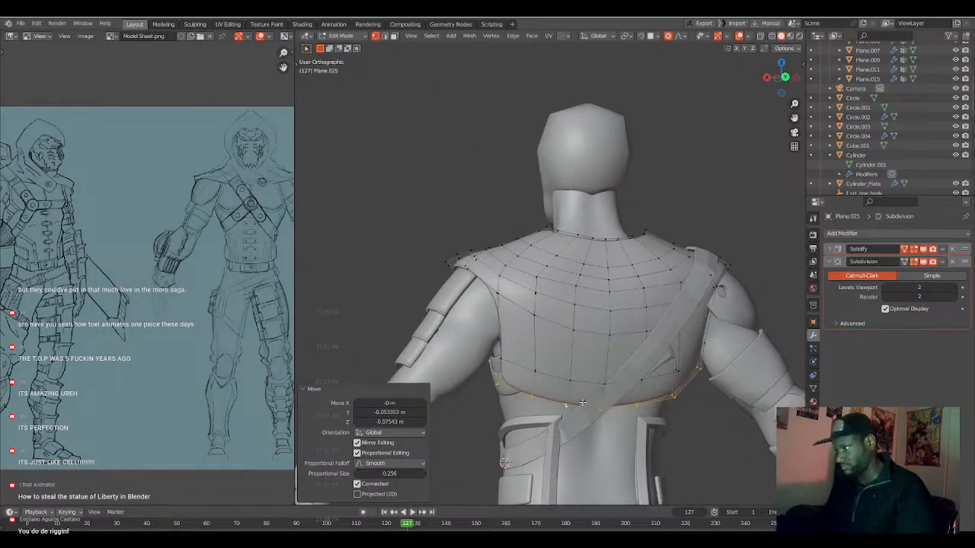
pyautogui.press('KP_1')
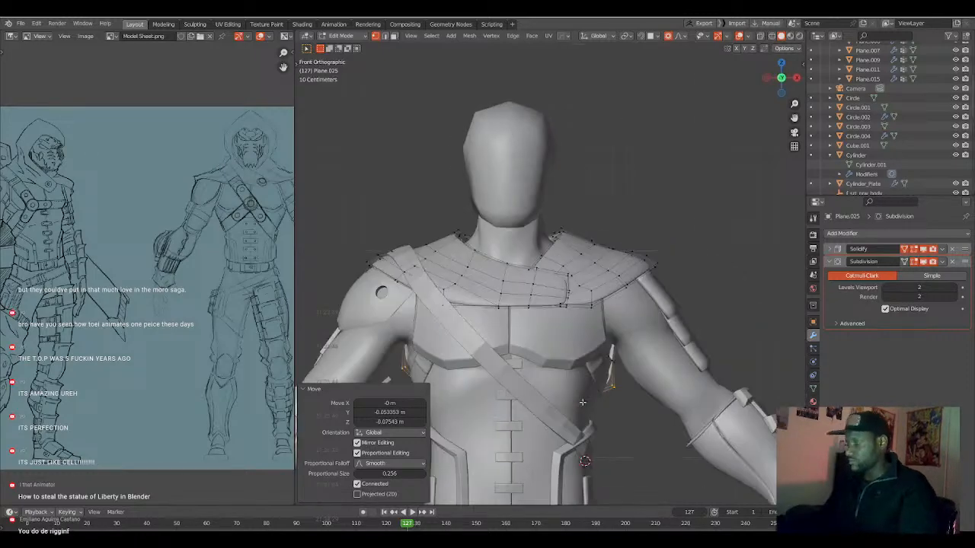
pyautogui.press('ctrl+KP_1')
pyautogui.keyDown('shift'); pyautogui.moveTo(574, 425); pyautogui.dragTo(572, 379, button='middle'); pyautogui.keyUp('shift')
pyautogui.press('s')
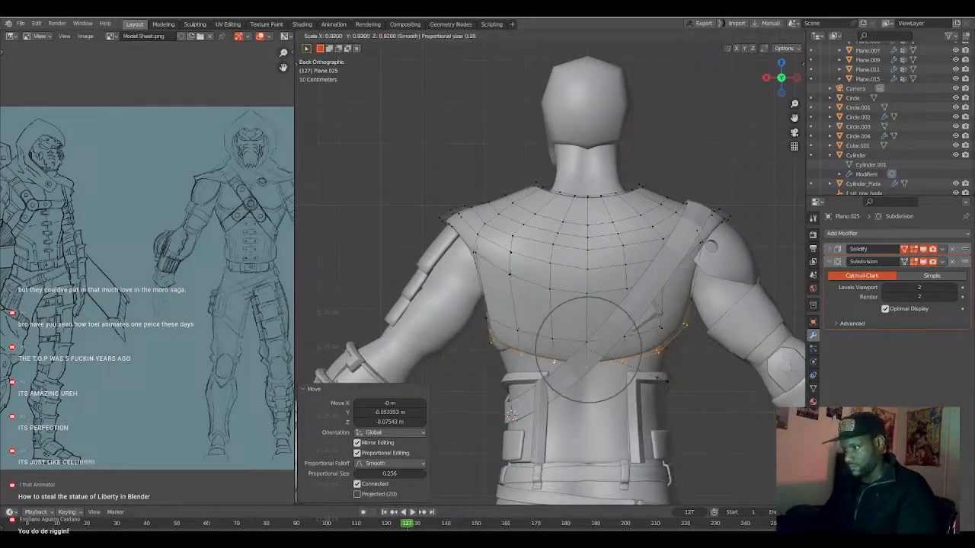
pyautogui.click(660, 379)
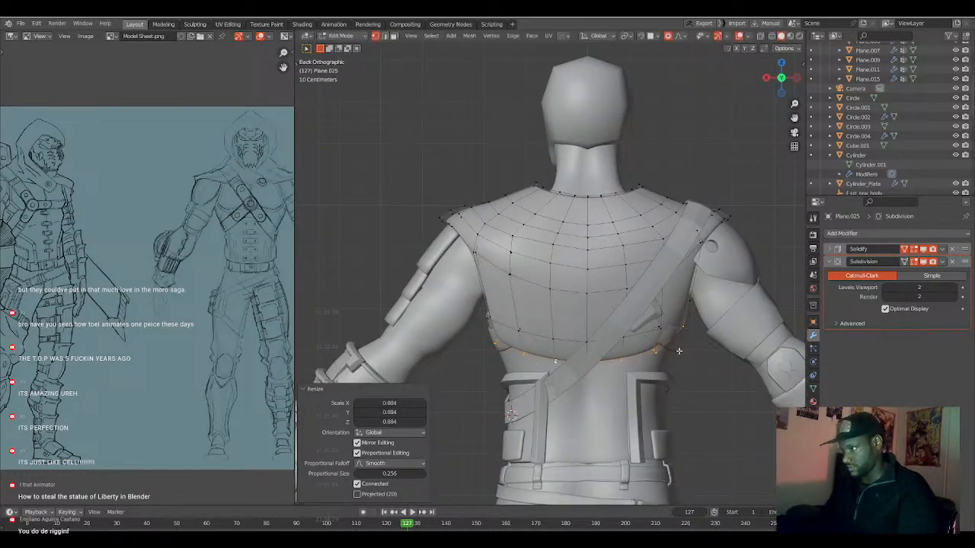
# Lower the cape's bottom corner vertex on the strap side about 0.040 m along Z with a proportional size of 0.233.
pyautogui.click(683, 335)
pyautogui.moveTo(676, 345); pyautogui.dragTo(678, 348, button='middle')
pyautogui.press('g')
pyautogui.click(688, 361)
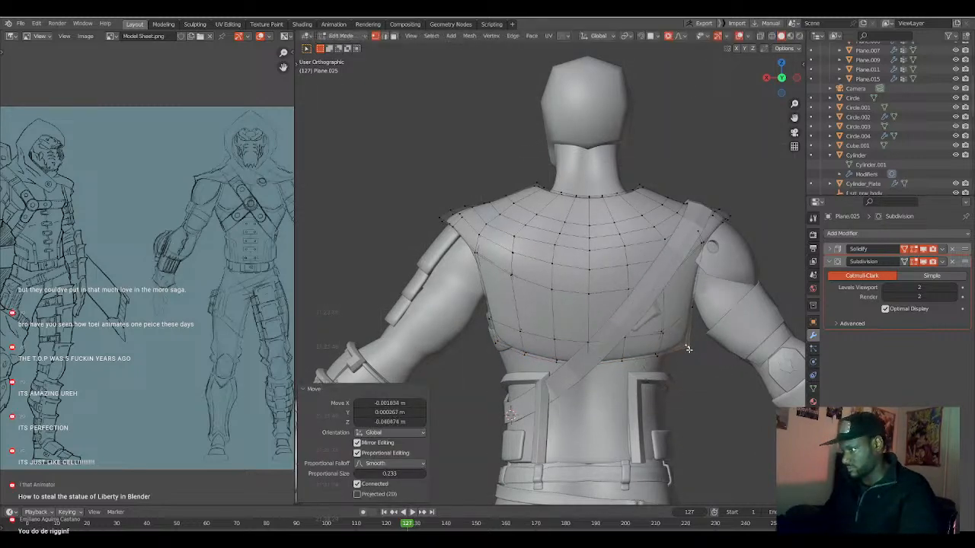
# Raise the cape vertex just inside the strap-side bottom corner slightly with a reduced proportional size.
pyautogui.click(663, 332)
pyautogui.press('g')
pyautogui.scroll(5, 662, 330)
pyautogui.click(663, 329)
# Shrink/Fatten the cape face under the strap on the lower back outward slightly with proportional editing.
pyautogui.moveTo(640, 327)
pyautogui.mouseDown(button='middle')
pyautogui.moveTo(690, 325)
pyautogui.moveTo(652, 319)
pyautogui.mouseUp(button='middle')
pyautogui.click(658, 299)
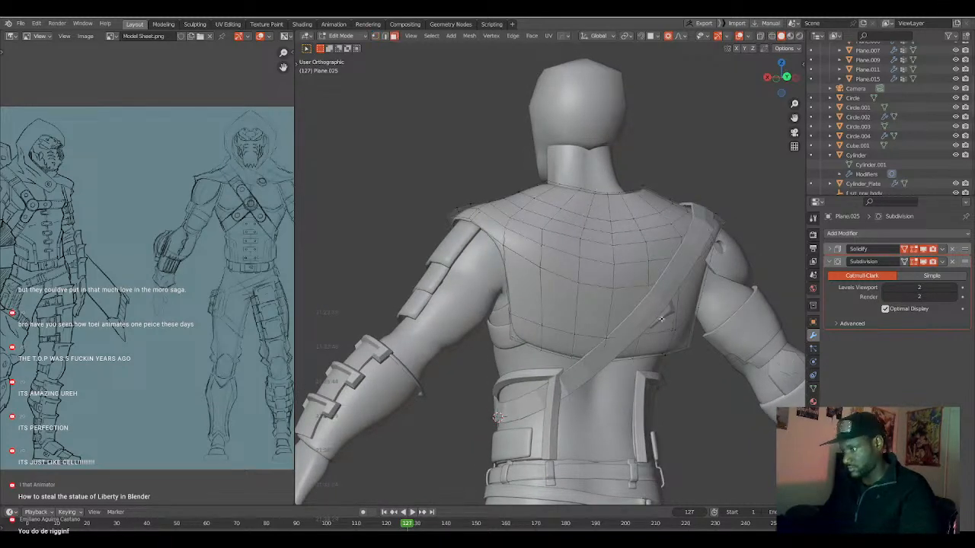
pyautogui.hotkey('alt', 's')
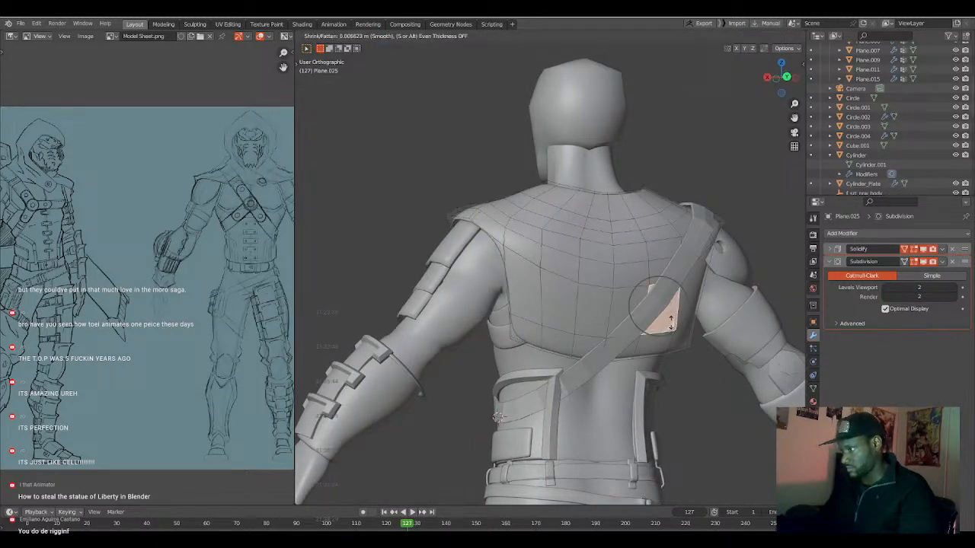
pyautogui.click(672, 320)
pyautogui.press('Tab')
pyautogui.moveTo(658, 338); pyautogui.dragTo(565, 351, button='middle')
pyautogui.press('Tab')
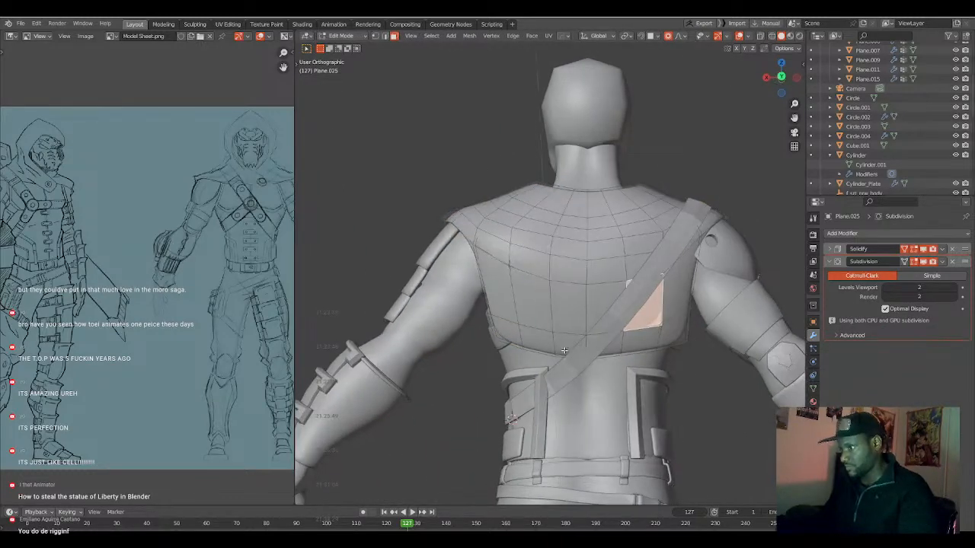
# Offset the two faces near the diagonal strap's lower end by 0.18 m with Shrink/Fatten and a proportional size of 0.454.
pyautogui.press('Tab')
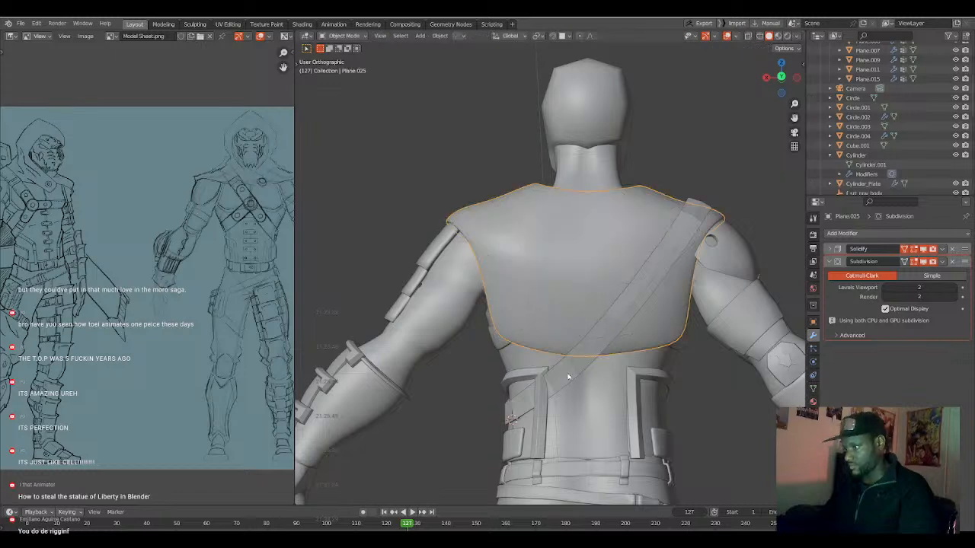
pyautogui.click(568, 374)
pyautogui.press('Tab')
pyautogui.moveTo(568, 373); pyautogui.dragTo(526, 395, button='middle')
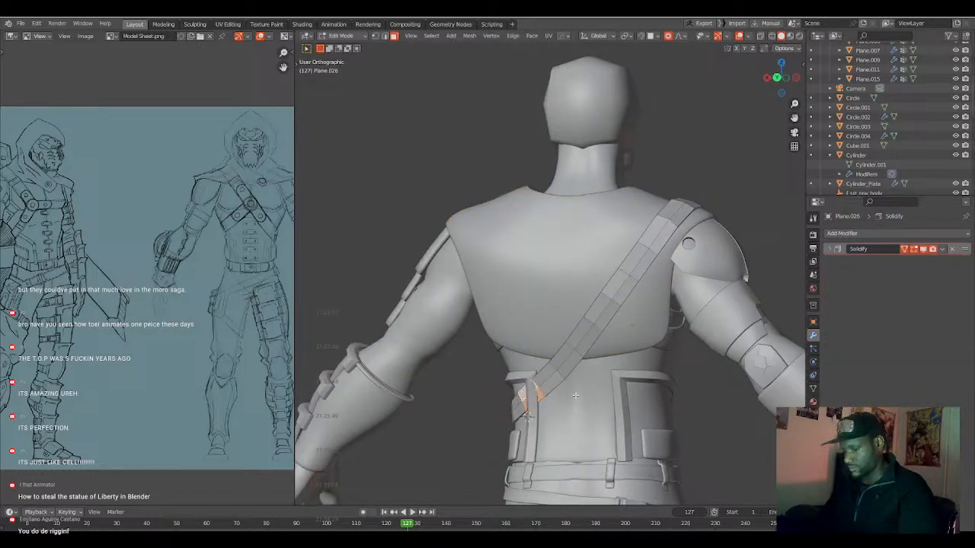
pyautogui.hotkey('alt', 's')
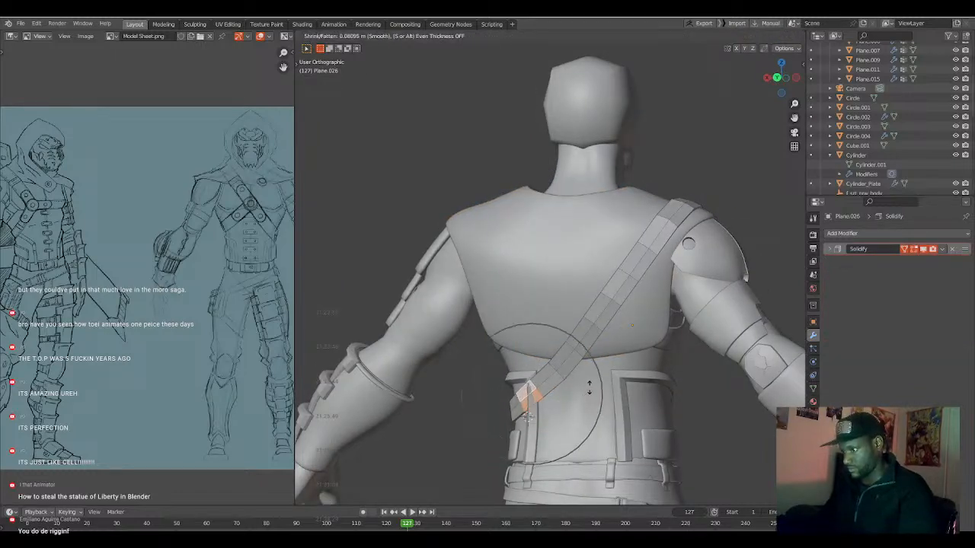
pyautogui.click(591, 384)
pyautogui.moveTo(591, 384); pyautogui.dragTo(584, 382, button='middle')
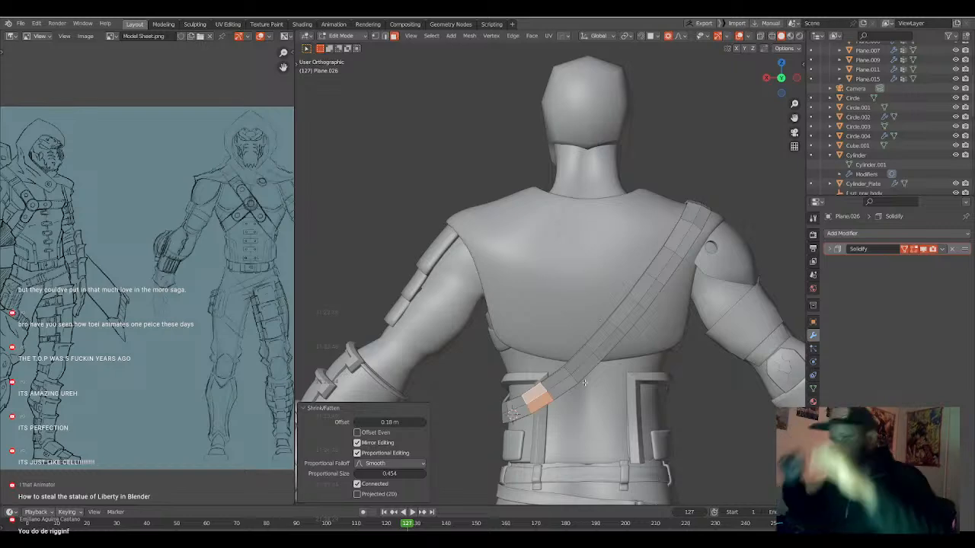
# Examine the outfit's layers around the cape and chest harness in wireframe and solid shading.
pyautogui.scroll(-5, 573, 369)
pyautogui.moveTo(570, 360); pyautogui.dragTo(535, 321, button='middle')
pyautogui.scroll(5, 533, 309)
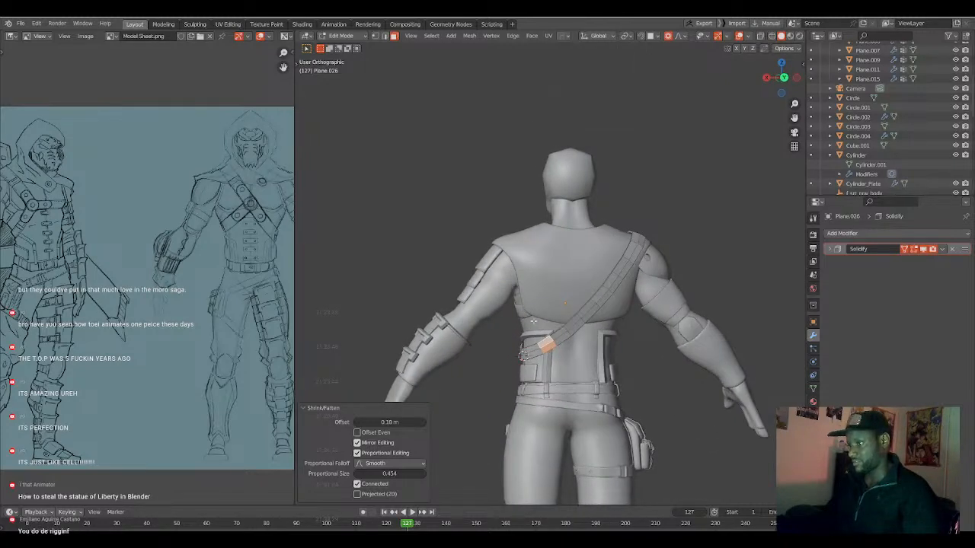
pyautogui.press('Tab')
pyautogui.click(526, 317)
pyautogui.hotkey('ctrl', '2')
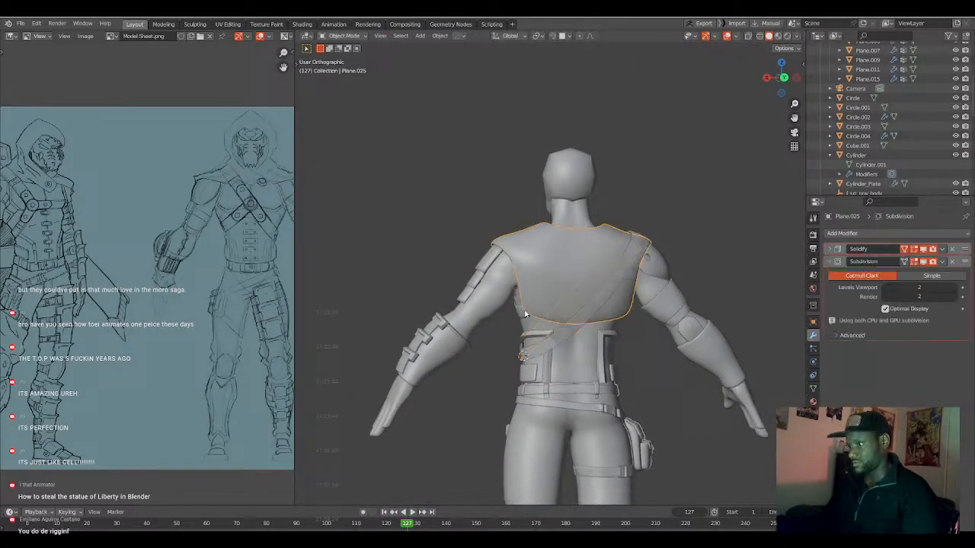
pyautogui.hotkey('shift', 'z')
pyautogui.click(556, 285)
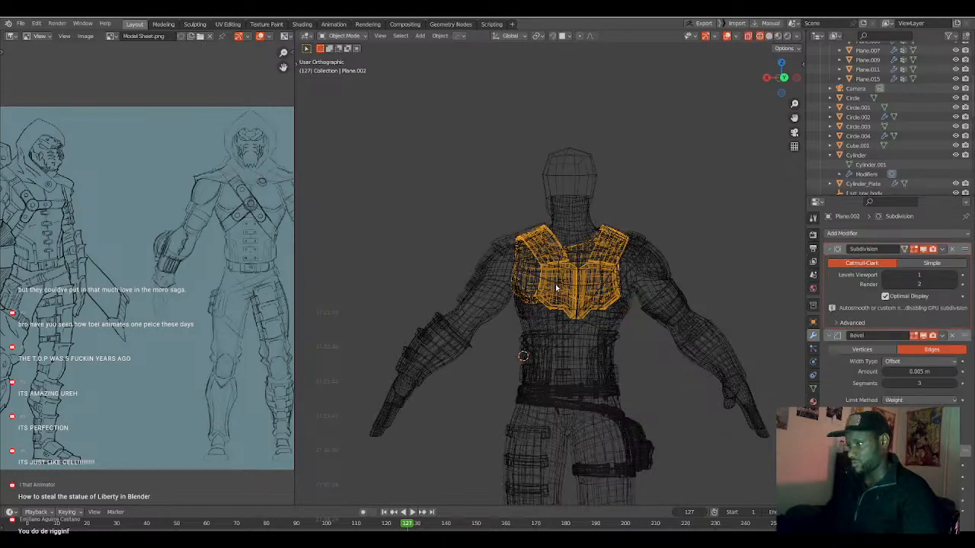
pyautogui.moveTo(555, 286)
pyautogui.mouseDown(button='middle')
pyautogui.moveTo(592, 303)
pyautogui.moveTo(570, 313)
pyautogui.moveTo(616, 322)
pyautogui.moveTo(565, 306)
pyautogui.moveTo(562, 343)
pyautogui.moveTo(588, 306)
pyautogui.mouseUp(button='middle')
pyautogui.scroll(5, 591, 303)
pyautogui.press('Tab')
pyautogui.hotkey('shift', 'z')
pyautogui.scroll(-5, 563, 342)
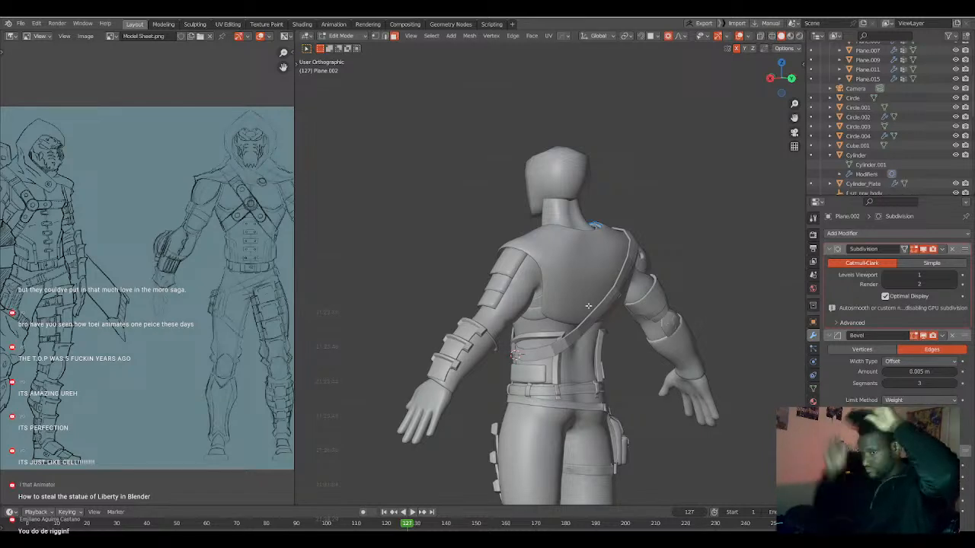
# Extrude the cape's bottom edge loop about 0.37 m downward.
pyautogui.moveTo(588, 307); pyautogui.dragTo(570, 324, button='middle')
pyautogui.press('Tab')
pyautogui.click(584, 316)
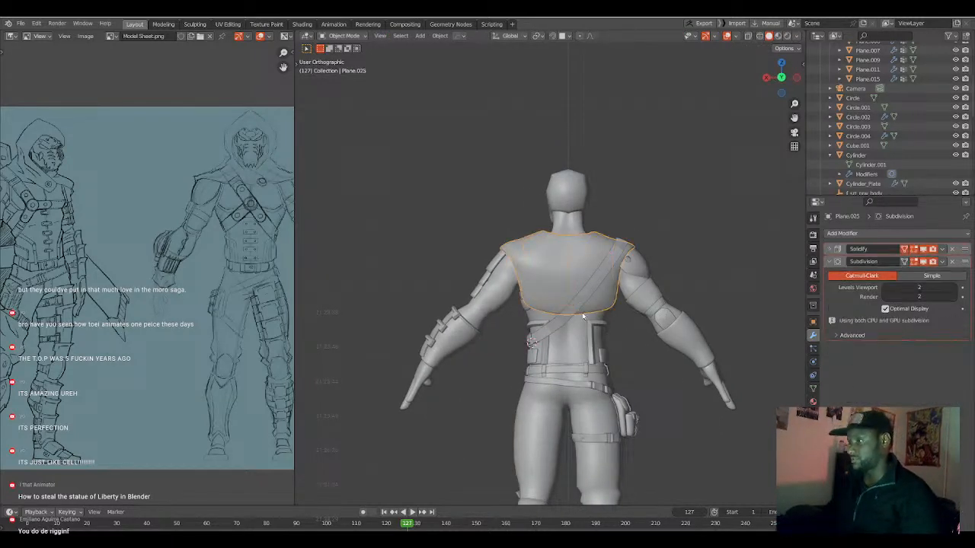
pyautogui.scroll(4, 584, 316)
pyautogui.press('Tab')
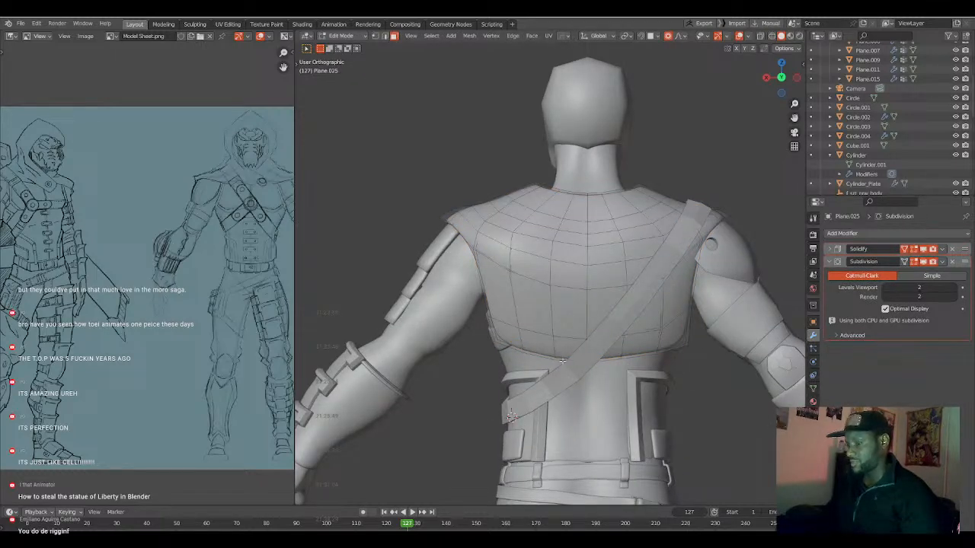
pyautogui.rightClick(589, 377)
pyautogui.press('g')
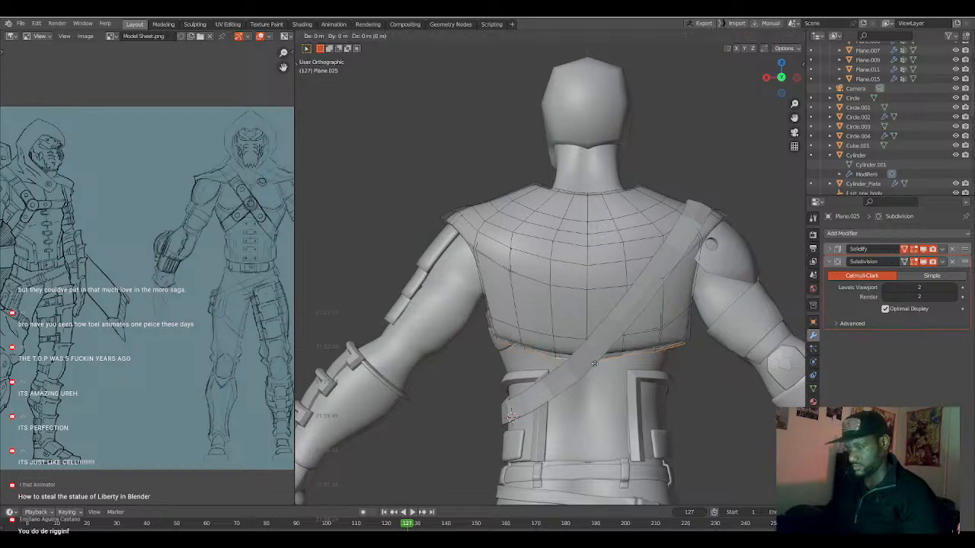
pyautogui.click(595, 434)
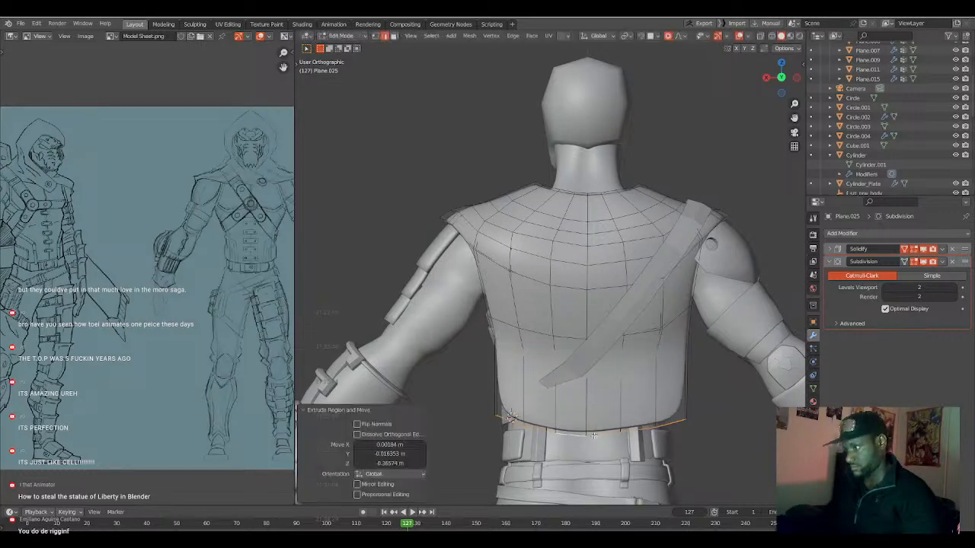
# Move the cape's side edge near the strap's lower end along Y with a proportional size of about 0.256.
pyautogui.scroll(-3, 590, 426)
pyautogui.moveTo(570, 404); pyautogui.dragTo(505, 385, button='middle')
pyautogui.scroll(3, 548, 400)
pyautogui.press('1')
pyautogui.scroll(2, 493, 376)
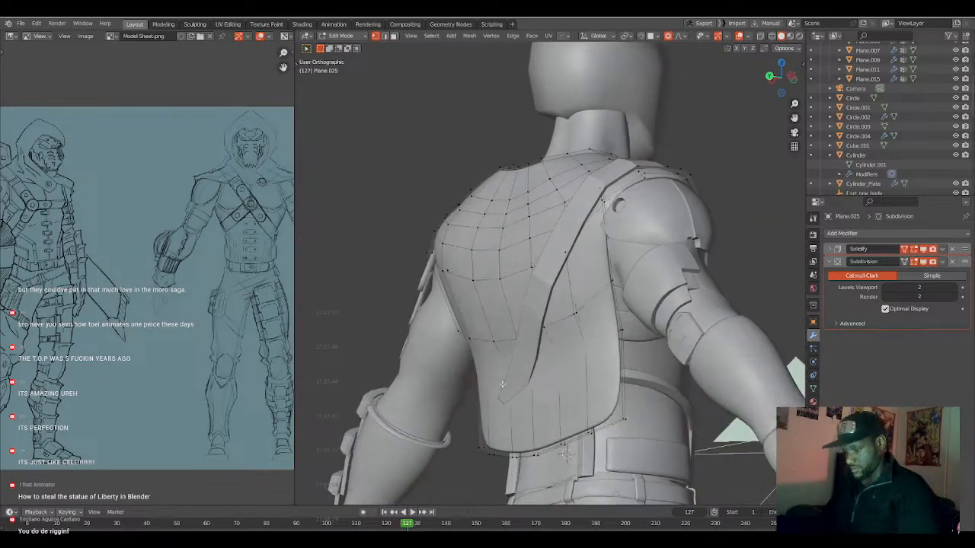
pyautogui.press('g')
pyautogui.press('y')
pyautogui.scroll(7, 505, 385)
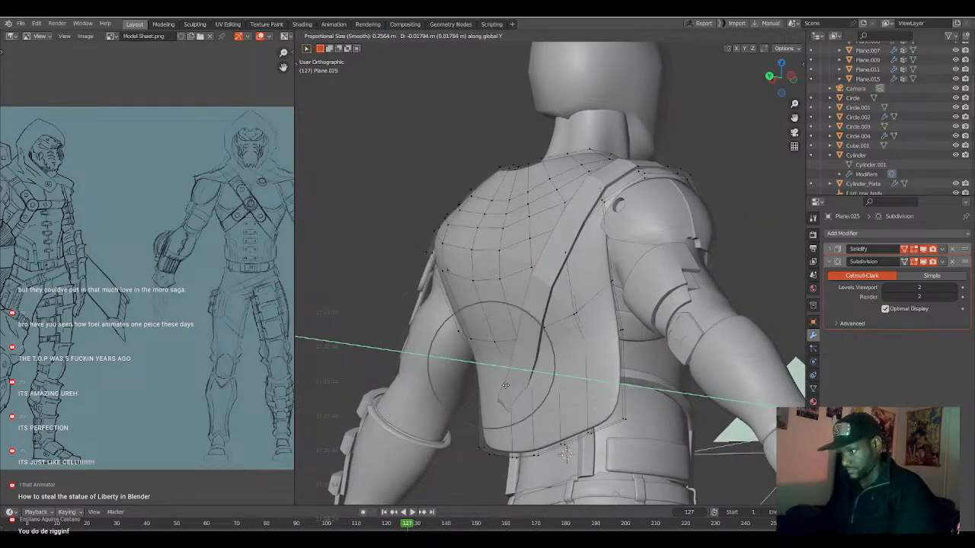
pyautogui.click(505, 385)
# Reshape the cape's bottom corner below the strap's lower end by moving its vertices with proportional sizes of 0.233 and about 0.341.
pyautogui.moveTo(505, 385); pyautogui.dragTo(488, 415, button='middle')
pyautogui.press('h')
pyautogui.press('g')
pyautogui.click(490, 409)
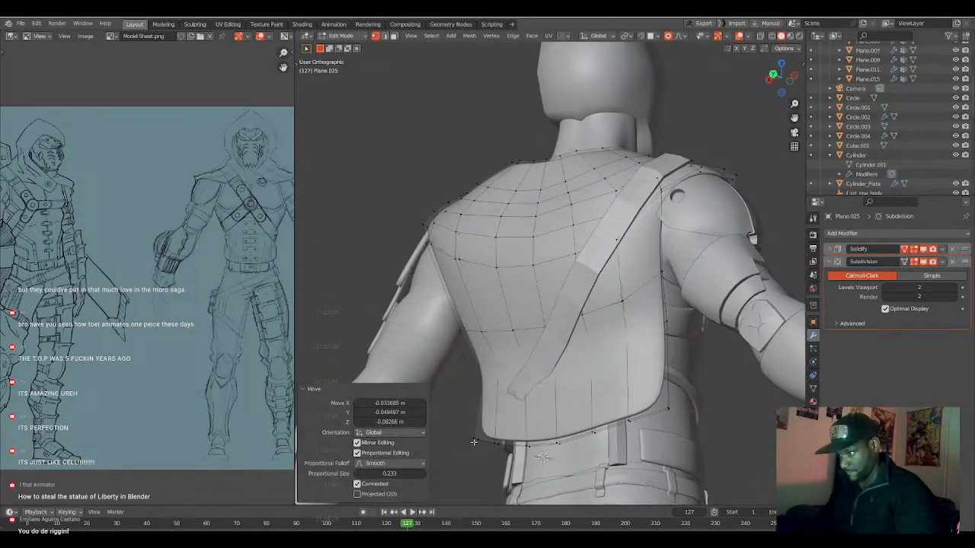
pyautogui.click(481, 436)
pyautogui.press('g')
pyautogui.scroll(-3, 504, 429)
pyautogui.scroll(-1, 507, 431)
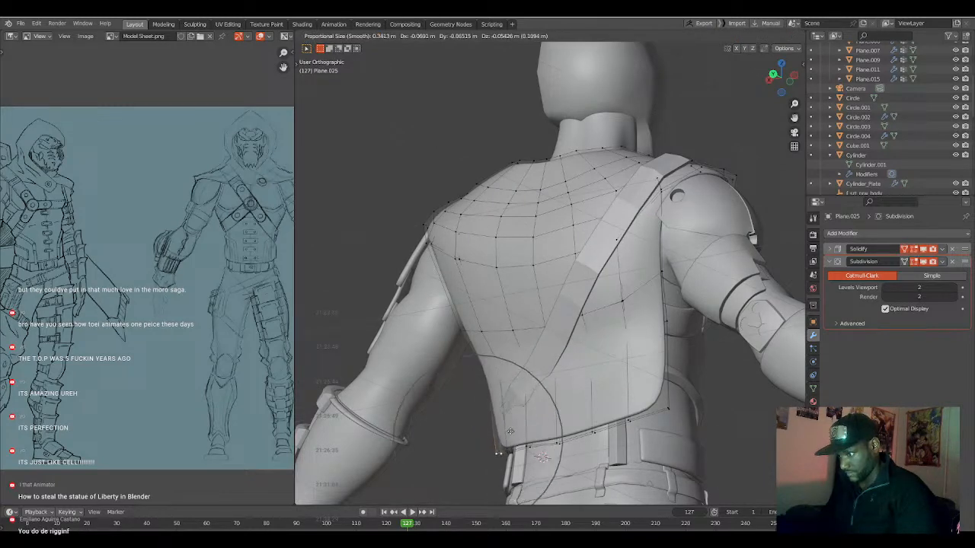
pyautogui.click(510, 431)
# Adjust the cape vertices around the strap's lower end with proportional sizes of about 0.175 and 0.132.
pyautogui.moveTo(511, 432); pyautogui.dragTo(589, 398, button='middle')
pyautogui.click(580, 396)
pyautogui.press('g')
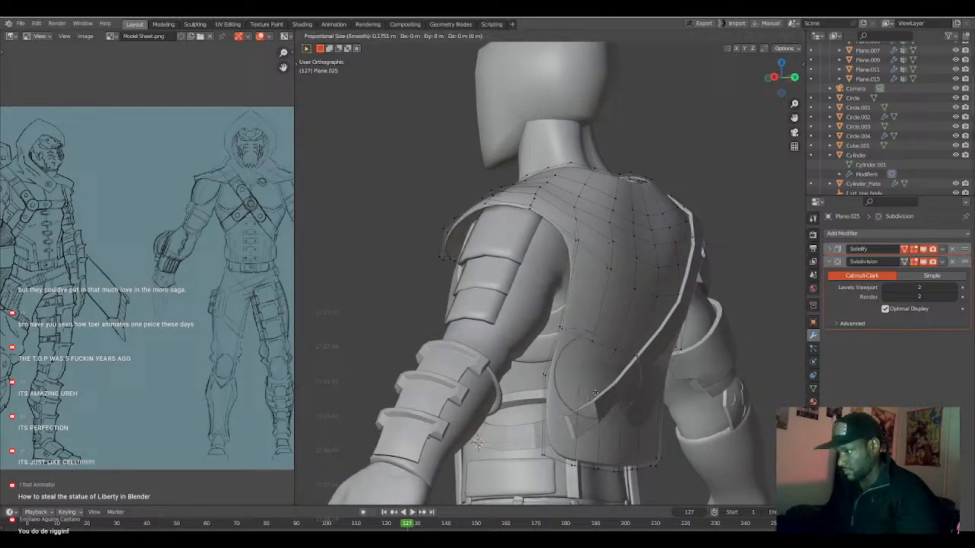
pyautogui.click(596, 394)
pyautogui.moveTo(597, 394); pyautogui.dragTo(542, 408, button='middle')
pyautogui.click(540, 284)
pyautogui.press('g')
pyautogui.click(543, 310)
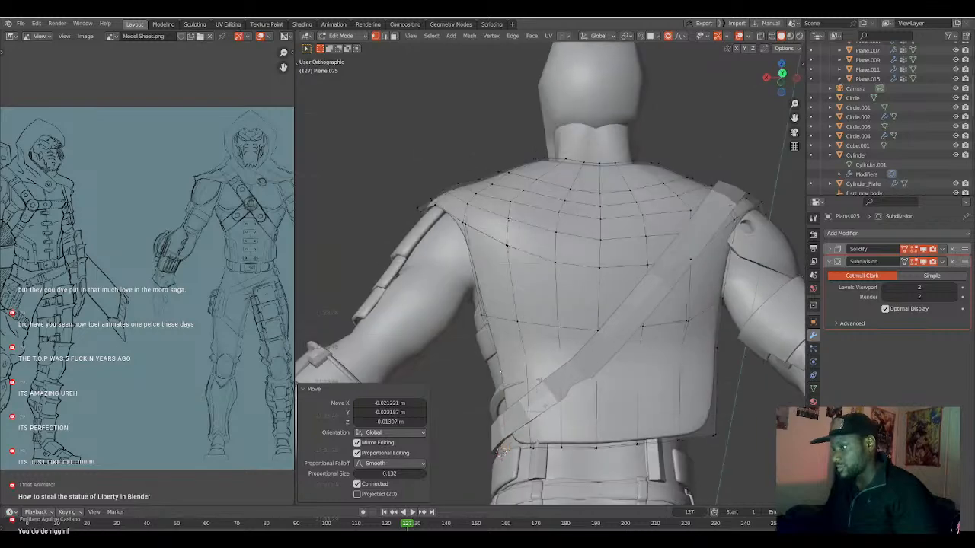
# Extrude the cape's bottom edge loop down to hip level, just past the belt.
pyautogui.scroll(-3, 541, 412)
pyautogui.keyDown('alt'); pyautogui.click(524, 375); pyautogui.keyUp('alt')
pyautogui.moveTo(524, 375); pyautogui.dragTo(528, 383, button='middle')
pyautogui.press('e')
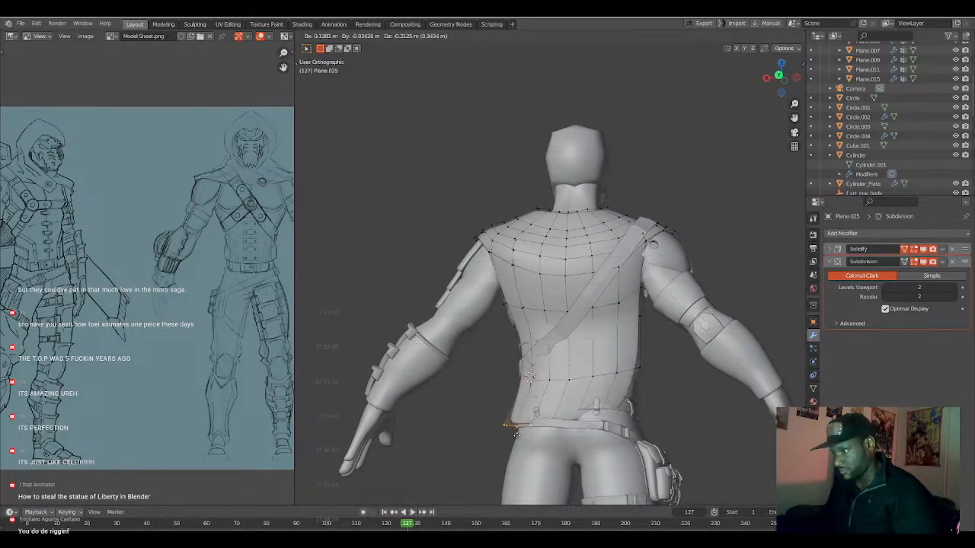
pyautogui.click(533, 427)
# Move the new bottom edge about 0.190 m along Y and scale it to 1.183 with a proportional size of 0.132.
pyautogui.moveTo(533, 427); pyautogui.dragTo(628, 445, button='middle')
pyautogui.press('g')
pyautogui.press('y')
pyautogui.click(647, 437)
pyautogui.press('s')
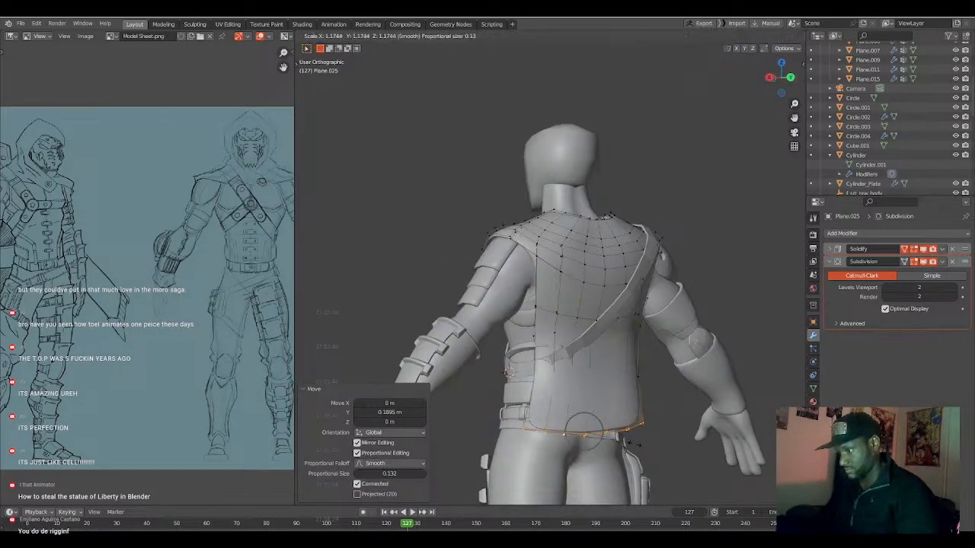
pyautogui.click(631, 445)
# Extrude the cape's bottom edge about 0.451 m down along Z and widen it slightly.
pyautogui.press('g')
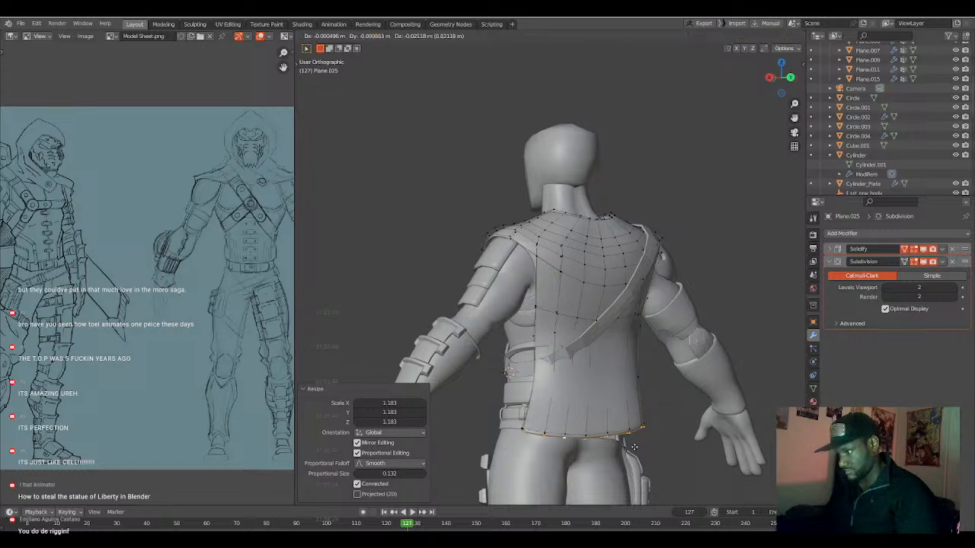
pyautogui.click(649, 48)
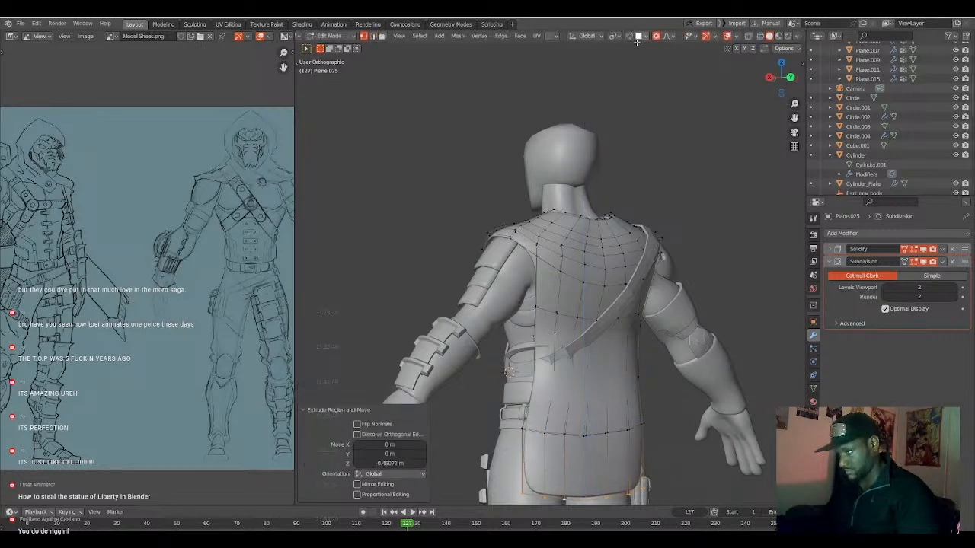
pyautogui.scroll(-2, 629, 229)
pyautogui.keyDown('shift'); pyautogui.moveTo(663, 335); pyautogui.dragTo(596, 241, button='middle'); pyautogui.keyUp('shift')
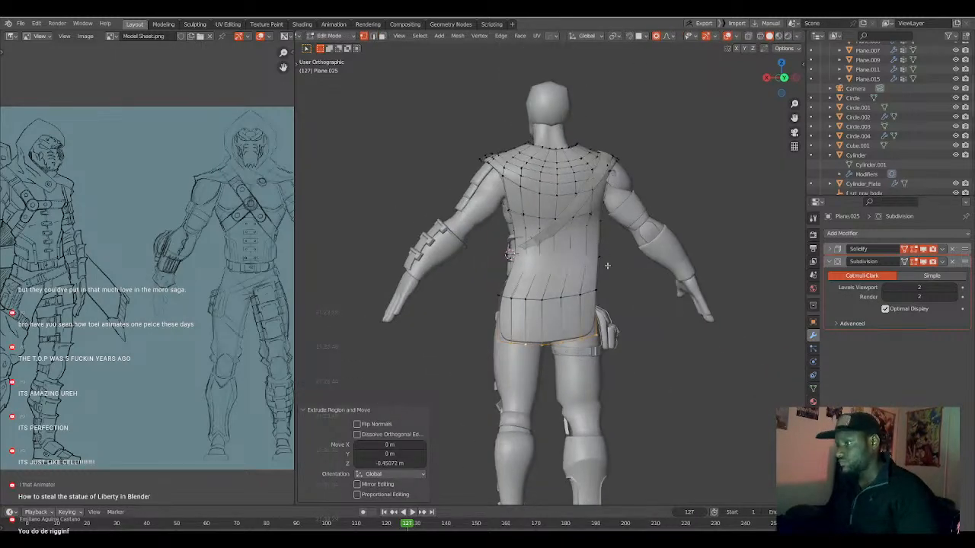
pyautogui.press('s')
pyautogui.click(618, 333)
# Pull both corner vertices of the cape's new bottom edge outward and down with proportional editing.
pyautogui.click(608, 333)
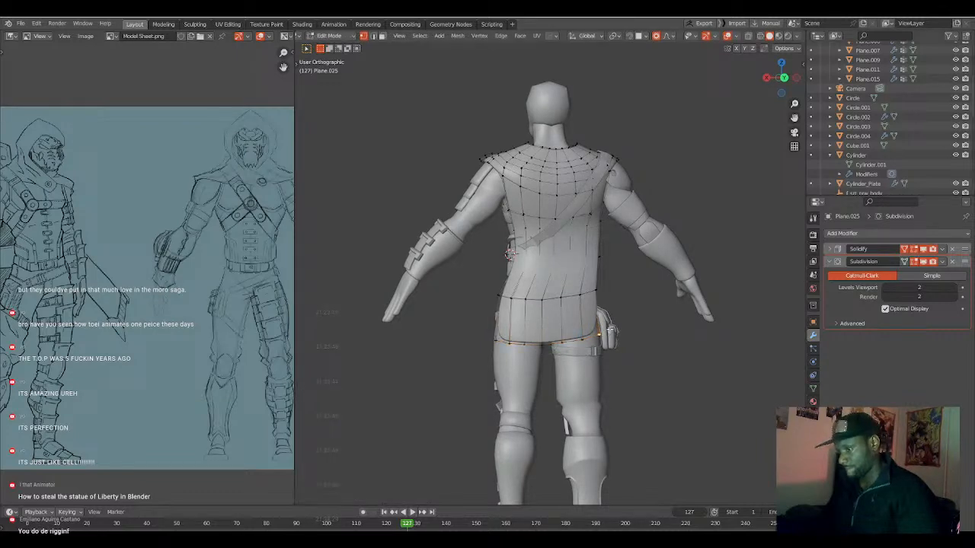
pyautogui.press('g')
pyautogui.click(628, 336)
pyautogui.click(507, 343)
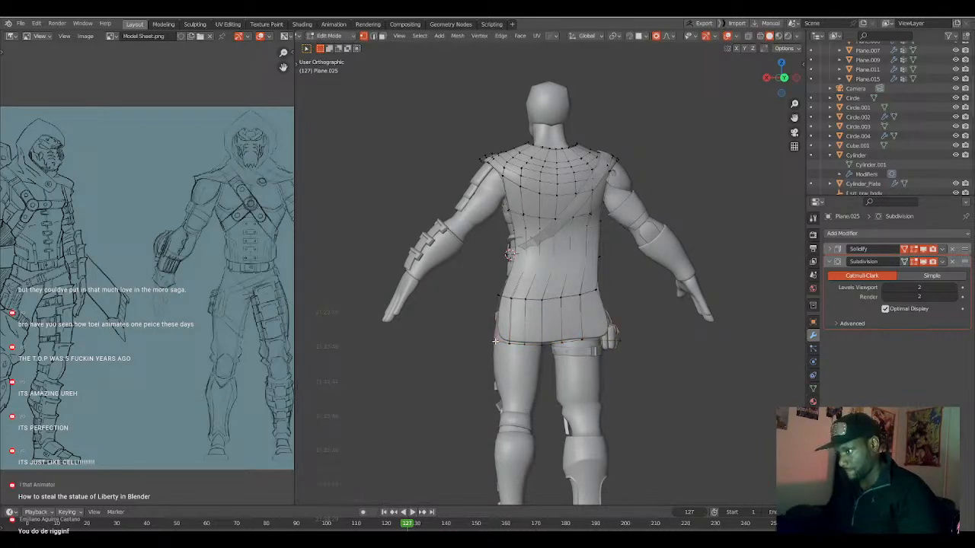
pyautogui.press('g')
pyautogui.click(471, 361)
# Lower the two inner bottom-edge vertices about 0.118 m and 0.053 m along Z with proportional sizes of 1.178 and 1.071.
pyautogui.click(585, 341)
pyautogui.press('g')
pyautogui.click(576, 349)
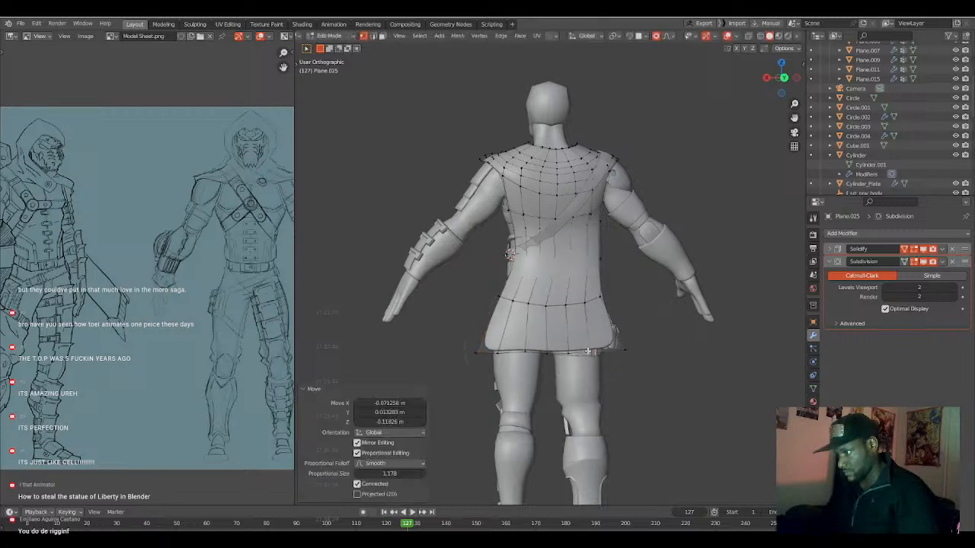
pyautogui.click(525, 349)
pyautogui.press('g')
pyautogui.scroll(1, 525, 353)
pyautogui.click(525, 355)
pyautogui.moveTo(524, 324); pyautogui.dragTo(591, 303, button='middle')
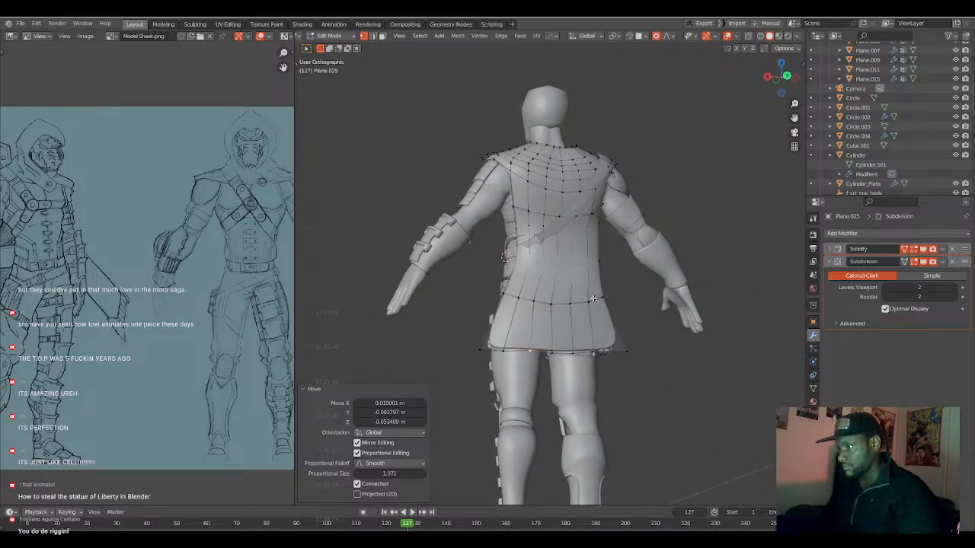
# Scale the cape's bottom edge loop to about 1.17 with proportional editing.
pyautogui.keyDown('alt'); pyautogui.click(599, 351); pyautogui.keyUp('alt')
pyautogui.moveTo(599, 350); pyautogui.dragTo(579, 340, button='middle')
pyautogui.scroll(-3, 589, 339)
pyautogui.press('s')
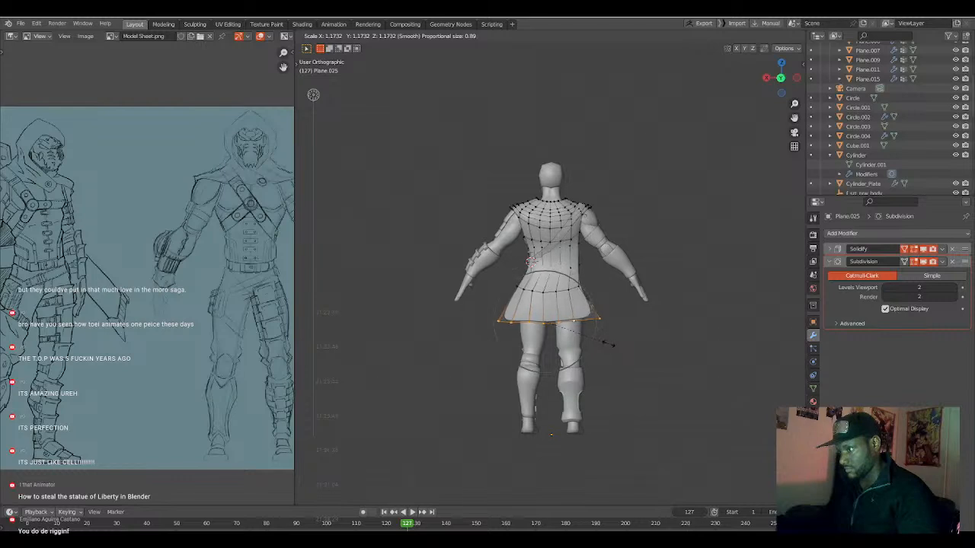
pyautogui.scroll(1, 610, 344)
pyautogui.click(610, 343)
# Move the hip-level vertex on the cape's pouch-side edge about -0.125 m along X with a proportional size of 0.605.
pyautogui.press('g')
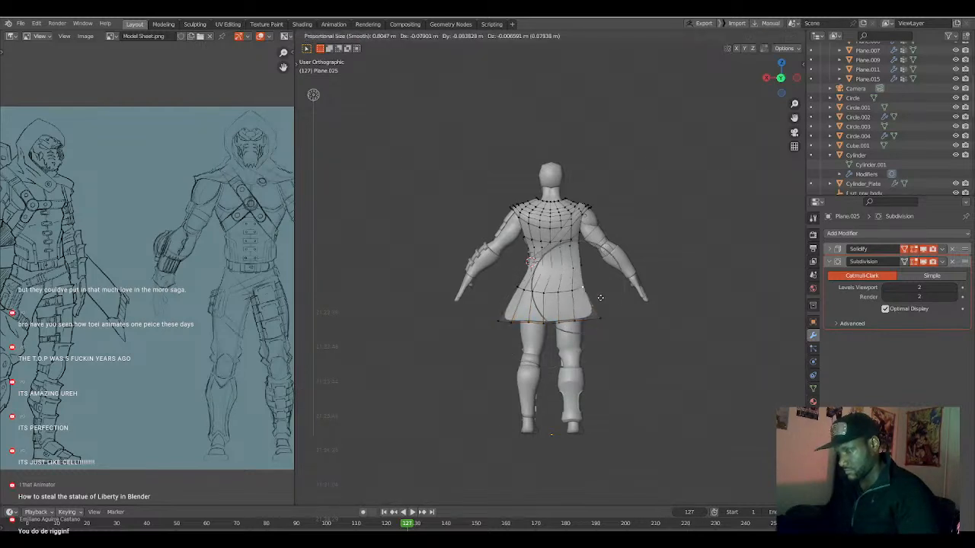
pyautogui.click(603, 297)
pyautogui.scroll(5, 539, 263)
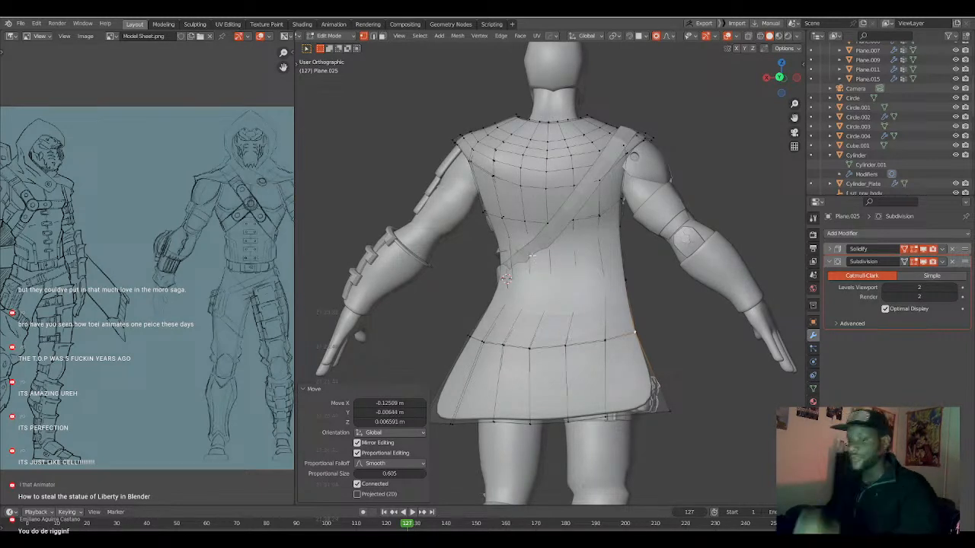
# Move a vertex near the diagonal strap's lower end to fit it against the cape.
pyautogui.press('Tab')
pyautogui.click(537, 238)
pyautogui.press('Tab')
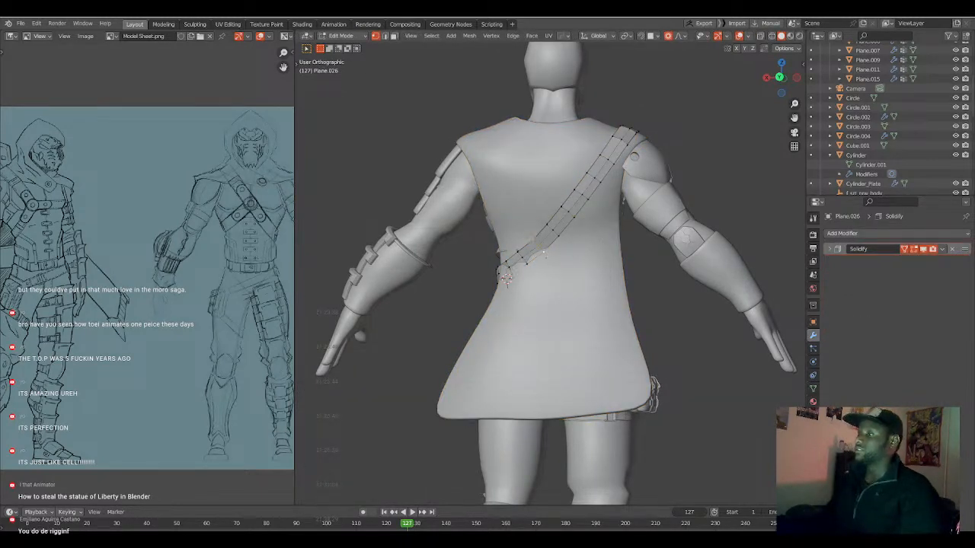
pyautogui.press('g')
pyautogui.scroll(-2, 546, 262)
pyautogui.click(547, 262)
pyautogui.moveTo(546, 262); pyautogui.dragTo(515, 249, button='middle')
# Move the cape's surface near the strap's lower end along Y with proportional editing.
pyautogui.press('Tab')
pyautogui.click(536, 247)
pyautogui.press('Tab')
pyautogui.scroll(2, 525, 248)
pyautogui.press('g')
pyautogui.press('y')
pyautogui.click(521, 252)
pyautogui.press('Tab')
# Reshape the cape's flared lower section by moving its vertices, including the pouch-side bottom corner, with a proportional size of 0.605.
pyautogui.press('Tab')
pyautogui.moveTo(509, 290); pyautogui.dragTo(607, 332, button='middle')
pyautogui.press('Tab')
pyautogui.press('Tab')
pyautogui.scroll(-5, 592, 342)
pyautogui.scroll(2, 543, 324)
pyautogui.press('g')
pyautogui.click(570, 296)
pyautogui.press('g')
pyautogui.click(570, 307)
pyautogui.press('g')
pyautogui.click(614, 354)
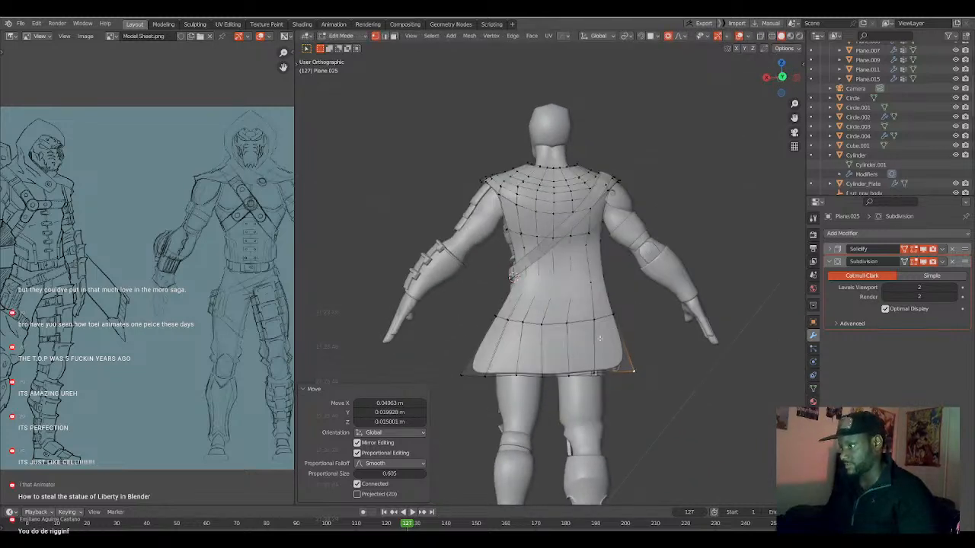
# Lower the middle of the cape's bottom hem about 0.184 m along Z with a proportional size of 0.605.
pyautogui.click(591, 370)
pyautogui.keyDown('ctrl'); pyautogui.click(509, 375); pyautogui.keyUp('ctrl')
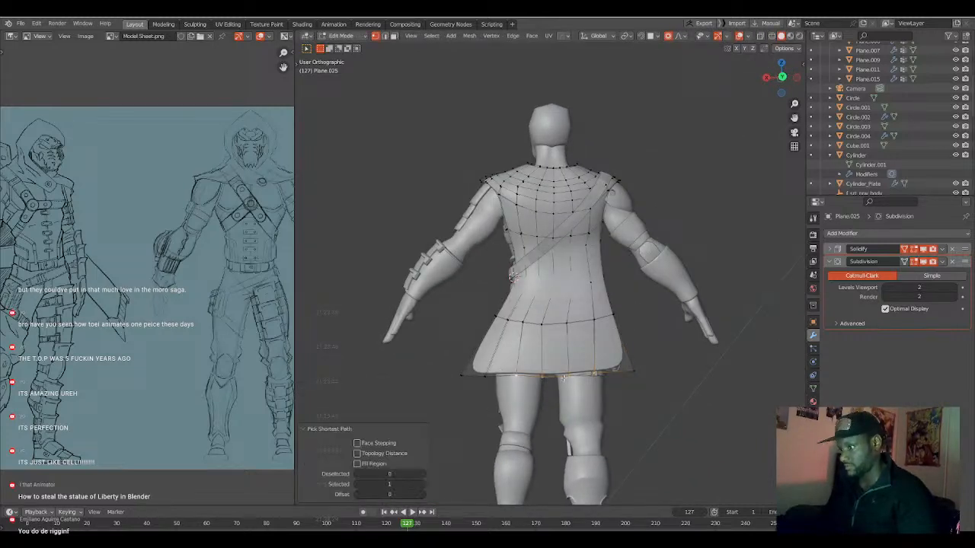
pyautogui.press('g')
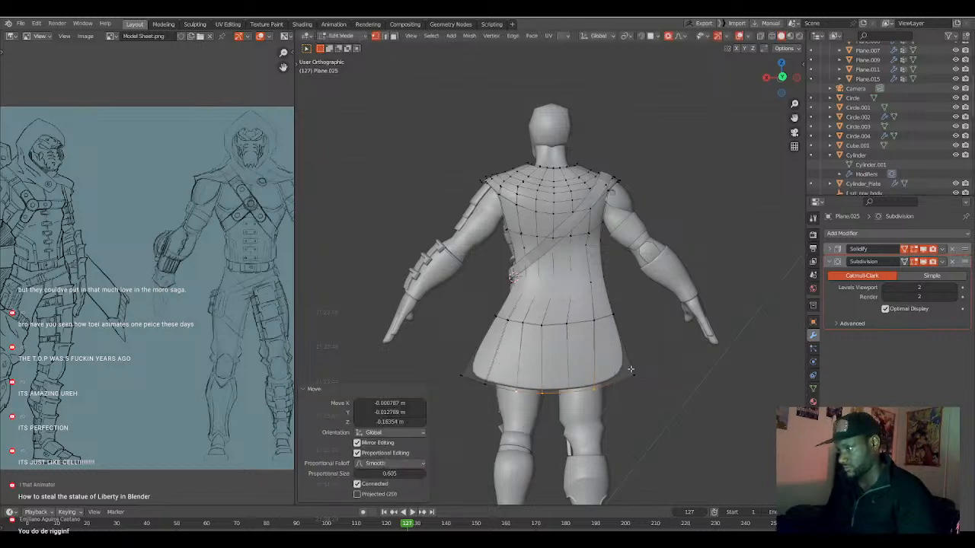
# Adjust both bottom corners of the cape with proportional editing to follow the lowered hem.
pyautogui.scroll(4, 609, 385)
pyautogui.click(644, 381)
pyautogui.click(467, 379)
pyautogui.press('g')
pyautogui.click(466, 380)
pyautogui.click(633, 374)
pyautogui.press('g')
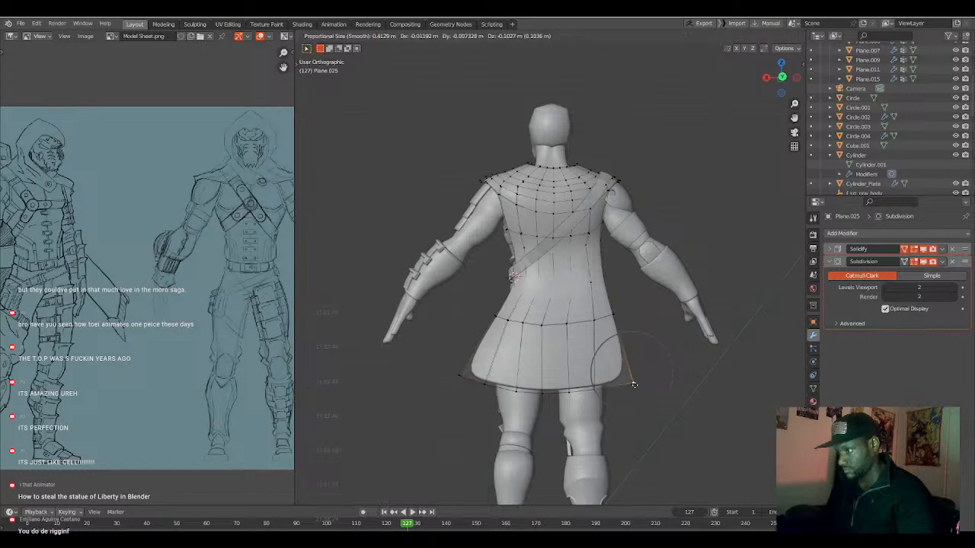
pyautogui.click(636, 378)
# Move two middle vertices of the cape's hip-level row sideways with a proportional size of 0.413.
pyautogui.click(566, 331)
pyautogui.press('g')
pyautogui.click(571, 337)
pyautogui.click(543, 328)
pyautogui.press('g')
pyautogui.click(553, 332)
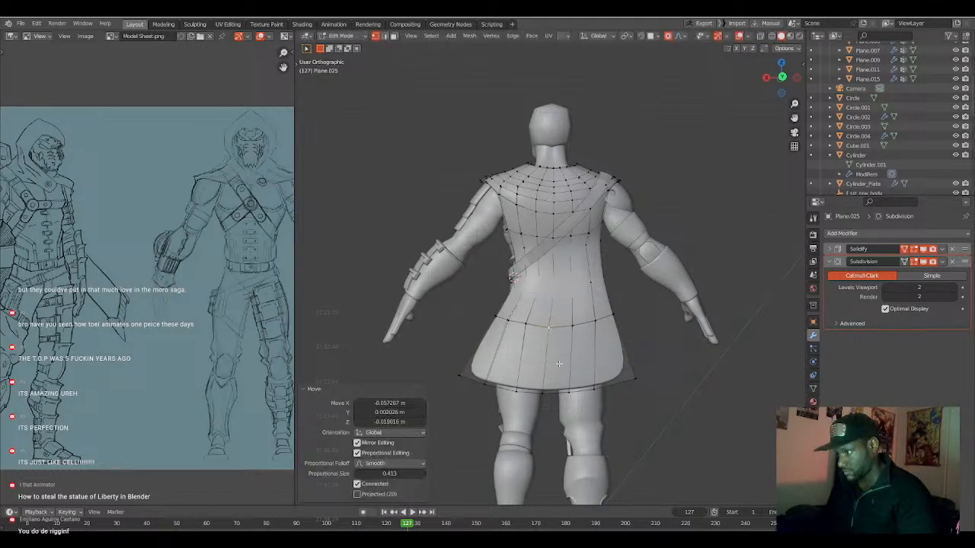
# Move a hem vertex near the cape's middle about -0.08 m along X and -0.015 m along Z with a proportional size of 1.071.
pyautogui.click(566, 393)
pyautogui.press('g')
pyautogui.scroll(8, 570, 396)
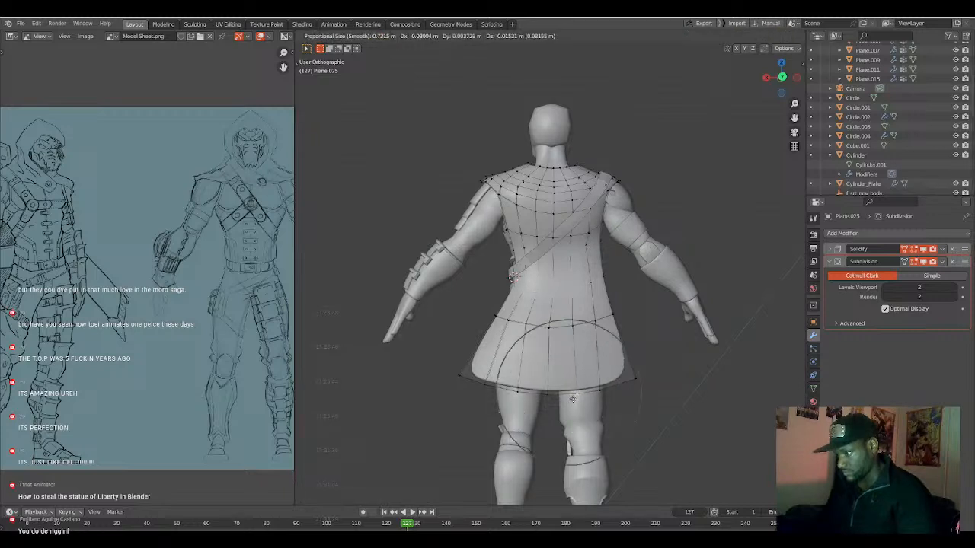
pyautogui.scroll(2, 573, 398)
pyautogui.click(573, 398)
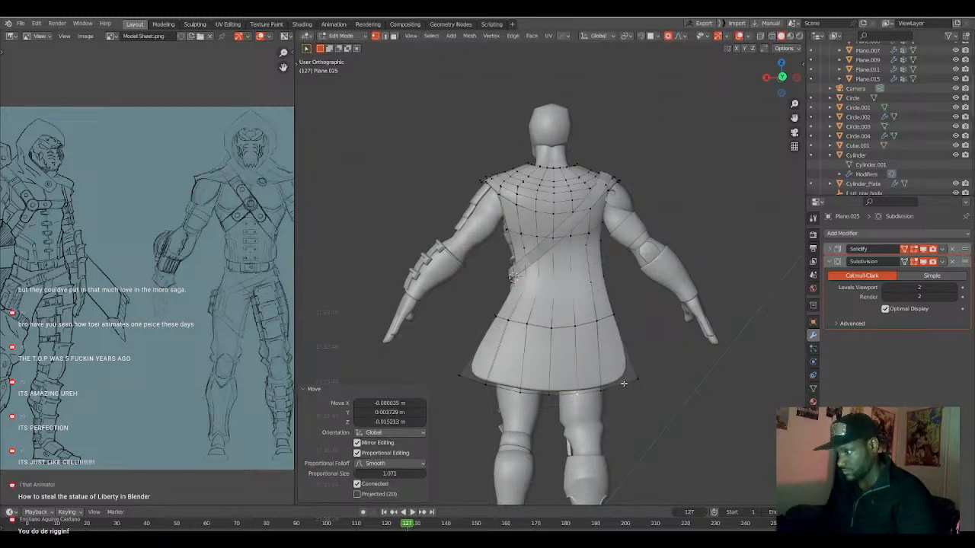
# Examine the cape's flared silhouette from the front of the character against the model sheet.
pyautogui.keyDown('alt'); pyautogui.click(625, 382); pyautogui.keyUp('alt')
pyautogui.scroll(-3, 625, 382)
pyautogui.moveTo(624, 383); pyautogui.dragTo(530, 362, button='middle')
pyautogui.press('g')
pyautogui.click(569, 363)
pyautogui.press('Tab')
pyautogui.hotkey('alt', 'a')
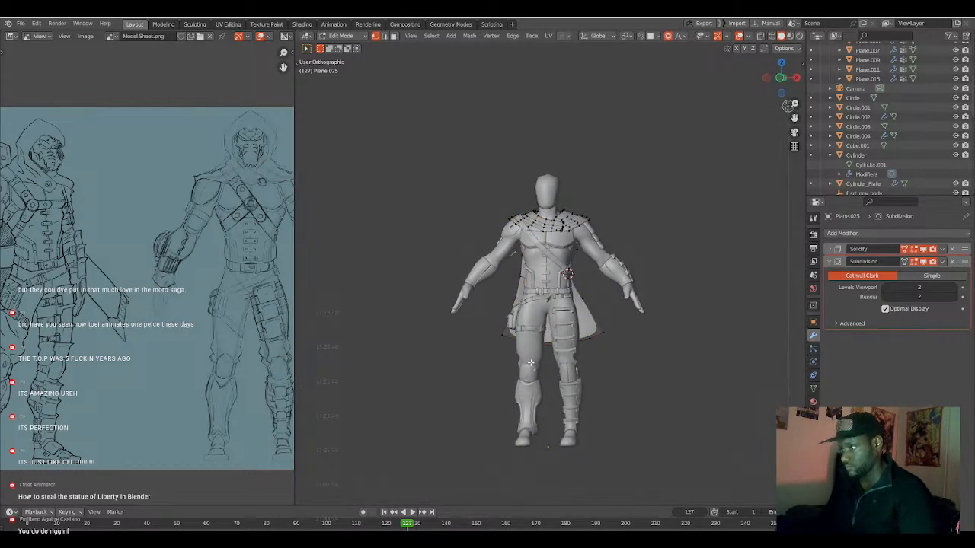
pyautogui.scroll(3, 530, 363)
pyautogui.press('Tab')
pyautogui.hotkey('alt', 'a')
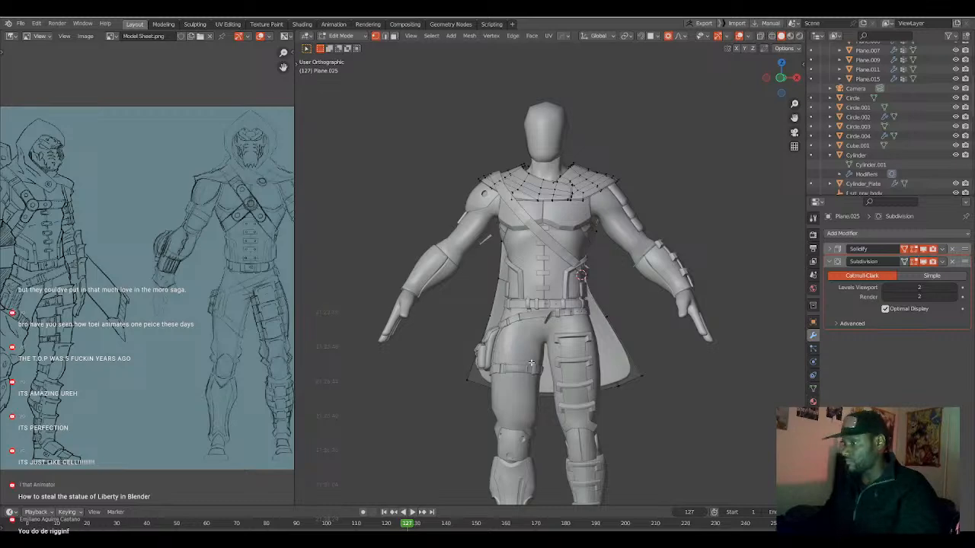
pyautogui.moveTo(616, 388); pyautogui.dragTo(523, 352, button='middle')
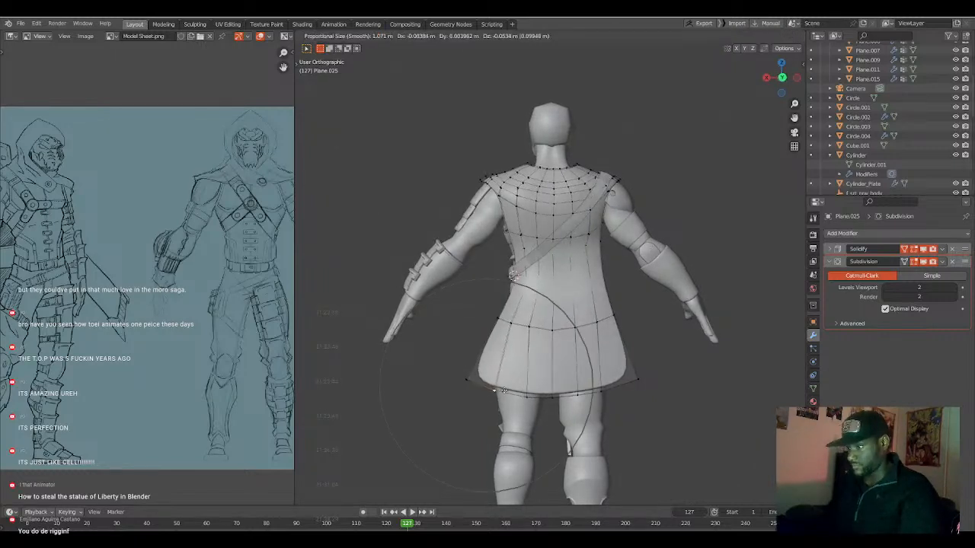
# Move the cape's strap-side bottom corner inward with proportional editing.
pyautogui.click(458, 366)
pyautogui.click(467, 377)
pyautogui.press('g')
pyautogui.click(479, 380)
# Move the hip-level vertices at the cape's strap-side edge slightly inward to narrow the flare.
pyautogui.click(508, 324)
pyautogui.press('g')
pyautogui.click(512, 325)
pyautogui.click(501, 321)
pyautogui.press('g')
pyautogui.scroll(10, 500, 324)
pyautogui.click(500, 327)
# Nudge the cape's edge vertex just below the diagonal strap's lower end with proportional editing.
pyautogui.click(515, 282)
pyautogui.press('g')
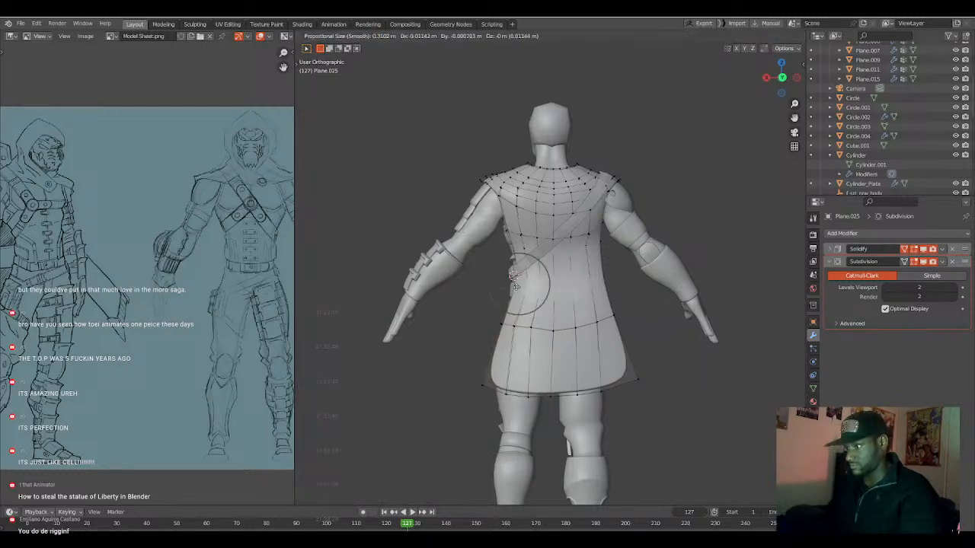
pyautogui.scroll(3, 523, 282)
pyautogui.click(517, 288)
# Even out the spacing of the cape's hip-level row by moving its strap-side and middle vertices with a proportional size of 0.341.
pyautogui.click(515, 322)
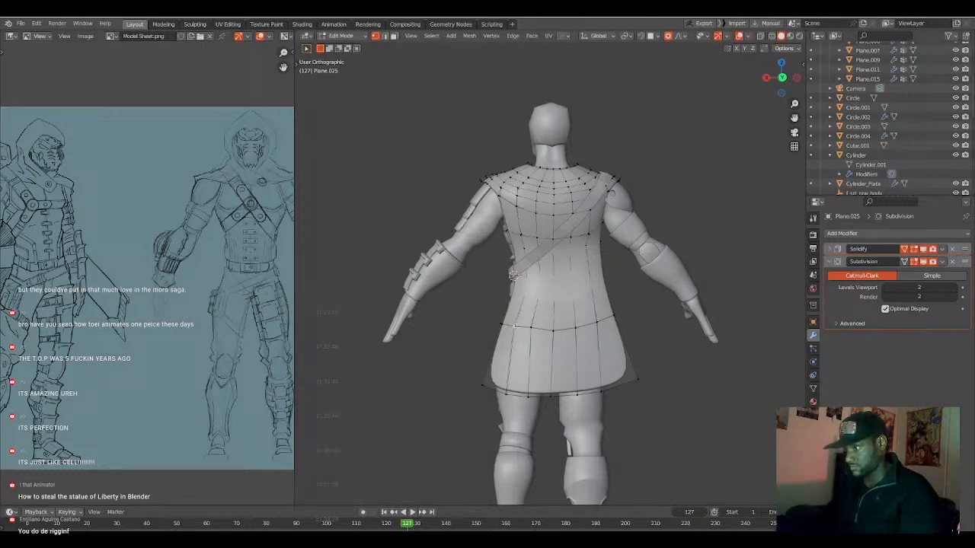
pyautogui.scroll(2, 529, 328)
pyautogui.press('g')
pyautogui.scroll(-4, 536, 334)
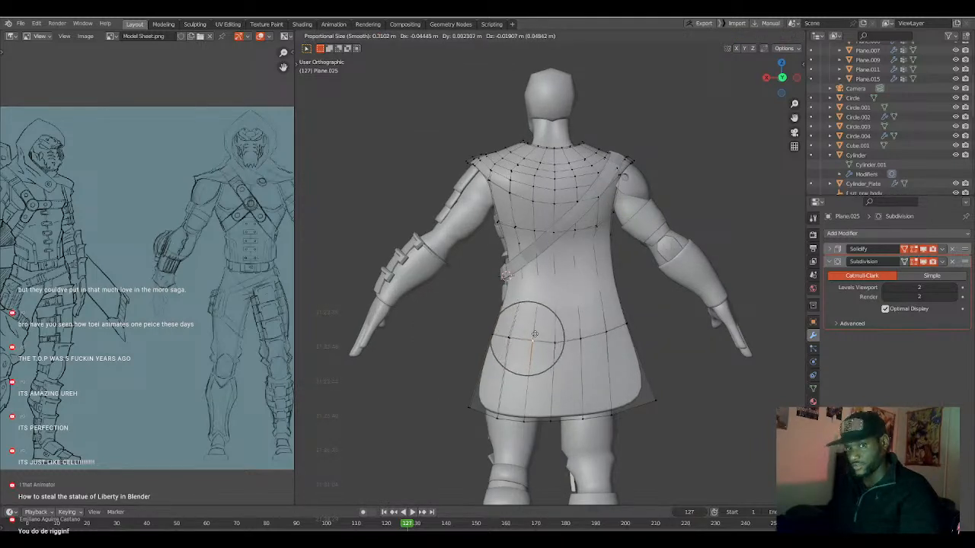
pyautogui.click(536, 333)
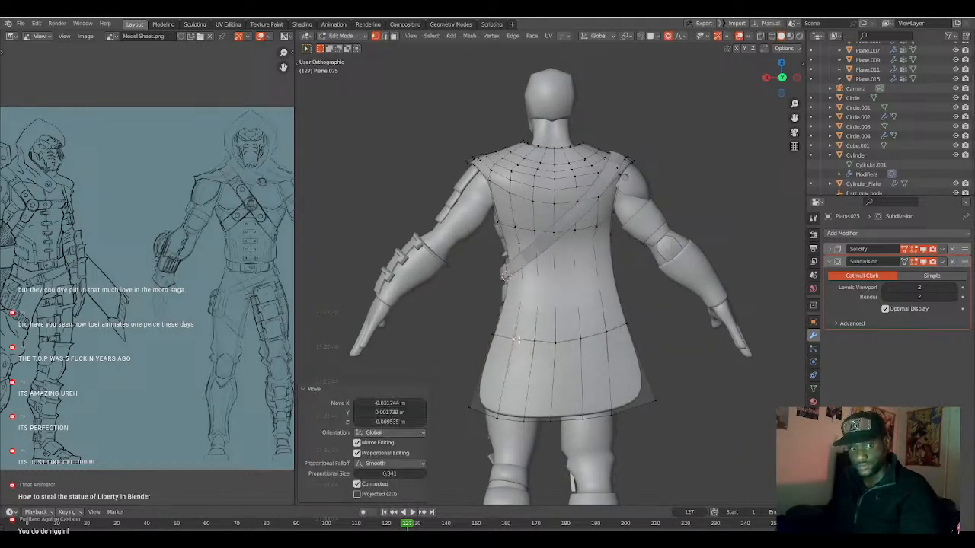
pyautogui.press('g')
pyautogui.click(558, 344)
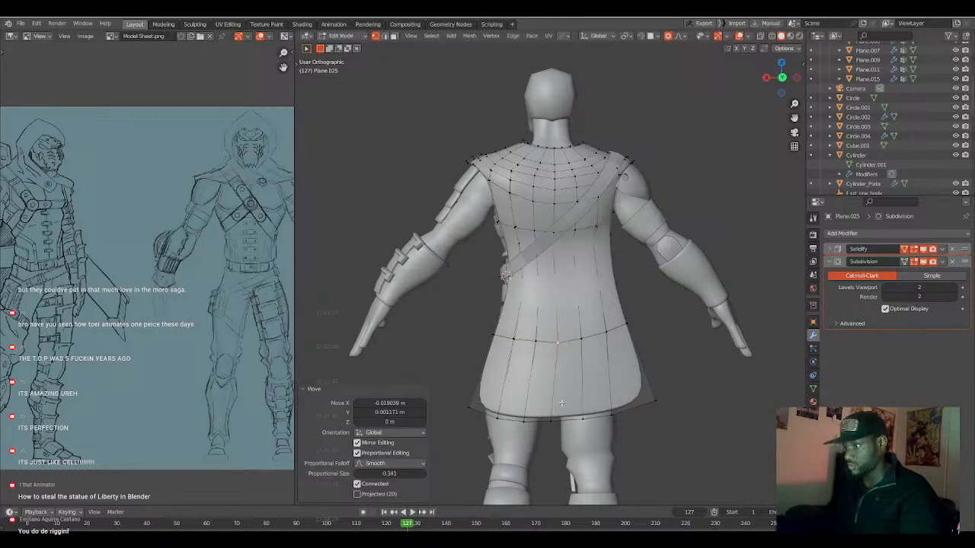
# Reposition two hem vertices around the middle of the cape to even out the bottom edge.
pyautogui.click(557, 427)
pyautogui.press('g')
pyautogui.click(563, 432)
pyautogui.click(531, 426)
pyautogui.press('g')
pyautogui.click(522, 427)
# Move the strap-side bottom corner about -0.137 m in X and -0.079 m in Z with proportional size 0.974, and nudge the hip-level edge vertex above it.
pyautogui.click(473, 410)
pyautogui.press('g')
pyautogui.scroll(-10, 485, 419)
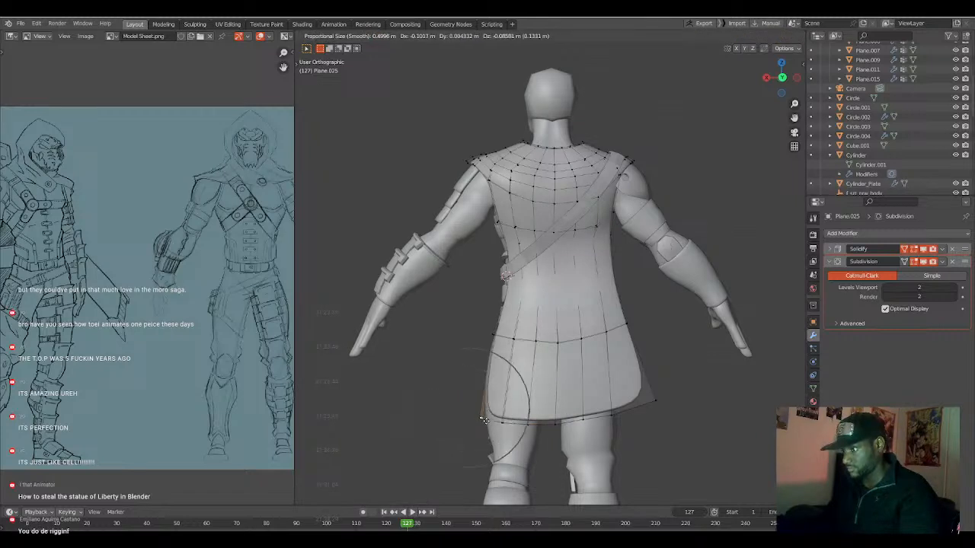
pyautogui.scroll(-1, 486, 419)
pyautogui.click(487, 419)
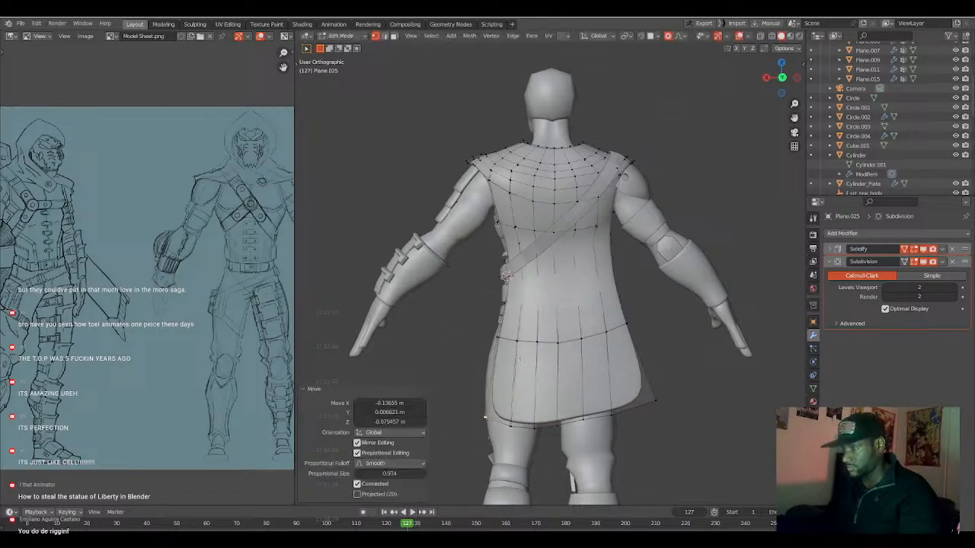
pyautogui.click(497, 348)
pyautogui.press('g')
pyautogui.click(499, 349)
# Move the cape's pouch-side bottom corner inward and down with a proportional size of 0.732.
pyautogui.click(648, 393)
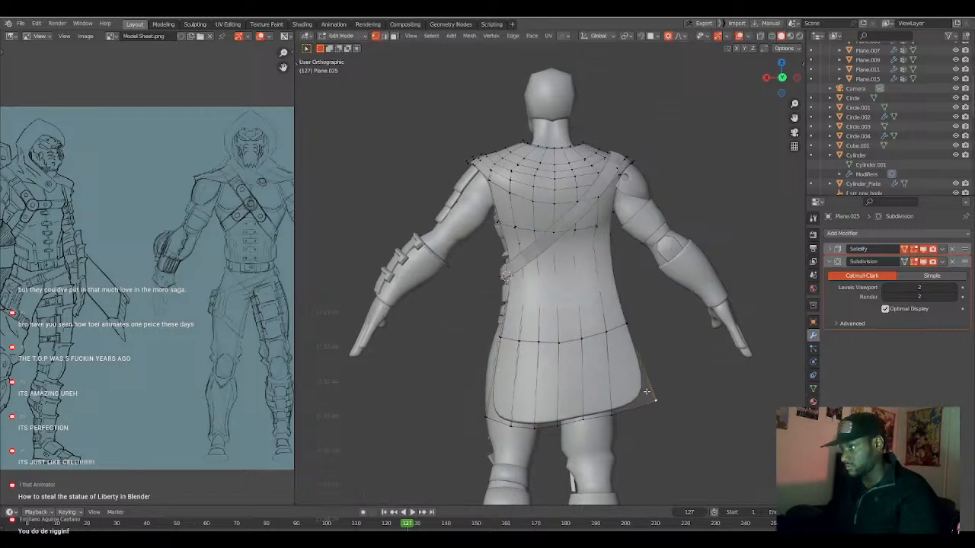
pyautogui.press('g')
pyautogui.scroll(3, 642, 399)
pyautogui.click(640, 402)
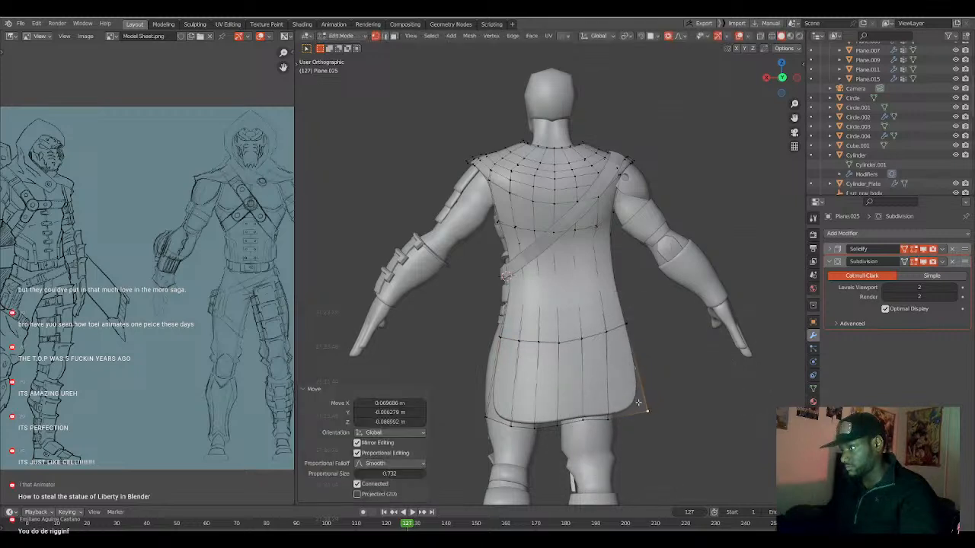
# Adjust the height of two hem vertices on the cape's pouch side to smooth the bottom curve.
pyautogui.click(609, 428)
pyautogui.press('g')
pyautogui.click(608, 426)
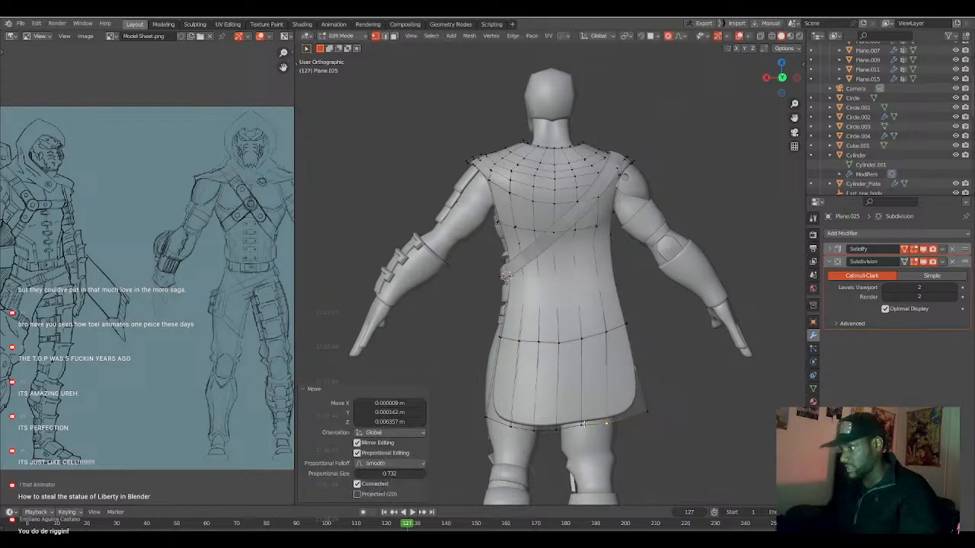
pyautogui.click(583, 425)
pyautogui.press('g')
pyautogui.scroll(8, 583, 427)
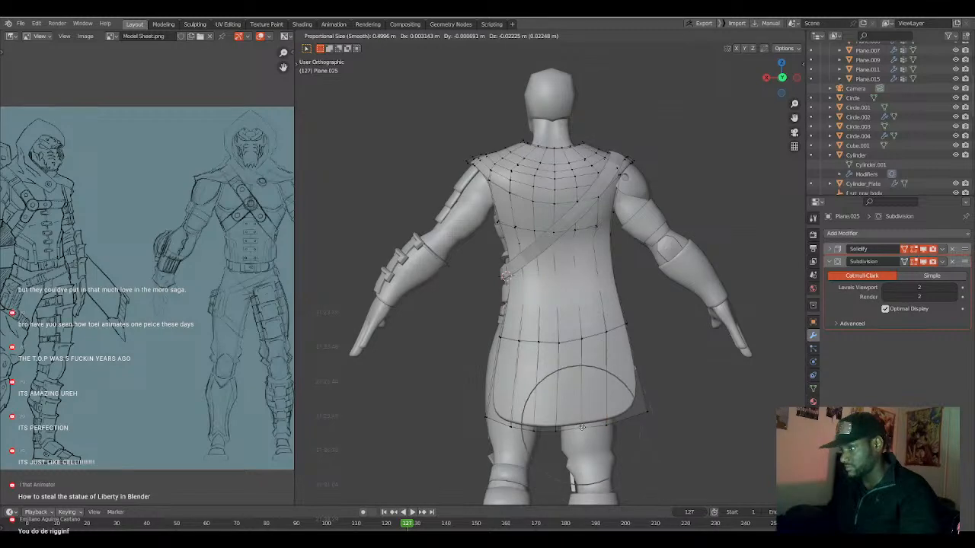
pyautogui.click(582, 428)
# Flatten the cape's hem by scaling its whole vertex row to 0.292 along Z with a proportional size of 0.341.
pyautogui.keyDown('alt'); pyautogui.click(582, 428); pyautogui.keyUp('alt')
pyautogui.press('s')
pyautogui.press('z')
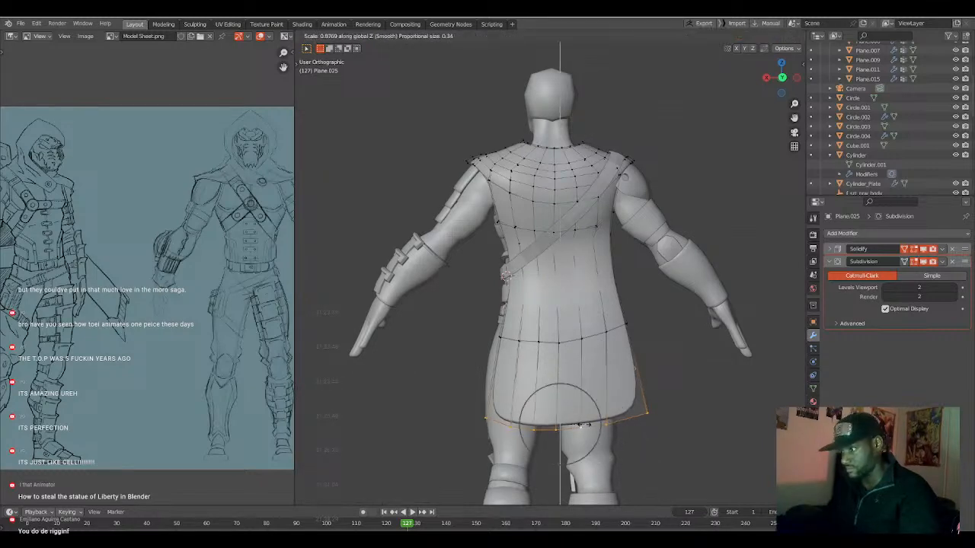
pyautogui.click(571, 418)
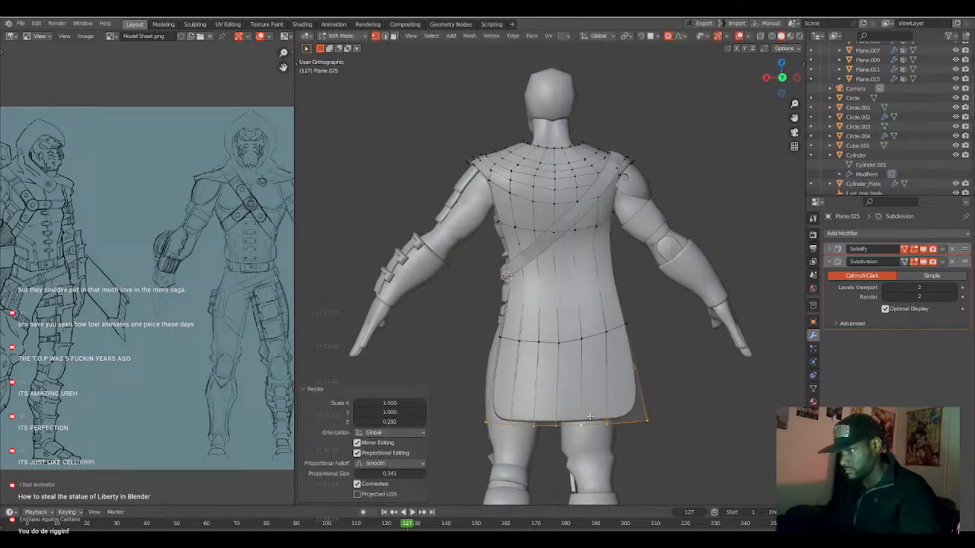
pyautogui.press('s')
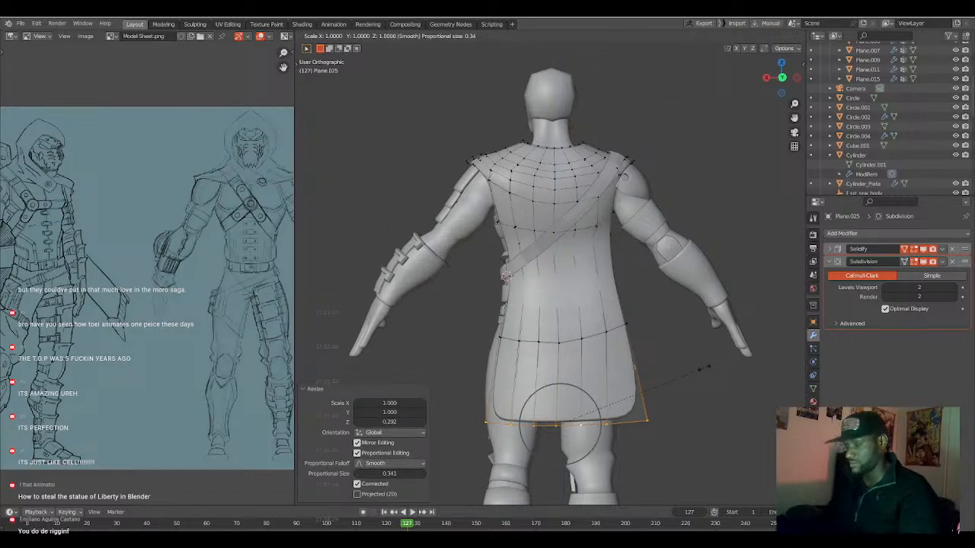
pyautogui.click(709, 368)
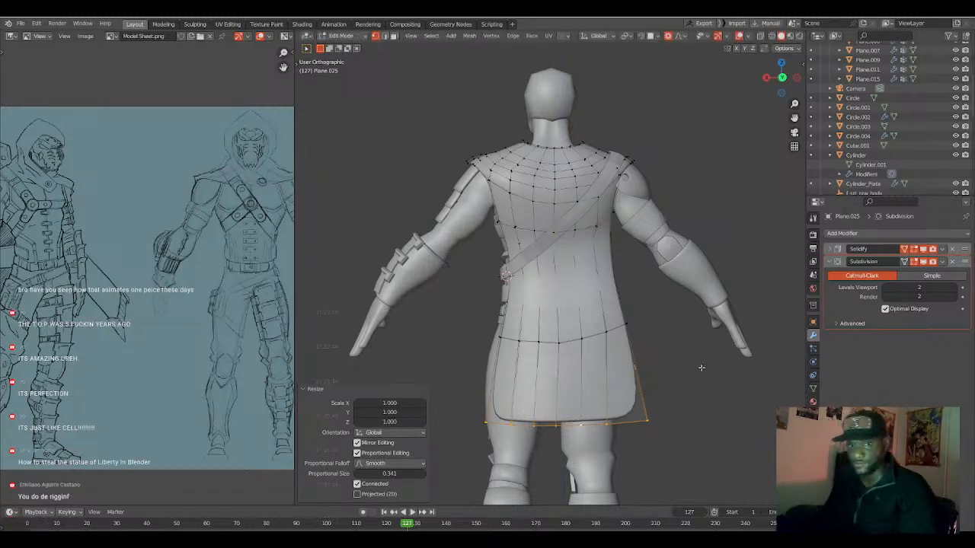
# Level the cape's hip-level vertex row by scaling it to 0.584 along Z.
pyautogui.keyDown('alt'); pyautogui.click(560, 341); pyautogui.keyUp('alt')
pyautogui.press('s')
pyautogui.press('z')
pyautogui.click(596, 378)
# Add edge loops across the cape between hip row and hem, just above the hip row with factor 0.077, and unshifted at the waist.
pyautogui.click(599, 382)
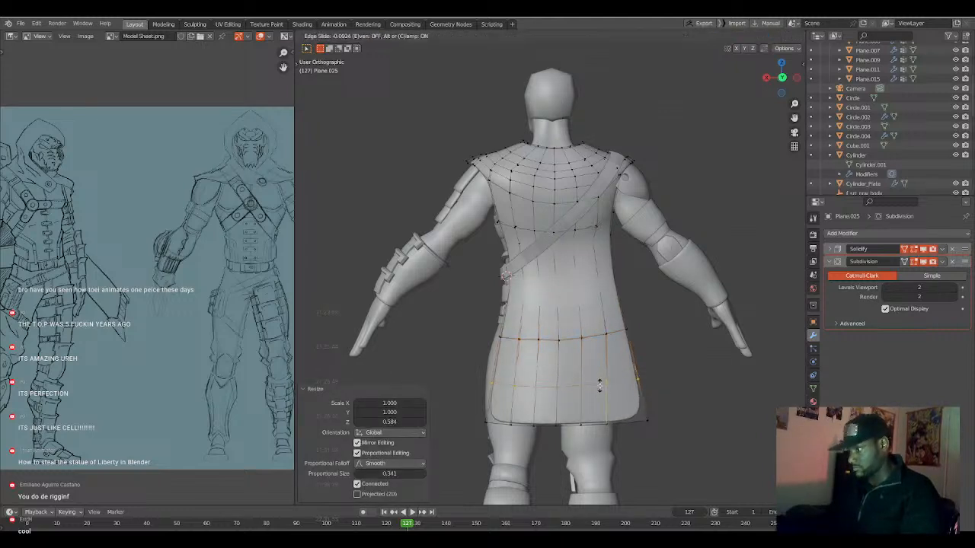
pyautogui.click(601, 387)
pyautogui.hotkey('ctrl', 'e')
pyautogui.click(595, 314)
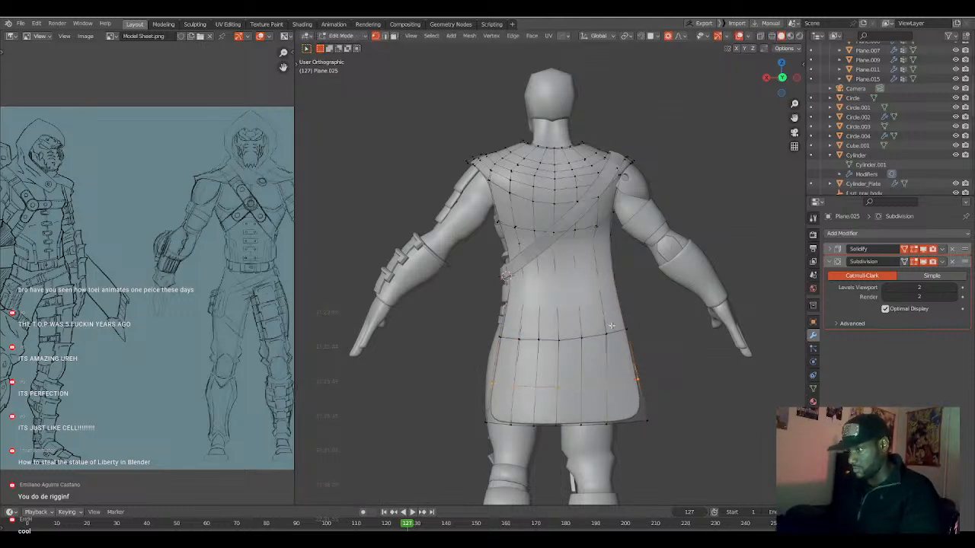
pyautogui.click(606, 326)
pyautogui.click(606, 324)
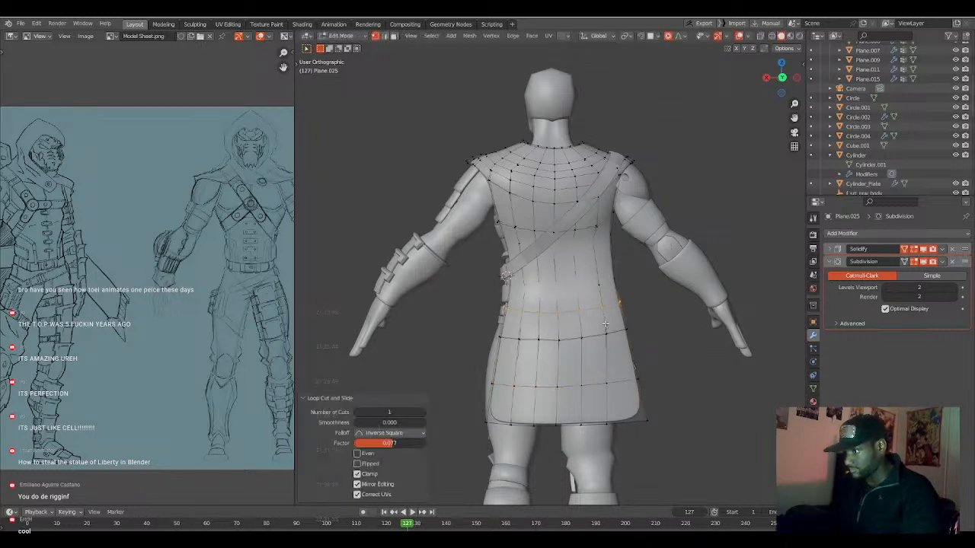
pyautogui.press('Escape')
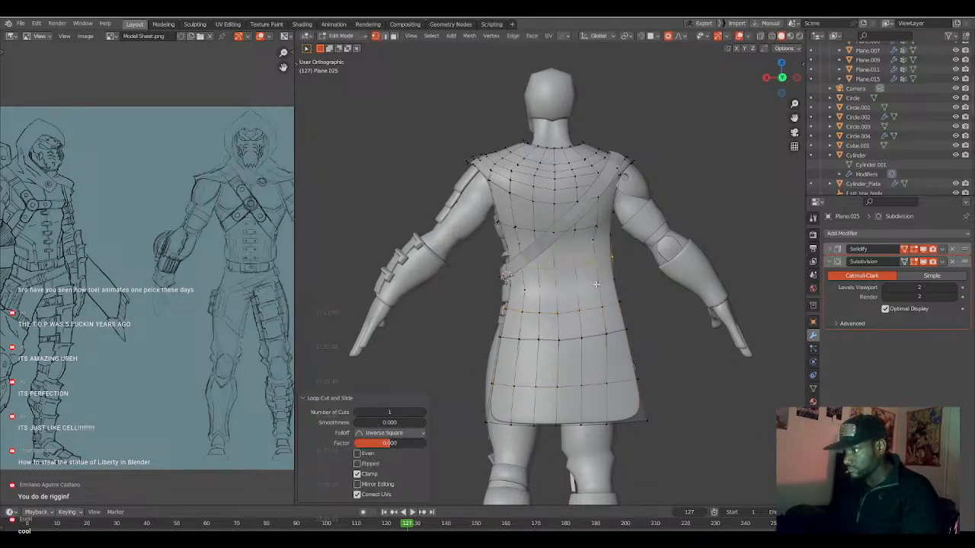
# Finish editing the cape and shade the diagonal strap smooth.
pyautogui.press('Tab')
pyautogui.scroll(-4, 590, 325)
pyautogui.press('a')
pyautogui.moveTo(589, 325); pyautogui.dragTo(528, 329, button='middle')
pyautogui.press('a')
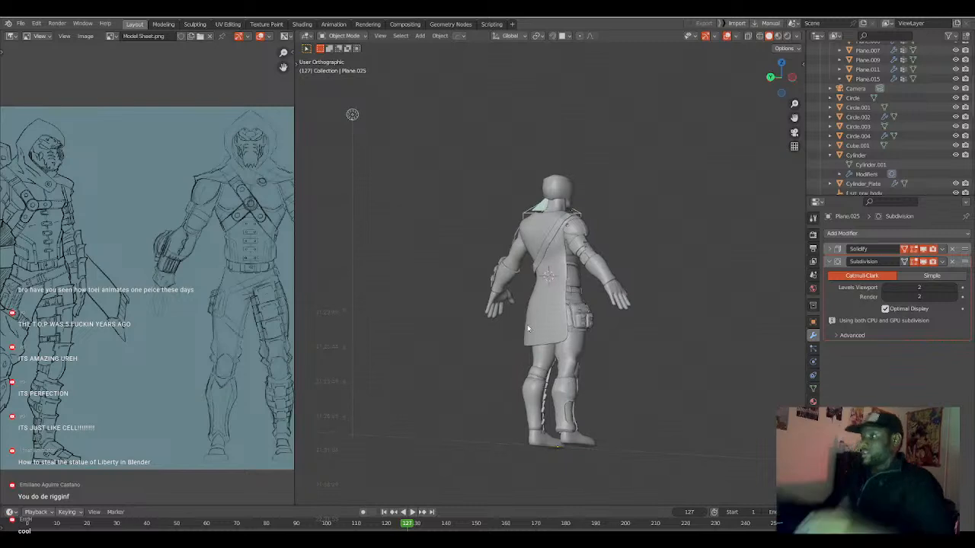
pyautogui.scroll(4, 528, 329)
pyautogui.click(542, 207)
pyautogui.rightClick(538, 207)
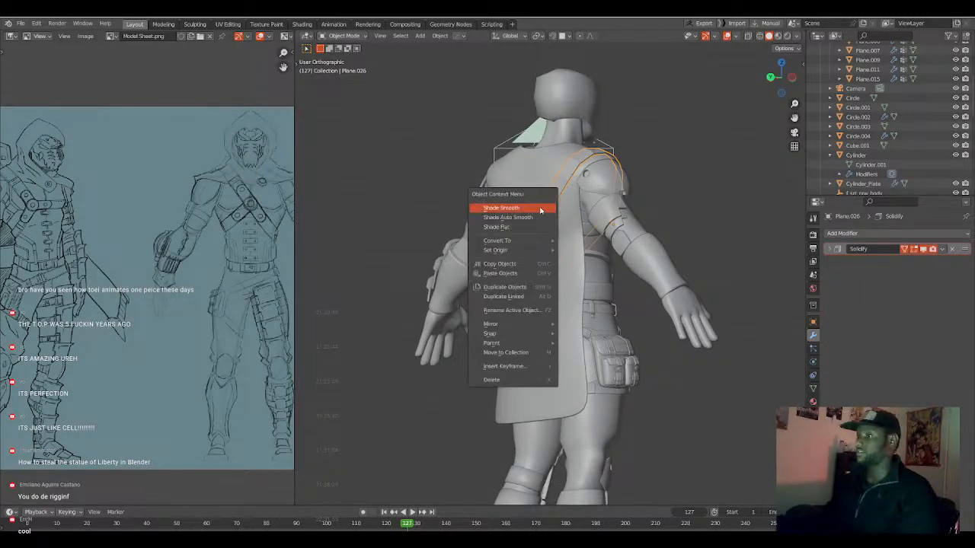
pyautogui.click(540, 211)
# Push out the strap's front surface near its lower end with Shrink/Fatten by about 0.061 m and a proportional size of 0.341.
pyautogui.moveTo(543, 221); pyautogui.dragTo(556, 274, button='middle')
pyautogui.scroll(-2, 556, 274)
pyautogui.scroll(4, 556, 276)
pyautogui.click(595, 245)
pyautogui.moveTo(595, 247); pyautogui.dragTo(643, 297, button='middle')
pyautogui.press('Tab')
pyautogui.scroll(4, 598, 289)
pyautogui.hotkey('alt', 's')
pyautogui.click(631, 297)
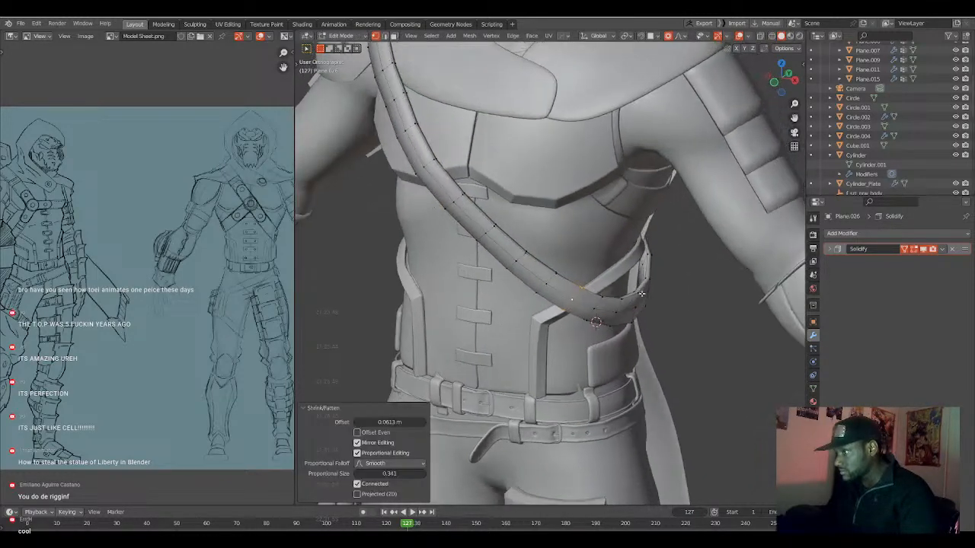
# Pull the strap's side faces at the waist toward the body with Shrink/Fatten by about -0.13 m.
pyautogui.keyDown('alt'); pyautogui.click(641, 300); pyautogui.keyUp('alt')
pyautogui.press('3')
pyautogui.click(641, 300)
pyautogui.hotkey('alt', 's')
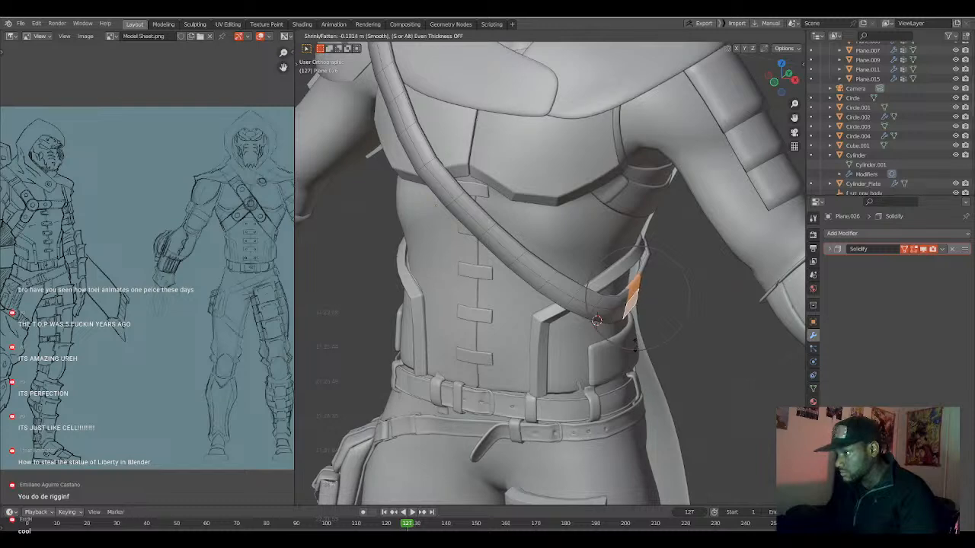
pyautogui.click(633, 349)
# Pull the strap's back faces near its lower end toward the cape with Shrink/Fatten by about -0.084 m.
pyautogui.moveTo(654, 306); pyautogui.dragTo(502, 292, button='middle')
pyautogui.hotkey('alt', 's')
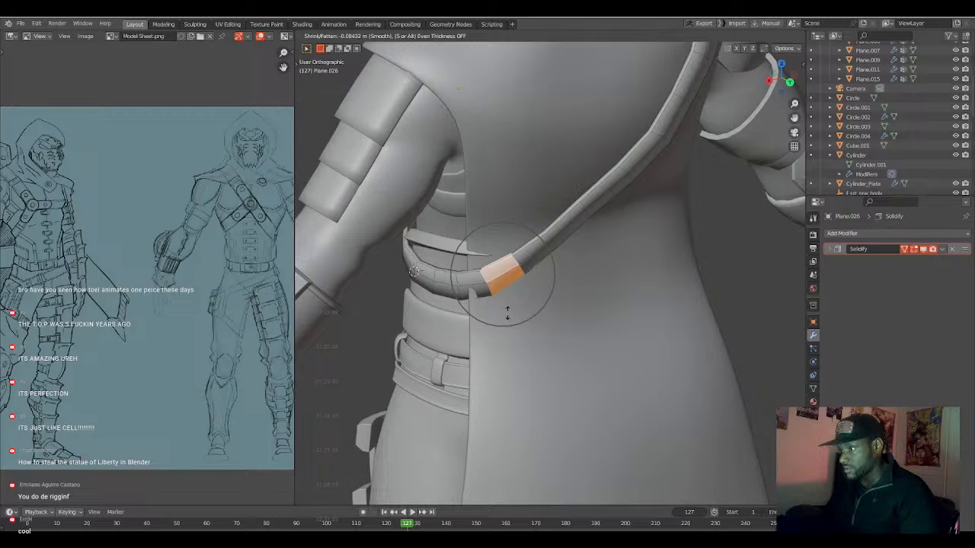
pyautogui.click(506, 312)
# Move the vertices at the strap's lower back end about 0.014 m along X with a proportional size of 0.212, and finish editing.
pyautogui.moveTo(507, 312); pyautogui.dragTo(457, 270, button='middle')
pyautogui.click(462, 272)
pyautogui.press('g')
pyautogui.press('x')
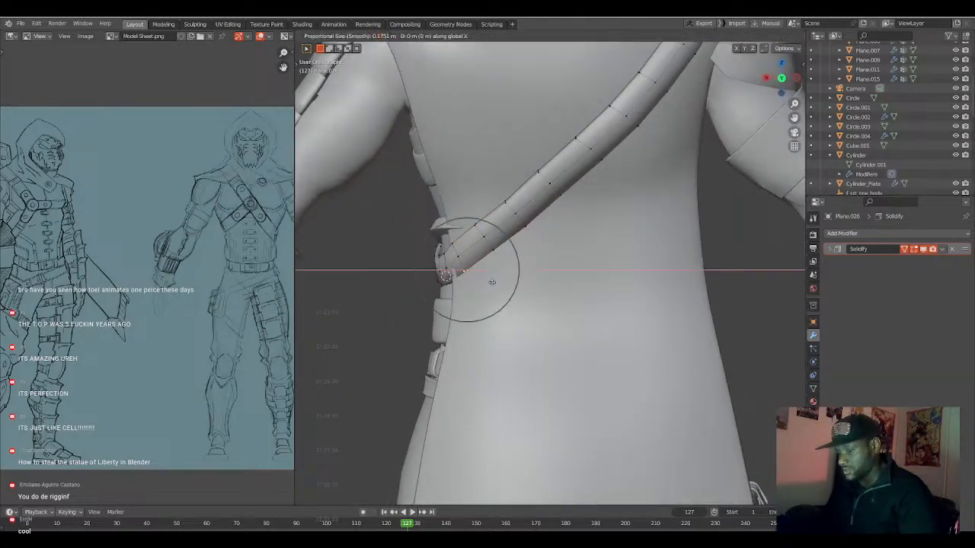
pyautogui.scroll(-1, 489, 282)
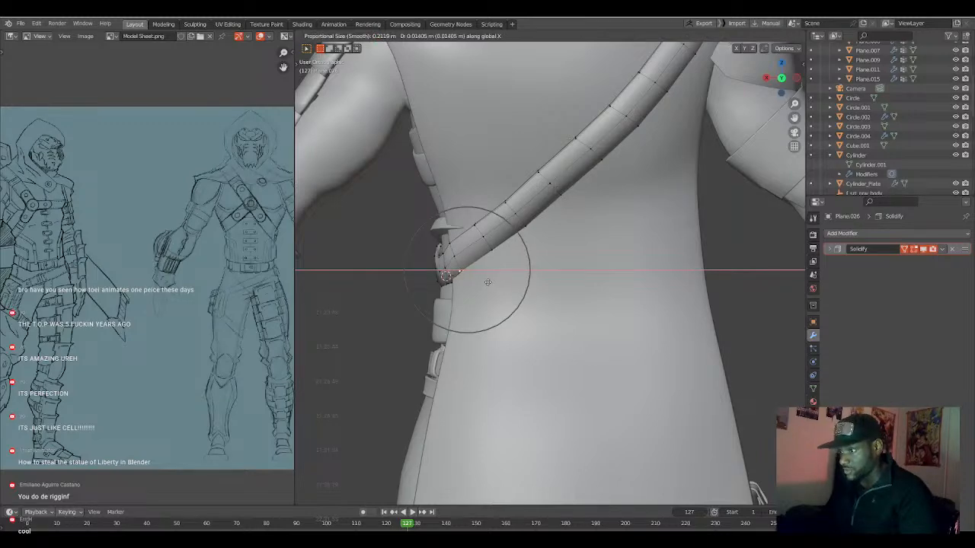
pyautogui.click(487, 282)
pyautogui.scroll(-4, 485, 281)
pyautogui.press('Tab')
# Examine the fitted strap from the front and compare the outfit's chest straps with the model sheet.
pyautogui.moveTo(478, 279); pyautogui.dragTo(516, 268, button='middle')
pyautogui.scroll(3, 556, 274)
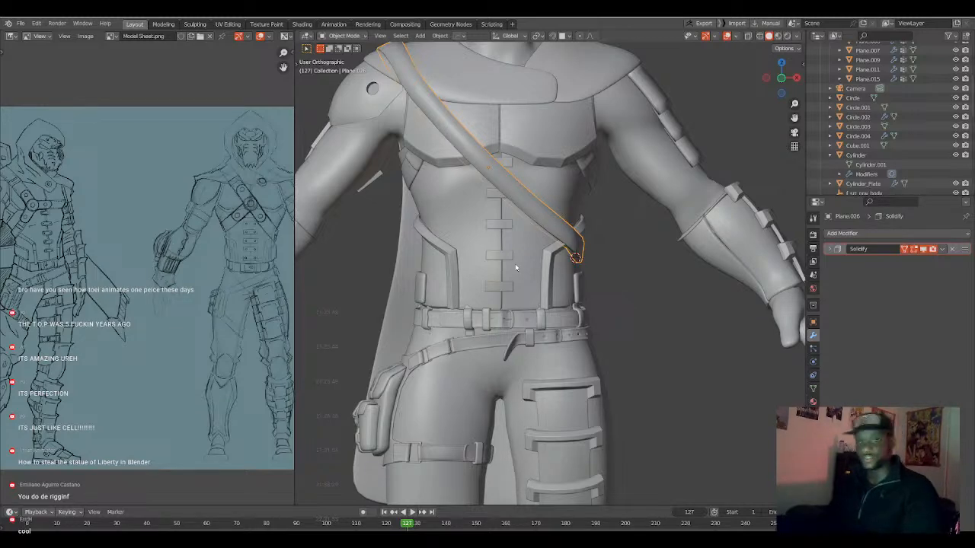
pyautogui.scroll(-3, 619, 137)
pyautogui.moveTo(602, 198); pyautogui.dragTo(539, 259, button='middle')
pyautogui.hotkey('alt', 'a')
pyautogui.scroll(-4, 561, 240)
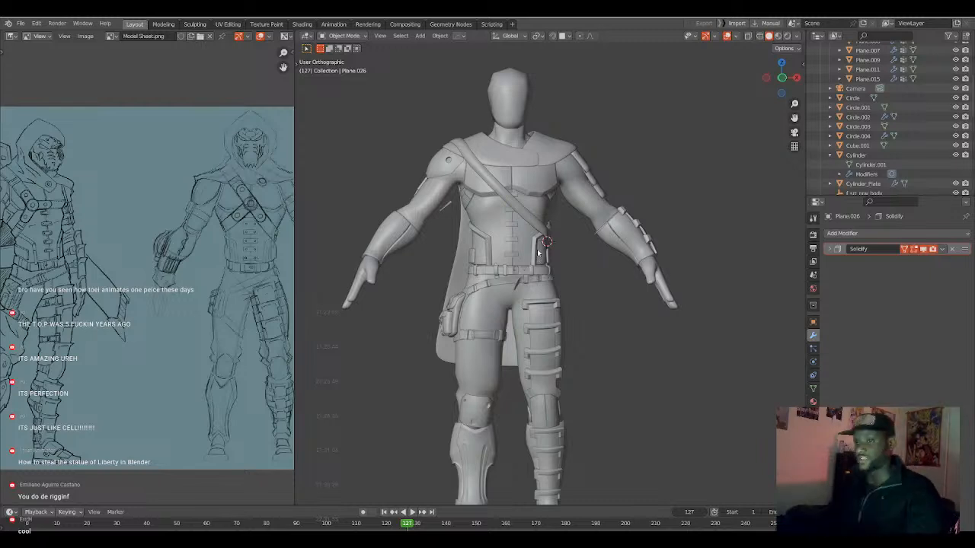
pyautogui.moveTo(141, 276); pyautogui.dragTo(225, 266, button='middle')
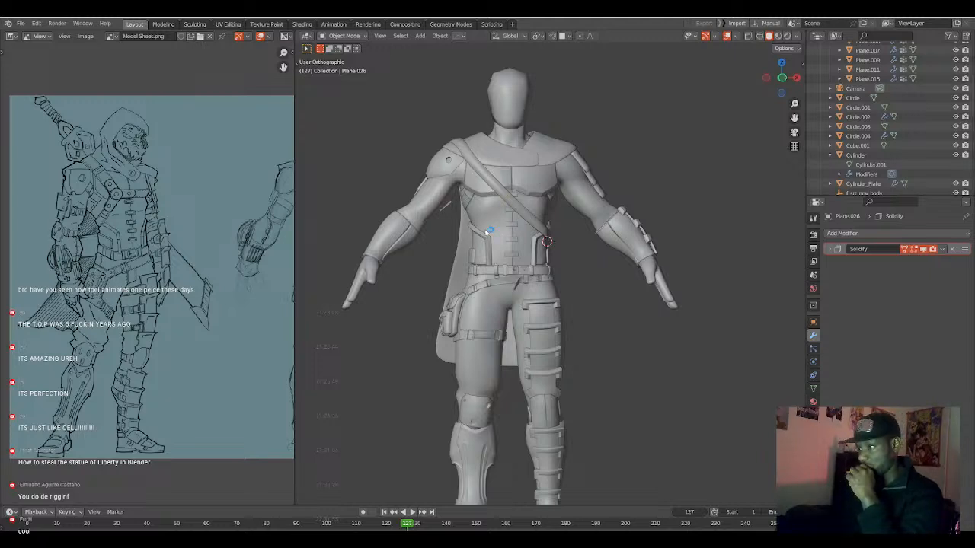
pyautogui.scroll(5, 484, 233)
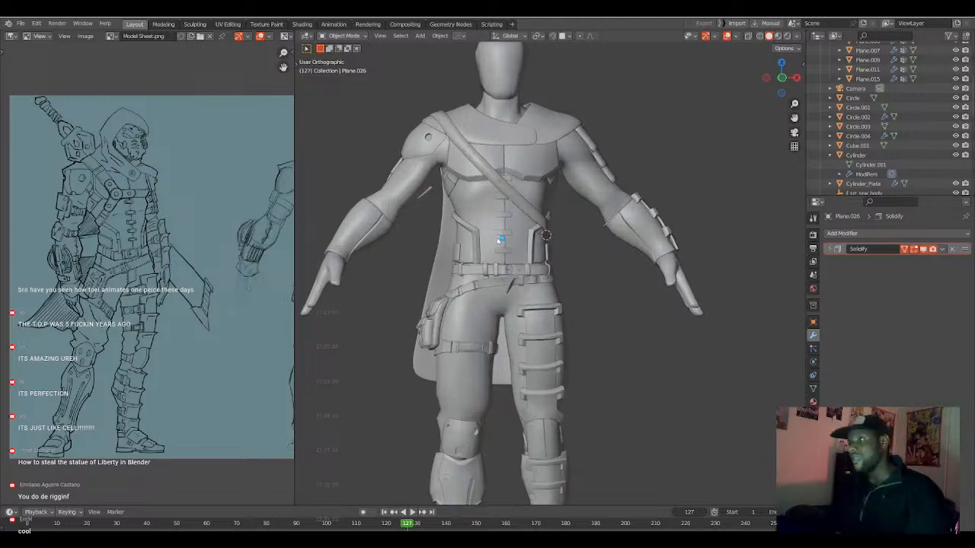
pyautogui.press('KP_1')
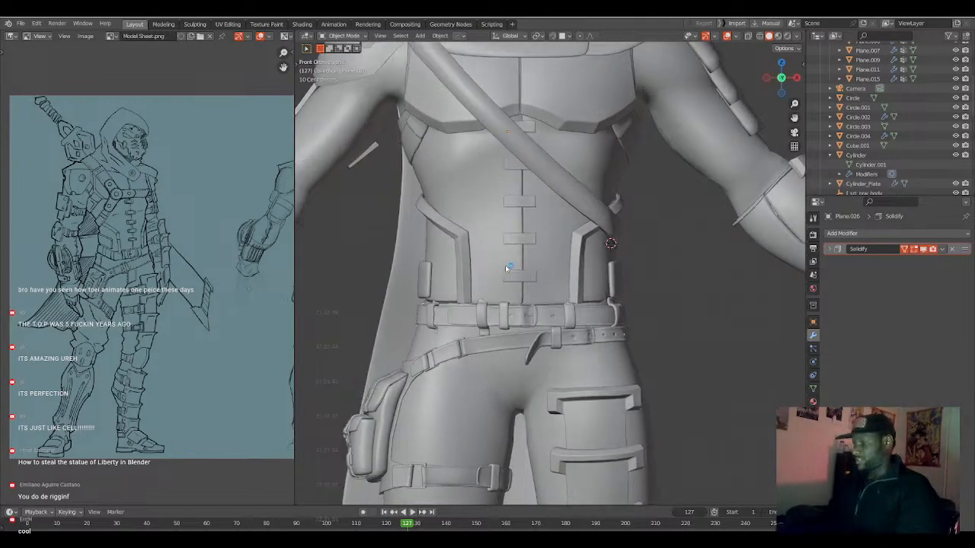
pyautogui.scroll(-3, 505, 265)
pyautogui.scroll(-4, 508, 260)
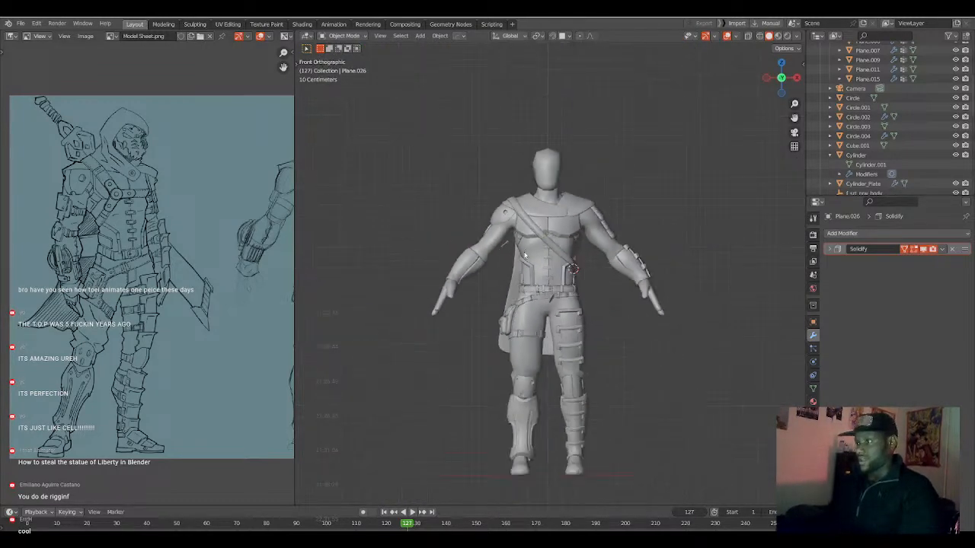
pyautogui.scroll(6, 524, 187)
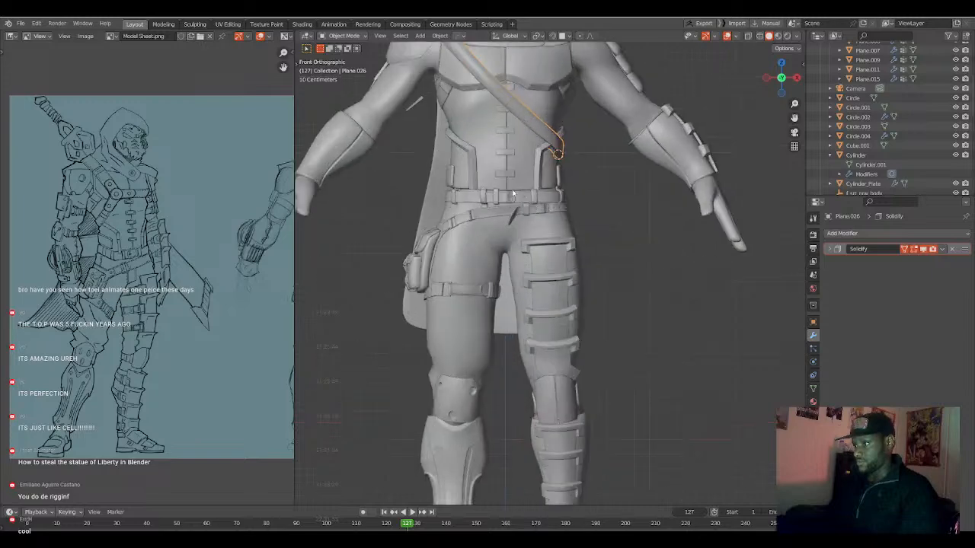
# Extrude a branch diagonally downward from the strap's lower chest edge by about 0.124 m and add one loop cut across it.
pyautogui.press('Tab')
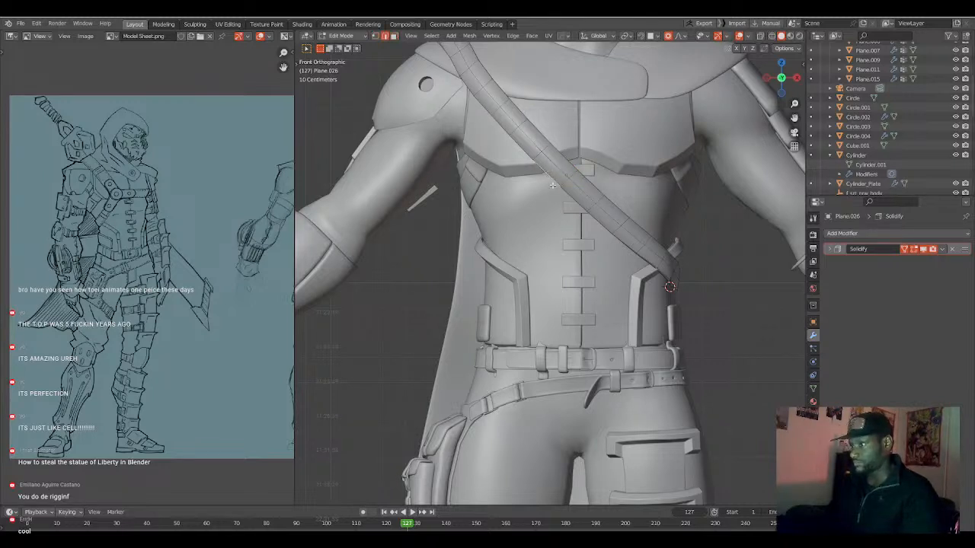
pyautogui.press('g')
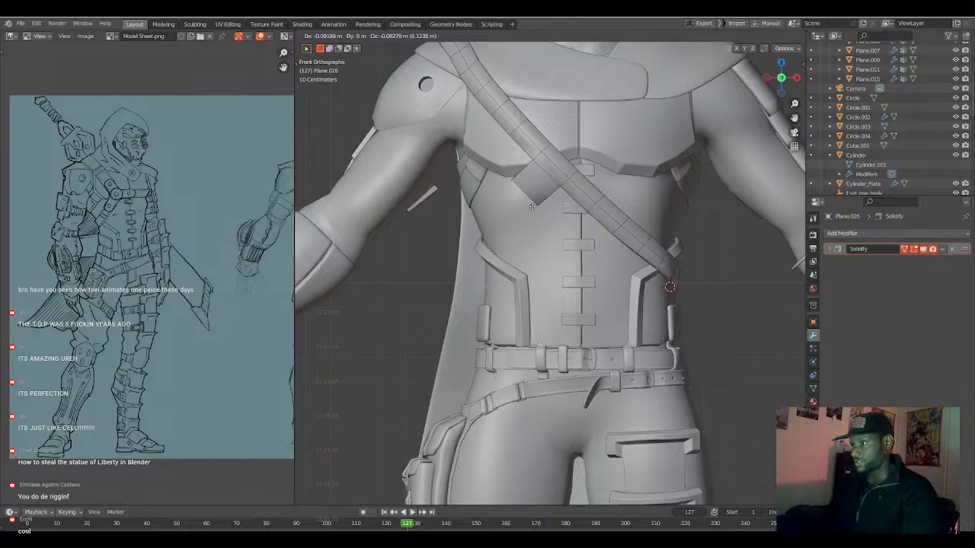
pyautogui.click(531, 205)
pyautogui.click(547, 183)
pyautogui.rightClick(548, 183)
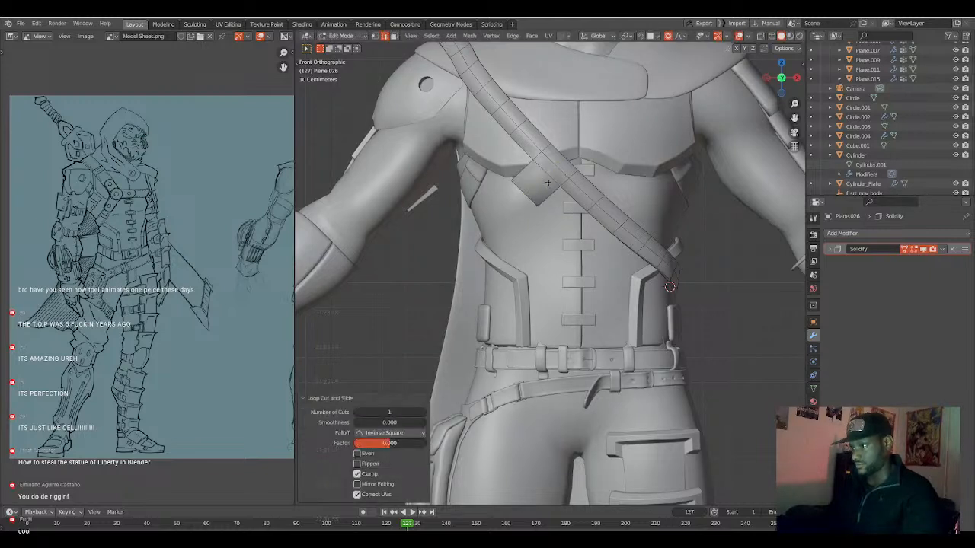
# Edge-slide the geometry where the new branch joins the diagonal strap to refine the junction.
pyautogui.click(536, 201)
pyautogui.keyDown('alt'); pyautogui.click(568, 184); pyautogui.keyUp('alt')
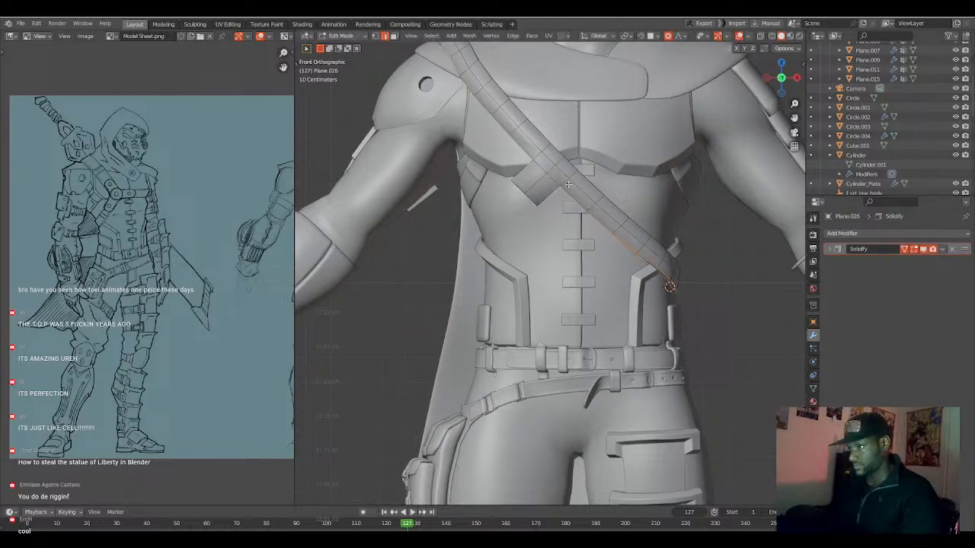
pyautogui.press('g')
pyautogui.press('g')
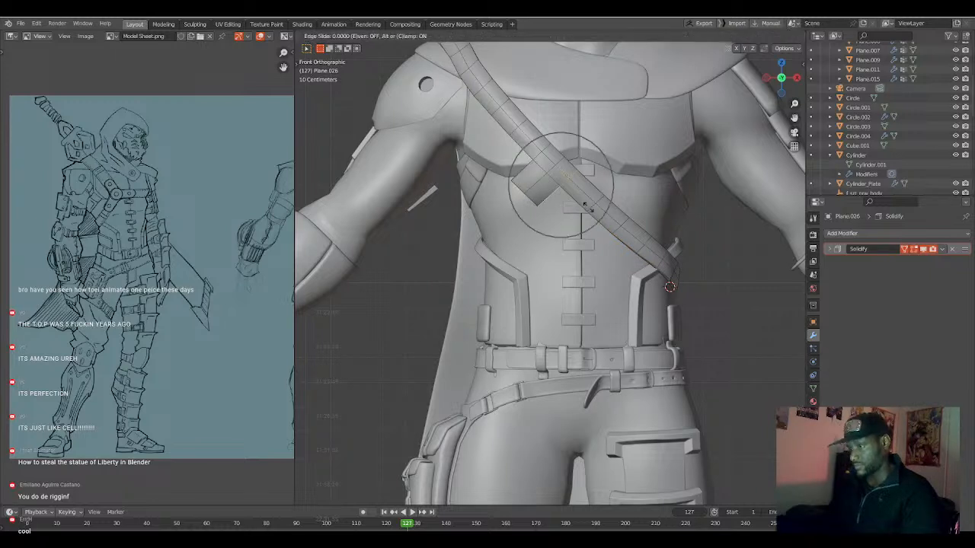
pyautogui.click(584, 207)
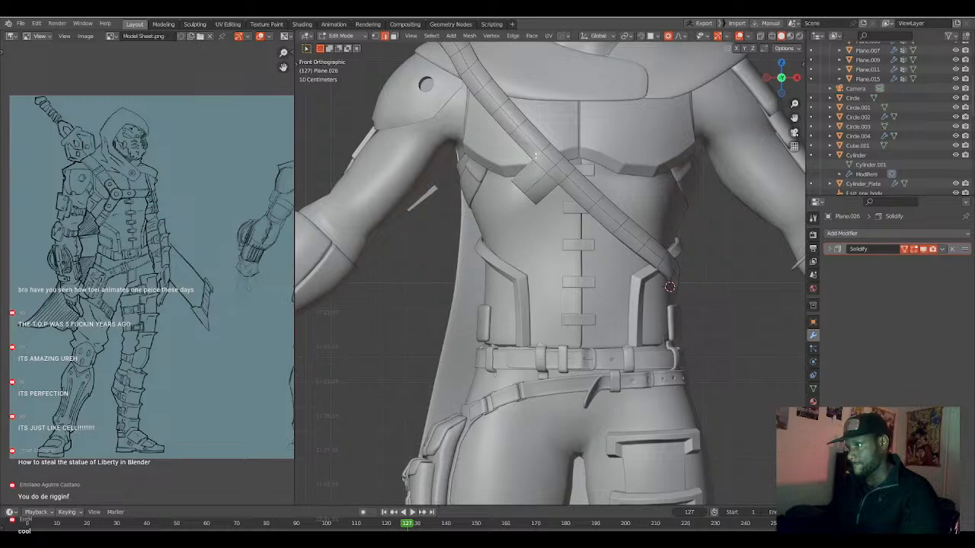
pyautogui.press('g')
pyautogui.press('g')
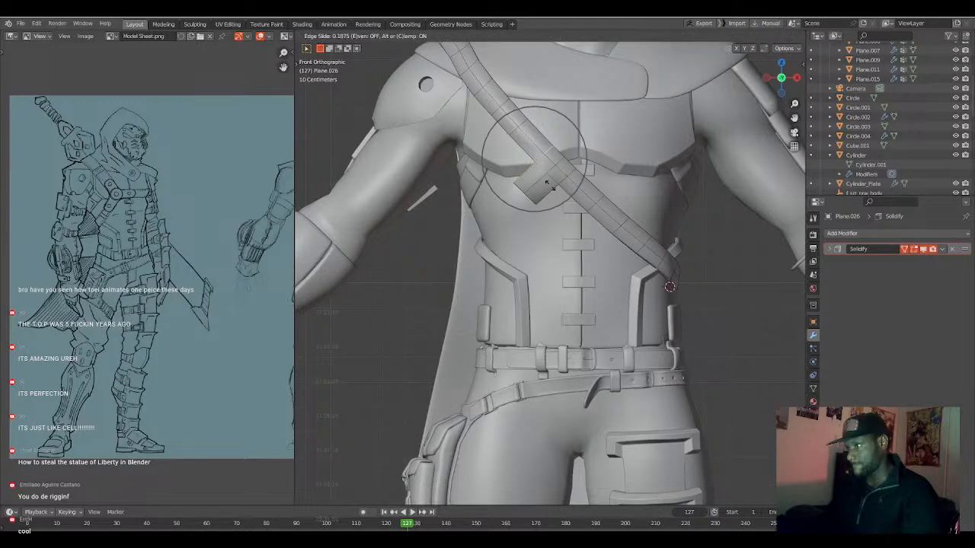
pyautogui.click(546, 185)
# Move the branch's free end back toward the torso, starting with about 0.019 m along Y at a proportional size of 0.132.
pyautogui.moveTo(548, 187); pyautogui.dragTo(670, 205, button='middle')
pyautogui.press('g')
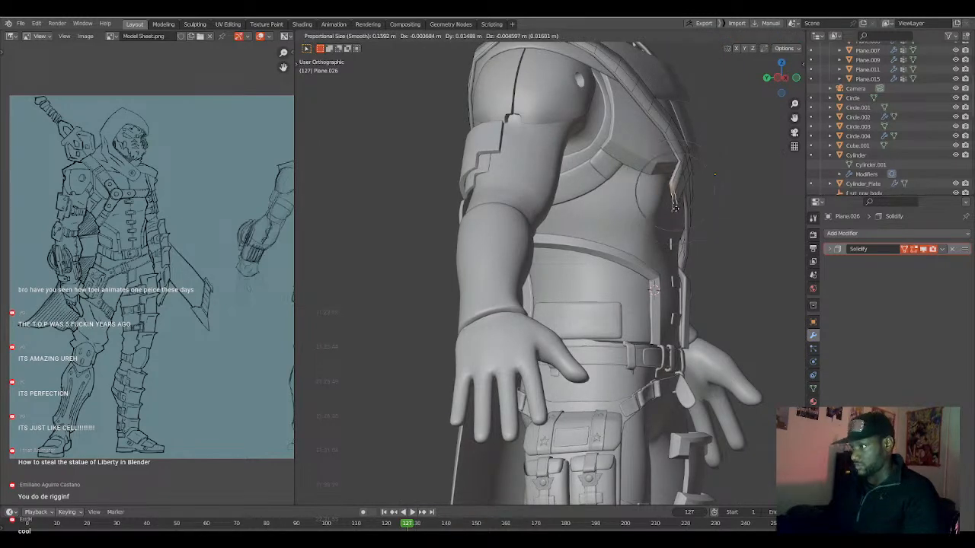
pyautogui.click(674, 207)
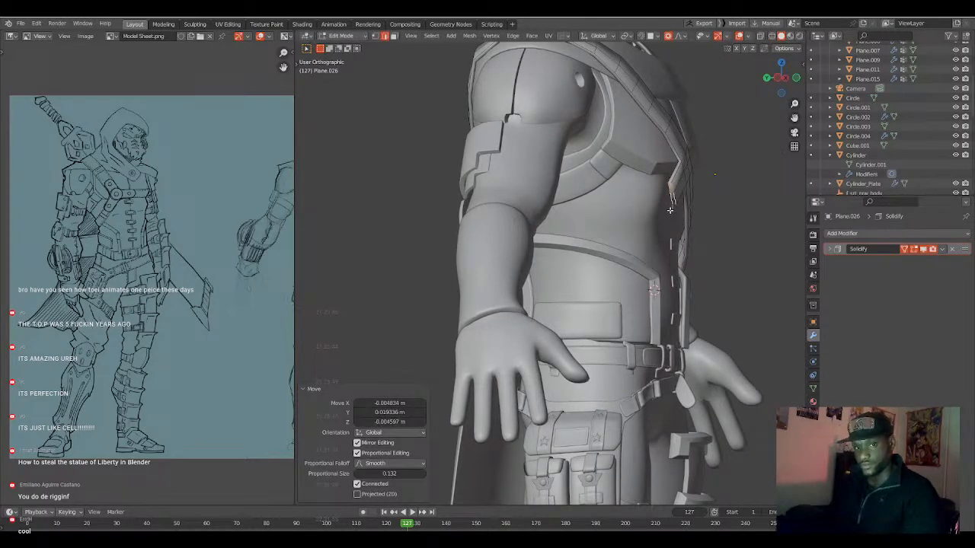
pyautogui.moveTo(669, 209); pyautogui.dragTo(533, 291, button='middle')
pyautogui.press('g')
pyautogui.click(587, 226)
# Extrude the branch strap in two more sections toward the side of the torso and reposition its end.
pyautogui.press('e')
pyautogui.click(622, 228)
pyautogui.press('e')
pyautogui.click(567, 240)
pyautogui.click(587, 312)
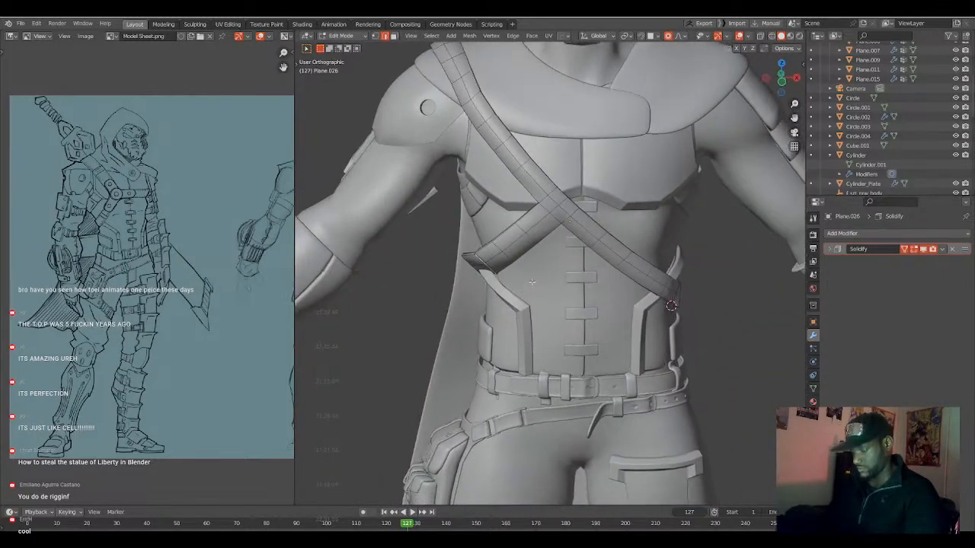
pyautogui.press('g')
pyautogui.click(521, 285)
pyautogui.moveTo(465, 273); pyautogui.dragTo(495, 267, button='middle')
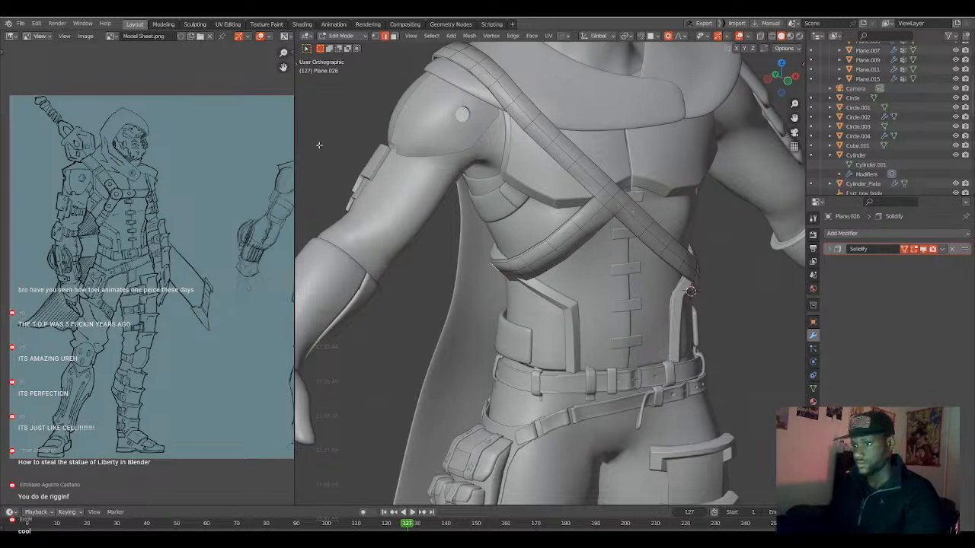
# Move the branch strap's end vertices to follow the side of the torso under the arm.
pyautogui.scroll(-5, 414, 238)
pyautogui.moveTo(422, 237); pyautogui.dragTo(472, 227, button='middle')
pyautogui.scroll(6, 533, 242)
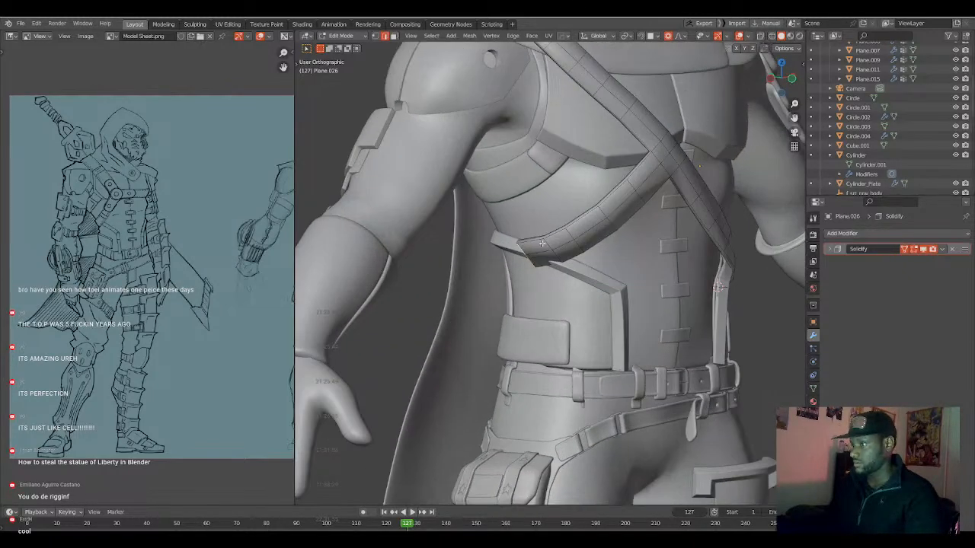
pyautogui.press('1')
pyautogui.moveTo(575, 259); pyautogui.dragTo(589, 228, button='middle')
pyautogui.press('g')
pyautogui.click(515, 258)
pyautogui.keyDown('alt'); pyautogui.click(511, 243); pyautogui.keyUp('alt')
# Extrude the branch strap's end in four sections around the side and pull it into place with a proportional size of about 0.454 m.
pyautogui.press('e')
pyautogui.click(567, 244)
pyautogui.press('e')
pyautogui.click(602, 240)
pyautogui.press('e')
pyautogui.click(604, 226)
pyautogui.press('e')
pyautogui.click(533, 234)
pyautogui.press('g')
pyautogui.scroll(-9, 581, 229)
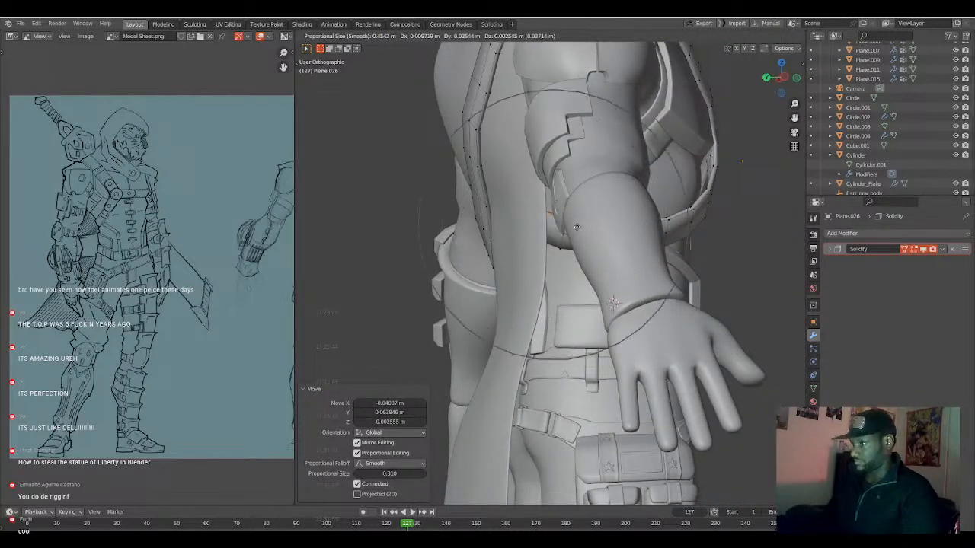
pyautogui.click(577, 227)
# Pull the branch strap's front vertices toward the chest by about 0.025 m and 0.016 m, with proportional sizes of 0.193 and 0.132.
pyautogui.moveTo(664, 205); pyautogui.dragTo(700, 218, button='middle')
pyautogui.click(705, 202)
pyautogui.press('g')
pyautogui.scroll(12, 701, 198)
pyautogui.scroll(2, 702, 196)
pyautogui.click(701, 196)
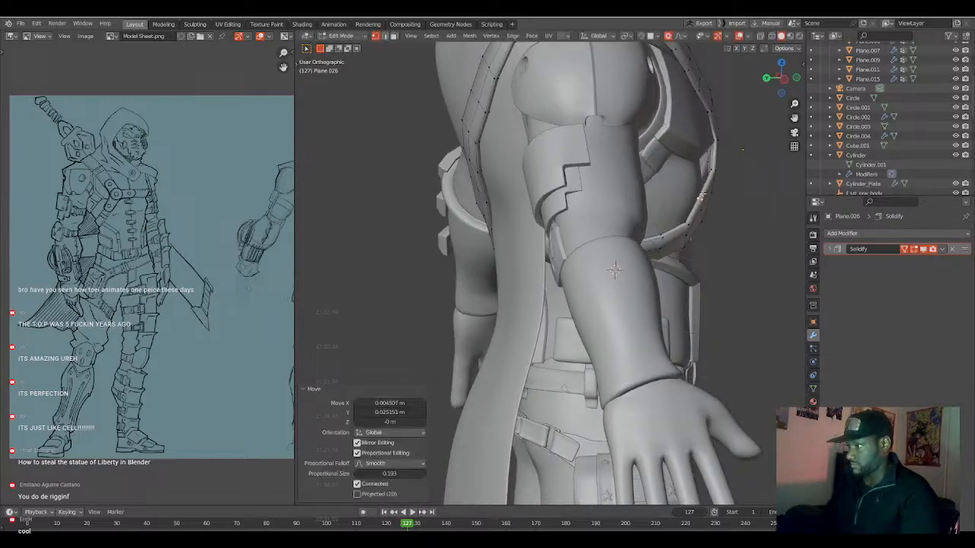
pyautogui.press('g')
pyautogui.scroll(4, 711, 170)
pyautogui.click(709, 170)
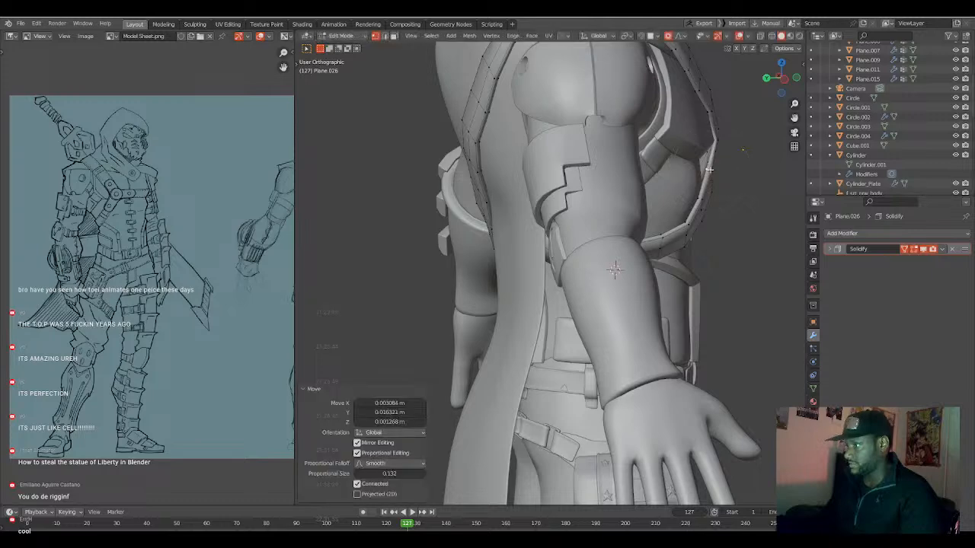
# Move the branch strap's lower front vertices toward the torso, finishing with a proportional size of 0.233.
pyautogui.click(705, 214)
pyautogui.press('g')
pyautogui.click(705, 214)
pyautogui.moveTo(690, 222)
pyautogui.mouseDown(button='middle')
pyautogui.moveTo(707, 226)
pyautogui.moveTo(696, 232)
pyautogui.mouseUp(button='middle')
pyautogui.press('g')
pyautogui.scroll(-5, 692, 239)
pyautogui.click(691, 239)
pyautogui.moveTo(690, 240); pyautogui.dragTo(667, 307, button='middle')
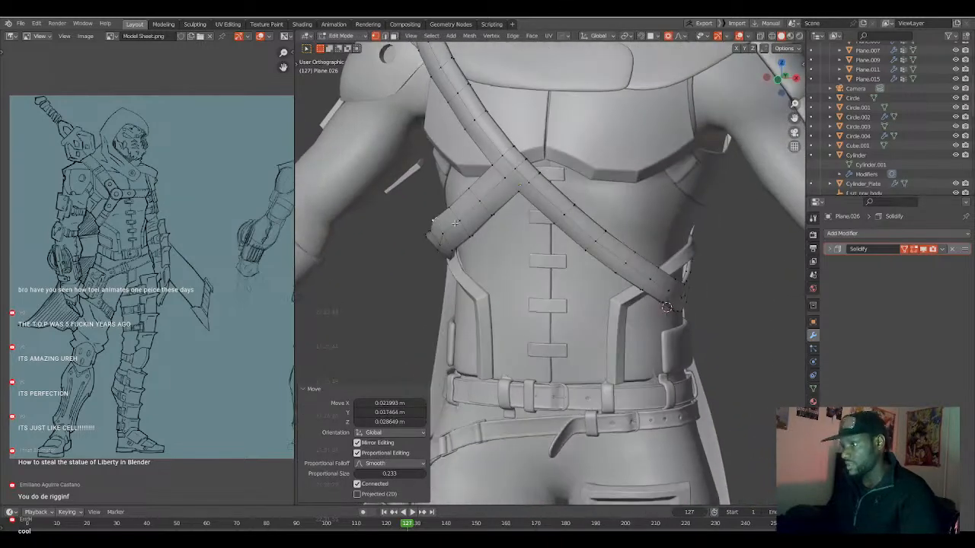
# Move the upper vertex at the branch strap's outer side bend toward the torso with proportional editing.
pyautogui.click(433, 221)
pyautogui.press('g')
pyautogui.scroll(4, 436, 222)
pyautogui.click(442, 225)
pyautogui.moveTo(442, 225); pyautogui.dragTo(524, 216, button='middle')
# Adjust the branch strap's upper-edge vertices along the ribs in small moves, finishing with a proportional size of 0.099.
pyautogui.click(533, 219)
pyautogui.press('g')
pyautogui.scroll(4, 530, 225)
pyautogui.scroll(1, 528, 230)
pyautogui.click(529, 230)
pyautogui.click(514, 197)
pyautogui.press('g')
pyautogui.click(513, 199)
pyautogui.press('g')
pyautogui.click(512, 201)
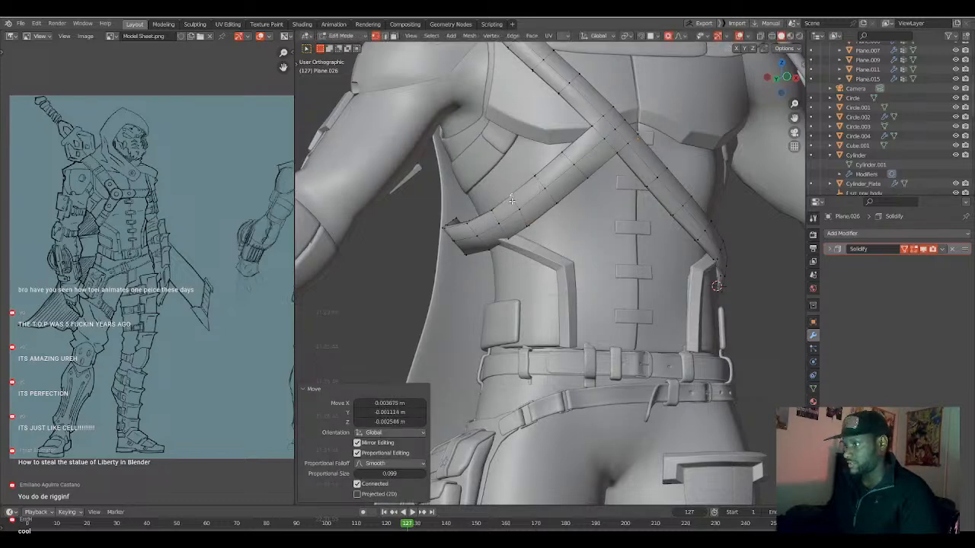
# Shift the lower-edge vertices at the branch strap's side bend outward and downward with proportional editing.
pyautogui.click(504, 244)
pyautogui.moveTo(505, 243); pyautogui.dragTo(492, 248, button='middle')
pyautogui.press('g')
pyautogui.scroll(-4, 493, 251)
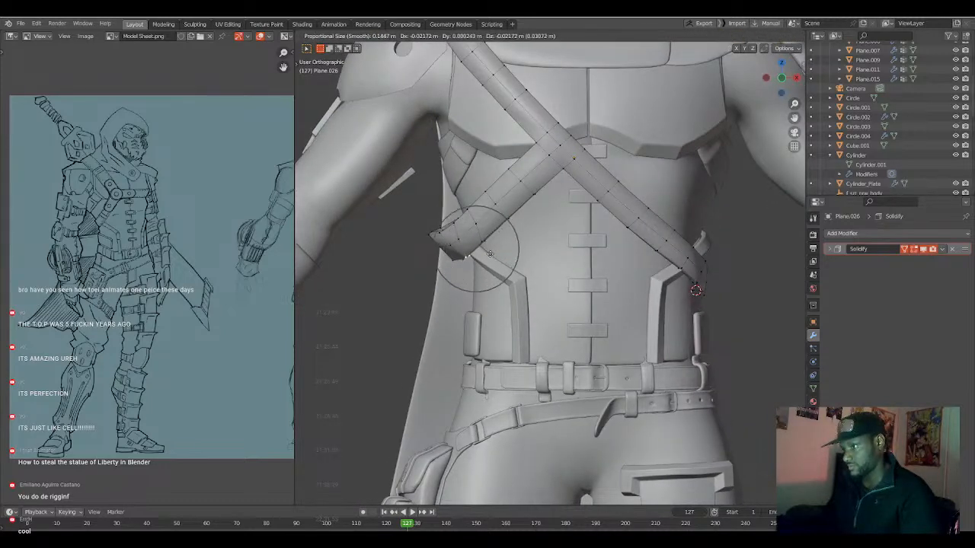
pyautogui.click(491, 254)
pyautogui.press('g')
pyautogui.scroll(-7, 442, 239)
pyautogui.click(446, 244)
# Move the branch strap's rear end vertices up under the arm with a proportional size of about 0.256 m.
pyautogui.moveTo(445, 244); pyautogui.dragTo(488, 272, button='middle')
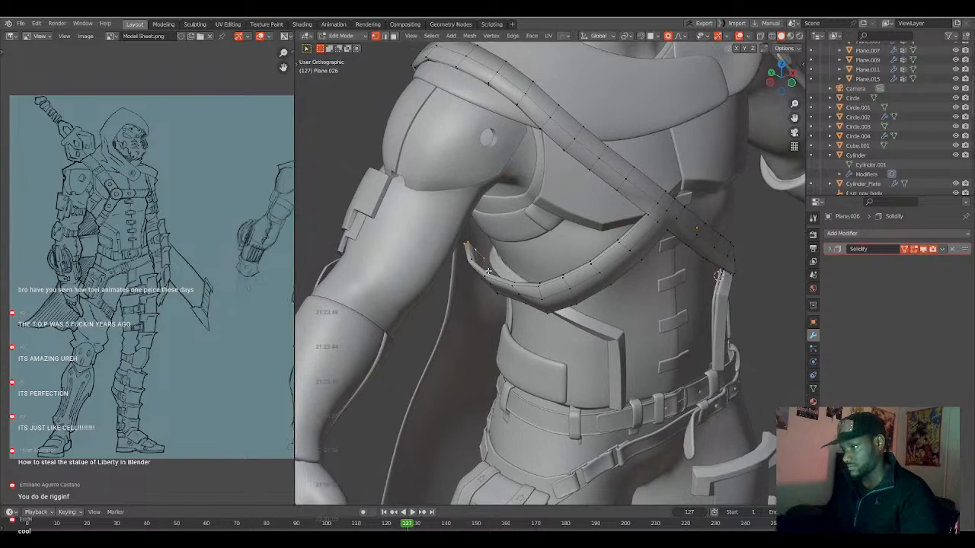
pyautogui.press('g')
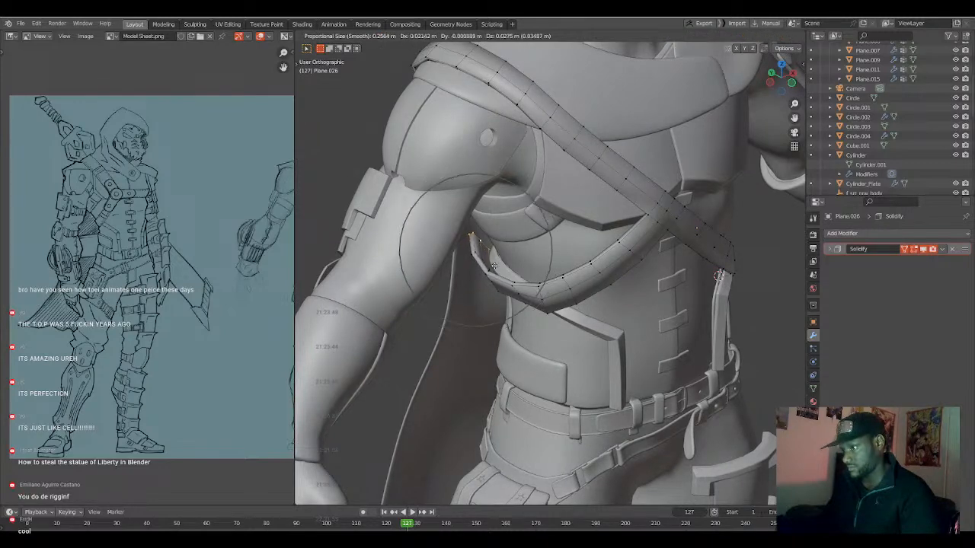
pyautogui.click(500, 257)
pyautogui.moveTo(500, 257); pyautogui.dragTo(598, 241, button='middle')
# Finish editing the strap, set the cape's subdivision level to 2 and open the cape's mesh for editing.
pyautogui.press('Tab')
pyautogui.click(636, 252)
pyautogui.hotkey('ctrl', '2')
pyautogui.press('Tab')
# Move the cape's side-edge vertices near the waist with proportional editing.
pyautogui.moveTo(656, 255); pyautogui.dragTo(668, 243, button='middle')
pyautogui.click(661, 246)
pyautogui.press('g')
pyautogui.scroll(-5, 652, 246)
pyautogui.scroll(-5, 651, 247)
pyautogui.click(652, 247)
# Reposition the cape's side vertices above the waist with proportional editing.
pyautogui.click(607, 159)
pyautogui.moveTo(607, 159); pyautogui.dragTo(581, 195, button='middle')
pyautogui.press('g')
pyautogui.click(650, 192)
# Pull the cape's side edge at the waist inward with a proportional size of about 0.341 m.
pyautogui.click(638, 243)
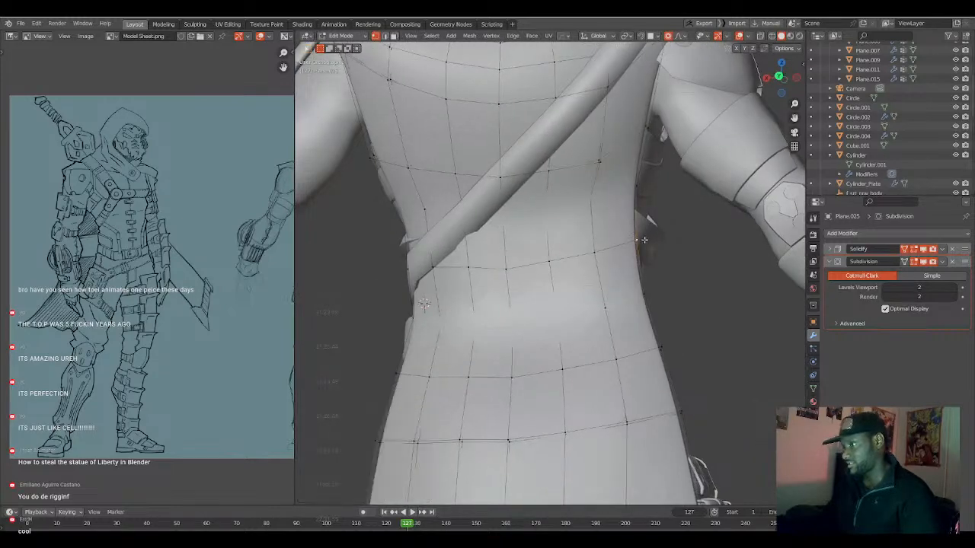
pyautogui.press('g')
pyautogui.scroll(8, 623, 245)
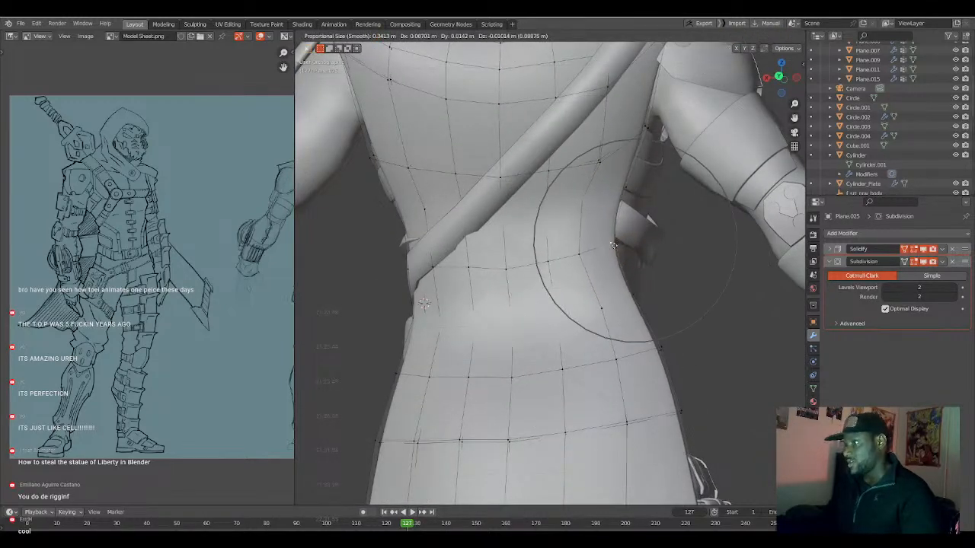
pyautogui.click(619, 247)
# Move the cape's side edge at the hip inward by about 0.077 m along X with a proportional size of 0.550.
pyautogui.scroll(-5, 619, 247)
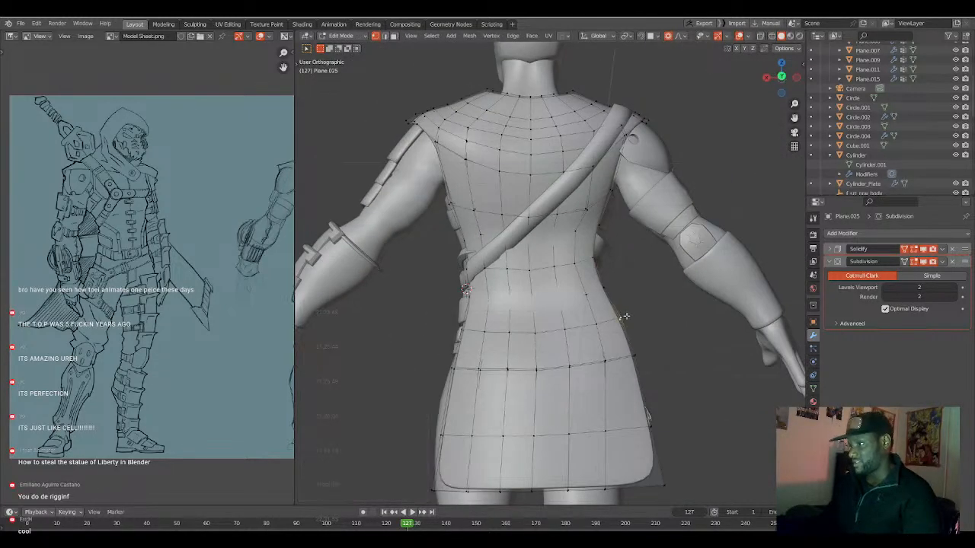
pyautogui.press('g')
pyautogui.click(602, 328)
pyautogui.moveTo(602, 328); pyautogui.dragTo(592, 286, button='middle')
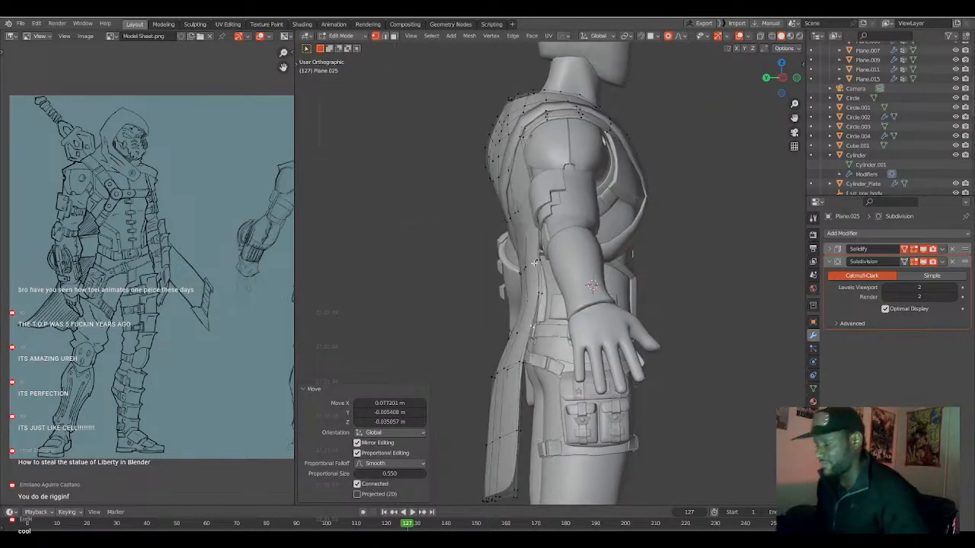
# Move the cape's side-edge vertex at the waist along Y with a proportional size of about 0.212 m.
pyautogui.click(536, 261)
pyautogui.scroll(4, 526, 266)
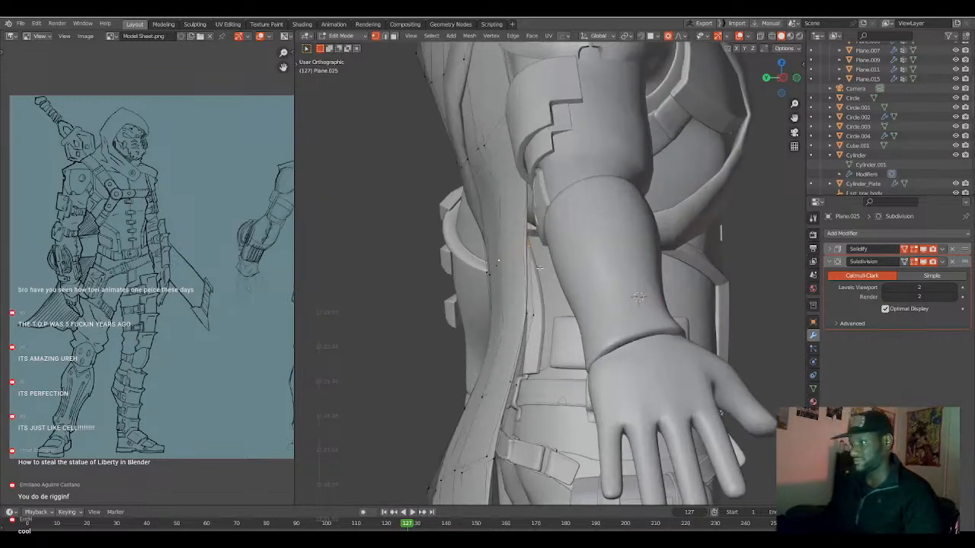
pyautogui.press('g')
pyautogui.press('y')
pyautogui.scroll(8, 543, 287)
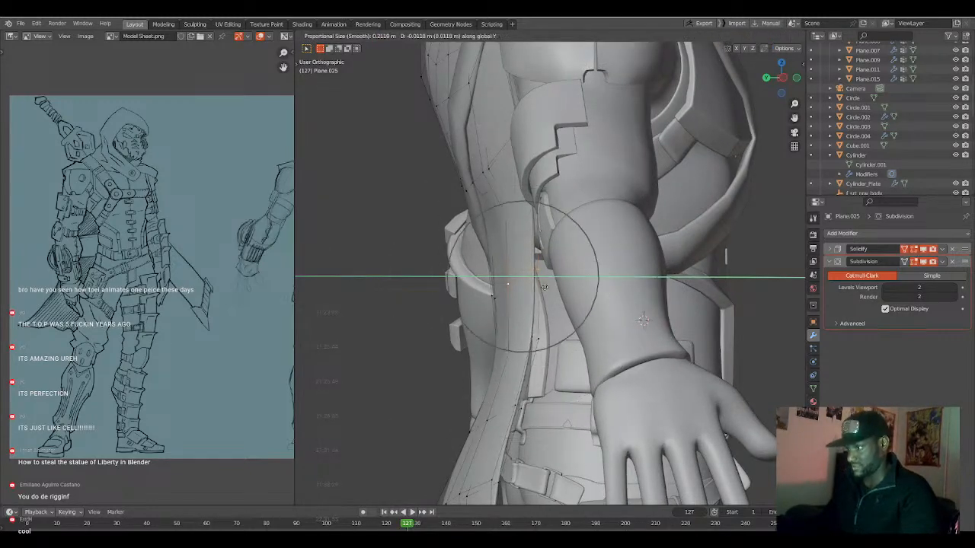
pyautogui.click(548, 286)
# Fit the cape's waist edge closer to the body, moving it about 0.012, -0.021 and 0.008 m with a proportional size of 0.282.
pyautogui.moveTo(548, 287); pyautogui.dragTo(501, 249, button='middle')
pyautogui.press('g')
pyautogui.scroll(-4, 490, 245)
pyautogui.scroll(-1, 492, 245)
pyautogui.click(492, 245)
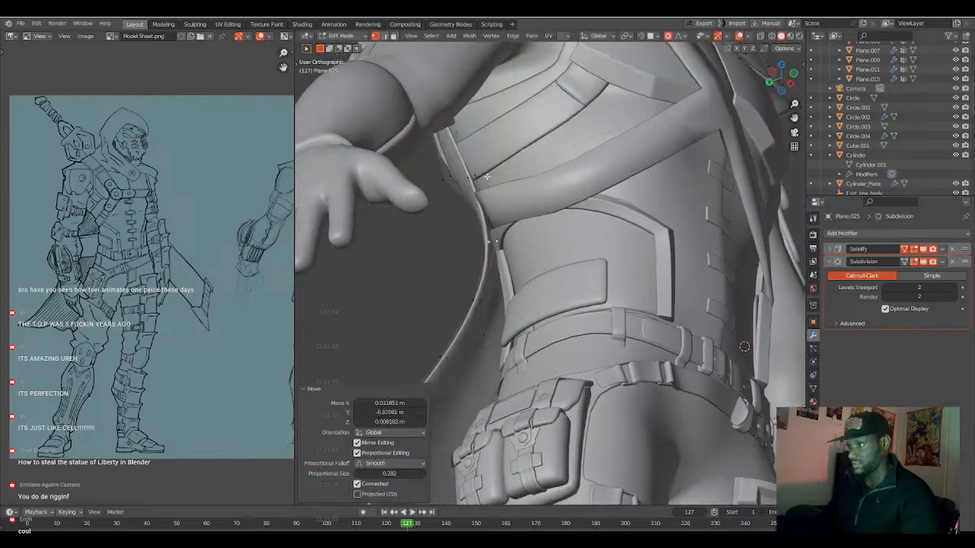
# Reposition the cape's side-edge vertex beside the chest strap under the arm and finish editing the cape.
pyautogui.click(477, 176)
pyautogui.press('g')
pyautogui.click(479, 174)
pyautogui.moveTo(479, 175); pyautogui.dragTo(569, 198, button='middle')
pyautogui.press('Tab')
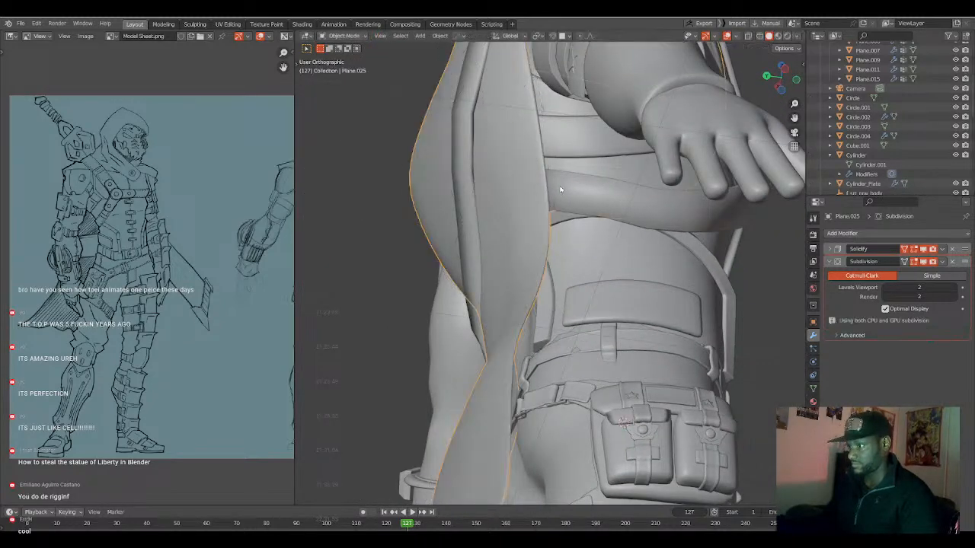
# Edit the chest strap and reposition its vertices under the arm beside the cape edge with proportional editing.
pyautogui.click(561, 189)
pyautogui.press('Tab')
pyautogui.keyDown('alt'); pyautogui.click(547, 172); pyautogui.keyUp('alt')
pyautogui.moveTo(547, 175); pyautogui.dragTo(594, 193, button='middle')
pyautogui.press('g')
pyautogui.click(545, 194)
pyautogui.press('g')
pyautogui.click(589, 202)
# Adjust the strap branch under the arm by about -0.015, 0.007 and 0.016 m with a proportional size of 0.175.
pyautogui.press('g')
pyautogui.scroll(3, 549, 214)
pyautogui.scroll(2, 546, 212)
pyautogui.click(543, 210)
pyautogui.press('g')
pyautogui.click(622, 193)
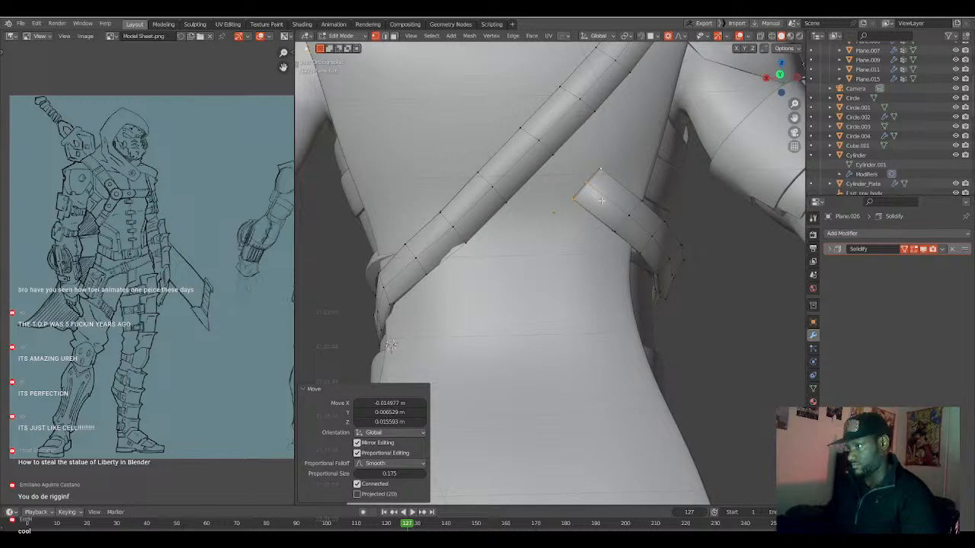
# Extrude the strap branch's end on the back toward the diagonal strap and fatten it by 0.0639 m.
pyautogui.press('g')
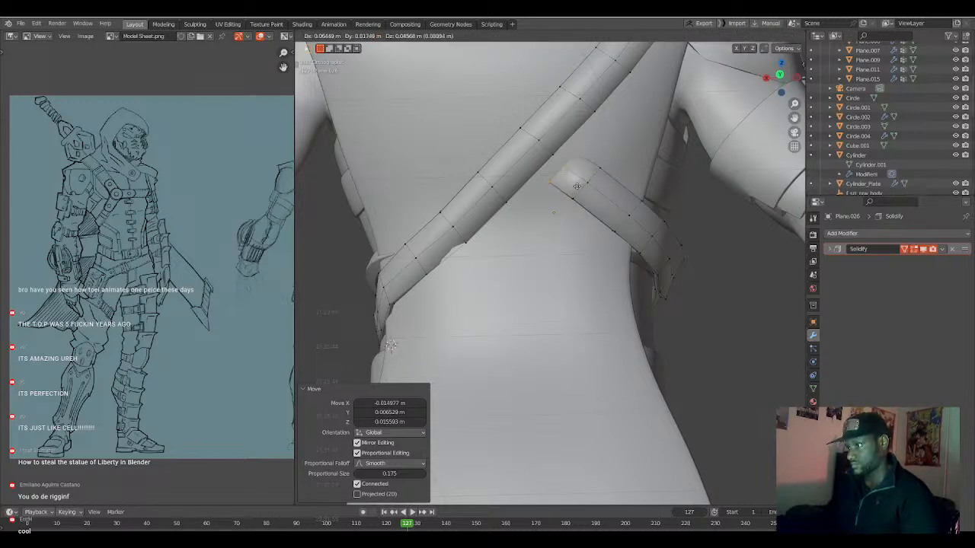
pyautogui.click(577, 184)
pyautogui.hotkey('alt', 's')
pyautogui.scroll(3, 576, 147)
pyautogui.click(576, 145)
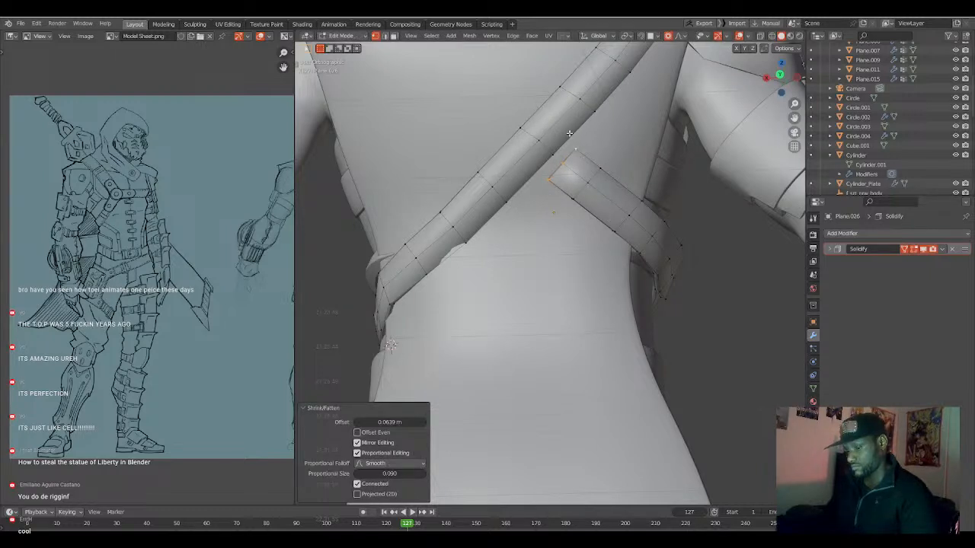
# Position two loop cuts across the diagonal back strap beside the branch's end, the second at a factor of -0.334.
pyautogui.press('g')
pyautogui.press('g')
pyautogui.click(563, 138)
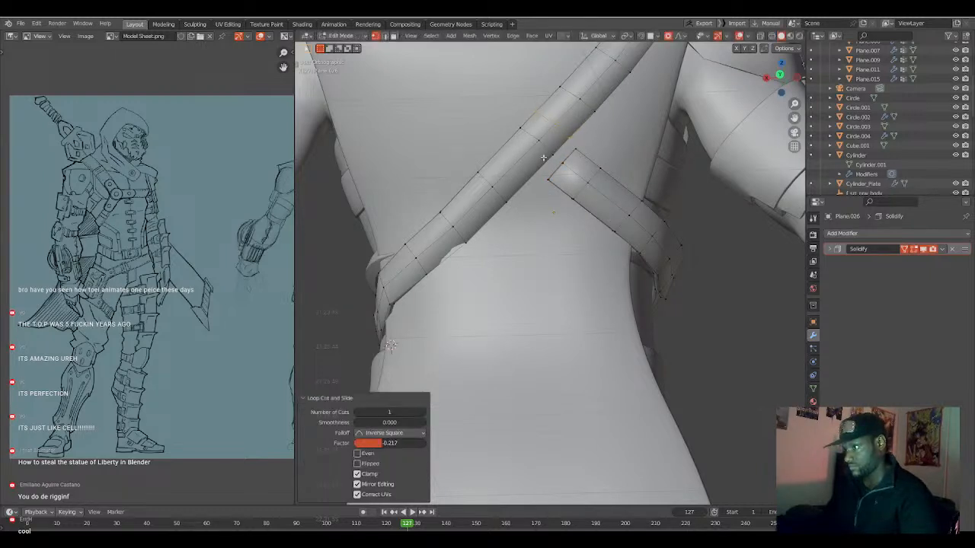
pyautogui.press('g')
pyautogui.press('g')
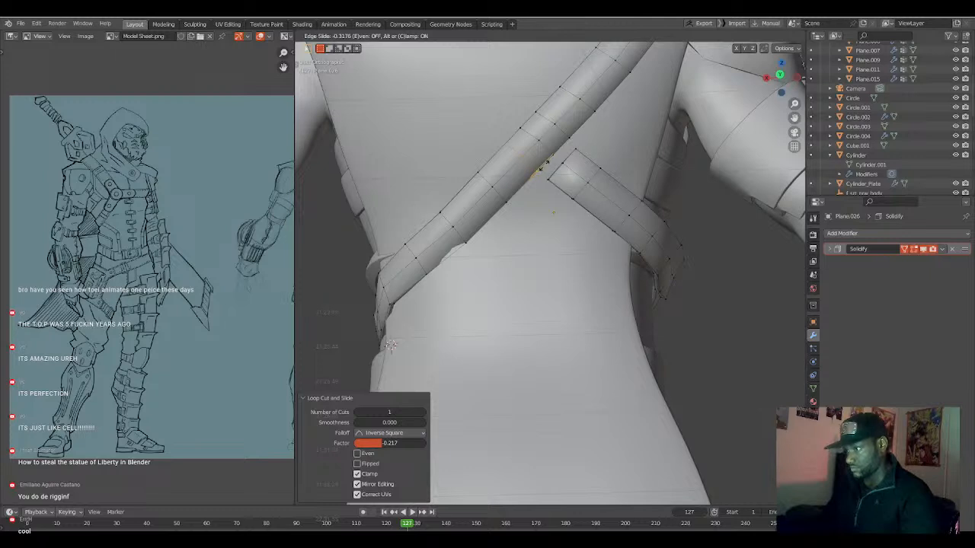
pyautogui.click(545, 163)
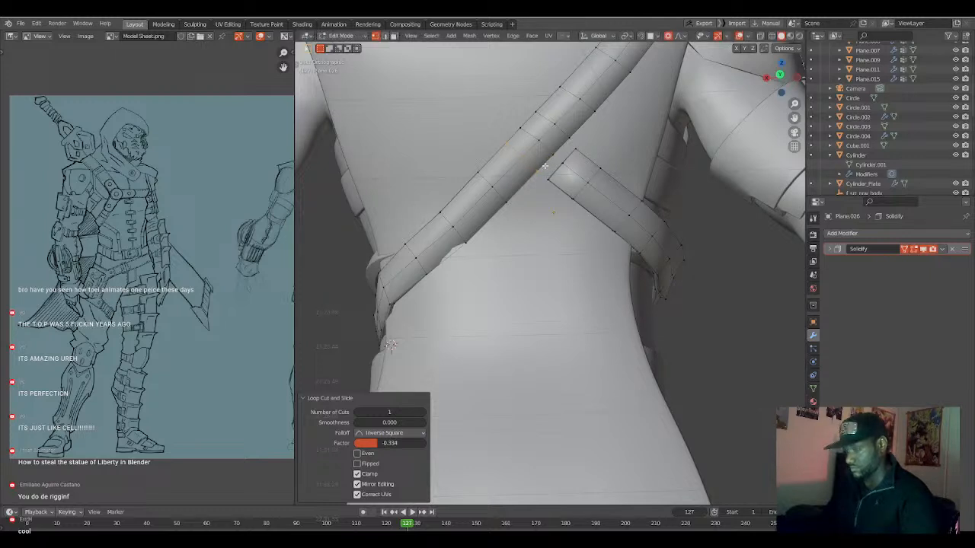
# Move the branch's end against the diagonal back strap and trackball-rotate it by 6.88° and -18.9°.
pyautogui.moveTo(560, 193)
pyautogui.mouseDown(button='middle')
pyautogui.moveTo(549, 181)
pyautogui.moveTo(577, 198)
pyautogui.mouseUp(button='middle')
pyautogui.press('g')
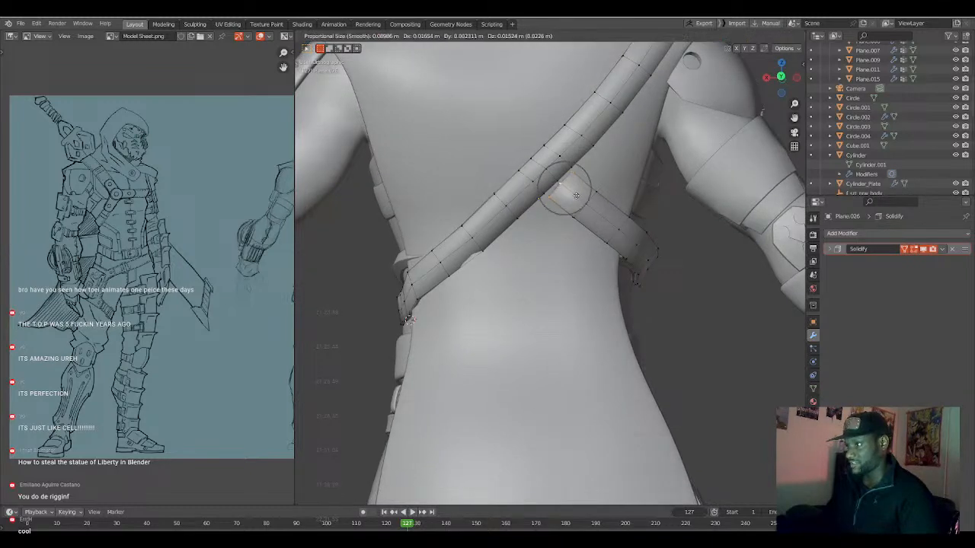
pyautogui.click(572, 188)
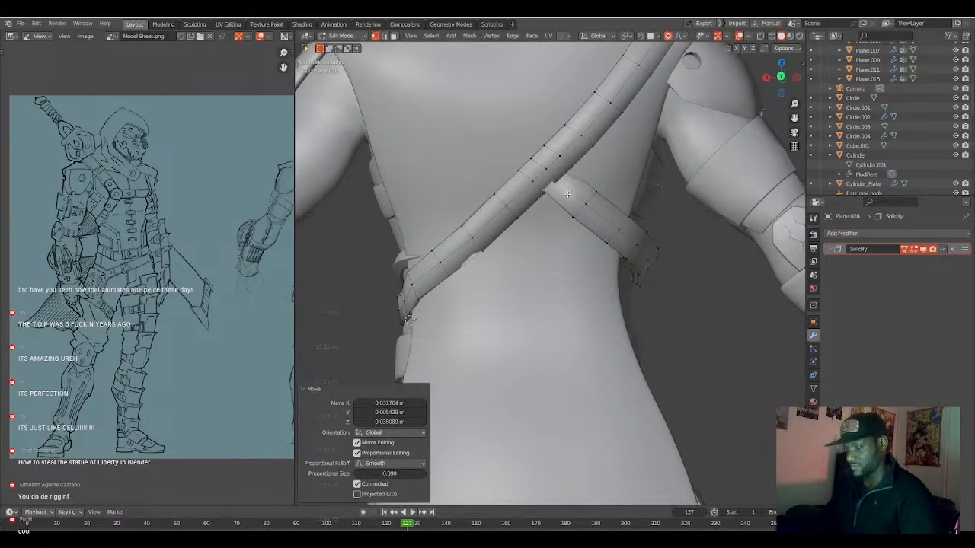
pyautogui.press('r')
pyautogui.press('r')
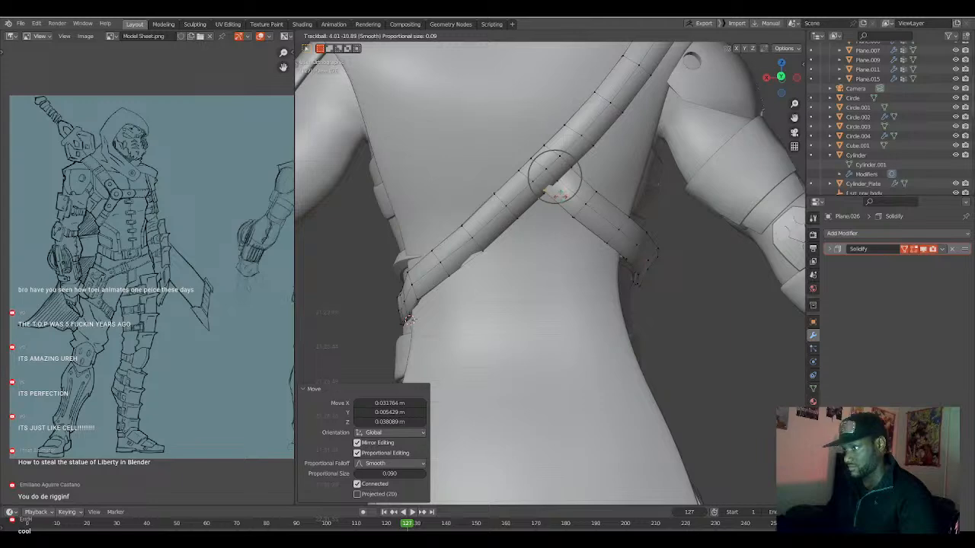
pyautogui.click(556, 199)
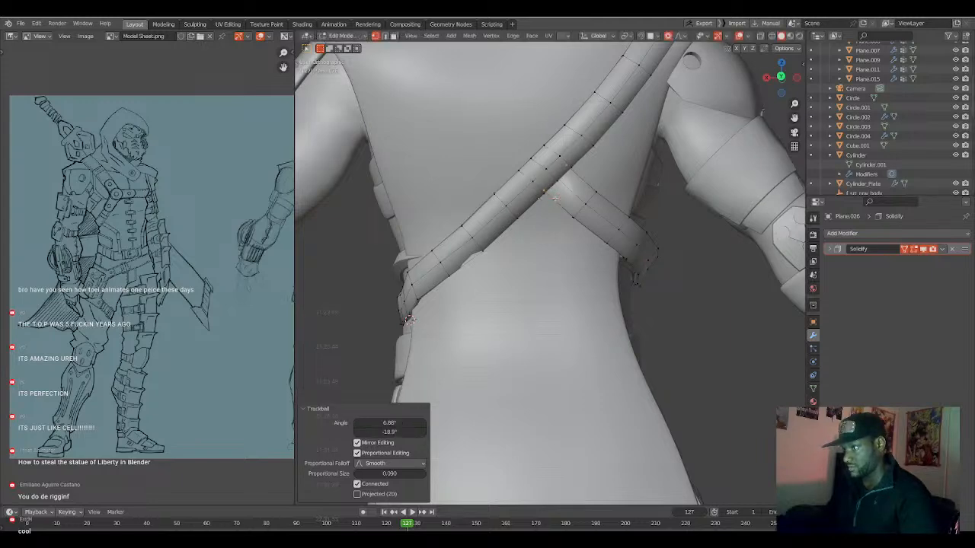
# Examine how the chest strap and its branch wrap around the torso from the front.
pyautogui.press('Tab')
pyautogui.scroll(-3, 559, 203)
pyautogui.press('a')
pyautogui.press('a')
pyautogui.moveTo(573, 224); pyautogui.dragTo(607, 240, button='middle')
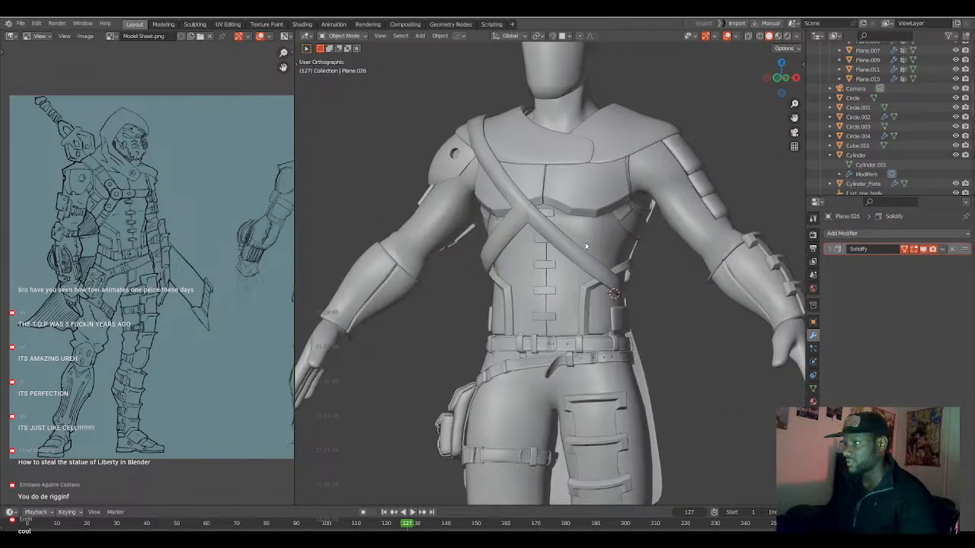
pyautogui.scroll(4, 586, 246)
pyautogui.press('Tab')
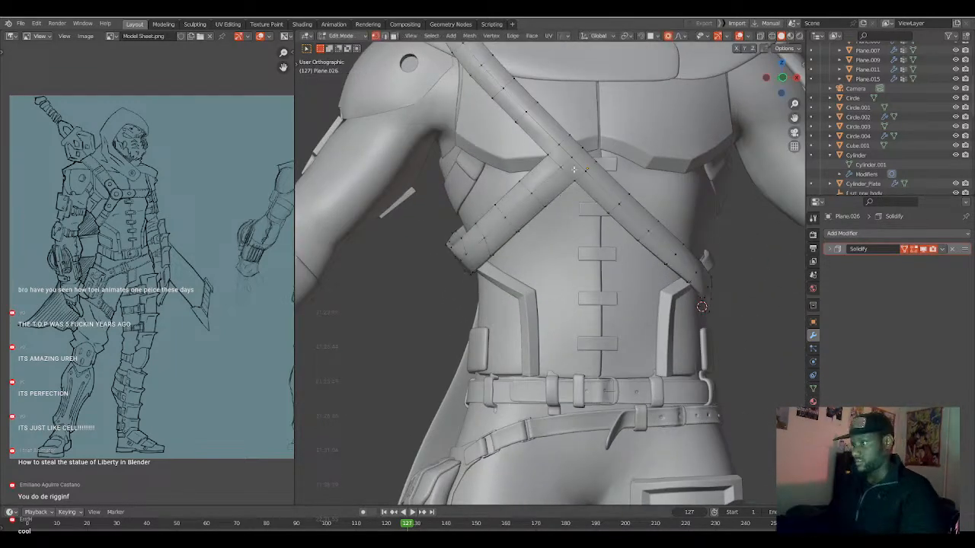
pyautogui.press('Tab')
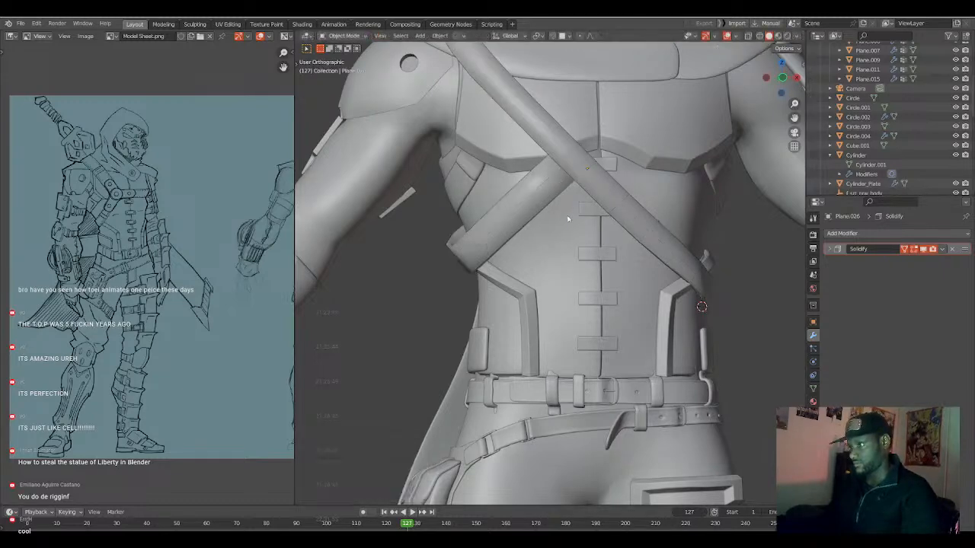
pyautogui.scroll(-4, 567, 209)
pyautogui.moveTo(536, 238); pyautogui.dragTo(559, 259, button='middle')
pyautogui.scroll(-4, 579, 244)
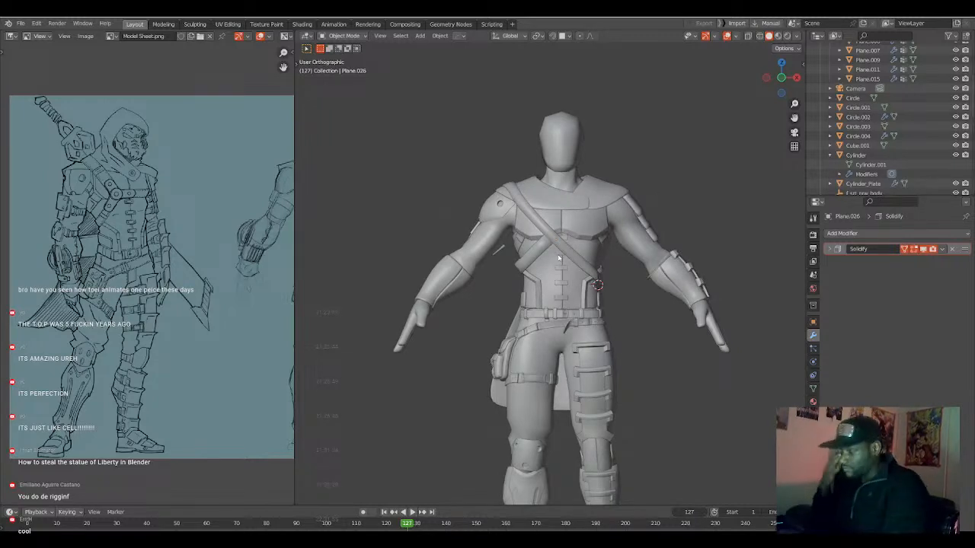
# Try to widen the diagonal chest strap by edge-sliding its upper edge outward with clamping off.
pyautogui.press('Tab')
pyautogui.press('KP_1')
pyautogui.scroll(4, 584, 219)
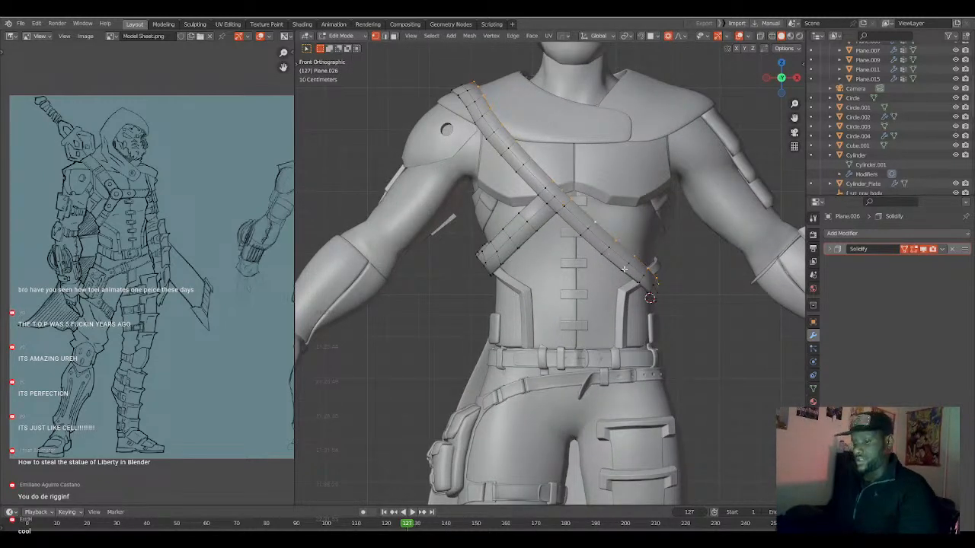
pyautogui.press('g')
pyautogui.press('g')
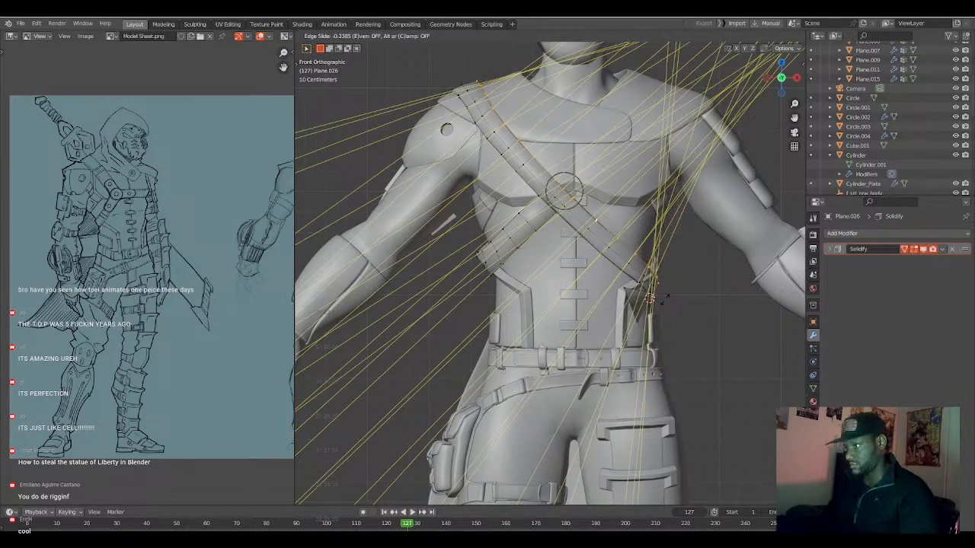
pyautogui.click(664, 298)
pyautogui.moveTo(664, 298)
pyautogui.mouseDown(button='middle')
pyautogui.moveTo(624, 295)
pyautogui.moveTo(646, 295)
pyautogui.mouseUp(button='middle')
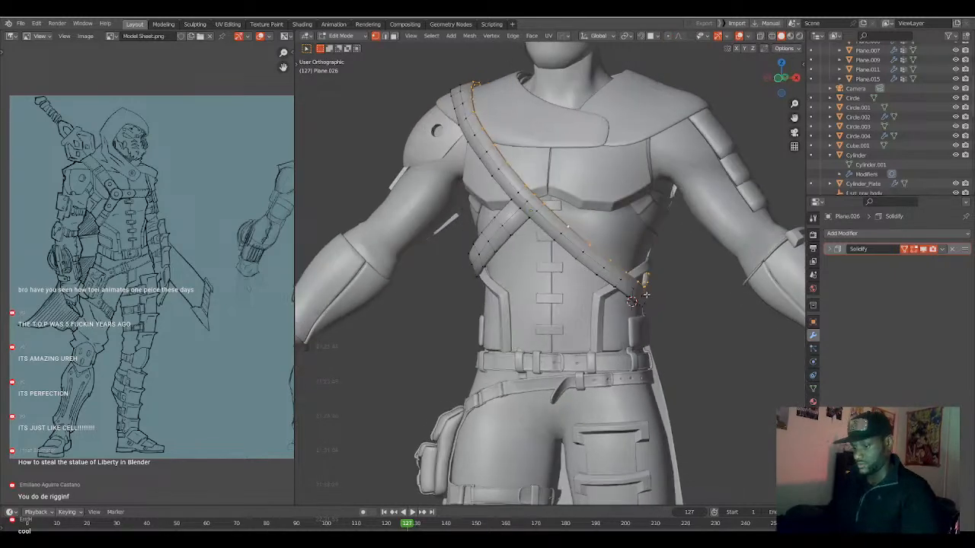
pyautogui.press('g')
pyautogui.press('g')
pyautogui.press('c')
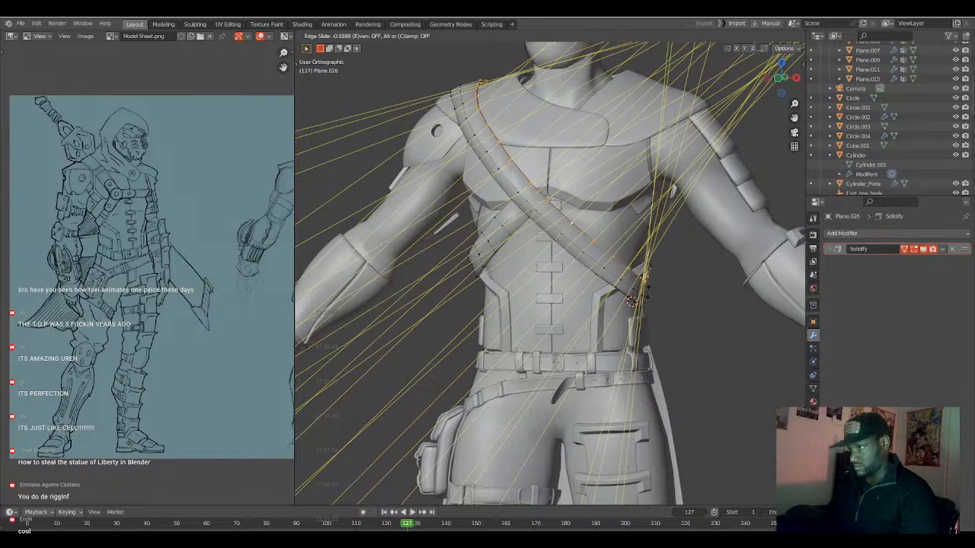
pyautogui.press('c')
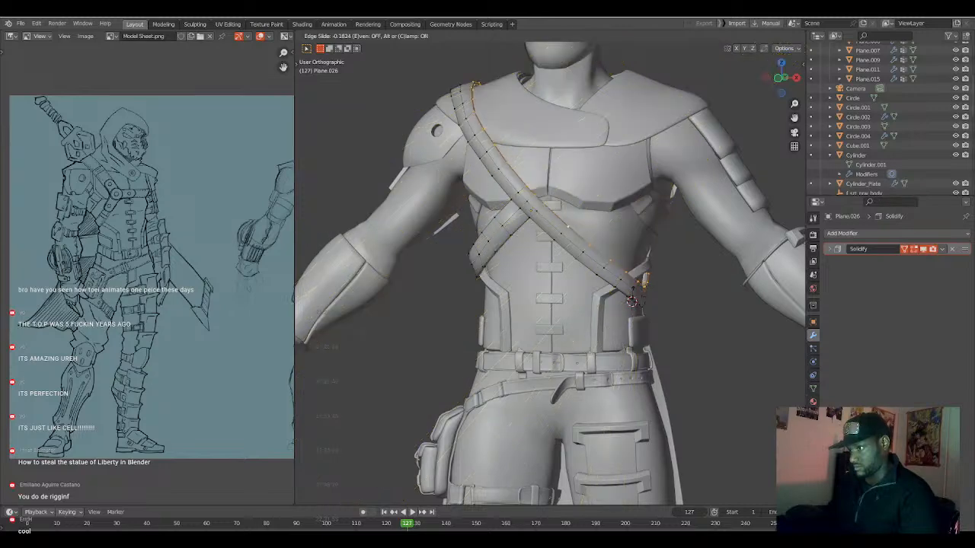
pyautogui.press('c')
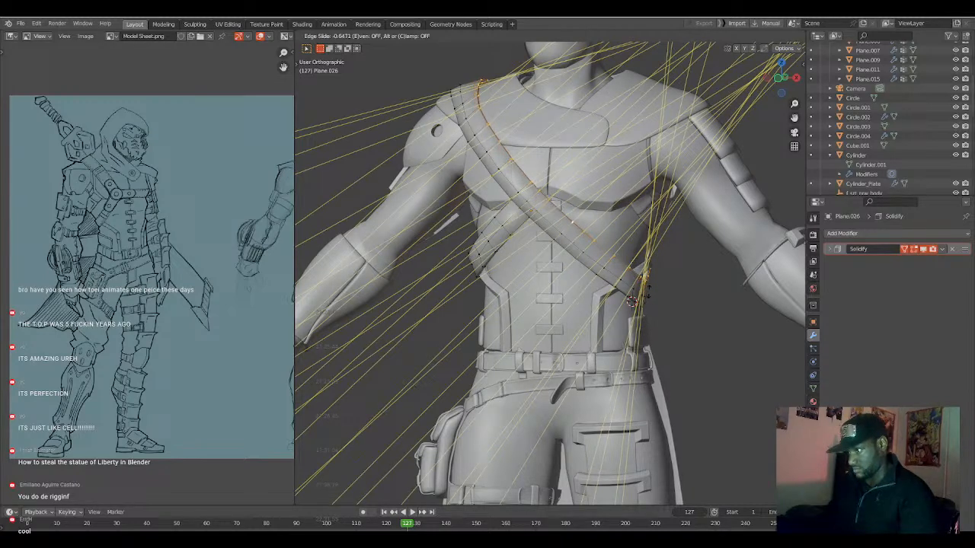
pyautogui.press('c')
pyautogui.press('c')
pyautogui.click(648, 291)
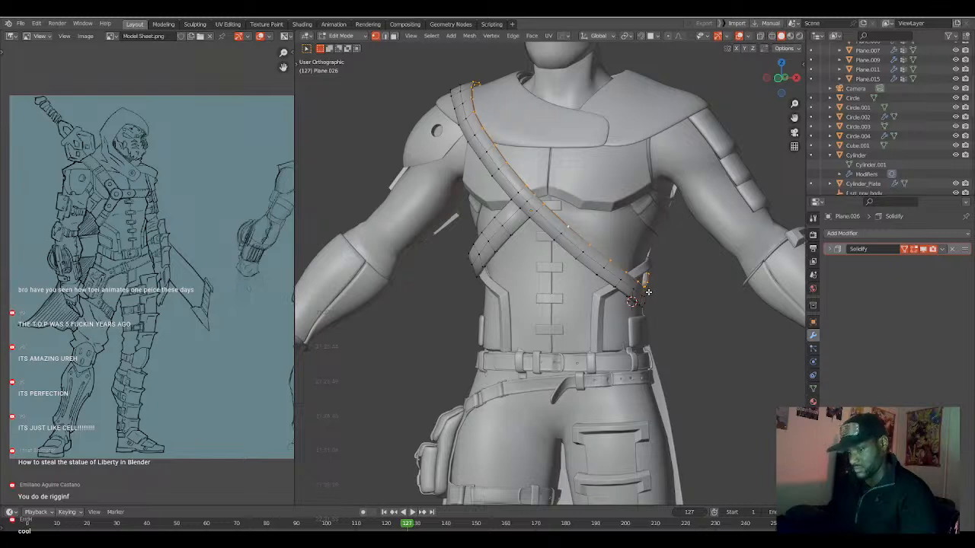
# Slide the diagonal chest strap's upper edge slightly outward with clamping off and deselect everything.
pyautogui.press('g')
pyautogui.press('g')
pyautogui.press('c')
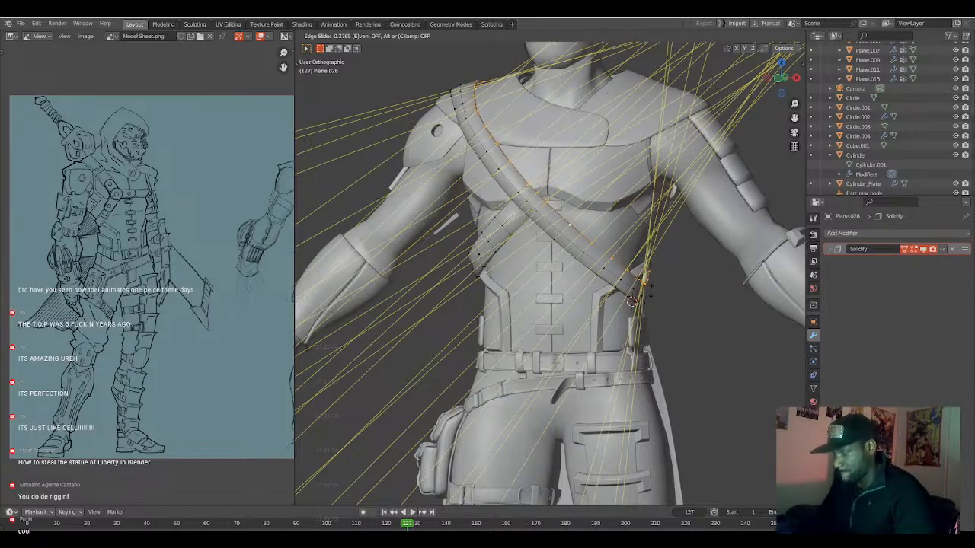
pyautogui.click(651, 288)
pyautogui.moveTo(536, 226); pyautogui.dragTo(557, 230, button='middle')
pyautogui.press('a')
pyautogui.press('a')
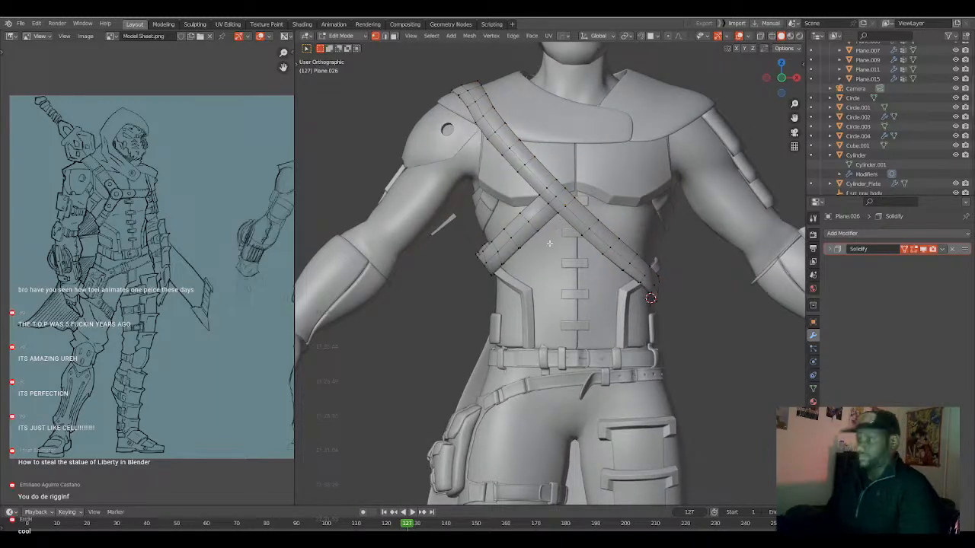
# Return the 3D cursor to the world origin and add a 32-vertex circle with a 1 m radius there.
pyautogui.press('KP_1')
pyautogui.scroll(-3, 548, 226)
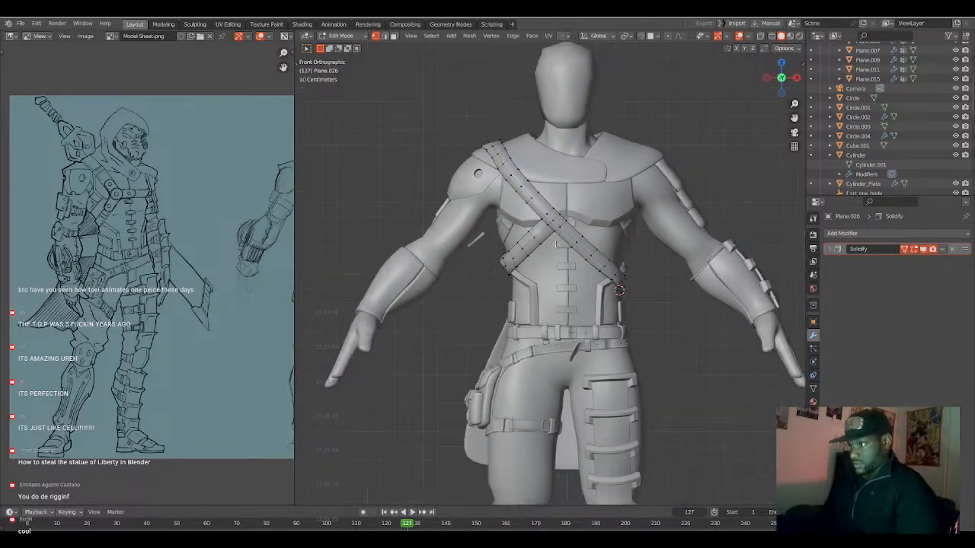
pyautogui.scroll(-1, 560, 248)
pyautogui.scroll(-2, 561, 317)
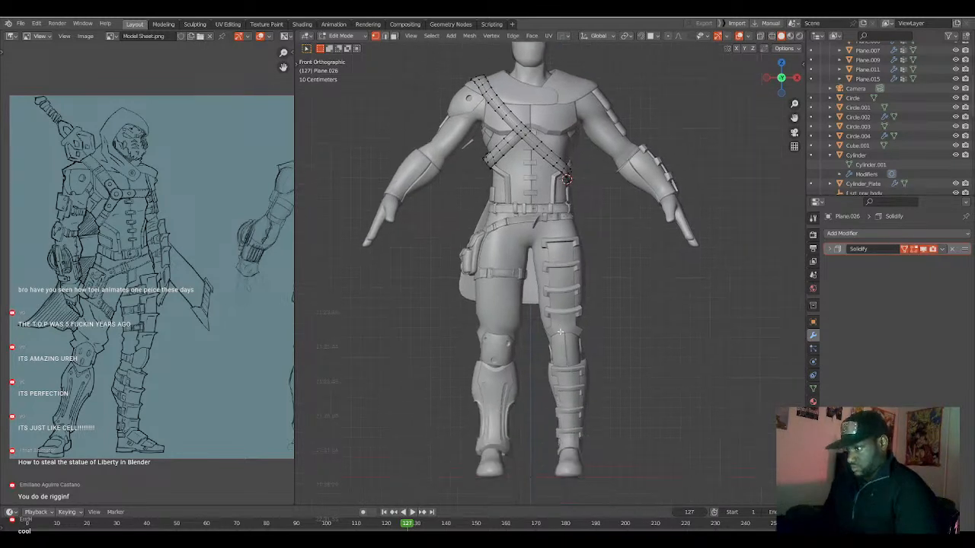
pyautogui.hotkey('shift', 's')
pyautogui.hotkey('shift', 'a')
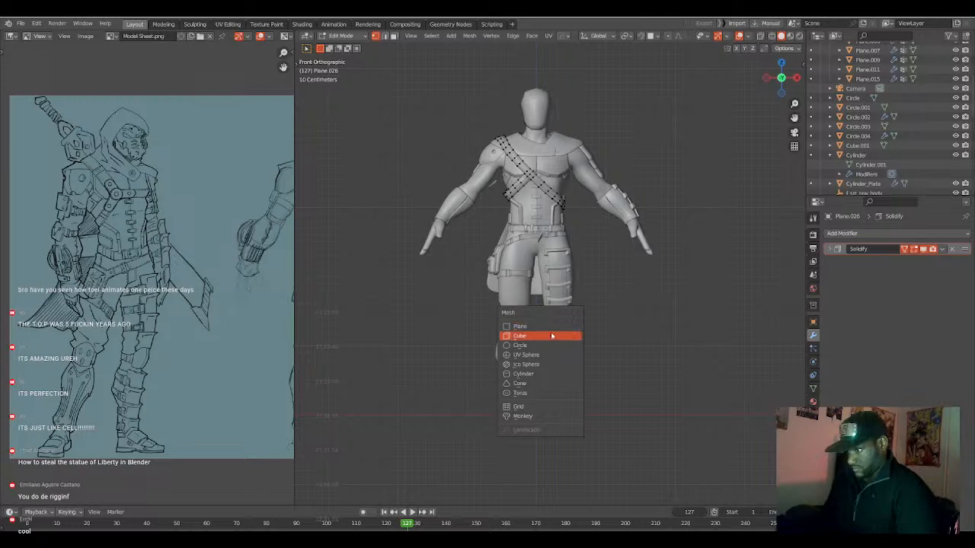
pyautogui.click(543, 344)
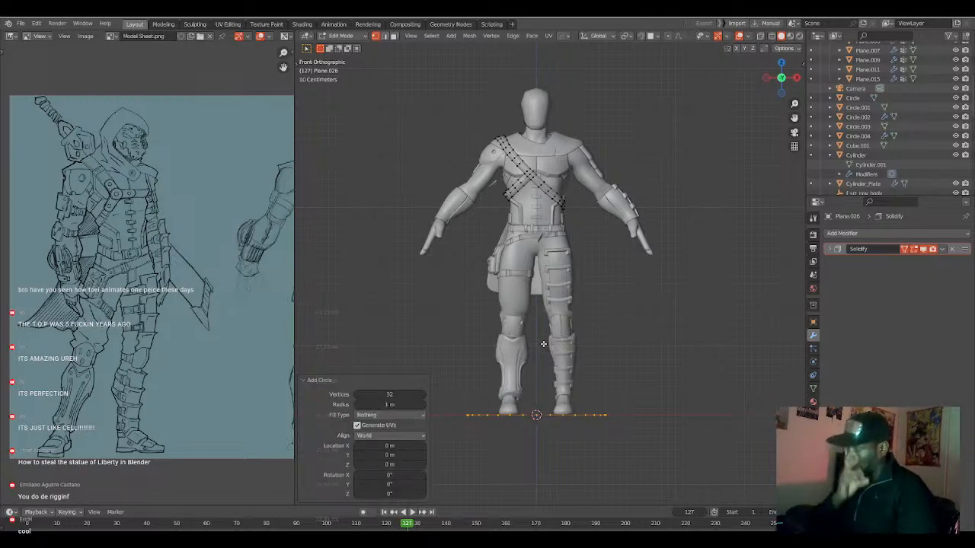
pyautogui.press('Tab')
pyautogui.press('x')
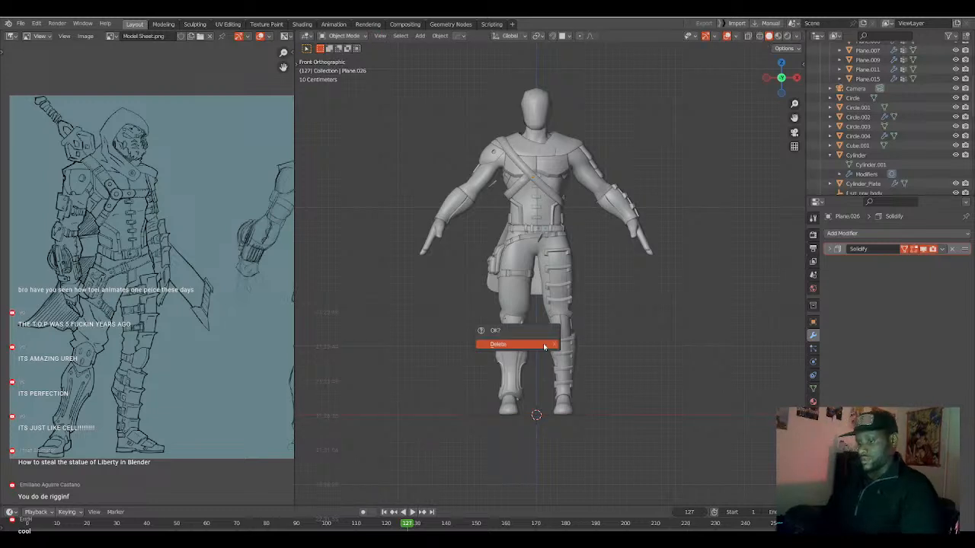
pyautogui.click(543, 344)
# Separate the ground circle from the chest strap mesh into its own object and select it.
pyautogui.click(604, 415)
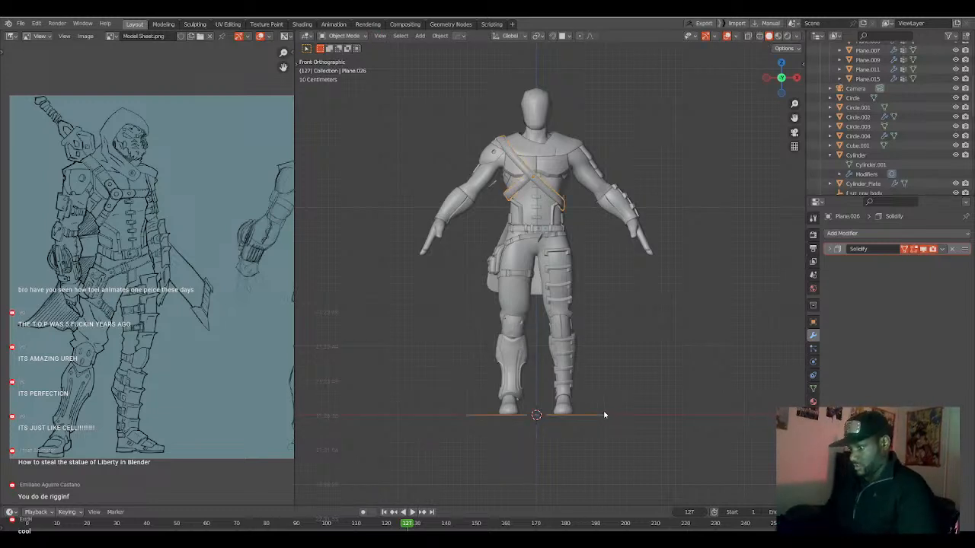
pyautogui.press('Tab')
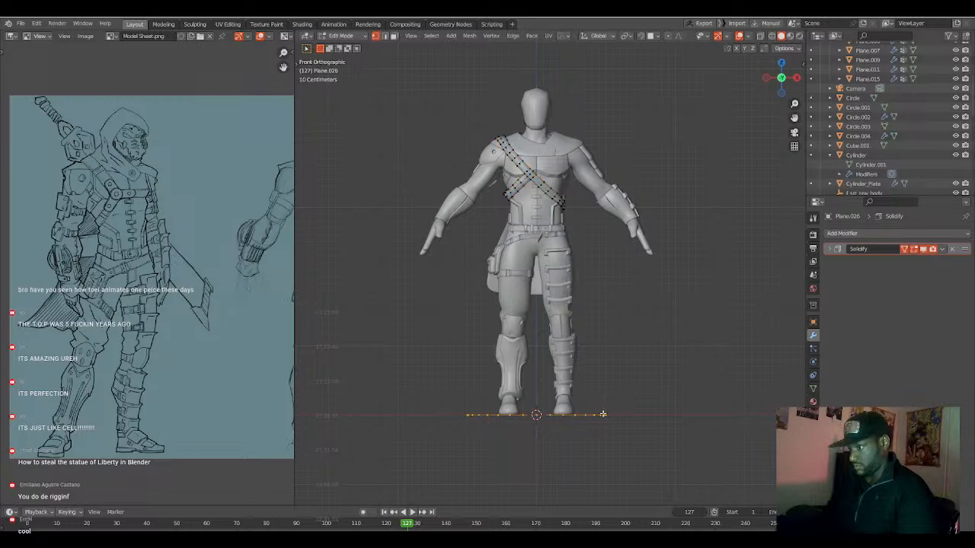
pyautogui.press('l')
pyautogui.press('p')
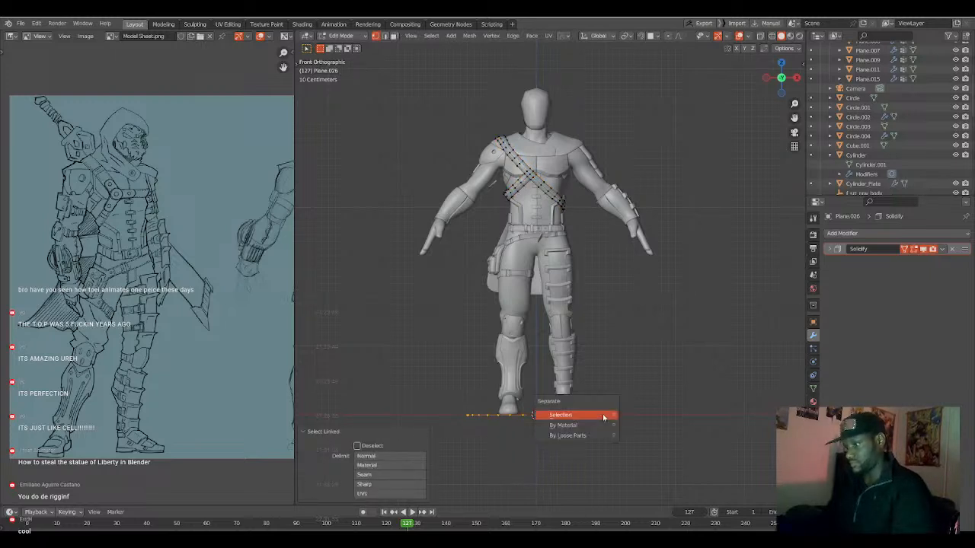
pyautogui.click(603, 415)
pyautogui.press('Tab')
pyautogui.click(603, 417)
# Rotate the whole circle 90° about the X axis so it stands upright.
pyautogui.press('Tab')
pyautogui.write('arx90')
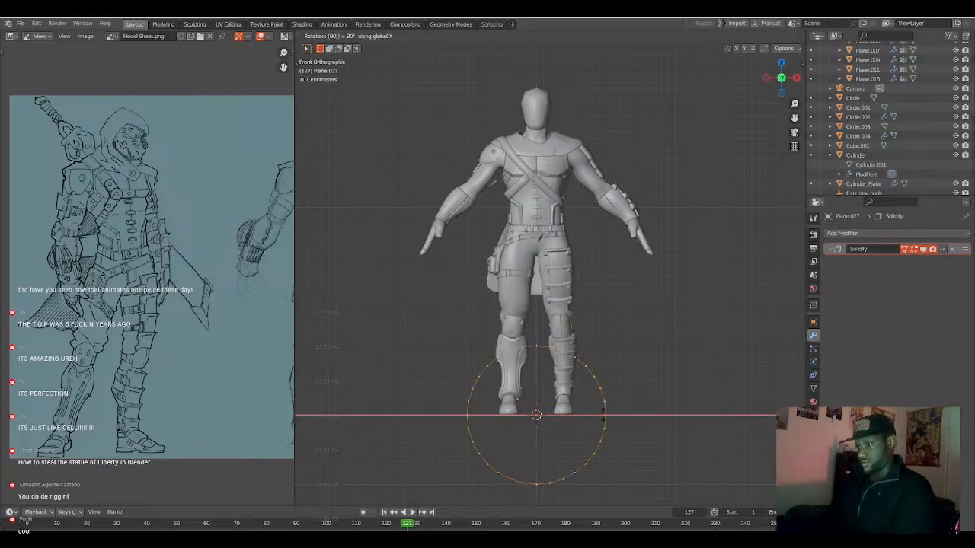
pyautogui.press('Return')
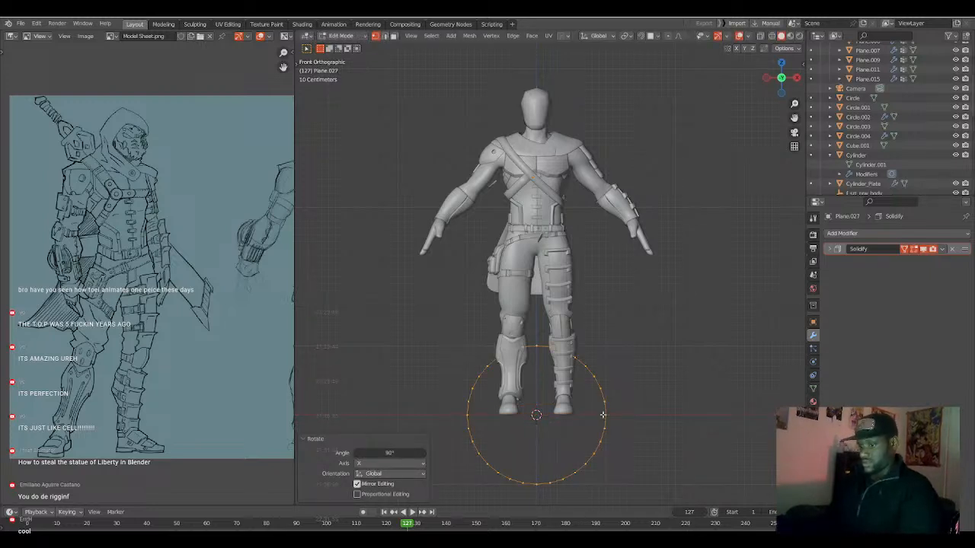
# Grid-fill the circle with a span of 8 and an offset of -4.
pyautogui.hotkey('ctrl', 'f')
pyautogui.click(624, 426)
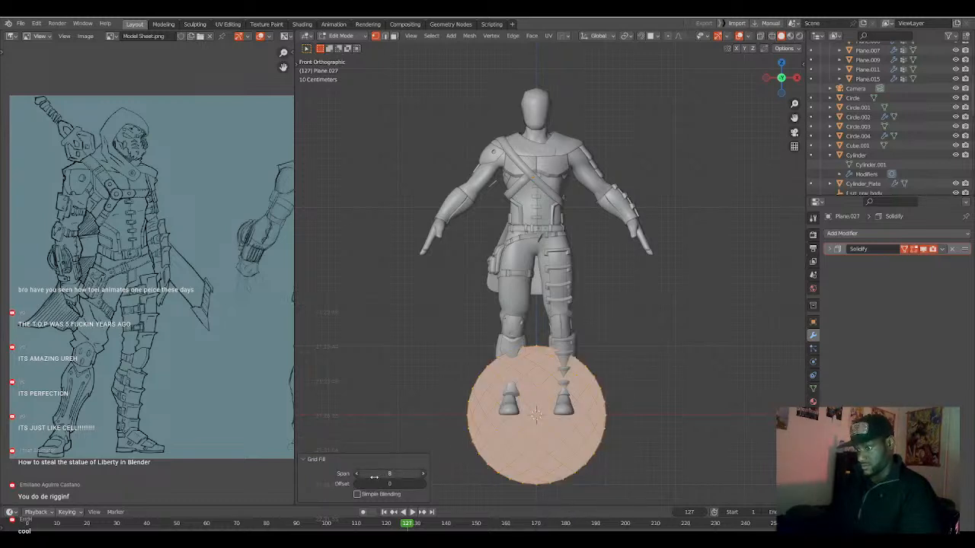
pyautogui.click(358, 485)
pyautogui.click(357, 485)
pyautogui.click(357, 484)
pyautogui.click(358, 484)
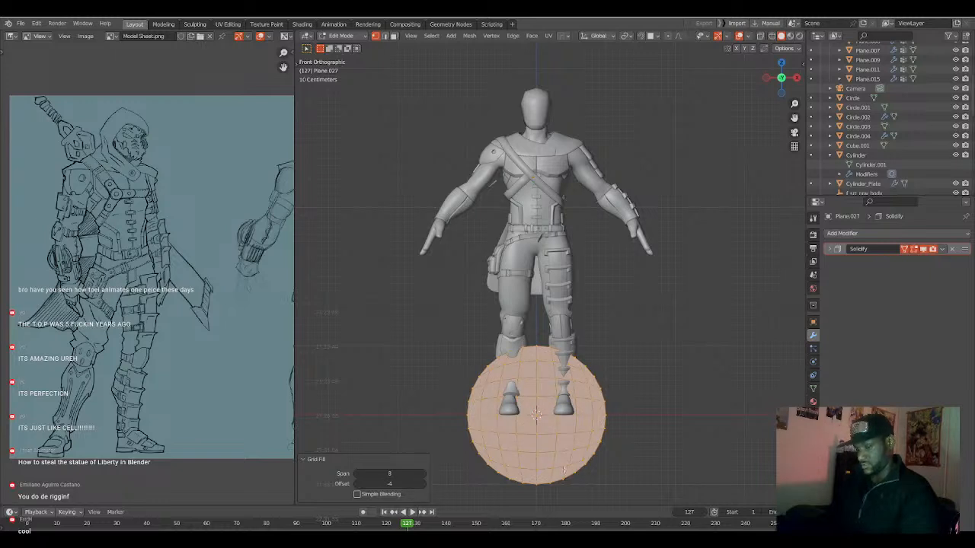
# Inset the disc's faces by about 0.12 m and scale the inner region to about 0.44.
pyautogui.press('i')
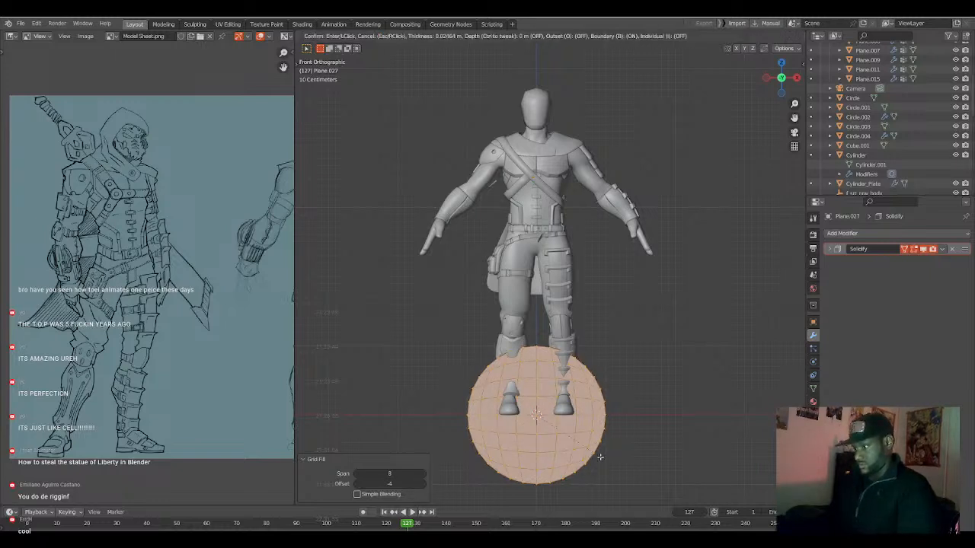
pyautogui.click(599, 457)
pyautogui.press('s')
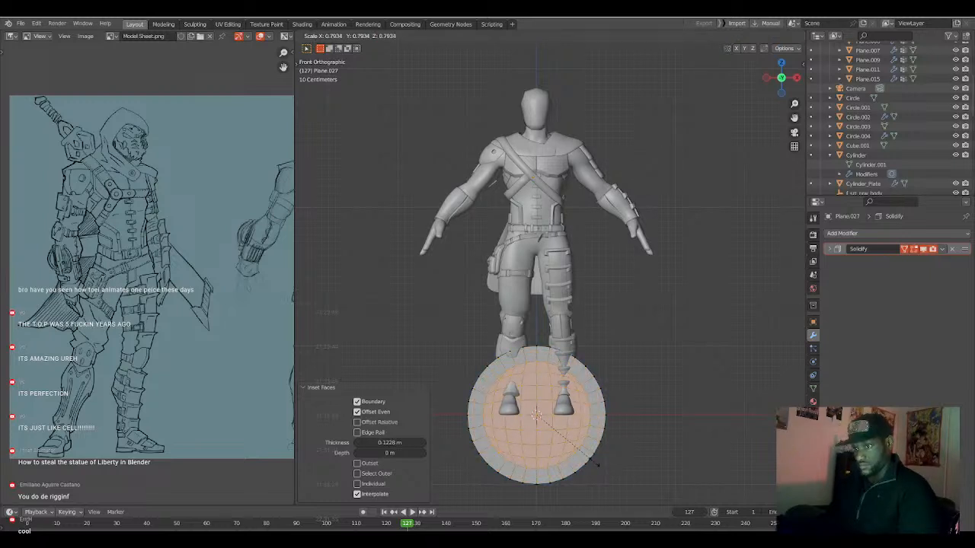
pyautogui.click(568, 439)
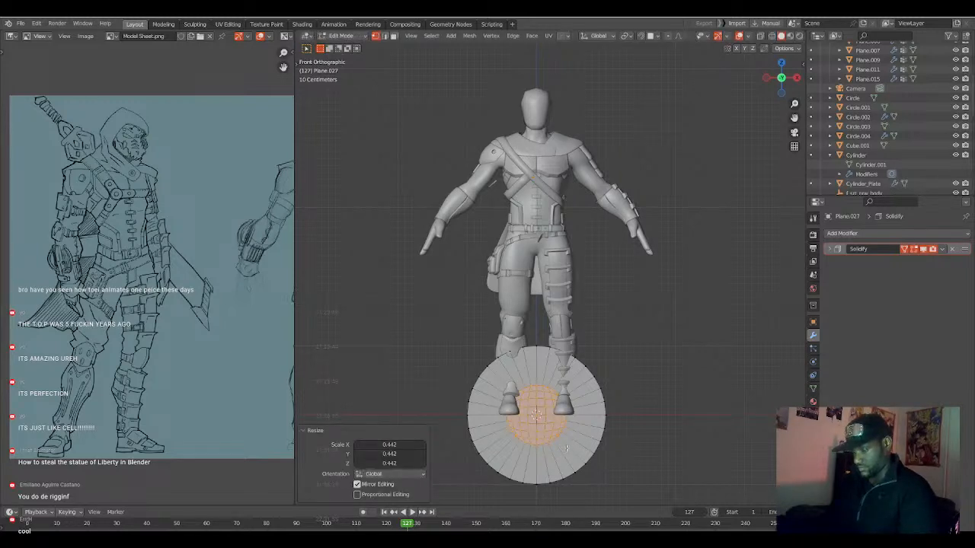
# Remove the disc's Solidify modifier and extrude all of its faces to give it thickness.
pyautogui.scroll(-1, 567, 447)
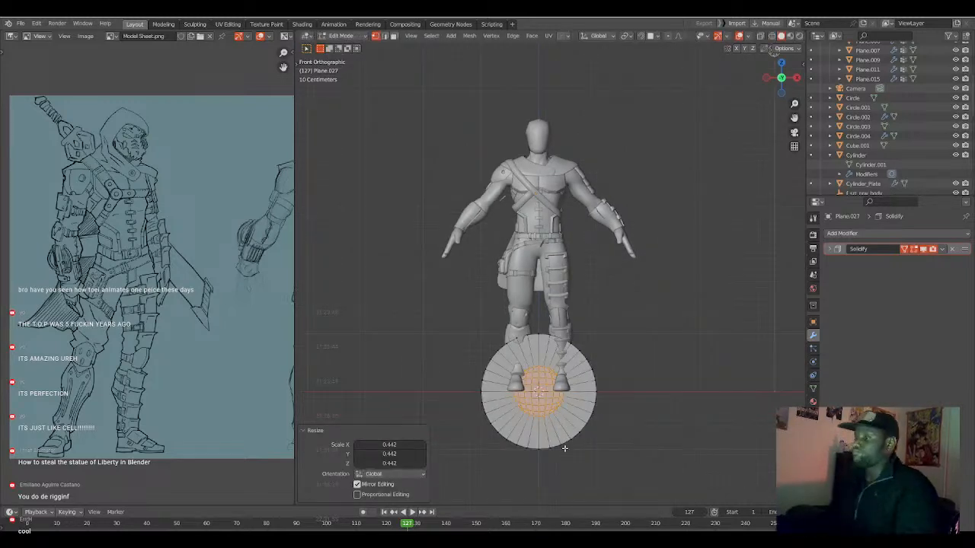
pyautogui.scroll(1, 565, 449)
pyautogui.scroll(2, 575, 431)
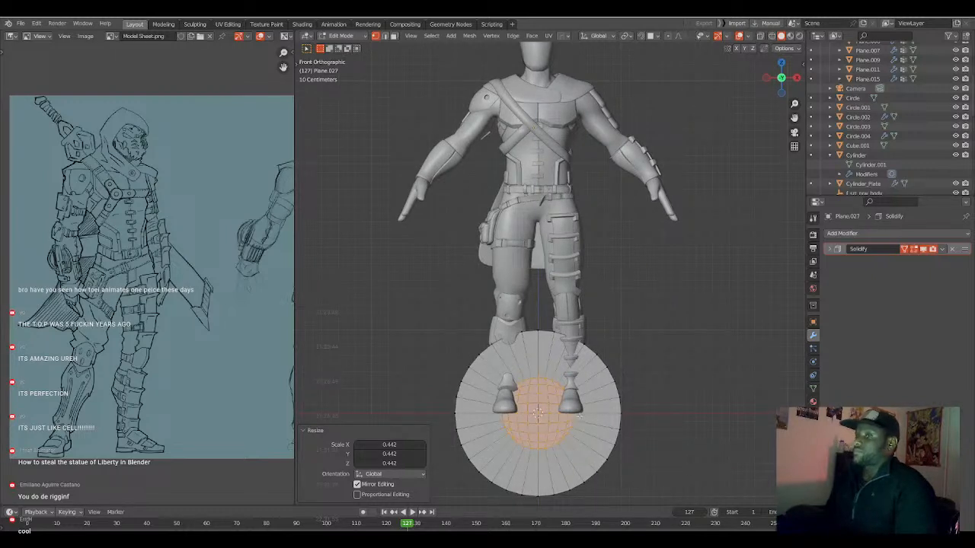
pyautogui.scroll(-1, 577, 416)
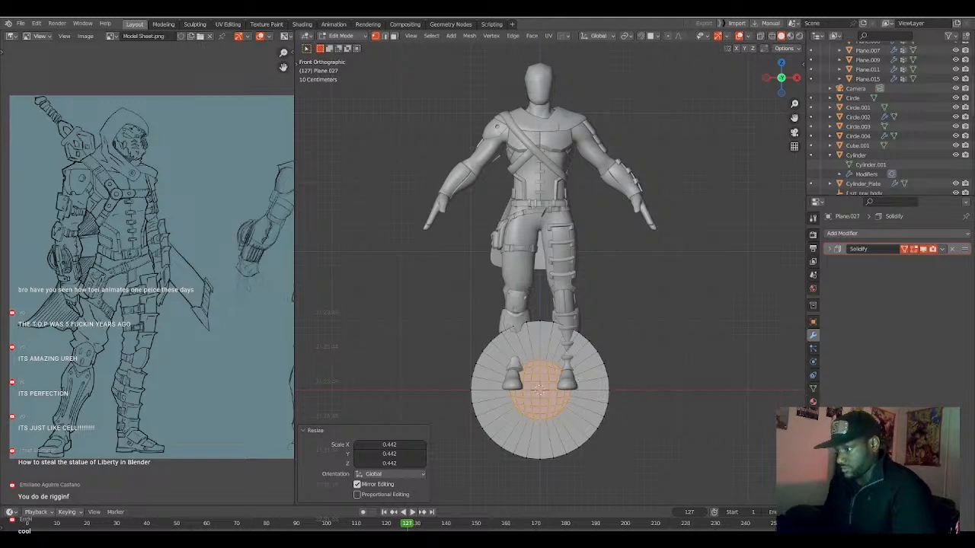
pyautogui.press('a')
pyautogui.press('a')
pyautogui.moveTo(585, 372); pyautogui.dragTo(512, 379, button='middle')
pyautogui.press('a')
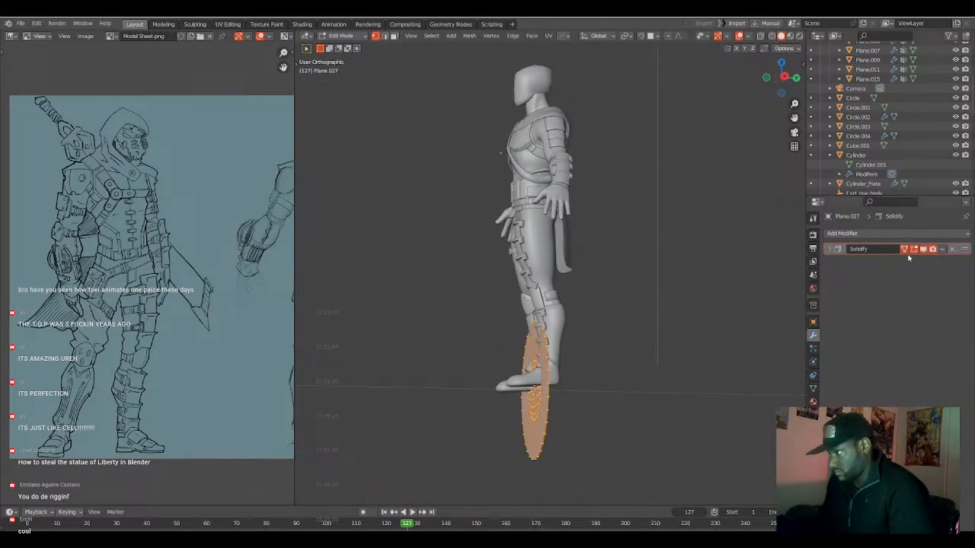
pyautogui.click(952, 250)
pyautogui.press('e')
pyautogui.click(638, 371)
# Select all of the disc's front faces, both the outer ring and the central grid.
pyautogui.moveTo(638, 371); pyautogui.dragTo(576, 393, button='middle')
pyautogui.press('a')
pyautogui.hotkey('alt', 'a')
pyautogui.press('3')
pyautogui.keyDown('alt'); pyautogui.click(570, 389); pyautogui.keyUp('alt')
pyautogui.press('b')
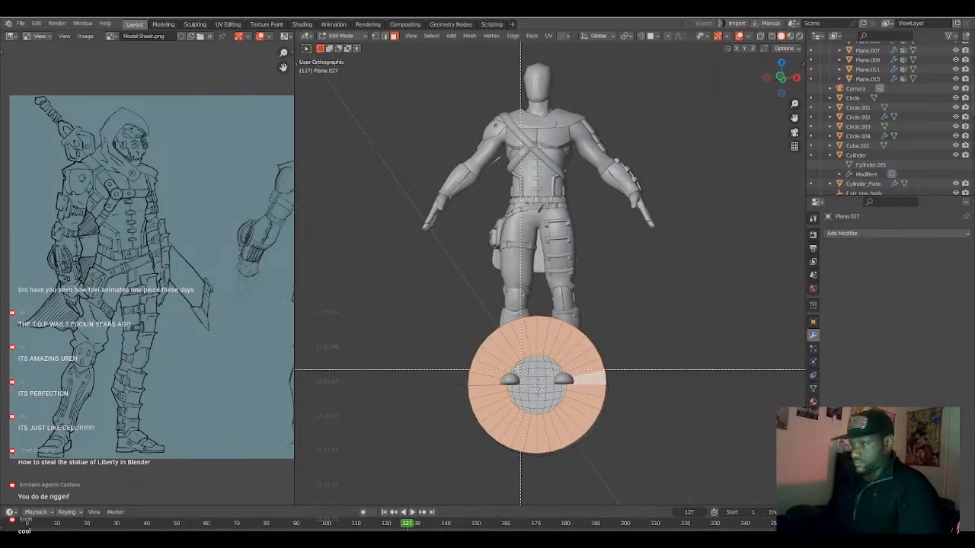
pyautogui.moveTo(501, 349); pyautogui.dragTo(602, 422)
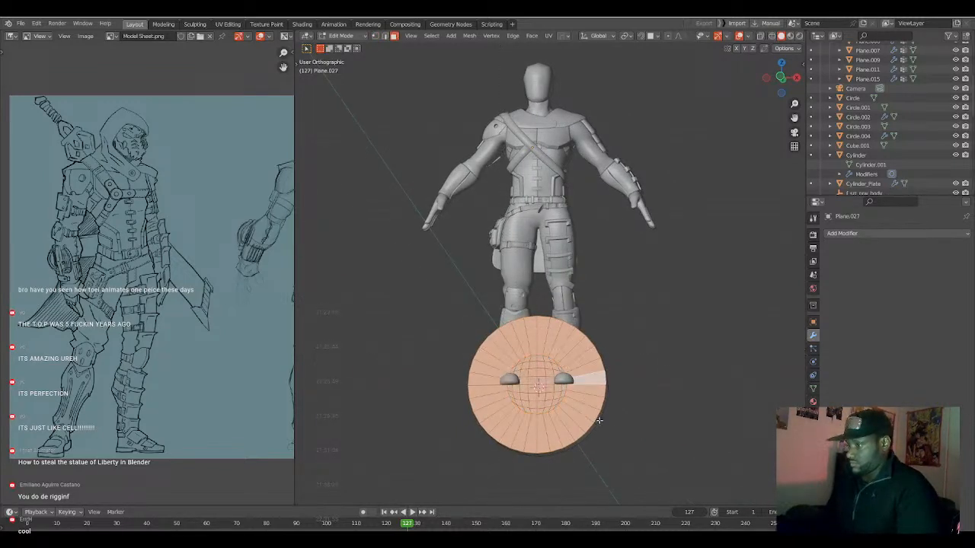
# Add an edge loop to the thickened disc with Loop Cut and deselect everything.
pyautogui.moveTo(602, 422); pyautogui.dragTo(569, 411, button='middle')
pyautogui.hotkey('ctrl', 'r')
pyautogui.click(572, 410)
pyautogui.click(570, 409)
pyautogui.press('a')
pyautogui.hotkey('alt', 'a')
# Extrude the disc's front ring and central grid faces and scale them inward to about 0.8.
pyautogui.moveTo(564, 405); pyautogui.dragTo(572, 404, button='middle')
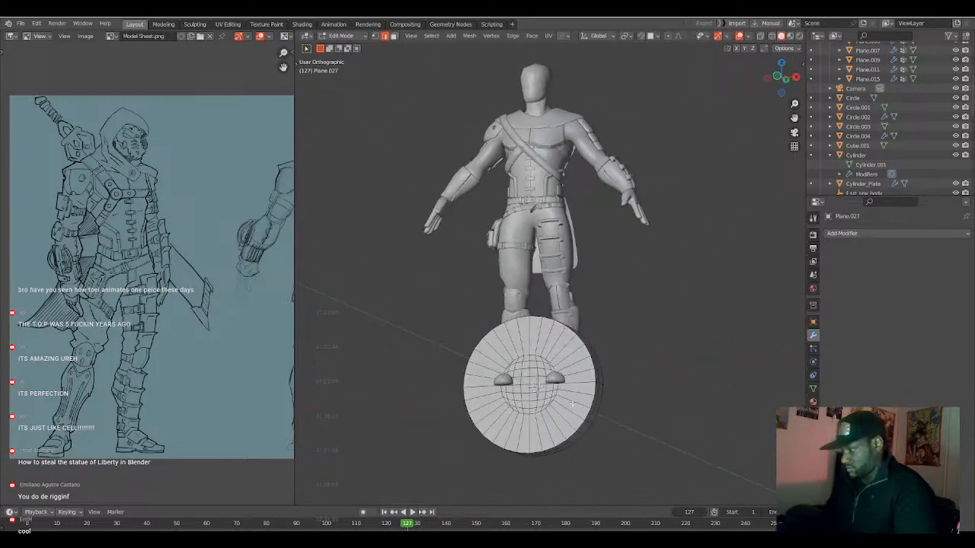
pyautogui.press('KP_1')
pyautogui.press('3')
pyautogui.keyDown('alt'); pyautogui.click(576, 405); pyautogui.keyUp('alt')
pyautogui.press('b')
pyautogui.moveTo(505, 356); pyautogui.dragTo(572, 424)
pyautogui.press('e')
pyautogui.press('s')
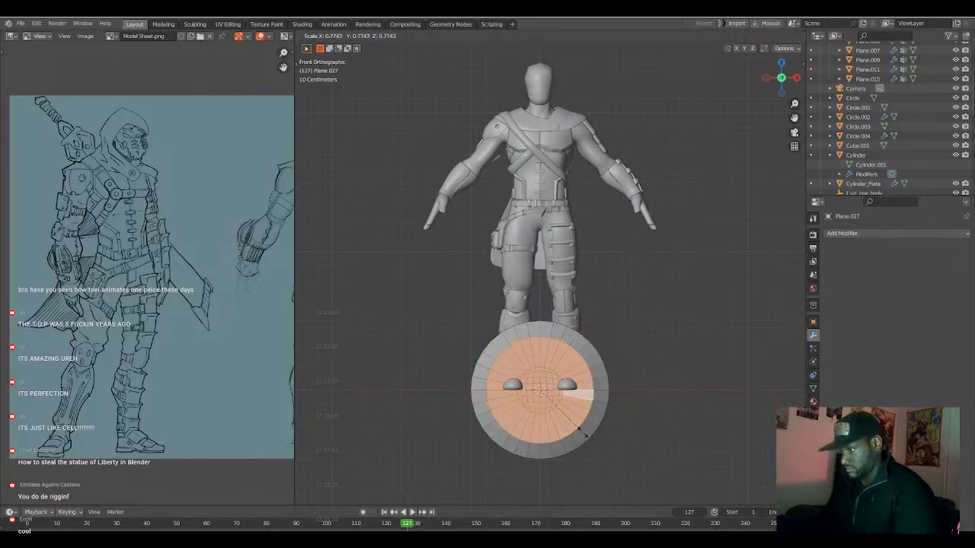
pyautogui.click(587, 431)
# Sharpen the disc with Ssharp at 30° sharpness and a 60° auto smooth angle.
pyautogui.moveTo(587, 432)
pyautogui.mouseDown(button='middle')
pyautogui.moveTo(529, 423)
pyautogui.moveTo(542, 396)
pyautogui.moveTo(529, 410)
pyautogui.moveTo(514, 407)
pyautogui.moveTo(569, 425)
pyautogui.mouseUp(button='middle')
pyautogui.press('Tab')
pyautogui.press('q')
pyautogui.click(543, 373)
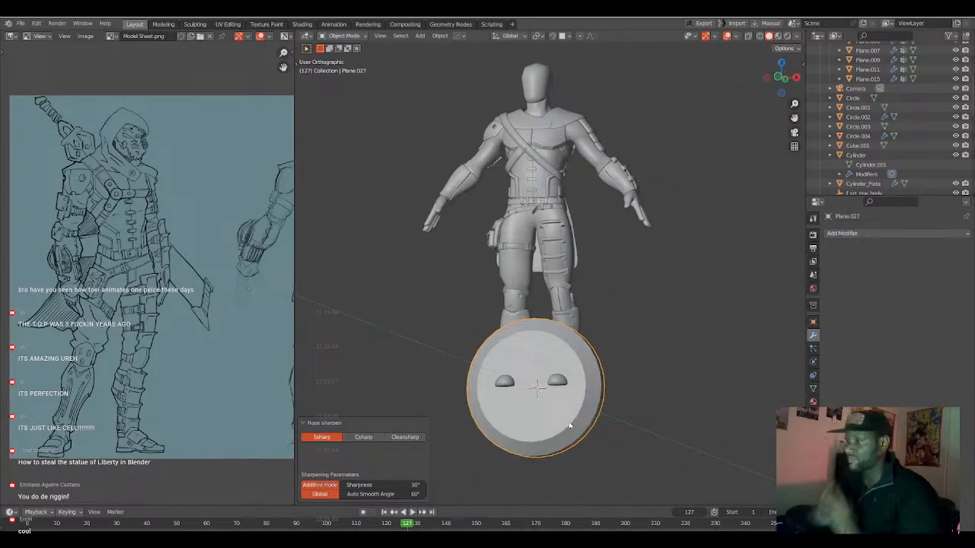
# Examine the disc's mesh and slanted rim from the front and at an angle.
pyautogui.press('KP_1')
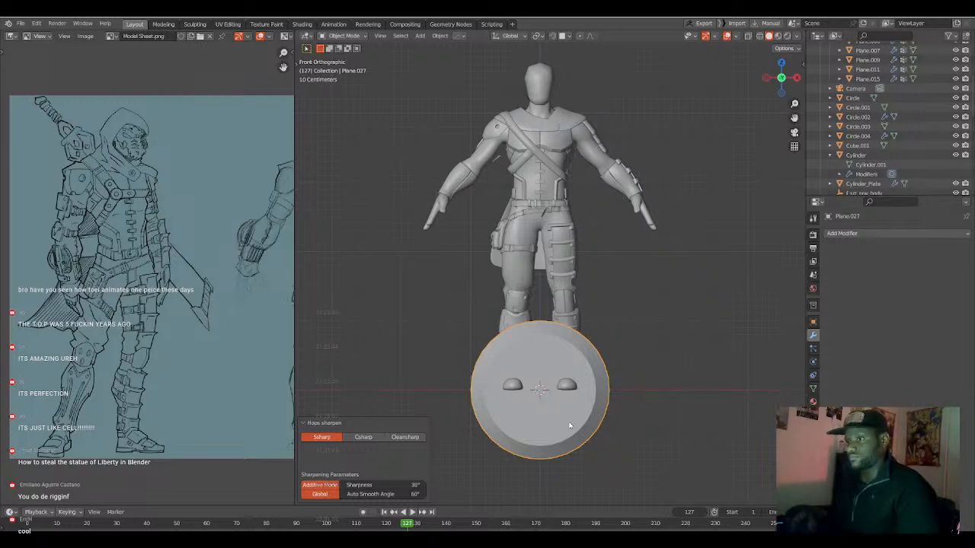
pyautogui.press('Tab')
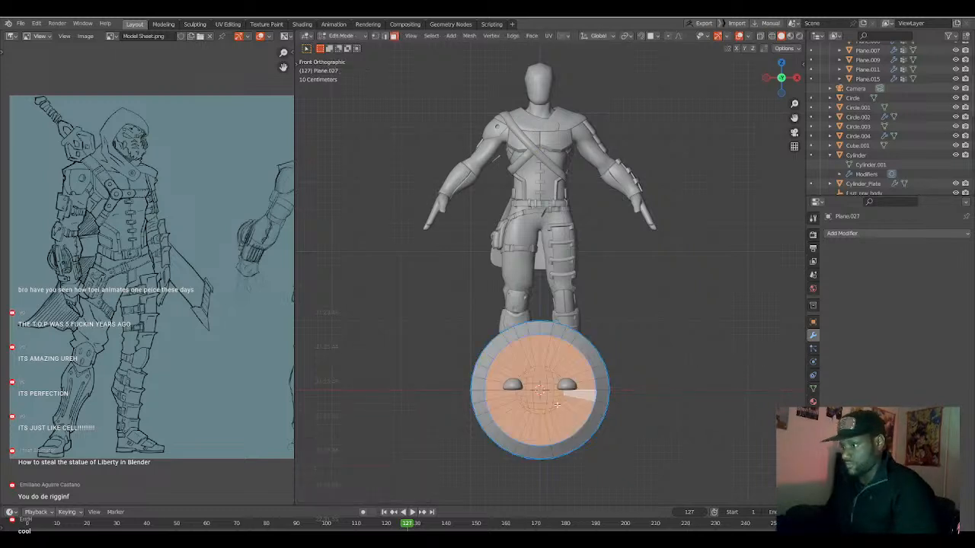
pyautogui.keyDown('shift'); pyautogui.moveTo(560, 408); pyautogui.dragTo(535, 439, button='middle'); pyautogui.keyUp('shift')
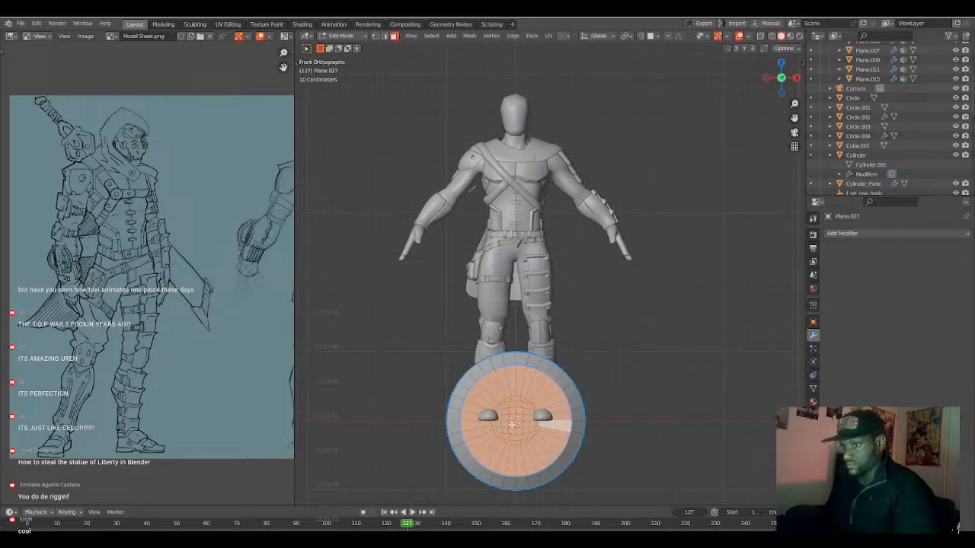
pyautogui.scroll(-2, 514, 421)
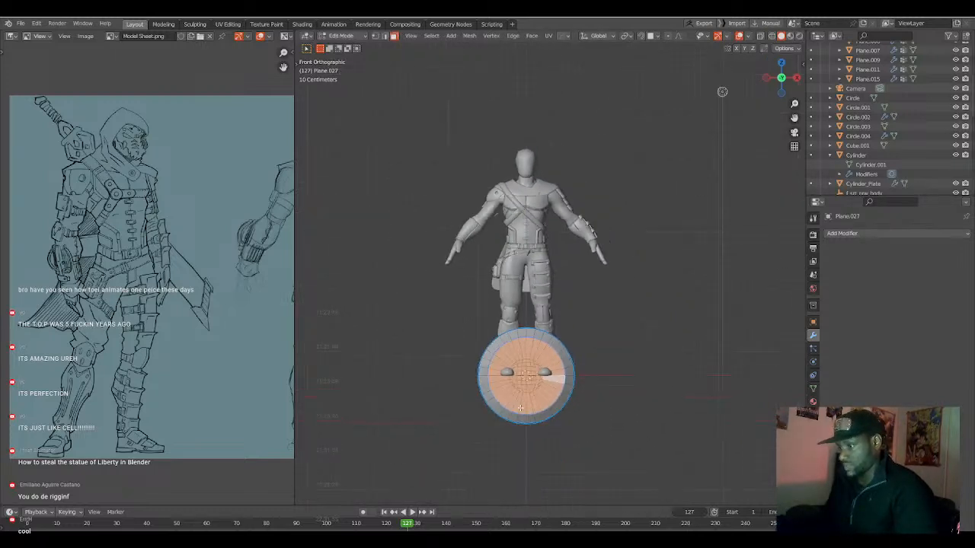
pyautogui.scroll(2, 521, 409)
pyautogui.moveTo(520, 412)
pyautogui.mouseDown(button='middle')
pyautogui.moveTo(549, 415)
pyautogui.moveTo(524, 417)
pyautogui.mouseUp(button='middle')
pyautogui.press('Tab')
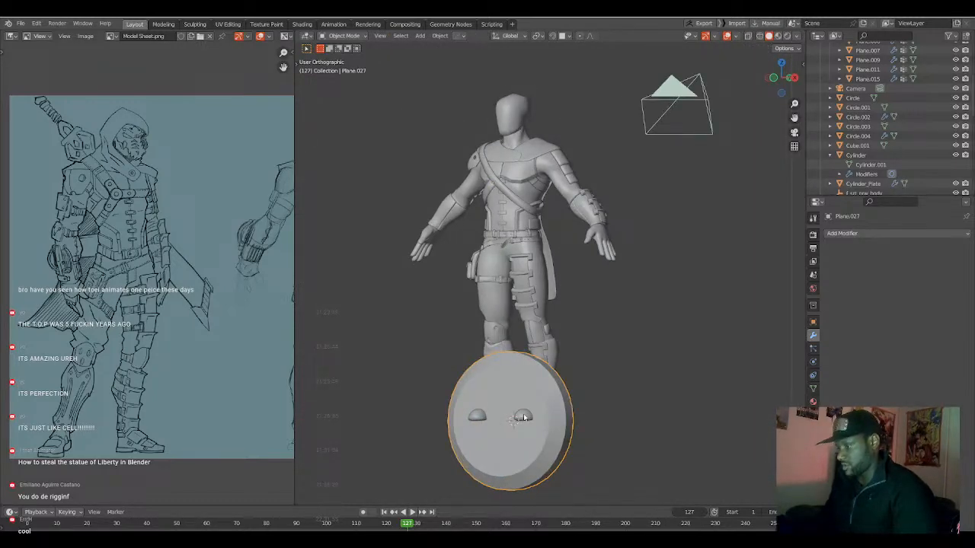
# Hide everything except the disc and add a 2 m plane at the world origin.
pyautogui.press('KP_1')
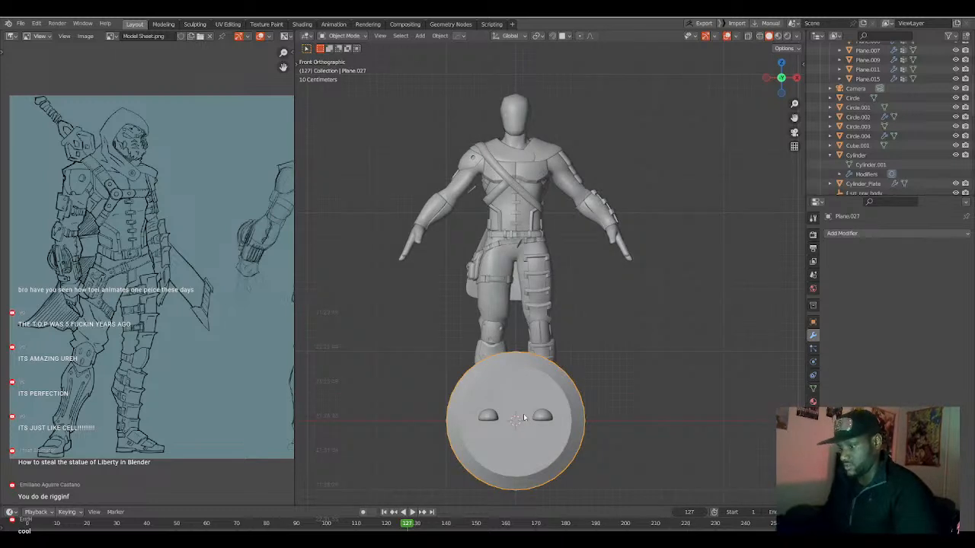
pyautogui.hotkey('shift', 'h')
pyautogui.click(524, 417)
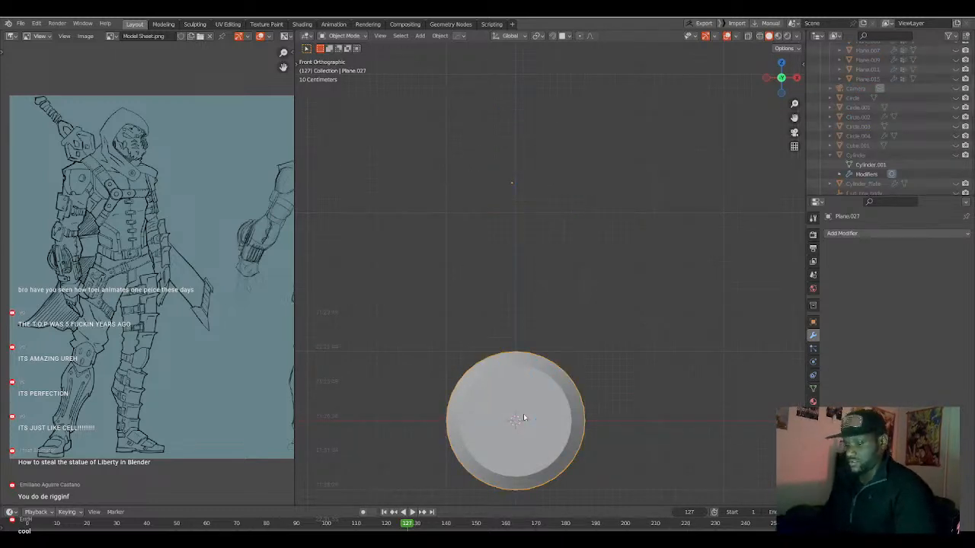
pyautogui.hotkey('shift', 'a')
pyautogui.moveTo(510, 363)
pyautogui.click(552, 365)
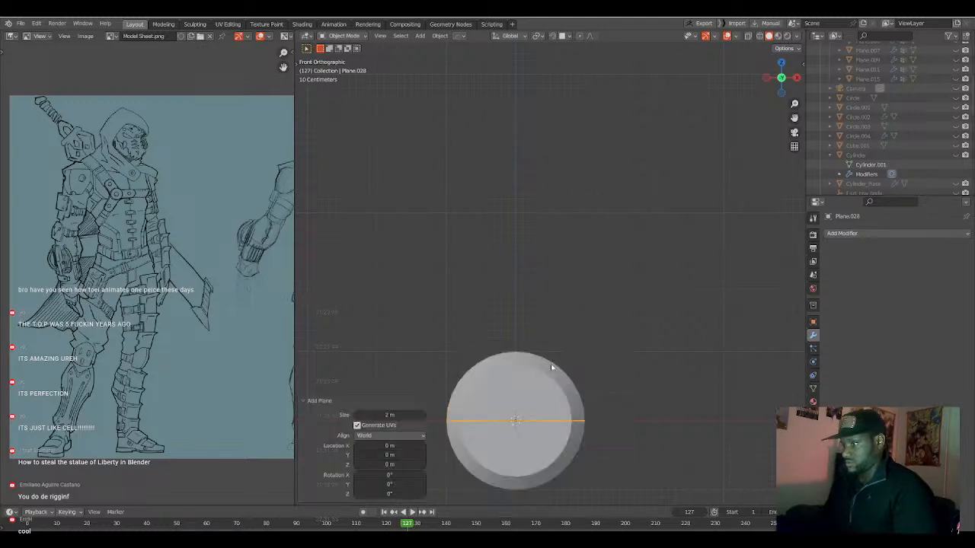
# Rotate the new plane 90° about X and raise it along Z well above the disc.
pyautogui.press('Tab')
pyautogui.write('rx')
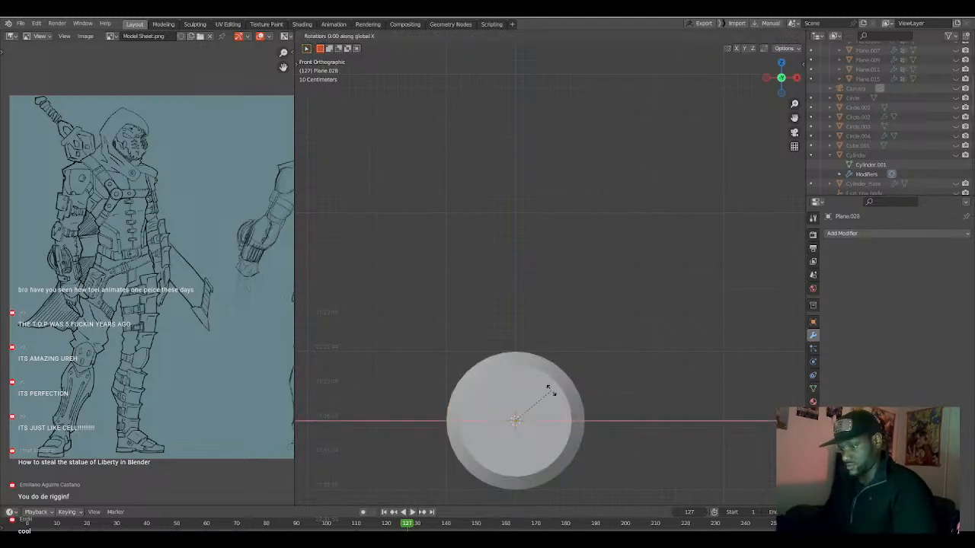
pyautogui.write('90')
pyautogui.press('Return')
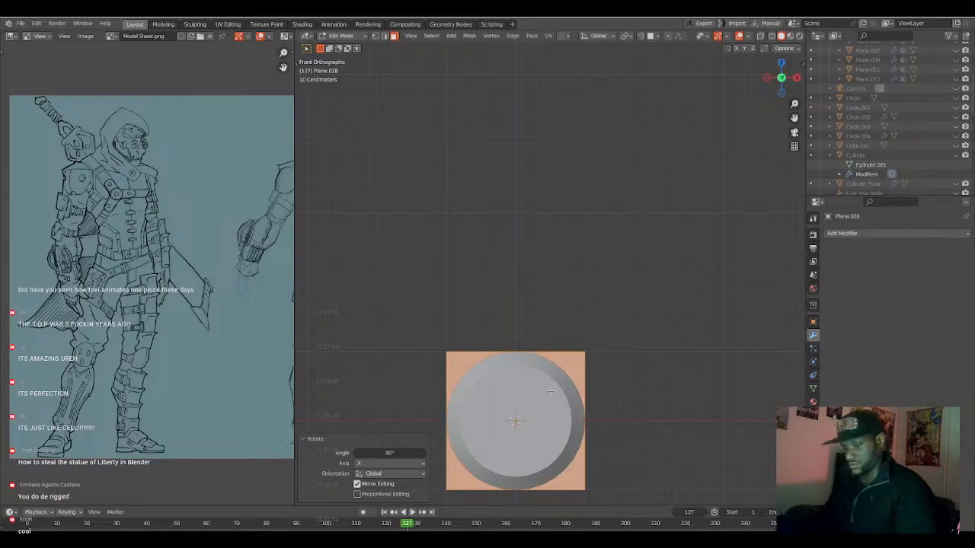
pyautogui.press('g')
pyautogui.press('z')
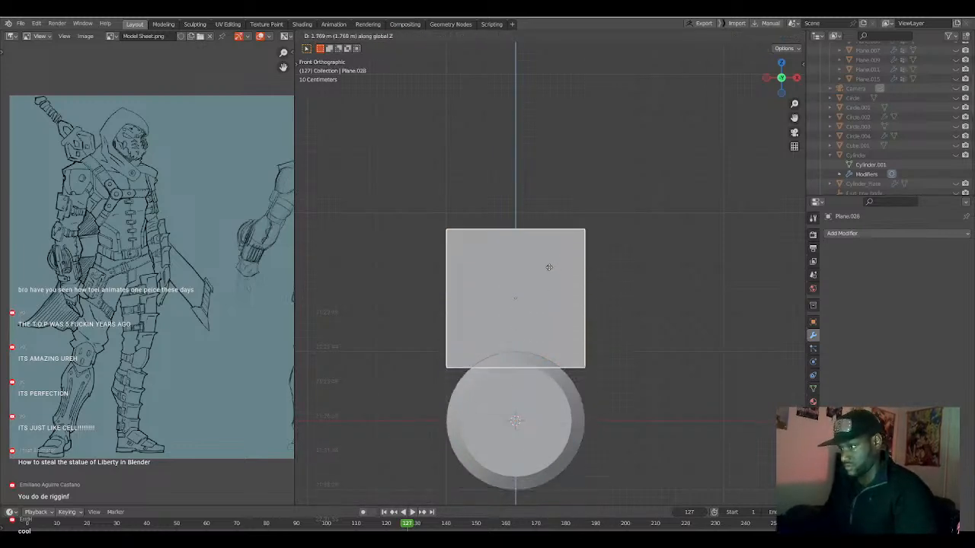
pyautogui.click(551, 181)
pyautogui.press('Tab')
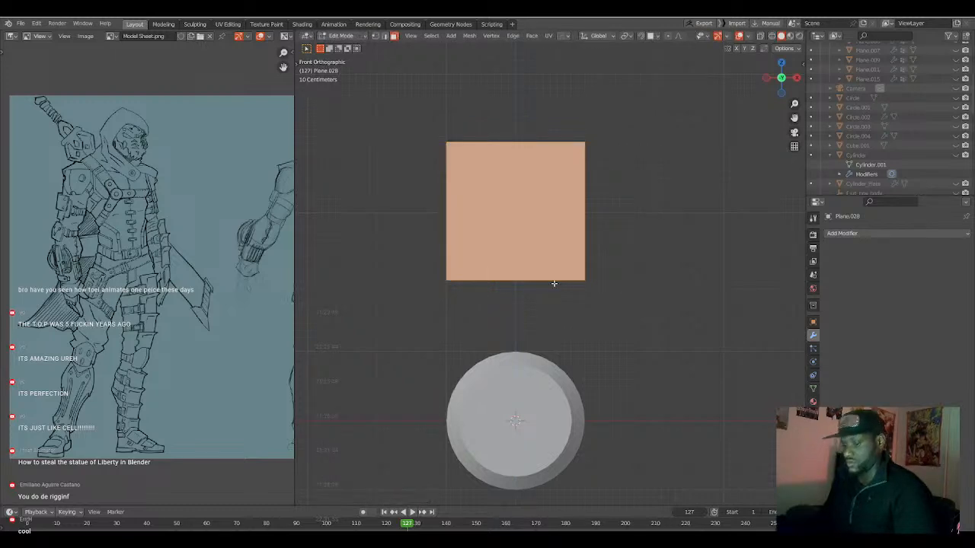
# Subdivide the plane twice into a 4 × 4 grid of faces.
pyautogui.rightClick(554, 284)
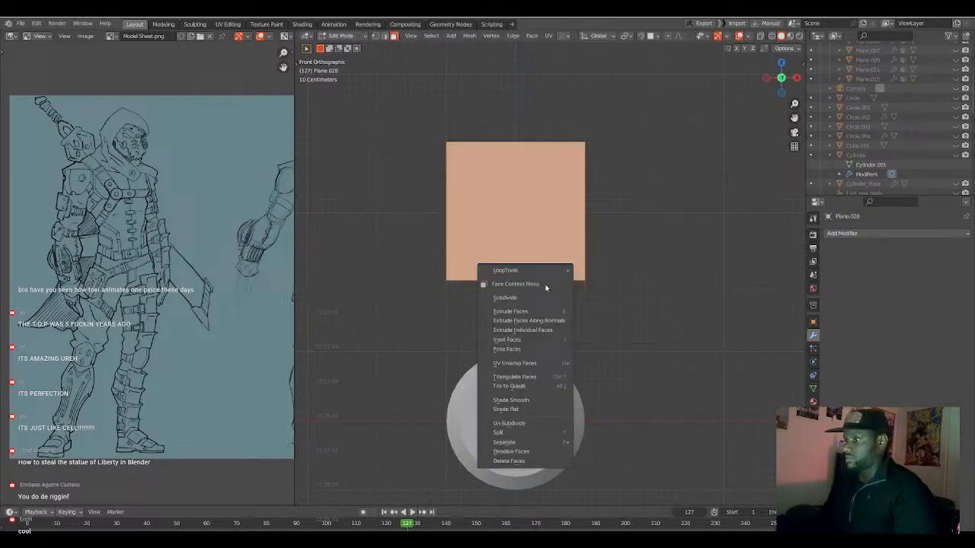
pyautogui.click(533, 298)
pyautogui.rightClick(531, 295)
pyautogui.click(531, 297)
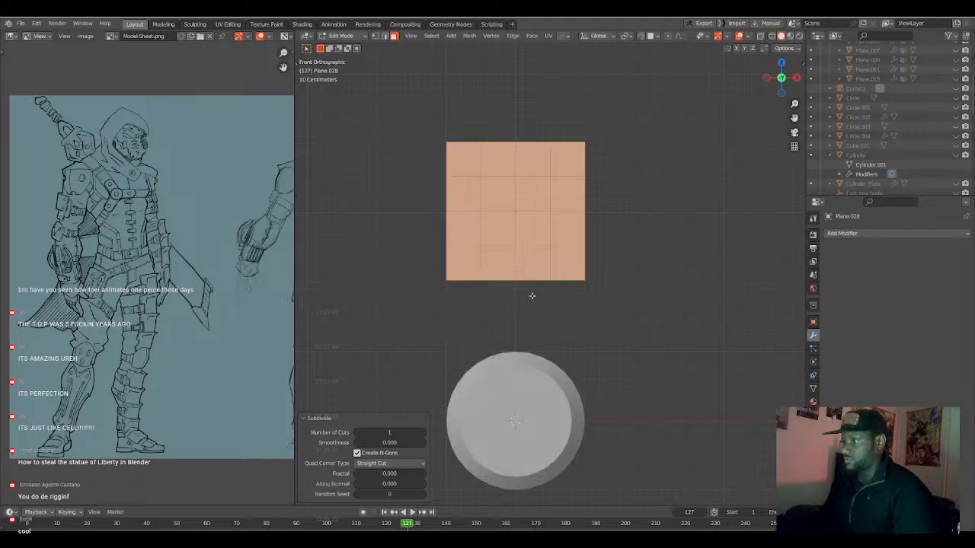
# Try to reshape the subdivided plane into a circle with LoopTools, and undo the attempt.
pyautogui.rightClick(532, 296)
pyautogui.moveTo(533, 272)
pyautogui.click(587, 279)
pyautogui.hotkey('ctrl', 'z')
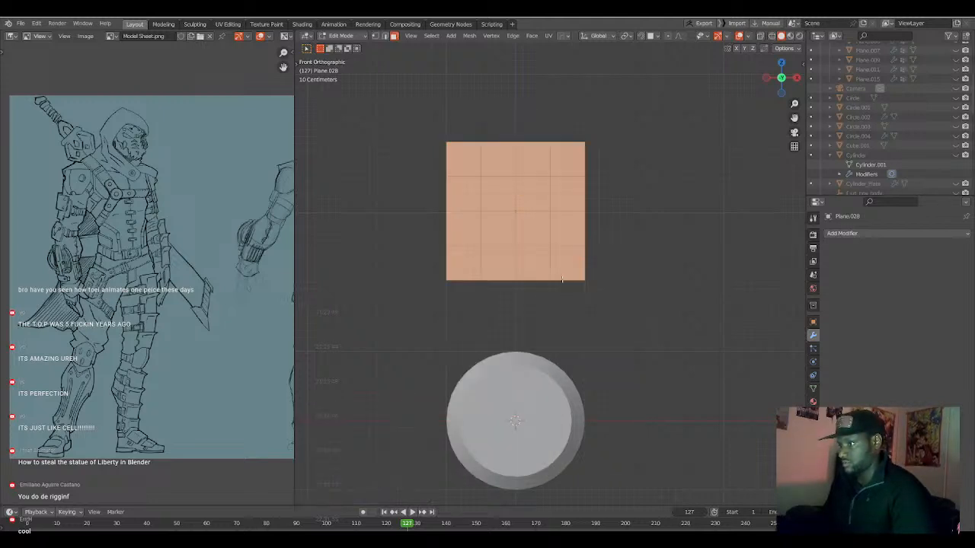
pyautogui.hotkey('ctrl', 'z')
pyautogui.hotkey('ctrl', 'shift', 'z')
# Shape the subdivided plane's outer edge loop into a circle with LoopTools and scale the loop up by about 3.8.
pyautogui.keyDown('alt'); pyautogui.keyDown('shift'); pyautogui.click(505, 142); pyautogui.keyUp('shift'); pyautogui.keyUp('alt')
pyautogui.rightClick(526, 238)
pyautogui.moveTo(533, 237)
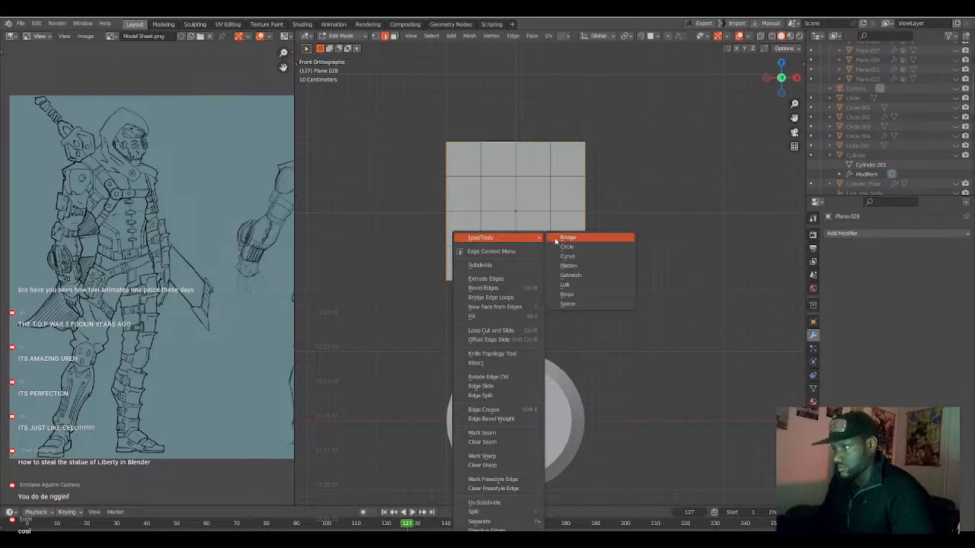
pyautogui.click(566, 247)
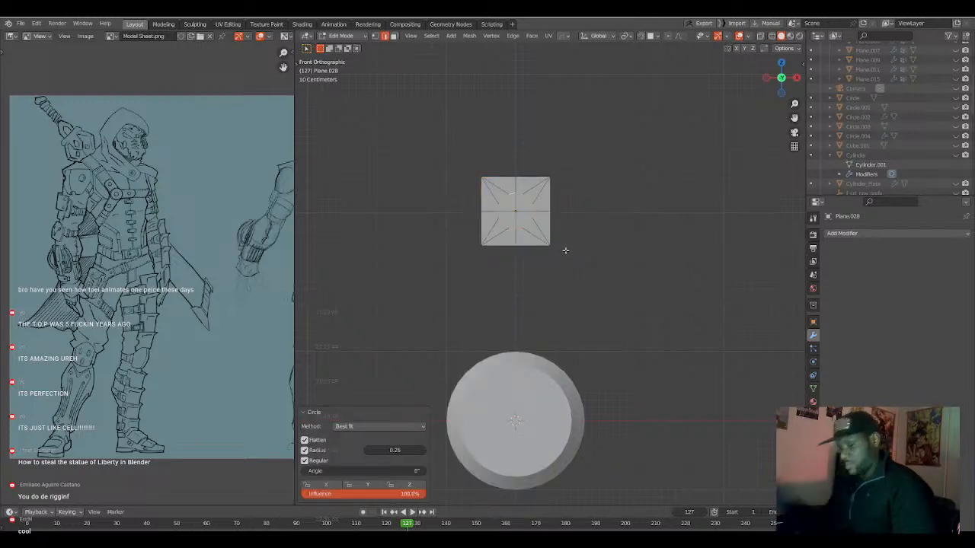
pyautogui.press('s')
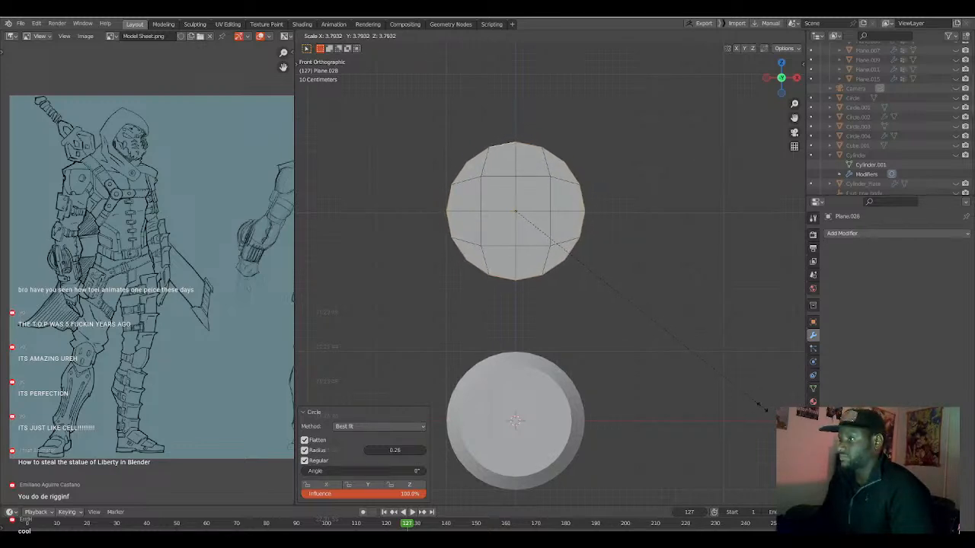
pyautogui.click(766, 409)
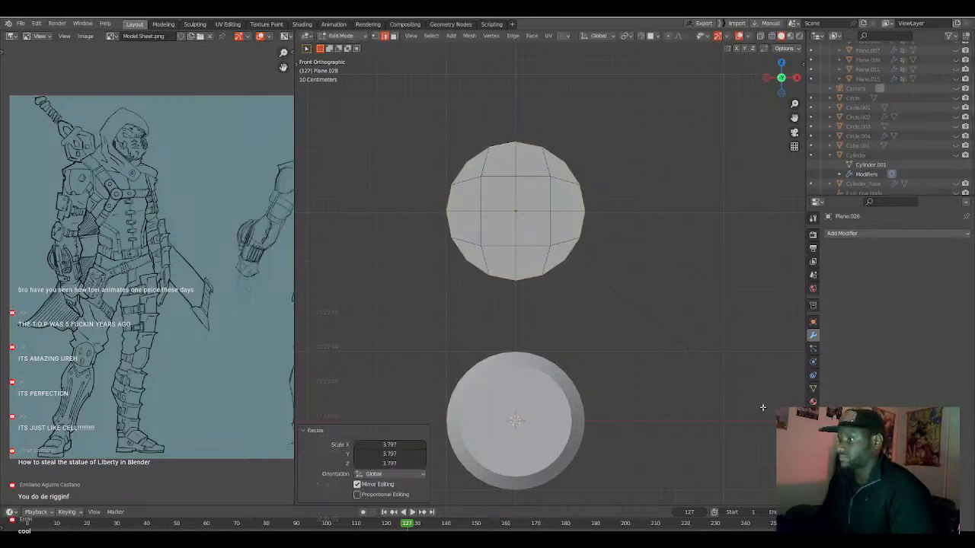
pyautogui.click(585, 228)
pyautogui.keyDown('ctrl'); pyautogui.click(528, 276); pyautogui.keyUp('ctrl')
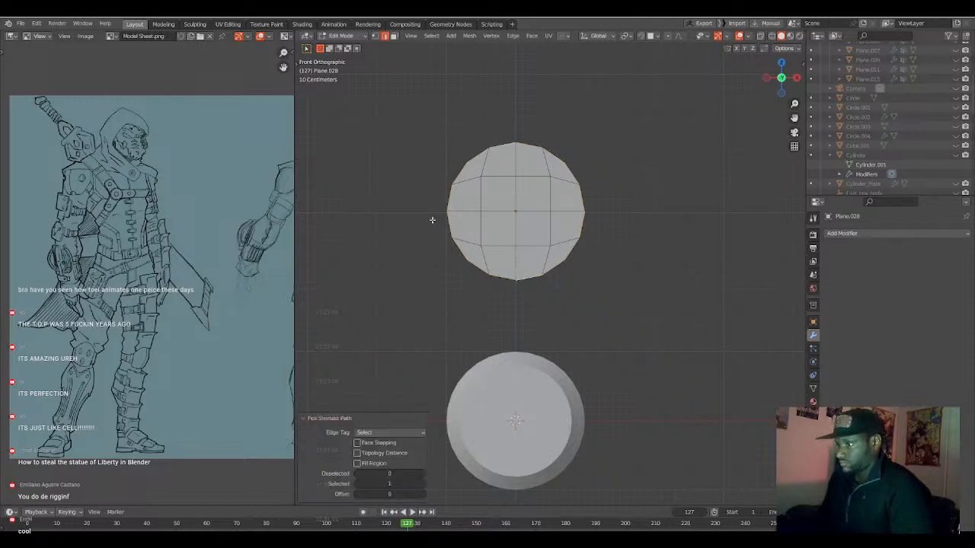
pyautogui.press('e')
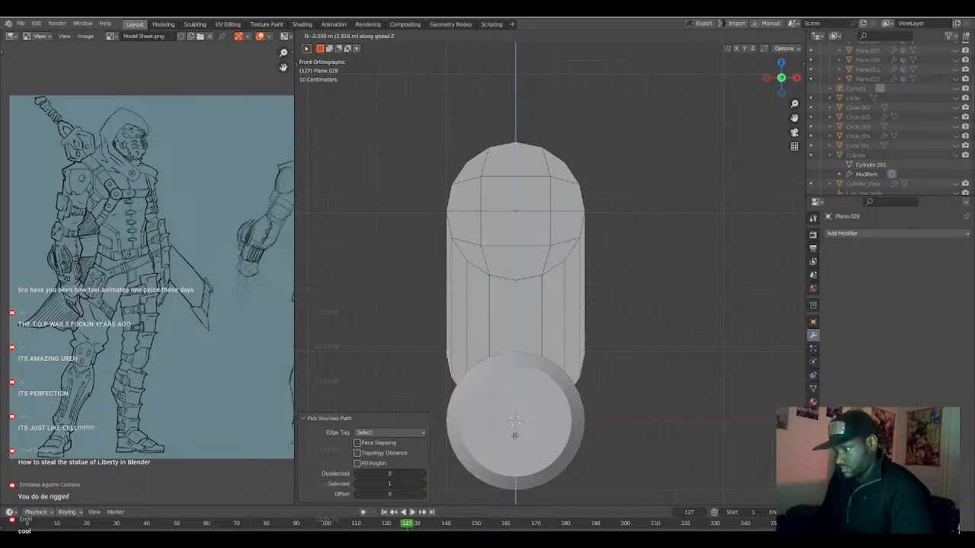
pyautogui.rightClick(518, 497)
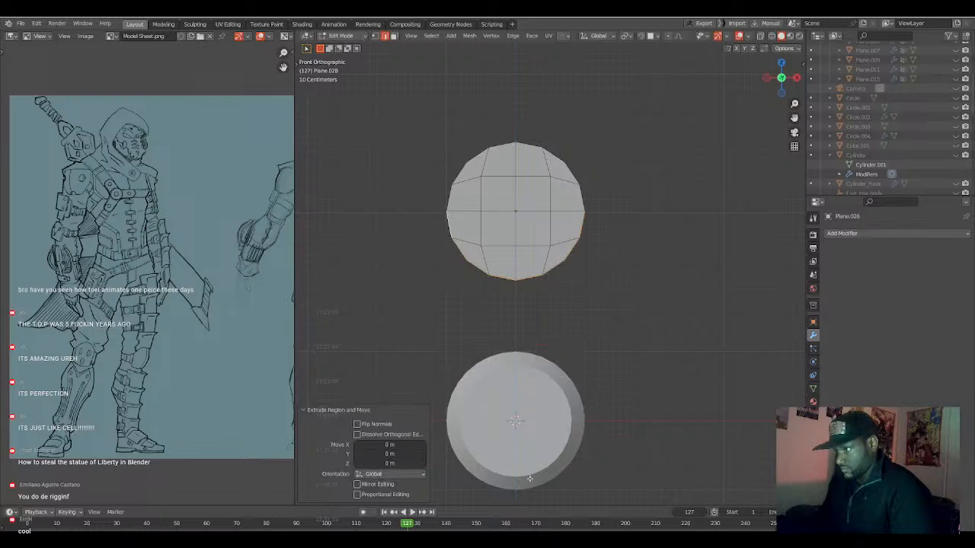
pyautogui.press('x')
pyautogui.click(583, 373)
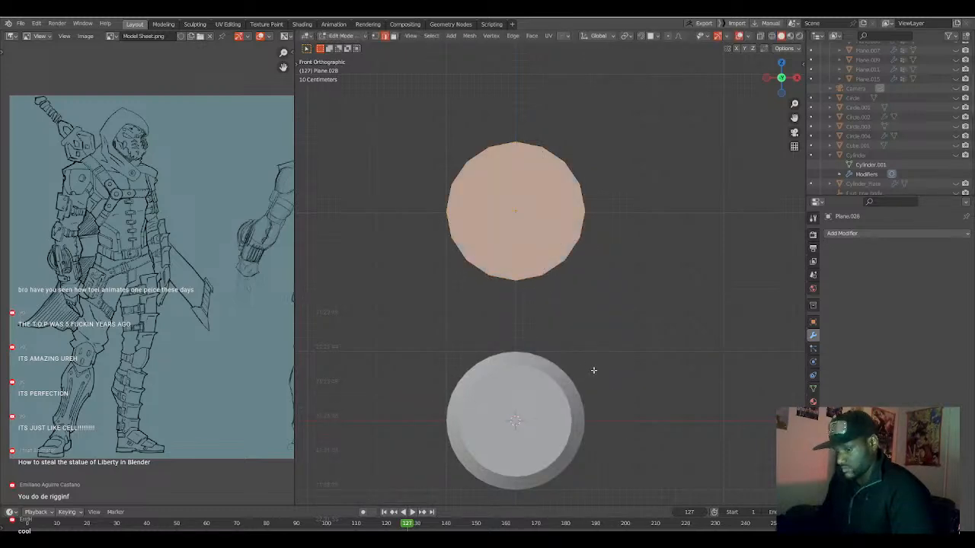
# Scale the whole circular grid mesh down to about 0.91 of its size and clear the selection.
pyautogui.press('s')
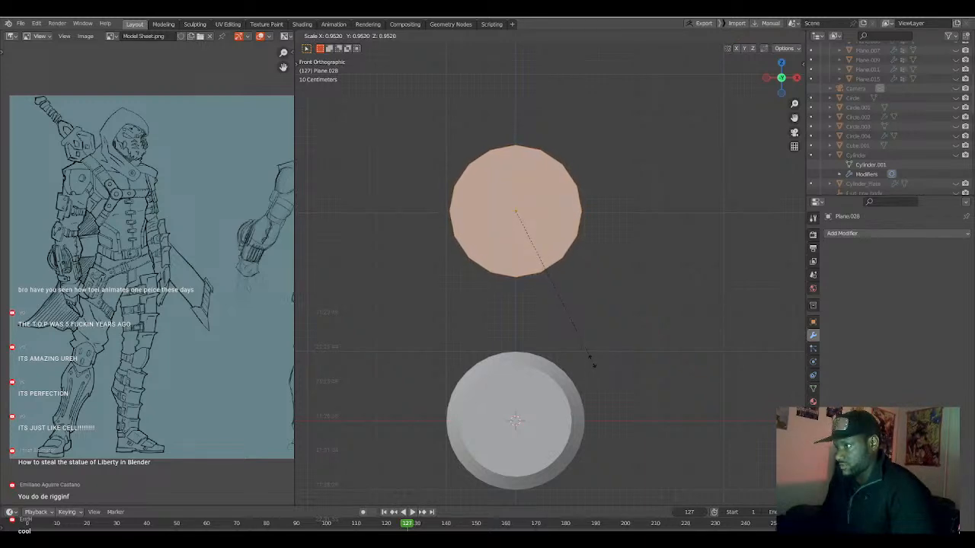
pyautogui.click(591, 356)
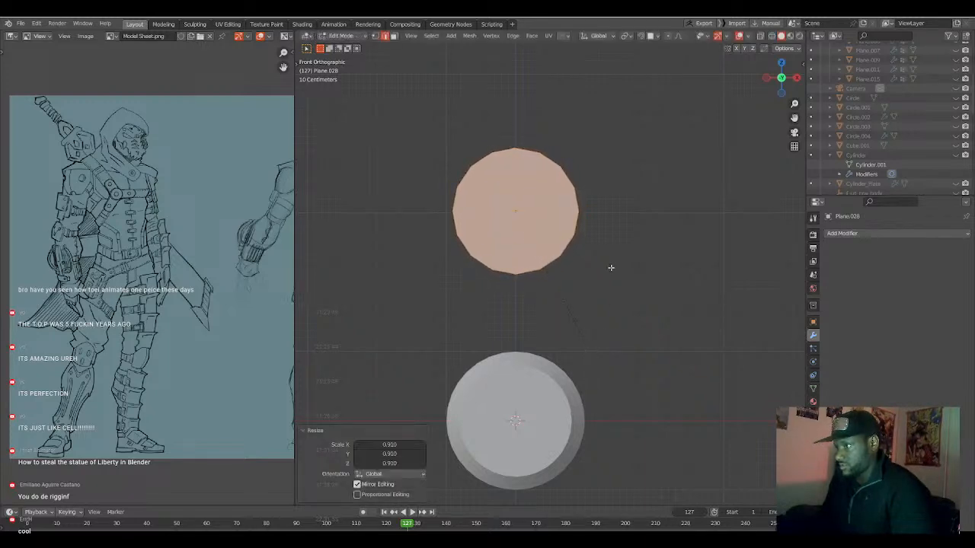
pyautogui.press('Tab')
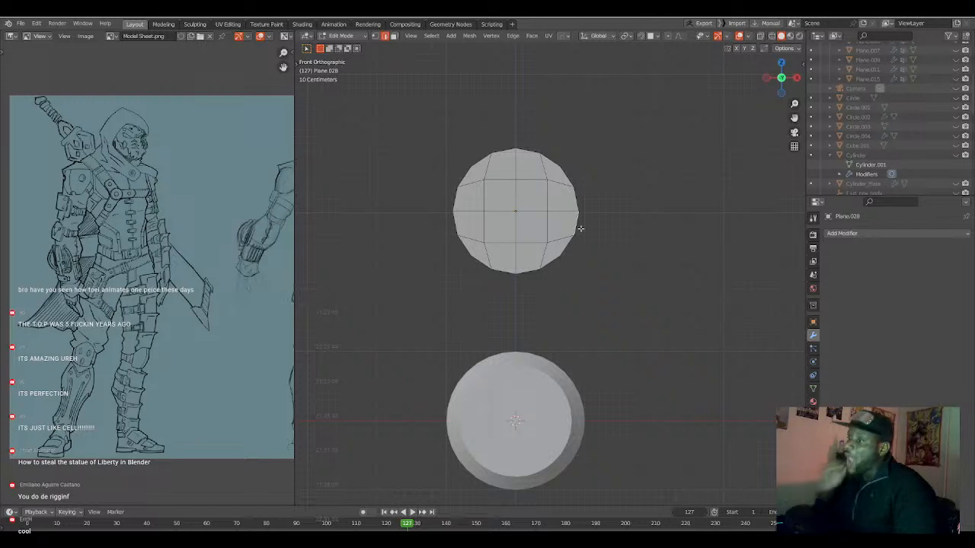
# Extrude the lower half of the circle's rim down along Z behind the disc and flatten the extruded edges with Z scale 0.
pyautogui.keyDown('ctrl'); pyautogui.click(454, 227); pyautogui.keyUp('ctrl')
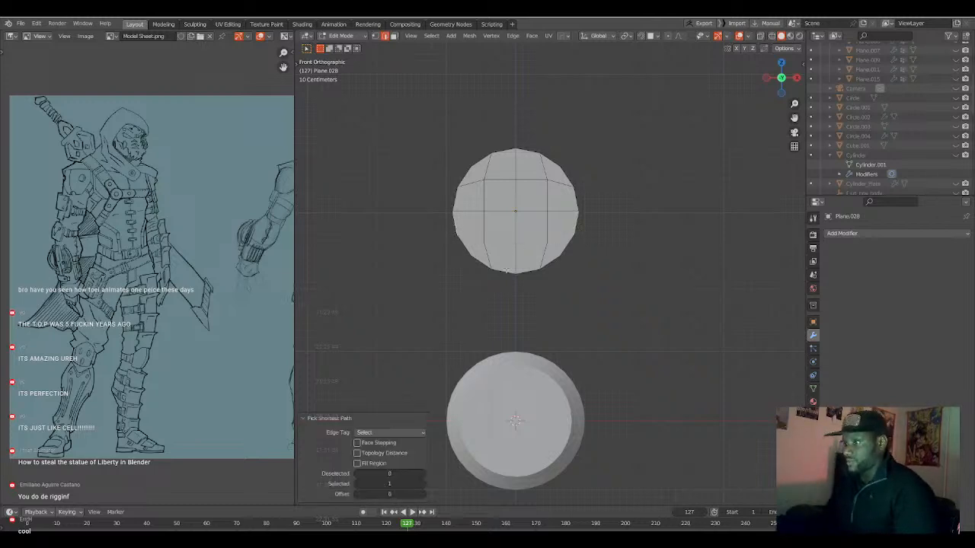
pyautogui.keyDown('ctrl'); pyautogui.click(457, 224); pyautogui.keyUp('ctrl')
pyautogui.hotkey('ctrl', 'z')
pyautogui.keyDown('ctrl'); pyautogui.click(485, 263); pyautogui.keyUp('ctrl')
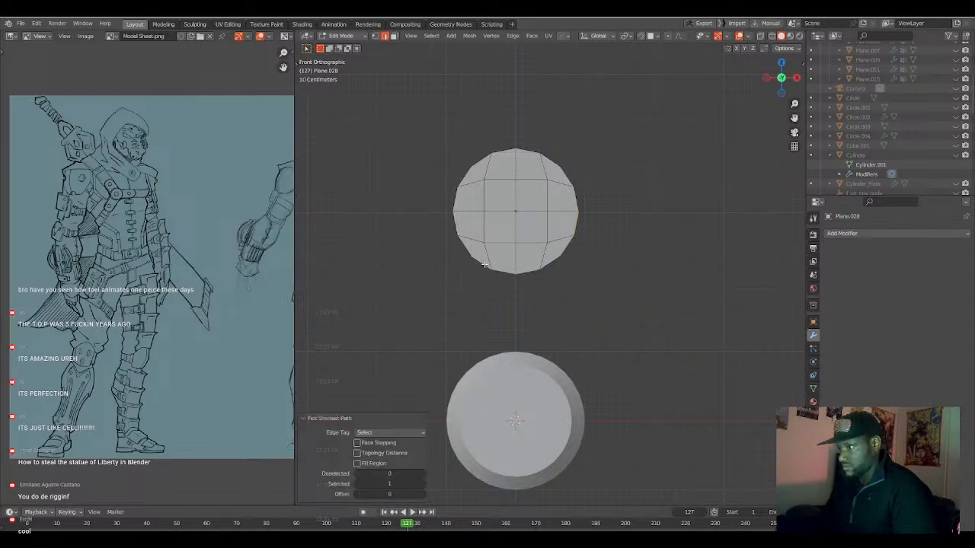
pyautogui.keyDown('ctrl'); pyautogui.click(457, 225); pyautogui.keyUp('ctrl')
pyautogui.press('e')
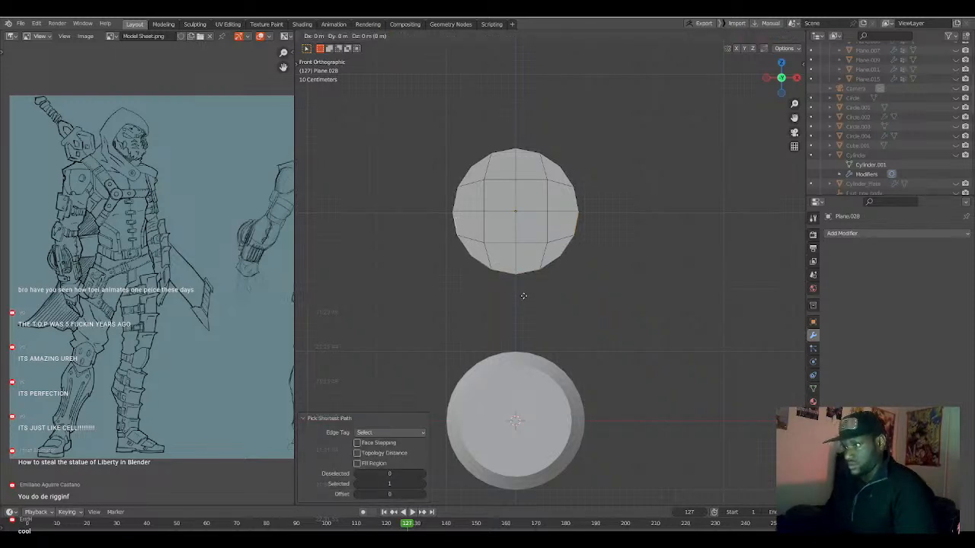
pyautogui.click(527, 490)
pyautogui.write('sz0')
pyautogui.press('Return')
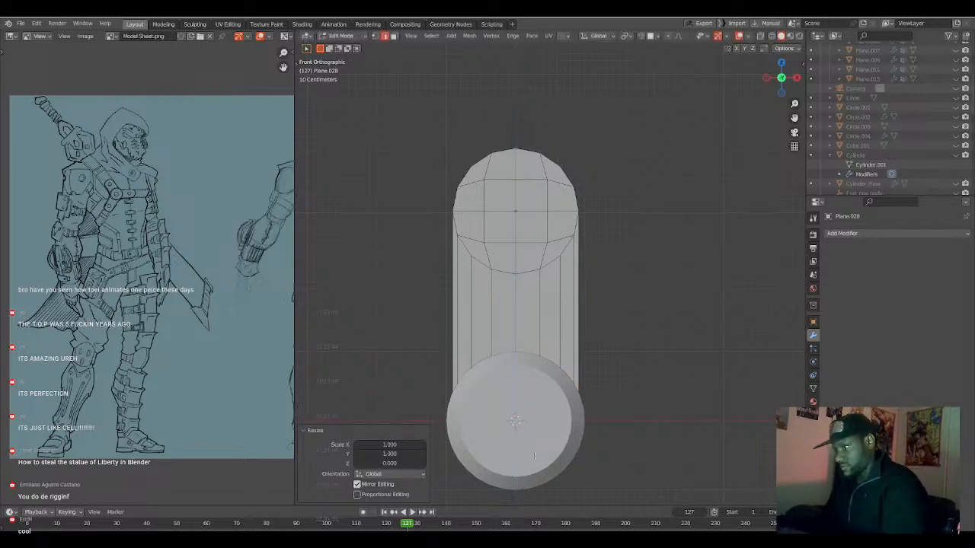
# Duplicate the round-ended arm in place and rotate the copy 90° around the 3D Cursor.
pyautogui.scroll(-3, 525, 429)
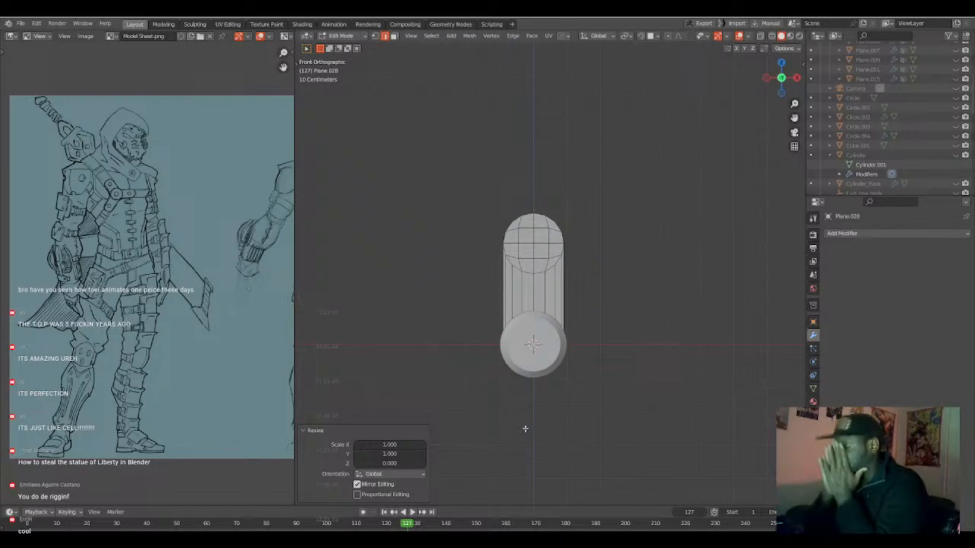
pyautogui.press('a')
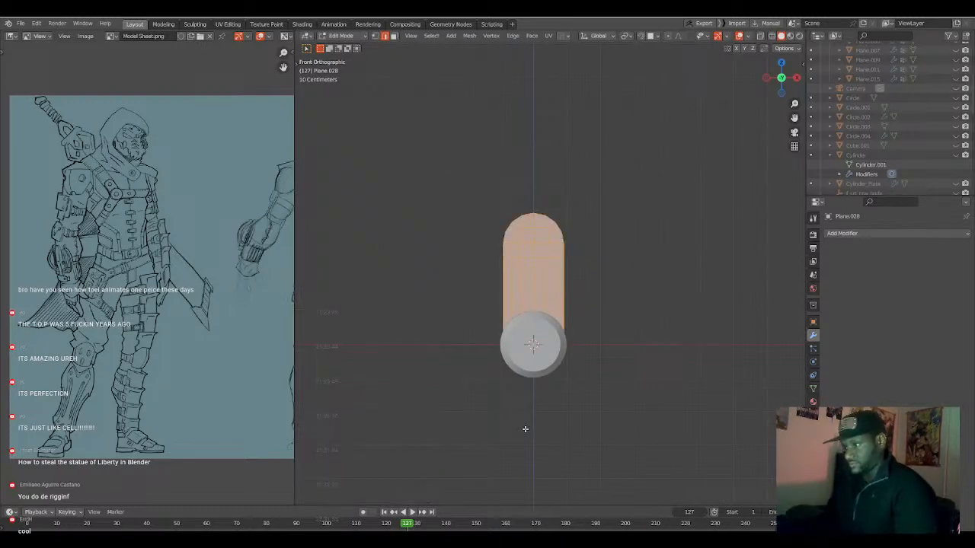
pyautogui.press('Tab')
pyautogui.hotkey('shift', 'd')
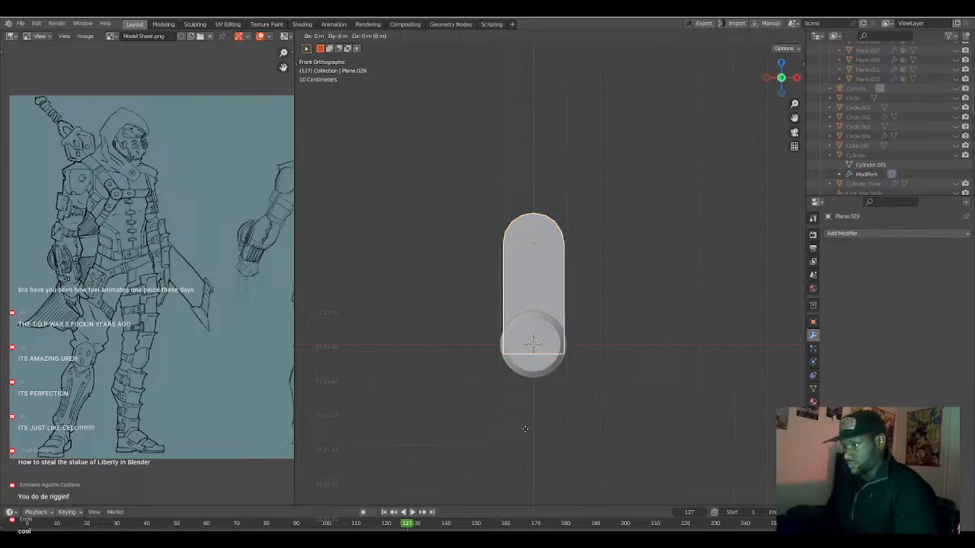
pyautogui.rightClick(525, 429)
pyautogui.press('.')
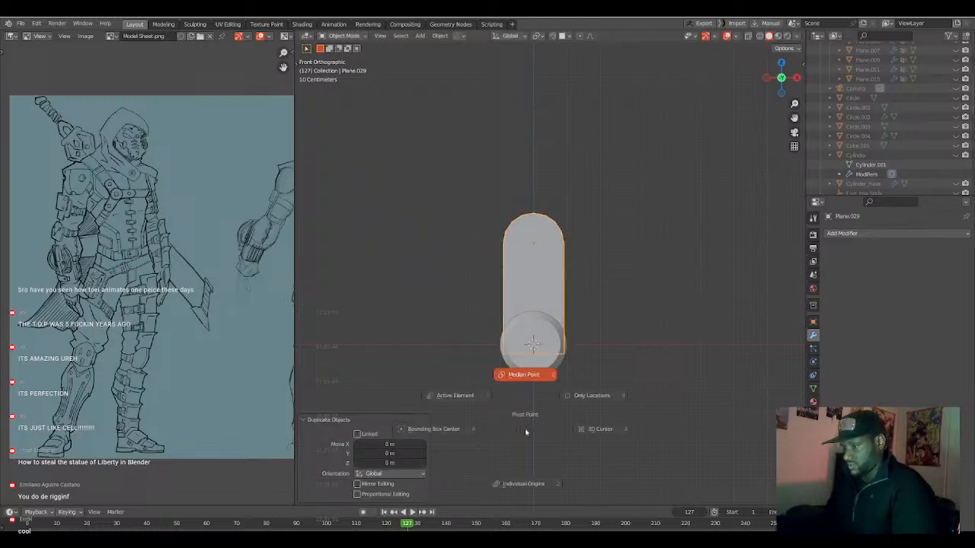
pyautogui.click(579, 434)
pyautogui.press('r')
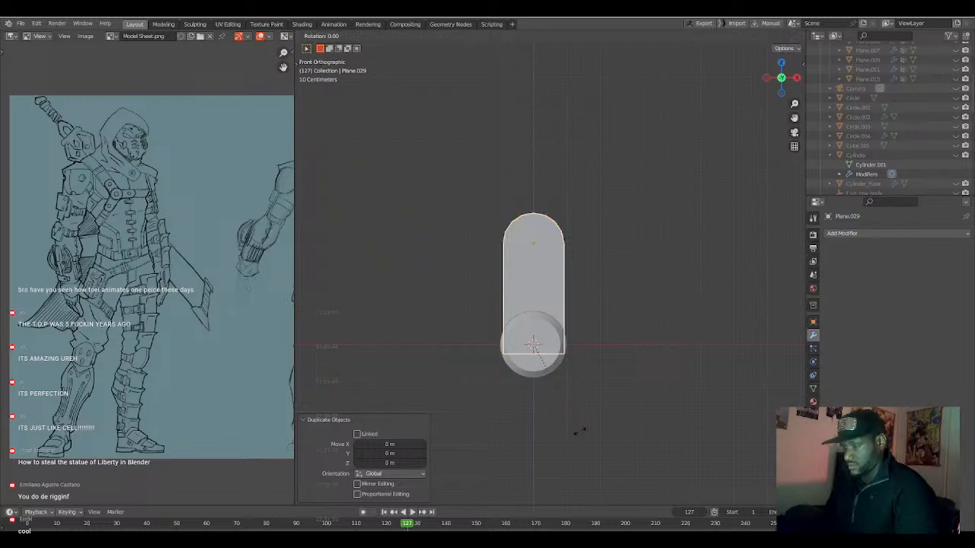
pyautogui.write('90')
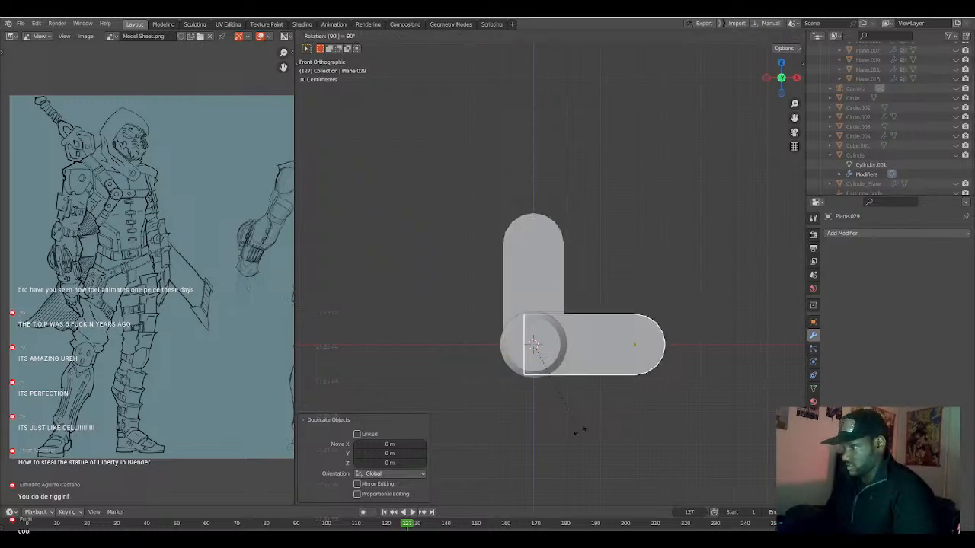
pyautogui.press('Return')
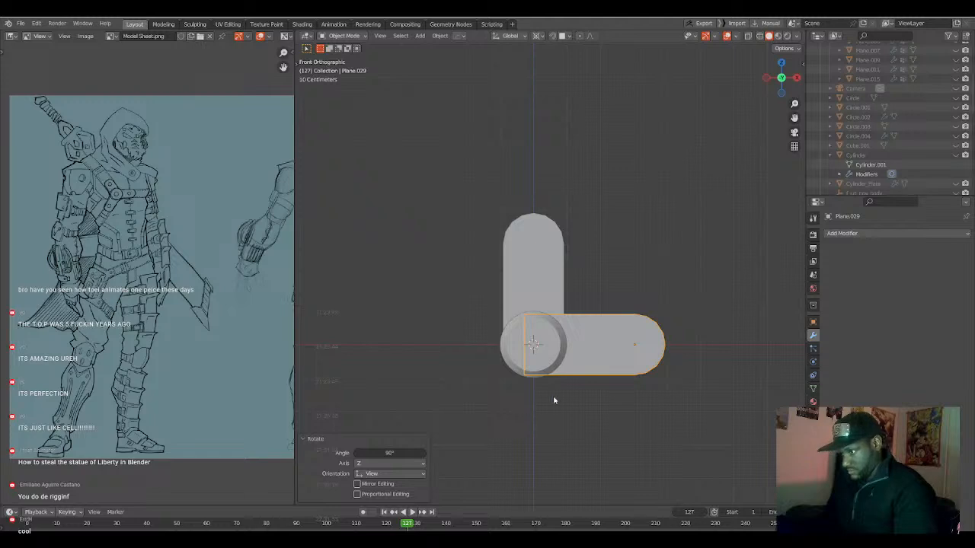
# Mirror the horizontal arm across X using the disc as the mirror centre, and deselect everything.
pyautogui.click(555, 361)
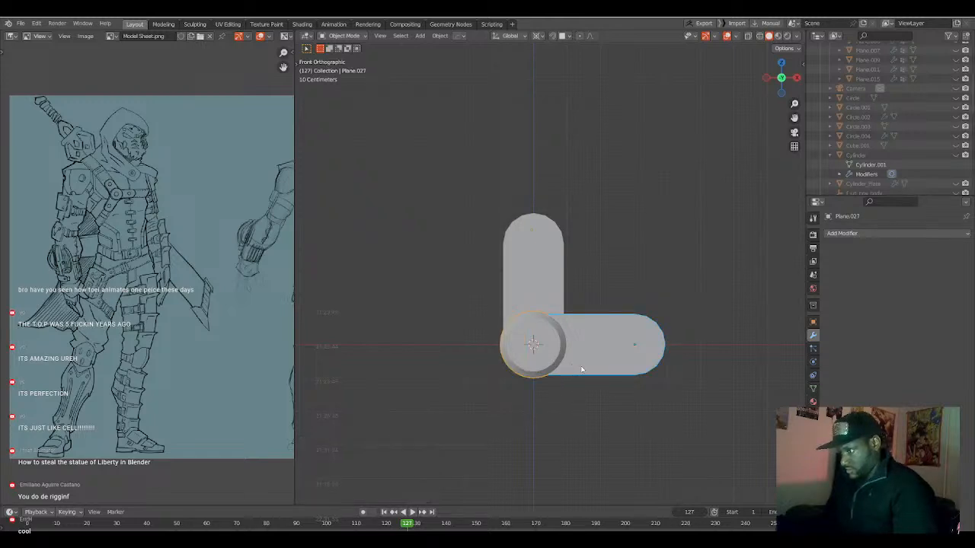
pyautogui.hotkey('alt', 'x')
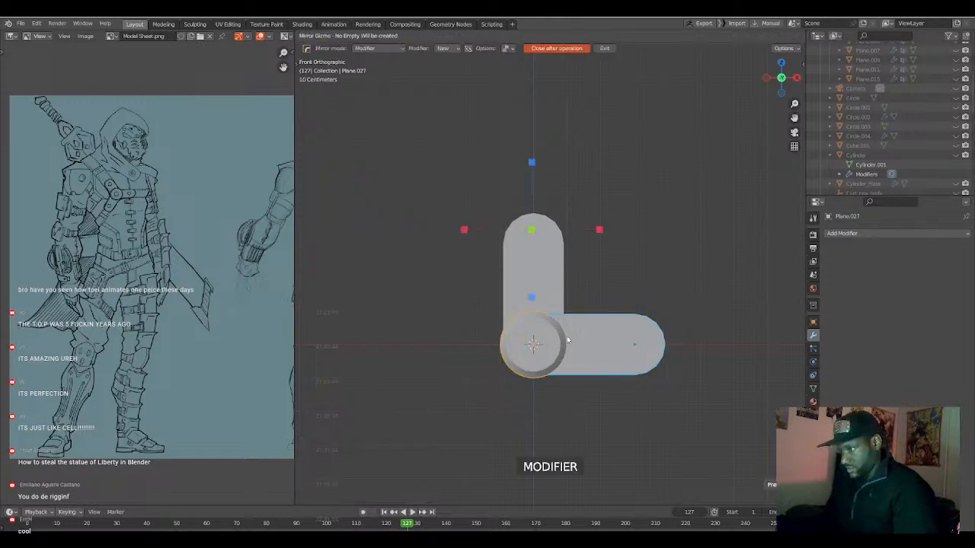
pyautogui.click(599, 231)
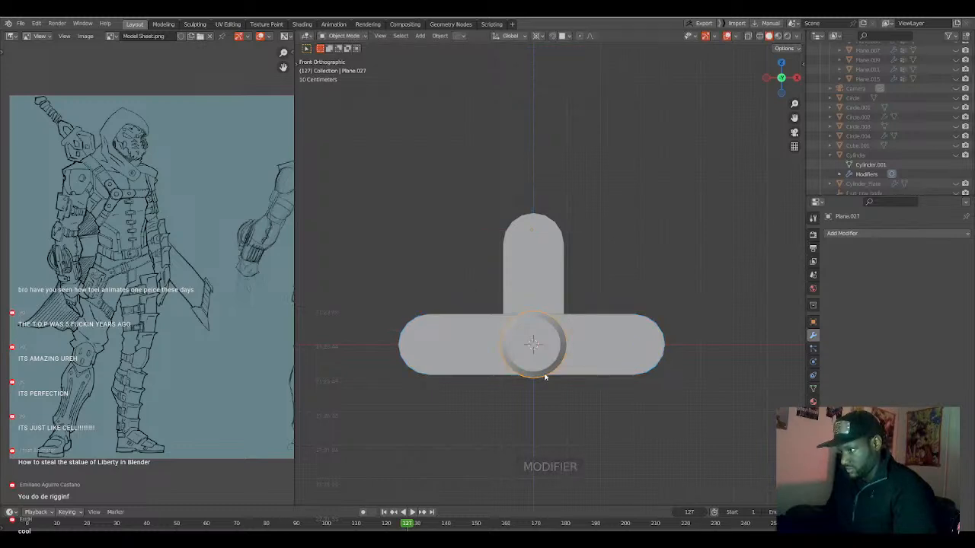
pyautogui.scroll(2, 554, 372)
pyautogui.press('a')
pyautogui.press('a')
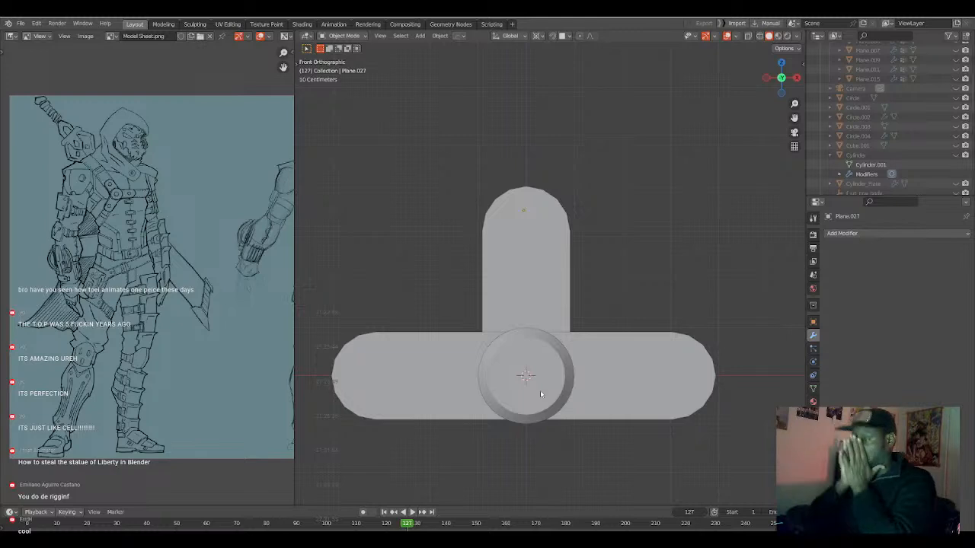
# Join the vertical arm and the mirrored horizontal arms into one object, and check it by hiding and unhiding it.
pyautogui.click(583, 356)
pyautogui.keyDown('shift'); pyautogui.click(542, 293); pyautogui.keyUp('shift')
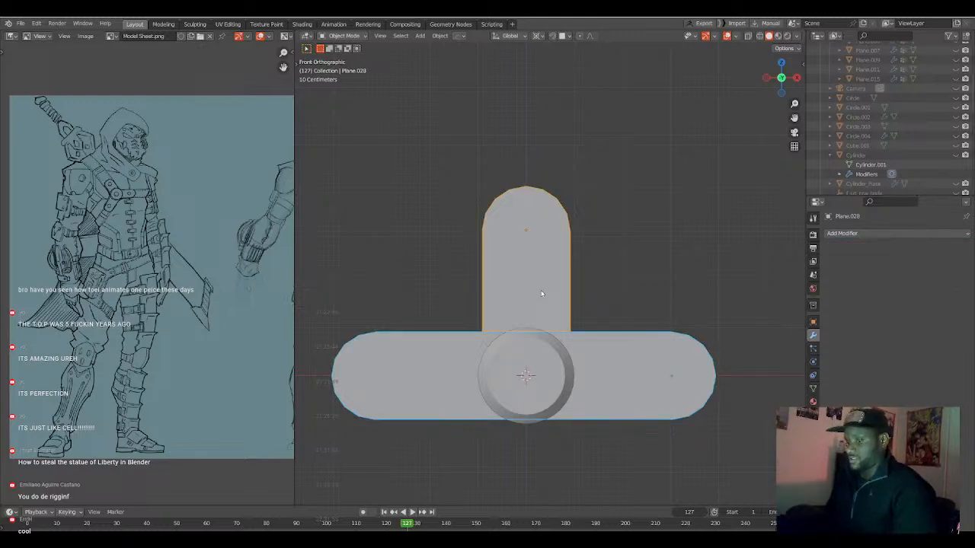
pyautogui.click(600, 338)
pyautogui.click(557, 301)
pyautogui.keyDown('shift'); pyautogui.click(585, 364); pyautogui.keyUp('shift')
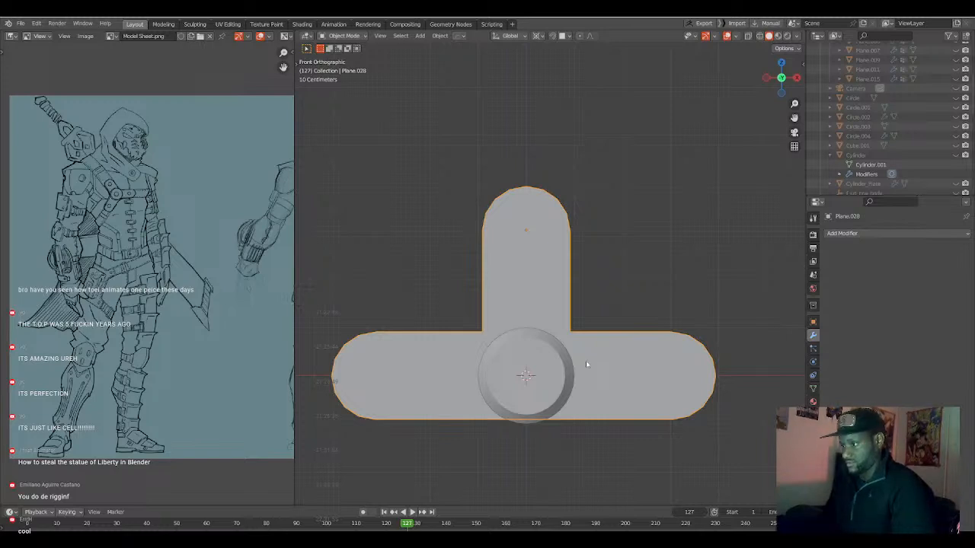
pyautogui.press('Tab')
pyautogui.press('Tab')
pyautogui.press('h')
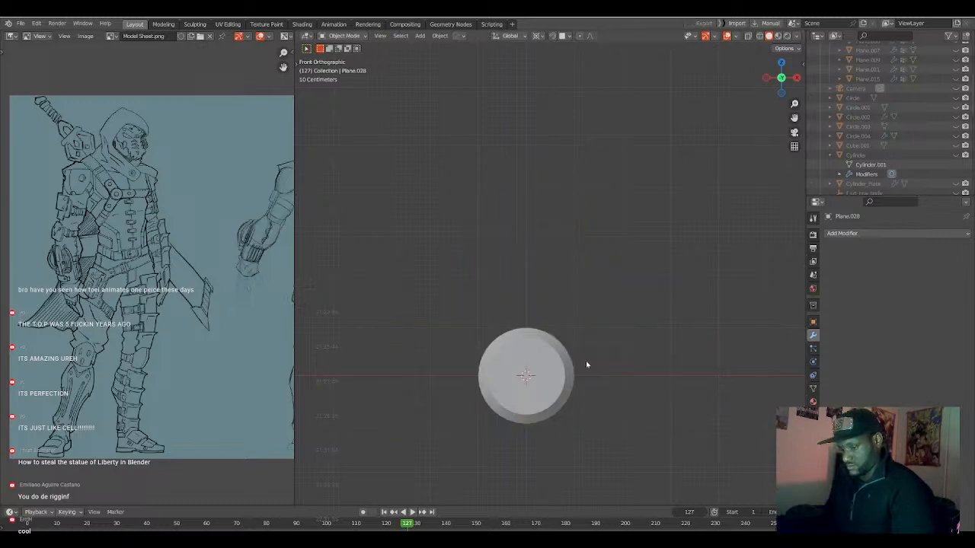
pyautogui.hotkey('alt', 'h')
# Move the joined arms down along Z by about 0.16 m.
pyautogui.press('g')
pyautogui.press('z')
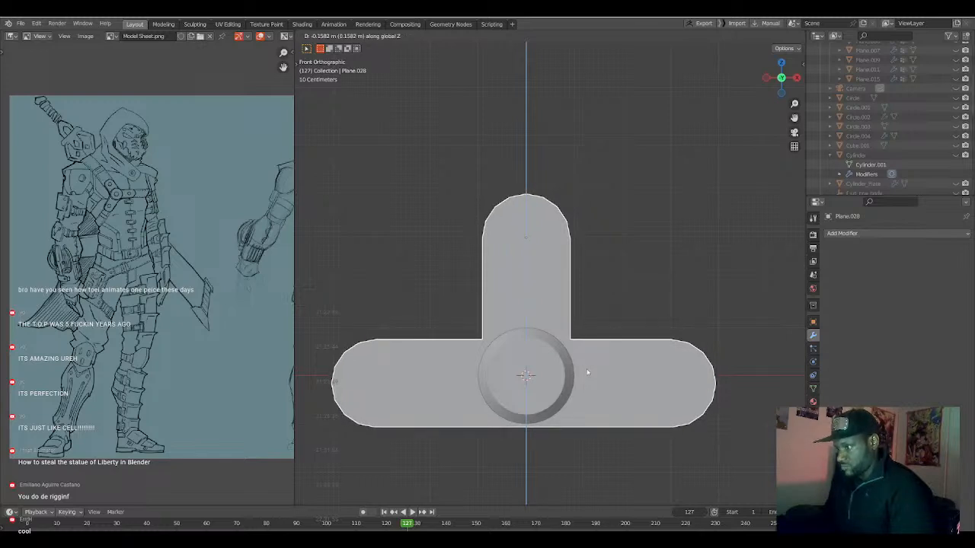
pyautogui.click(587, 370)
# Scale the disc's whole mesh up by about 1.15 over the arms' junction.
pyautogui.click(565, 372)
pyautogui.press('Tab')
pyautogui.press('a')
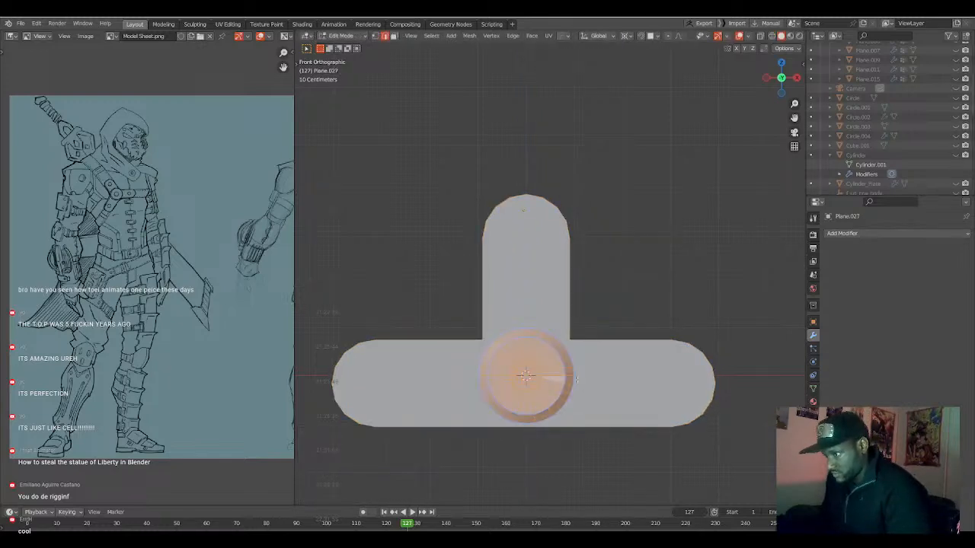
pyautogui.press('s')
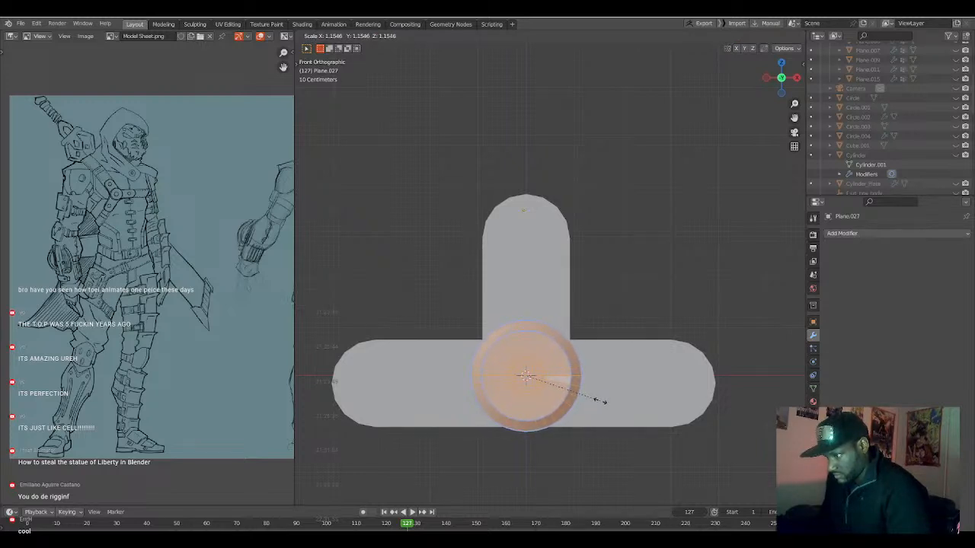
pyautogui.click(586, 394)
pyautogui.press('Tab')
# Open the joined arms' mesh for editing in the front view with wireframe display.
pyautogui.click(593, 375)
pyautogui.moveTo(593, 375); pyautogui.dragTo(583, 377, button='middle')
pyautogui.press('Tab')
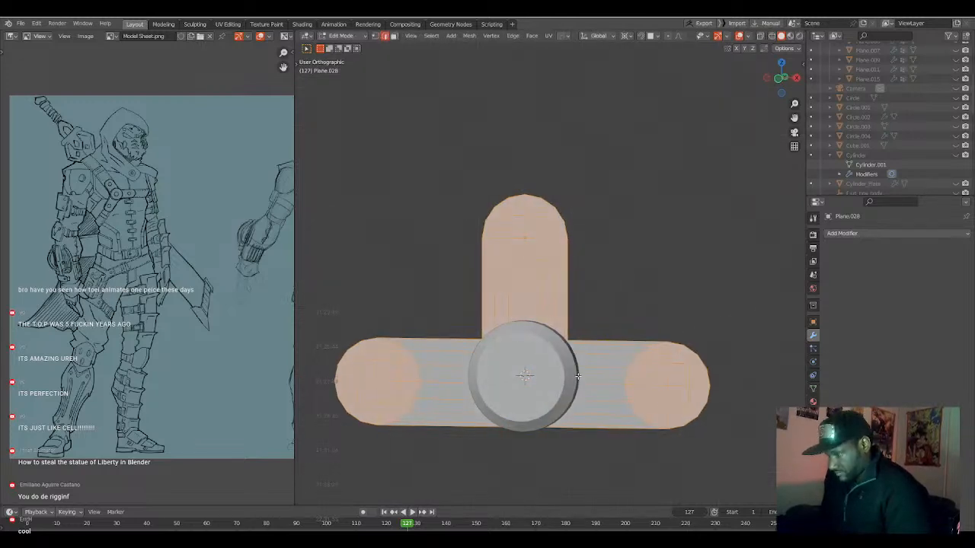
pyautogui.press('KP_1')
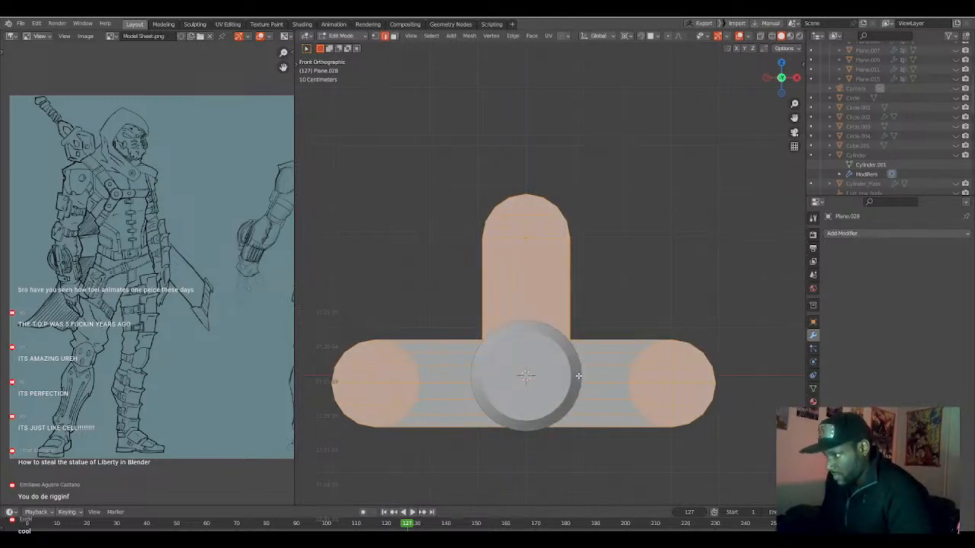
pyautogui.hotkey('shift', 'z')
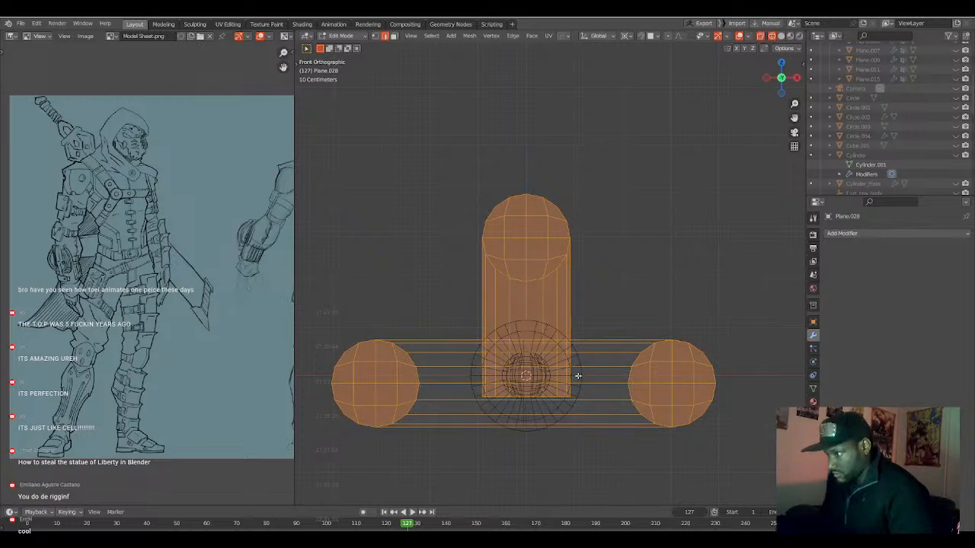
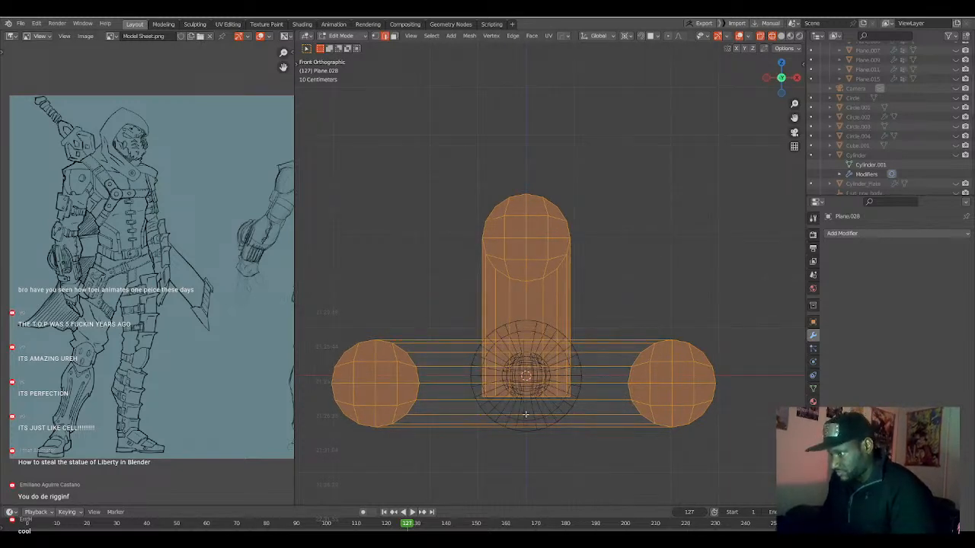
# Symmetrize the mesh and cut out the horizontal tube's middle by beveling its centre edge loop 0.899 m wide and deleting those faces.
pyautogui.hotkey('alt', 'a')
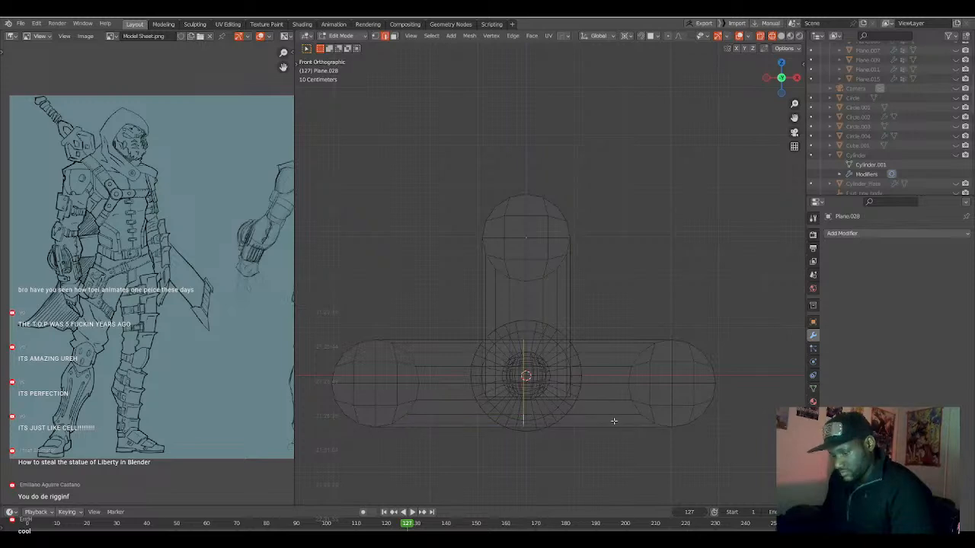
pyautogui.hotkey('alt', 'x')
pyautogui.click(527, 420)
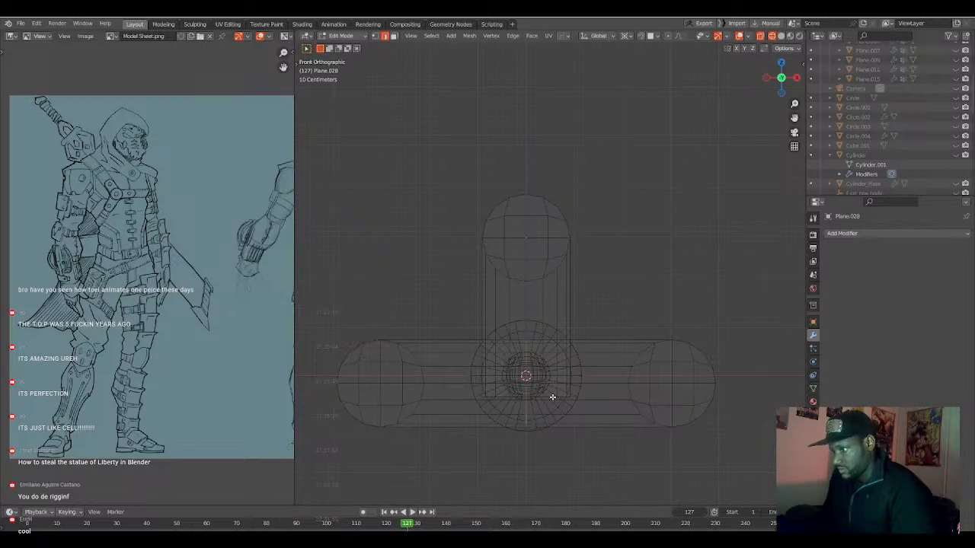
pyautogui.hotkey('ctrl', 'b')
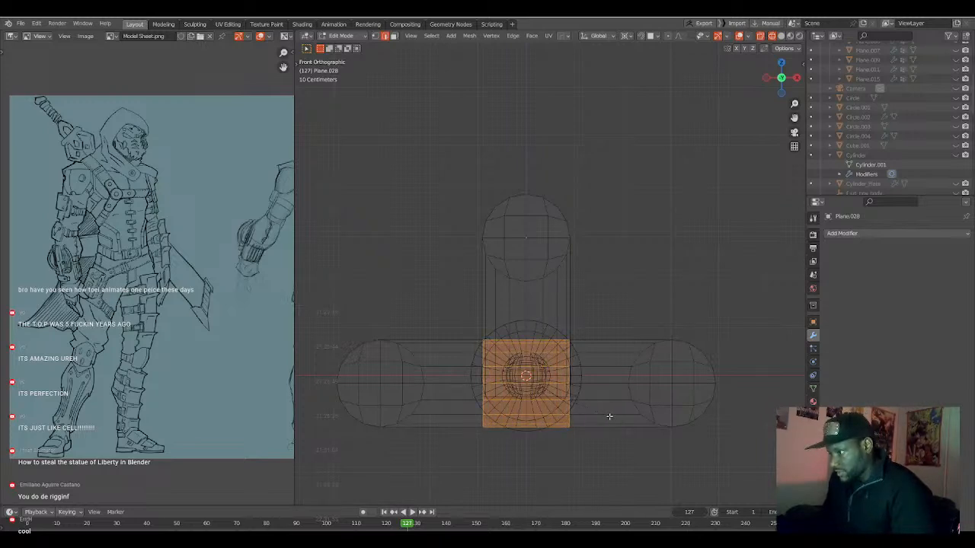
pyautogui.click(609, 417)
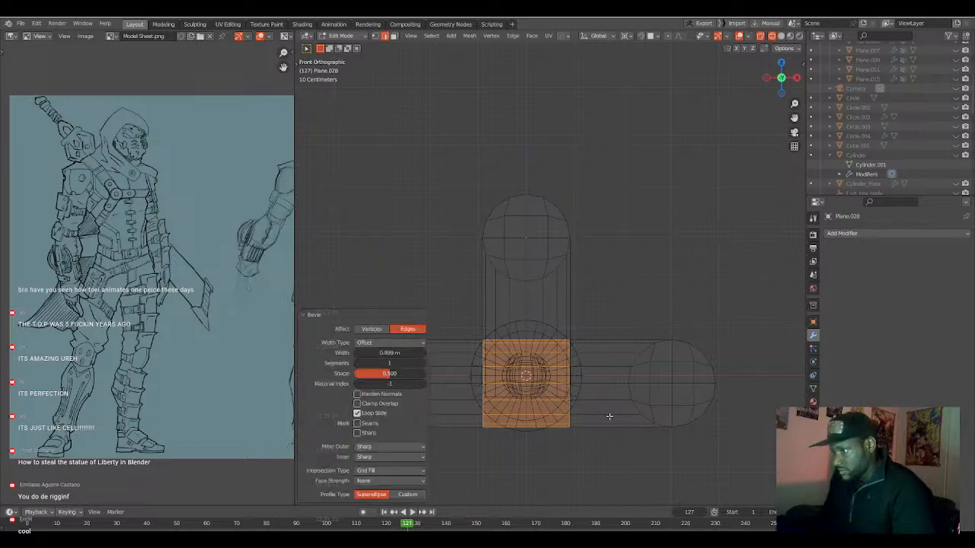
pyautogui.press('x')
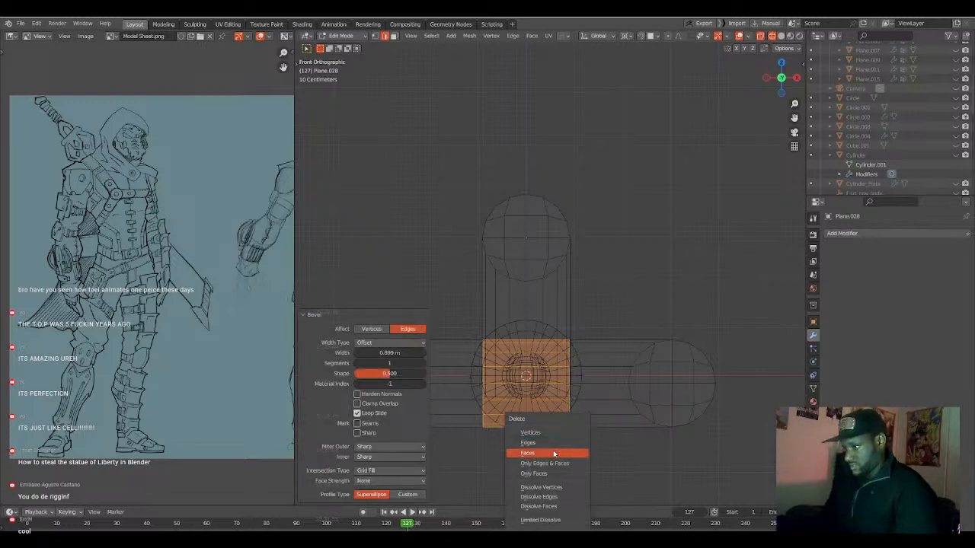
pyautogui.click(553, 452)
# Flatten the vertical tube's lower edge loop to zero on Z and raise it about 0.74 m to the horizontal tube's upper edge.
pyautogui.scroll(2, 548, 444)
pyautogui.hotkey('ctrl', 'r')
pyautogui.click(535, 452)
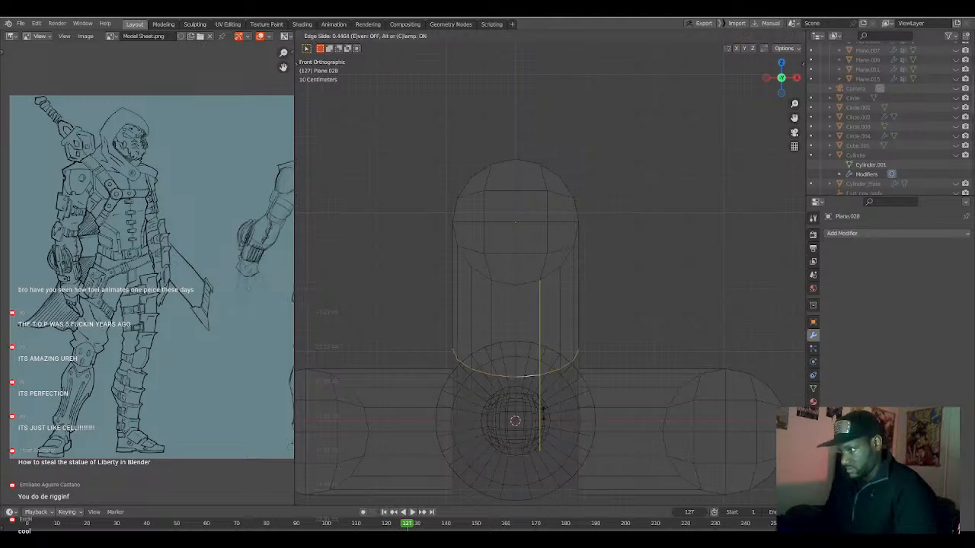
pyautogui.click(540, 417)
pyautogui.write('sz0')
pyautogui.press('Return')
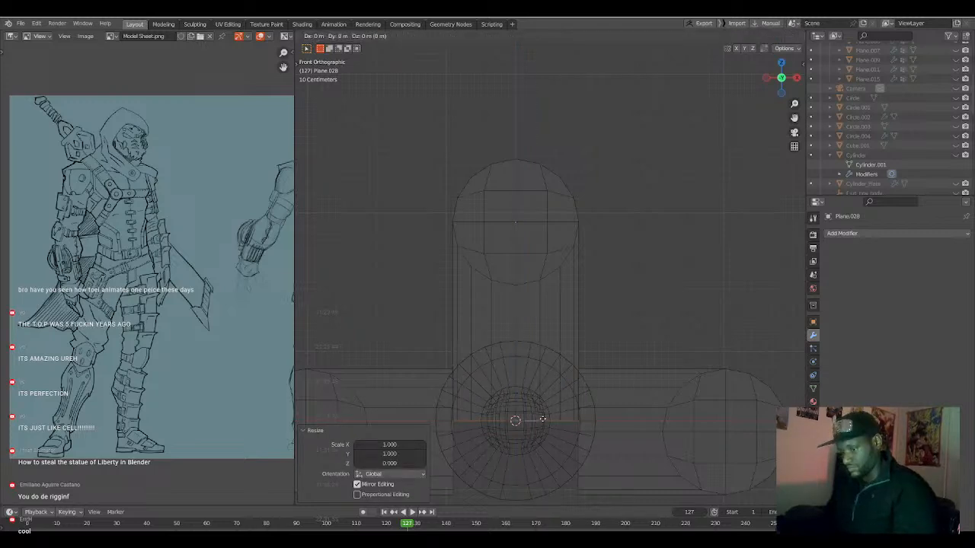
pyautogui.press('g')
pyautogui.press('z')
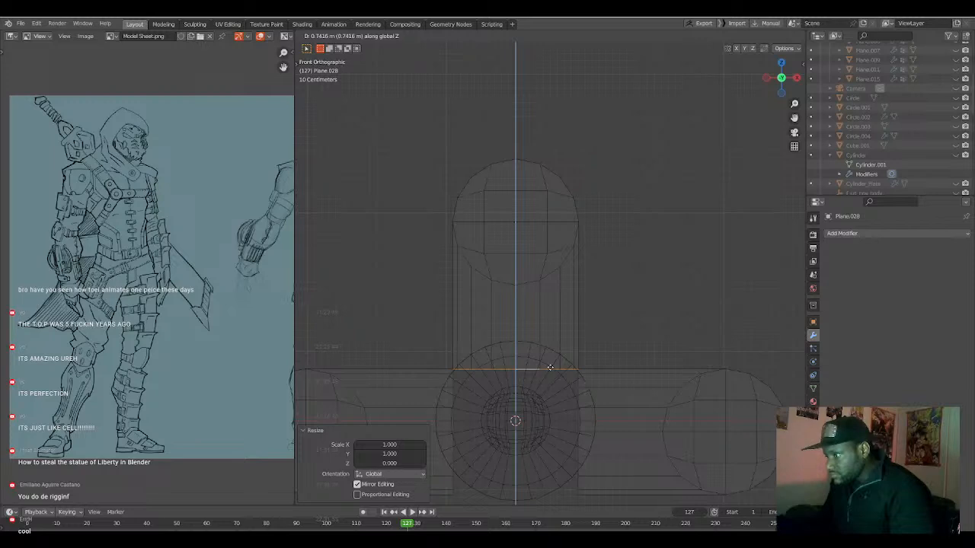
pyautogui.click(550, 368)
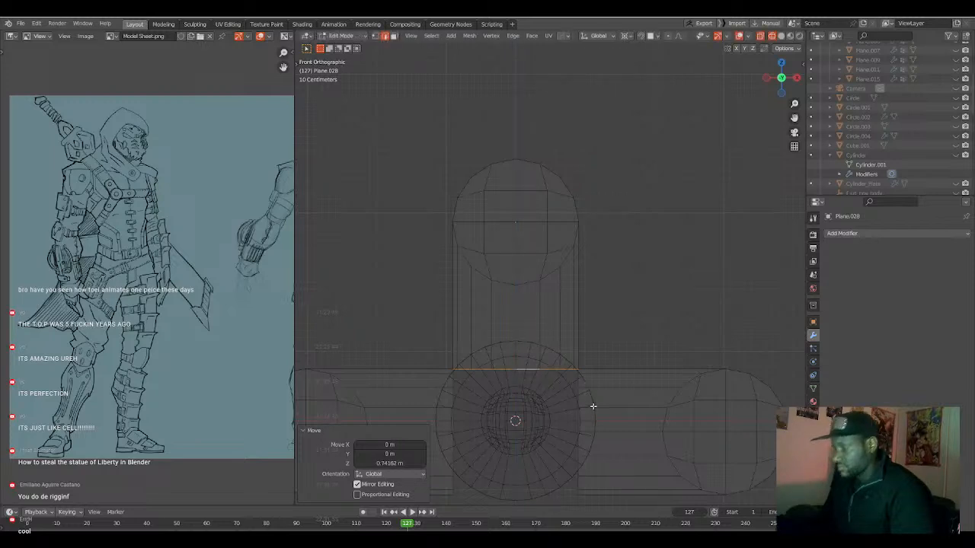
# Set the pivot point to Individual Origins and scale the whole mesh to about 0.995.
pyautogui.keyDown('shift'); pyautogui.moveTo(592, 428); pyautogui.dragTo(585, 399, button='middle'); pyautogui.keyUp('shift')
pyautogui.press('a')
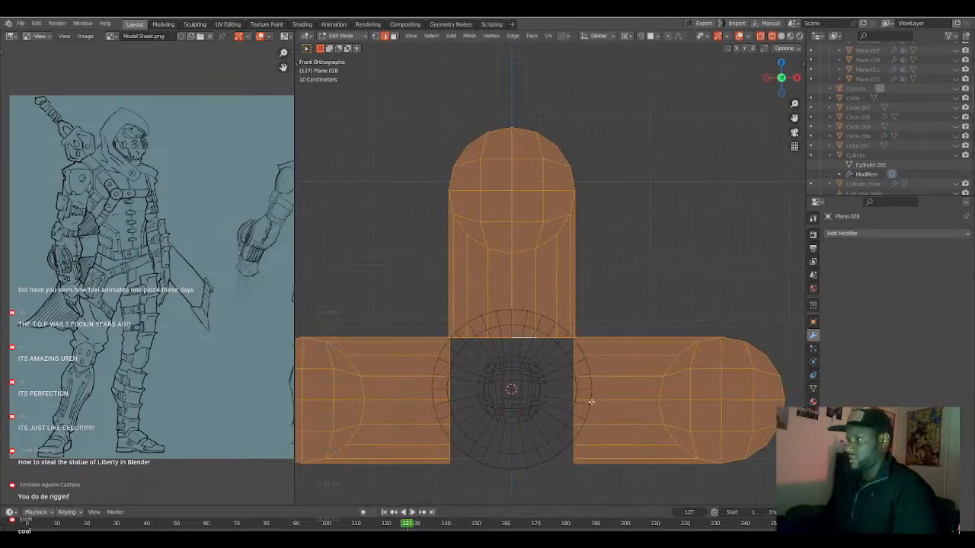
pyautogui.press('.')
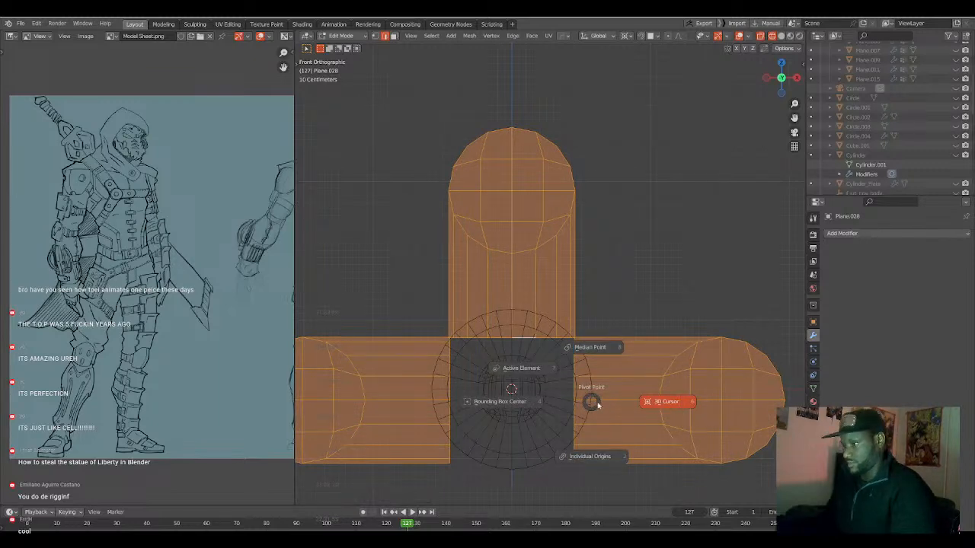
pyautogui.click(609, 455)
pyautogui.press('s')
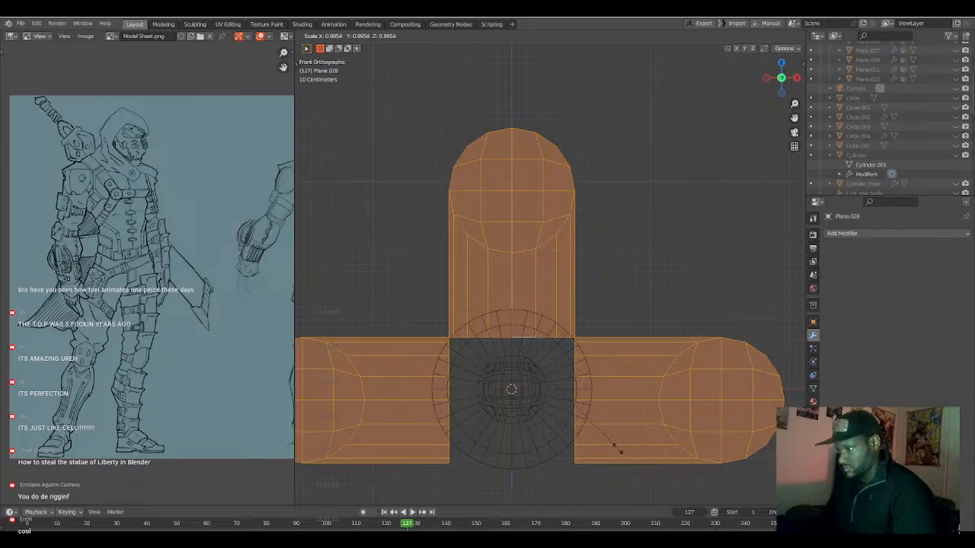
pyautogui.click(619, 450)
# Merge the corner vertices on both sides where the vertical tube meets the horizontal tube halves.
pyautogui.scroll(3, 606, 454)
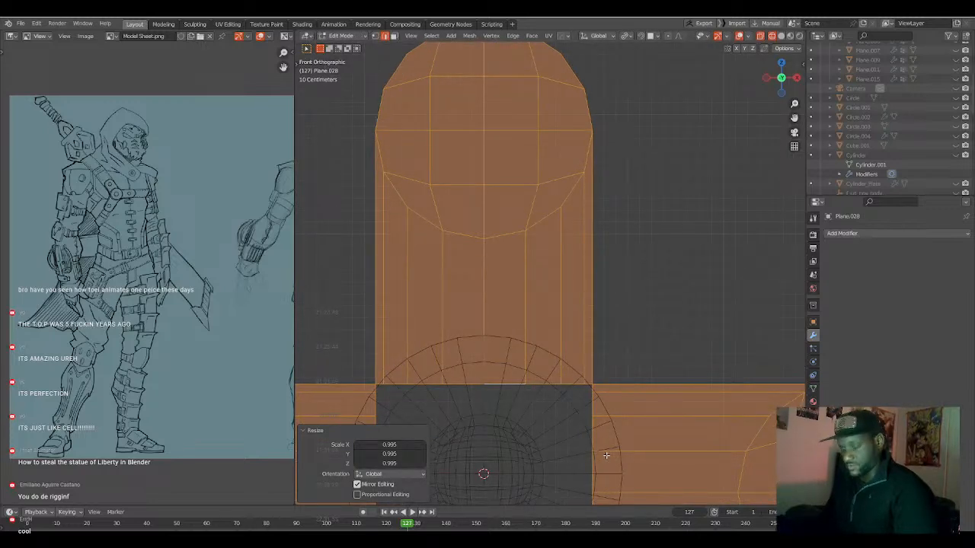
pyautogui.press('1')
pyautogui.click(595, 384)
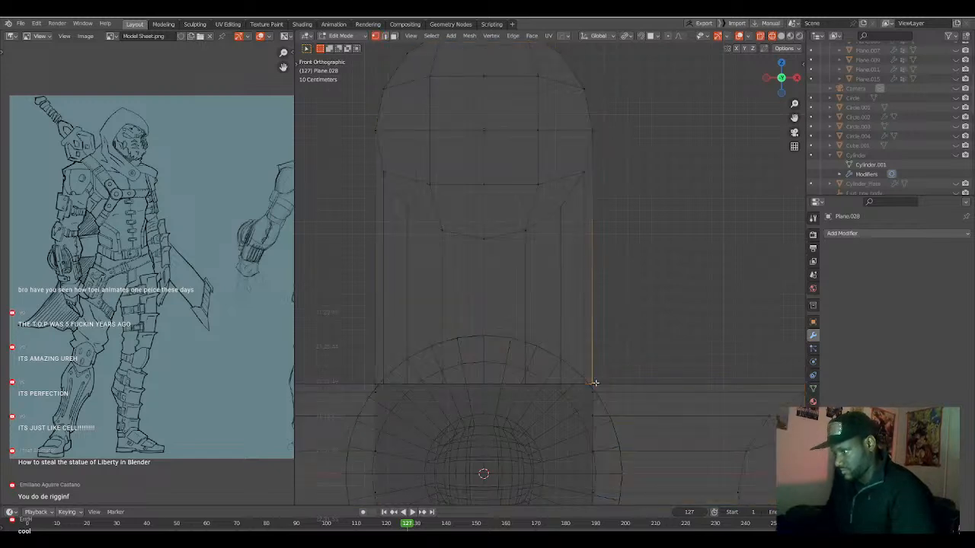
pyautogui.press('m')
pyautogui.click(572, 329)
pyautogui.click(373, 384)
pyautogui.press('m')
pyautogui.click(372, 383)
# Merge the neighbouring vertical and horizontal tube vertices next to each corner at their center, on both sides.
pyautogui.scroll(1, 586, 390)
pyautogui.click(601, 416)
pyautogui.keyDown('shift'); pyautogui.click(589, 405); pyautogui.keyUp('shift')
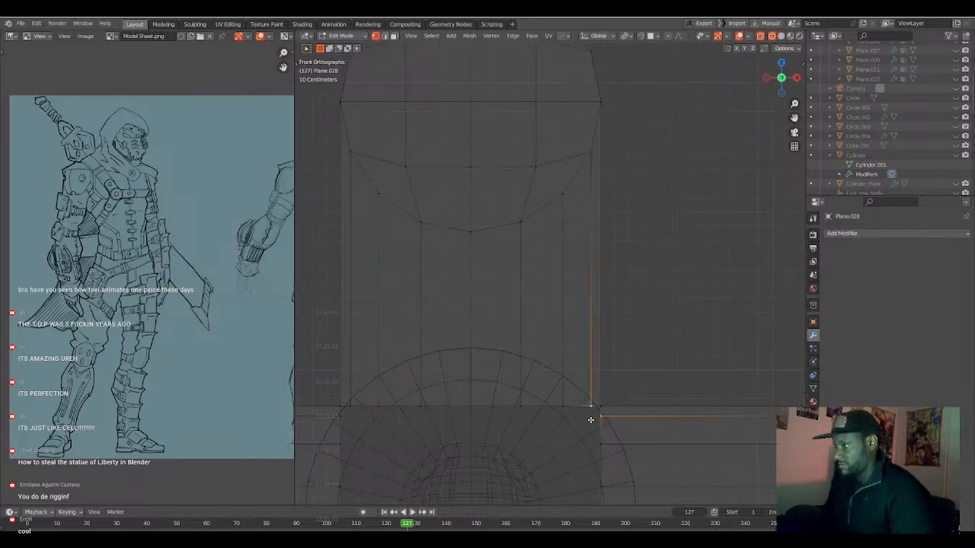
pyautogui.press('m')
pyautogui.click(612, 446)
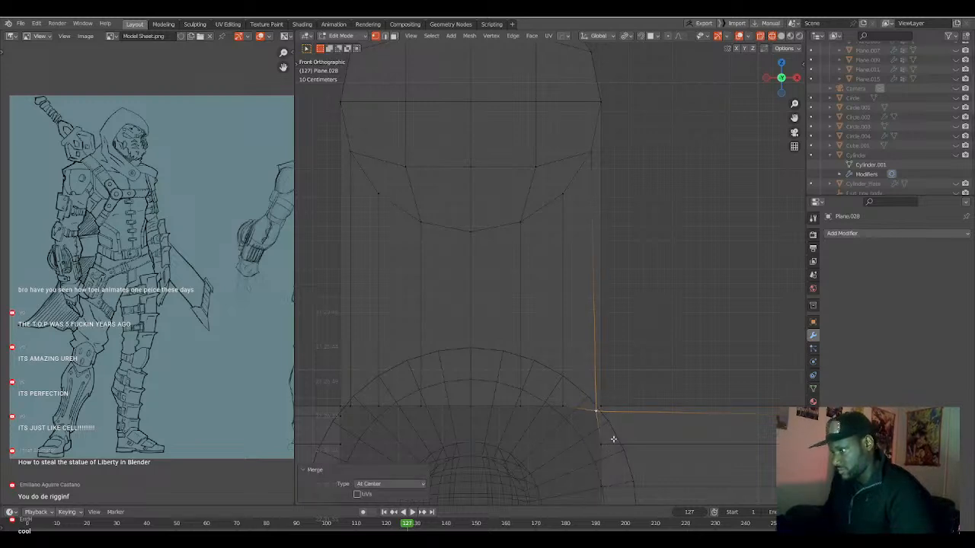
pyautogui.click(349, 404)
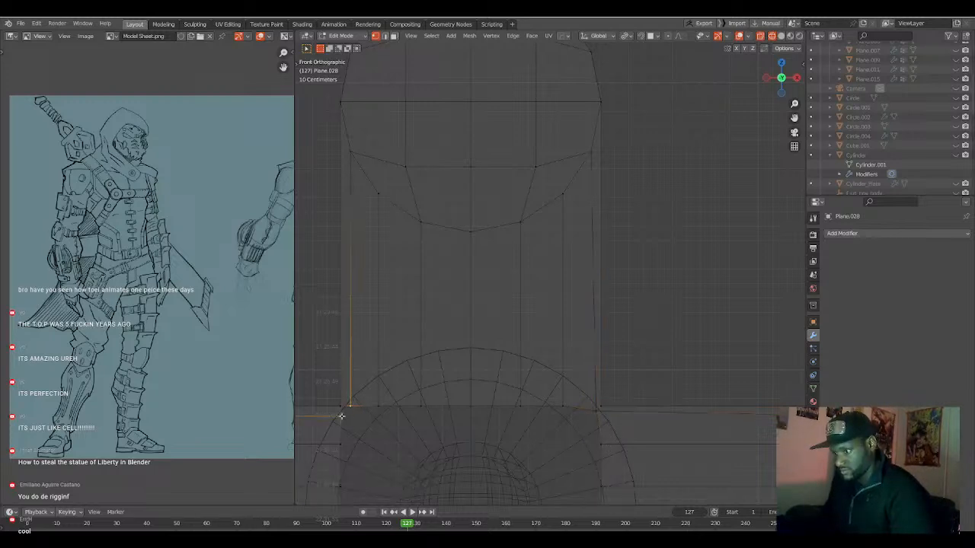
pyautogui.press('m')
pyautogui.click(376, 426)
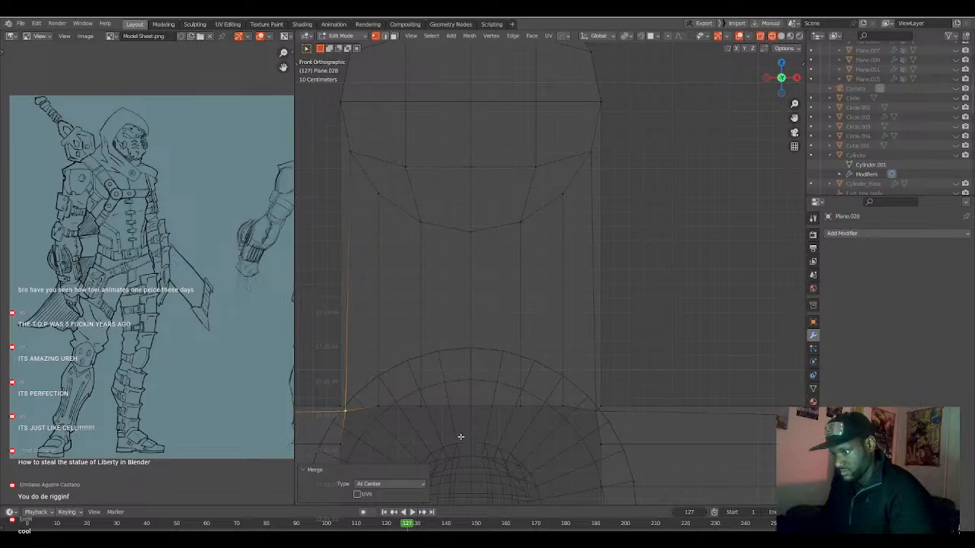
# Scale the two merged vertices toward each other to about 0.931 around the median point and lower them about 0.042 m on Z.
pyautogui.keyDown('shift'); pyautogui.click(595, 413); pyautogui.keyUp('shift')
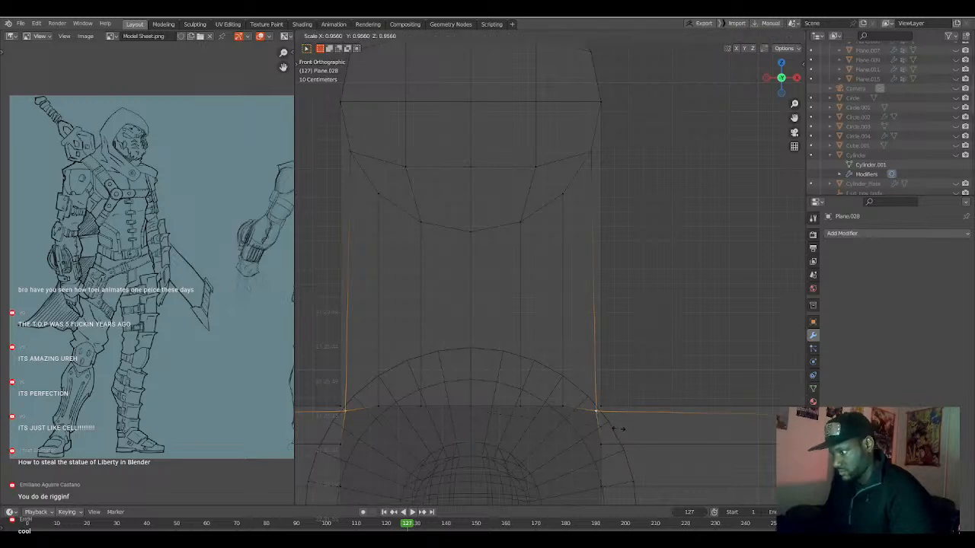
pyautogui.press('.')
pyautogui.click(615, 382)
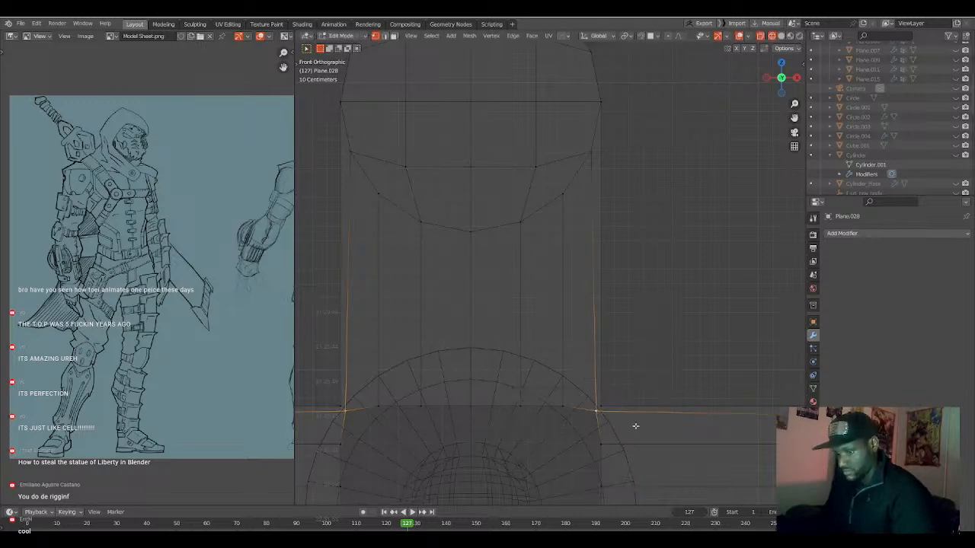
pyautogui.press('s')
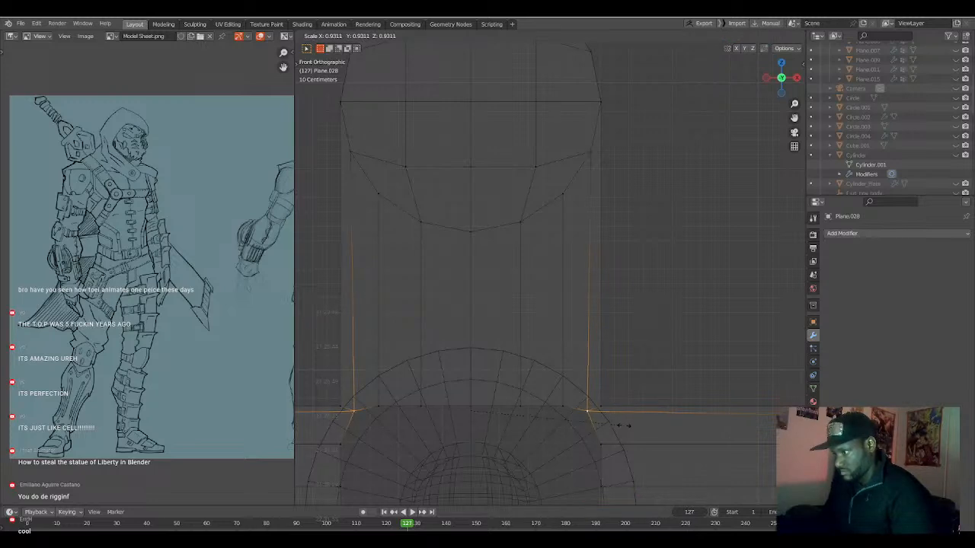
pyautogui.click(624, 426)
pyautogui.press('g')
pyautogui.press('z')
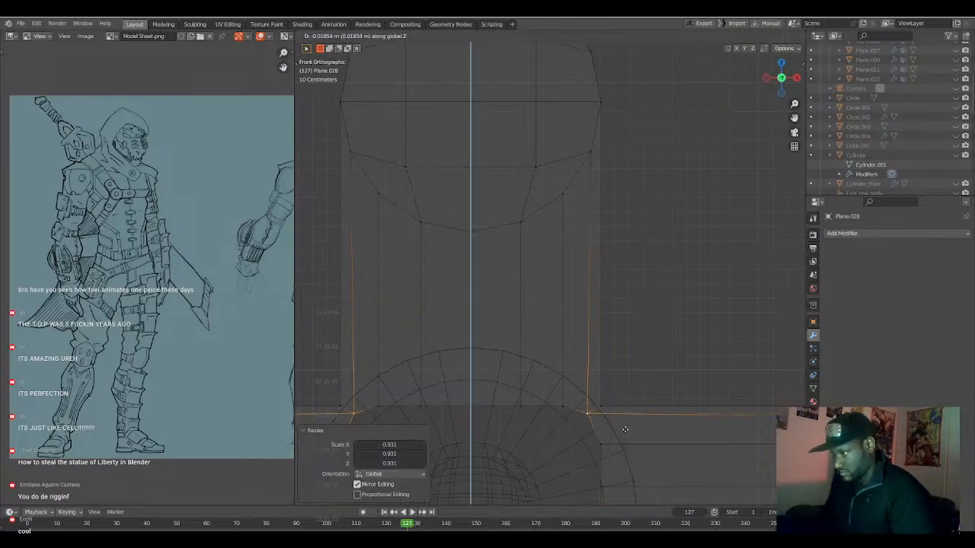
pyautogui.click(625, 431)
pyautogui.scroll(-5, 620, 429)
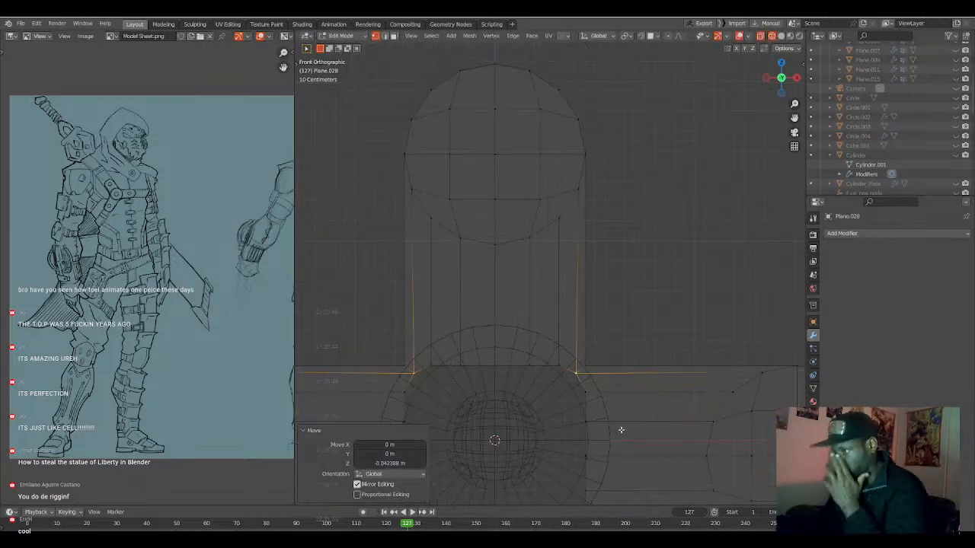
# Fill the gap between the two horizontal tube halves with bridging faces, from the bottom edges up to the vertical tube.
pyautogui.scroll(4, 593, 429)
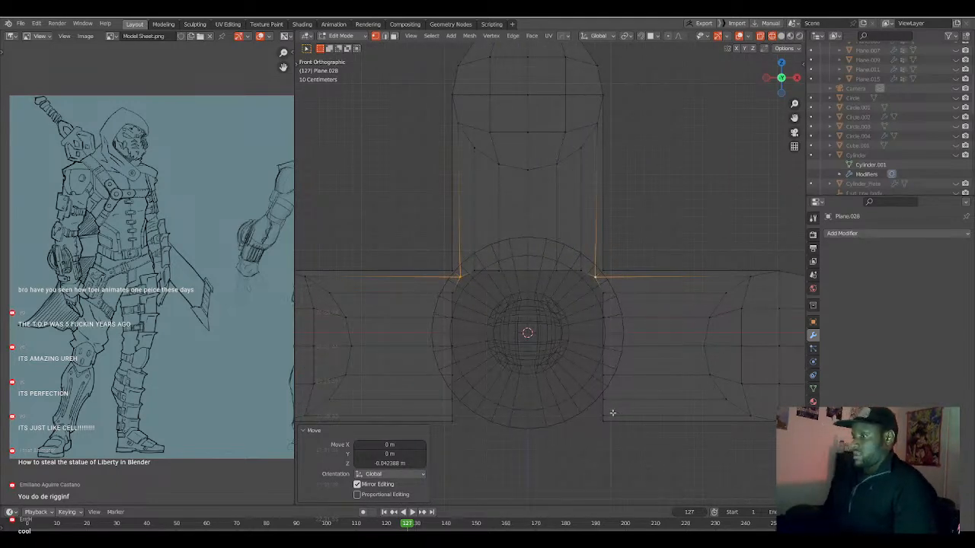
pyautogui.hotkey('alt', 'a')
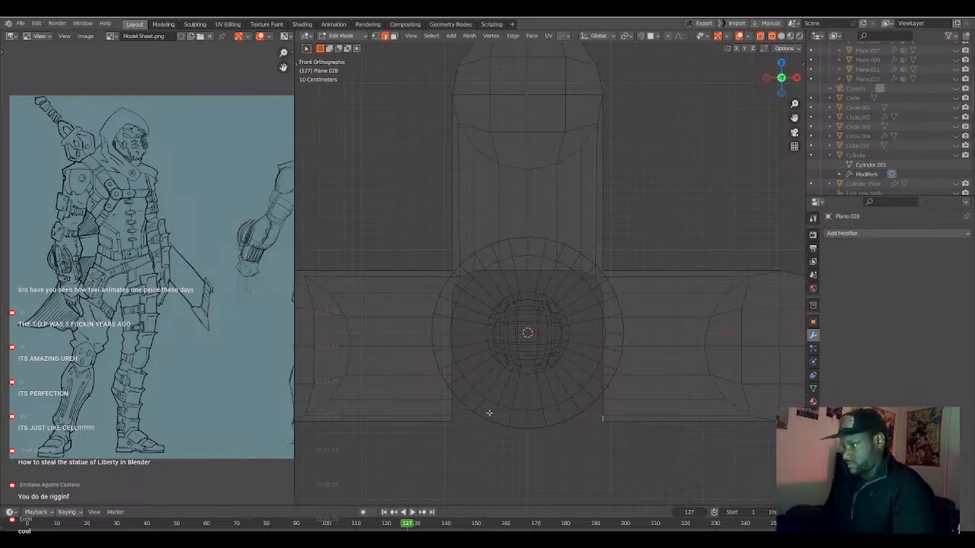
pyautogui.click(526, 417)
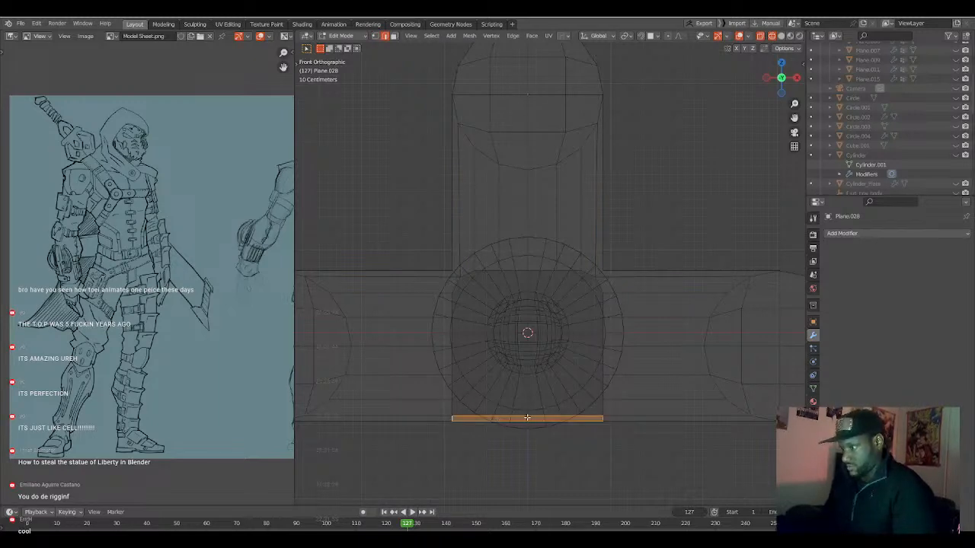
pyautogui.press('g')
pyautogui.press('z')
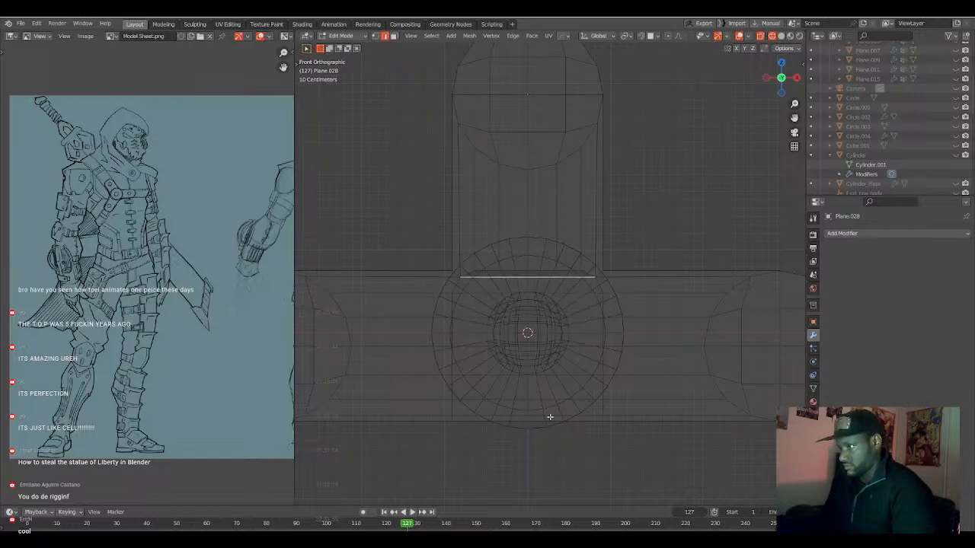
# Add a centred loop cut and a second one on the positive X side of the middle section, and symmetrize the mesh along X.
pyautogui.hotkey('ctrl', 'r')
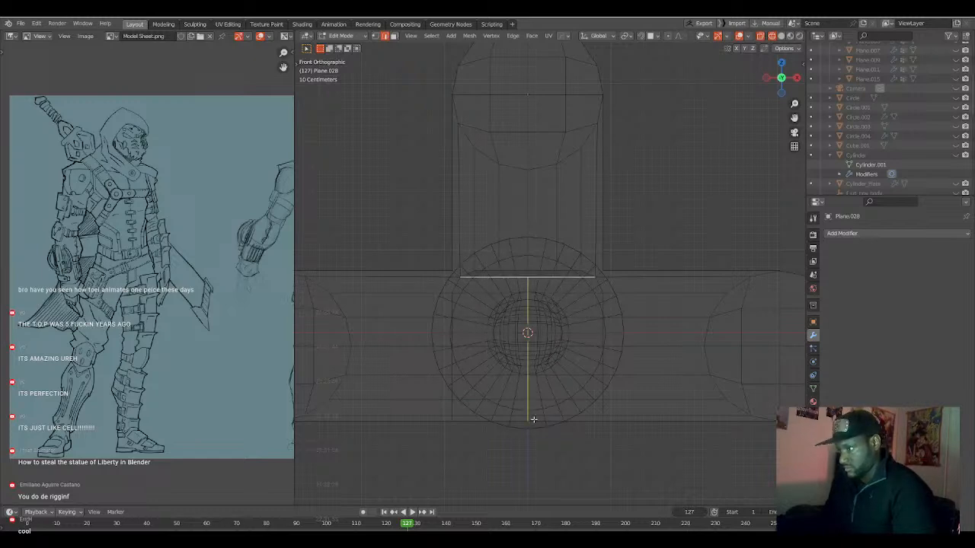
pyautogui.click(534, 420)
pyautogui.rightClick(534, 420)
pyautogui.hotkey('ctrl', 'r')
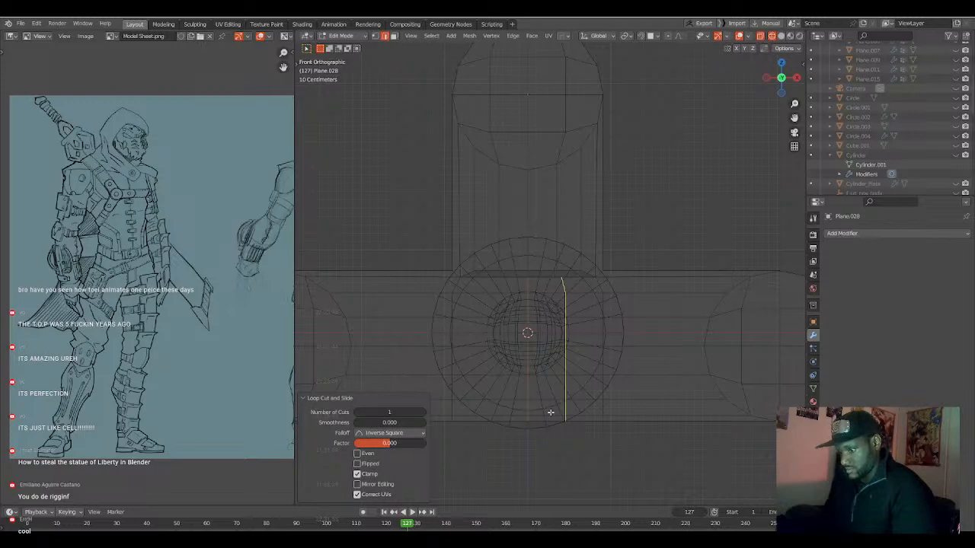
pyautogui.click(565, 418)
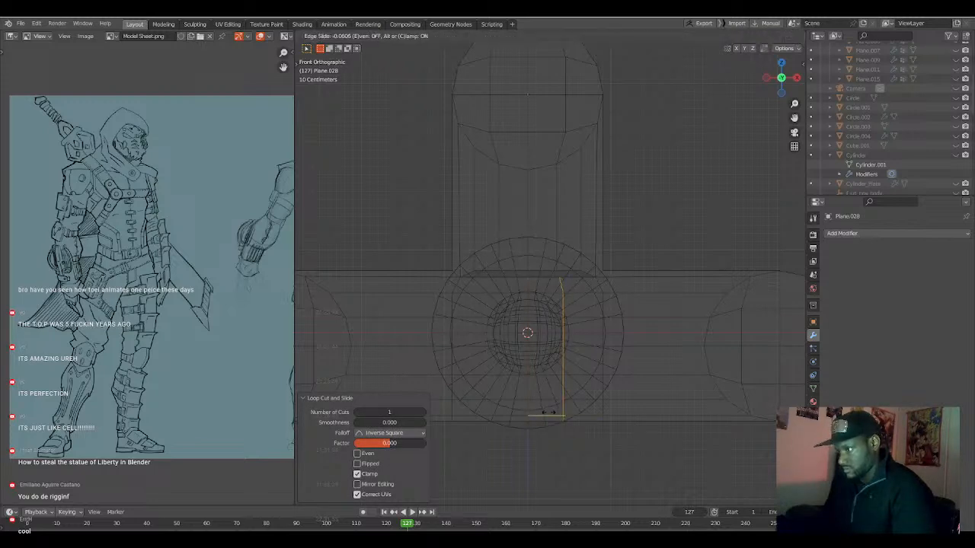
pyautogui.click(563, 416)
pyautogui.hotkey('alt', 'x')
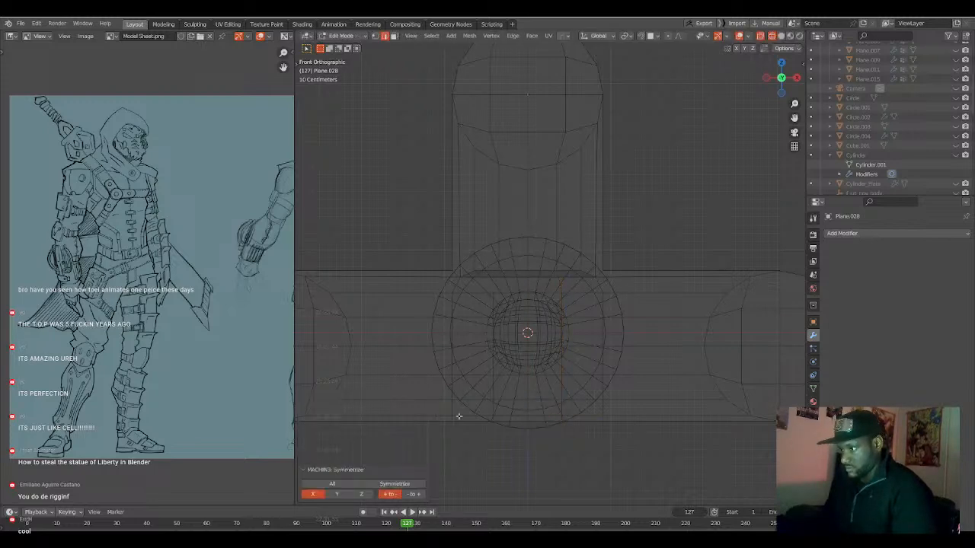
pyautogui.click(589, 276)
pyautogui.hotkey('ctrl', 'z')
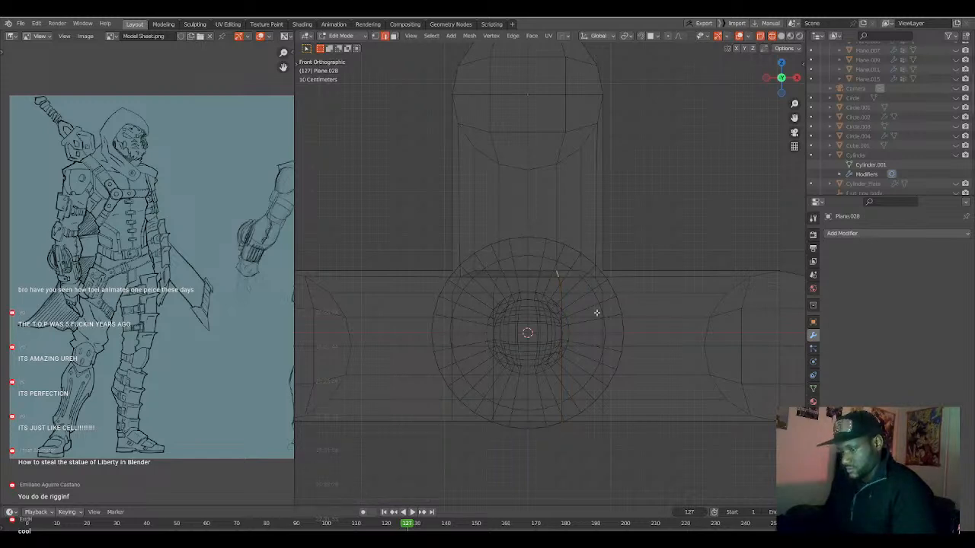
# Move the horizontal tube's rounded positive X end inward about 0.589 m along X, with mirror editing shortening the opposite side equally.
pyautogui.press('a')
pyautogui.hotkey('alt', 'a')
pyautogui.scroll(-4, 579, 335)
pyautogui.moveTo(545, 365)
pyautogui.mouseDown(button='middle')
pyautogui.moveTo(542, 374)
pyautogui.moveTo(557, 379)
pyautogui.mouseUp(button='middle')
pyautogui.press('KP_1')
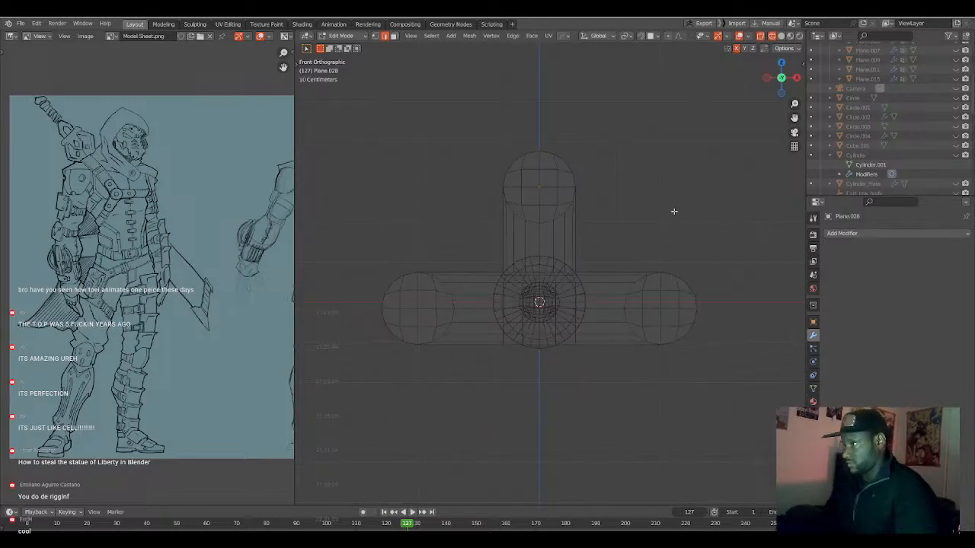
pyautogui.press('b')
pyautogui.moveTo(611, 228); pyautogui.dragTo(729, 330)
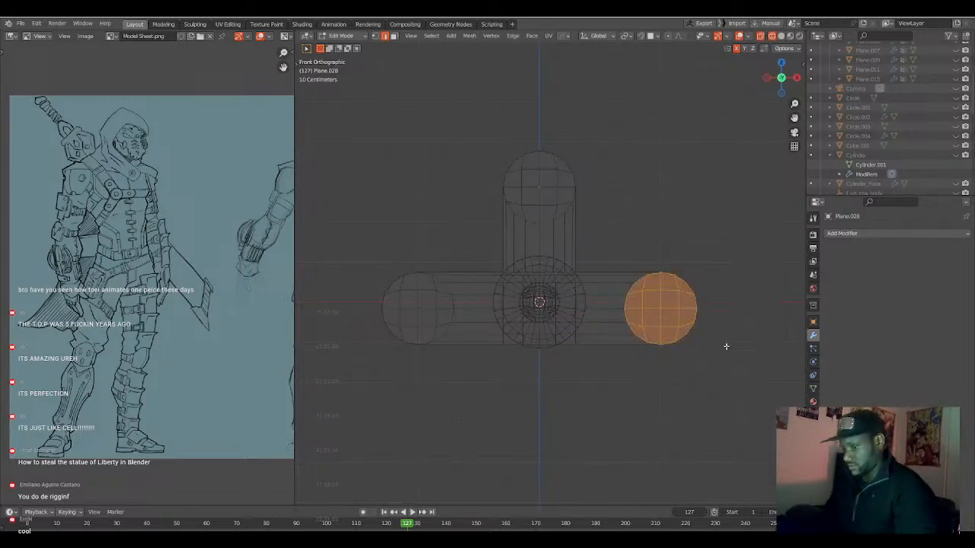
pyautogui.press('g')
pyautogui.press('x')
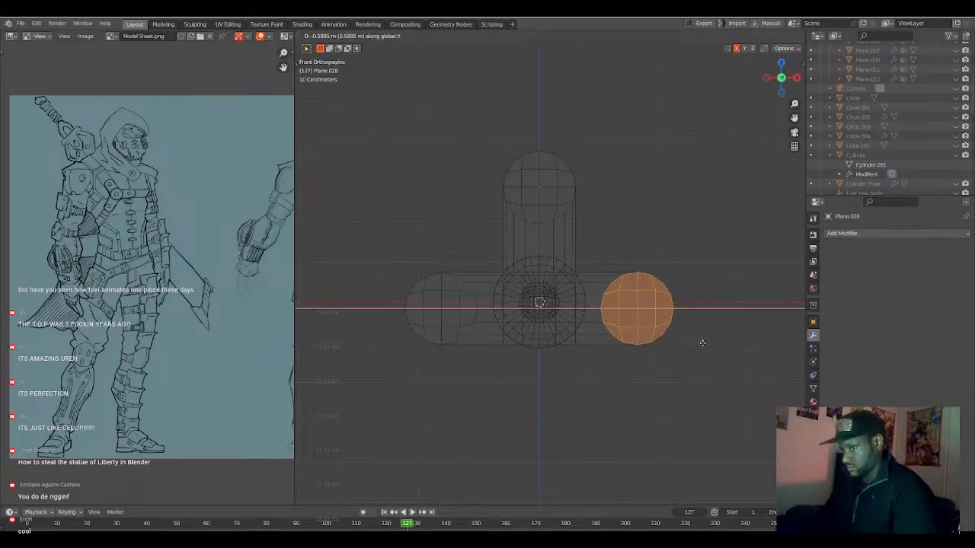
pyautogui.click(702, 344)
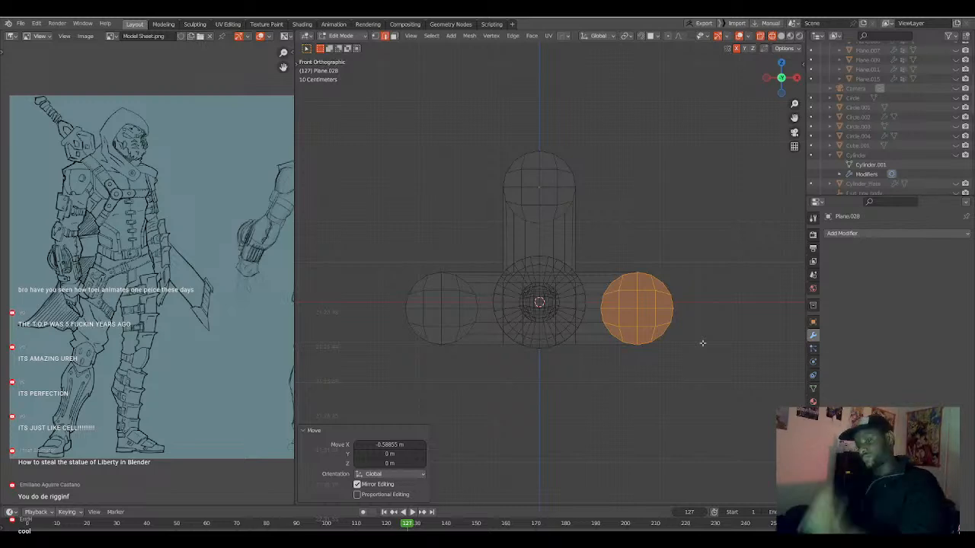
# Add a Solidify modifier about 0.099 thick with offset -1.00 to the T-shaped piece, displayed in solid shading.
pyautogui.press('a')
pyautogui.press('Tab')
pyautogui.moveTo(701, 342)
pyautogui.mouseDown(button='middle')
pyautogui.moveTo(584, 353)
pyautogui.moveTo(652, 353)
pyautogui.mouseUp(button='middle')
pyautogui.hotkey('shift', 'z')
pyautogui.press('q')
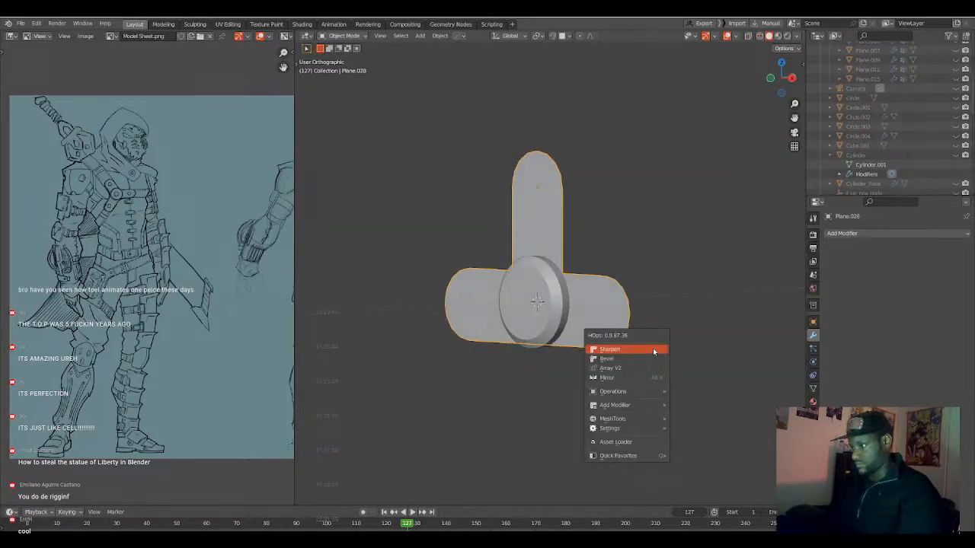
pyautogui.moveTo(639, 392)
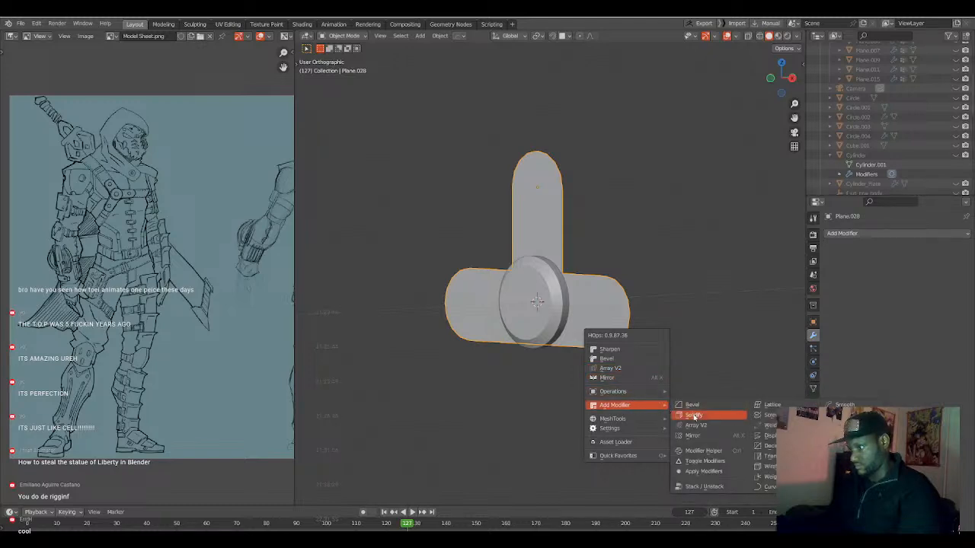
pyautogui.click(694, 417)
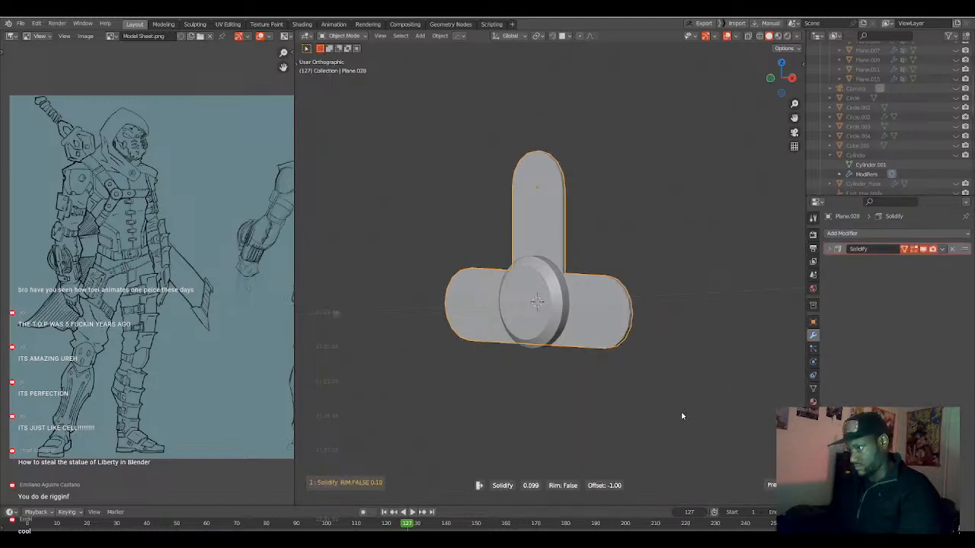
pyautogui.click(680, 413)
# Add a Catmull-Clark Subdivision modifier with viewport level 1 to the T-shaped piece and open its mesh for editing.
pyautogui.moveTo(569, 285)
pyautogui.mouseDown(button='middle')
pyautogui.moveTo(543, 304)
pyautogui.moveTo(563, 293)
pyautogui.mouseUp(button='middle')
pyautogui.scroll(1, 563, 293)
pyautogui.press('Tab')
pyautogui.scroll(6, 563, 293)
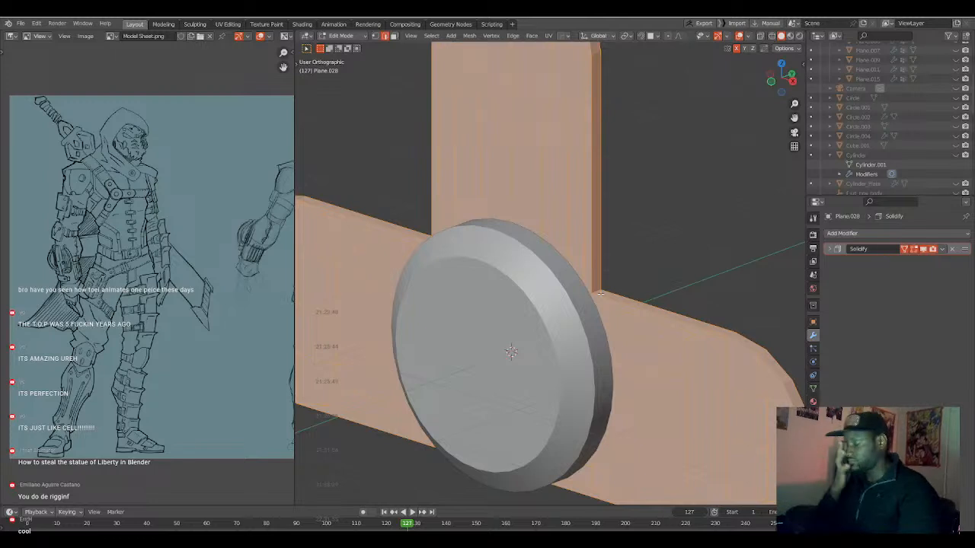
pyautogui.scroll(-4, 609, 297)
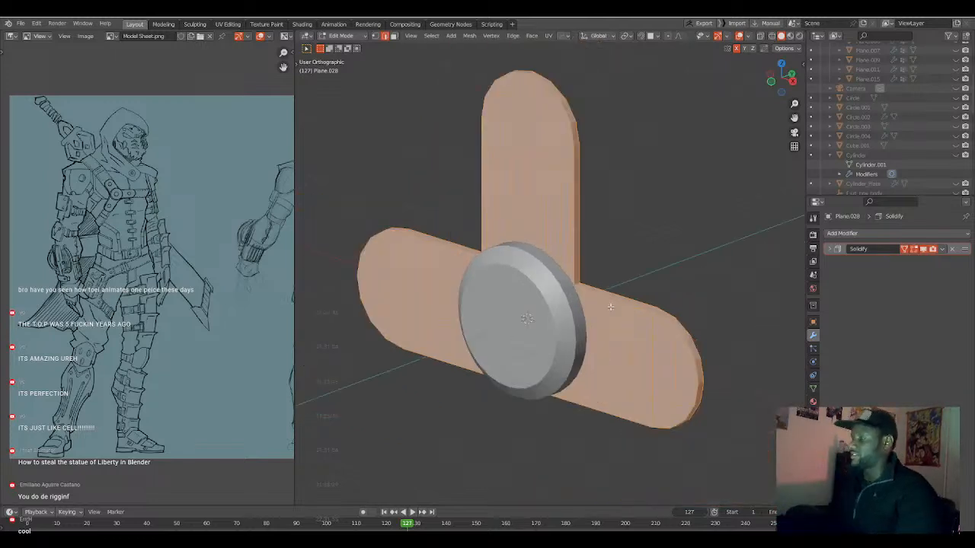
pyautogui.press('Tab')
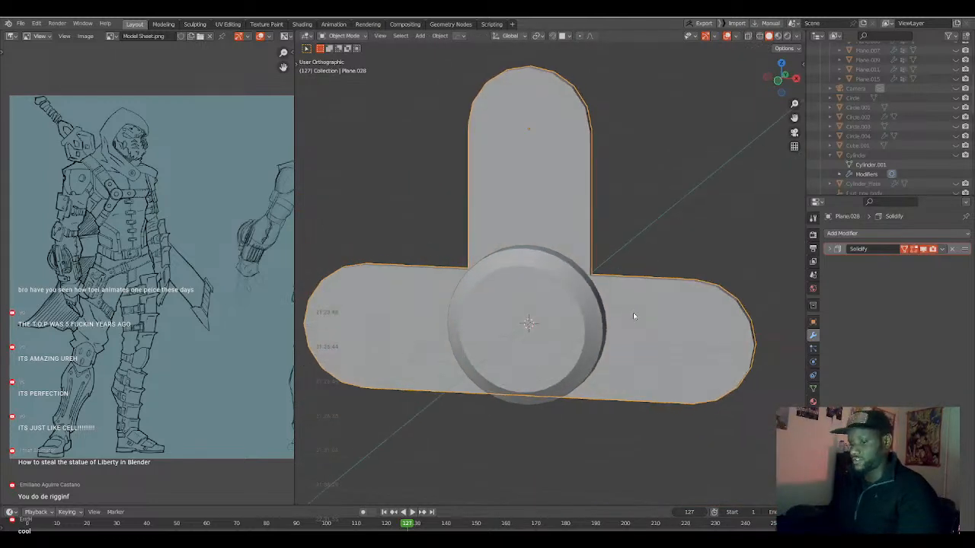
pyautogui.hotkey('ctrl', '1')
pyautogui.press('Tab')
pyautogui.press('a')
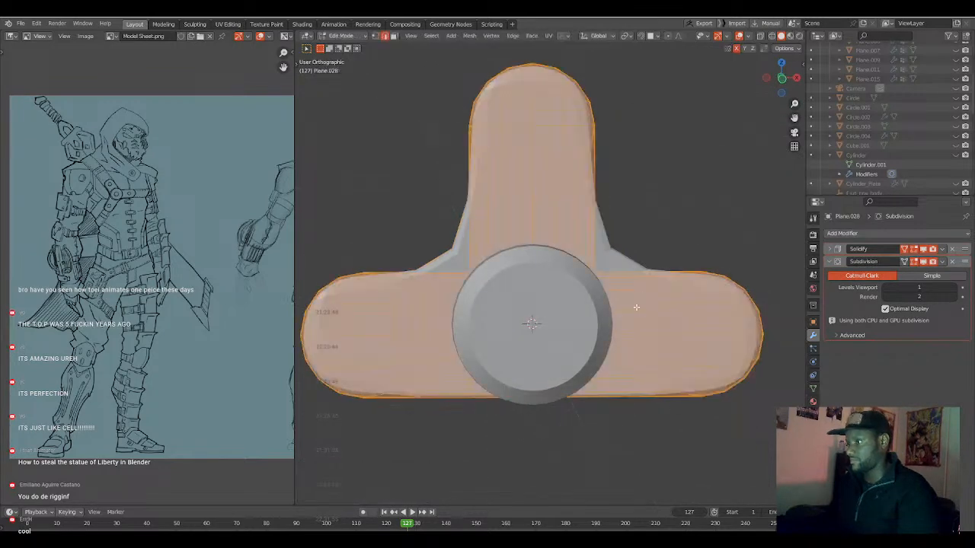
# Add supporting loop cuts near the positive X corner, one across the horizontal tube at factor -0.594 and one across the vertical tube at -0.598.
pyautogui.press('KP_1')
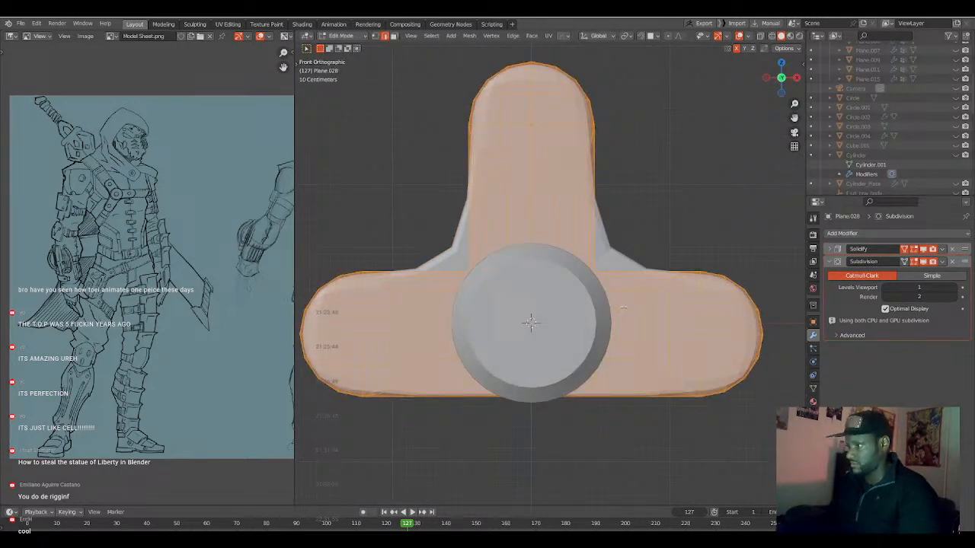
pyautogui.click(612, 309)
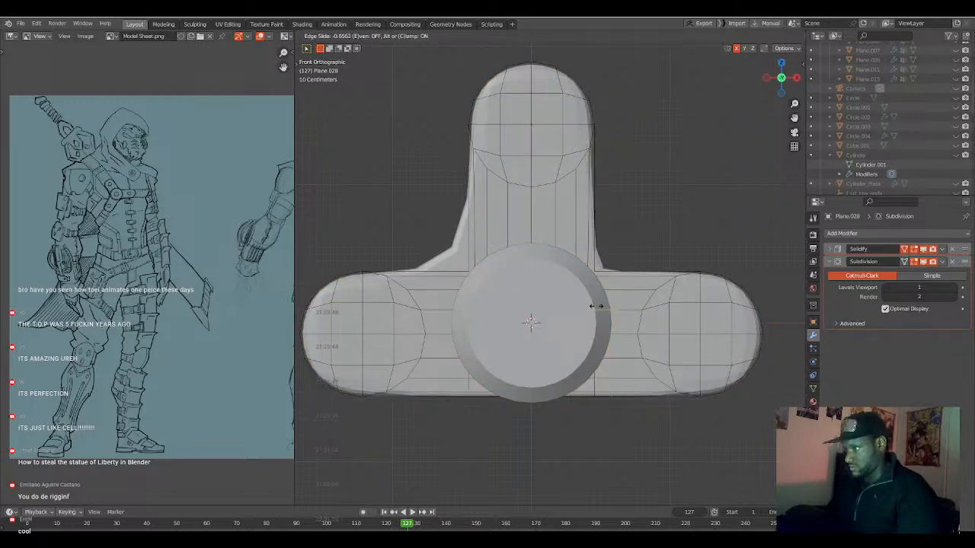
pyautogui.click(598, 307)
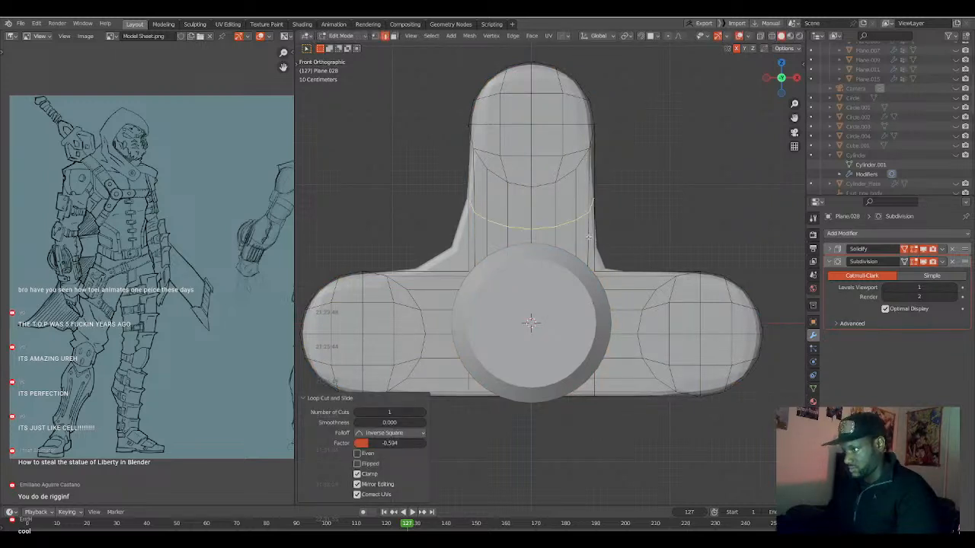
pyautogui.click(589, 239)
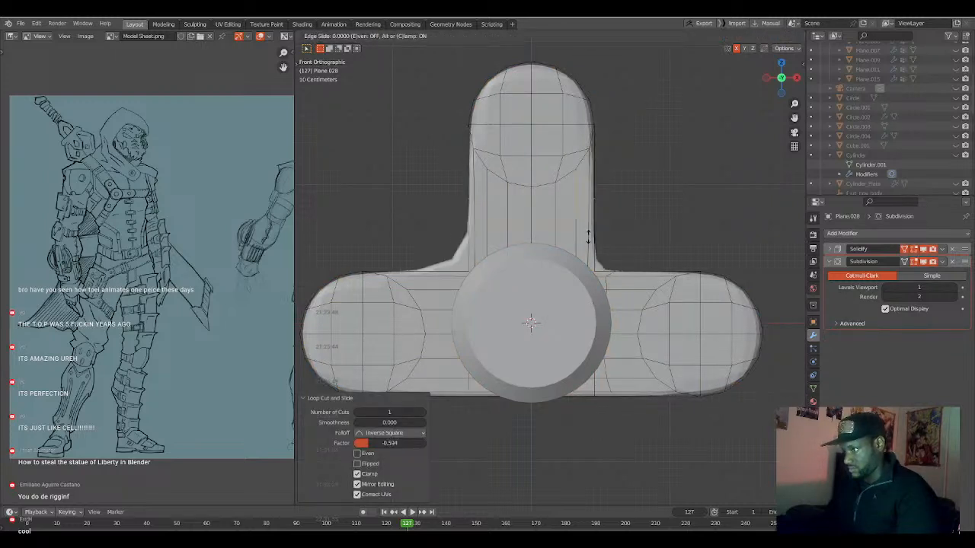
pyautogui.click(585, 275)
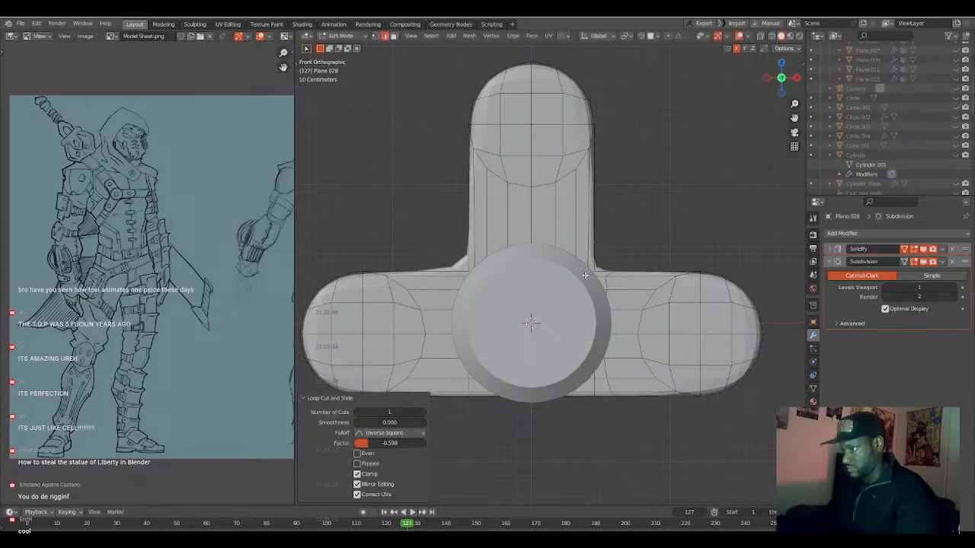
# Symmetrize the T-shaped mesh along X to copy the new loops to the opposite side, and return to Object Mode.
pyautogui.hotkey('alt', 'x')
pyautogui.press('a')
pyautogui.hotkey('alt', 'a')
pyautogui.scroll(-4, 551, 274)
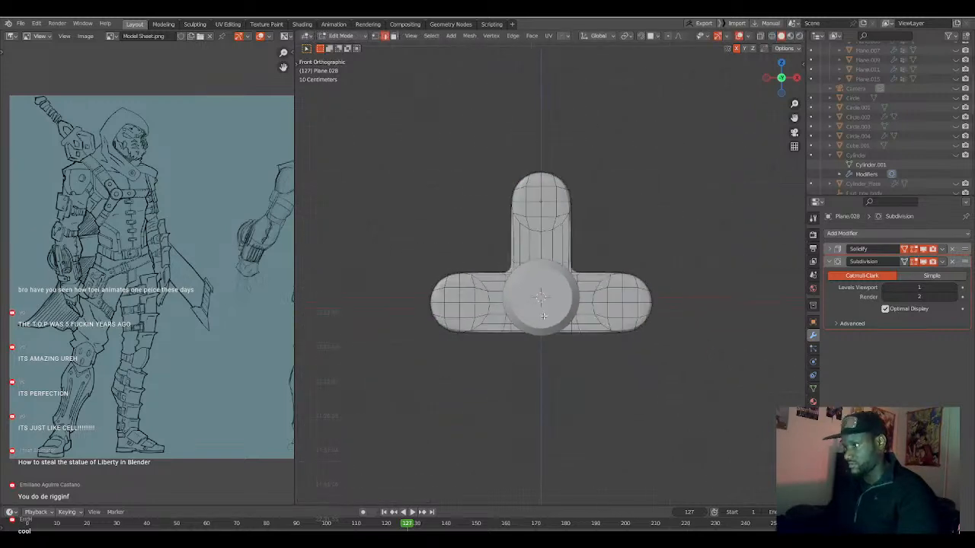
pyautogui.scroll(3, 550, 274)
pyautogui.press('Tab')
pyautogui.moveTo(544, 319); pyautogui.dragTo(644, 306, button='middle')
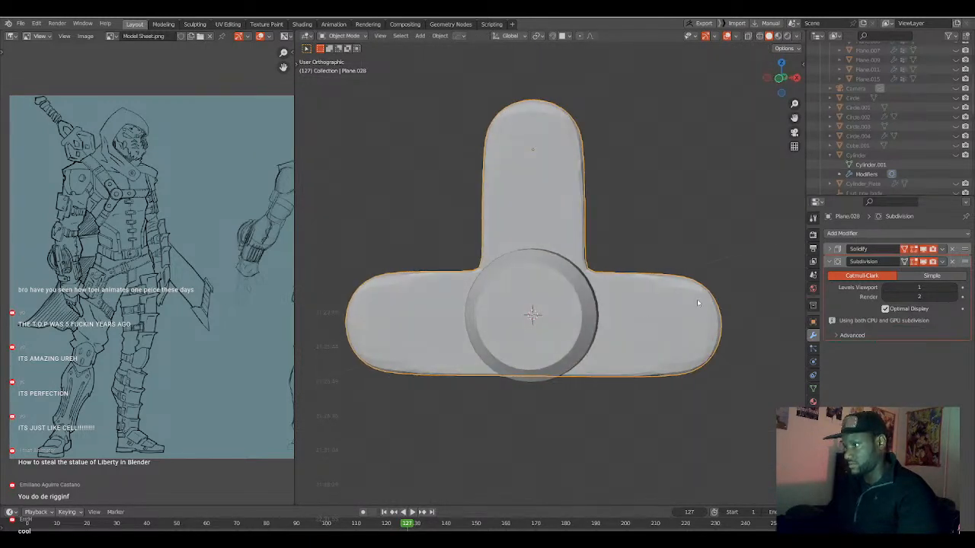
# Move the Solidify modifier below Subdivision in the stack and check the smoothed piece from the front.
pyautogui.moveTo(957, 252); pyautogui.dragTo(947, 356)
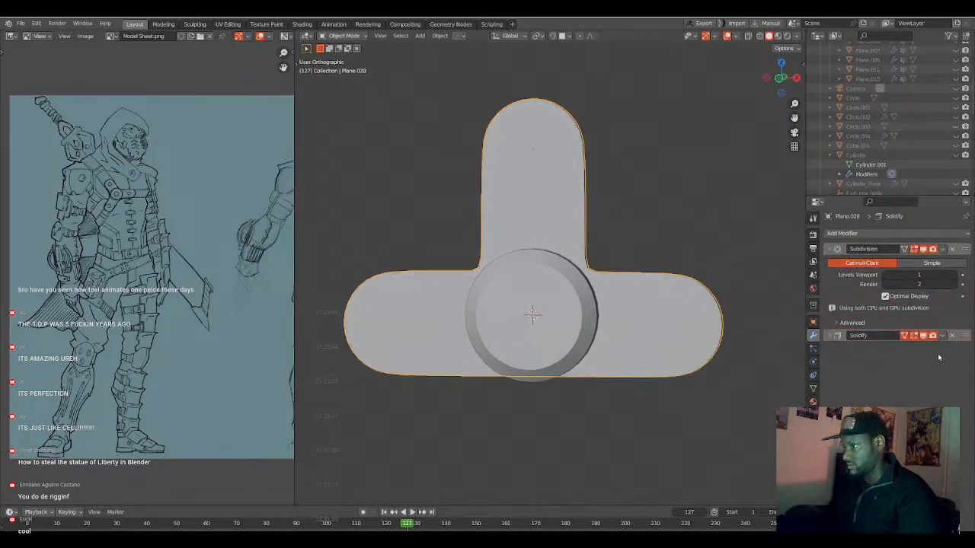
pyautogui.moveTo(722, 295)
pyautogui.mouseDown(button='middle')
pyautogui.moveTo(666, 290)
pyautogui.moveTo(752, 318)
pyautogui.moveTo(719, 322)
pyautogui.moveTo(671, 294)
pyautogui.moveTo(601, 287)
pyautogui.moveTo(601, 302)
pyautogui.moveTo(726, 292)
pyautogui.mouseUp(button='middle')
pyautogui.press('Tab')
pyautogui.scroll(-2, 726, 292)
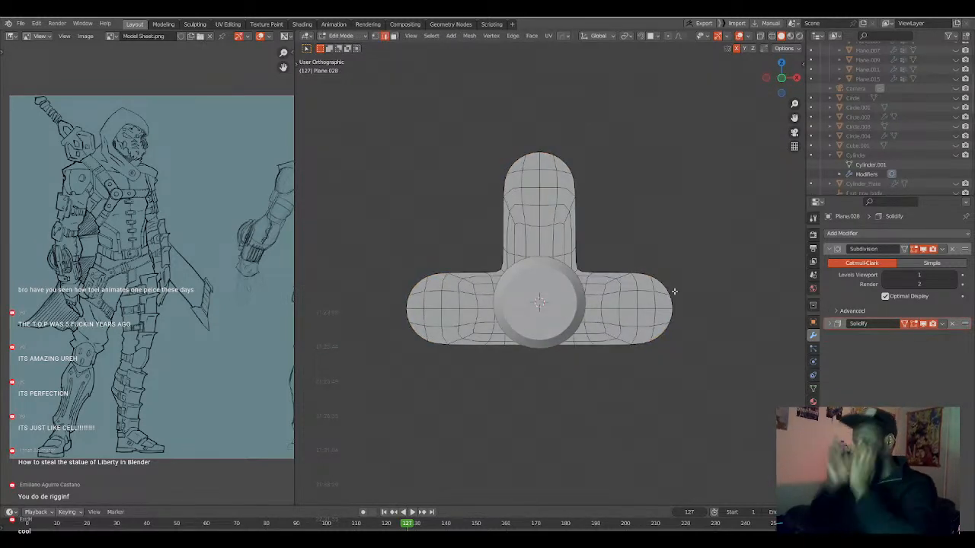
pyautogui.press('KP_1')
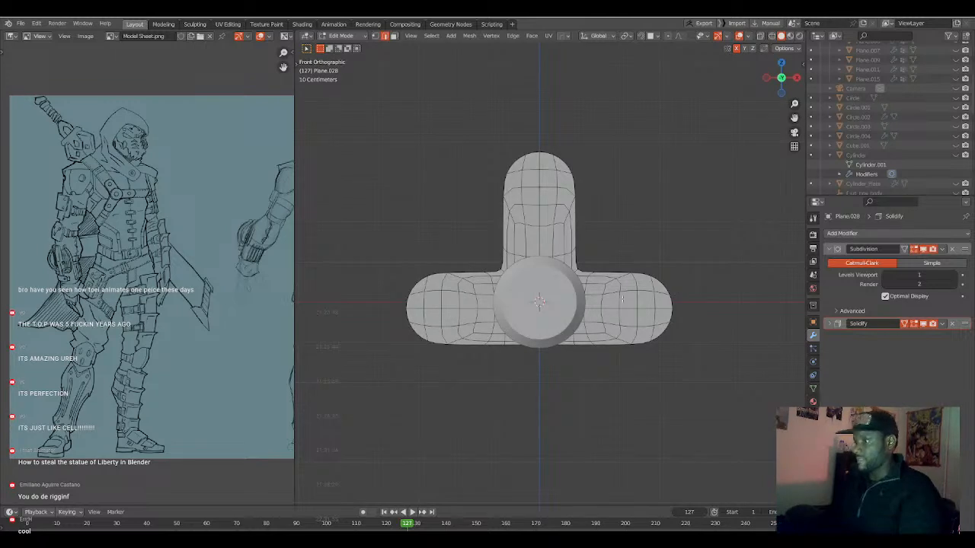
pyautogui.press('Tab')
pyautogui.scroll(2, 609, 316)
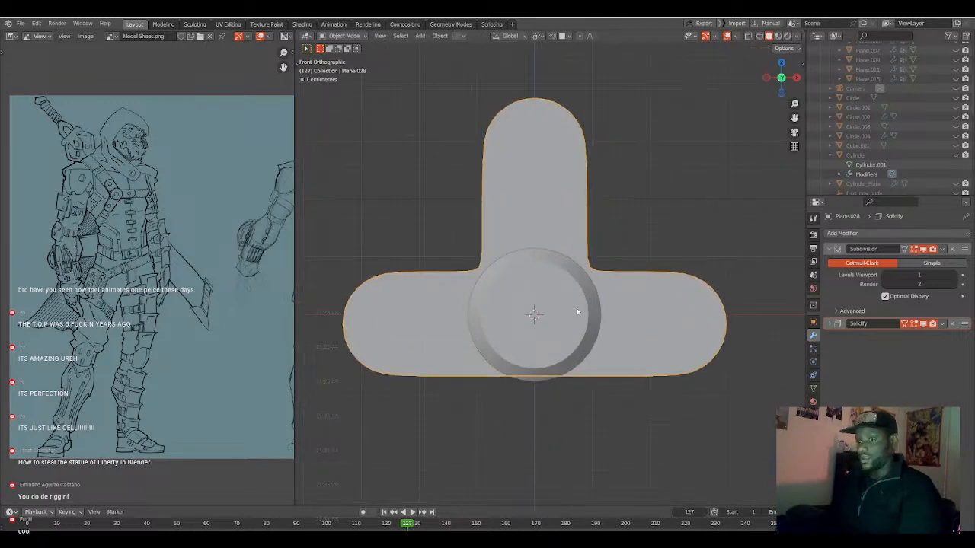
# Open the central round disc's mesh for editing and clear its face selection.
pyautogui.click(576, 313)
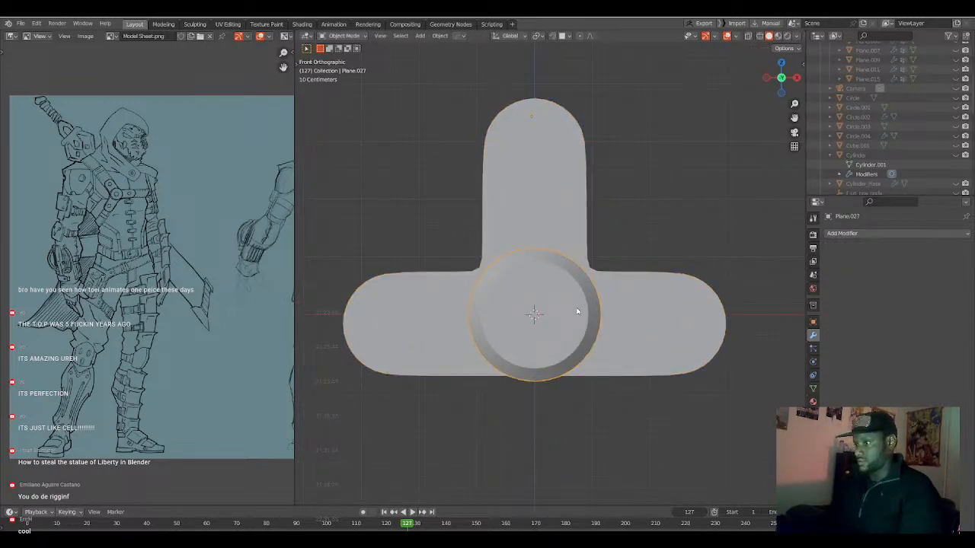
pyautogui.scroll(1, 576, 312)
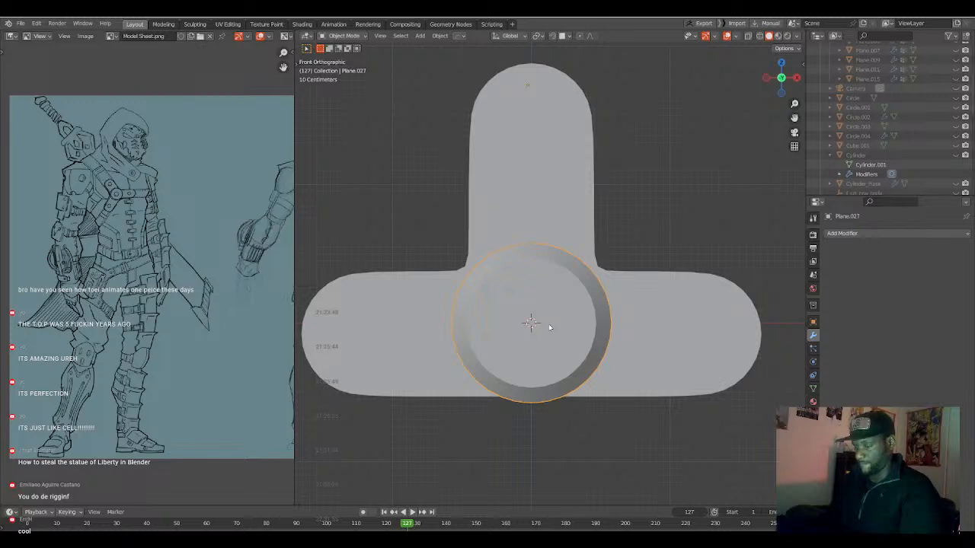
pyautogui.press('Tab')
pyautogui.scroll(3, 550, 328)
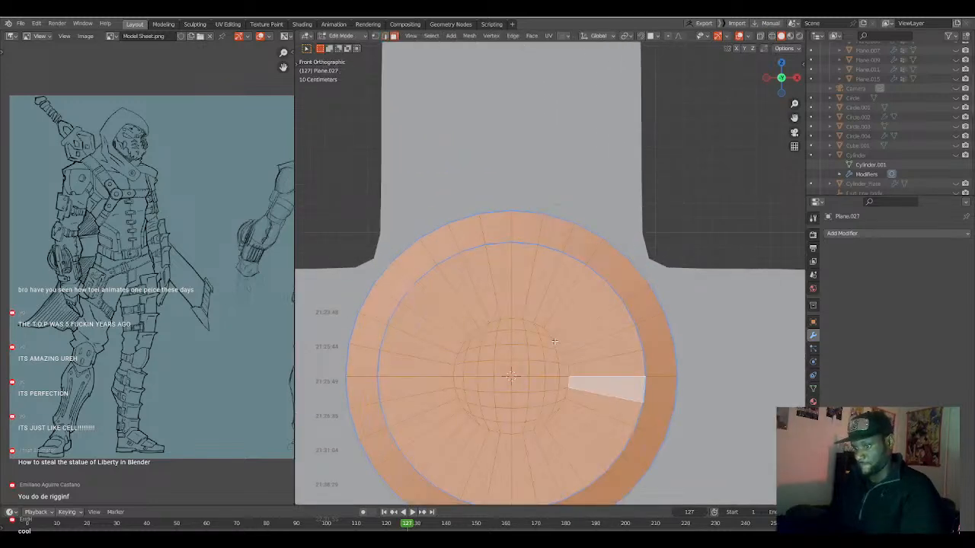
pyautogui.keyDown('alt'); pyautogui.click(558, 347); pyautogui.keyUp('alt')
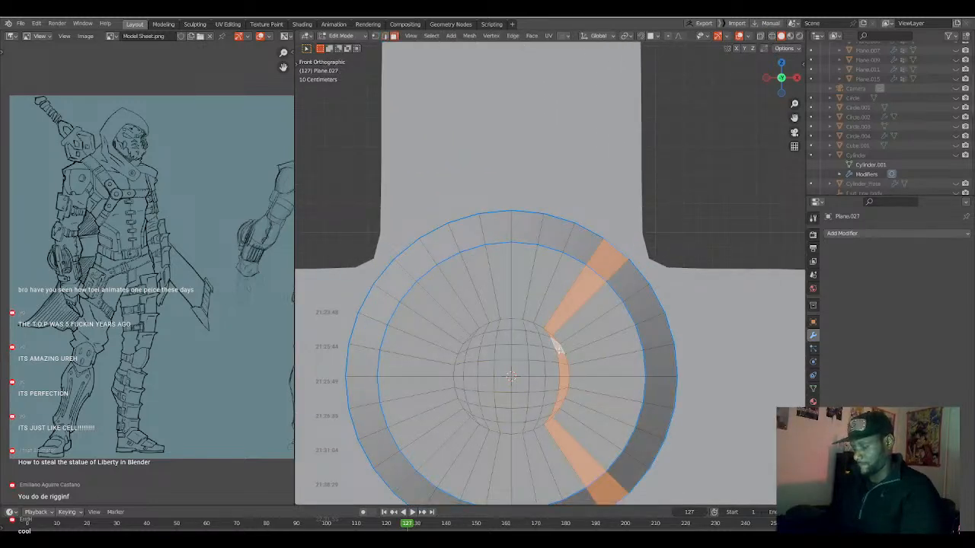
pyautogui.hotkey('shift', 'z')
pyautogui.hotkey('alt', 'a')
pyautogui.hotkey('shift', 'z')
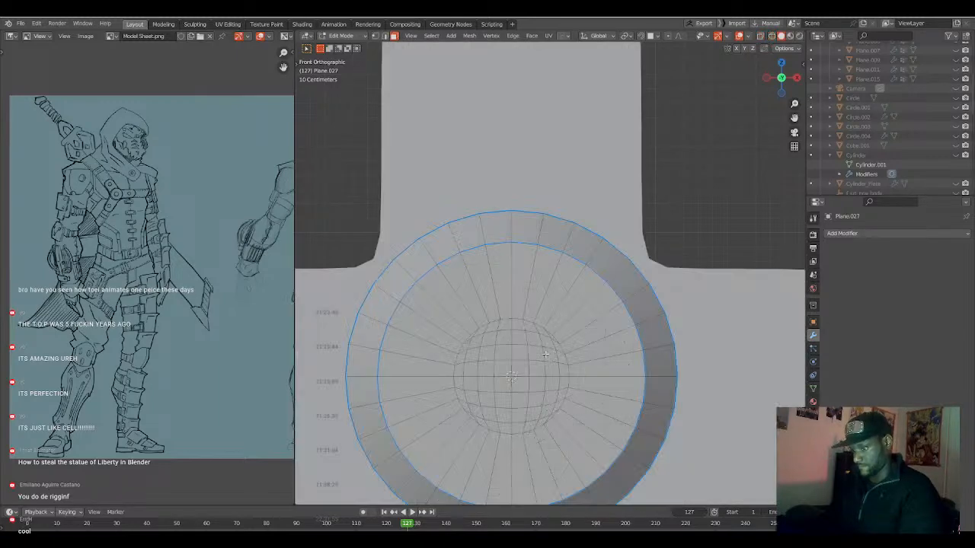
# Duplicate all faces inside the disc's inner rim in place and separate the copy into its own object.
pyautogui.keyDown('alt'); pyautogui.click(593, 359); pyautogui.keyUp('alt')
pyautogui.press('b')
pyautogui.moveTo(444, 310); pyautogui.dragTo(579, 432)
pyautogui.scroll(-2, 559, 418)
pyautogui.keyDown('shift'); pyautogui.moveTo(580, 377); pyautogui.dragTo(538, 369, button='middle'); pyautogui.keyUp('shift')
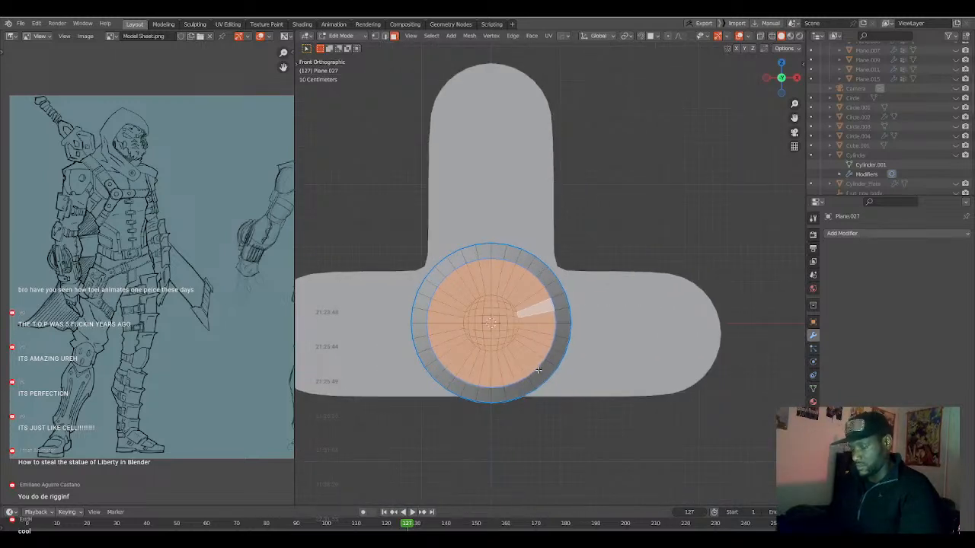
pyautogui.hotkey('shift', 'd')
pyautogui.rightClick(539, 370)
pyautogui.press('p')
pyautogui.click(538, 370)
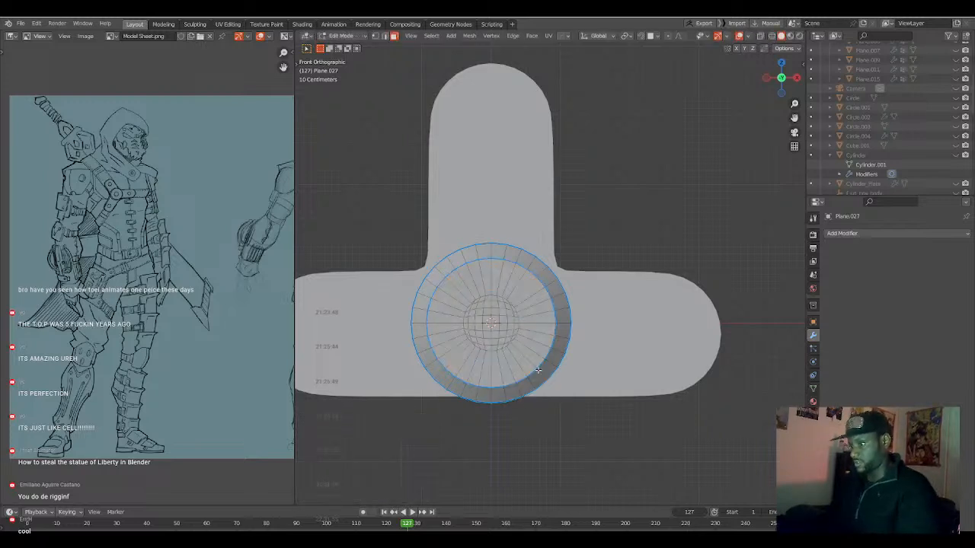
# Move the separated inner disc onto the horizontal tube's positive X end, about 2.296 m on X and -0.132 m on Z.
pyautogui.press('Tab')
pyautogui.click(519, 351)
pyautogui.press('h')
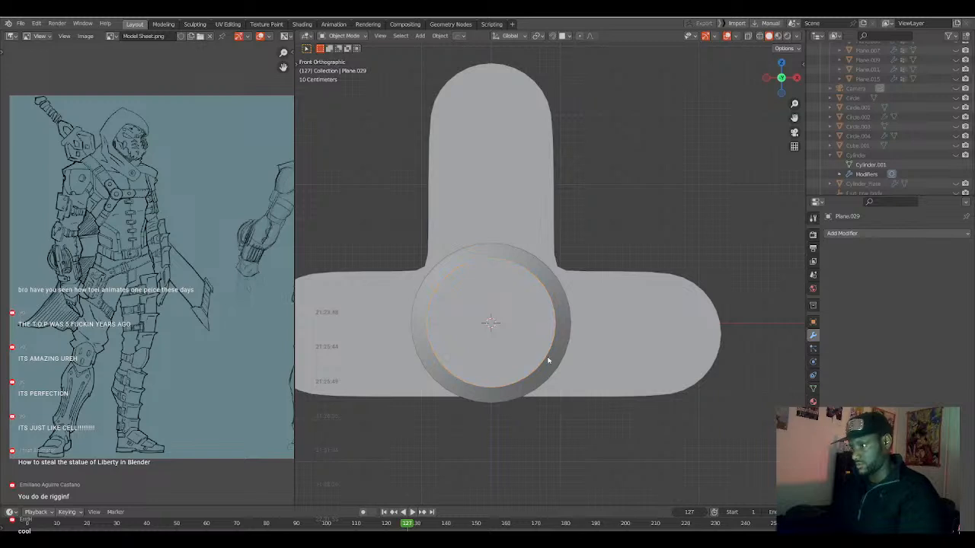
pyautogui.click(548, 356)
pyautogui.press('g')
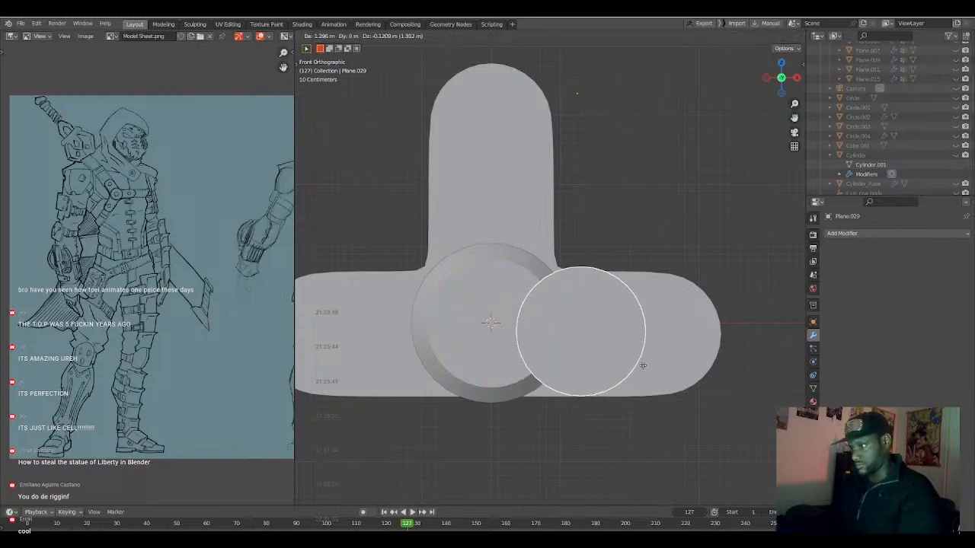
pyautogui.click(708, 369)
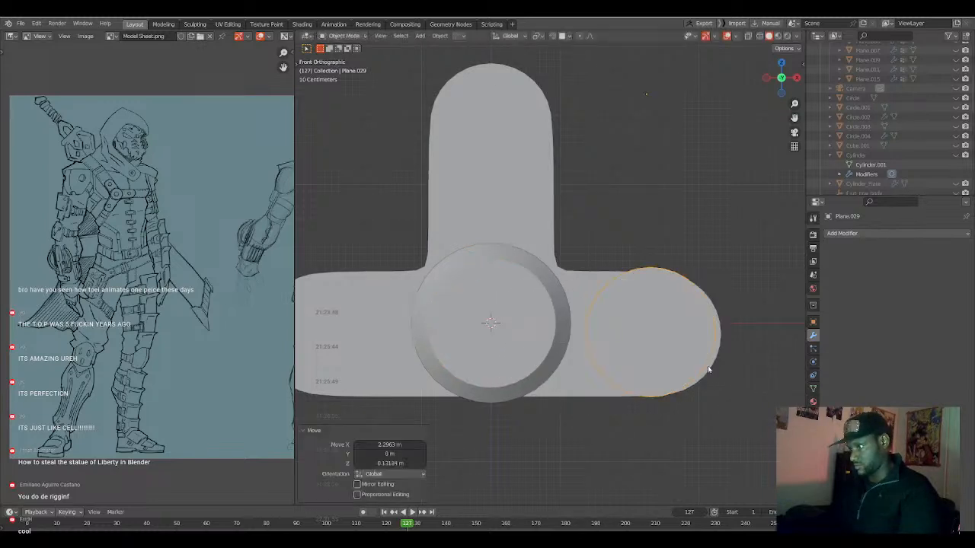
# Set the separated disc's origin to its geometry and open its mesh for editing.
pyautogui.click(440, 36)
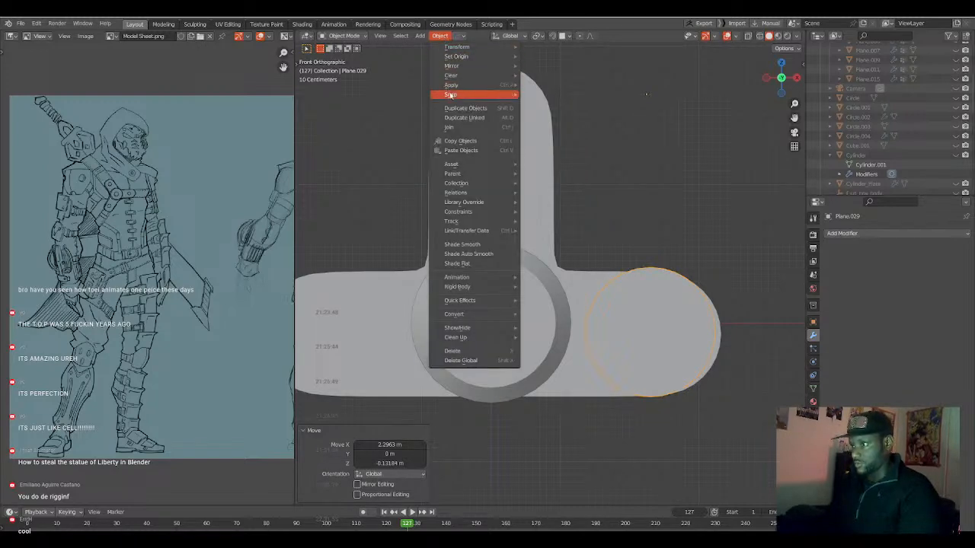
pyautogui.moveTo(503, 57)
pyautogui.click(559, 66)
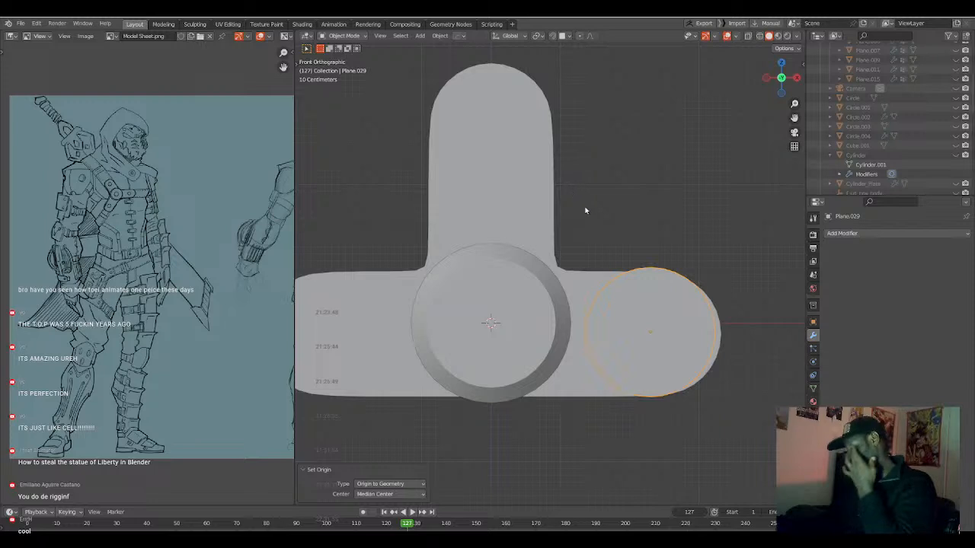
pyautogui.press('Tab')
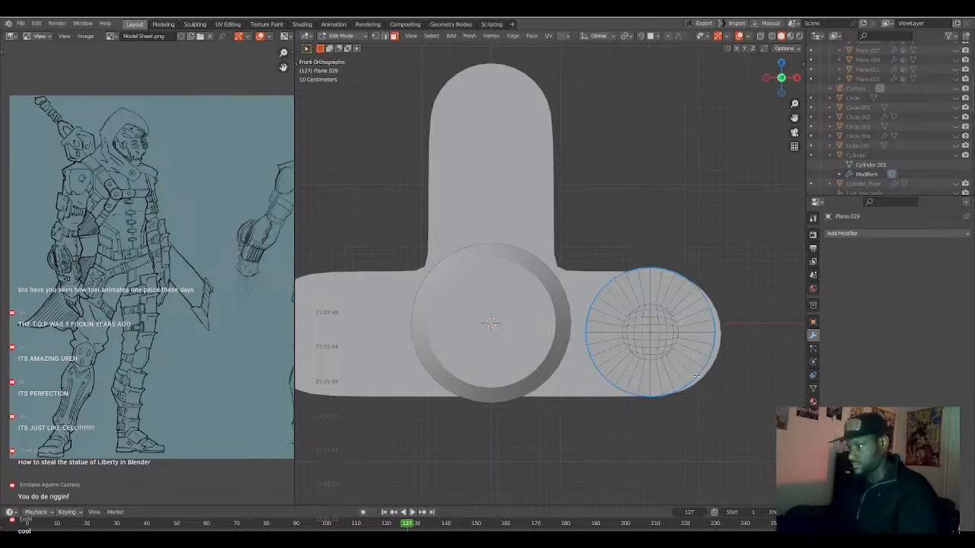
# Scale all of the separated end disc's geometry uniformly to about 0.544 and return to object mode.
pyautogui.press('a')
pyautogui.press('s')
pyautogui.click(679, 364)
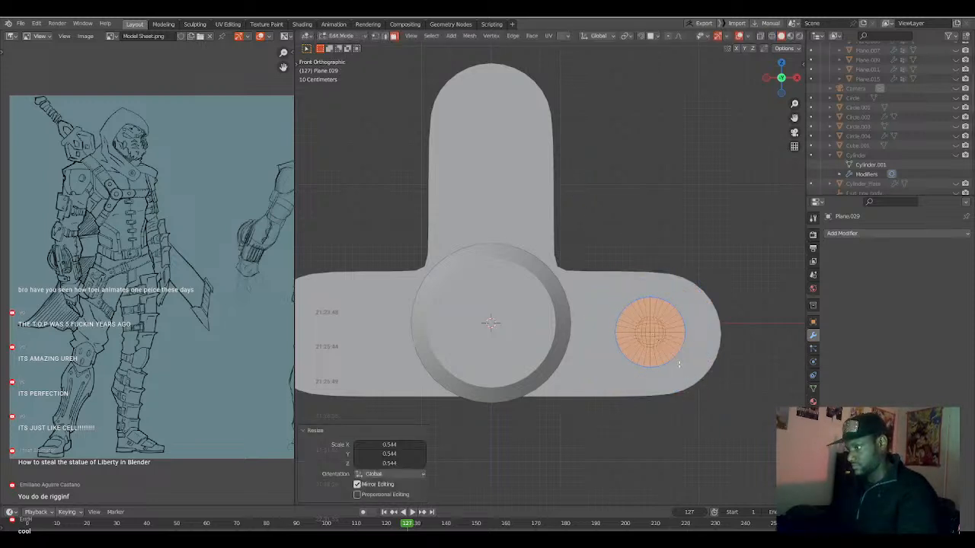
pyautogui.press('KP_Decimal')
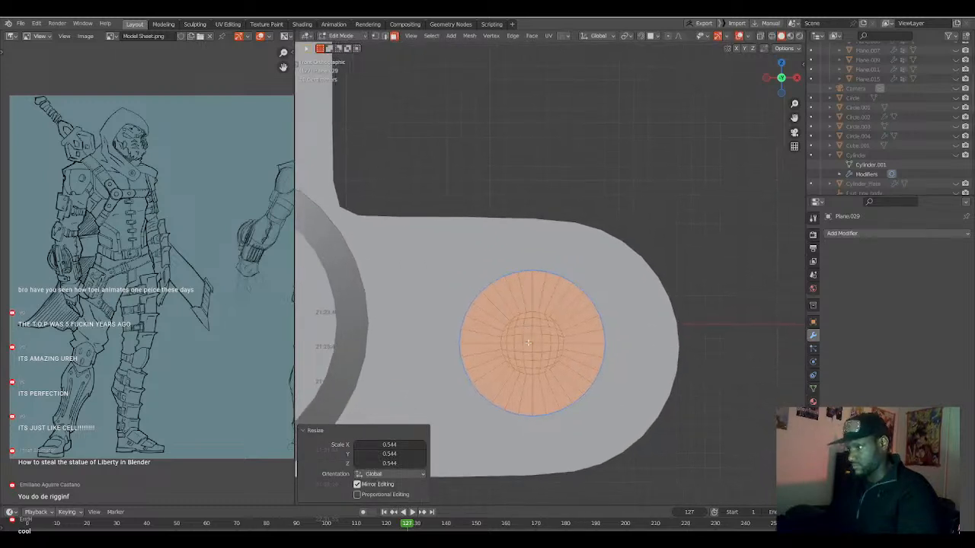
pyautogui.press('Tab')
# Shift the end disc about 0.106 m on X and -0.016 m on Z to centre it in the rounded end.
pyautogui.press('g')
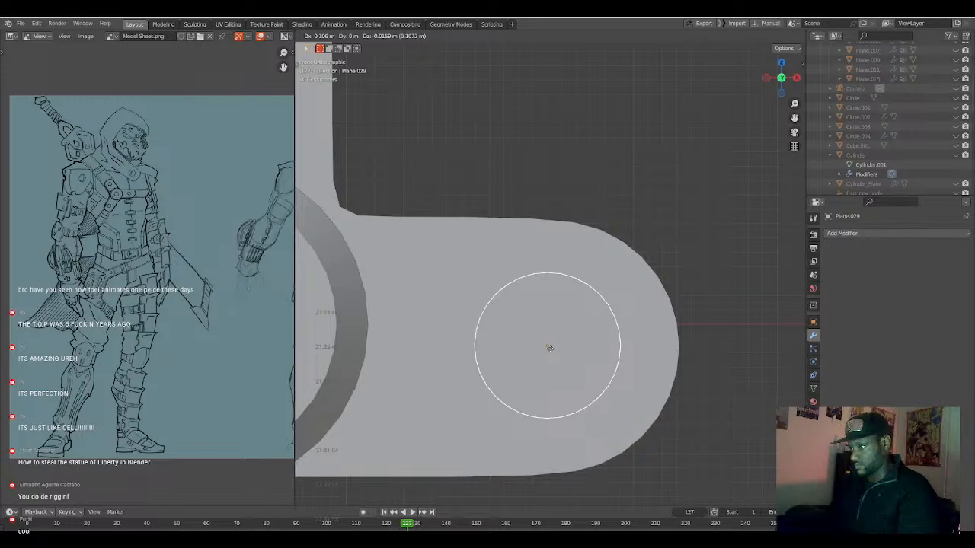
pyautogui.click(550, 348)
pyautogui.moveTo(550, 353)
pyautogui.mouseDown(button='middle')
pyautogui.moveTo(550, 363)
pyautogui.moveTo(475, 353)
pyautogui.moveTo(535, 364)
pyautogui.mouseUp(button='middle')
pyautogui.press('KP_1')
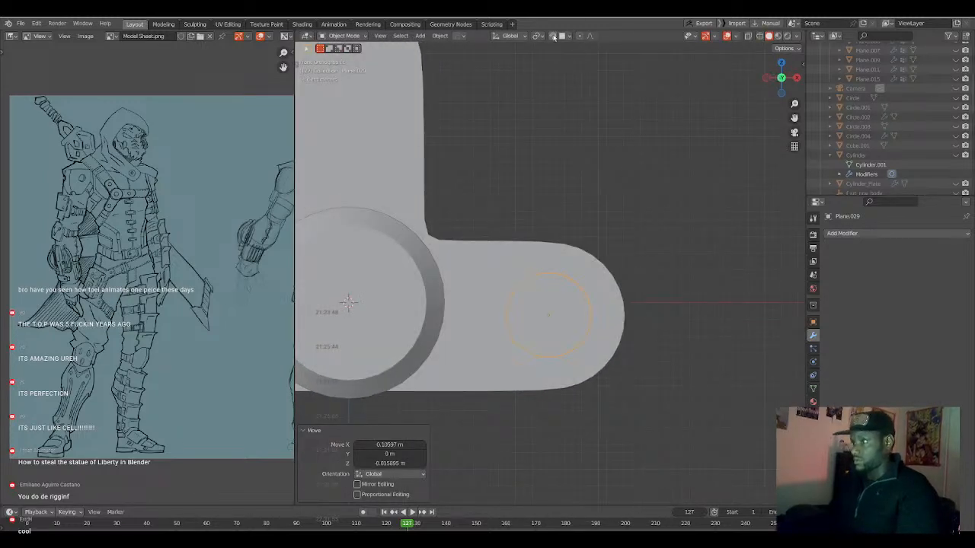
pyautogui.press('g')
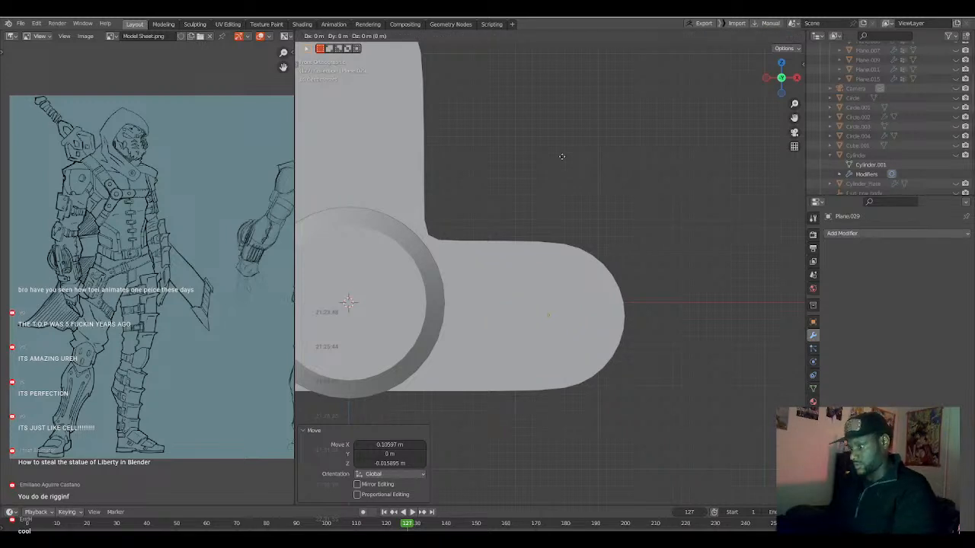
pyautogui.click(562, 156)
pyautogui.scroll(-3, 564, 159)
pyautogui.moveTo(563, 220)
pyautogui.mouseDown(button='middle')
pyautogui.moveTo(450, 226)
pyautogui.moveTo(577, 231)
pyautogui.mouseUp(button='middle')
pyautogui.press('KP_1')
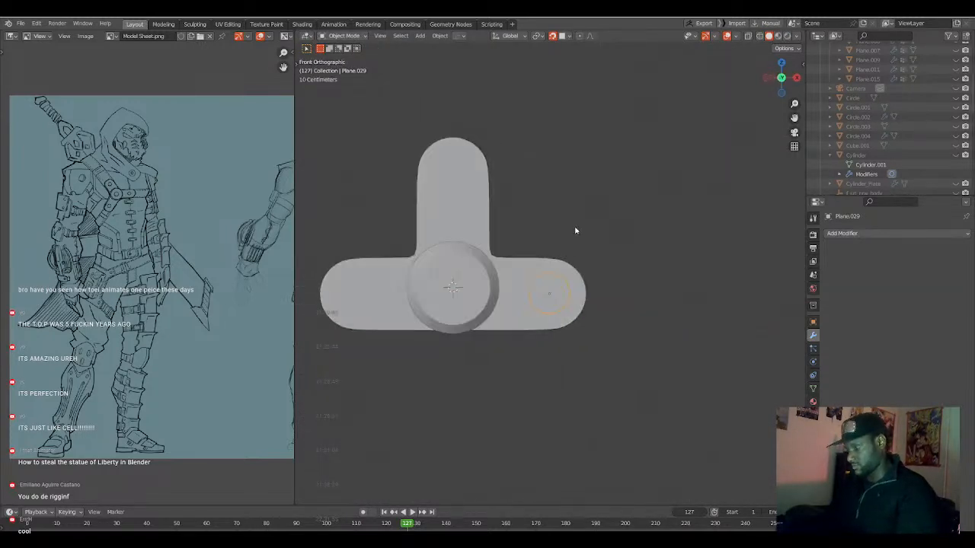
pyautogui.scroll(8, 574, 231)
pyautogui.moveTo(565, 294); pyautogui.dragTo(514, 294, button='middle')
# Move the end disc about 0.407 m along Y so it sits at the T-shaped plate.
pyautogui.press('g')
pyautogui.press('y')
pyautogui.press('Escape')
pyautogui.press('g')
pyautogui.press('y')
pyautogui.click(604, 214)
pyautogui.moveTo(604, 215); pyautogui.dragTo(558, 255, button='middle')
# Add a Solidify modifier to the end disc with a thickness of -0.629 m.
pyautogui.click(836, 234)
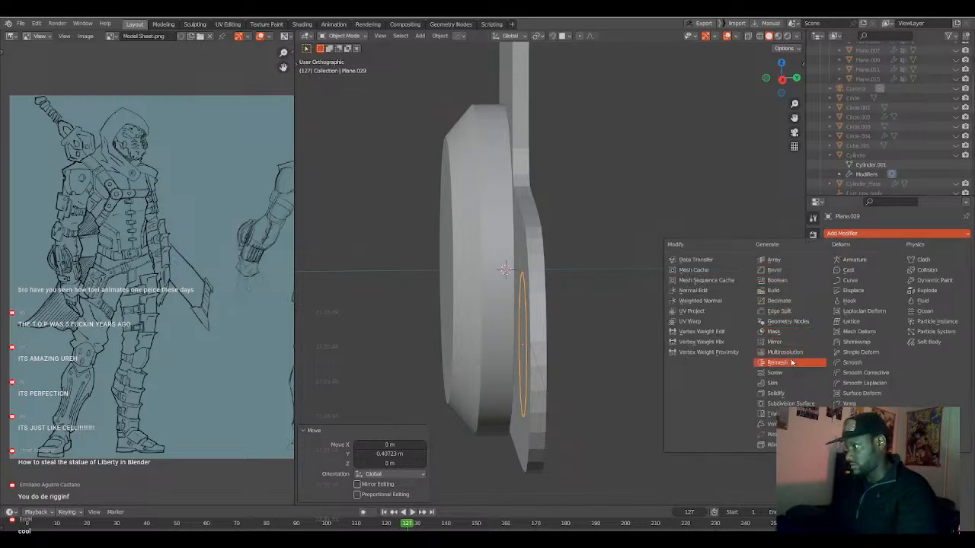
pyautogui.click(777, 393)
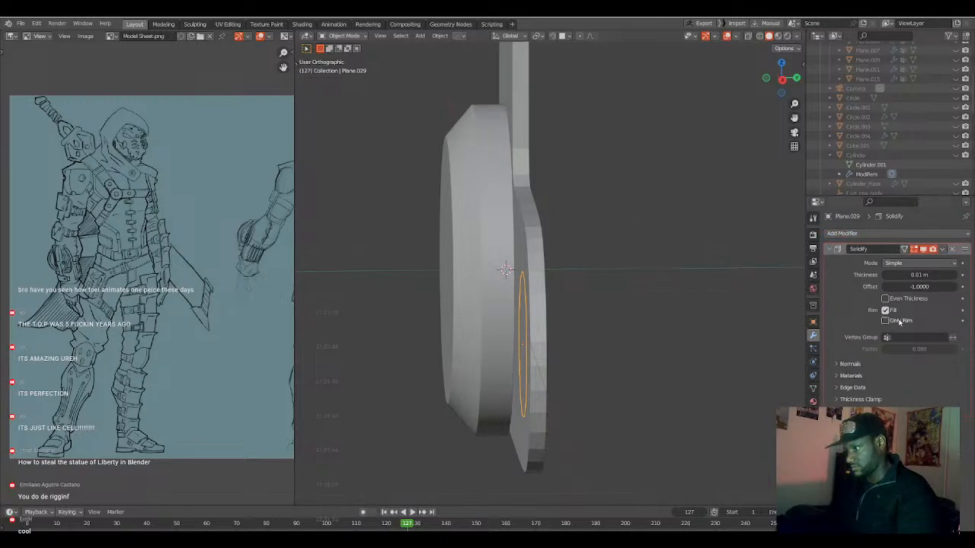
pyautogui.moveTo(917, 276); pyautogui.dragTo(821, 277)
pyautogui.moveTo(669, 288); pyautogui.dragTo(558, 309, button='middle')
pyautogui.scroll(3, 558, 309)
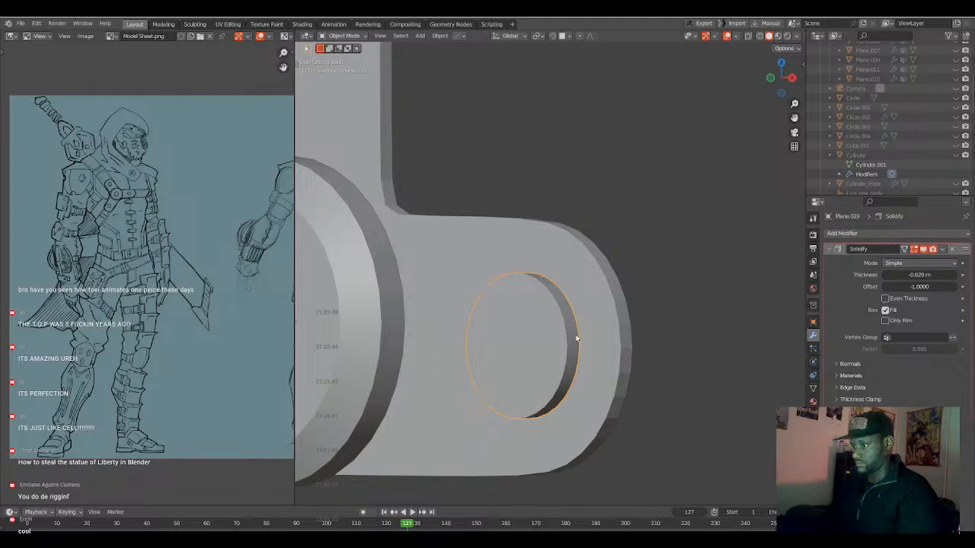
pyautogui.scroll(-3, 577, 339)
pyautogui.scroll(3, 569, 338)
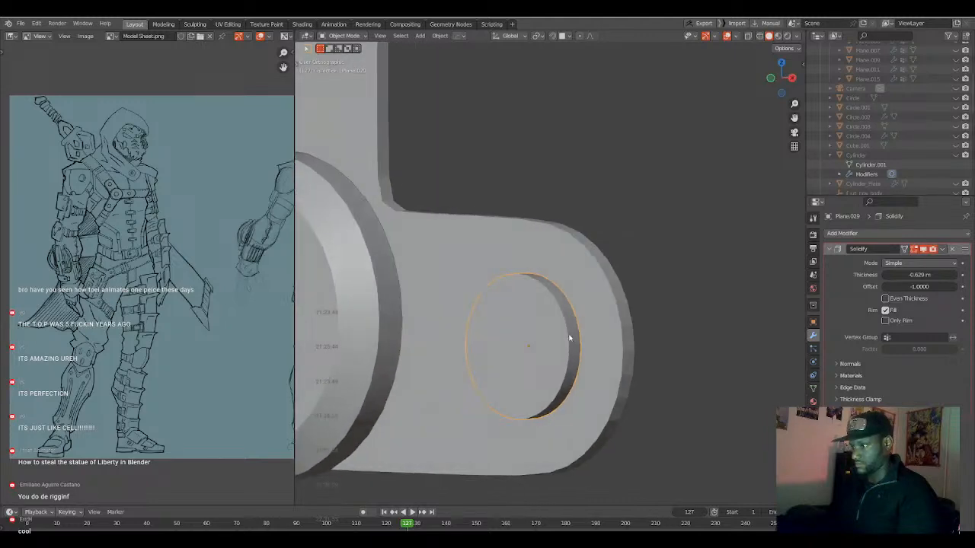
# Nudge the thickened end disc about 0.02 m along Y, towards the T-shaped plate.
pyautogui.moveTo(565, 347); pyautogui.dragTo(519, 379, button='middle')
pyautogui.press('g')
pyautogui.press('y')
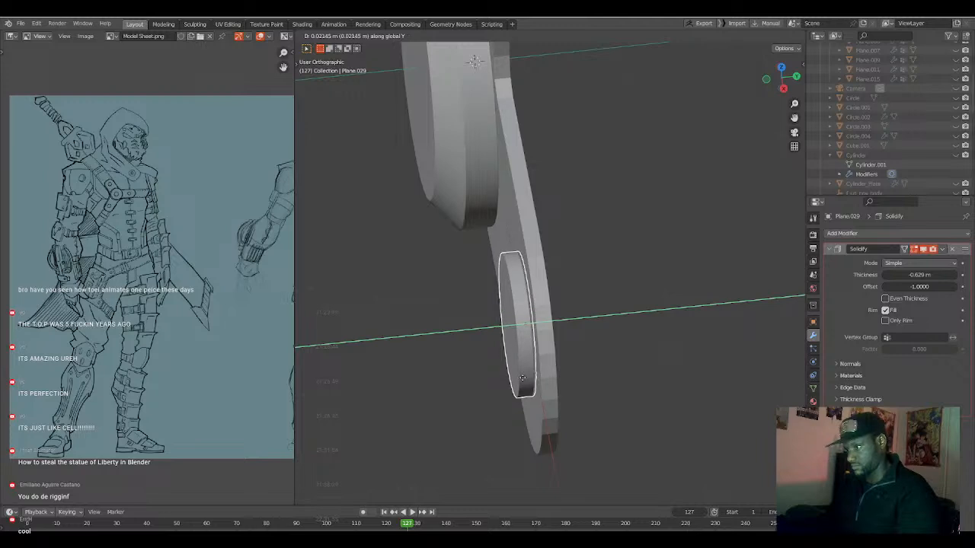
pyautogui.click(523, 382)
pyautogui.press('Tab')
pyautogui.moveTo(523, 381); pyautogui.dragTo(593, 346, button='middle')
pyautogui.press('q')
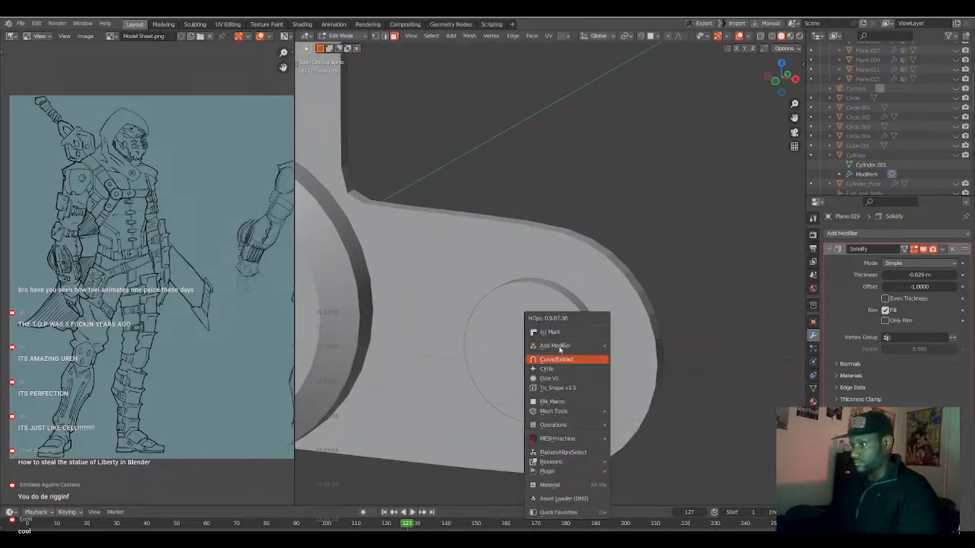
pyautogui.press('Tab')
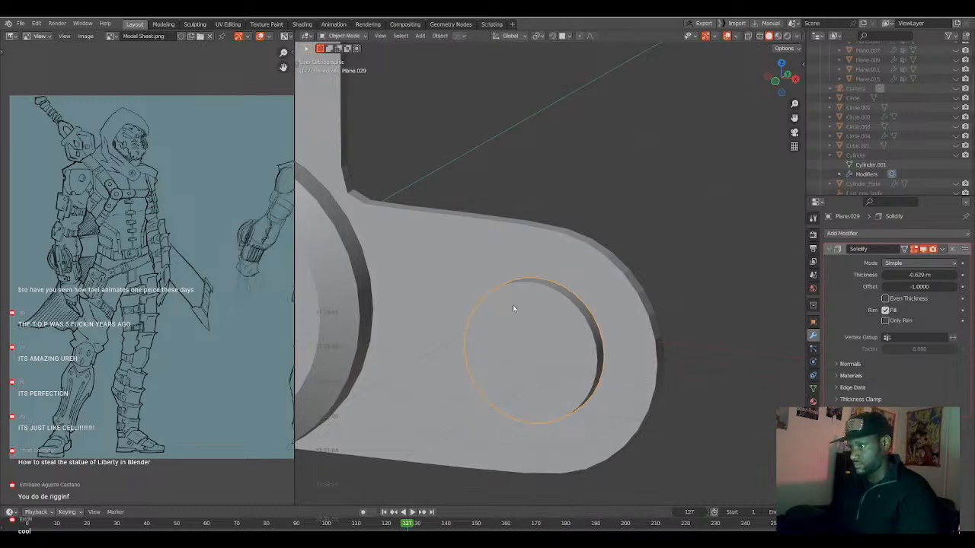
# Add a HardOps Bevel modifier to the end disc with 3 segments and a 30° angle limit.
pyautogui.press('q')
pyautogui.moveTo(512, 305)
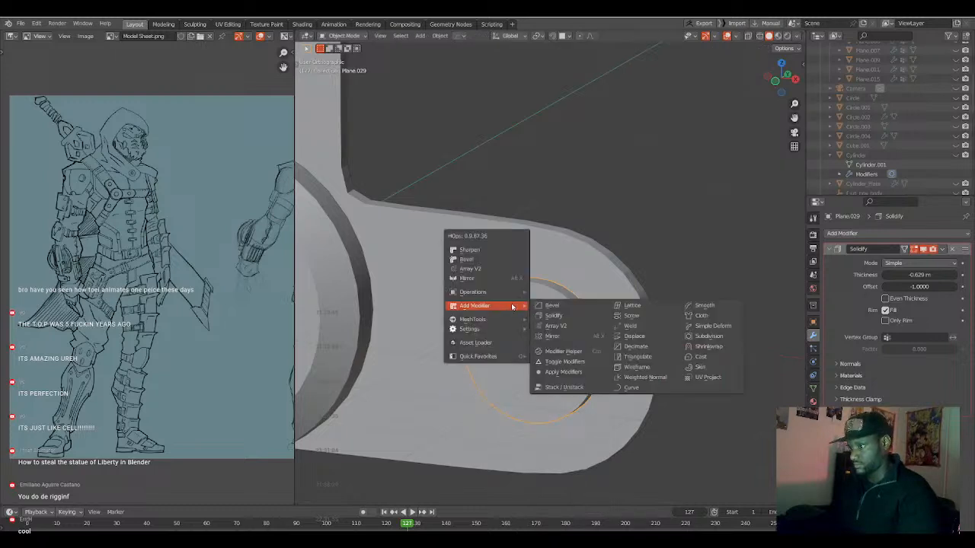
pyautogui.click(560, 307)
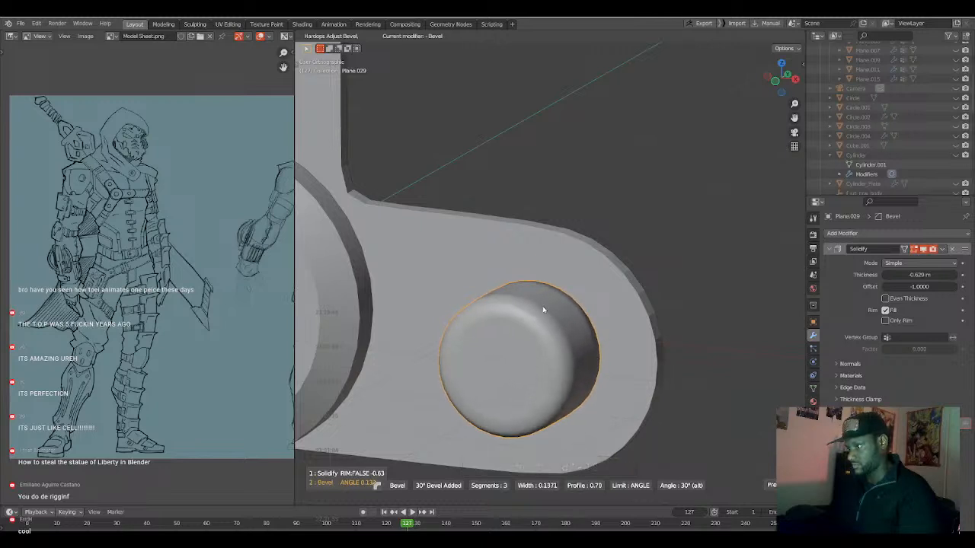
pyautogui.click(545, 309)
pyautogui.moveTo(545, 309); pyautogui.dragTo(680, 317, button='middle')
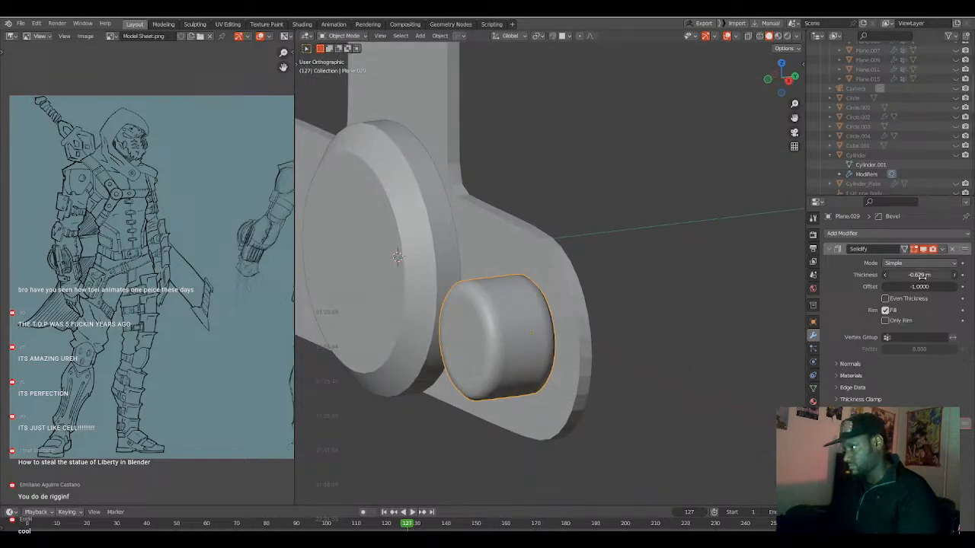
# Set the end disc's Solidify thickness to -0.294 m and its Bevel amount to about 0.0728 m.
pyautogui.moveTo(921, 275)
pyautogui.mouseDown()
pyautogui.moveTo(906, 275)
pyautogui.moveTo(939, 275)
pyautogui.mouseUp()
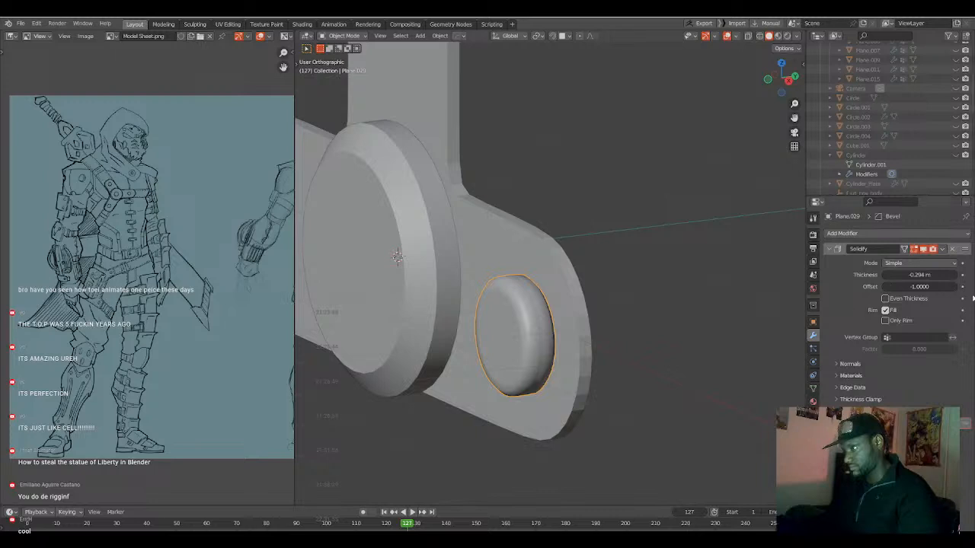
pyautogui.click(833, 249)
pyautogui.click(833, 262)
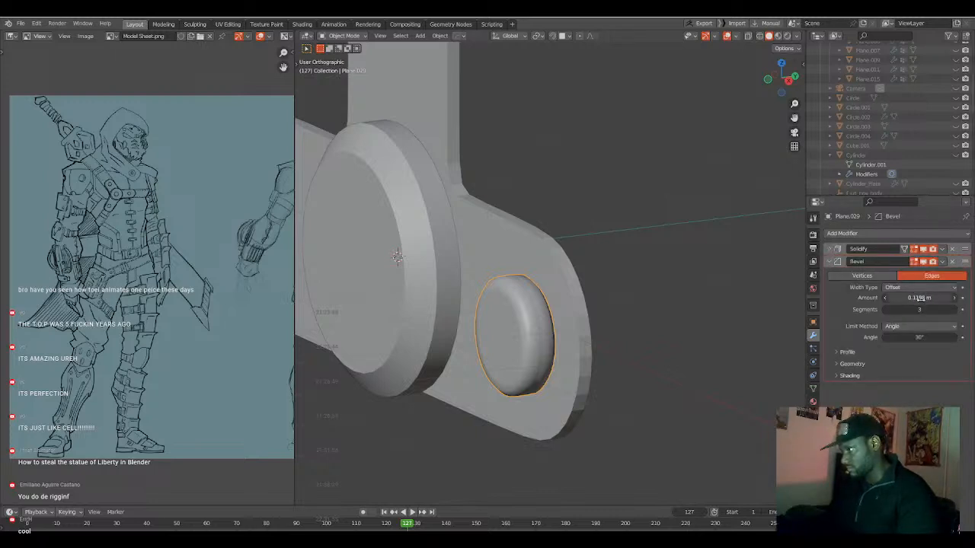
pyautogui.moveTo(914, 297); pyautogui.dragTo(924, 298)
pyautogui.moveTo(674, 323); pyautogui.dragTo(637, 320, button='middle')
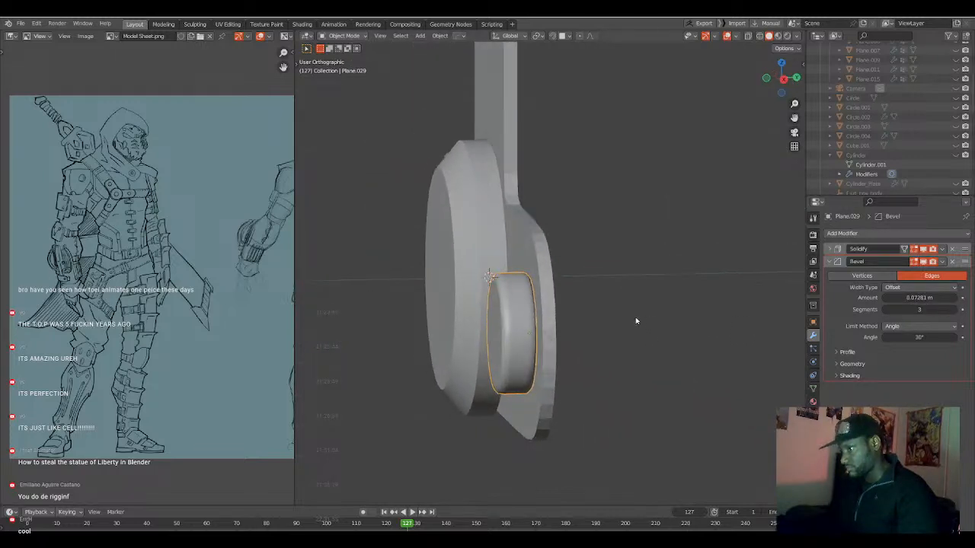
# Move the bevelled end disc slightly along Y to adjust its depth against the T-shaped plate.
pyautogui.press('g')
pyautogui.press('y')
pyautogui.click(529, 329)
pyautogui.moveTo(528, 330); pyautogui.dragTo(572, 331, button='middle')
# Mirror the end disc across the central disc on X with HardOps Mirror, placing a copy on the opposite end.
pyautogui.scroll(-4, 546, 334)
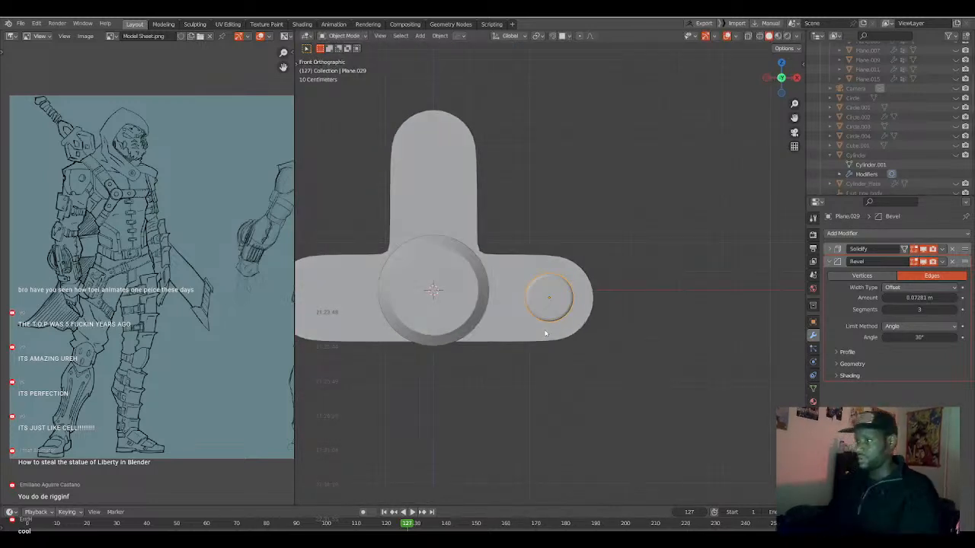
pyautogui.scroll(-3, 545, 333)
pyautogui.press('KP_1')
pyautogui.click(534, 299)
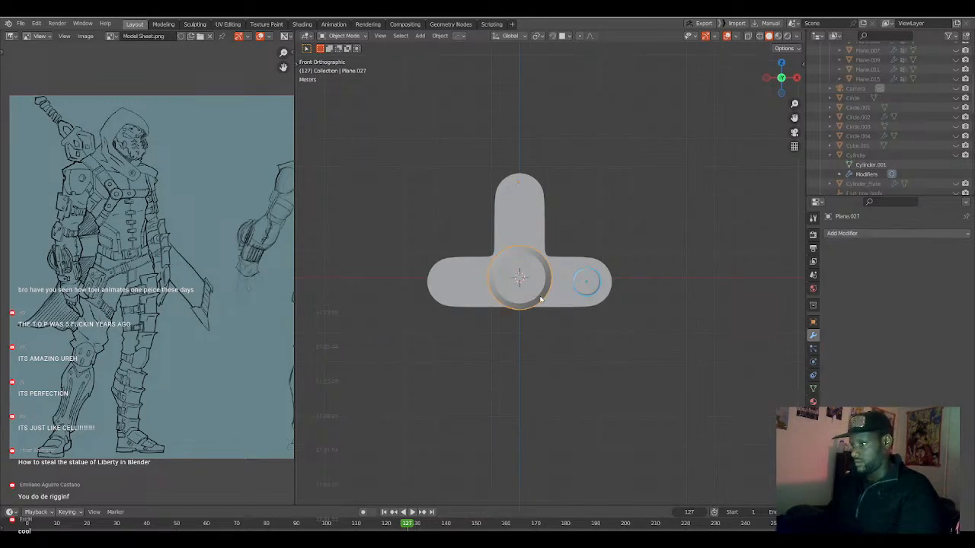
pyautogui.hotkey('alt', 'x')
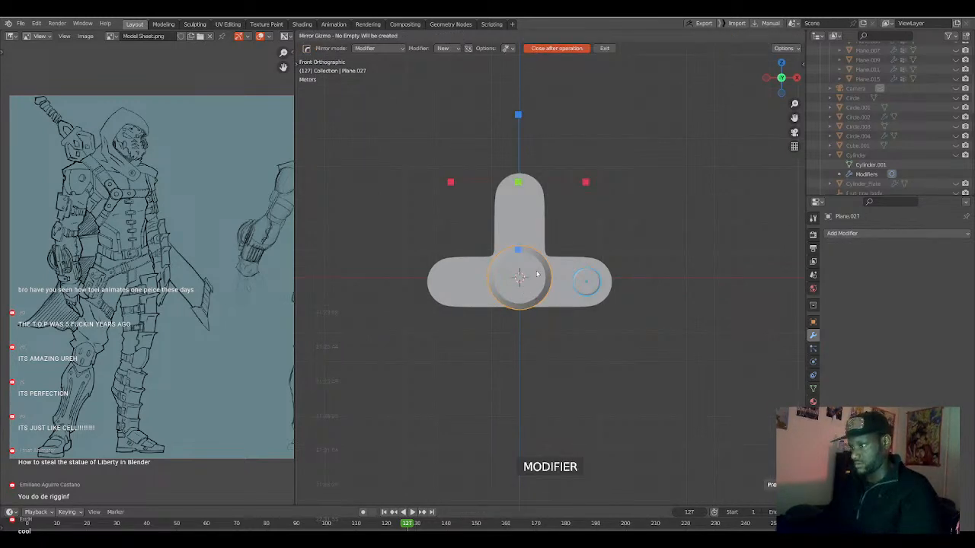
pyautogui.click(585, 182)
pyautogui.scroll(2, 554, 291)
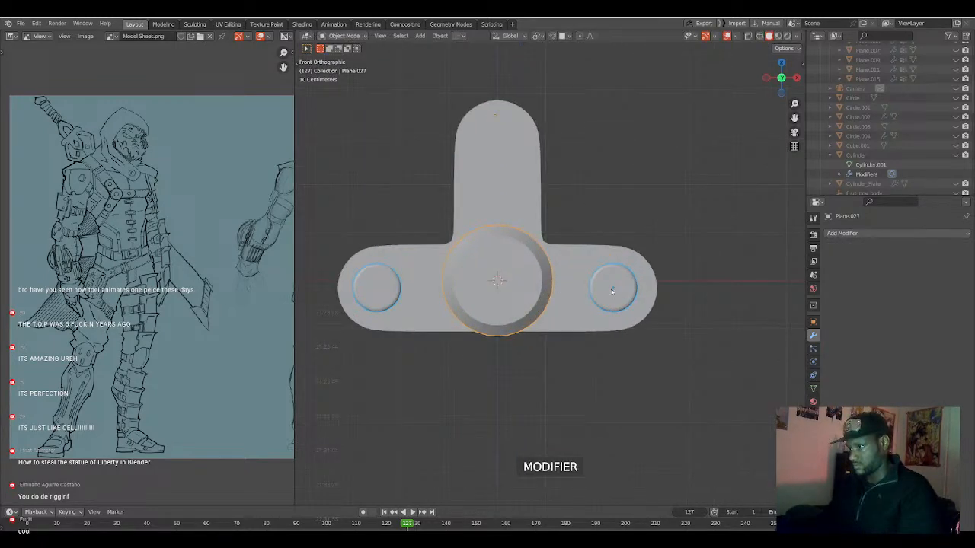
# Duplicate the mirrored end disc onto the upright arm, about -1.661 m on X and 2.895 m on Z, and remove the copy's mirror modifier.
pyautogui.click(611, 292)
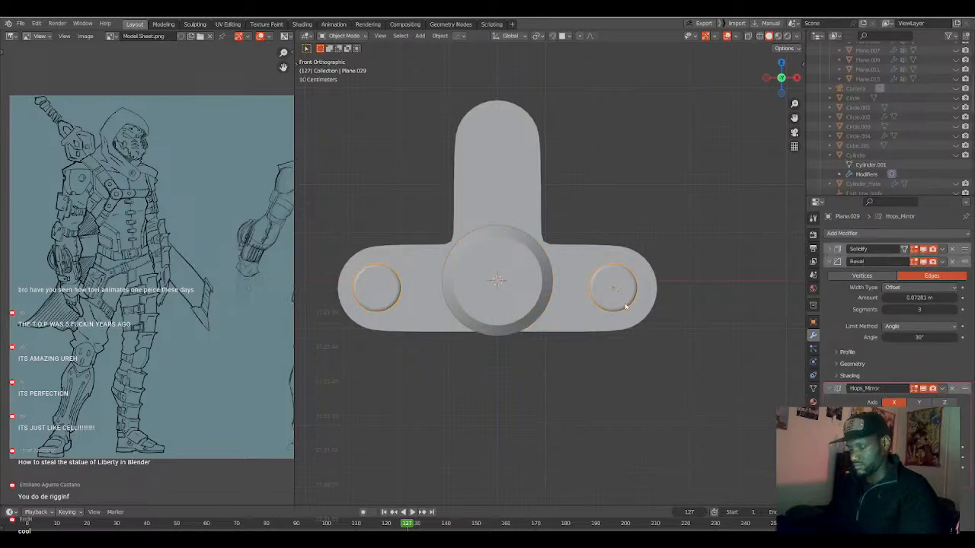
pyautogui.hotkey('shift', 'd')
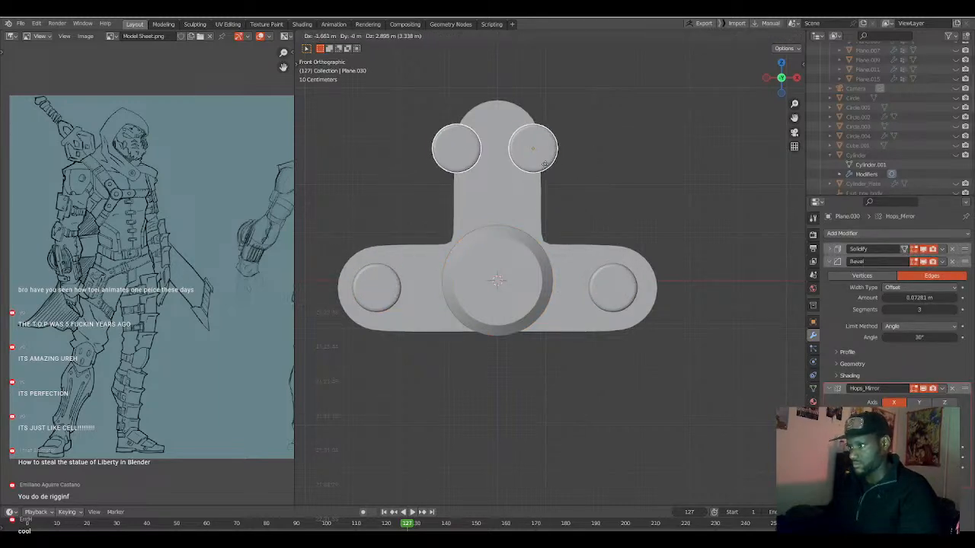
pyautogui.click(545, 164)
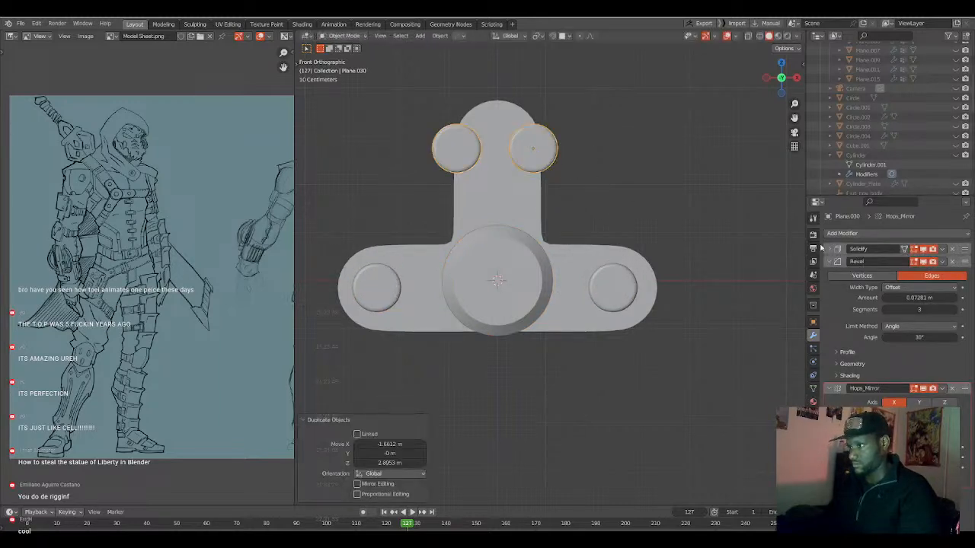
pyautogui.click(951, 388)
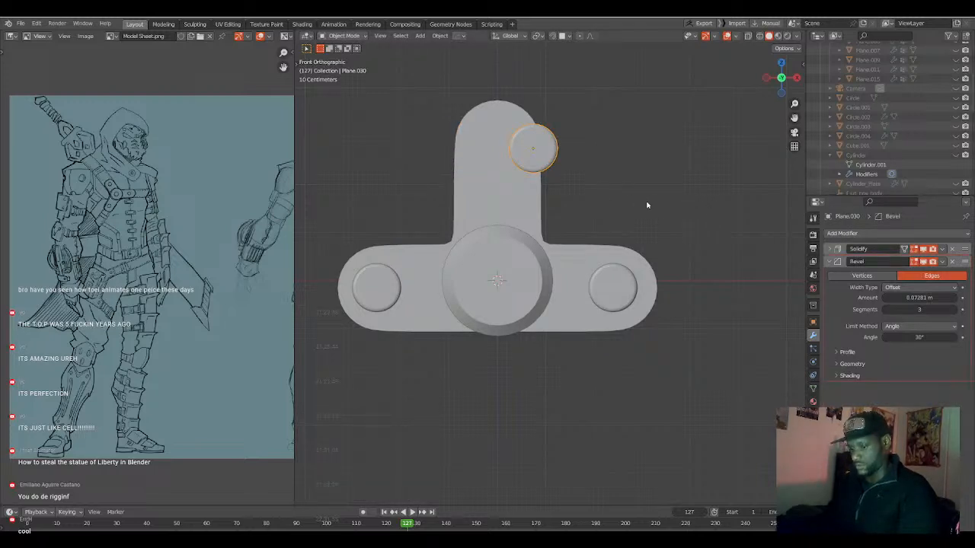
pyautogui.hotkey('alt', 'x')
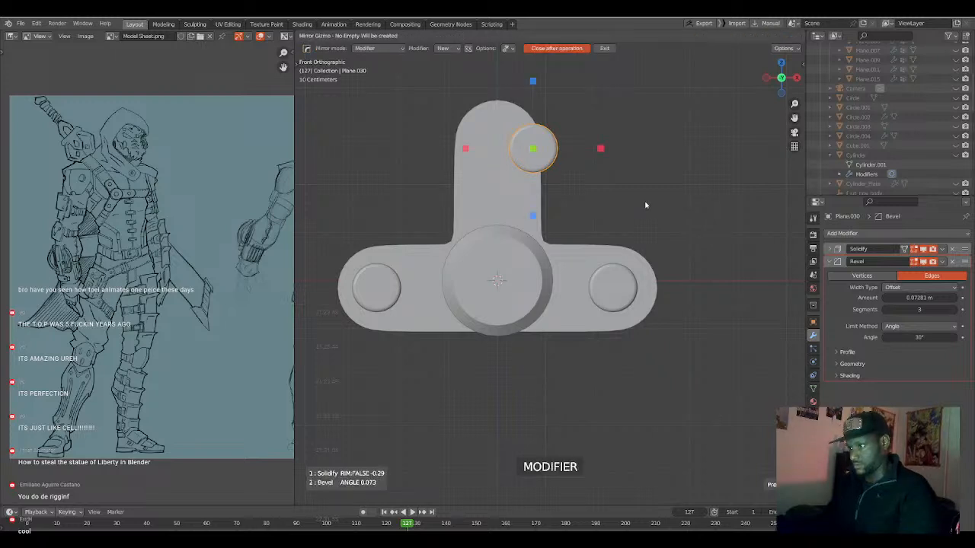
pyautogui.press('Escape')
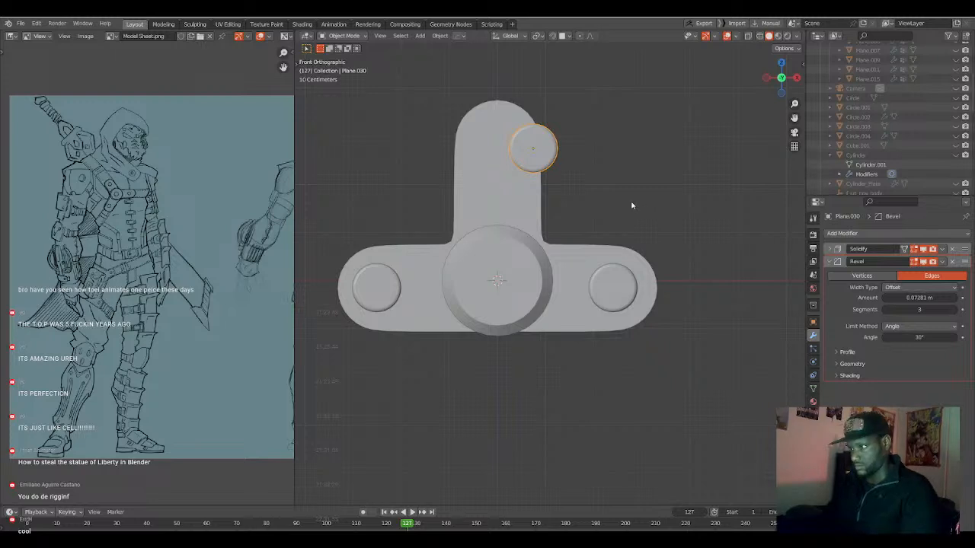
# Clear the duplicated disc's location and move it about 3.069 m up Z into the upright arm's rounded end.
pyautogui.hotkey('alt', 'g')
pyautogui.press('g')
pyautogui.press('z')
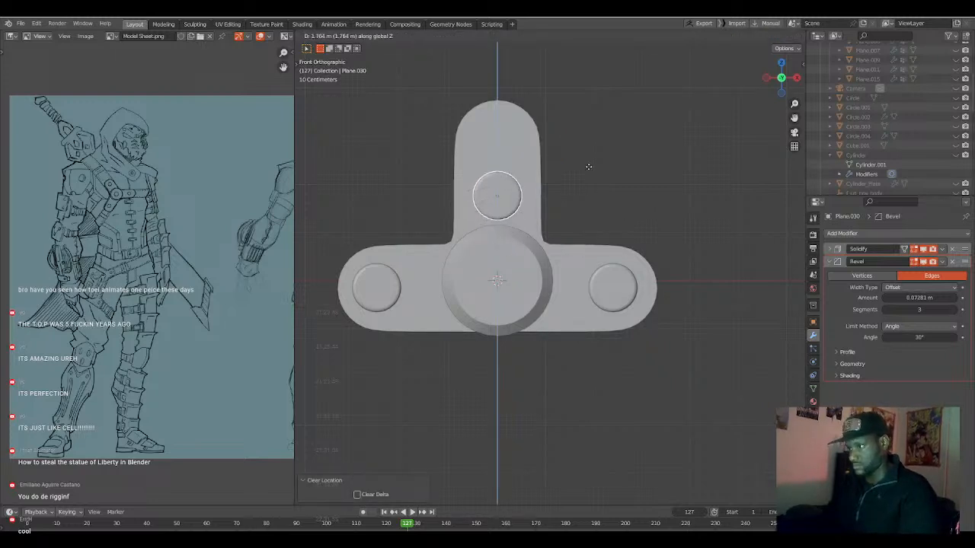
pyautogui.click(585, 103)
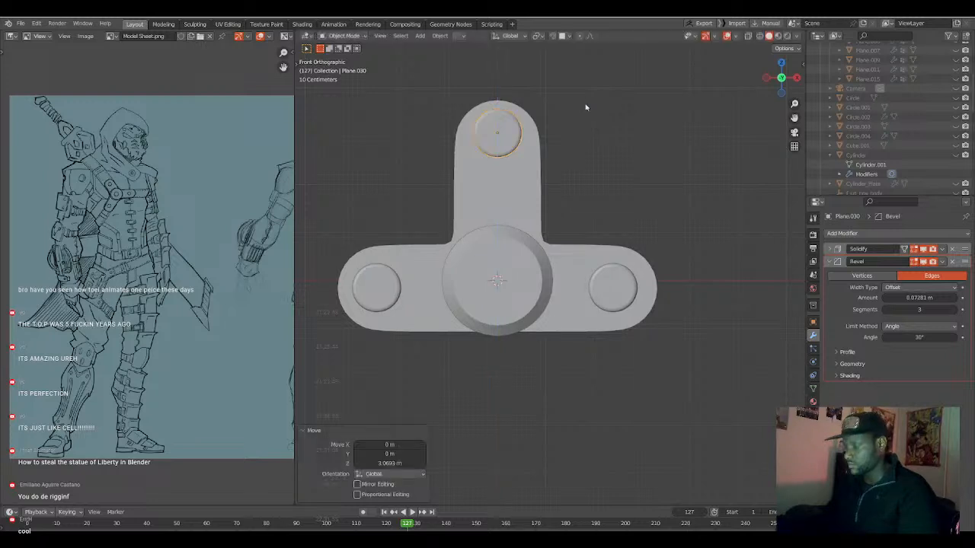
# Move the upright arm's disc about 0.047 m along Y to match the depth of the other end discs.
pyautogui.press('KP_3')
pyautogui.press('g')
pyautogui.press('y')
pyautogui.rightClick(579, 125)
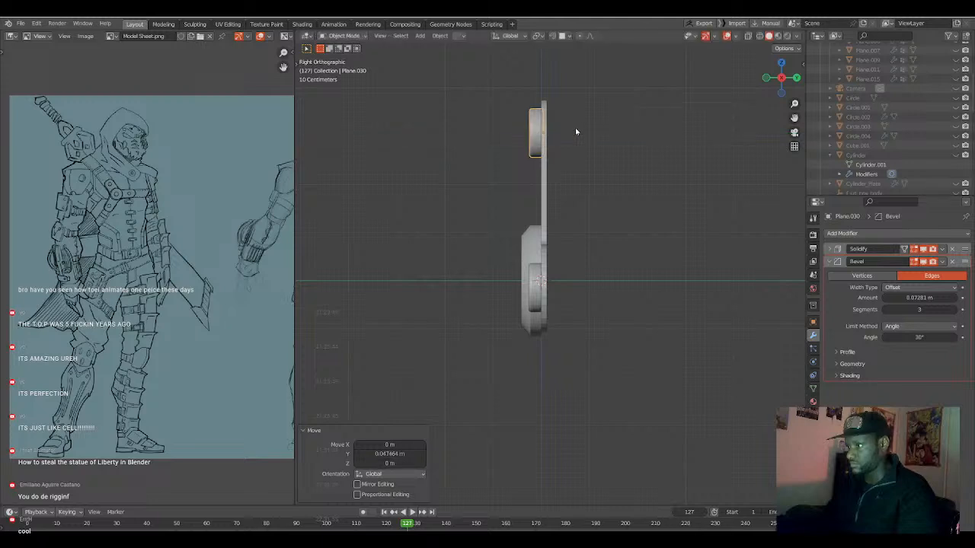
pyautogui.moveTo(579, 127); pyautogui.dragTo(572, 172, button='middle')
# Apply HardOps Sharpen to the T-shaped plate.
pyautogui.click(554, 183)
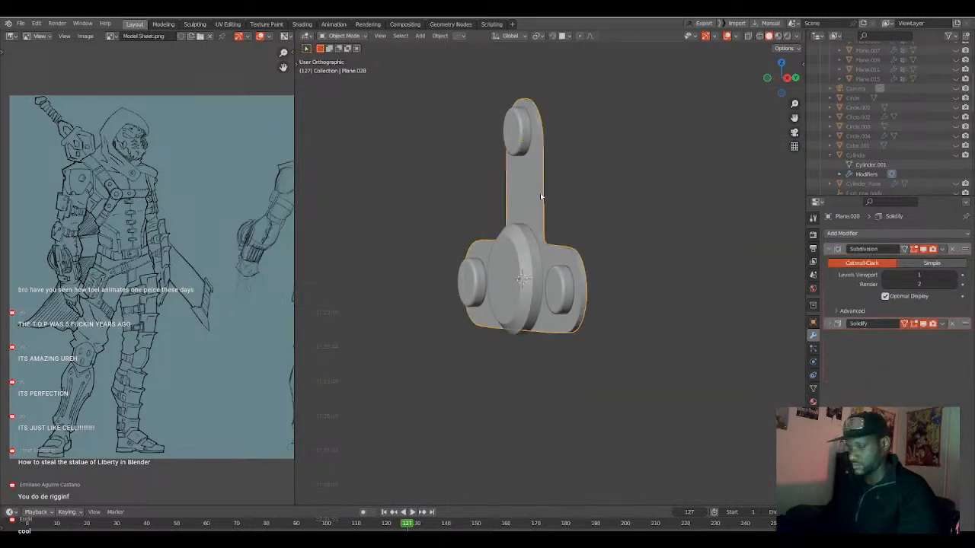
pyautogui.press('q')
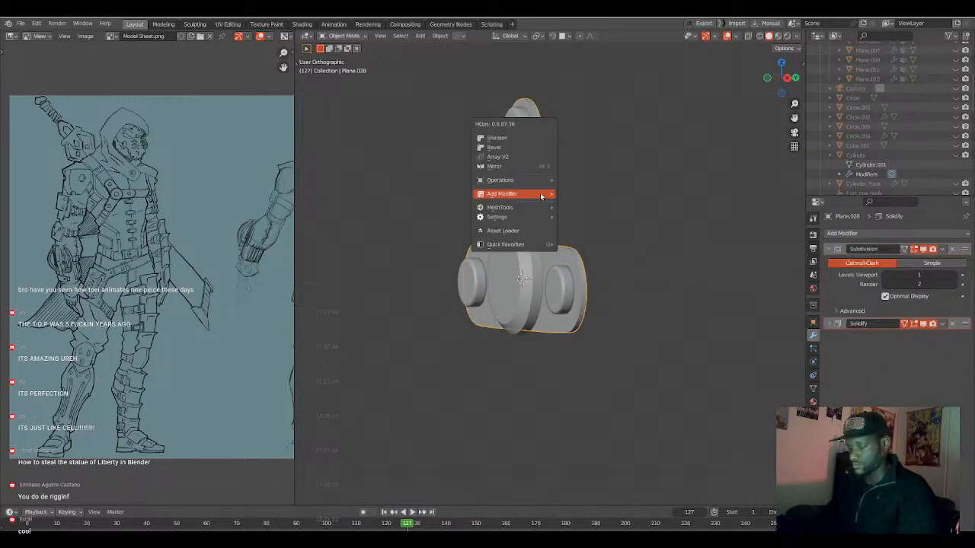
pyautogui.click(532, 140)
pyautogui.moveTo(533, 228); pyautogui.dragTo(586, 251, button='middle')
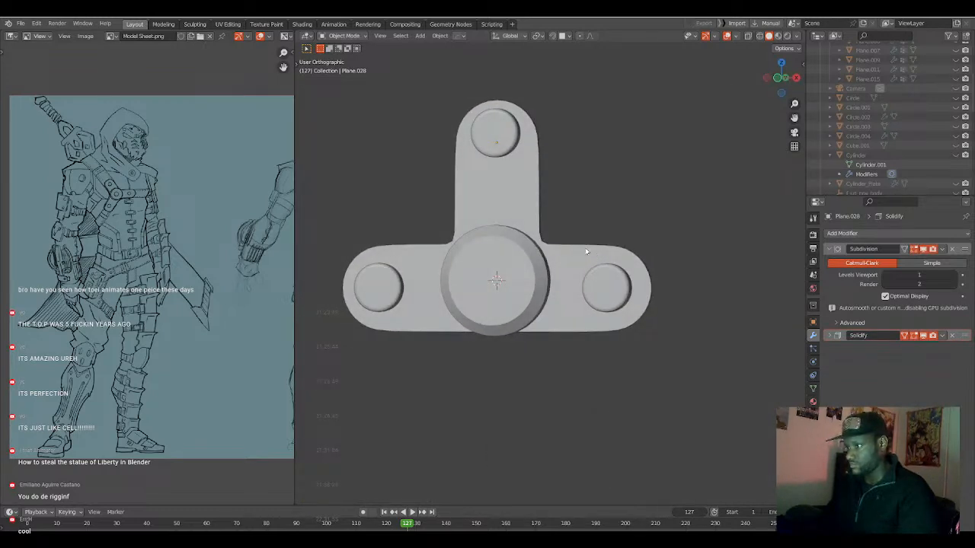
# Apply a HardOps Bevel to the T-shaped plate with 3 segments and a width of about 0.0202.
pyautogui.click(587, 252)
pyautogui.press('q')
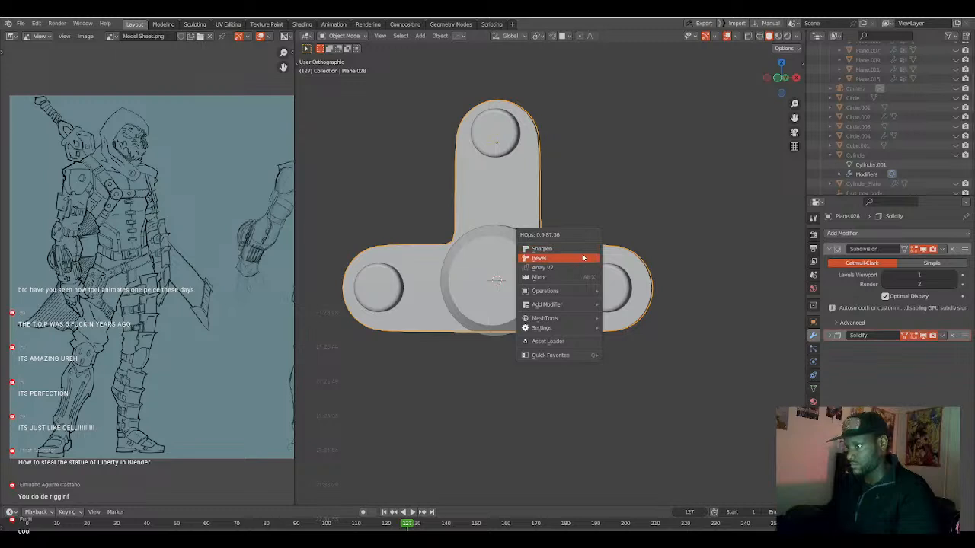
pyautogui.click(582, 259)
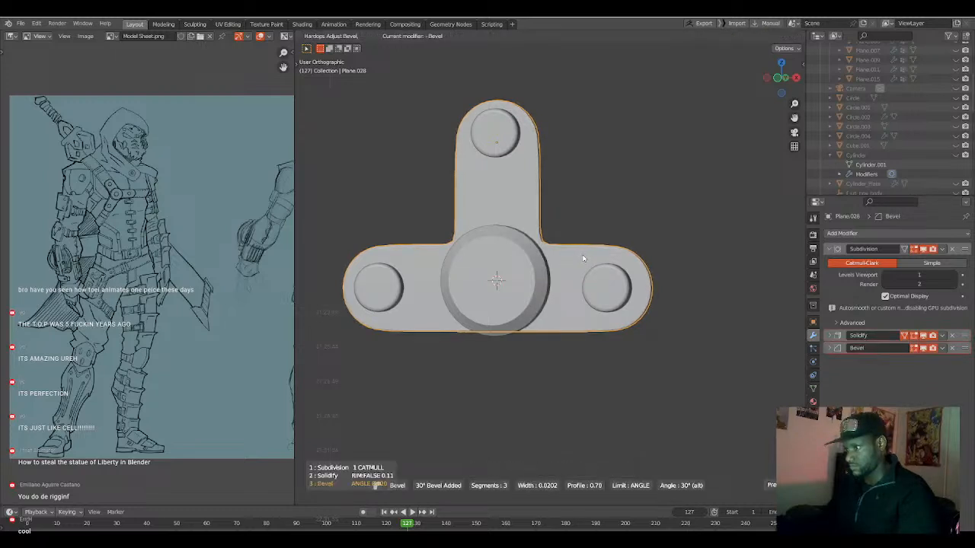
pyautogui.click(582, 260)
# Apply HardOps Sharpen to the large centre disc and bevel it with 3 segments and a width of about 0.0461.
pyautogui.click(533, 274)
pyautogui.press('q')
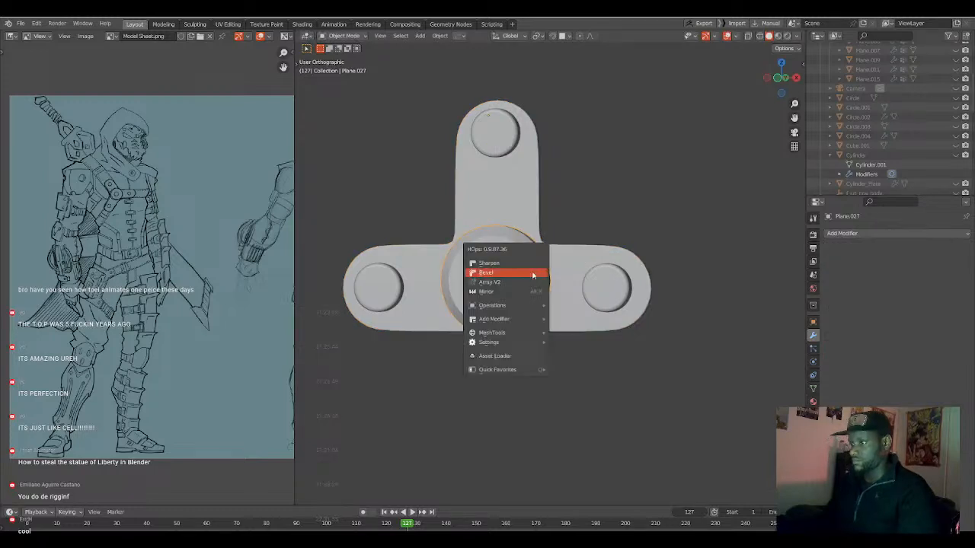
pyautogui.click(534, 275)
pyautogui.click(526, 276)
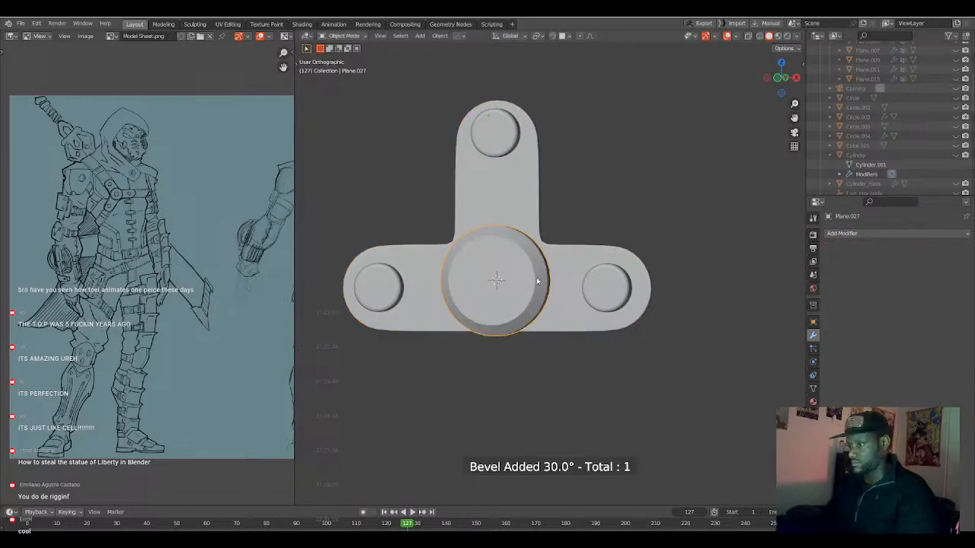
pyautogui.press('q')
pyautogui.click(533, 266)
pyautogui.press('q')
pyautogui.click(535, 288)
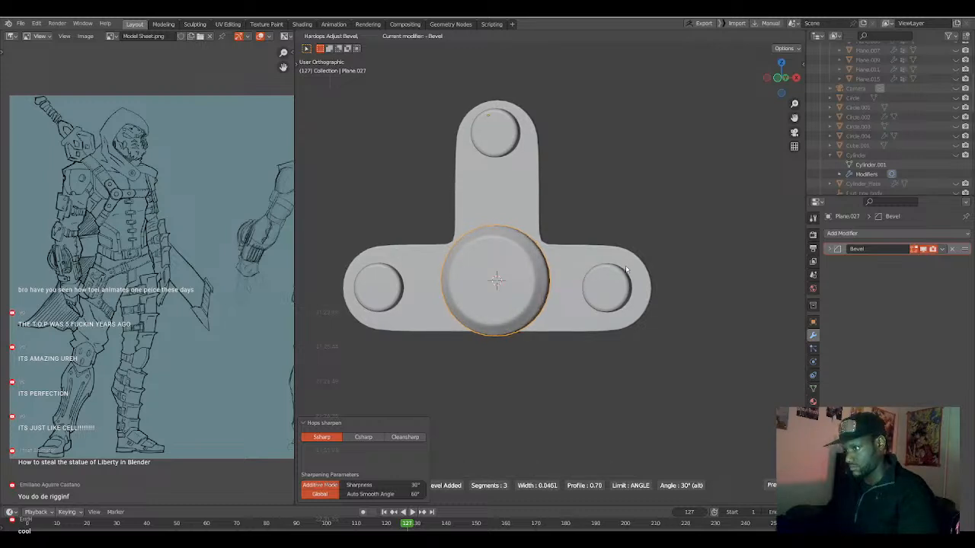
pyautogui.click(625, 268)
# Parent the T-shaped plate and the end discs to the centre disc using the Object option.
pyautogui.scroll(-3, 553, 271)
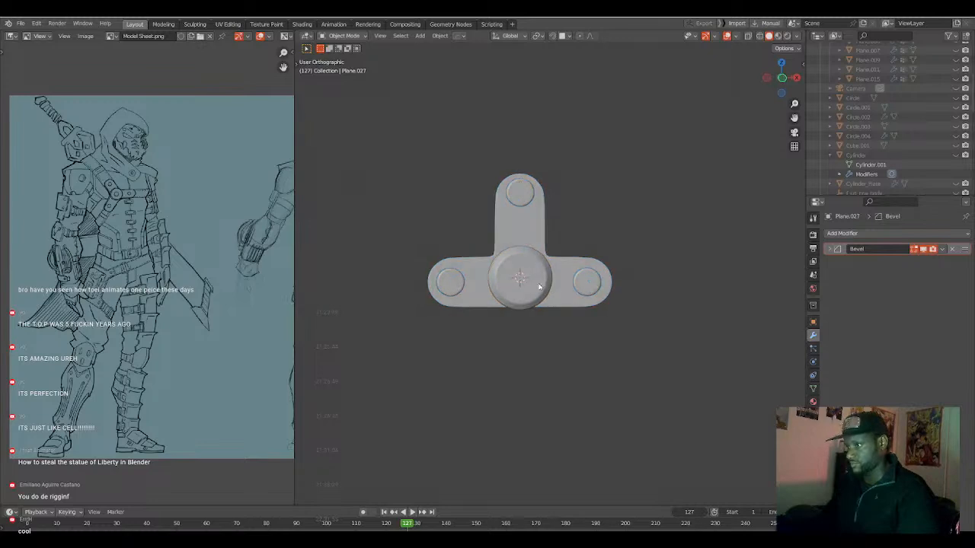
pyautogui.press('KP_1')
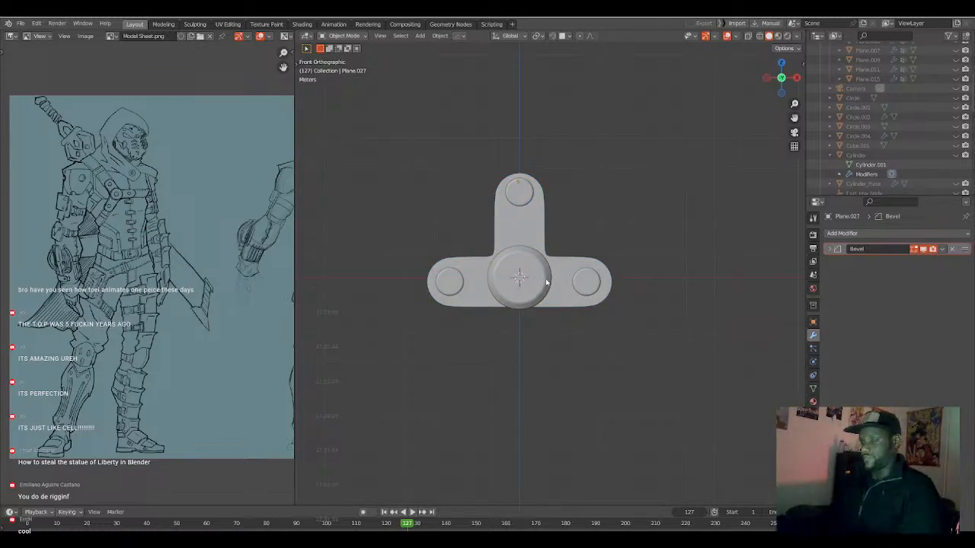
pyautogui.moveTo(270, 278); pyautogui.dragTo(160, 274, button='middle')
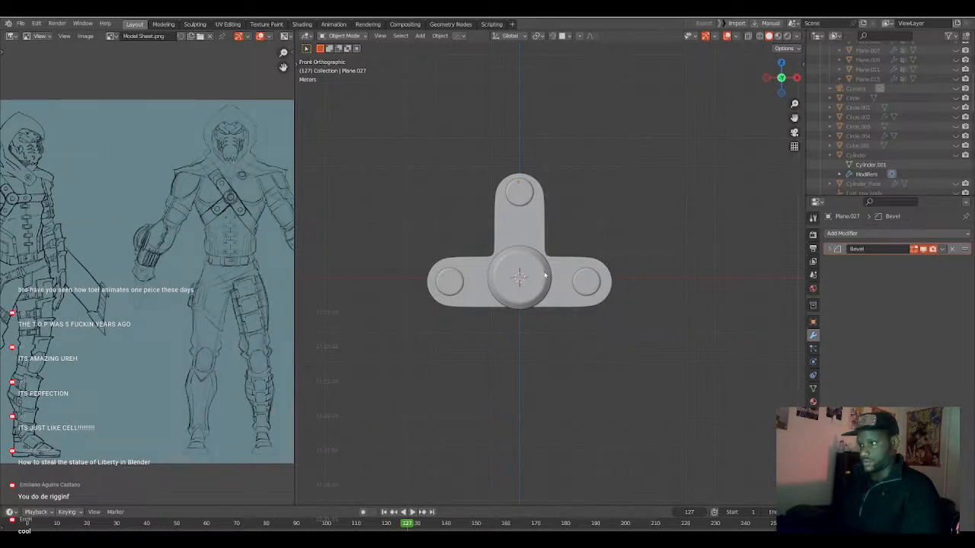
pyautogui.click(544, 276)
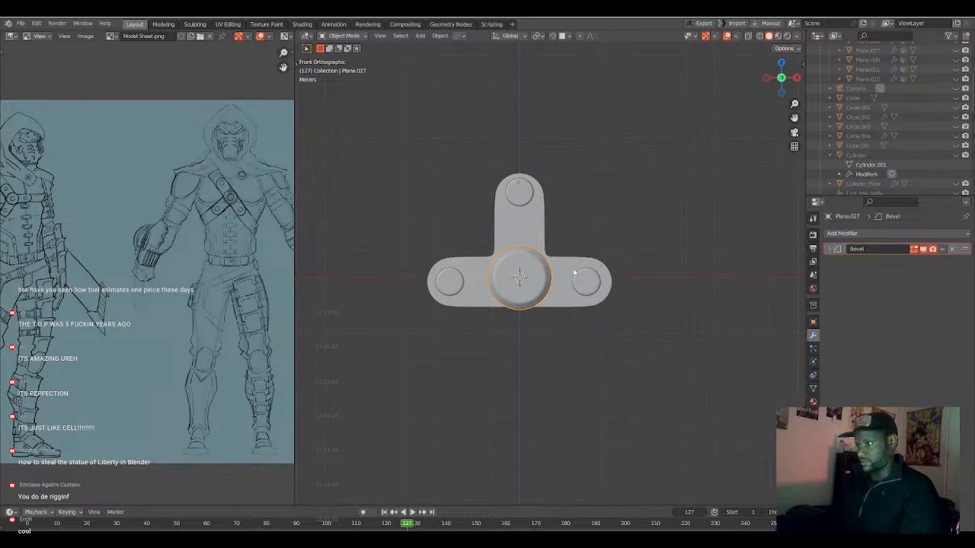
pyautogui.click(580, 263)
pyautogui.click(541, 224)
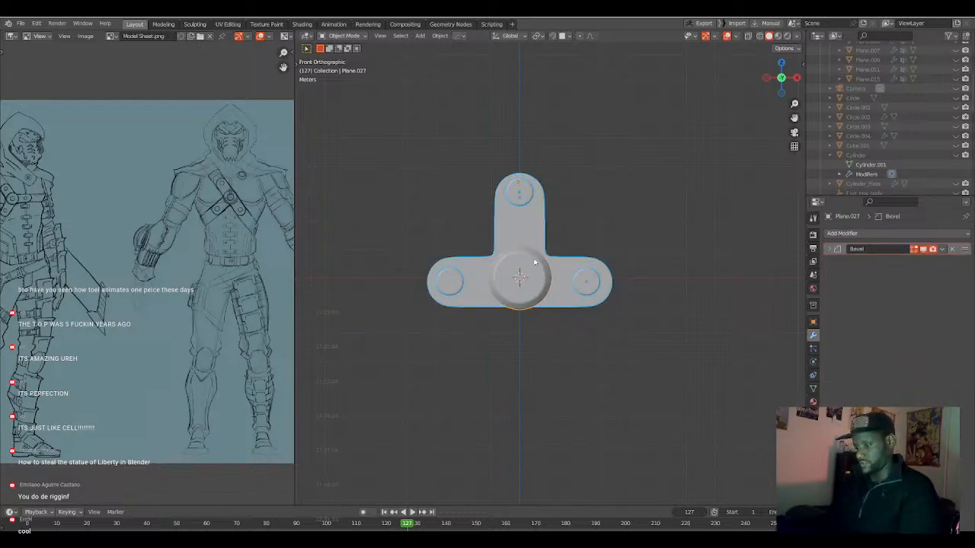
pyautogui.hotkey('ctrl', 'p')
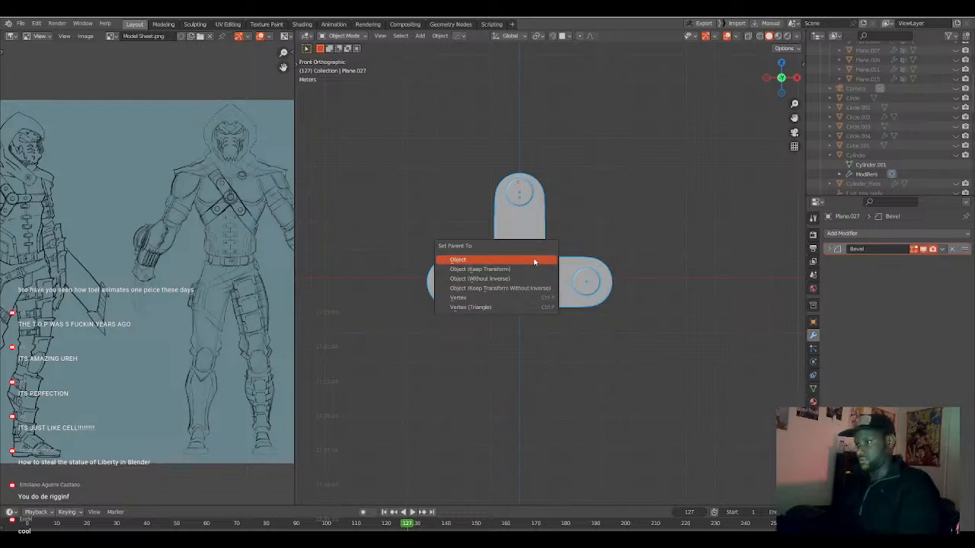
pyautogui.click(533, 261)
# Set the centre disc's origin to its geometry so the parented assembly pivots around it.
pyautogui.press('r')
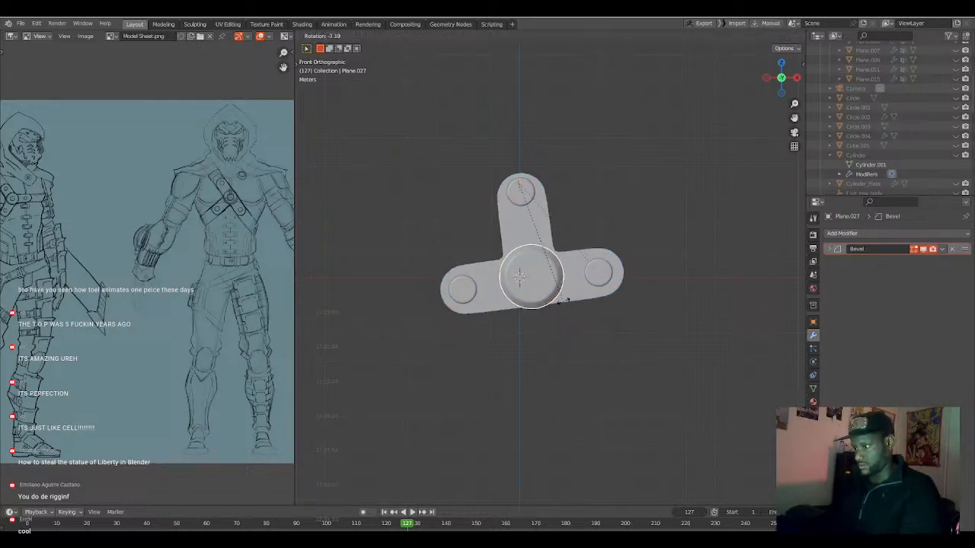
pyautogui.rightClick(554, 287)
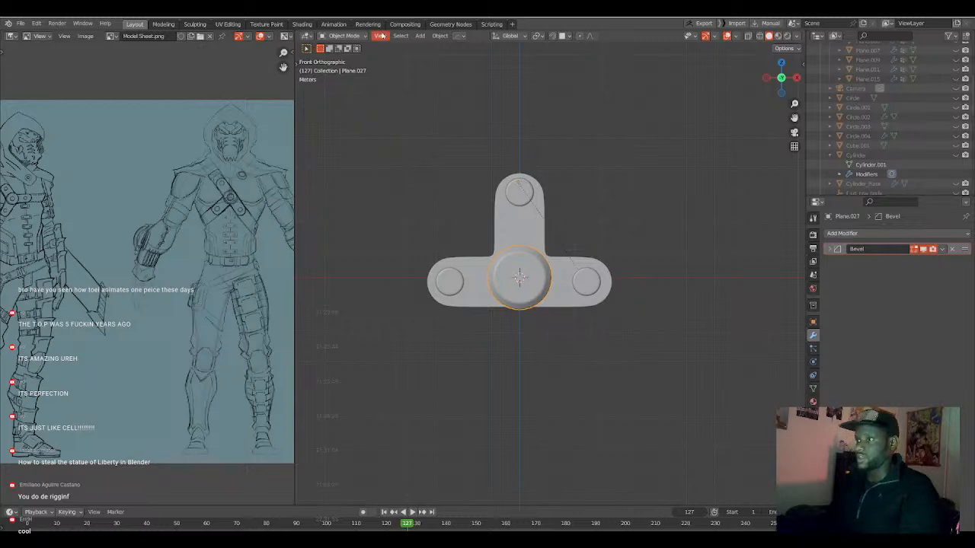
pyautogui.click(440, 36)
pyautogui.moveTo(475, 229)
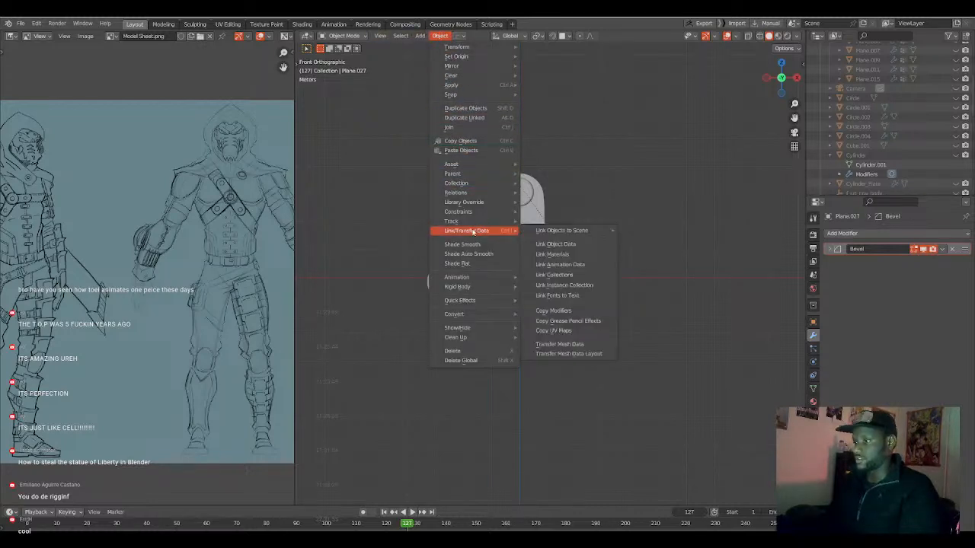
pyautogui.moveTo(479, 57)
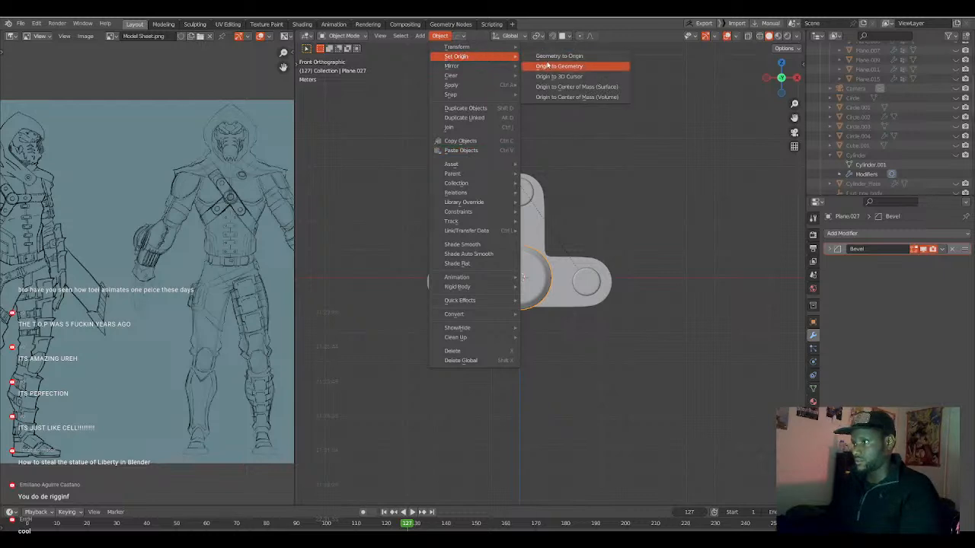
pyautogui.click(548, 66)
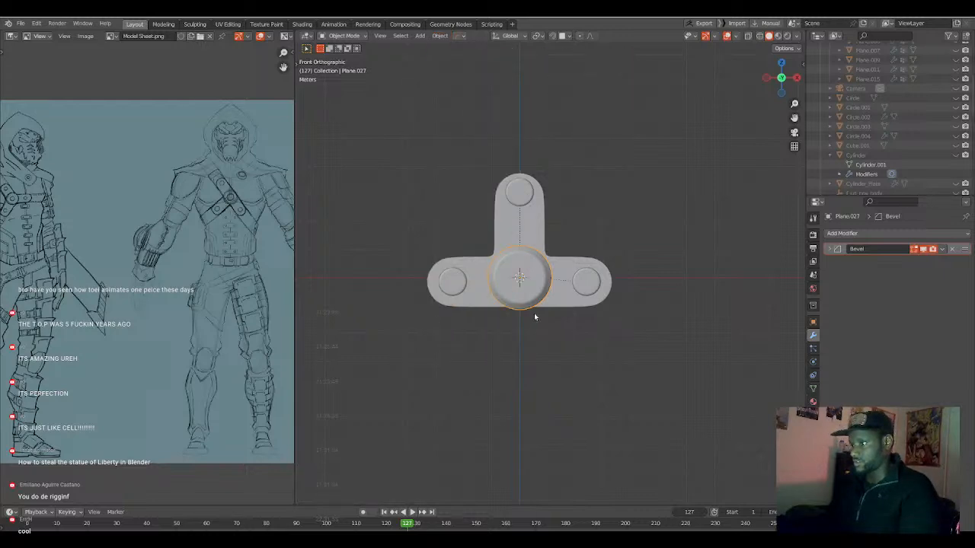
pyautogui.press('r')
pyautogui.press('Escape')
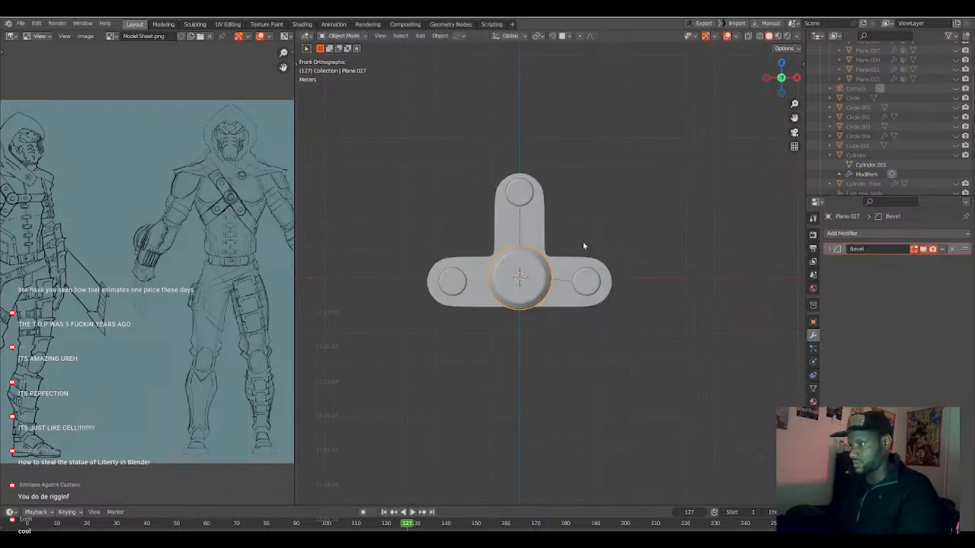
# Unhide all the character's objects and scale the disc assembly down to about 0.304.
pyautogui.hotkey('alt', 'h')
pyautogui.click(542, 278)
pyautogui.scroll(3, 550, 274)
pyautogui.press('s')
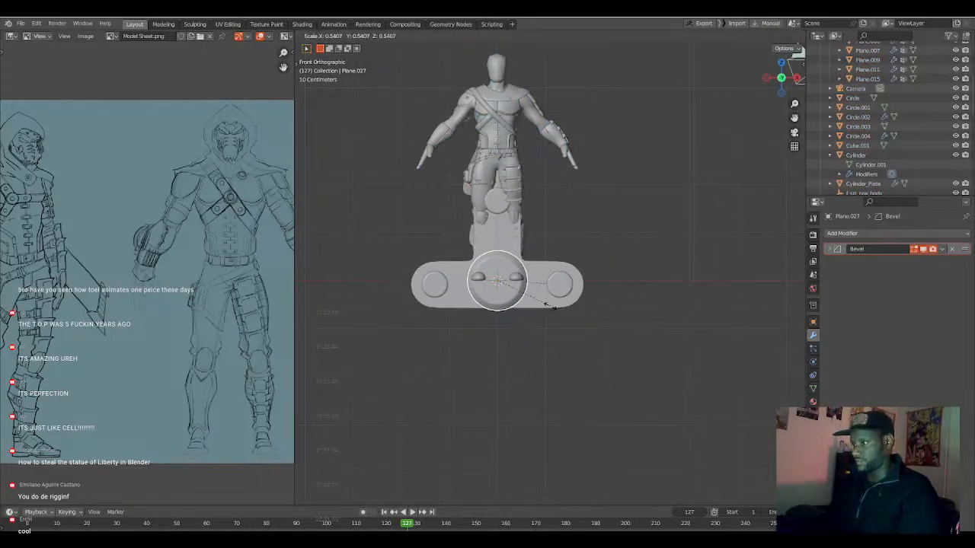
pyautogui.click(526, 296)
pyautogui.scroll(3, 524, 308)
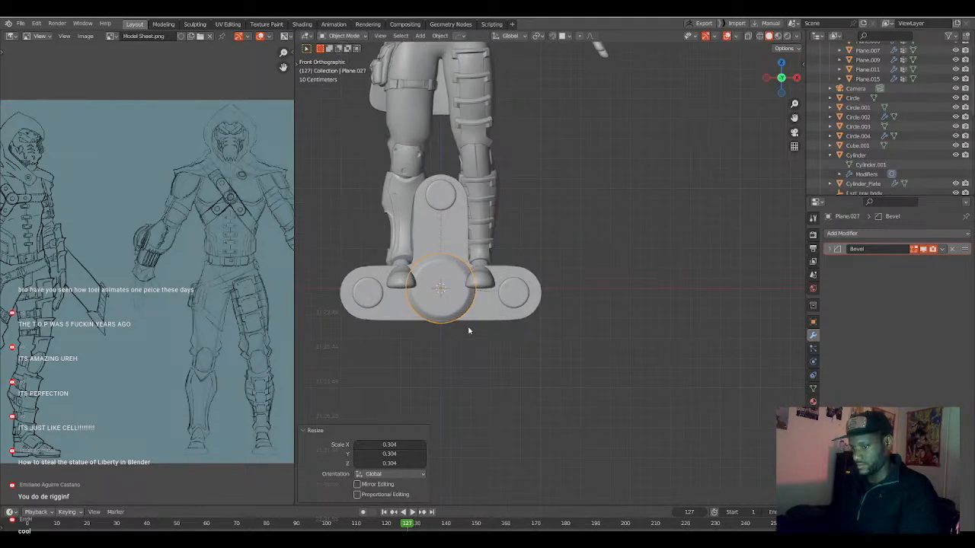
# Rotate the disc assembly about -104° in the front view.
pyautogui.press('r')
pyautogui.click(497, 226)
pyautogui.keyDown('shift'); pyautogui.moveTo(476, 237); pyautogui.dragTo(478, 300, button='middle'); pyautogui.keyUp('shift')
pyautogui.scroll(-2, 518, 301)
# Raise the disc assembly from the feet to torso height in side view and bring it close to the character's front.
pyautogui.press('KP_3')
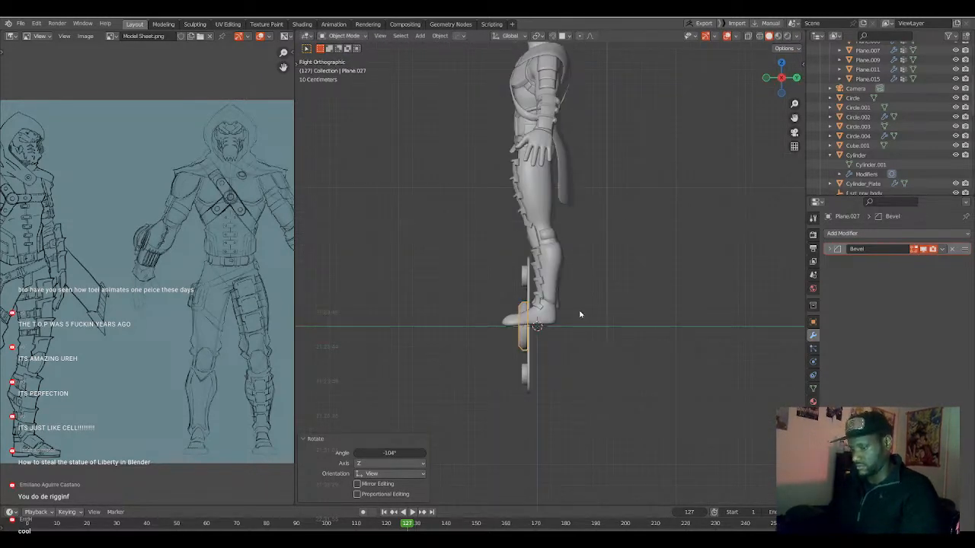
pyautogui.press('g')
pyautogui.click(523, 152)
pyautogui.keyDown('shift'); pyautogui.moveTo(523, 152); pyautogui.dragTo(525, 219, button='middle'); pyautogui.keyUp('shift')
pyautogui.press('g')
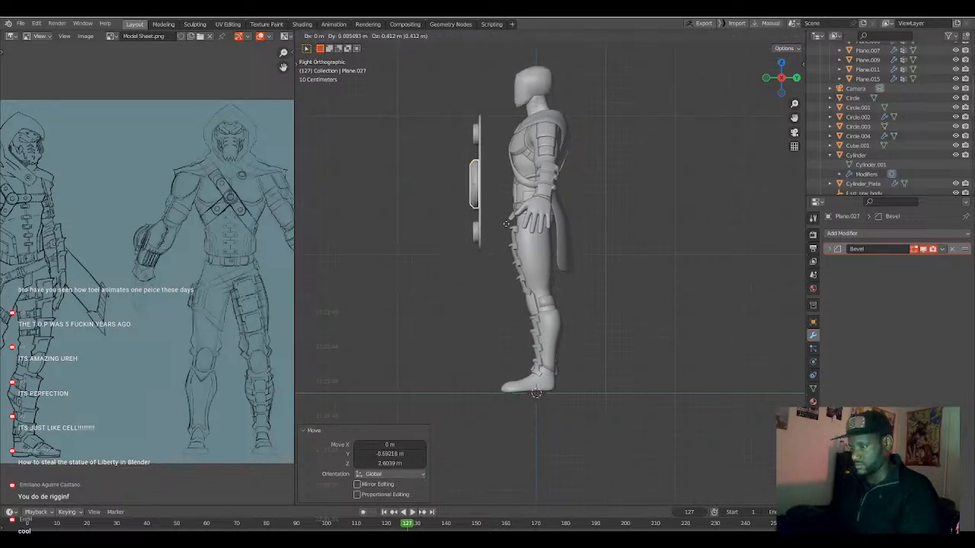
pyautogui.click(532, 213)
# Scale the disc assembly down in front view to fit the width of the crossed chest straps.
pyautogui.press('KP_1')
pyautogui.scroll(6, 530, 209)
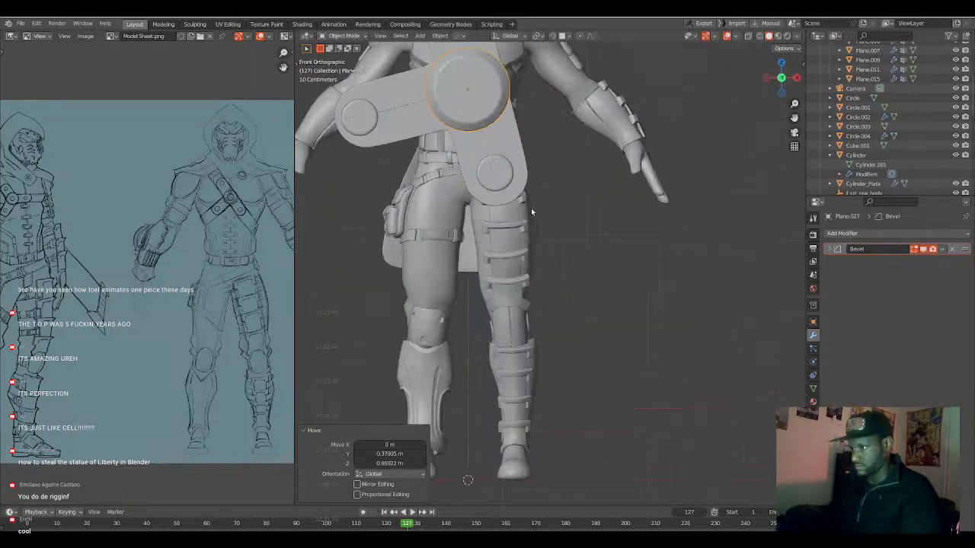
pyautogui.press('s')
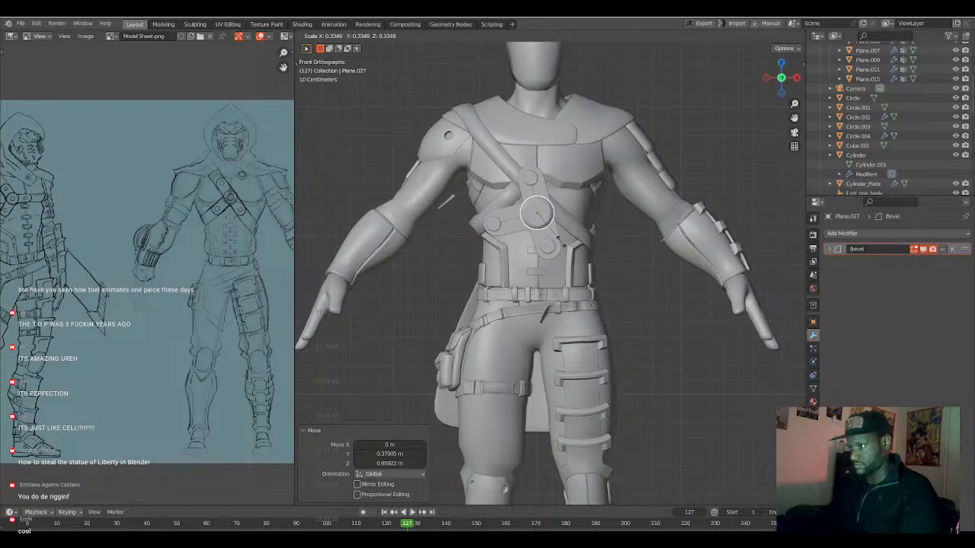
pyautogui.click(539, 246)
pyautogui.keyDown('shift'); pyautogui.moveTo(539, 246); pyautogui.dragTo(566, 303, button='middle'); pyautogui.keyUp('shift')
pyautogui.press('s')
pyautogui.click(575, 299)
pyautogui.scroll(3, 581, 315)
# Centre the disc assembly on the chest strap crossing and rotate it about -31° so its arms follow the straps.
pyautogui.press('g')
pyautogui.click(531, 246)
pyautogui.press('r')
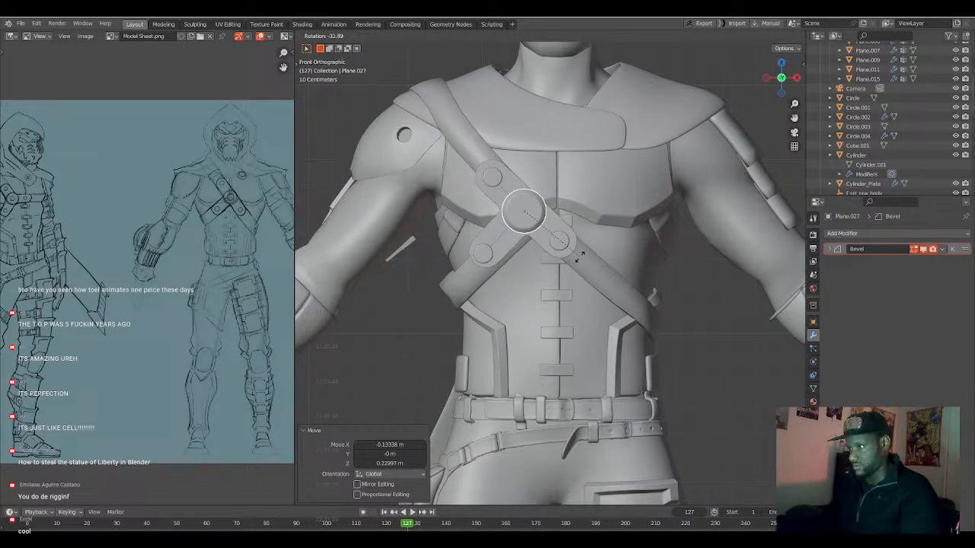
pyautogui.click(577, 260)
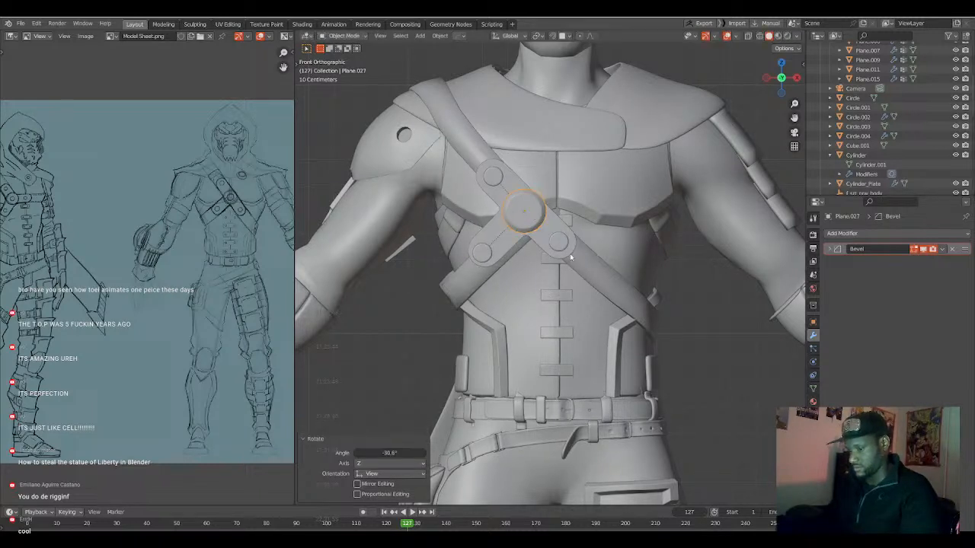
pyautogui.press('g')
pyautogui.click(577, 261)
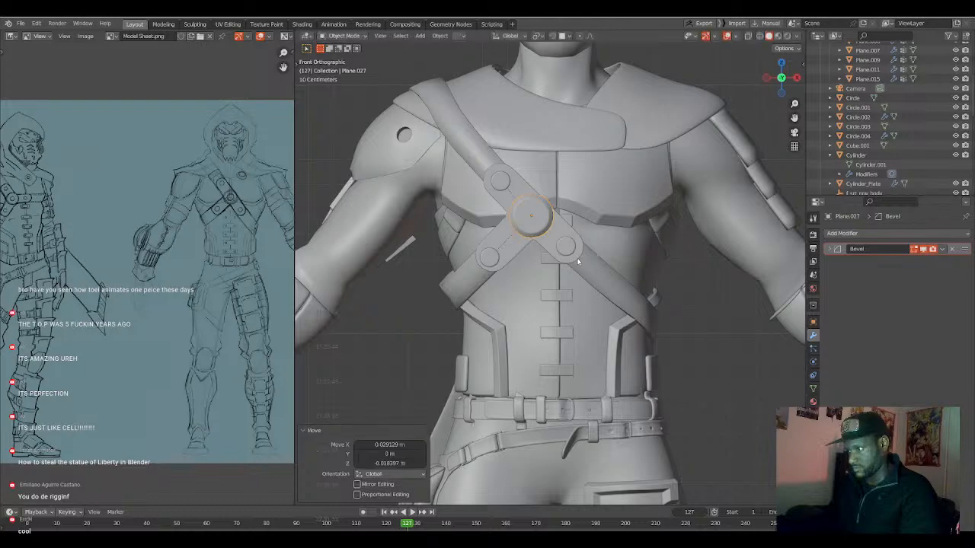
# Move the disc assembly about 0.115 m along Y to seat it against the chest straps.
pyautogui.moveTo(577, 262); pyautogui.dragTo(508, 296, button='middle')
pyautogui.press('g')
pyautogui.press('y')
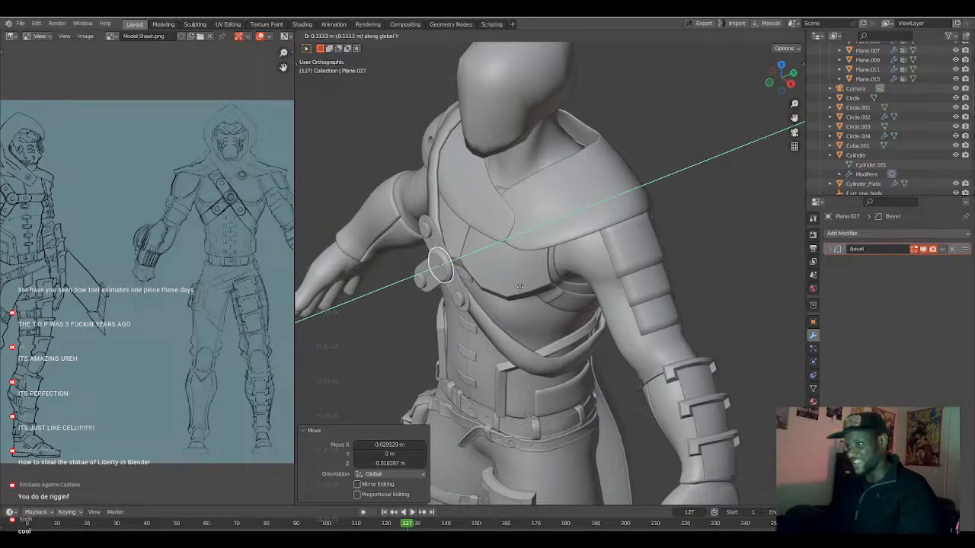
pyautogui.click(518, 287)
pyautogui.moveTo(519, 287); pyautogui.dragTo(566, 306, button='middle')
pyautogui.scroll(3, 562, 285)
pyautogui.press('KP_1')
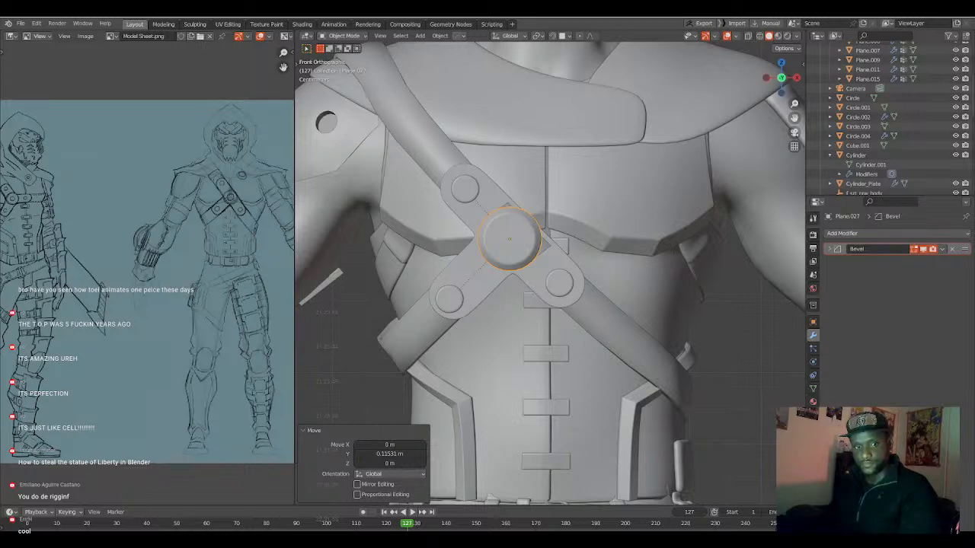
# Examine the character's legs, straps and forearm guard, including the guard's mesh.
pyautogui.scroll(-3, 571, 317)
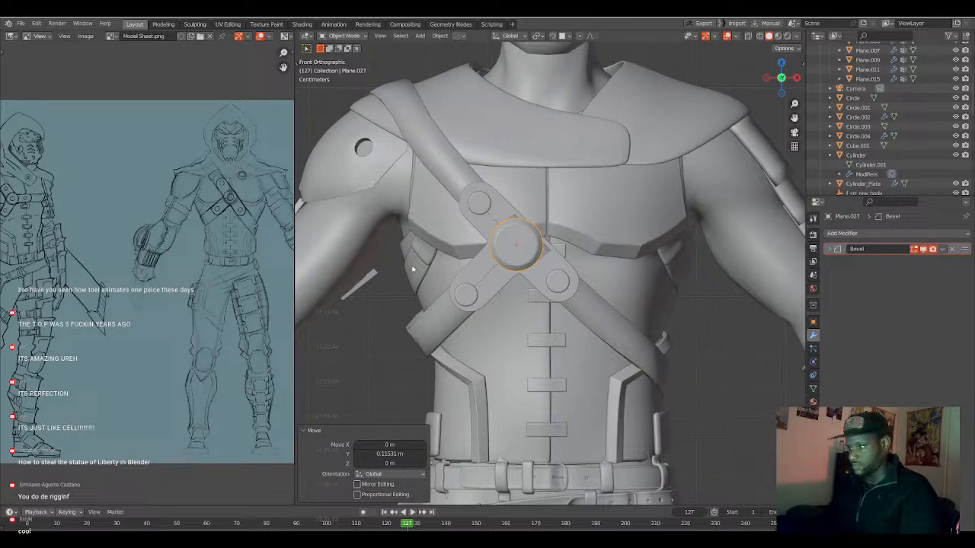
pyautogui.scroll(-6, 526, 297)
pyautogui.keyDown('shift'); pyautogui.moveTo(558, 358); pyautogui.dragTo(550, 235, button='middle'); pyautogui.keyUp('shift')
pyautogui.moveTo(520, 342)
pyautogui.mouseDown(button='middle')
pyautogui.moveTo(539, 342)
pyautogui.moveTo(560, 324)
pyautogui.moveTo(588, 278)
pyautogui.moveTo(536, 349)
pyautogui.mouseUp(button='middle')
pyautogui.moveTo(549, 313); pyautogui.dragTo(602, 247, button='middle')
pyautogui.scroll(10, 602, 247)
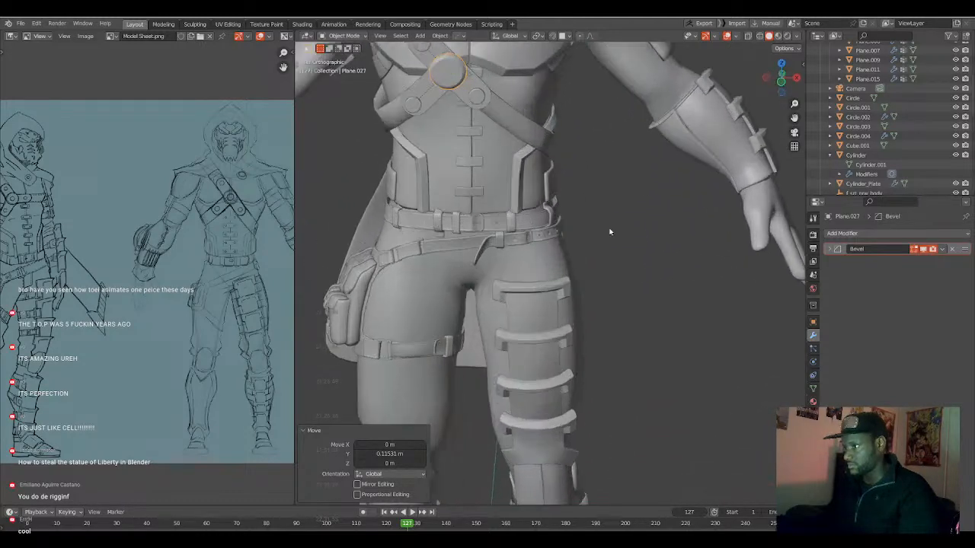
pyautogui.moveTo(548, 286); pyautogui.dragTo(577, 276, button='middle')
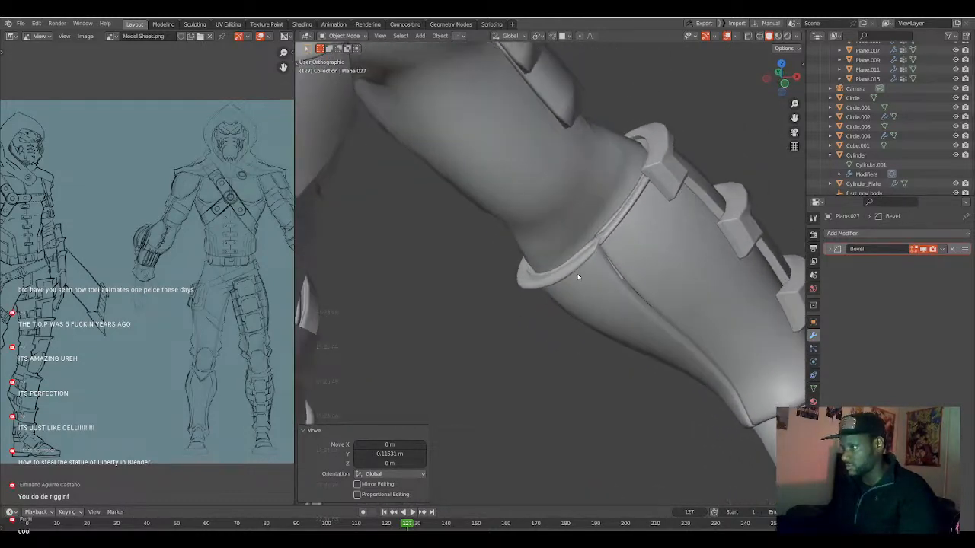
pyautogui.click(581, 262)
pyautogui.scroll(-1, 761, 332)
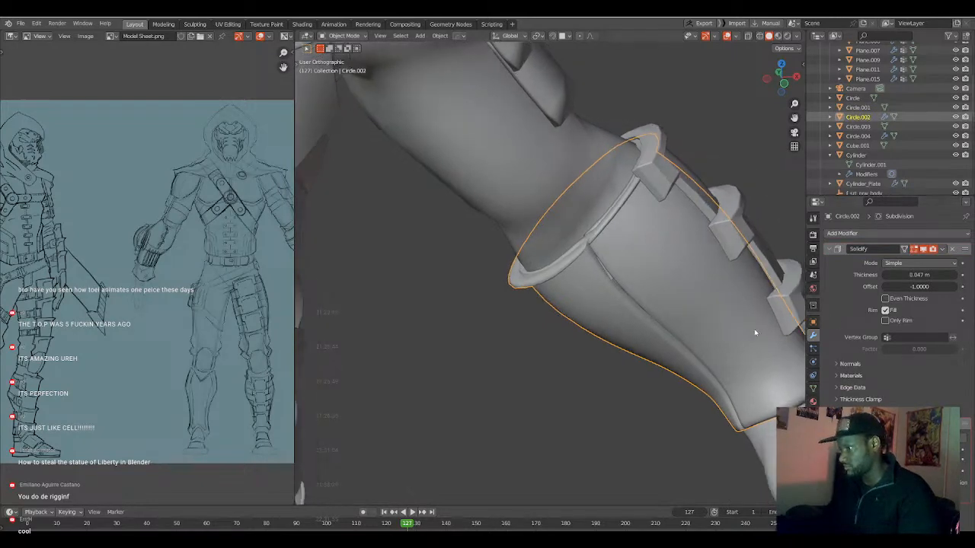
pyautogui.scroll(-4, 732, 335)
pyautogui.scroll(-4, 720, 334)
pyautogui.moveTo(579, 309); pyautogui.dragTo(515, 309, button='middle')
pyautogui.press('Tab')
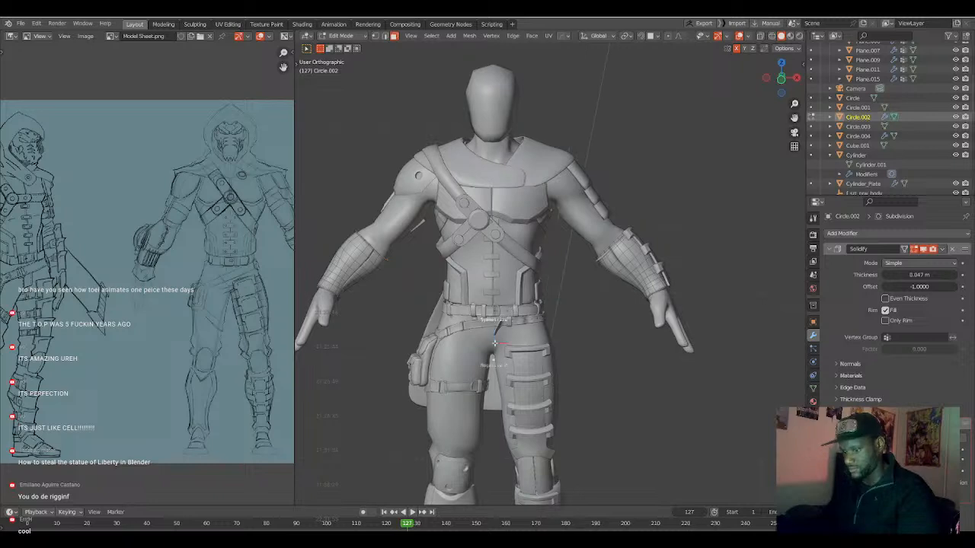
pyautogui.press('Tab')
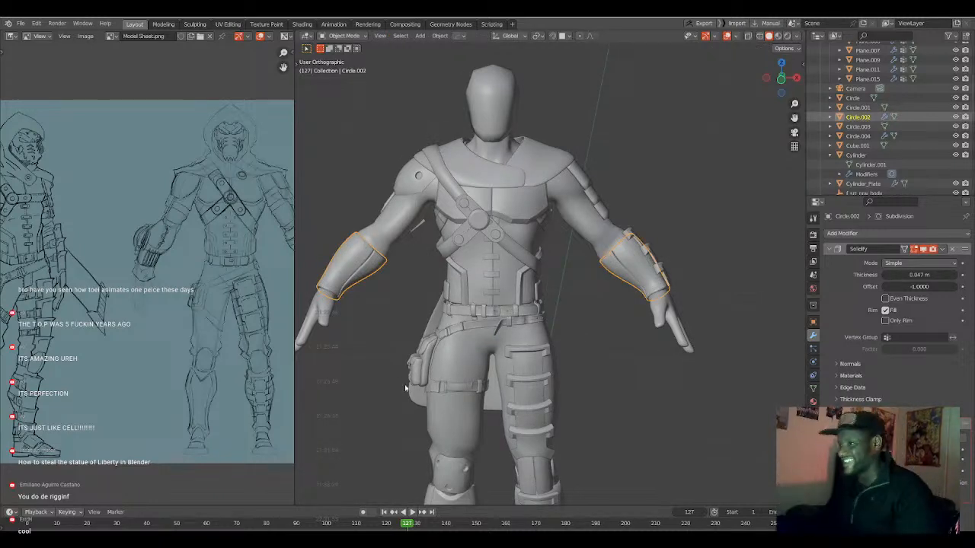
# Deselect the forearm guard and compare the whole character with the model sheet sketches.
pyautogui.scroll(6, 587, 318)
pyautogui.moveTo(585, 324); pyautogui.dragTo(371, 335, button='middle')
pyautogui.click(569, 326)
pyautogui.scroll(-3, 573, 328)
pyautogui.keyDown('shift'); pyautogui.moveTo(483, 356); pyautogui.dragTo(568, 345, button='middle'); pyautogui.keyUp('shift')
pyautogui.moveTo(86, 230); pyautogui.dragTo(141, 251, button='middle')
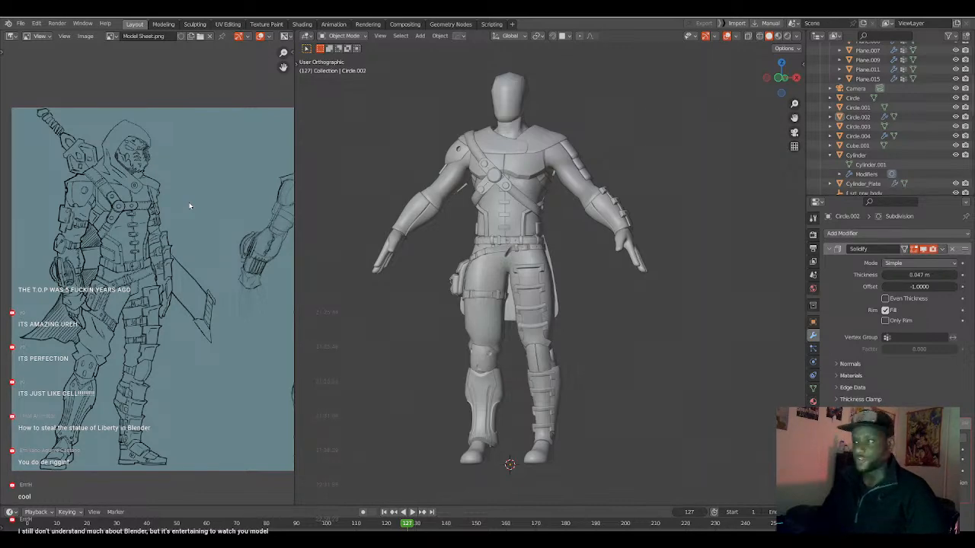
pyautogui.scroll(-1, 190, 206)
pyautogui.moveTo(429, 297); pyautogui.dragTo(485, 314, button='middle')
pyautogui.scroll(3, 485, 314)
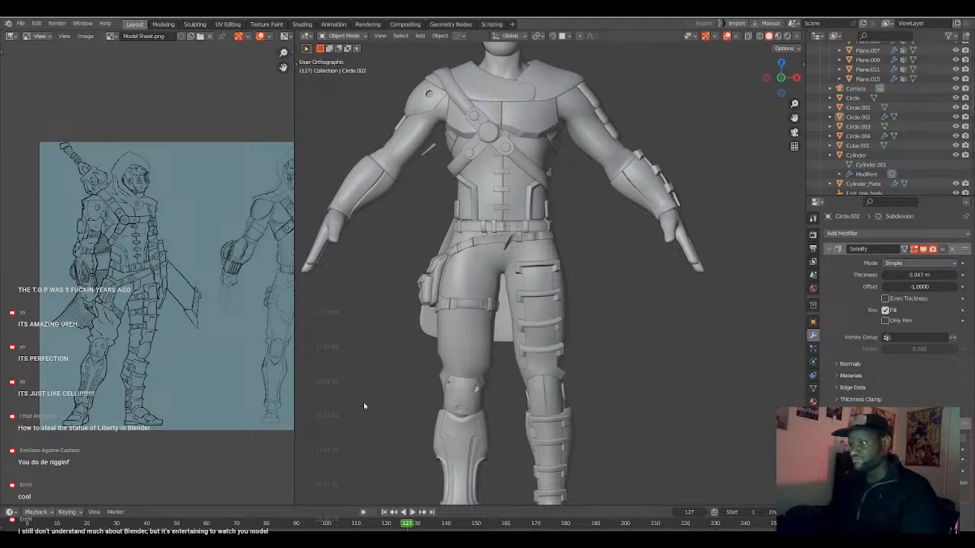
pyautogui.scroll(-4, 359, 410)
pyautogui.moveTo(446, 368)
pyautogui.mouseDown(button='middle')
pyautogui.moveTo(468, 376)
pyautogui.moveTo(442, 373)
pyautogui.mouseUp(button='middle')
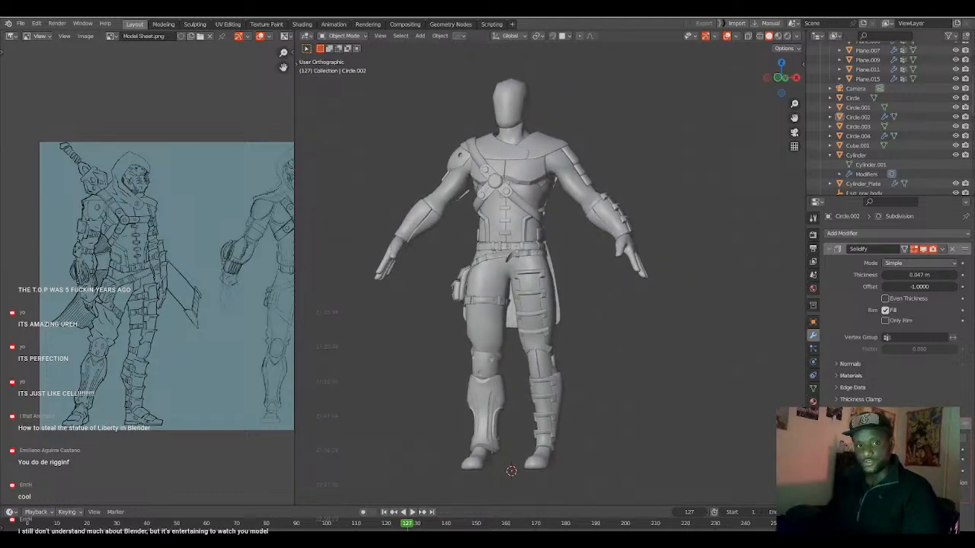